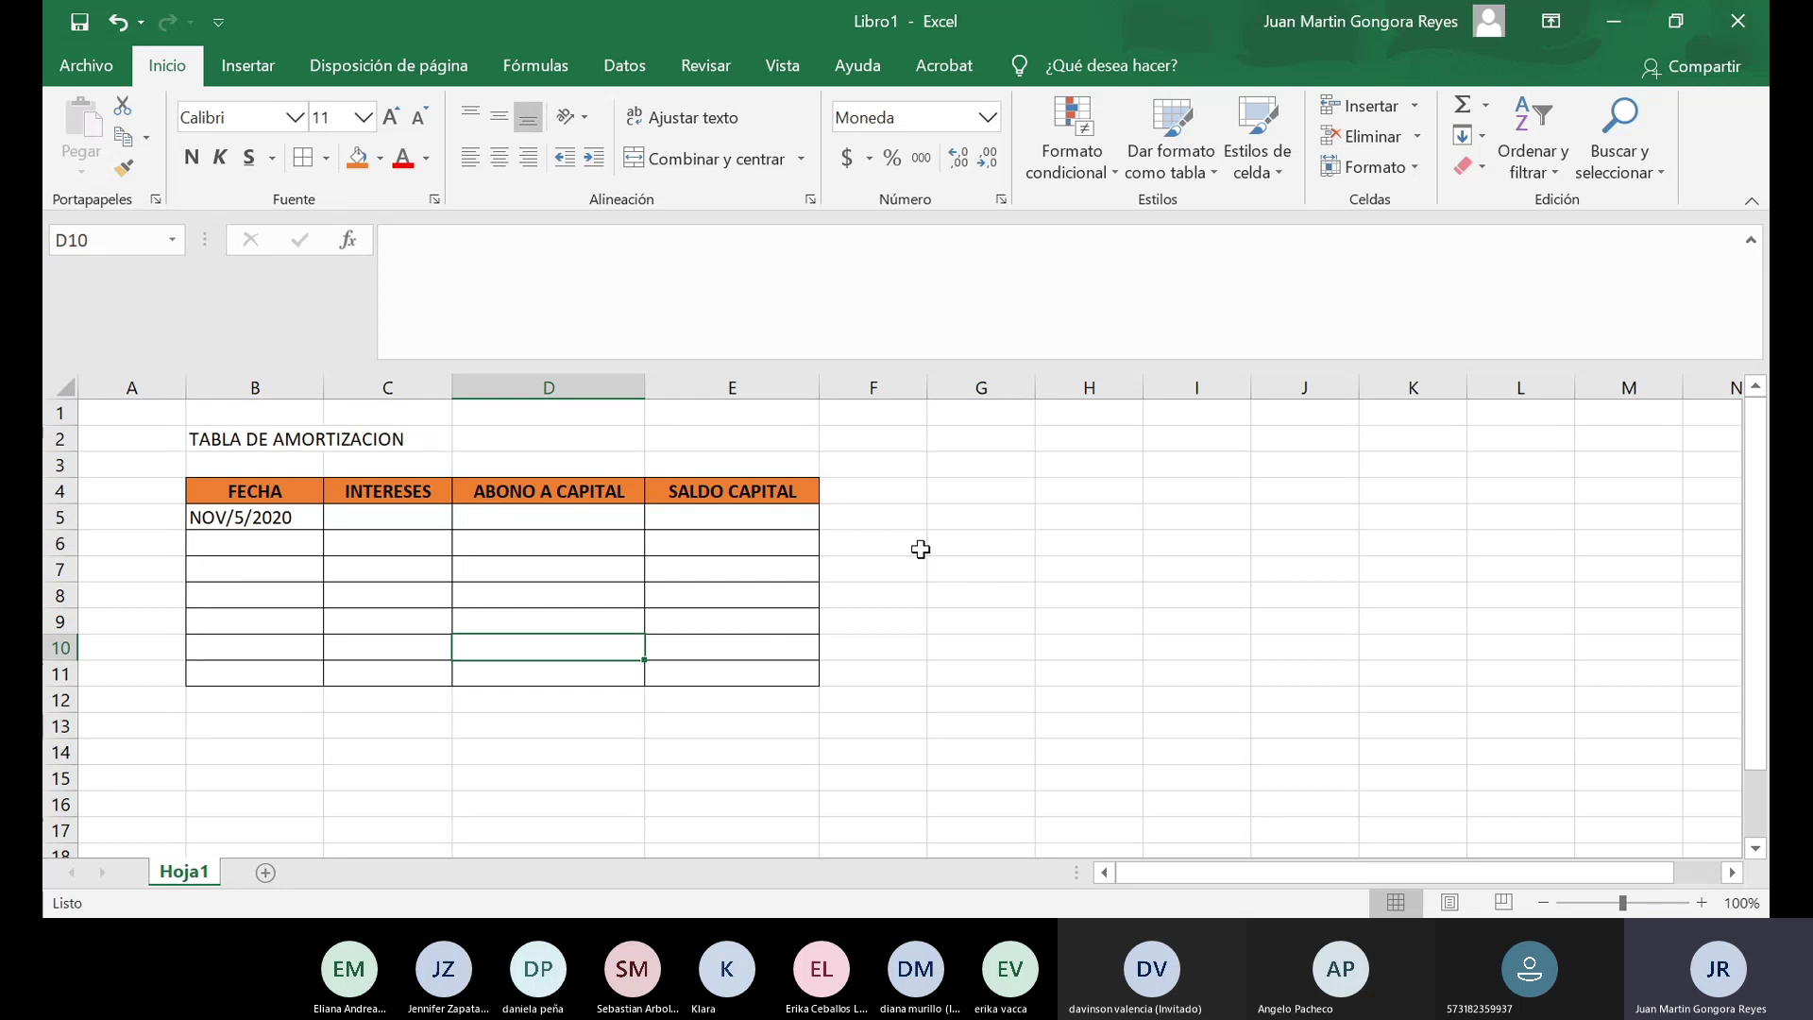
{"action": "left_click", "coordinate": [949, 517]}
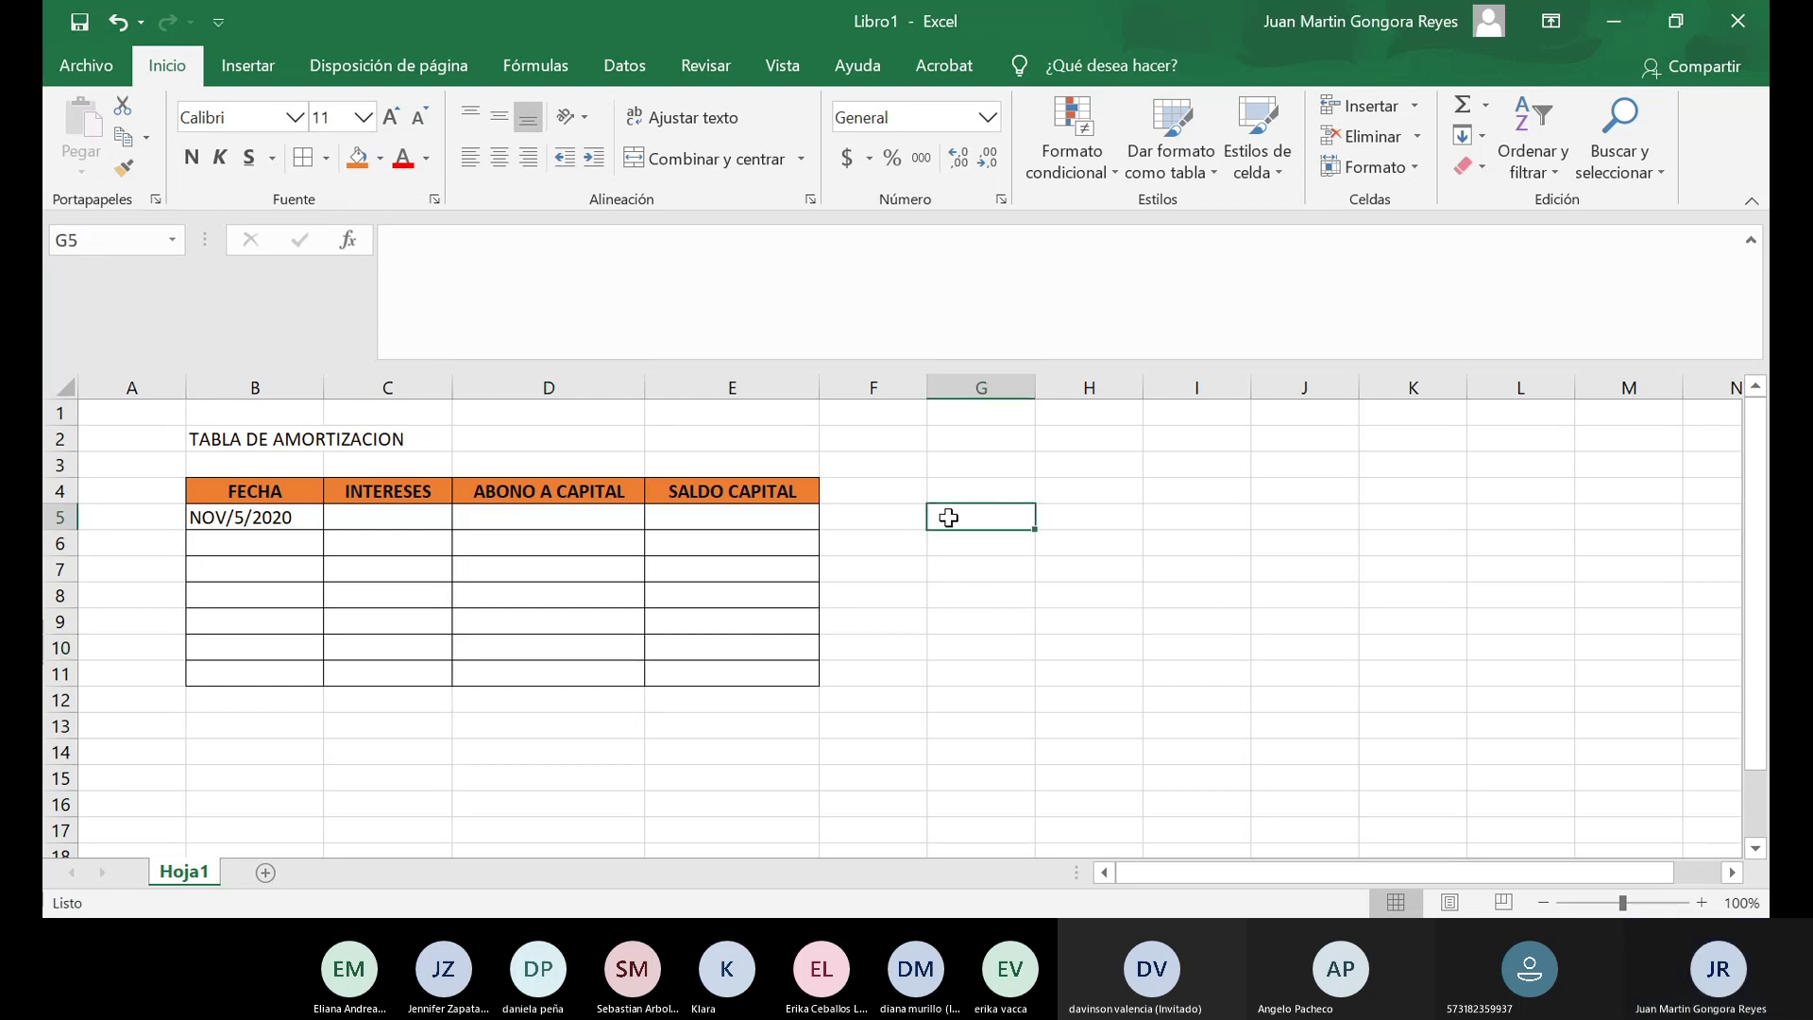
{"action": "type", "text": "8"}
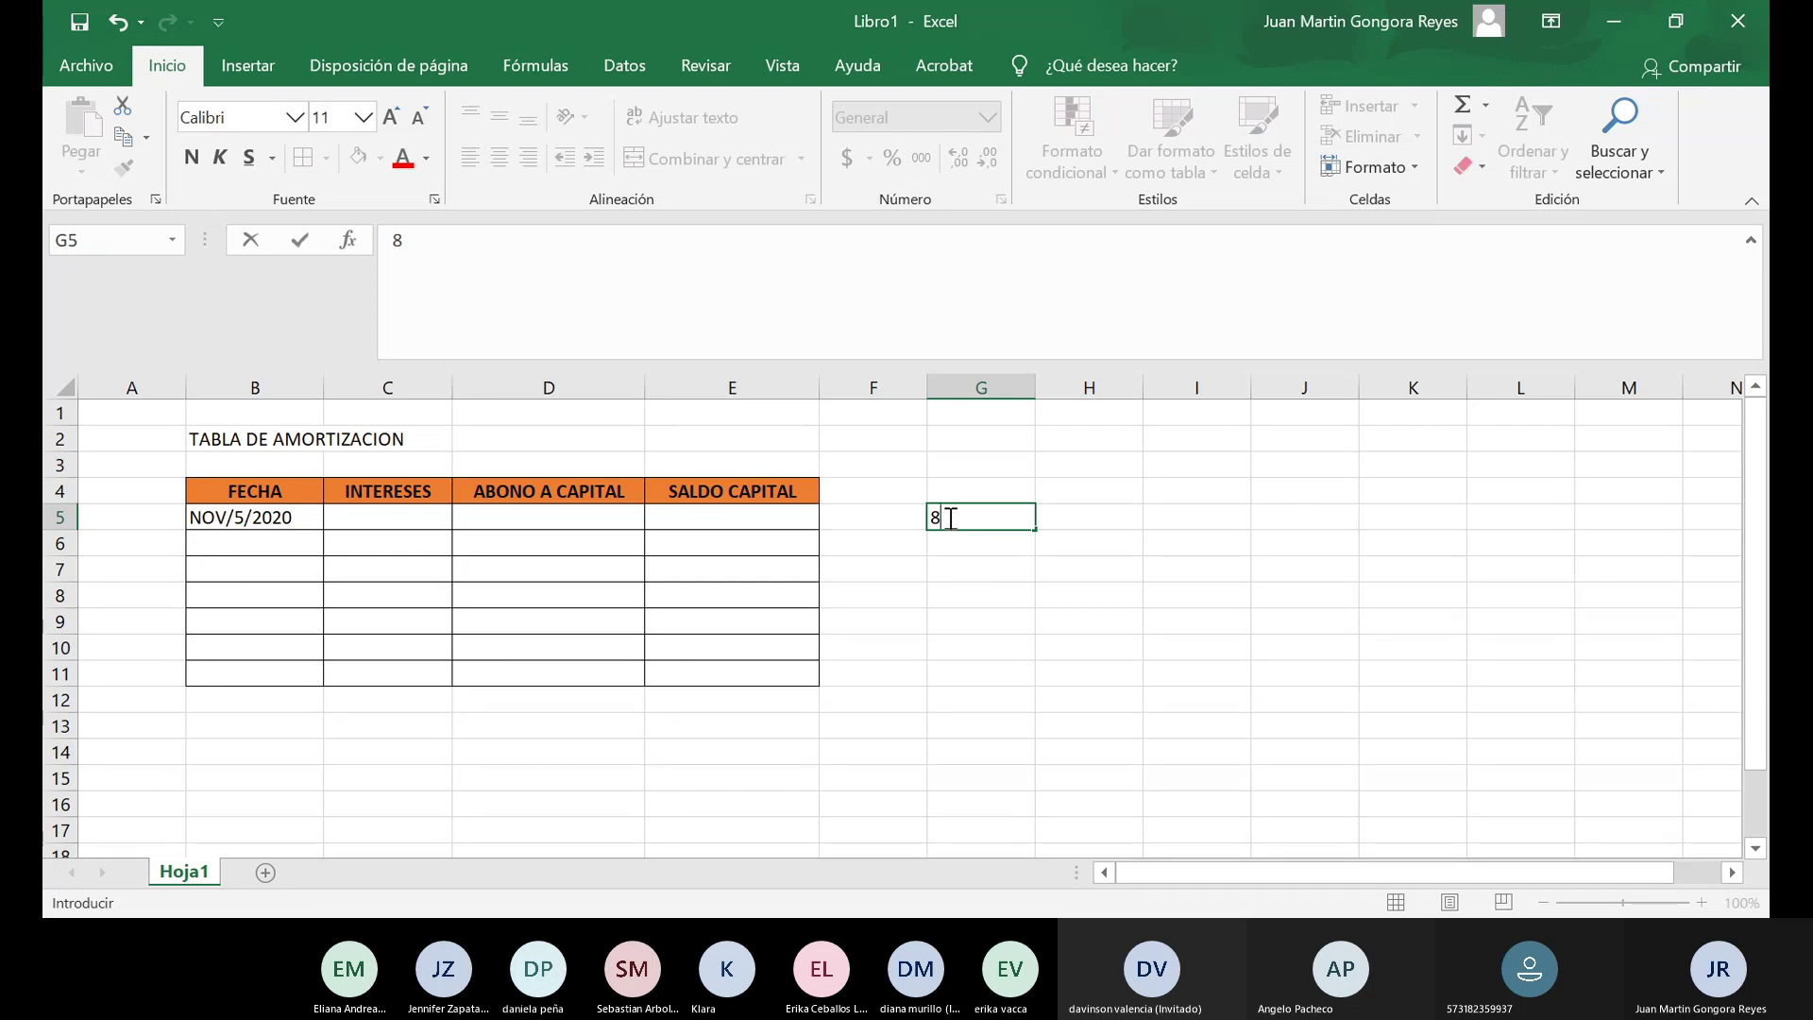
{"action": "type", "text": "/"}
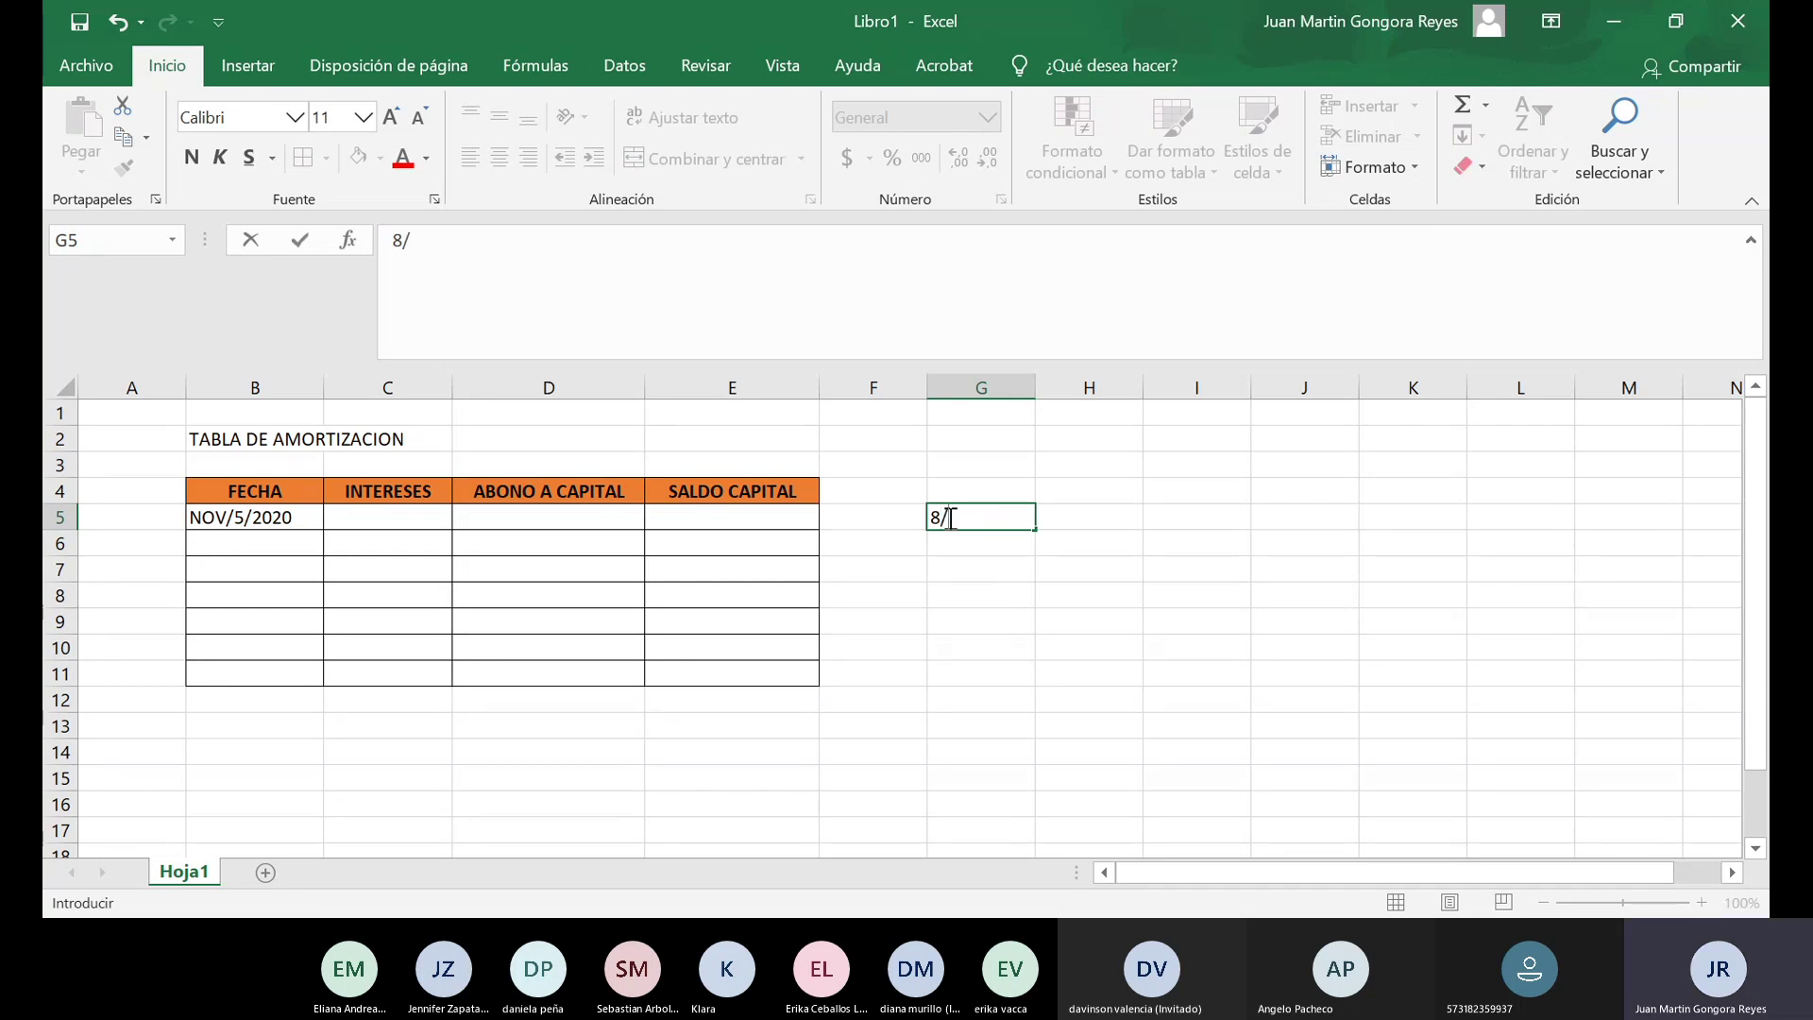
{"action": "type", "text": "12"}
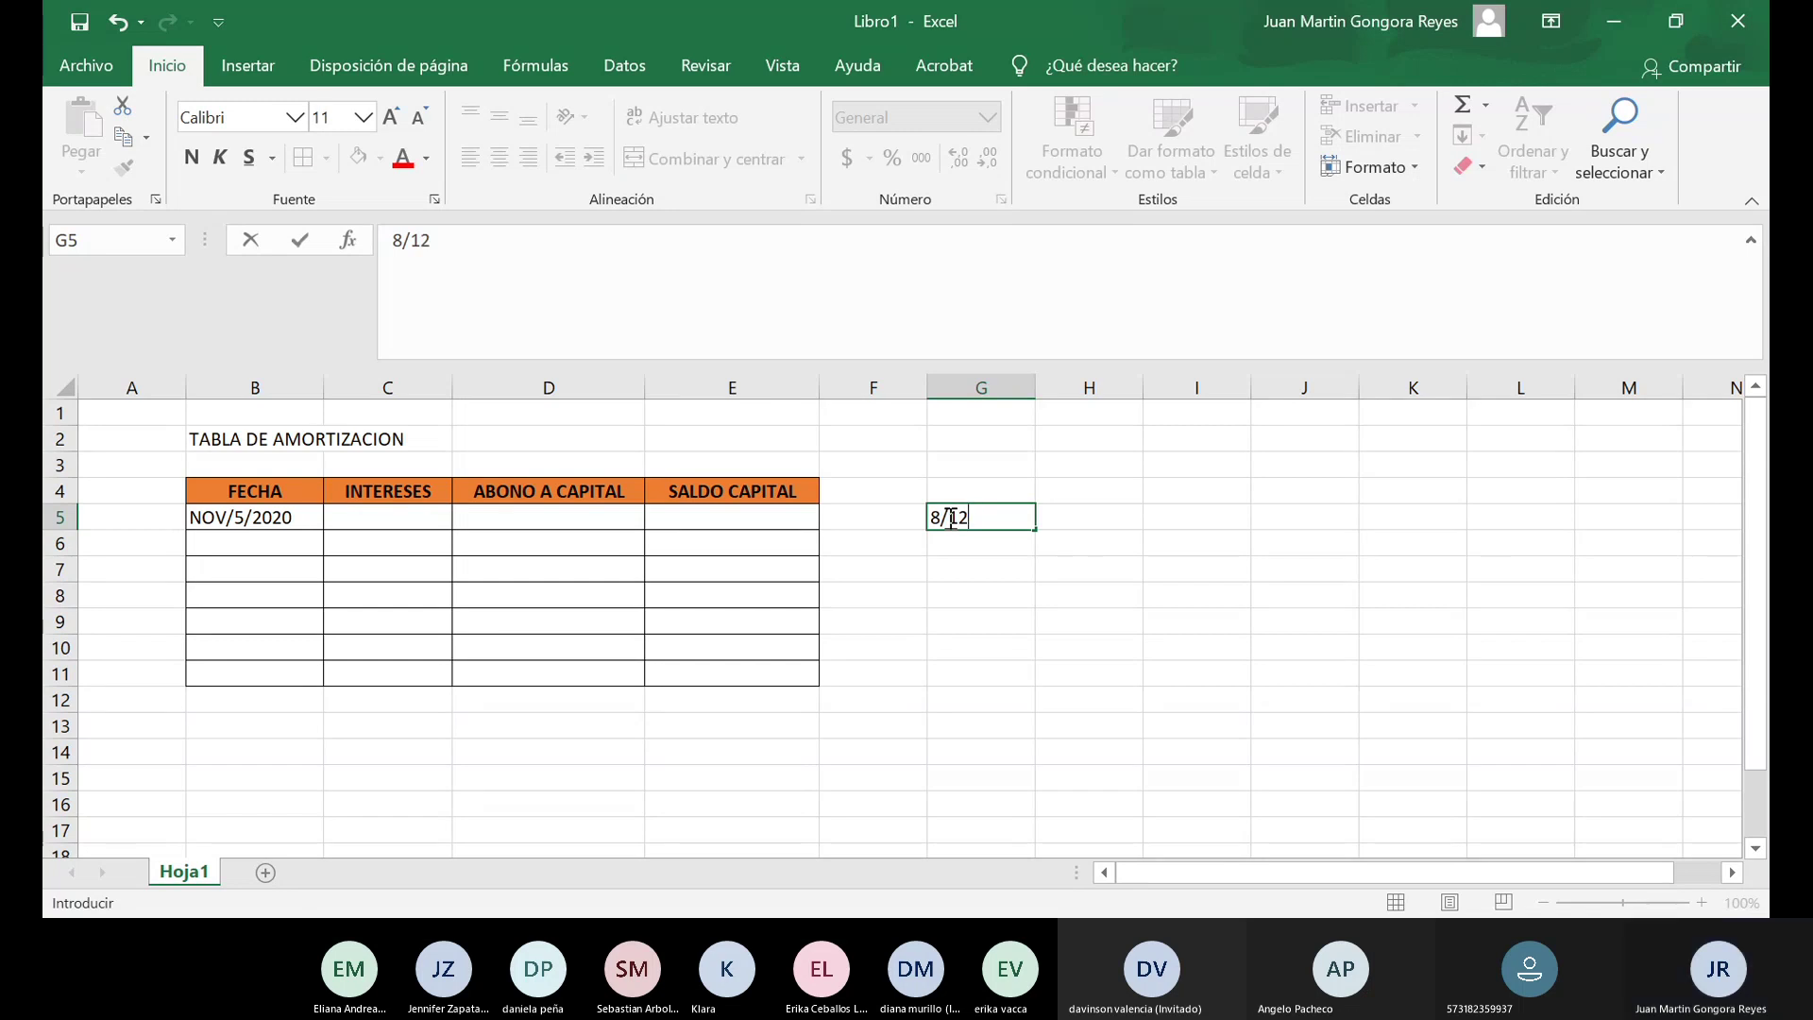
{"action": "type", "text": "="}
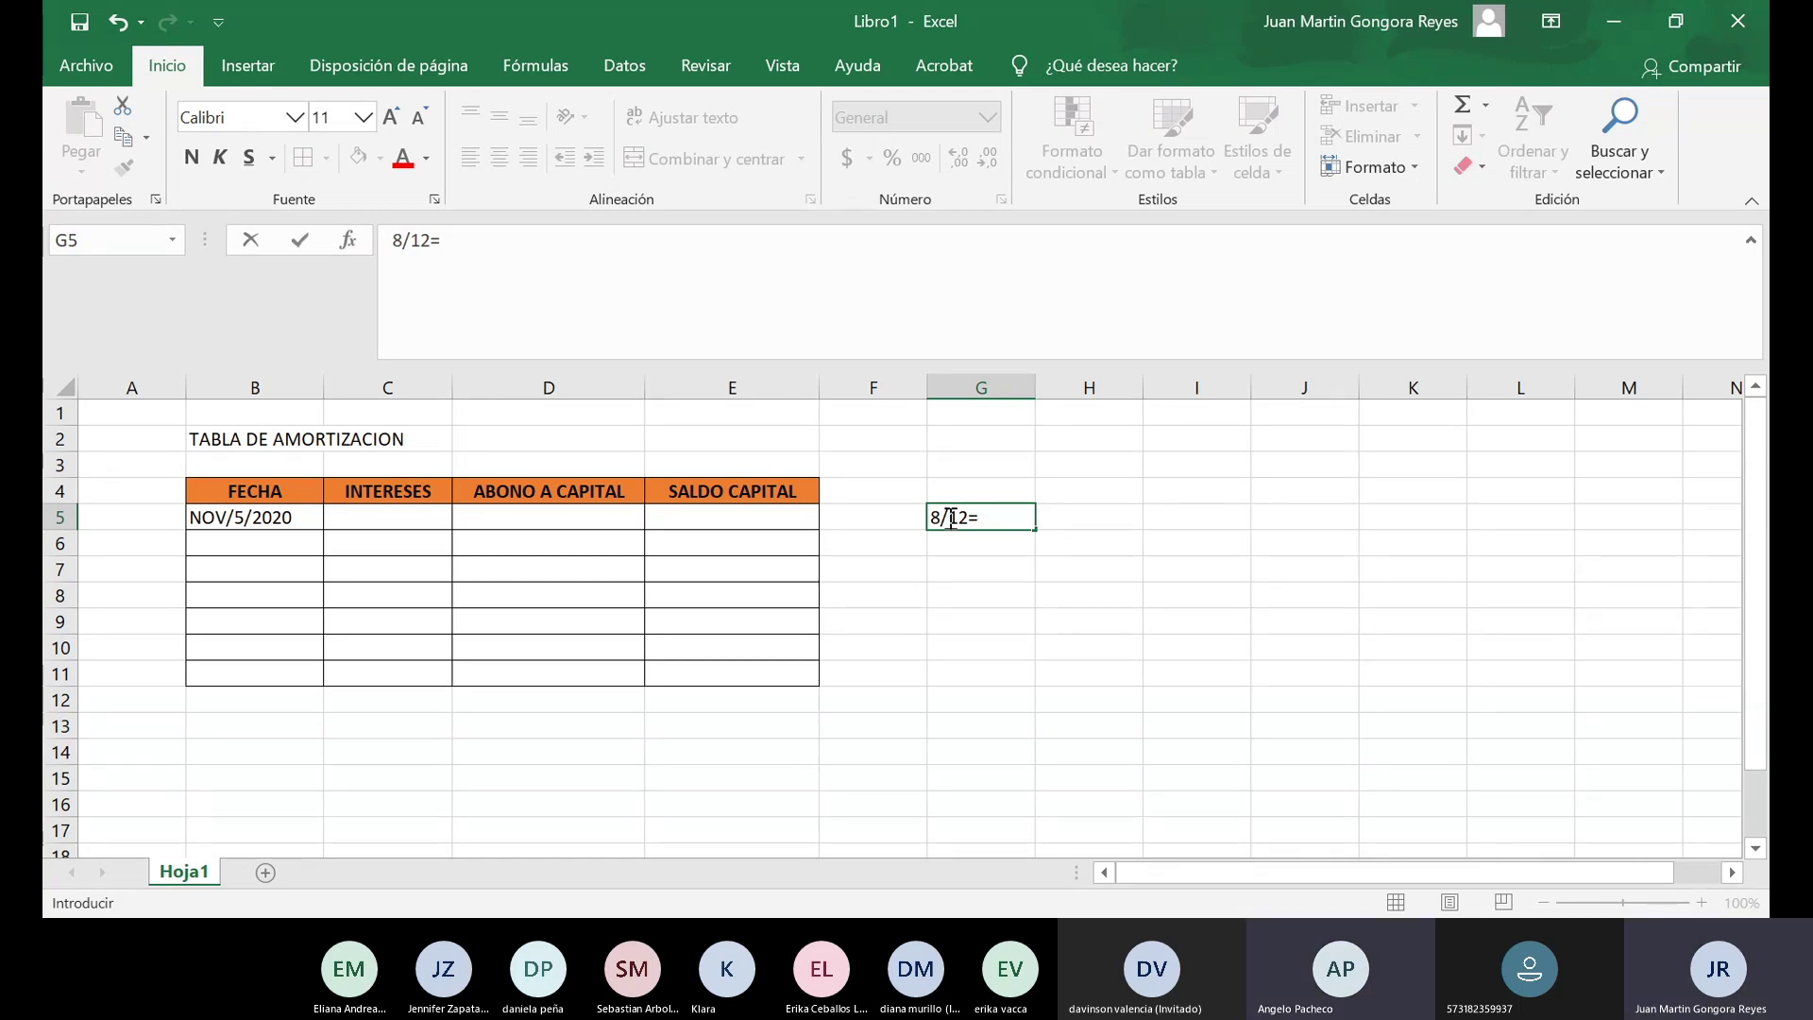
{"action": "type", "text": "0"}
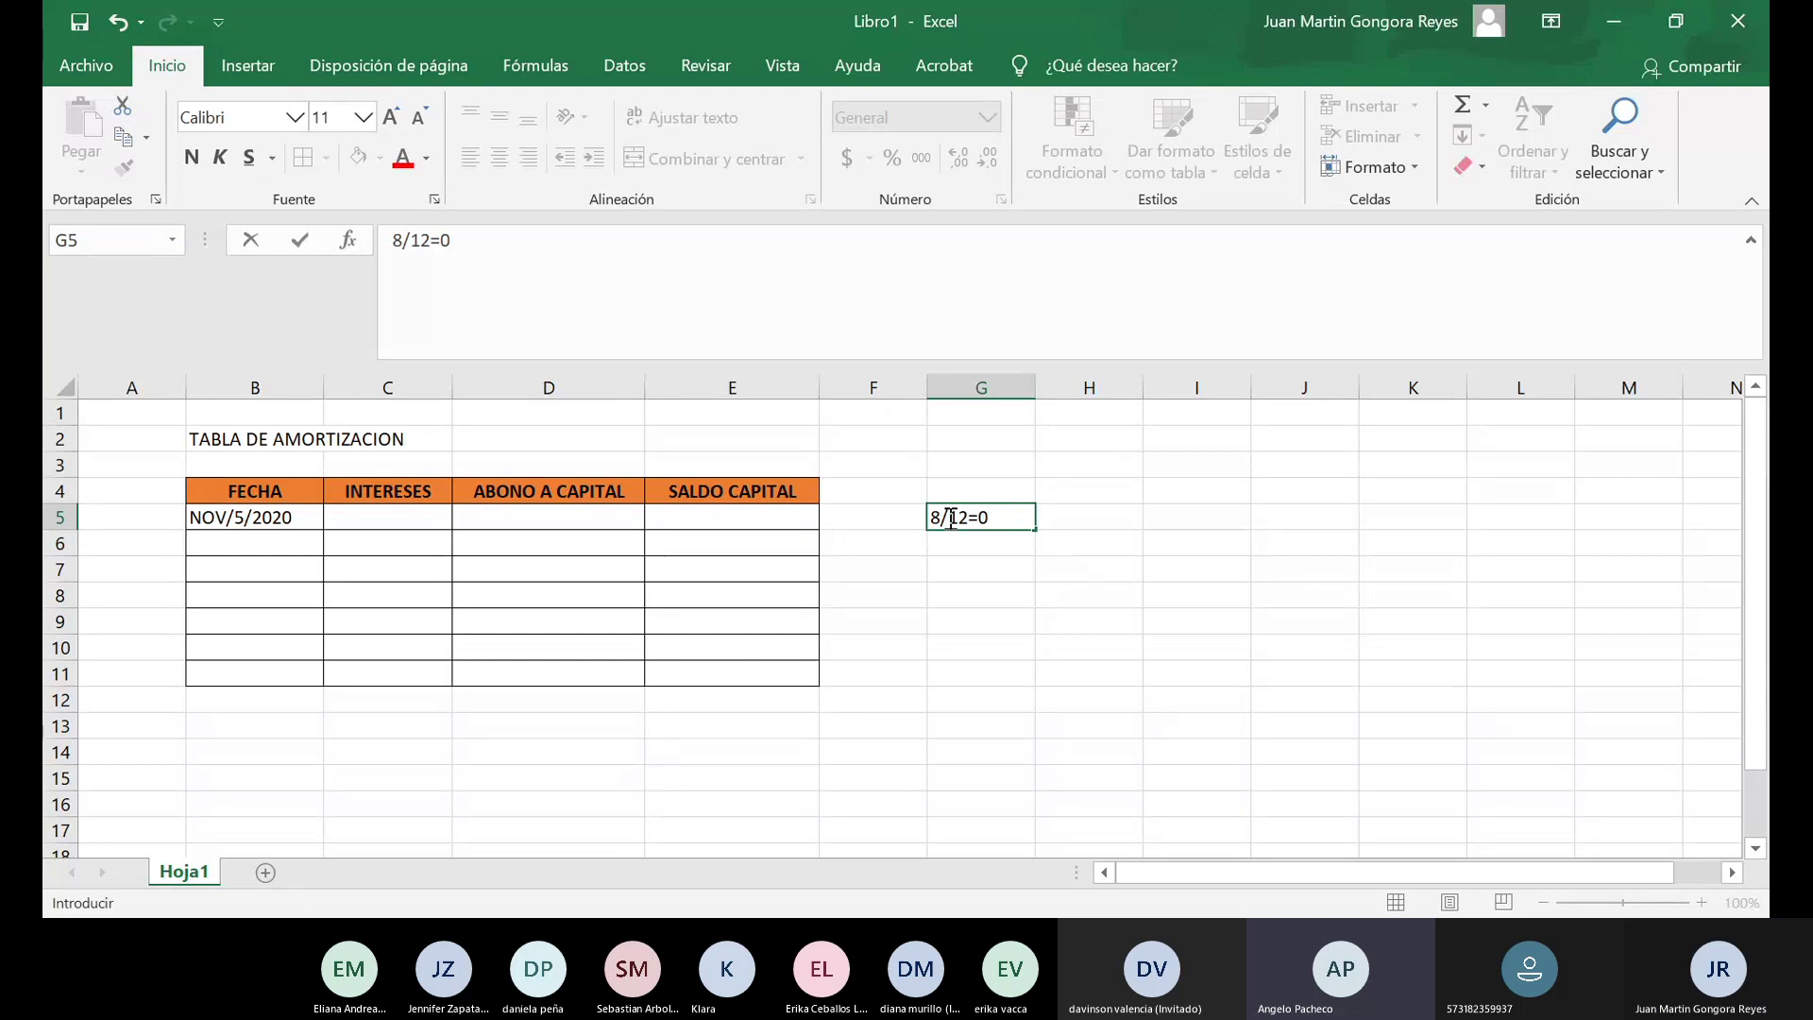
{"action": "type", "text": ","}
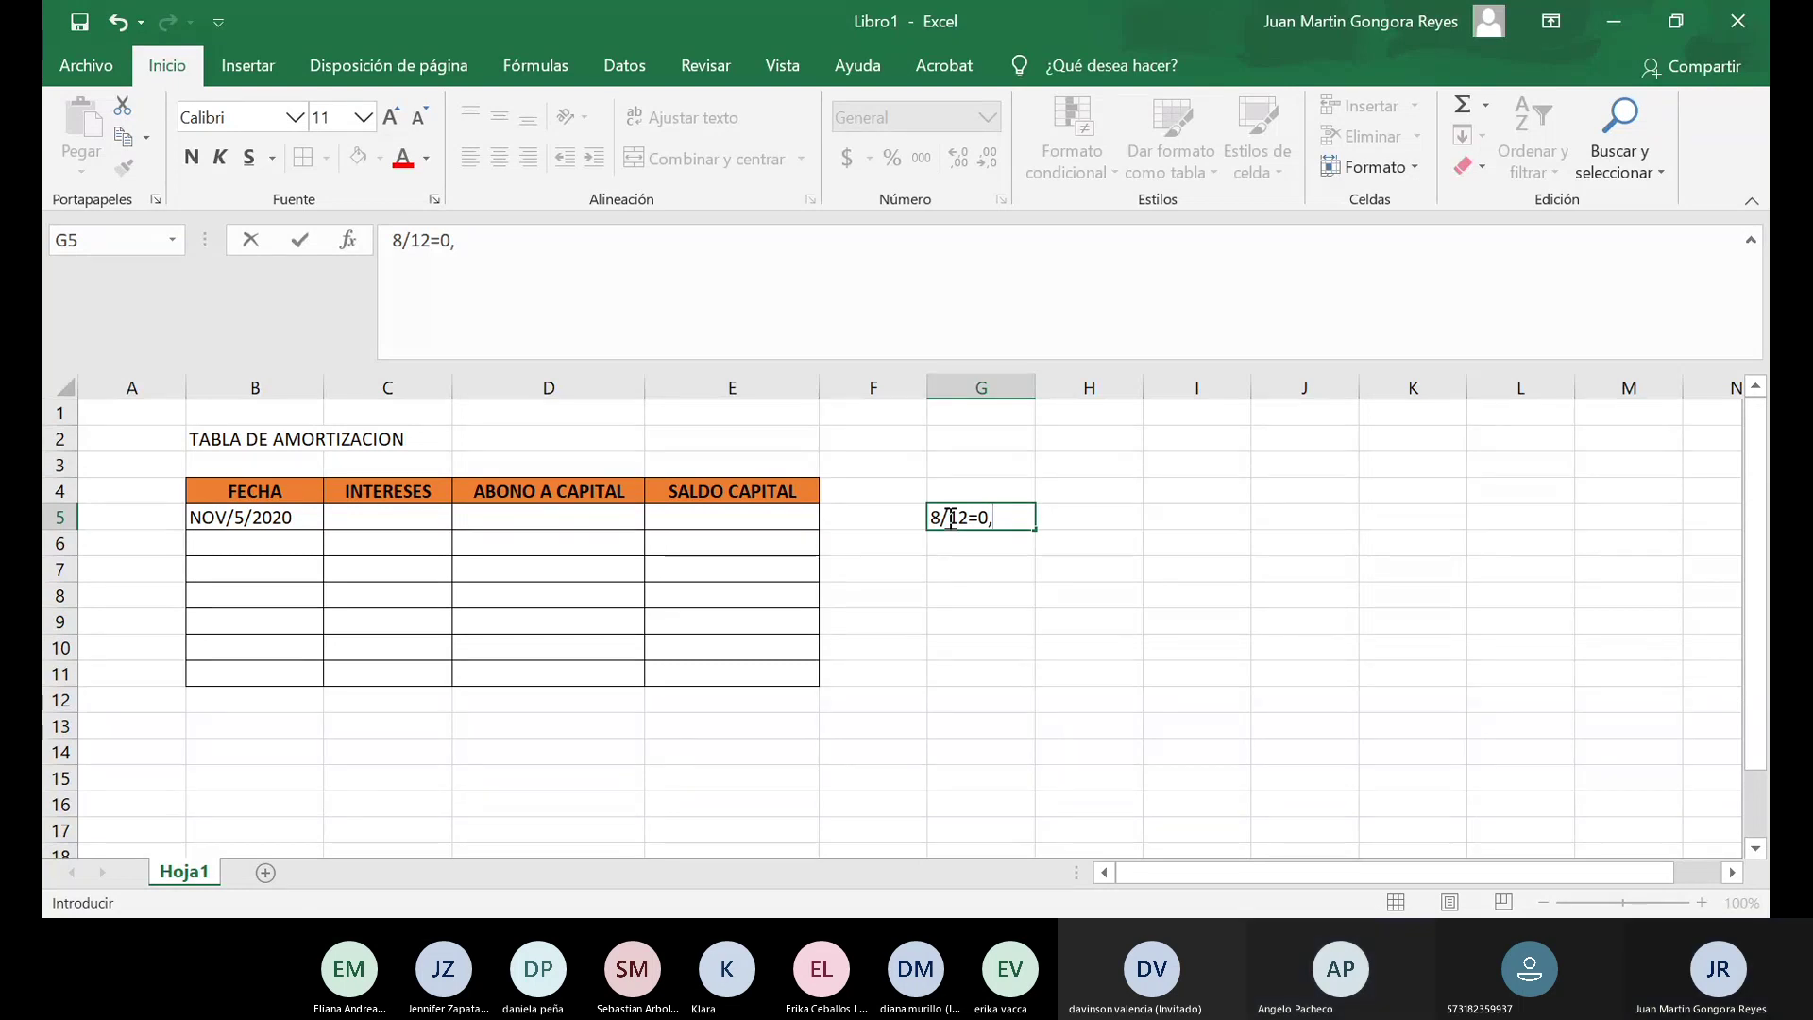
{"action": "type", "text": "66666666666"}
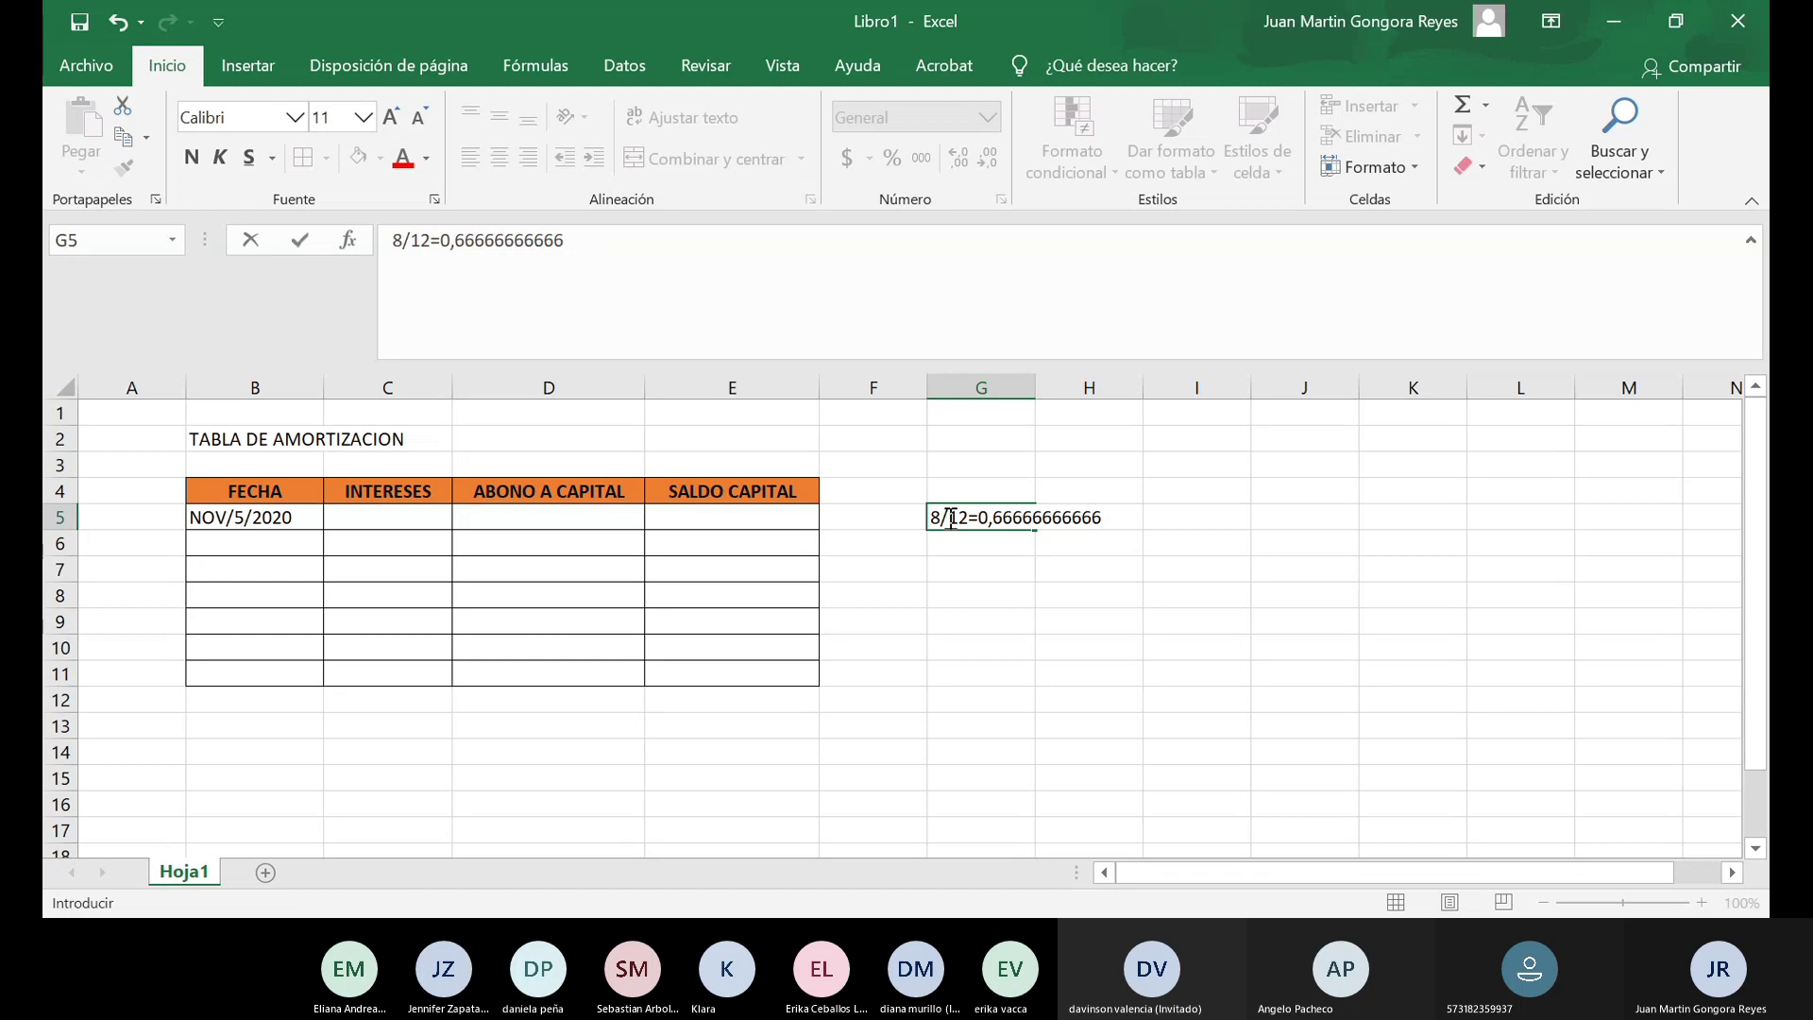
{"action": "key", "text": "Return"}
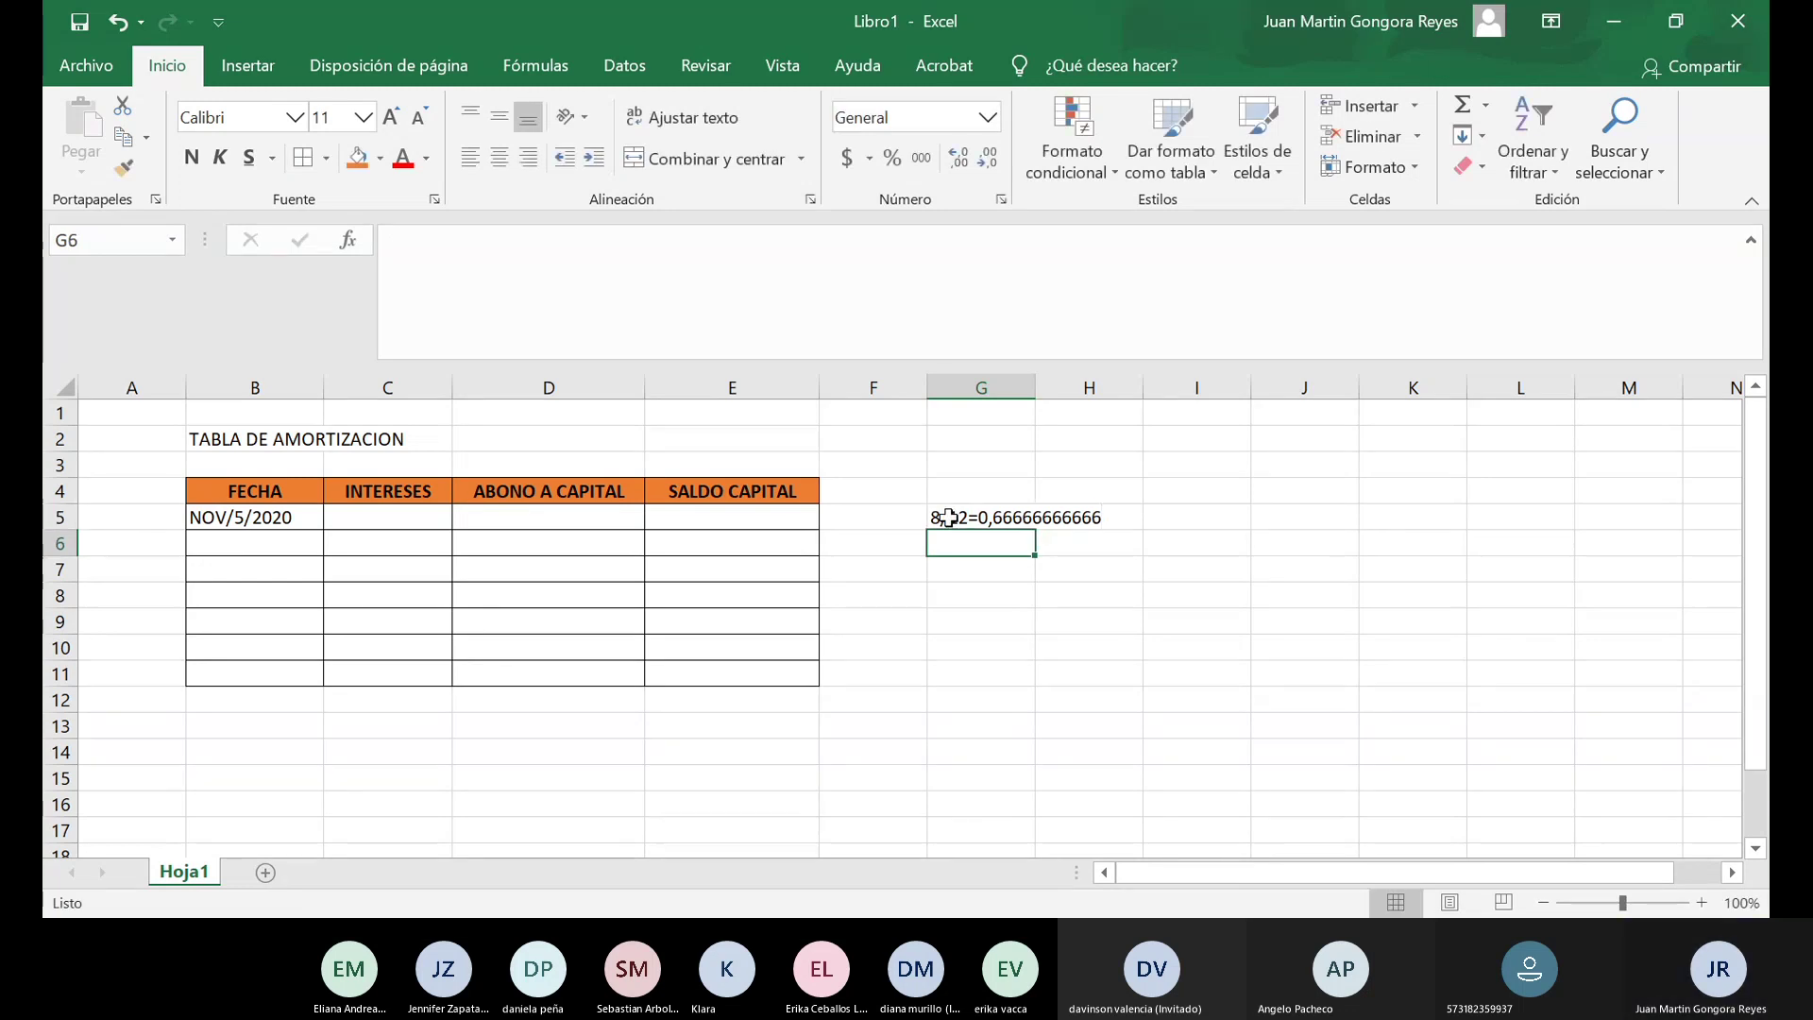
Enter the quarterly rate calculation "0,666666666X3= 2" as text in cell G7.
{"action": "key", "text": "Return"}
{"action": "key", "text": "Up"}
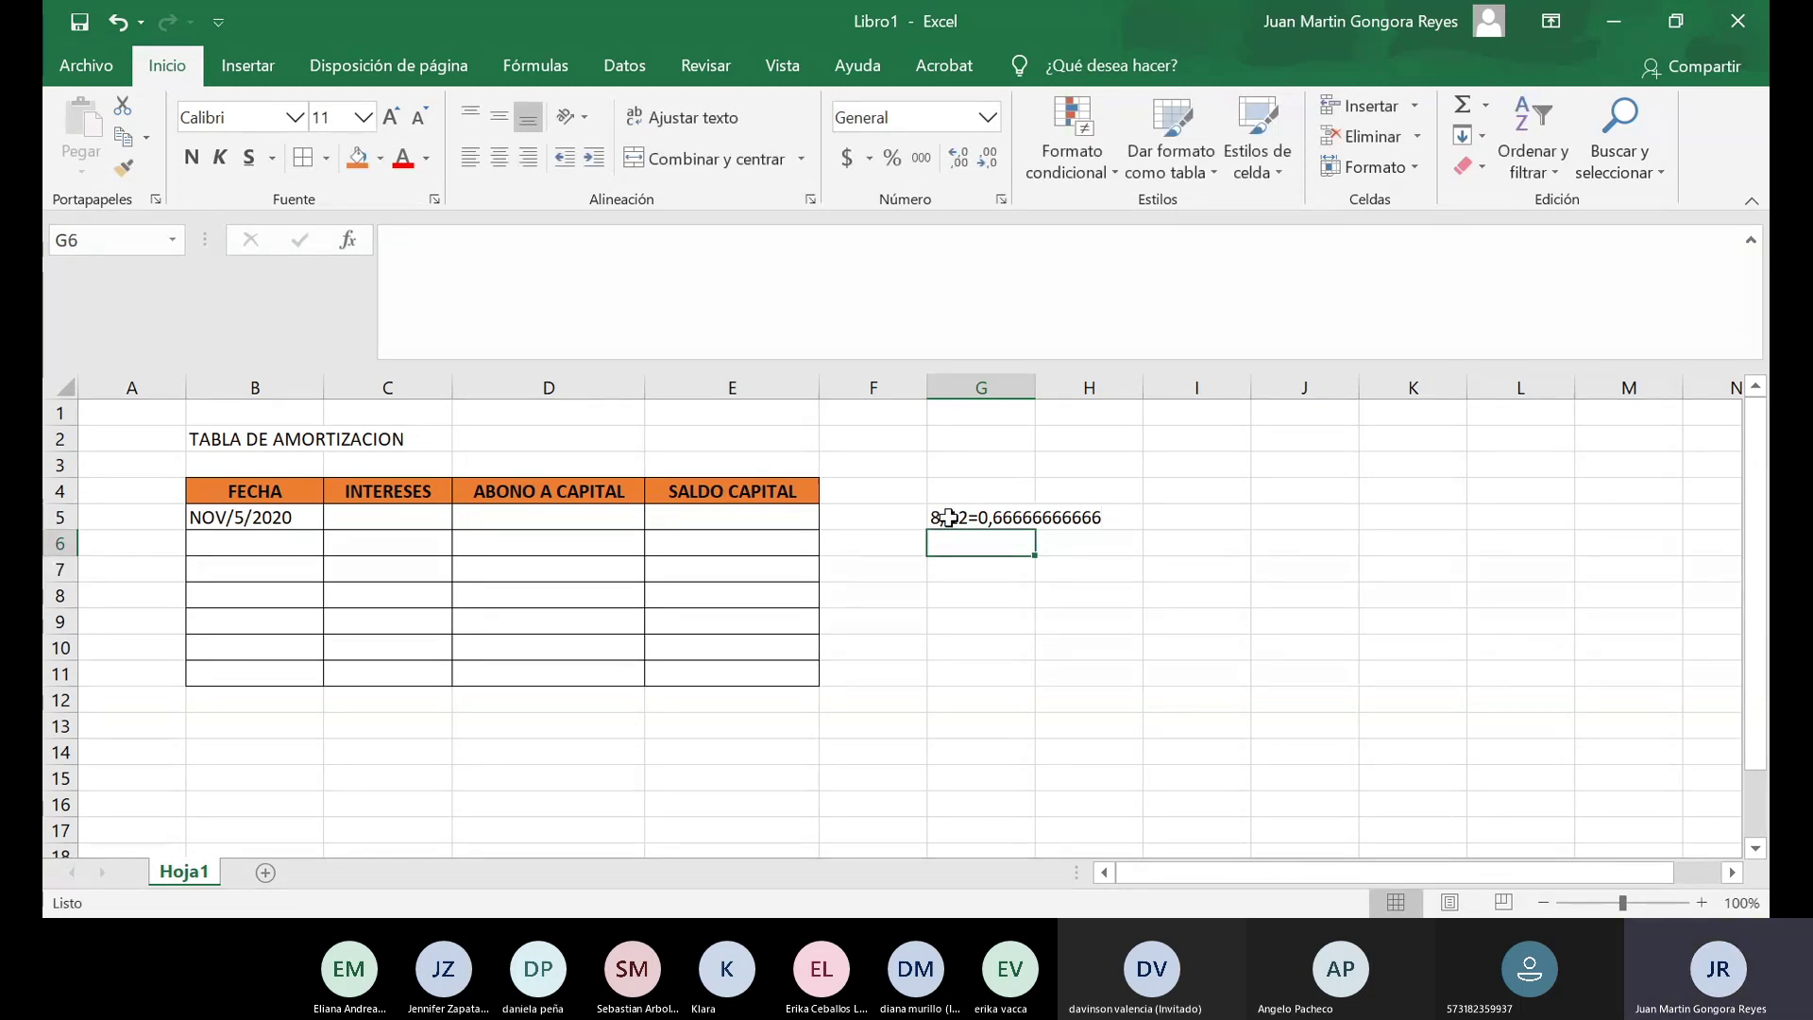
{"action": "key", "text": "Down"}
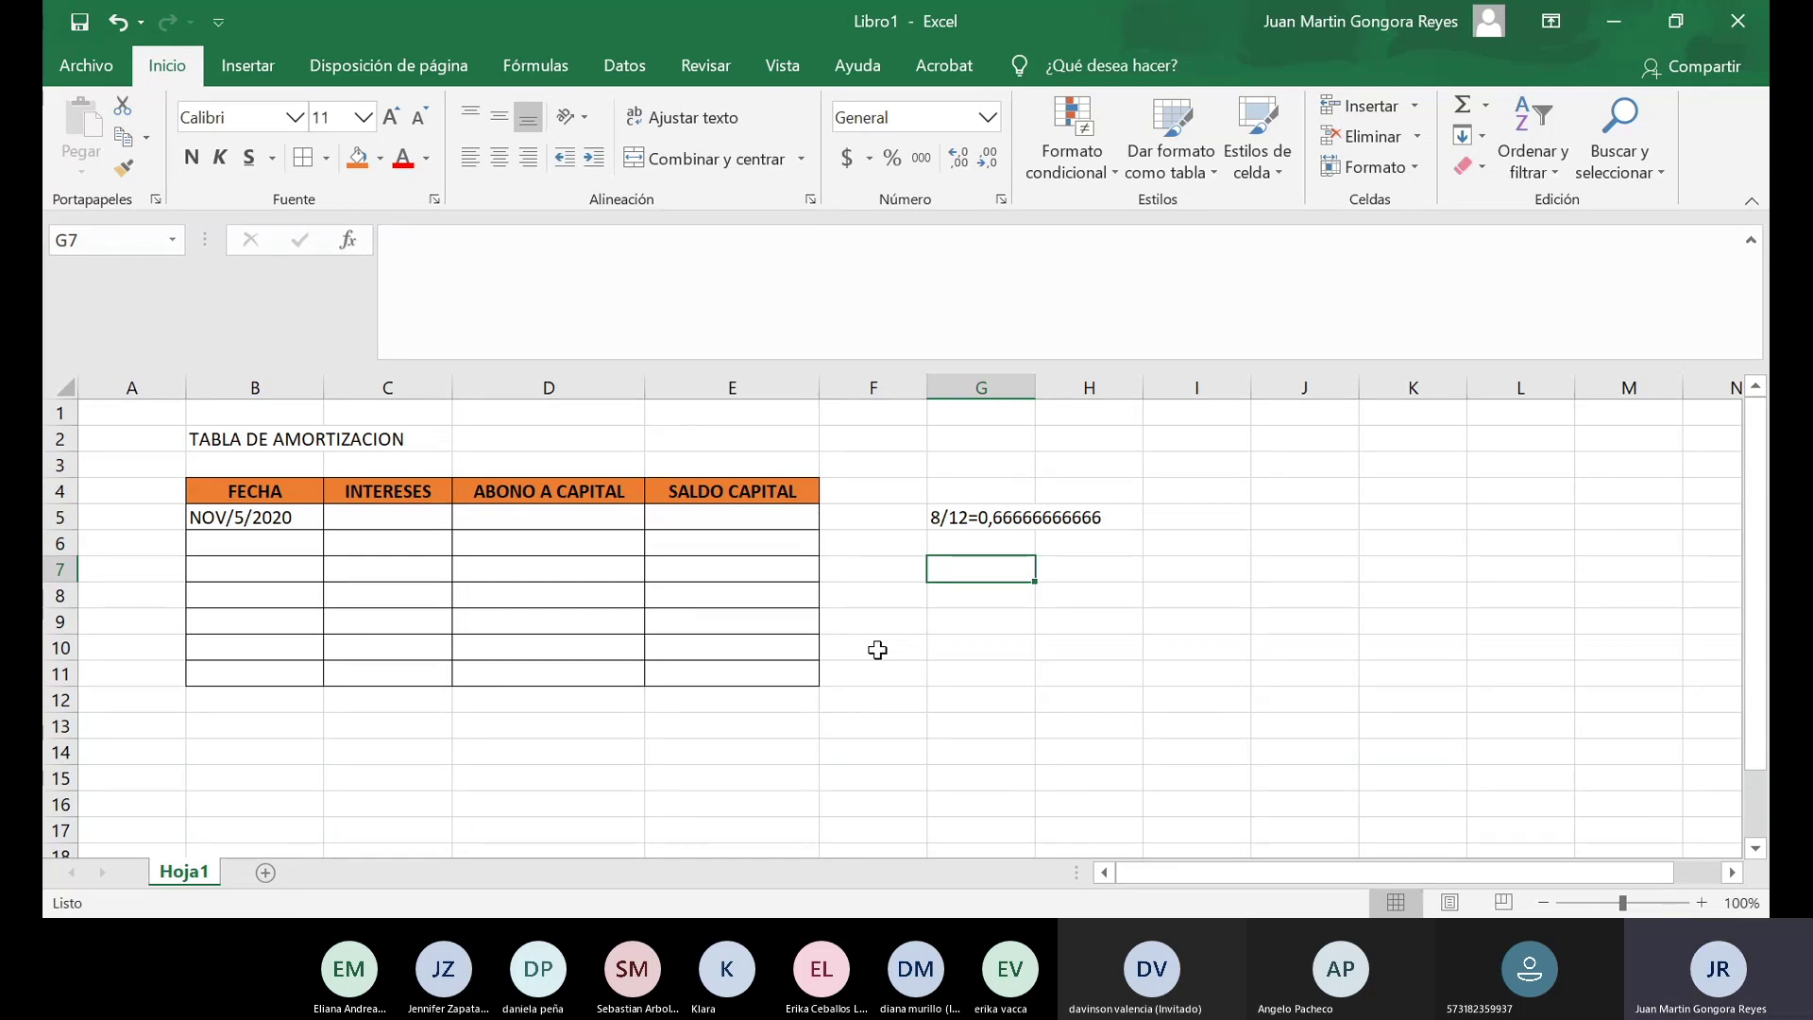
{"action": "type", "text": "0,"}
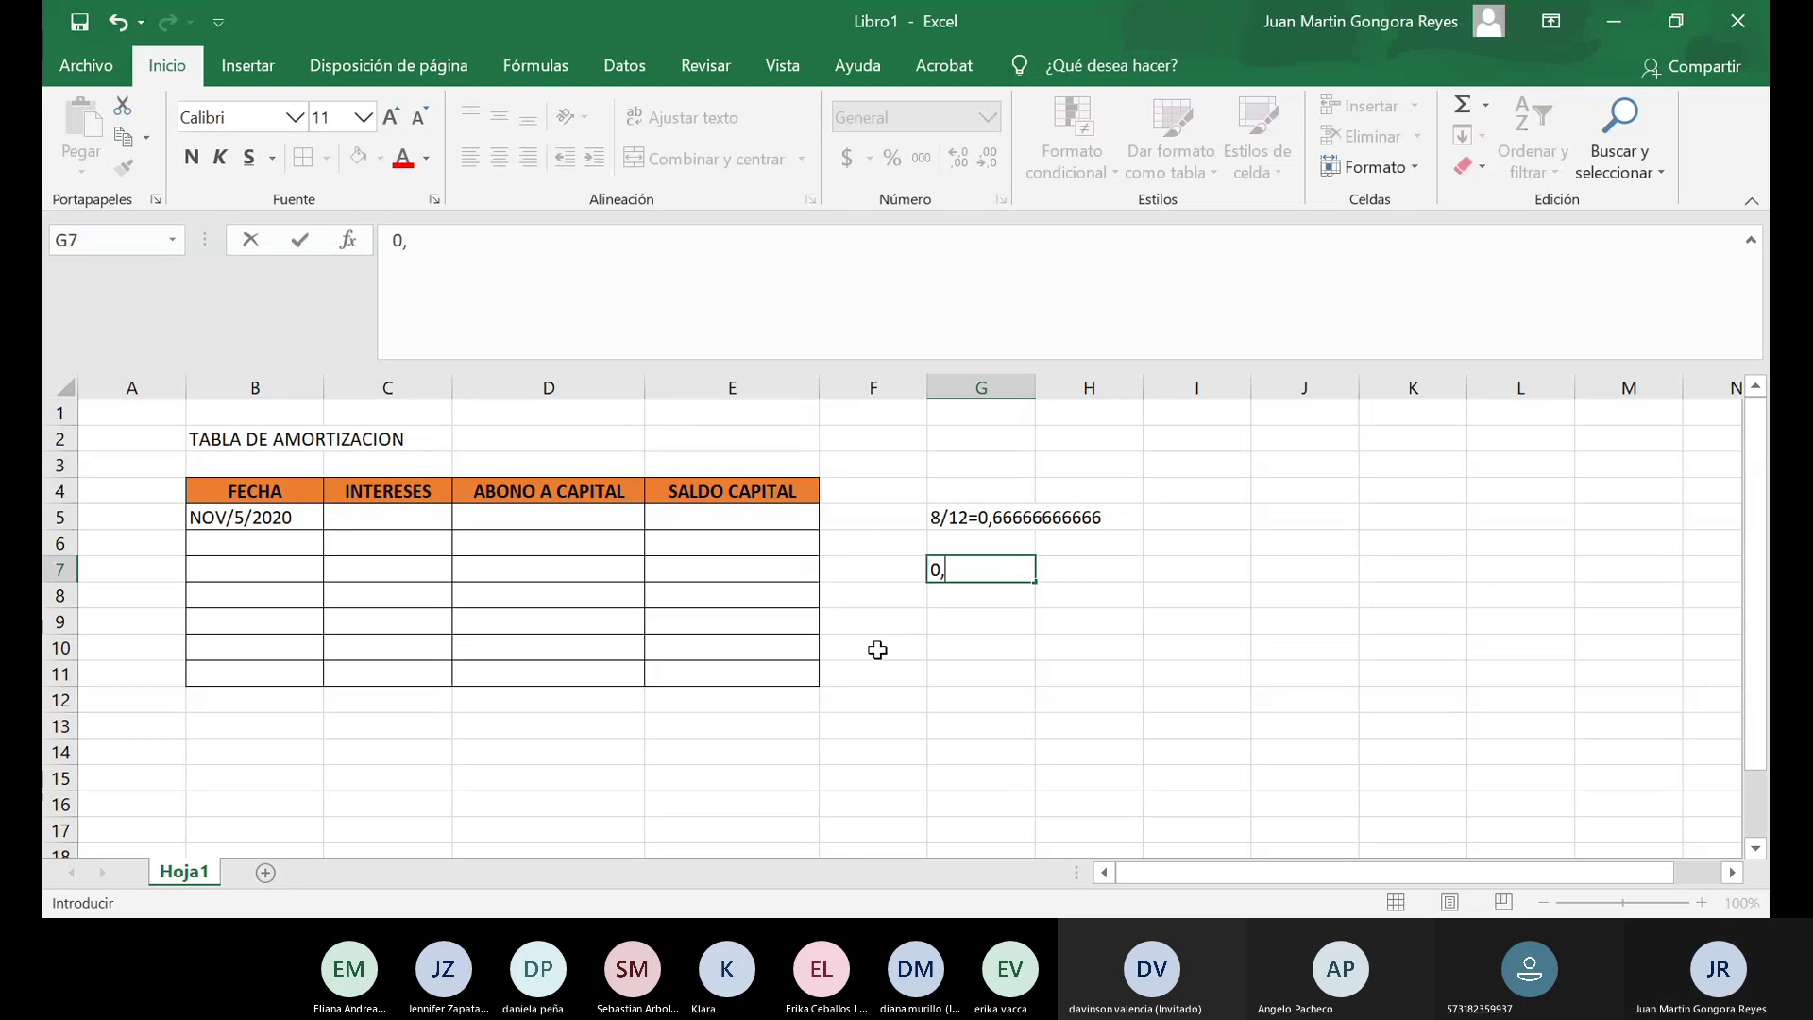
{"action": "type", "text": "666666666"}
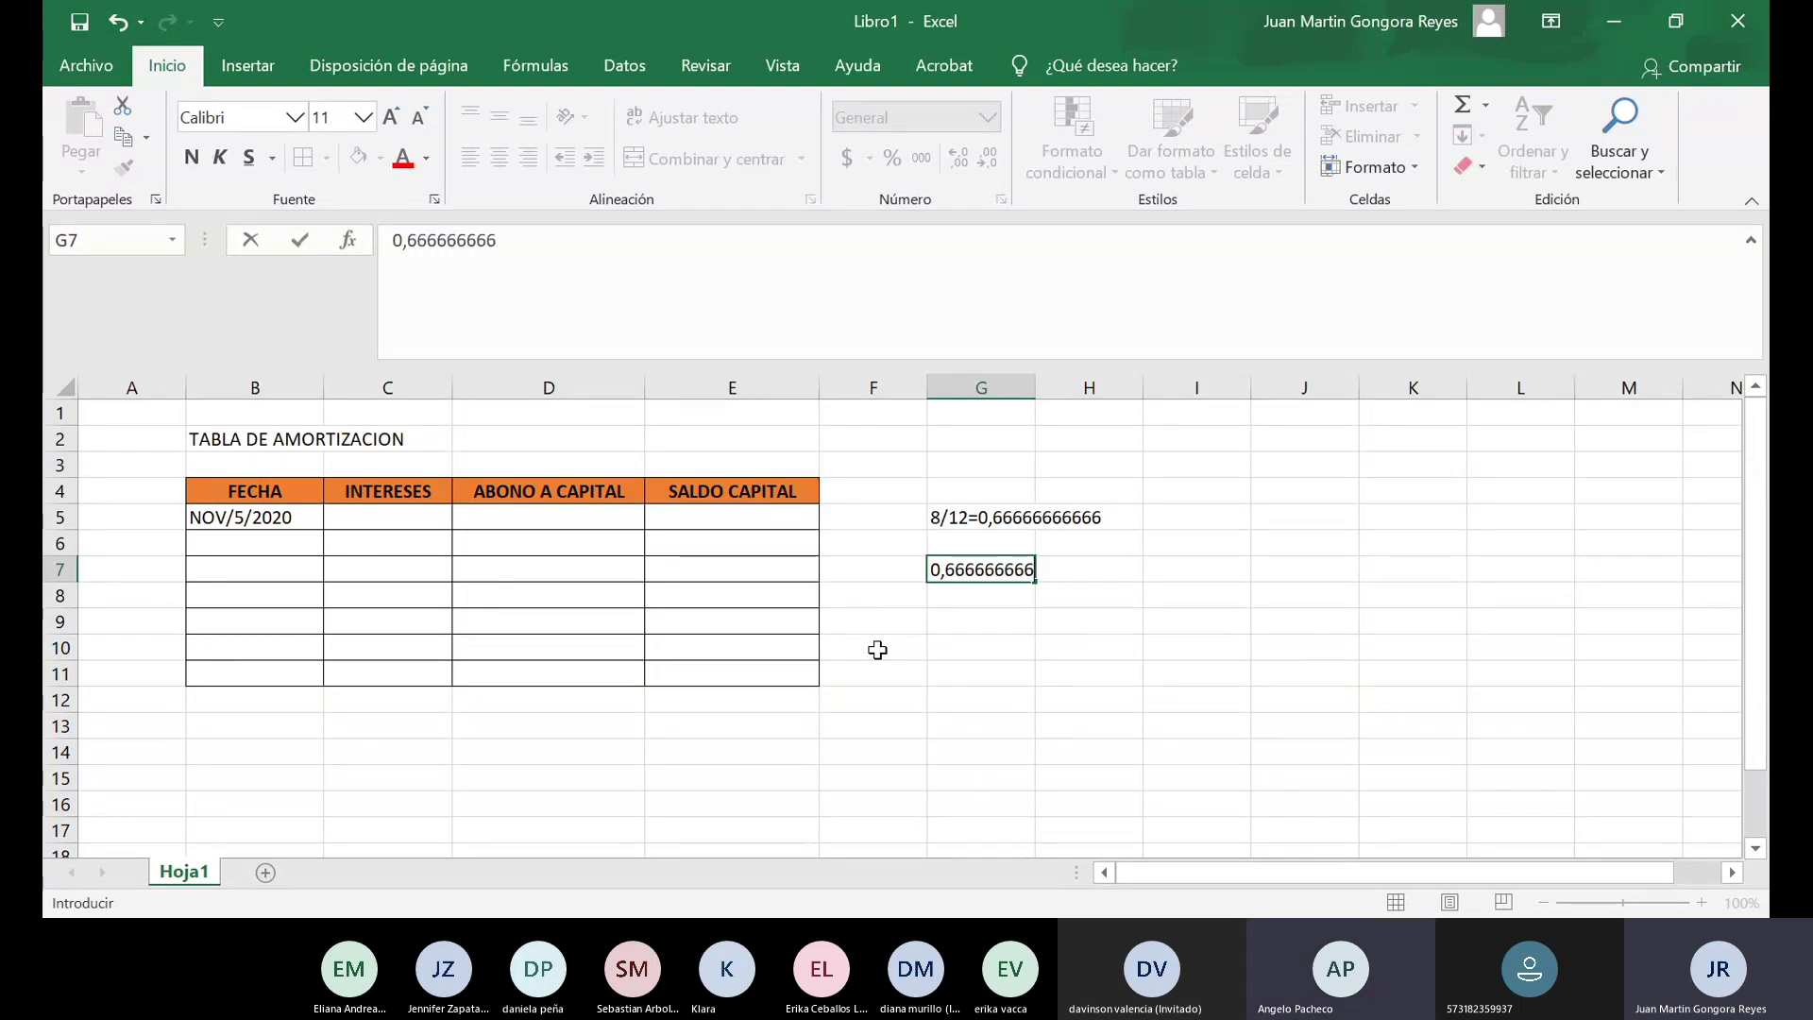
{"action": "type", "text": "X"}
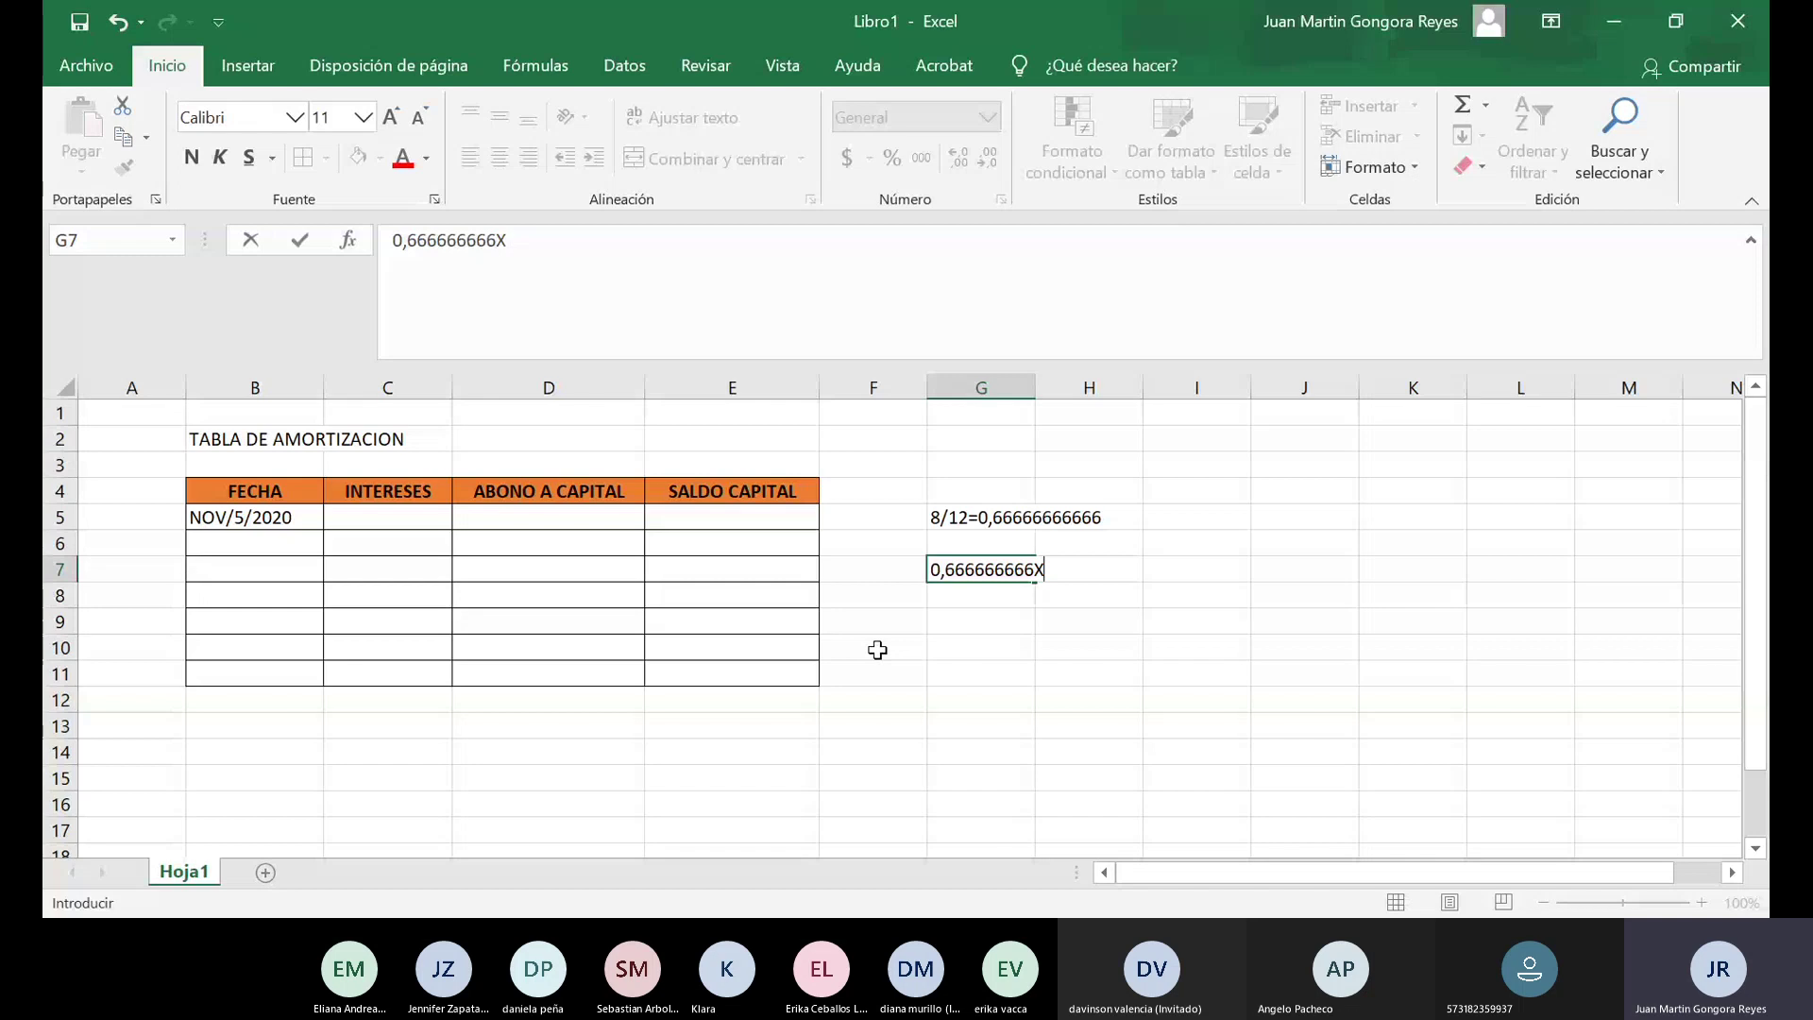
{"action": "type", "text": "3"}
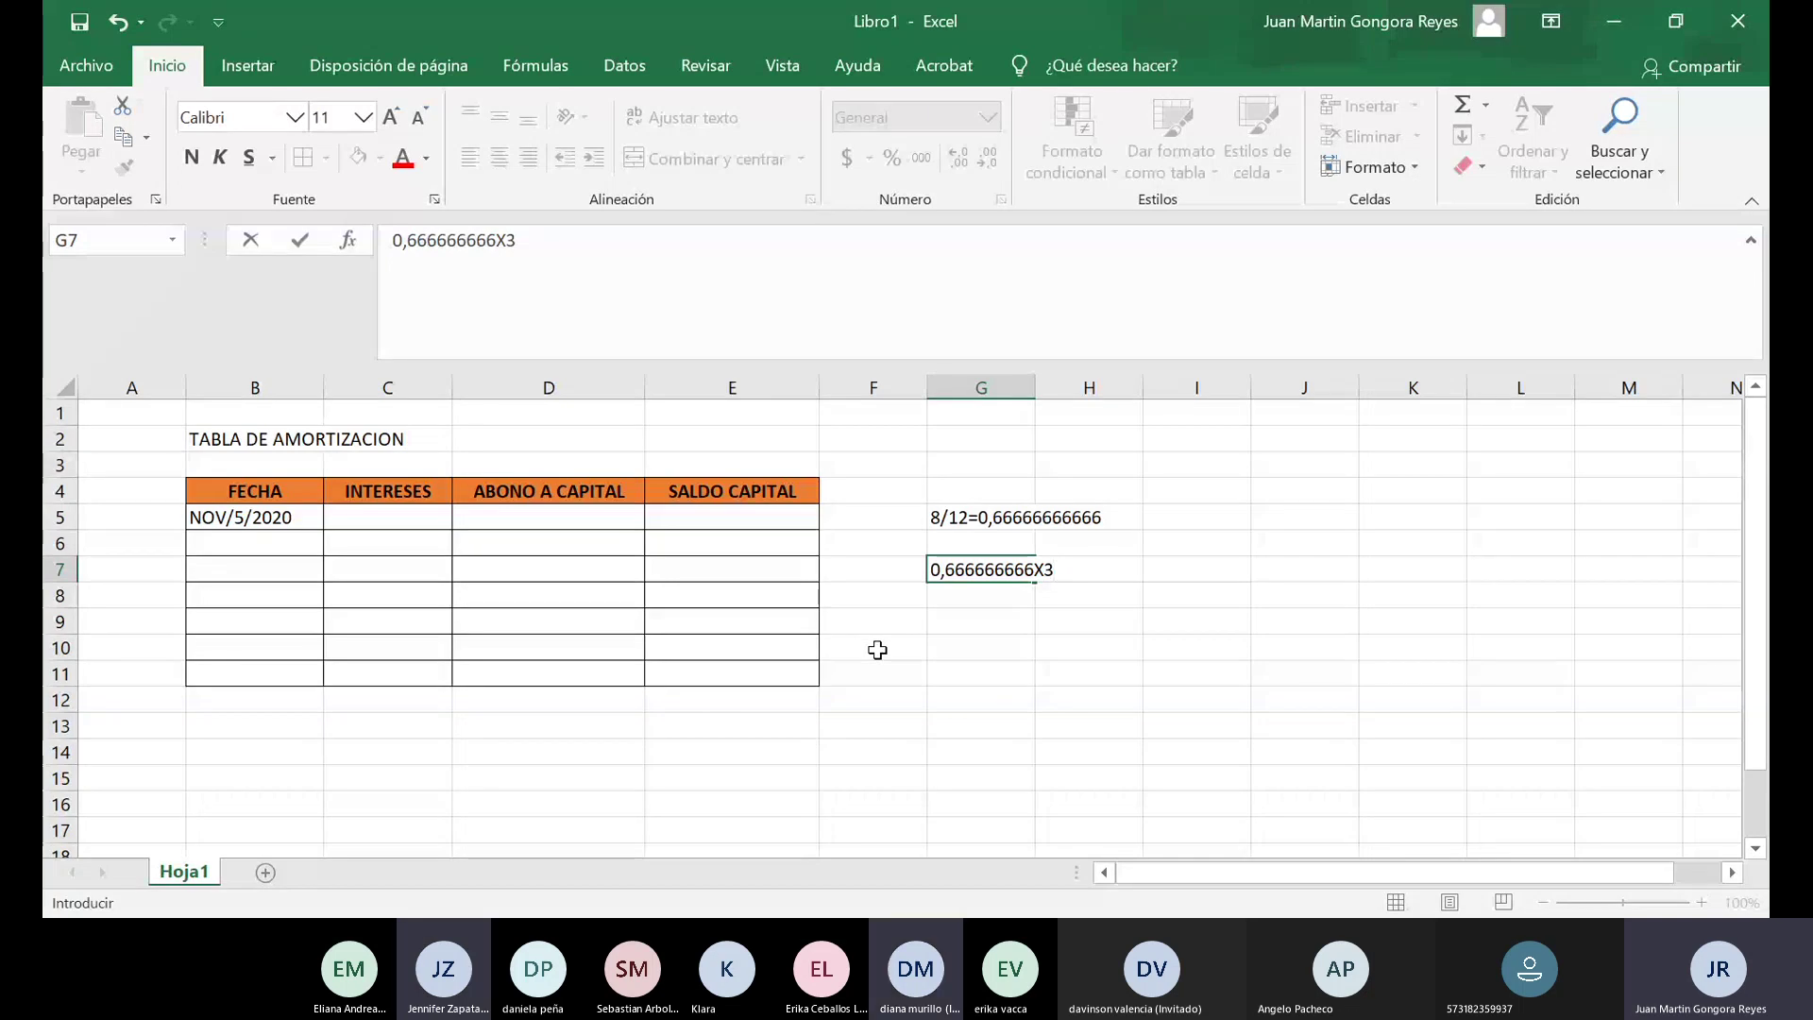
{"action": "type", "text": "= "}
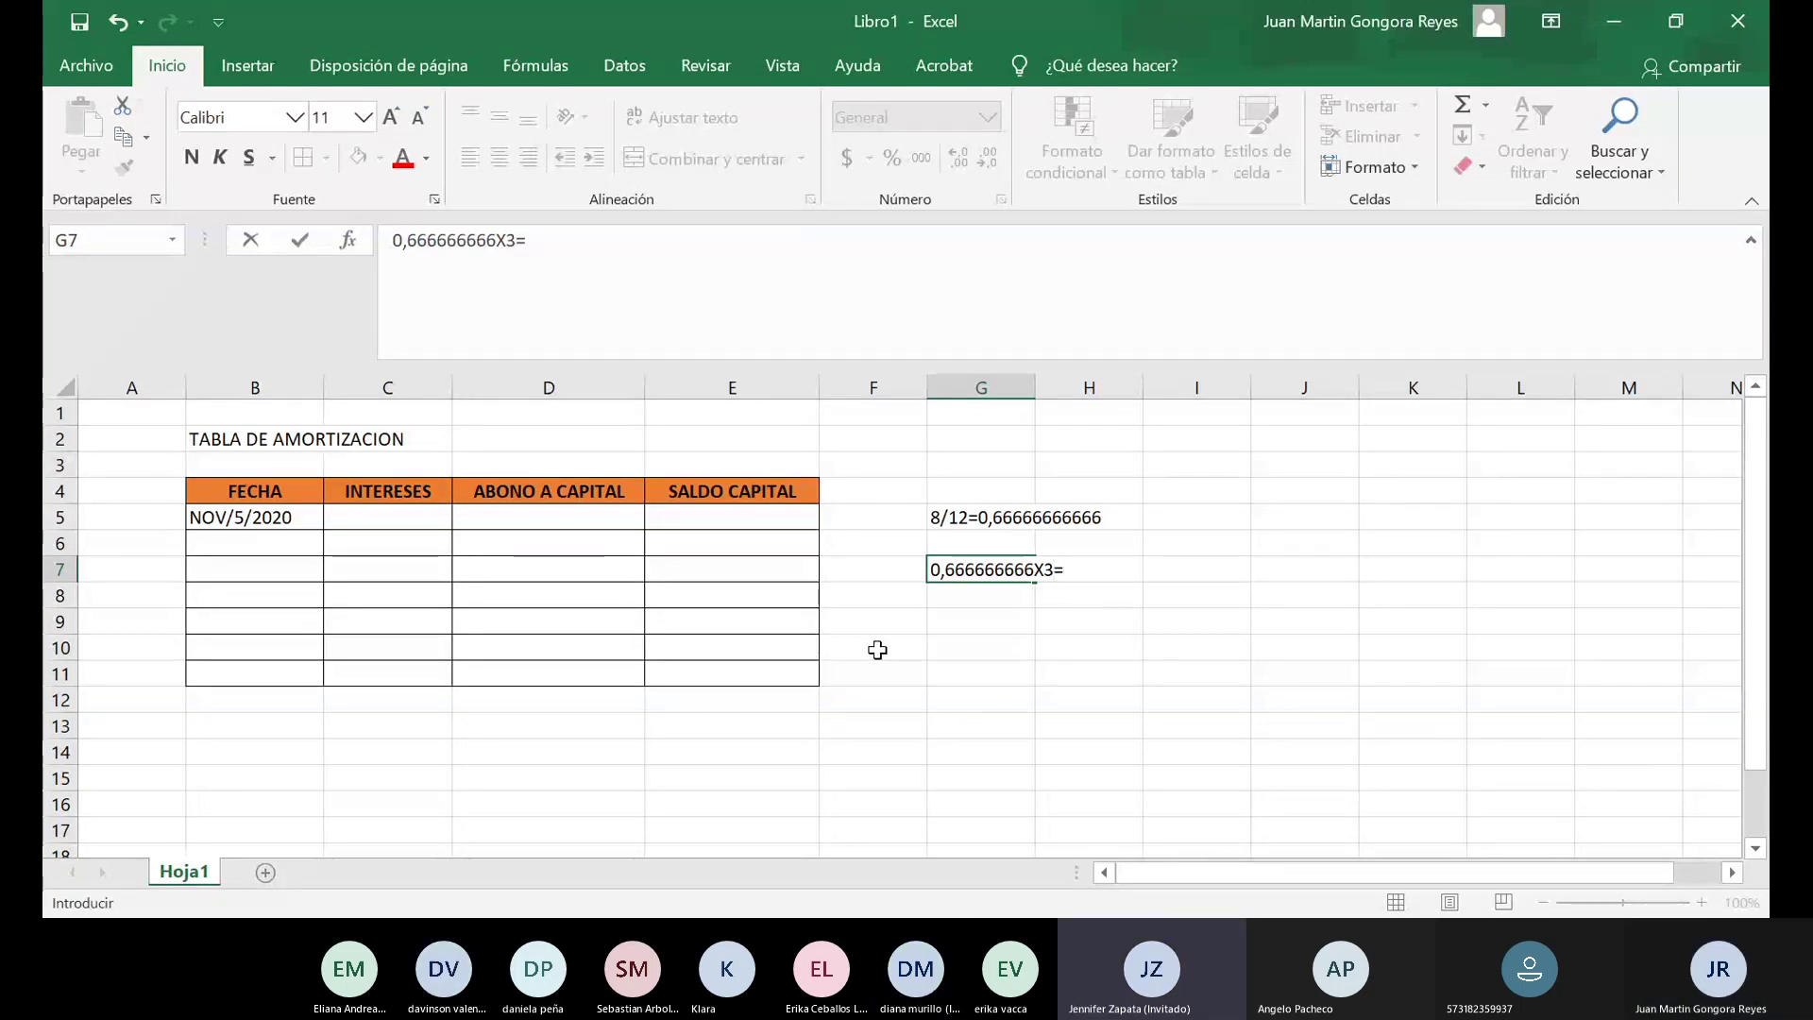
{"action": "type", "text": "2"}
{"action": "key", "text": "Return"}
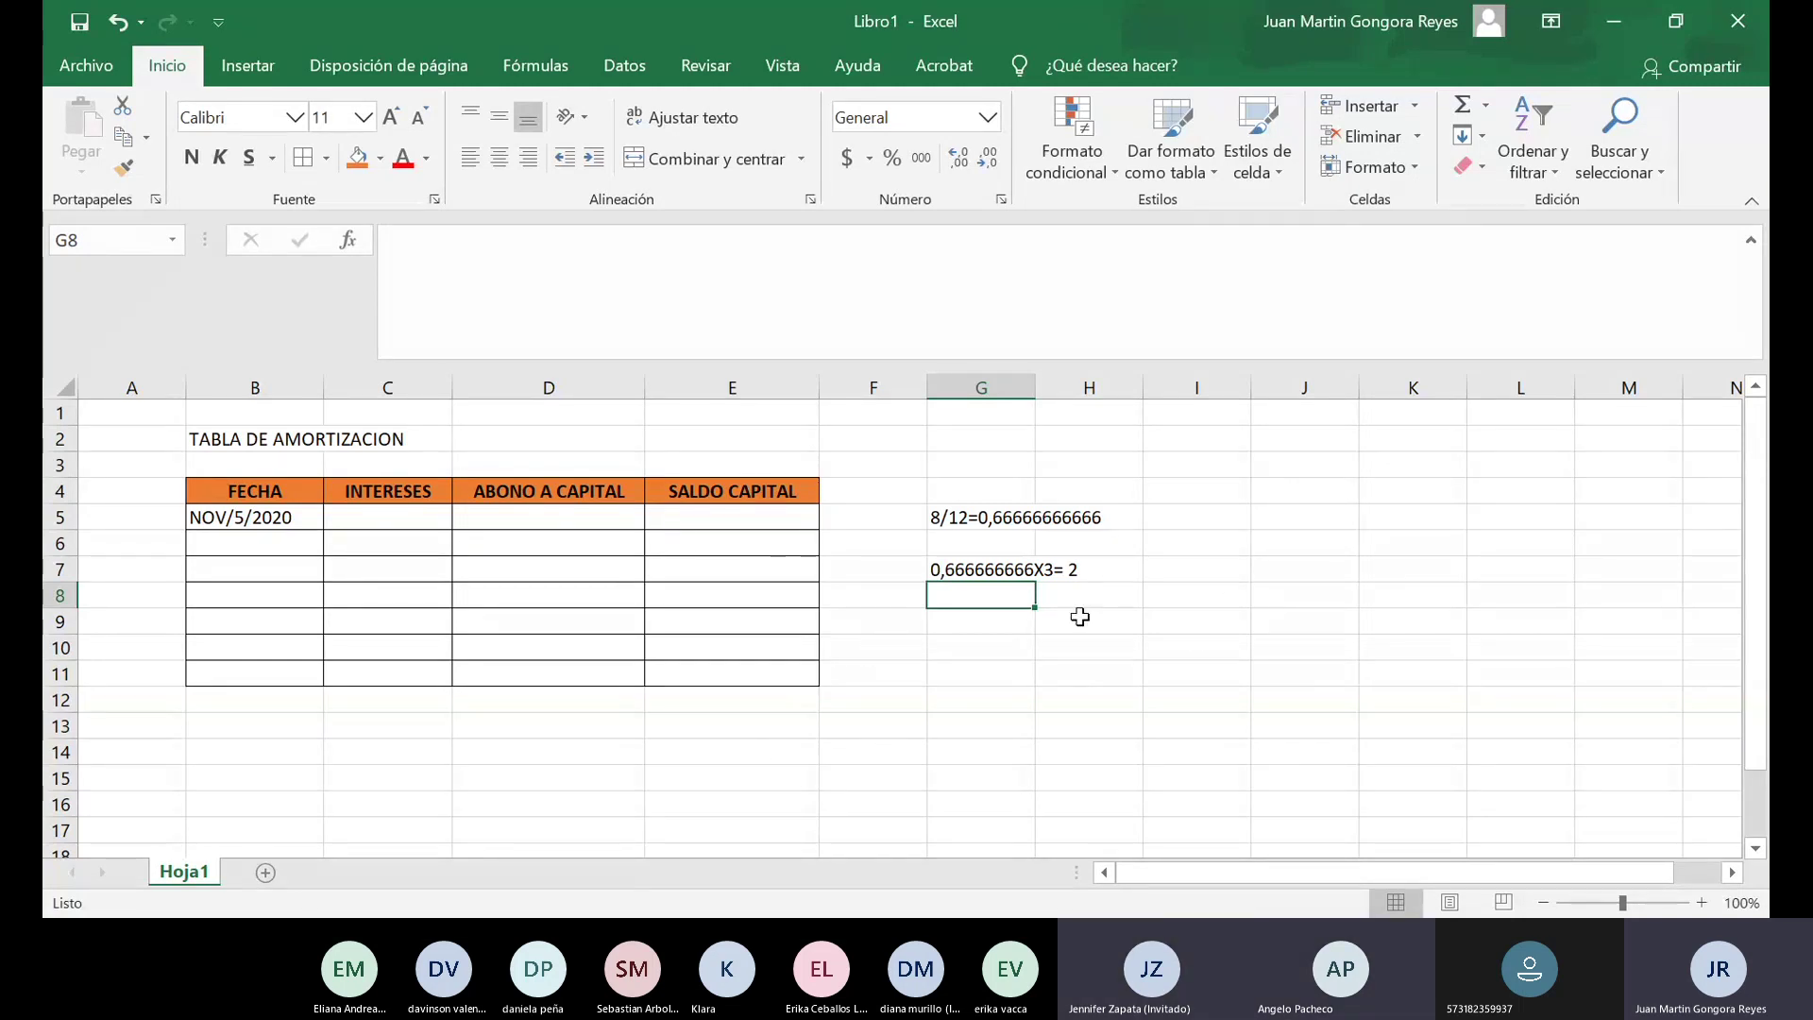
Enter the note "2% TRIMESTRAL" in cell G9, beneath the rate calculations.
{"action": "left_click", "coordinate": [973, 627]}
{"action": "type", "text": "2"}
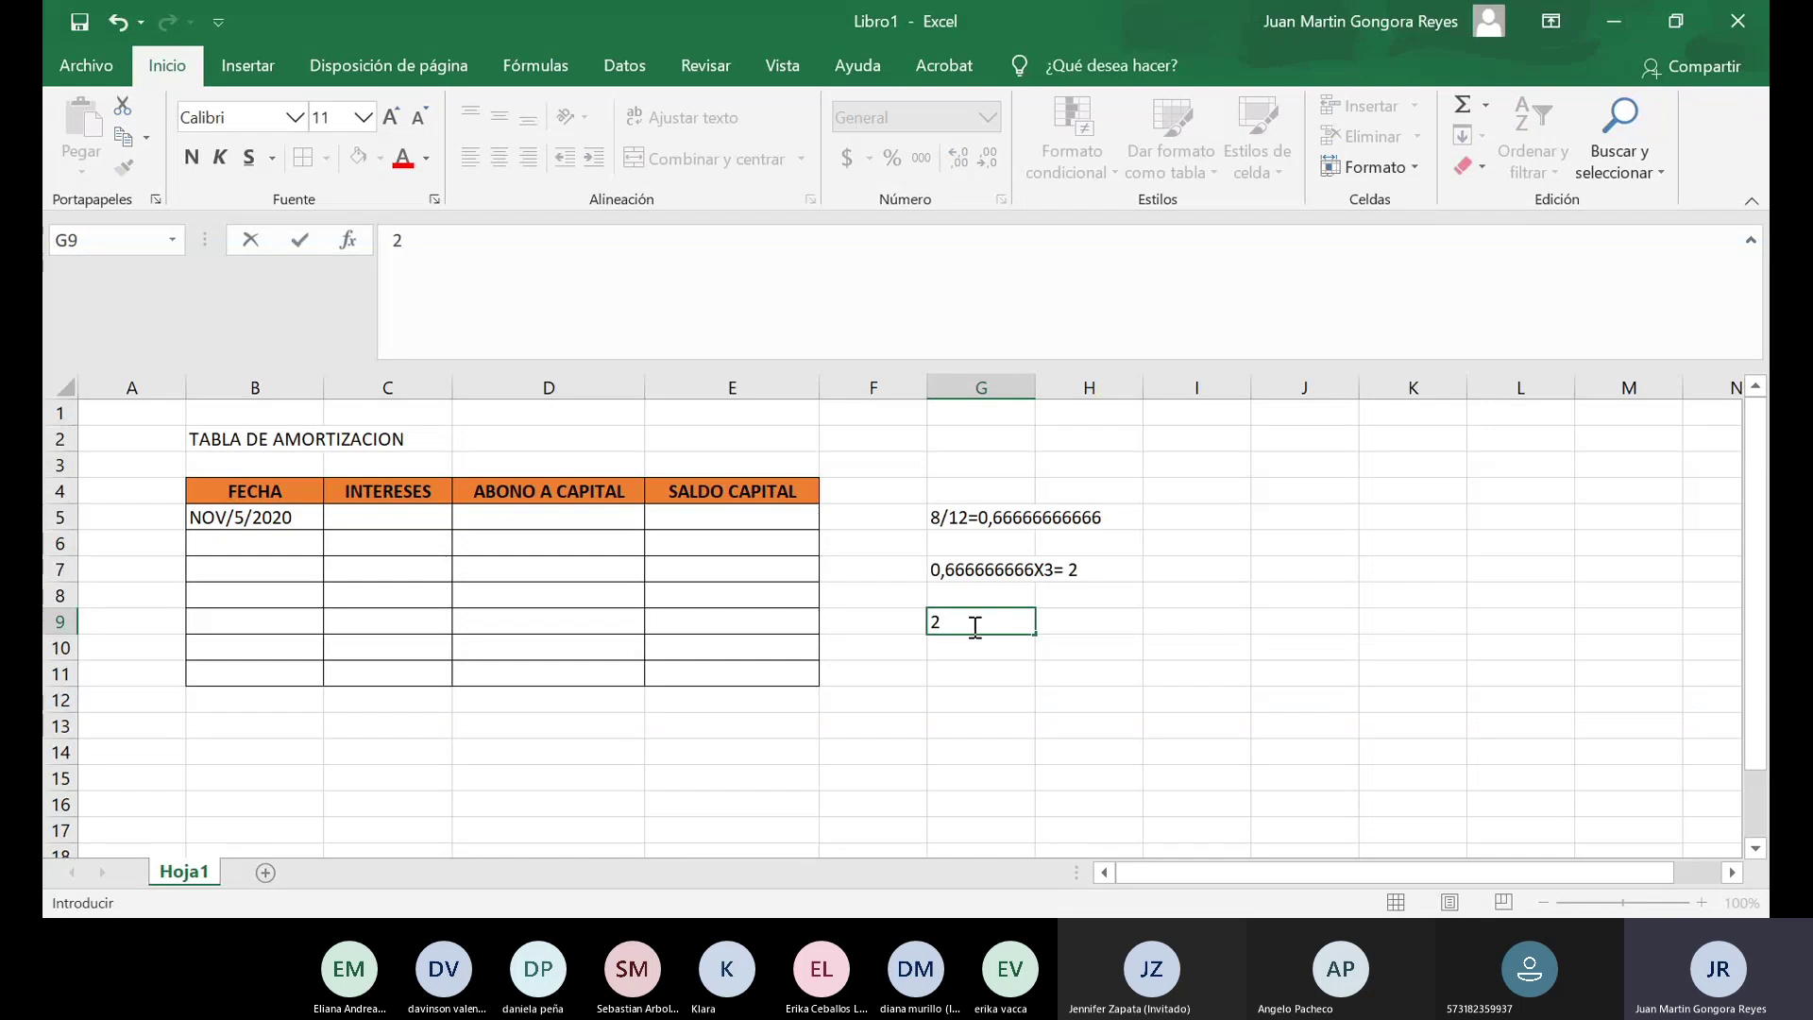
{"action": "type", "text": "%"}
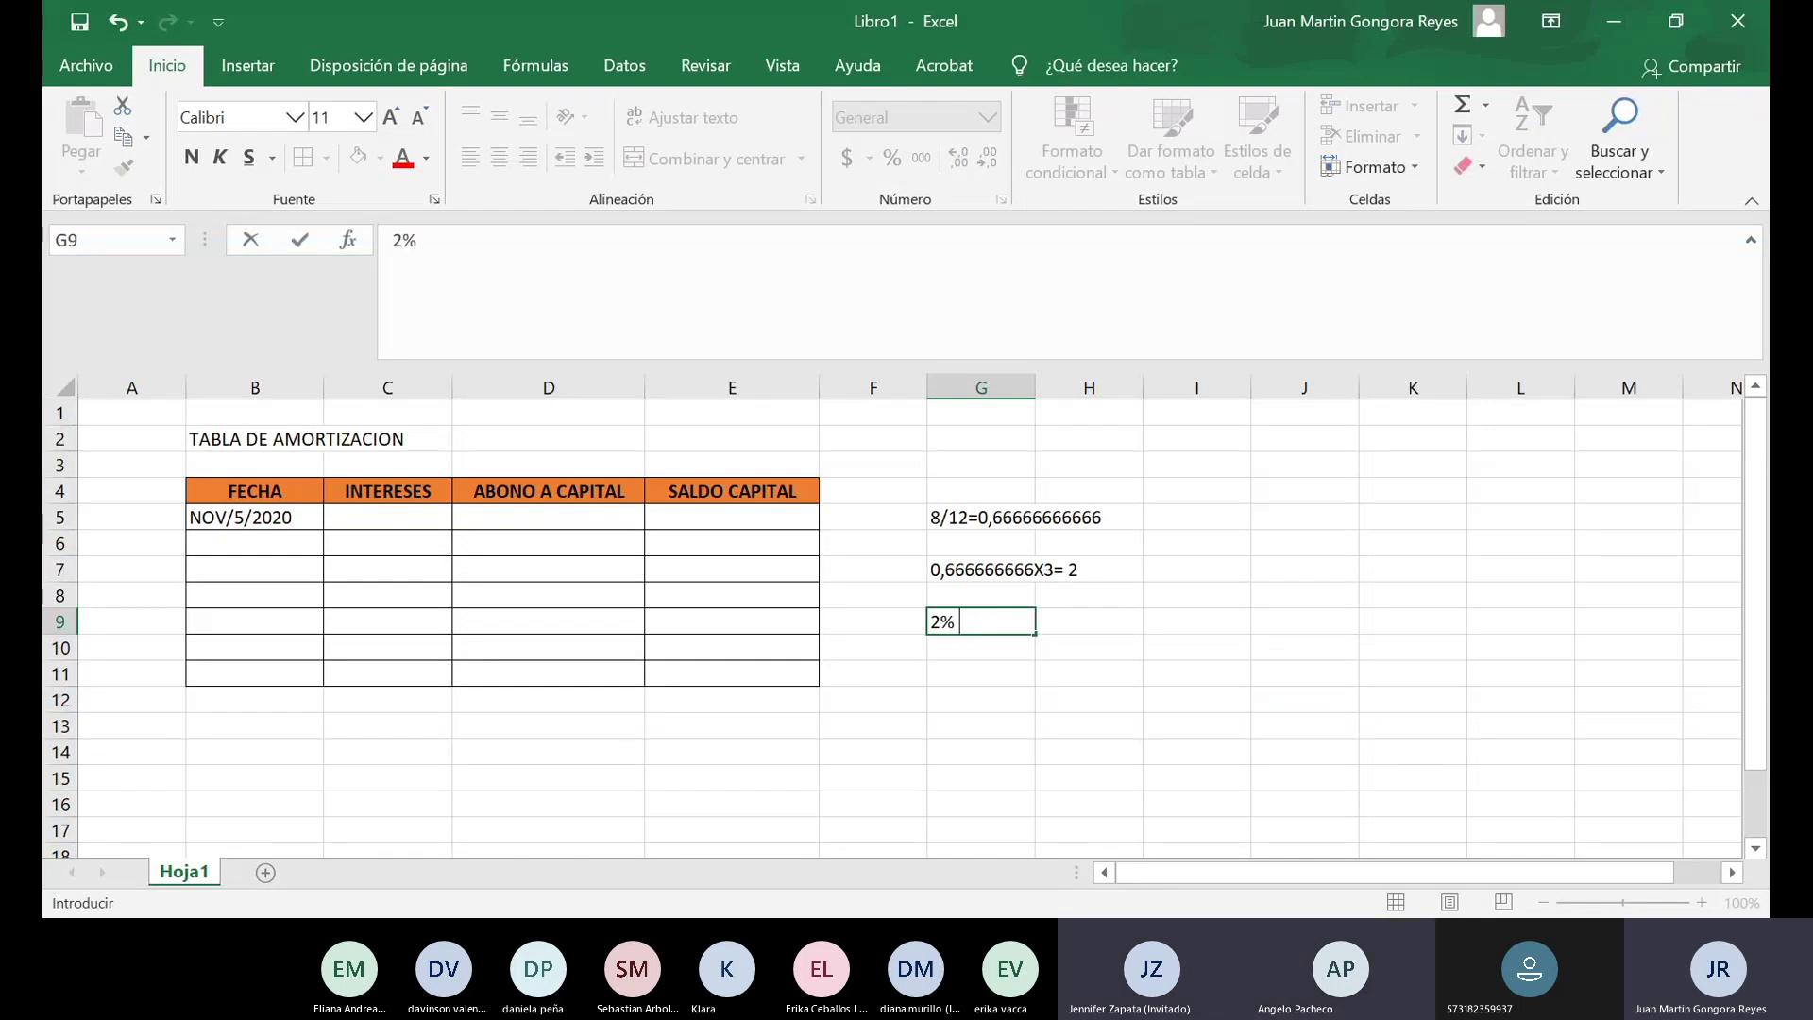
{"action": "type", "text": " TRIMES"}
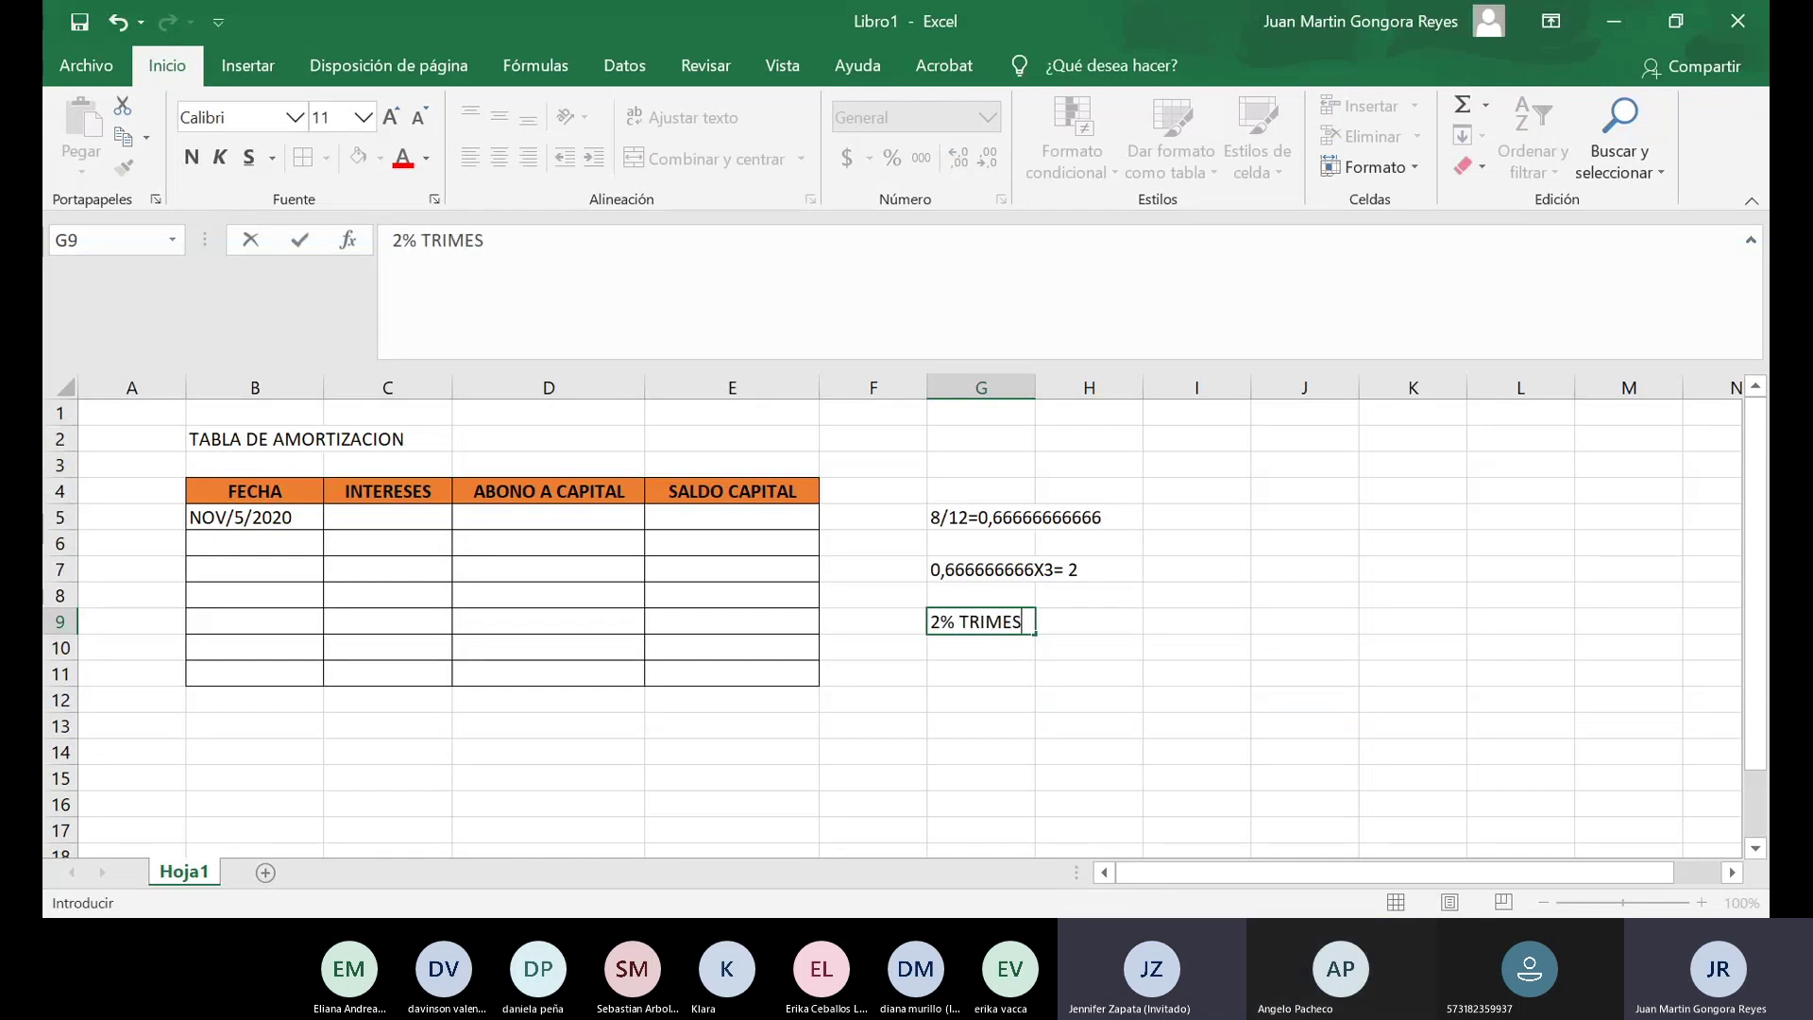
{"action": "type", "text": "TRAL"}
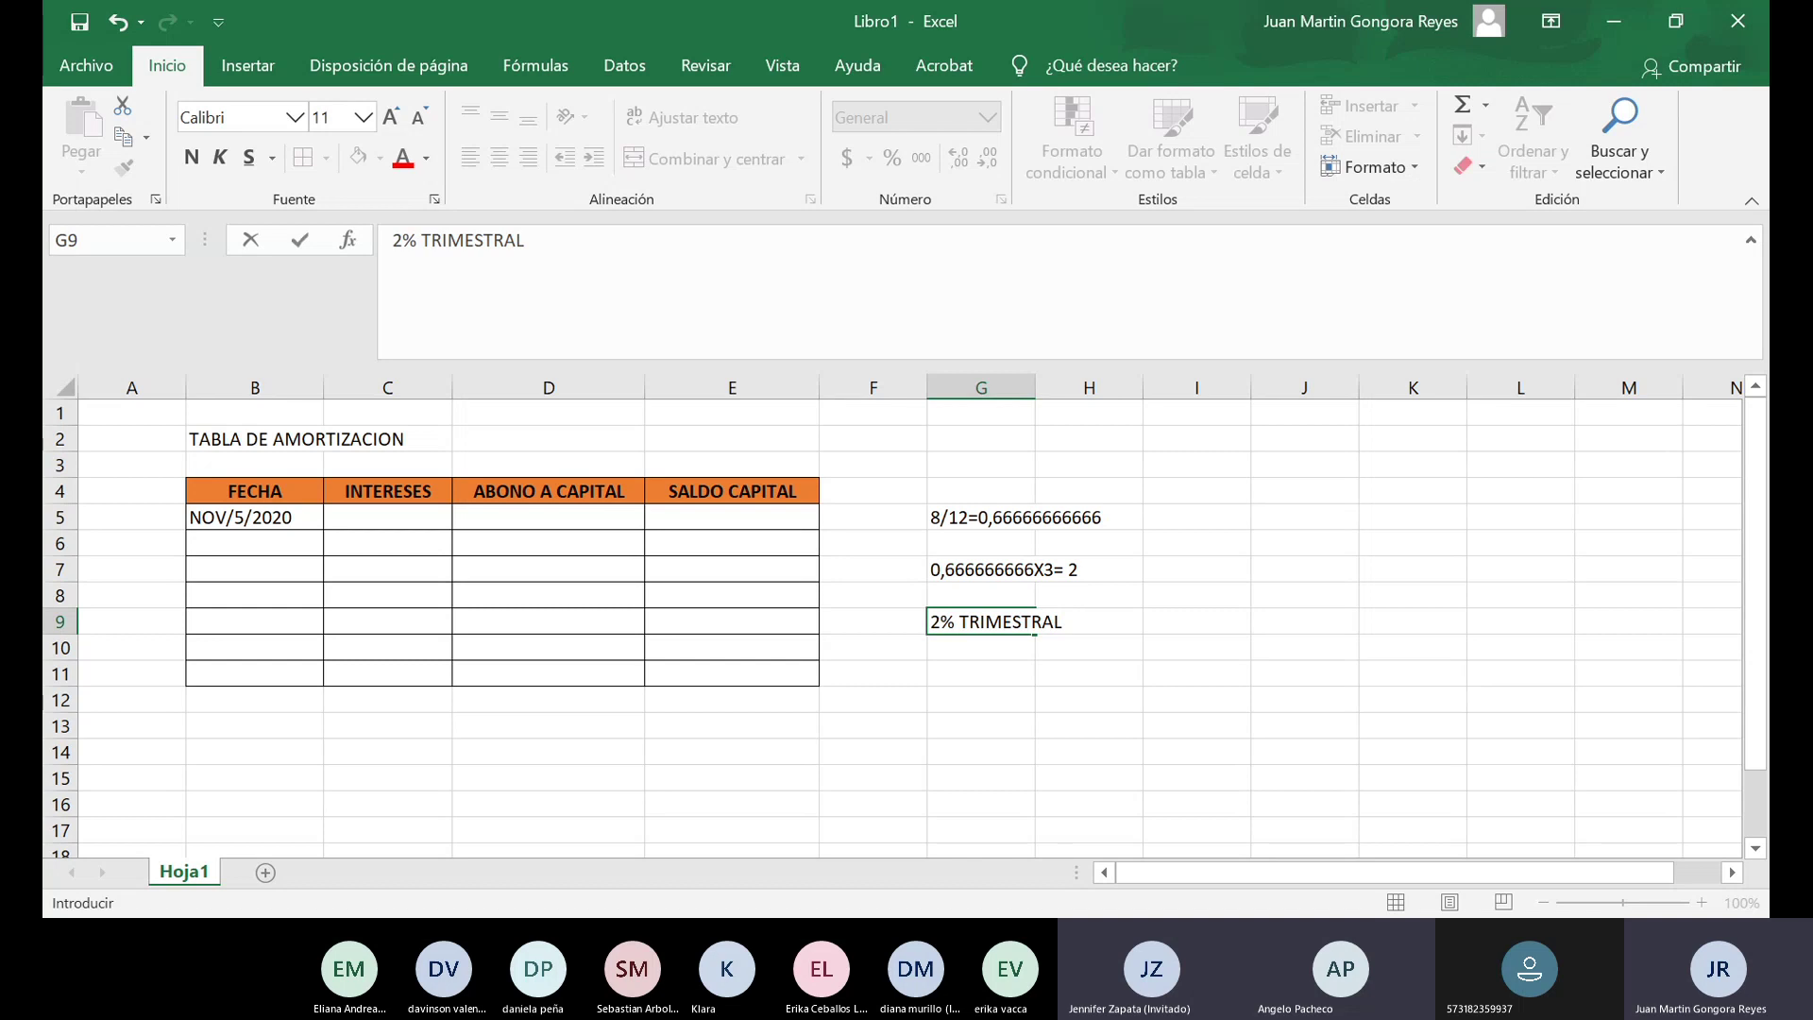
{"action": "key", "text": "Return"}
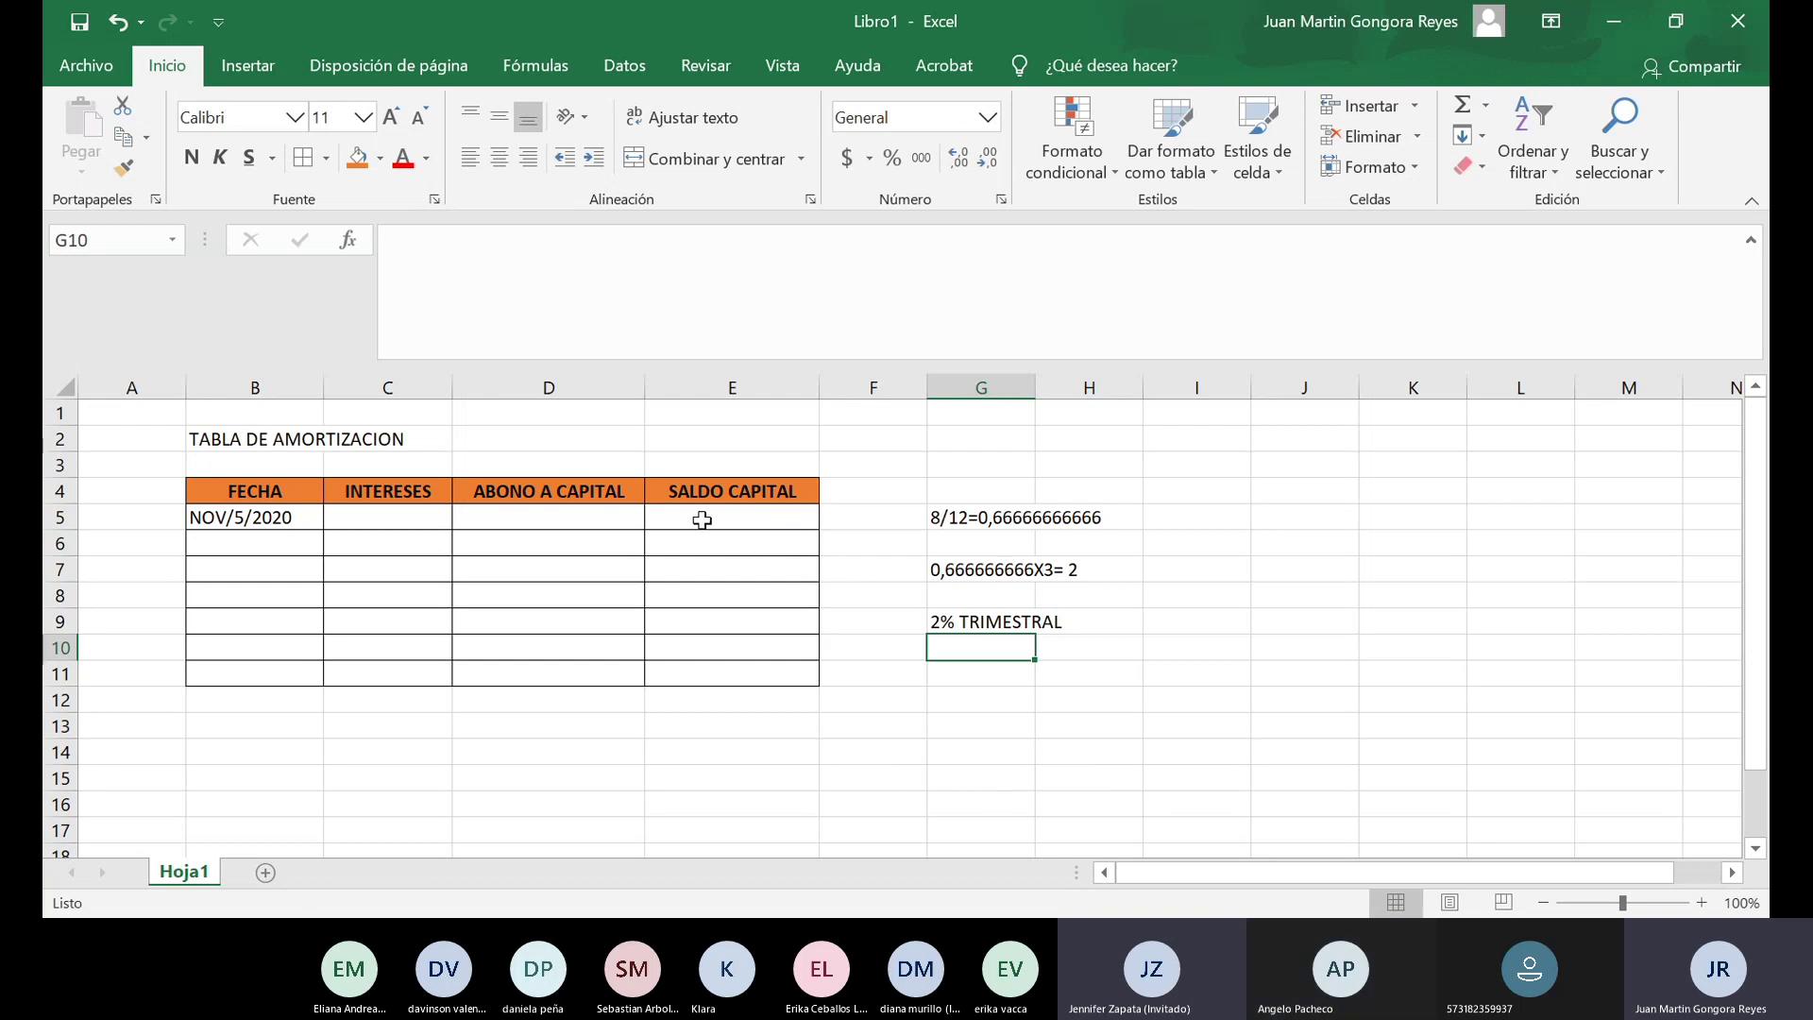
Enter 15.000.000 as the SALDO CAPITAL in the NOV/5/2020 row.
{"action": "left_click", "coordinate": [702, 519]}
{"action": "type", "text": "150"}
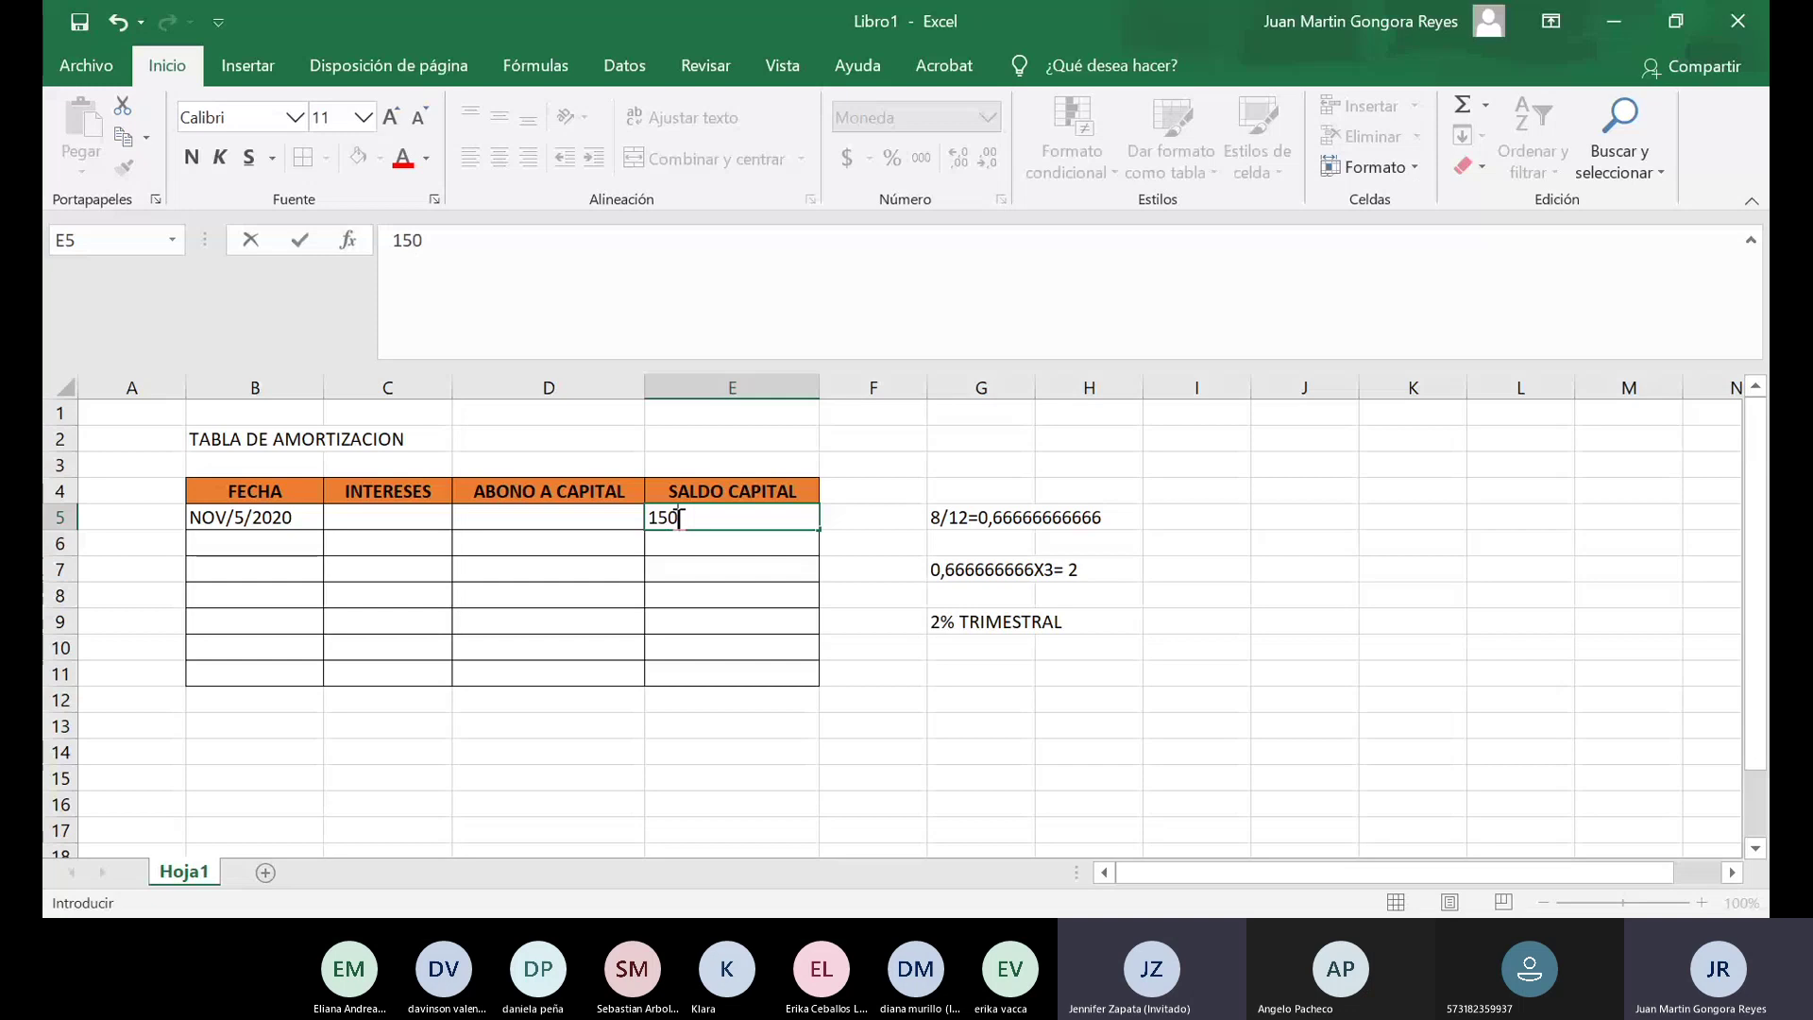
{"action": "type", "text": "00"}
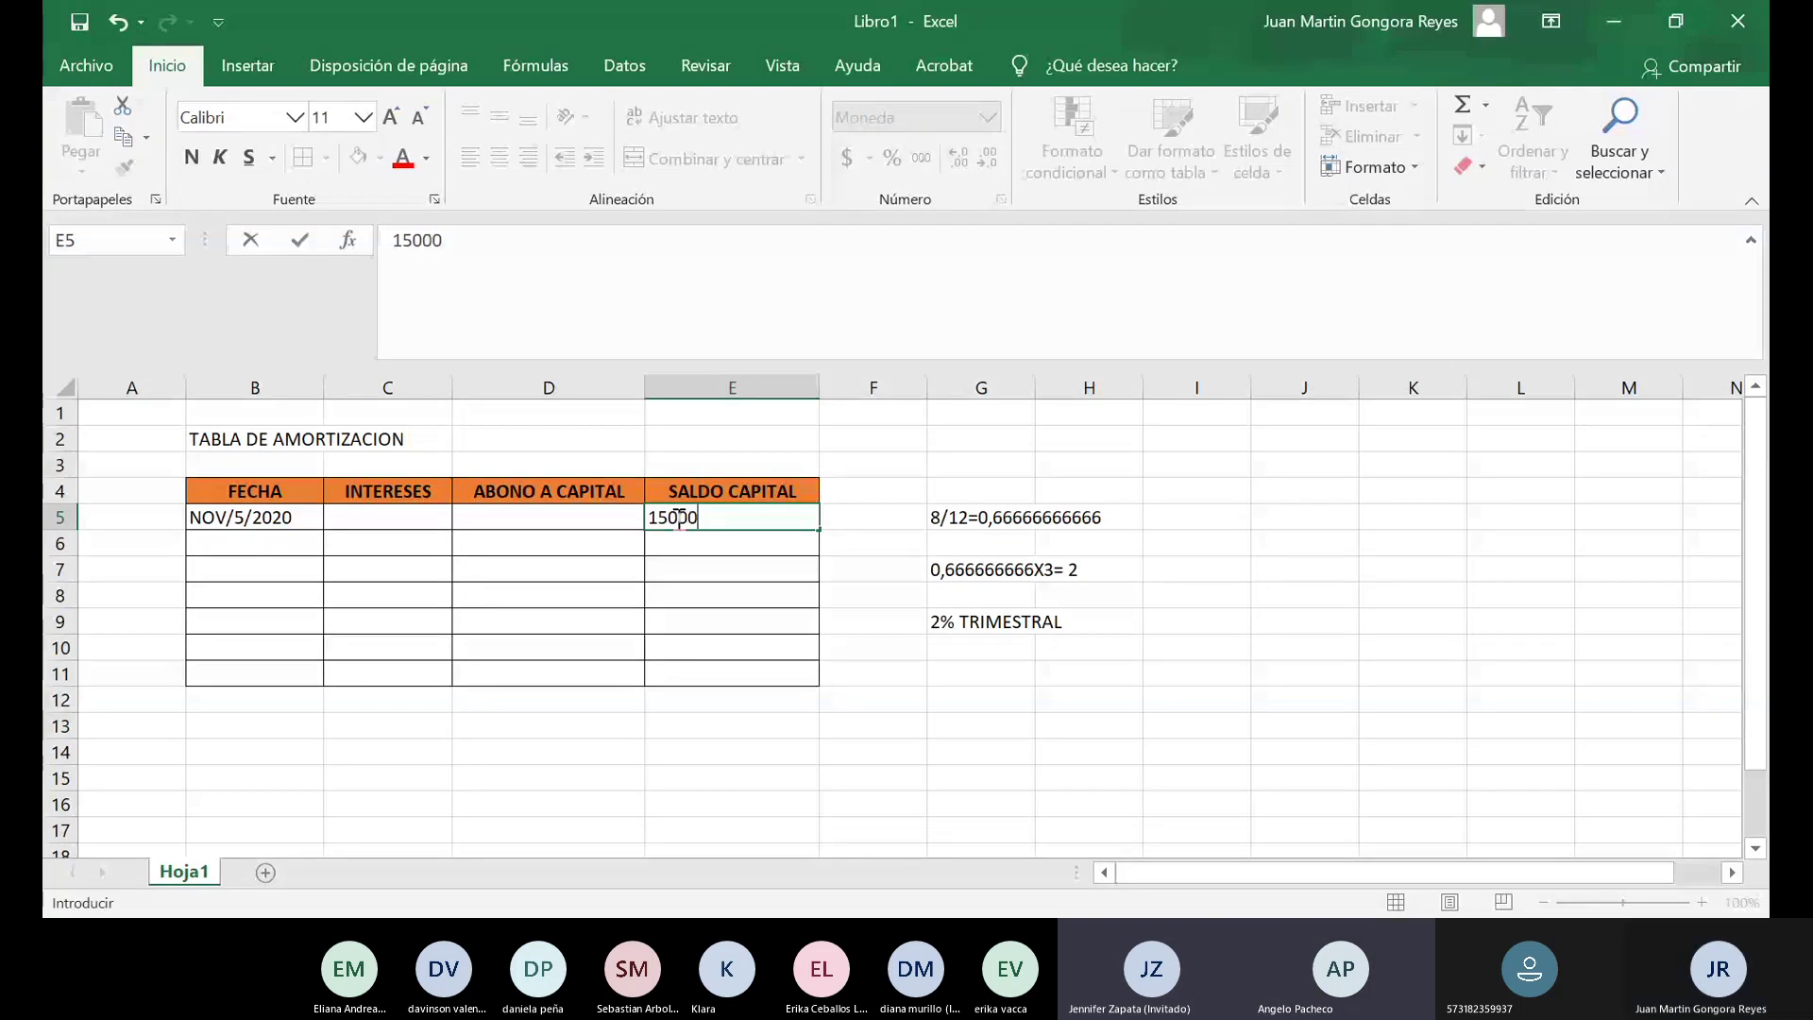
{"action": "type", "text": "0.00"}
{"action": "key", "text": "Return"}
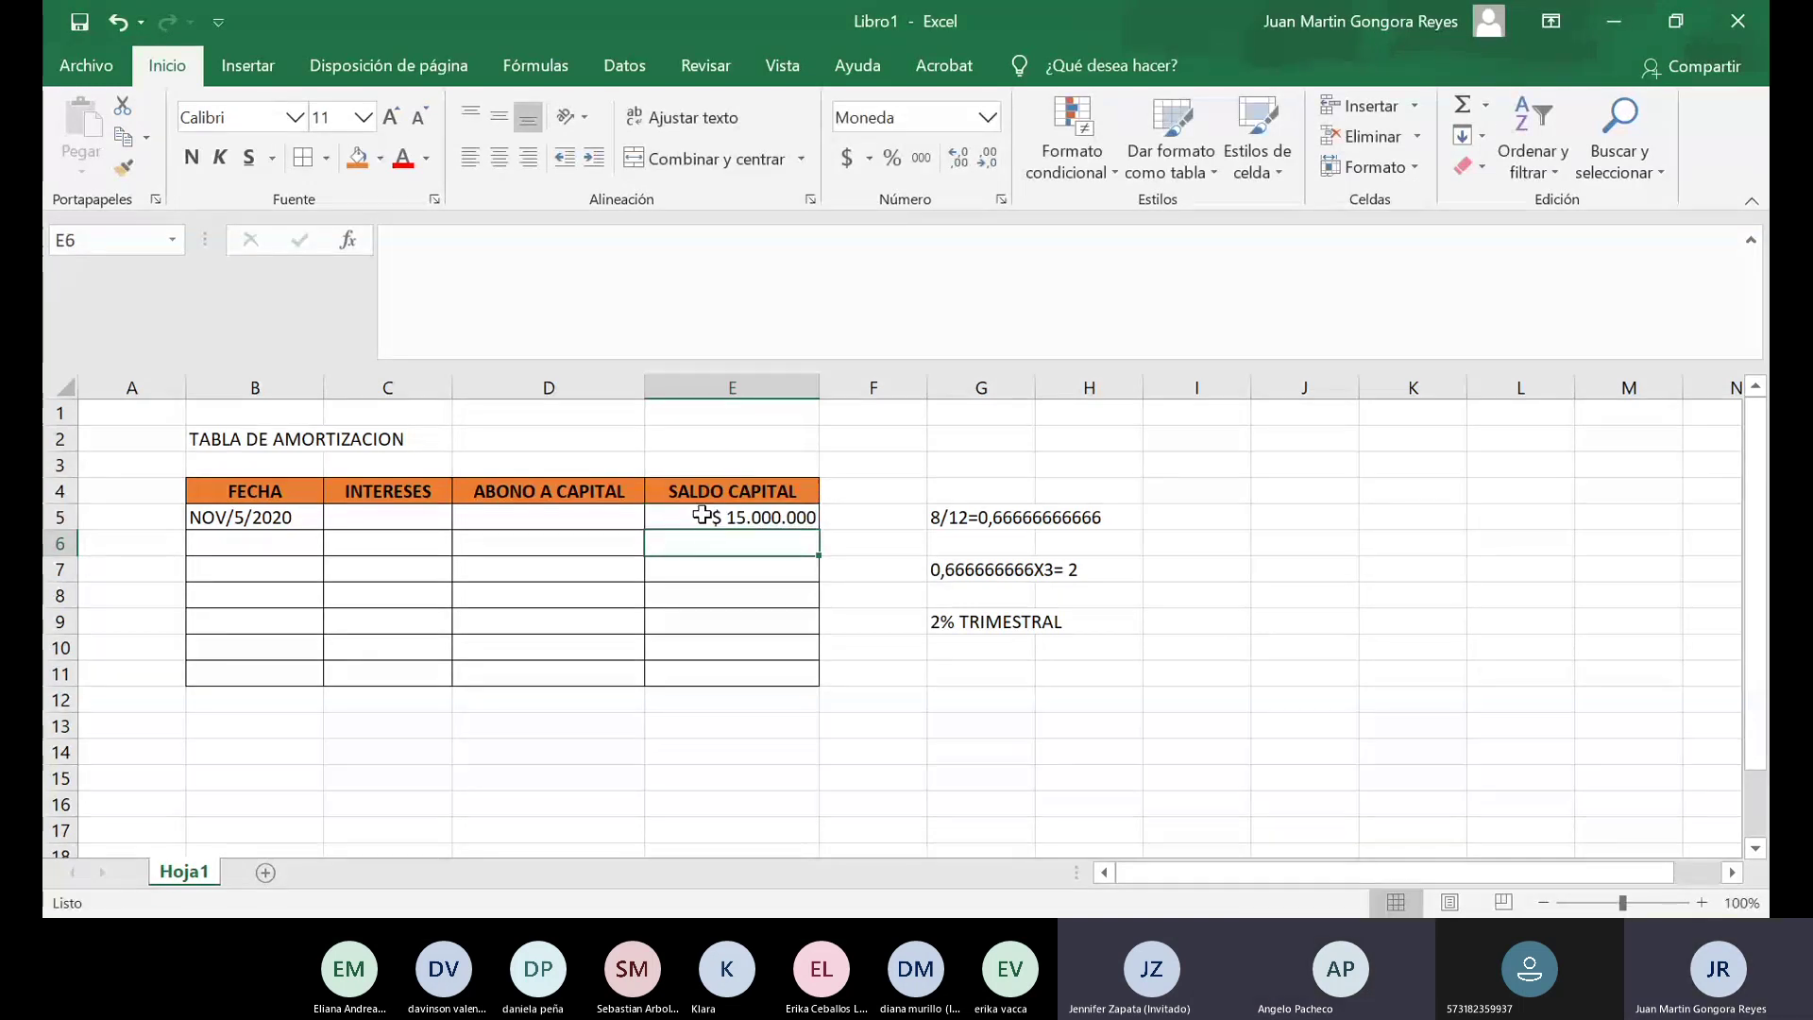
Set the SALDO CAPITAL in the NOV/5/2020 row to 150.000.000.
{"action": "left_click", "coordinate": [739, 516]}
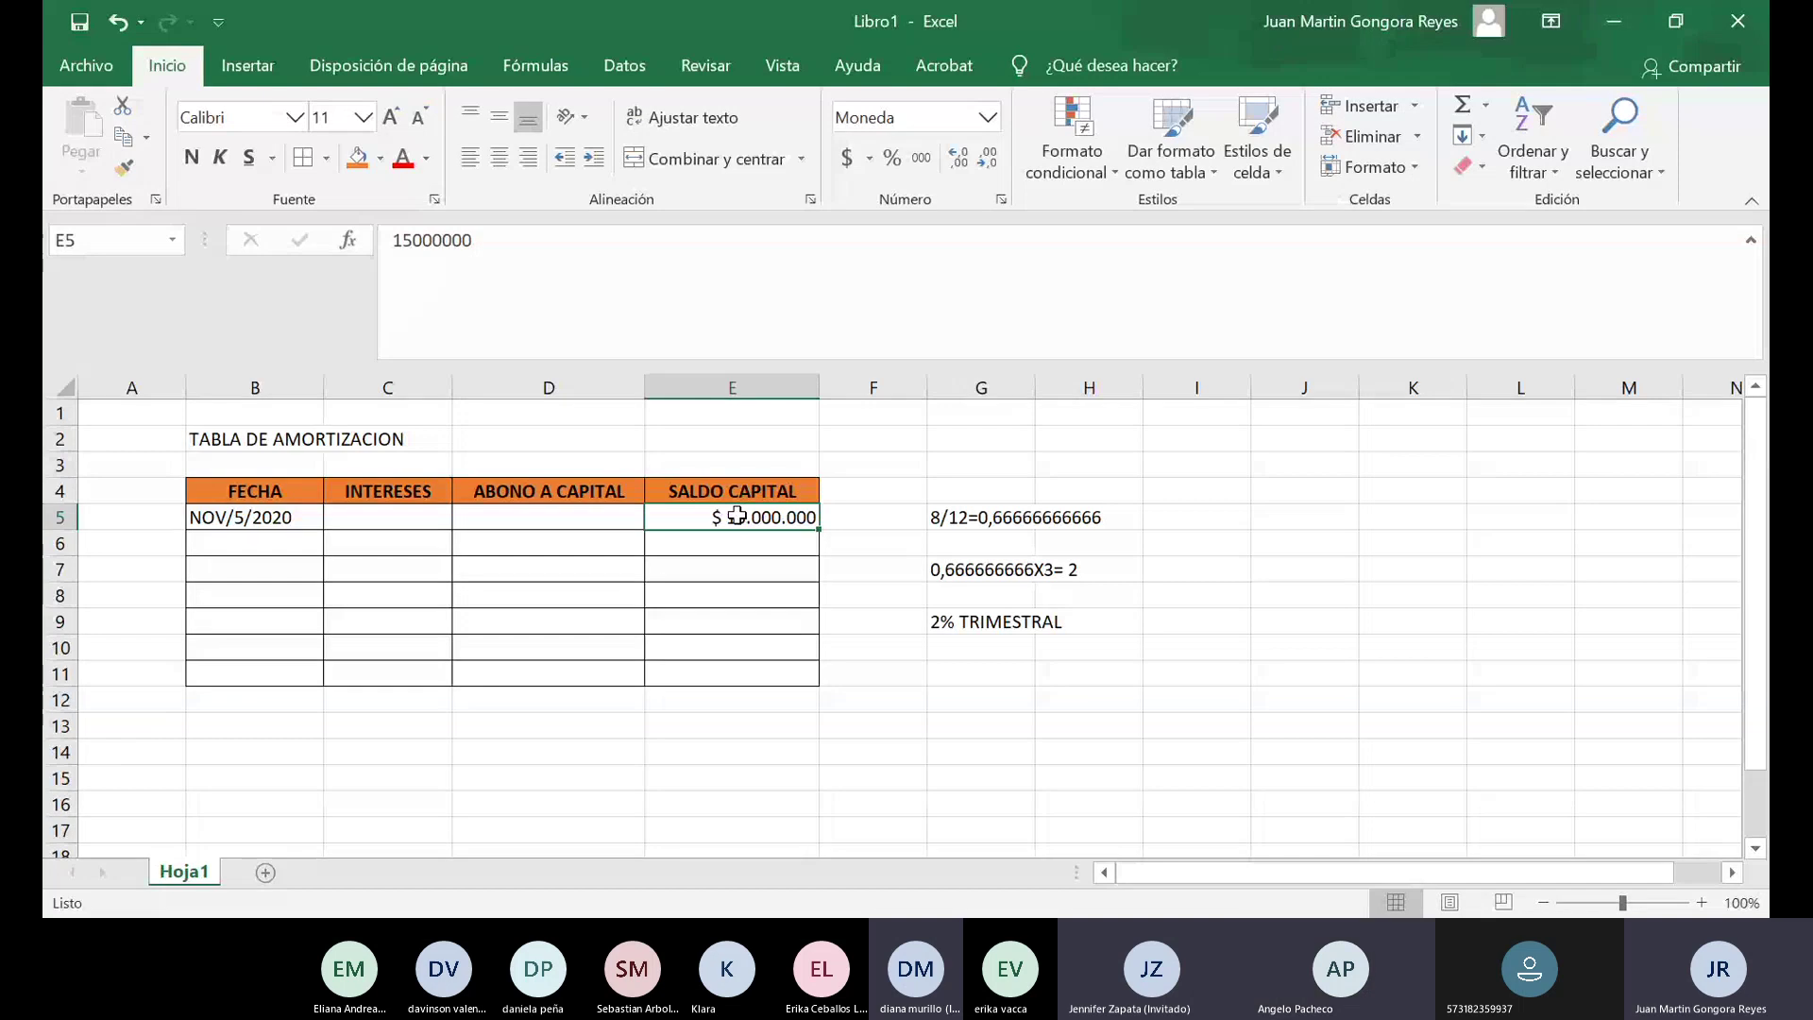
{"action": "type", "text": "150"}
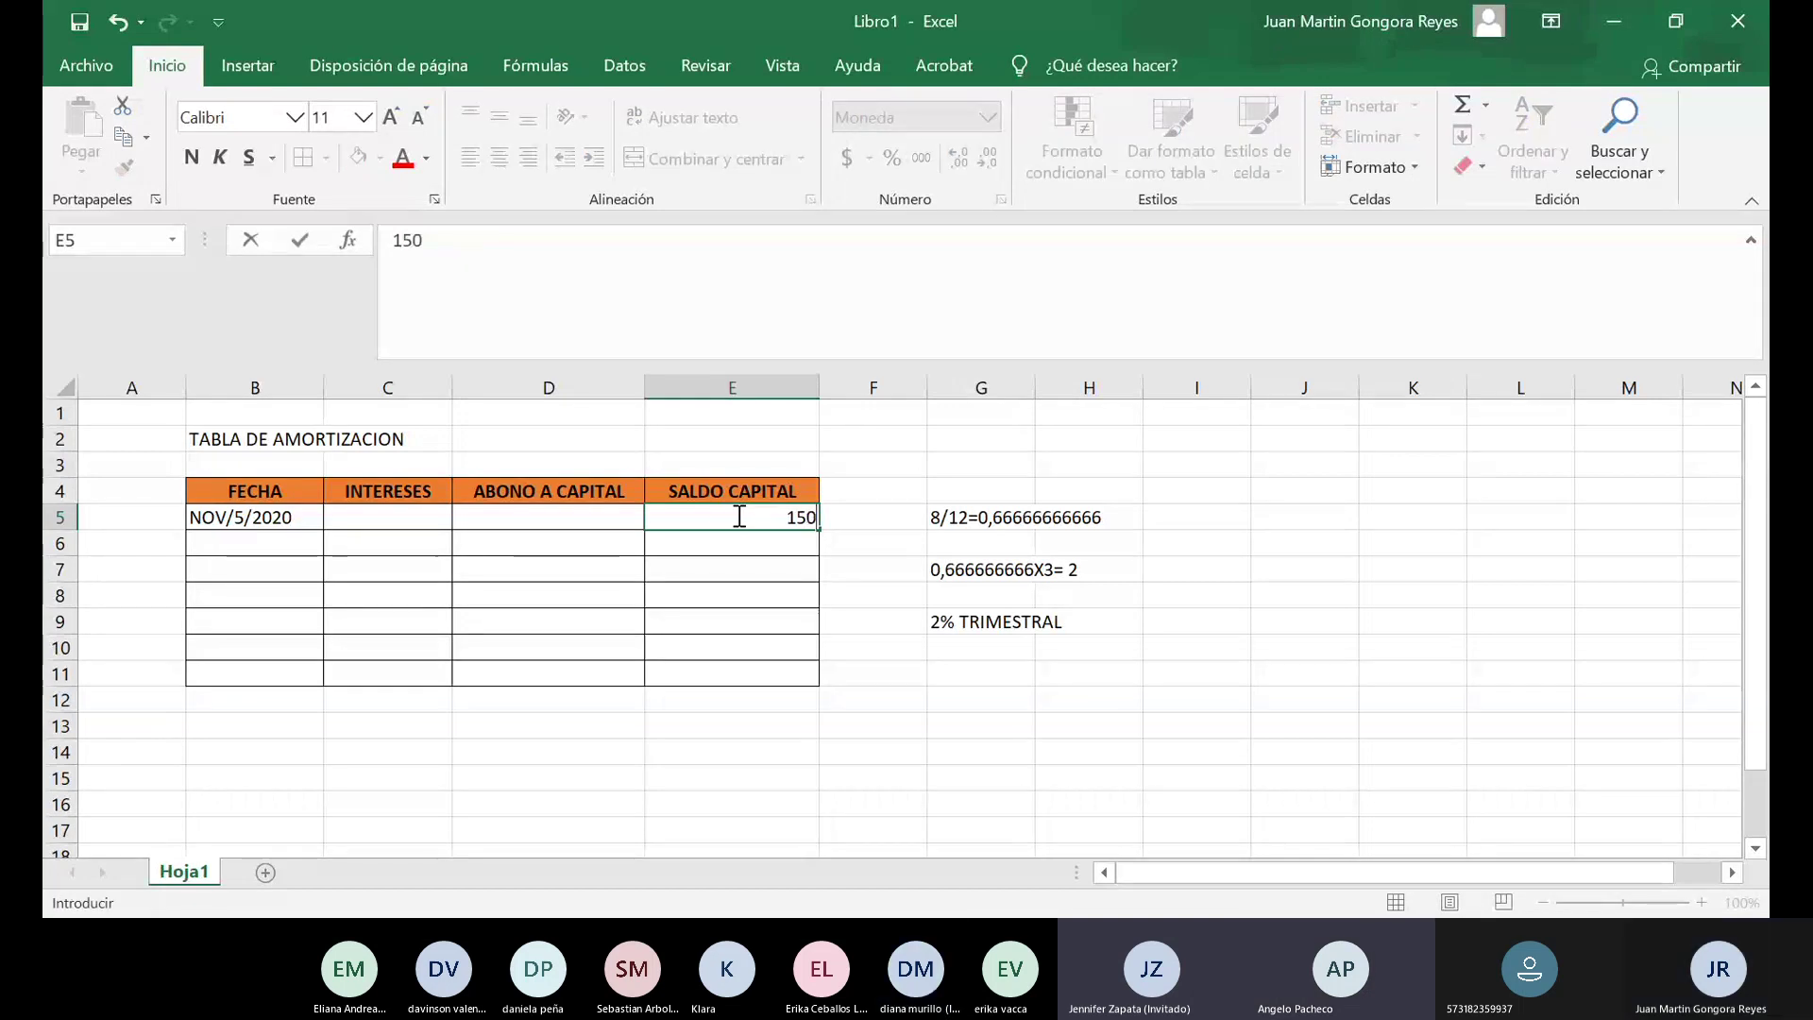
{"action": "type", "text": ".000.000"}
{"action": "key", "text": "Return"}
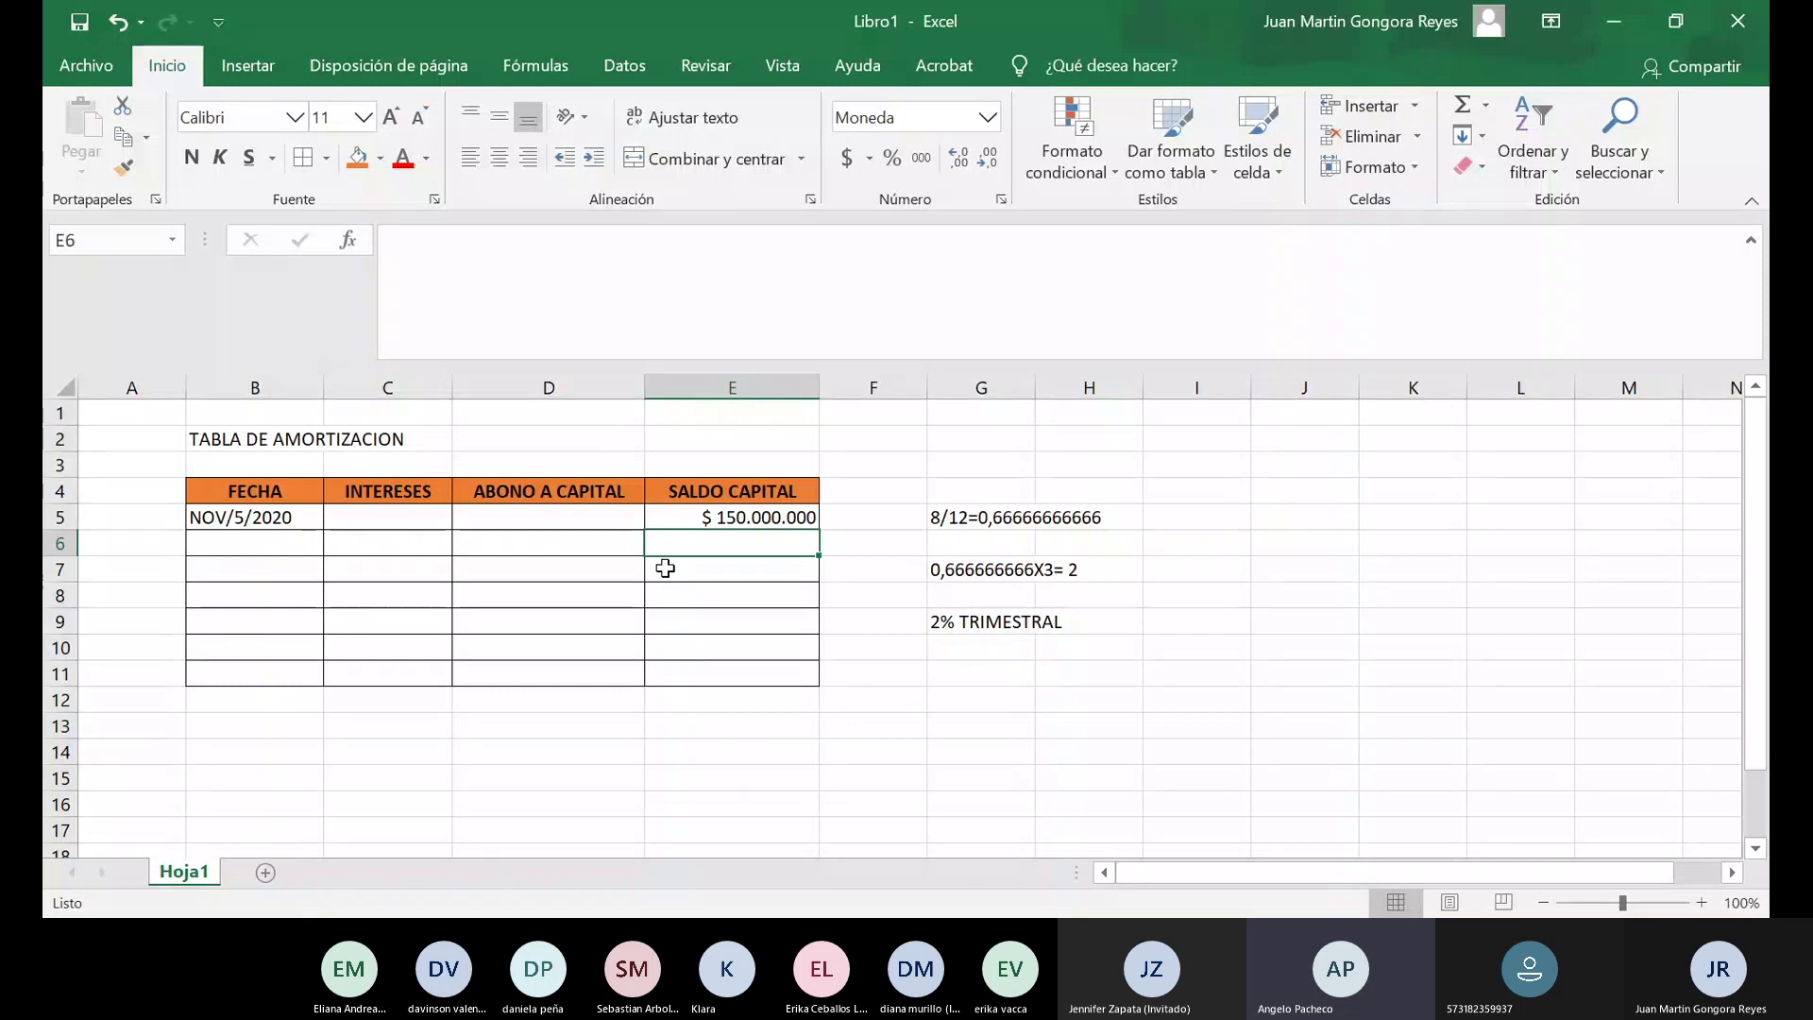
{"action": "left_click", "coordinate": [682, 516]}
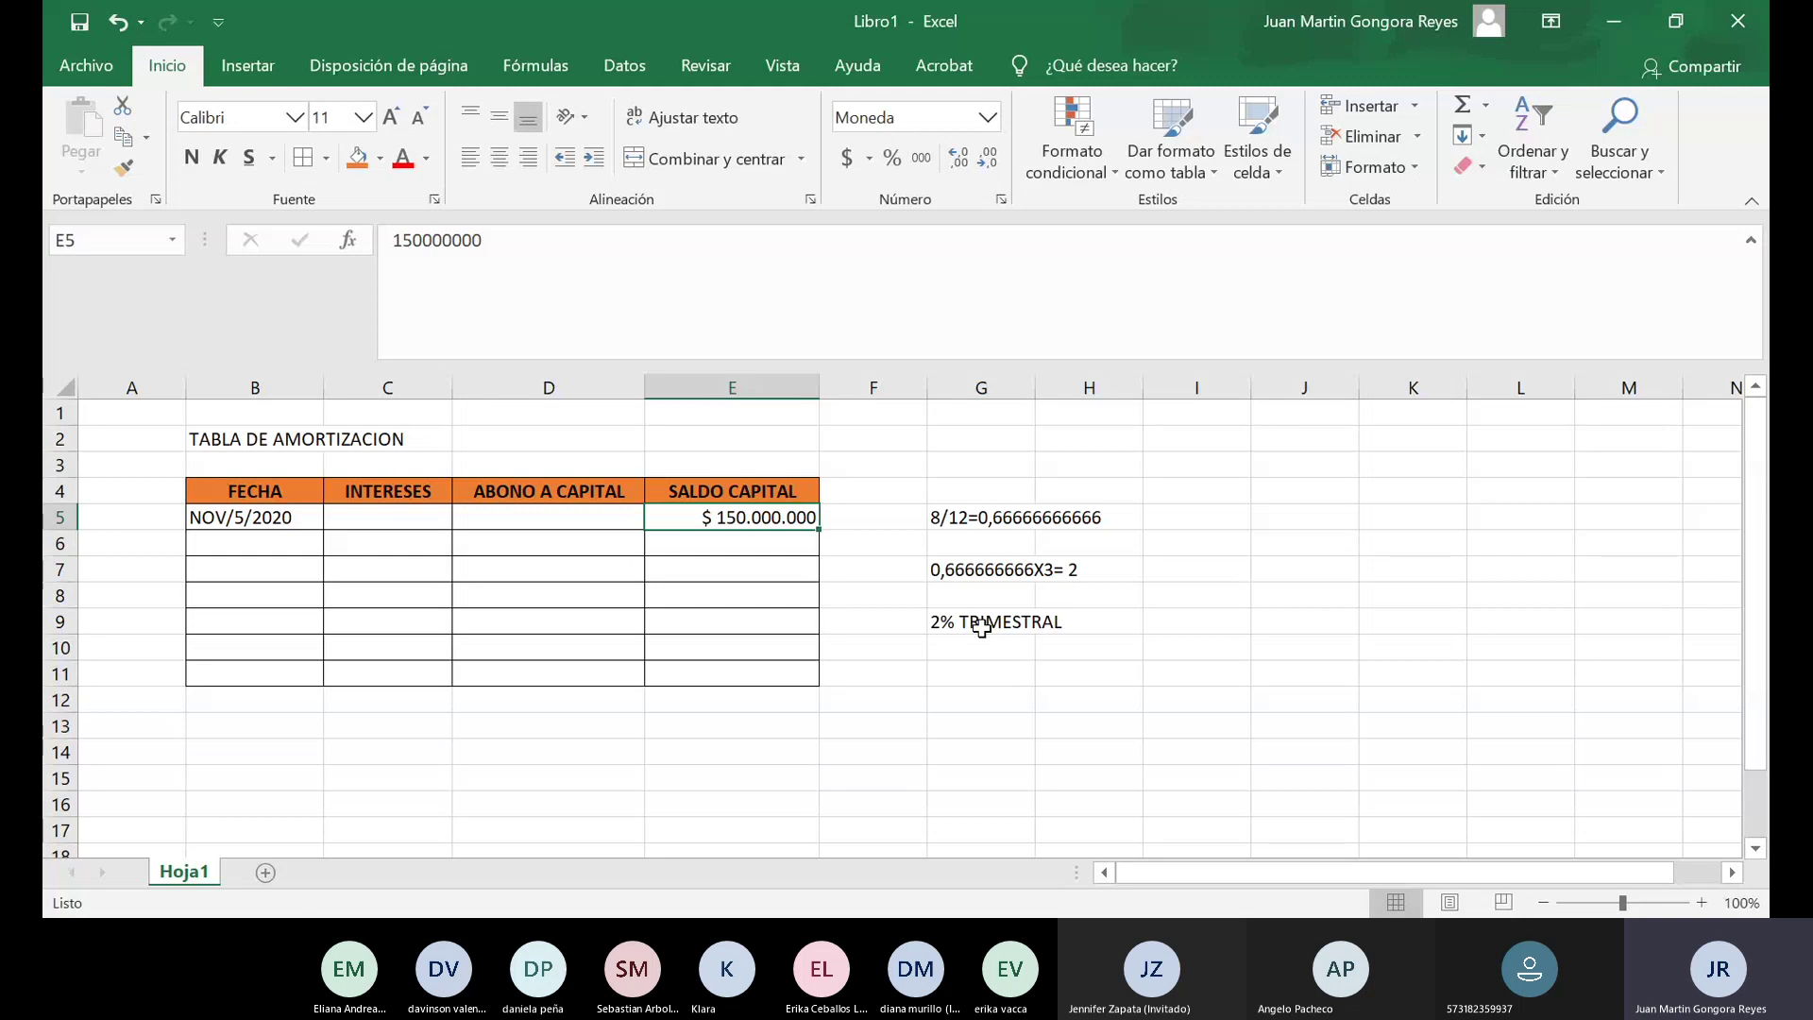
Fill the NOV/5/2020 row with 3000000 under INTERESES and 0 under ABONO A CAPITAL.
{"action": "left_click", "coordinate": [369, 517]}
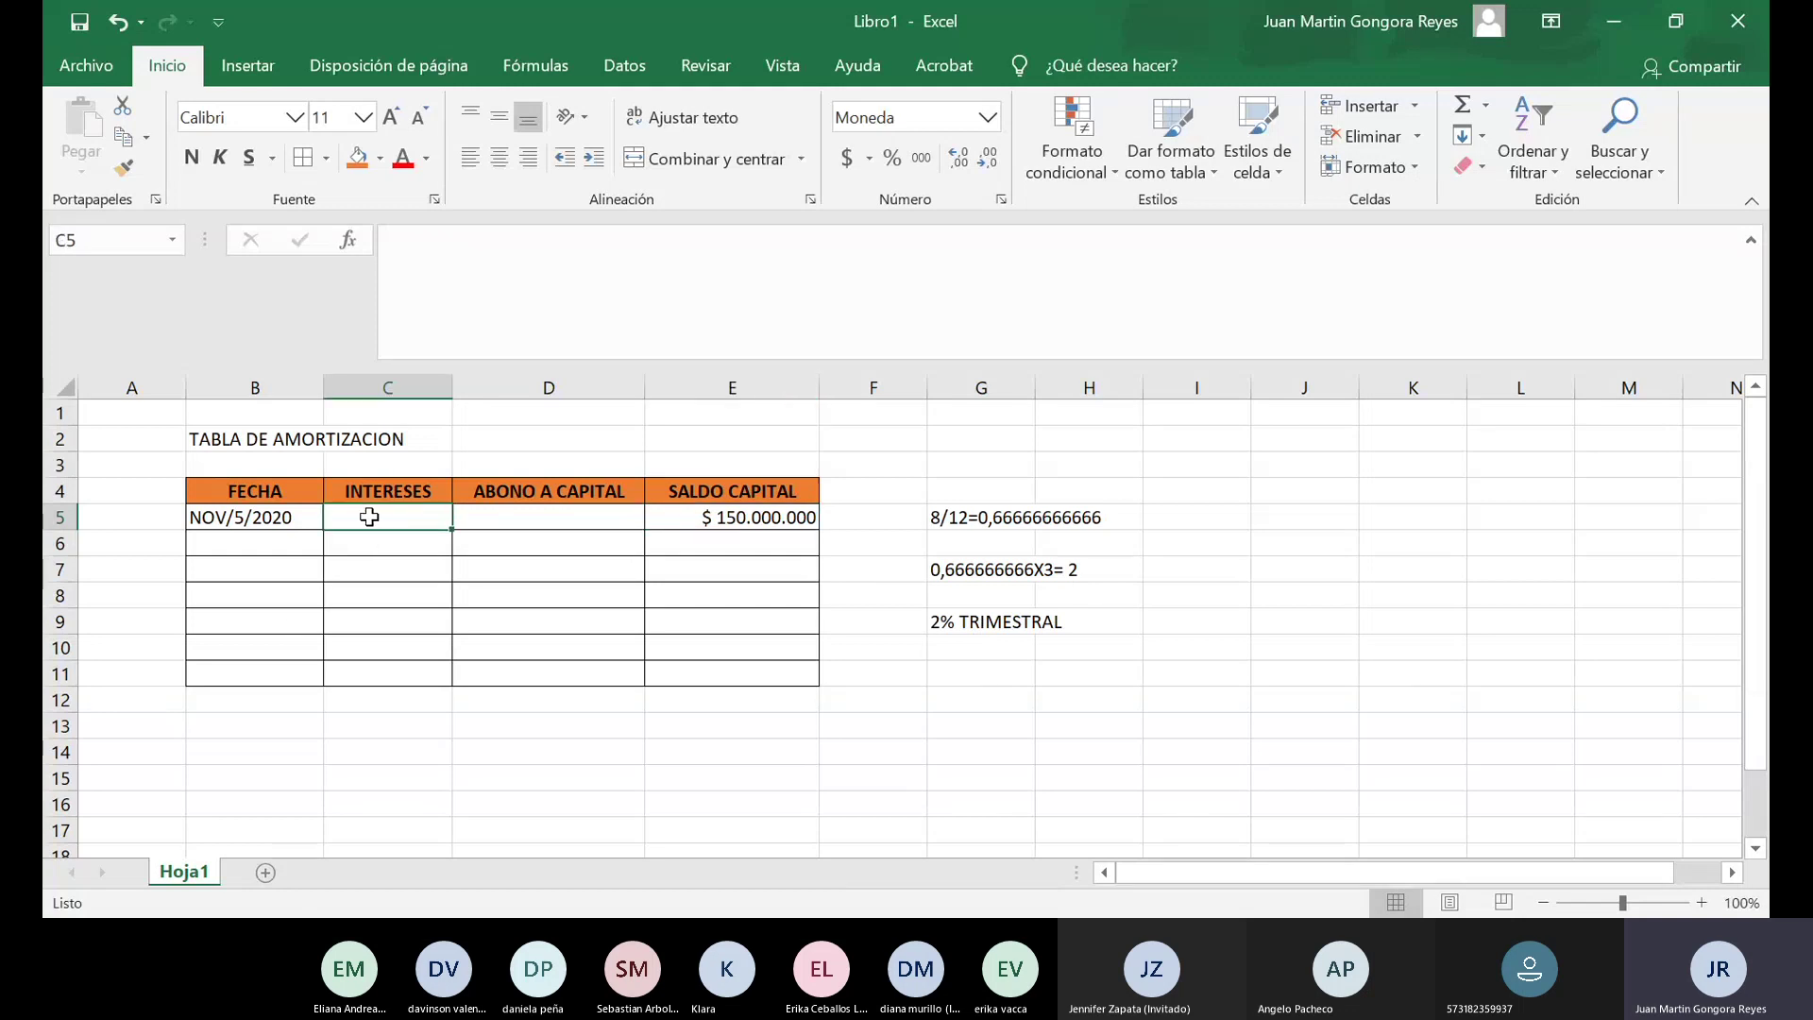
{"action": "type", "text": "3000000"}
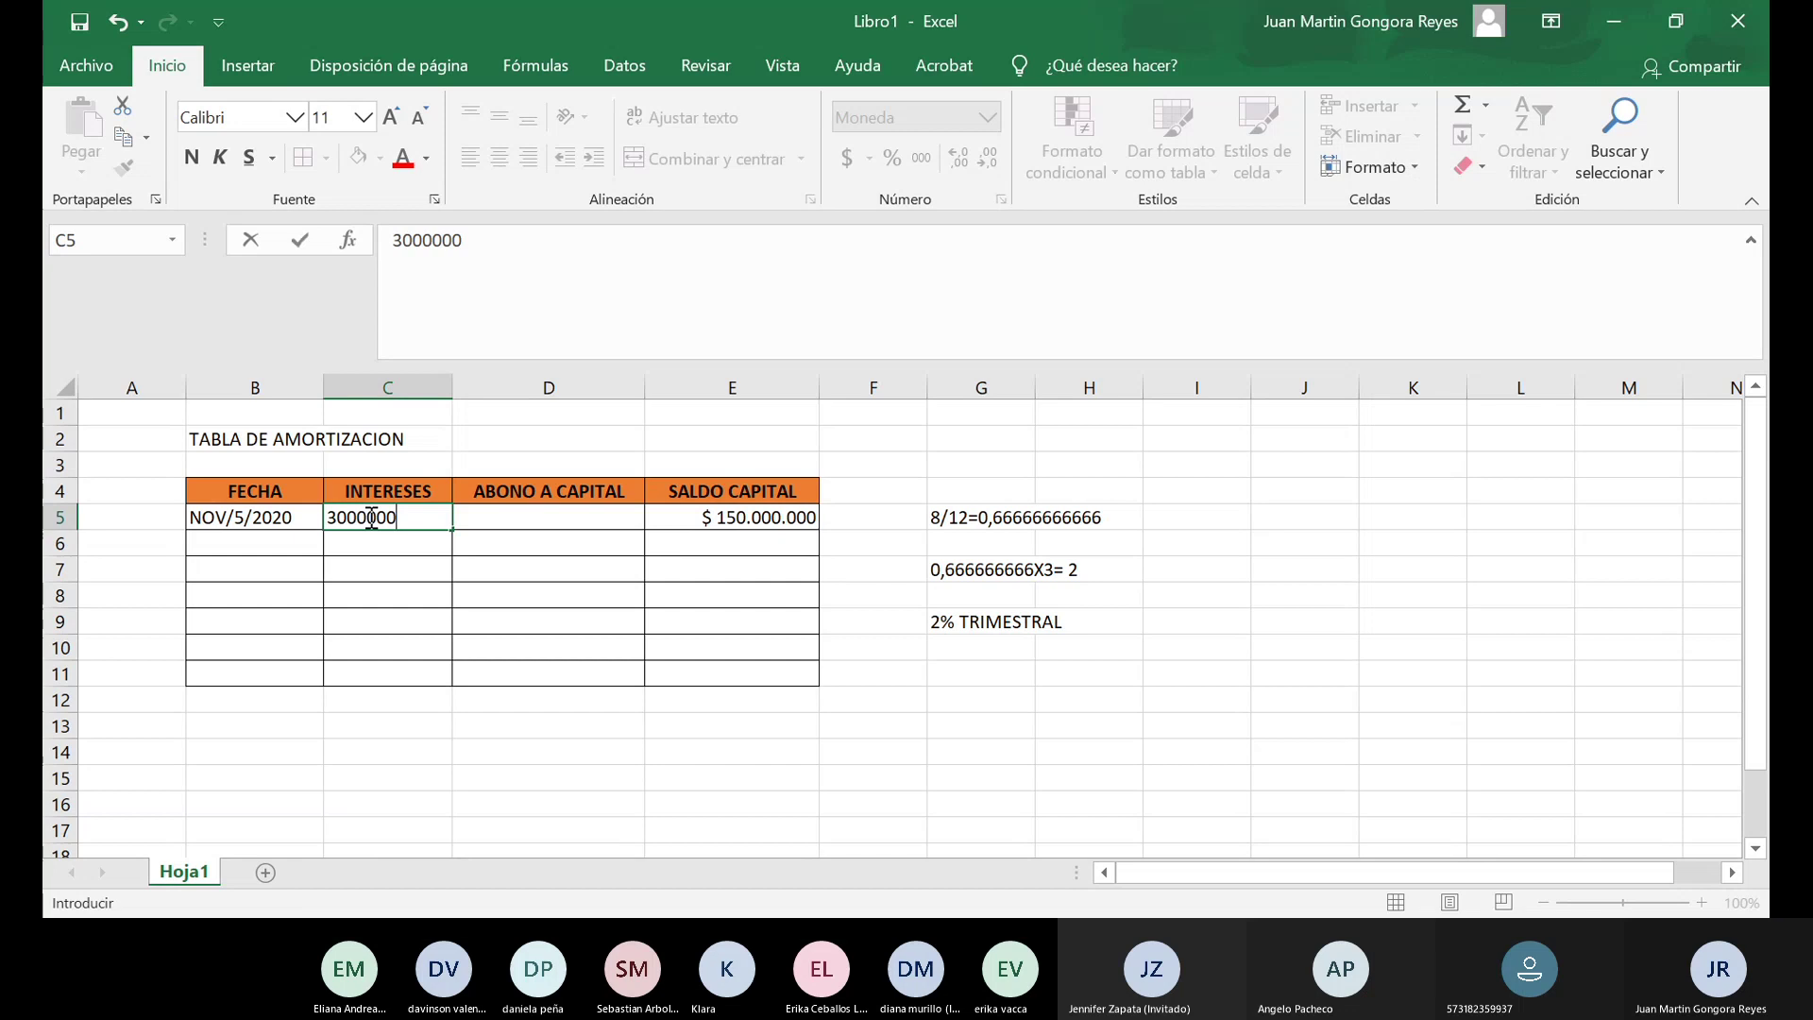
{"action": "key", "text": "Return"}
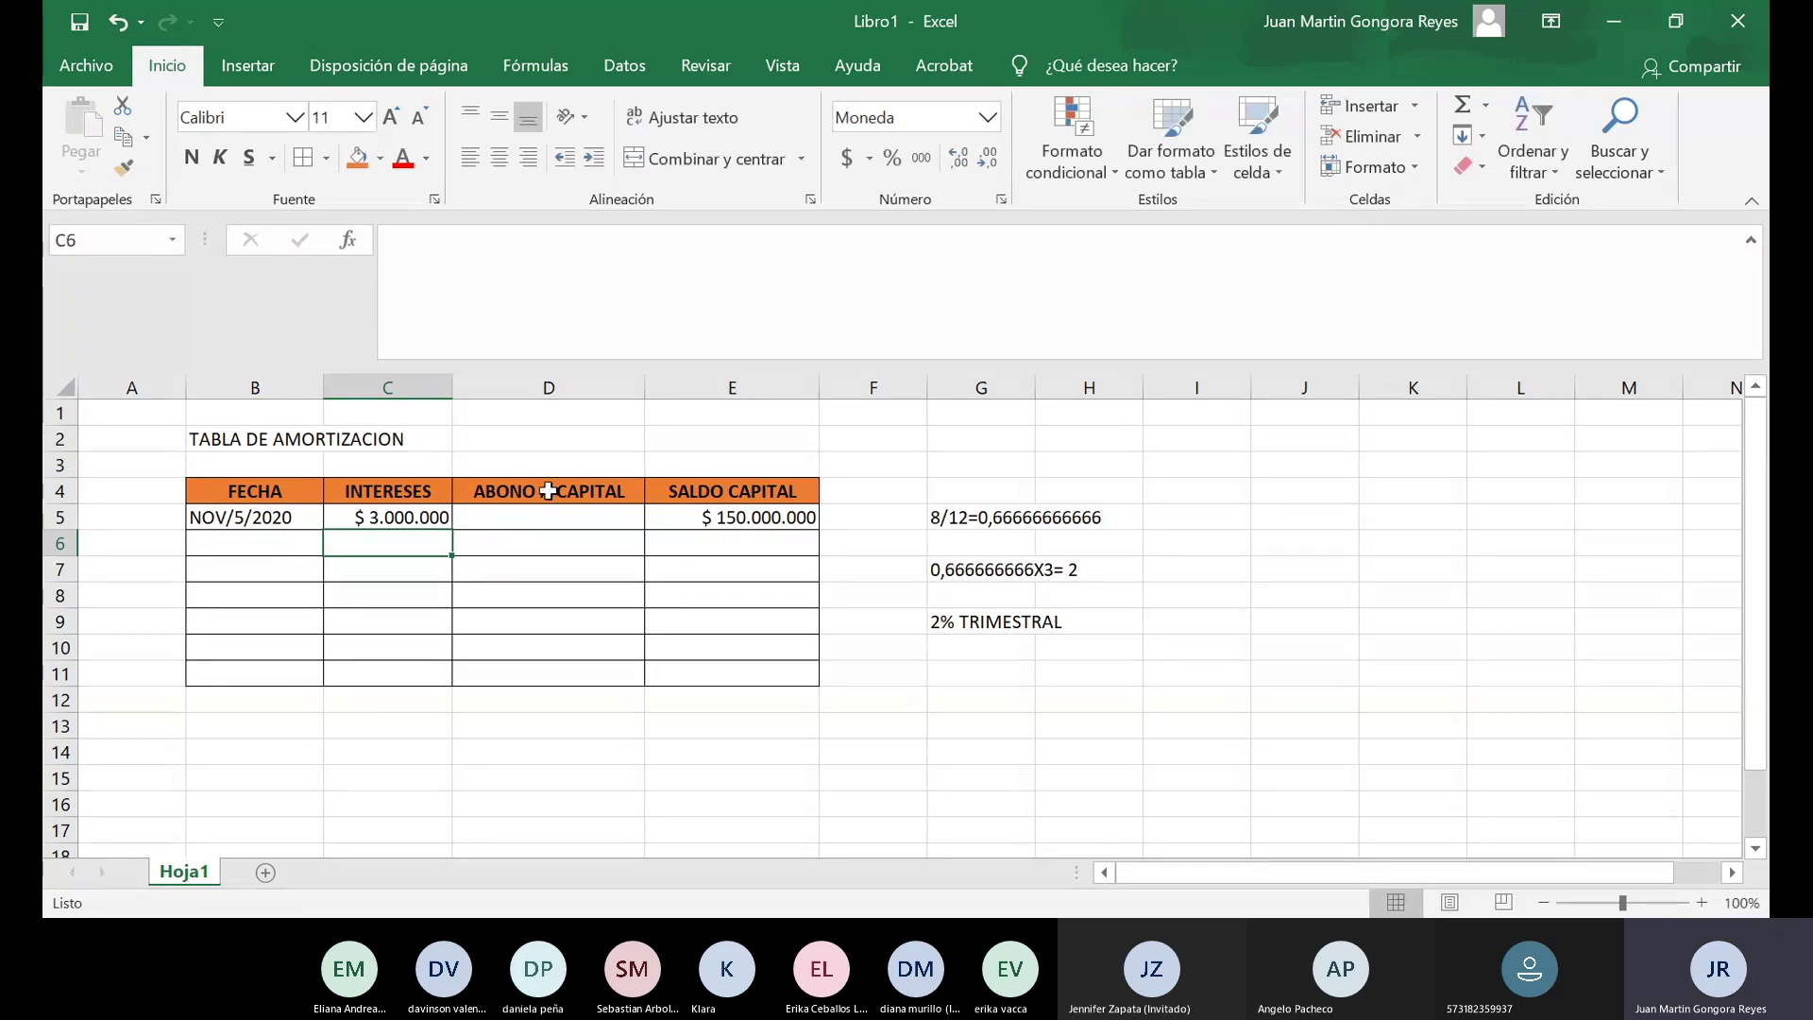
{"action": "left_click", "coordinate": [510, 513]}
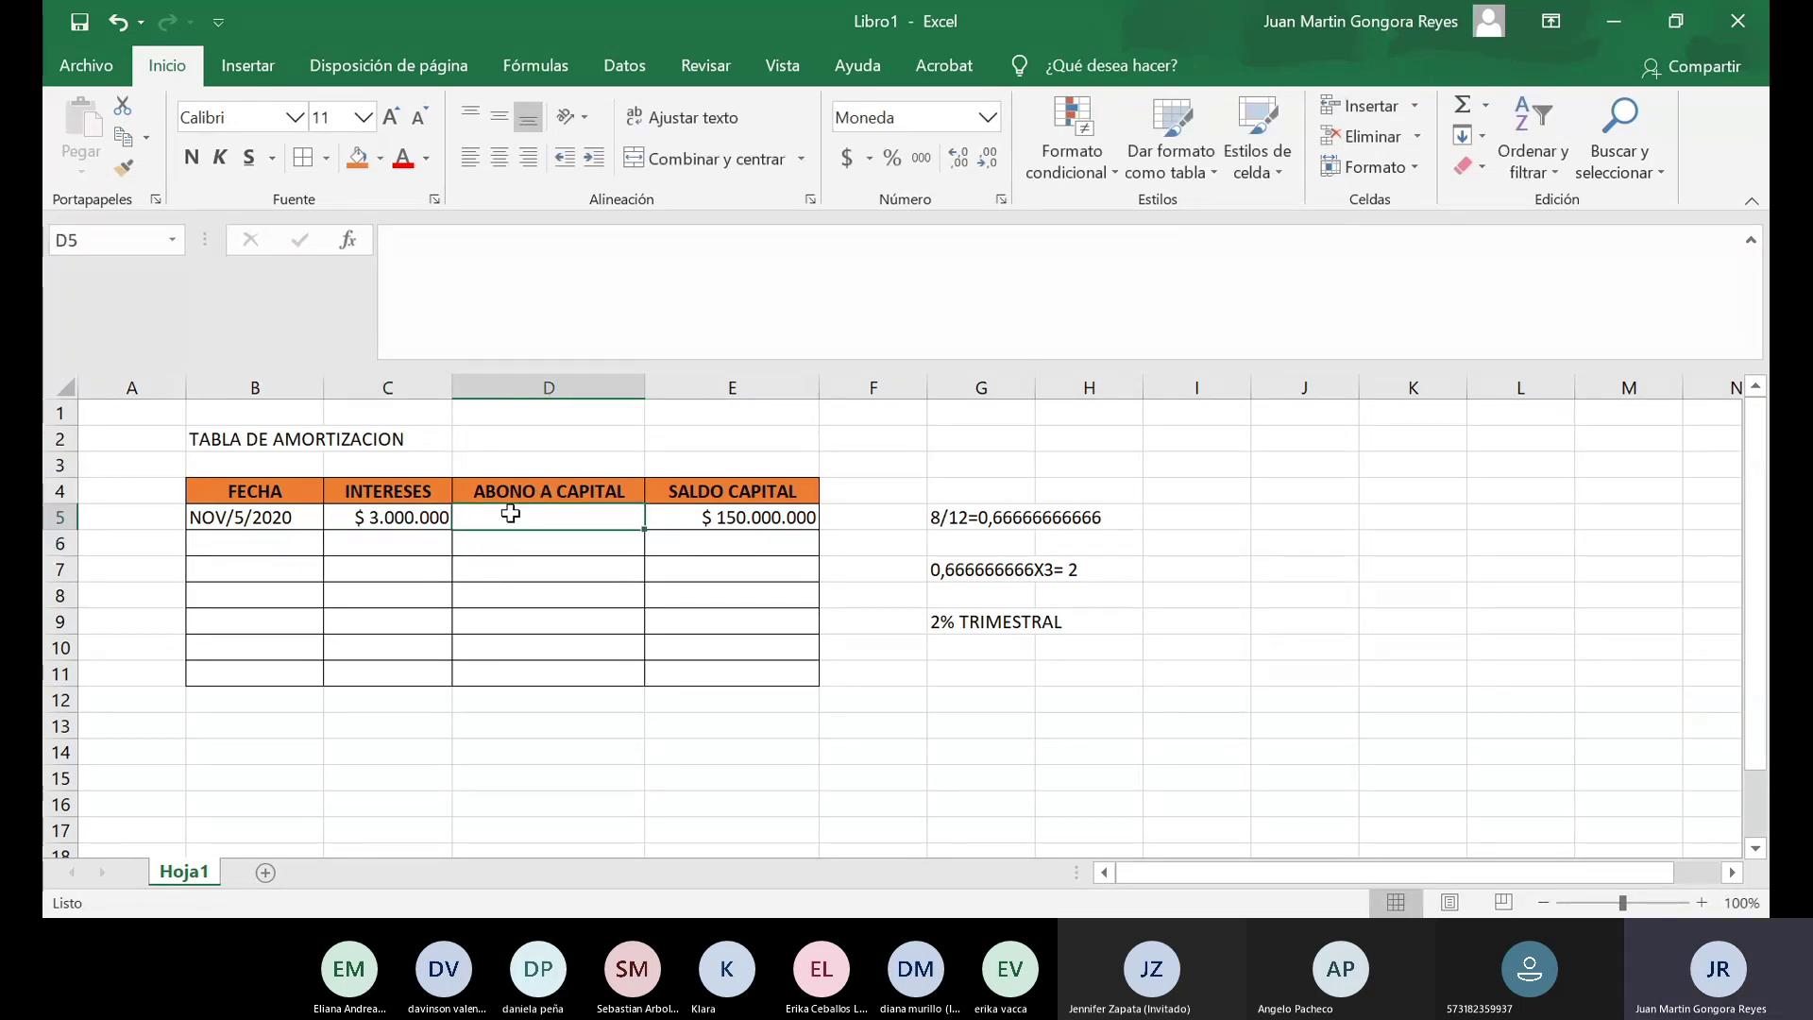
{"action": "type", "text": "0"}
{"action": "key", "text": "ctrl+Return"}
{"action": "left_click", "coordinate": [463, 566]}
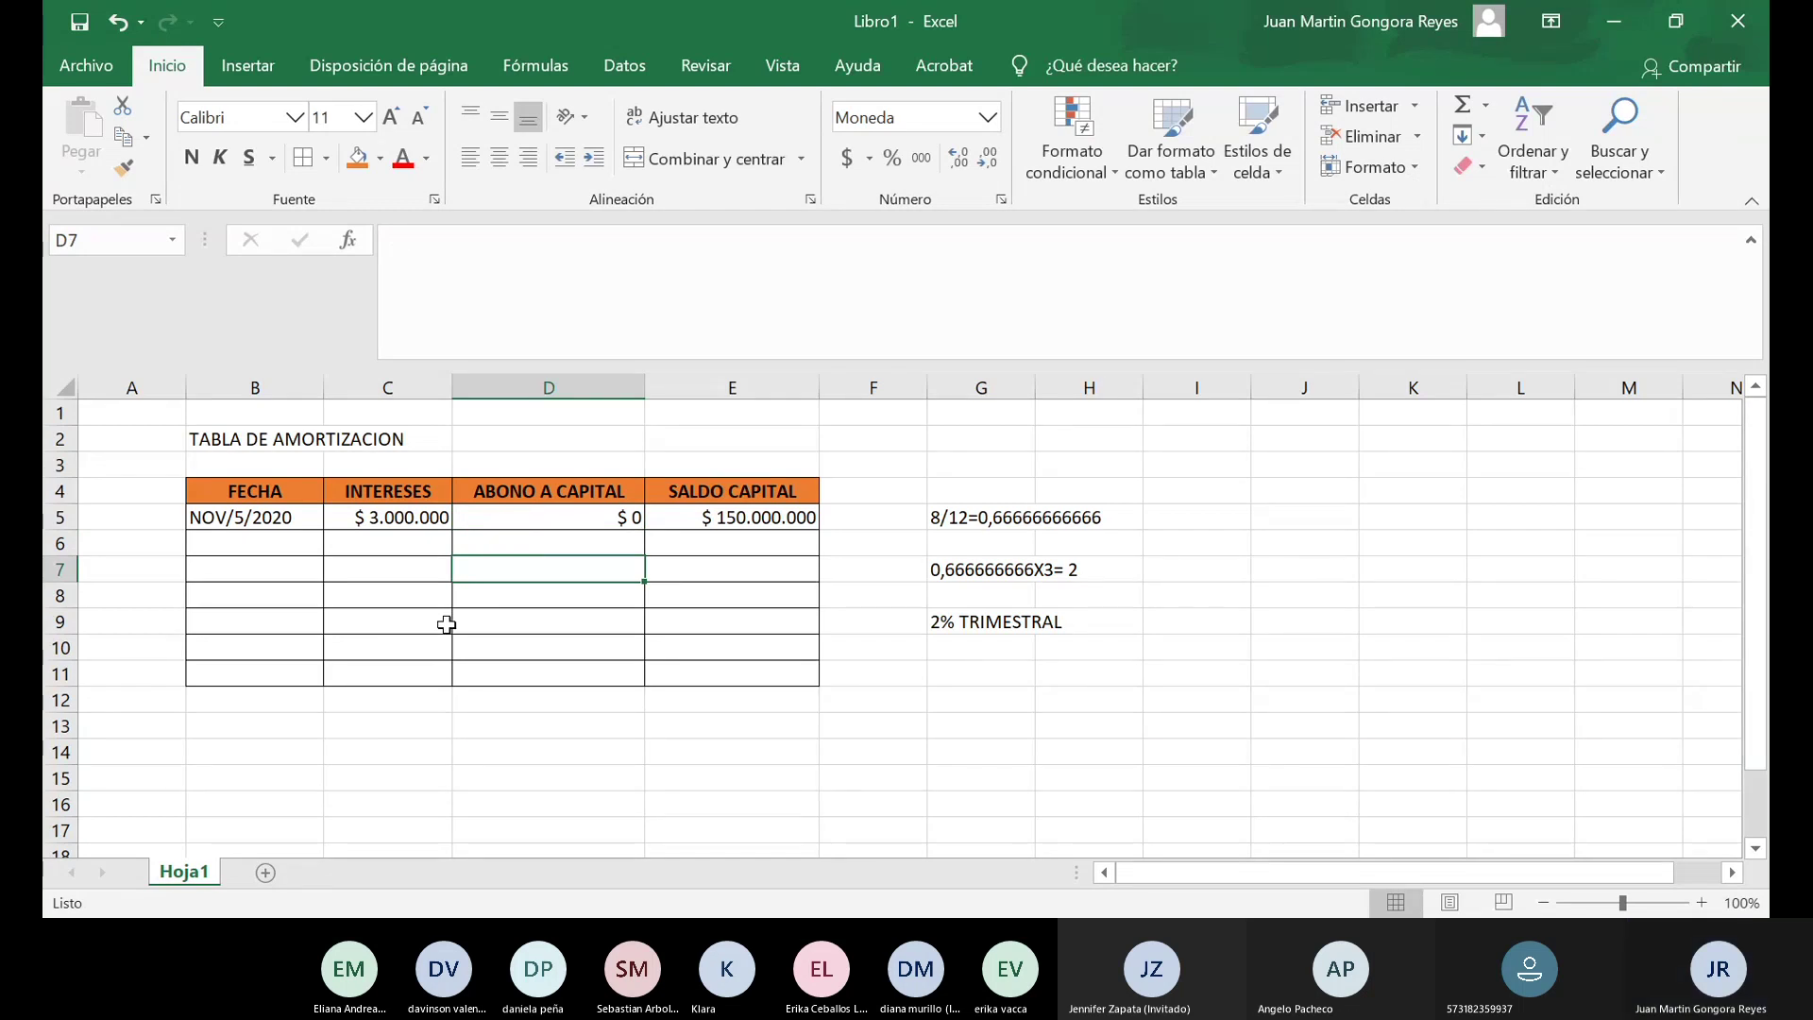
Enter FEB/5/2021 as the FECHA in the row below NOV/5/2020.
{"action": "left_click", "coordinate": [262, 555]}
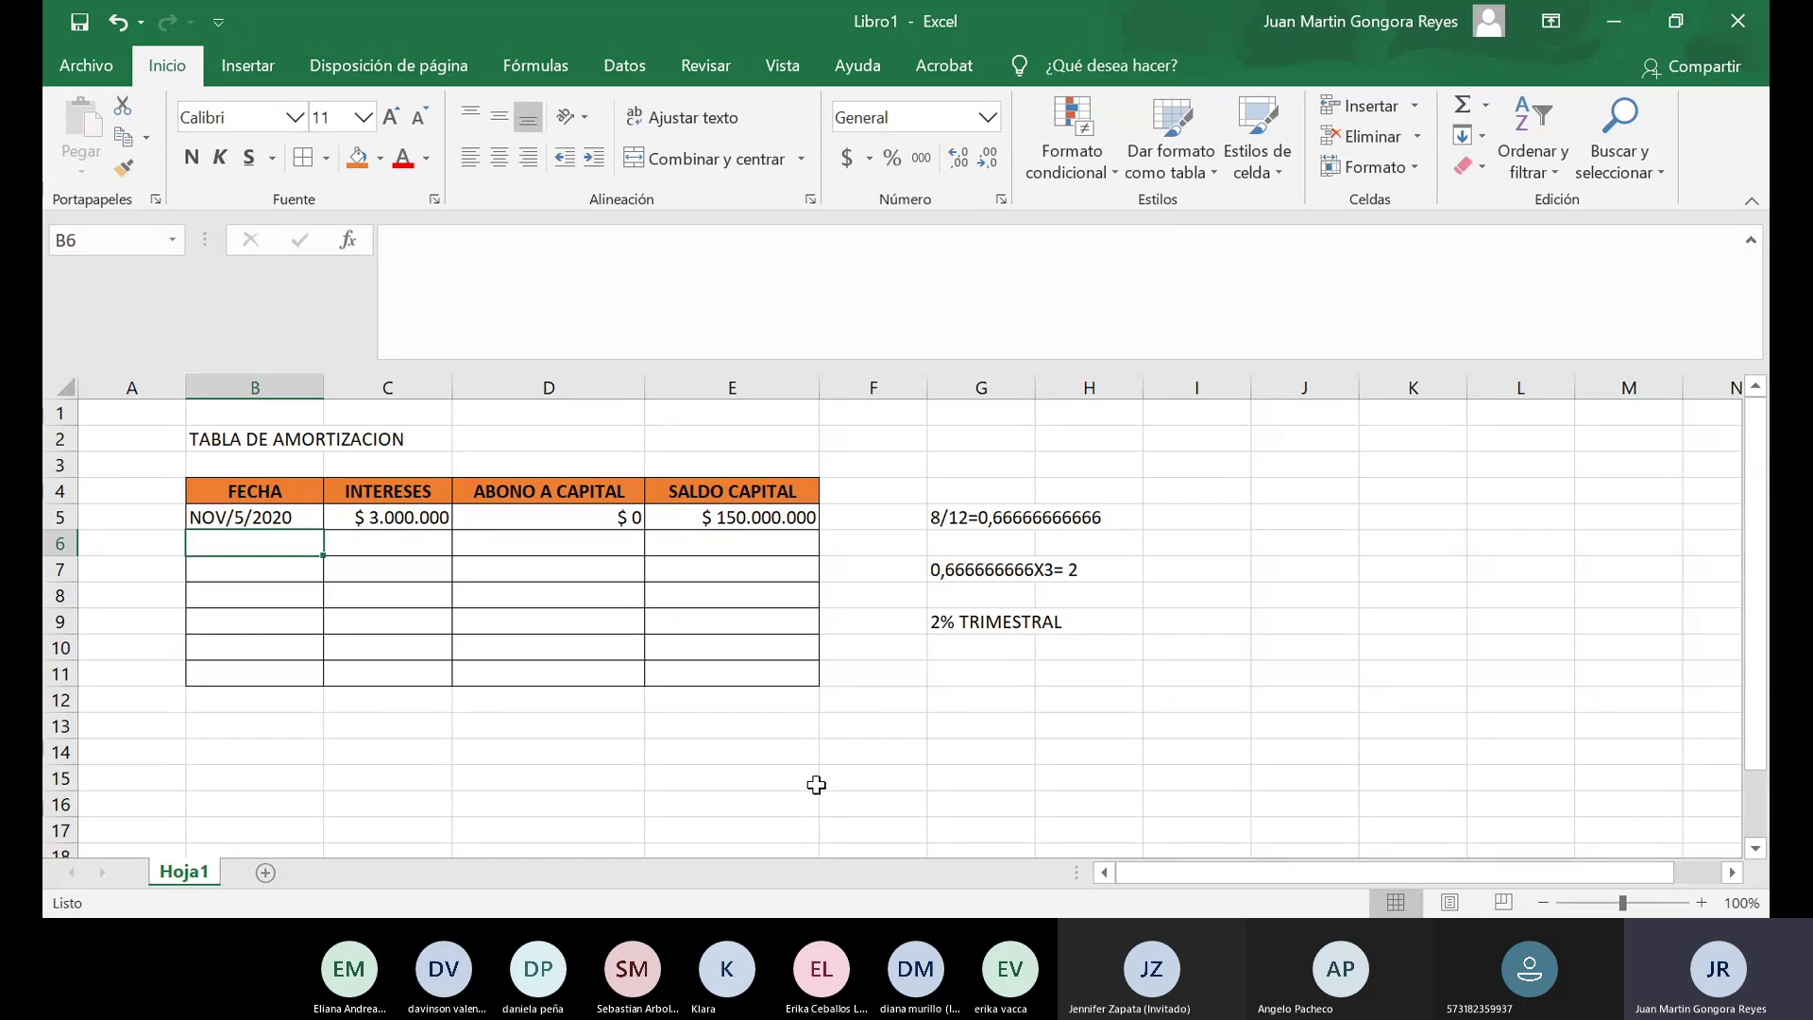
{"action": "left_click", "coordinate": [527, 515]}
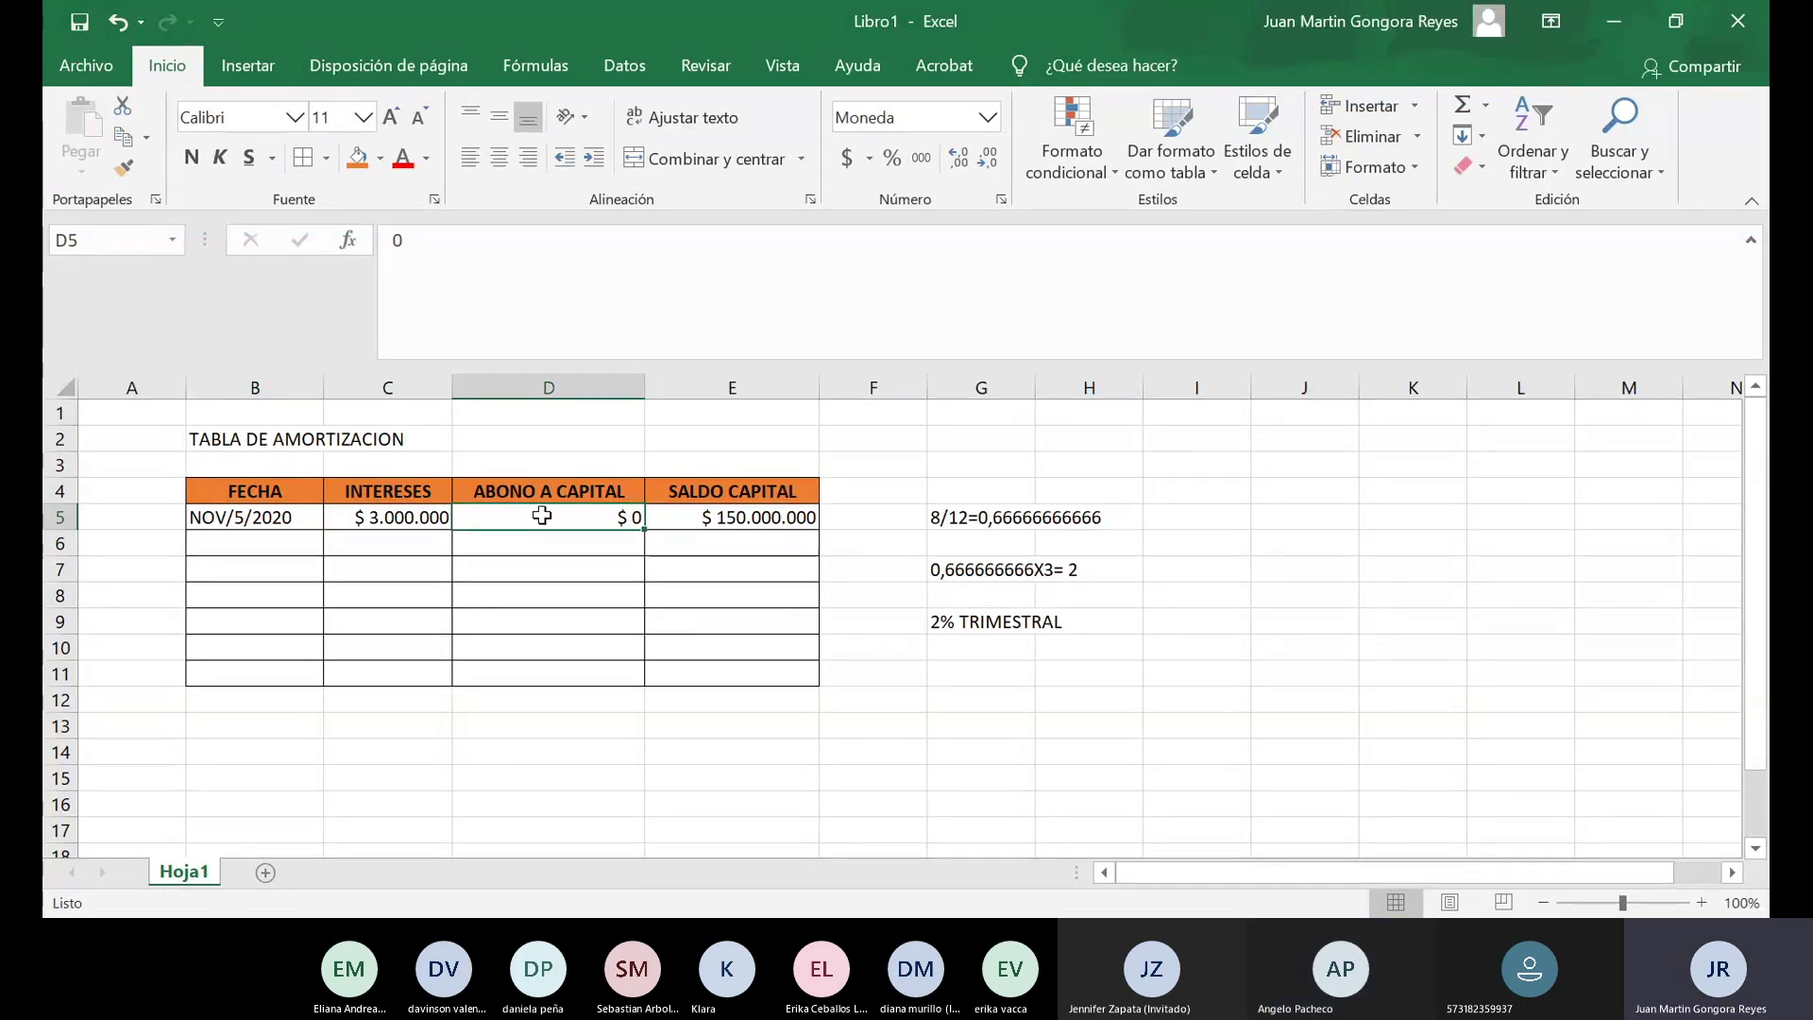
{"action": "left_click", "coordinate": [239, 538]}
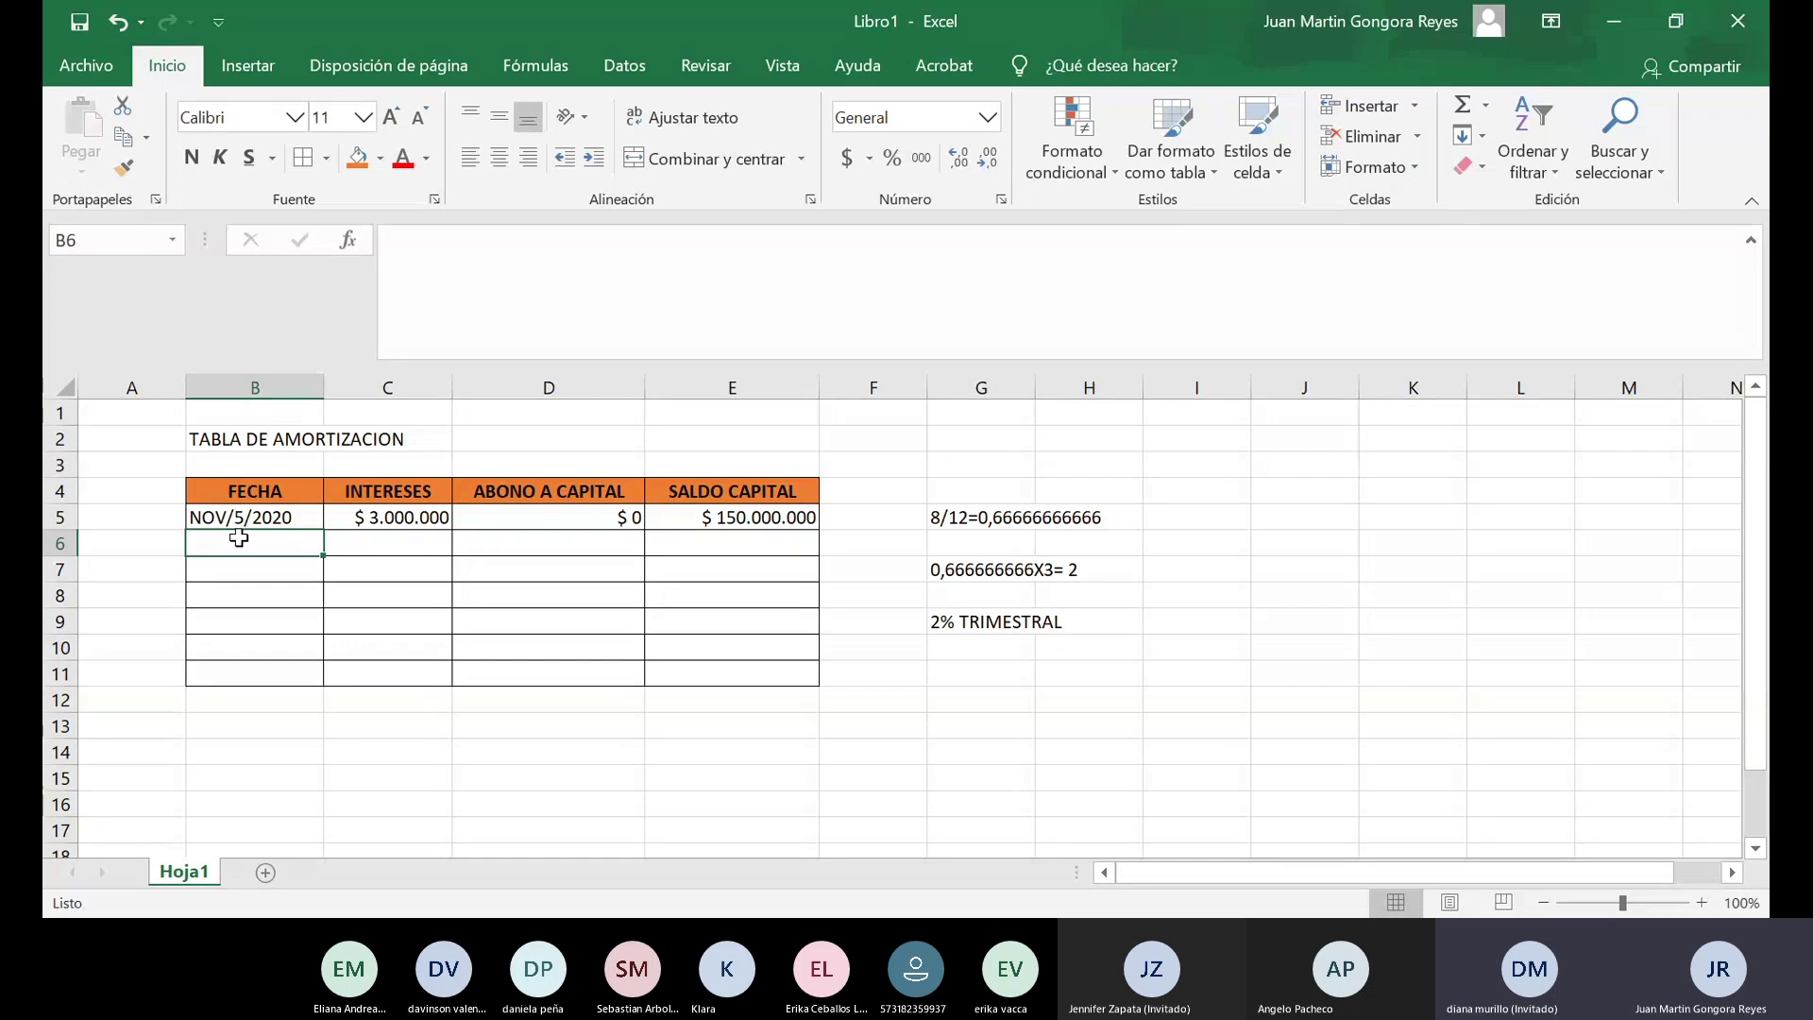
{"action": "type", "text": "FE"}
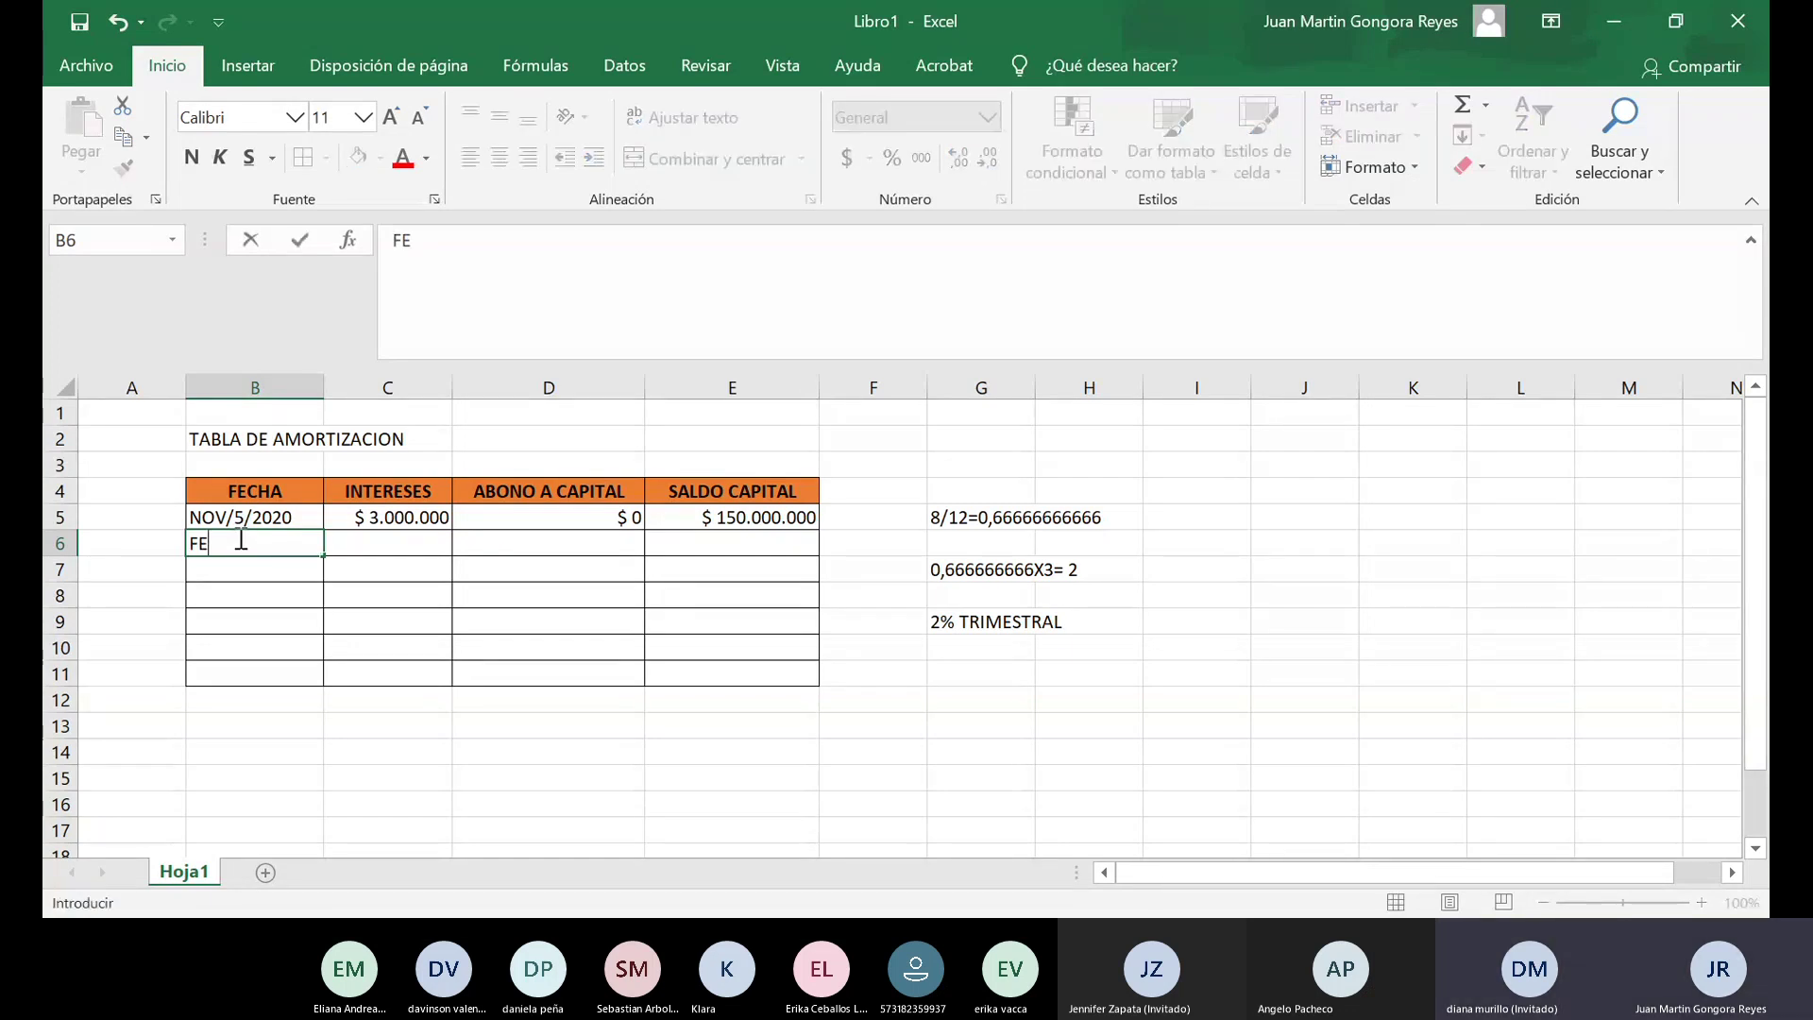
{"action": "type", "text": "B"}
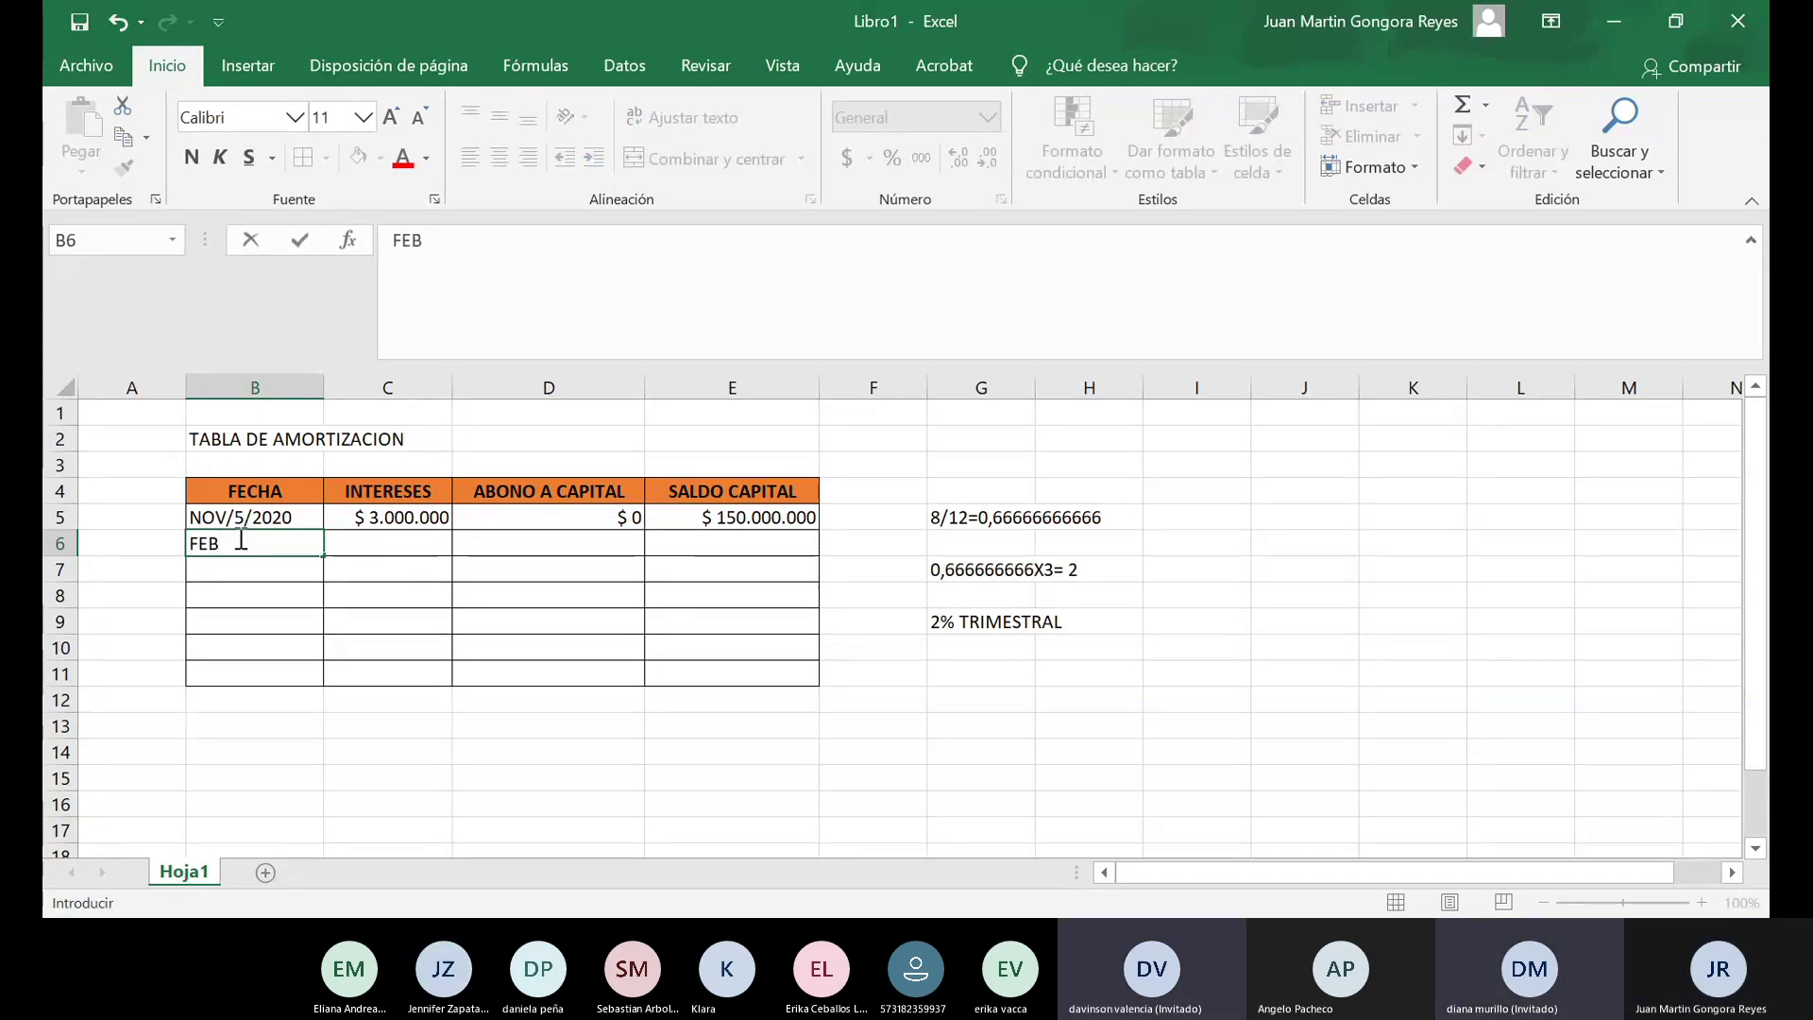
{"action": "type", "text": "/"}
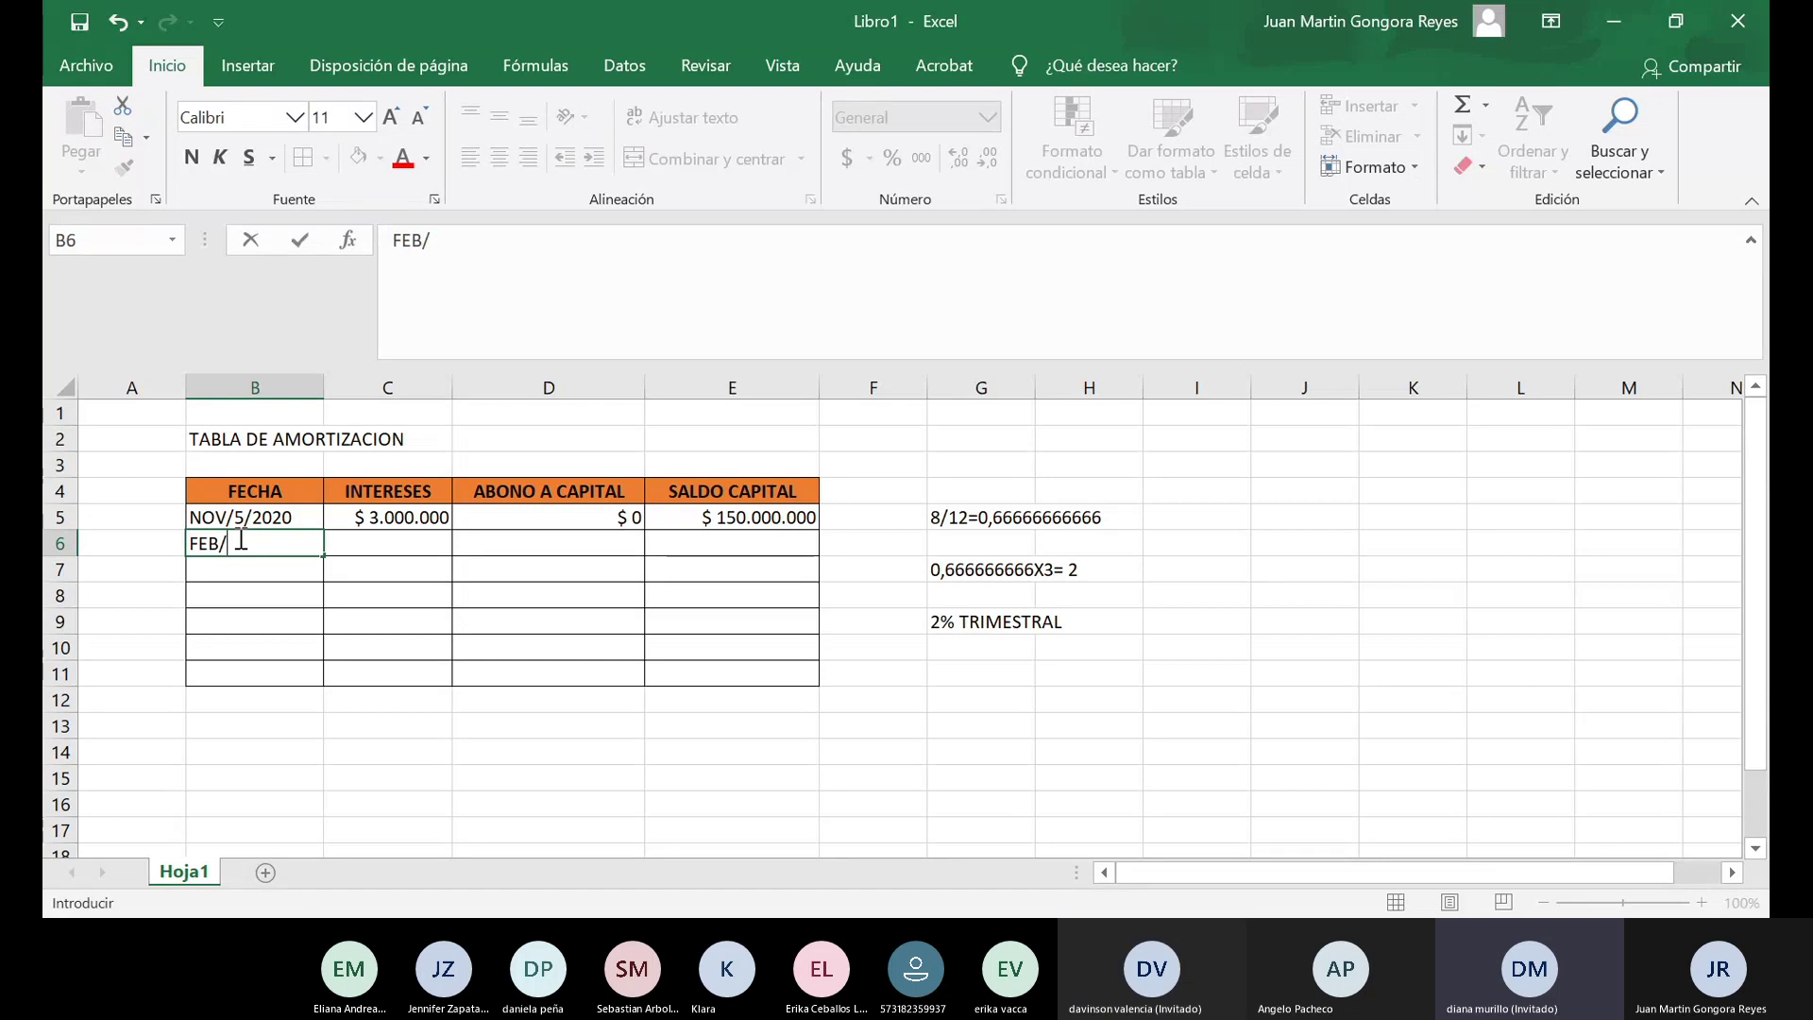
{"action": "type", "text": "5"}
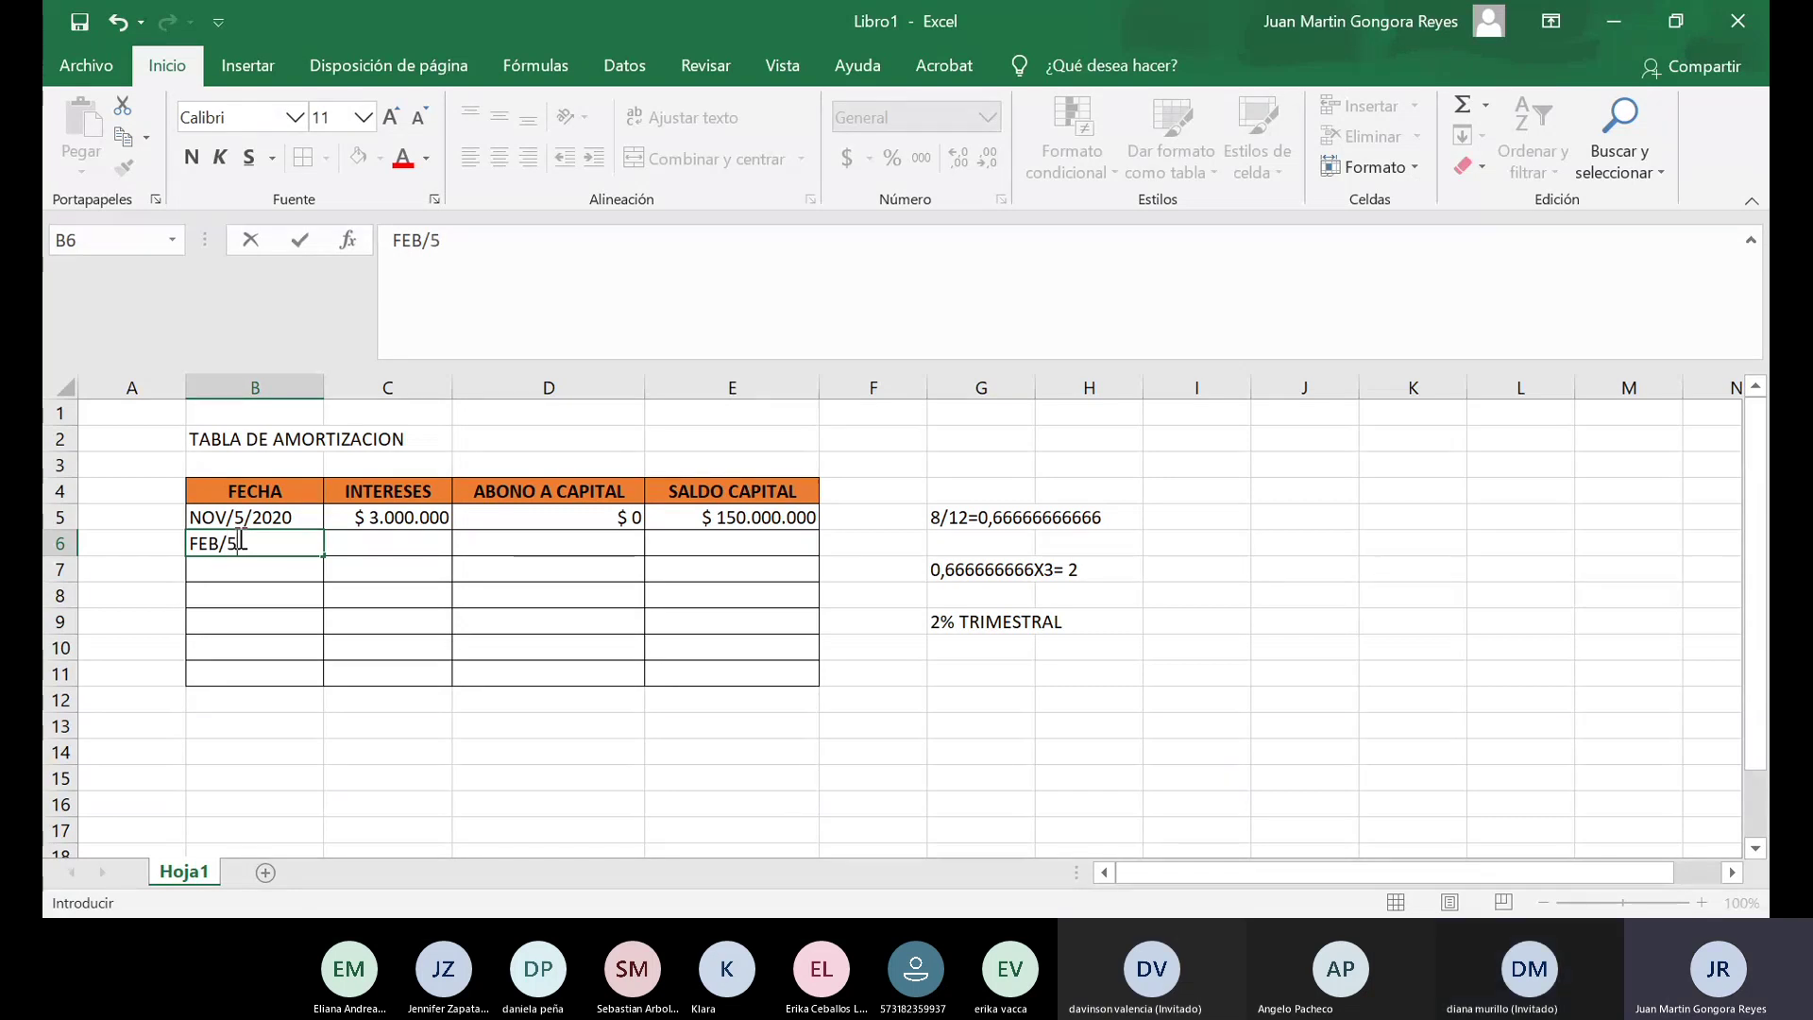
{"action": "type", "text": "/2"}
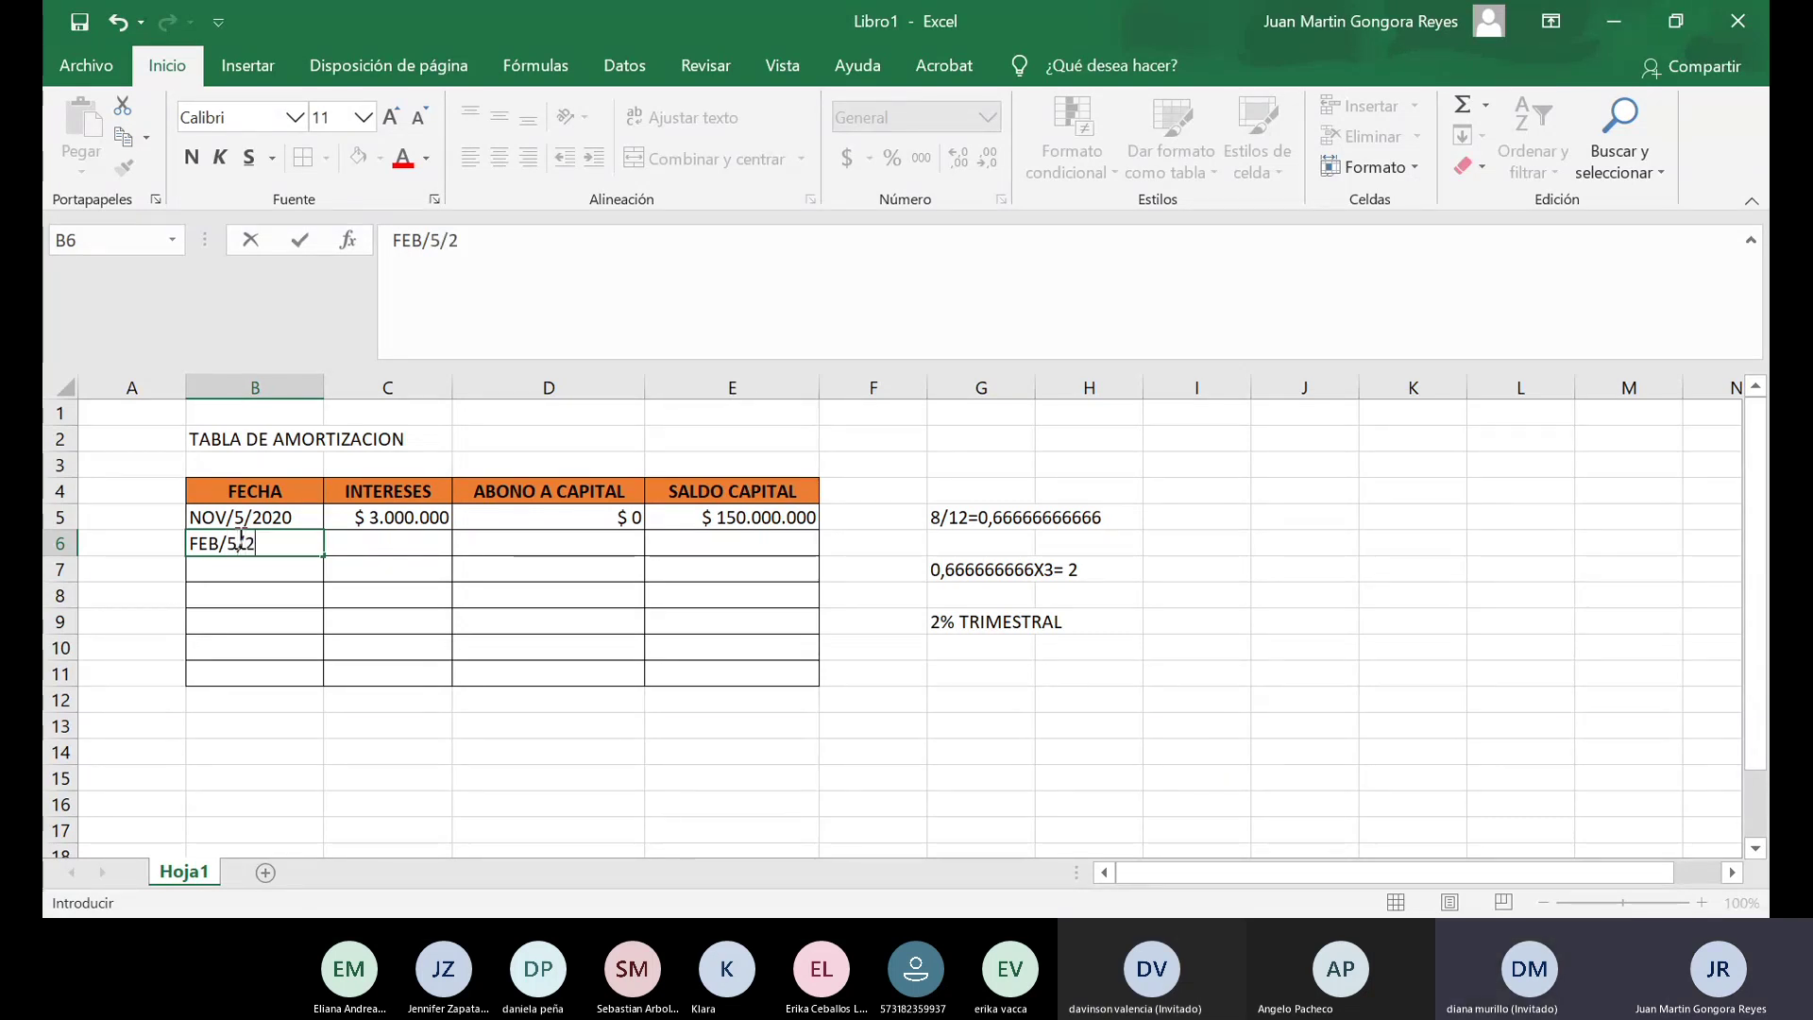
{"action": "type", "text": "021"}
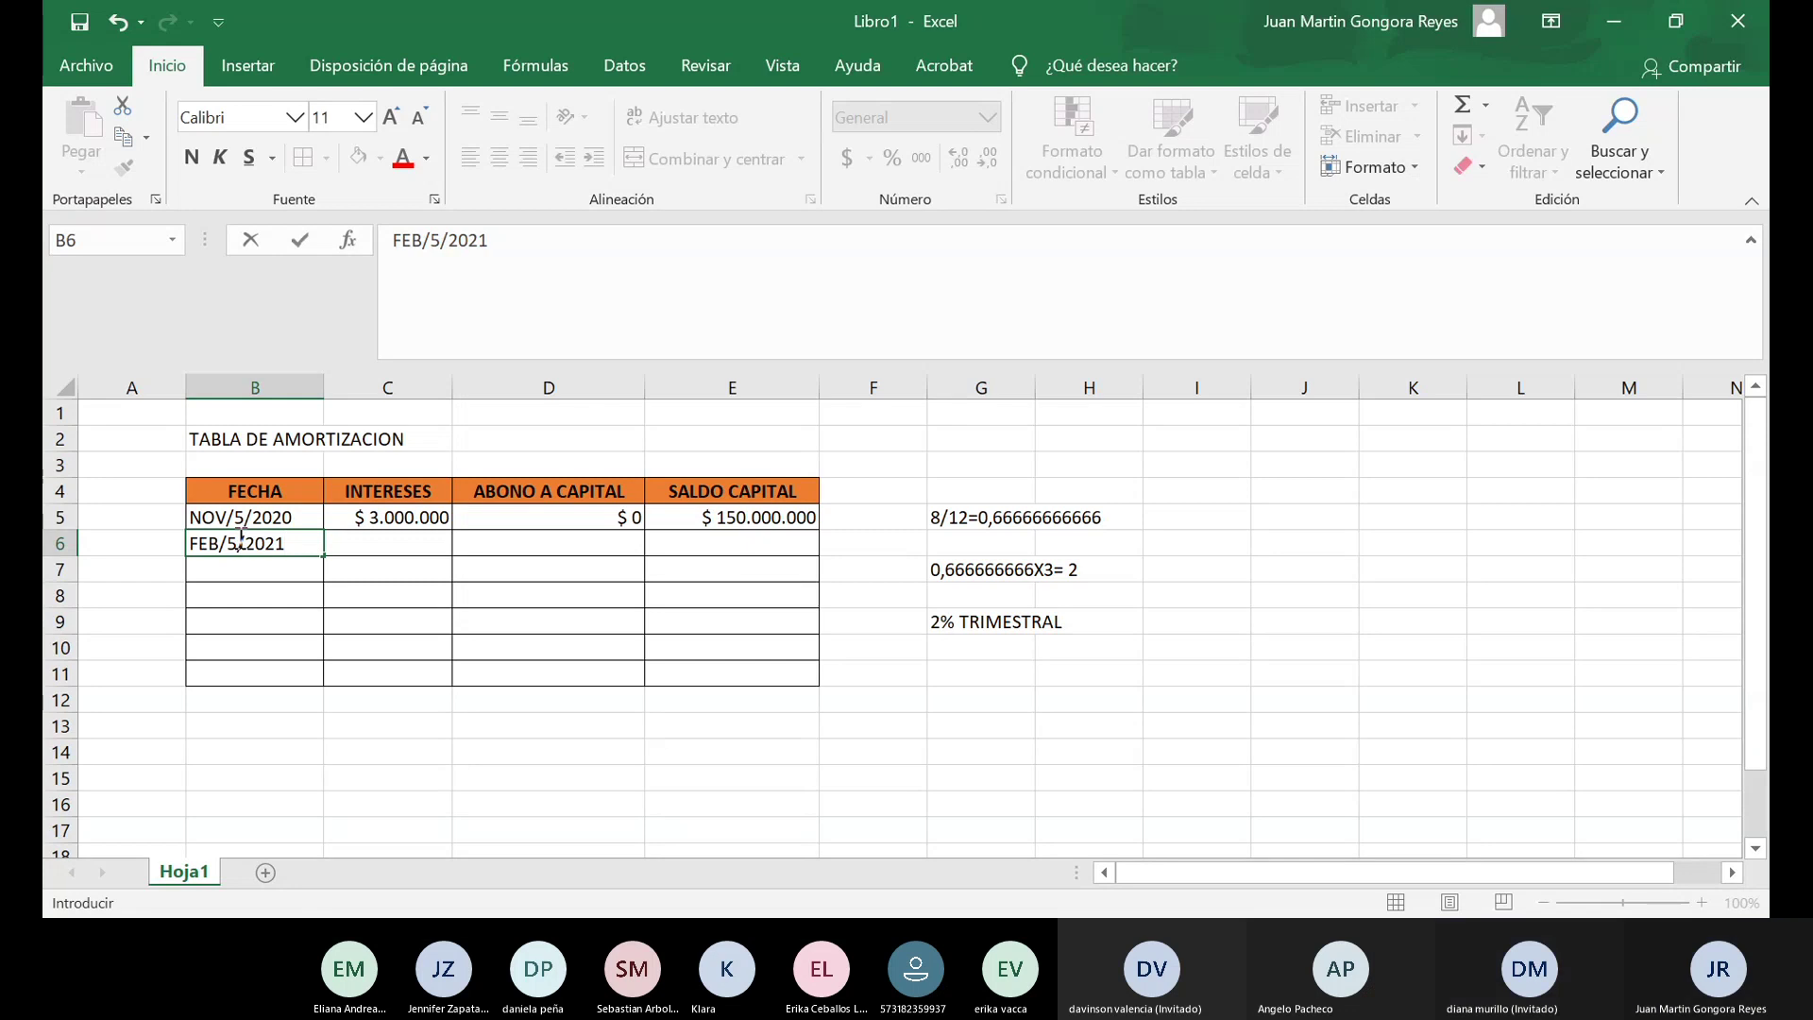
{"action": "key", "text": "Tab"}
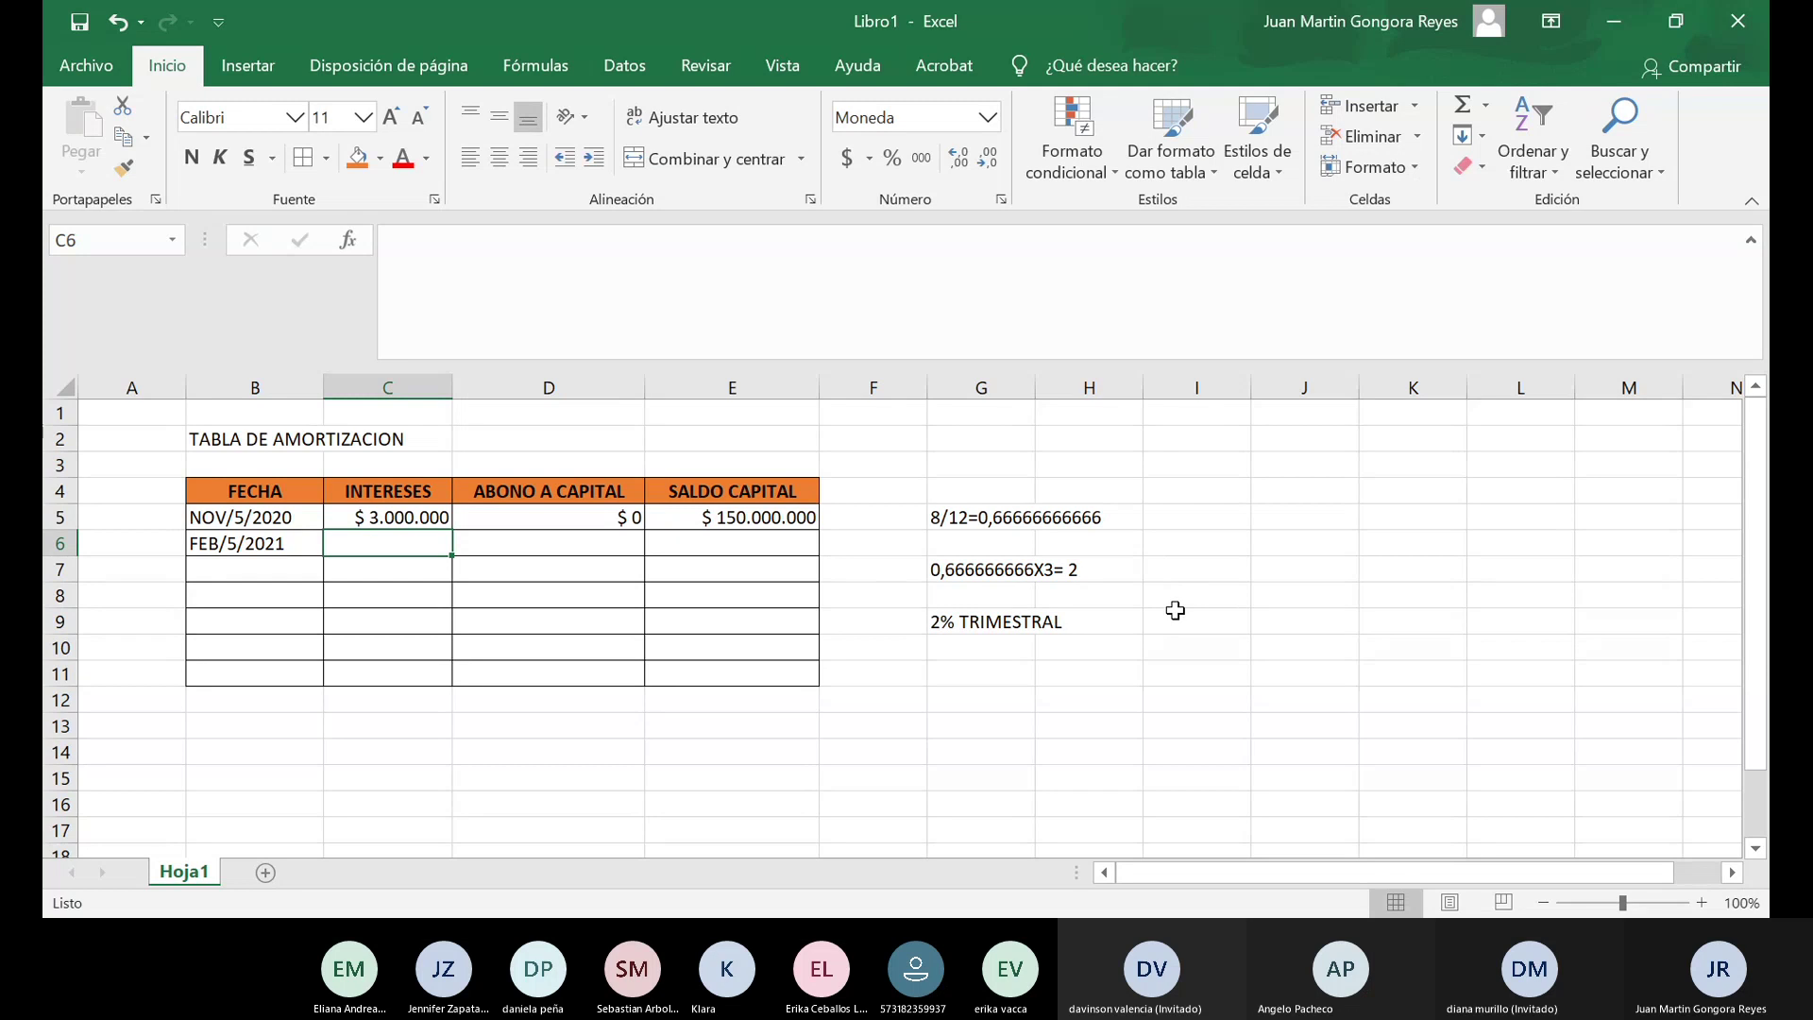
Enter the calculation note "150.0000.000/6= 25.000.000" in cell I5, beside the rate calculations.
{"action": "left_click", "coordinate": [1203, 523]}
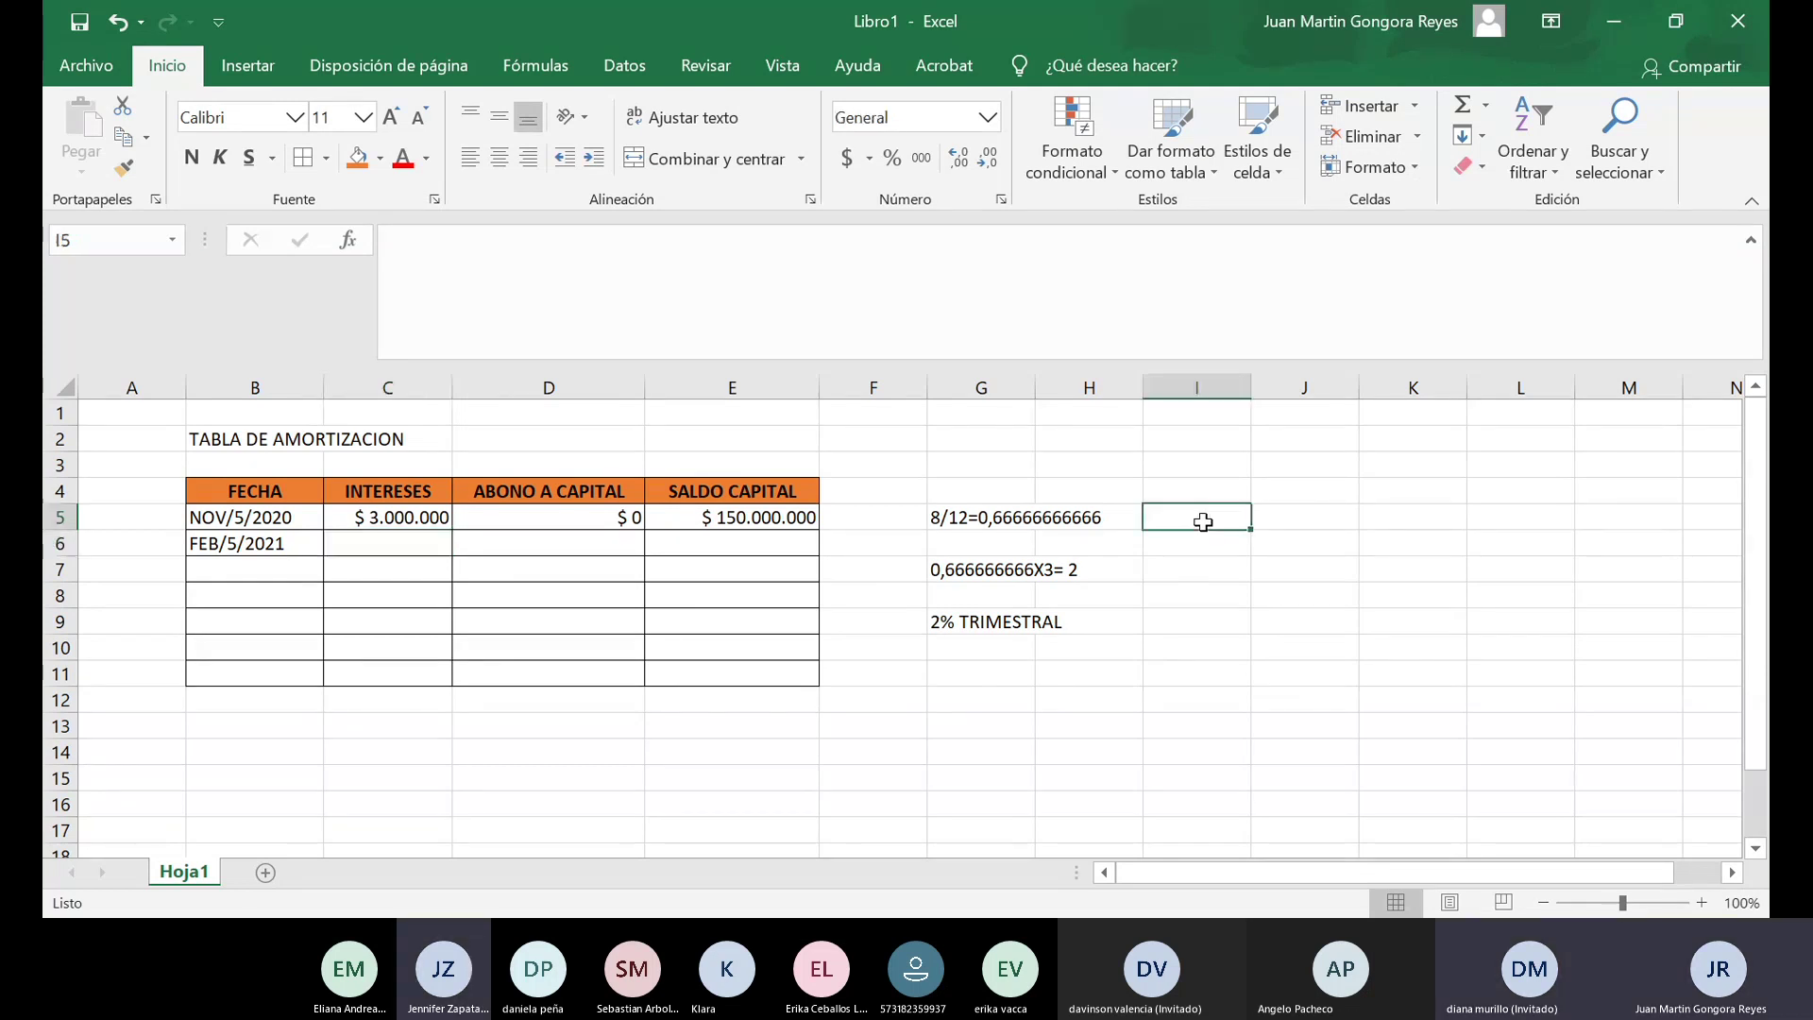
{"action": "type", "text": "15"}
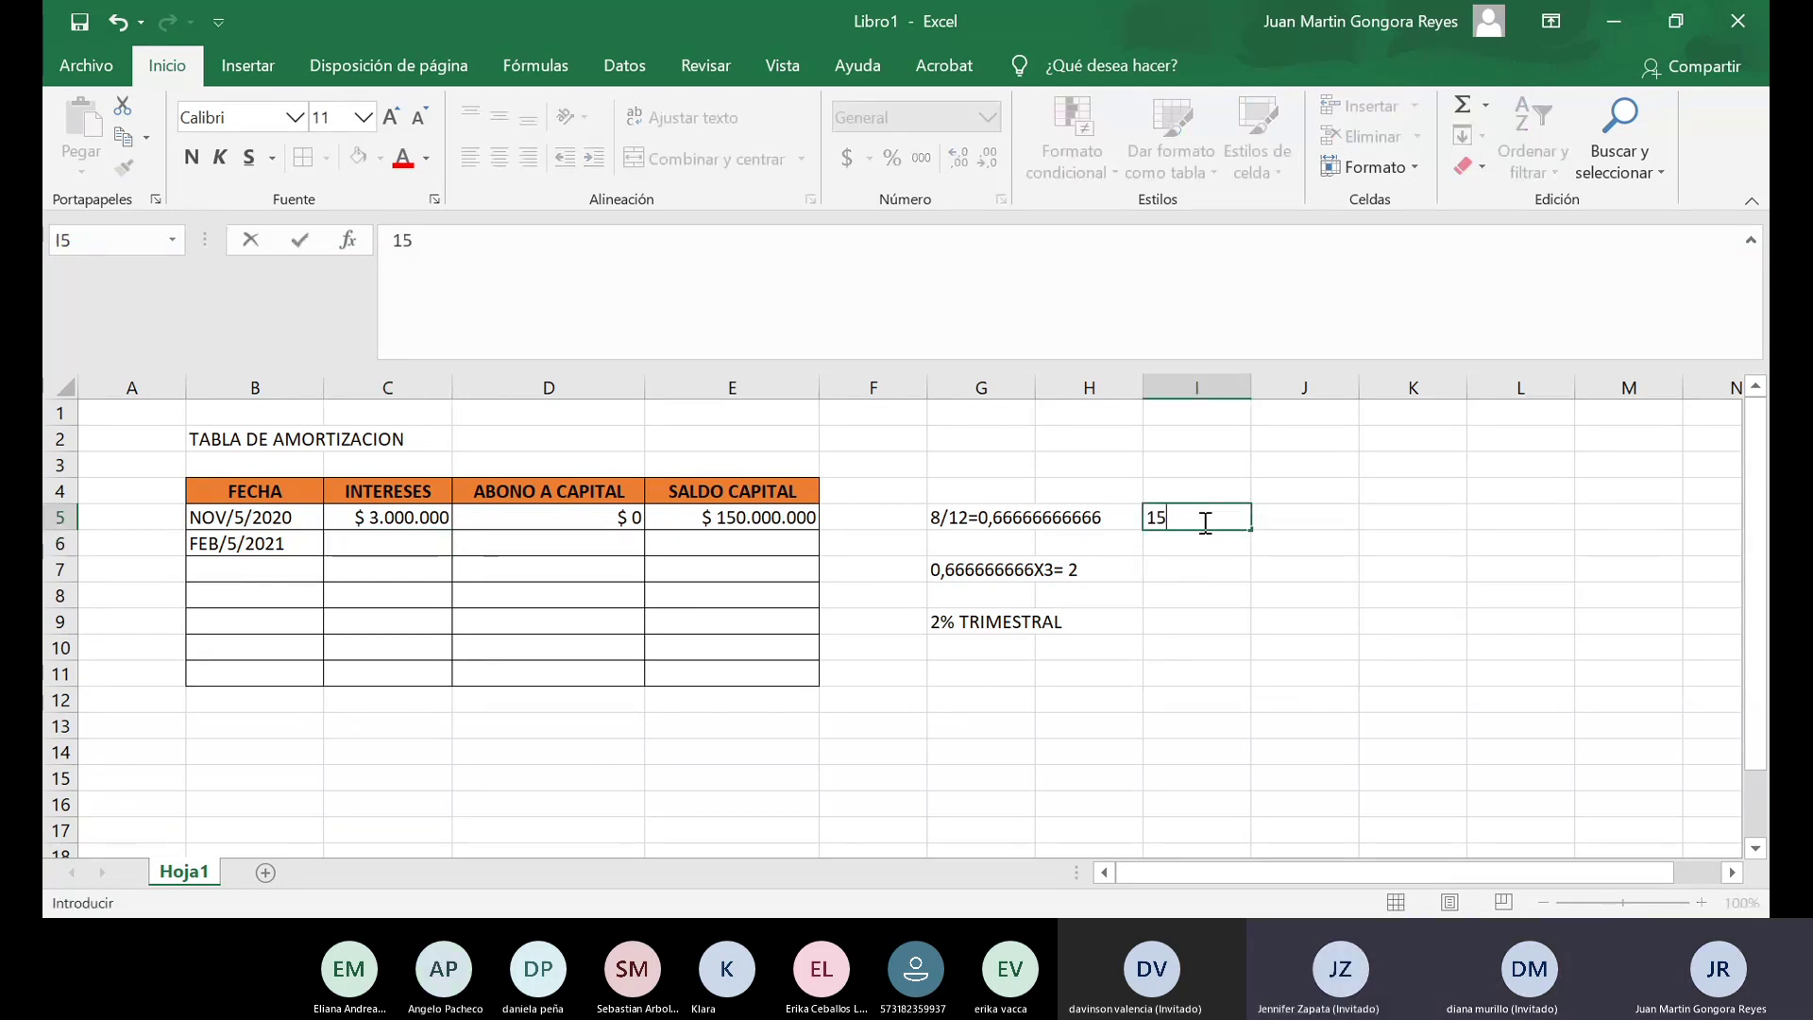
{"action": "type", "text": "0."}
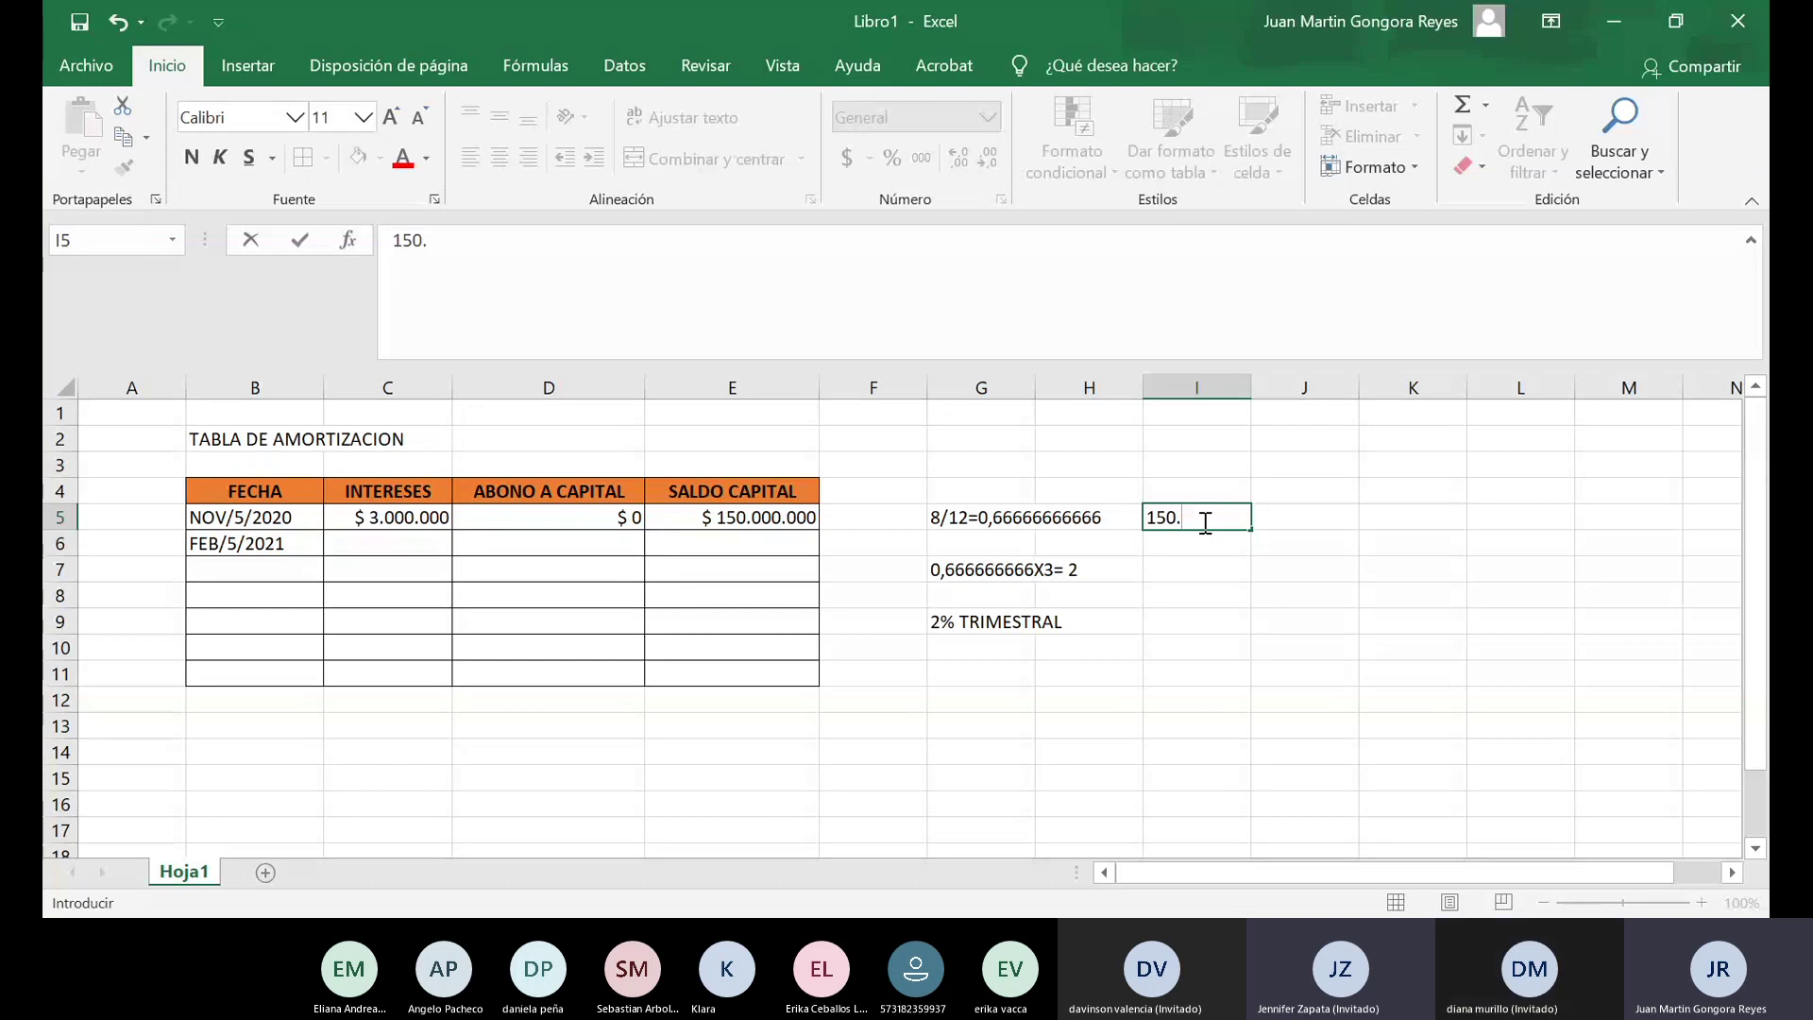
{"action": "type", "text": "0000.000"}
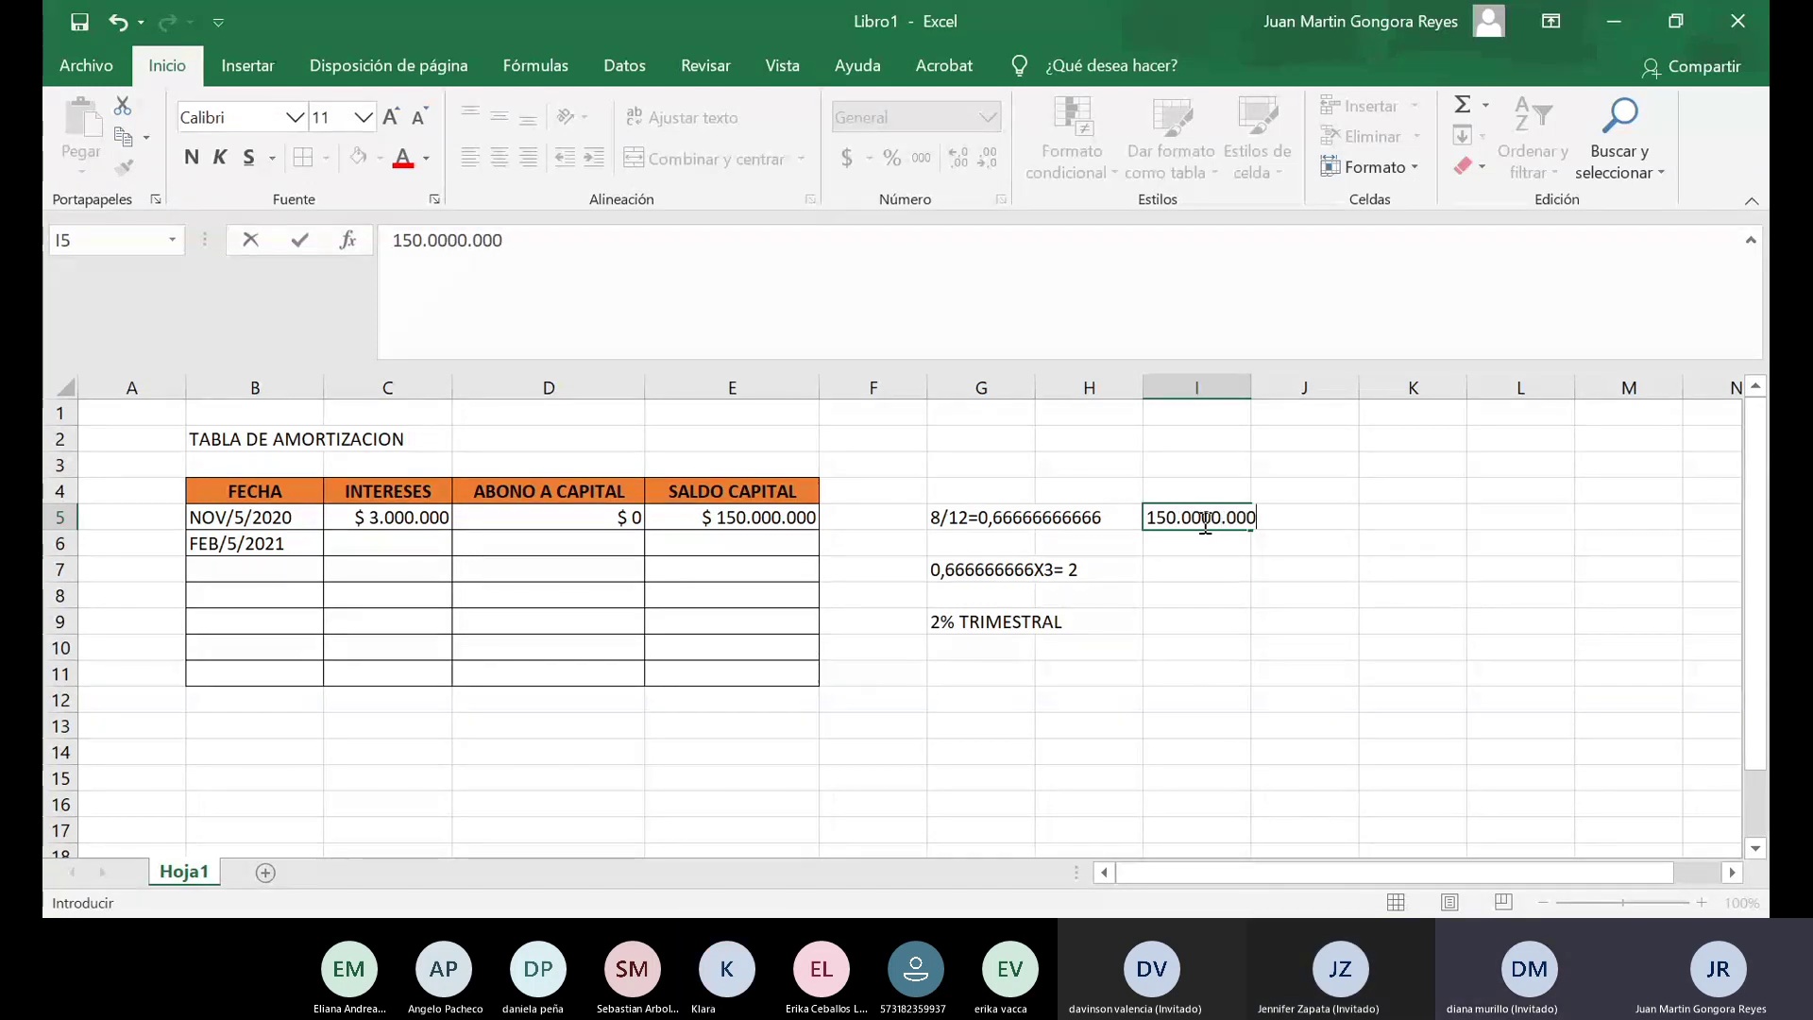
{"action": "type", "text": "/6"}
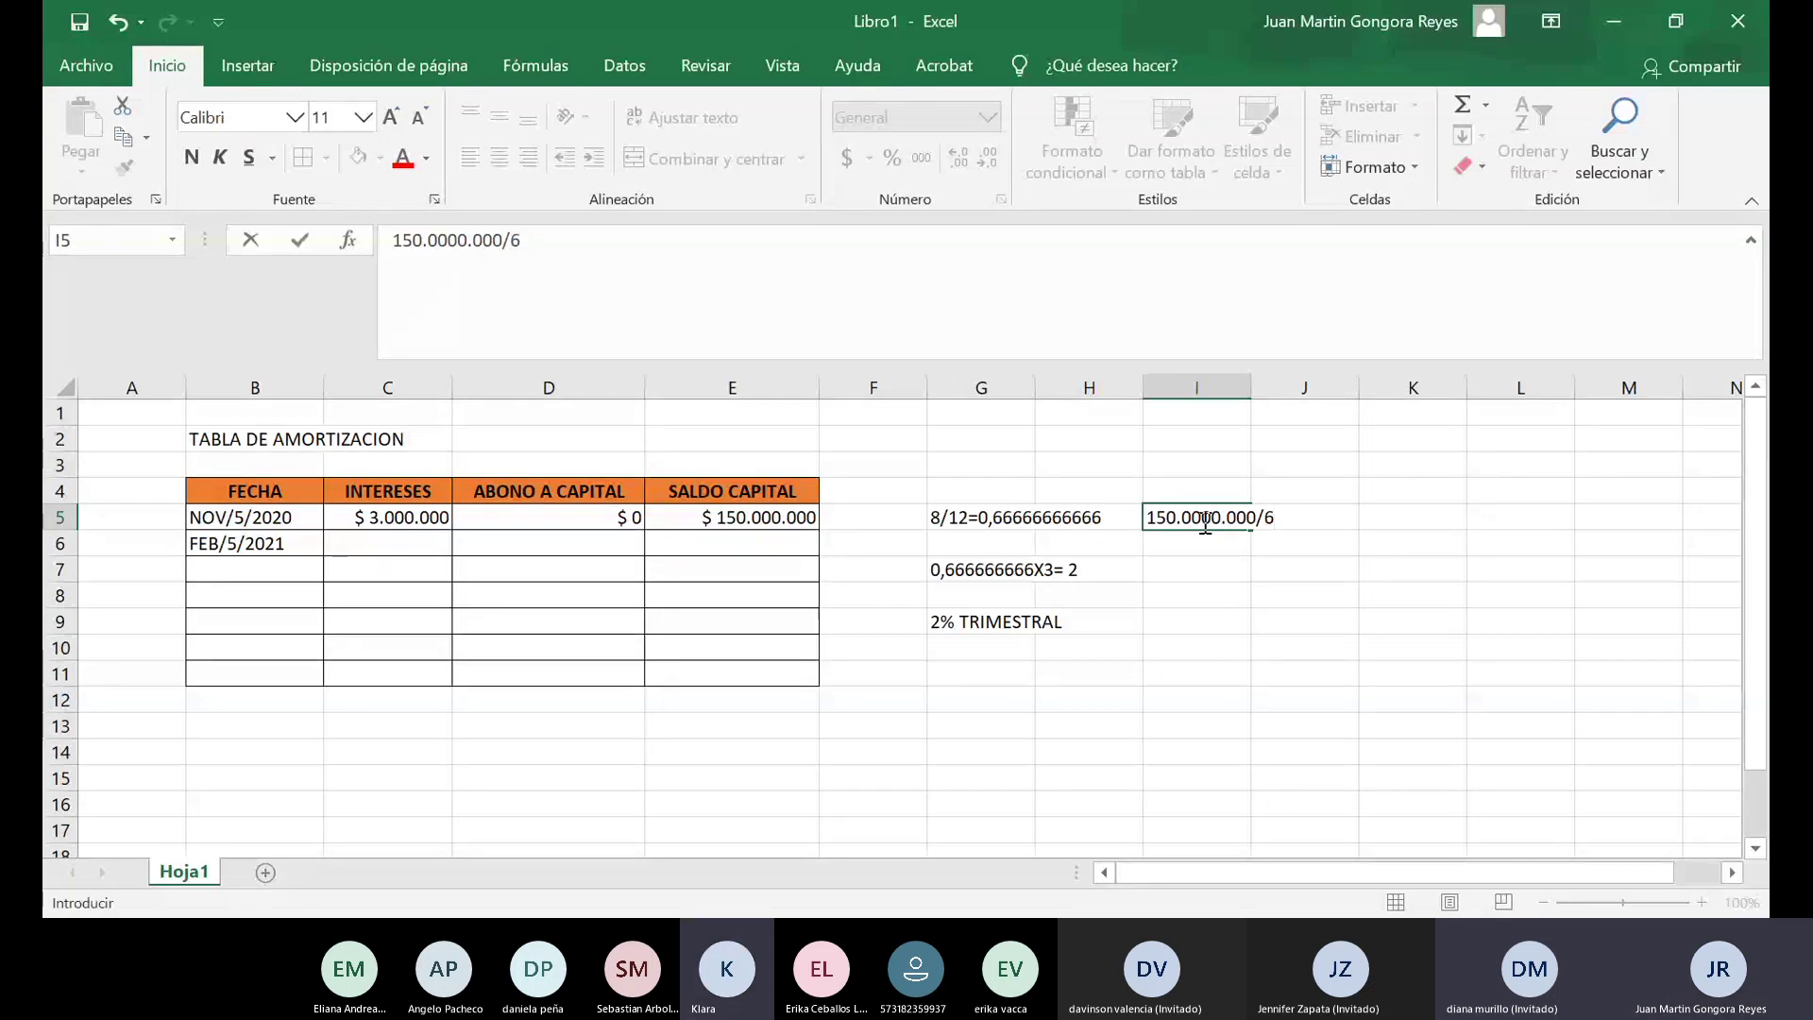
{"action": "type", "text": "="}
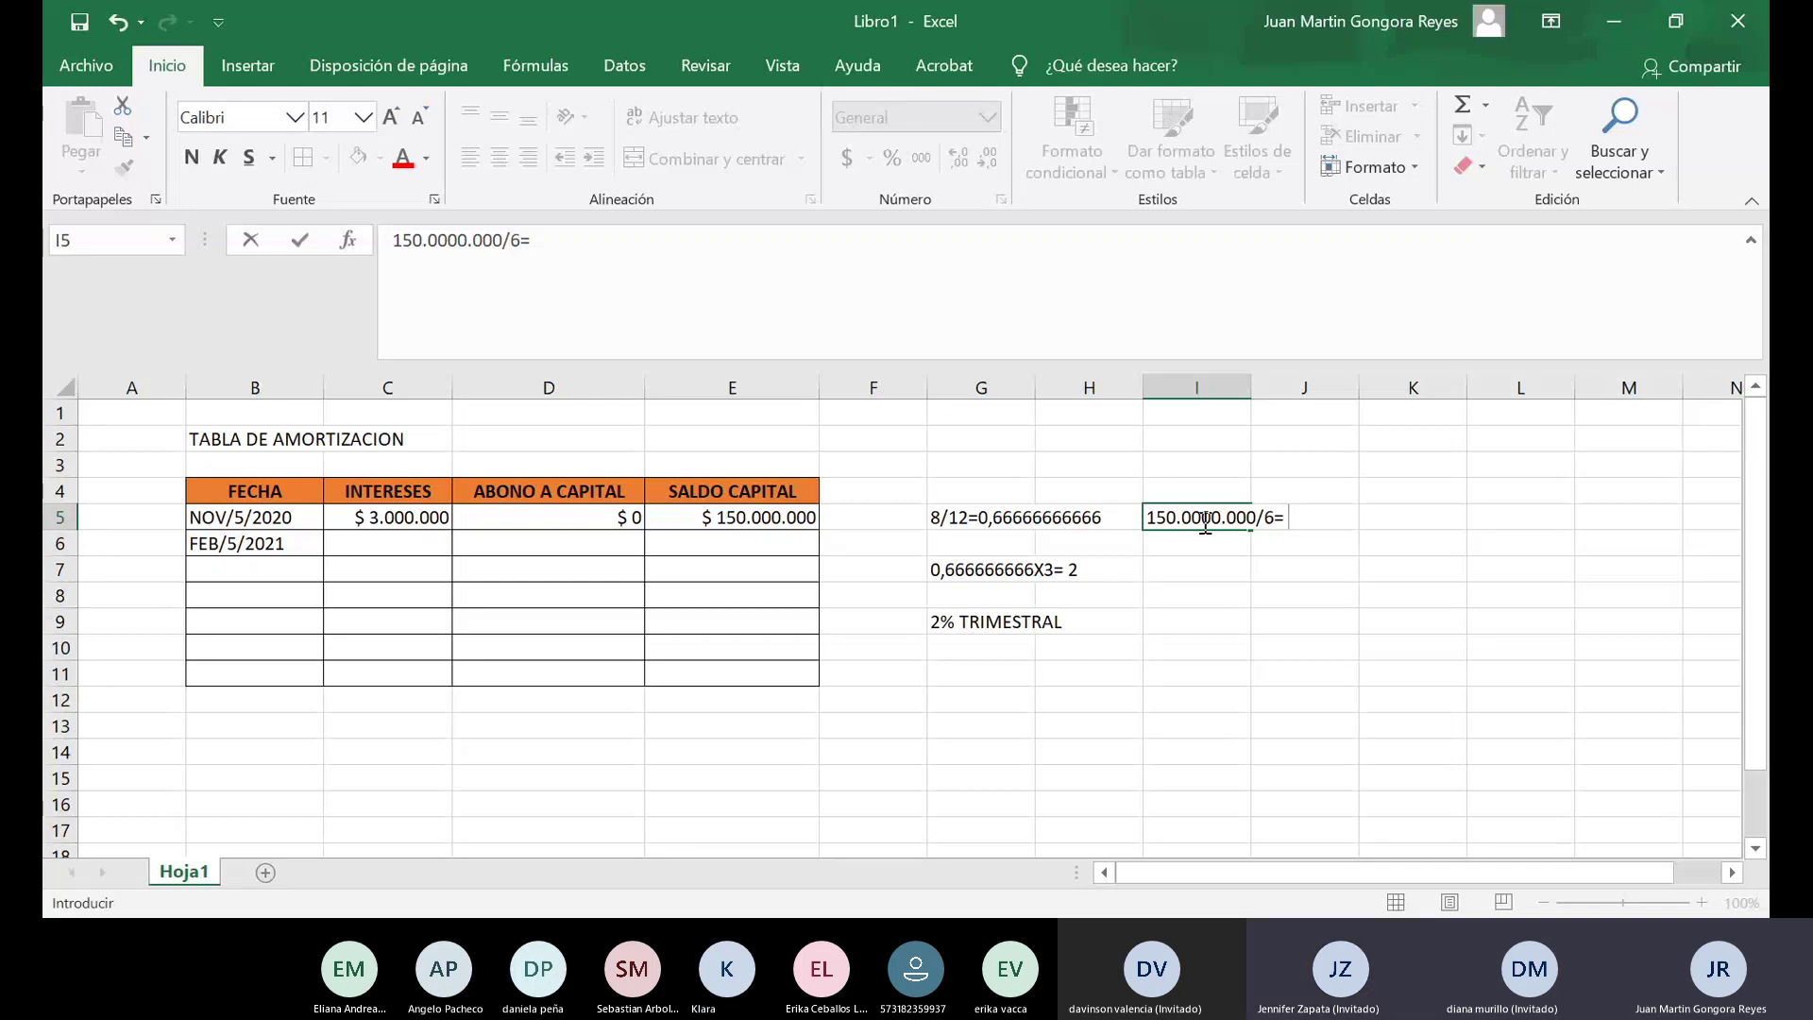
{"action": "type", "text": " 25.000"}
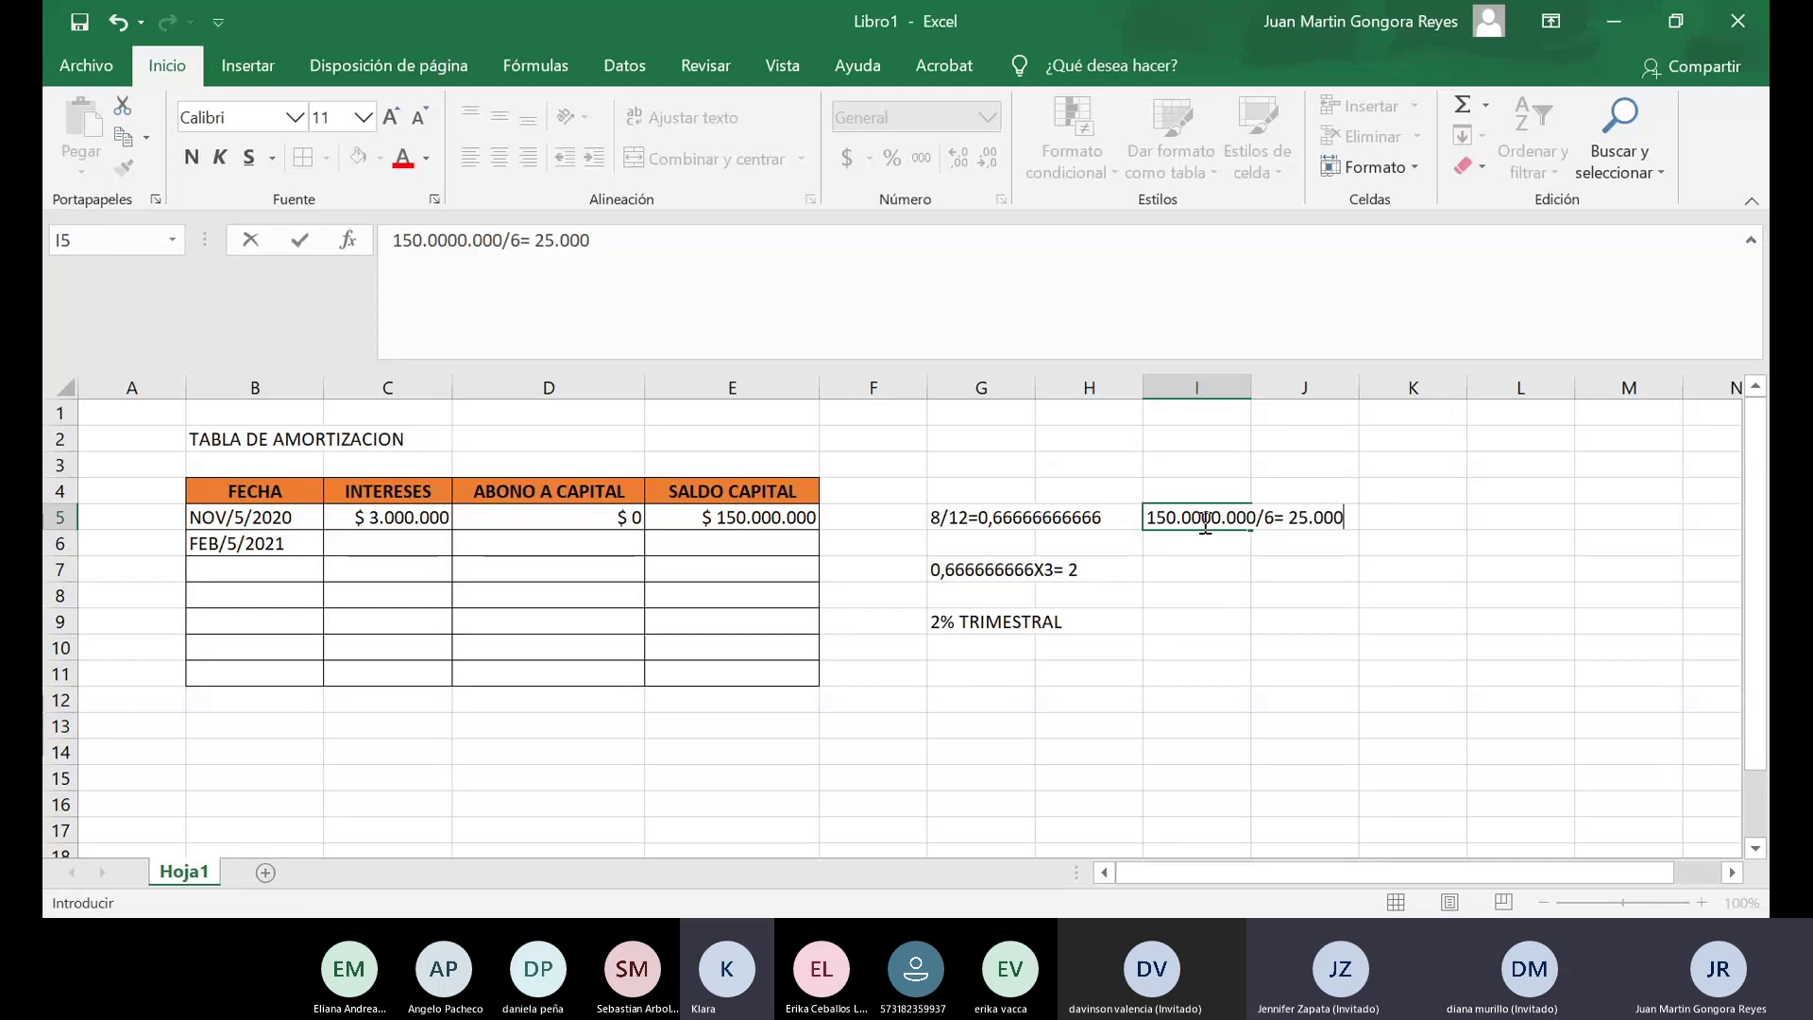
{"action": "type", "text": ".000"}
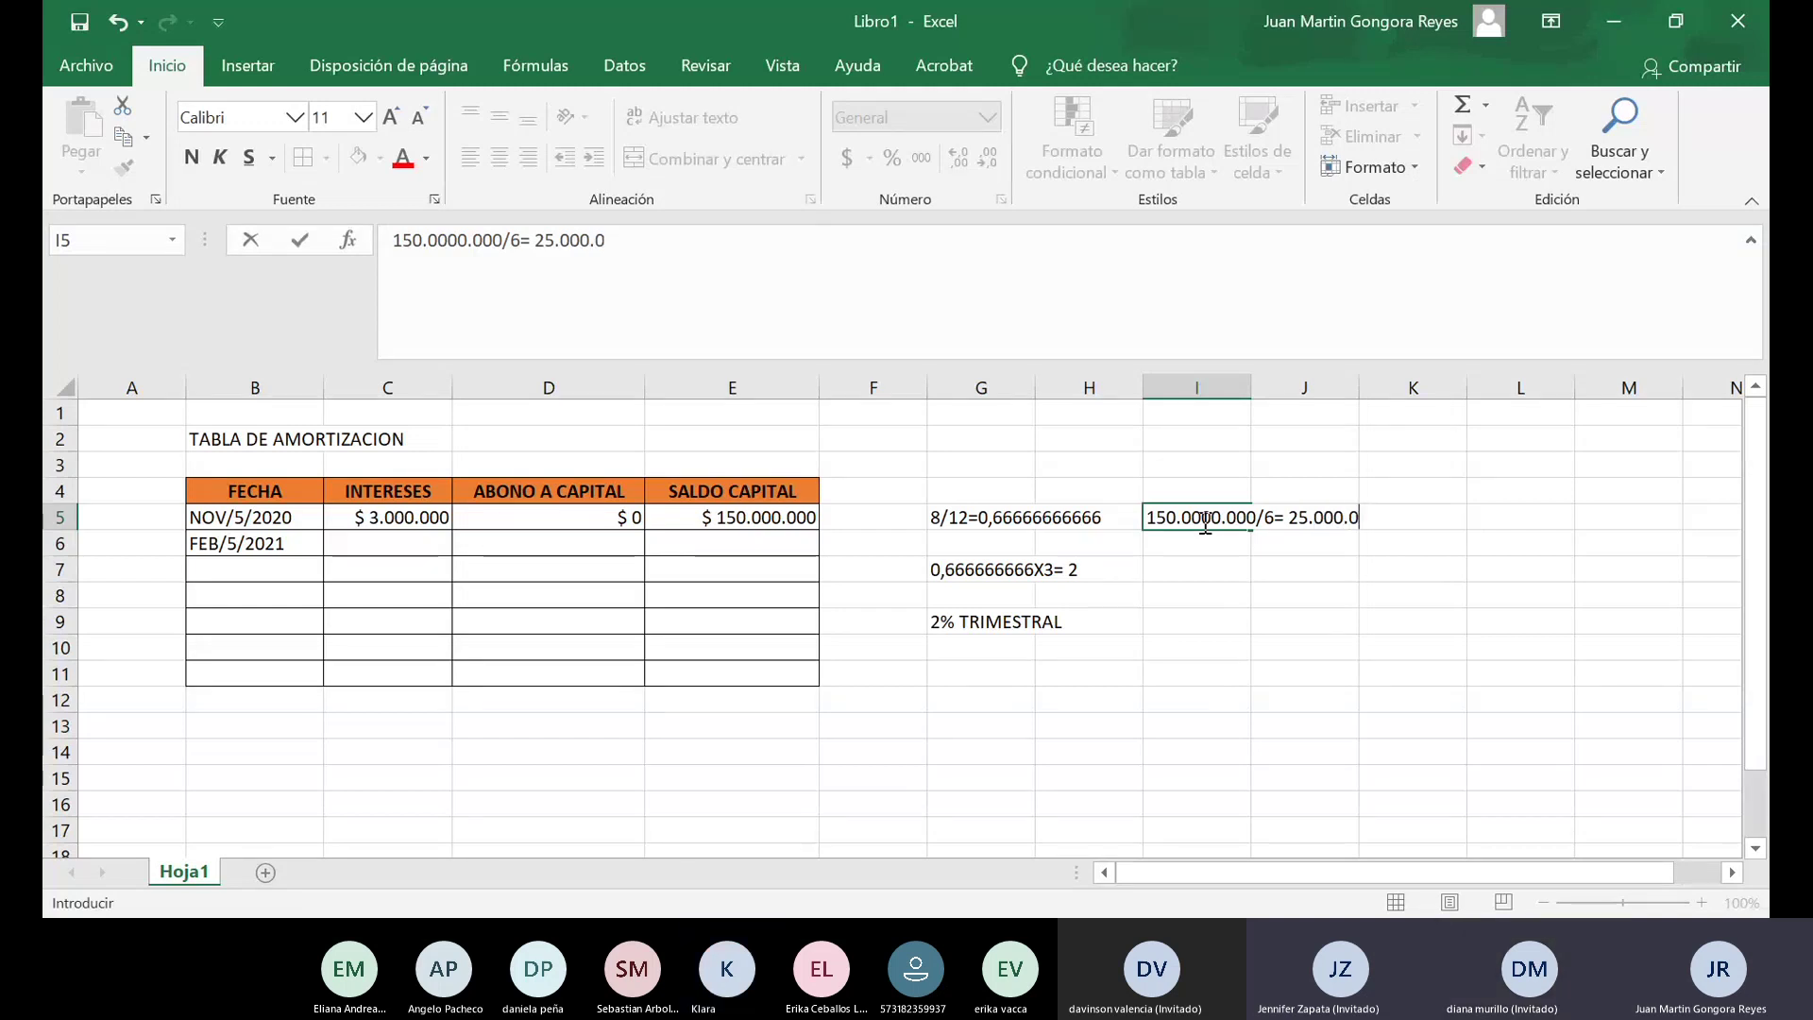
{"action": "key", "text": "Return"}
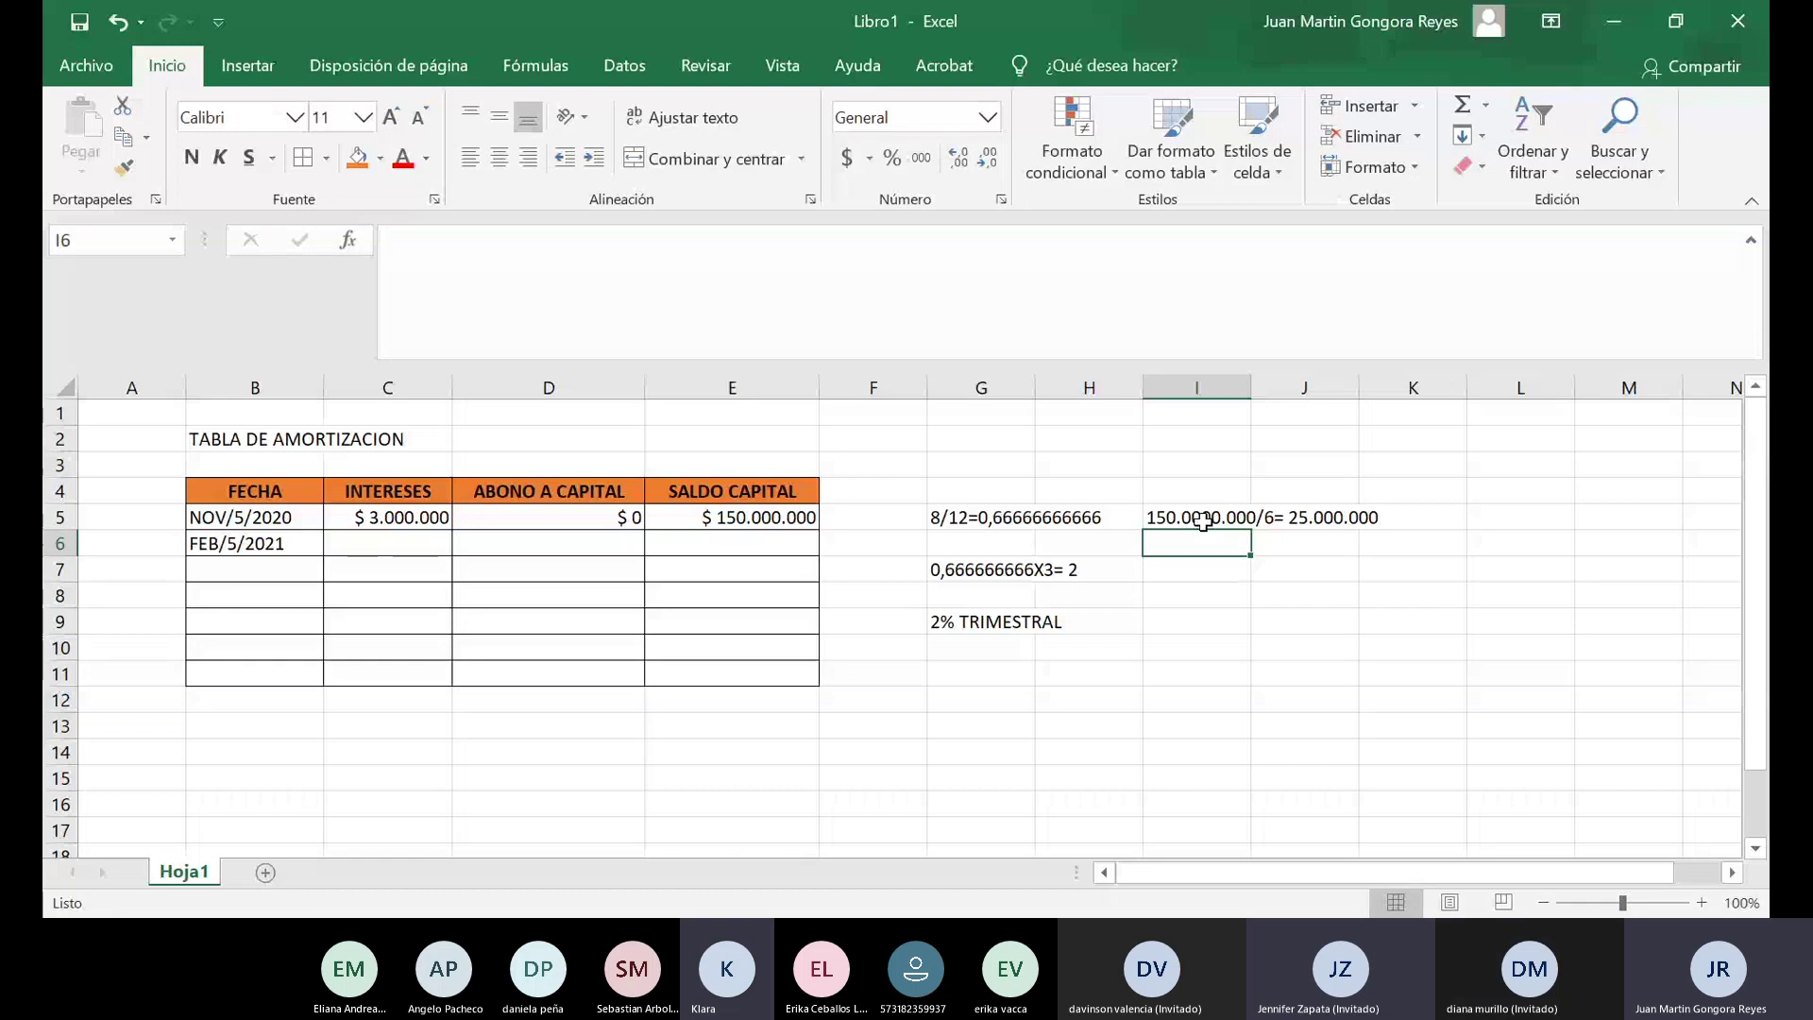
Fill the FEB/5/2021 row with 25000000 under ABONO A CAPITAL and 125000000 under SALDO CAPITAL.
{"action": "left_click", "coordinate": [355, 540]}
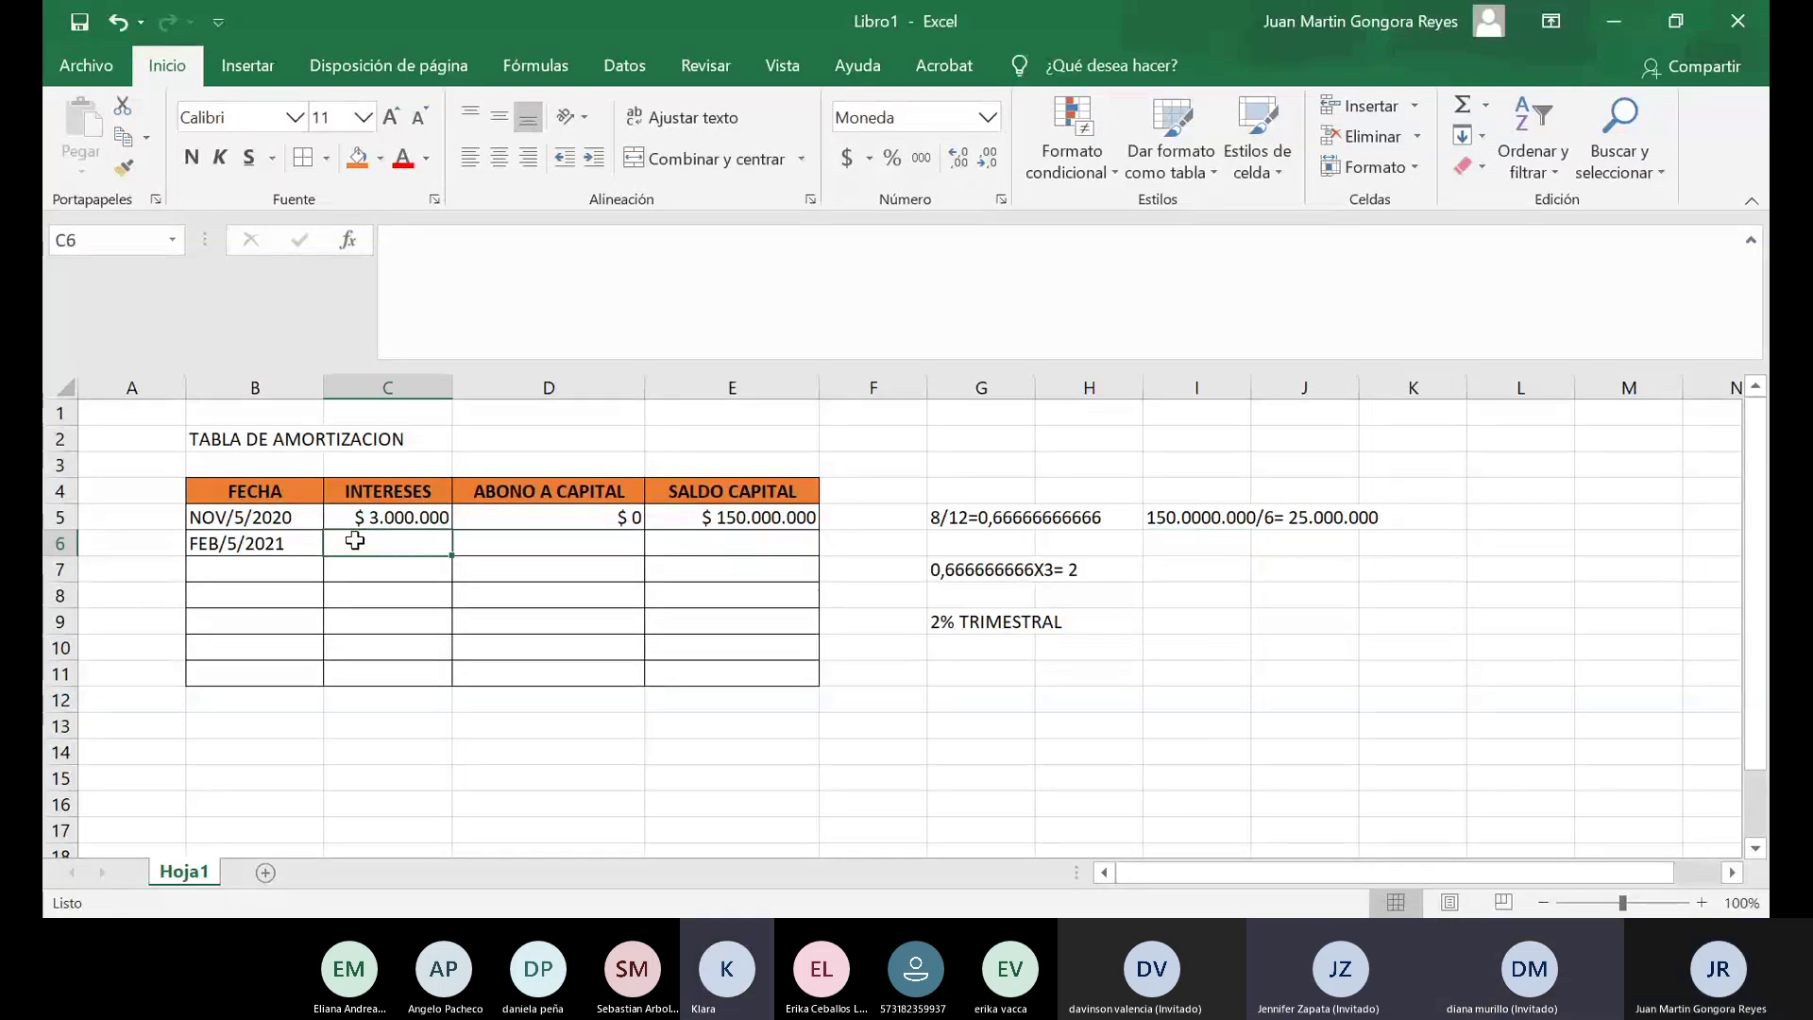
{"action": "left_click", "coordinate": [534, 542]}
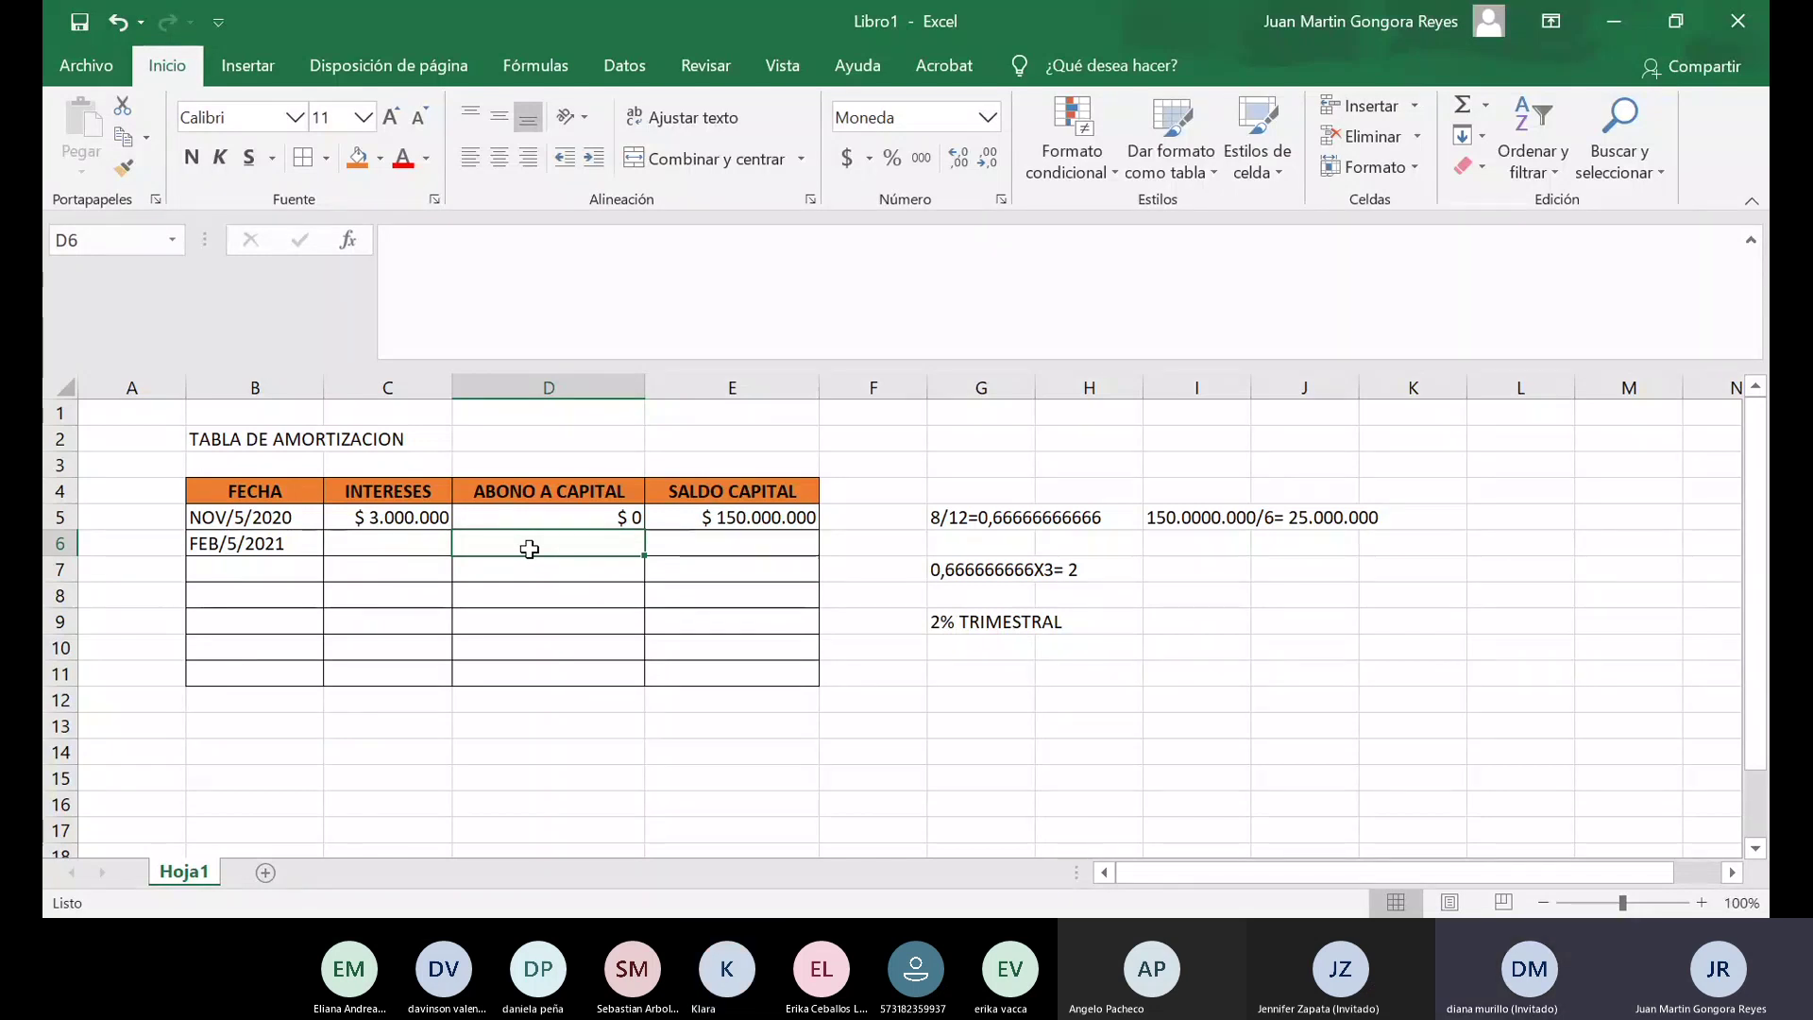
{"action": "type", "text": "25000"}
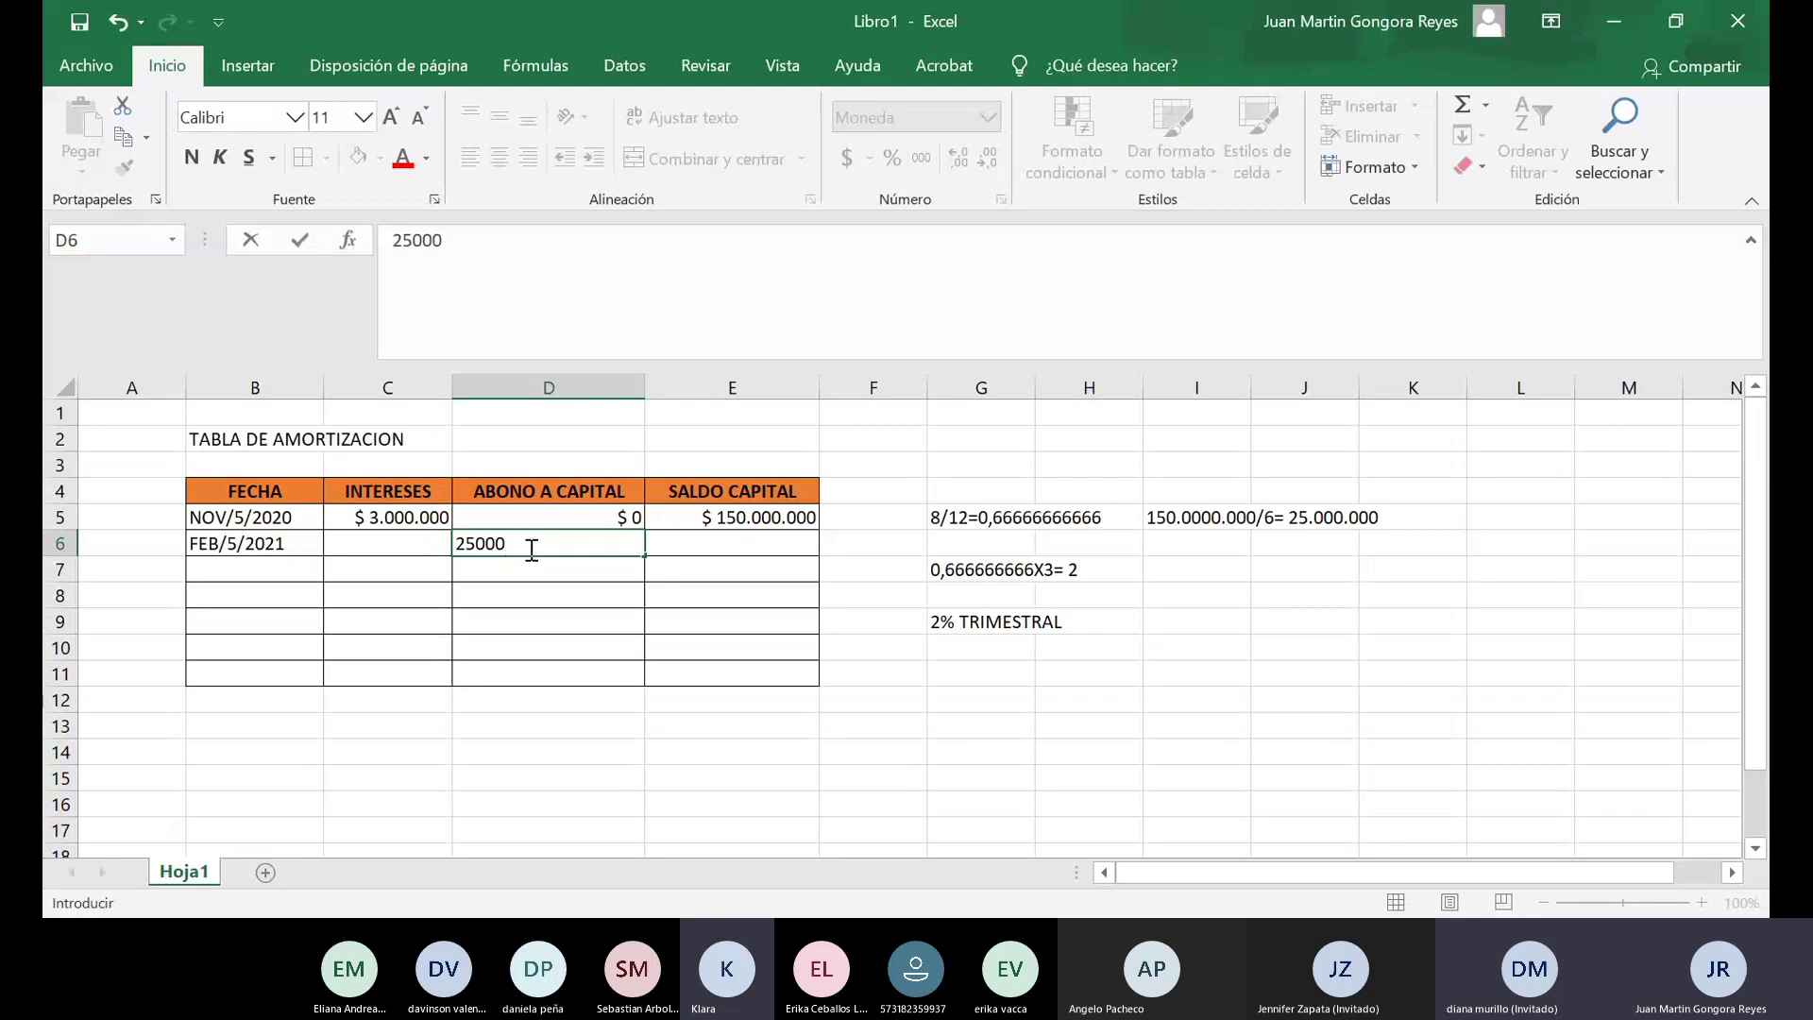
{"action": "type", "text": "000"}
{"action": "key", "text": "Tab"}
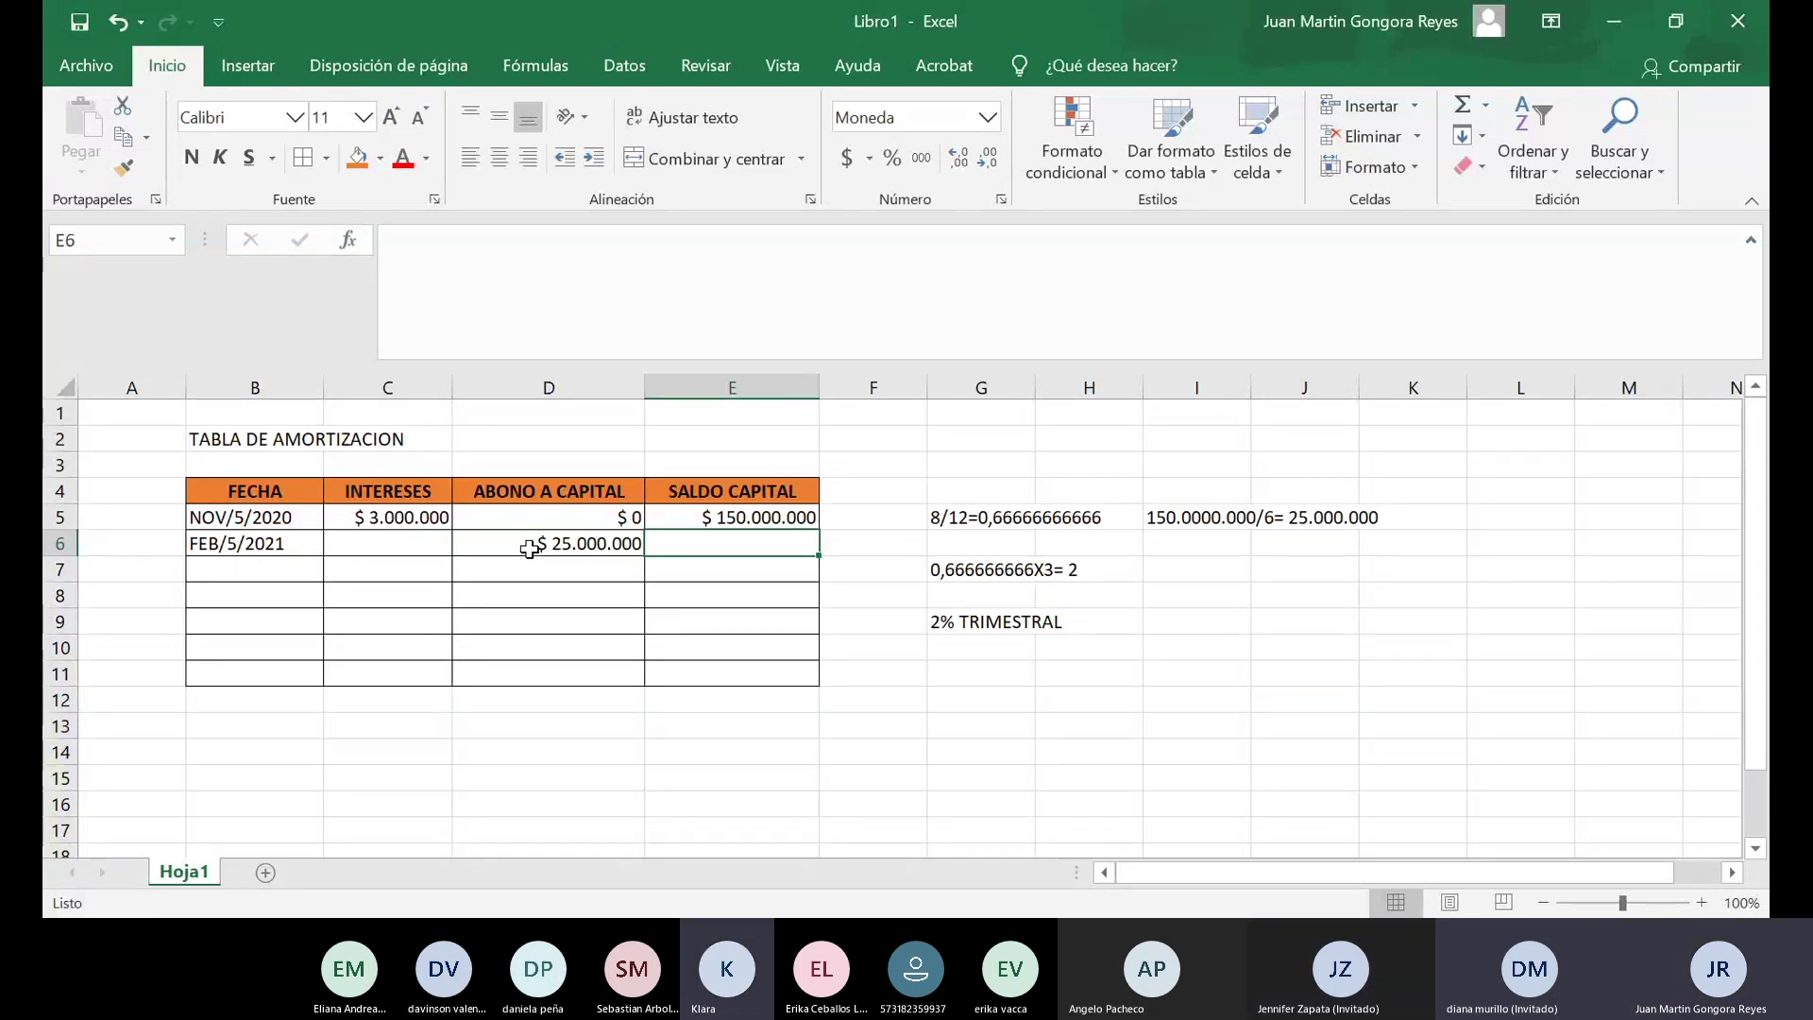
{"action": "key", "text": "F2"}
{"action": "type", "text": "125.000."}
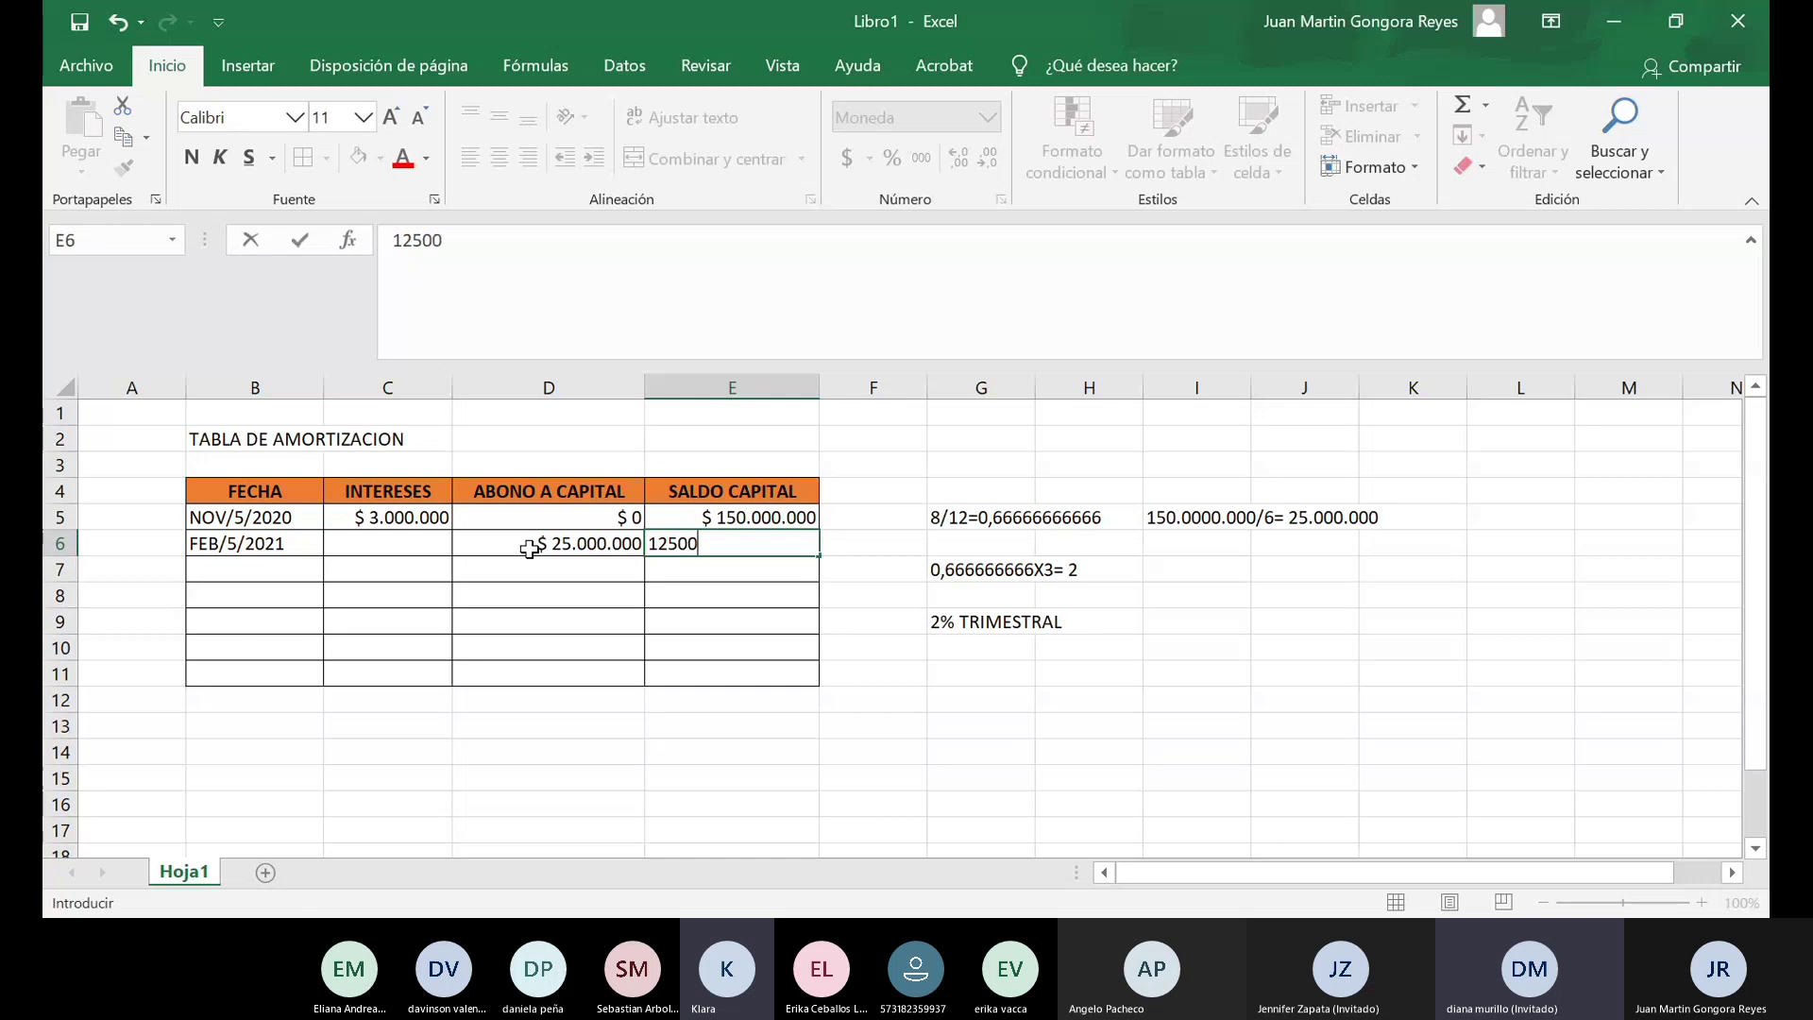
{"action": "type", "text": "0000"}
{"action": "key", "text": "Return"}
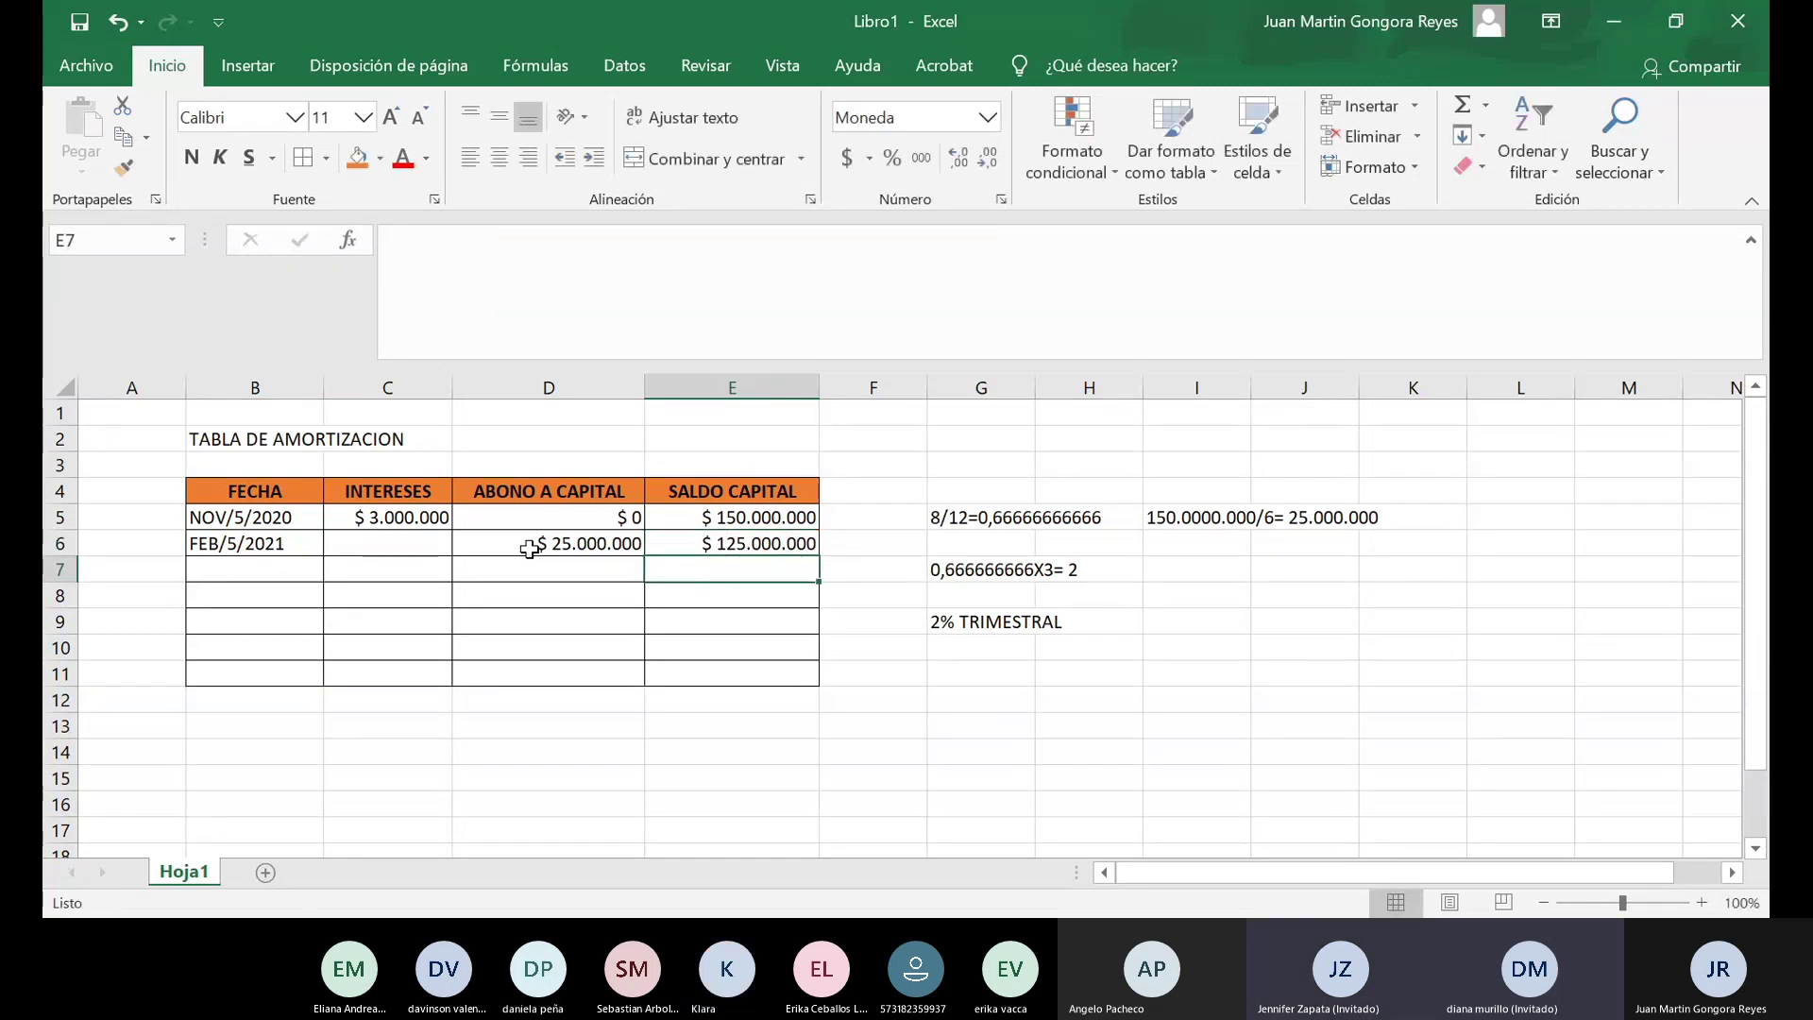
Enter 2500000 under INTERESES in the FEB/5/2021 row.
{"action": "key", "text": "Up"}
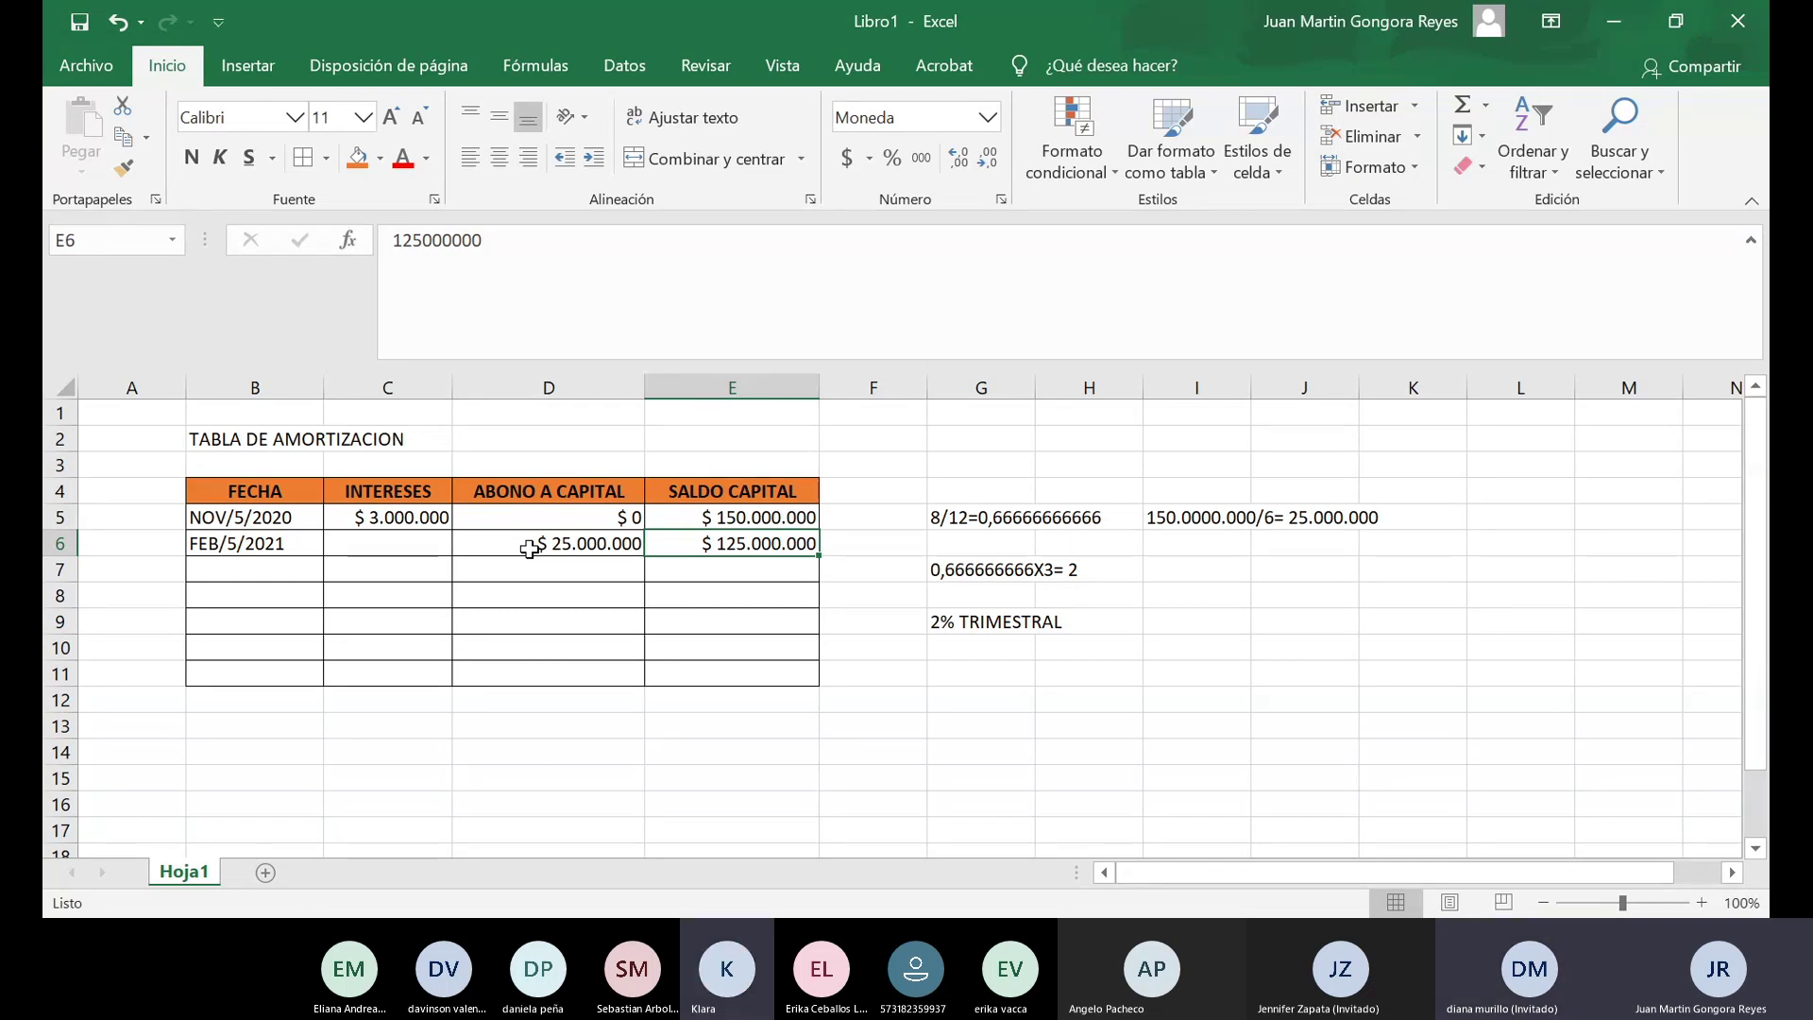
{"action": "key", "text": "Left"}
{"action": "key", "text": "Left"}
{"action": "key", "text": "Left"}
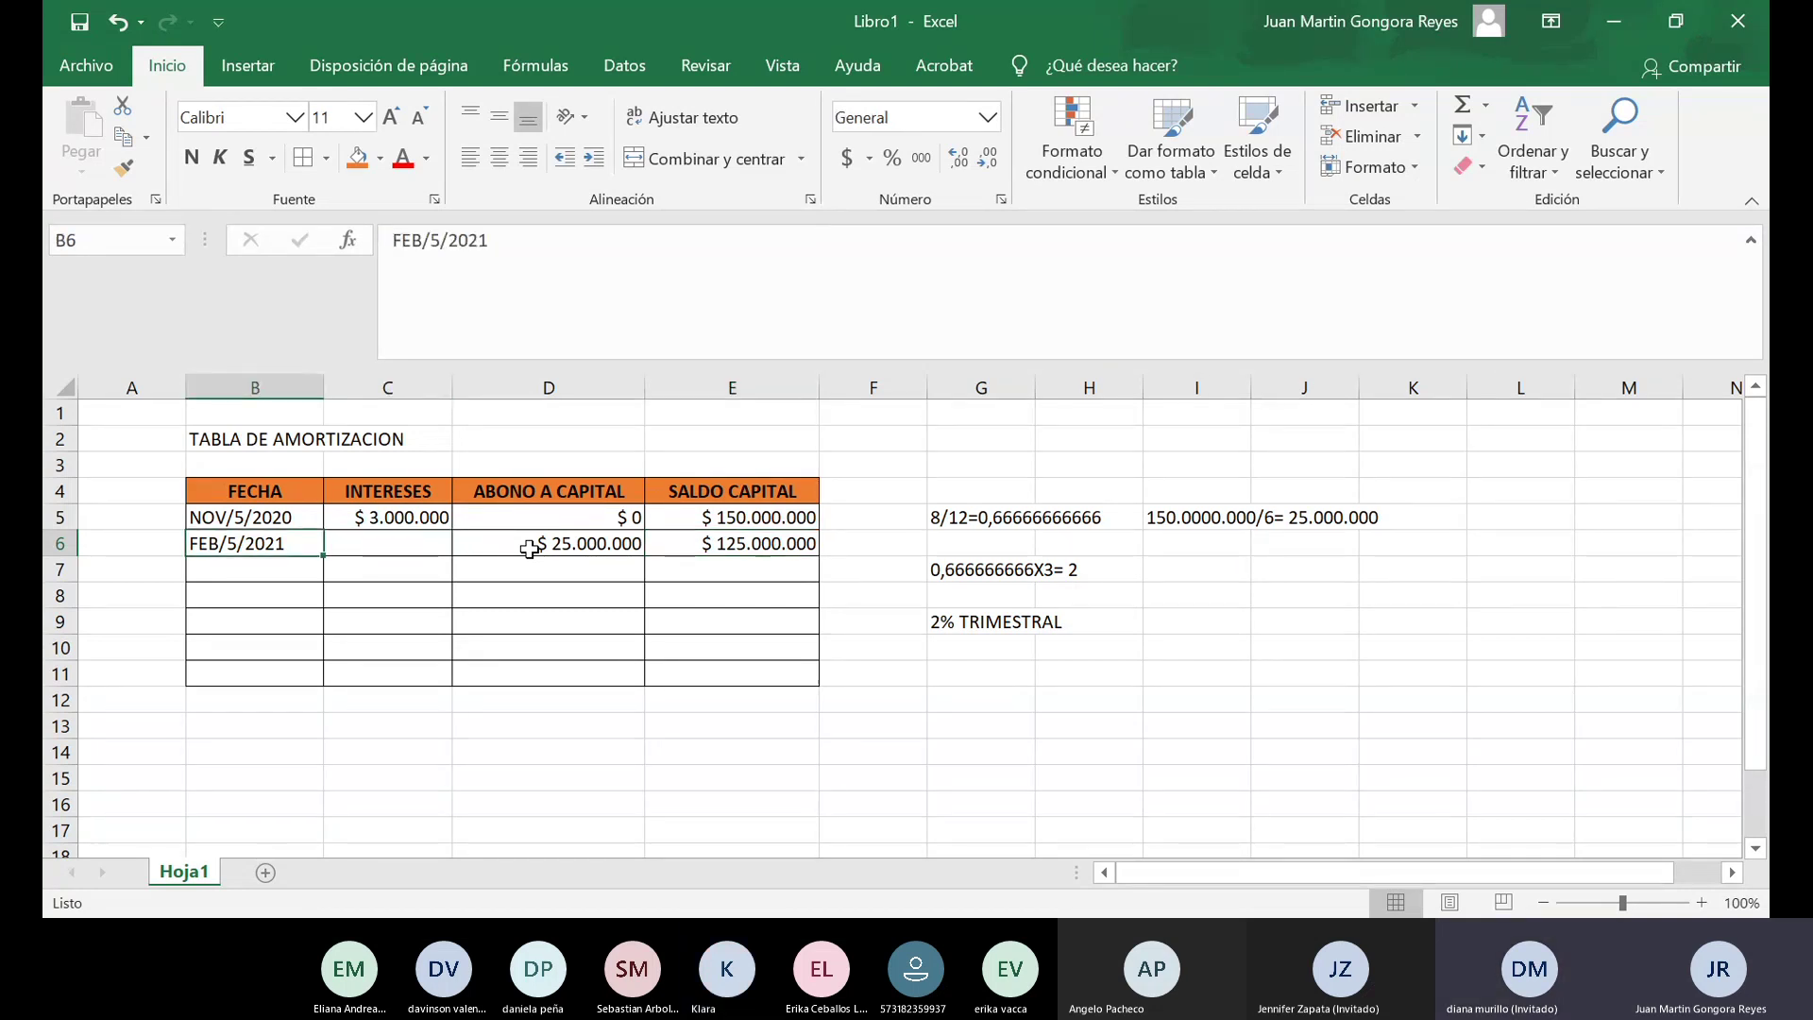
{"action": "key", "text": "Right"}
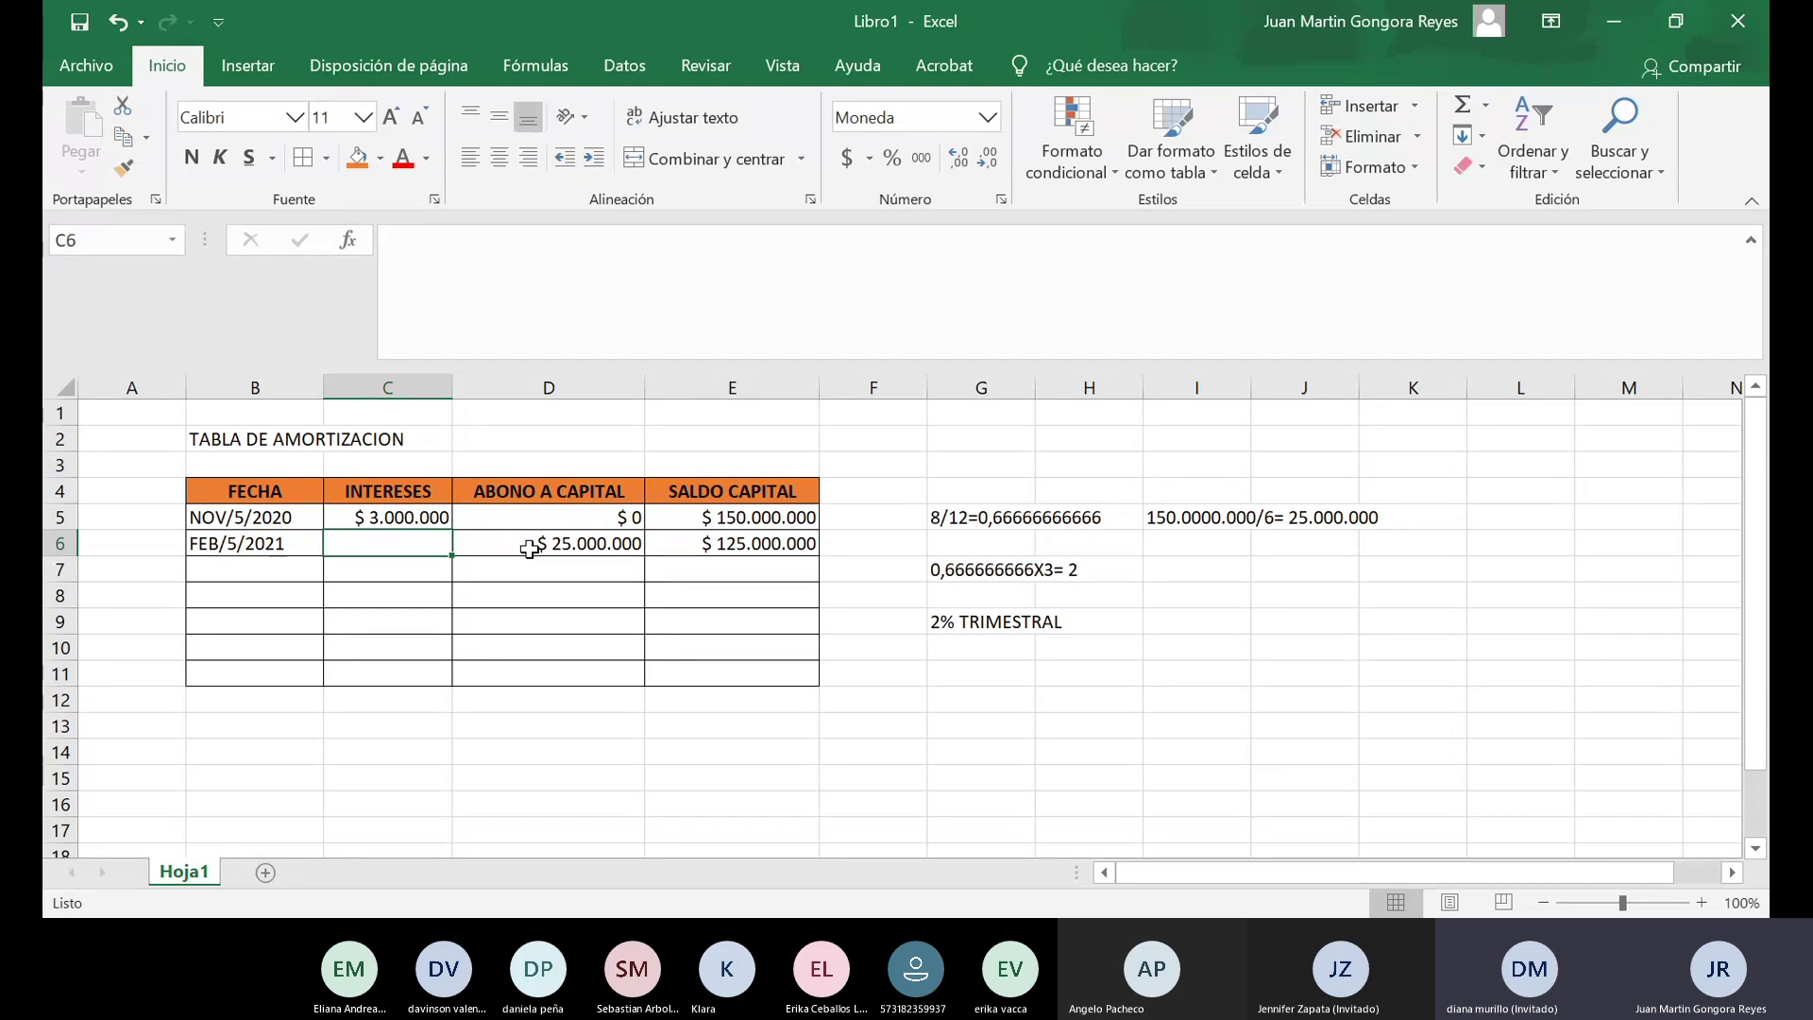
{"action": "type", "text": "2.500.00"}
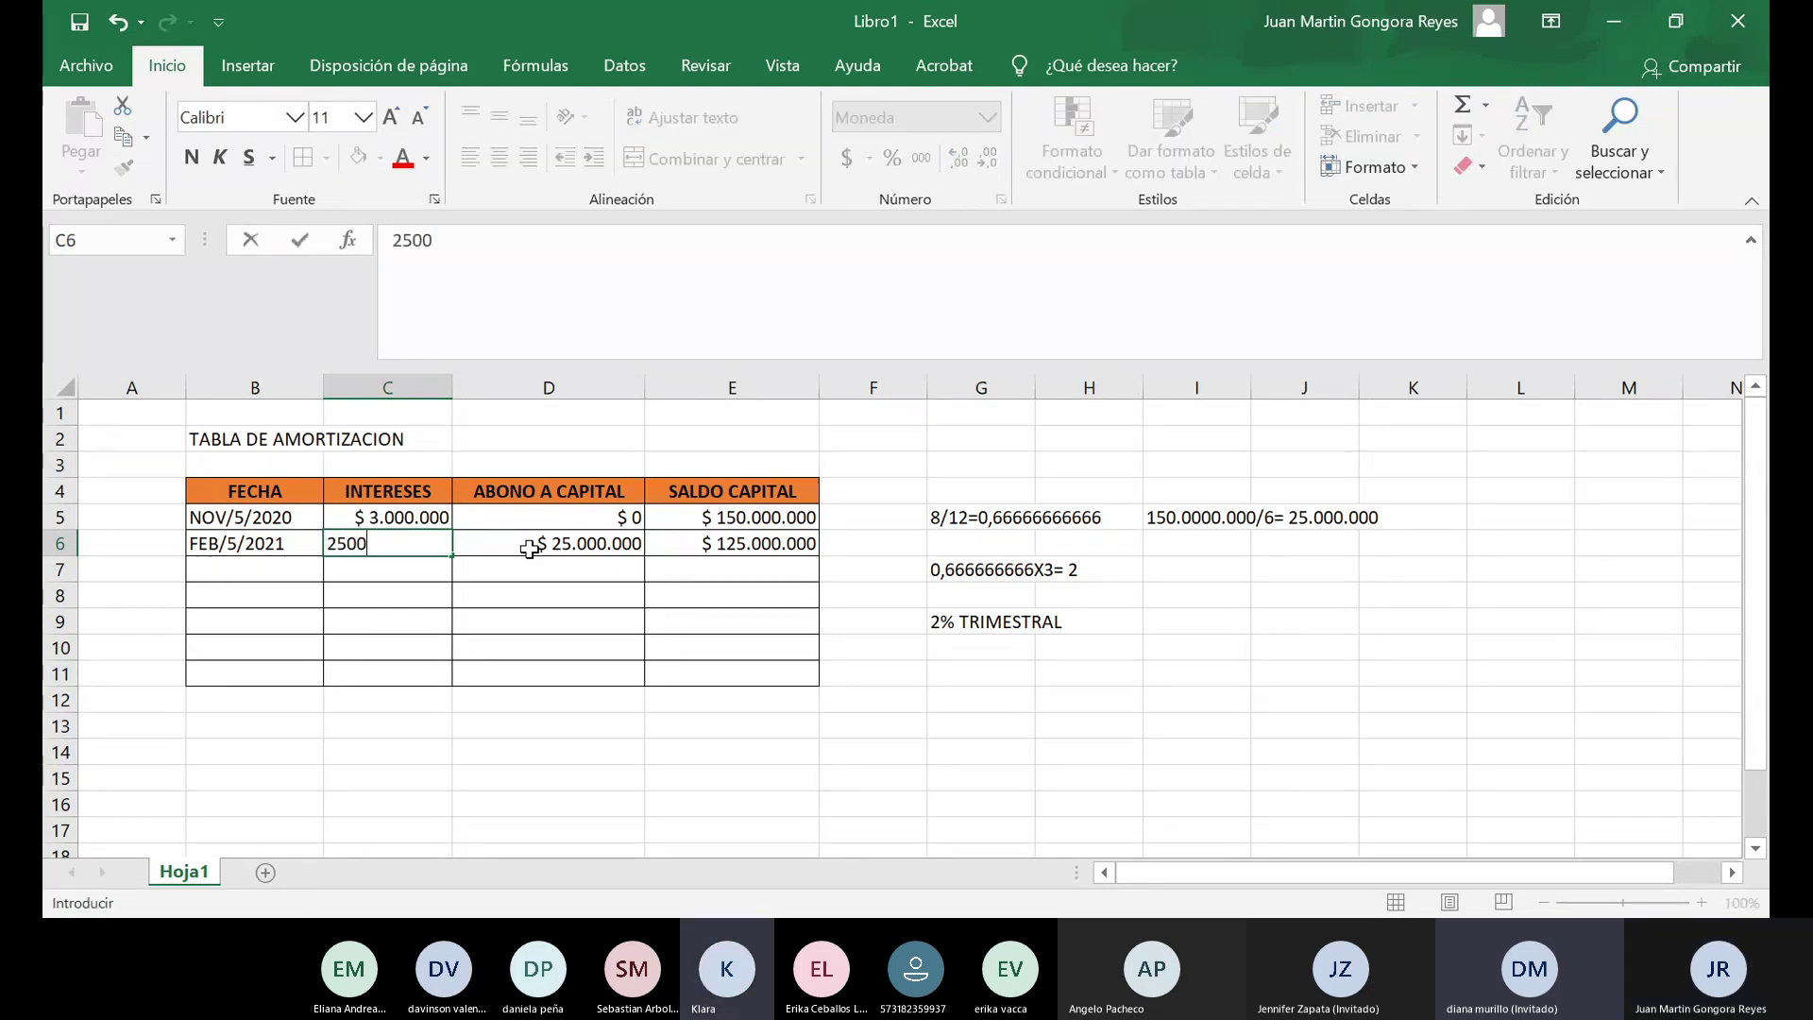
{"action": "type", "text": "000"}
{"action": "key", "text": "Return"}
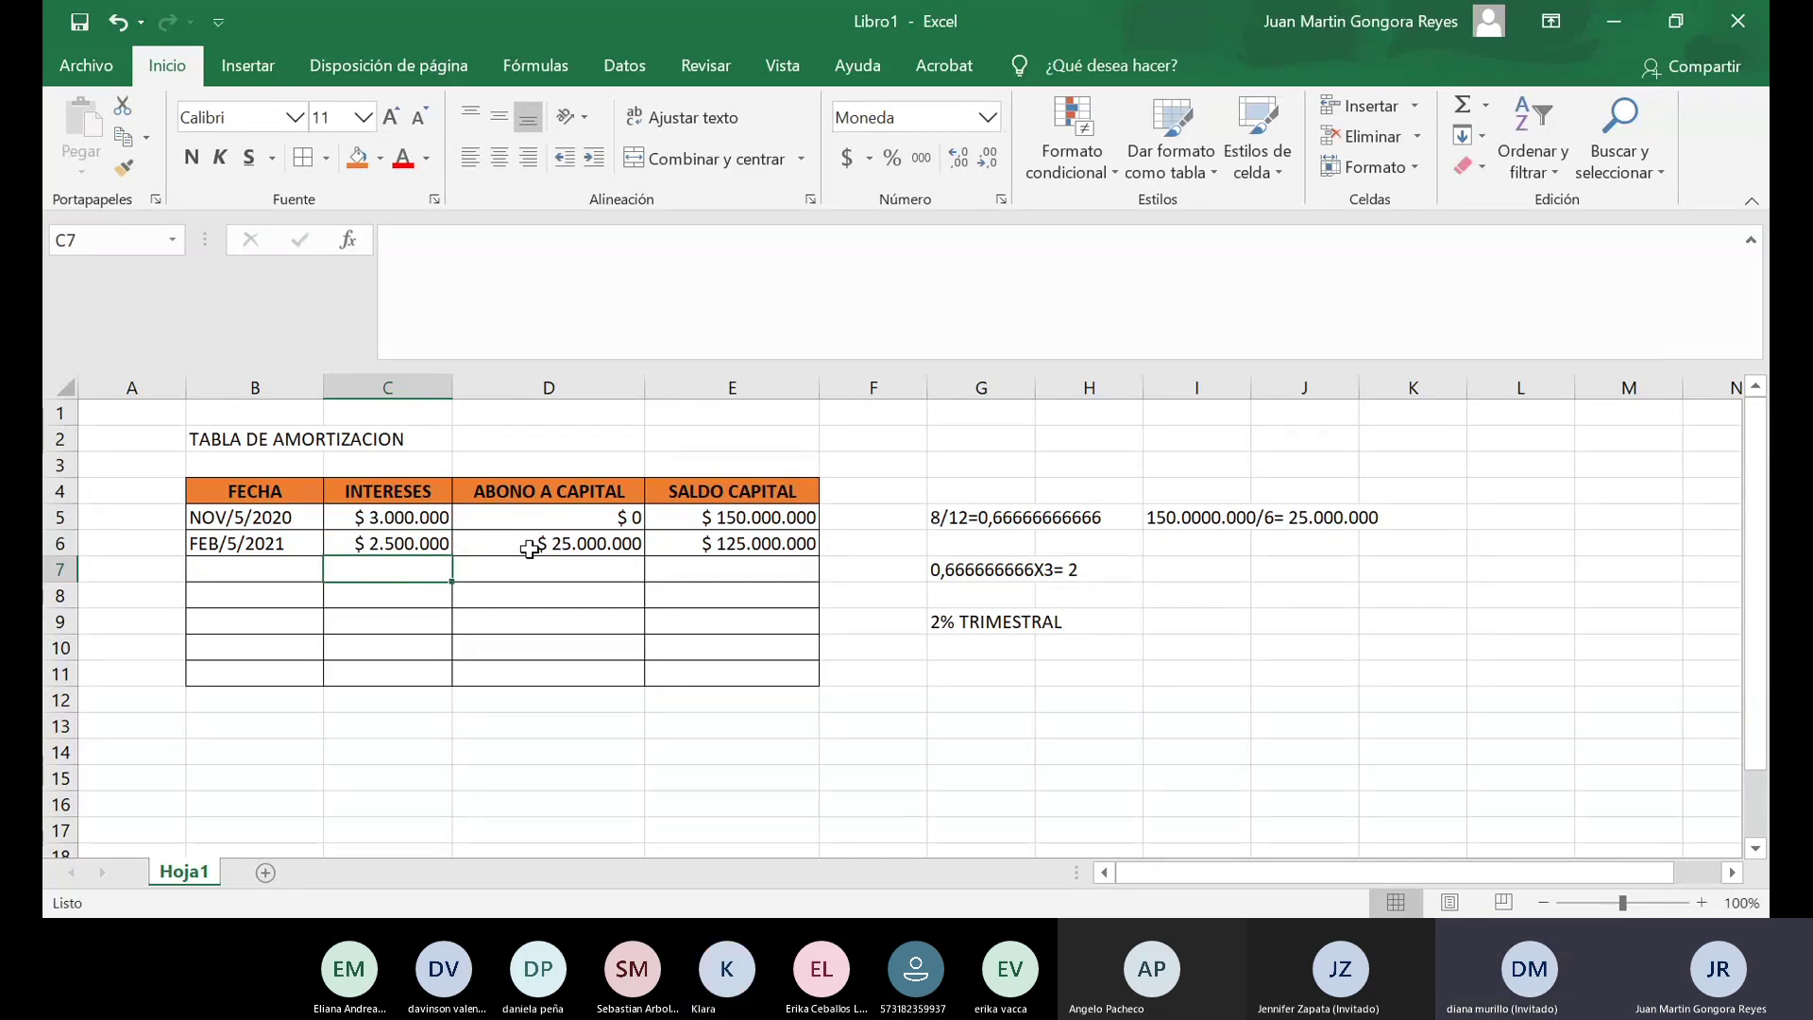
Enter MAY/5/2021 as the FECHA in the row below FEB/5/2021.
{"action": "left_click", "coordinate": [208, 571]}
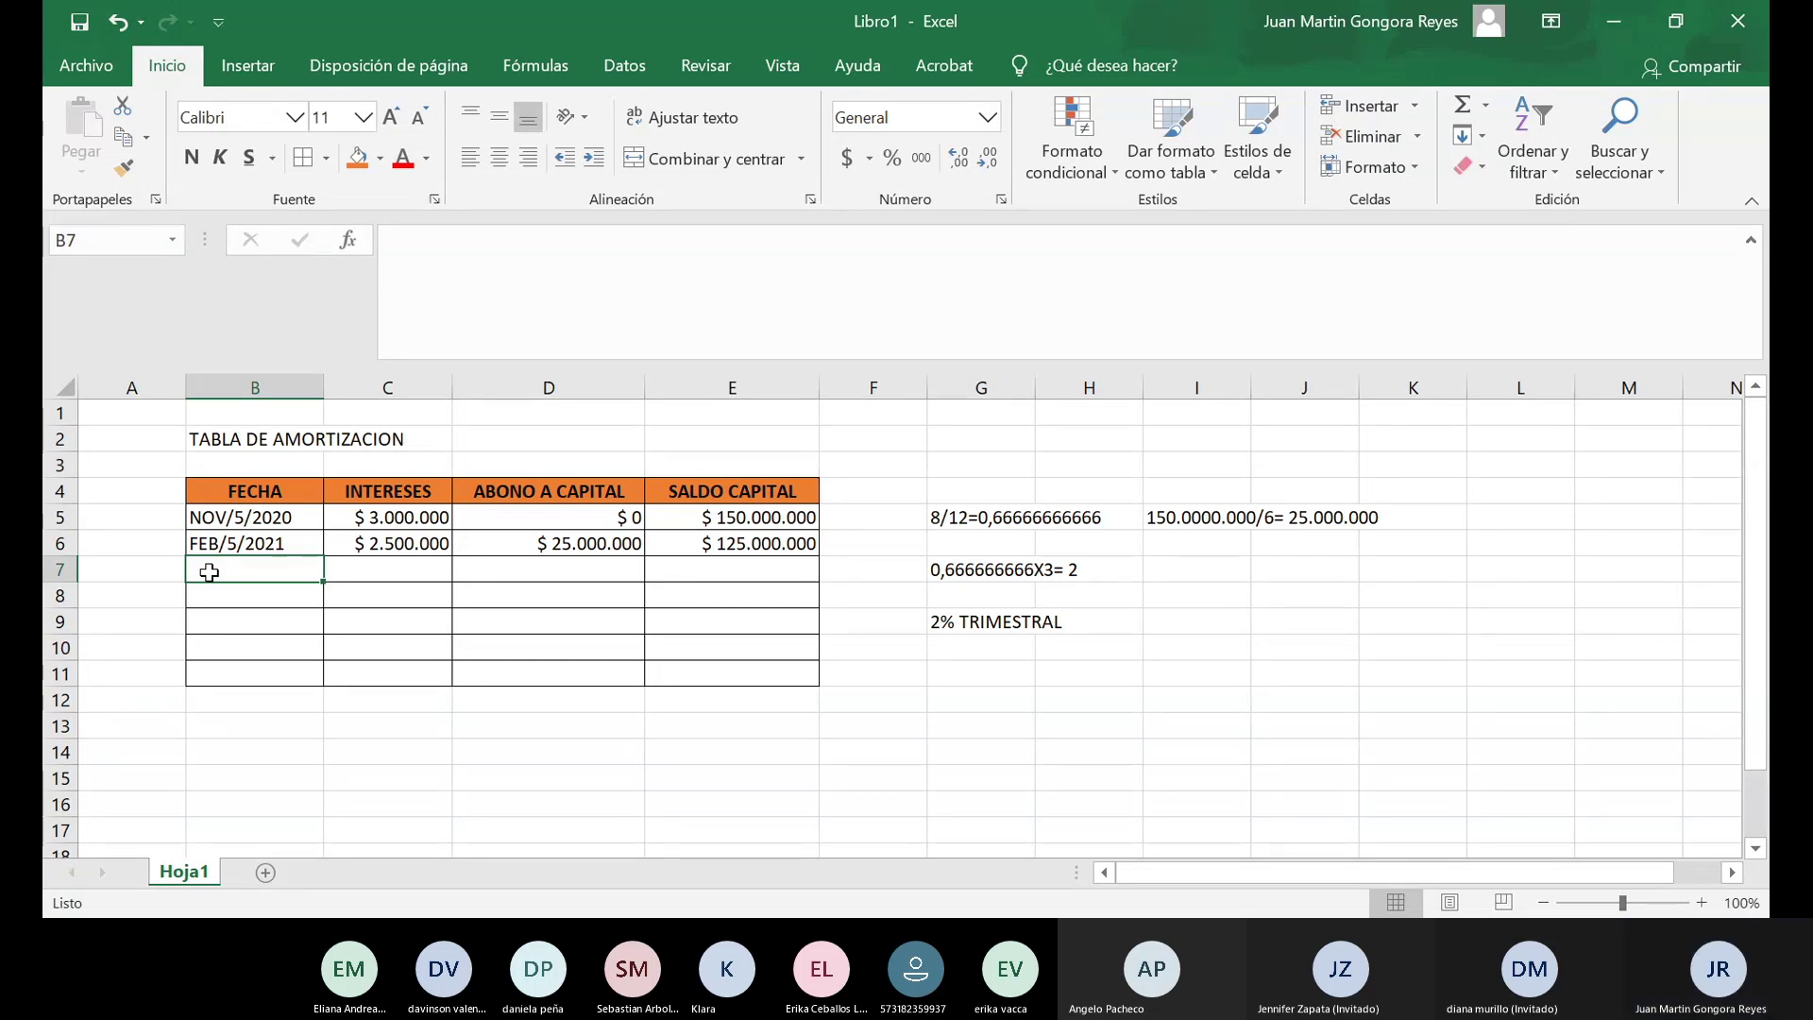
{"action": "type", "text": "MAY"}
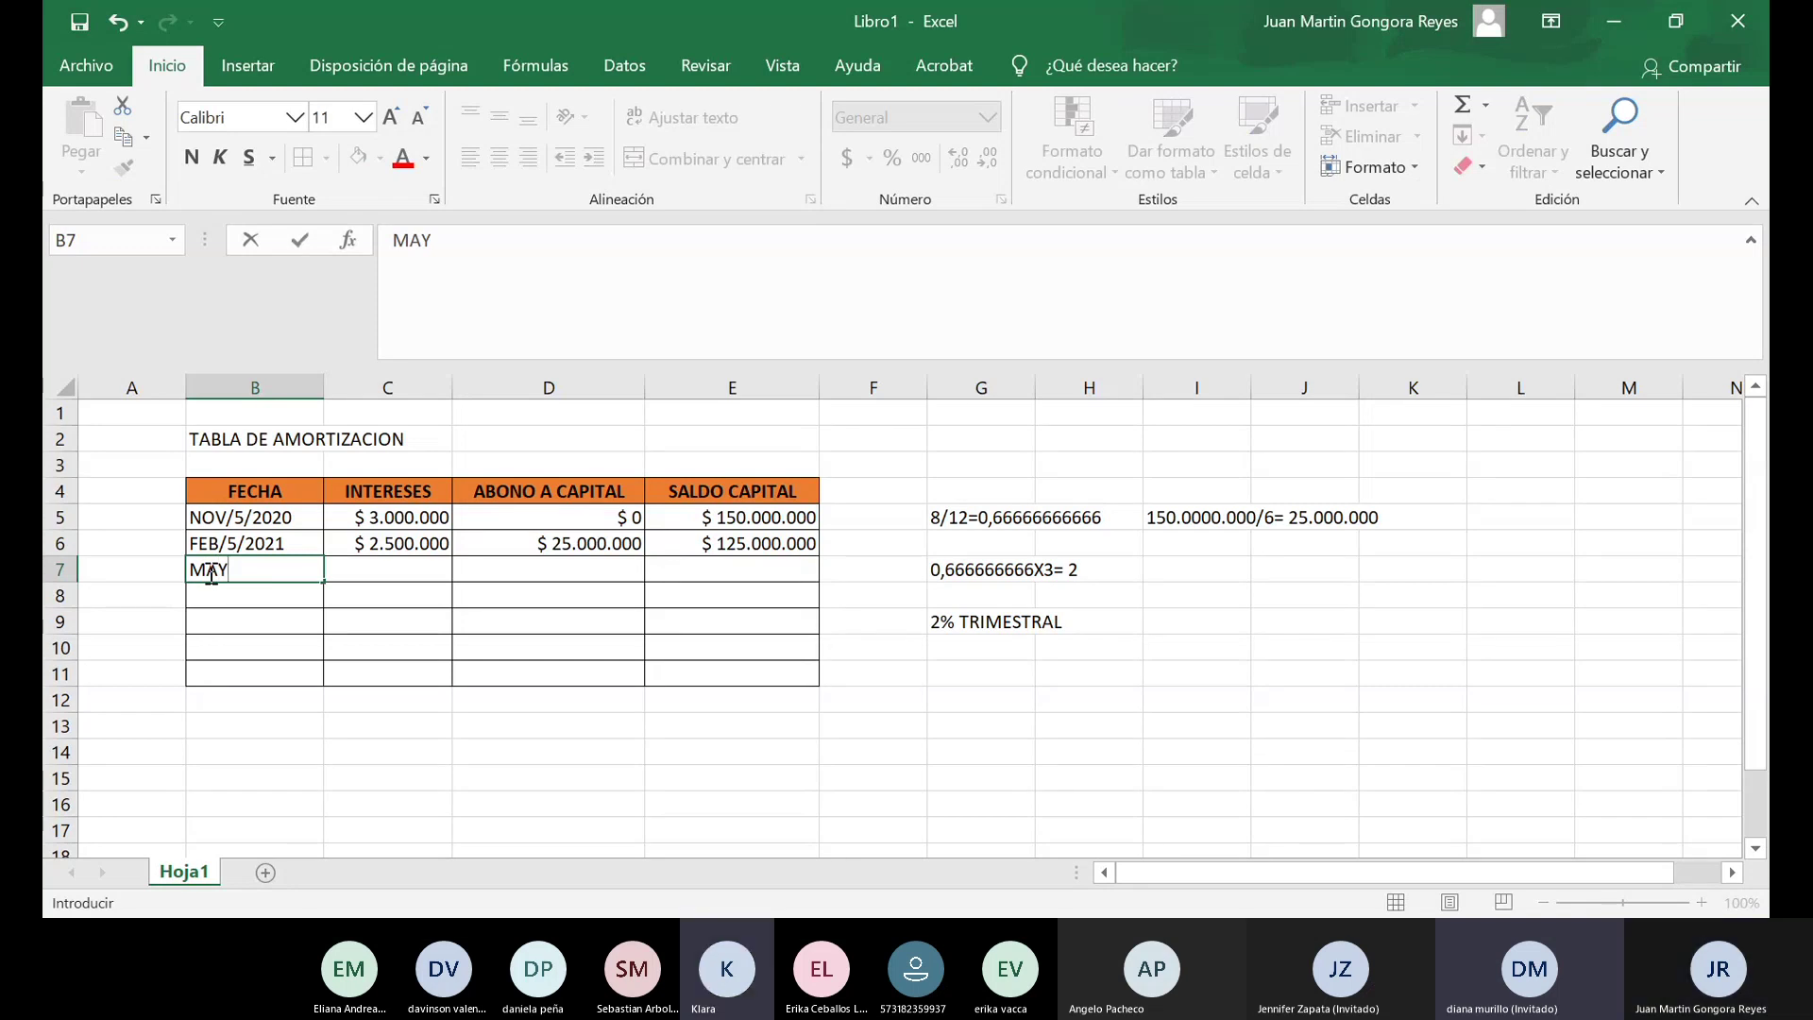
{"action": "type", "text": "/"}
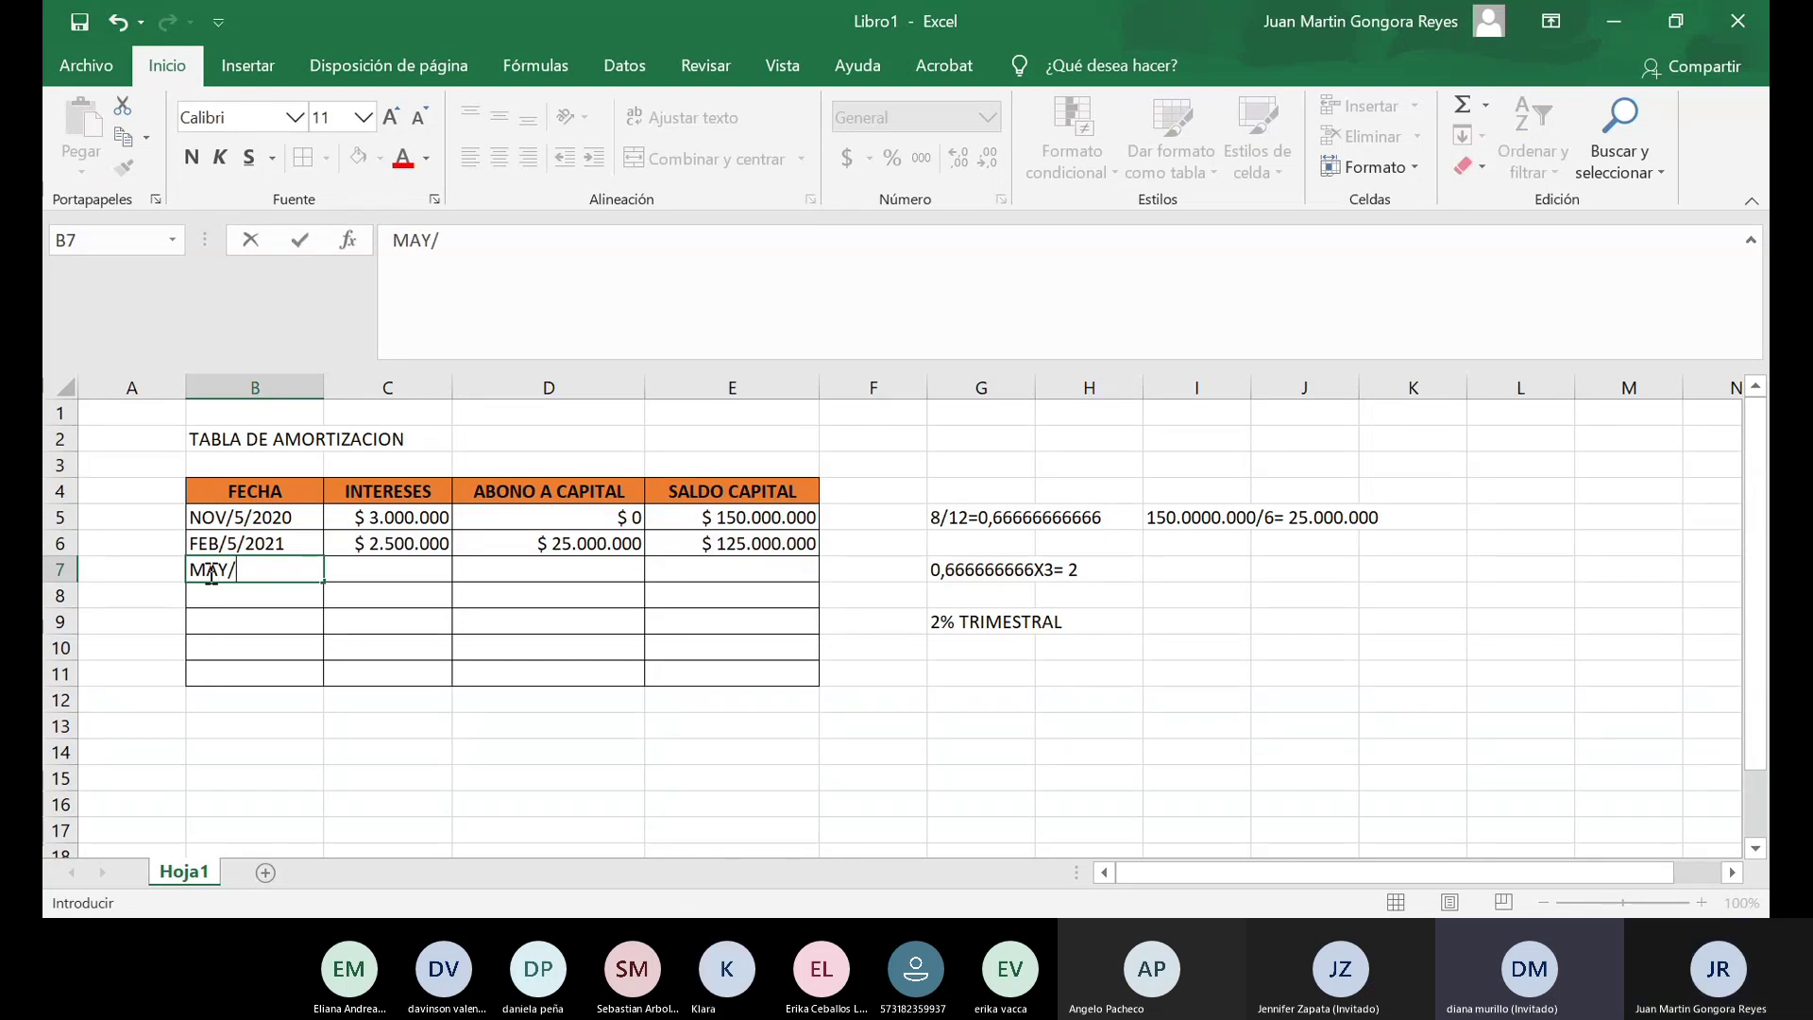
{"action": "type", "text": "5/2021"}
{"action": "key", "text": "Tab"}
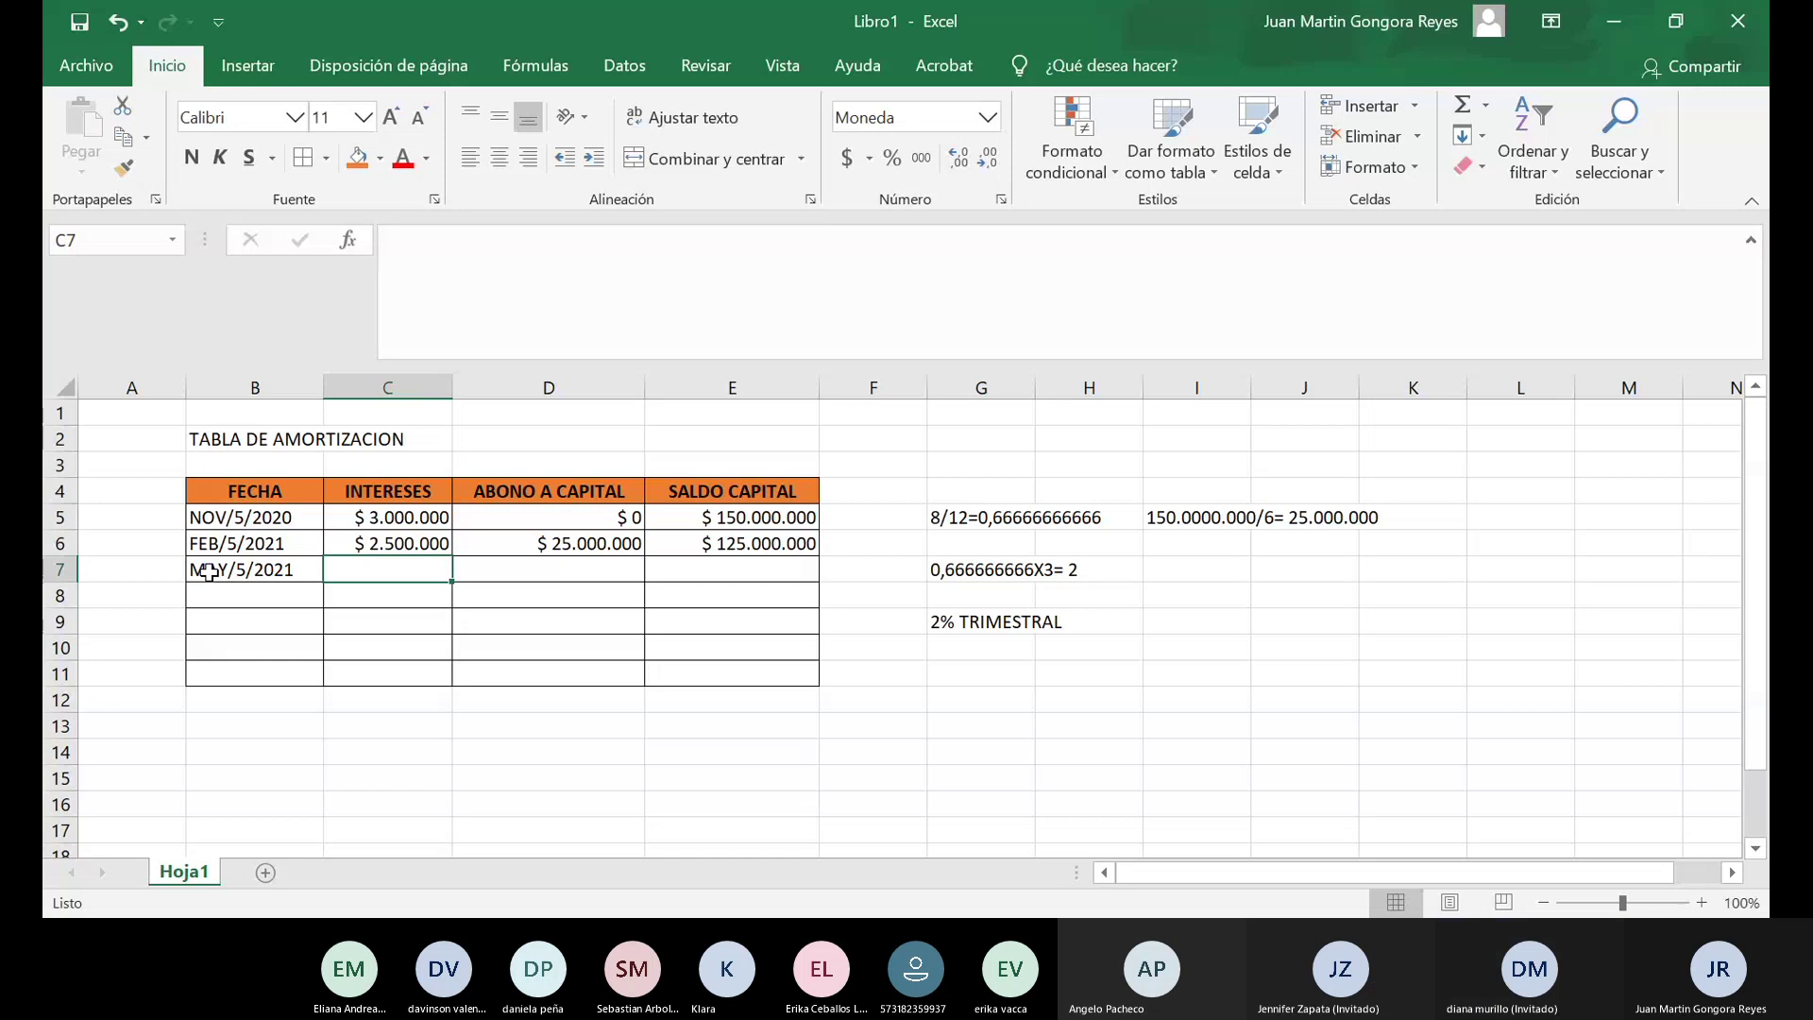
{"action": "key", "text": "Right"}
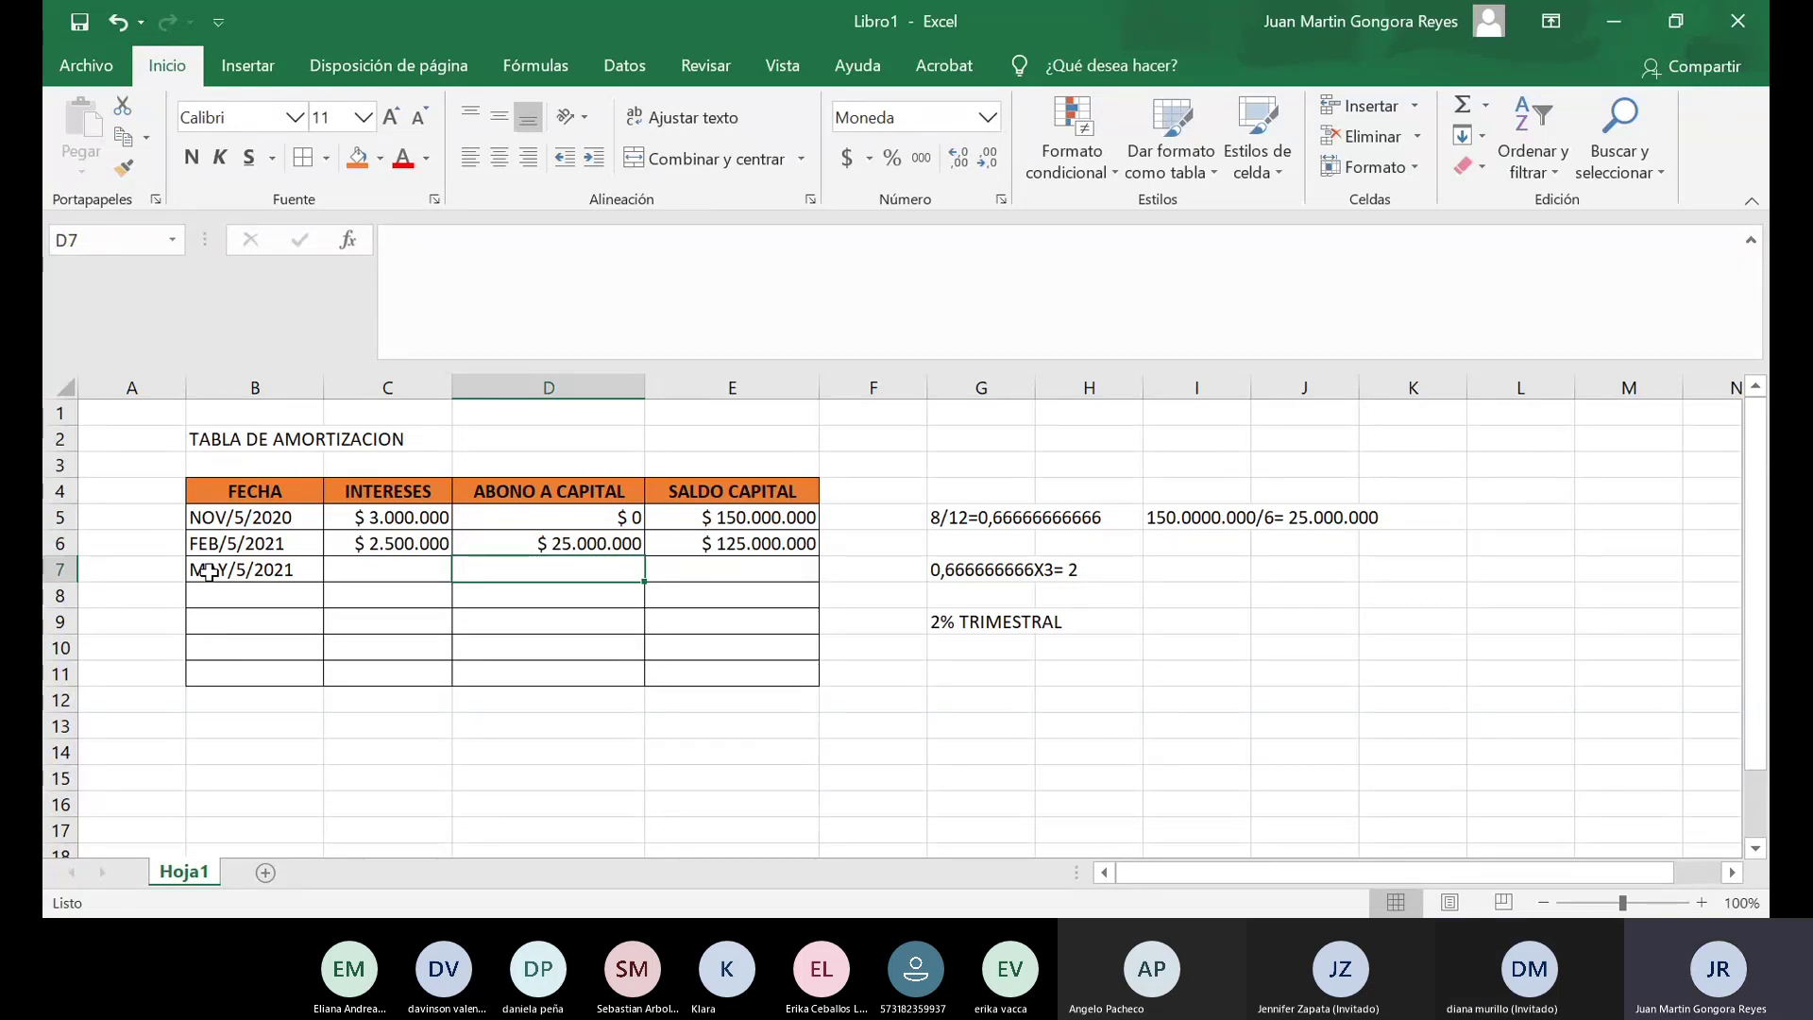
Fill the MAY/5/2021 row with 25000000 under ABONO A CAPITAL and 100000000 under SALDO CAPITAL.
{"action": "type", "text": "25"}
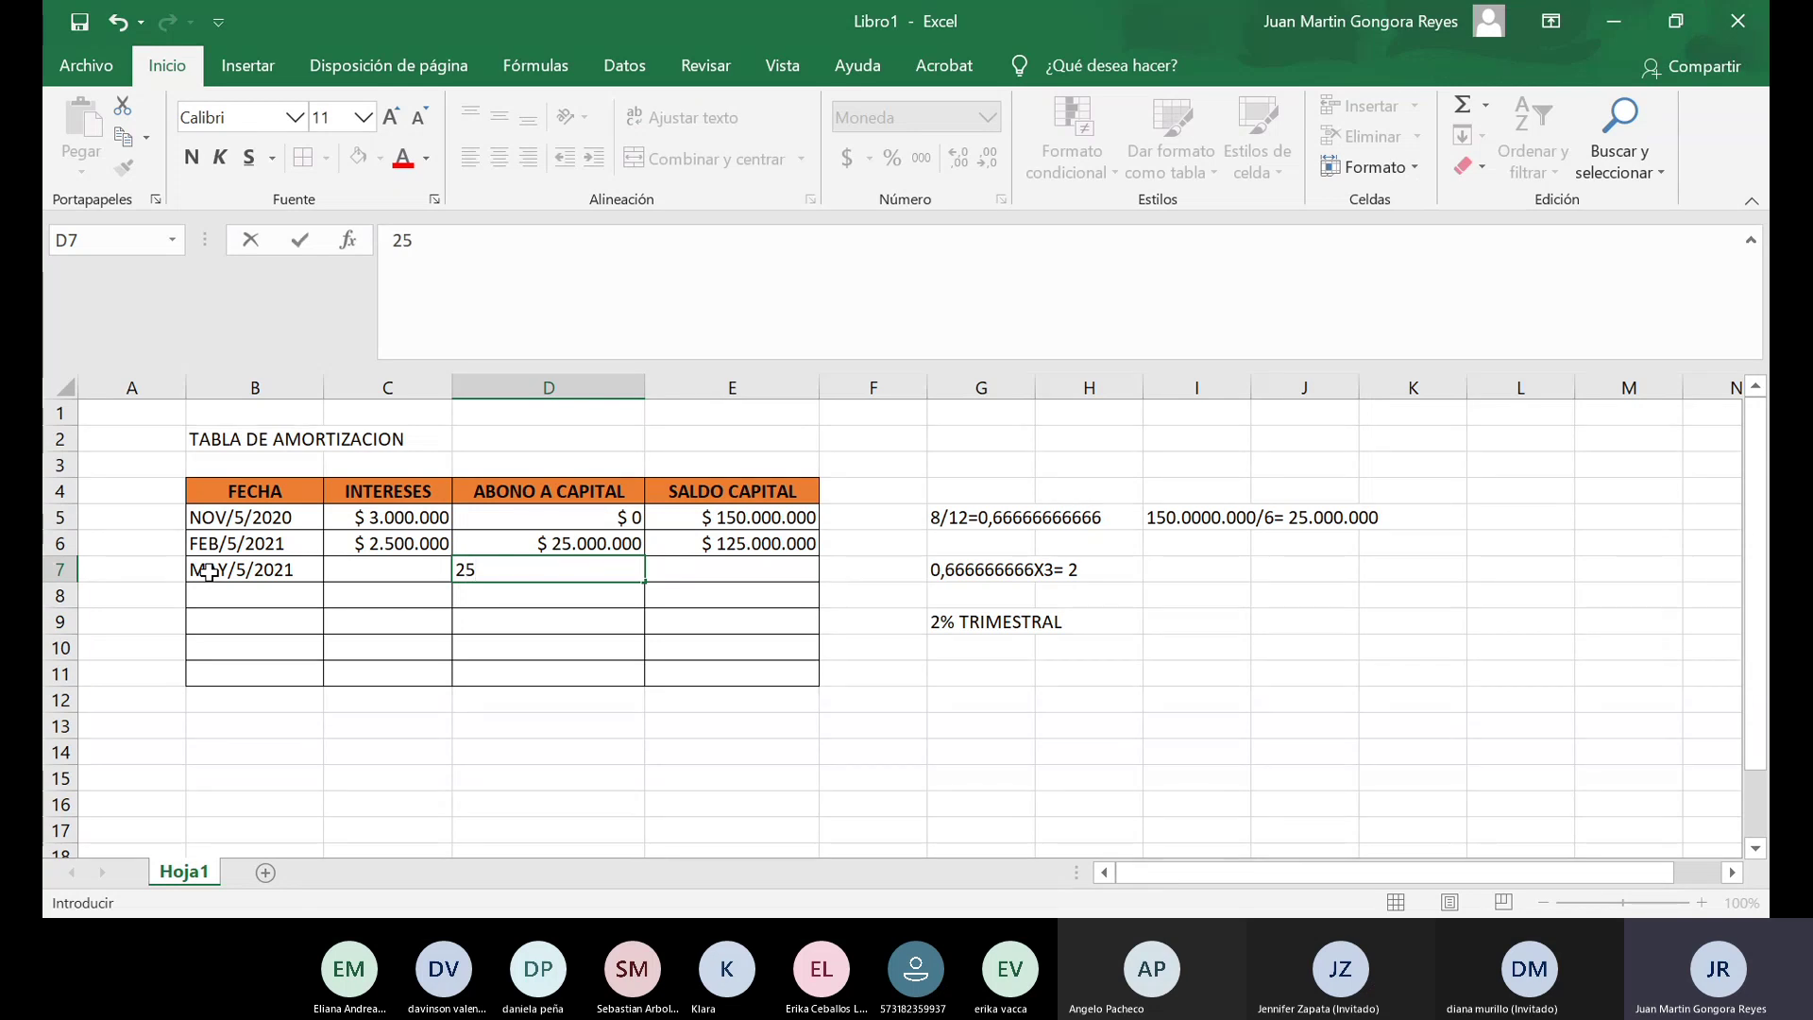
{"action": "type", "text": "000000"}
{"action": "key", "text": "ctrl+Return"}
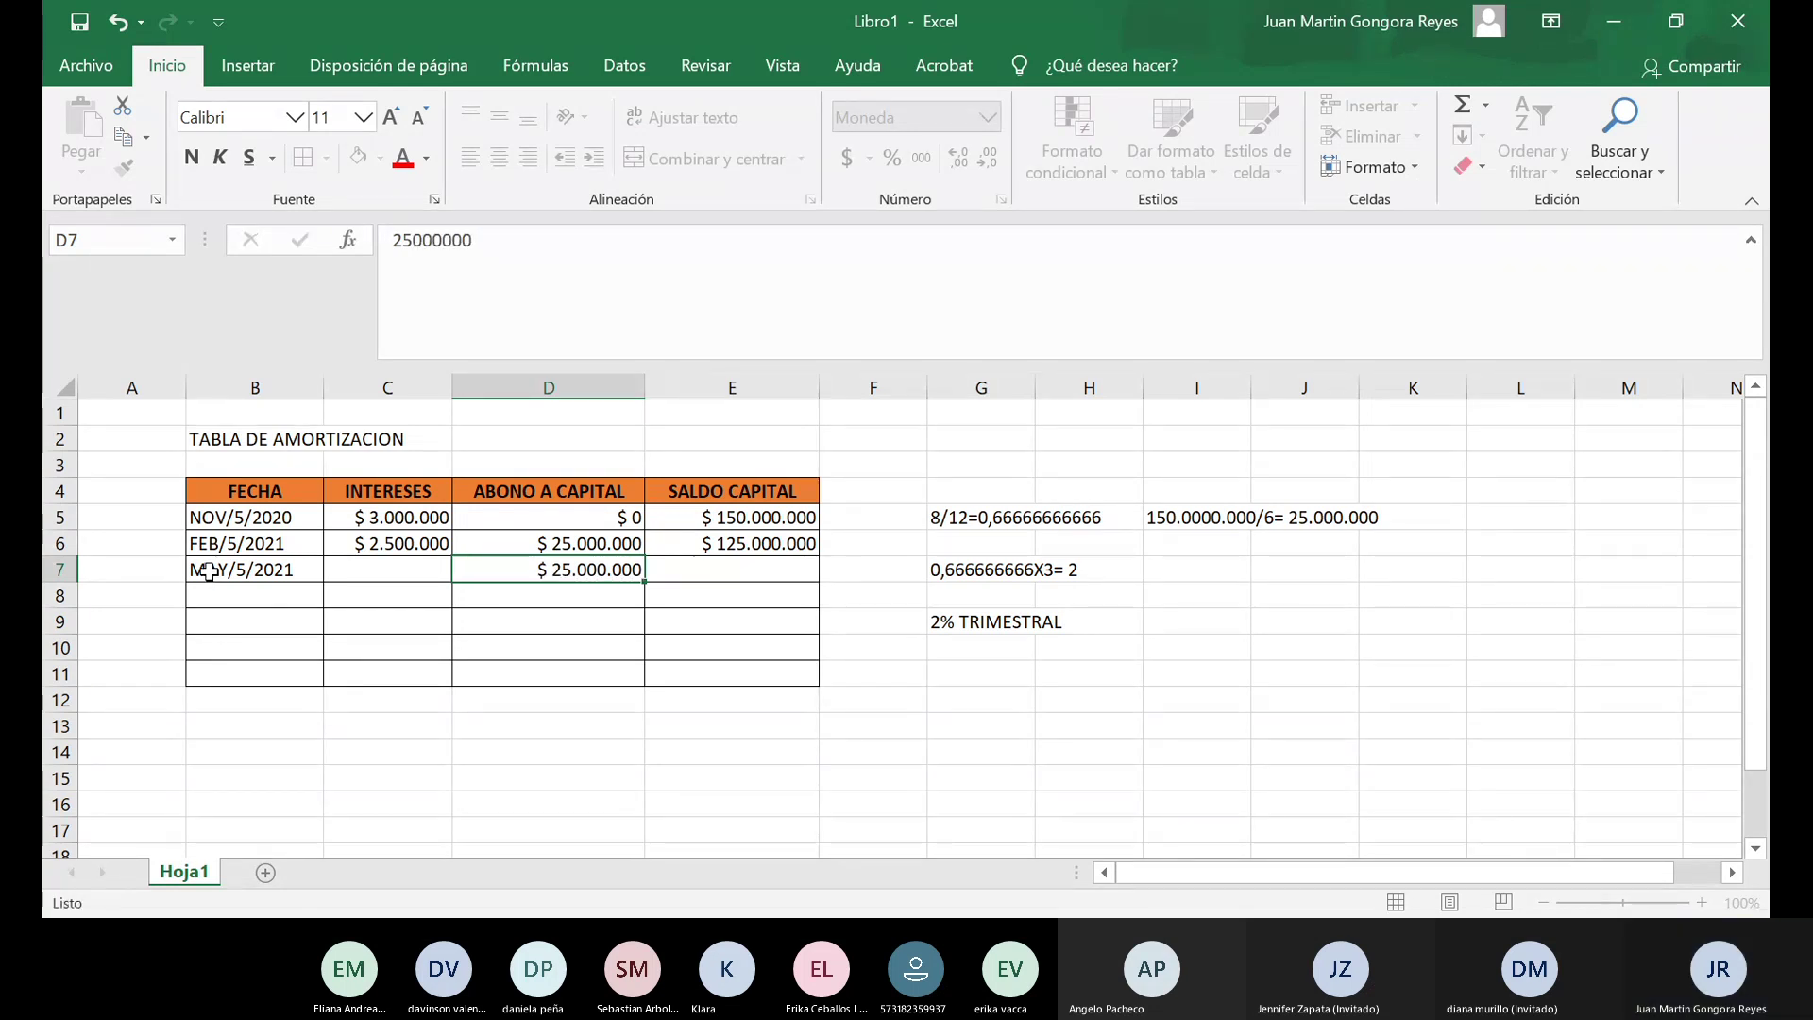
{"action": "key", "text": "Right"}
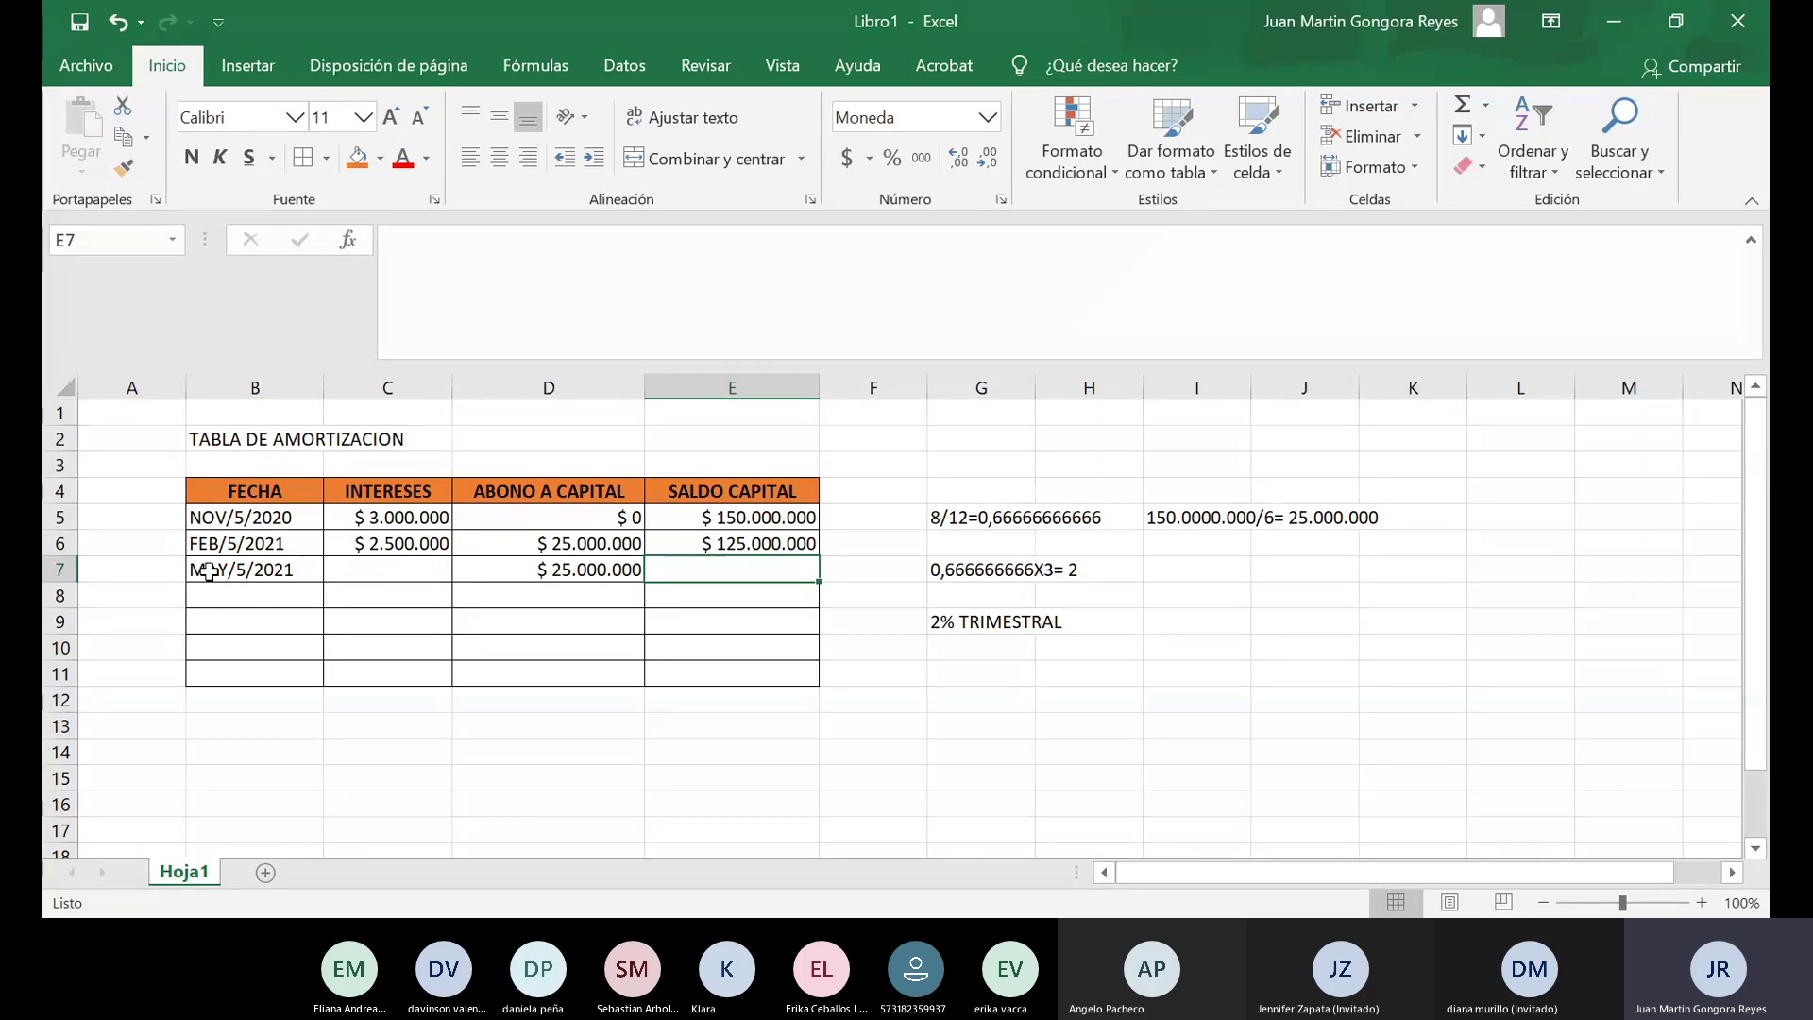
{"action": "type", "text": "100"}
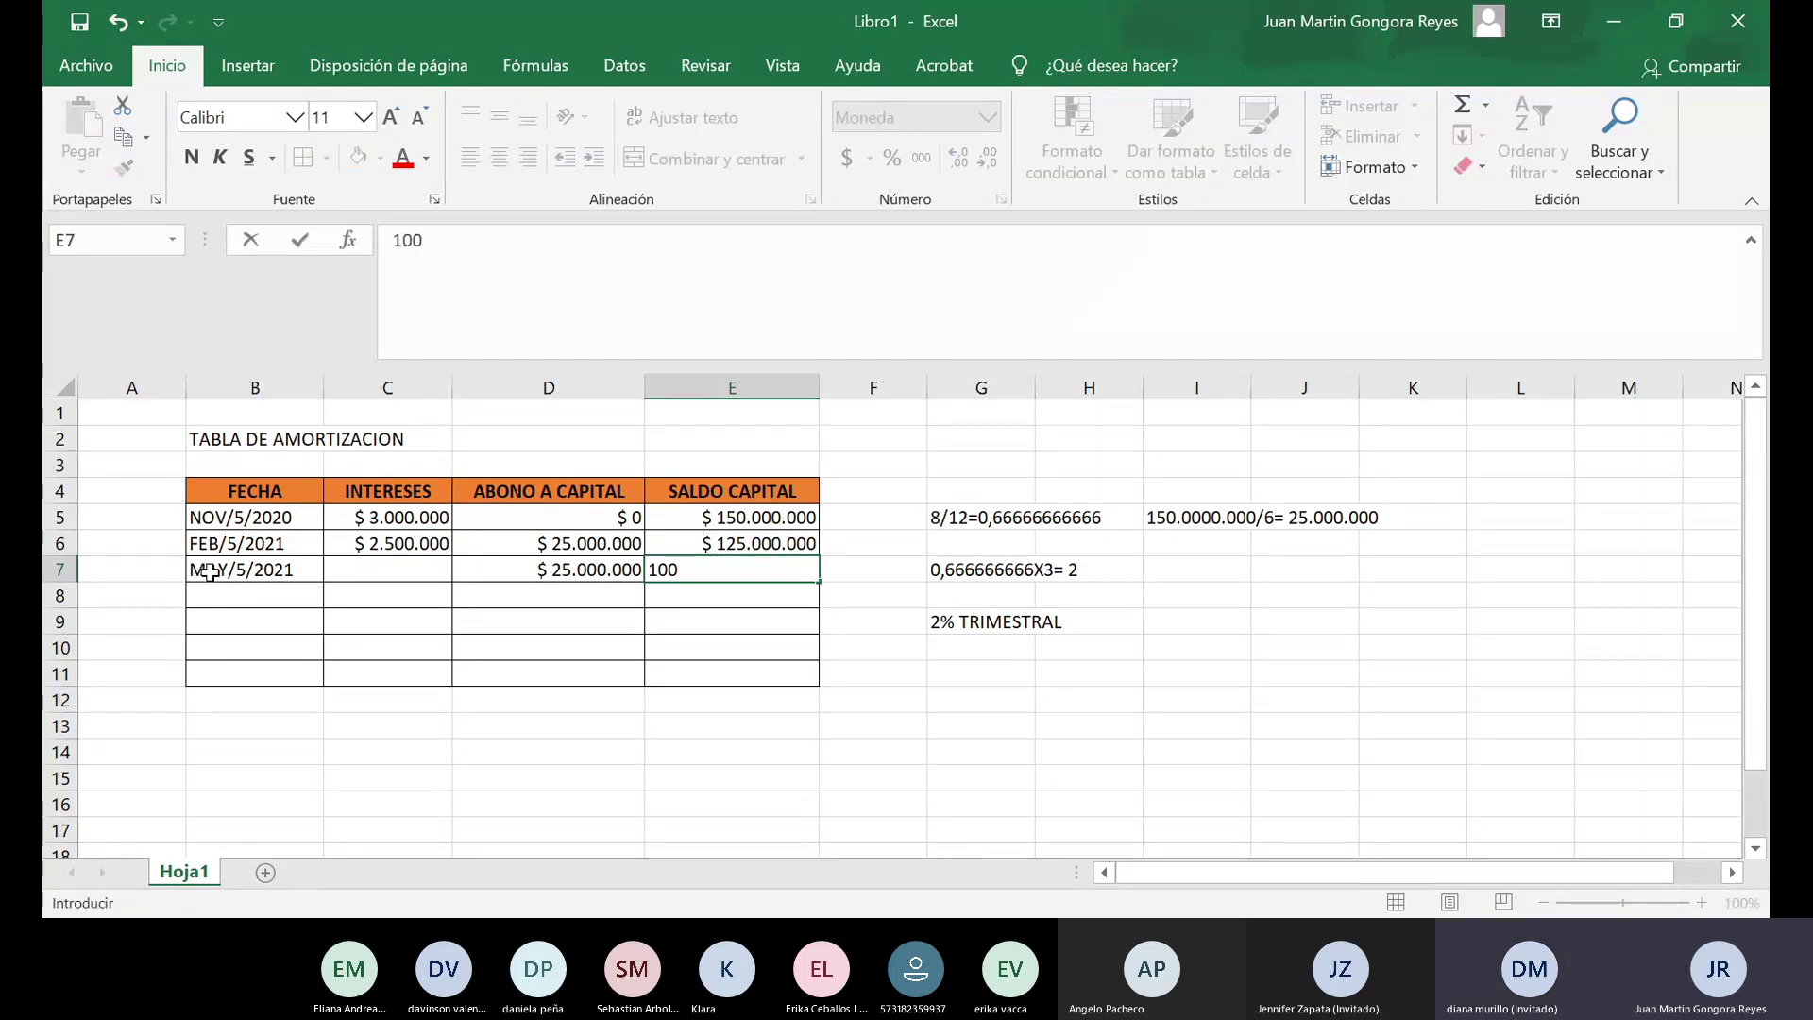
{"action": "type", "text": ".000.00000"}
{"action": "key", "text": "Return"}
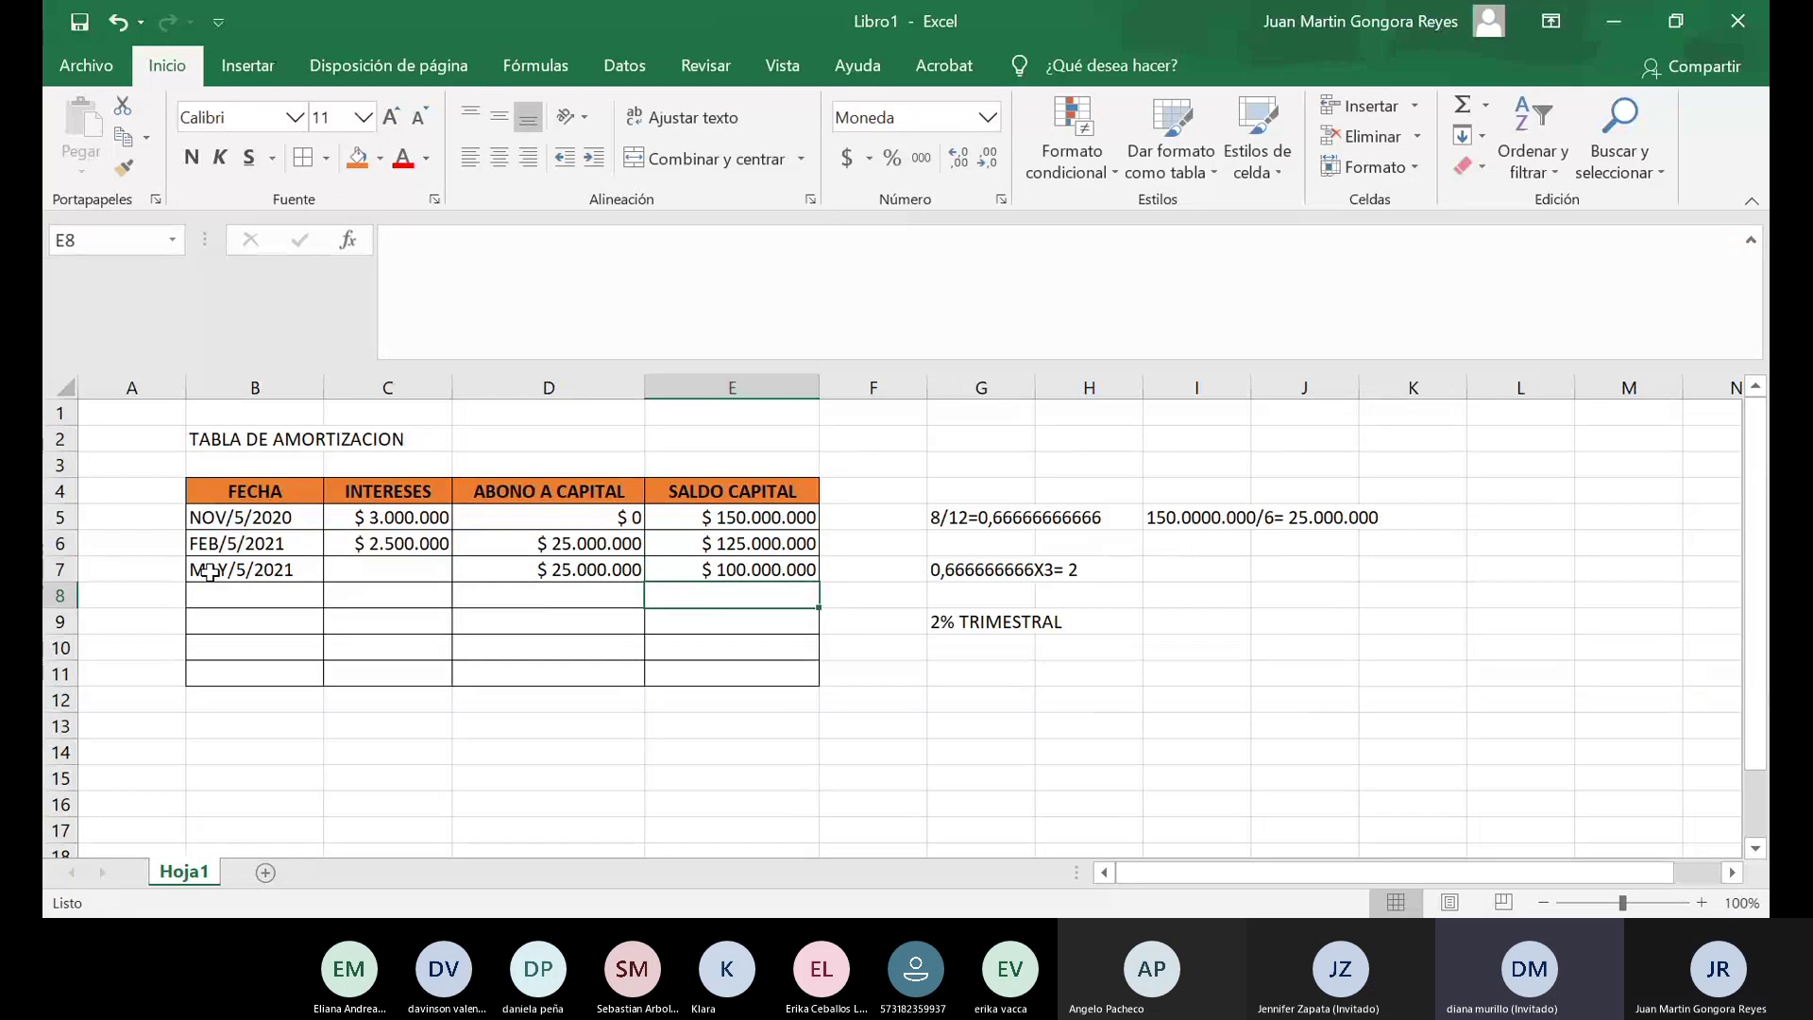
Enter 2000000 under INTERESES in the MAY/5/2021 row.
{"action": "key", "text": "Up"}
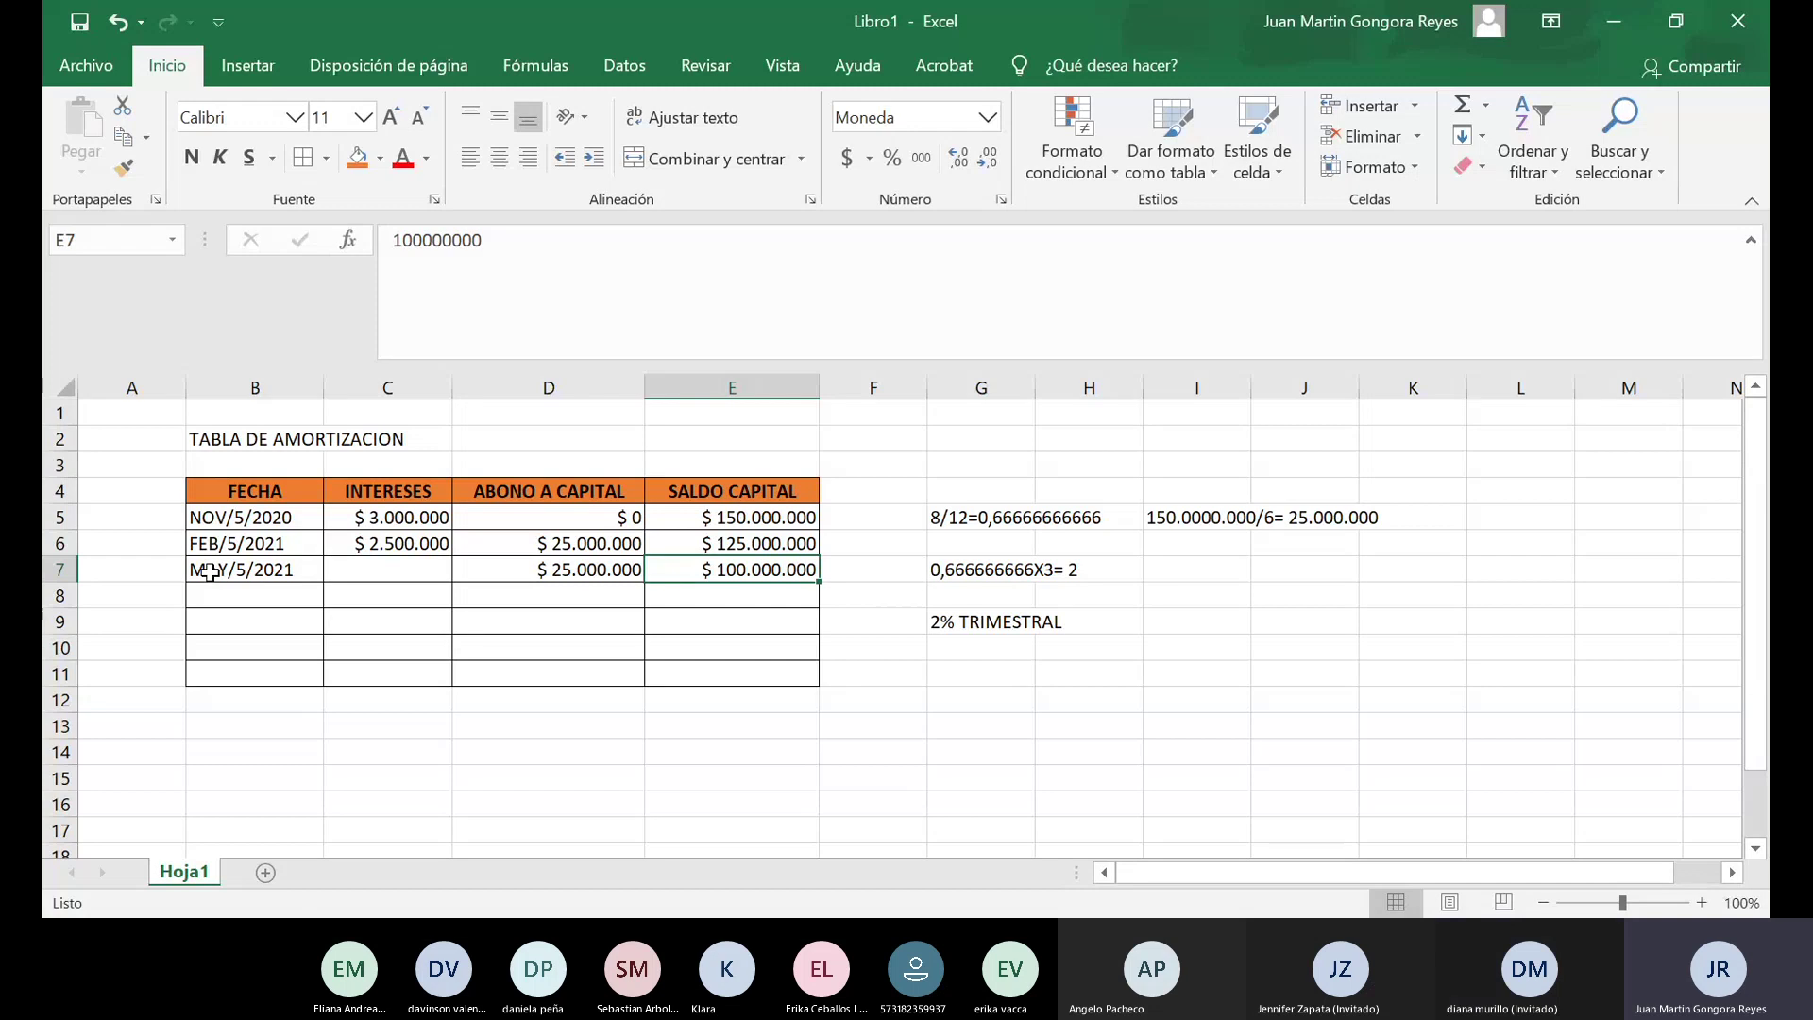
{"action": "key", "text": "Left"}
{"action": "key", "text": "Left"}
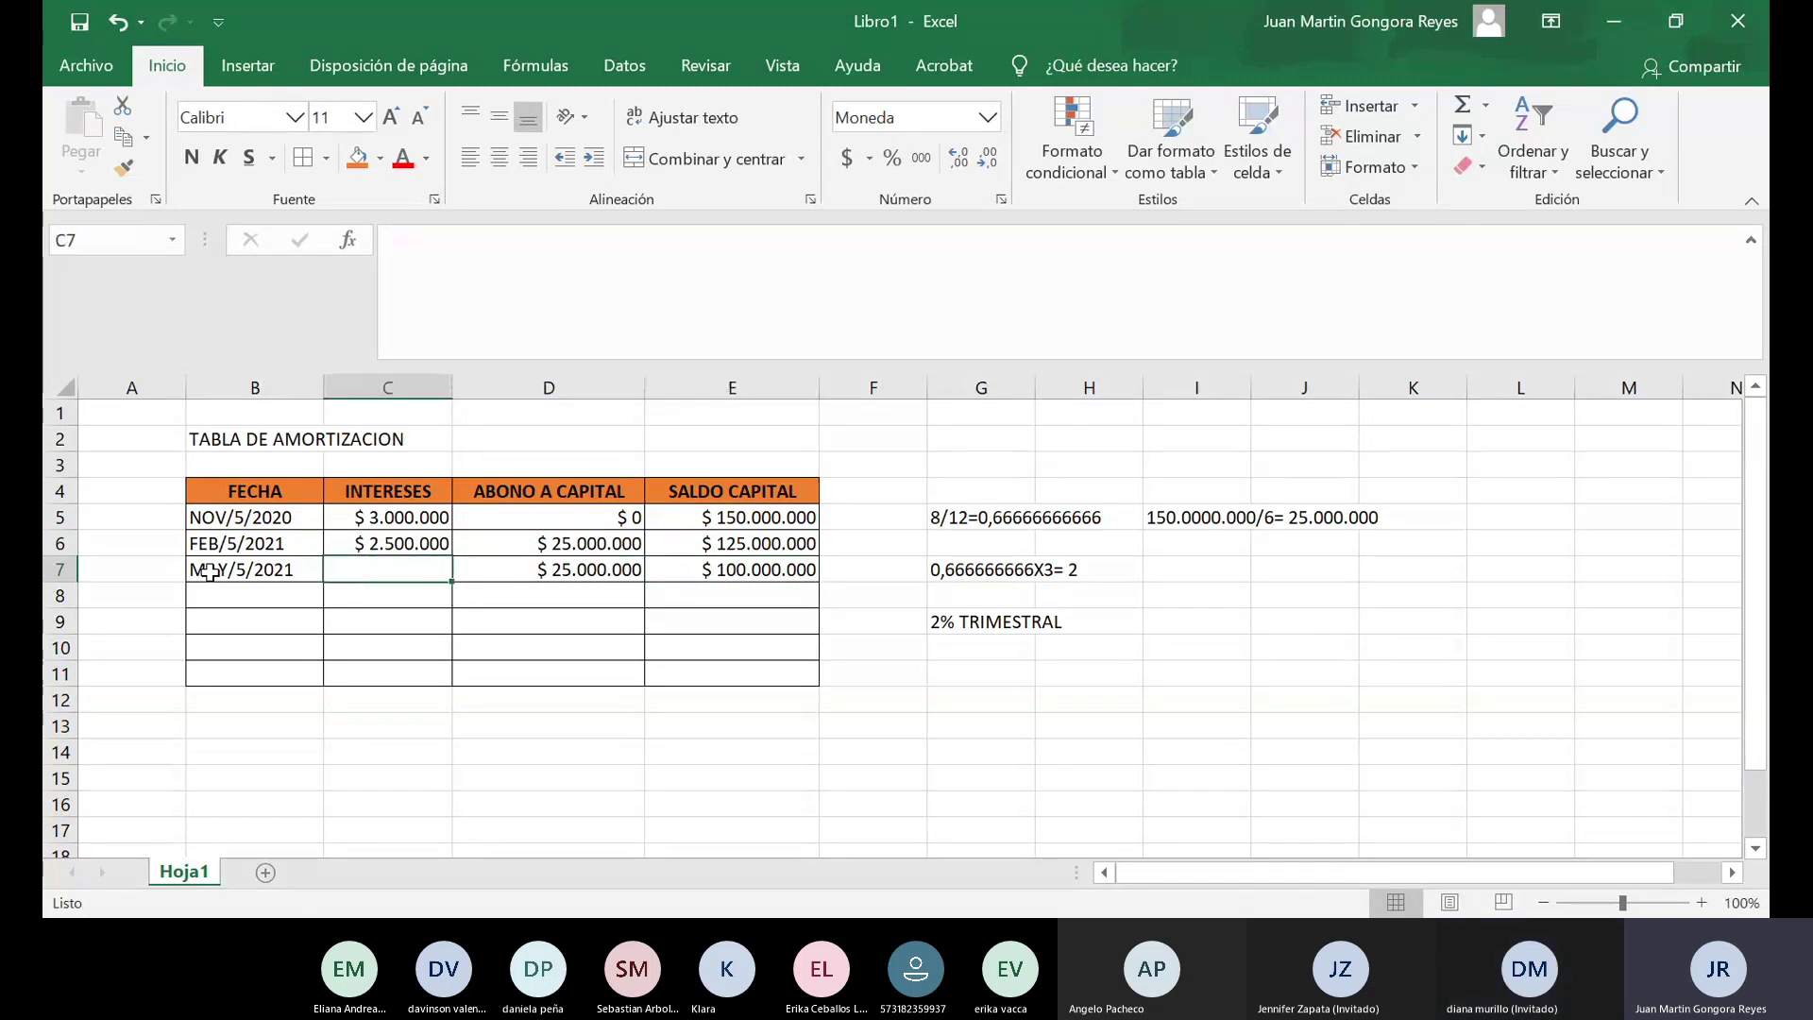
{"action": "type", "text": "2.00"}
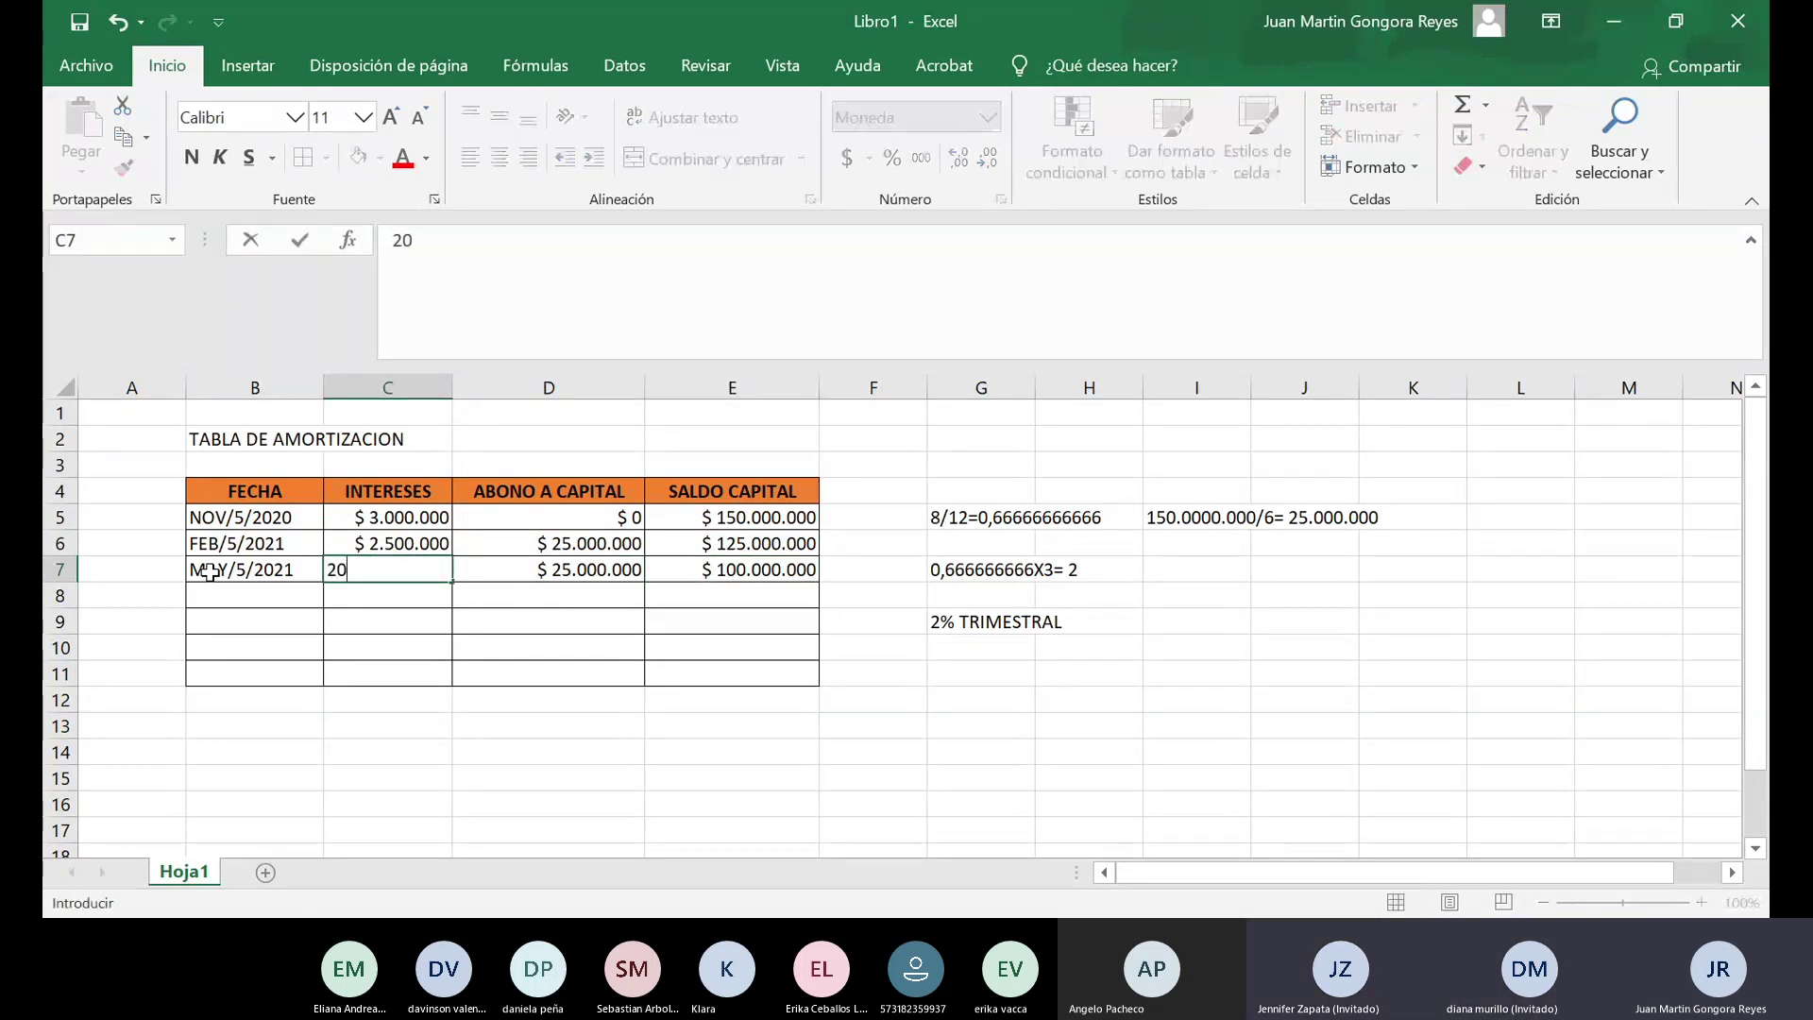
{"action": "type", "text": "0.000"}
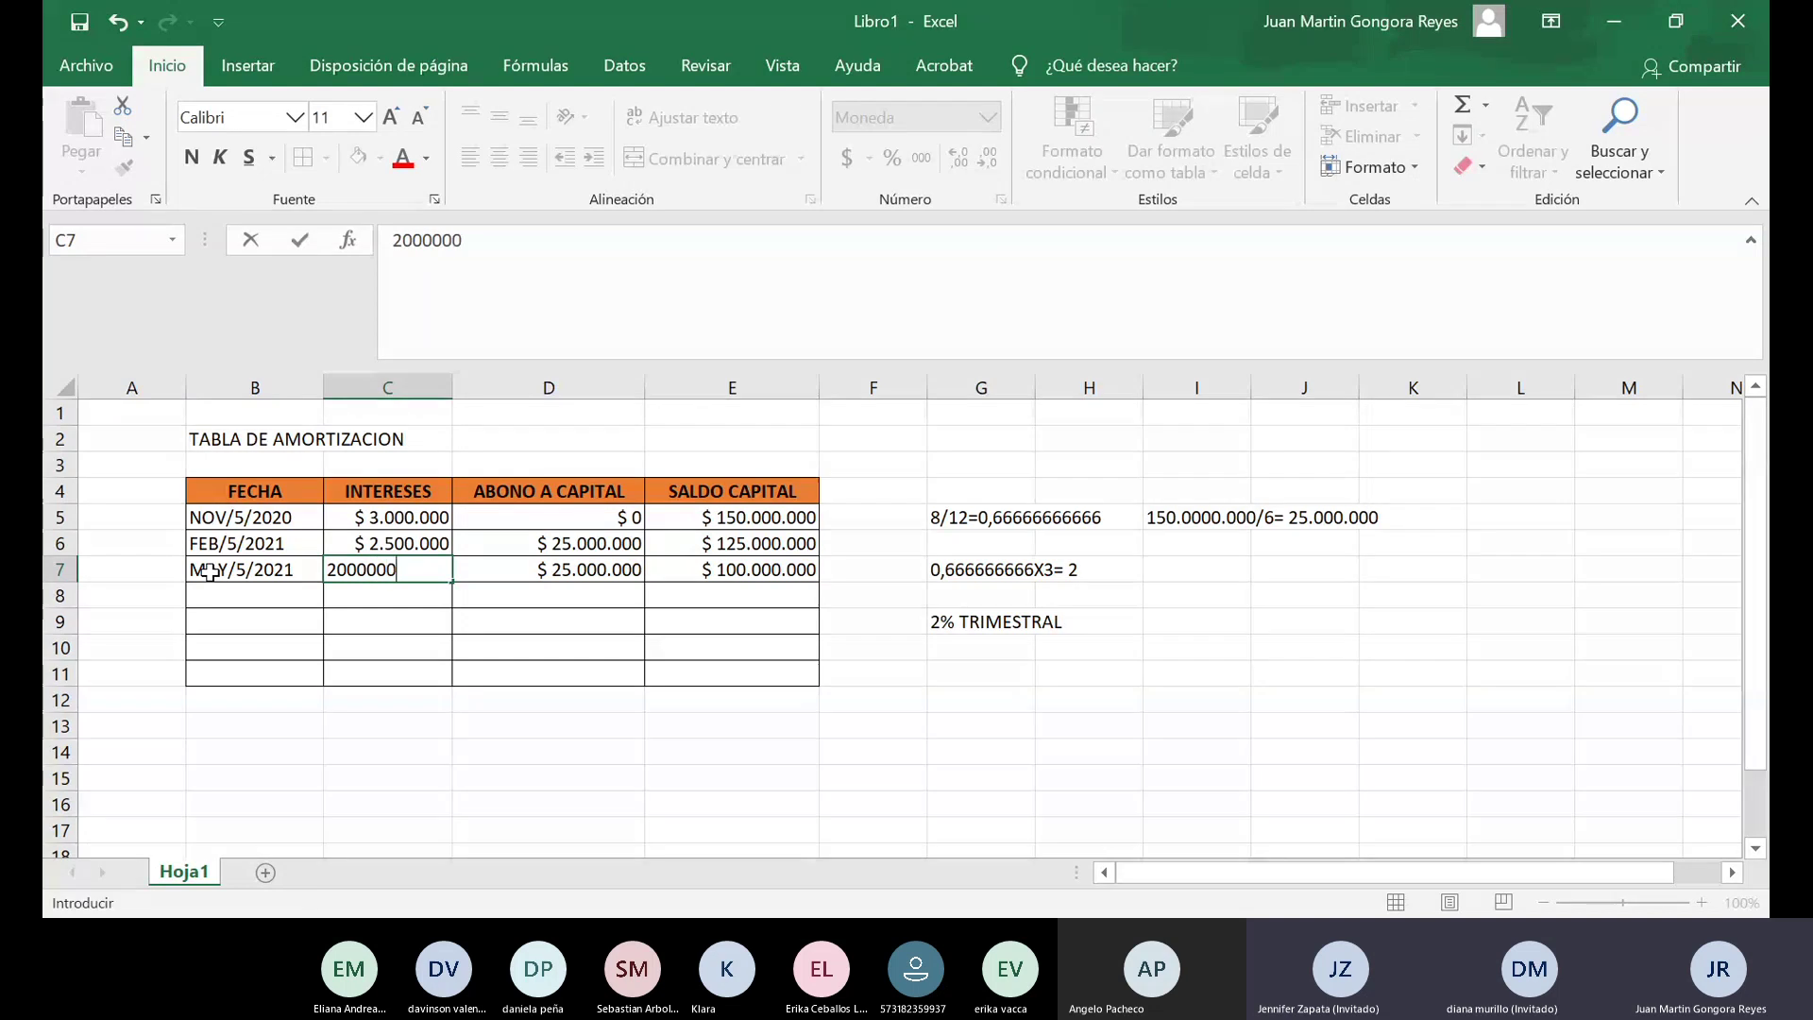
{"action": "key", "text": "Return"}
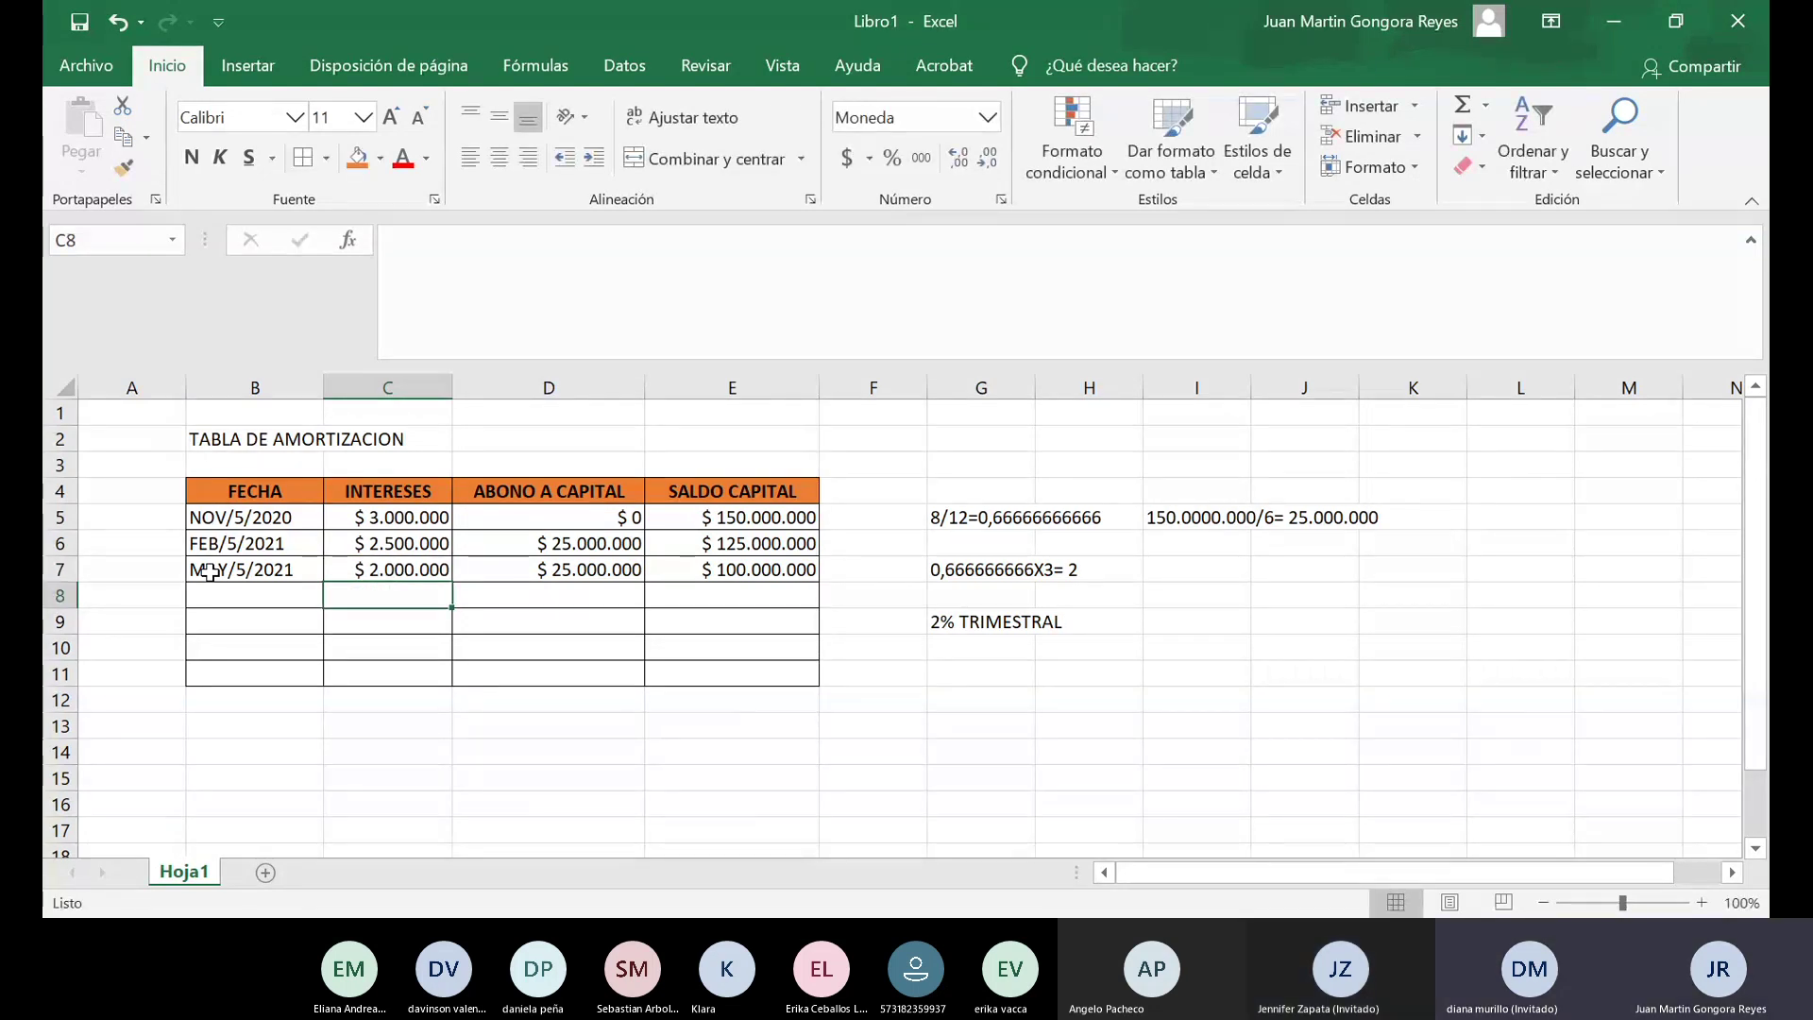
Enter AGO/5/2021 as the FECHA in the row below MAY/5/2021.
{"action": "key", "text": "Left"}
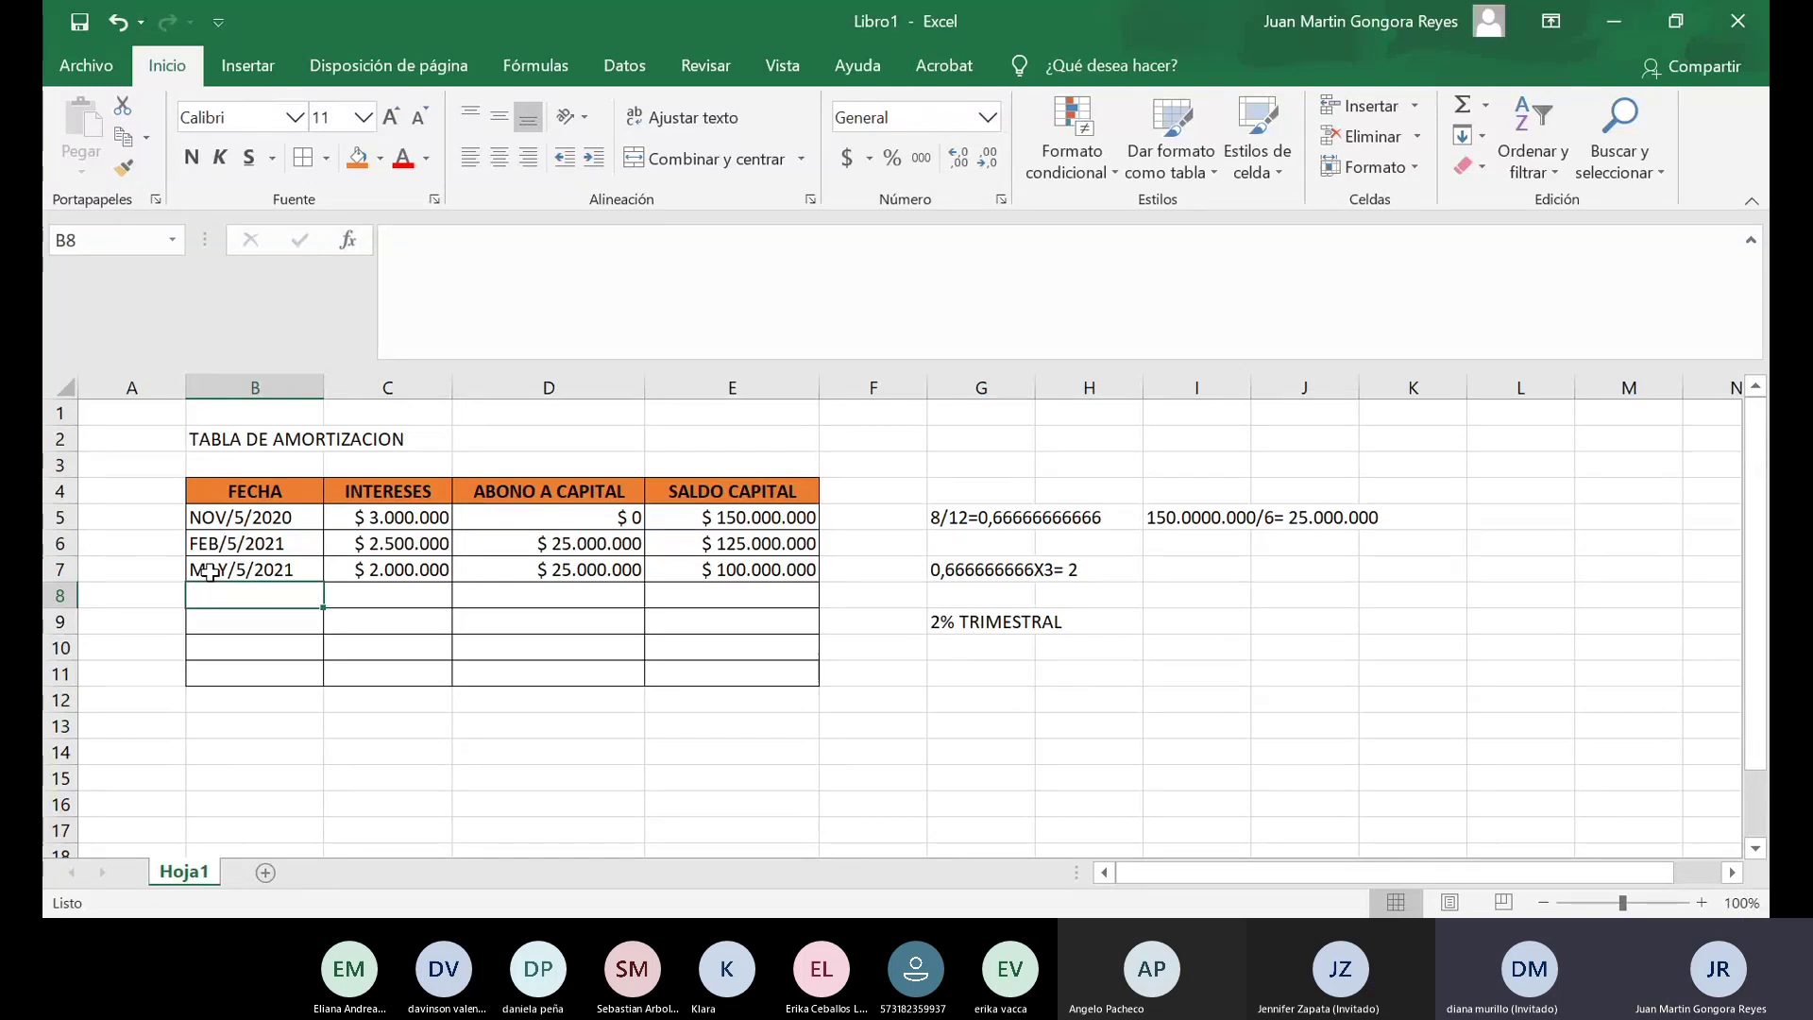
{"action": "type", "text": "AGO"}
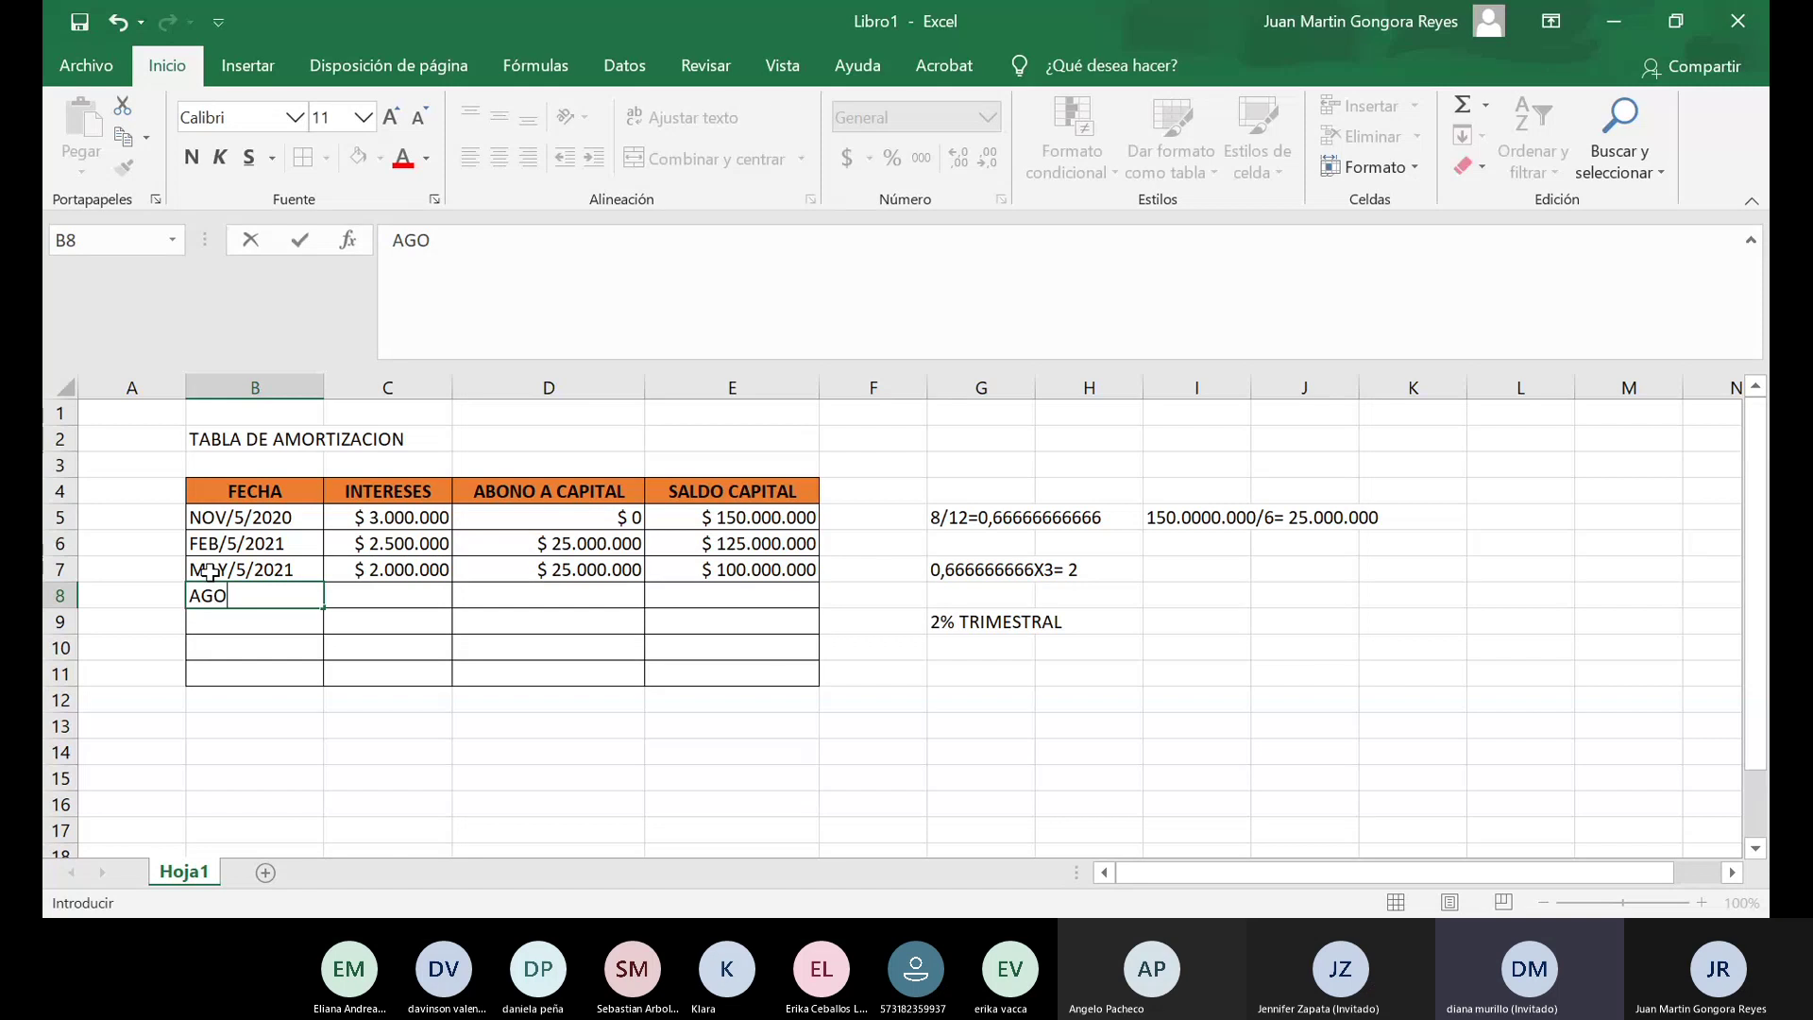
{"action": "type", "text": "/5"}
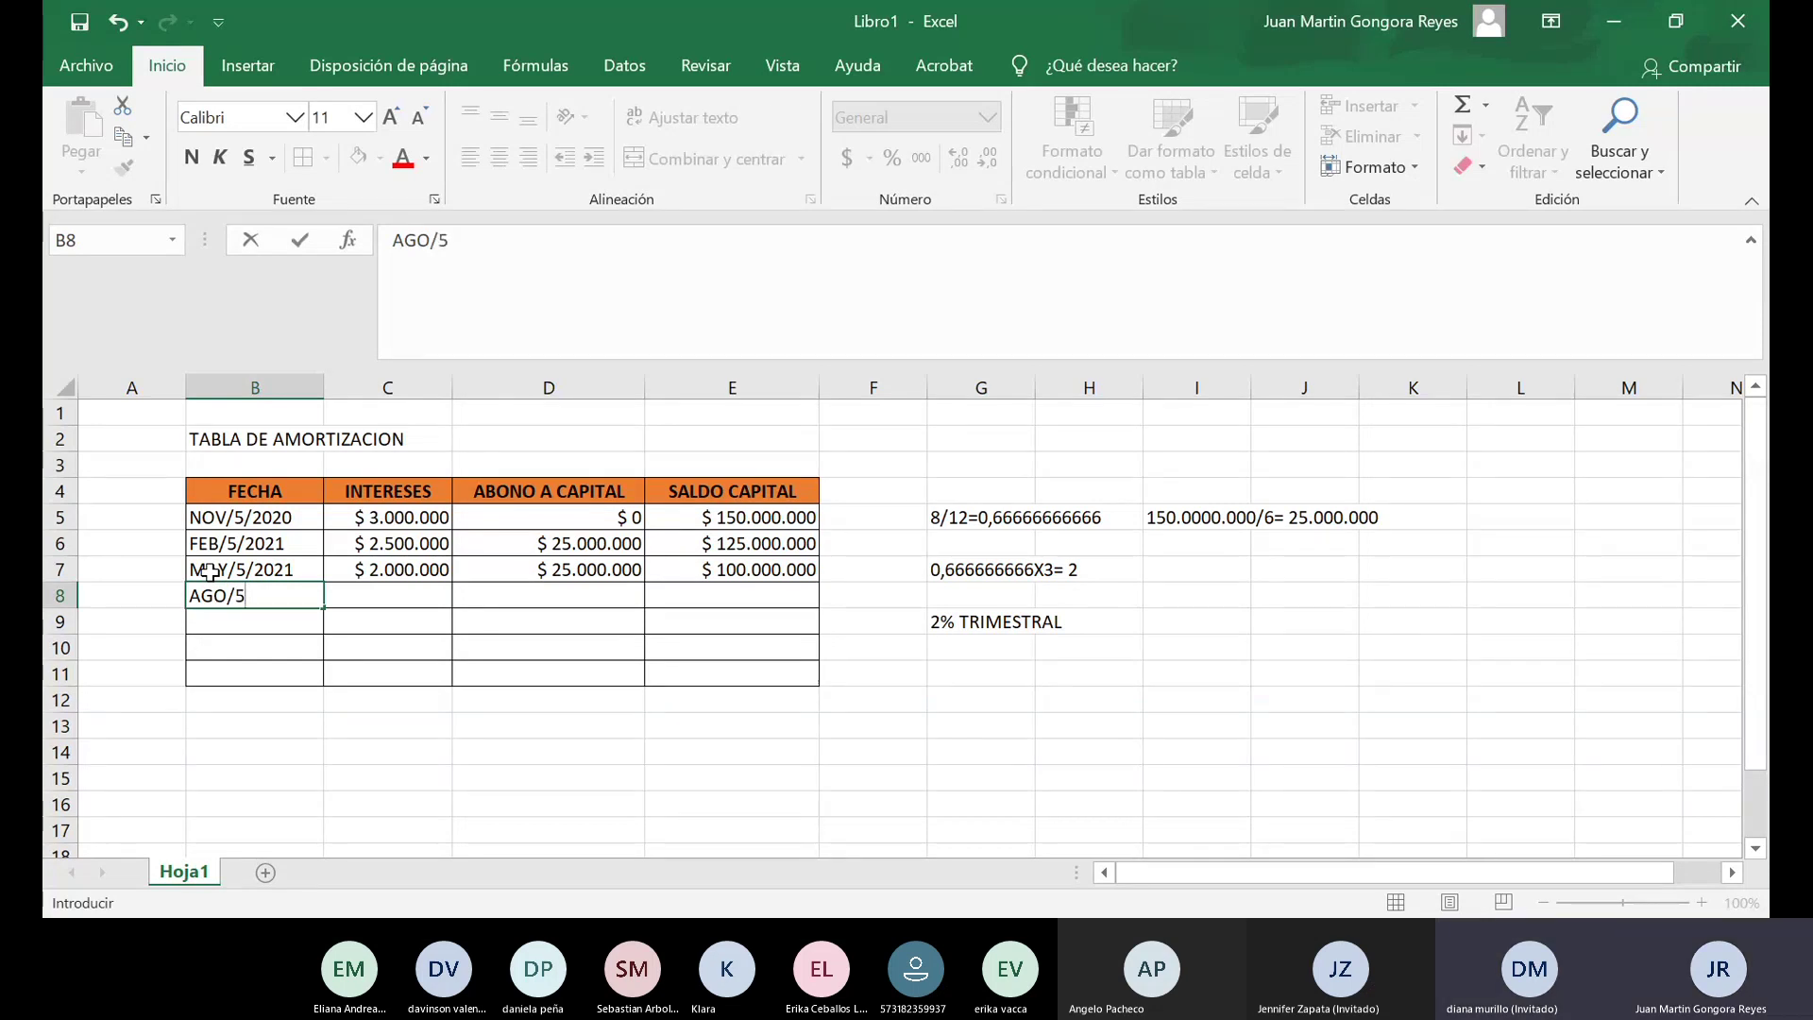
{"action": "type", "text": "/2021"}
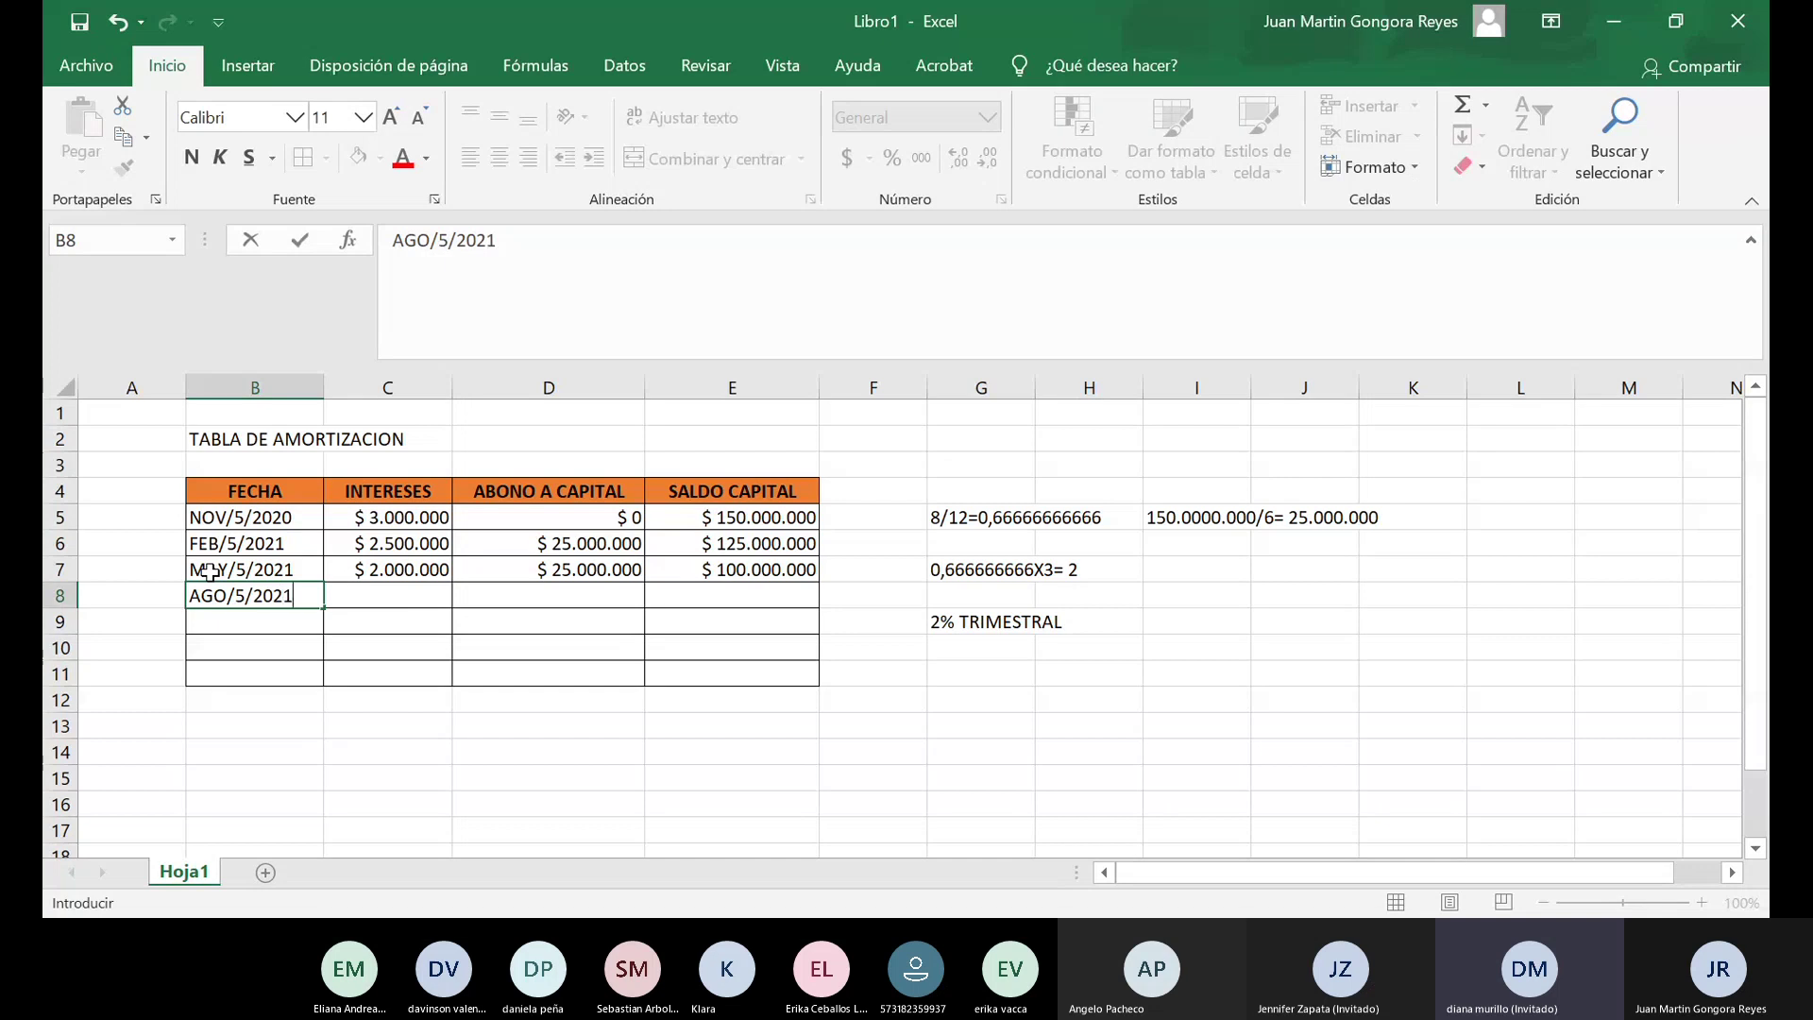
{"action": "key", "text": "Tab"}
Fill the AGO/5/2021 row with 25000000 under ABONO A CAPITAL and 75000000 under SALDO CAPITAL.
{"action": "key", "text": "Tab"}
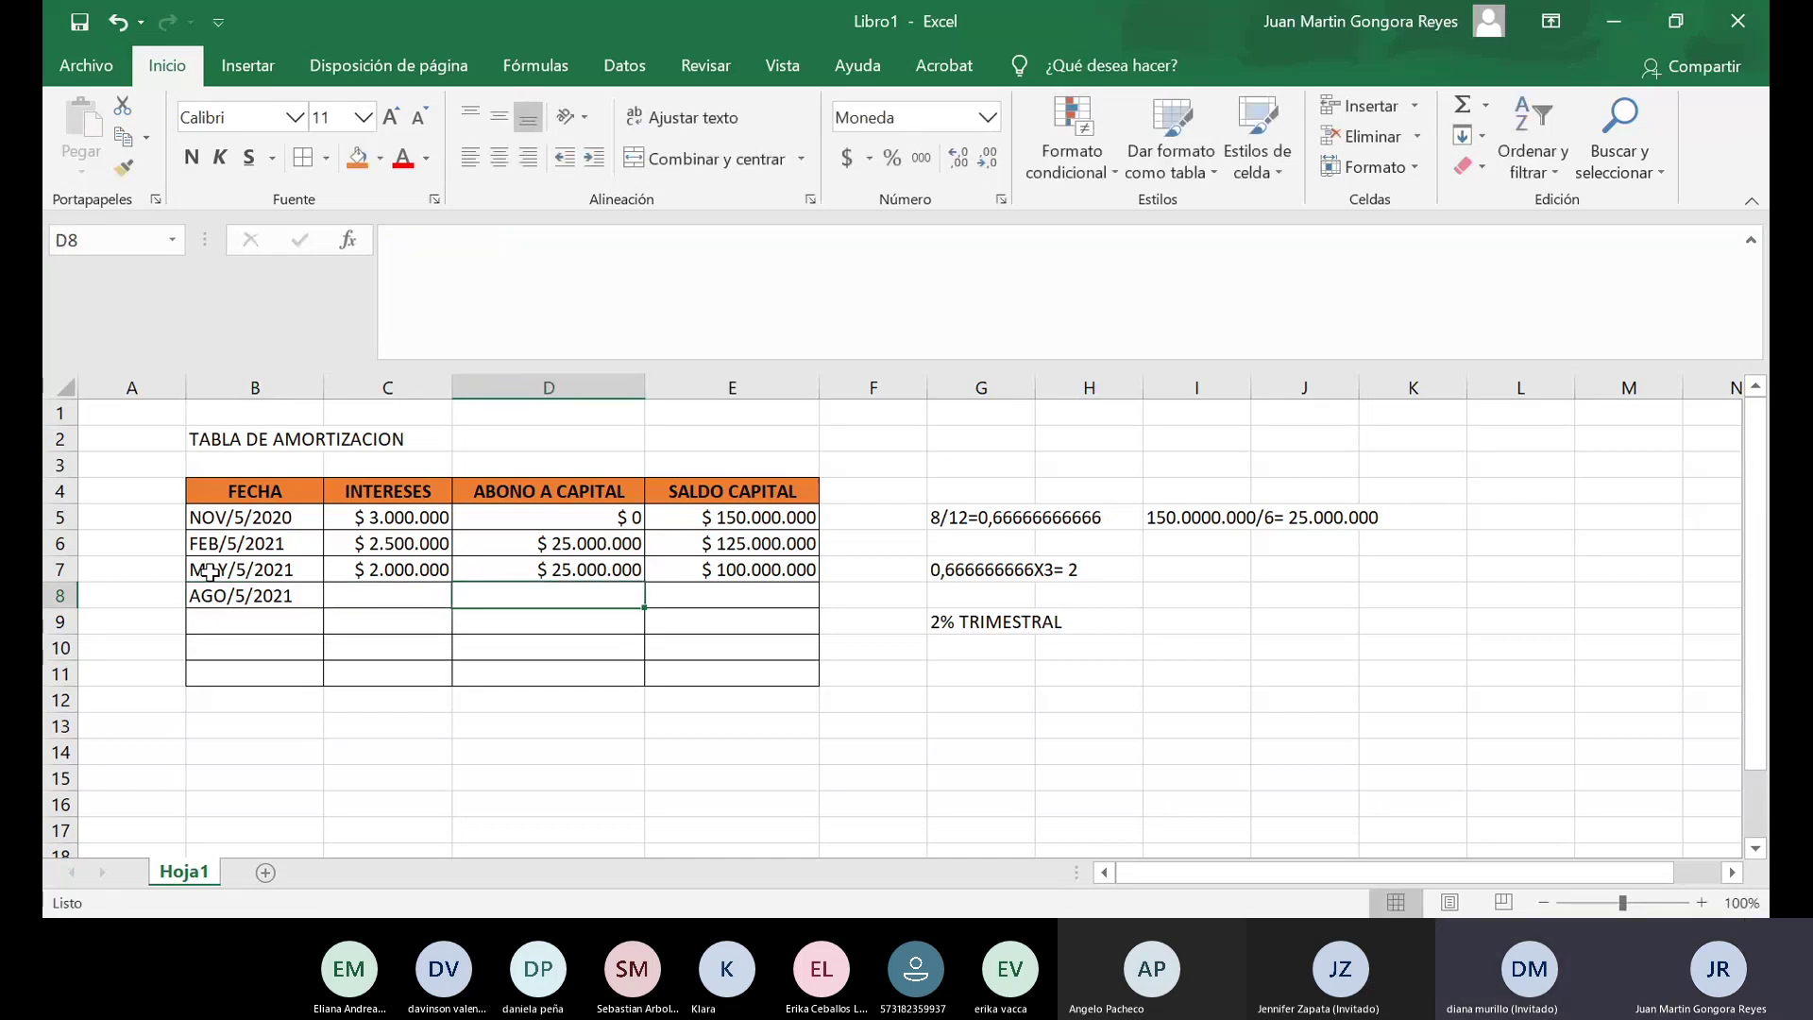
{"action": "type", "text": "25.000.000"}
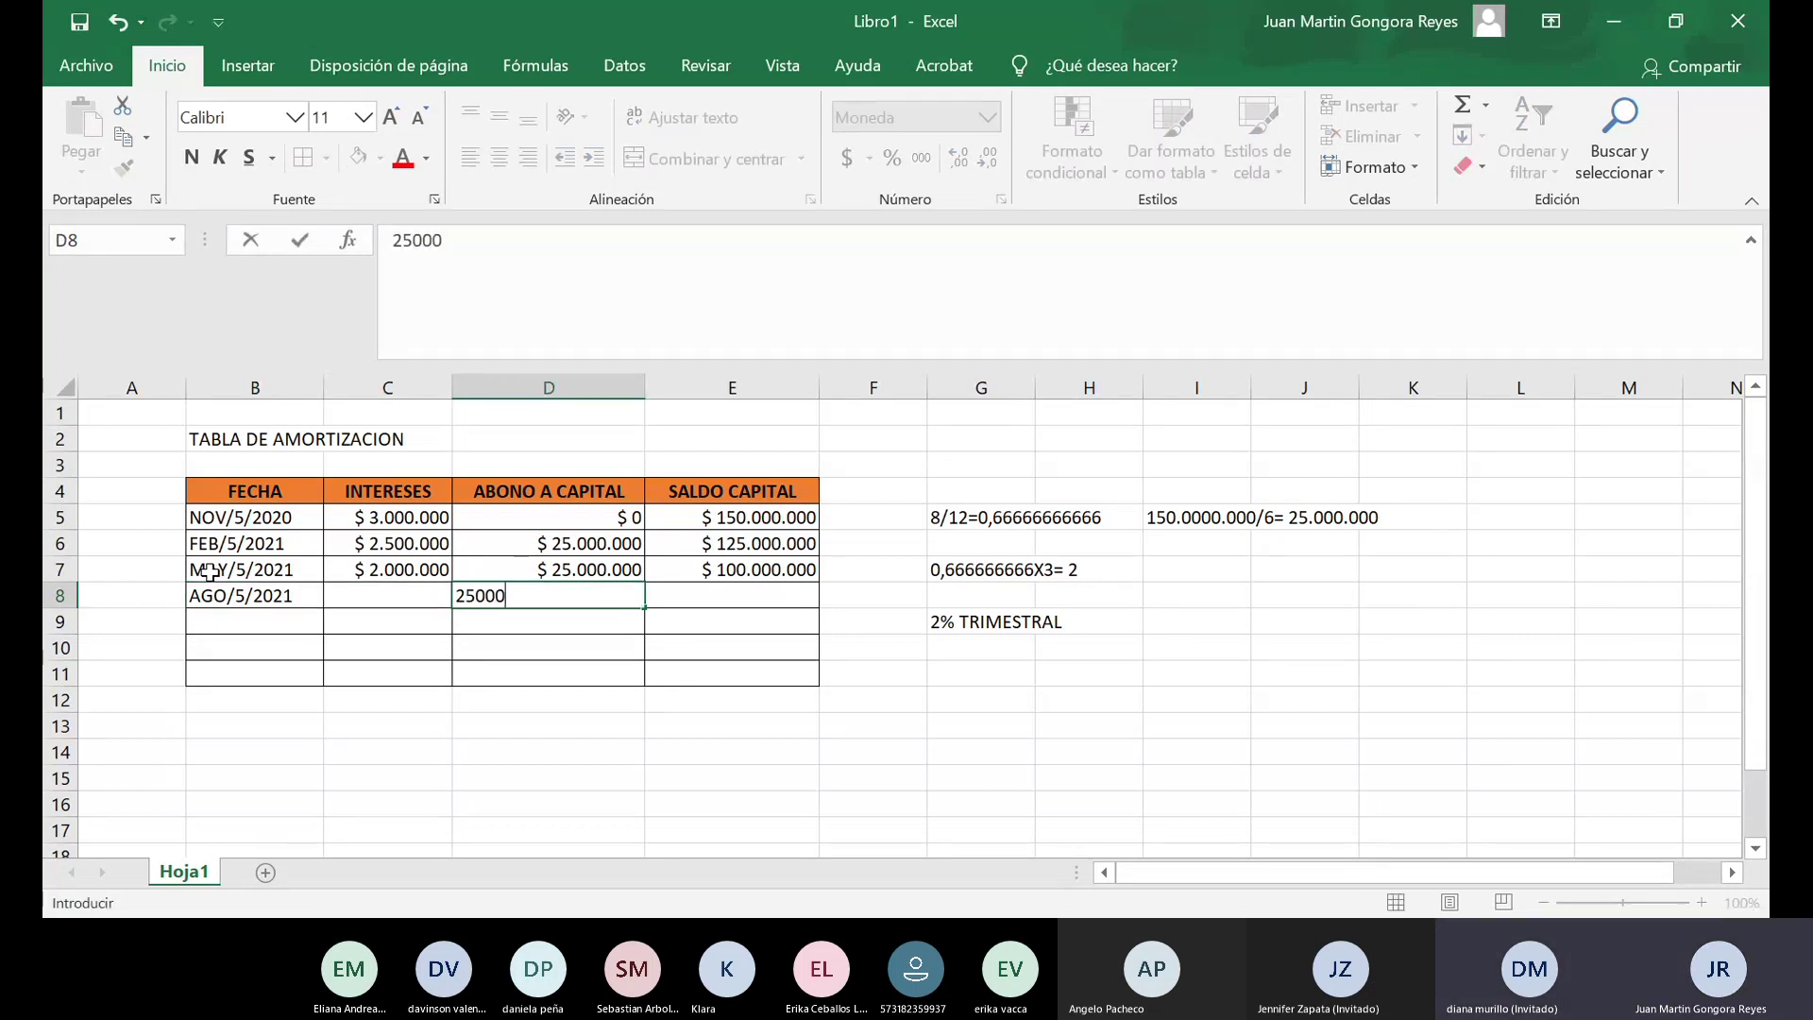
{"action": "key", "text": "Tab"}
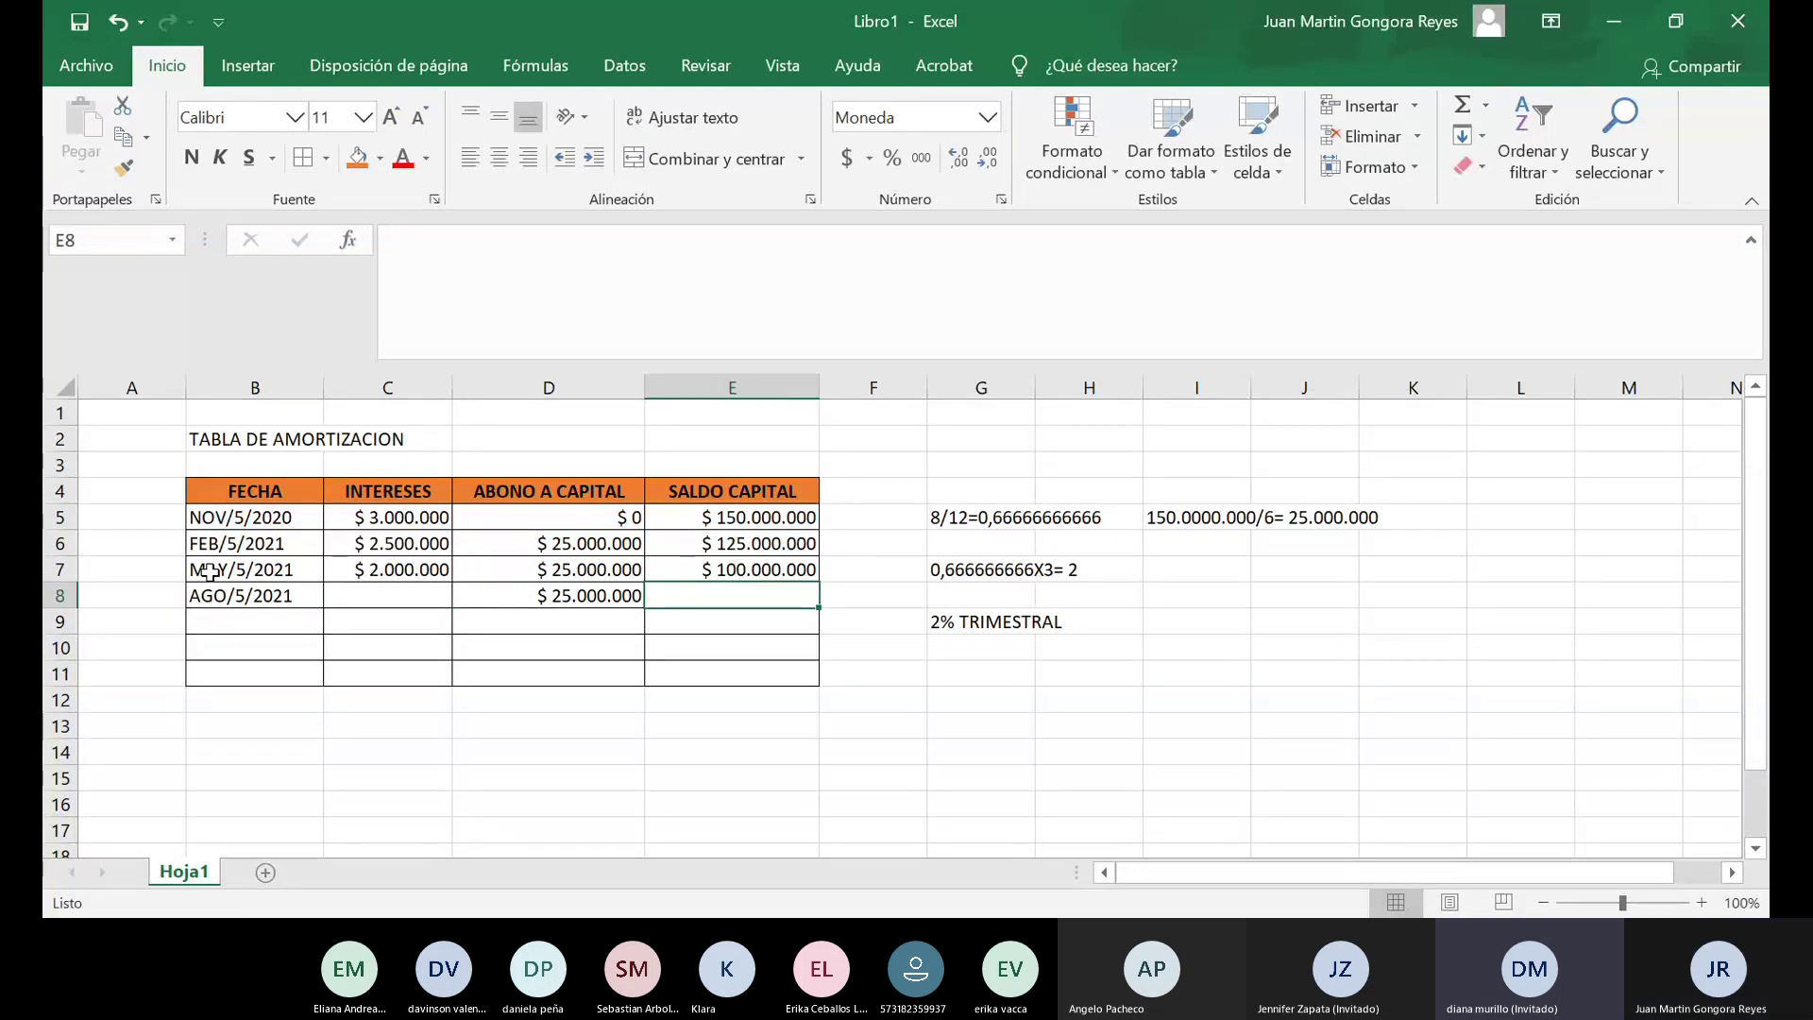
{"action": "type", "text": "75000000"}
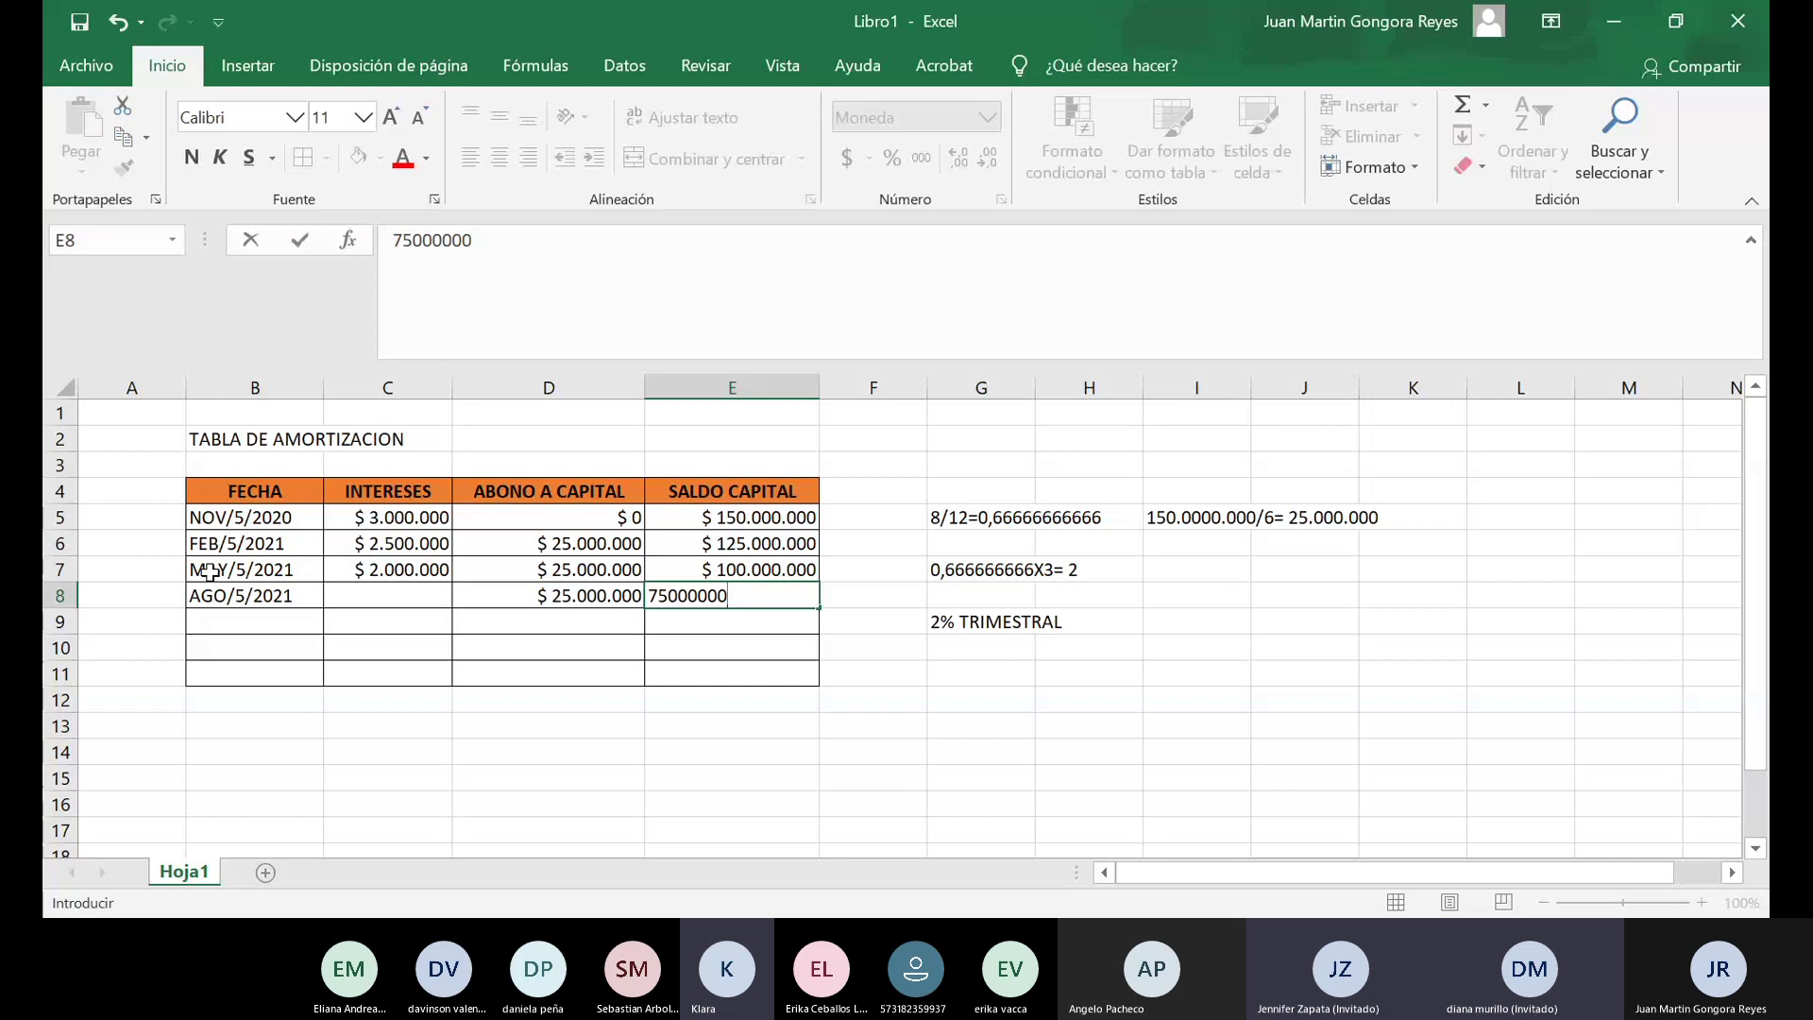
{"action": "key", "text": "ctrl+Return"}
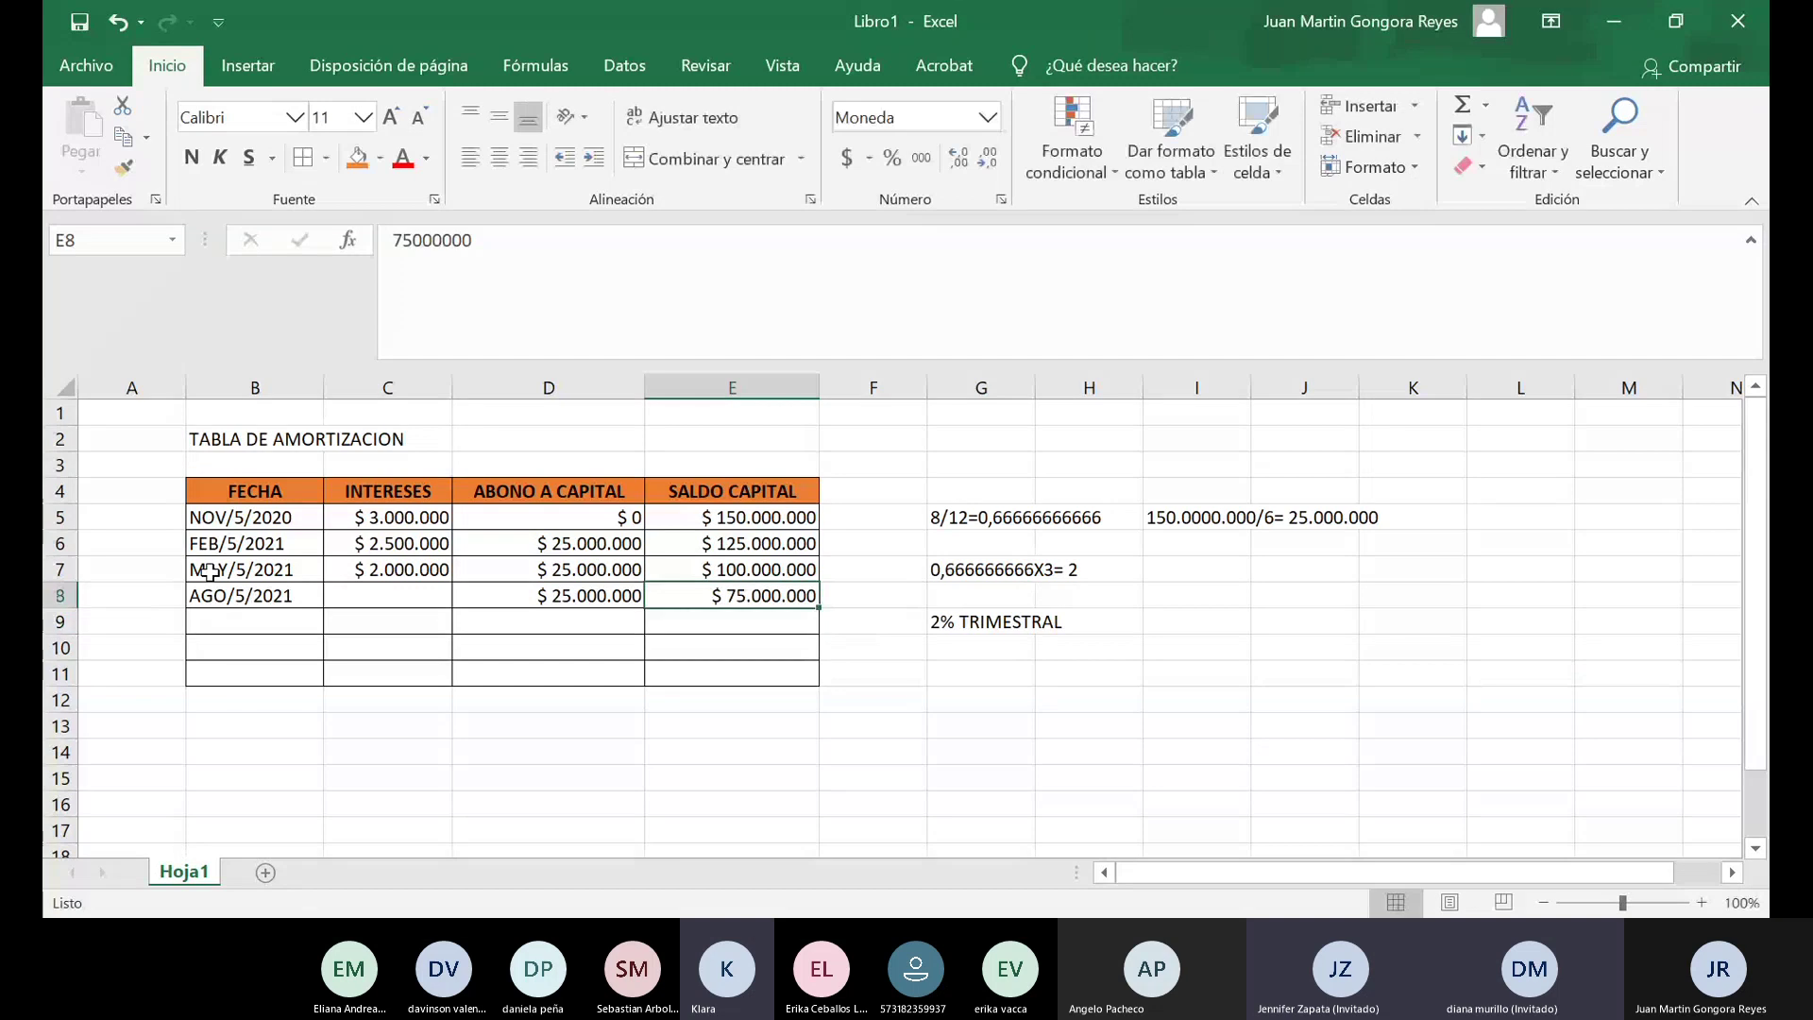
Enter 1500000 under INTERESES in the AGO/5/2021 row.
{"action": "key", "text": "Left"}
{"action": "key", "text": "Left"}
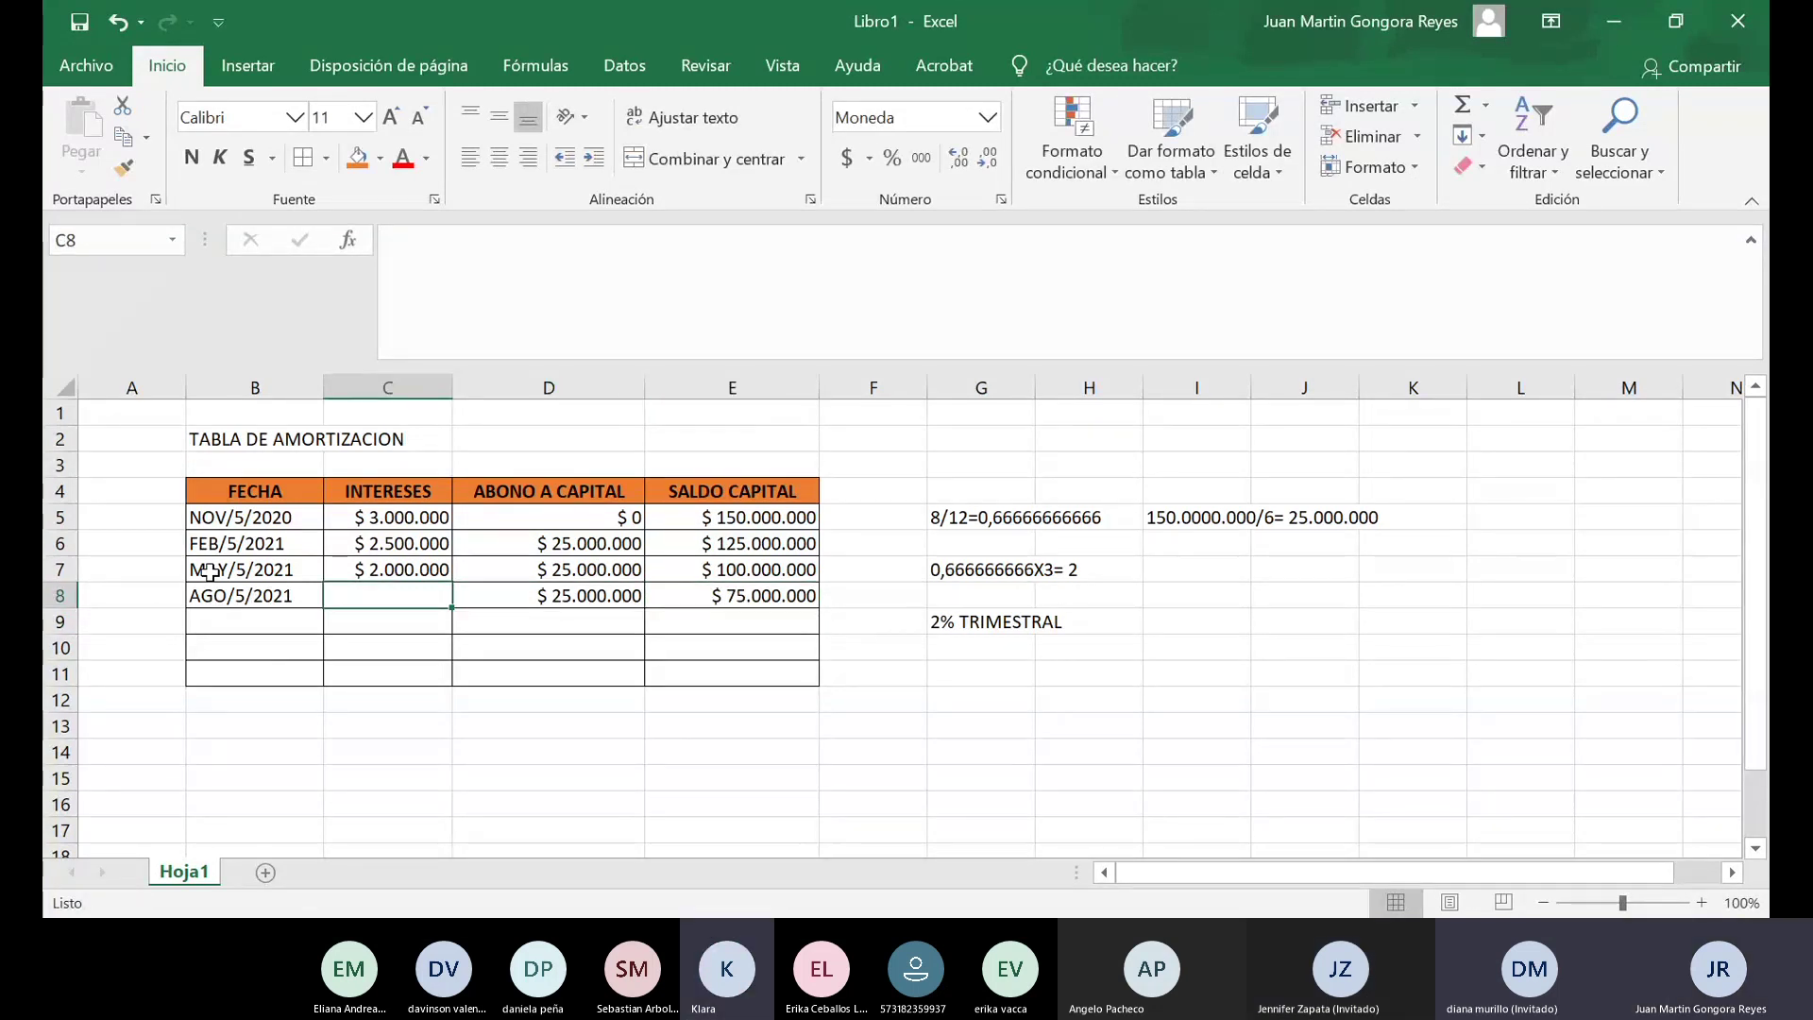
{"action": "type", "text": "1"}
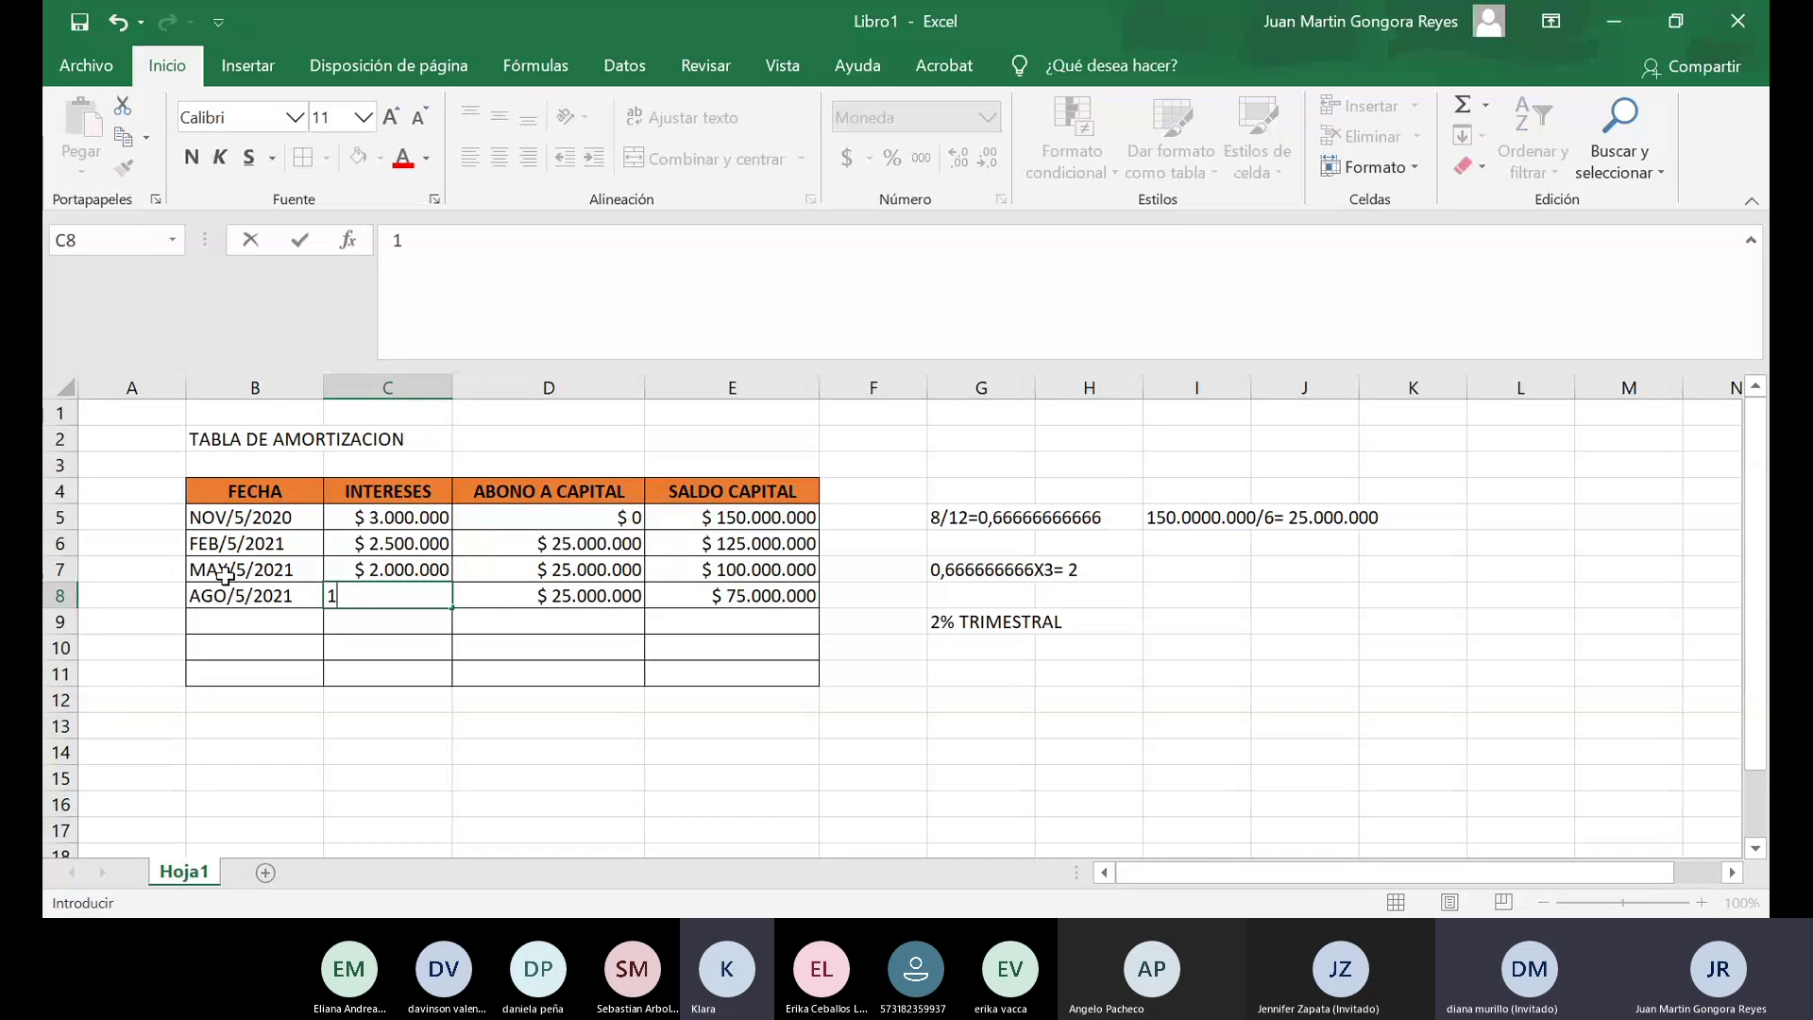
{"action": "type", "text": ".500.00000"}
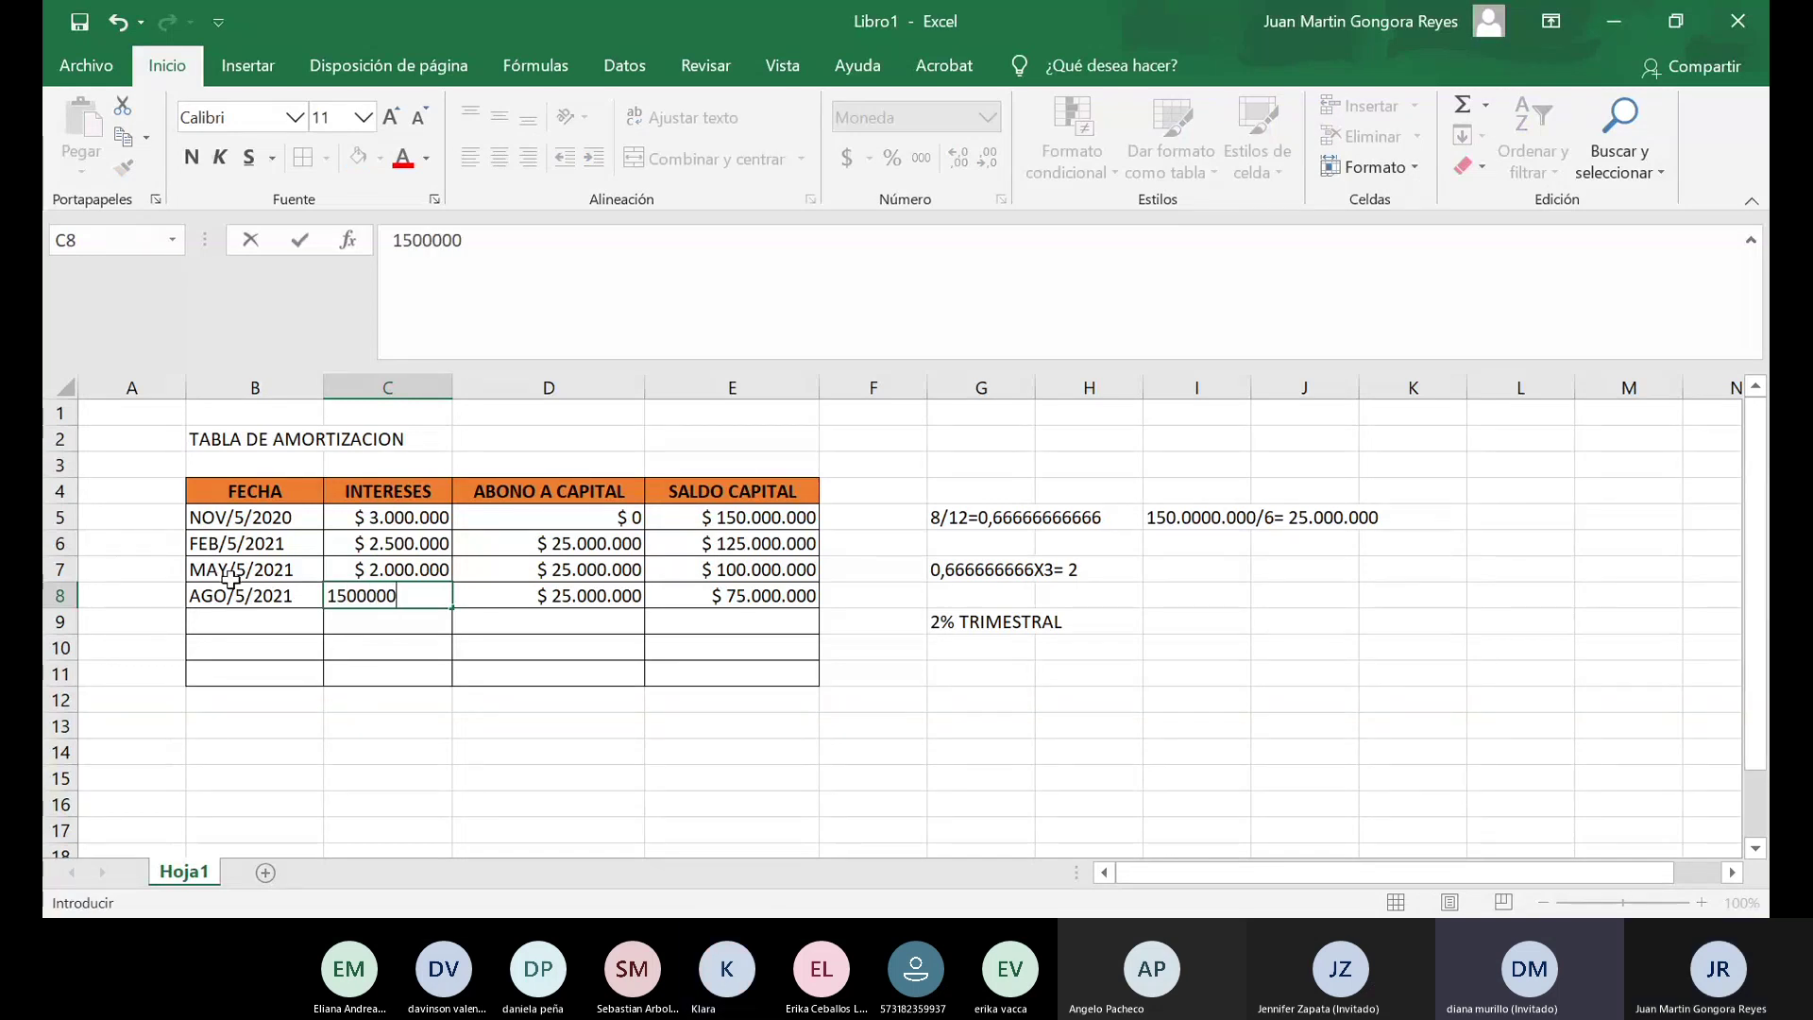
{"action": "key", "text": "Return"}
Enter NOV/5/2021 as the FECHA in the row below AGO/5/2021.
{"action": "key", "text": "Left"}
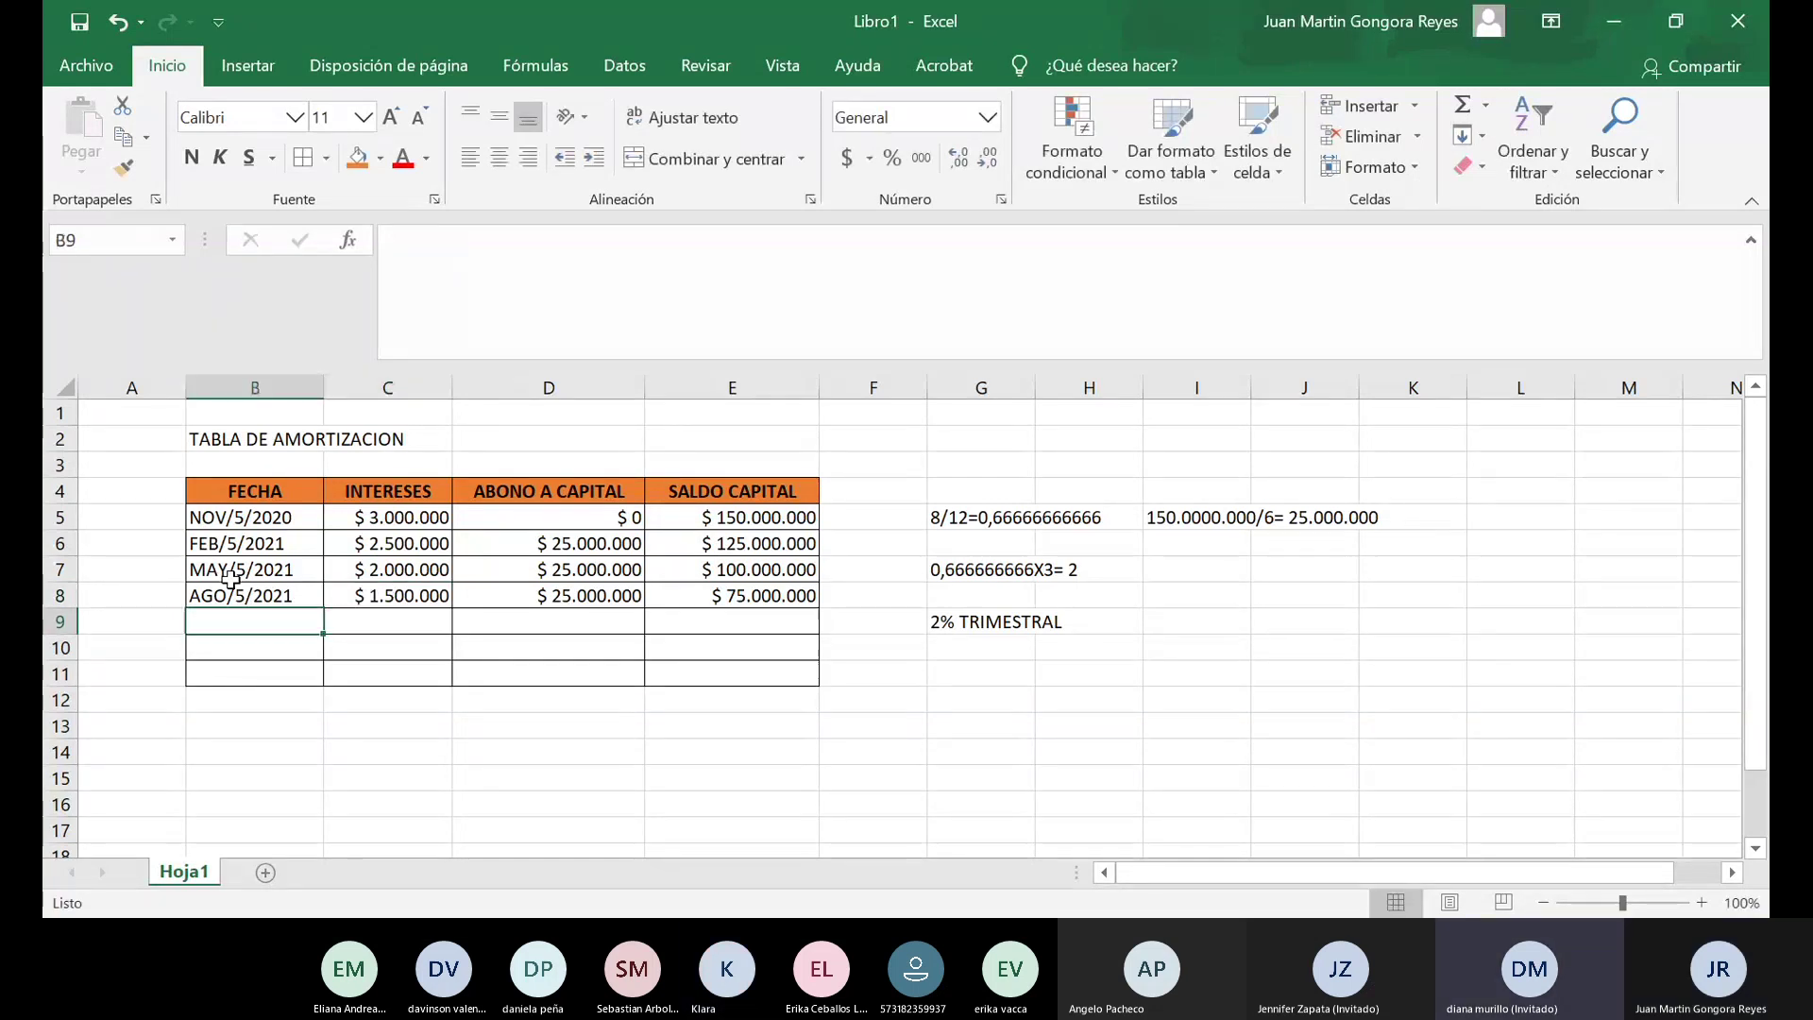
{"action": "key", "text": "Left"}
{"action": "key", "text": "Right"}
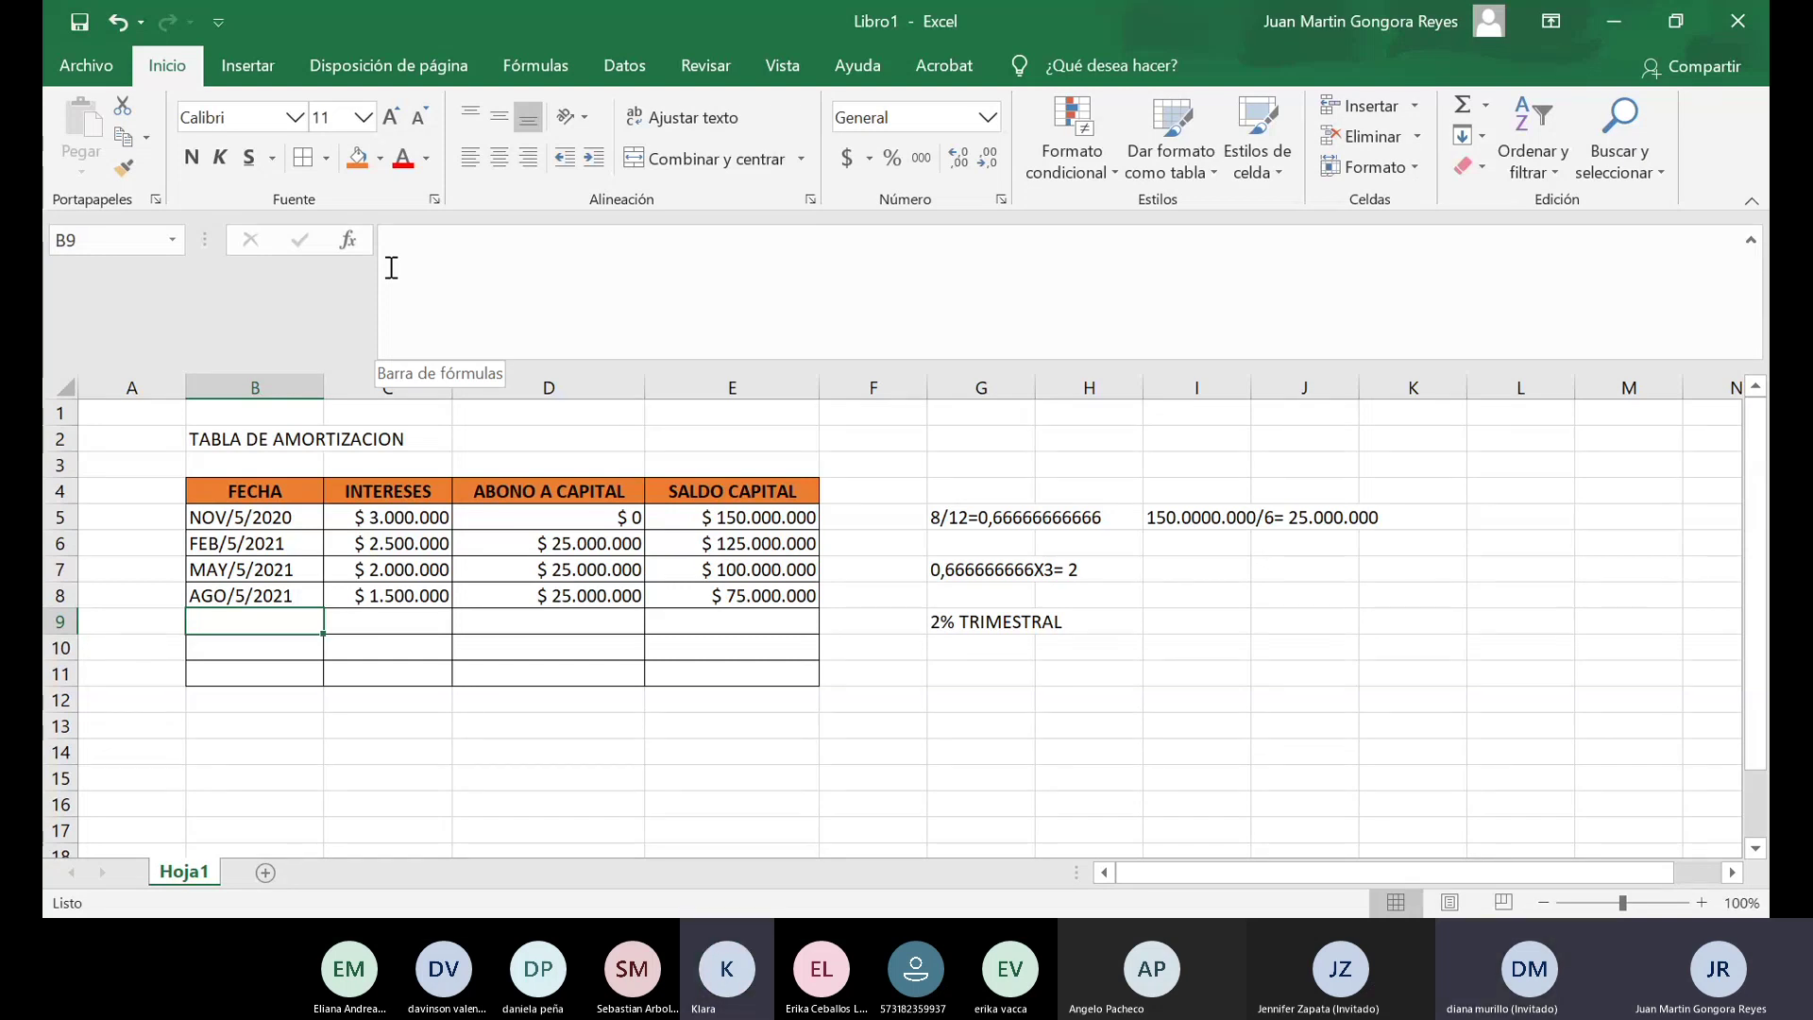
{"action": "type", "text": "NOV"}
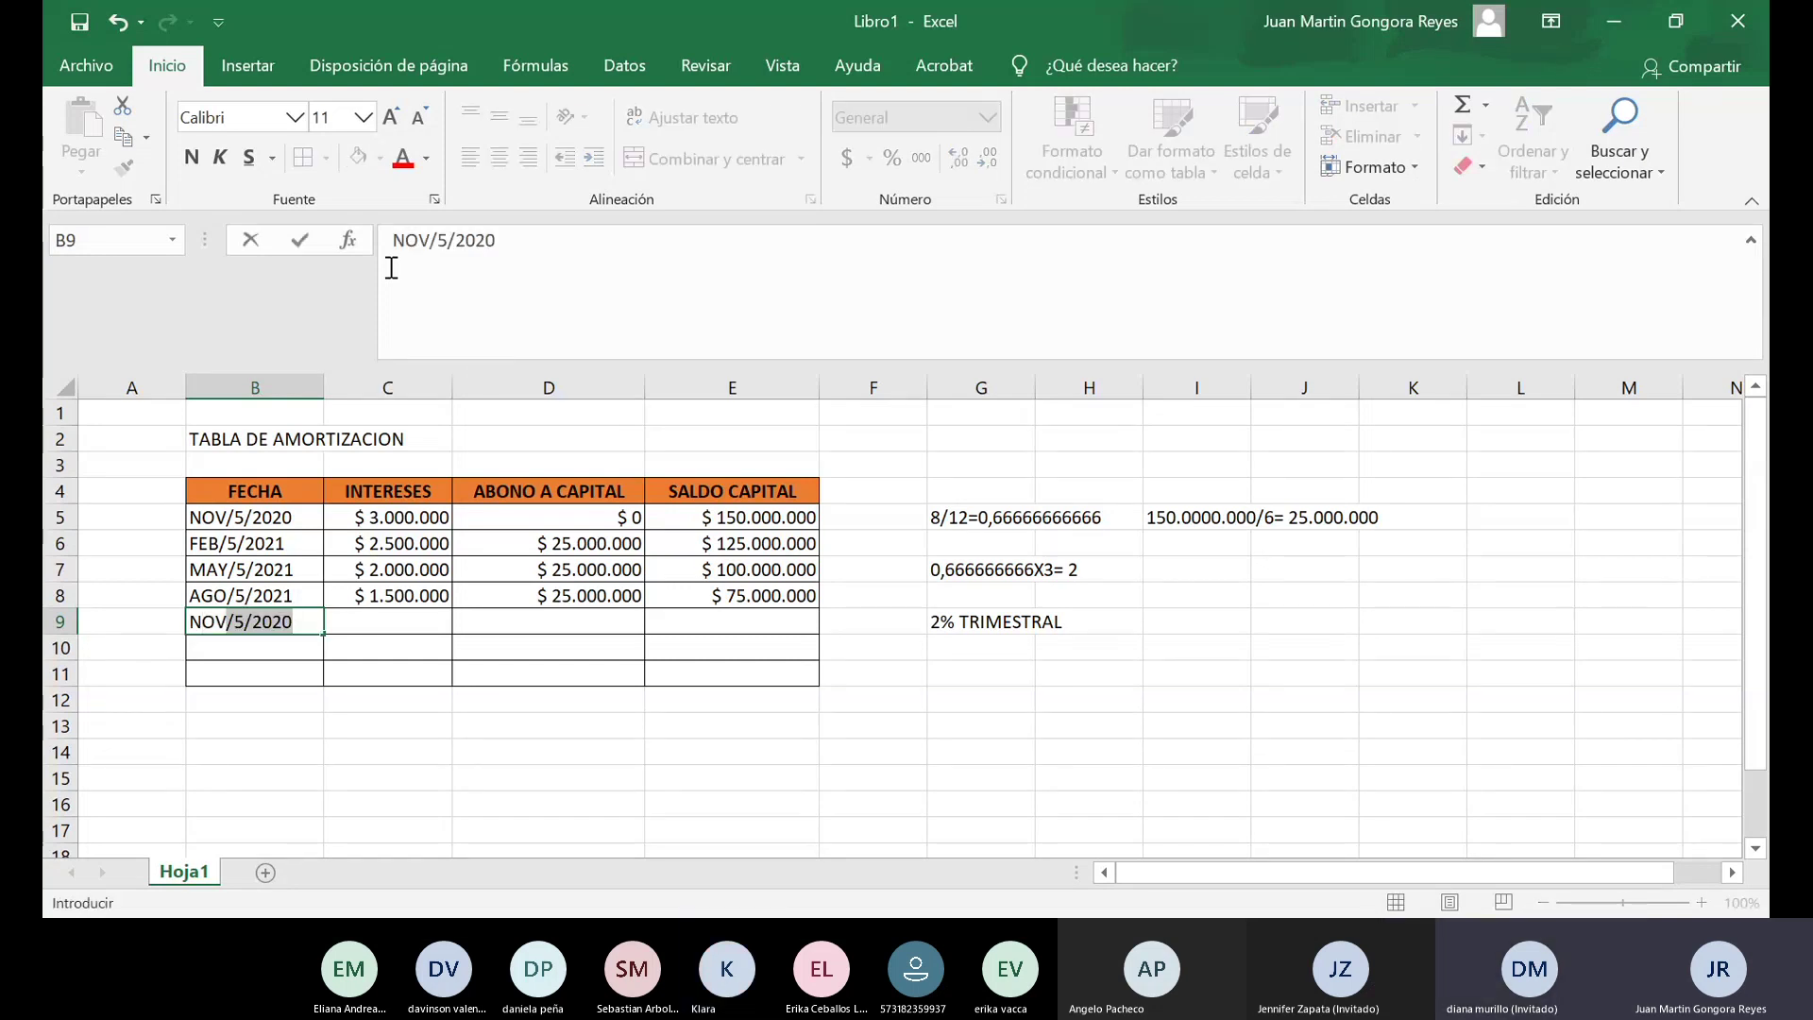
{"action": "type", "text": "/5/"}
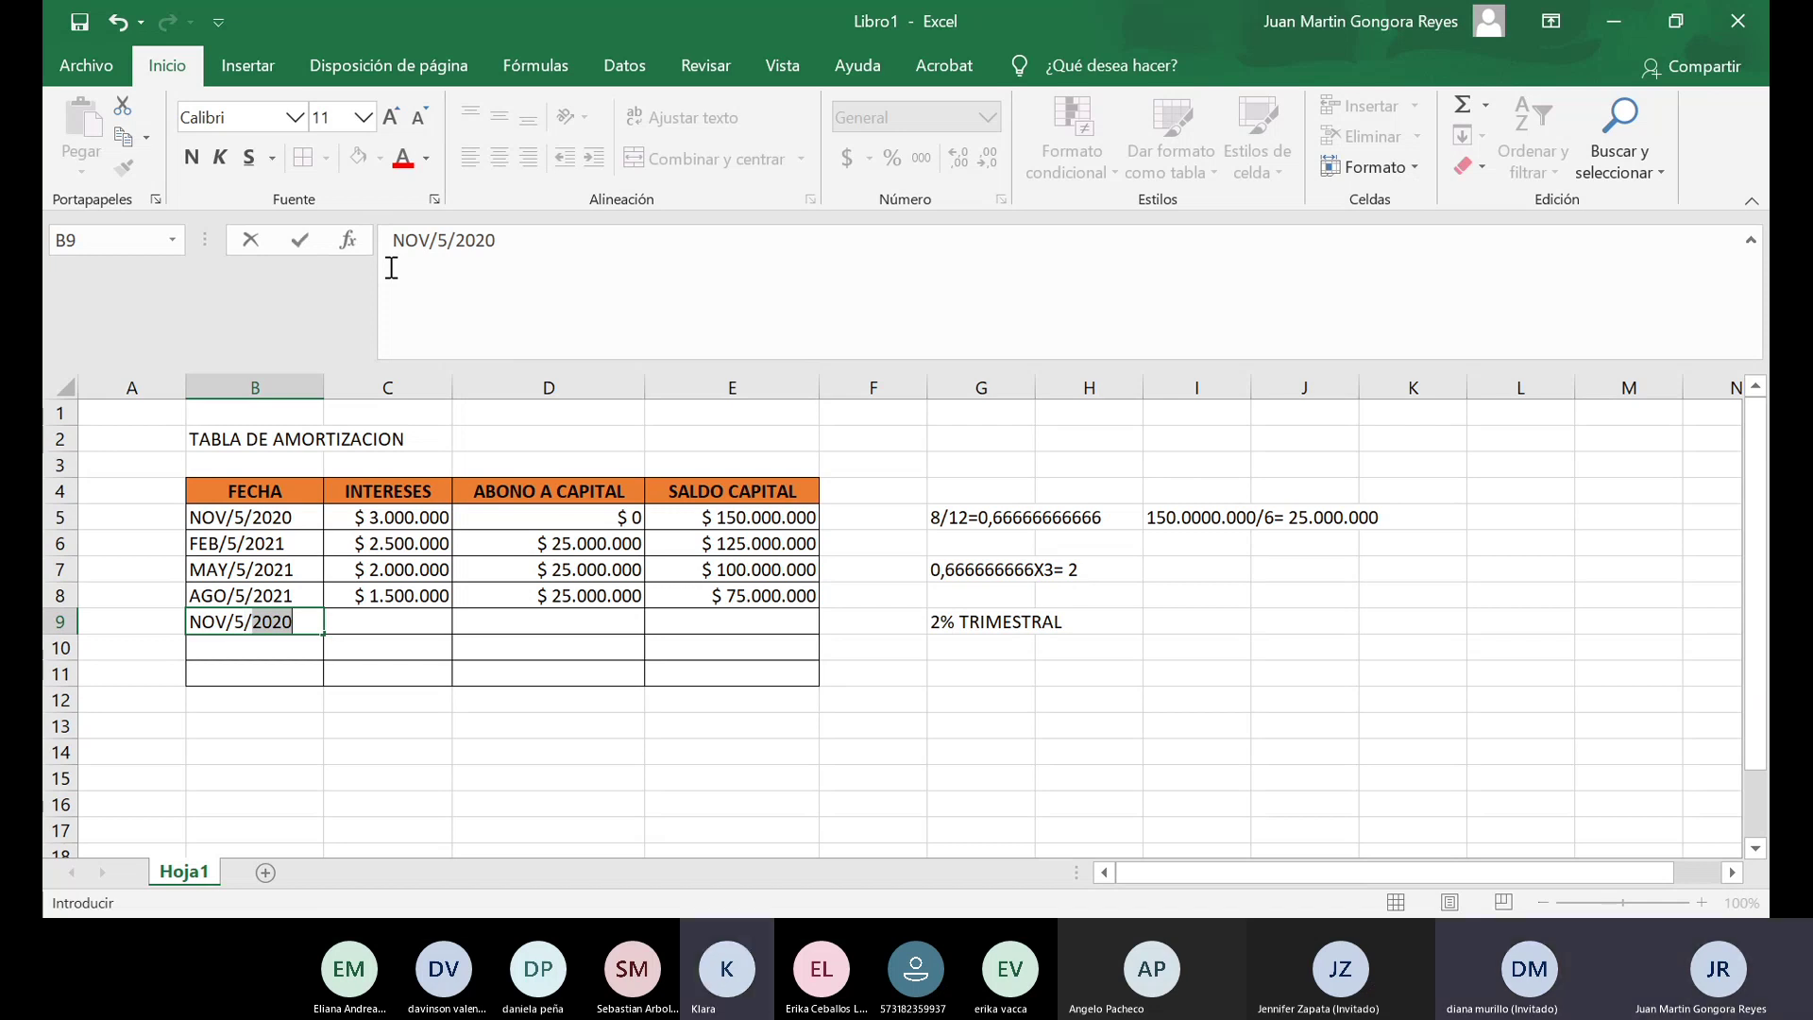
{"action": "type", "text": "2021"}
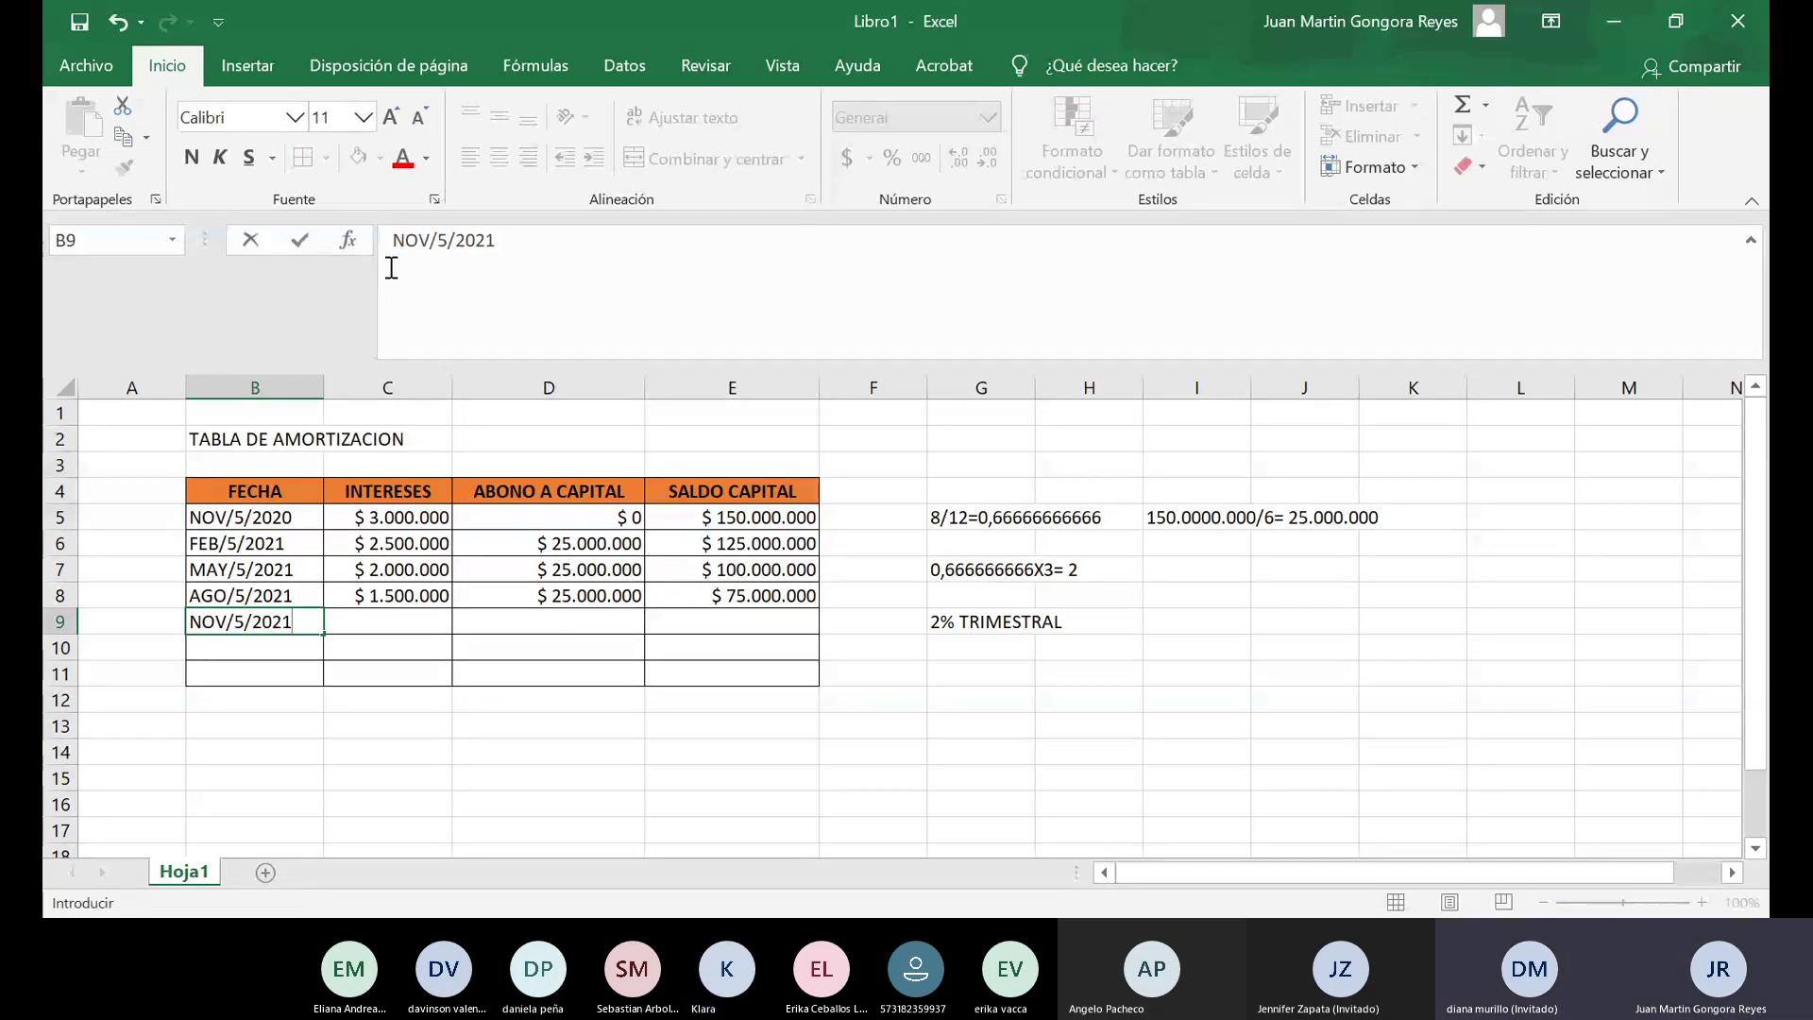
{"action": "key", "text": "Tab"}
Fill the NOV/5/2021 row with 25000000 under ABONO A CAPITAL and 50000000 under SALDO CAPITAL.
{"action": "key", "text": "Tab"}
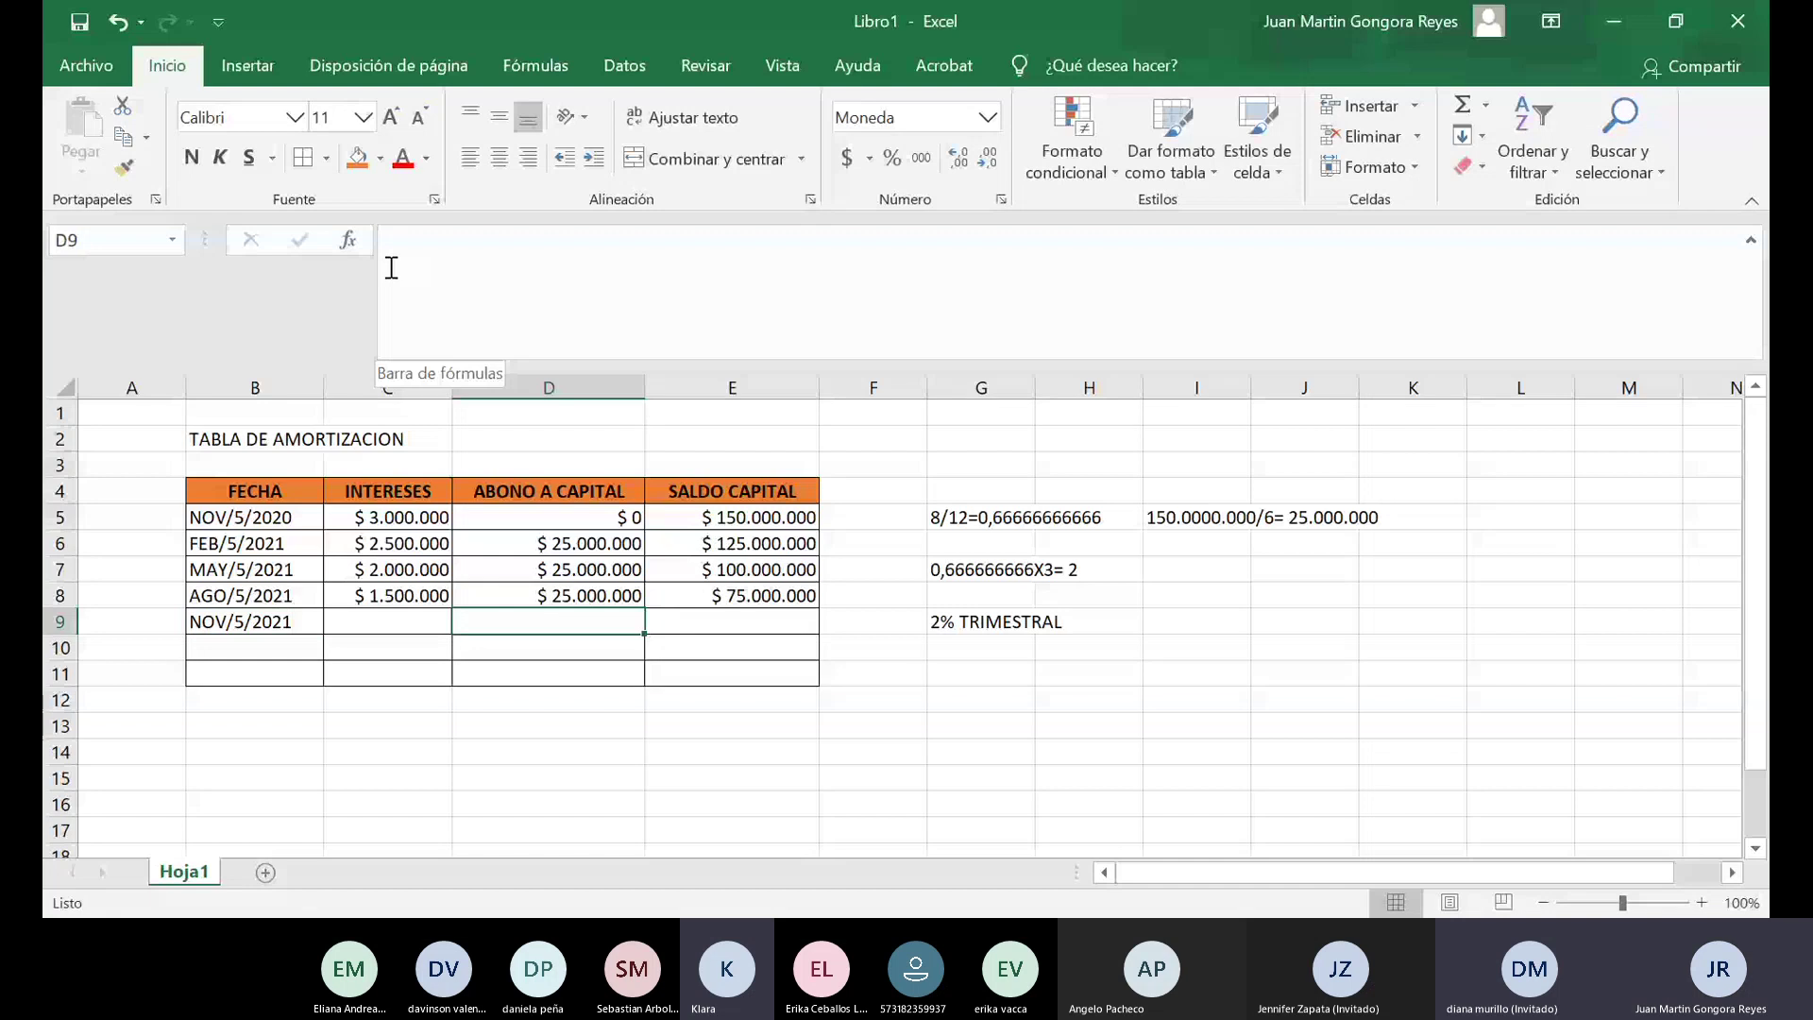
{"action": "type", "text": "25.000.0"}
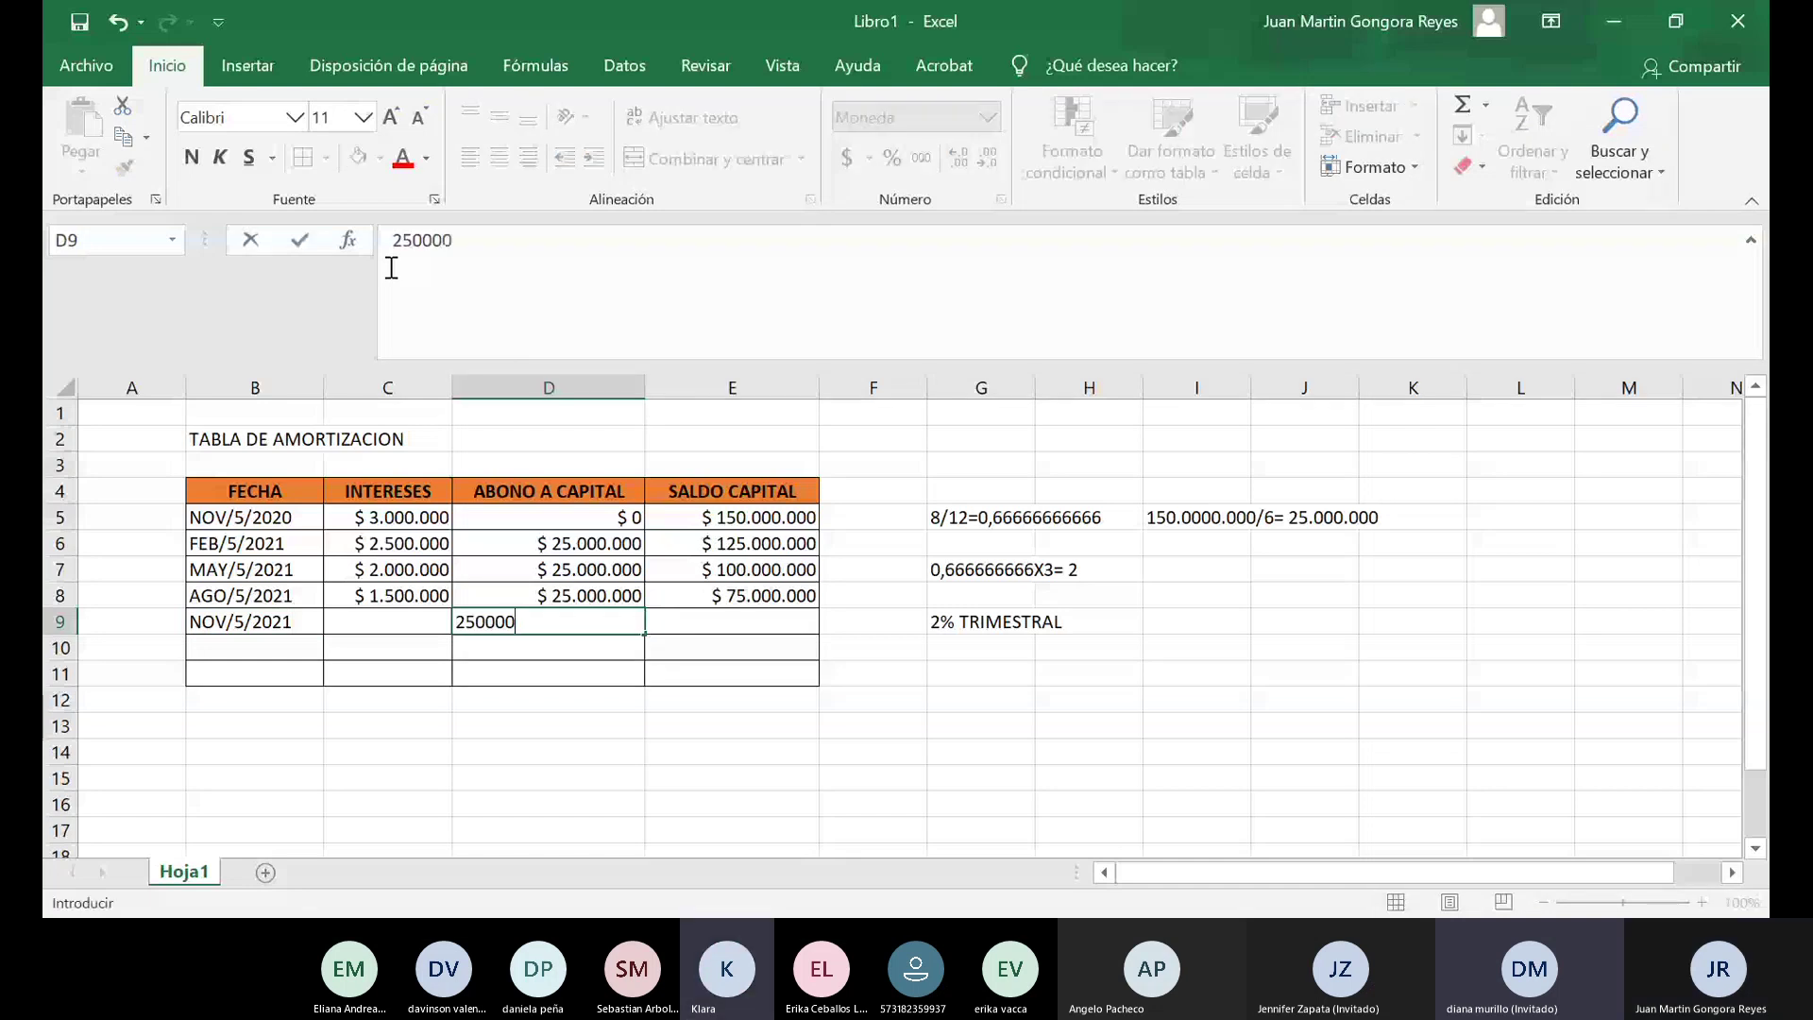
{"action": "type", "text": "00"}
{"action": "key", "text": "Tab"}
{"action": "key", "text": "Tab"}
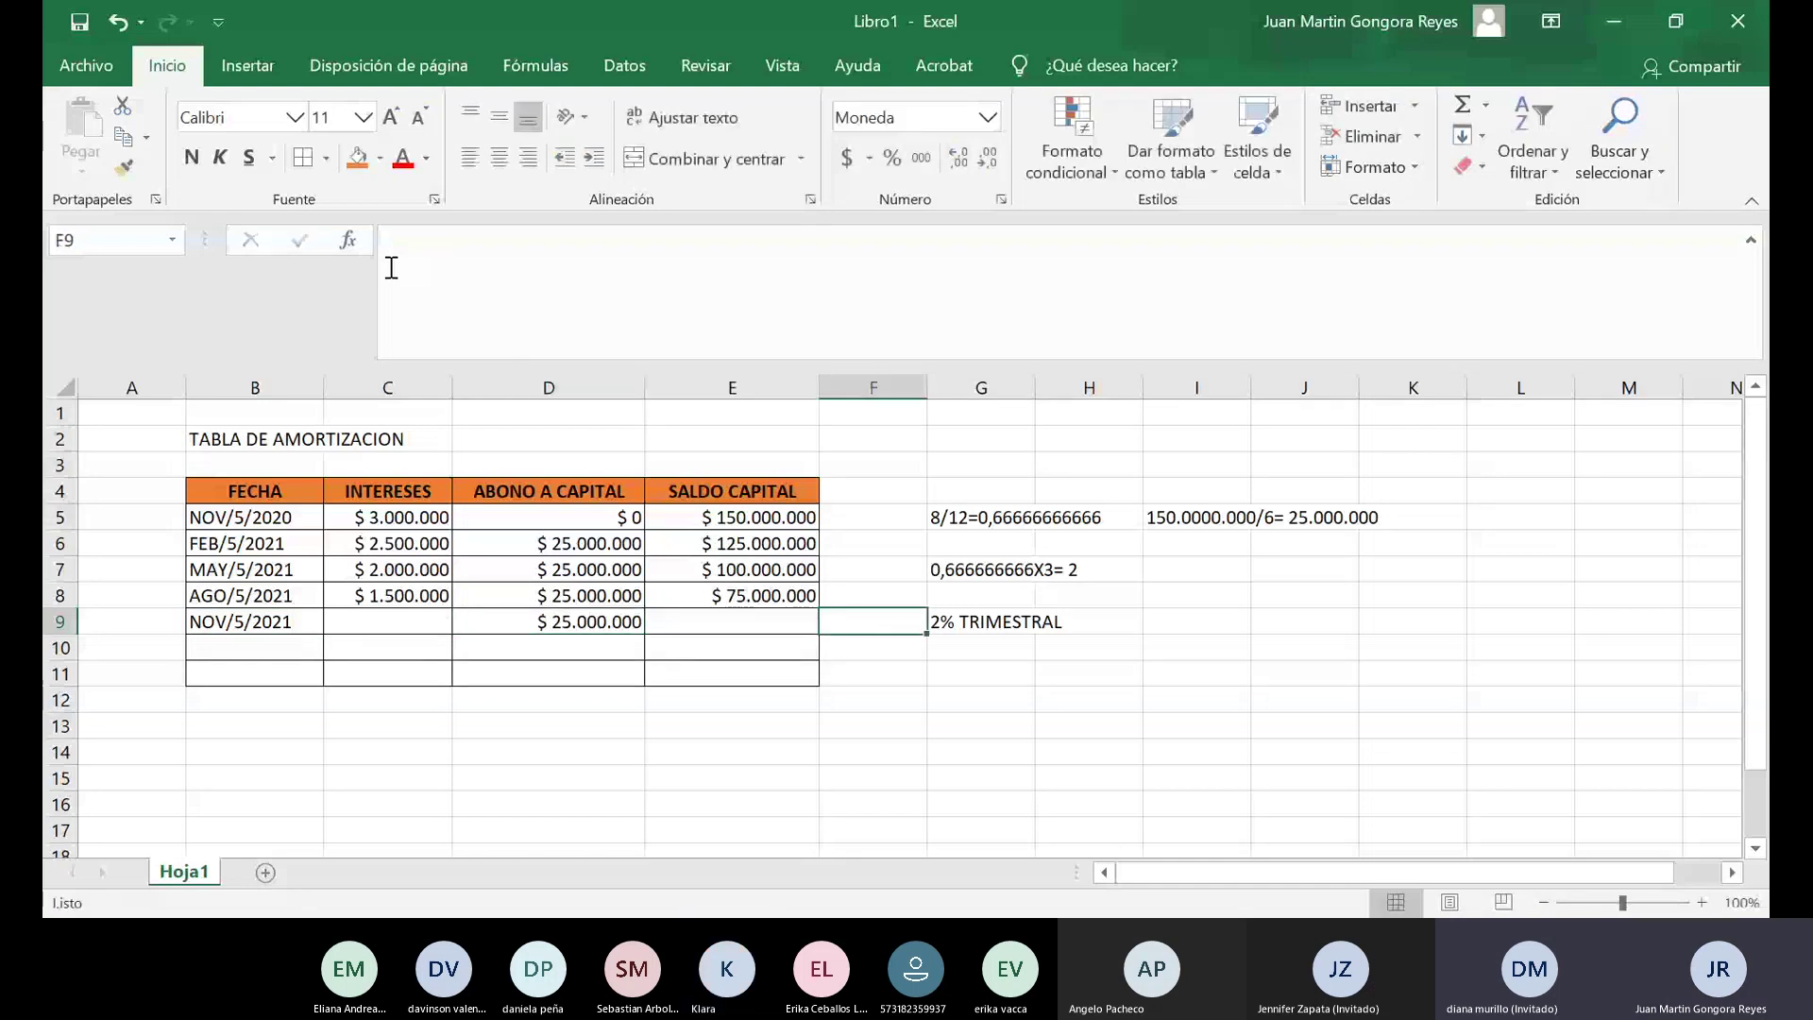
{"action": "key", "text": "Left"}
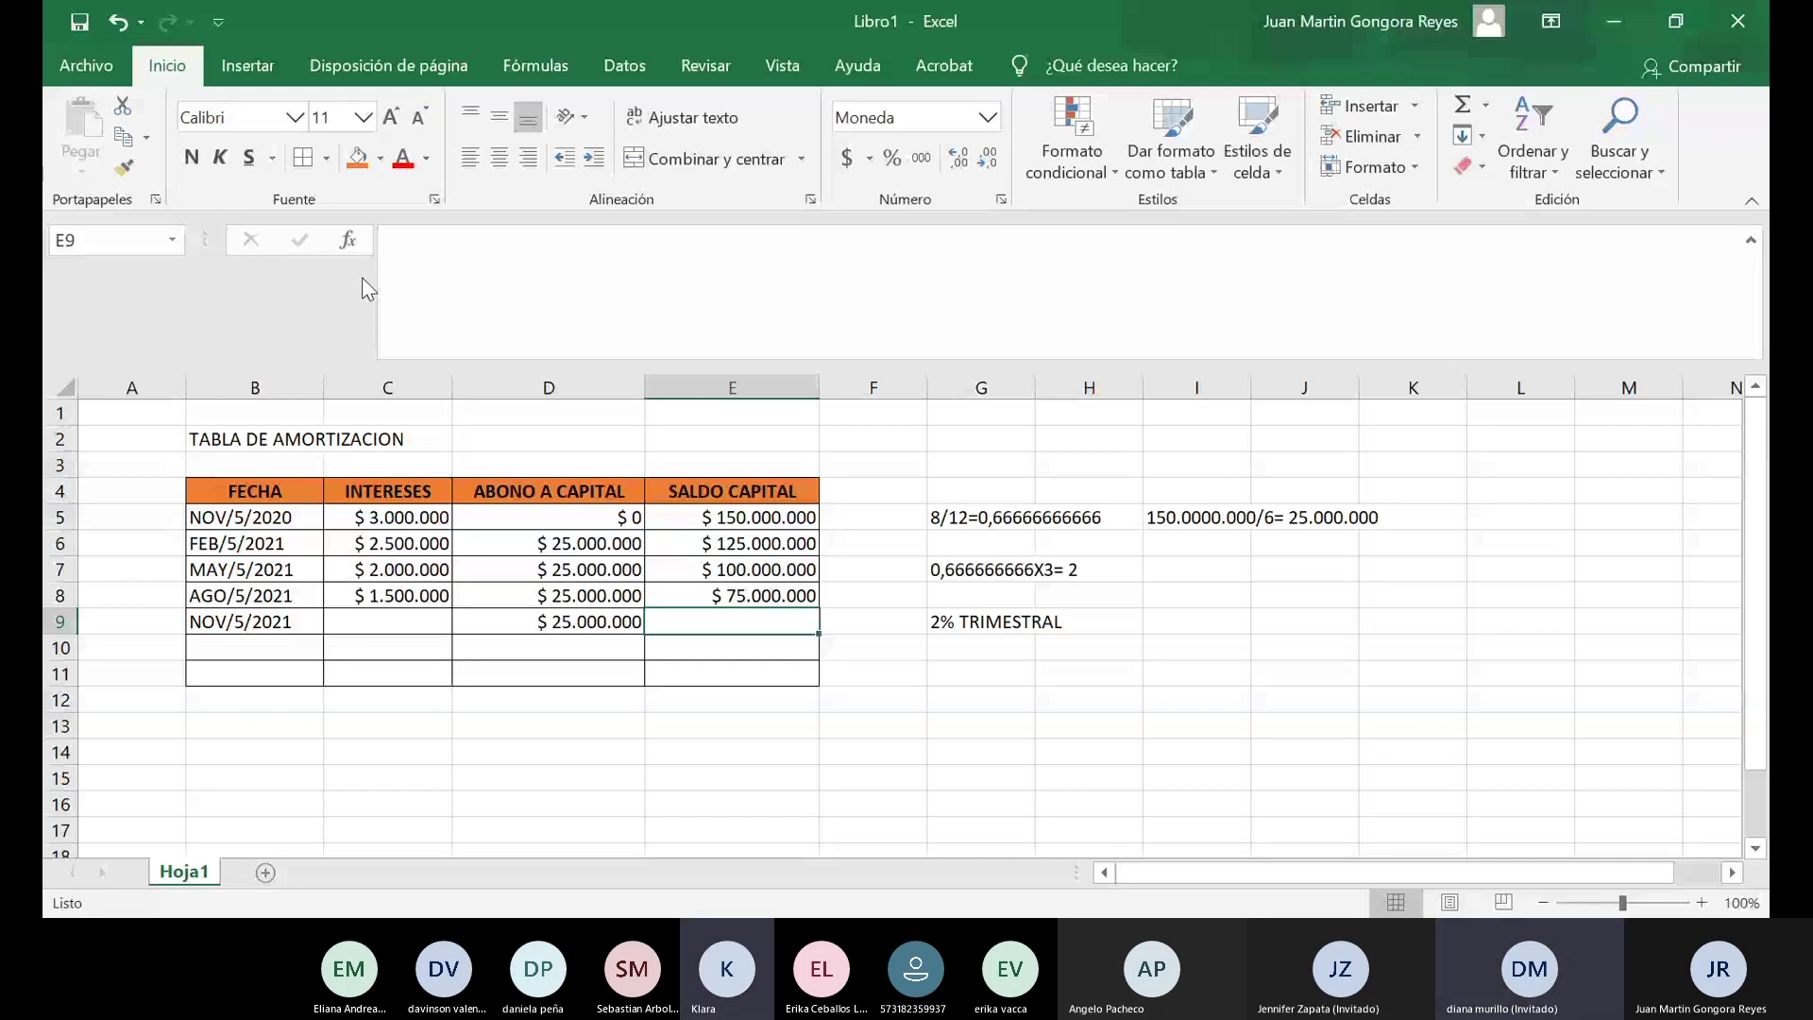
{"action": "key", "text": "ctrl+d"}
Enter 1000000 under INTERESES in the NOV/5/2021 row.
{"action": "key", "text": "Left"}
{"action": "key", "text": "Left"}
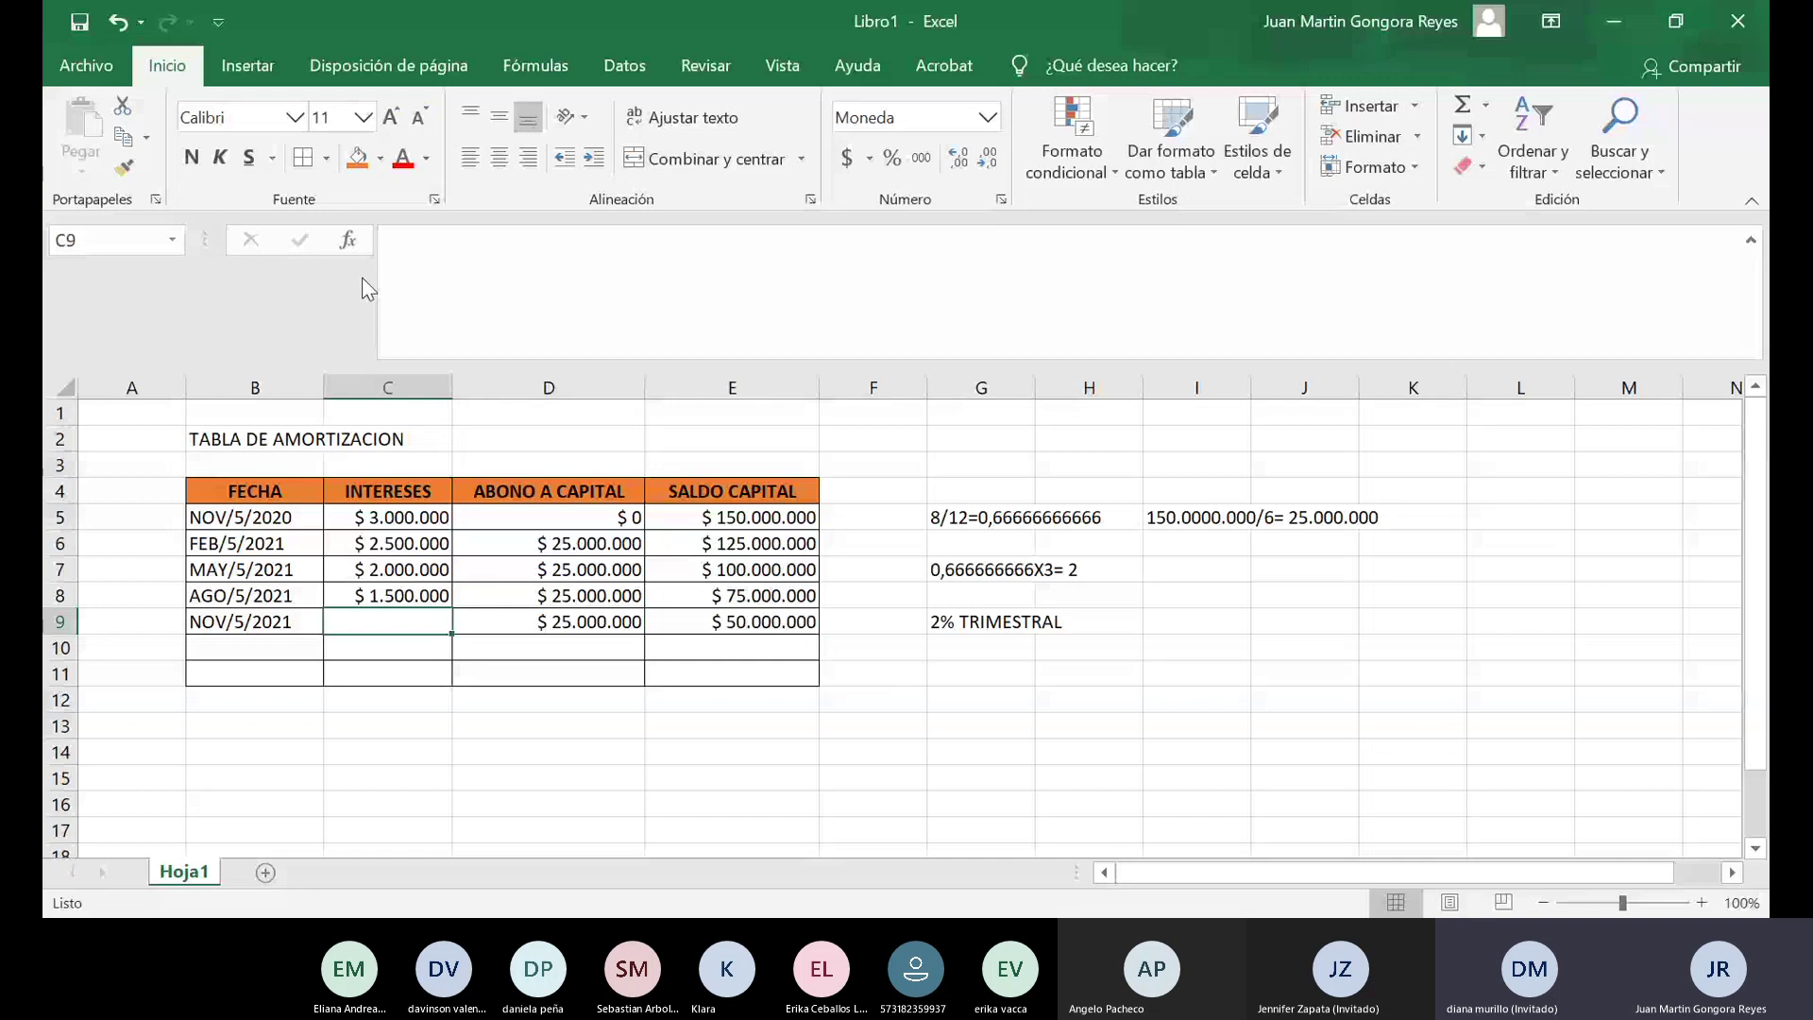
{"action": "type", "text": "1"}
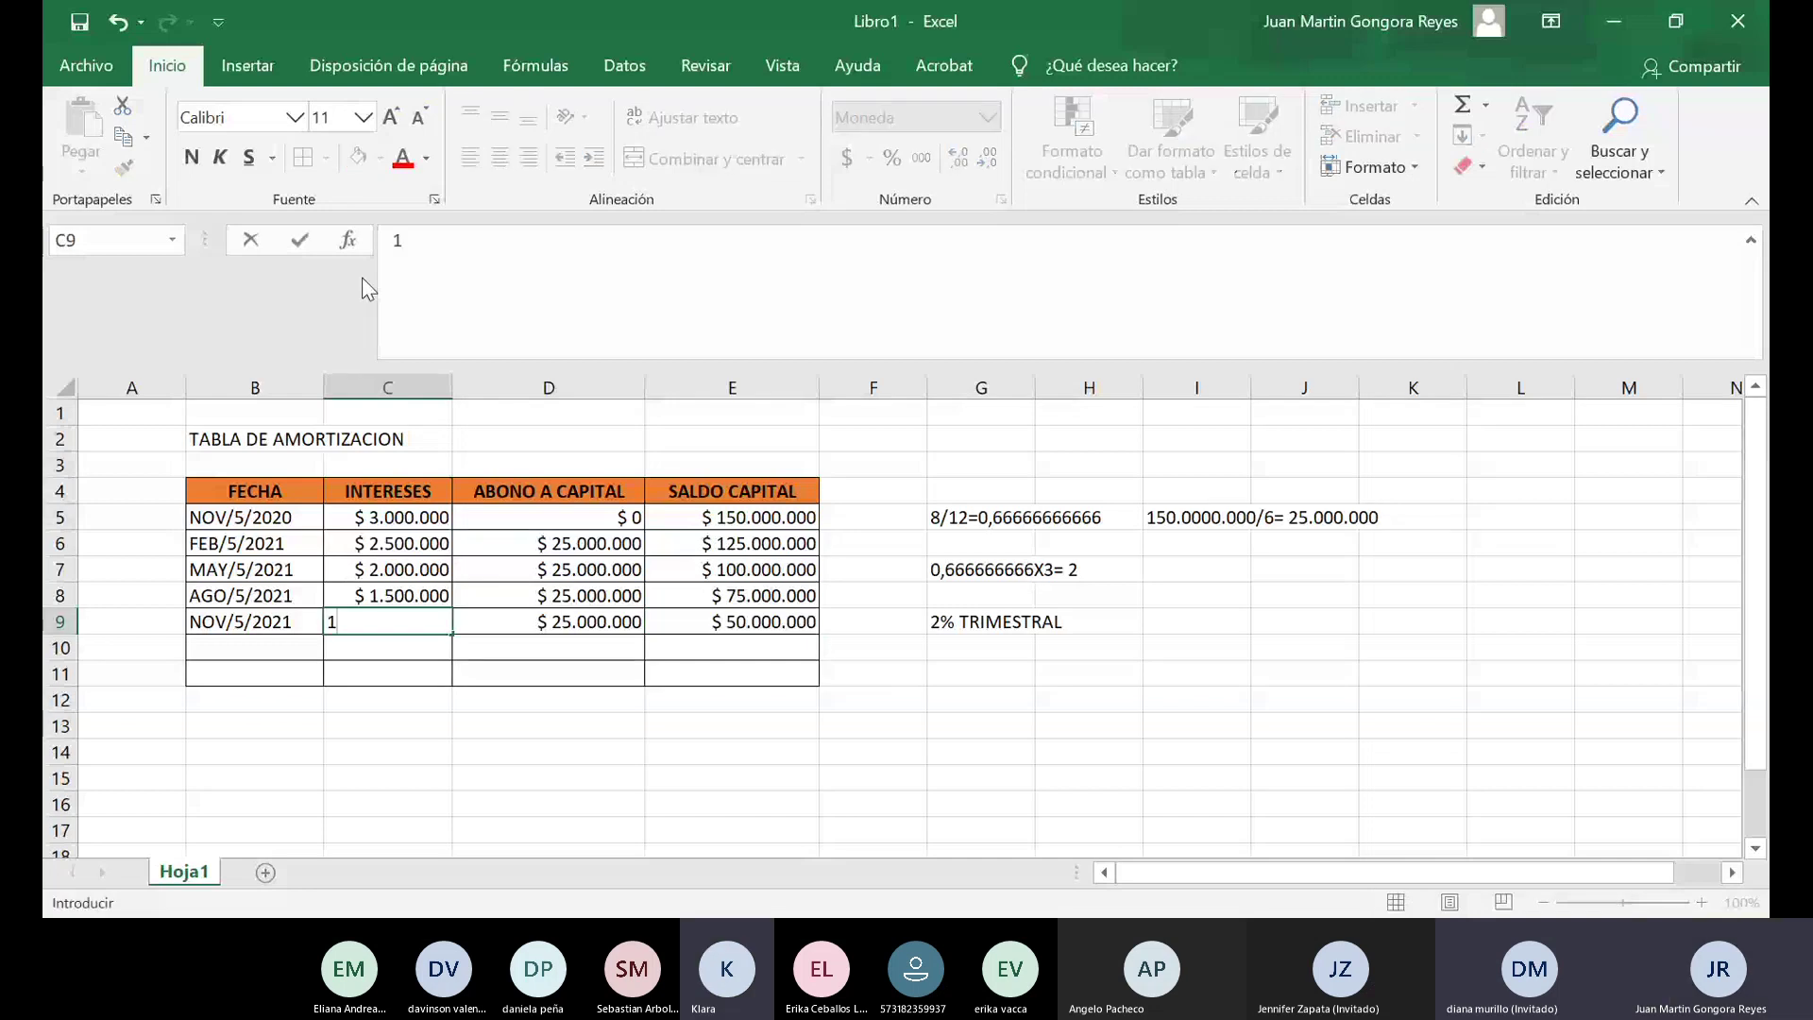
{"action": "type", "text": "000000"}
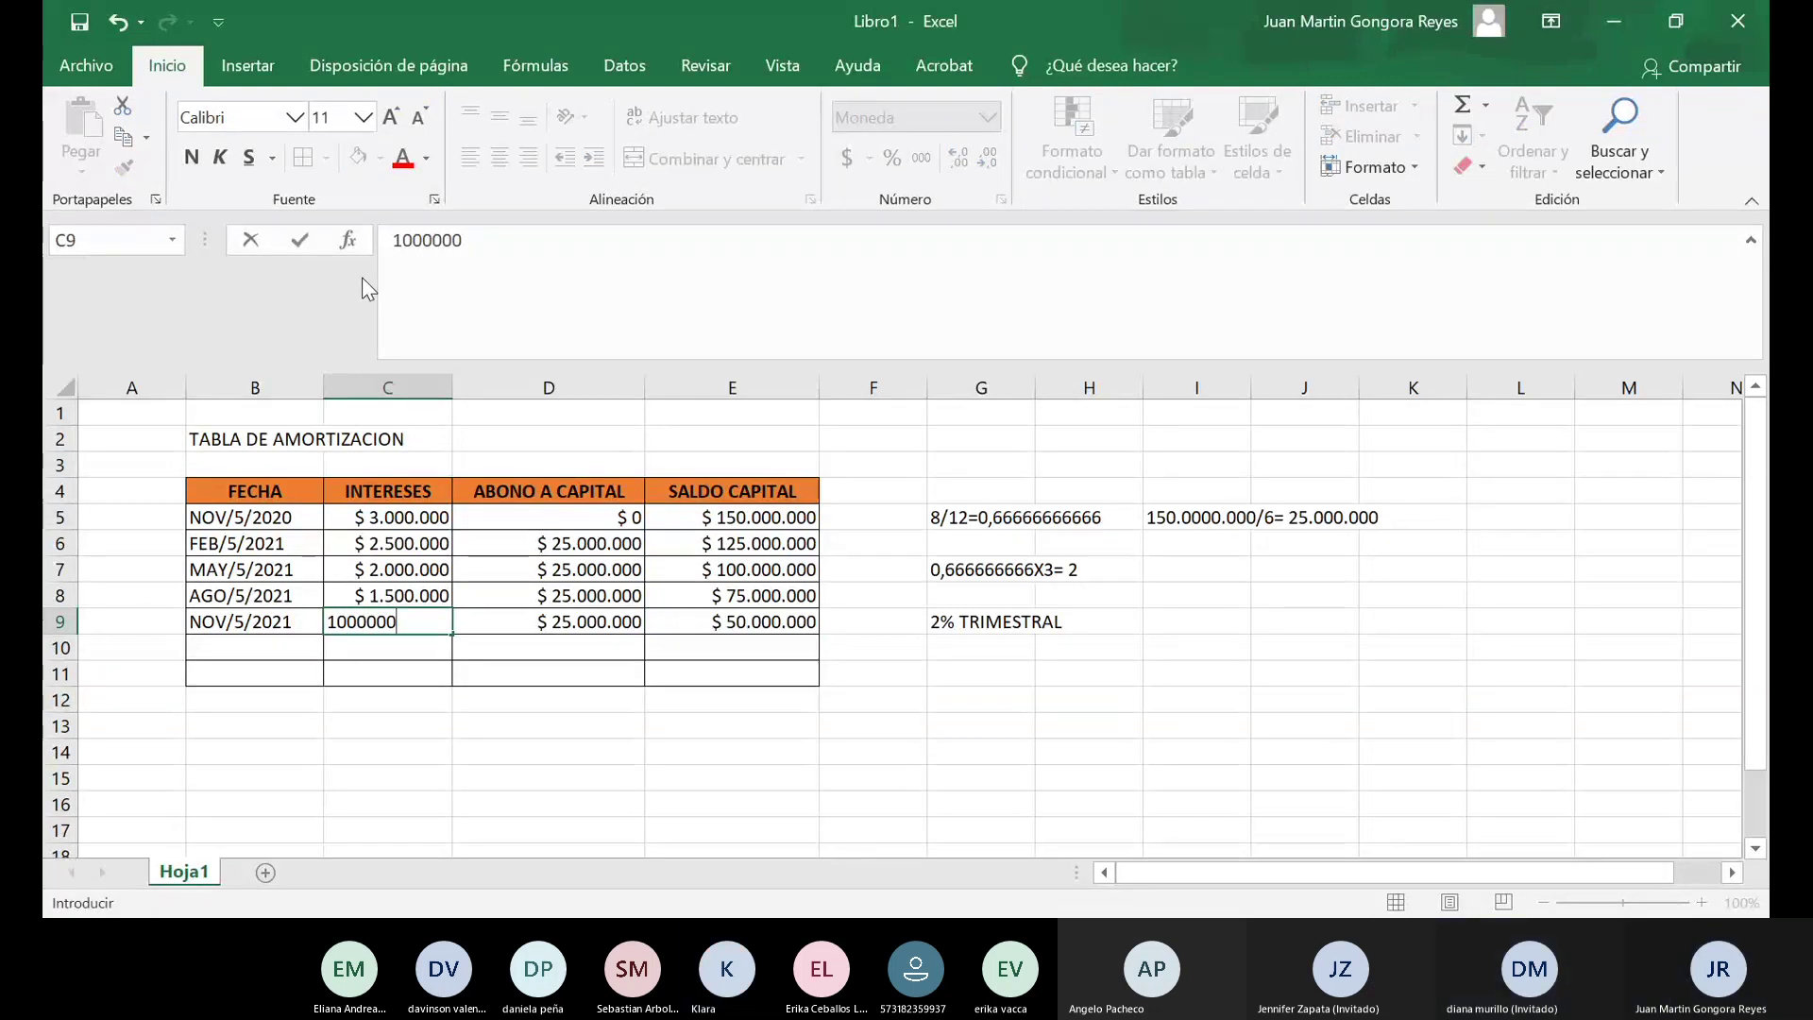
{"action": "key", "text": "Return"}
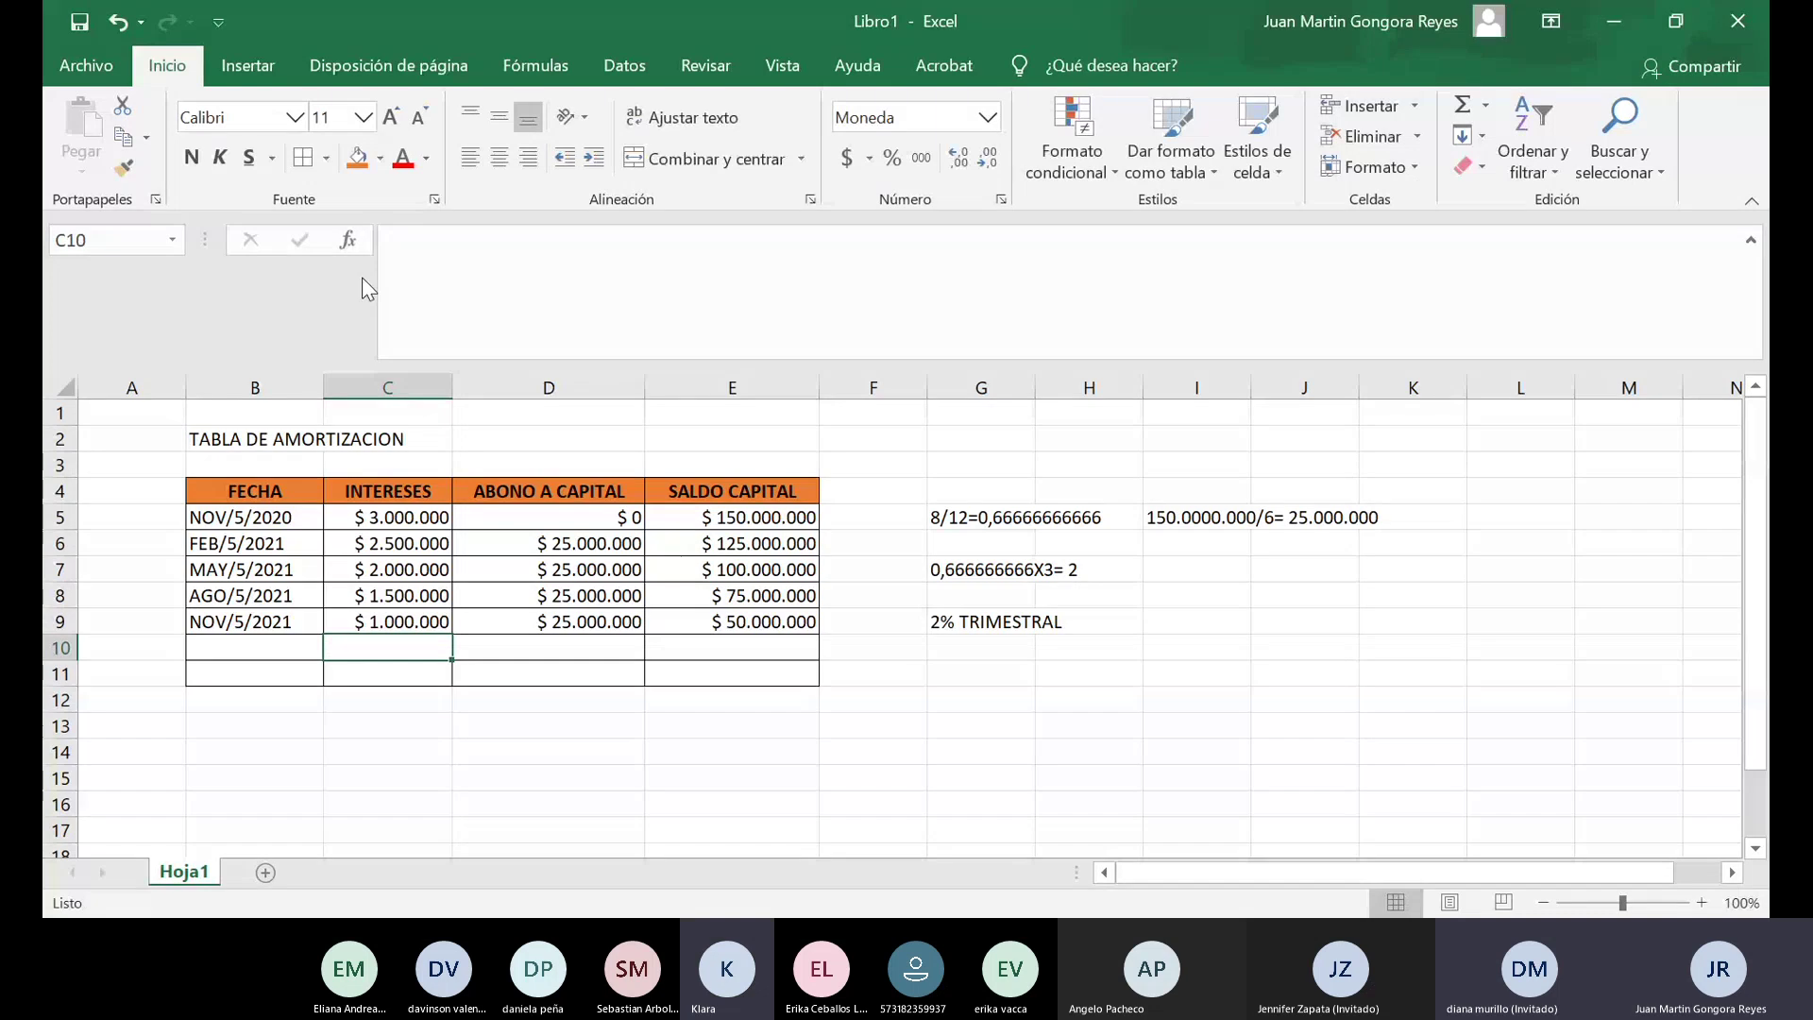
Enter FEB/5/2022 as the FECHA in the row below NOV/5/2021.
{"action": "key", "text": "Left"}
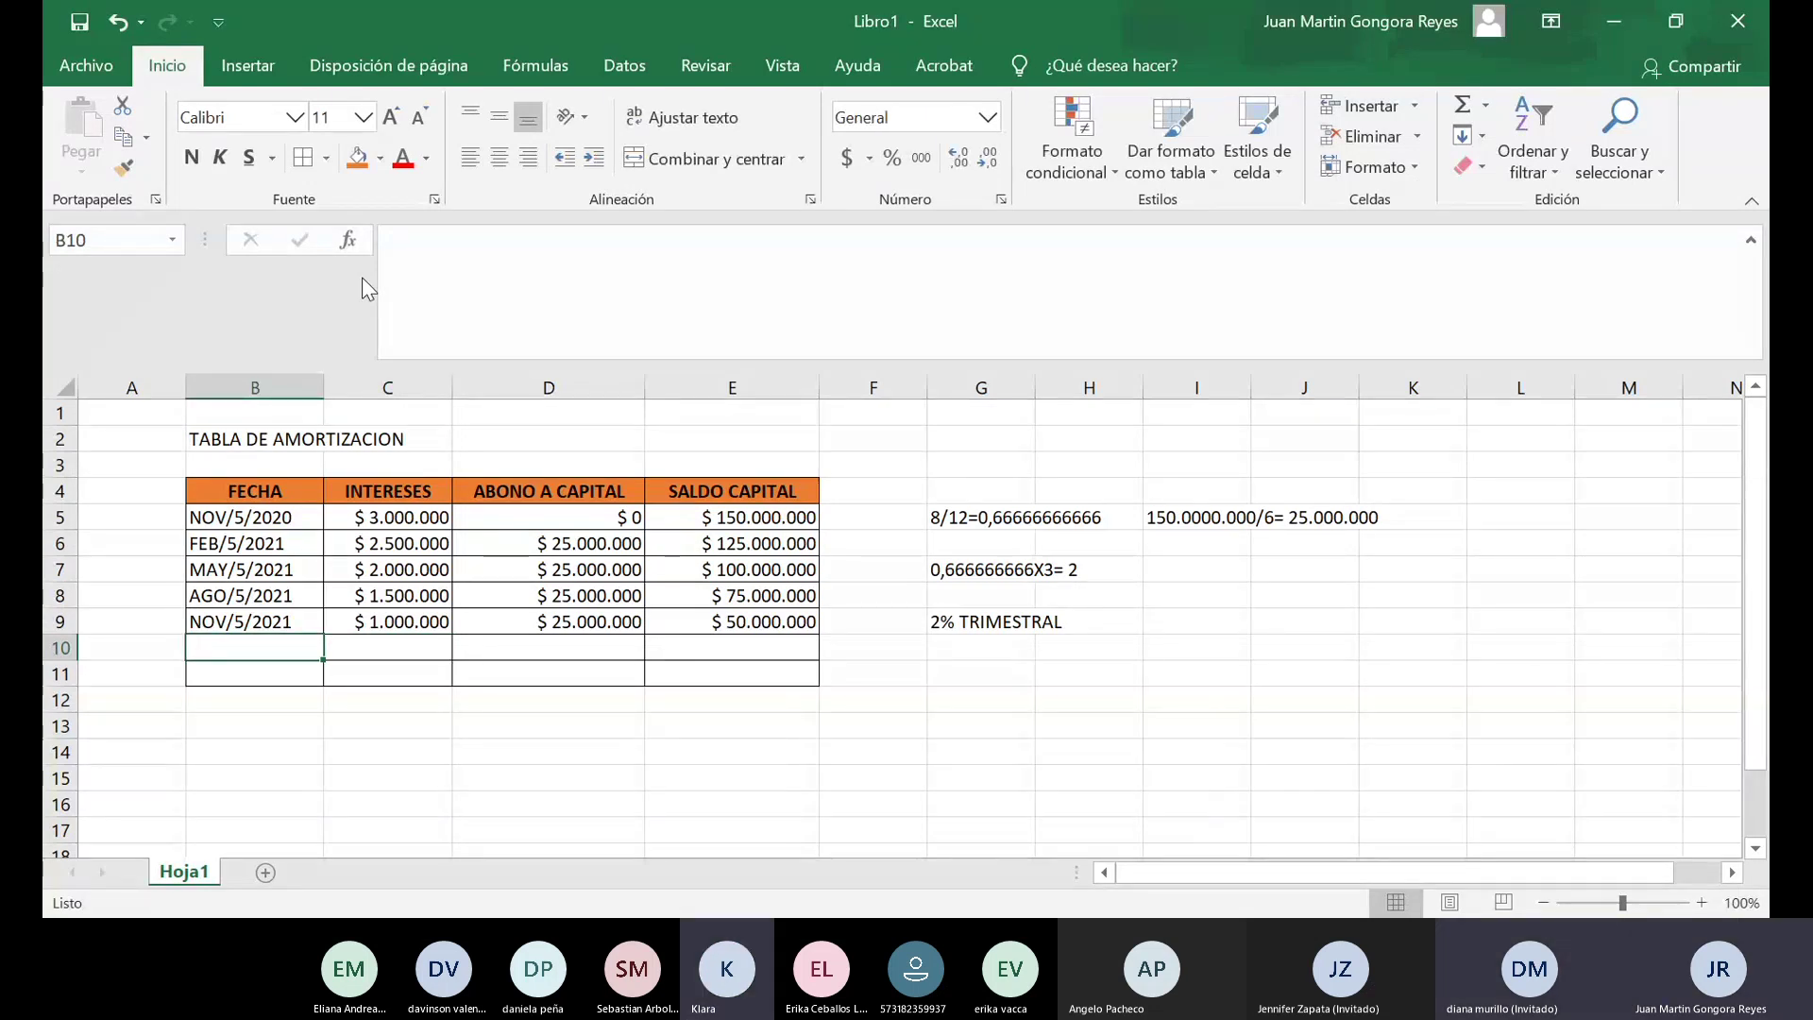
{"action": "type", "text": "FEB"}
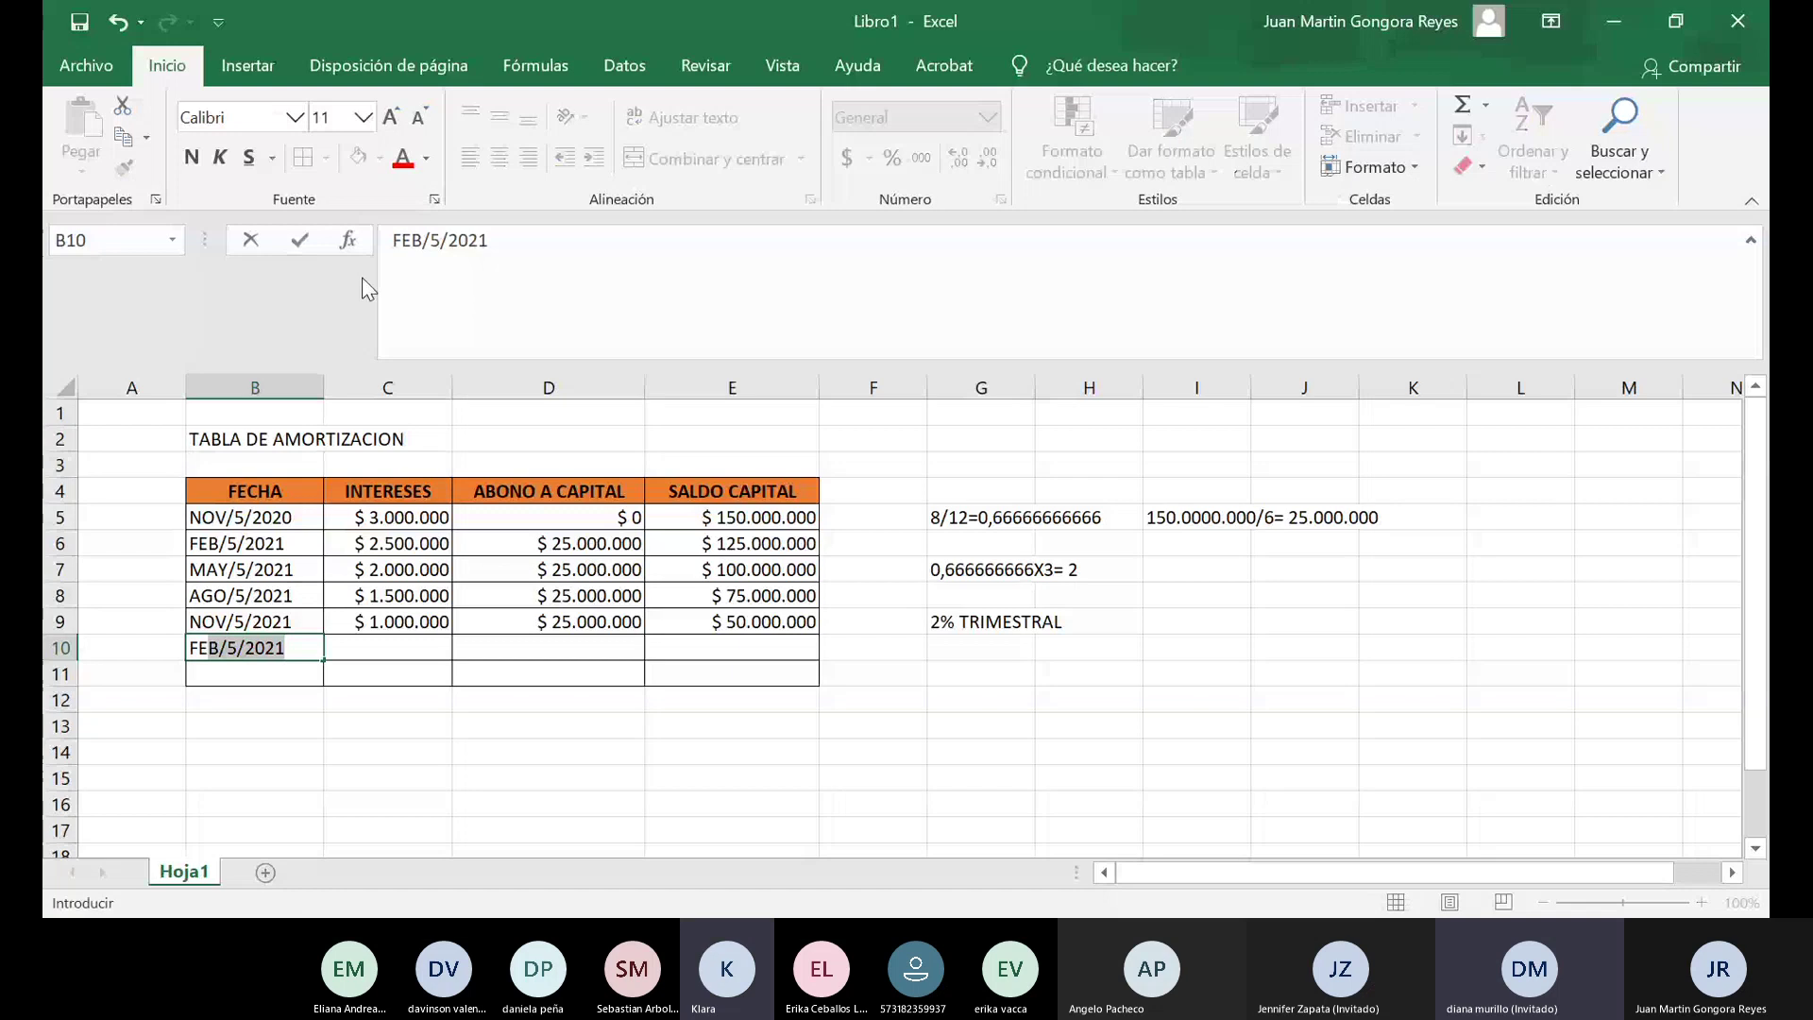
{"action": "type", "text": "/"}
{"action": "key", "text": "Return"}
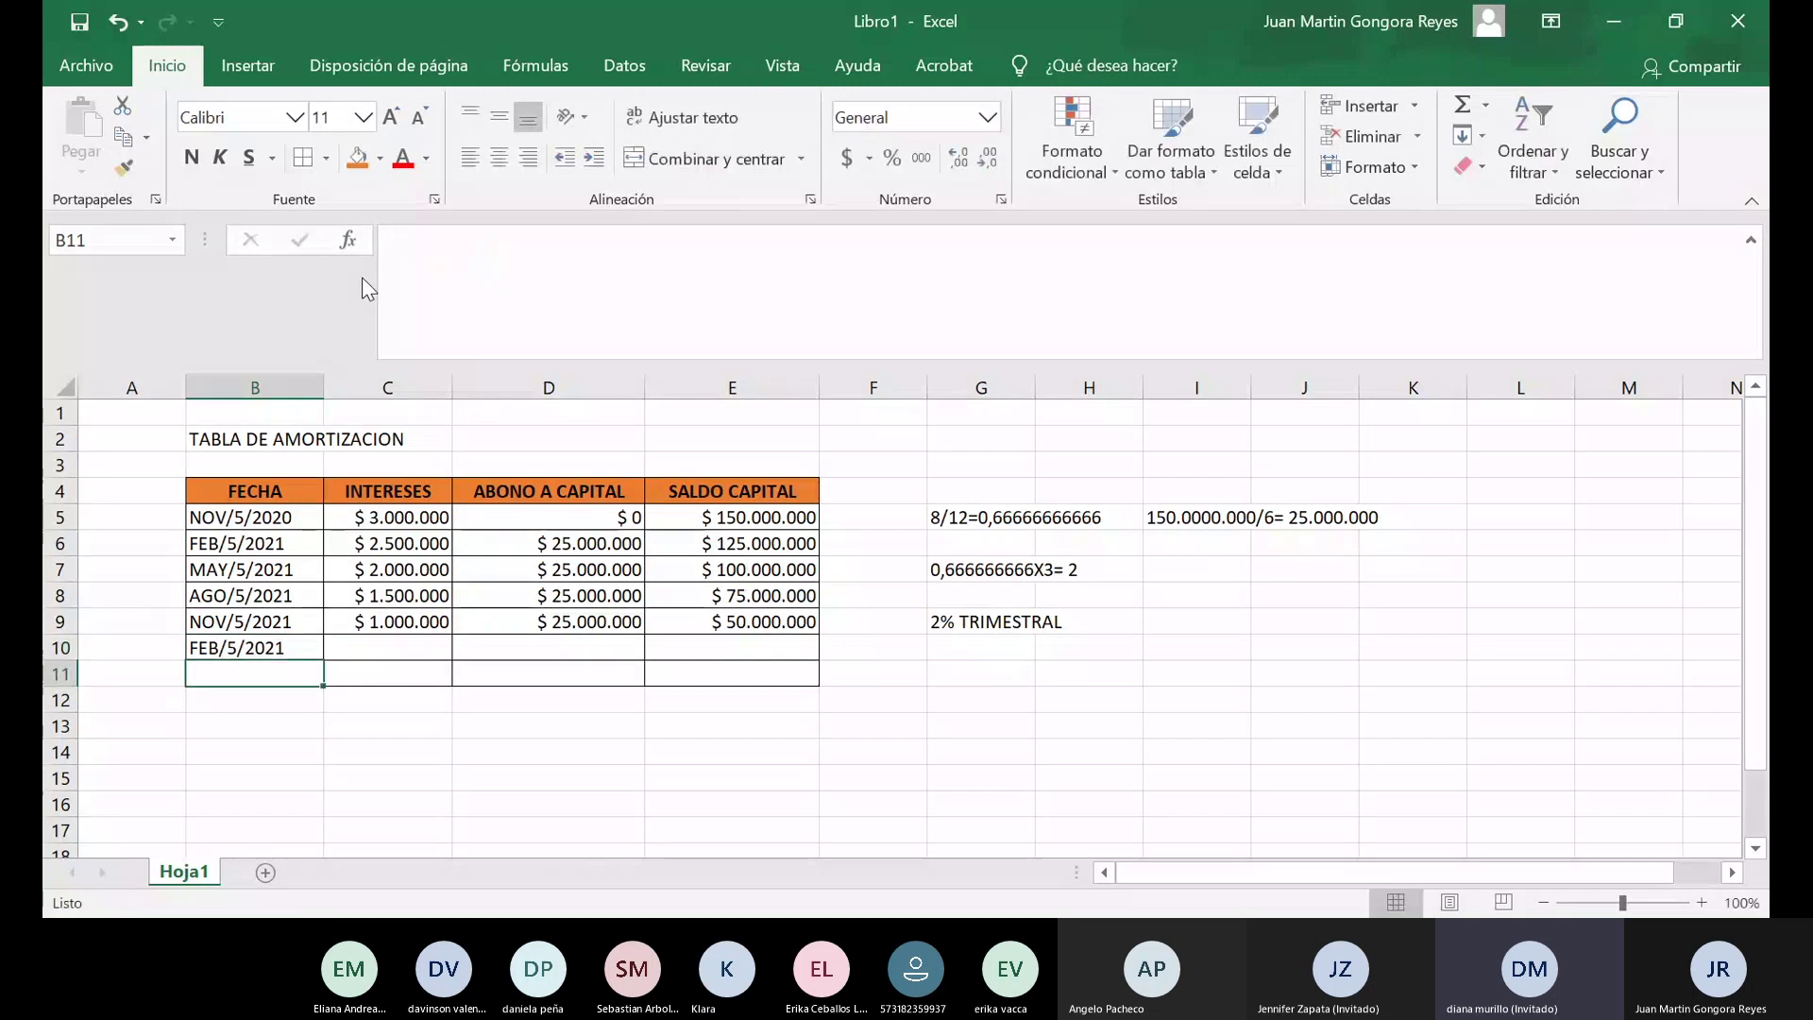
{"action": "key", "text": "Up"}
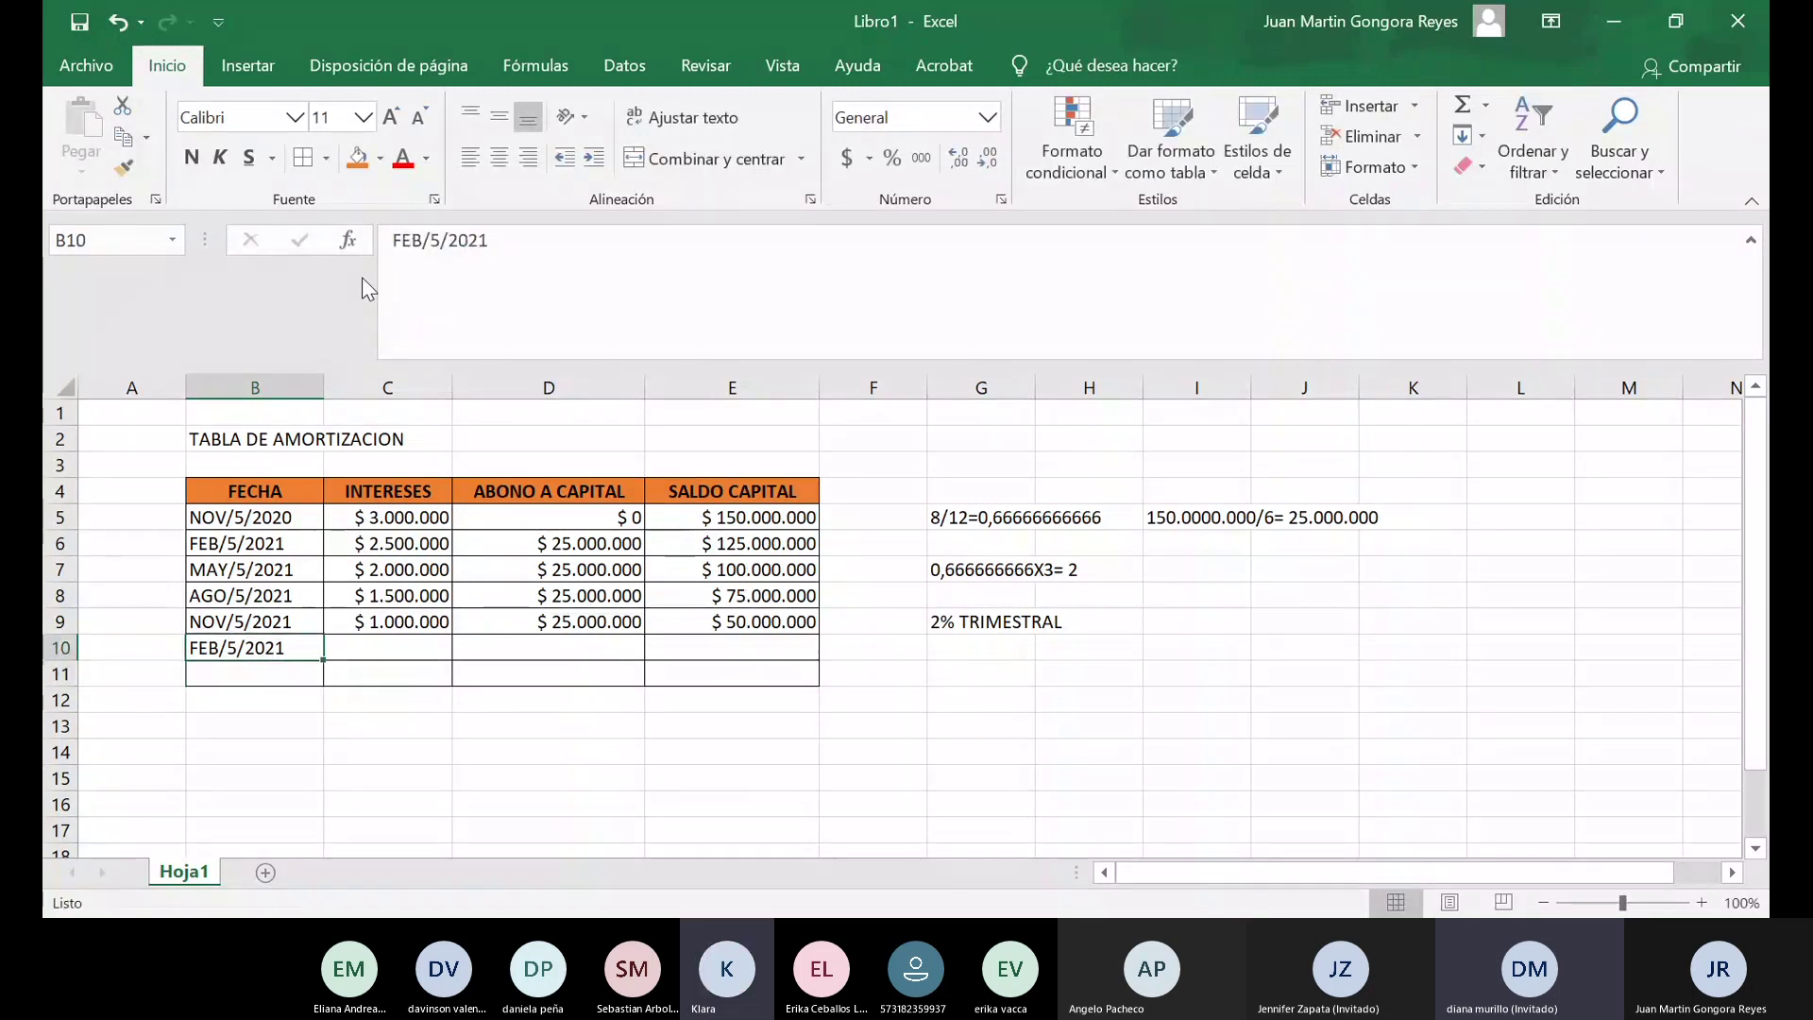
{"action": "key", "text": "F2"}
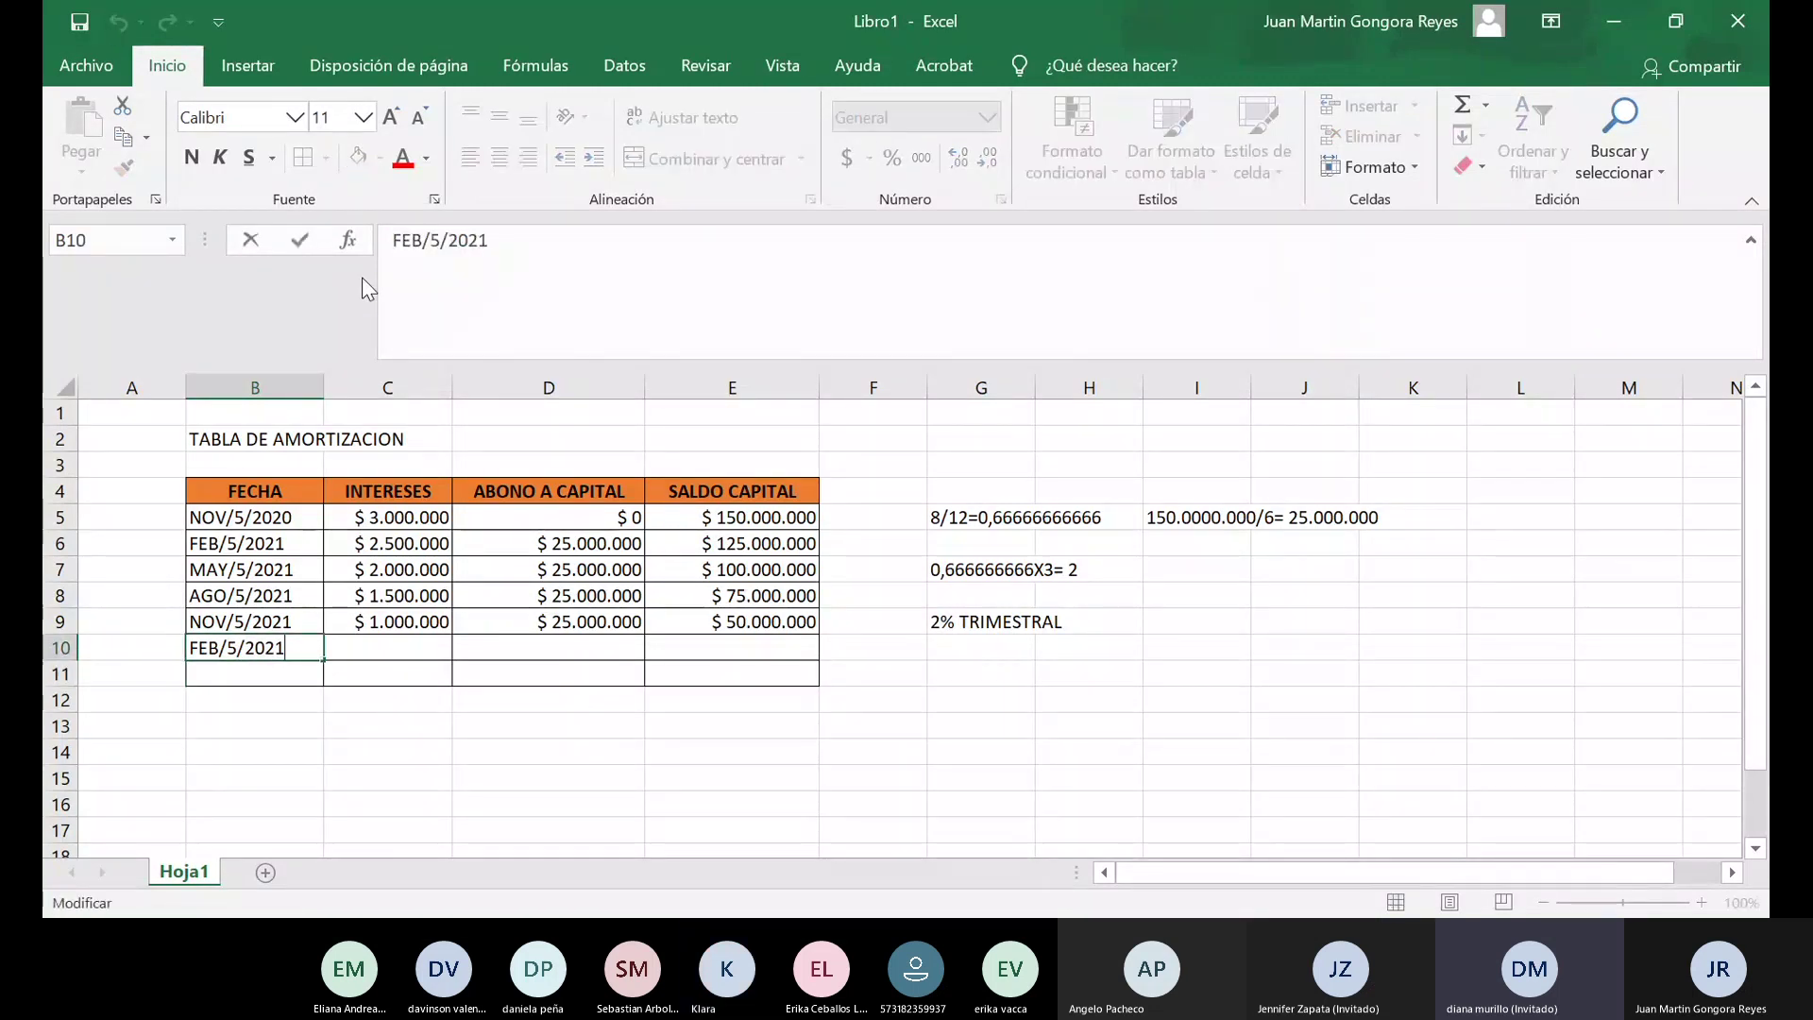
{"action": "key", "text": "BackSpace"}
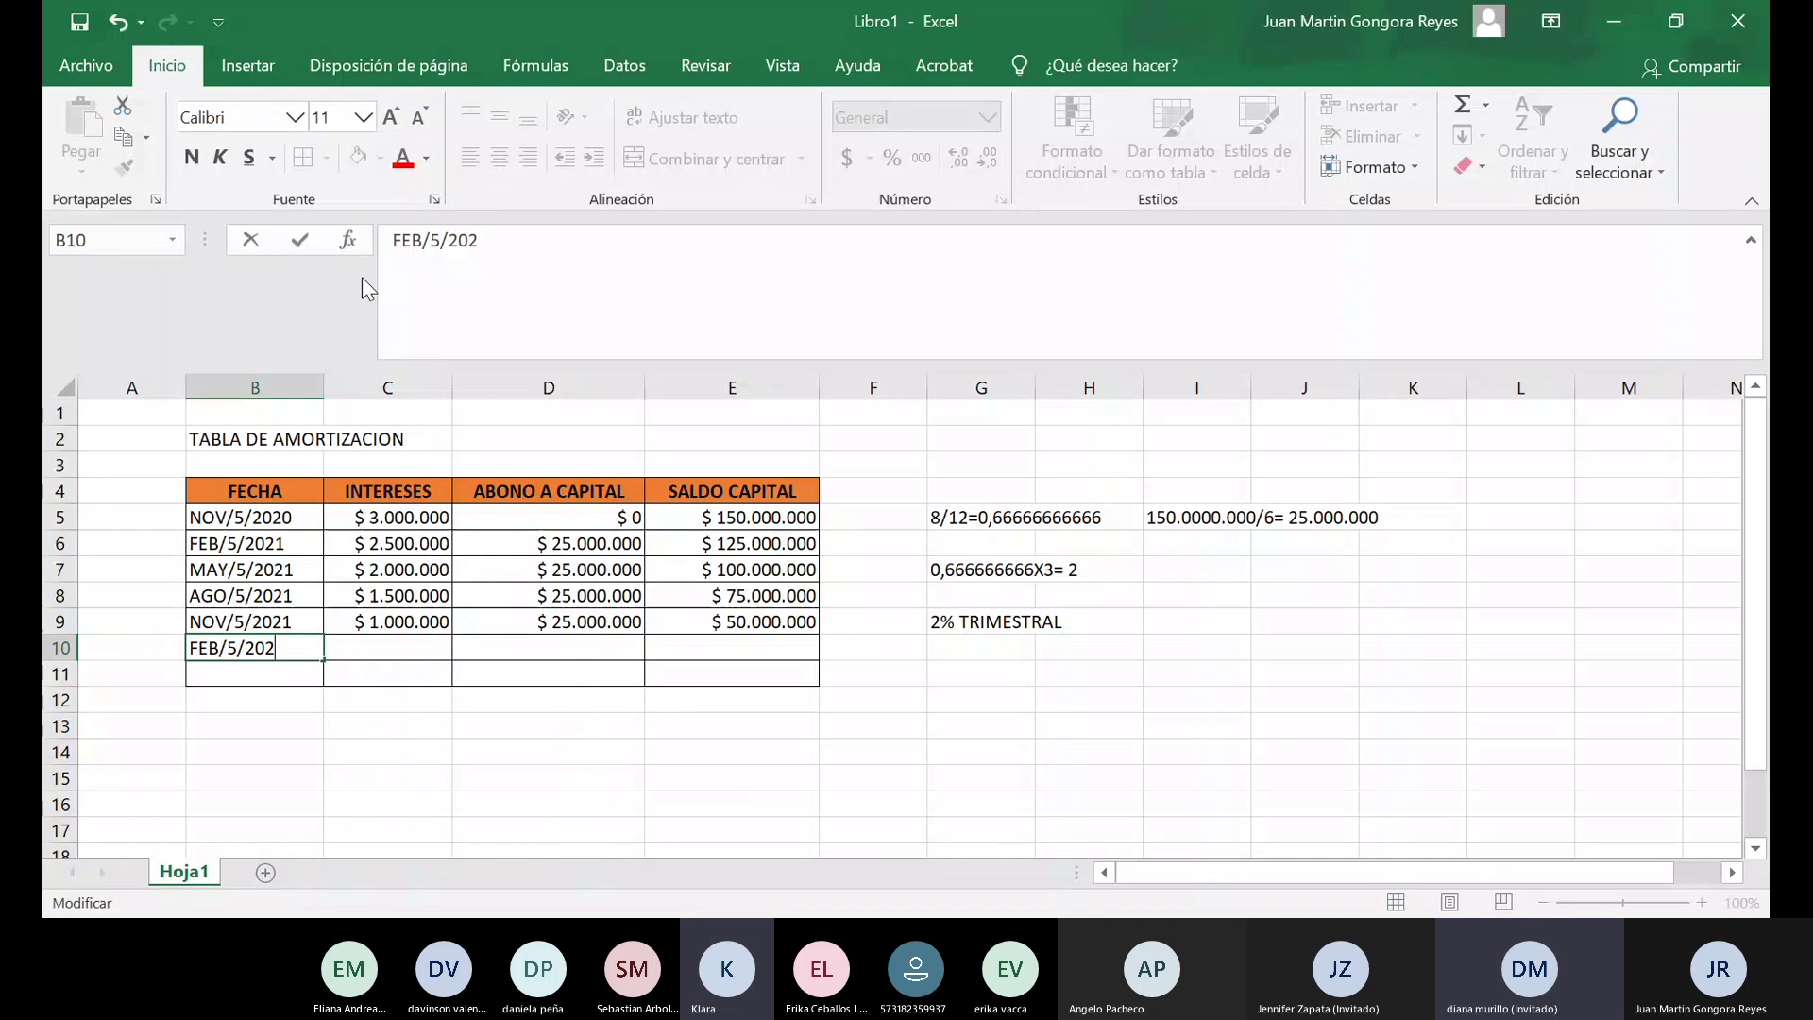
{"action": "type", "text": "2"}
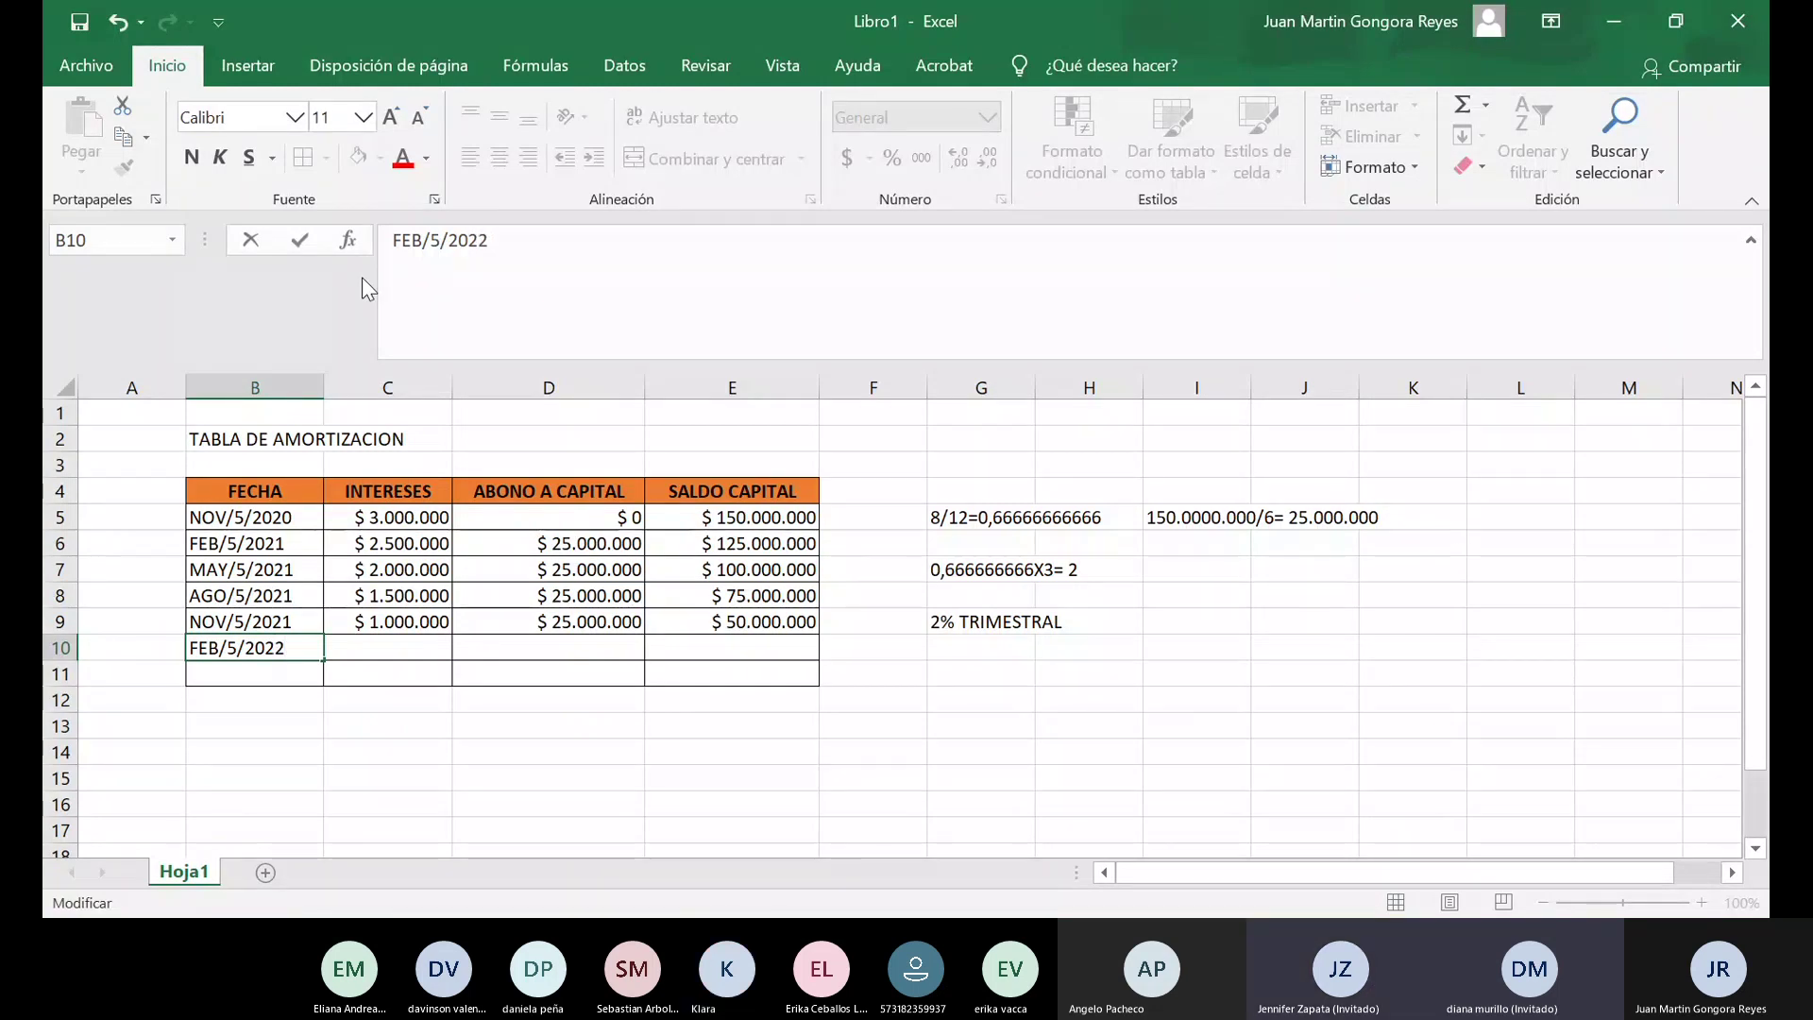
{"action": "key", "text": "Return"}
Fill the FEB/5/2022 row with 25000000 under ABONO A CAPITAL and 25000000 under SALDO CAPITAL.
{"action": "key", "text": "Right"}
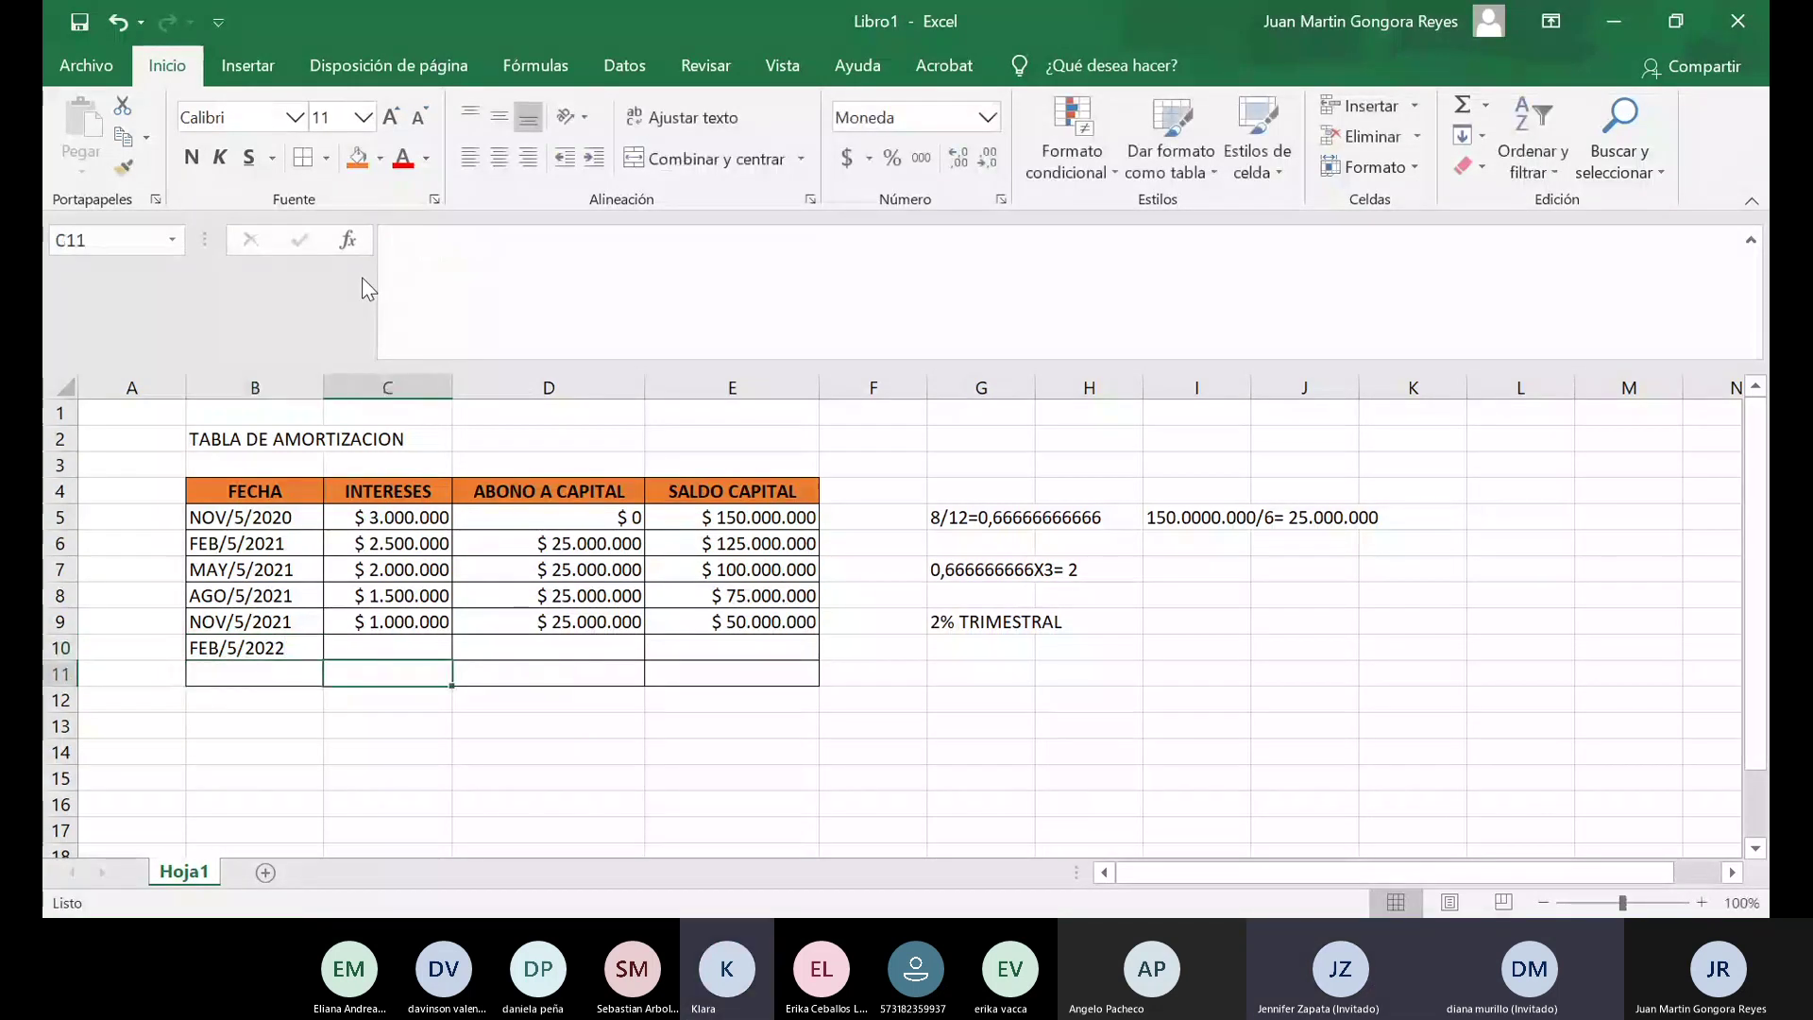
{"action": "key", "text": "Up"}
{"action": "key", "text": "Right"}
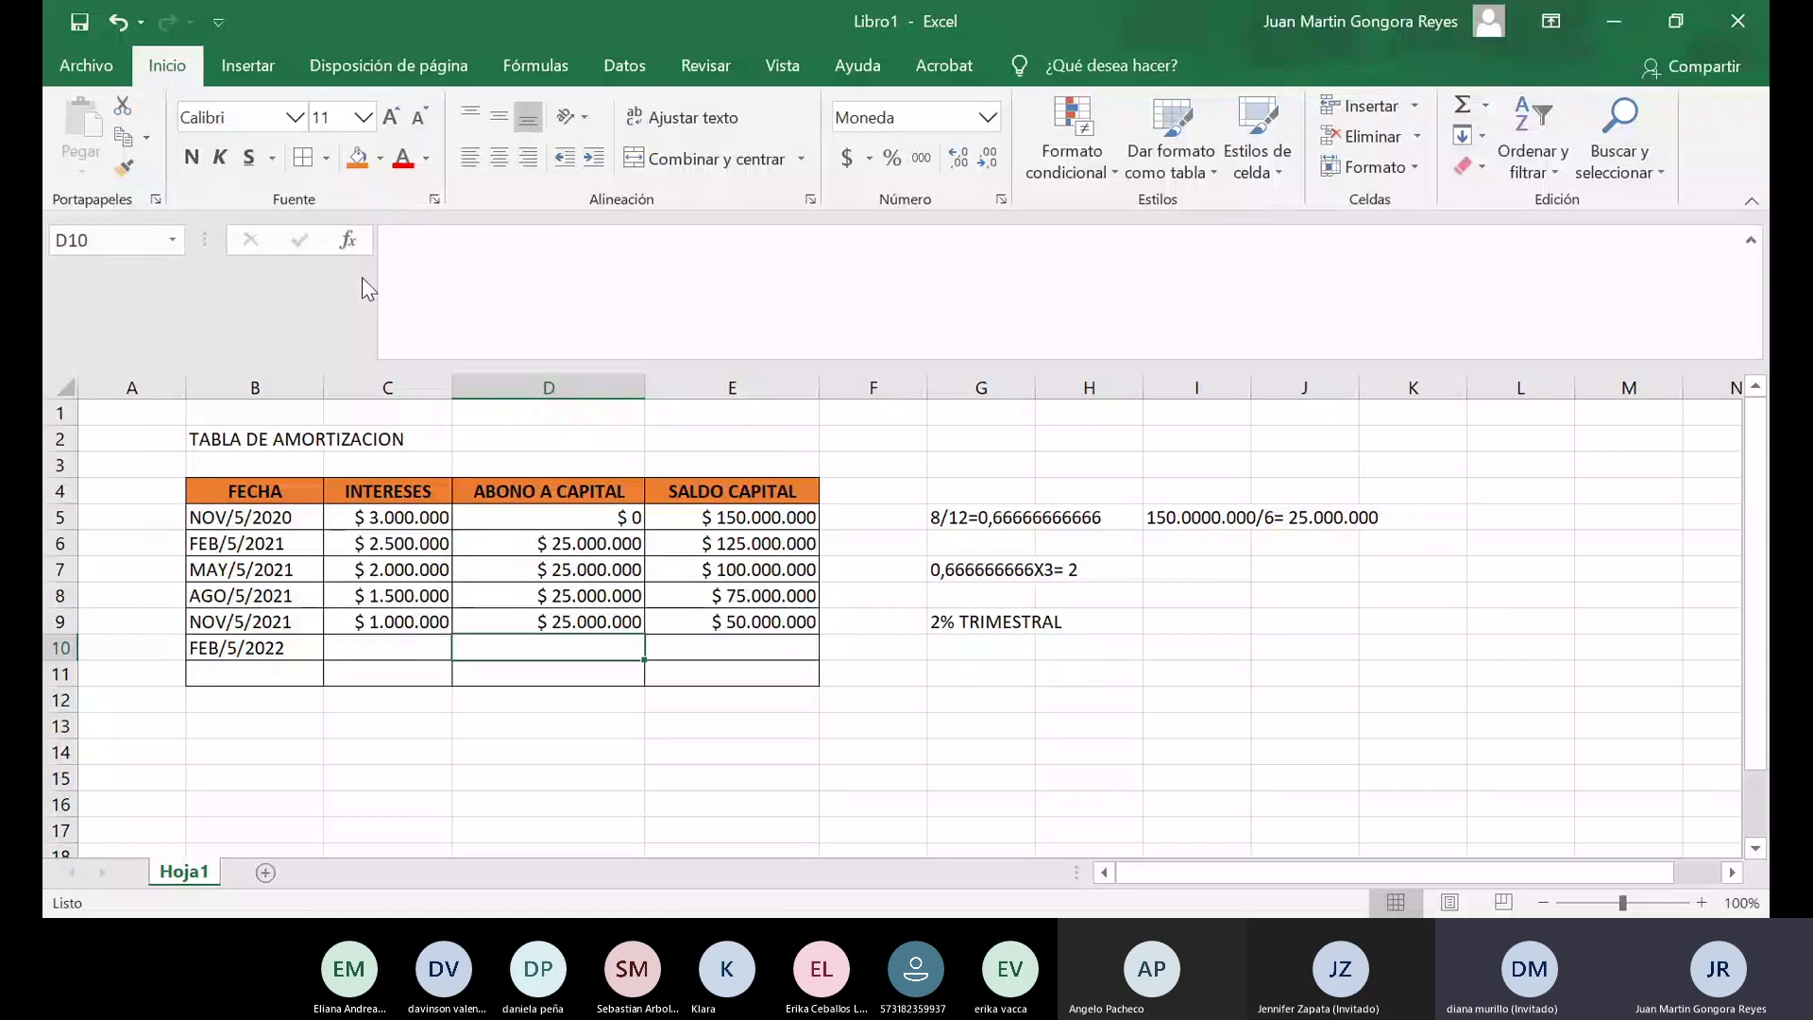
{"action": "type", "text": "25.000."}
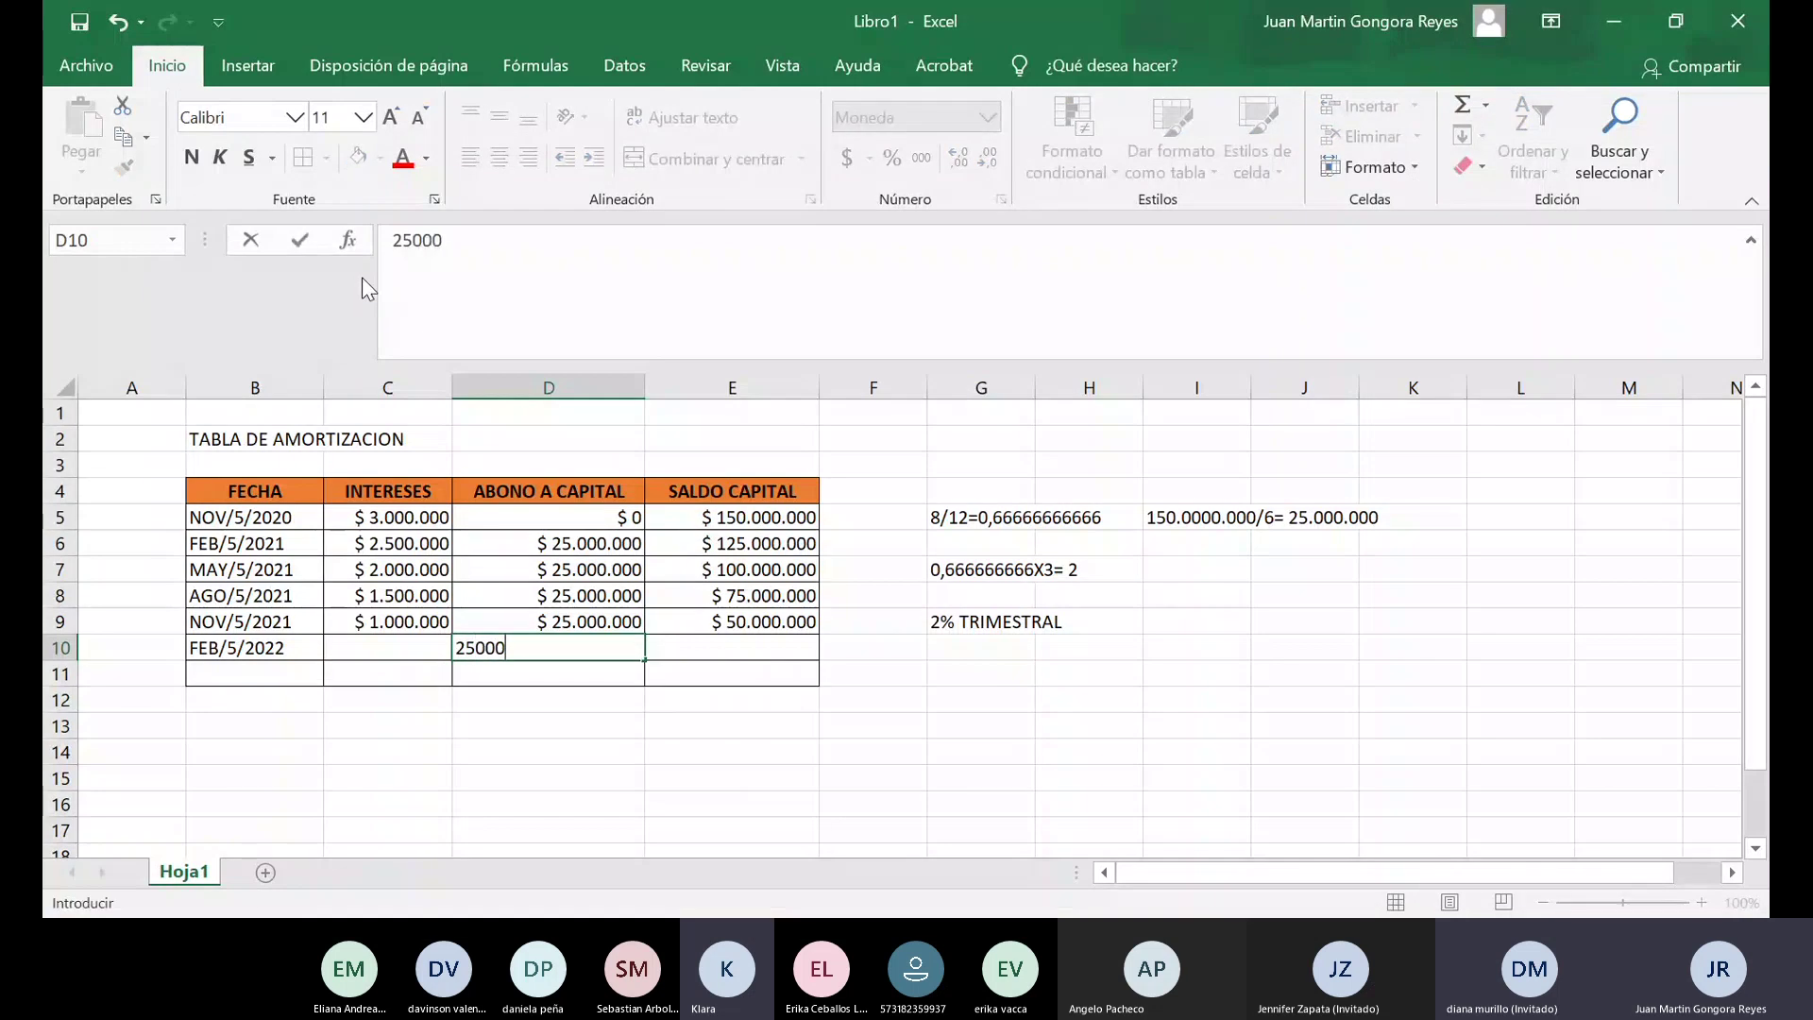
{"action": "type", "text": "000"}
{"action": "key", "text": "Tab"}
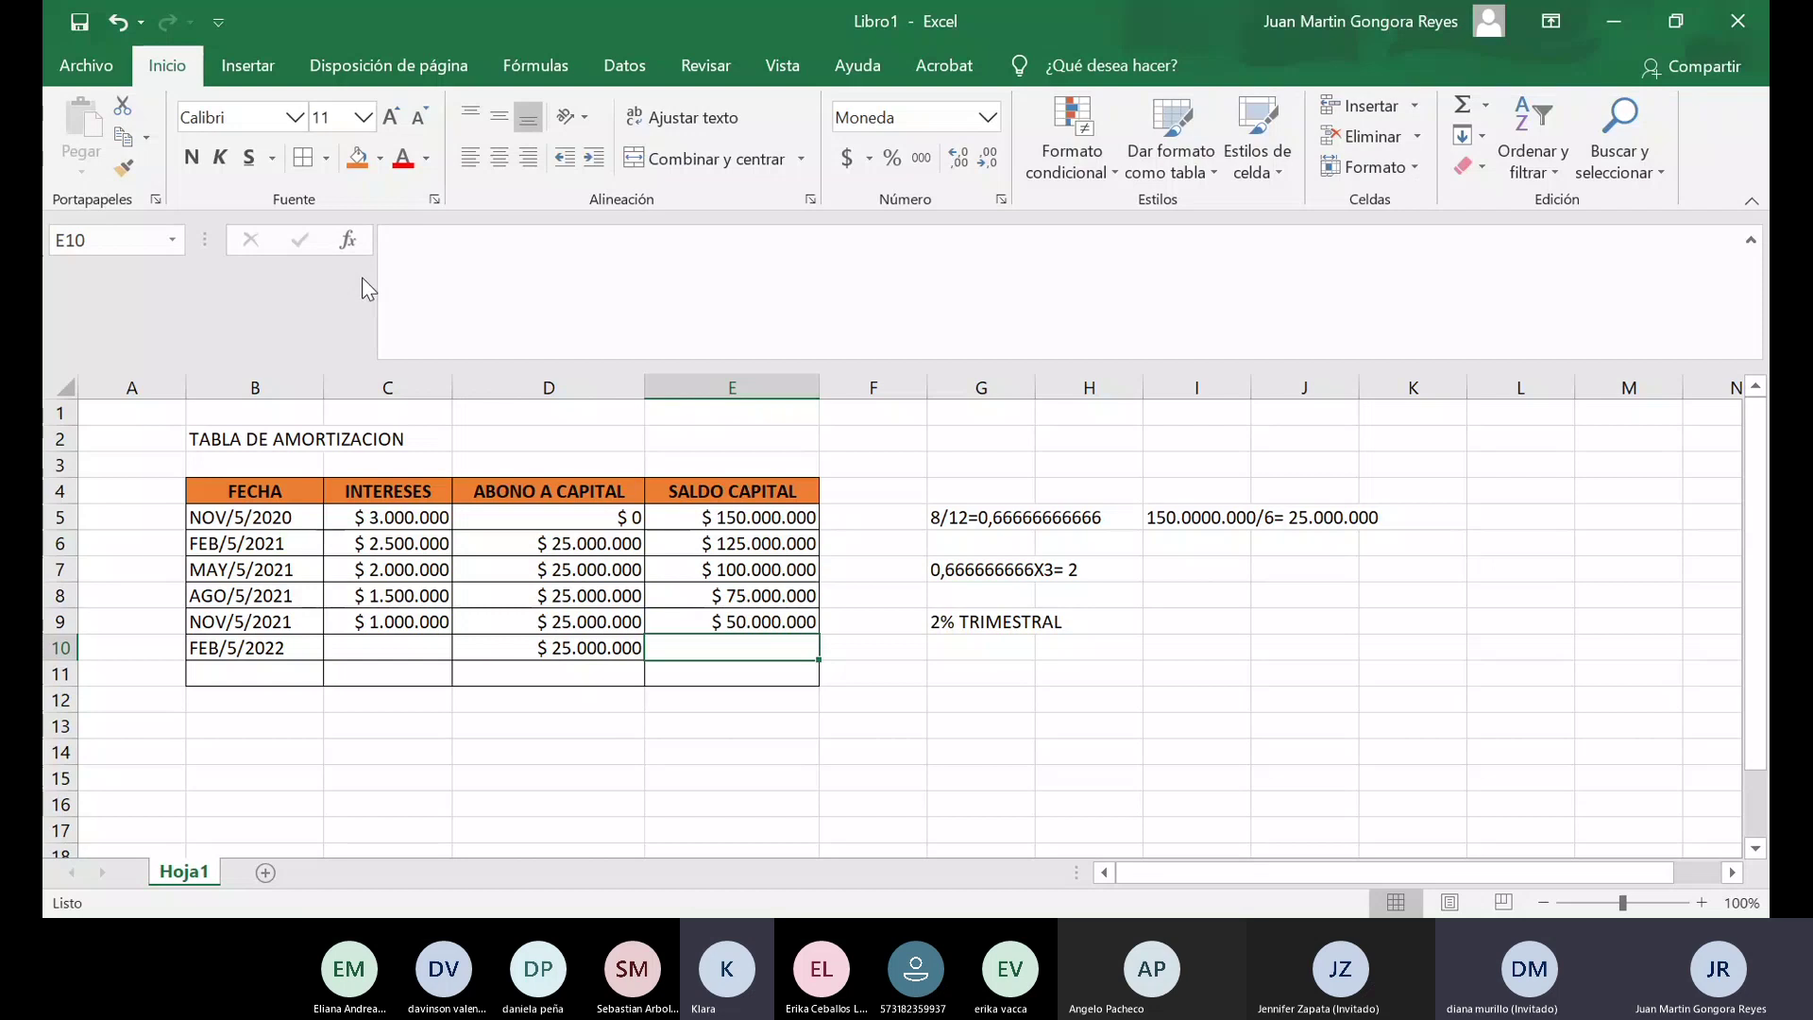
{"action": "type", "text": "2"}
{"action": "type", "text": "5.000.000"}
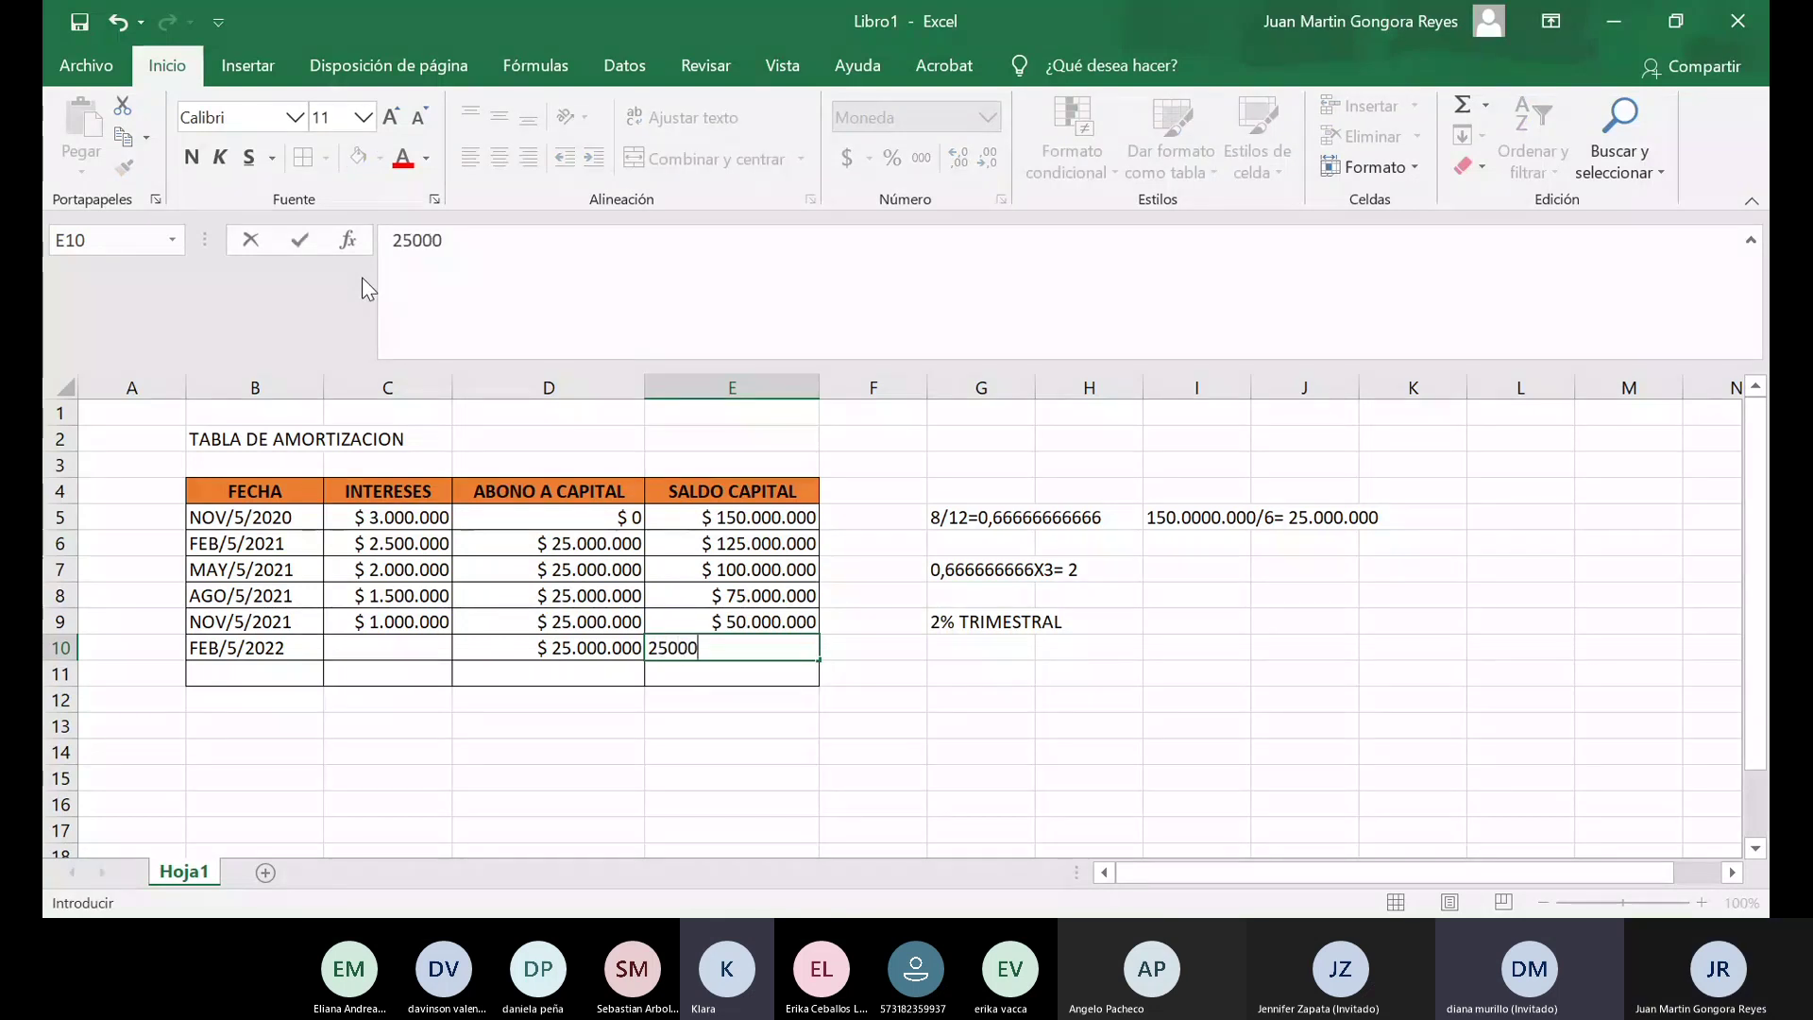
{"action": "key", "text": "Return"}
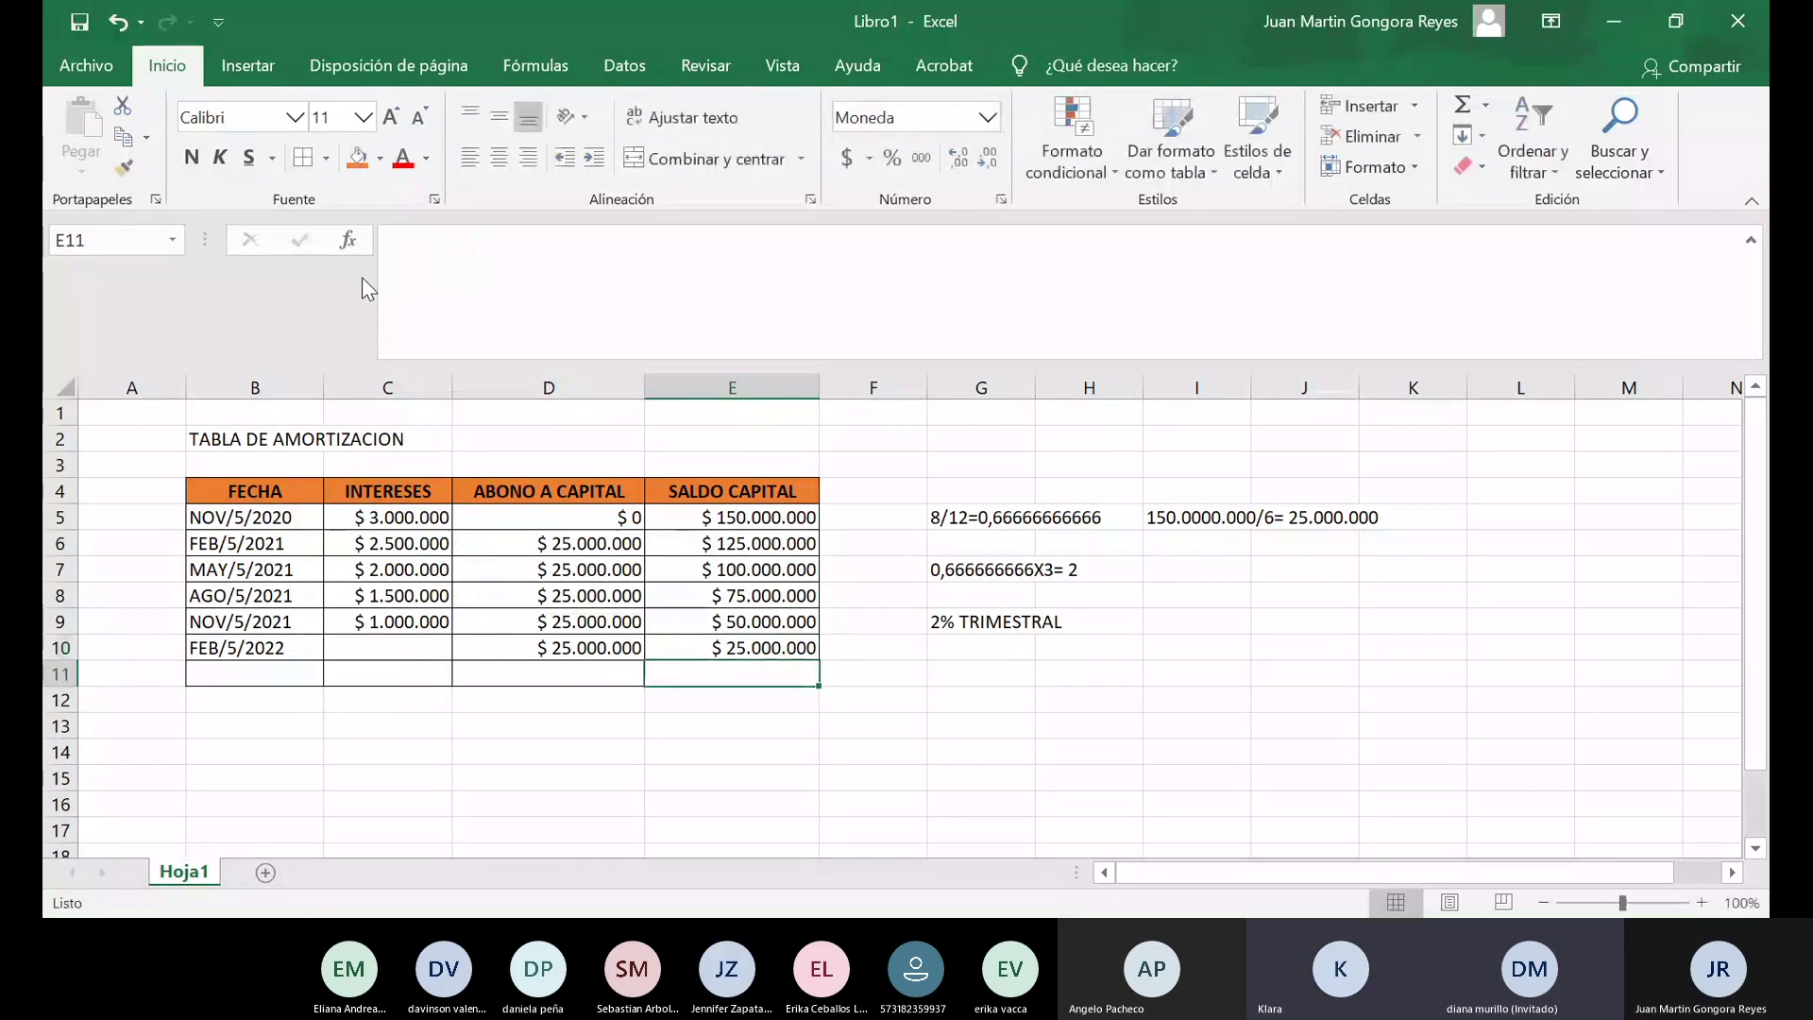
Enter 500000 under INTERESES in the FEB/5/2022 row.
{"action": "key", "text": "Up"}
{"action": "key", "text": "Left"}
{"action": "key", "text": "Left"}
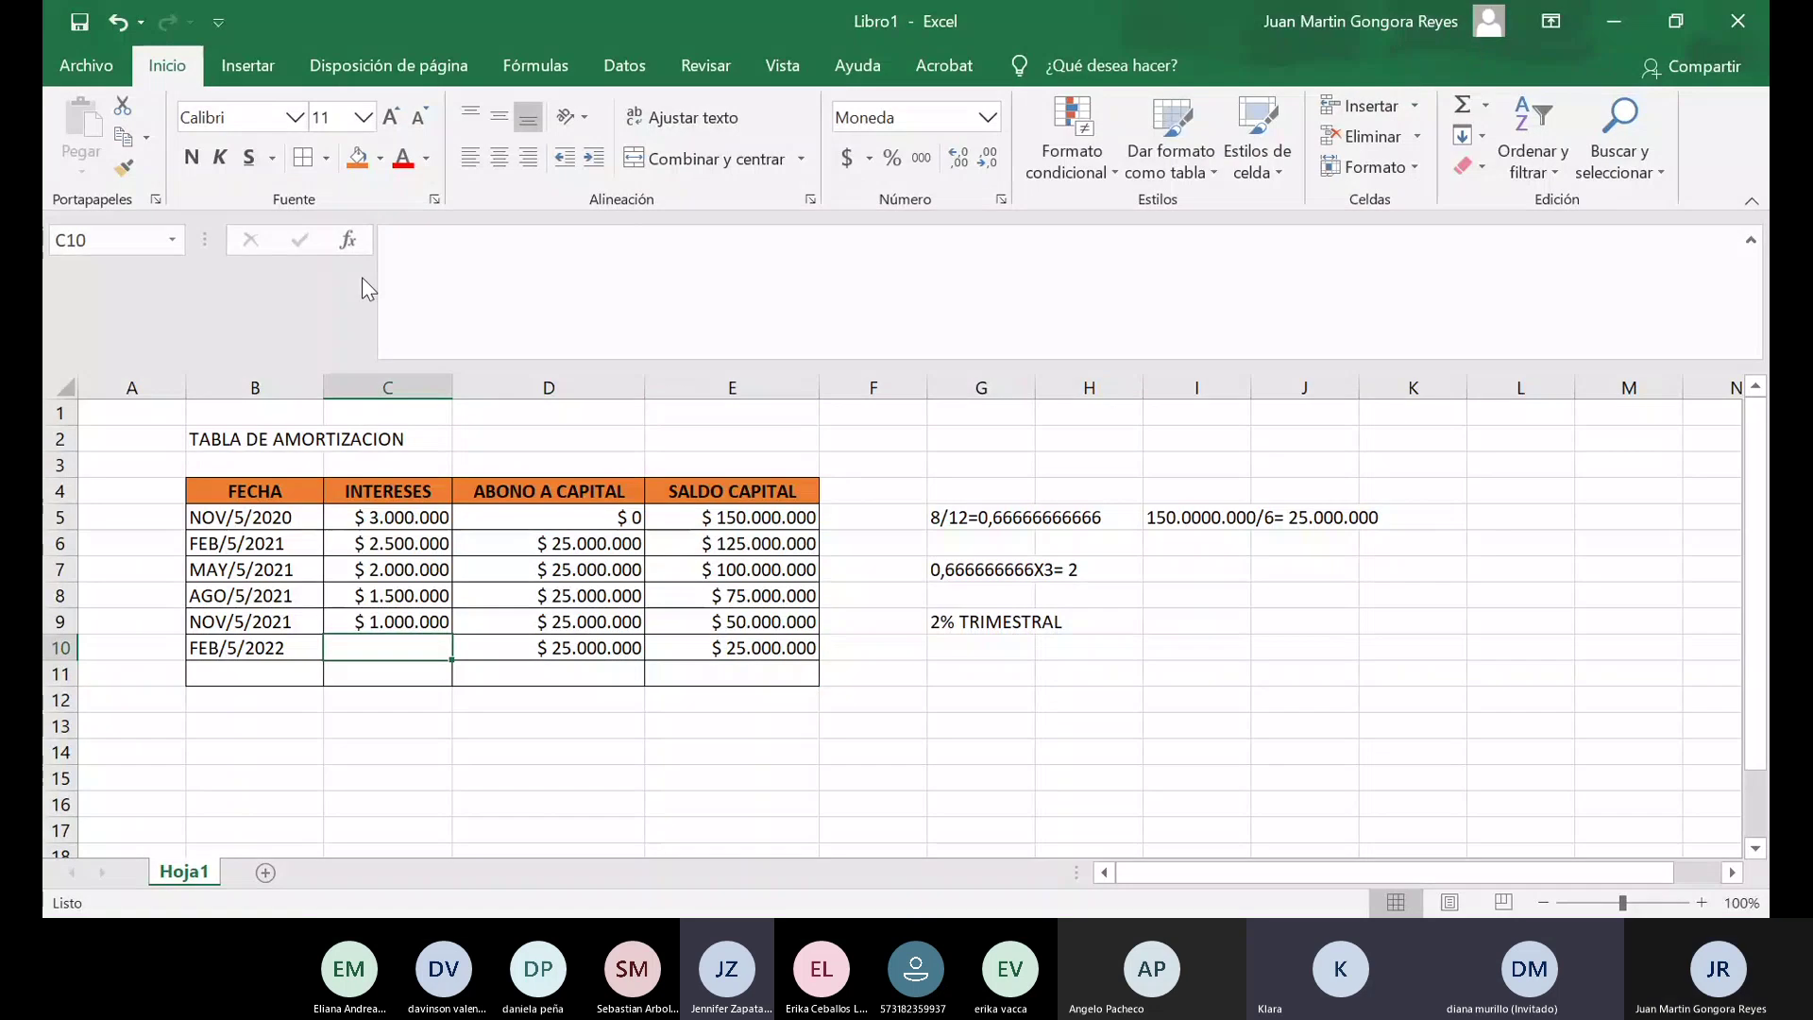
{"action": "type", "text": "500000"}
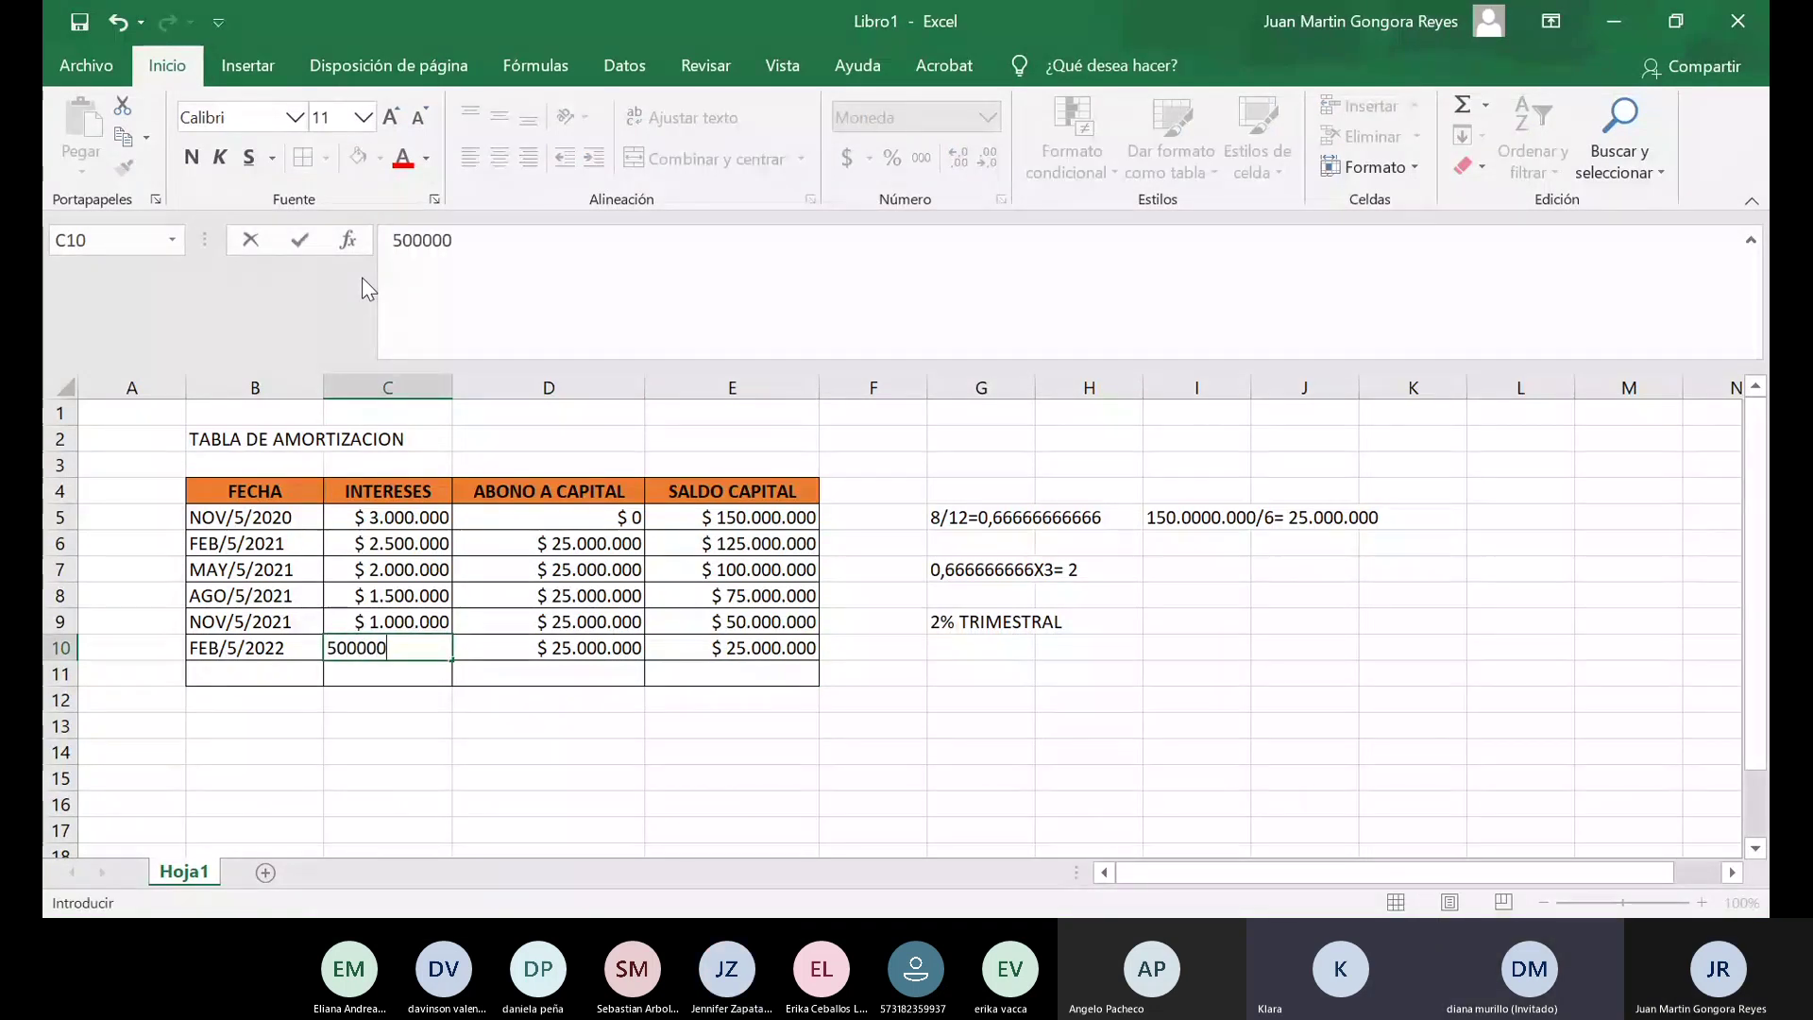
{"action": "key", "text": "Return"}
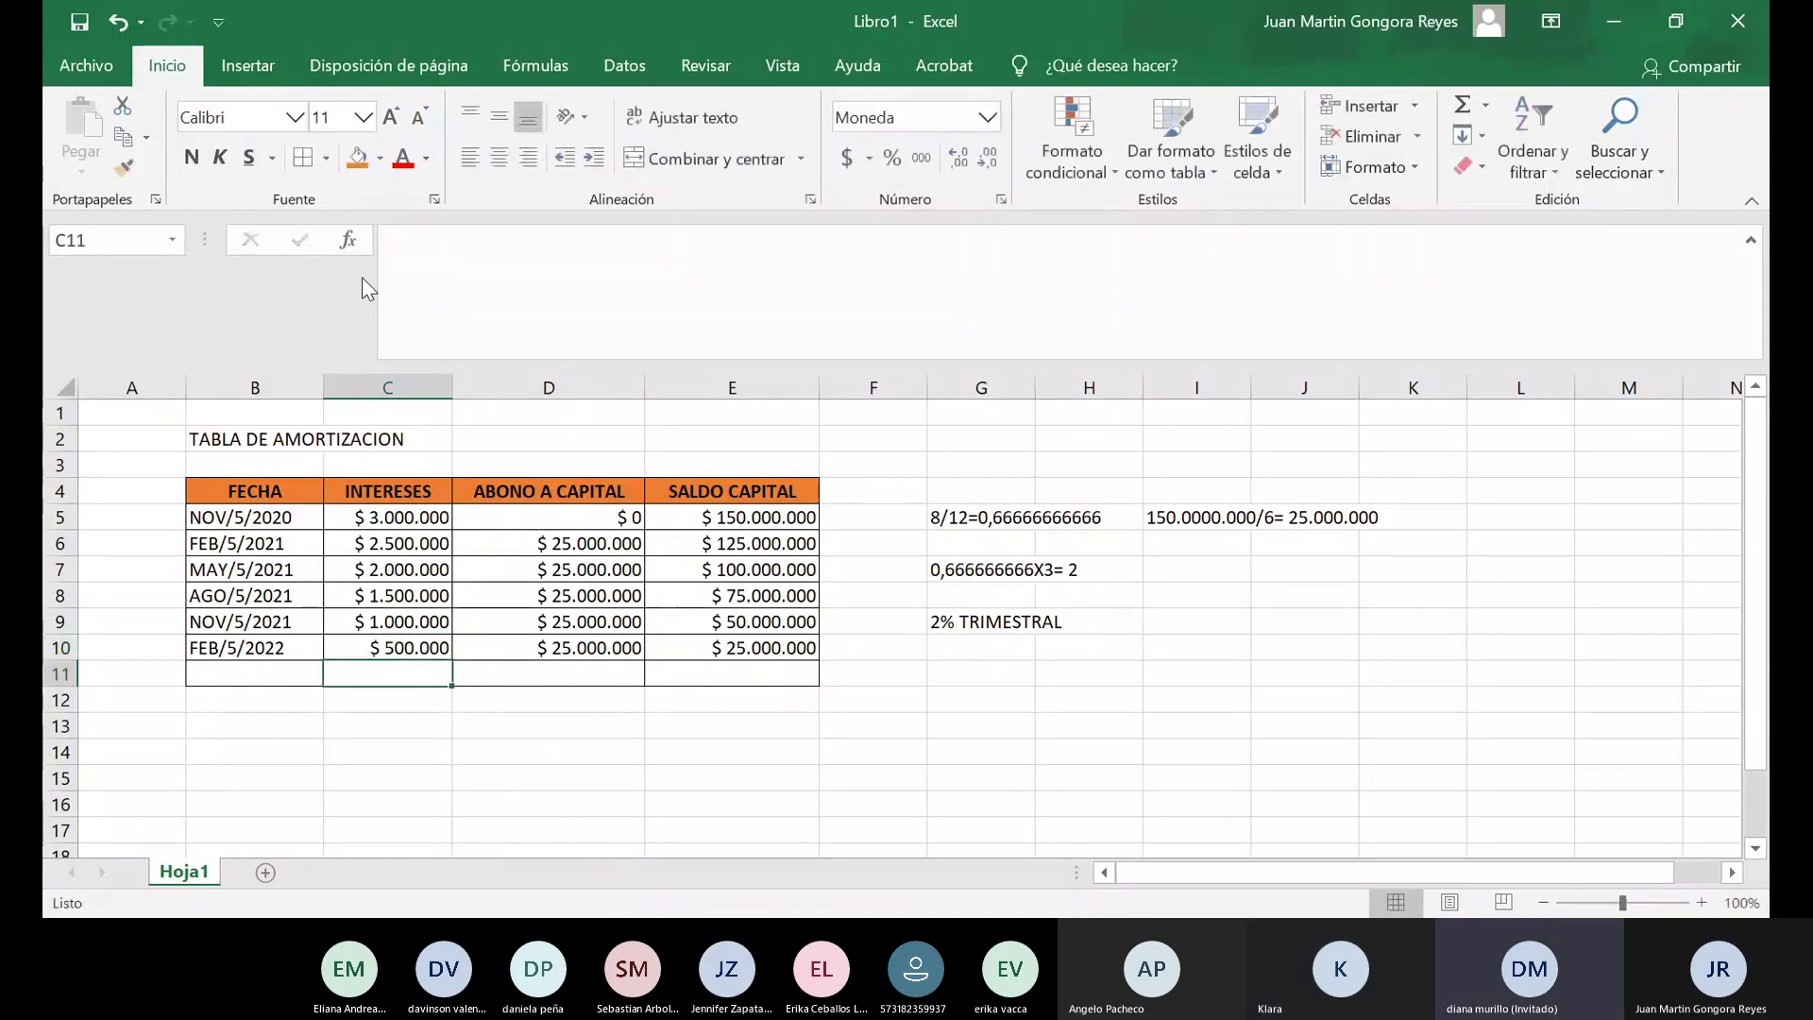
Enter MAY/5/2022 as the FECHA in the table's last row, below FEB/5/2022.
{"action": "key", "text": "Left"}
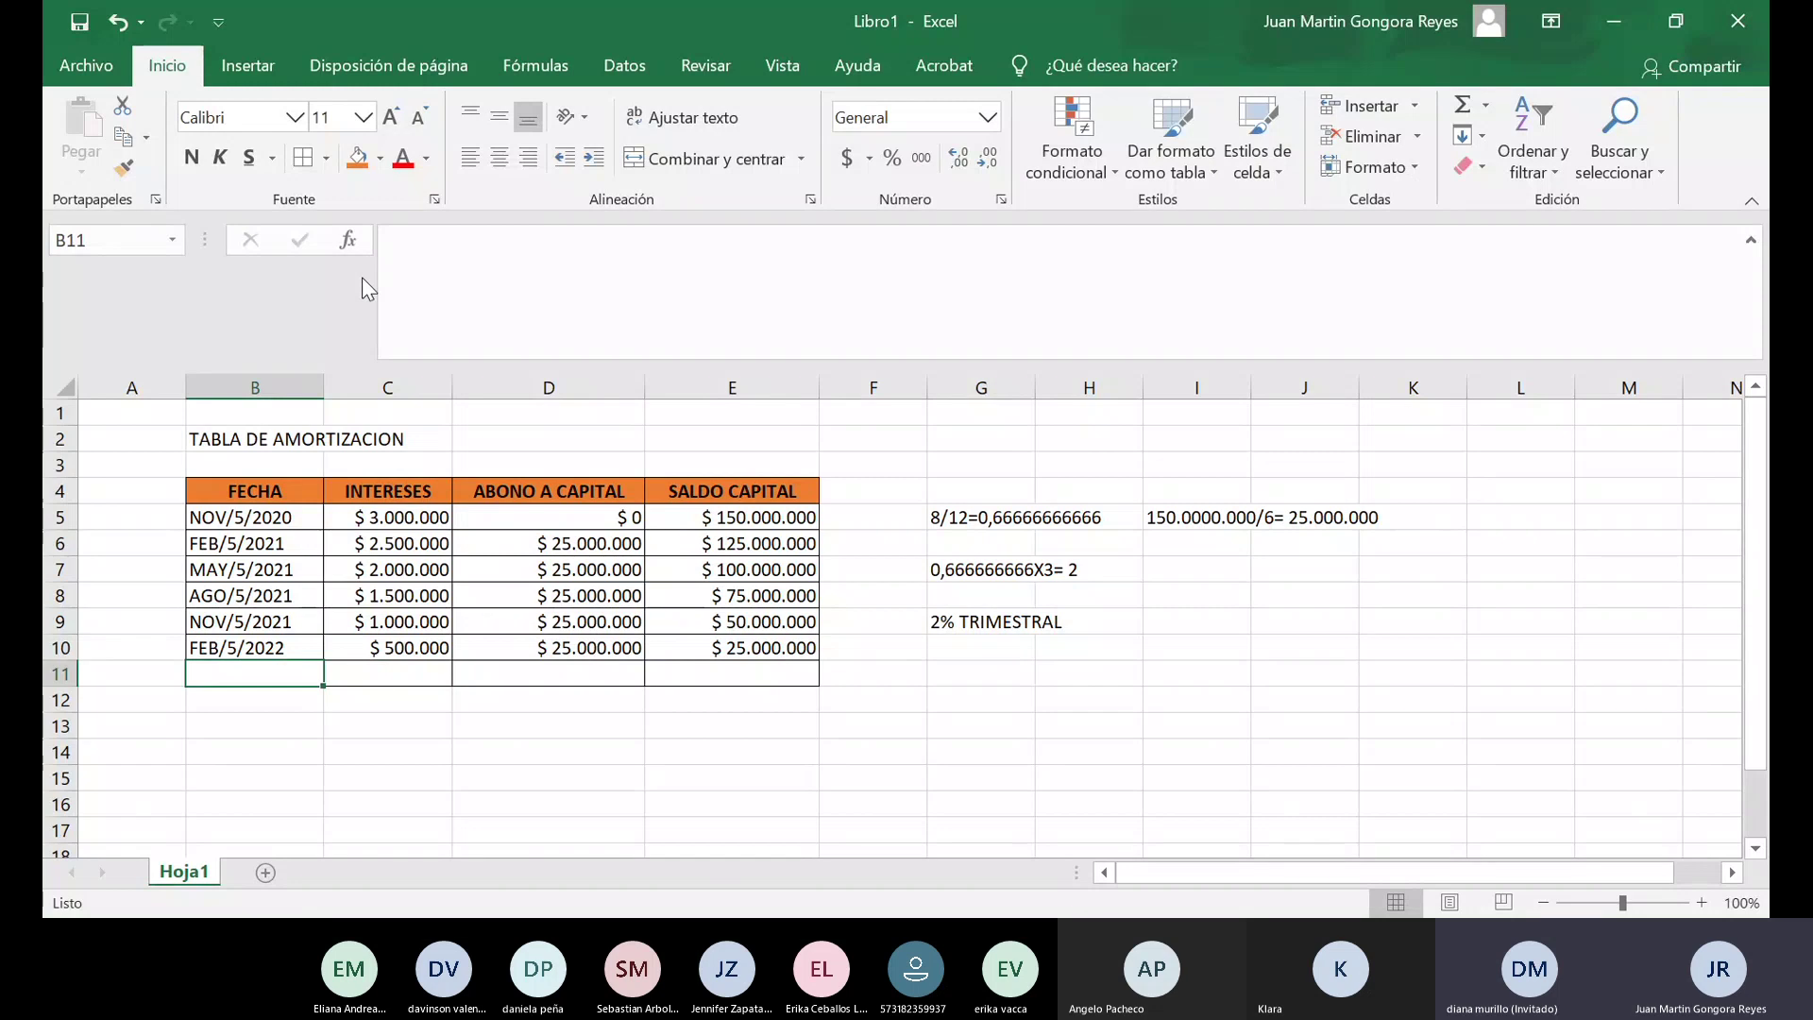
{"action": "type", "text": "MAY"}
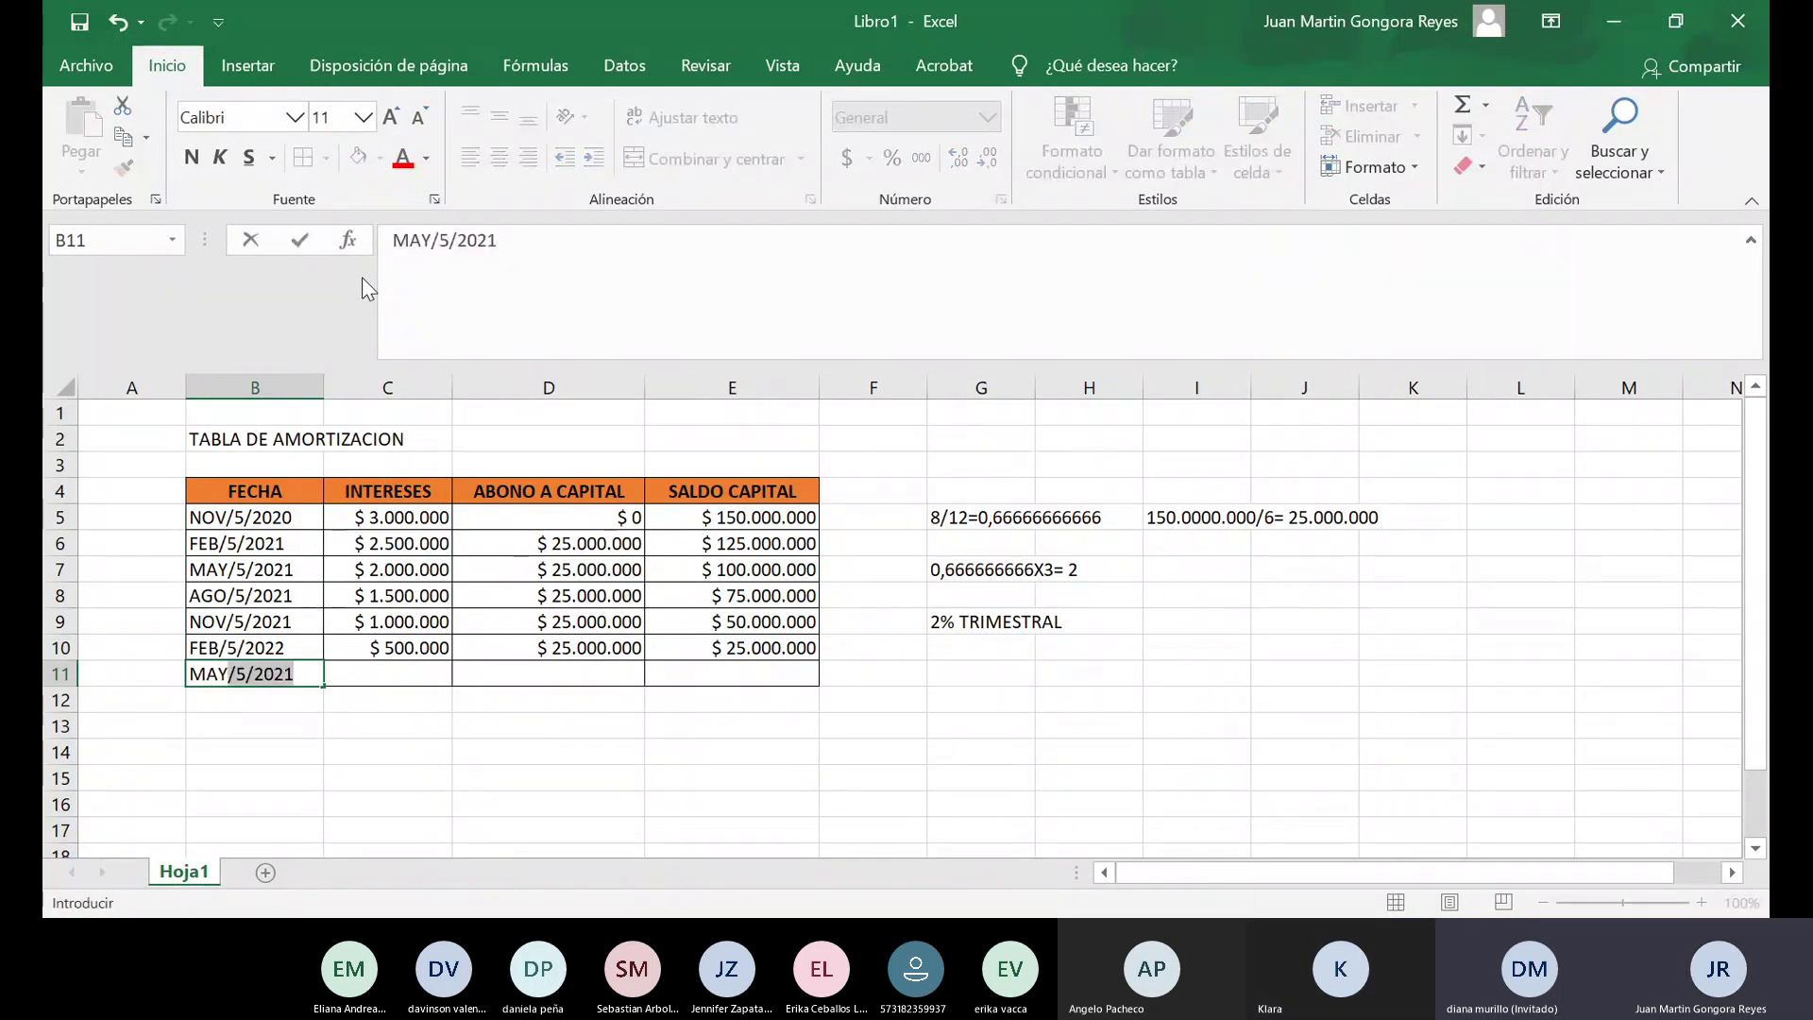
{"action": "key", "text": "Tab"}
{"action": "key", "text": "Left"}
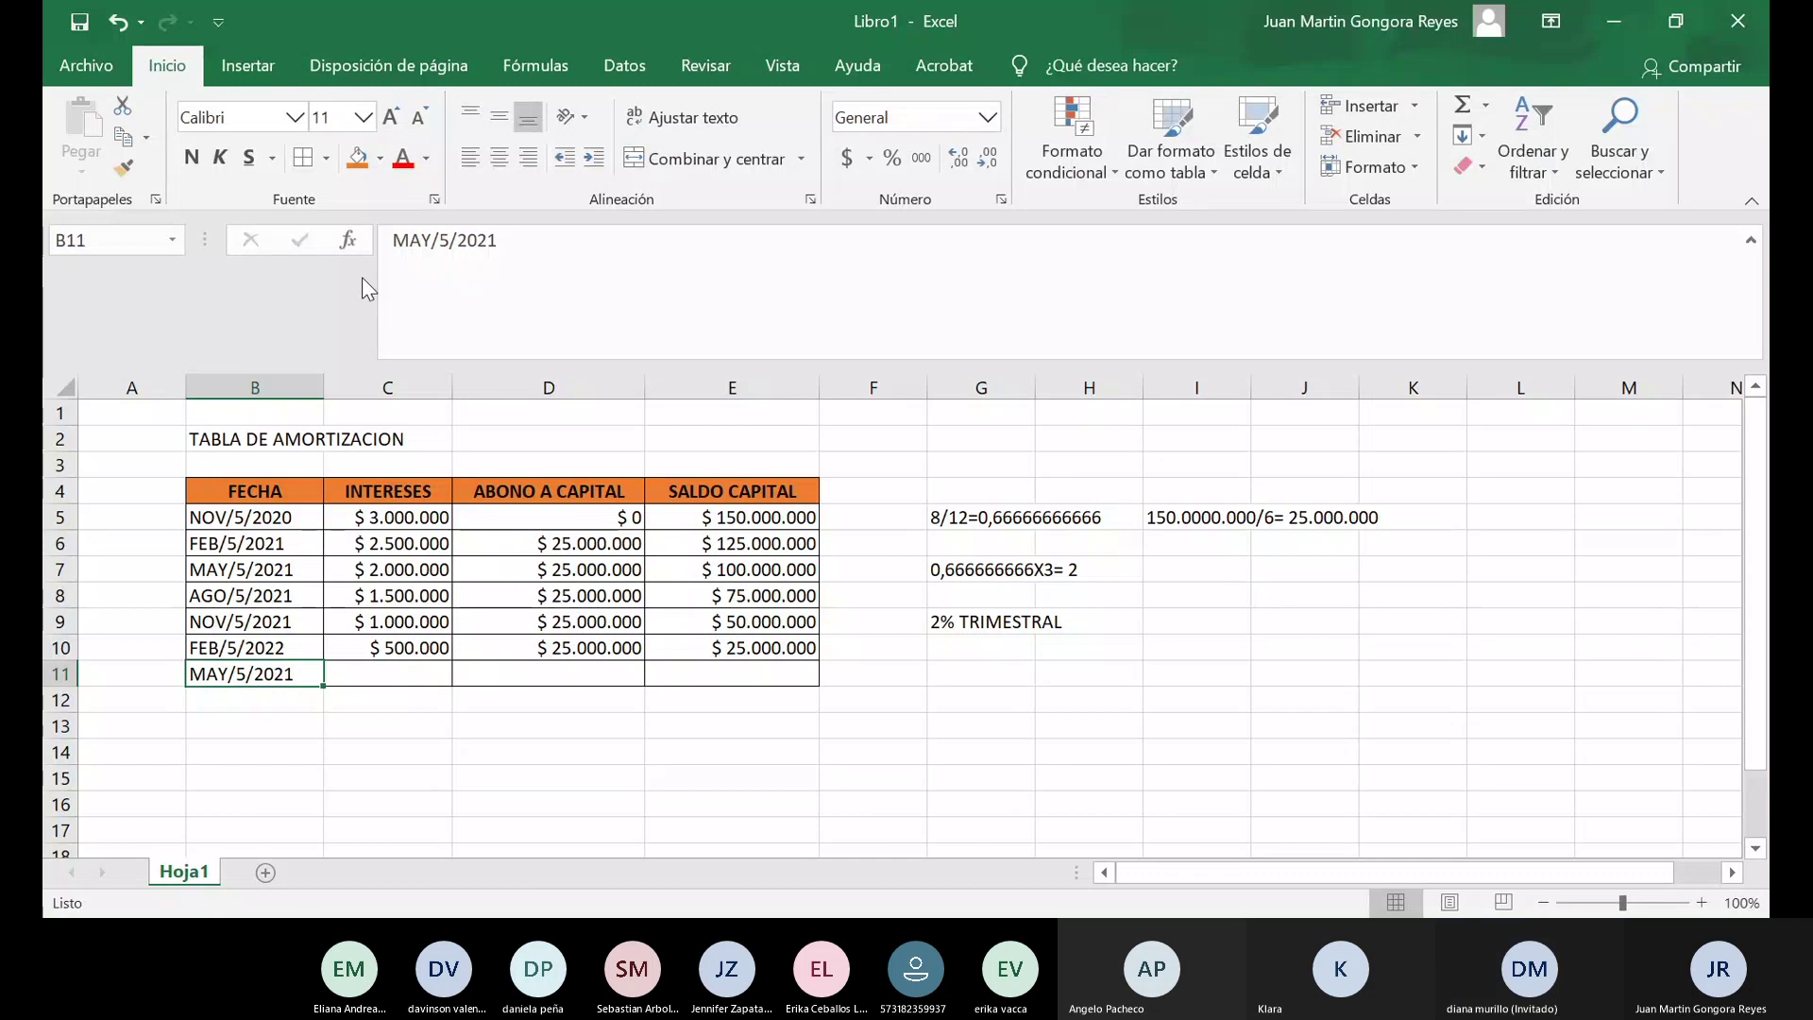
{"action": "key", "text": "F2"}
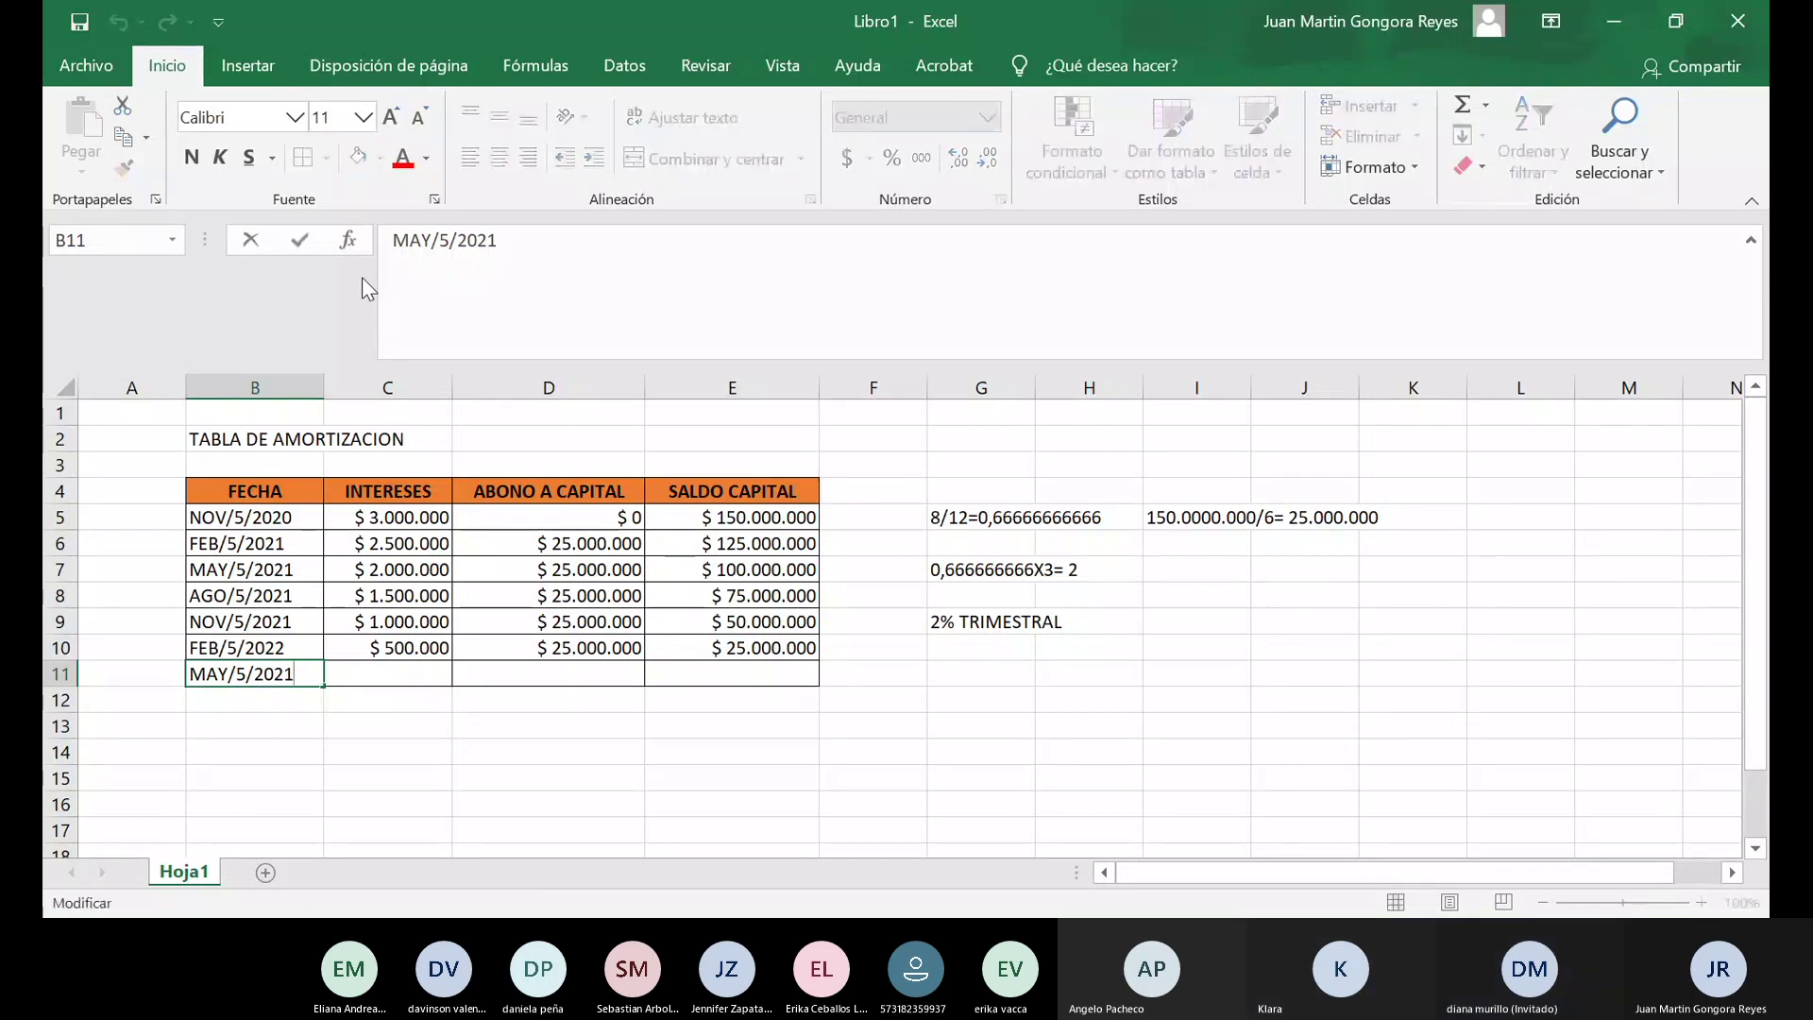
{"action": "key", "text": "BackSpace"}
{"action": "type", "text": "2"}
{"action": "key", "text": "Return"}
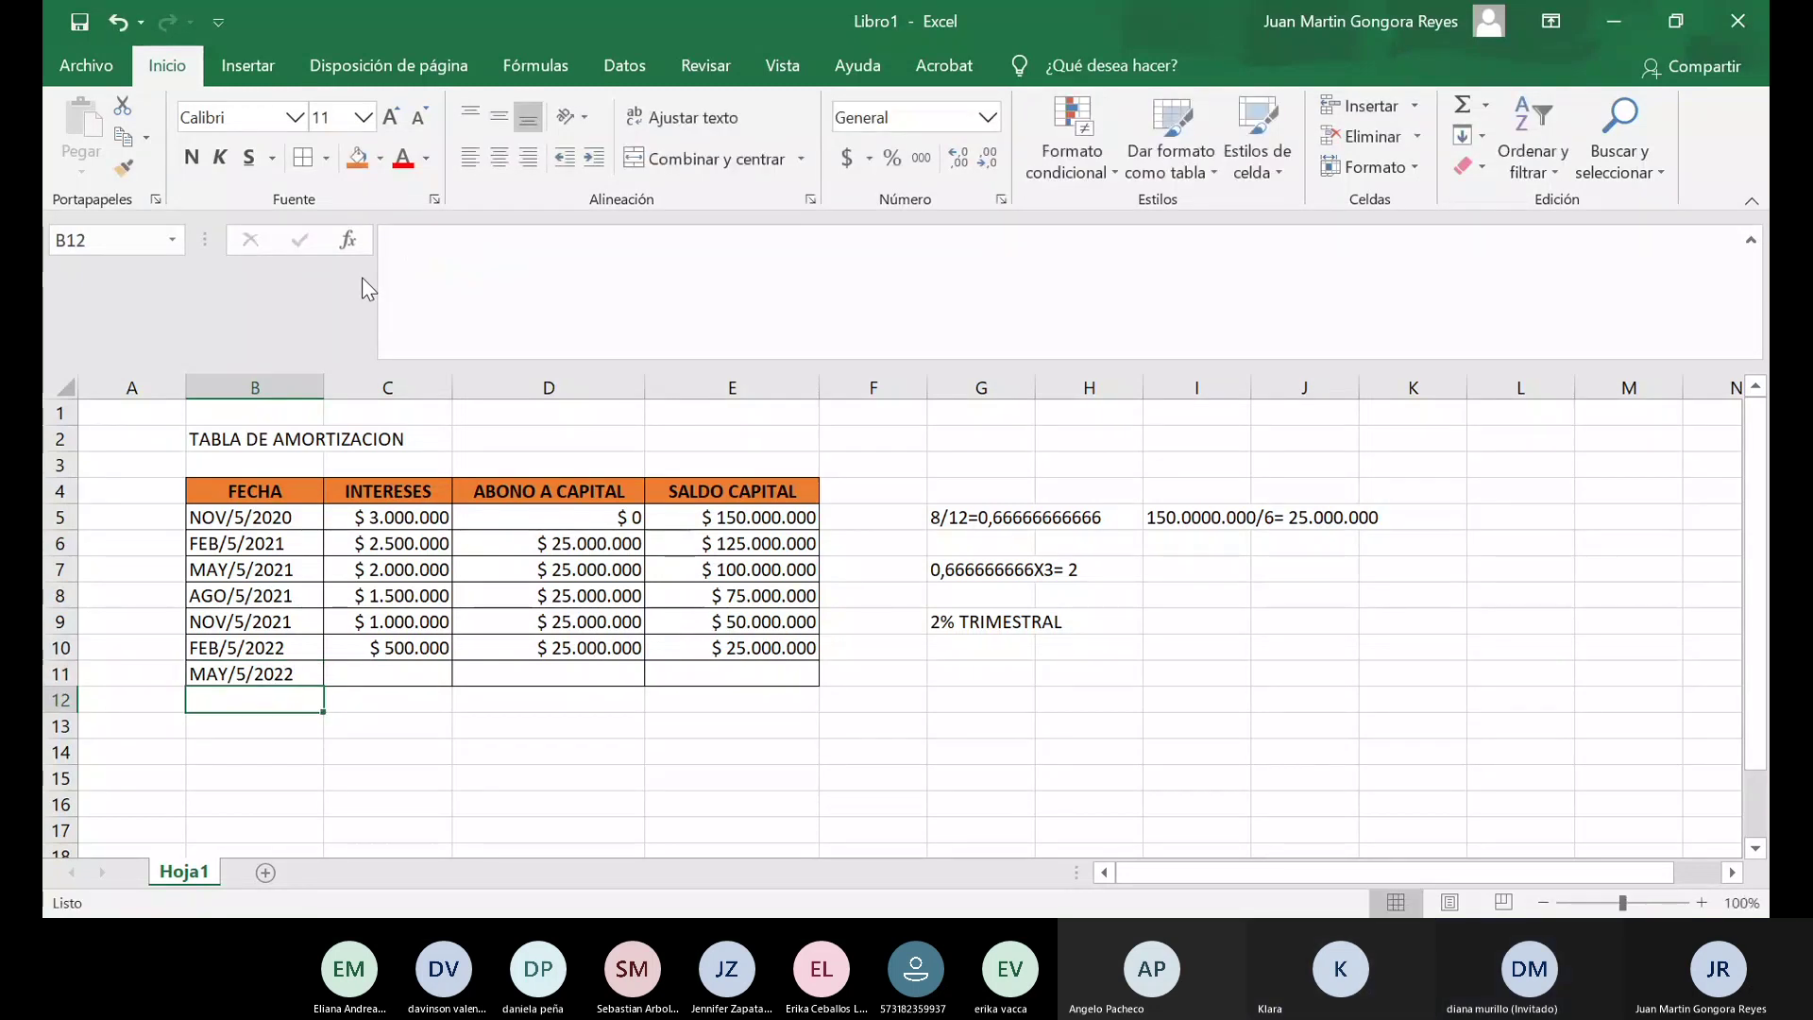
Fill the MAY/5/2022 row with 25000000 under ABONO A CAPITAL and 0 under SALDO CAPITAL.
{"action": "key", "text": "Up"}
{"action": "key", "text": "Right"}
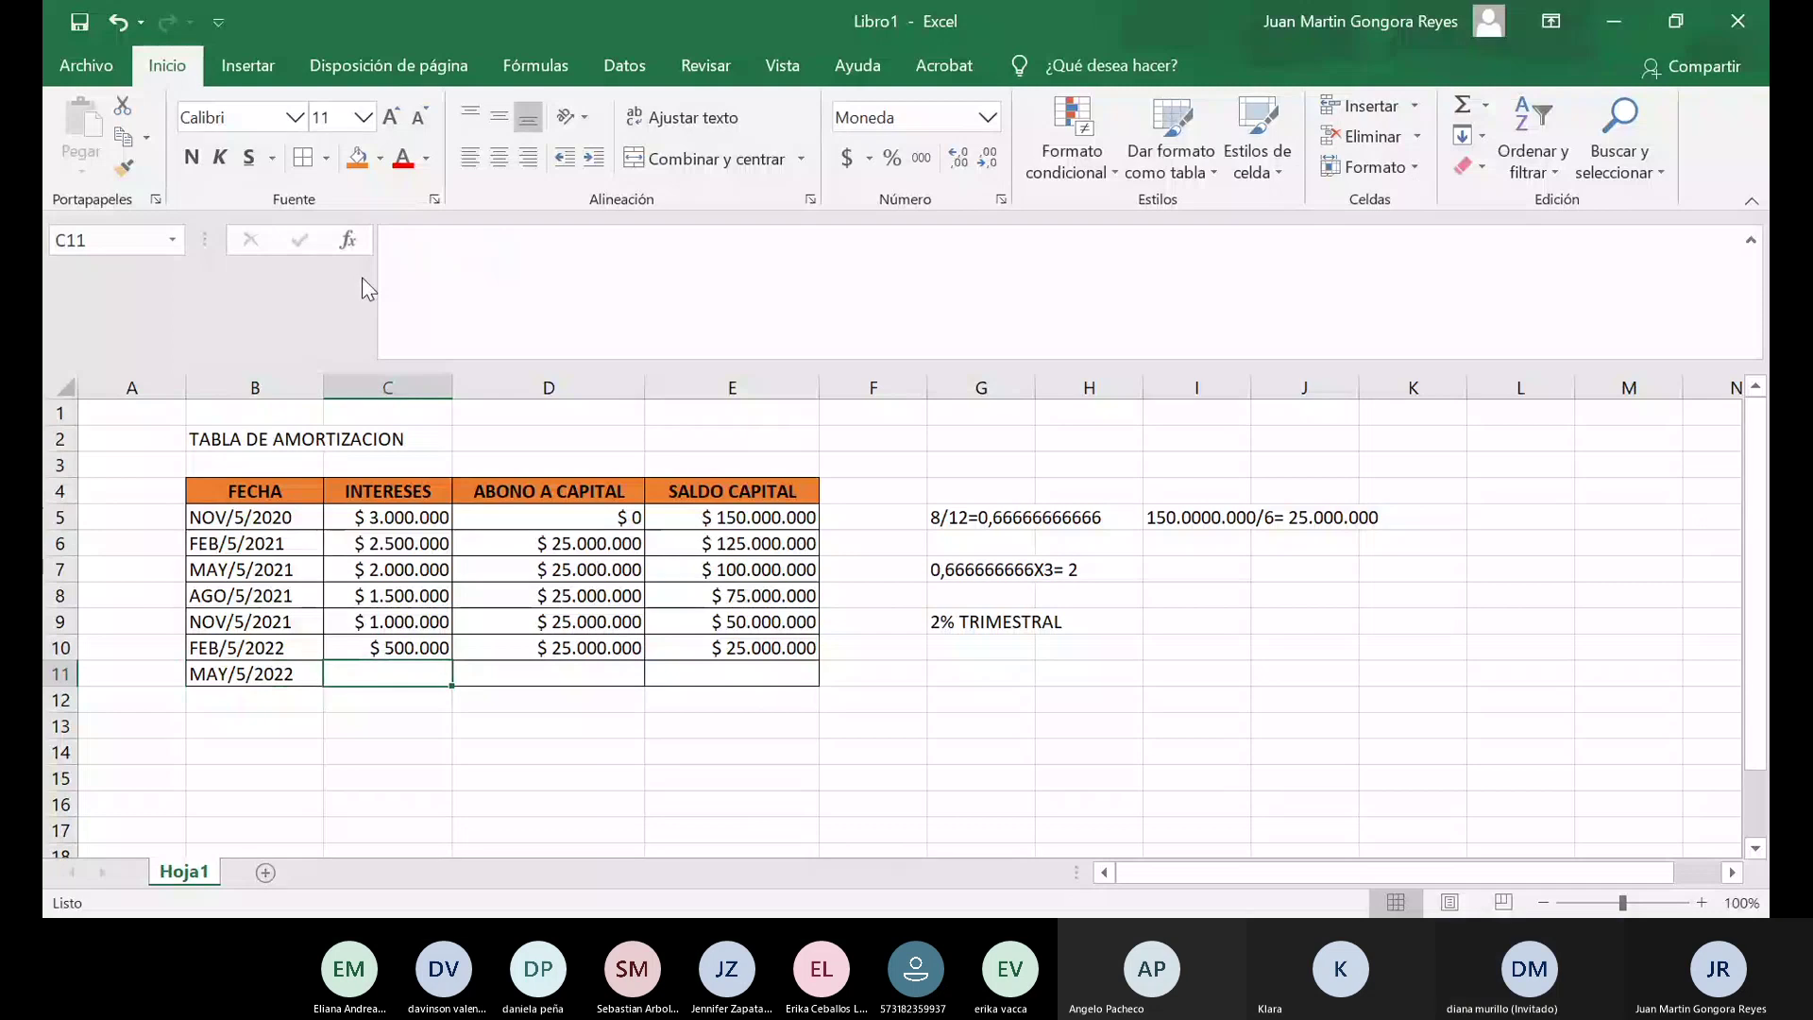
{"action": "key", "text": "Right"}
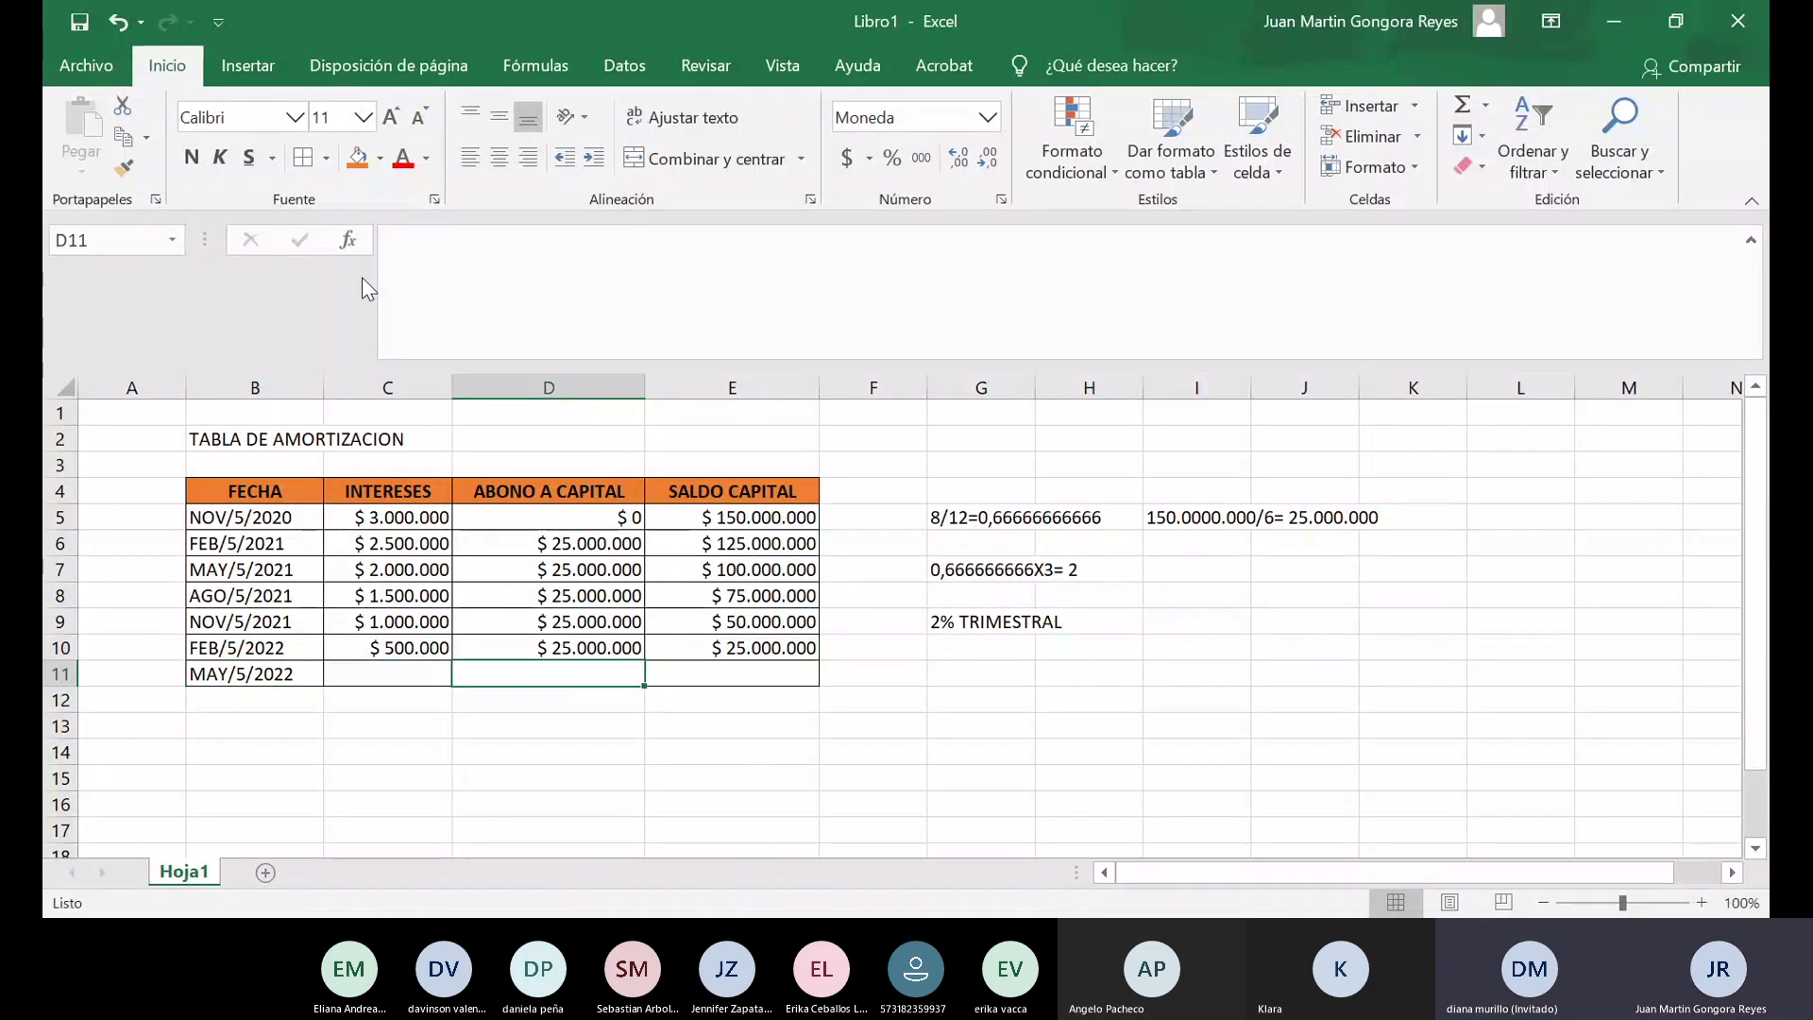
{"action": "type", "text": "25.000.000"}
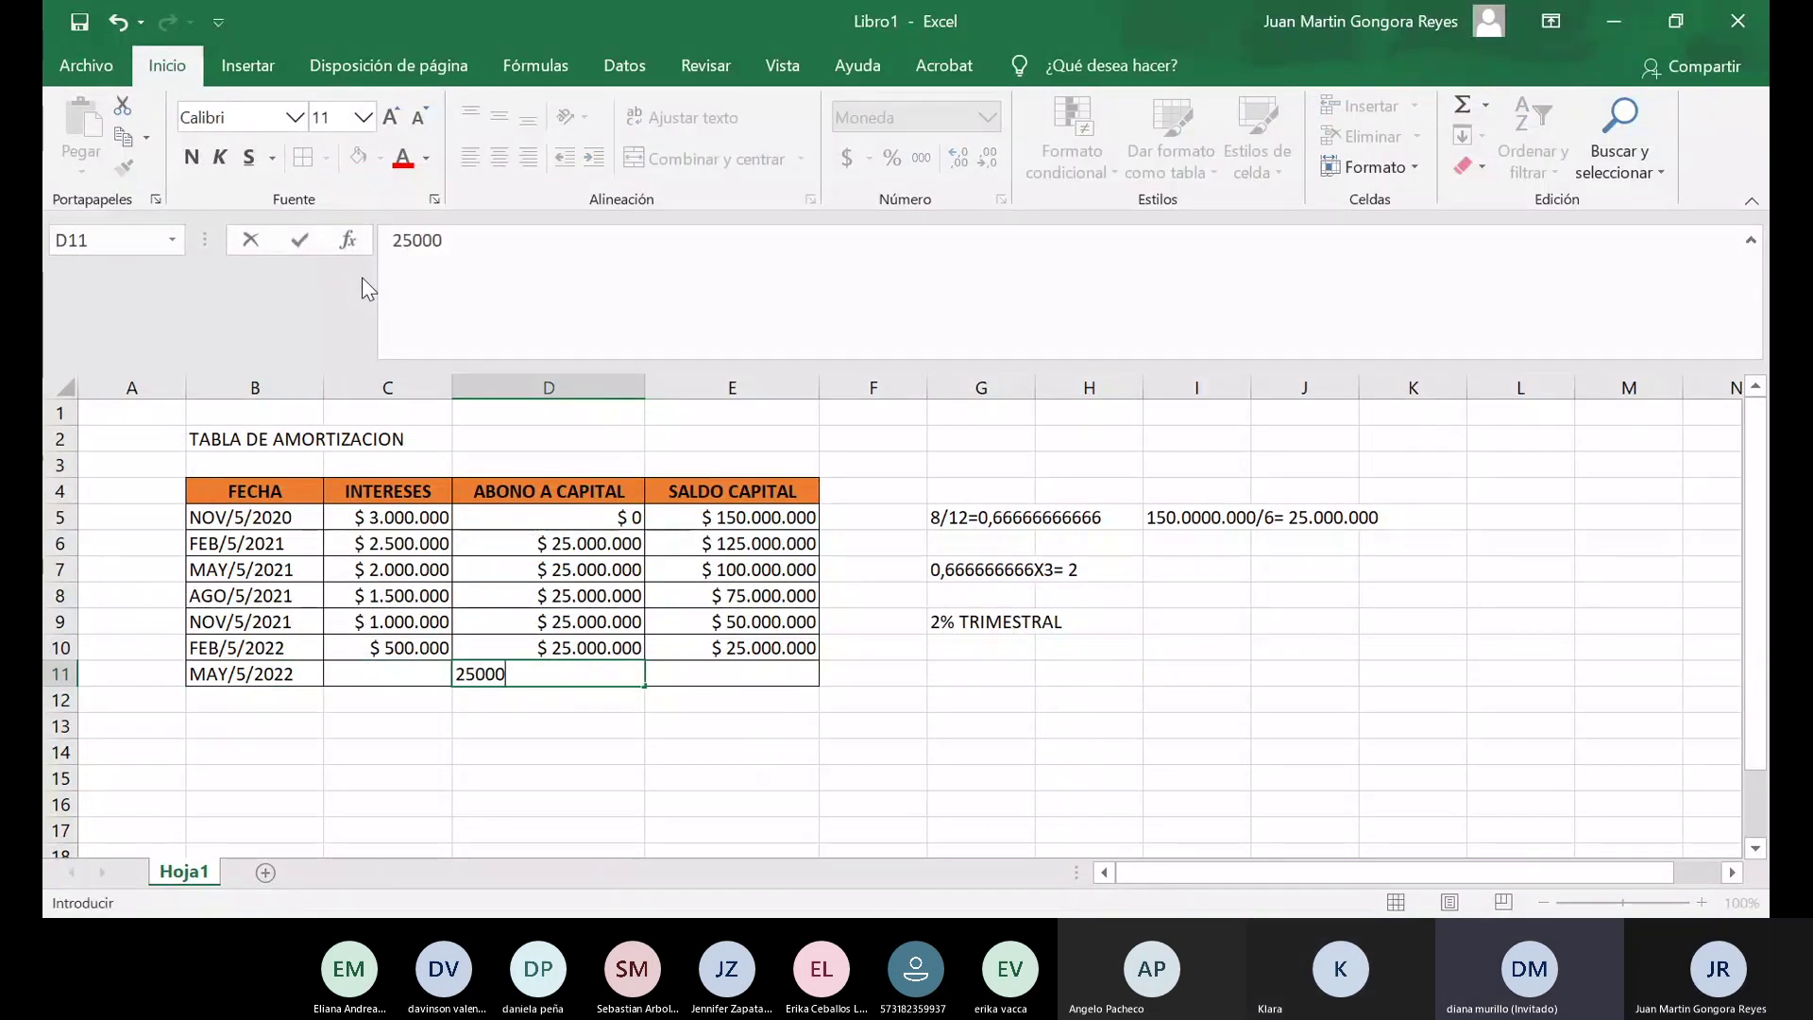
{"action": "key", "text": "Right"}
{"action": "key", "text": "Right"}
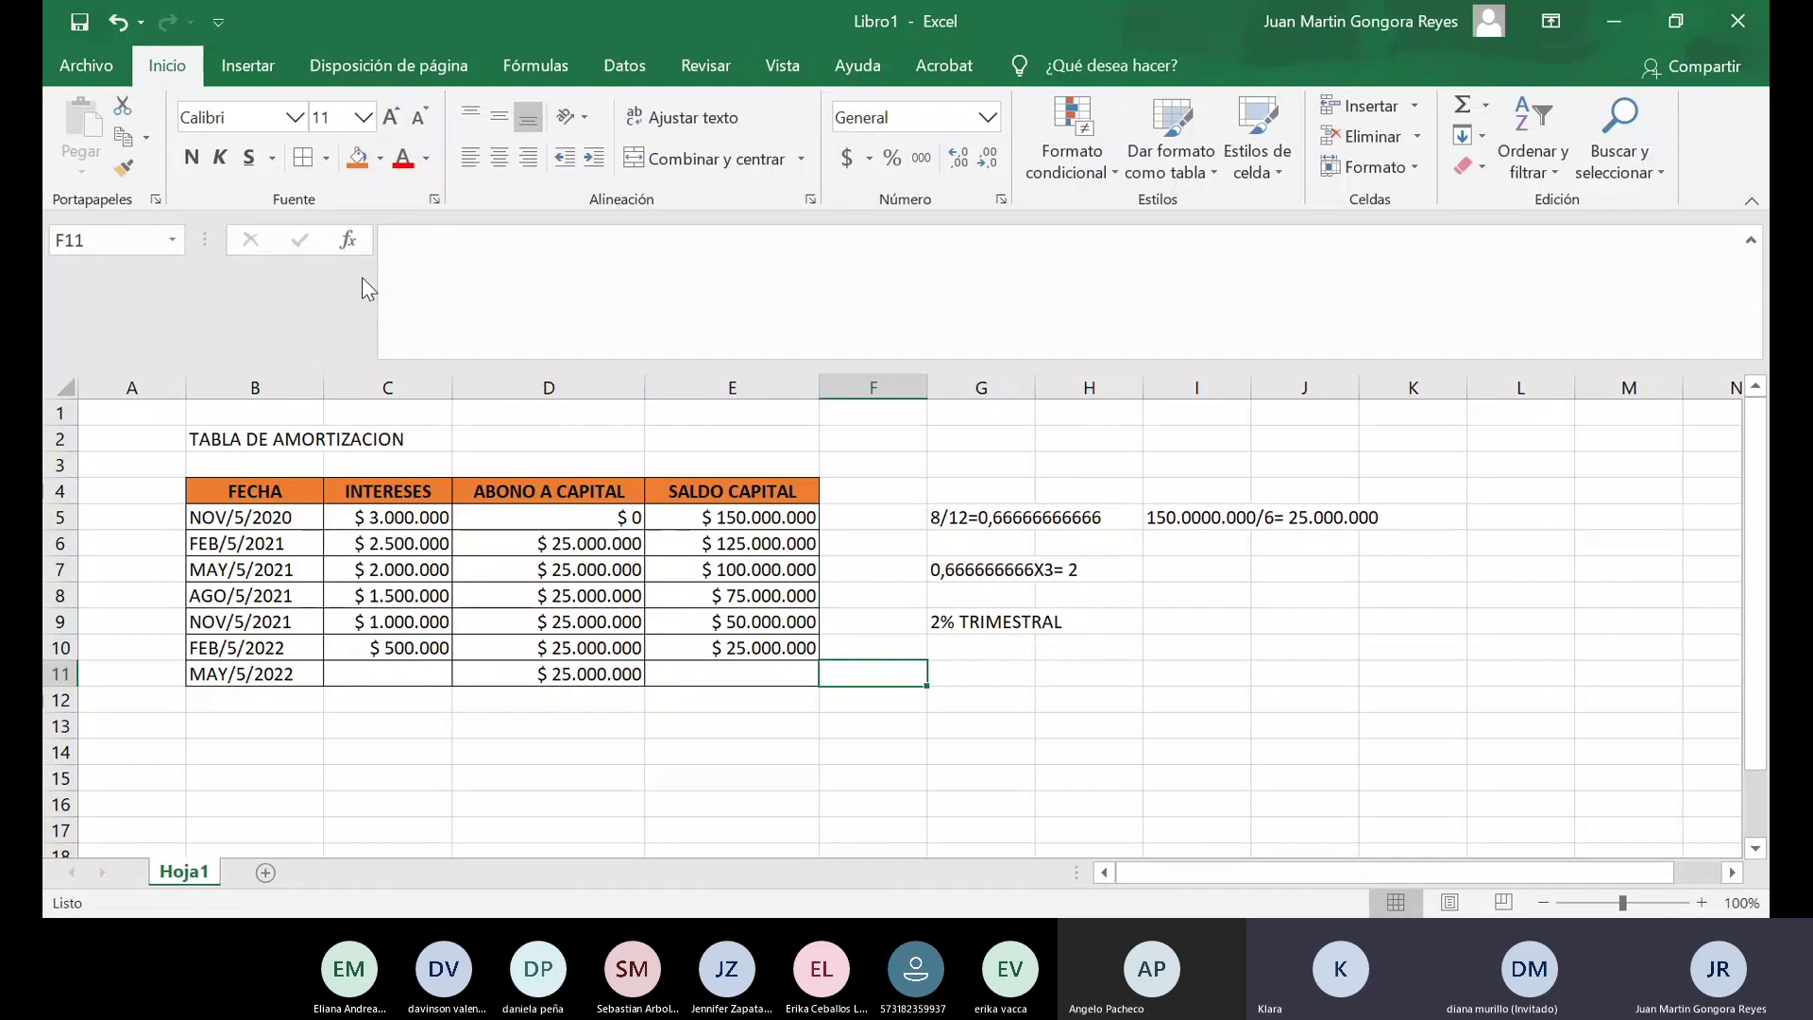
{"action": "key", "text": "Left"}
{"action": "type", "text": "0"}
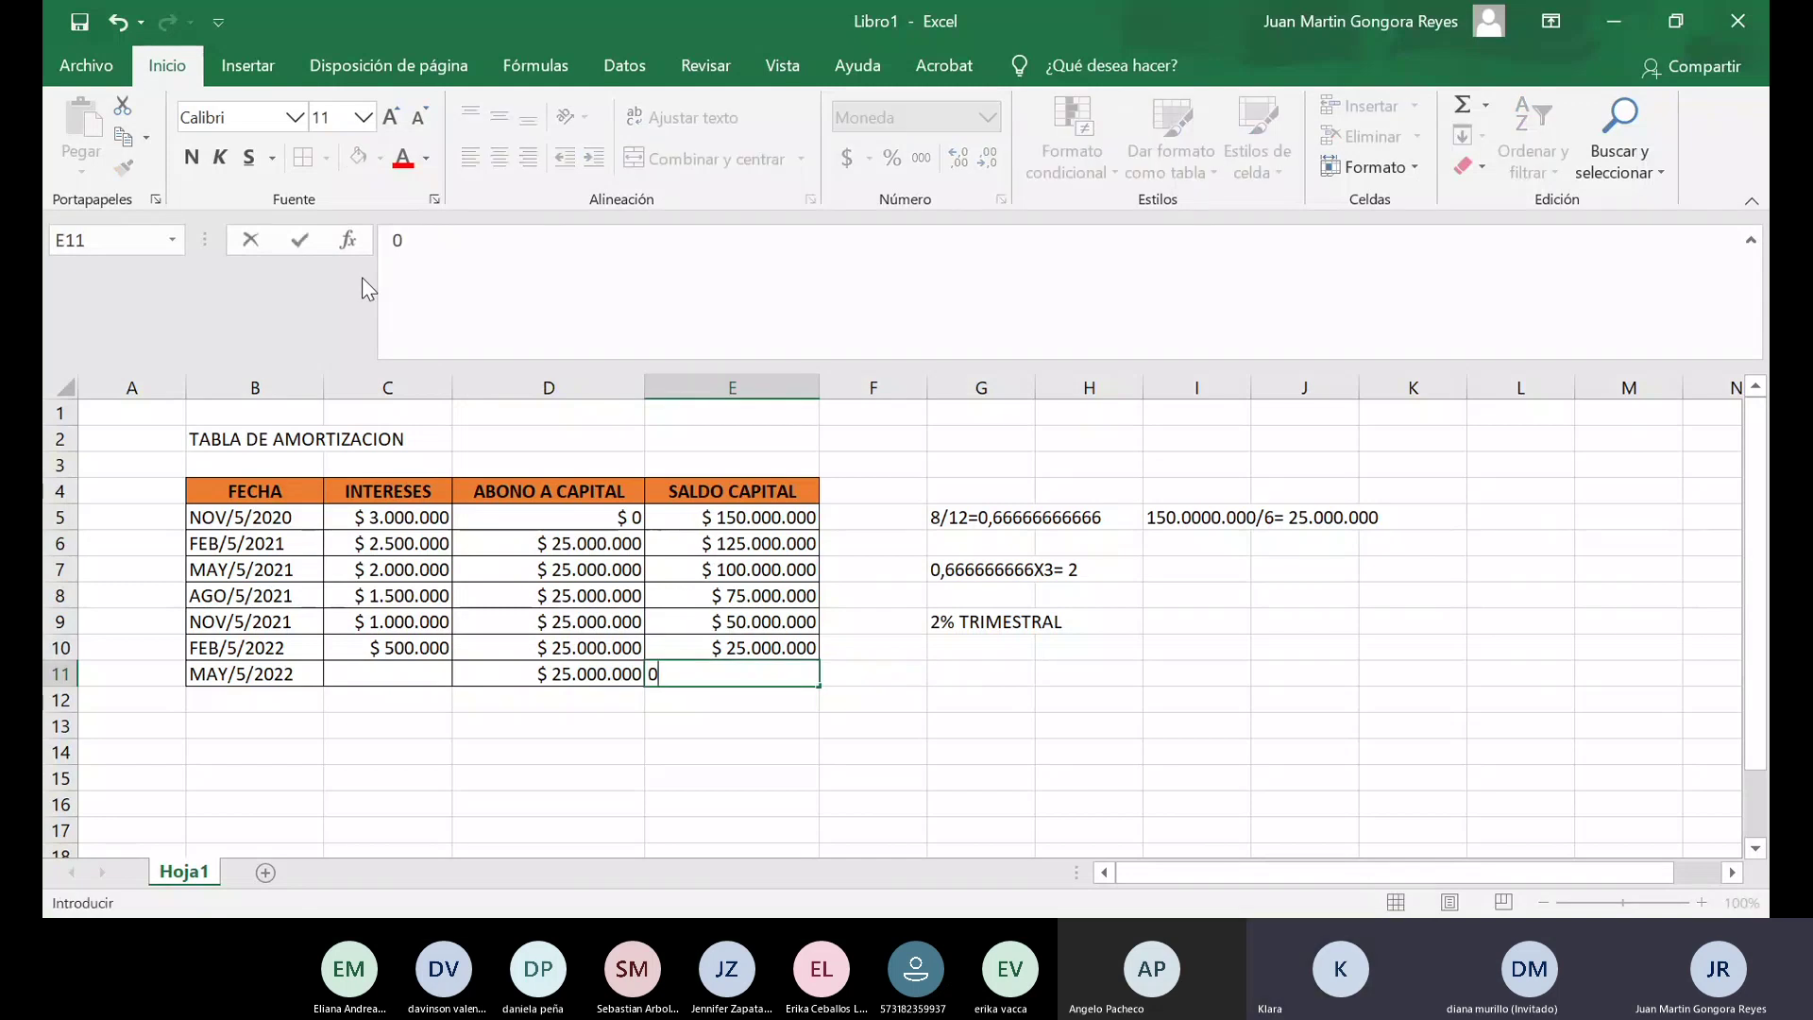
Enter 0 under INTERESES in the MAY/5/2022 row.
{"action": "key", "text": "Left"}
{"action": "key", "text": "Left"}
{"action": "type", "text": "0"}
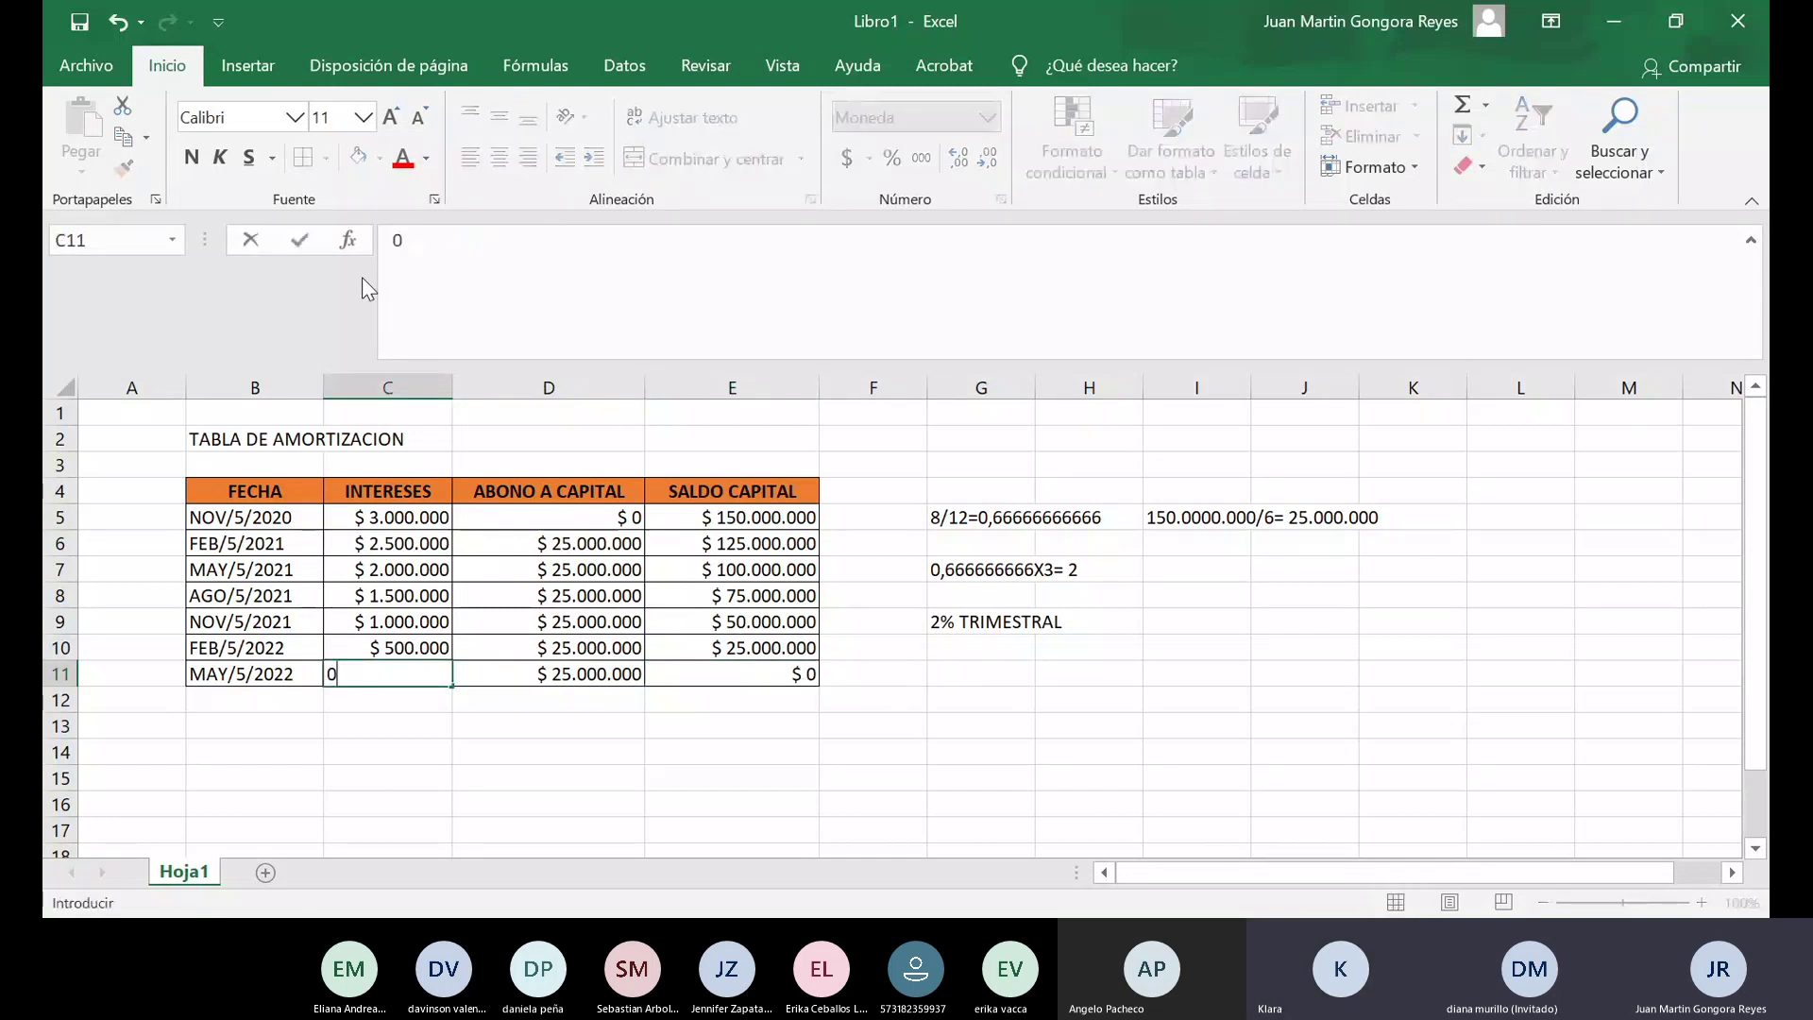
{"action": "key", "text": "Return"}
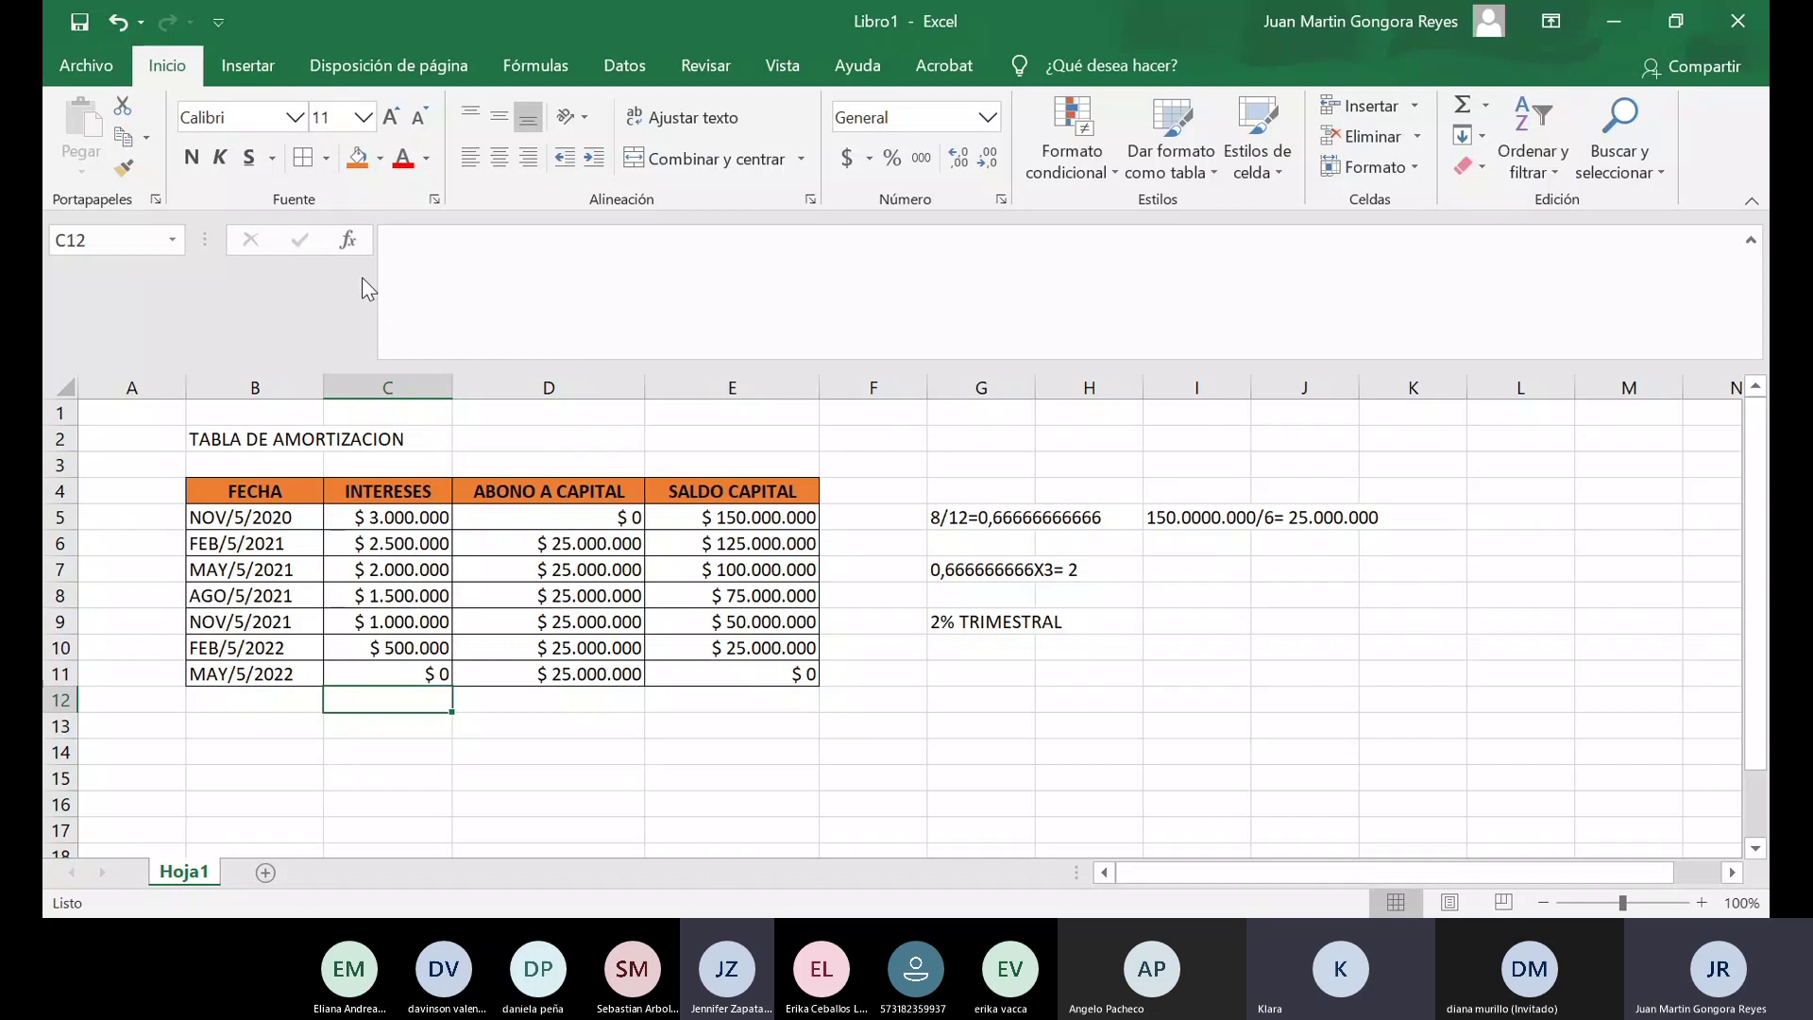
{"action": "key", "text": "Up"}
{"action": "key", "text": "Right"}
{"action": "key", "text": "Right"}
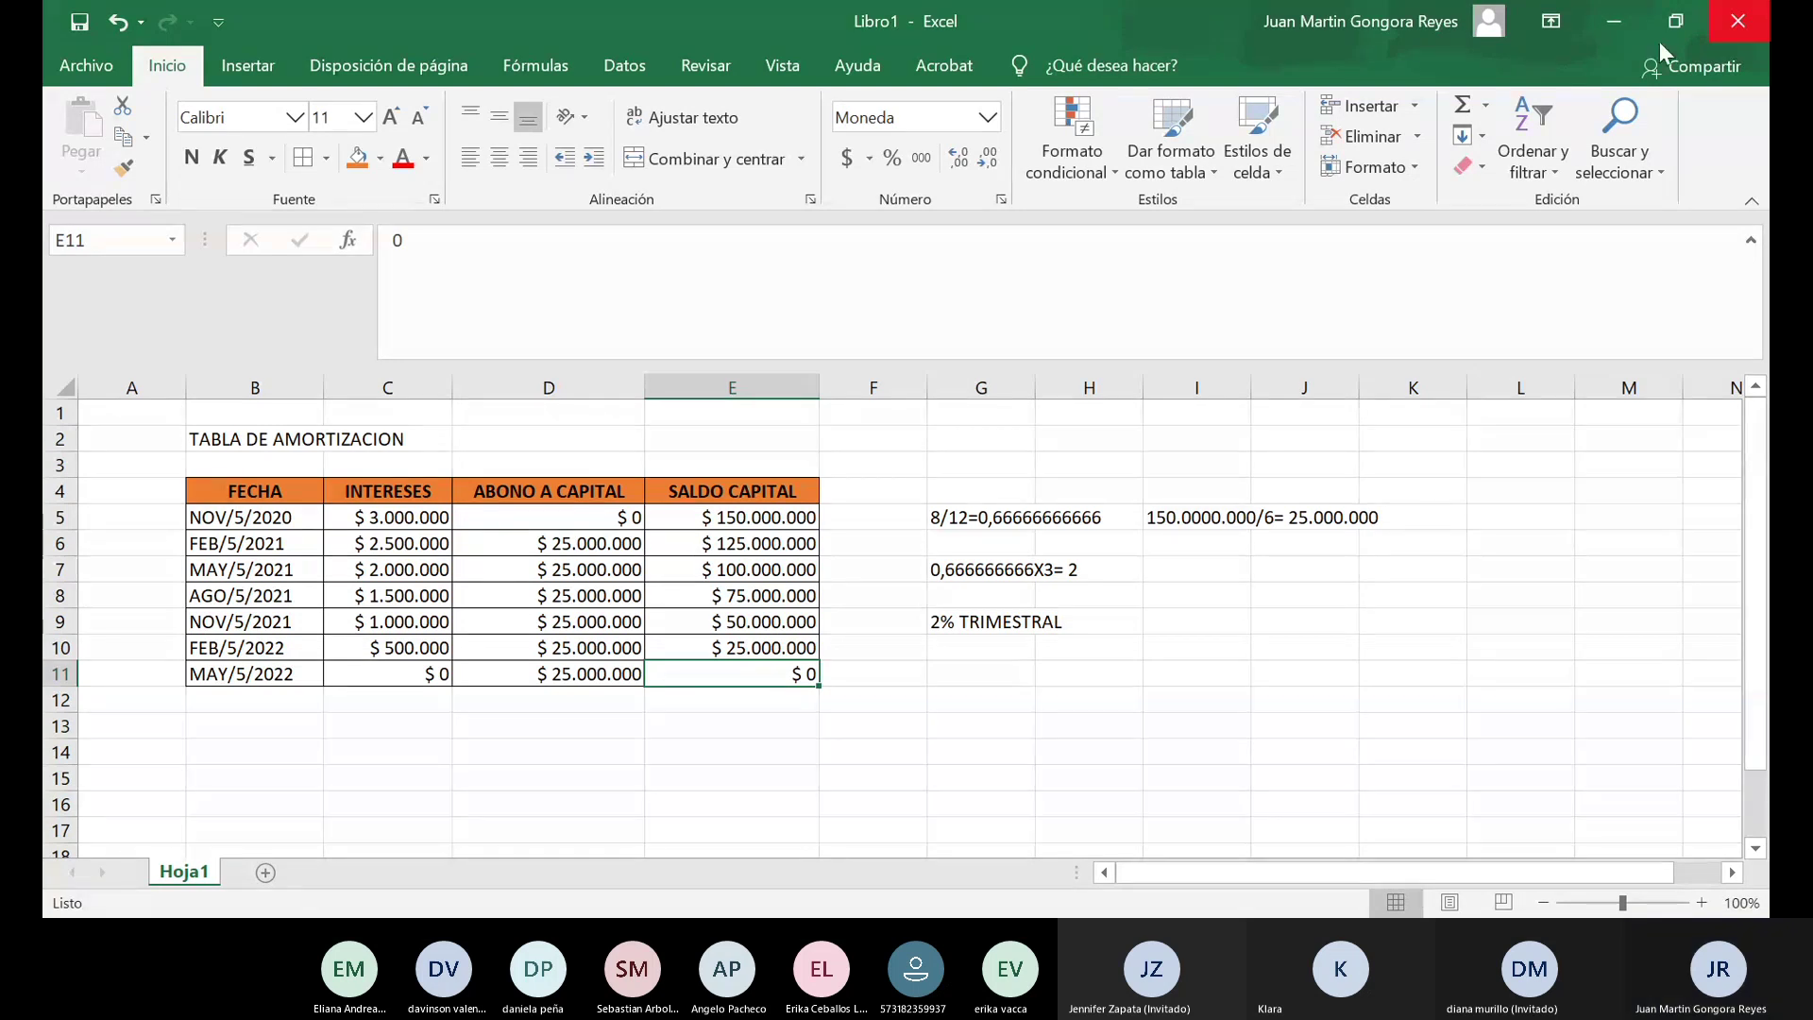
{"action": "left_click", "coordinate": [268, 761]}
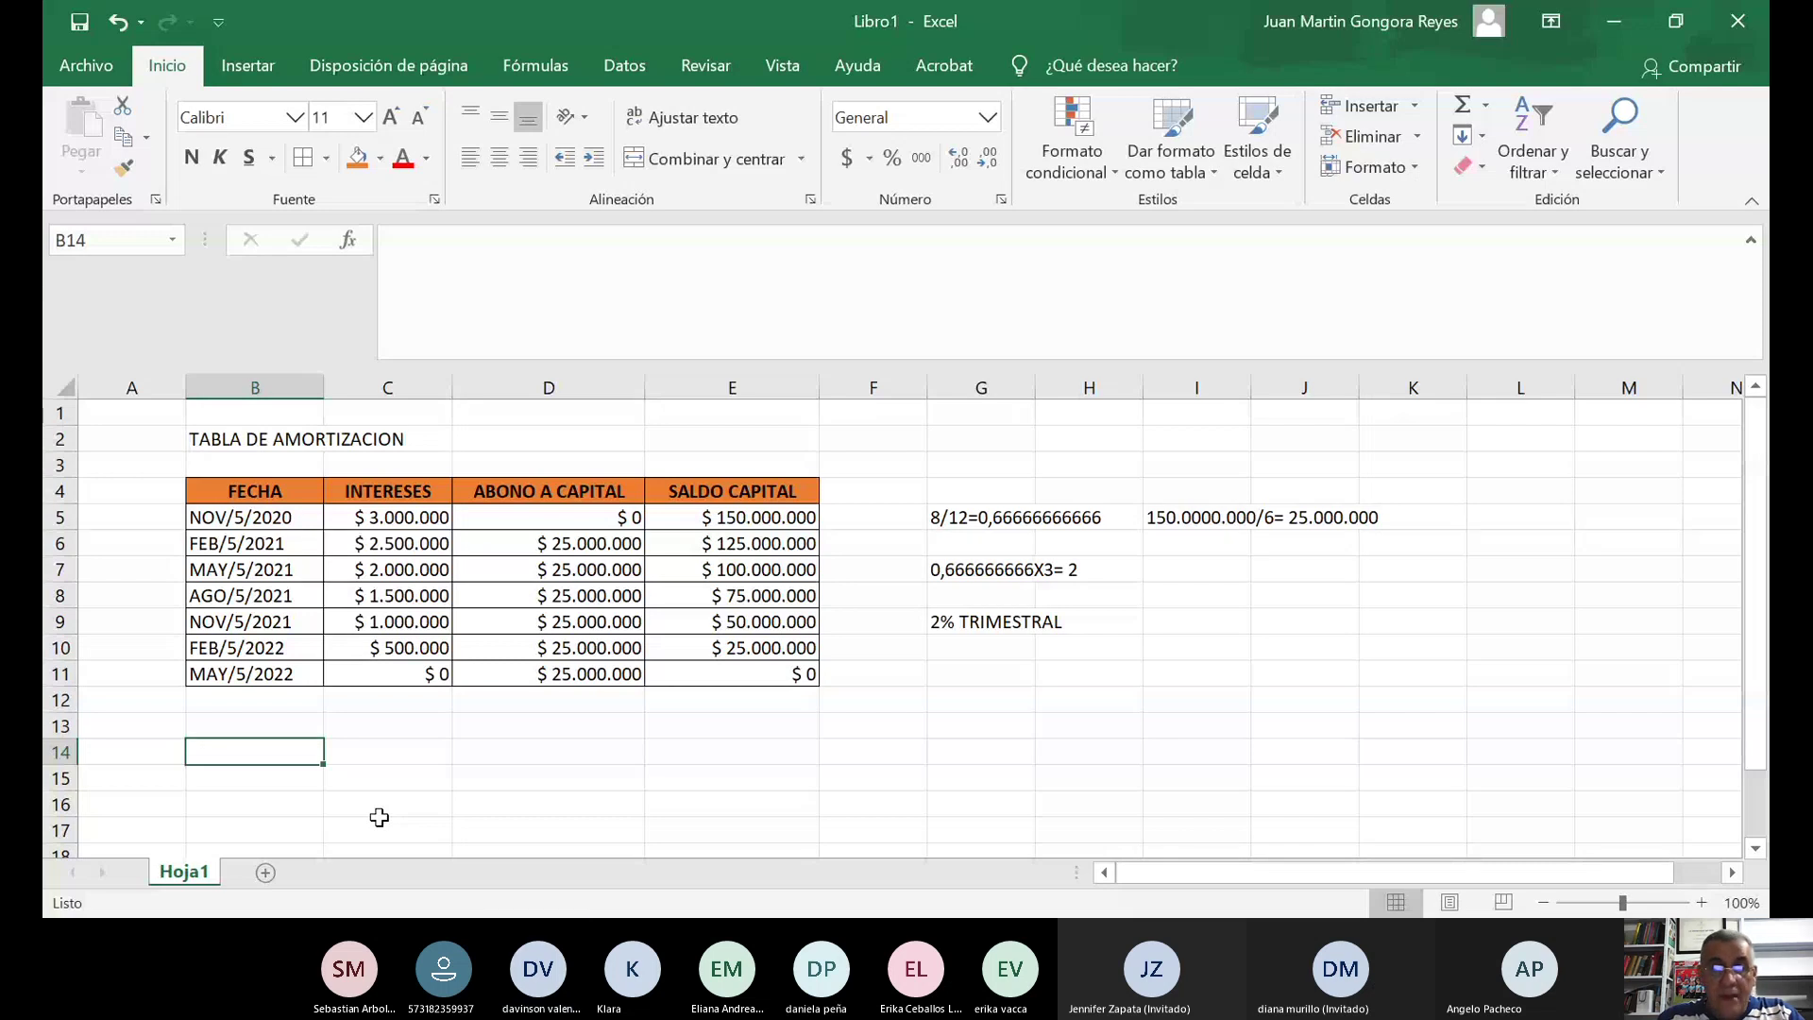
Add the label A in cell A2 beside the TABLA DE AMORTIZACION title, with red text and yellow fill.
{"action": "left_click", "coordinate": [110, 444]}
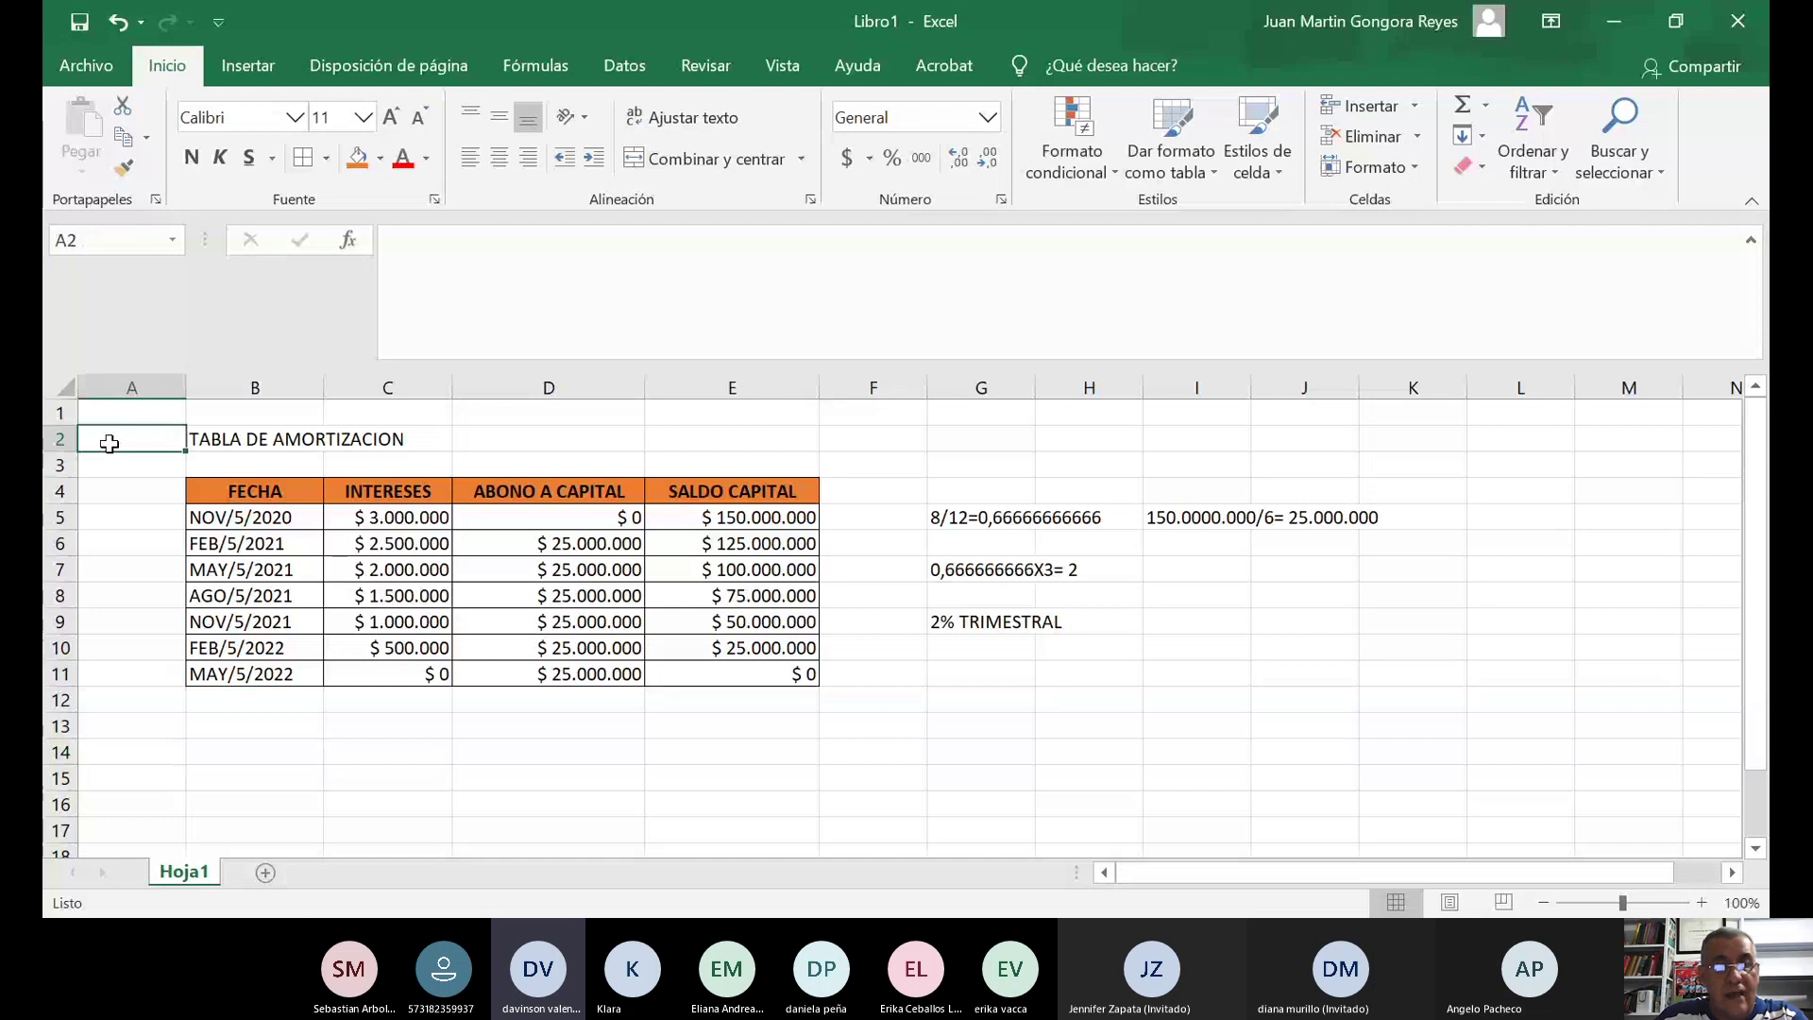
{"action": "type", "text": "A"}
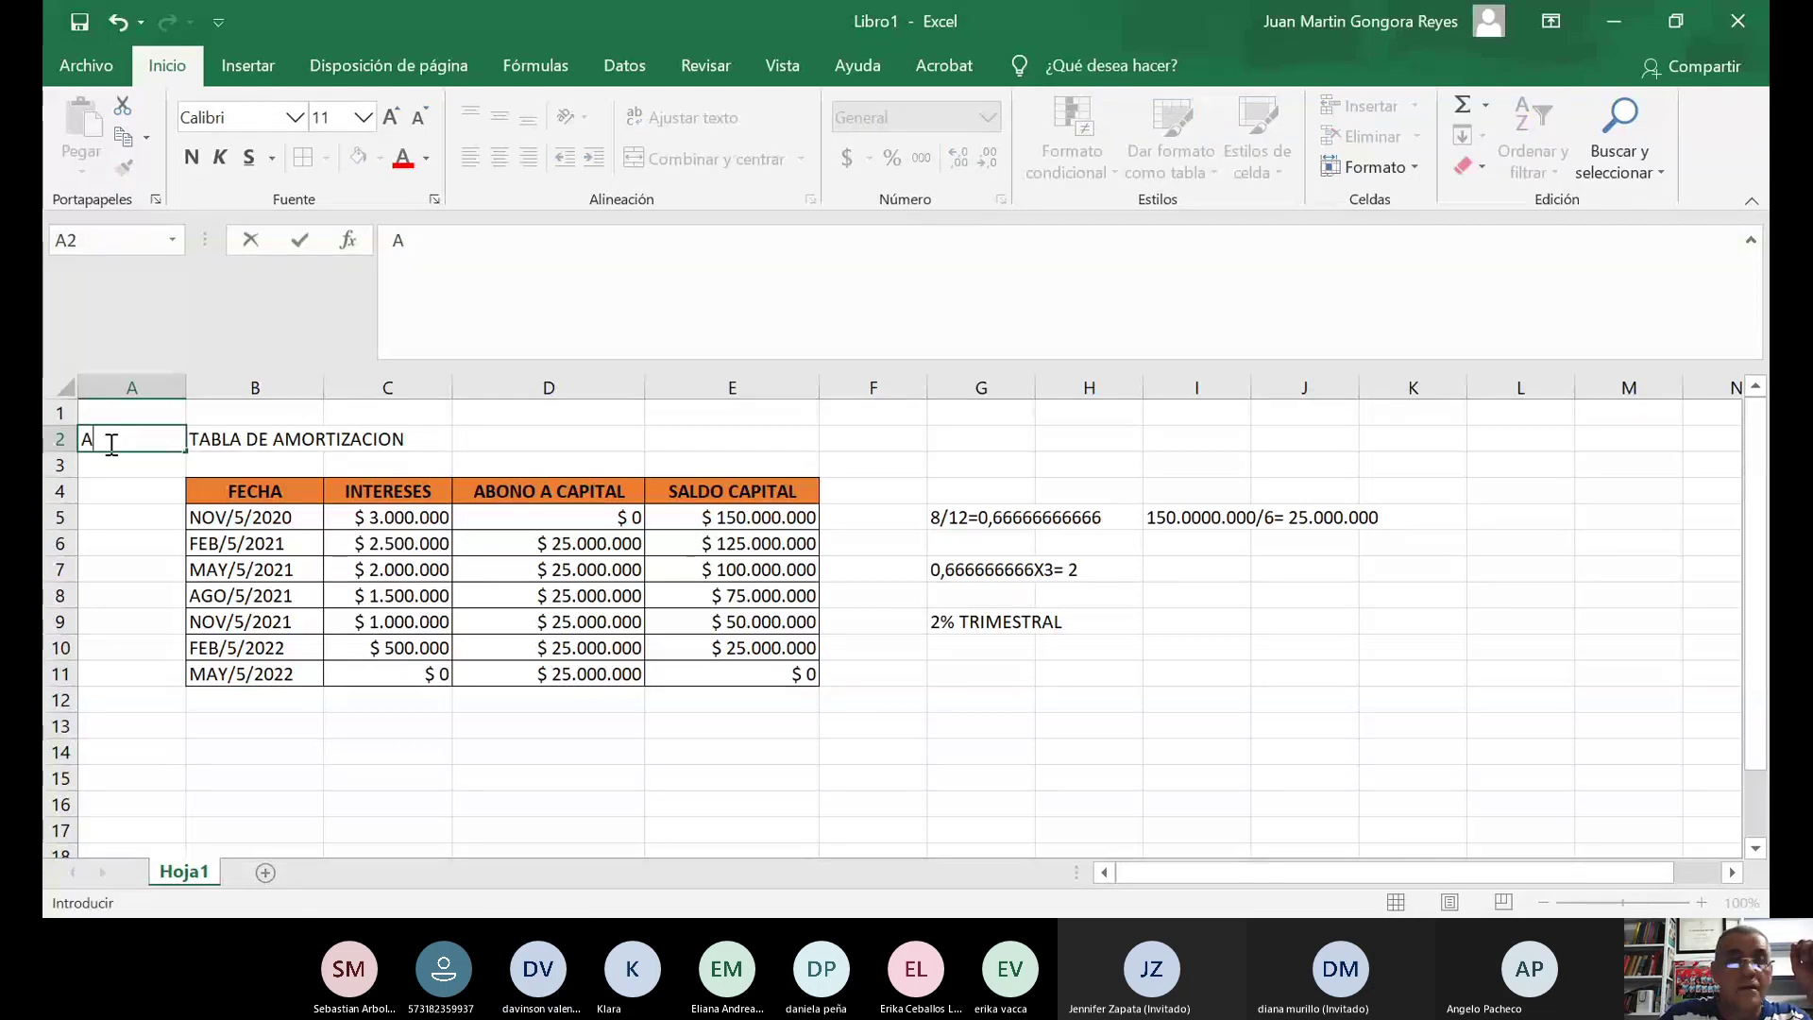
{"action": "key", "text": "ctrl+Return"}
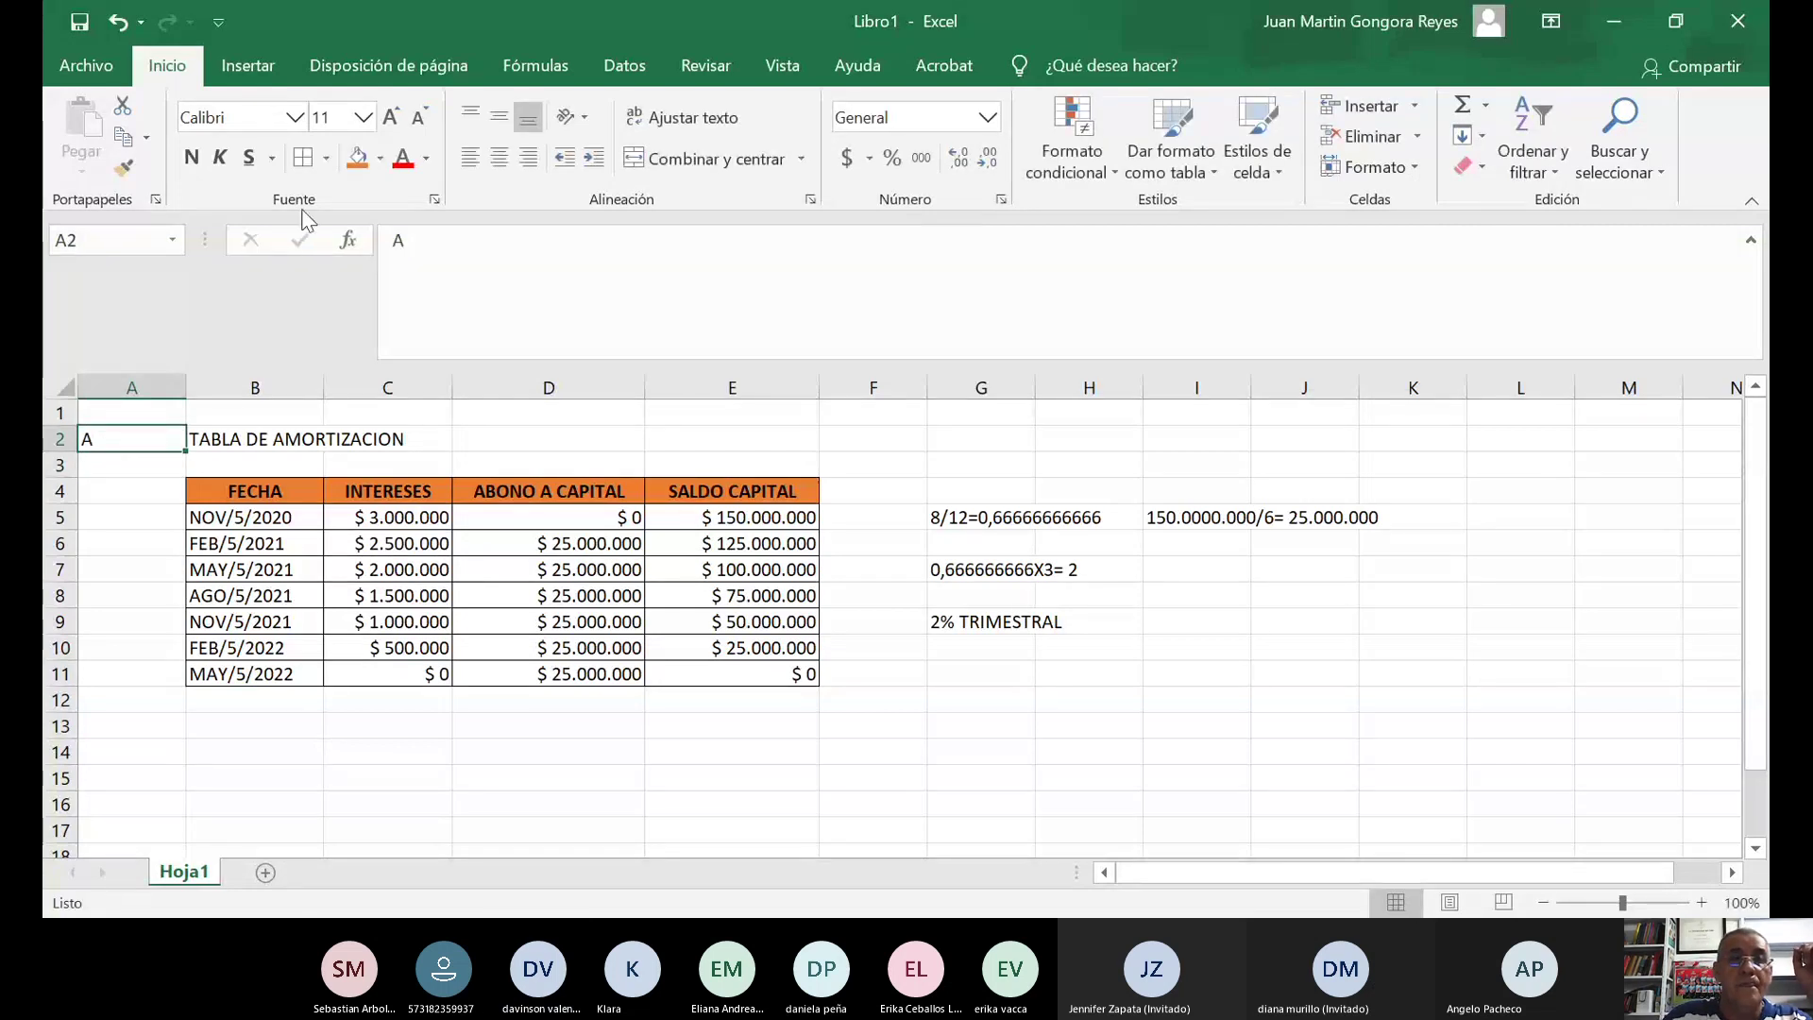
{"action": "left_click", "coordinate": [406, 161]}
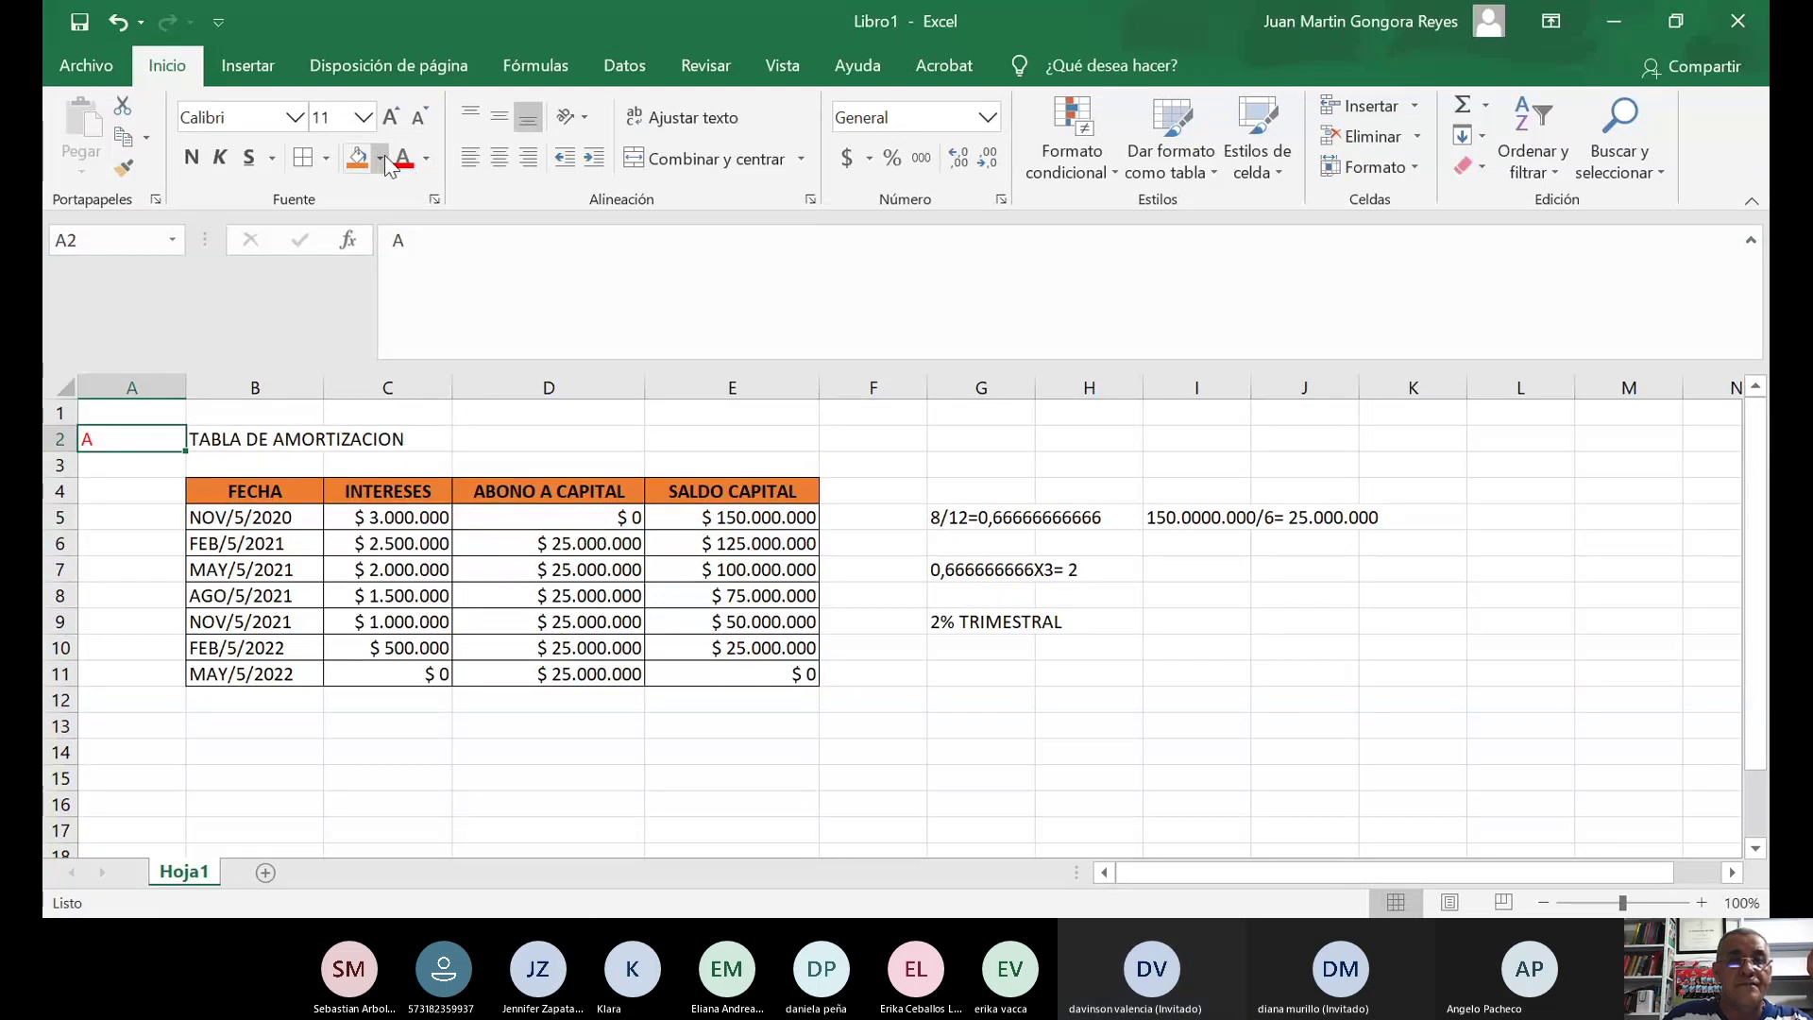
{"action": "left_click", "coordinate": [383, 160]}
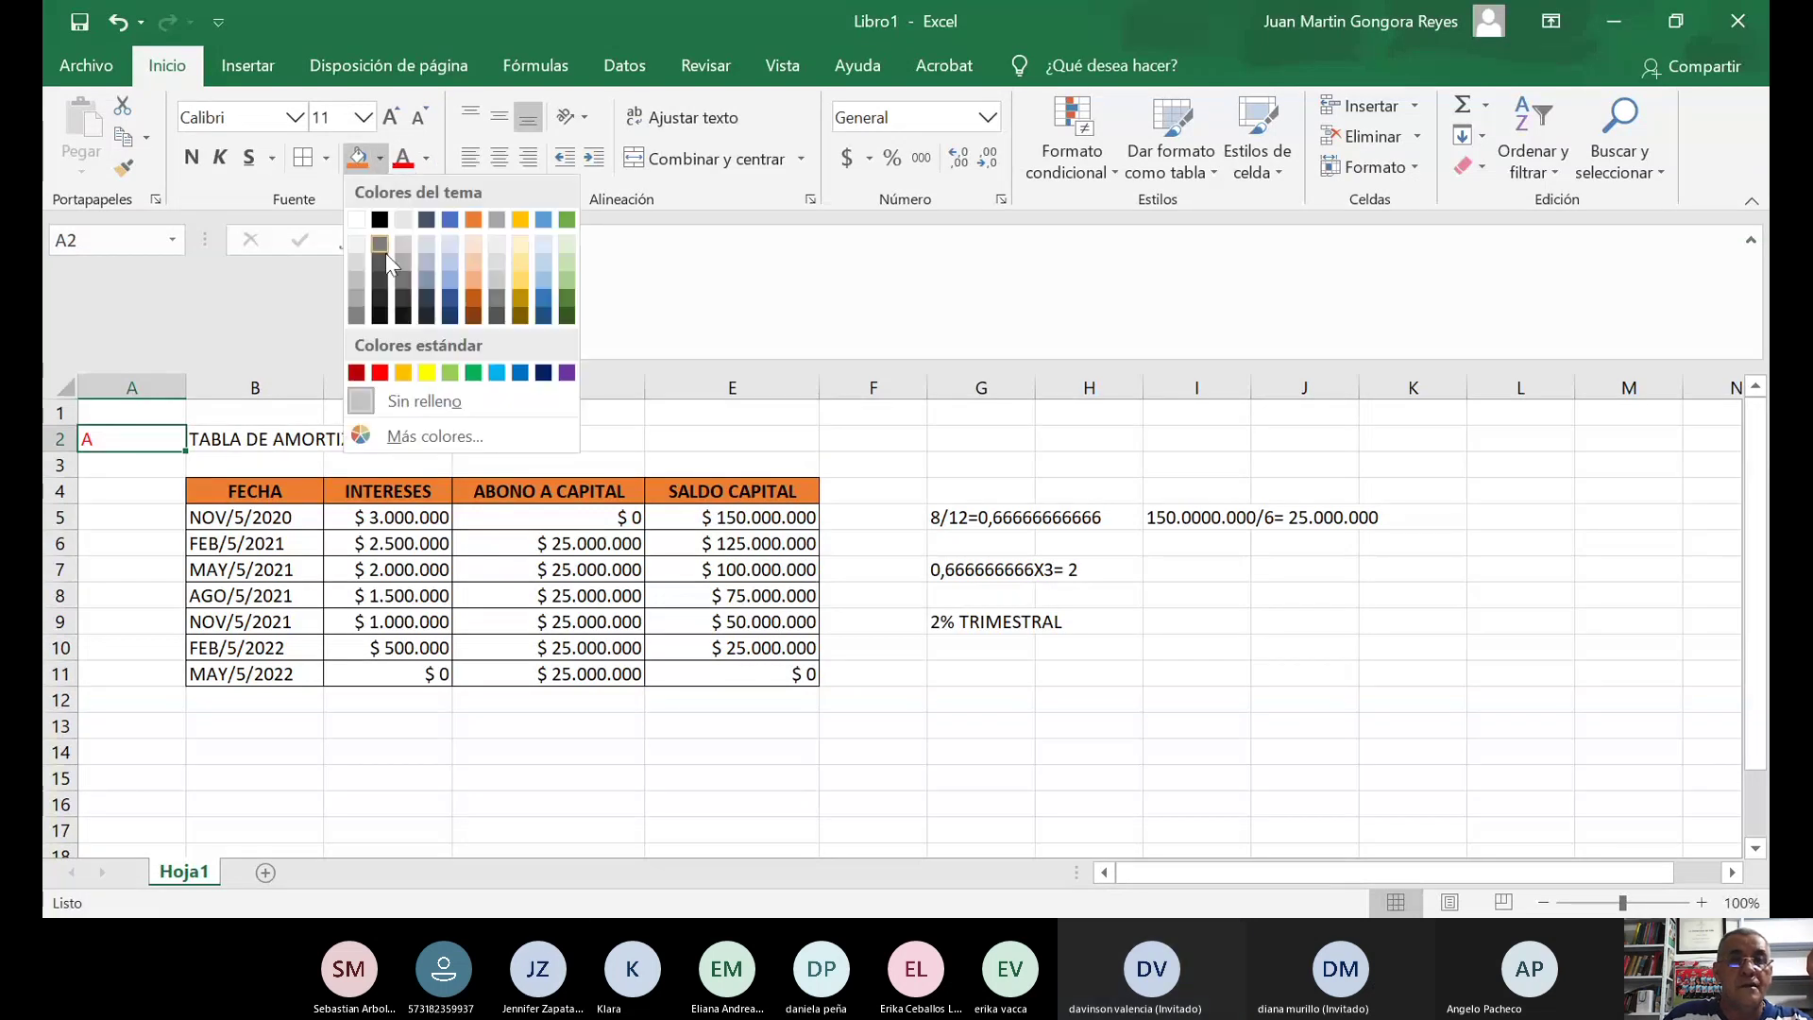
{"action": "left_click", "coordinate": [425, 372]}
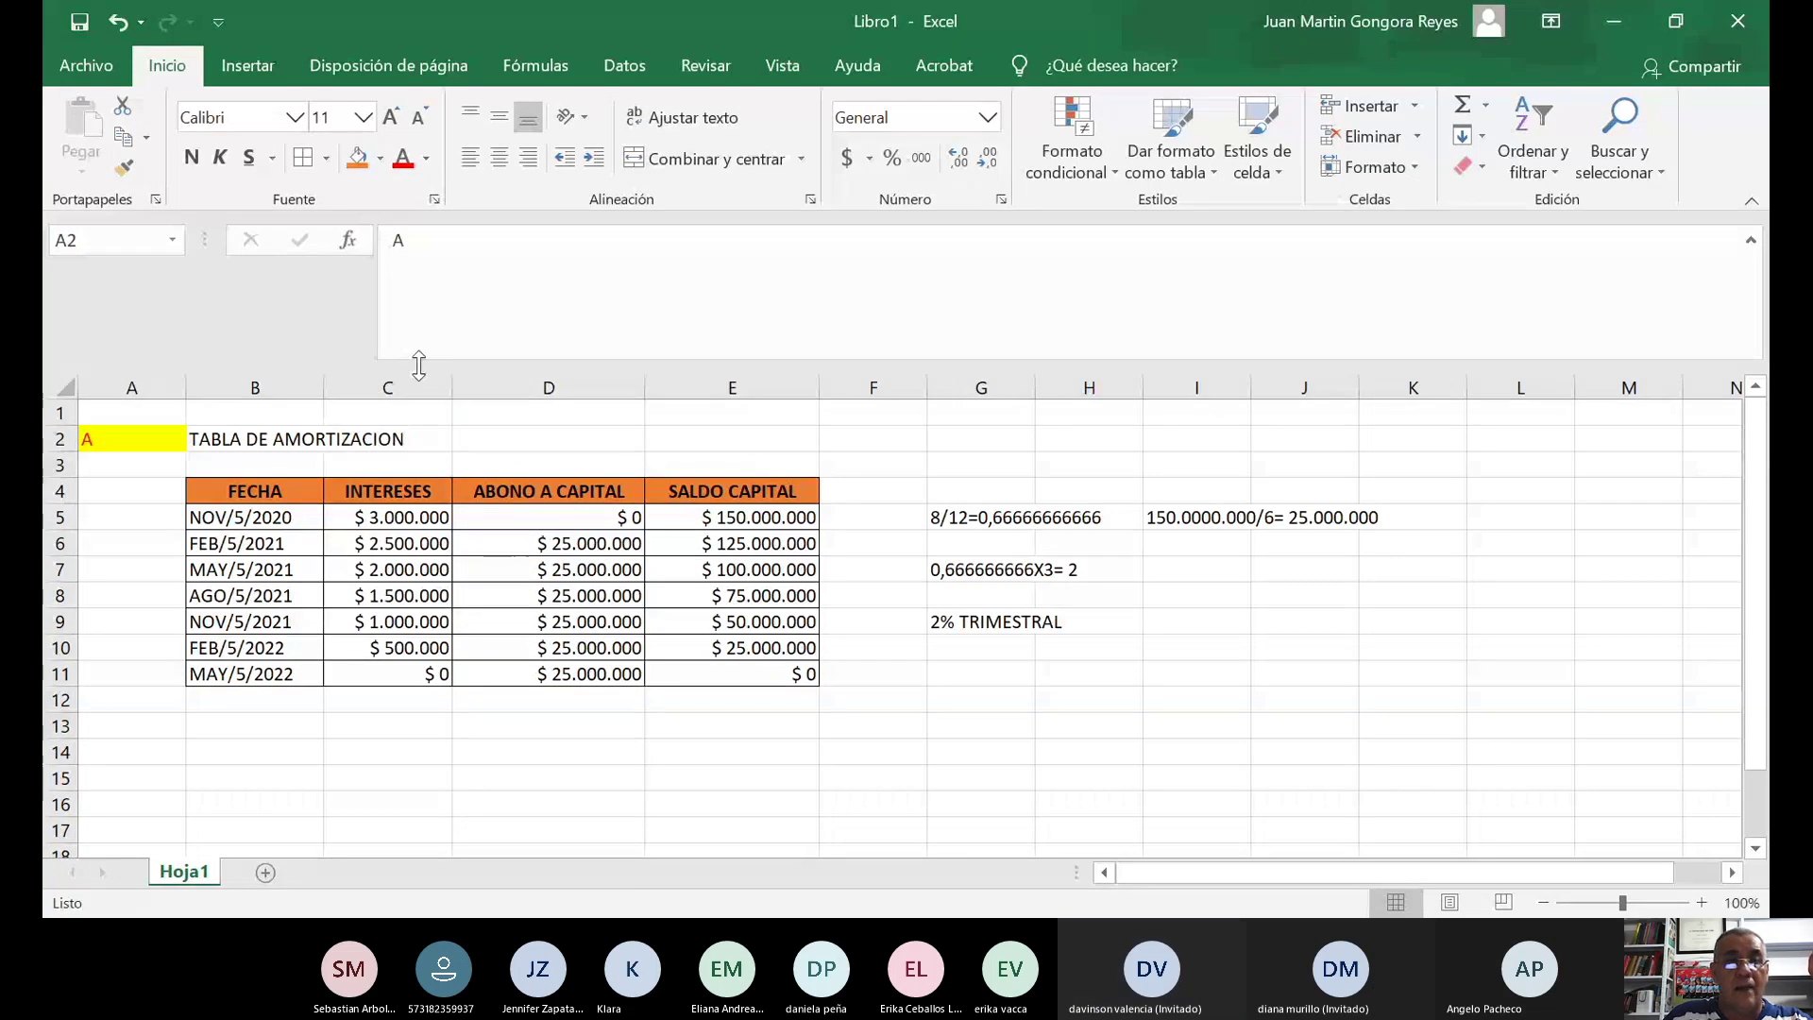
Add the label B in cell A13 below the amortization table, with yellow fill and red text.
{"action": "scroll", "coordinate": [182, 680], "scroll_direction": "down", "scroll_amount": 1}
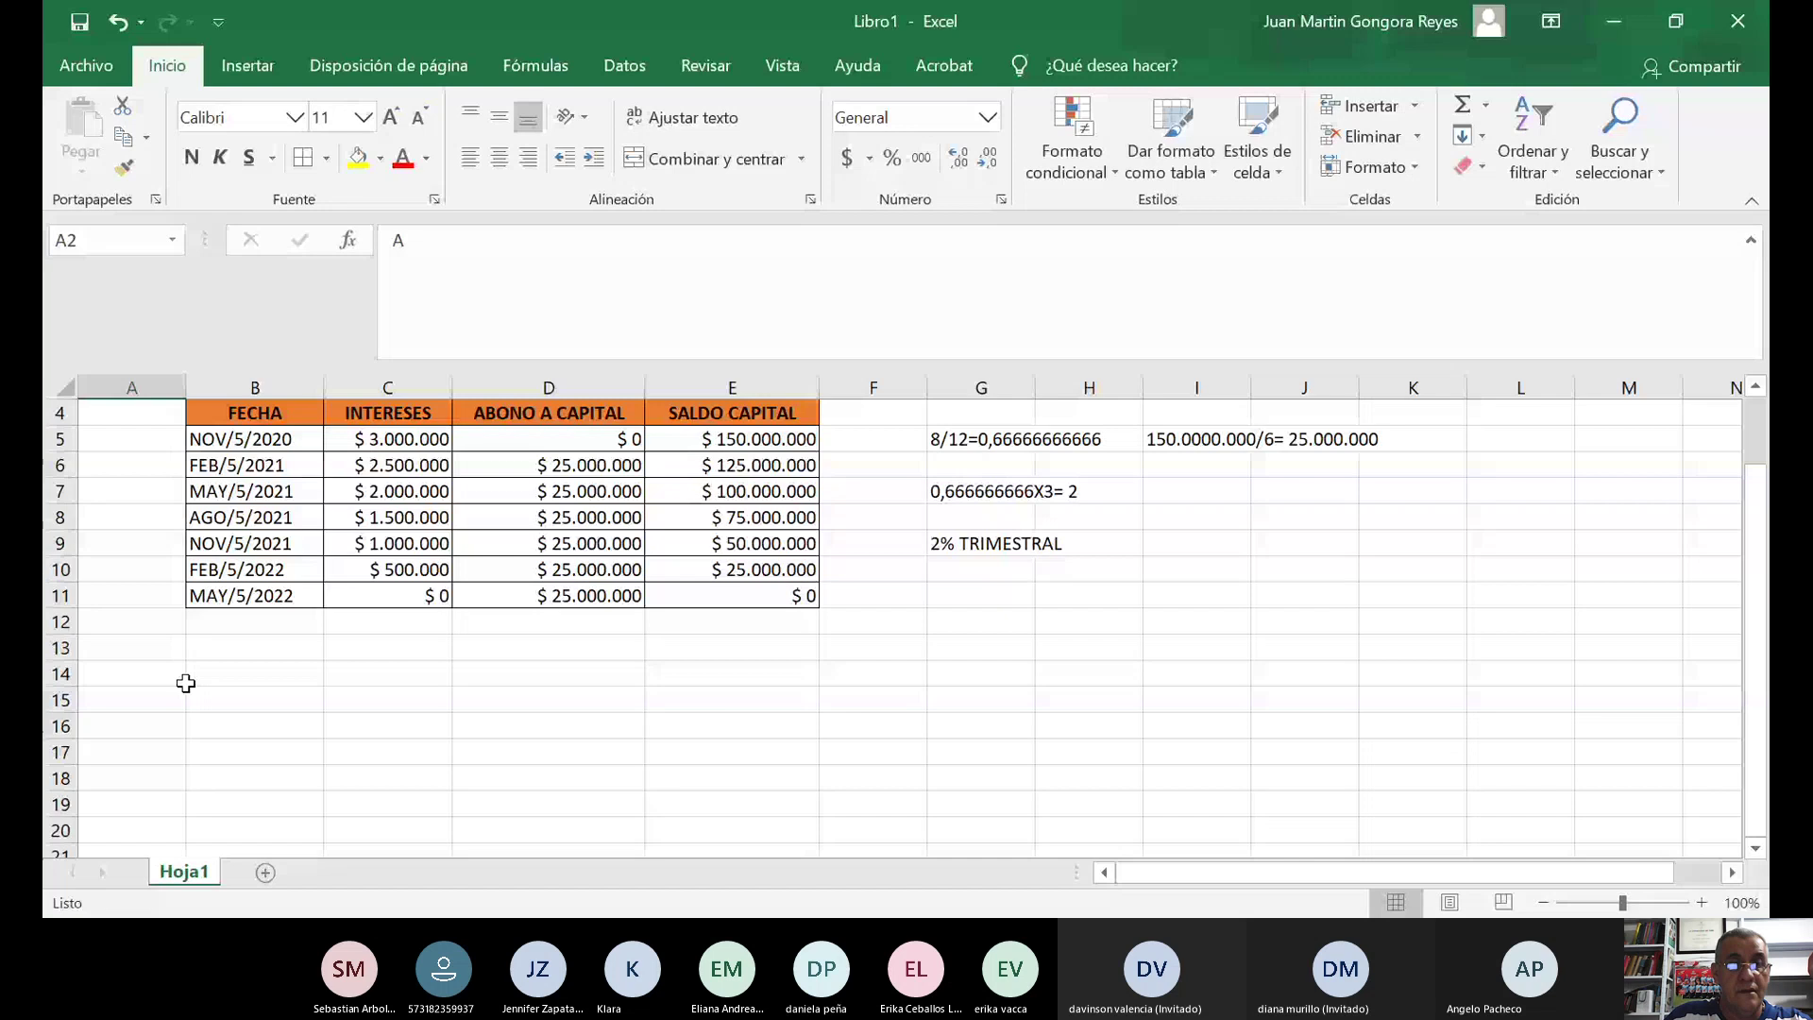
{"action": "scroll", "coordinate": [126, 732], "scroll_direction": "up", "scroll_amount": 1}
{"action": "left_click", "coordinate": [126, 732]}
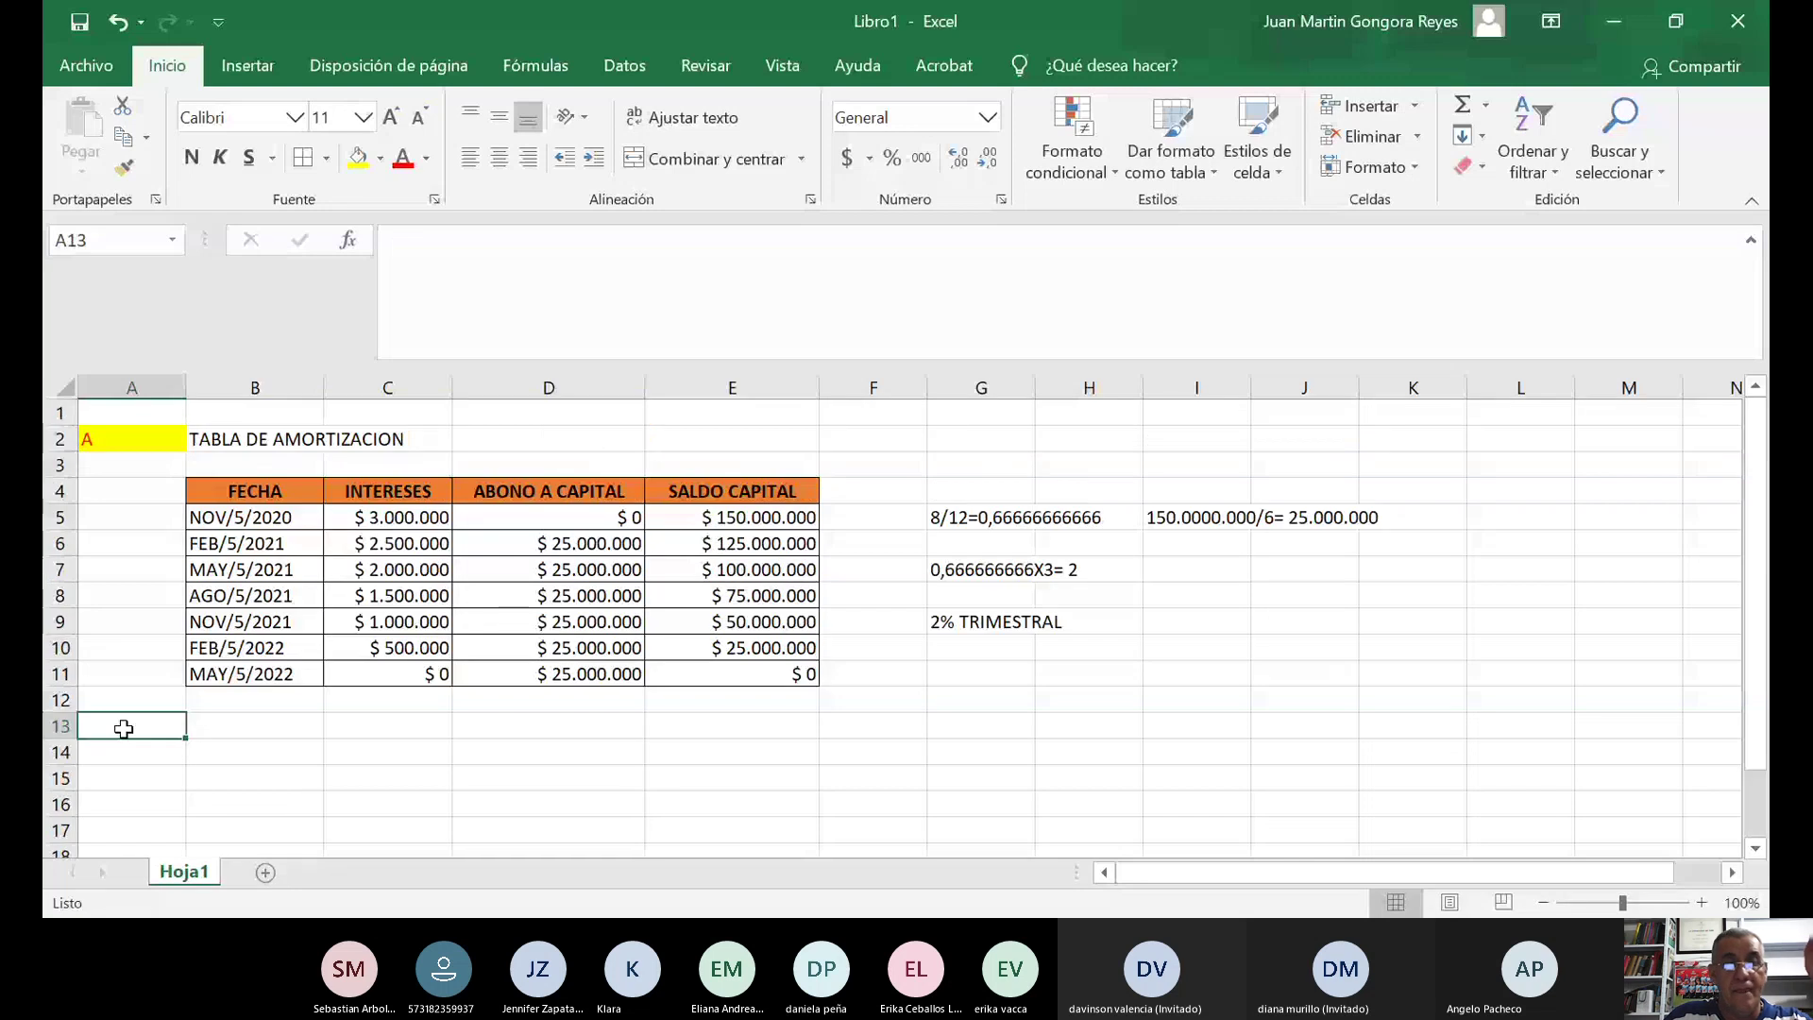
{"action": "type", "text": "B"}
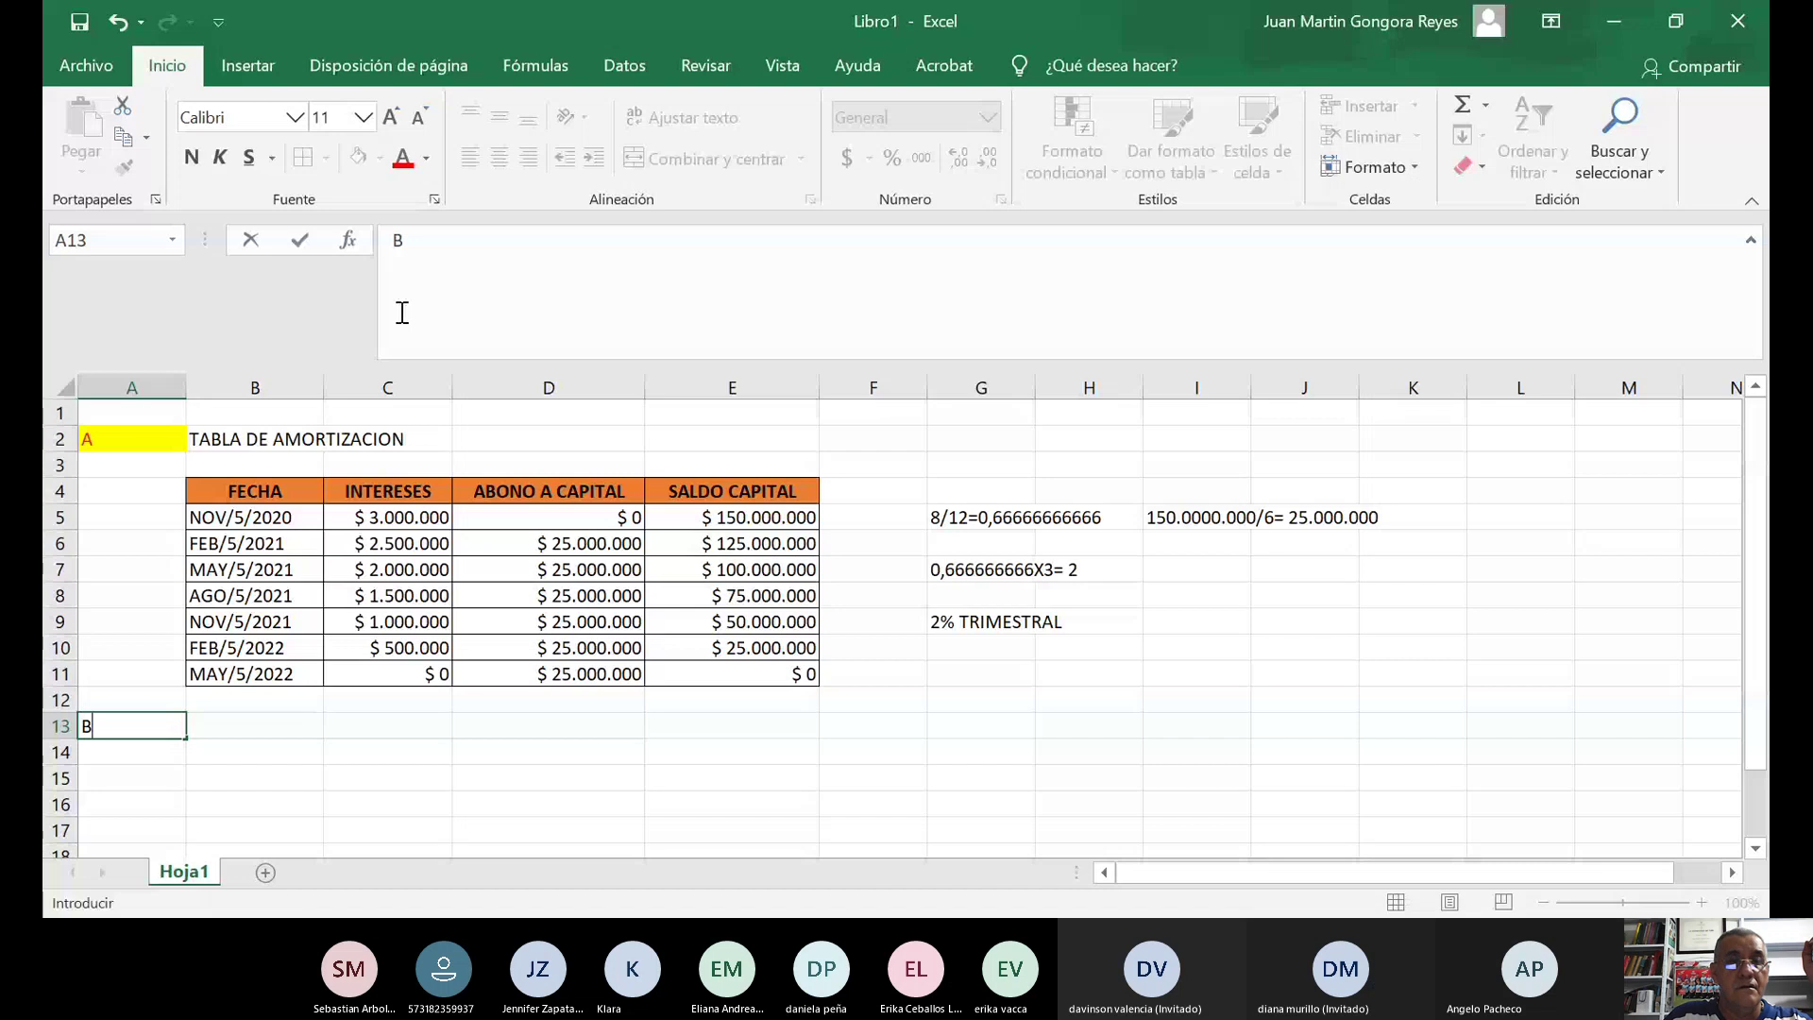
{"action": "left_click", "coordinate": [255, 804]}
{"action": "left_click", "coordinate": [133, 727]}
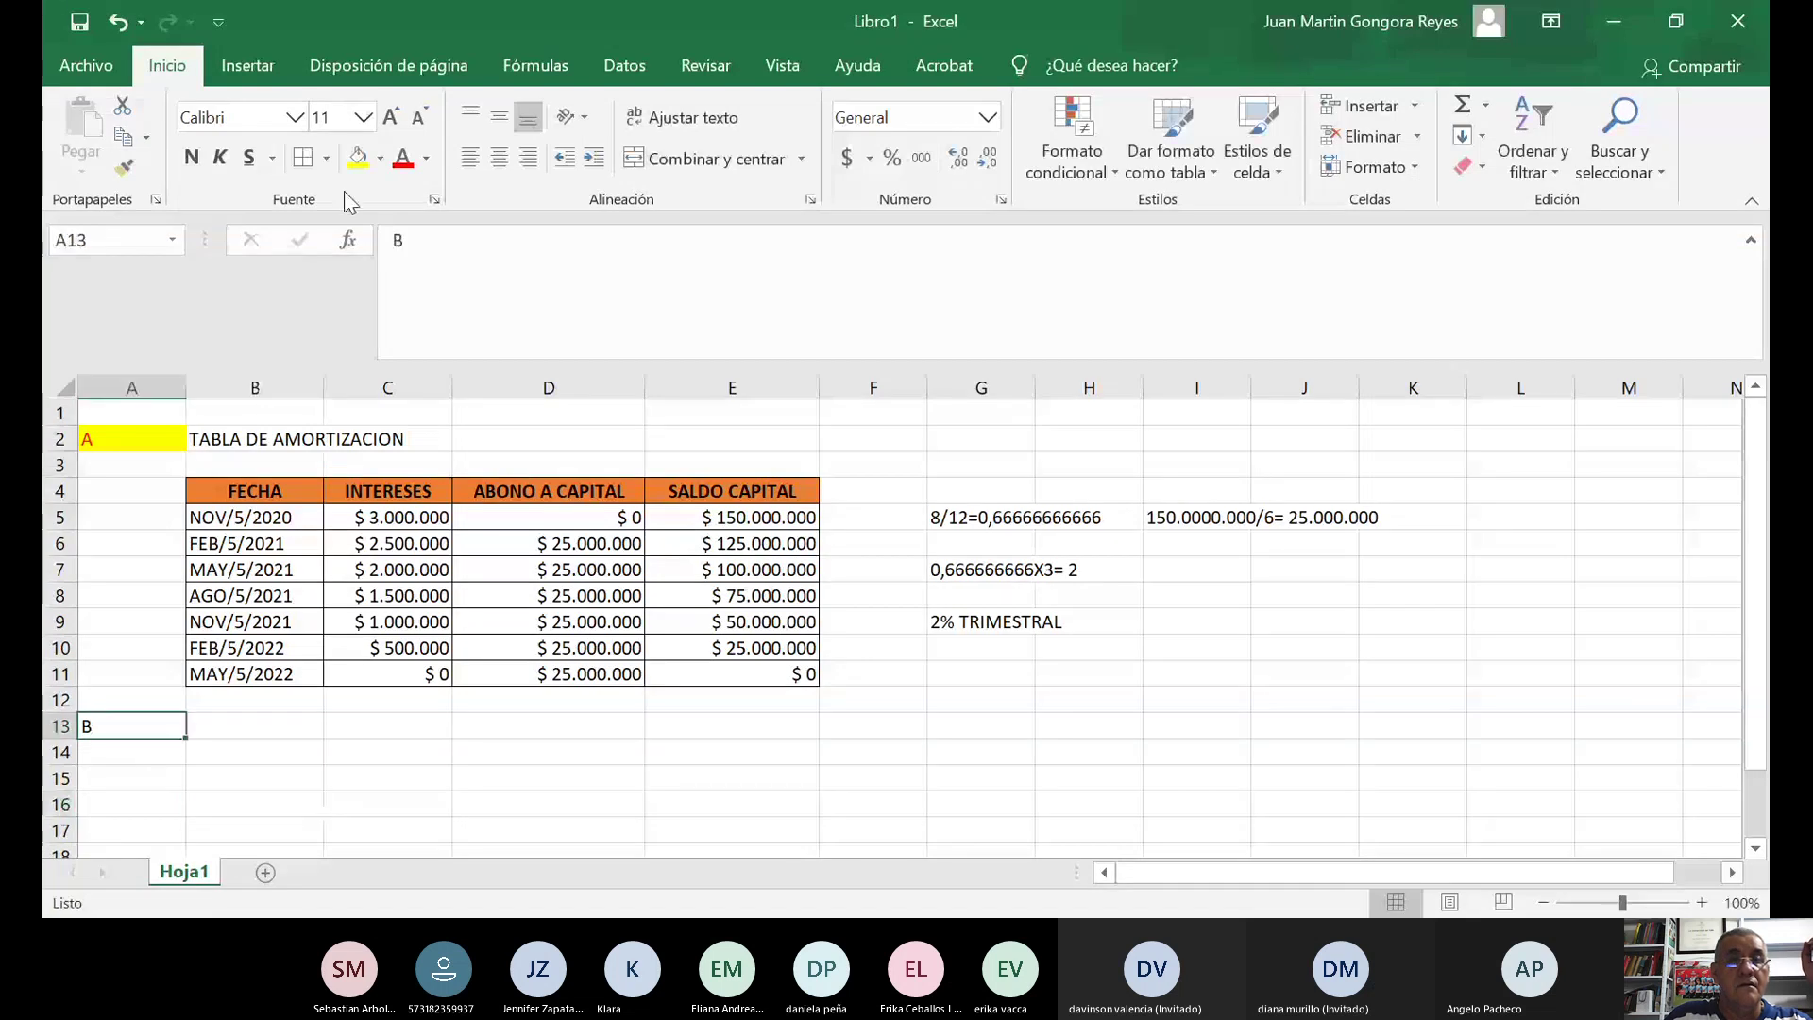
{"action": "left_click", "coordinate": [358, 158]}
{"action": "left_click", "coordinate": [226, 757]}
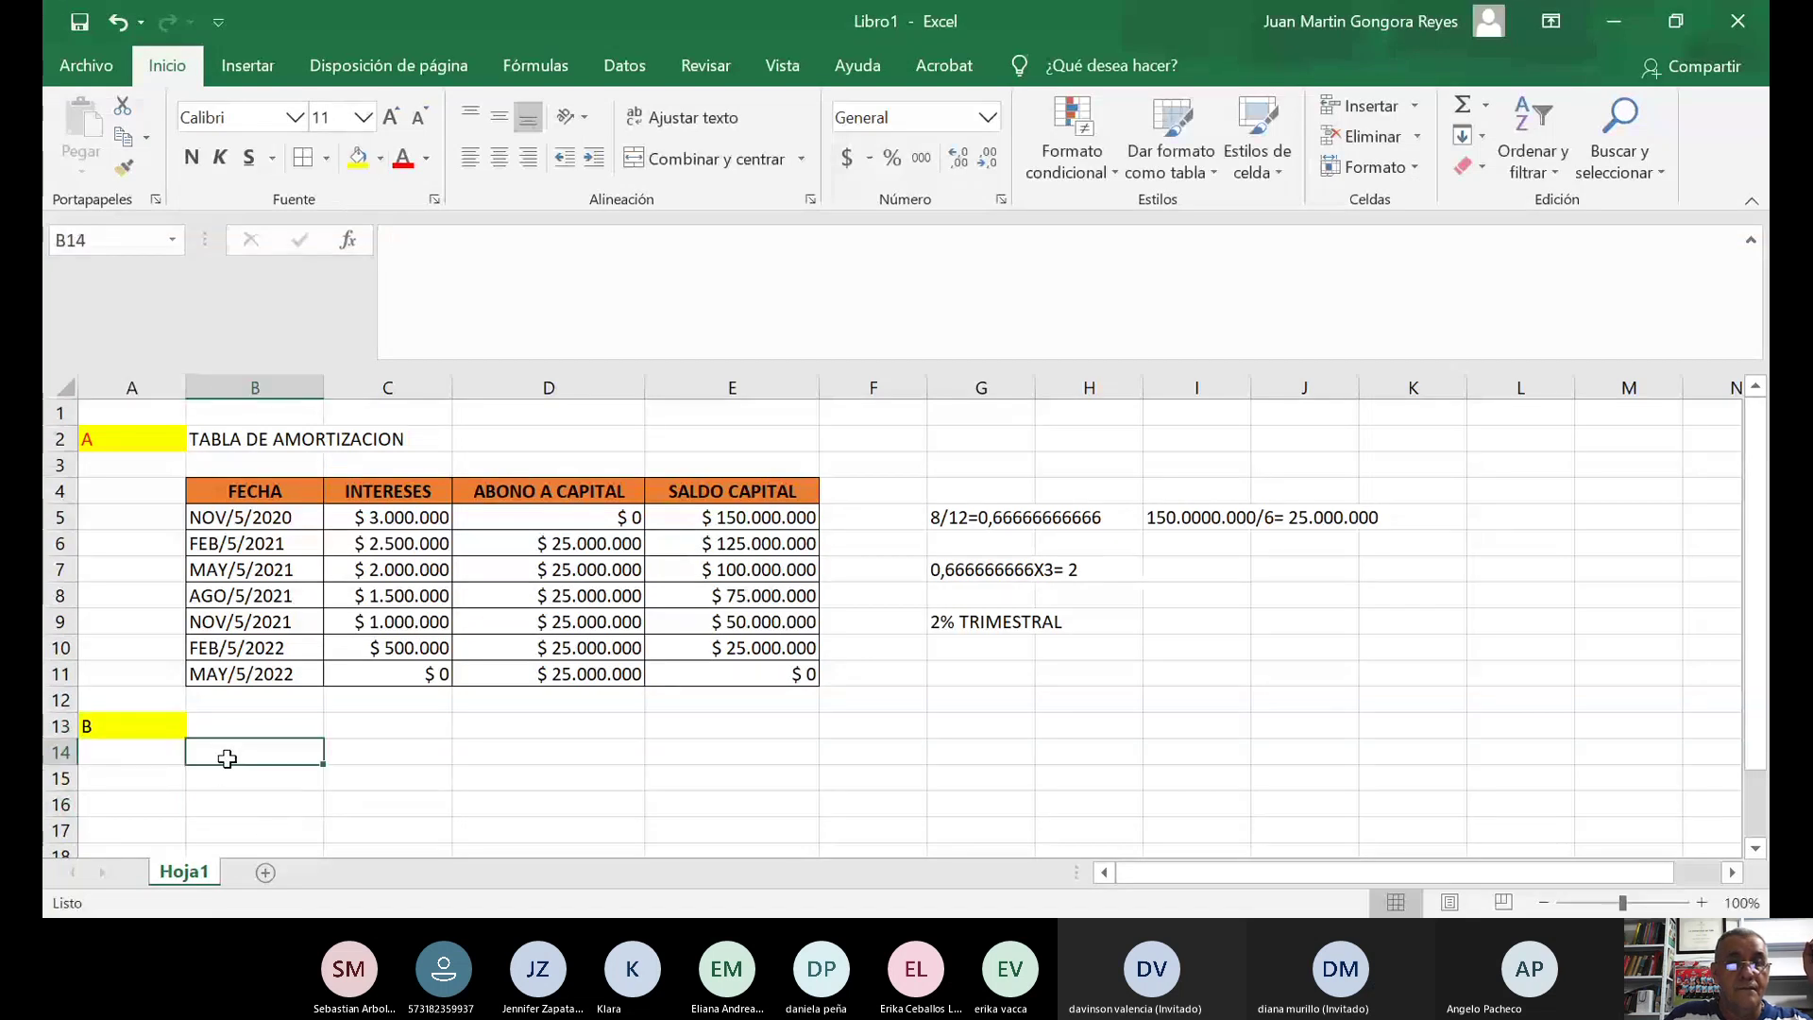
{"action": "left_click", "coordinate": [111, 719]}
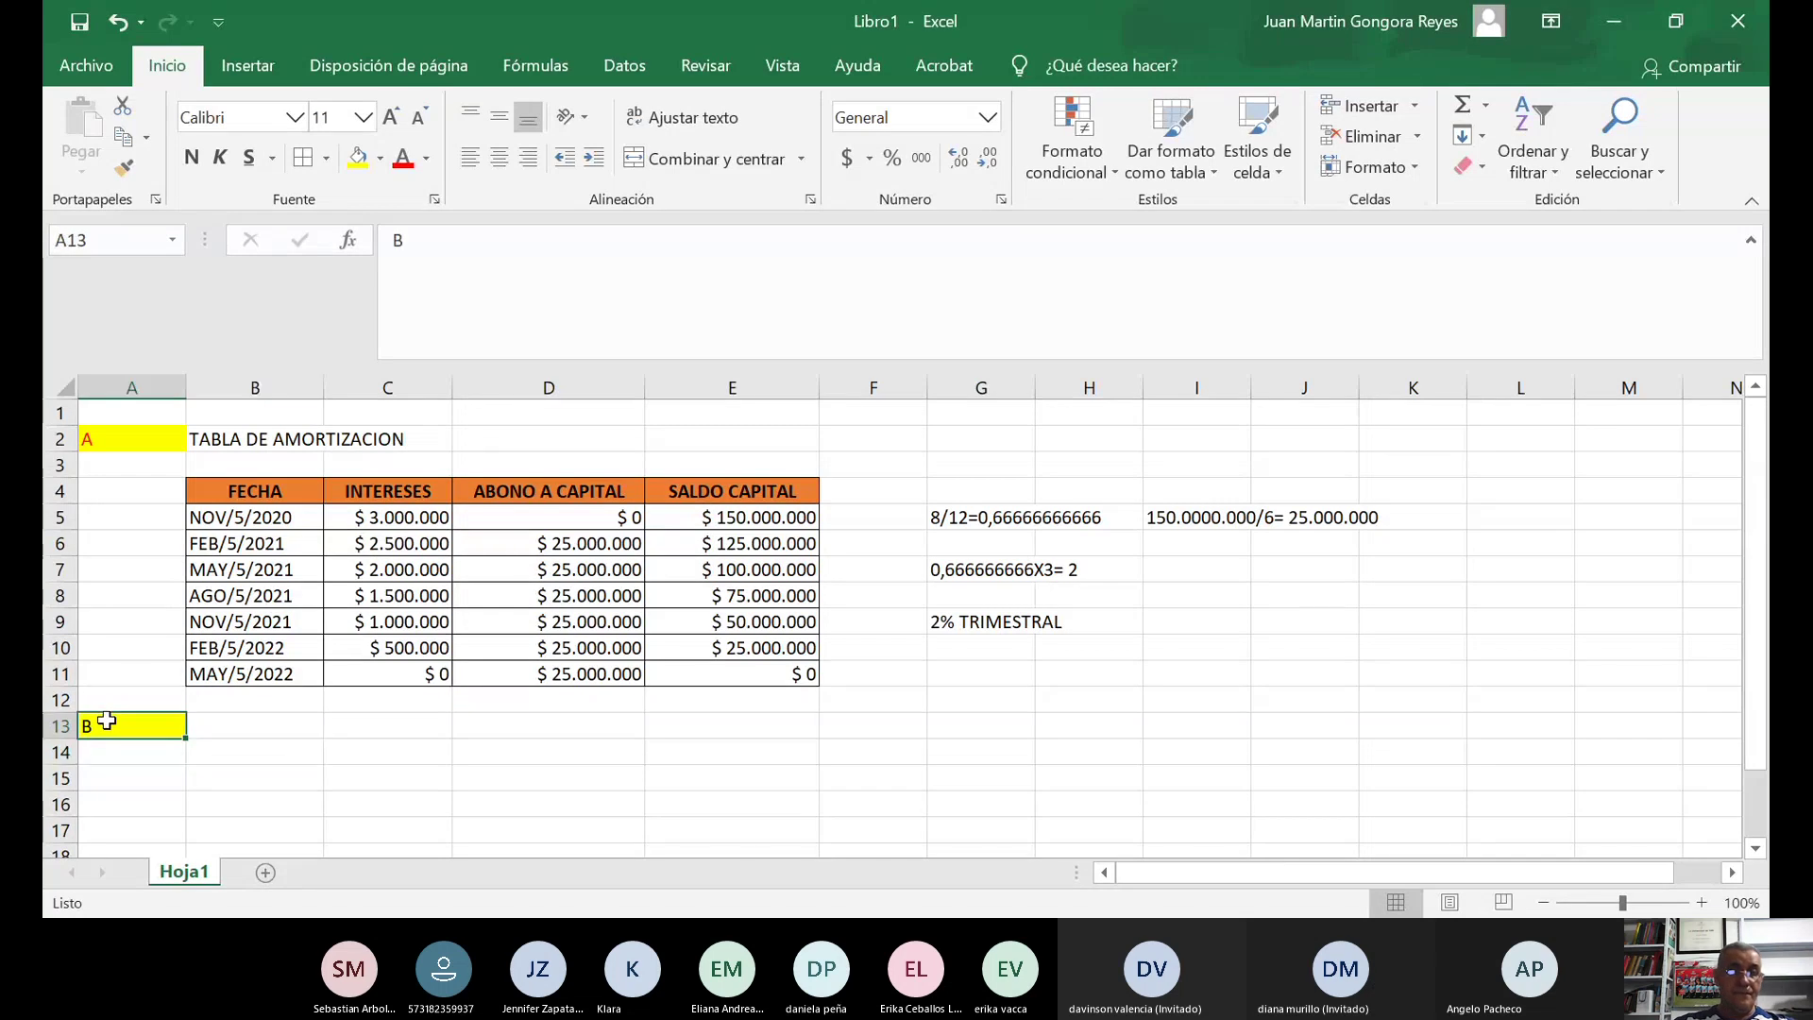
{"action": "left_click", "coordinate": [402, 162]}
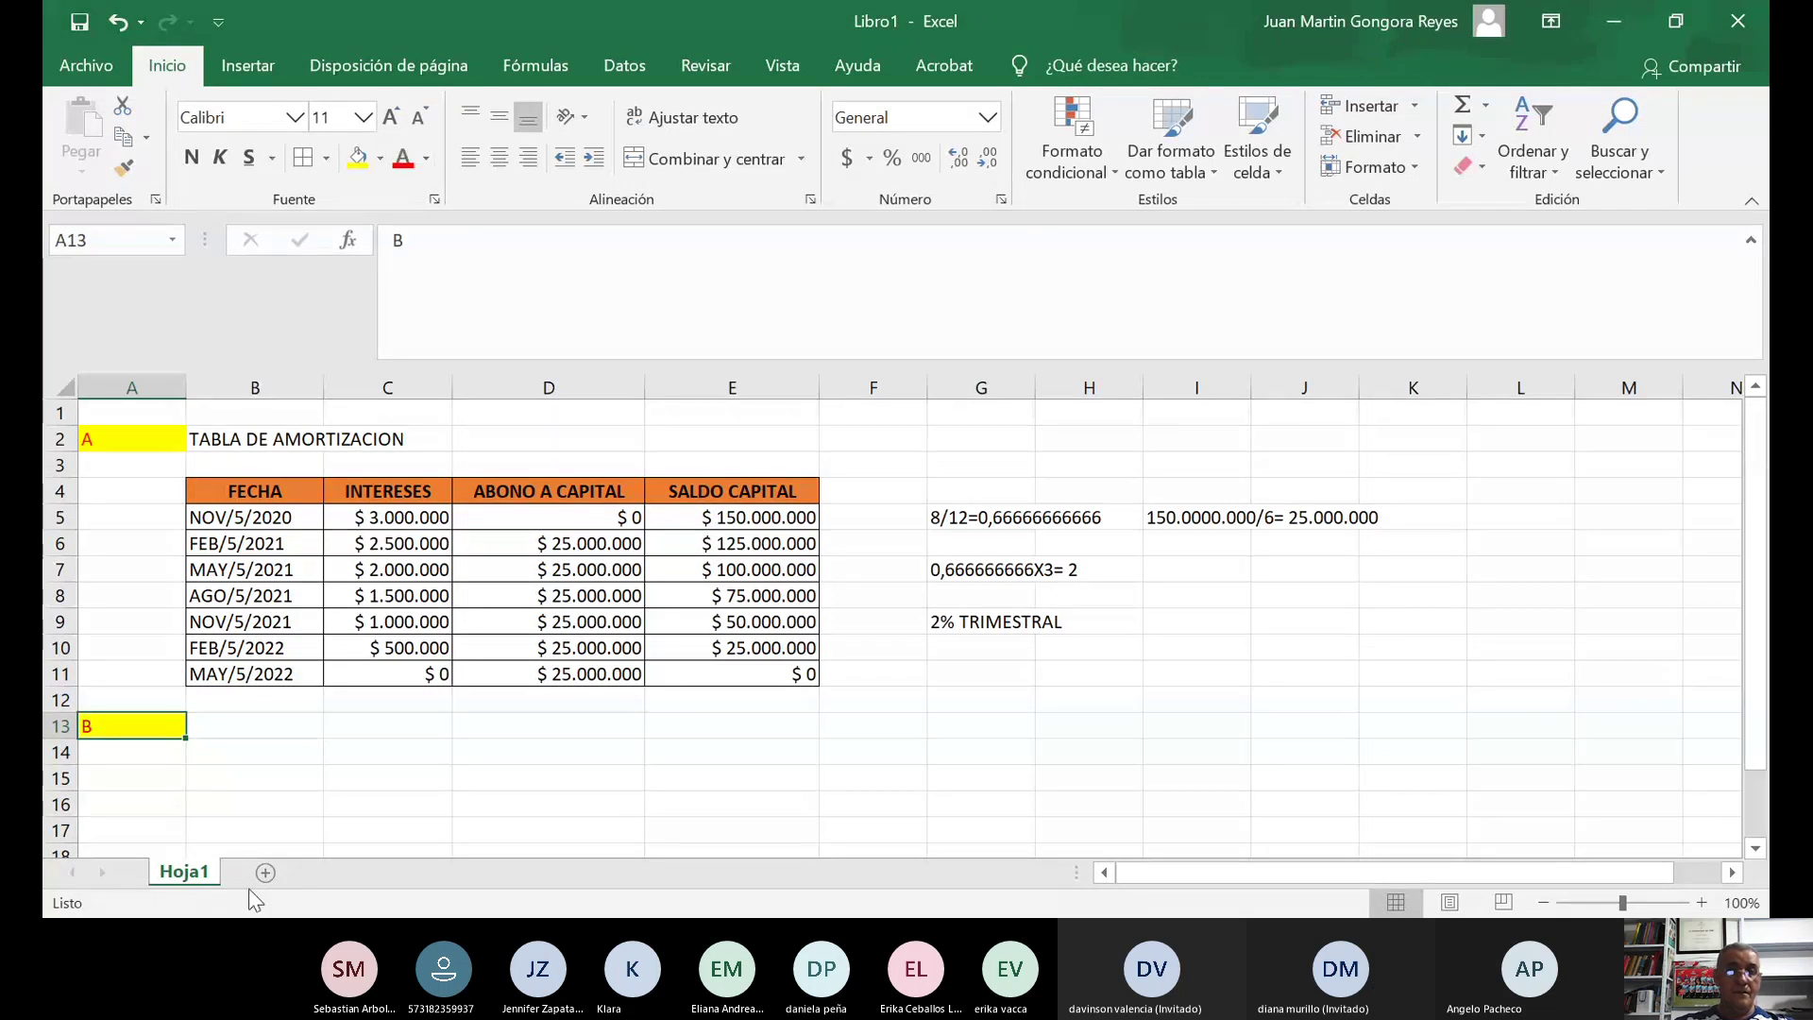
{"action": "left_click", "coordinate": [254, 806]}
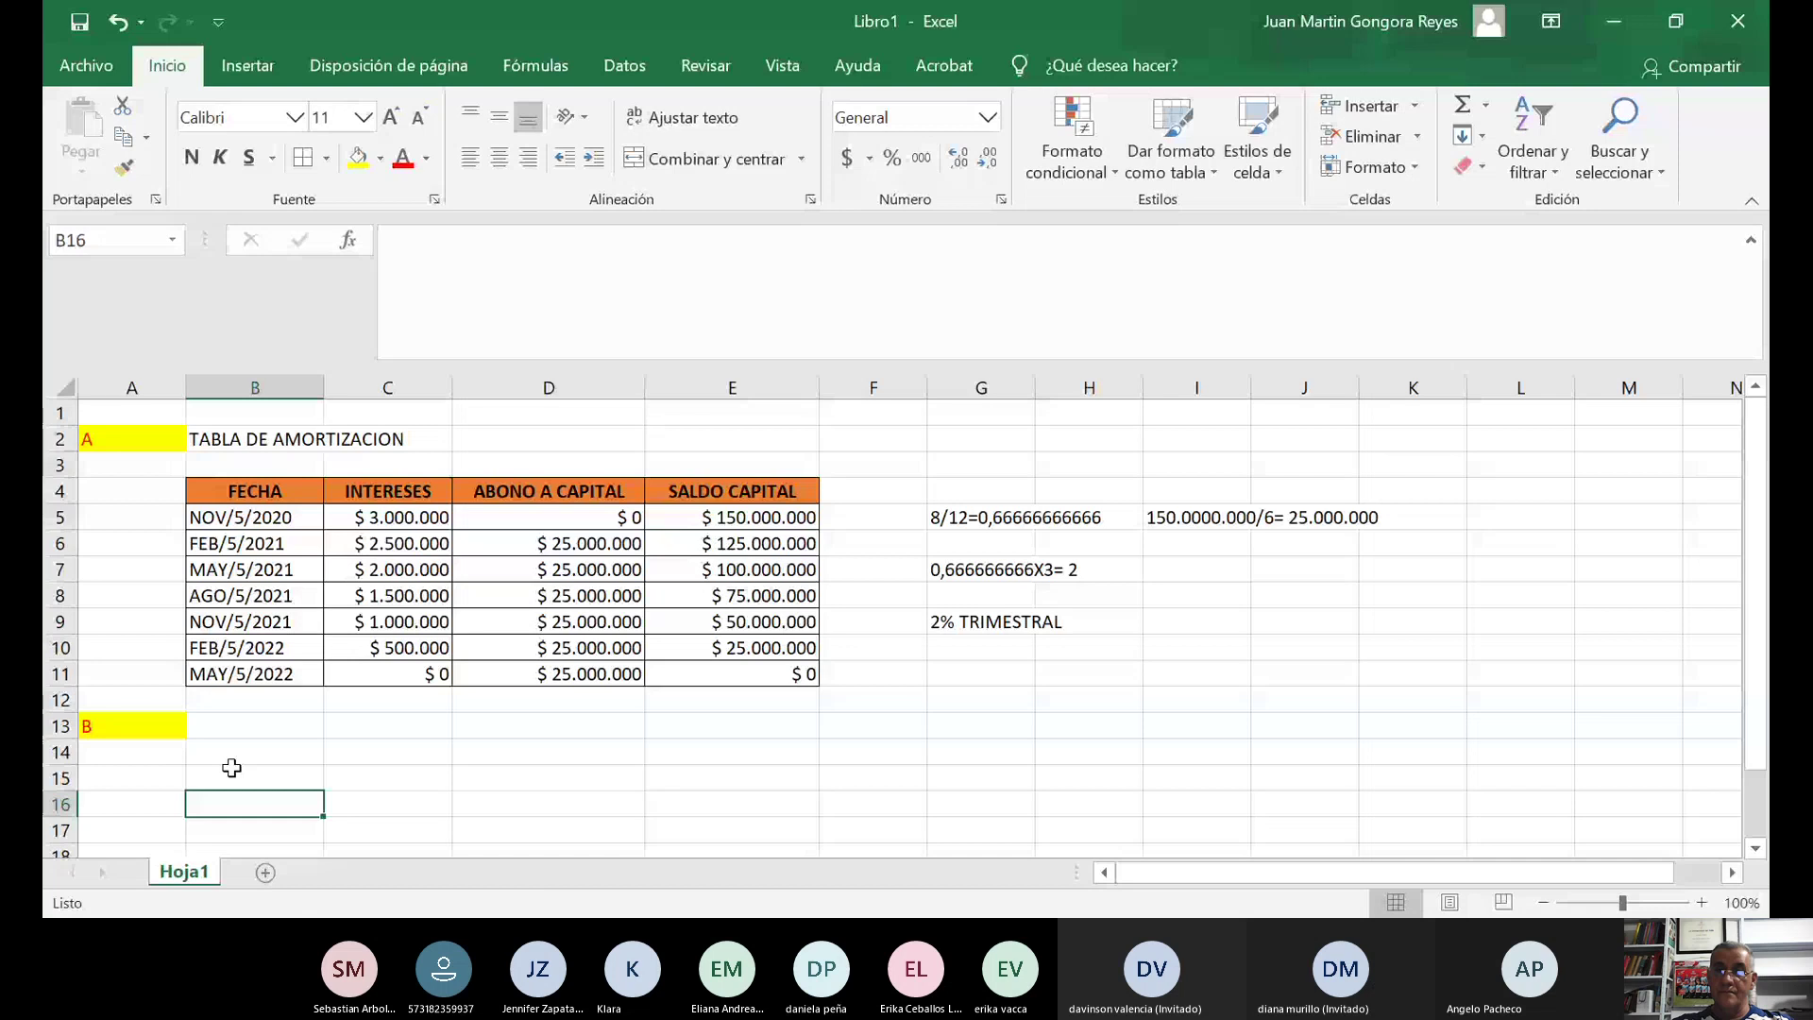
{"action": "left_click", "coordinate": [231, 768]}
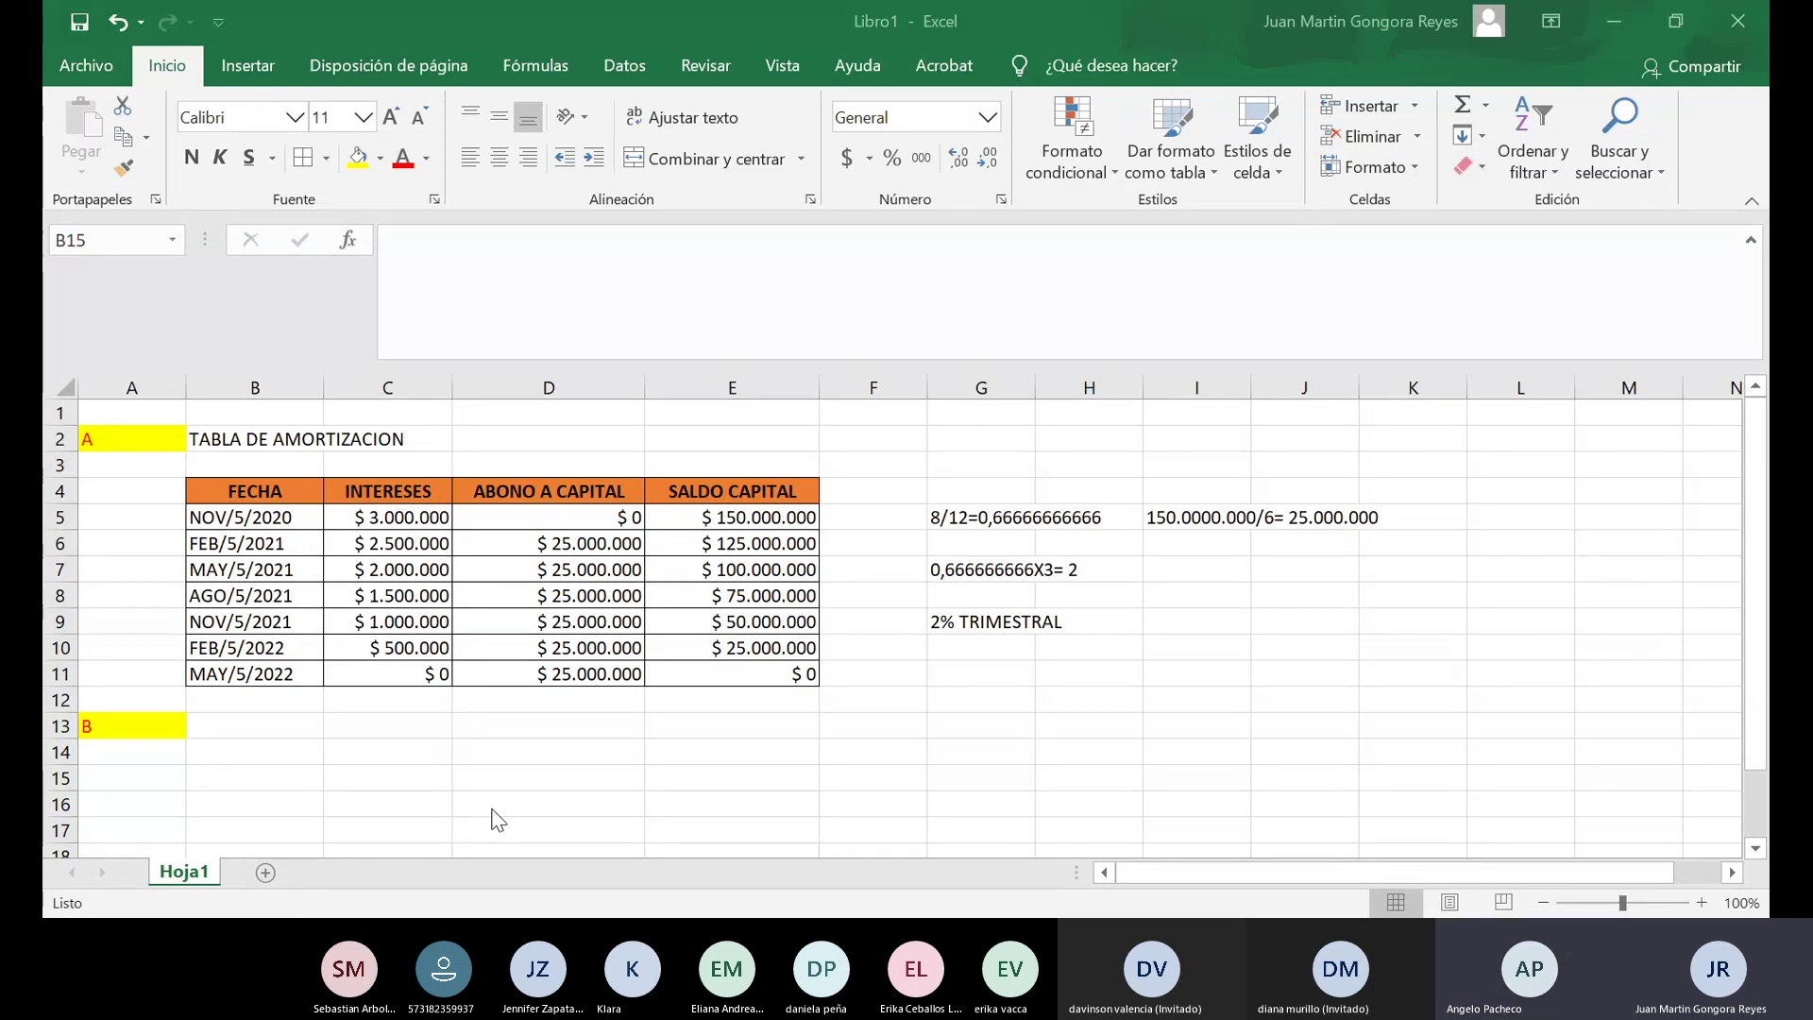
{"action": "left_click", "coordinate": [234, 780]}
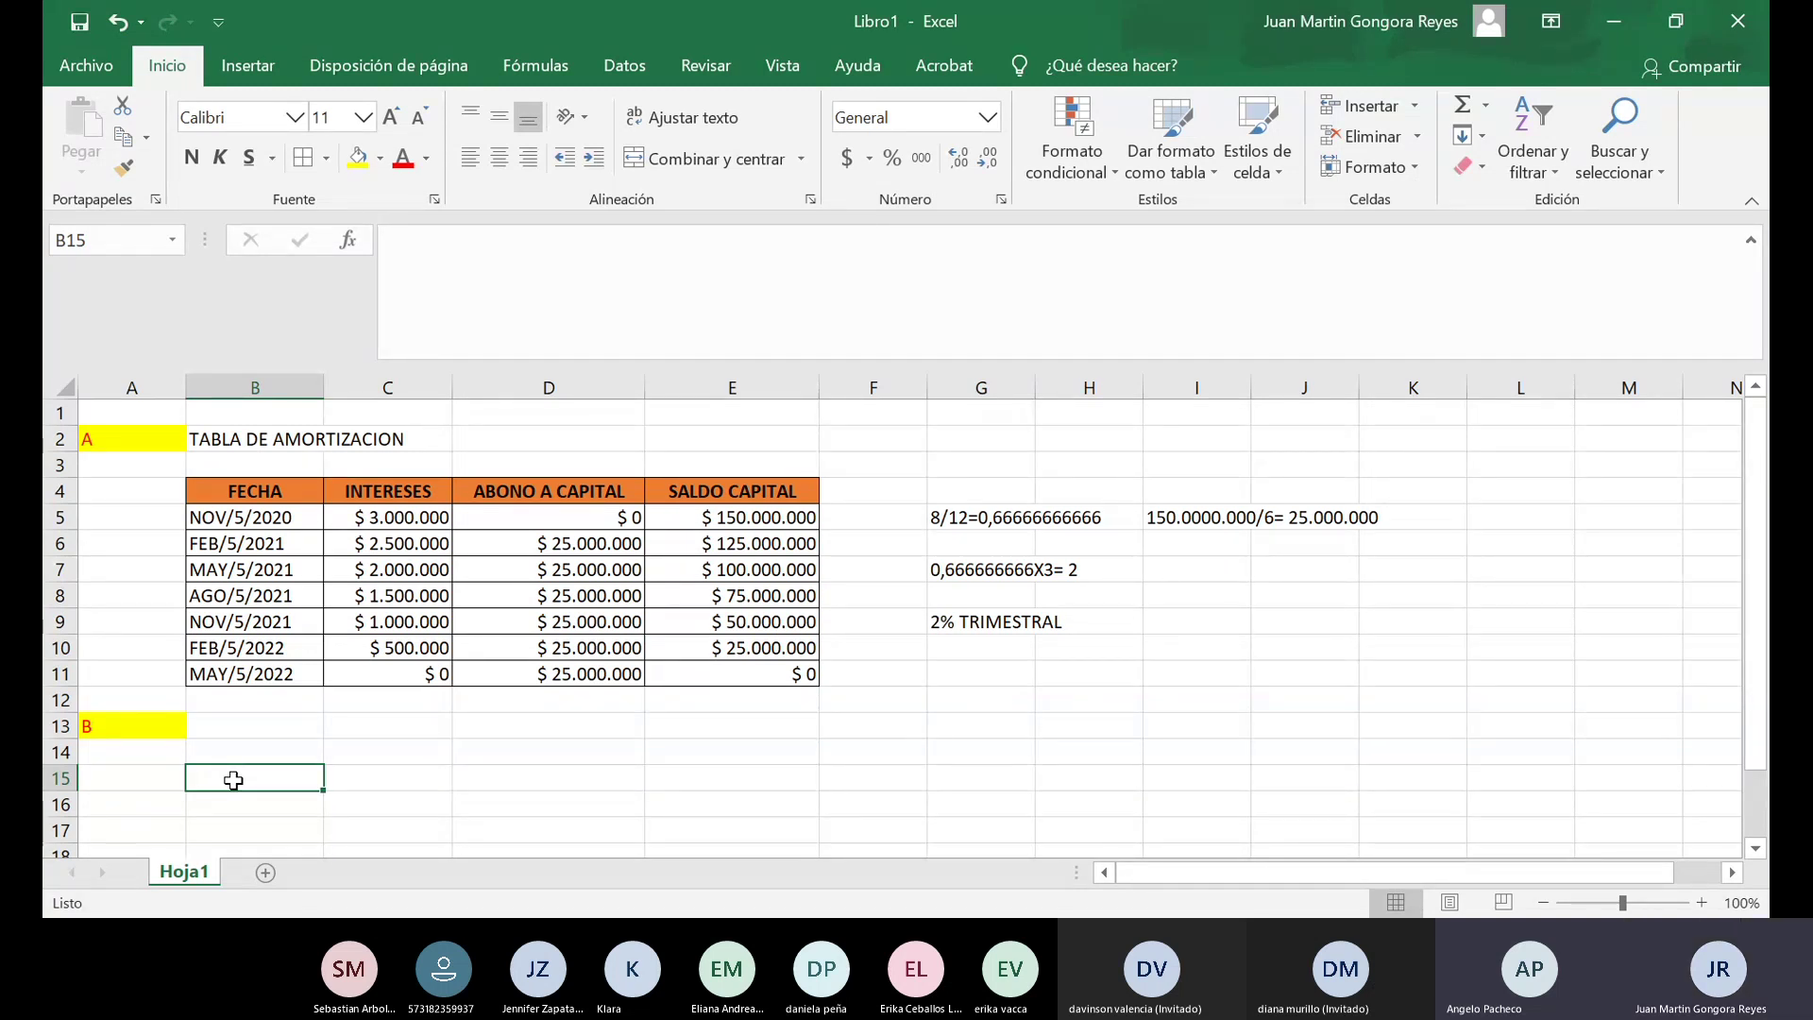
{"action": "left_click_drag", "start_coordinate": [277, 780], "coordinate": [332, 782]}
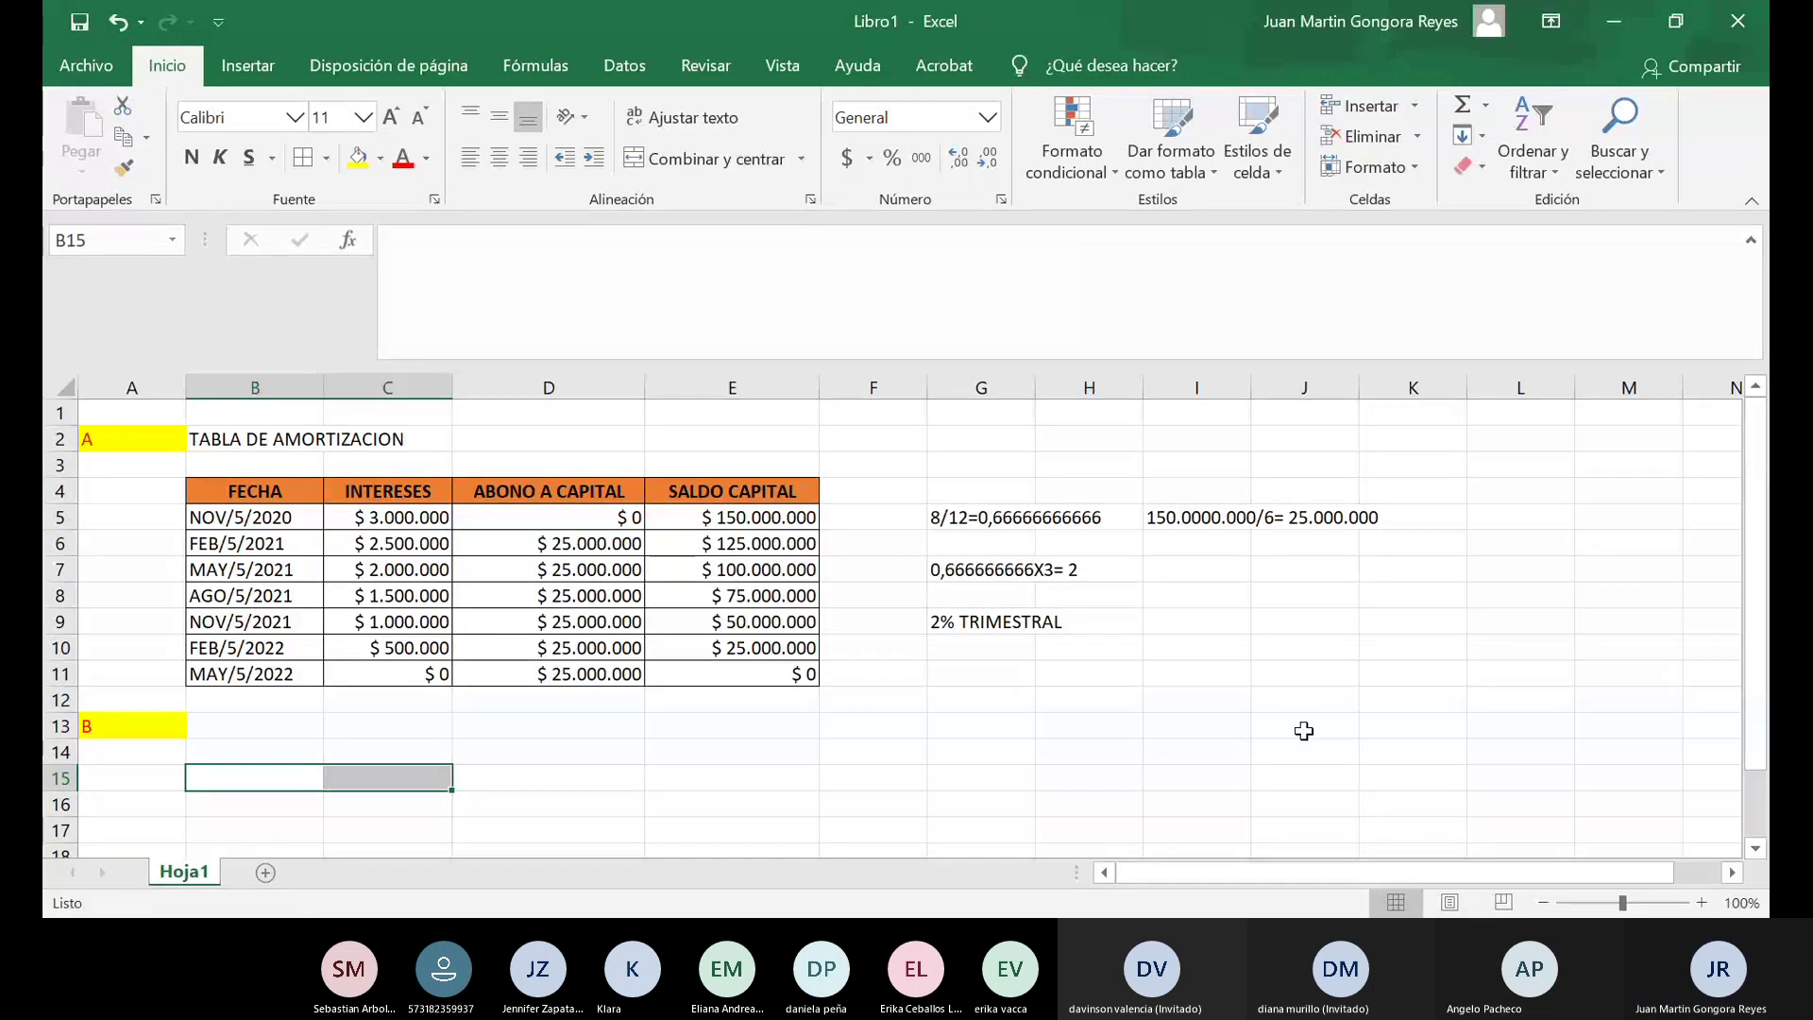
{"action": "left_click", "coordinate": [325, 159]}
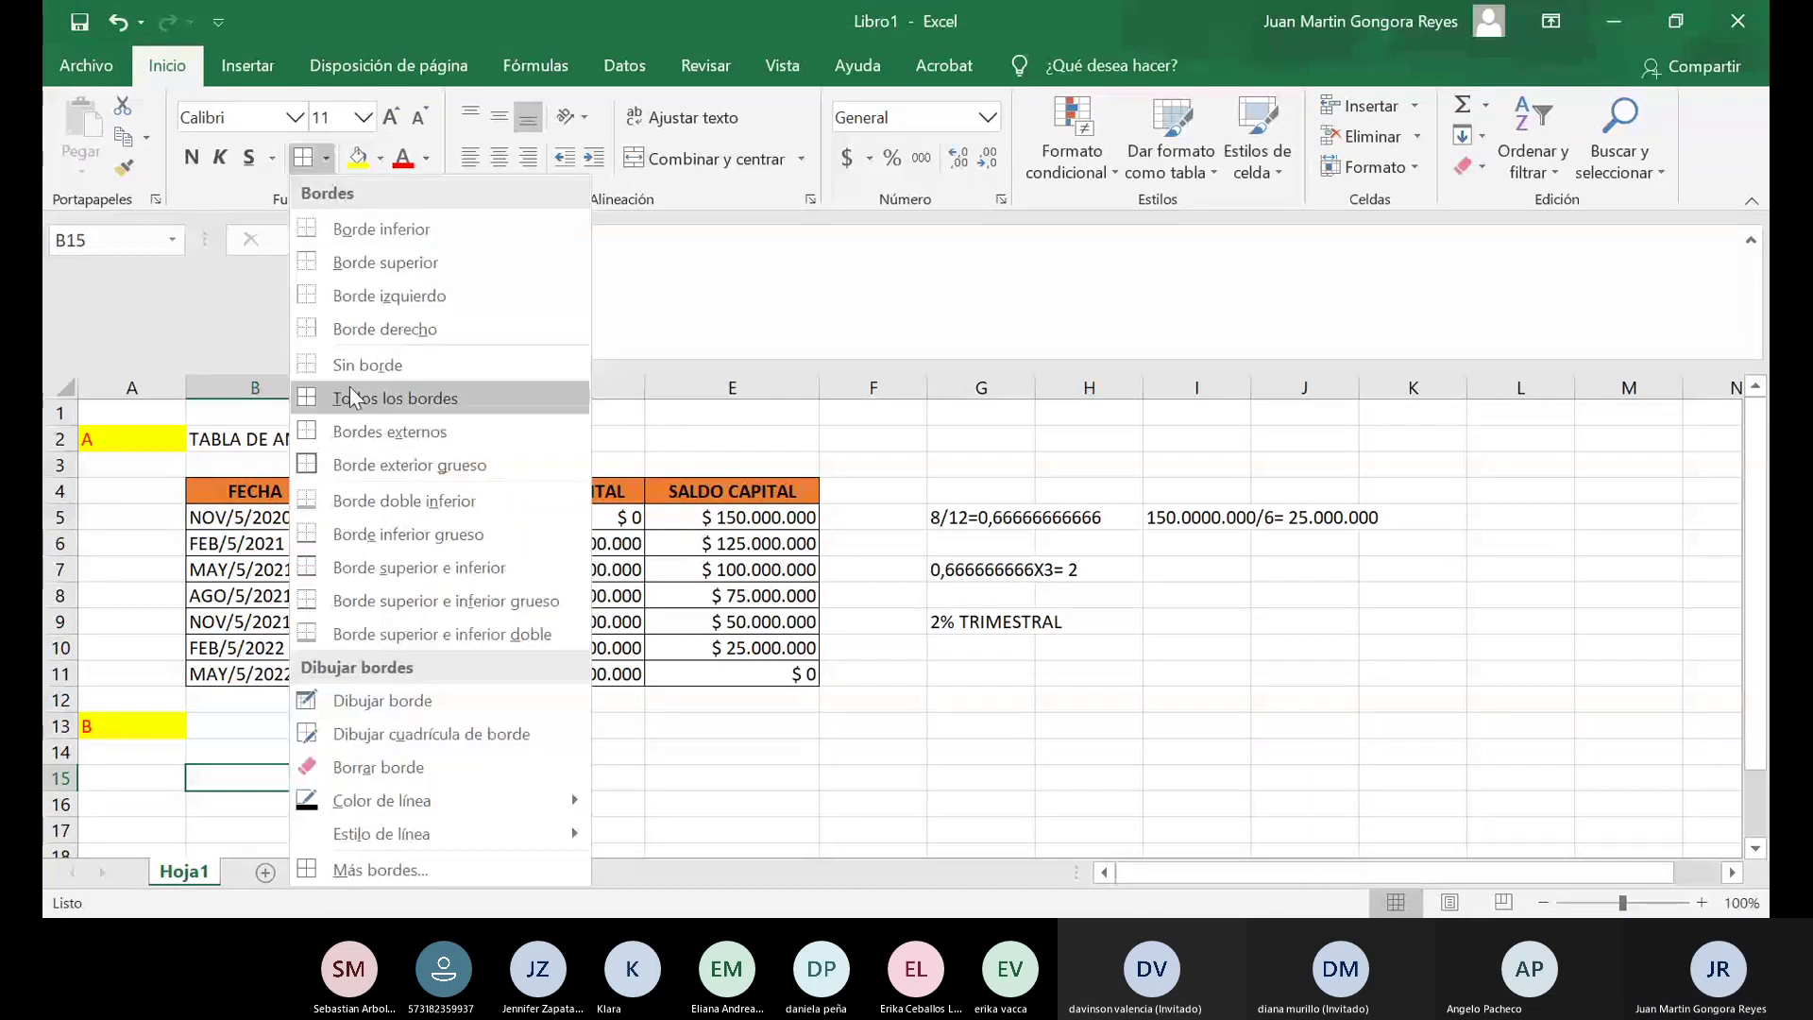
{"action": "left_click", "coordinate": [767, 321]}
Apply a thick bottom border to cells B15:C15 as the horizontal line of a T-account.
{"action": "left_click_drag", "start_coordinate": [247, 777], "coordinate": [342, 775]}
{"action": "left_click", "coordinate": [320, 775]}
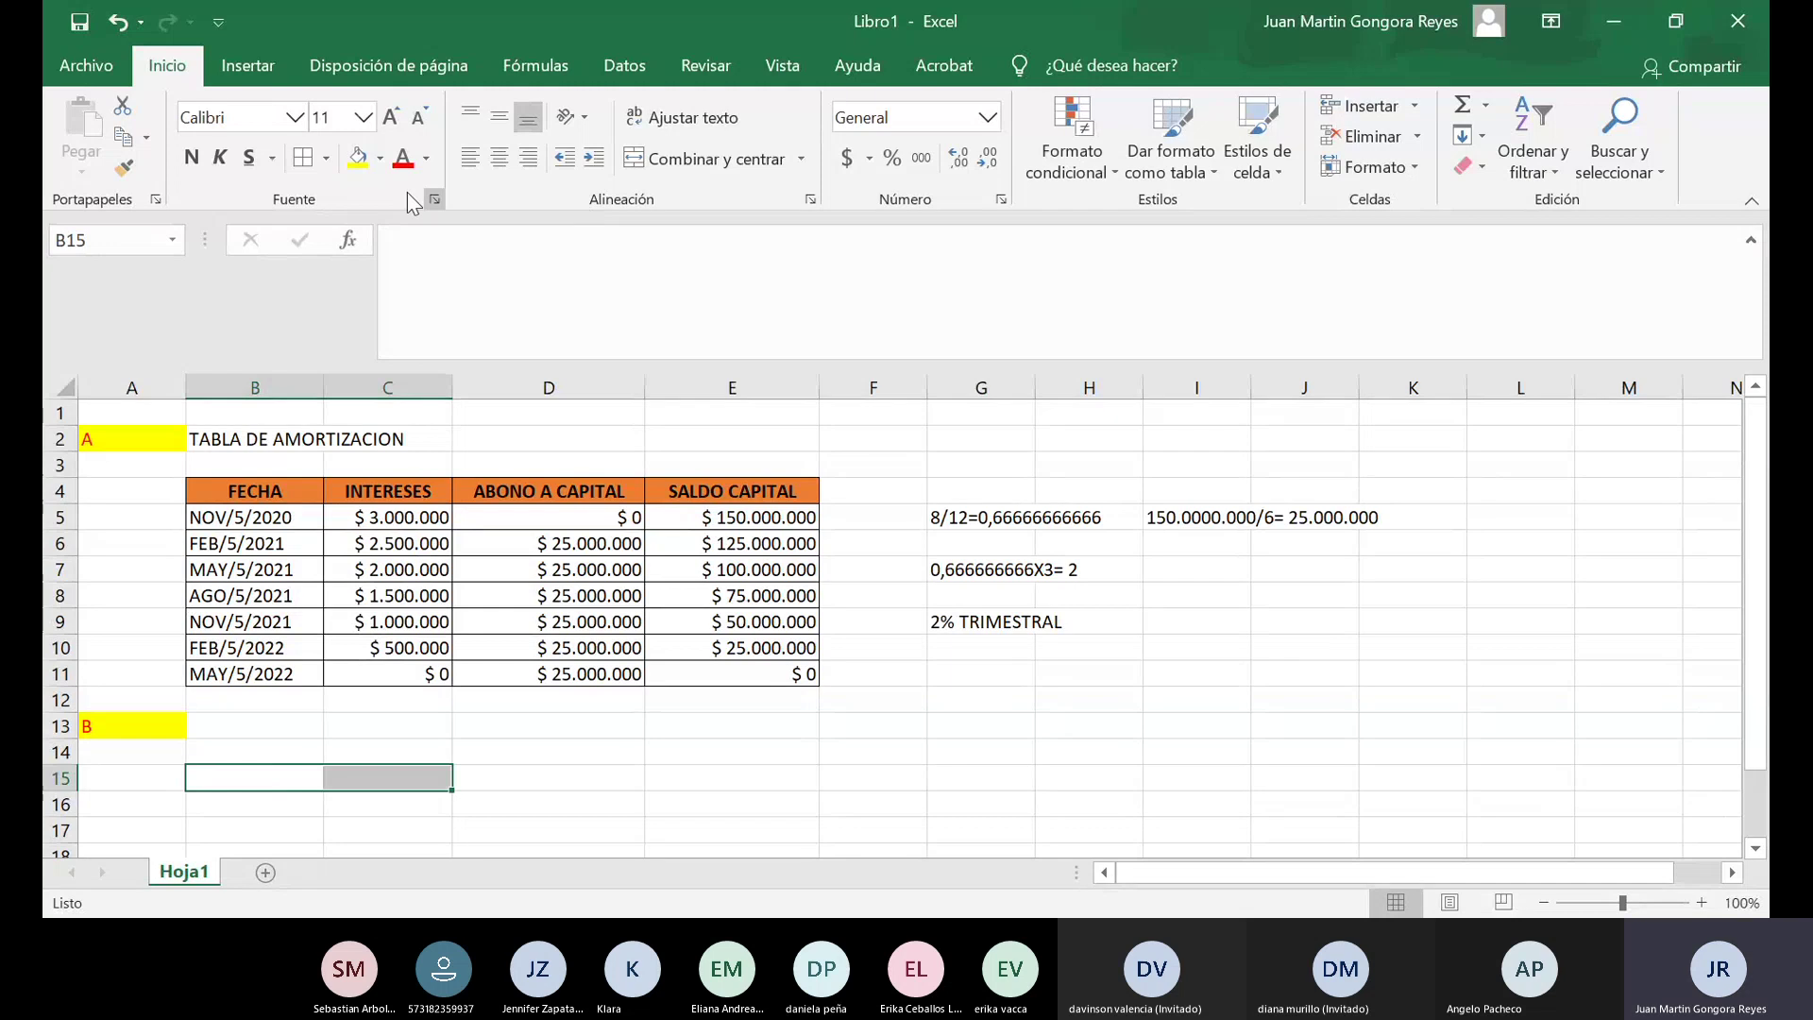
{"action": "left_click", "coordinate": [326, 160]}
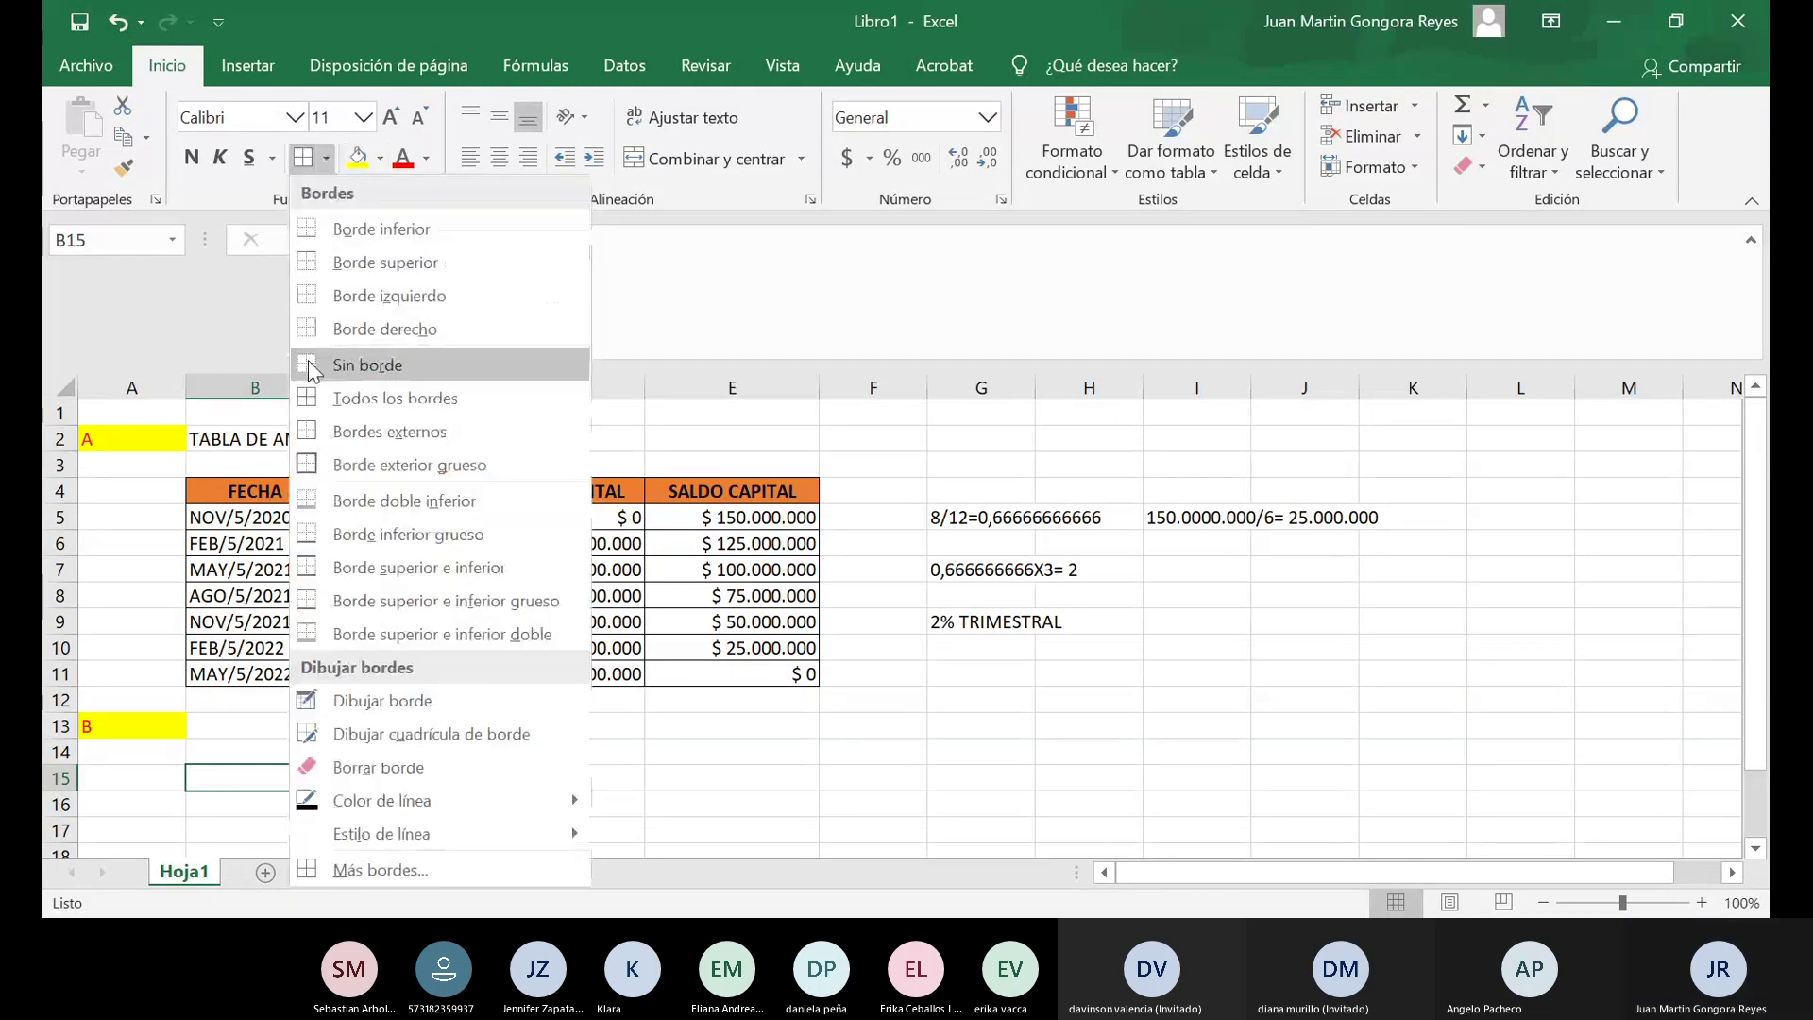
{"action": "left_click", "coordinate": [309, 537]}
Apply a left border to cells C16:C18 to form the vertical line of the T-account.
{"action": "scroll", "coordinate": [359, 627], "scroll_direction": "down", "scroll_amount": 2}
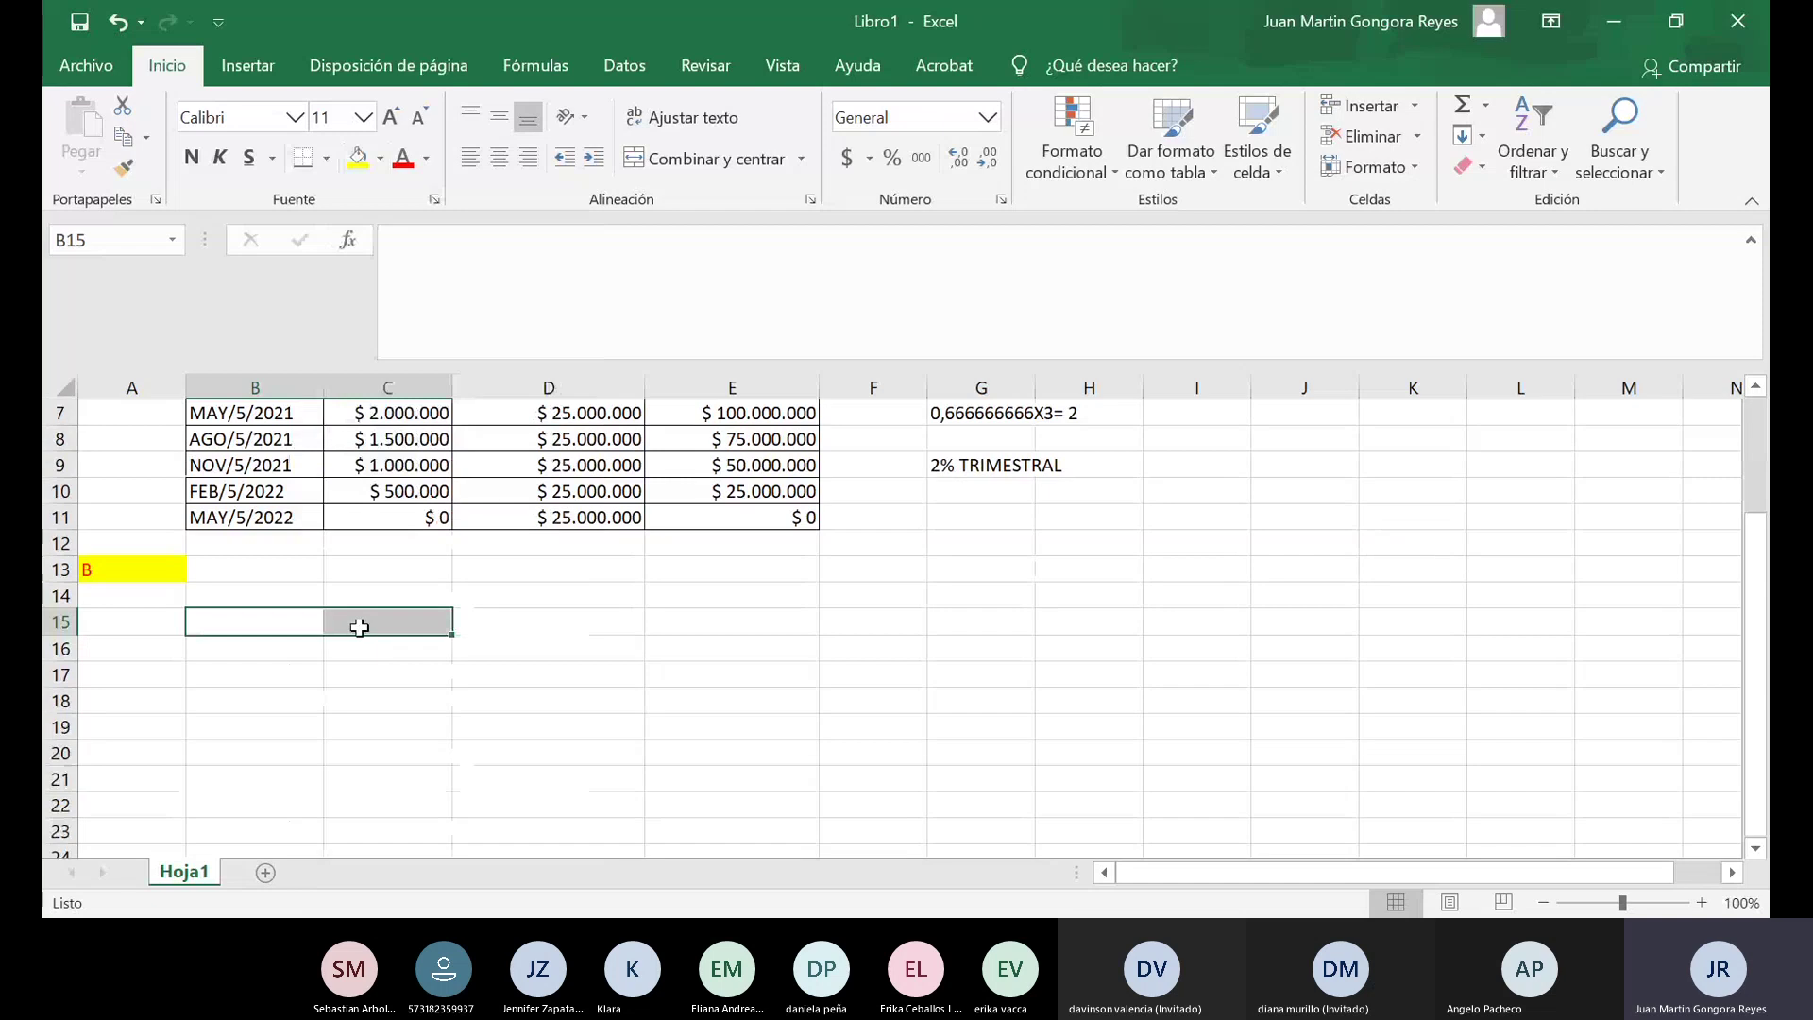
{"action": "left_click_drag", "start_coordinate": [359, 627], "coordinate": [375, 709]}
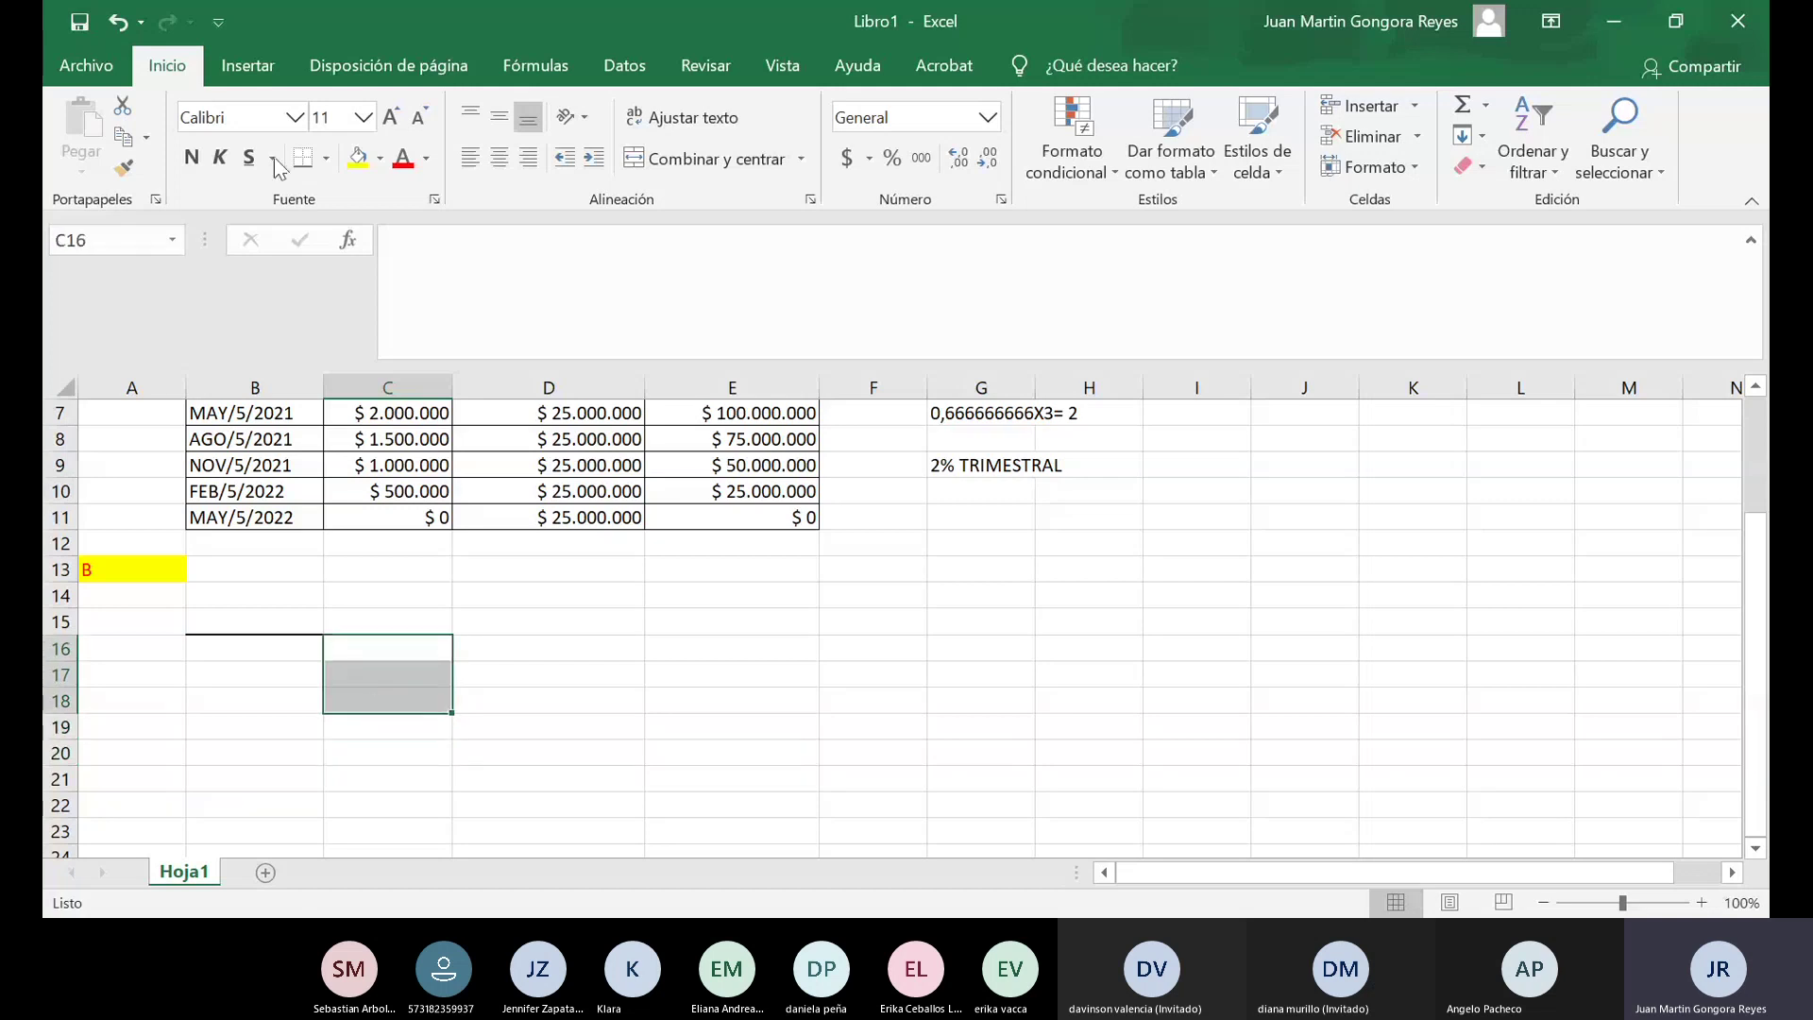
{"action": "left_click", "coordinate": [326, 159]}
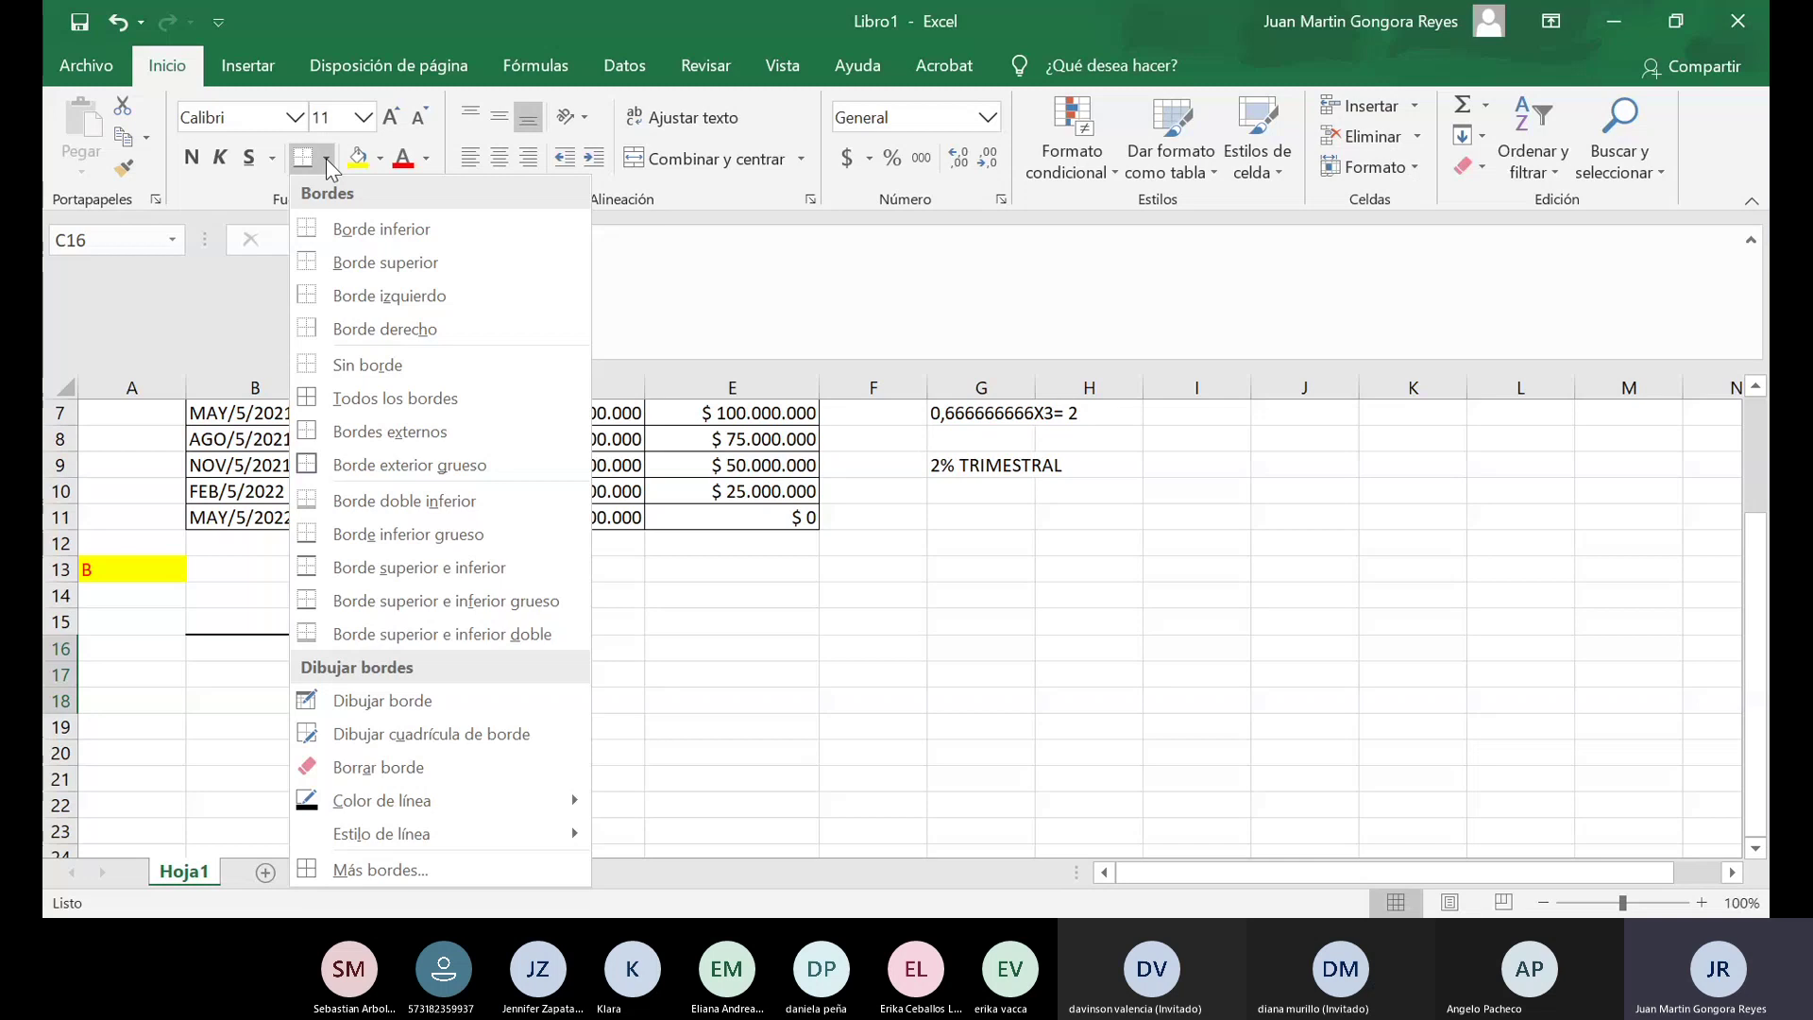
{"action": "left_click", "coordinate": [309, 300]}
{"action": "left_click", "coordinate": [304, 719]}
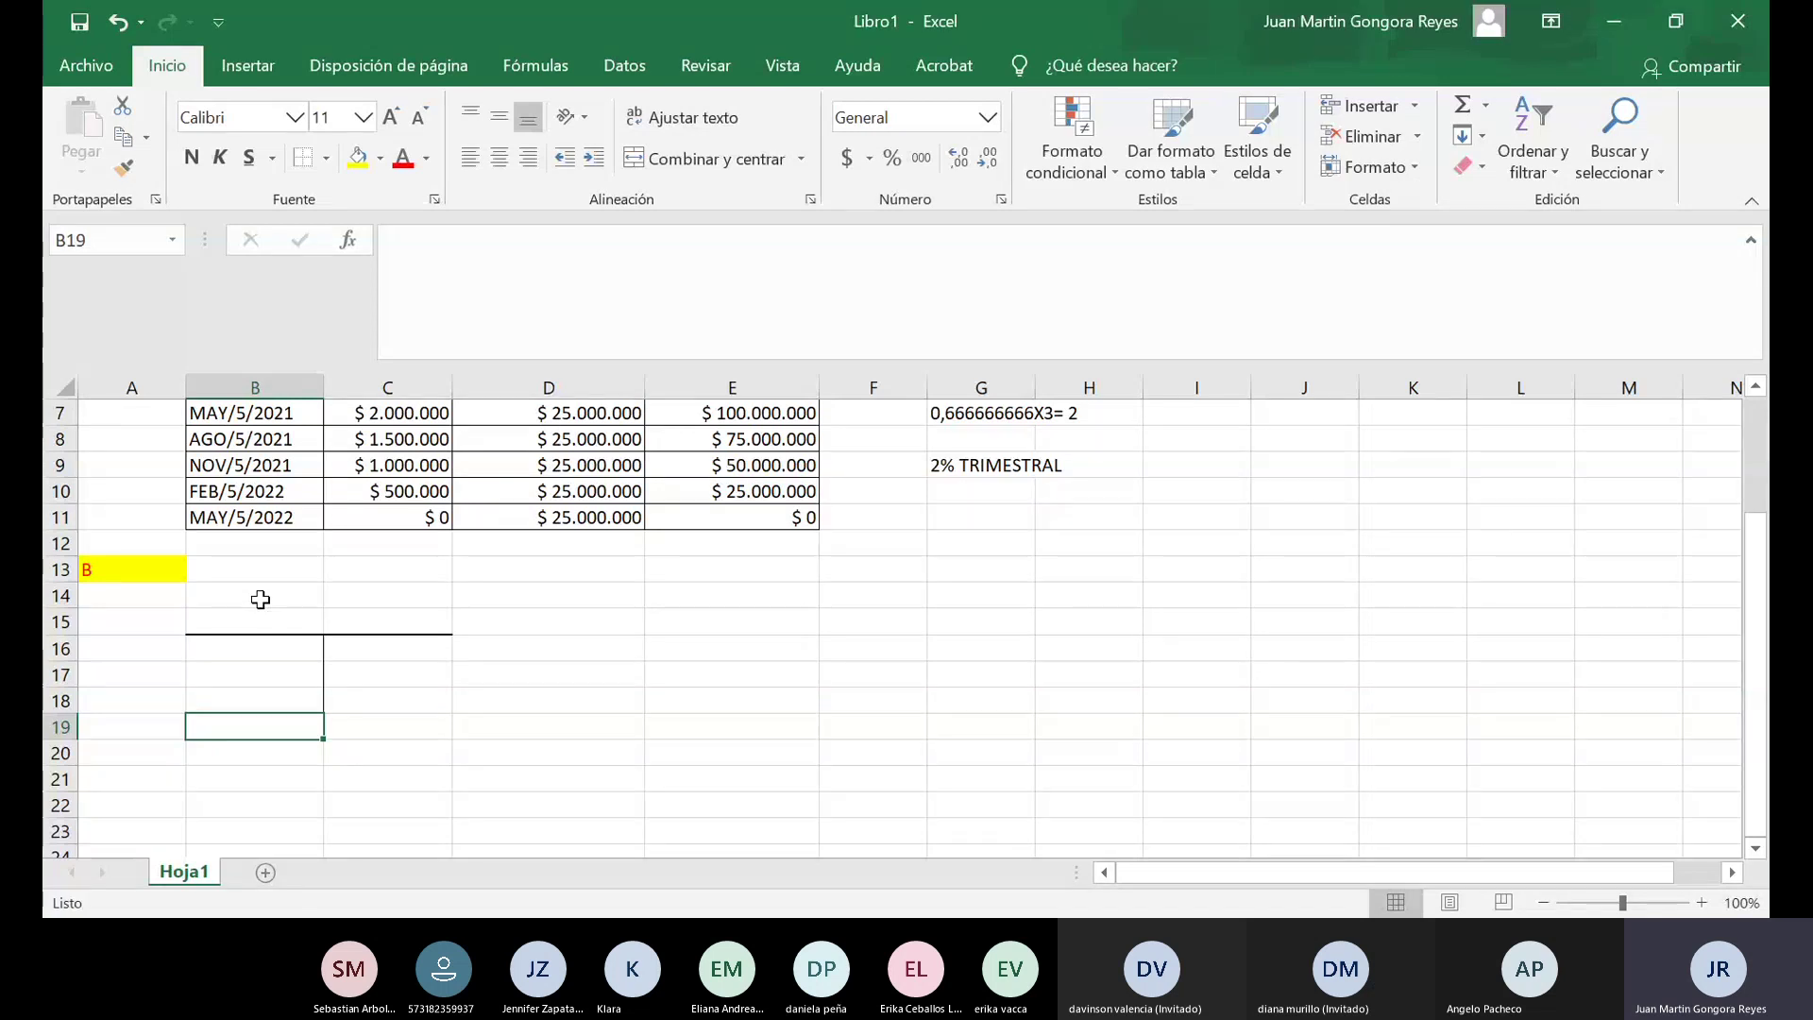
Merge and center cells B14:C14 above the T-account and enter the title 2105 OBLIGACION FINANCIERA.
{"action": "left_click_drag", "start_coordinate": [261, 600], "coordinate": [348, 620]}
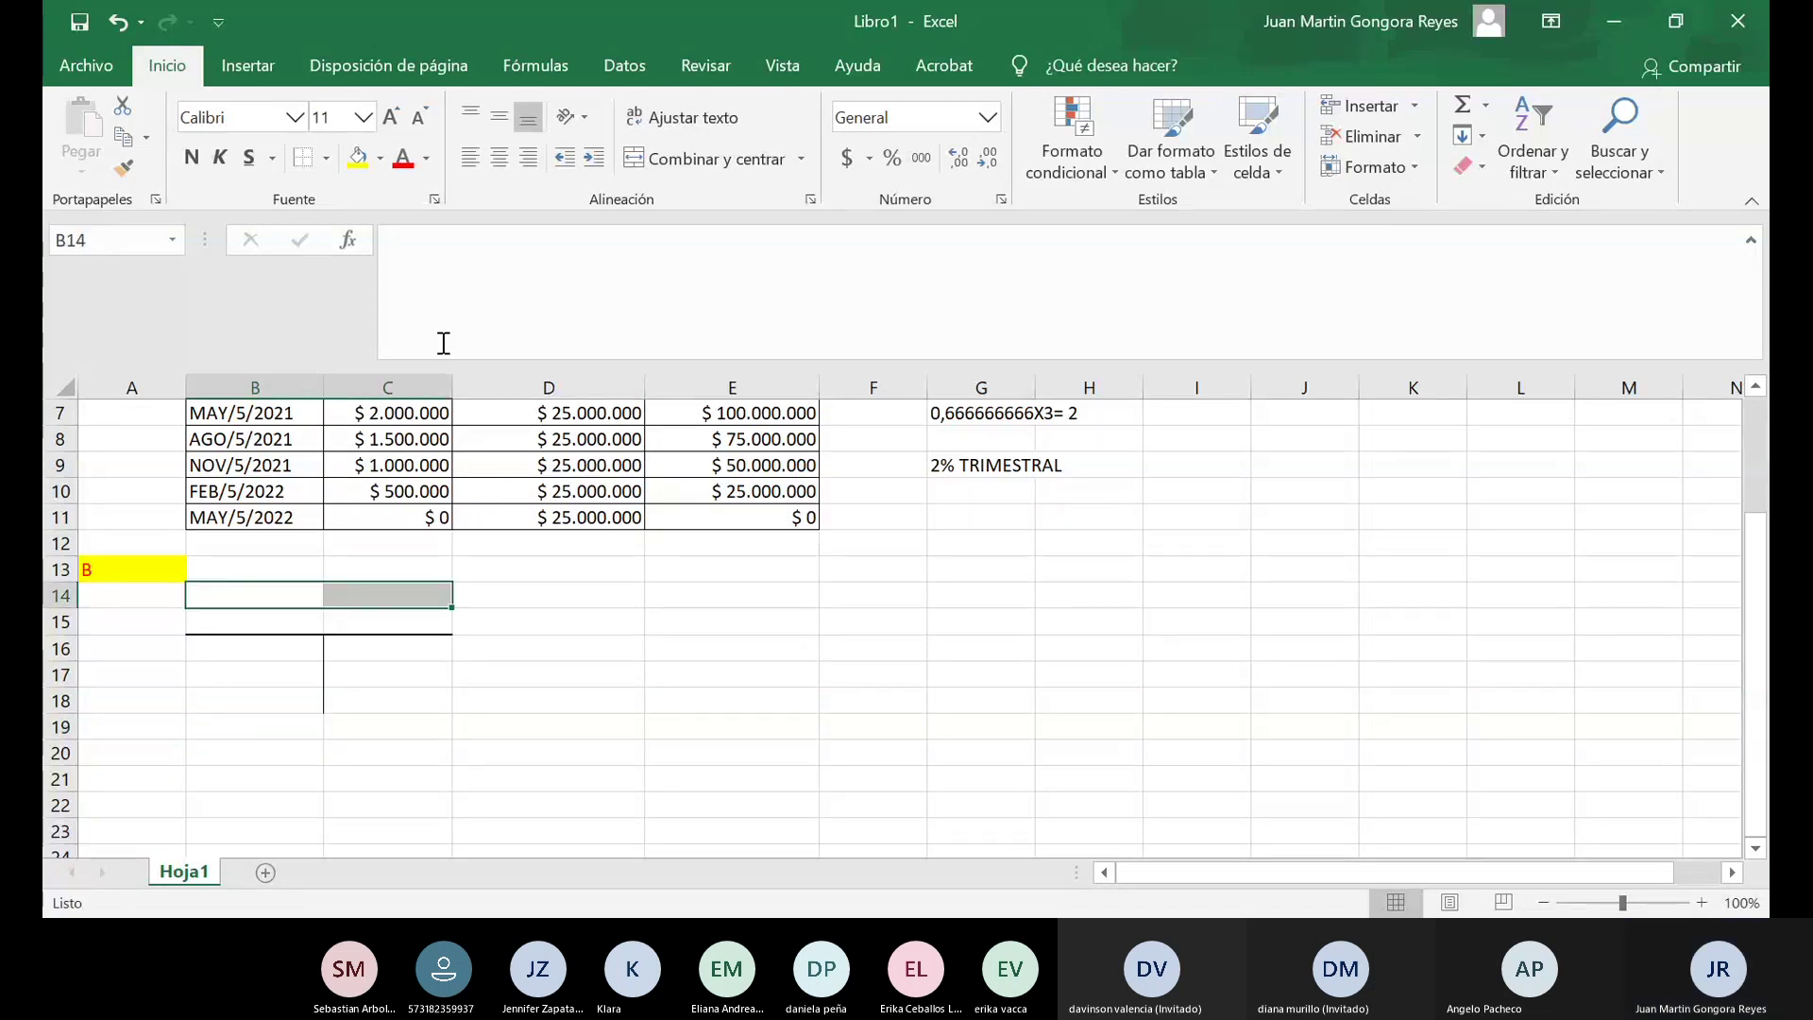
{"action": "left_click", "coordinate": [636, 161]}
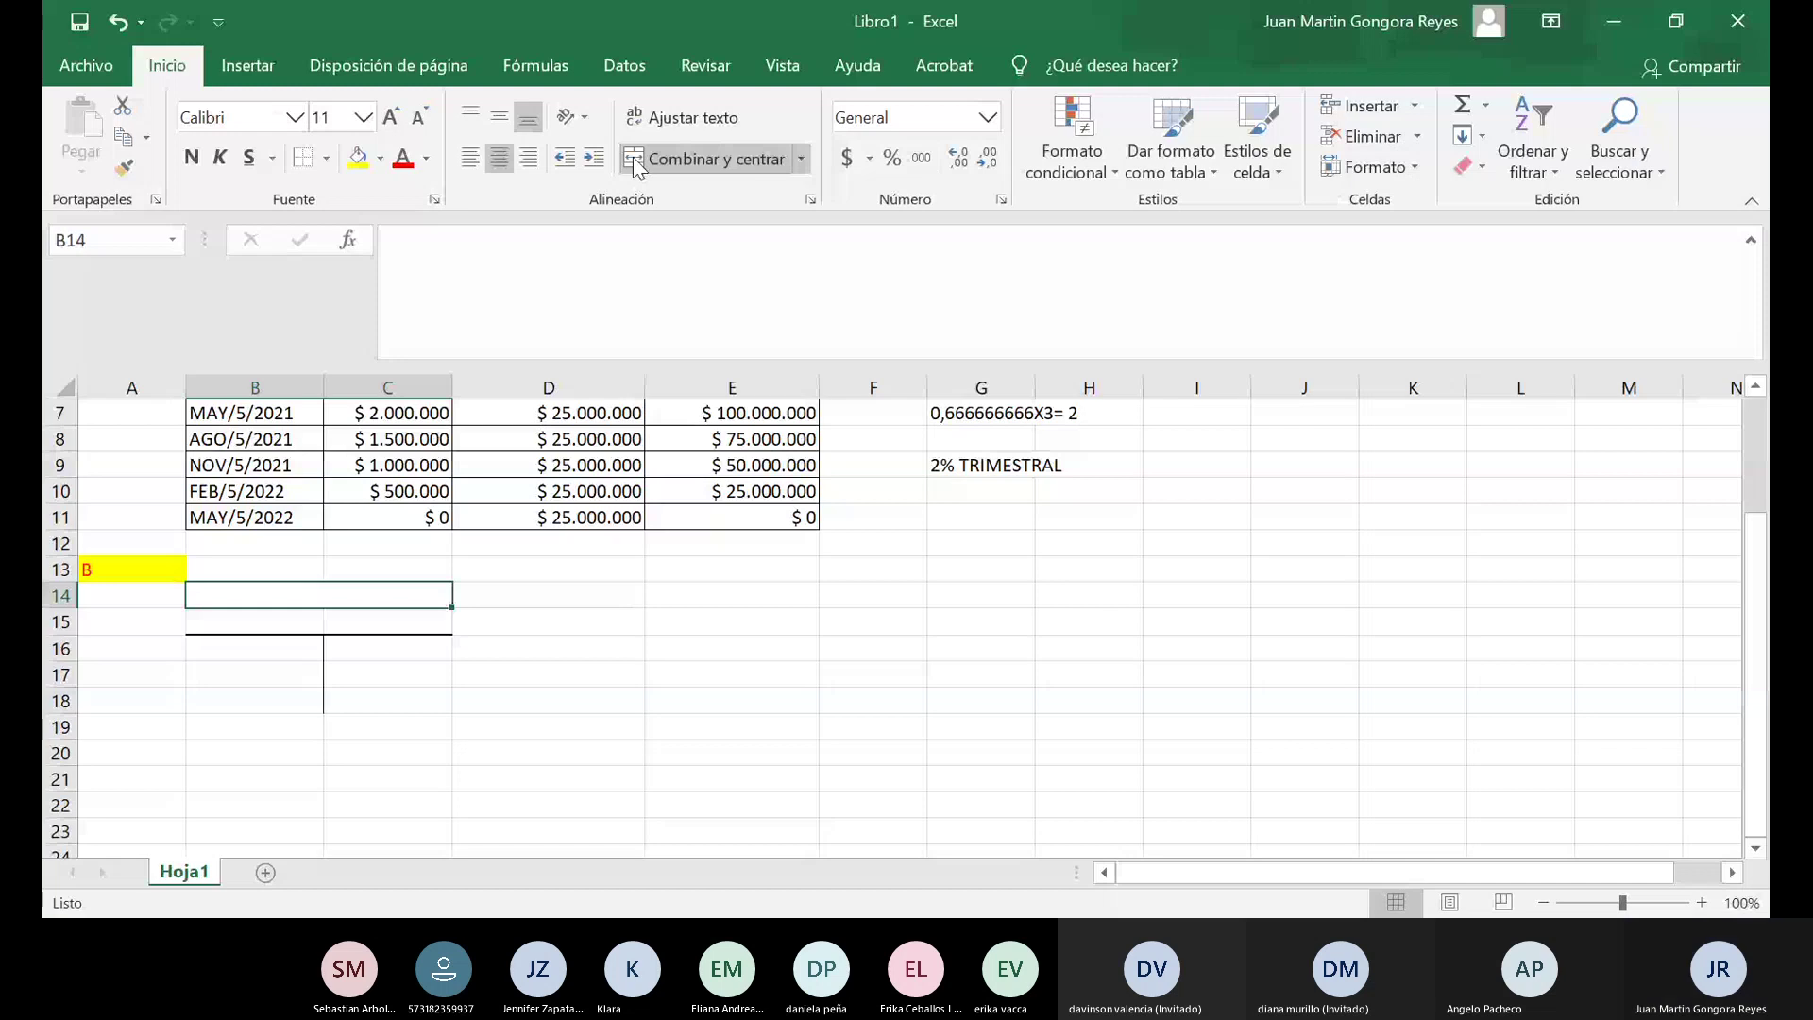
{"action": "type", "text": "21"}
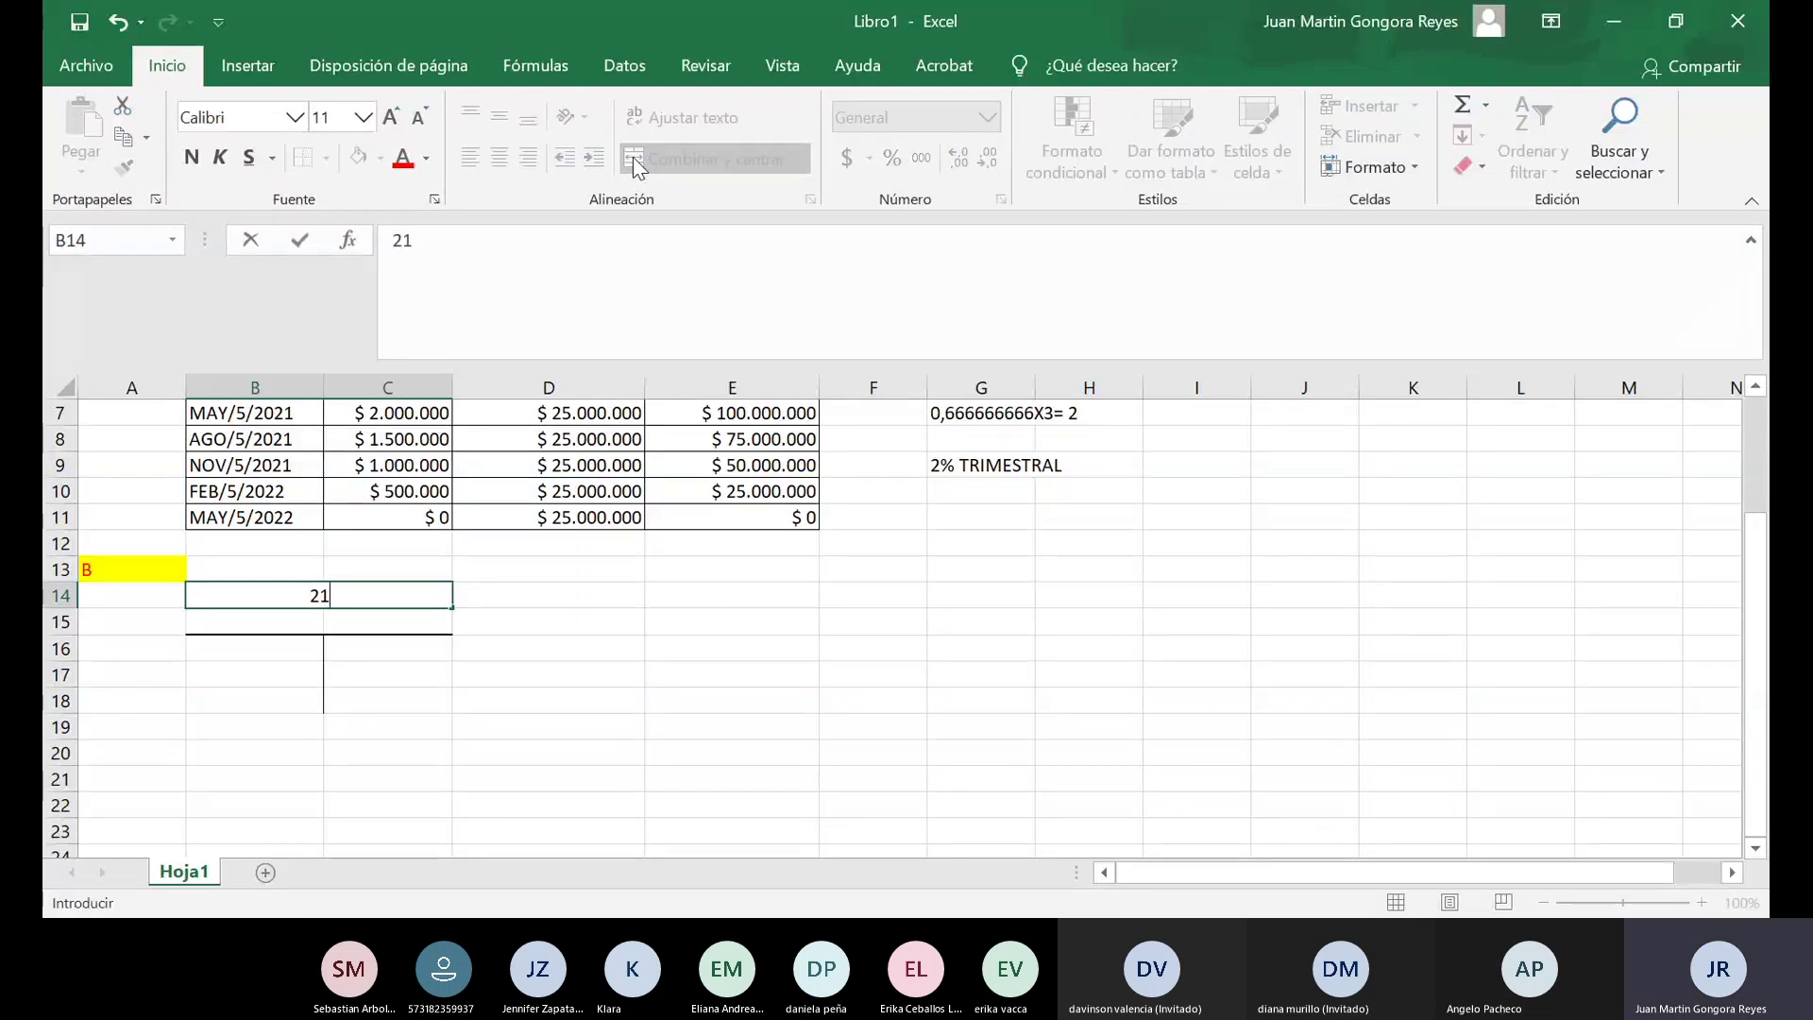
{"action": "type", "text": "05 OBLIG"}
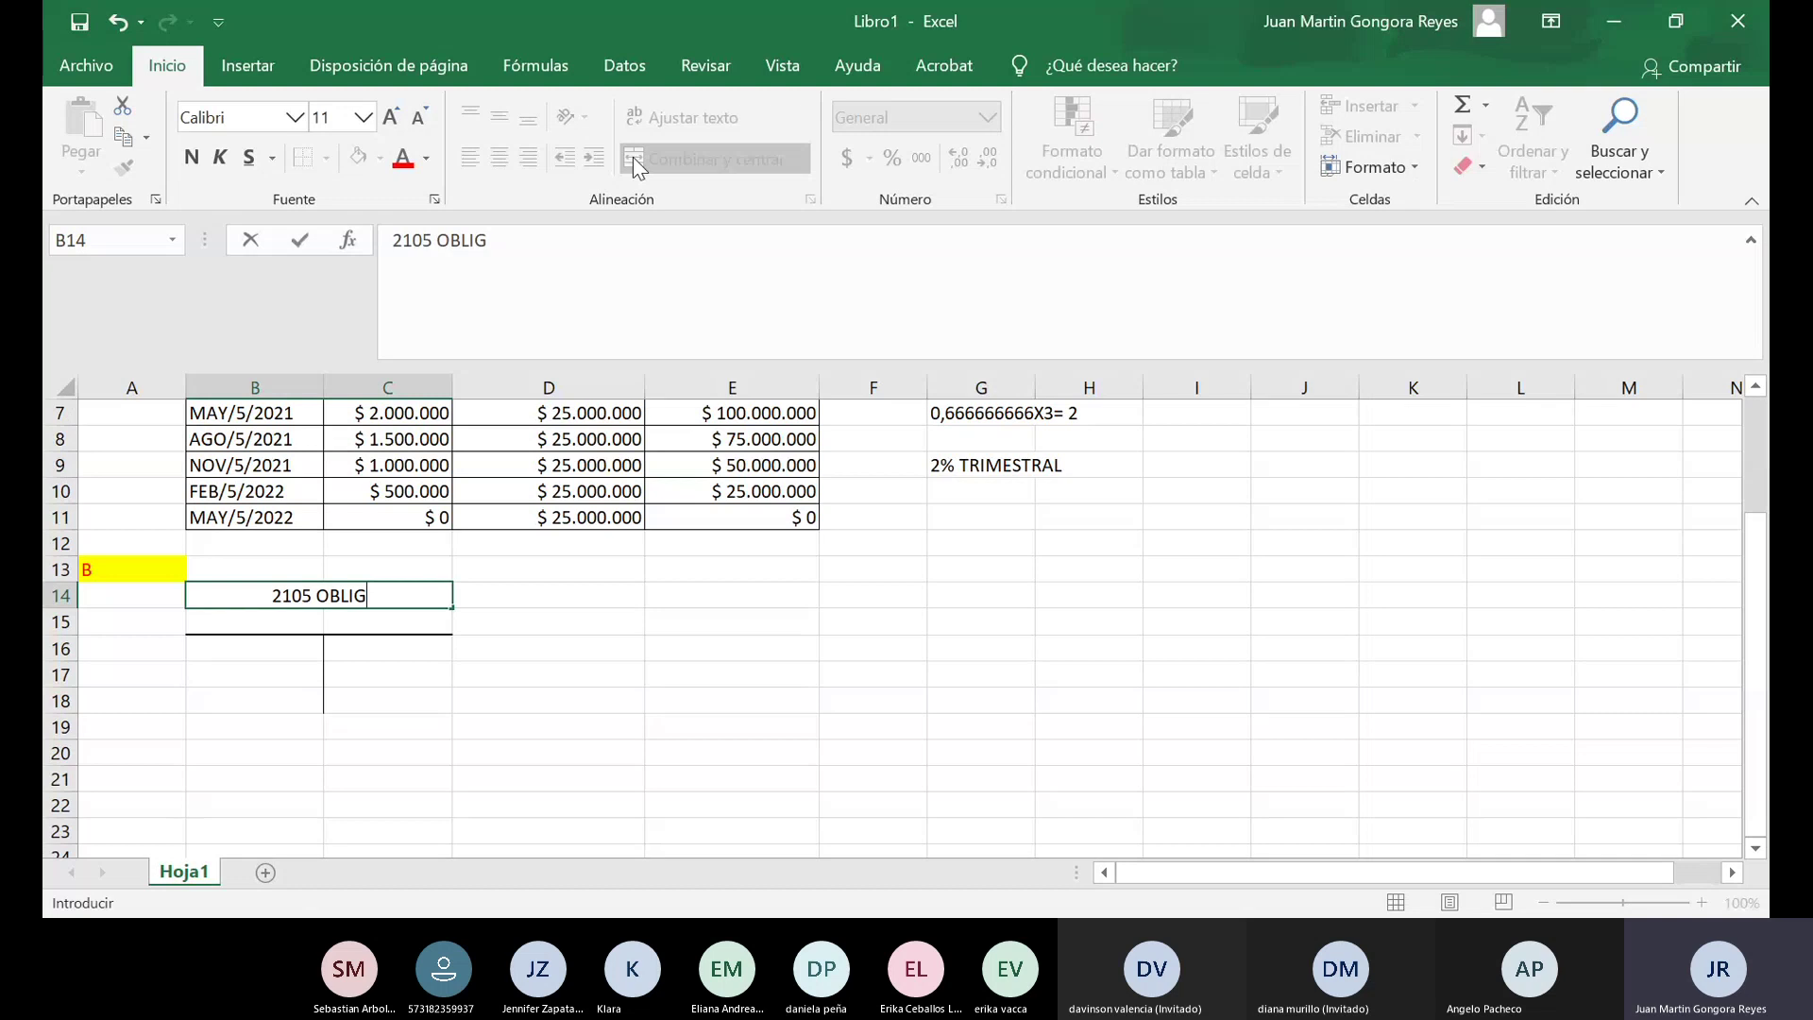
{"action": "type", "text": "ACION "}
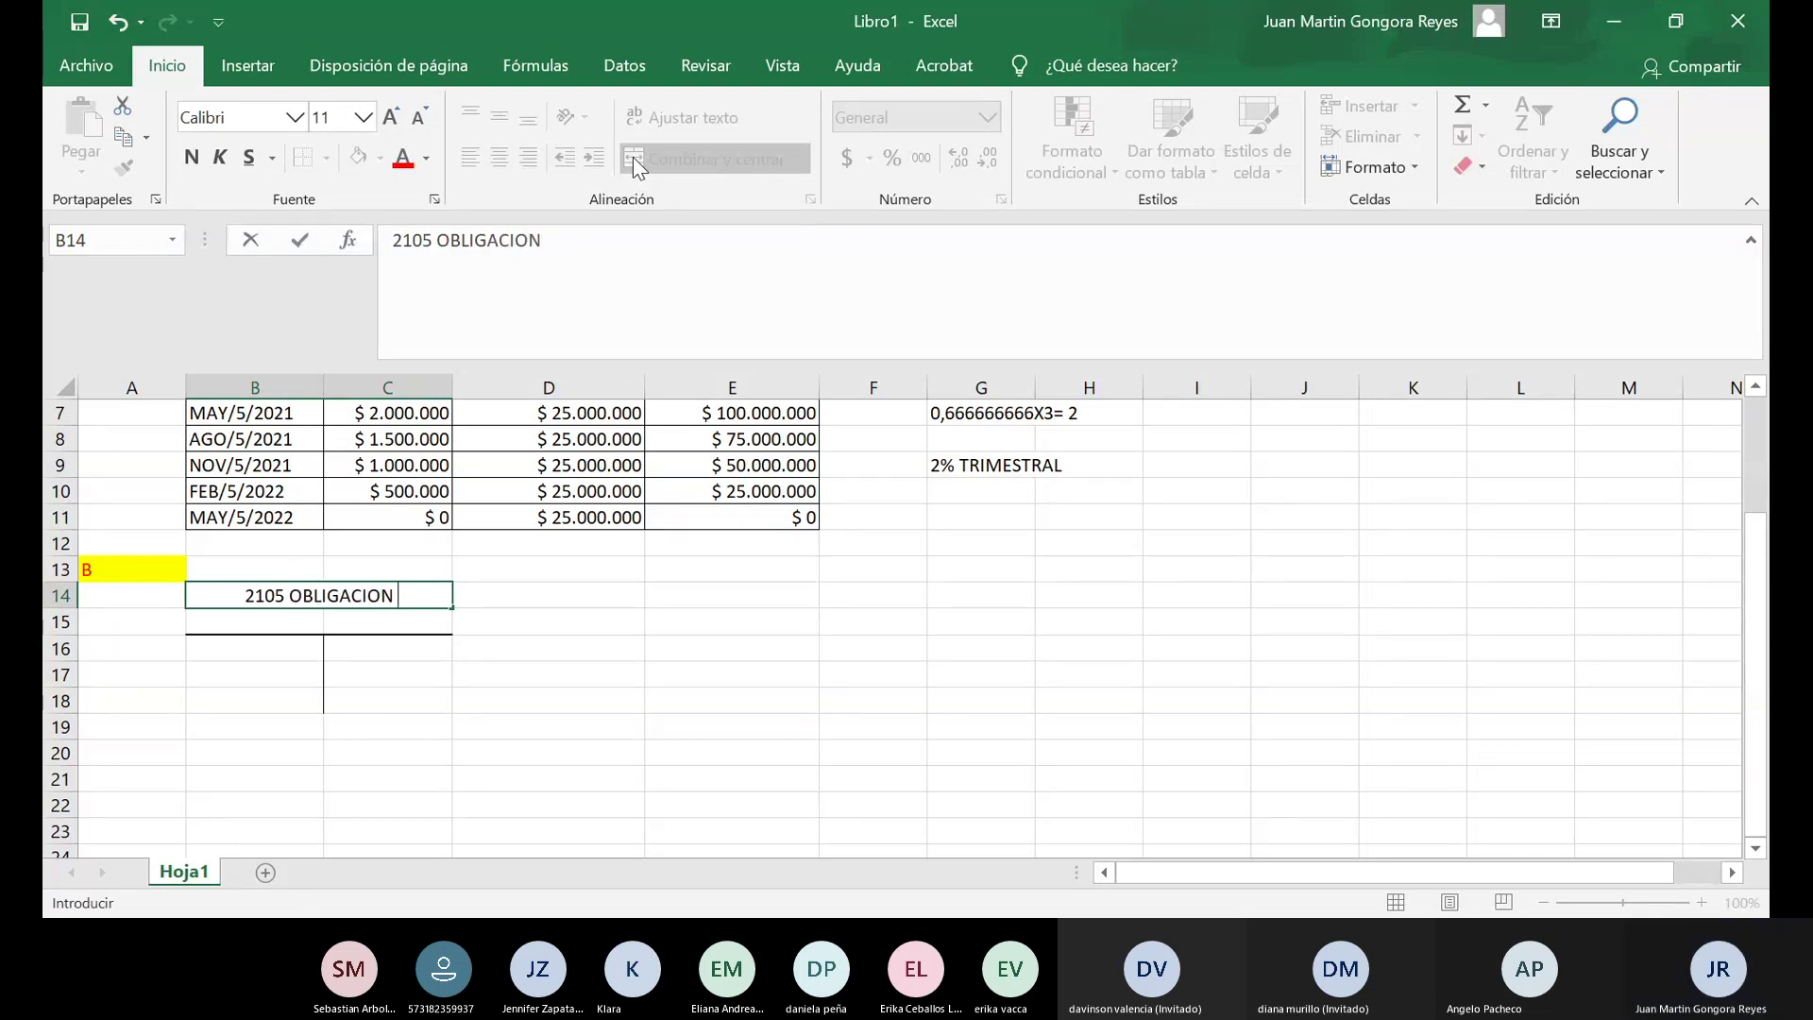
{"action": "type", "text": "FINAN"}
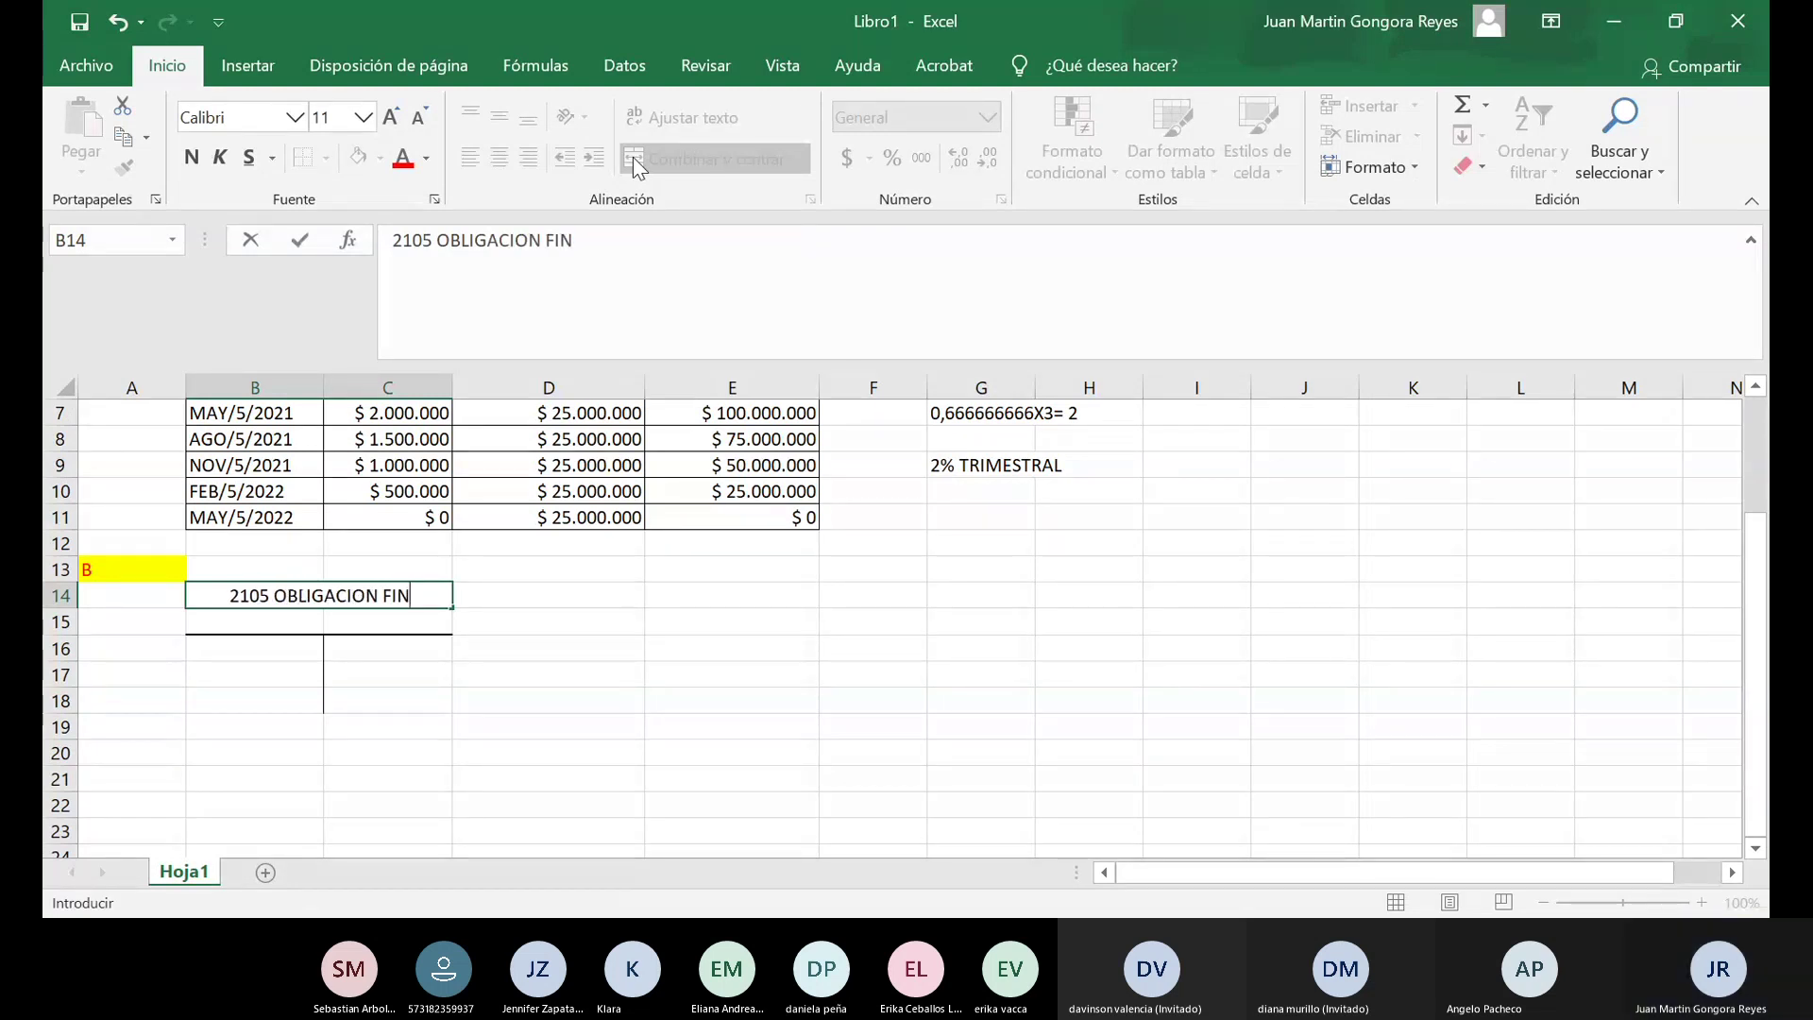
{"action": "type", "text": "CIERA"}
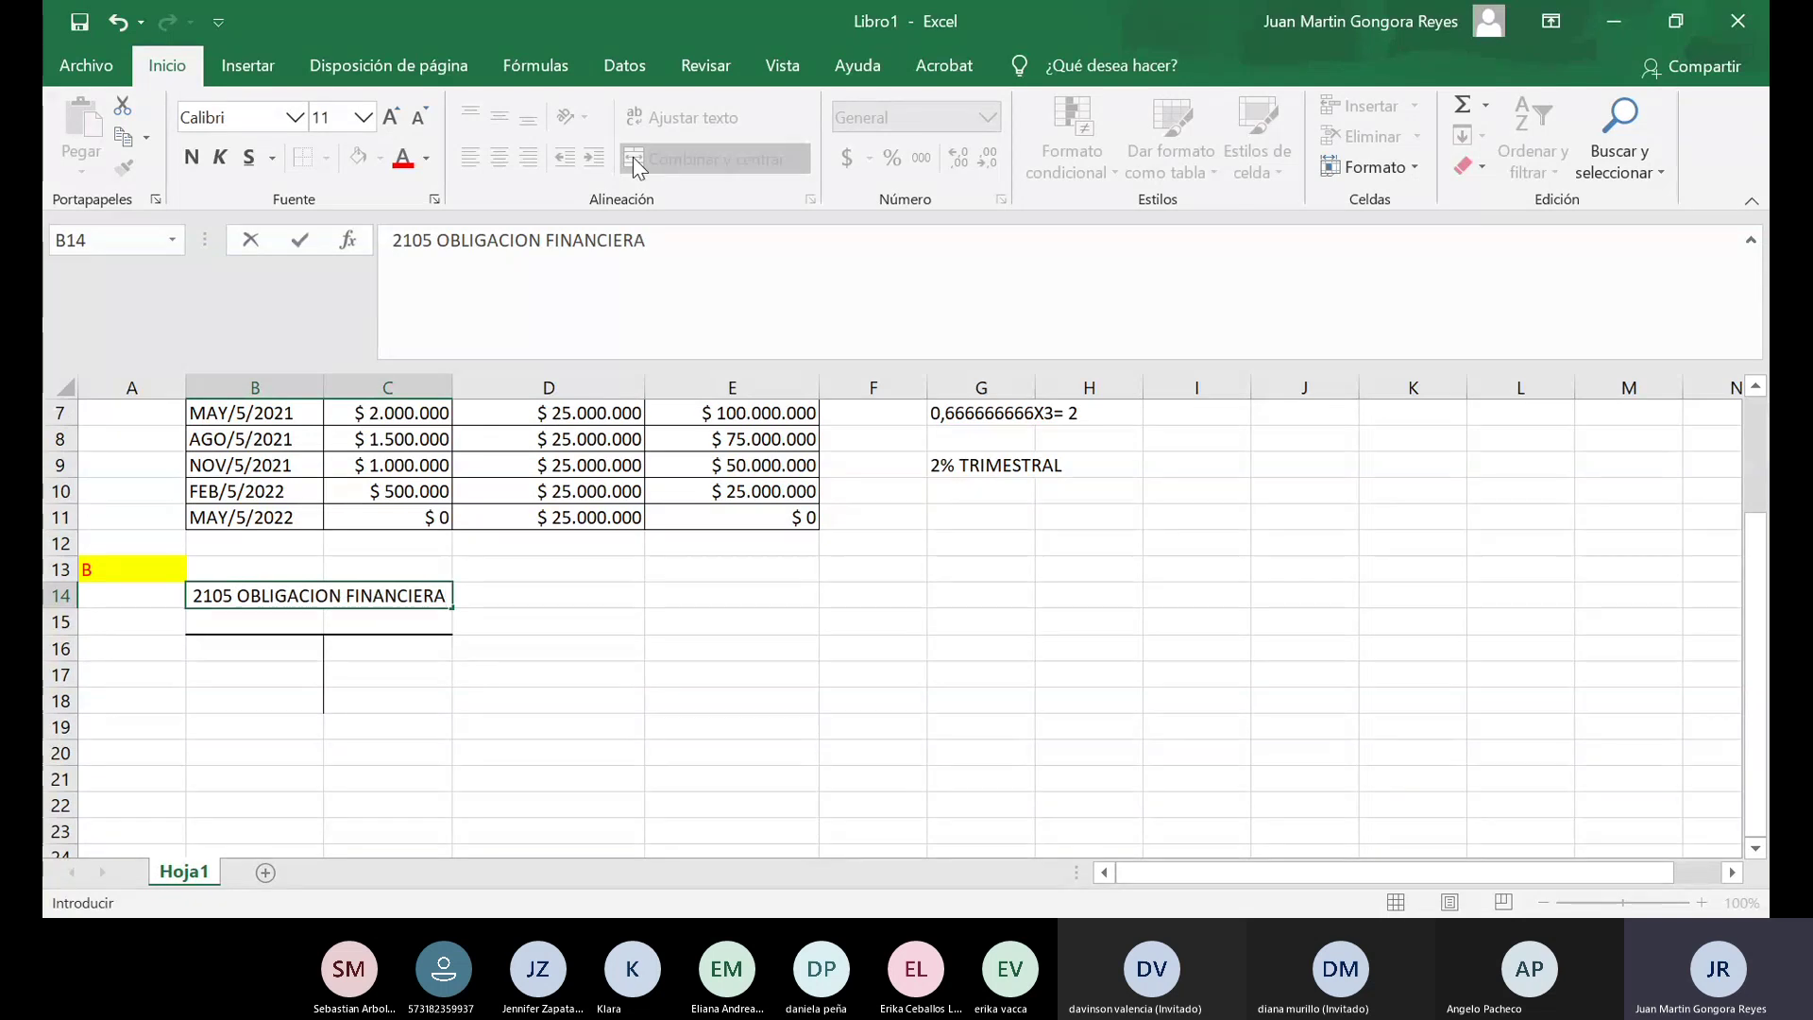
{"action": "key", "text": "Return"}
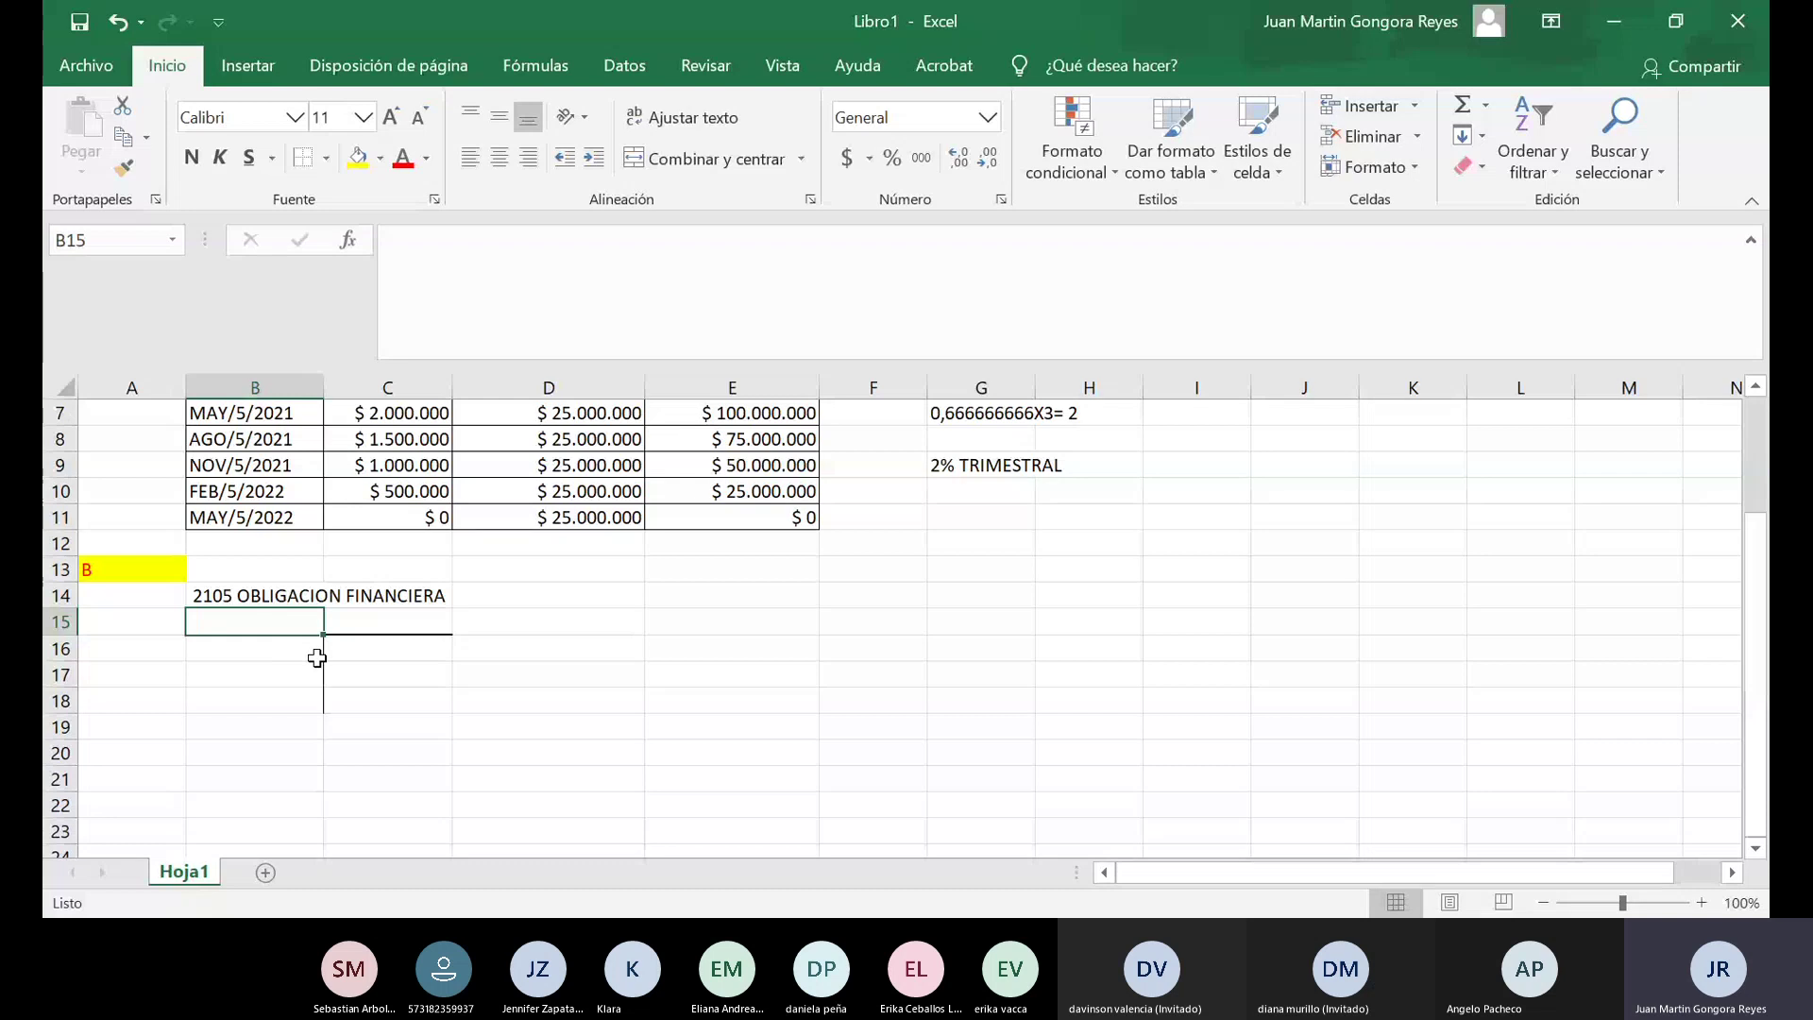
Delete row 15, the empty row directly below the 2105 OBLIGACION FINANCIERA title.
{"action": "left_click", "coordinate": [375, 661]}
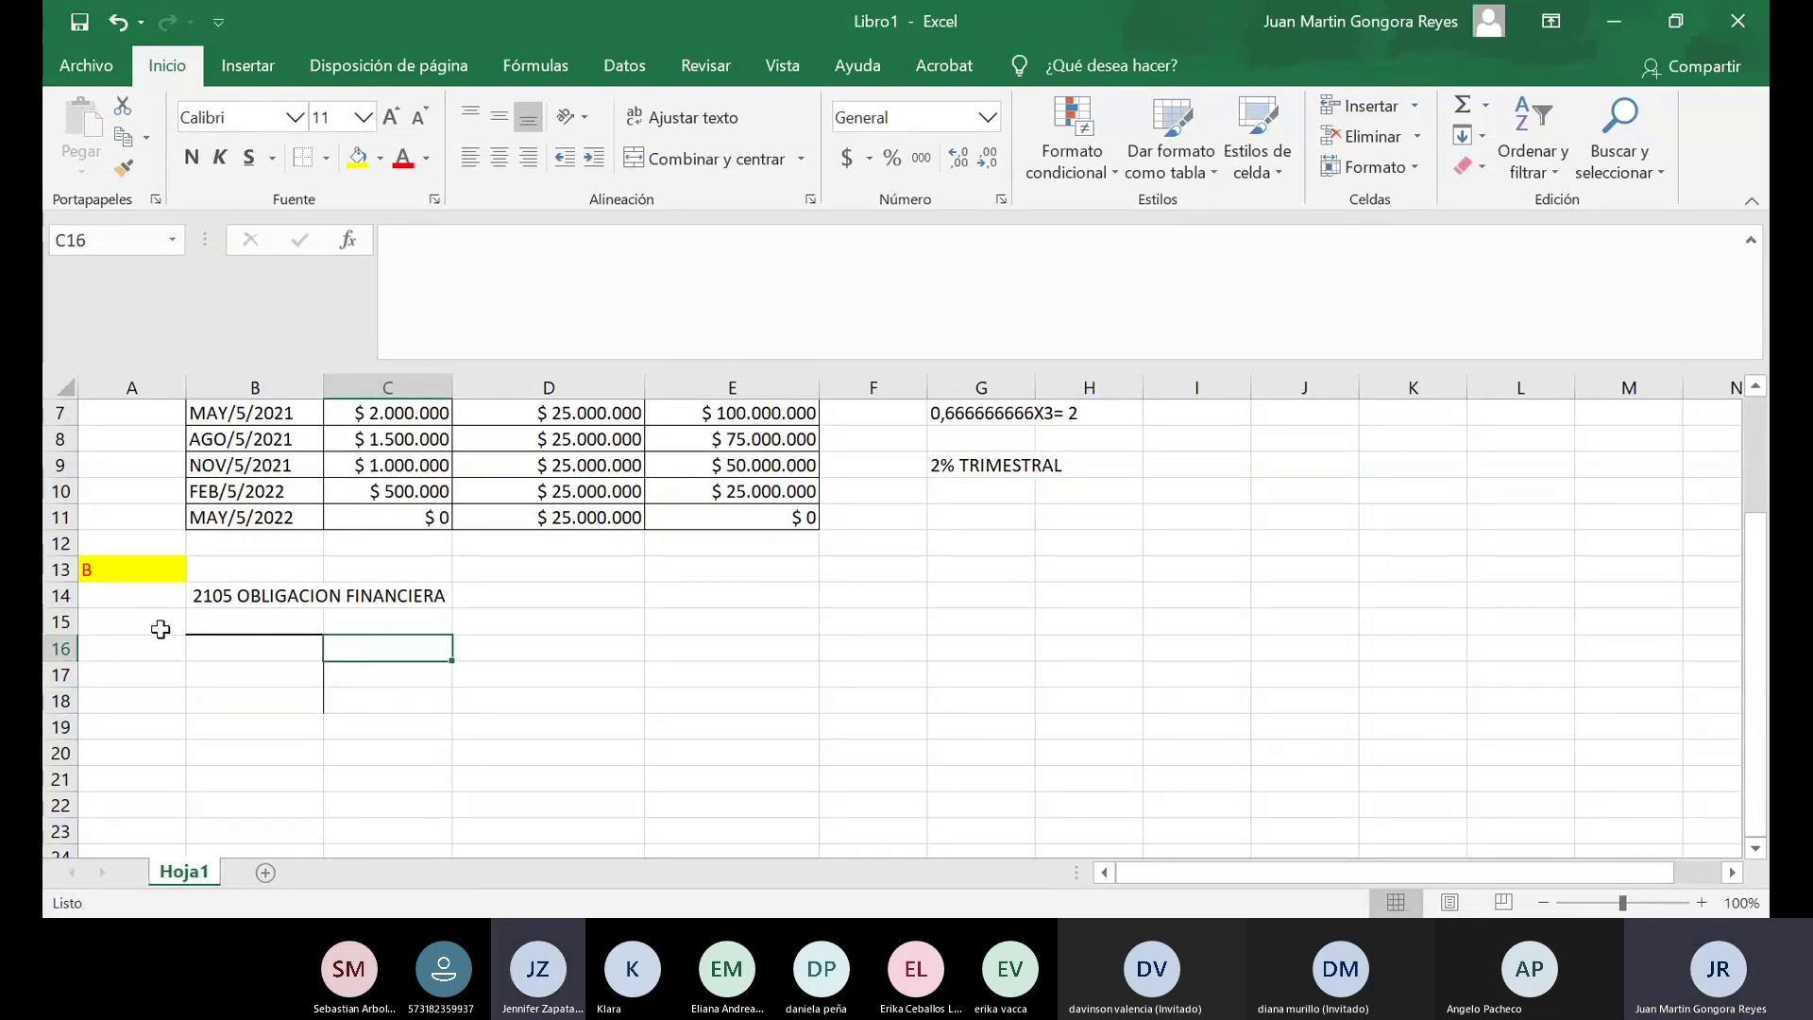
{"action": "right_click", "coordinate": [55, 623]}
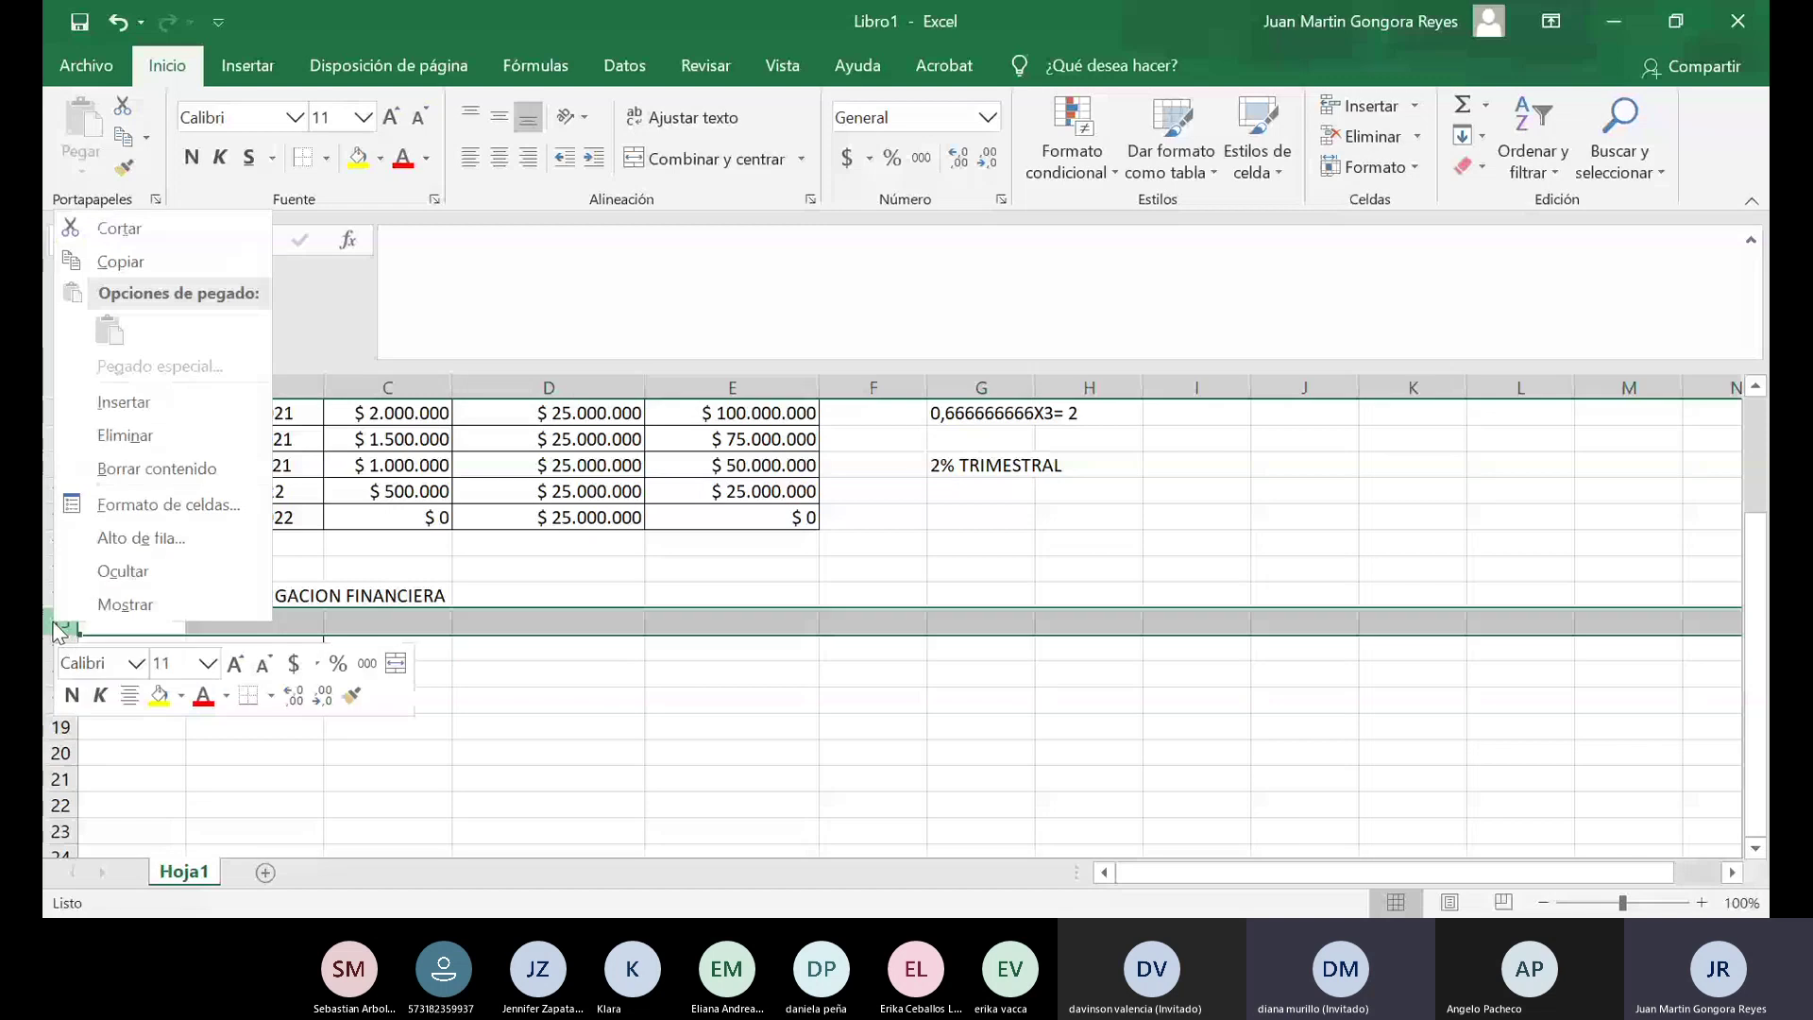
{"action": "left_click", "coordinate": [118, 435]}
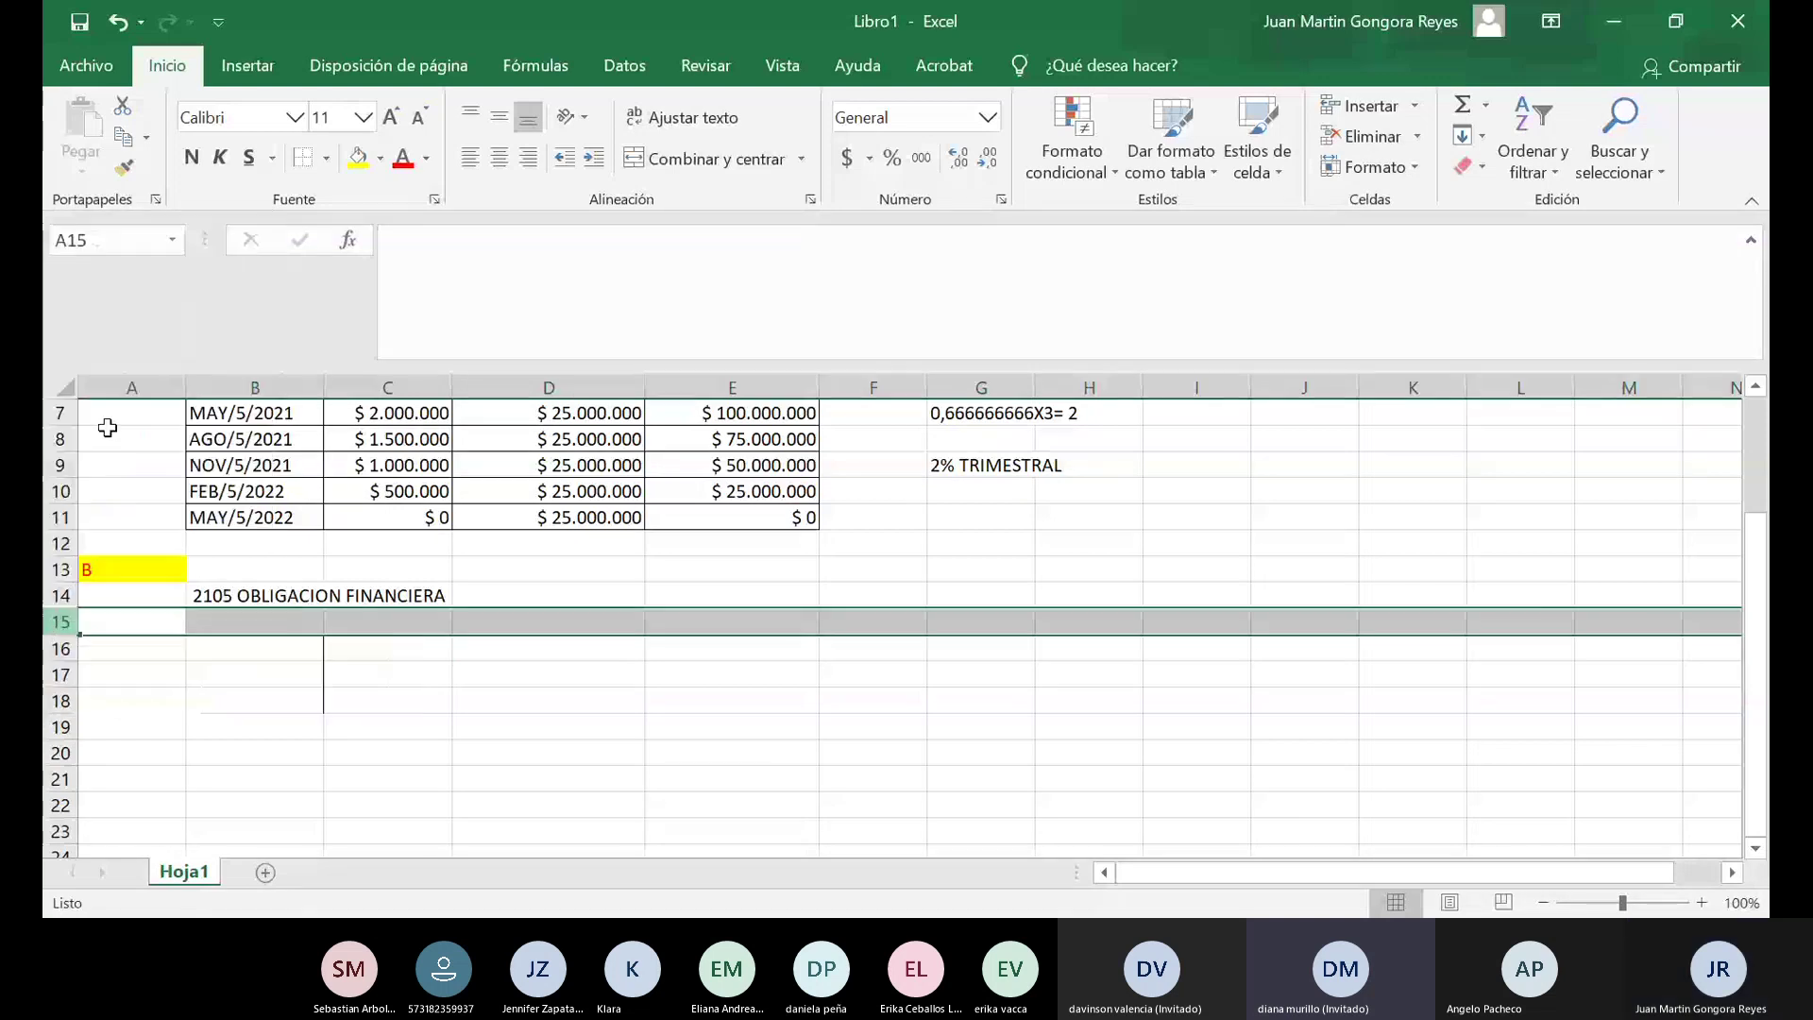
Apply a bottom border to the merged title cell B14:C14 to complete the T-account's horizontal line.
{"action": "left_click", "coordinate": [208, 676]}
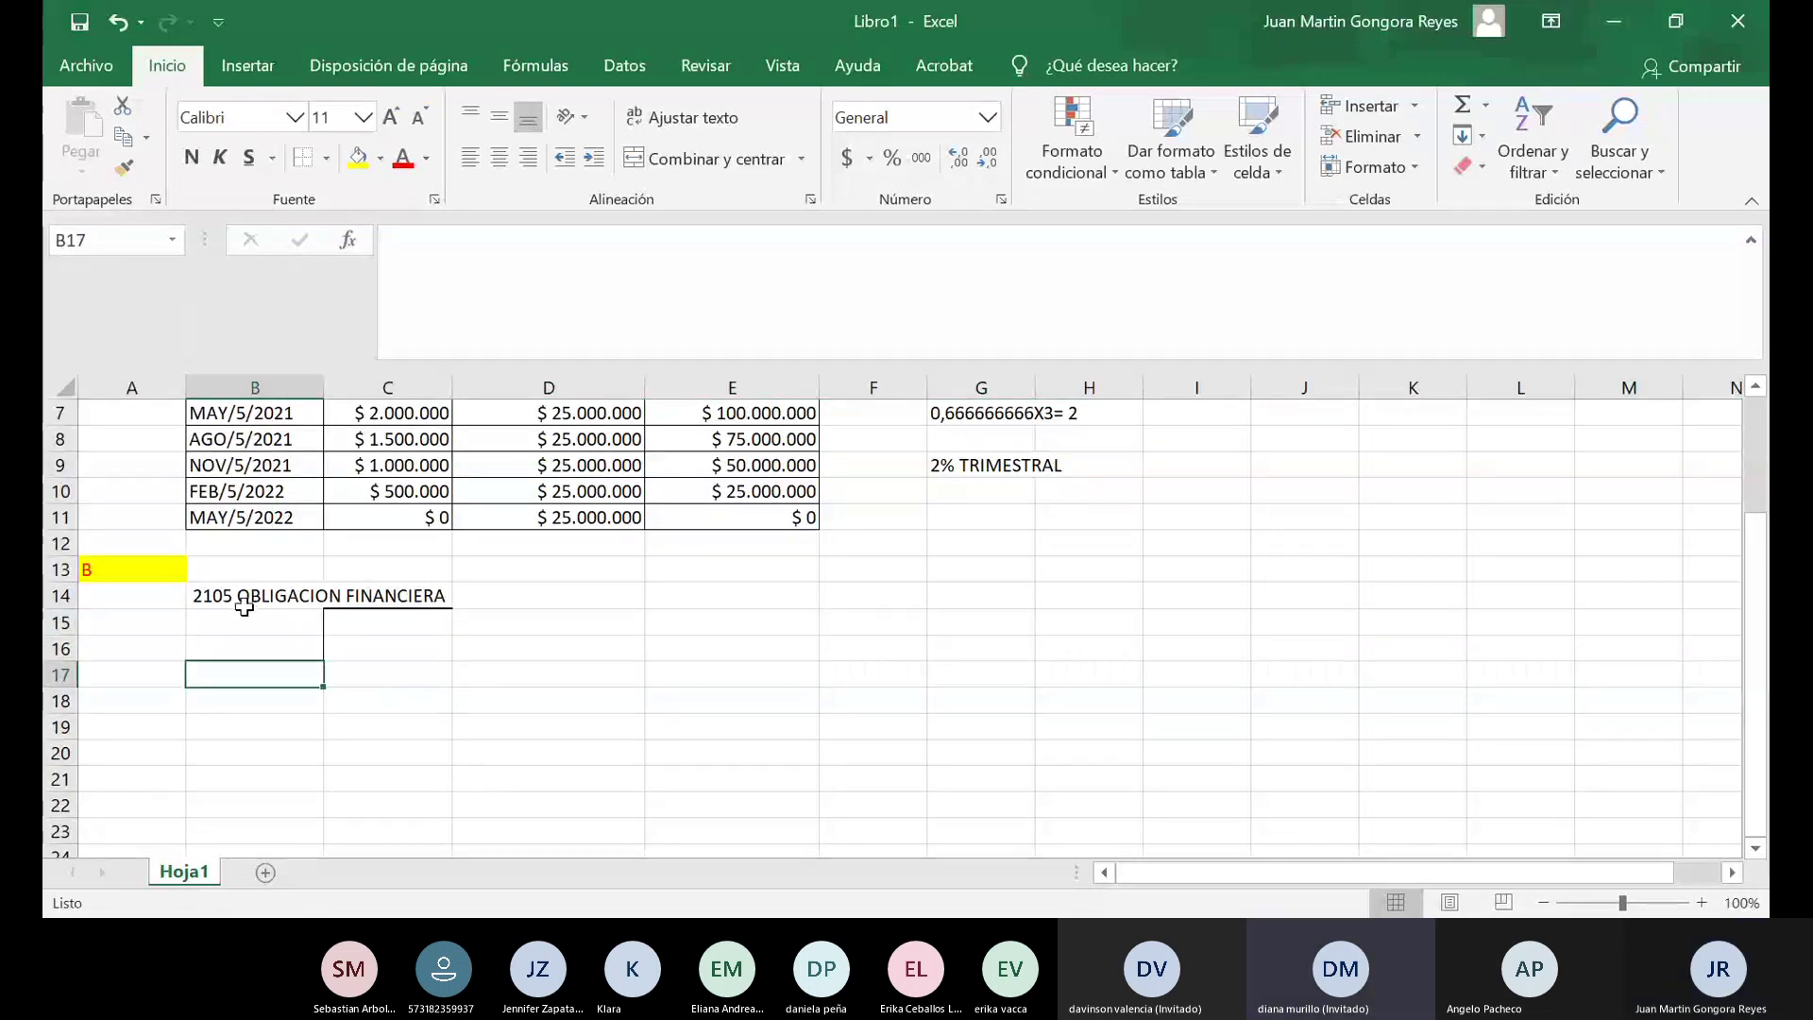
{"action": "left_click_drag", "start_coordinate": [238, 595], "coordinate": [396, 596]}
{"action": "left_click", "coordinate": [703, 158]}
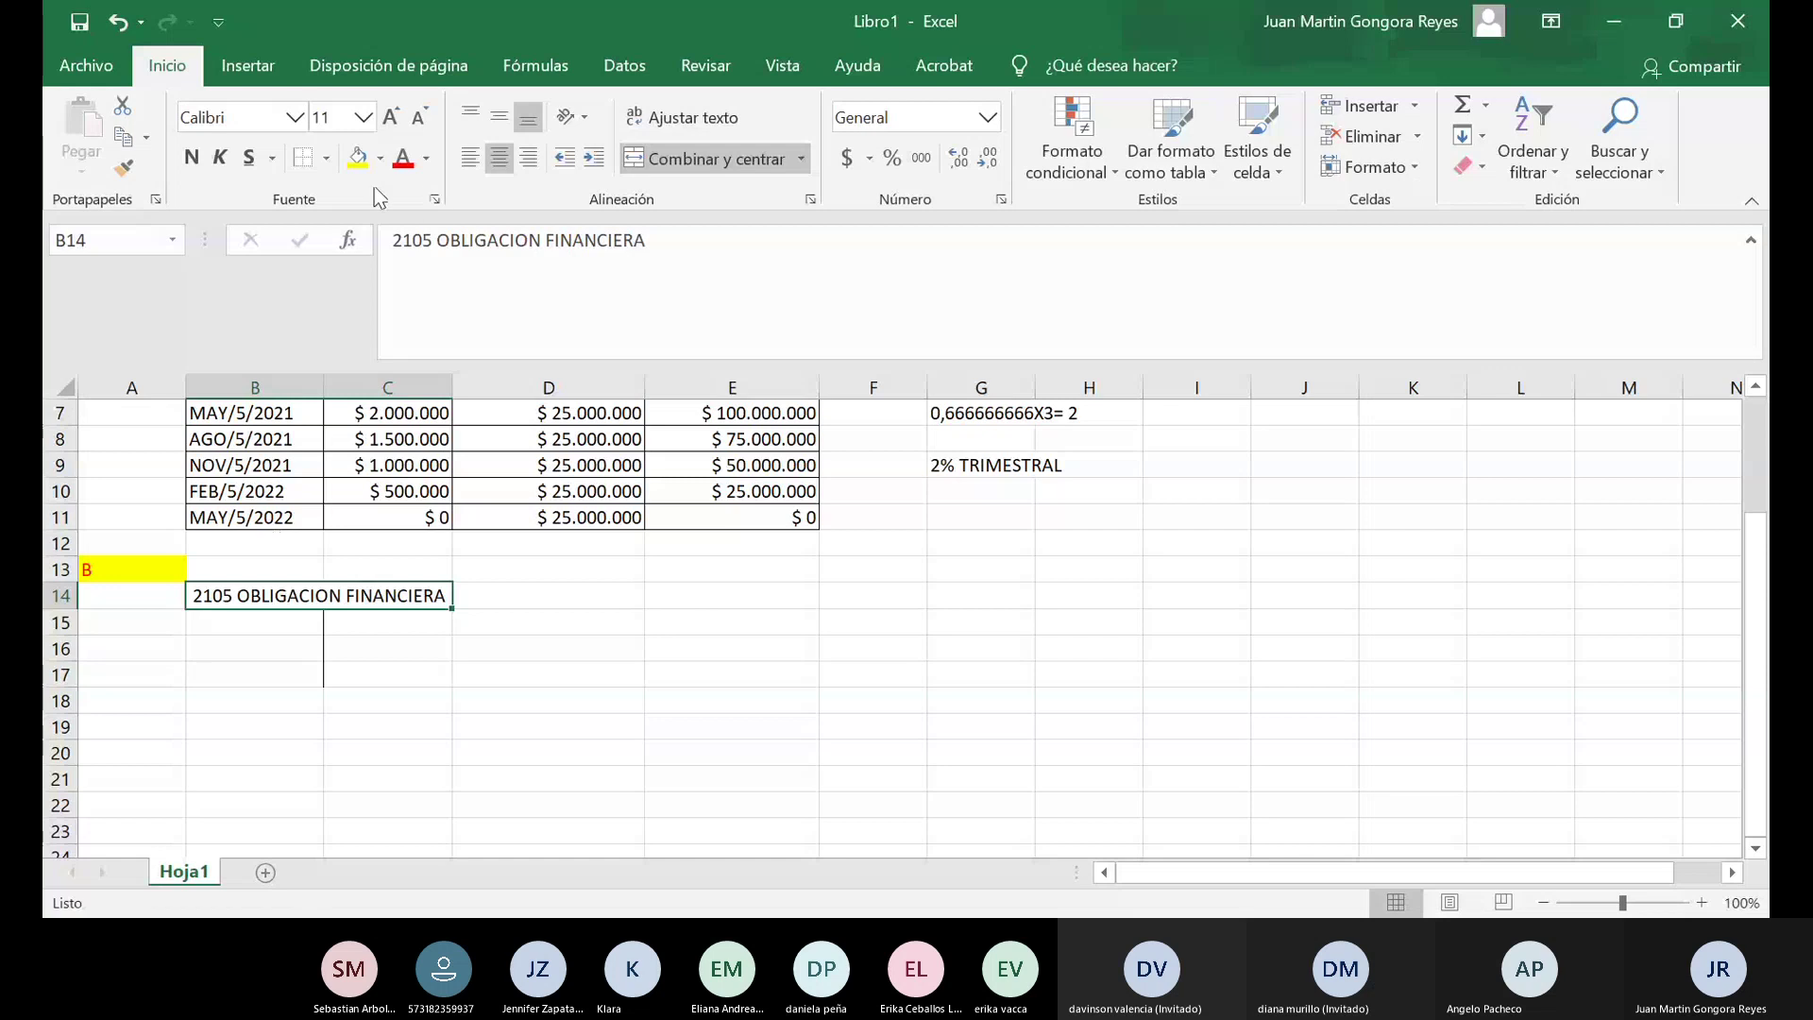
{"action": "left_click", "coordinate": [326, 159]}
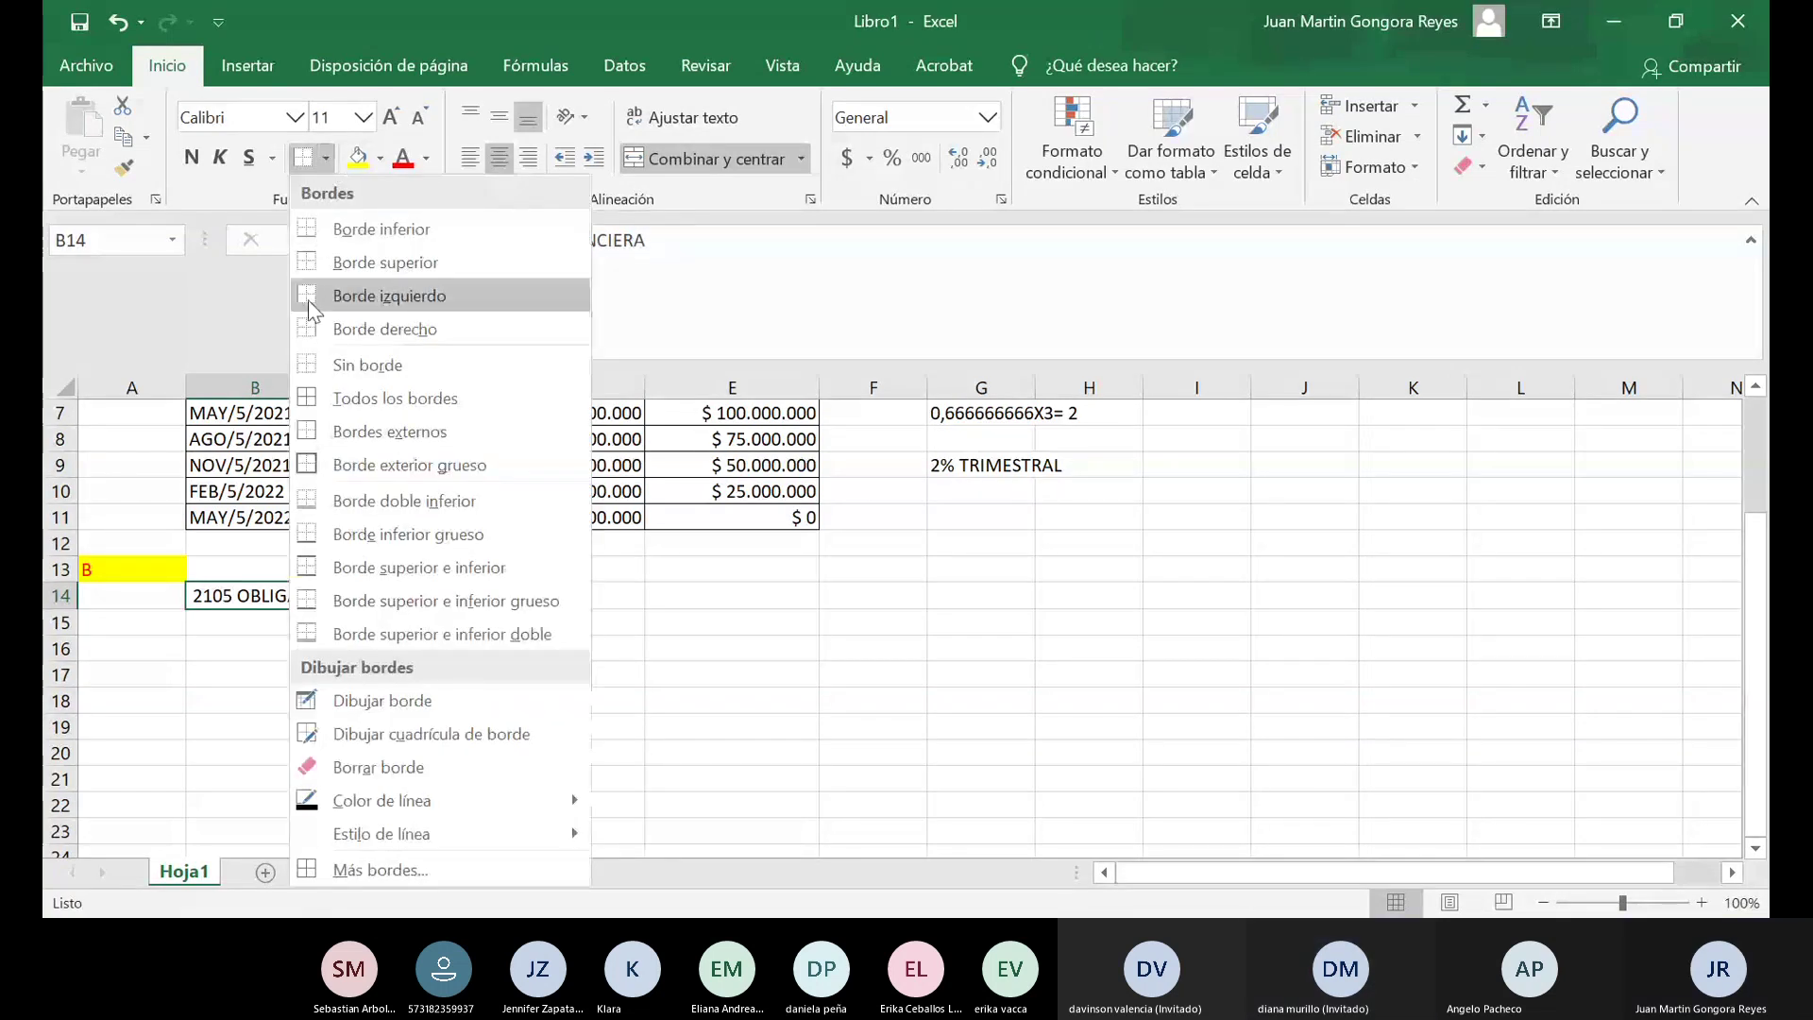
{"action": "left_click", "coordinate": [312, 229]}
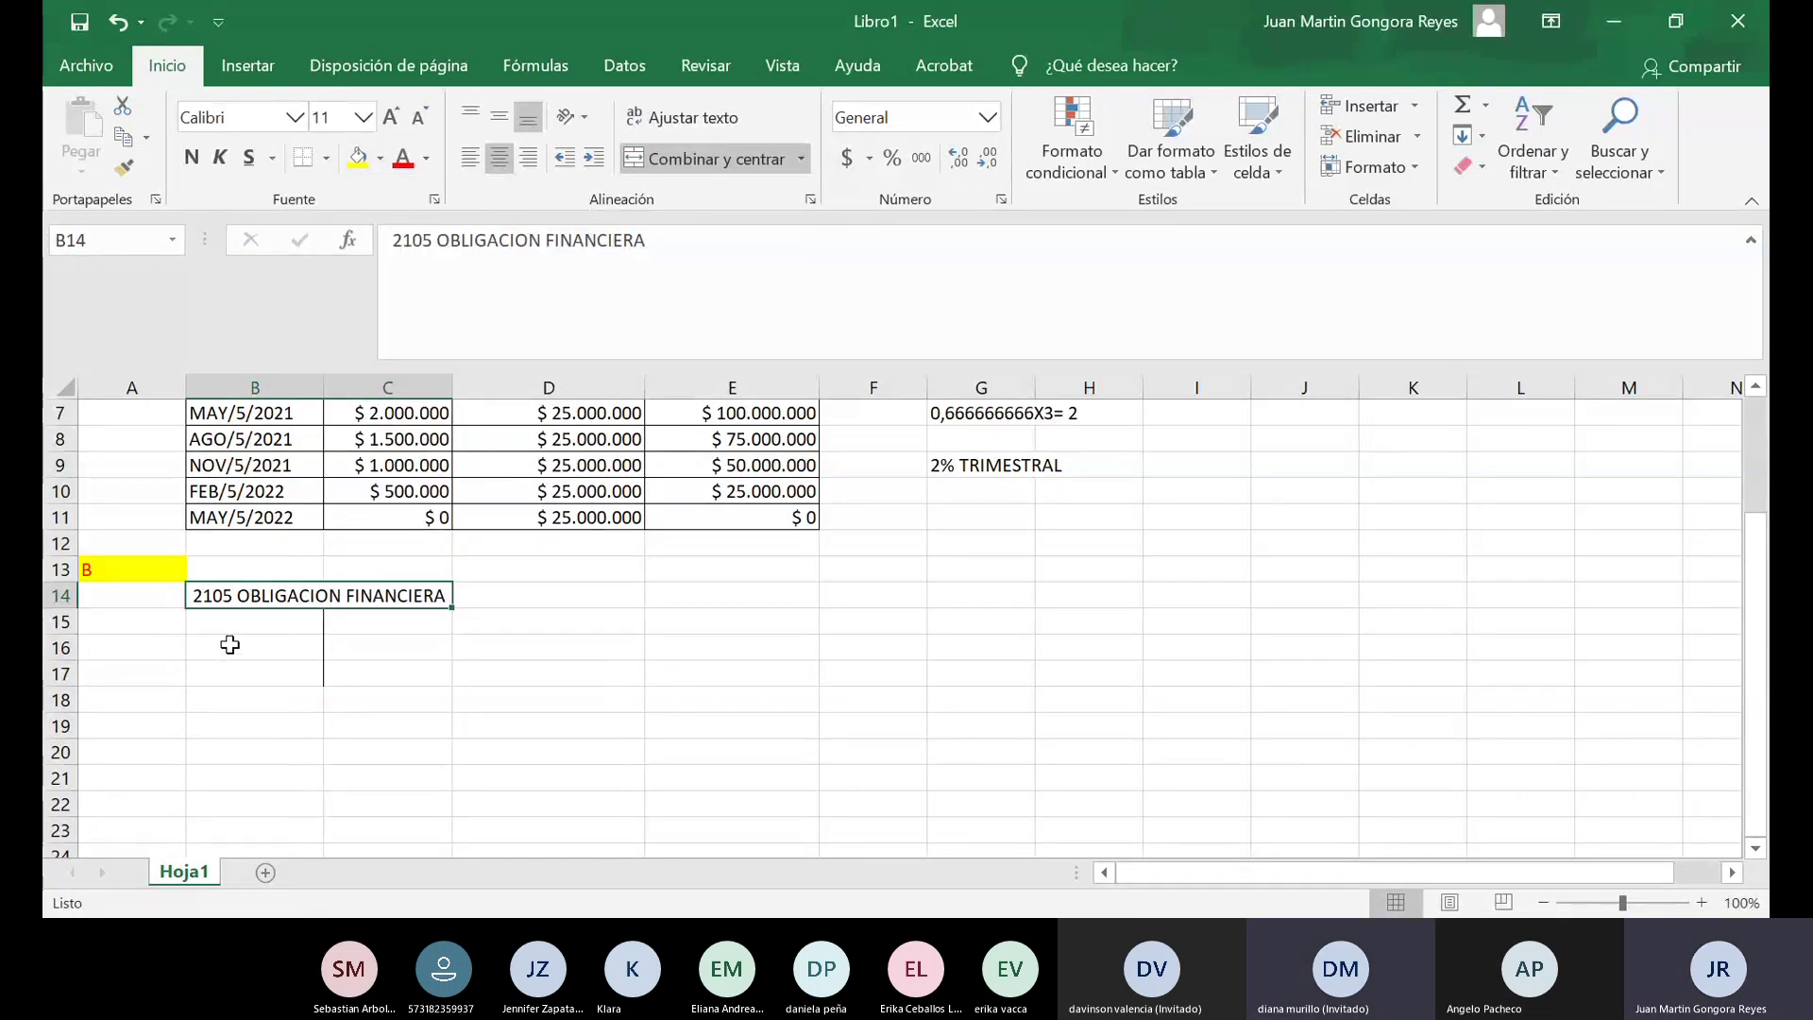
{"action": "left_click", "coordinate": [236, 650]}
Enter 150.000.000 on the credit side of 2105 OBLIGACION FINANCIERA, in cell C15.
{"action": "left_click", "coordinate": [375, 624]}
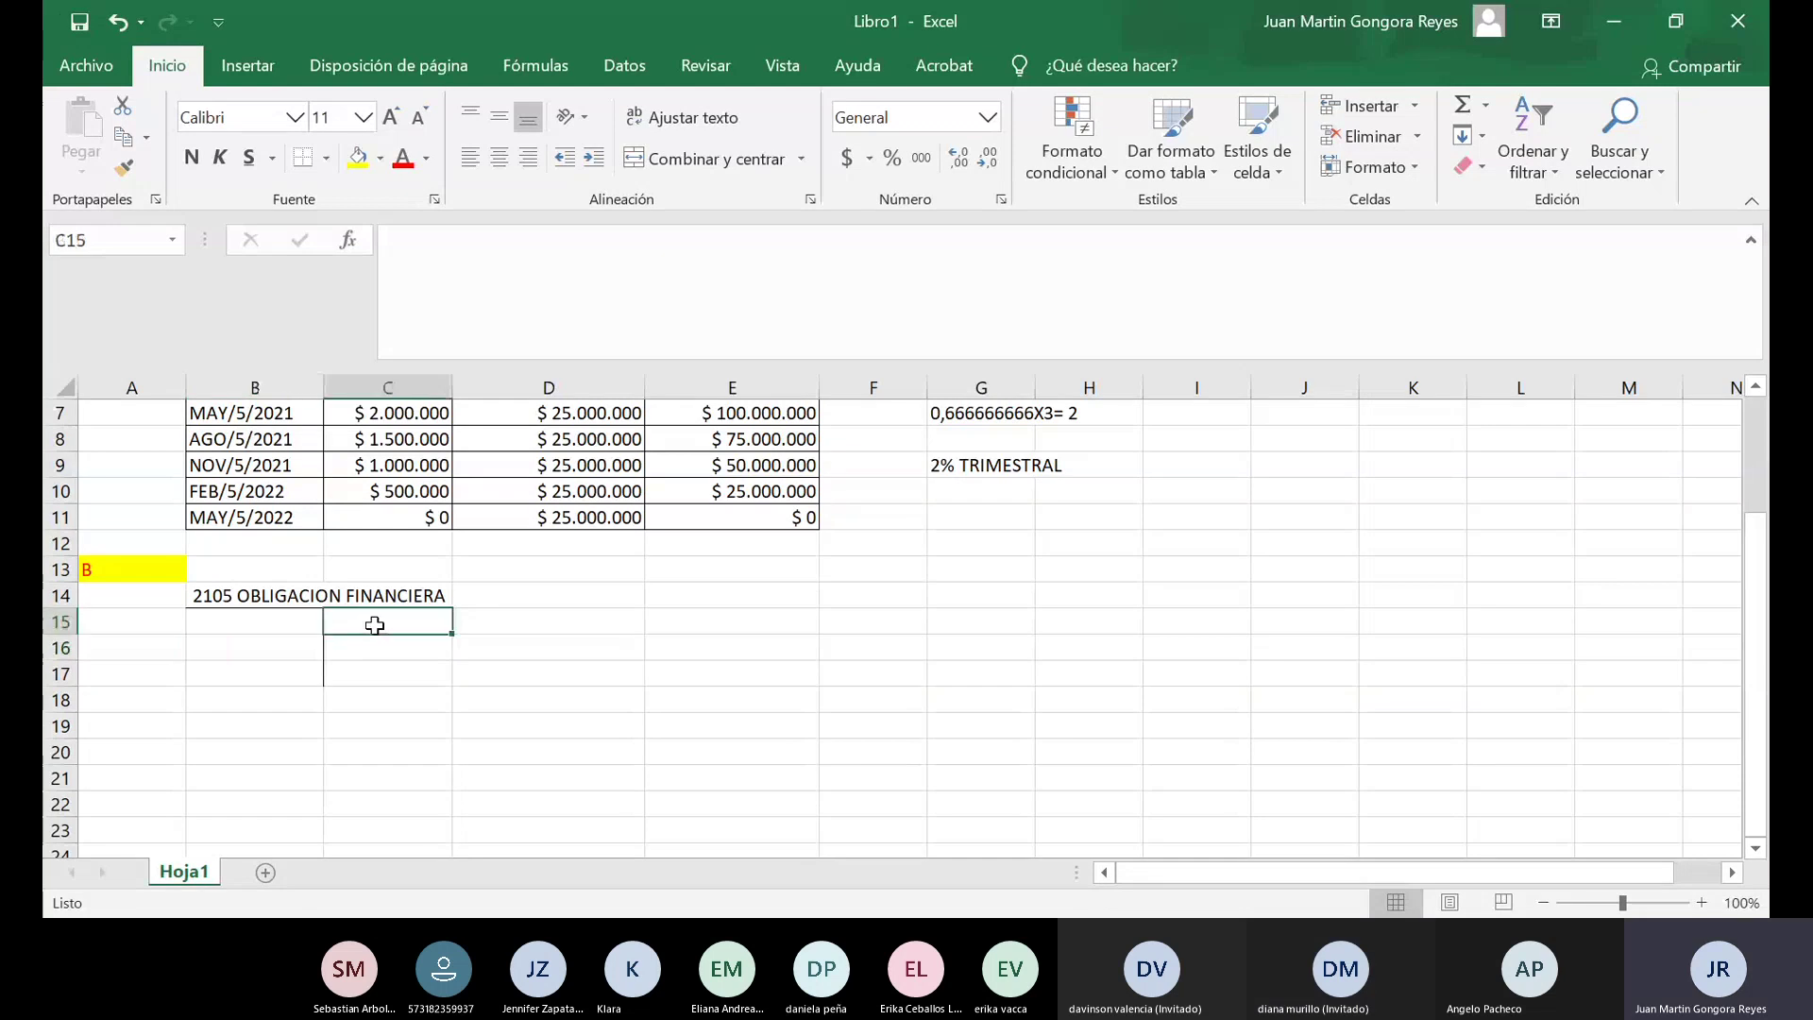
{"action": "type", "text": "1"}
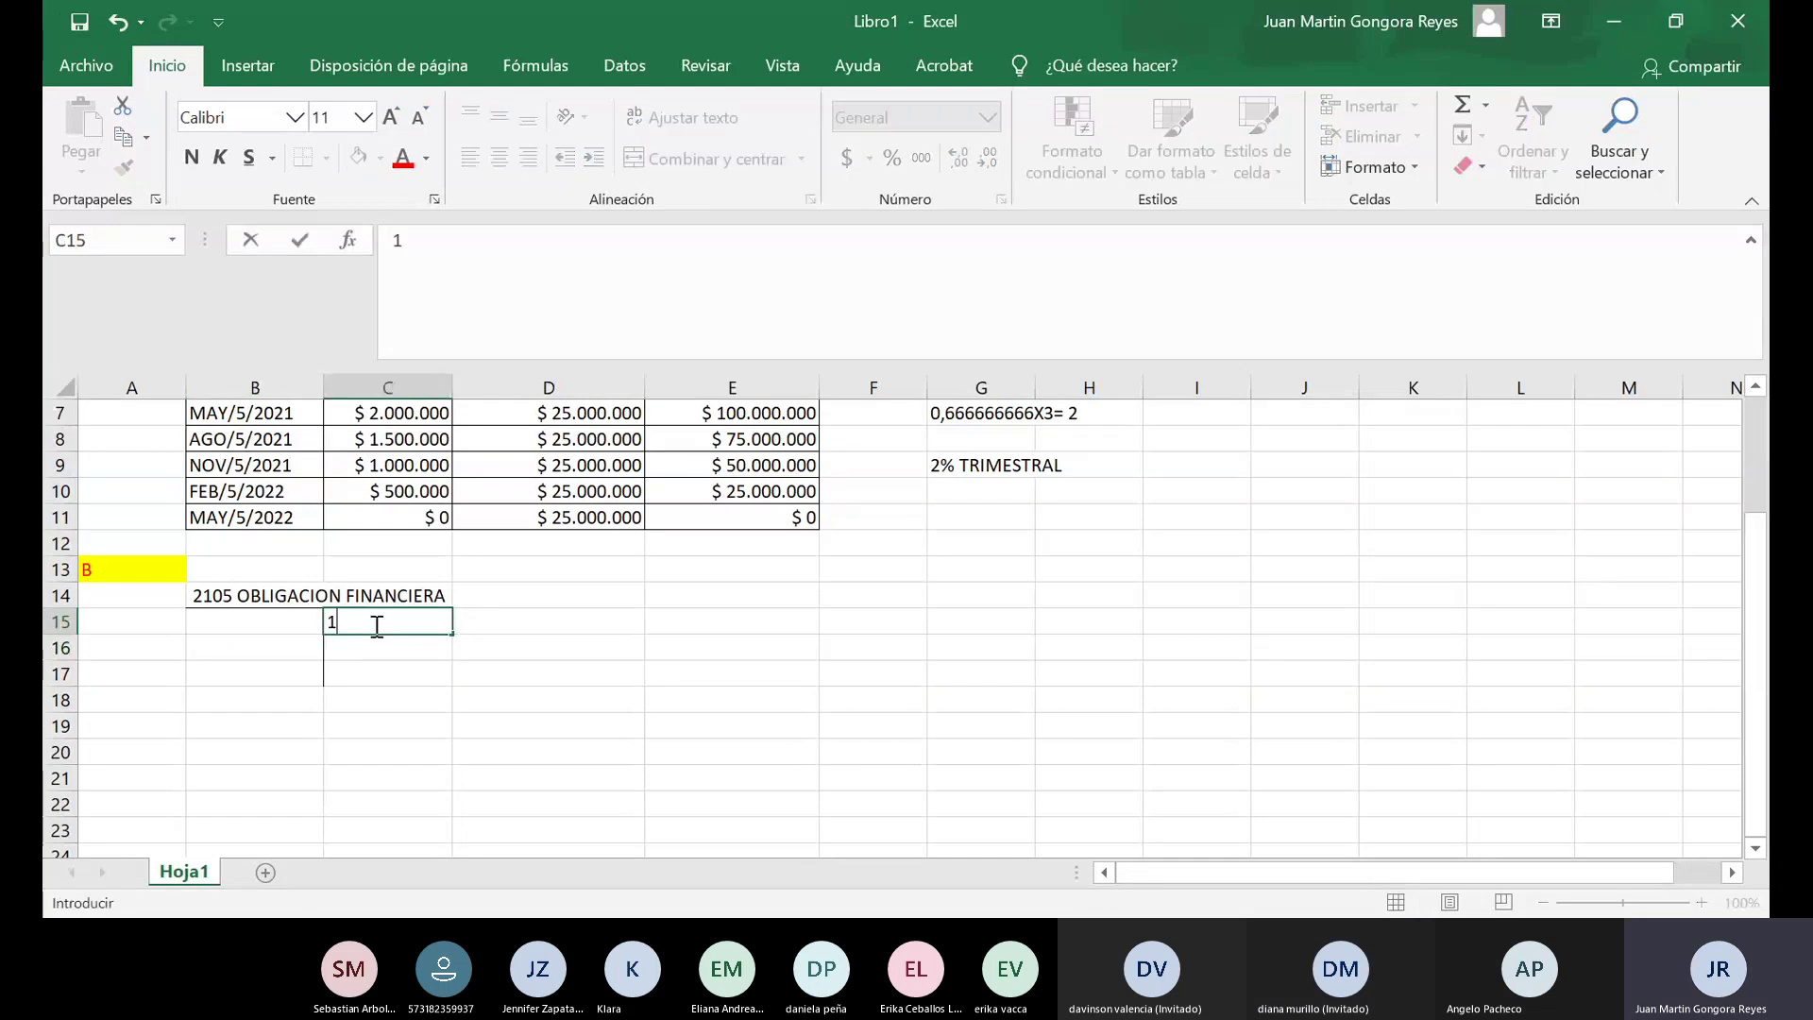
{"action": "type", "text": "50"}
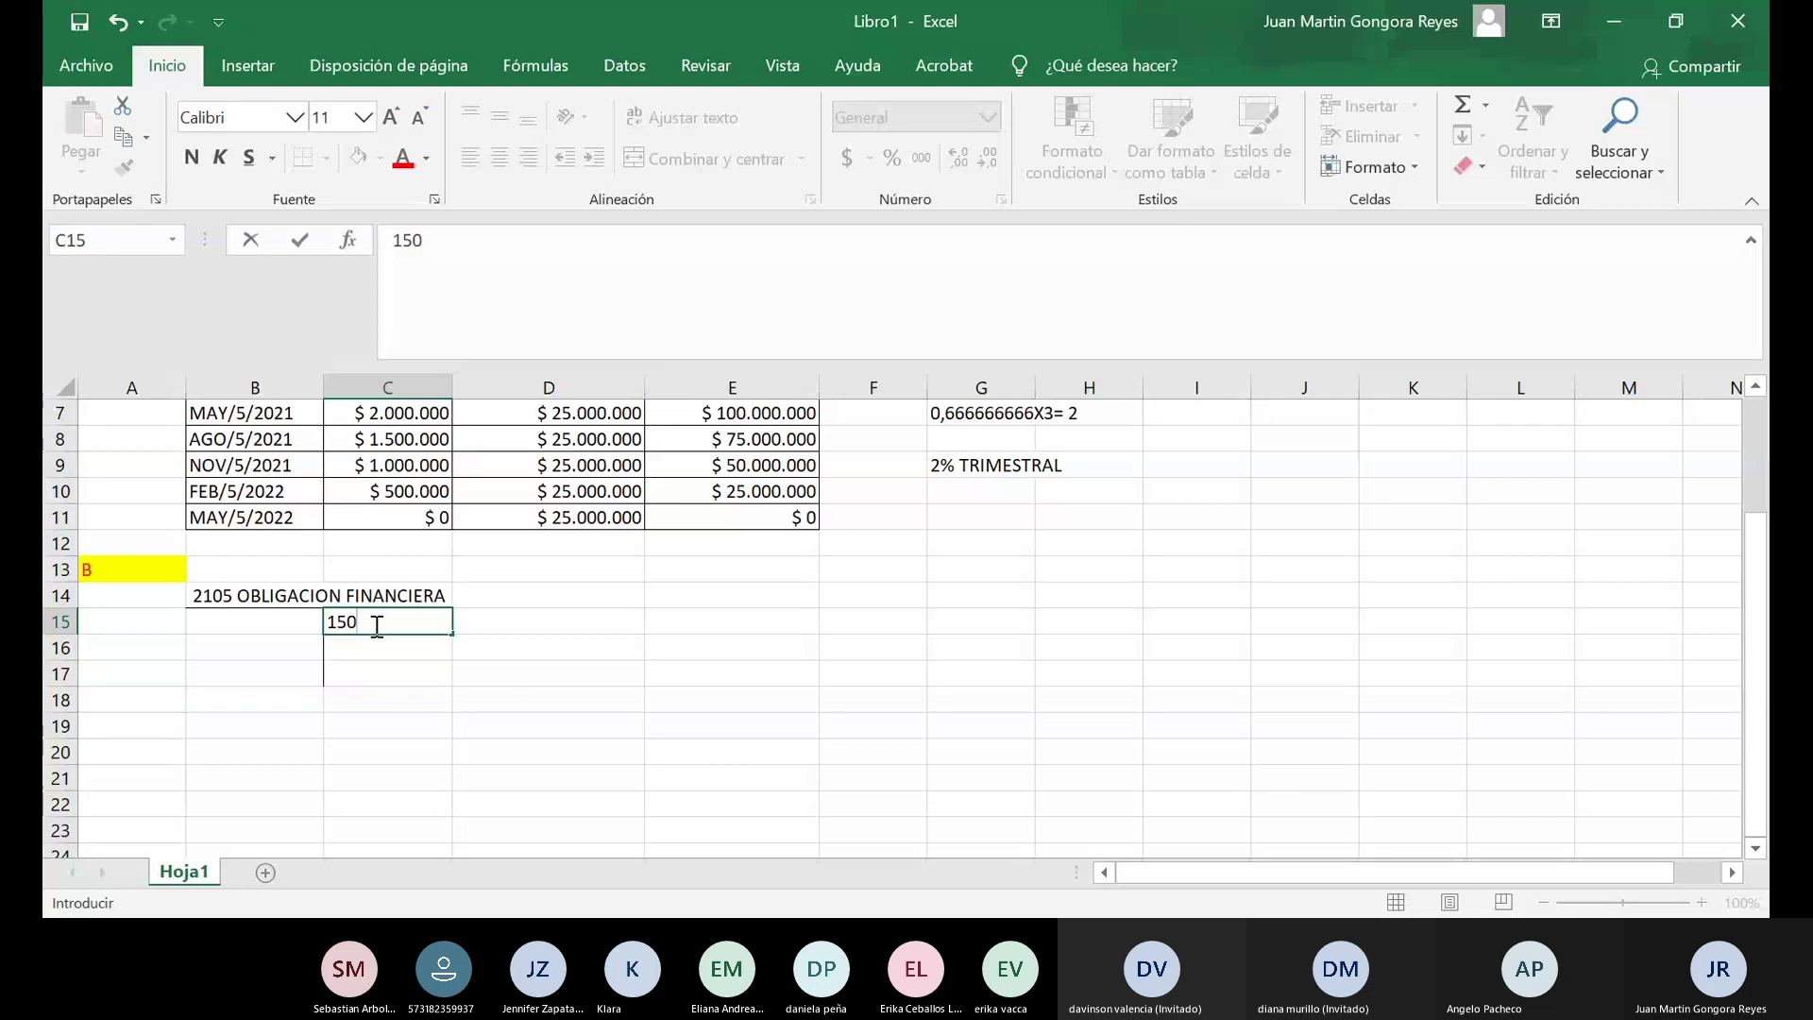
{"action": "type", "text": ".000.00"}
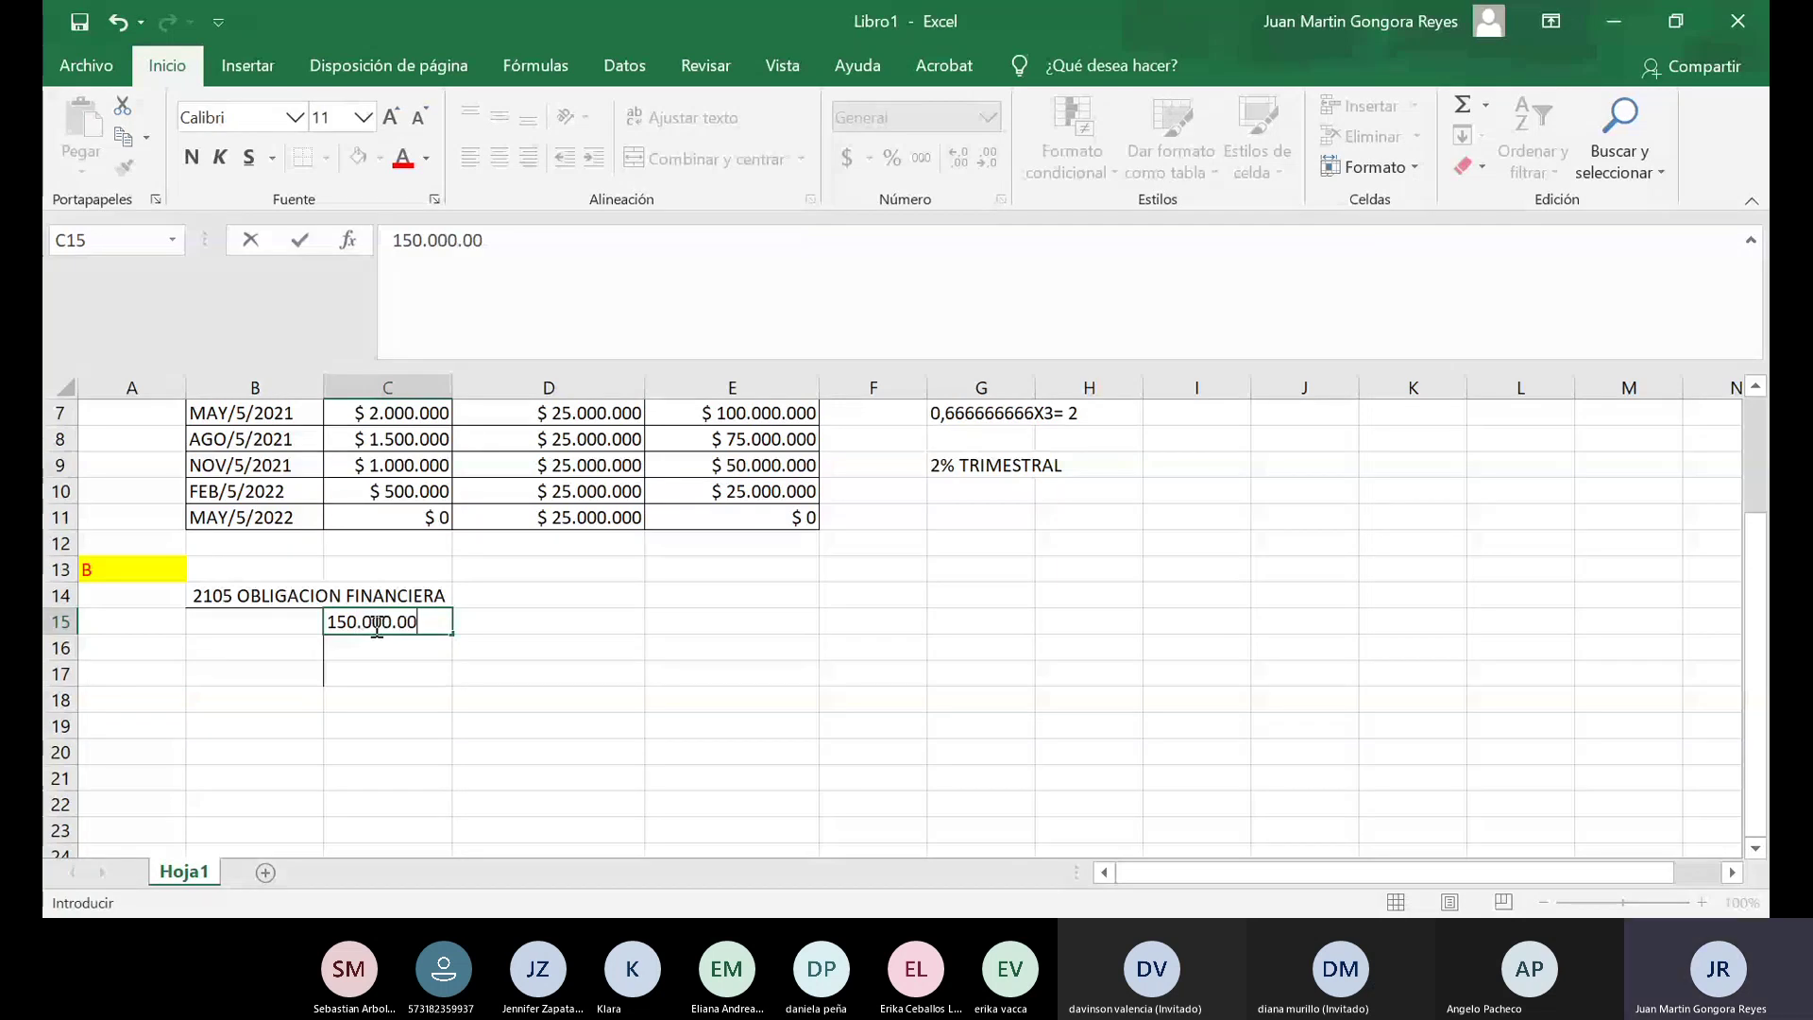
{"action": "type", "text": "0"}
{"action": "key", "text": "Return"}
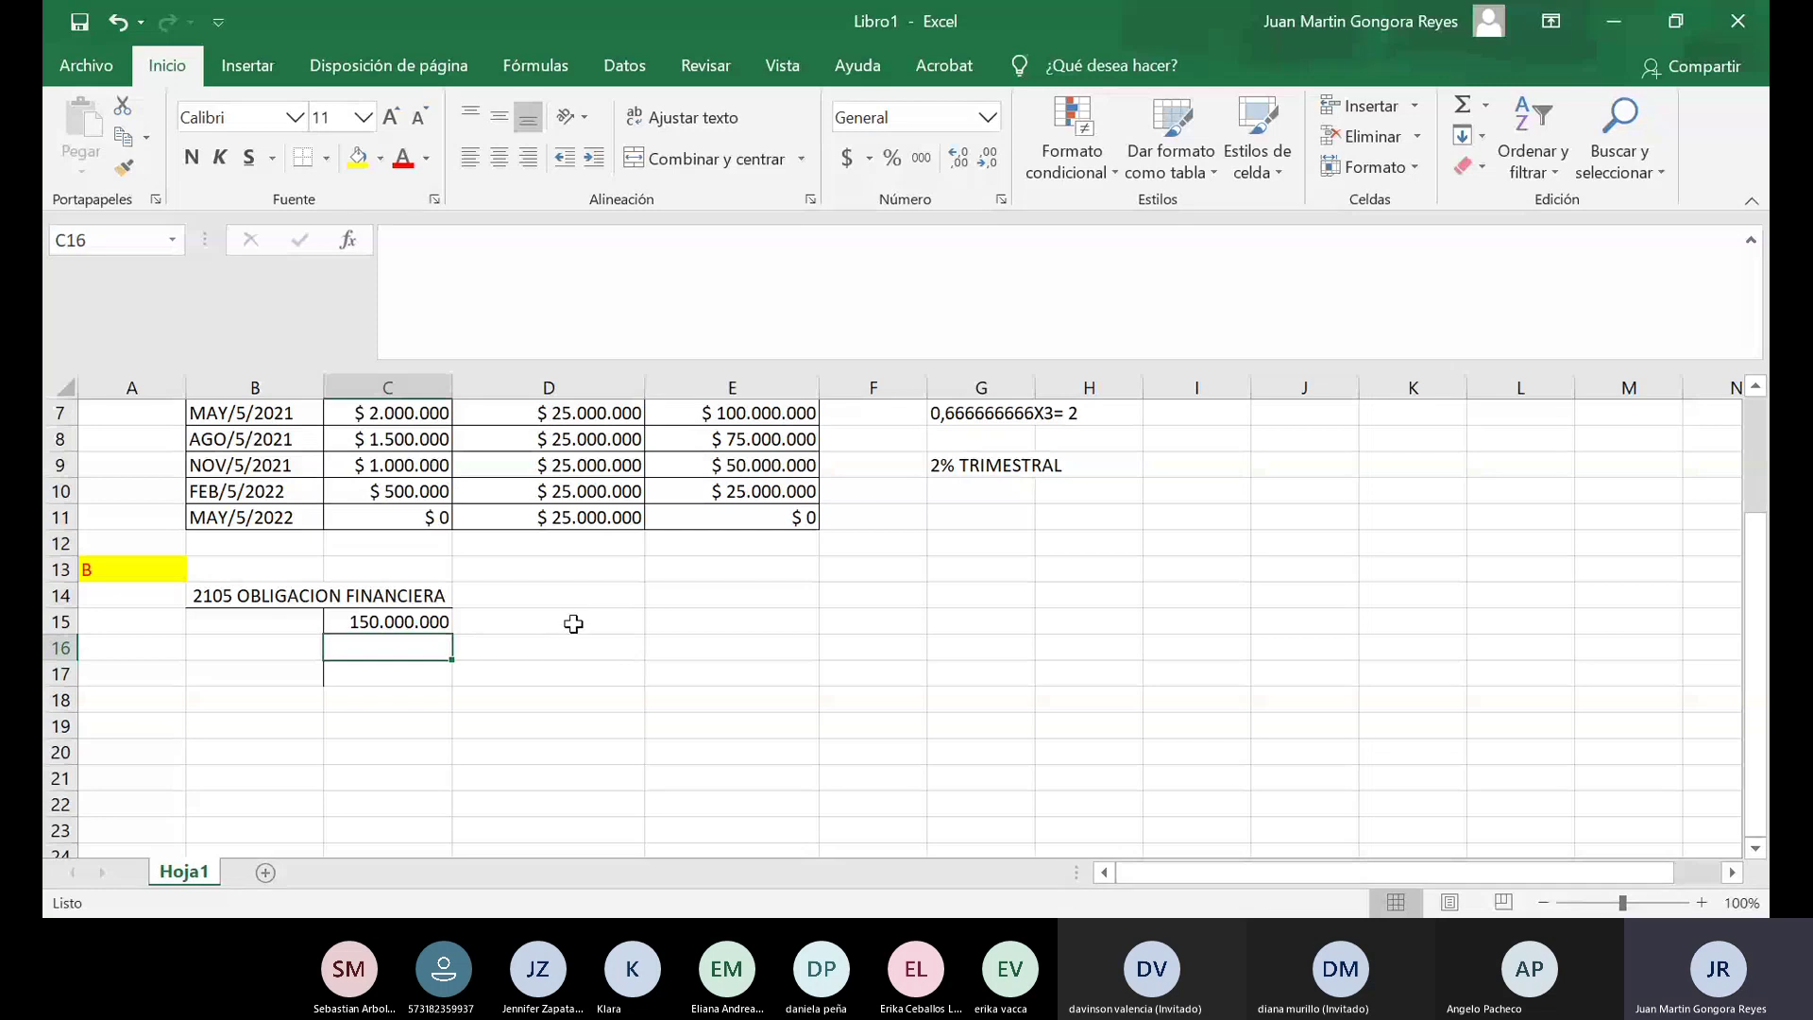
Make column E slightly narrower and column F slightly wider for a second T-account starting at E14:F14.
{"action": "left_click", "coordinate": [693, 597]}
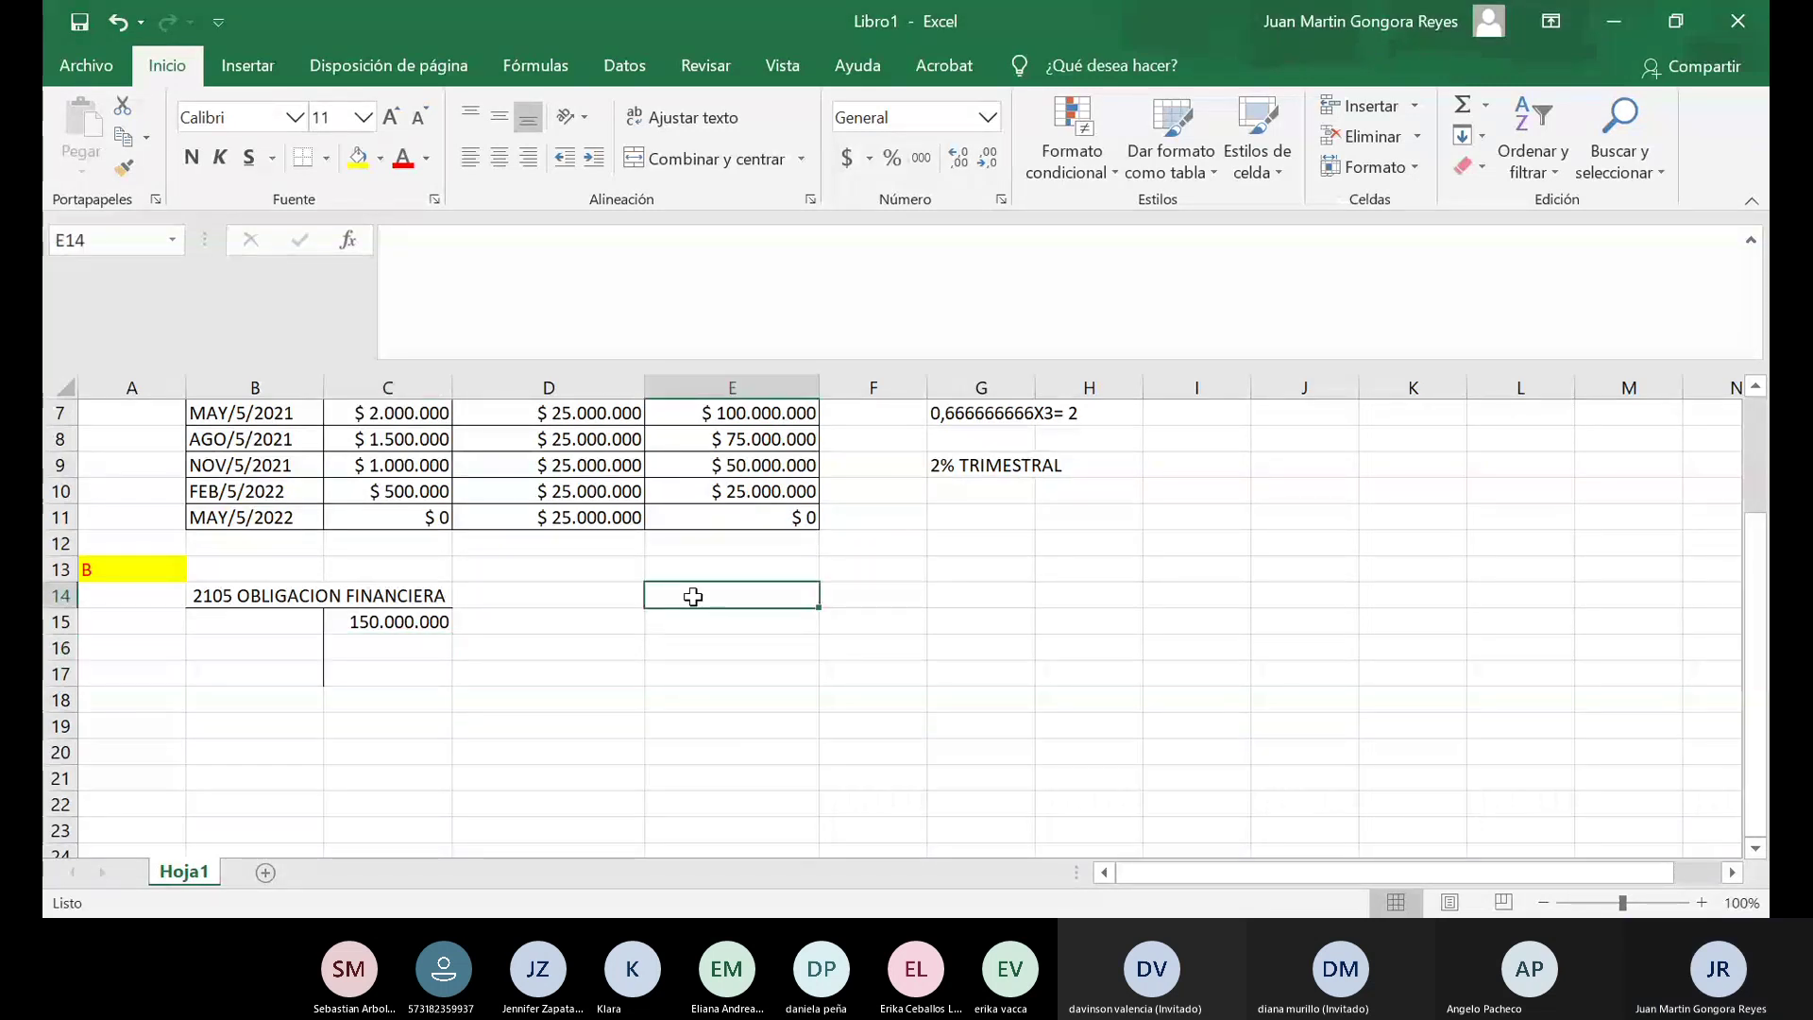
{"action": "left_click_drag", "start_coordinate": [693, 596], "coordinate": [846, 601]}
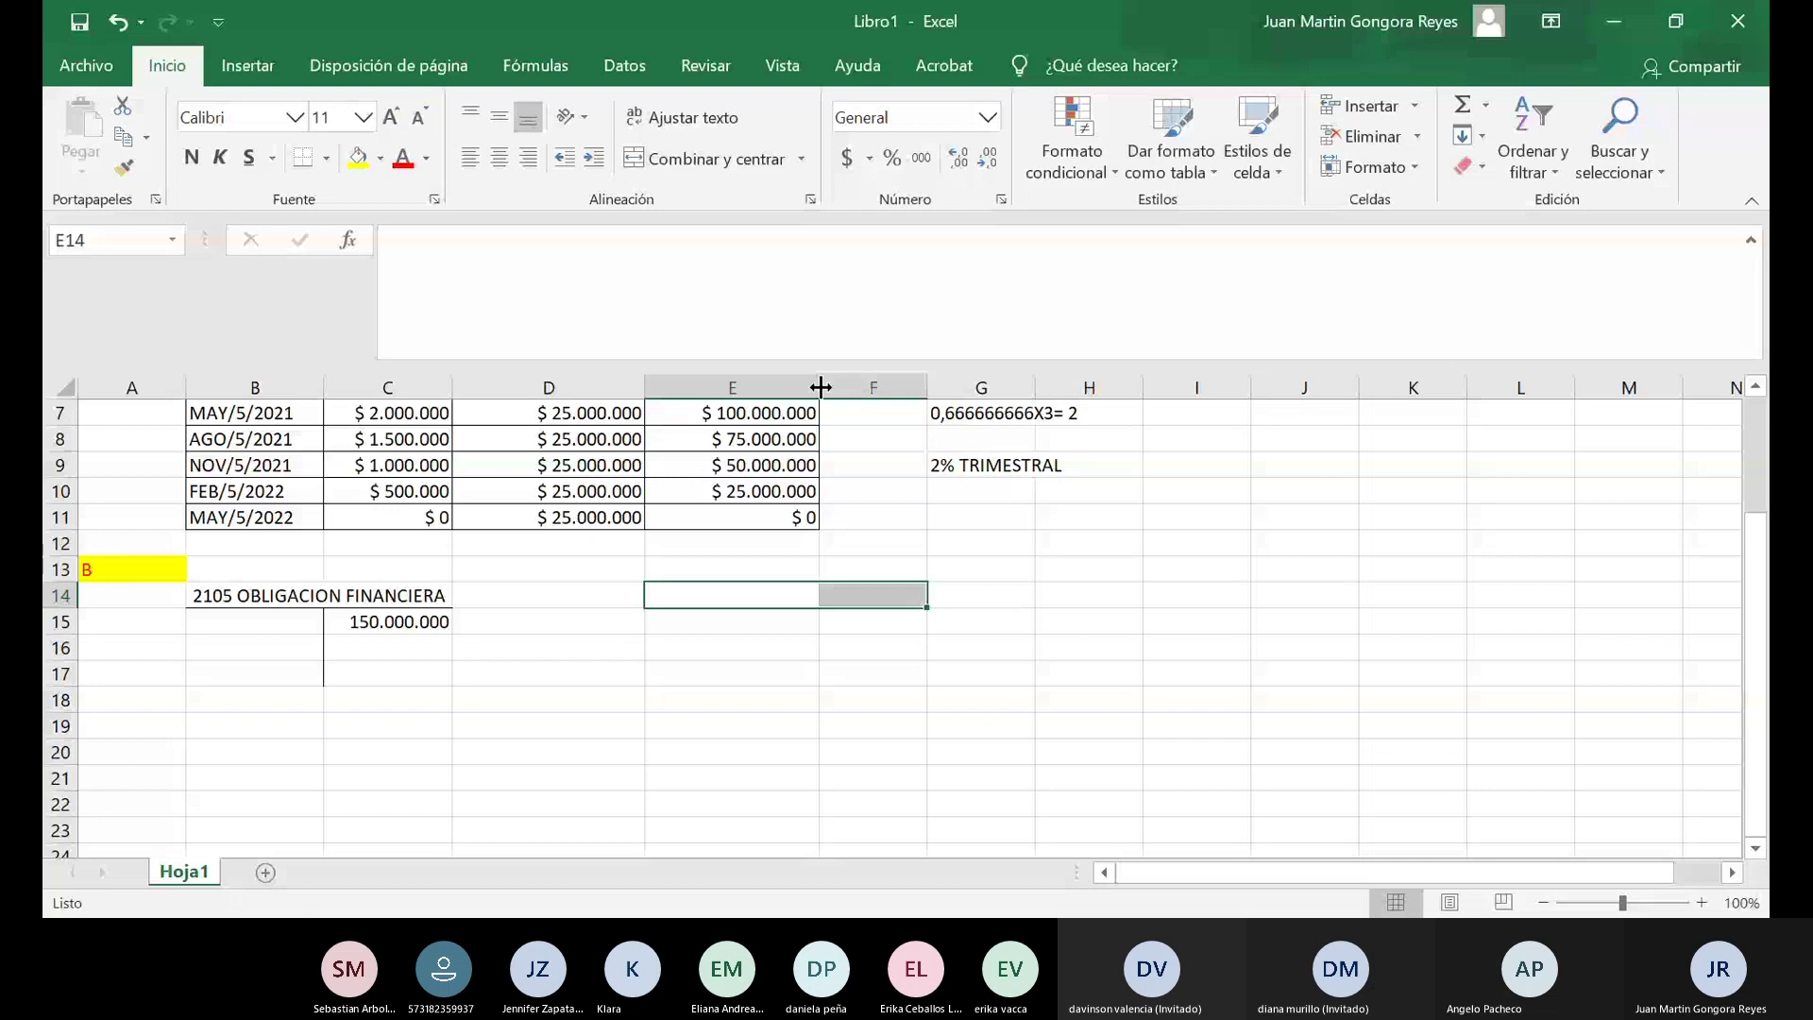
{"action": "left_click_drag", "start_coordinate": [819, 387], "coordinate": [791, 390]}
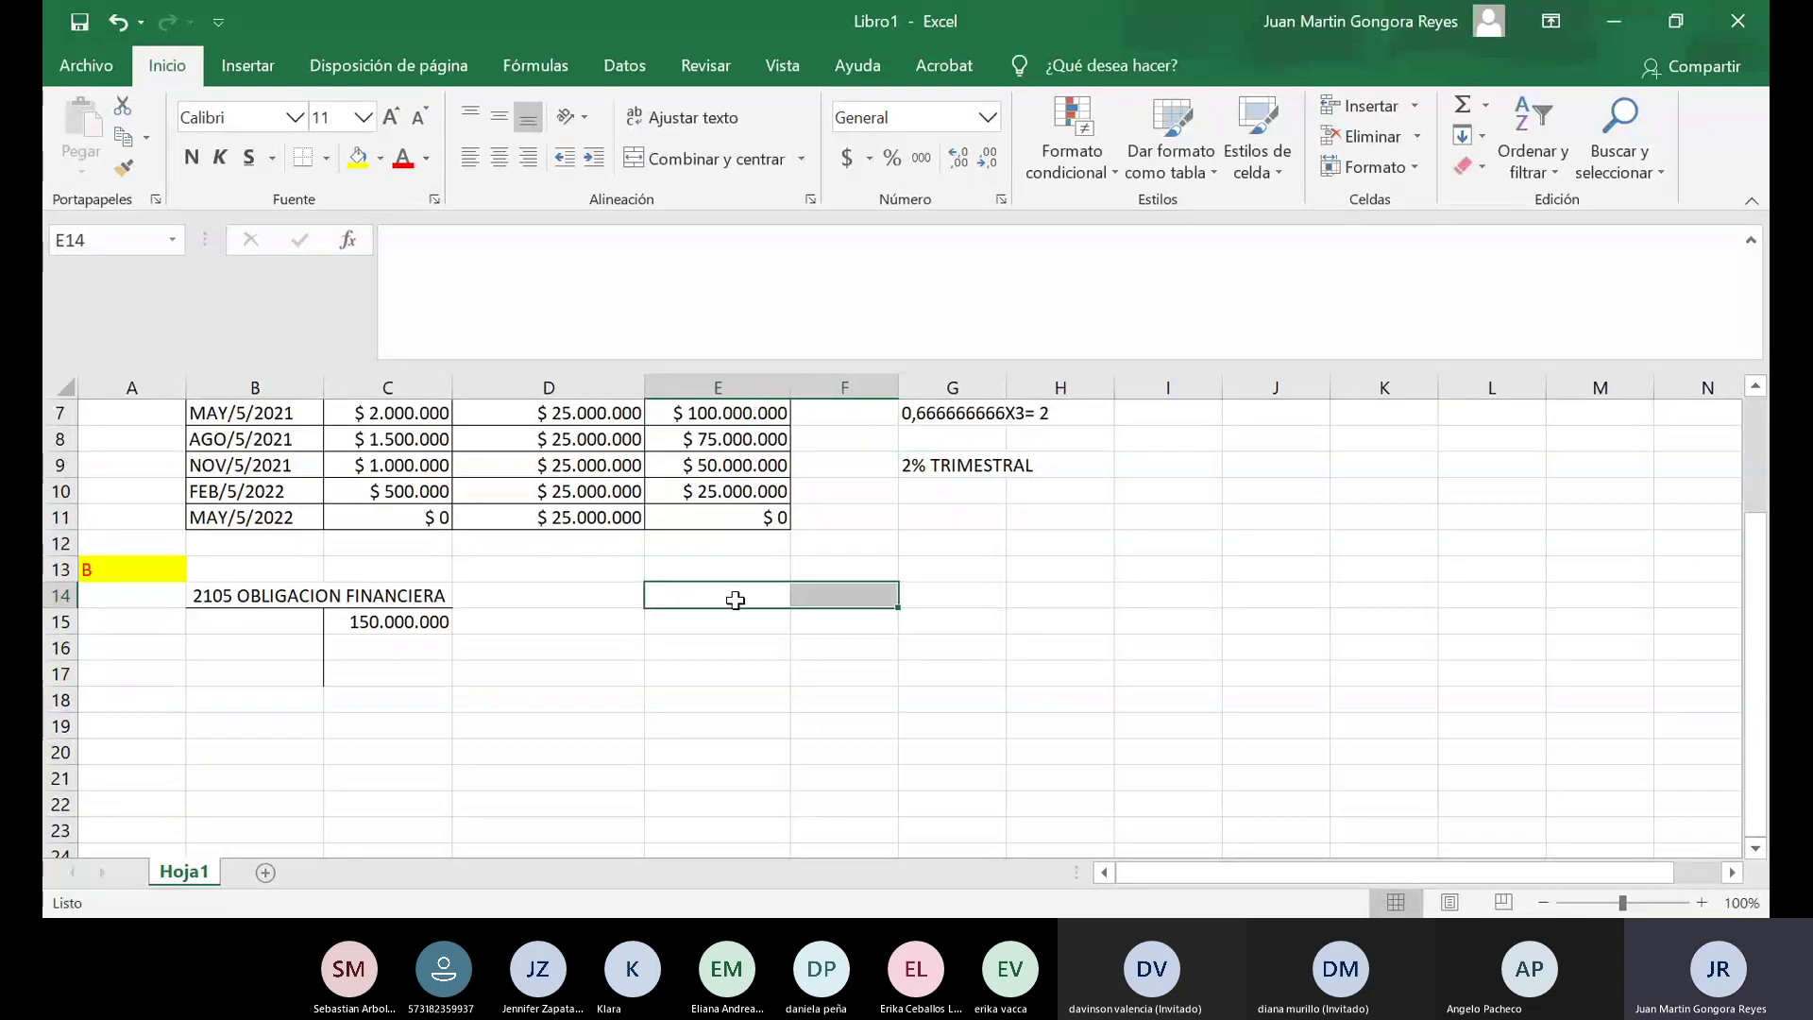
{"action": "left_click_drag", "start_coordinate": [898, 387], "coordinate": [927, 388]}
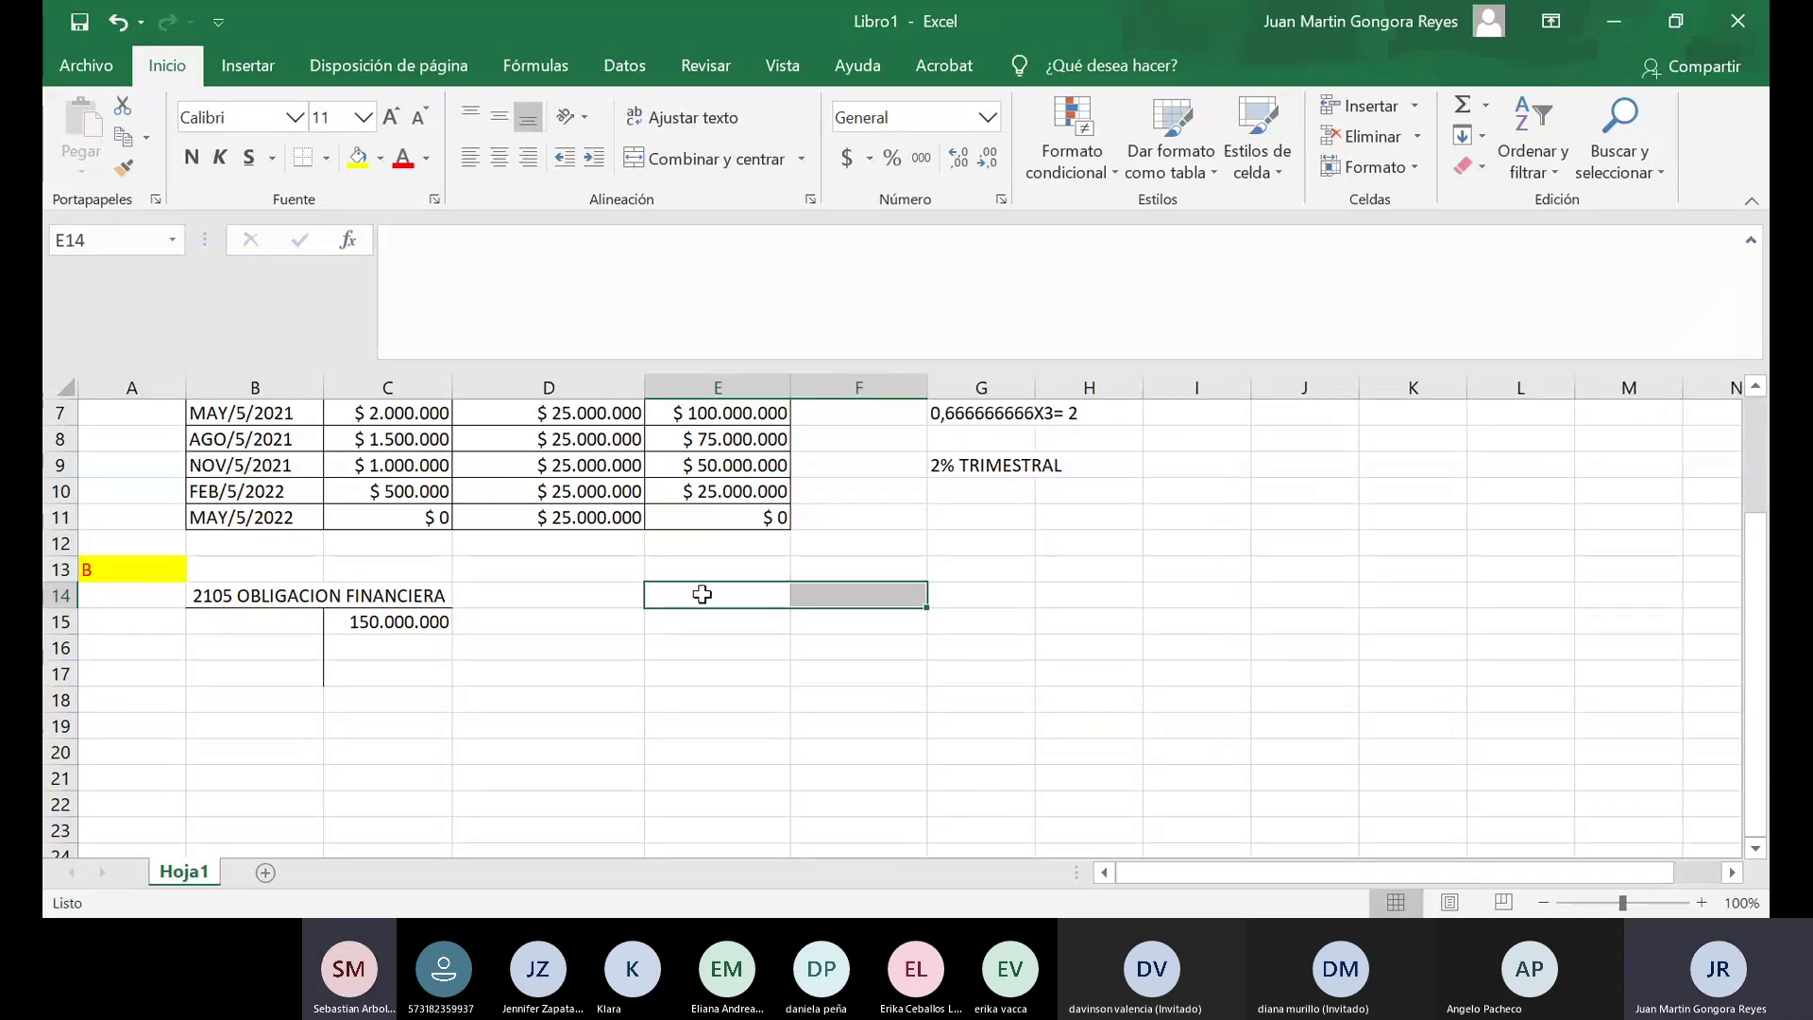
Draw the second T-account with a bottom border on E14:F14 and a left border on F15:F17.
{"action": "left_click", "coordinate": [326, 159]}
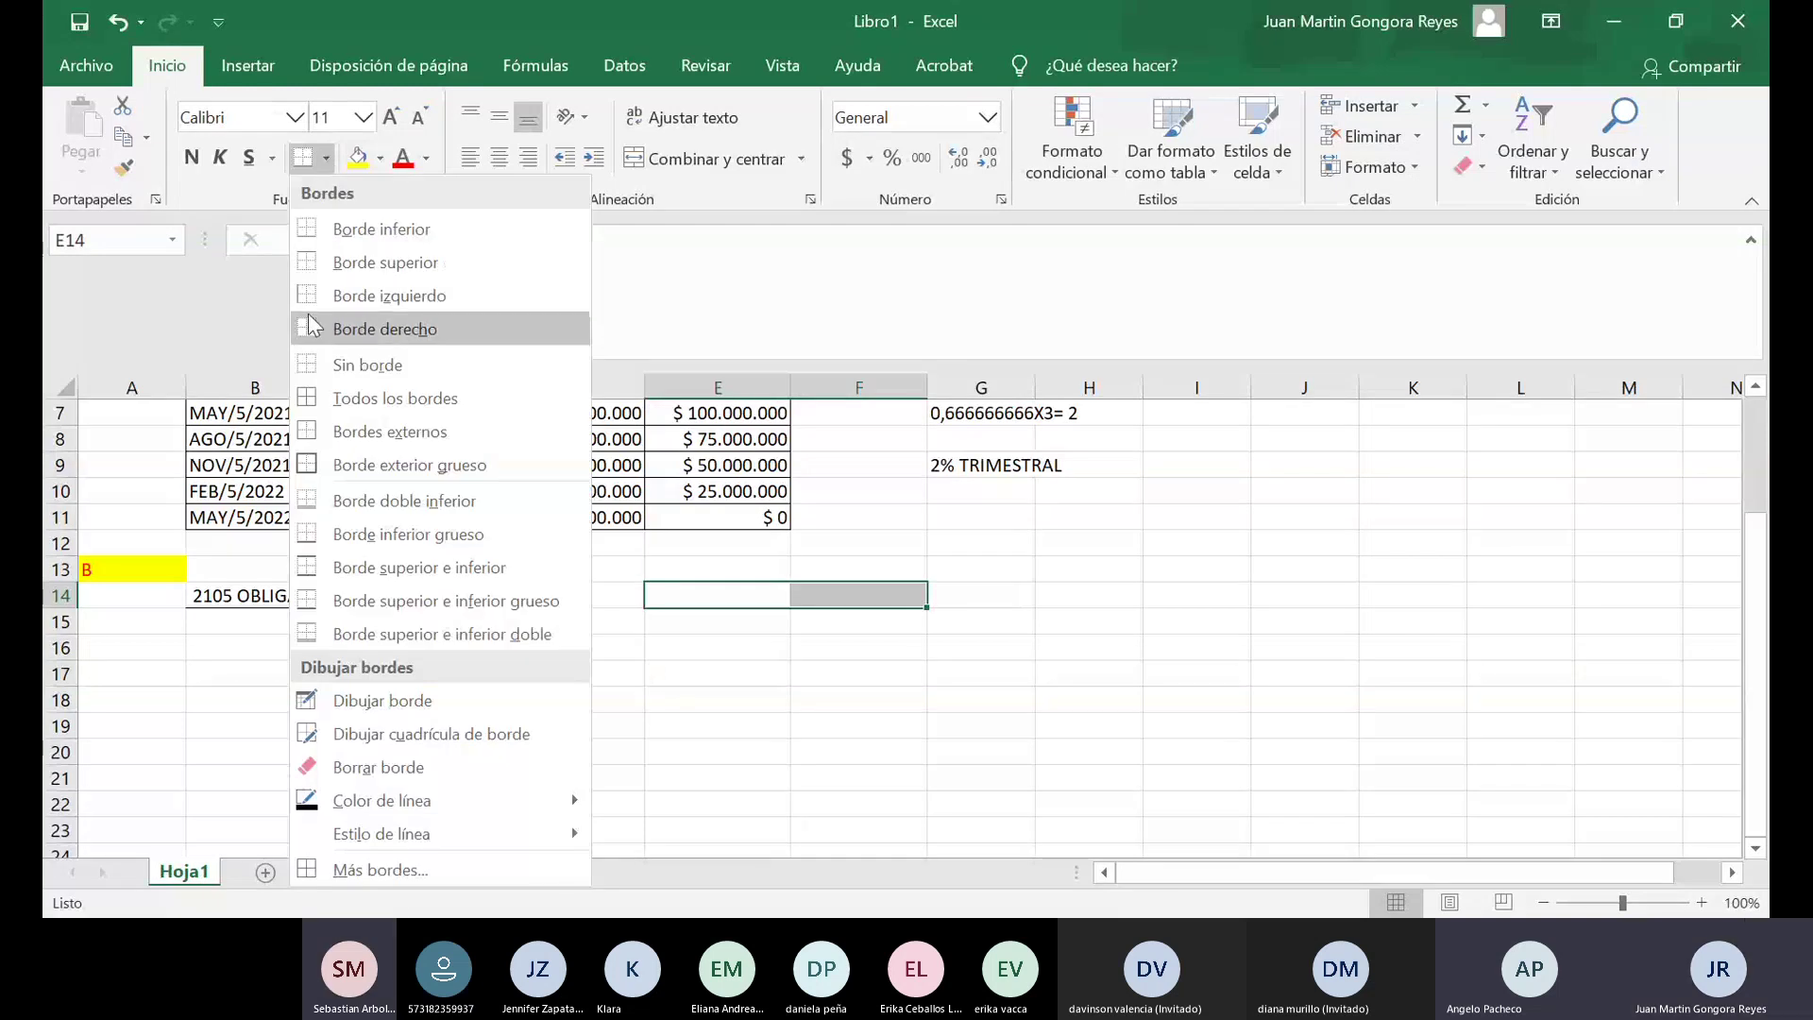
{"action": "left_click", "coordinate": [378, 228]}
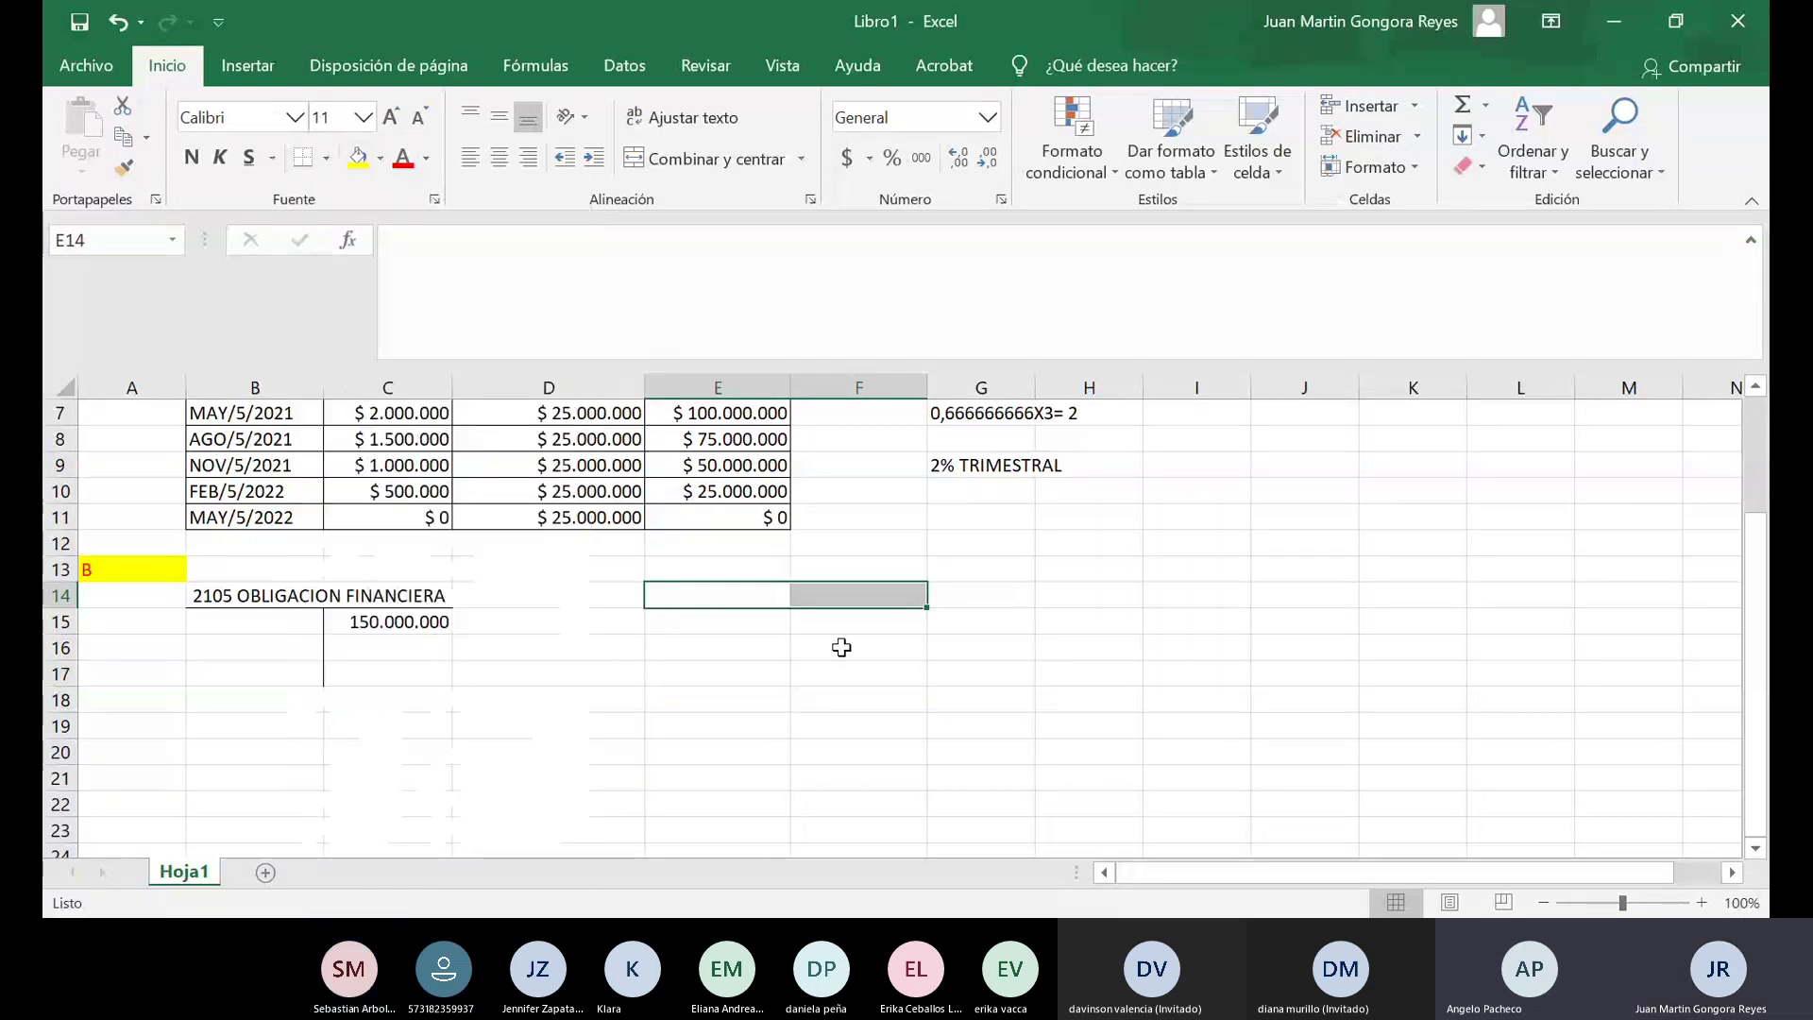
{"action": "left_click_drag", "start_coordinate": [842, 620], "coordinate": [842, 688]}
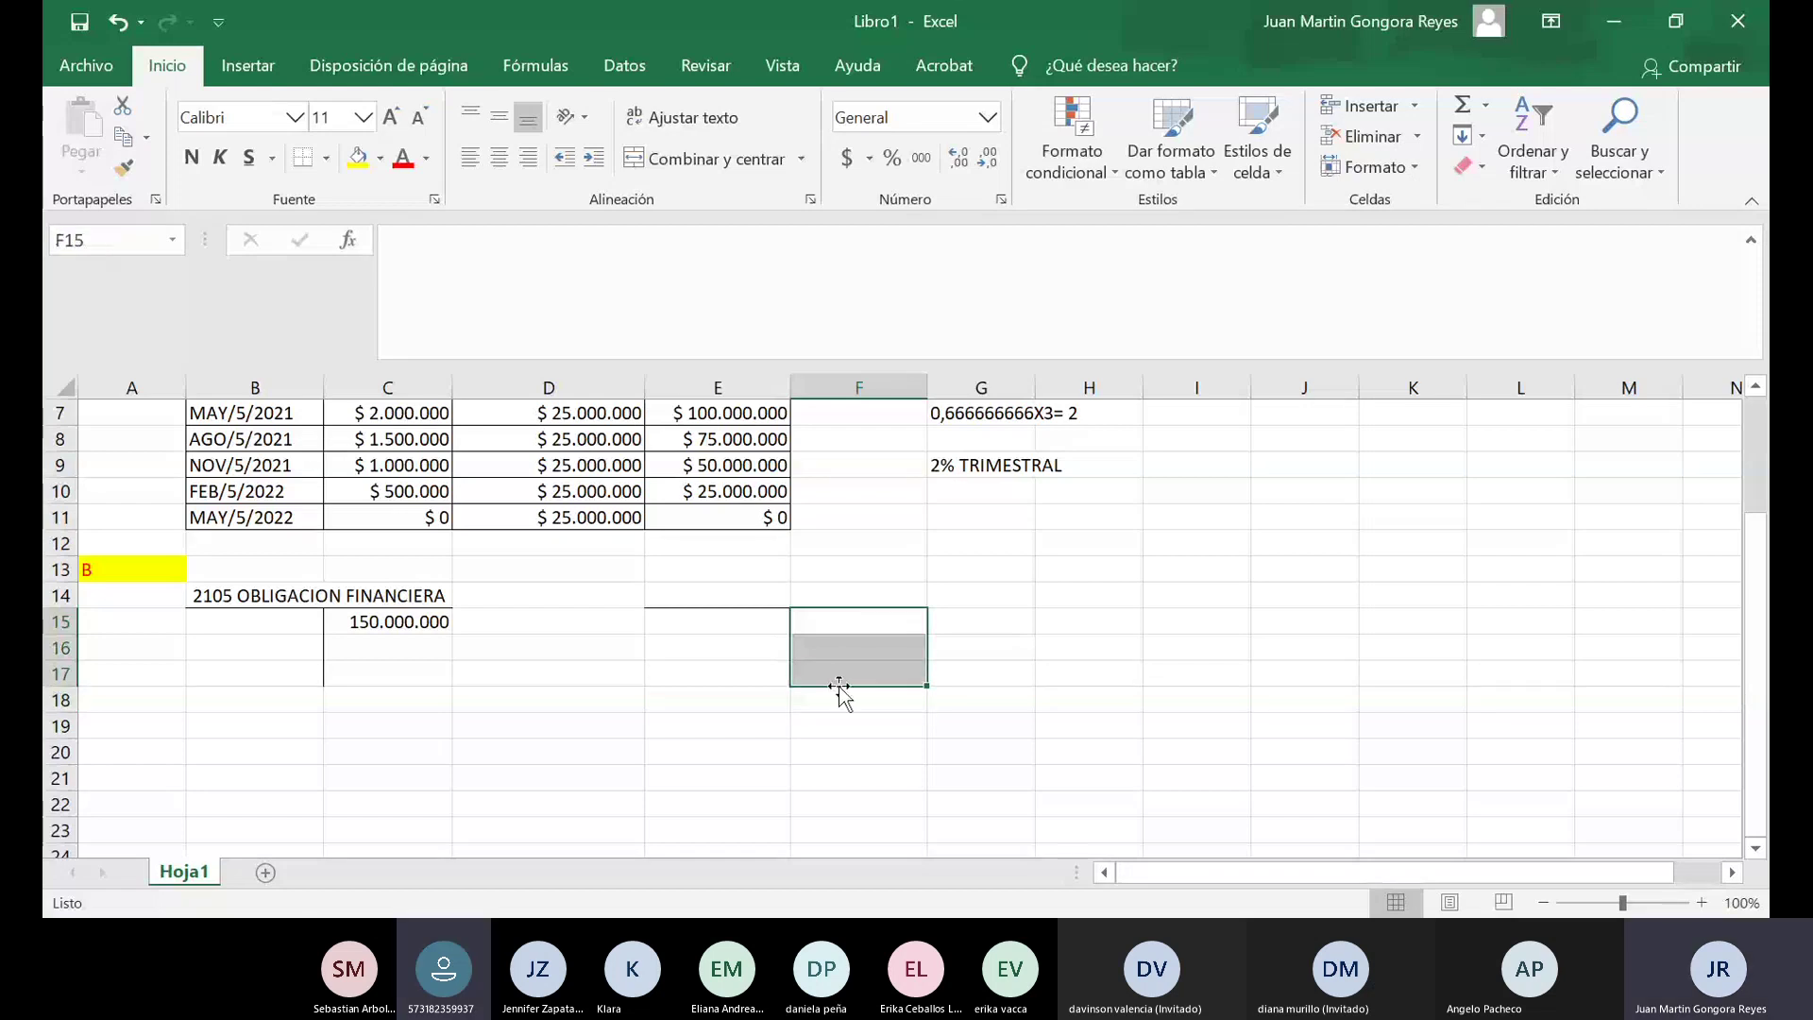
{"action": "left_click", "coordinate": [325, 167]}
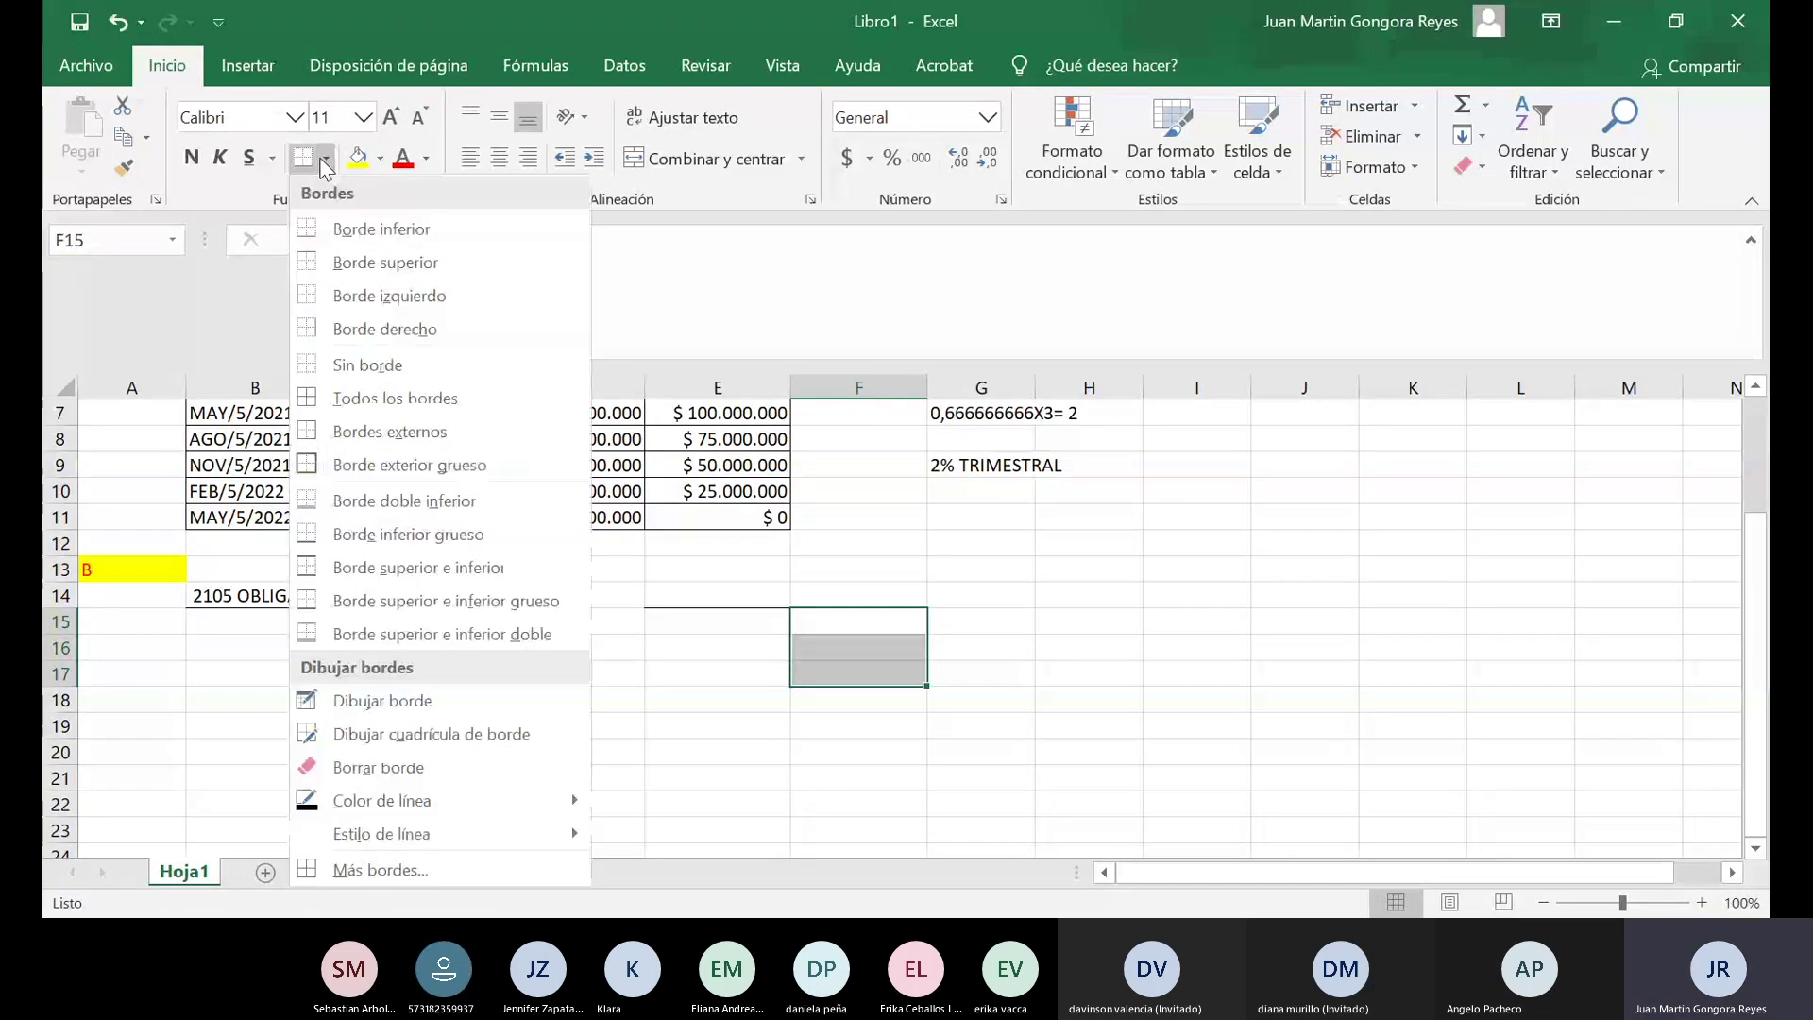
{"action": "left_click", "coordinate": [315, 324]}
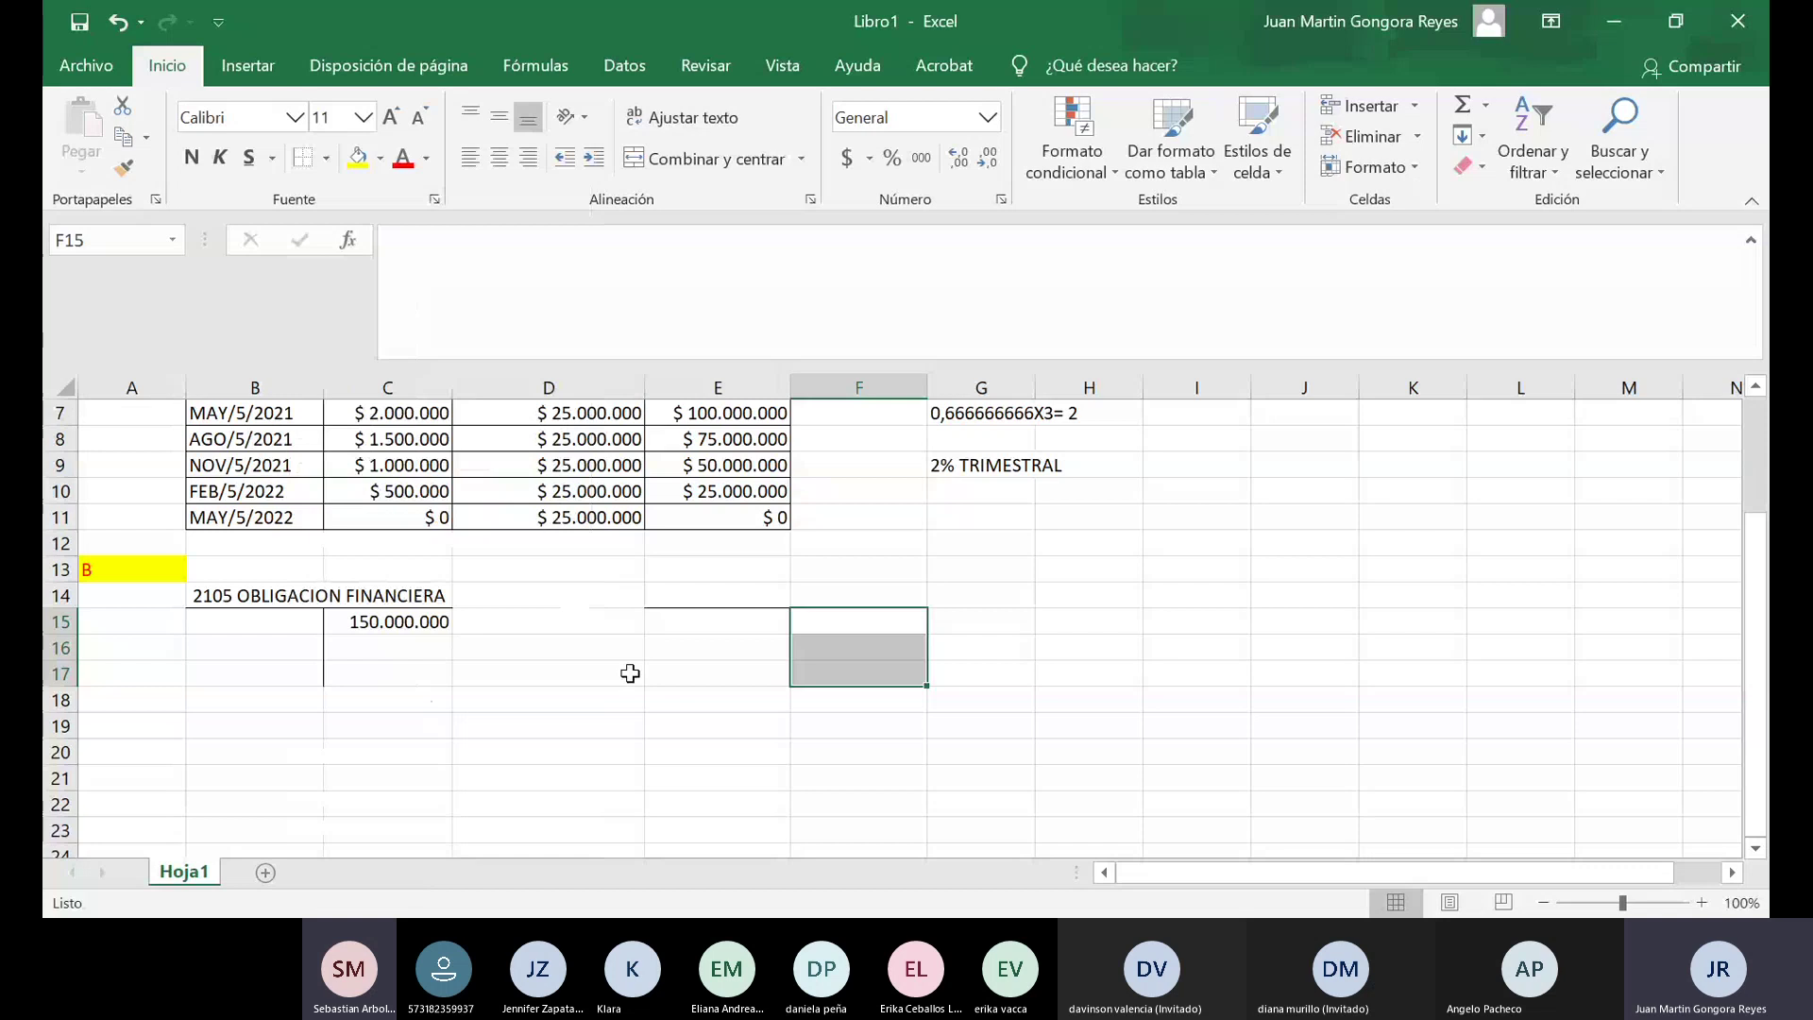
{"action": "left_click", "coordinate": [692, 595]}
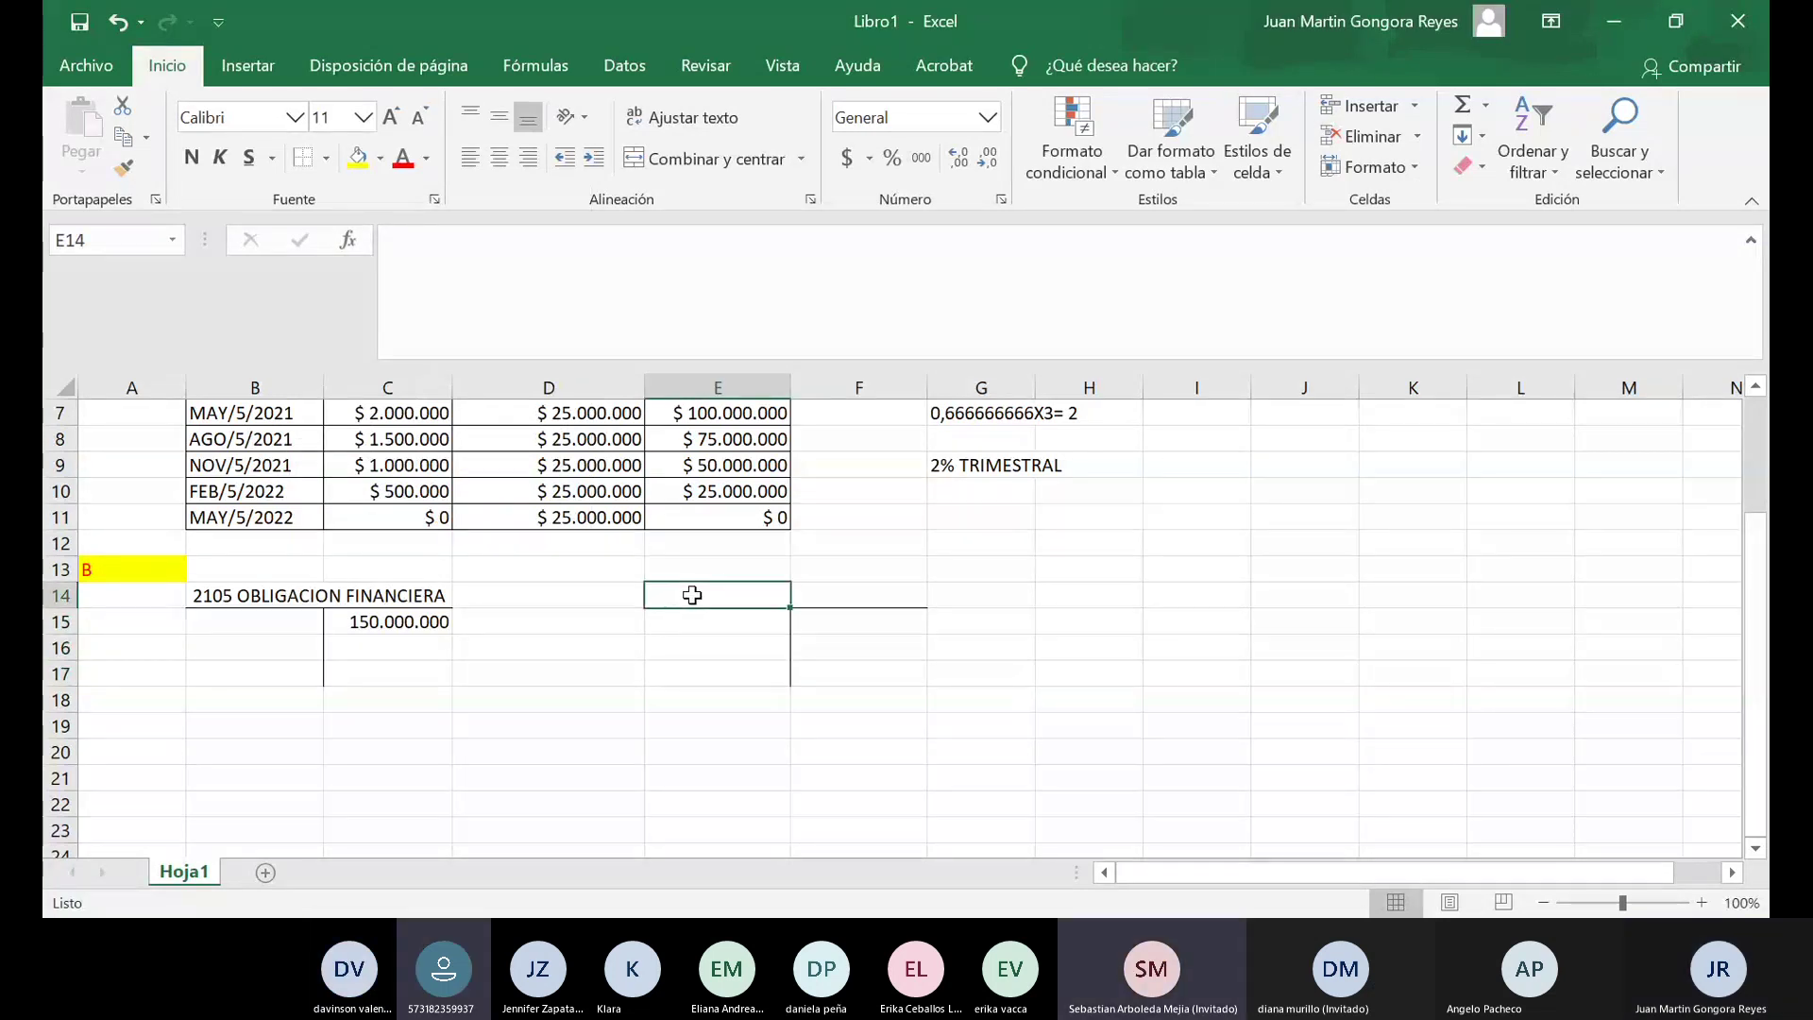
Fill the 2105 OBLIGACION FINANCIERA title cell with the orange theme color.
{"action": "left_click", "coordinate": [269, 595]}
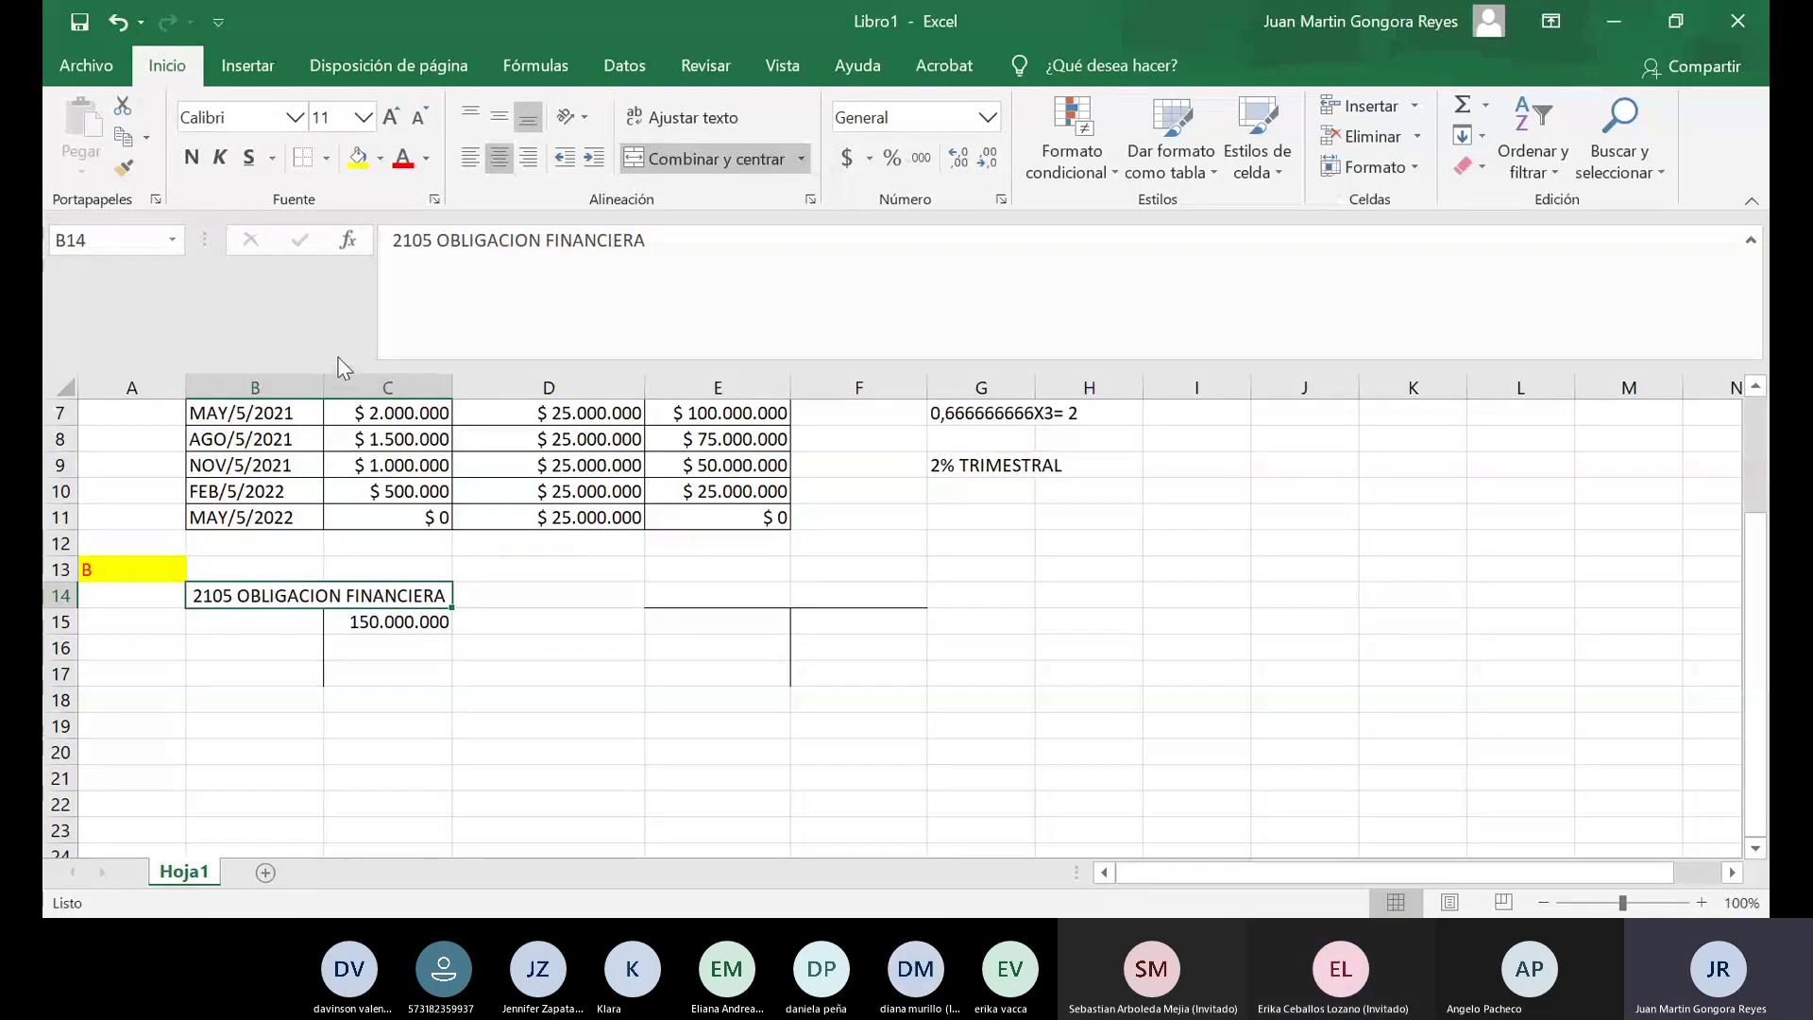
{"action": "left_click", "coordinate": [381, 158]}
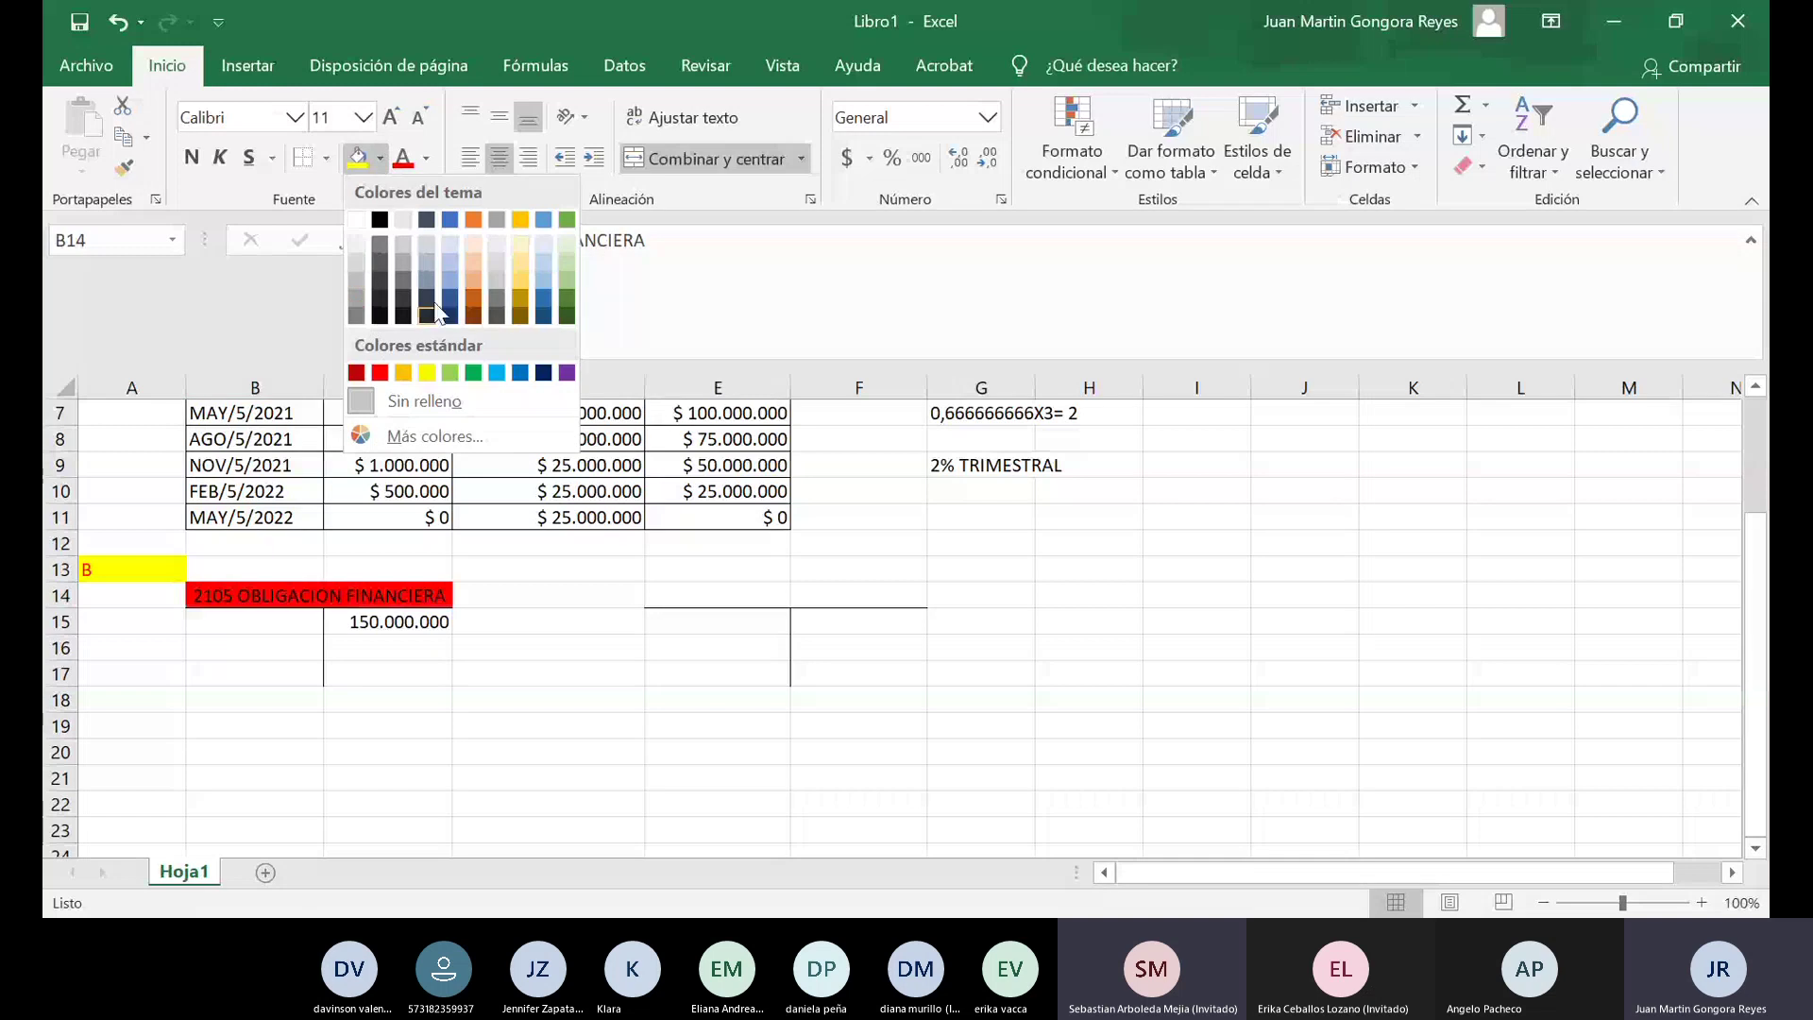
{"action": "left_click", "coordinate": [479, 219]}
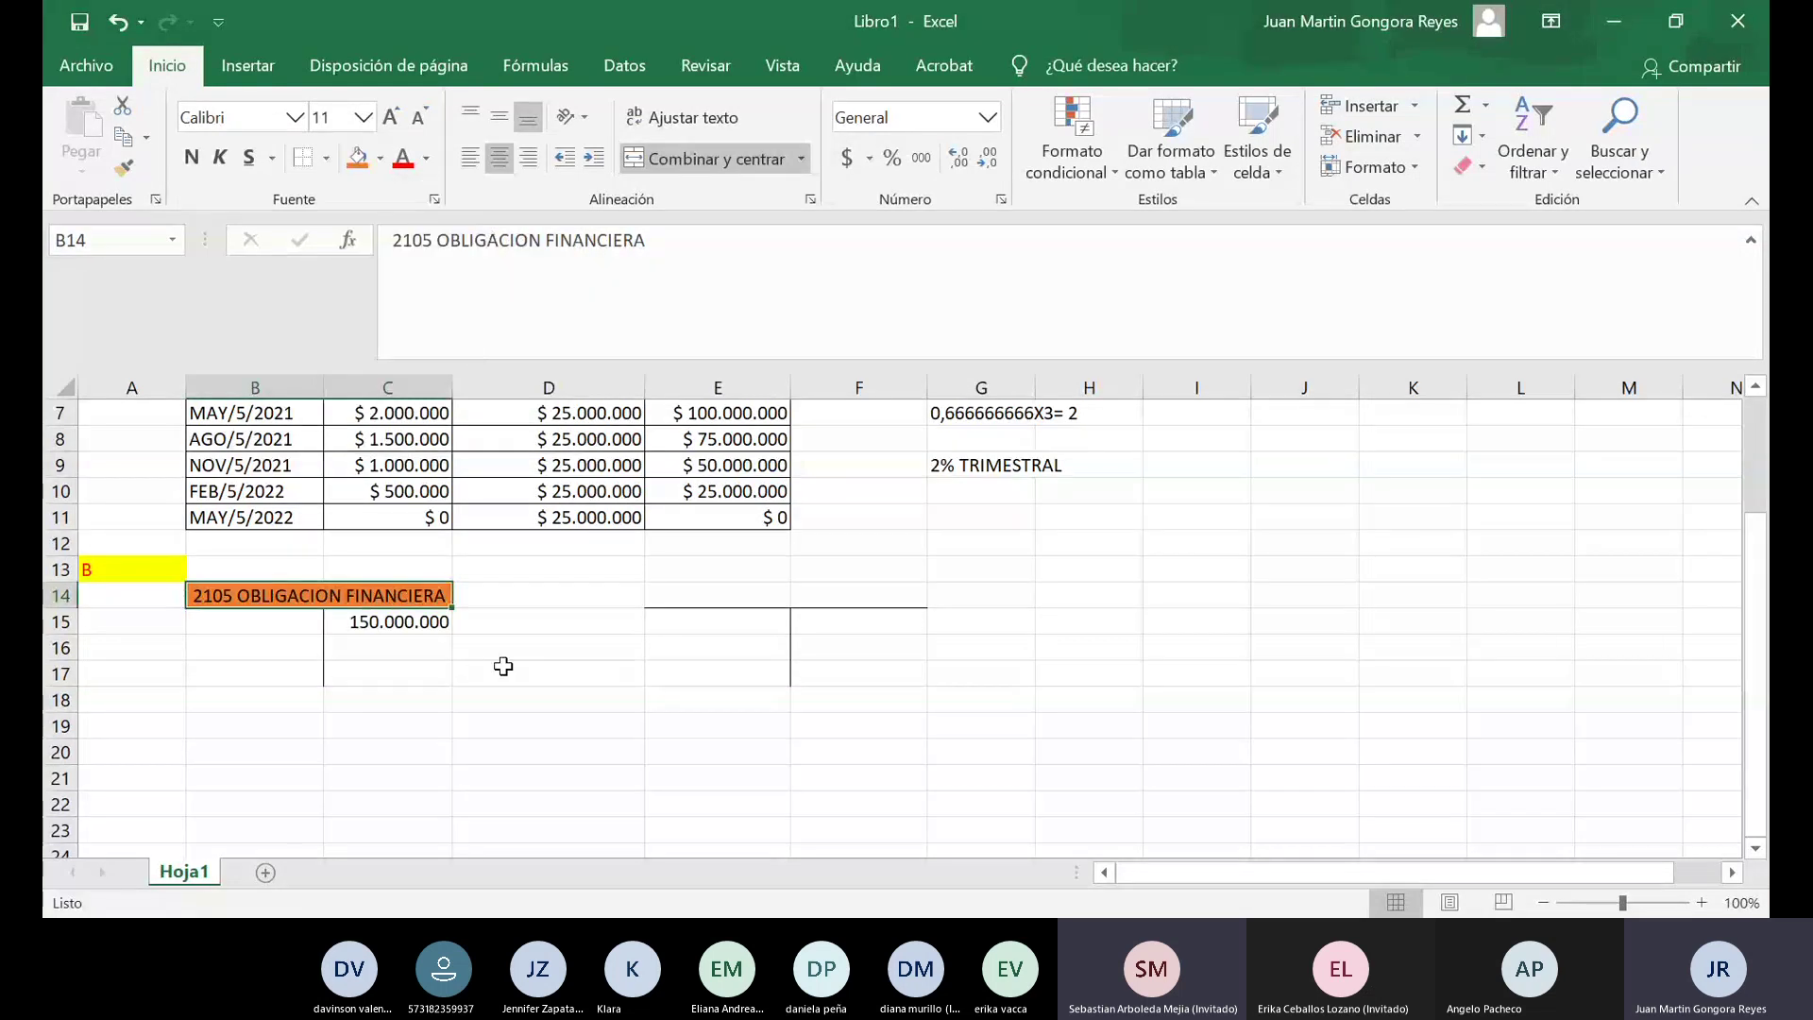
Merge and center cells E14:F14 and enter the title 1705 GASTOS PAGADOS X ANTIC.
{"action": "left_click", "coordinate": [678, 596]}
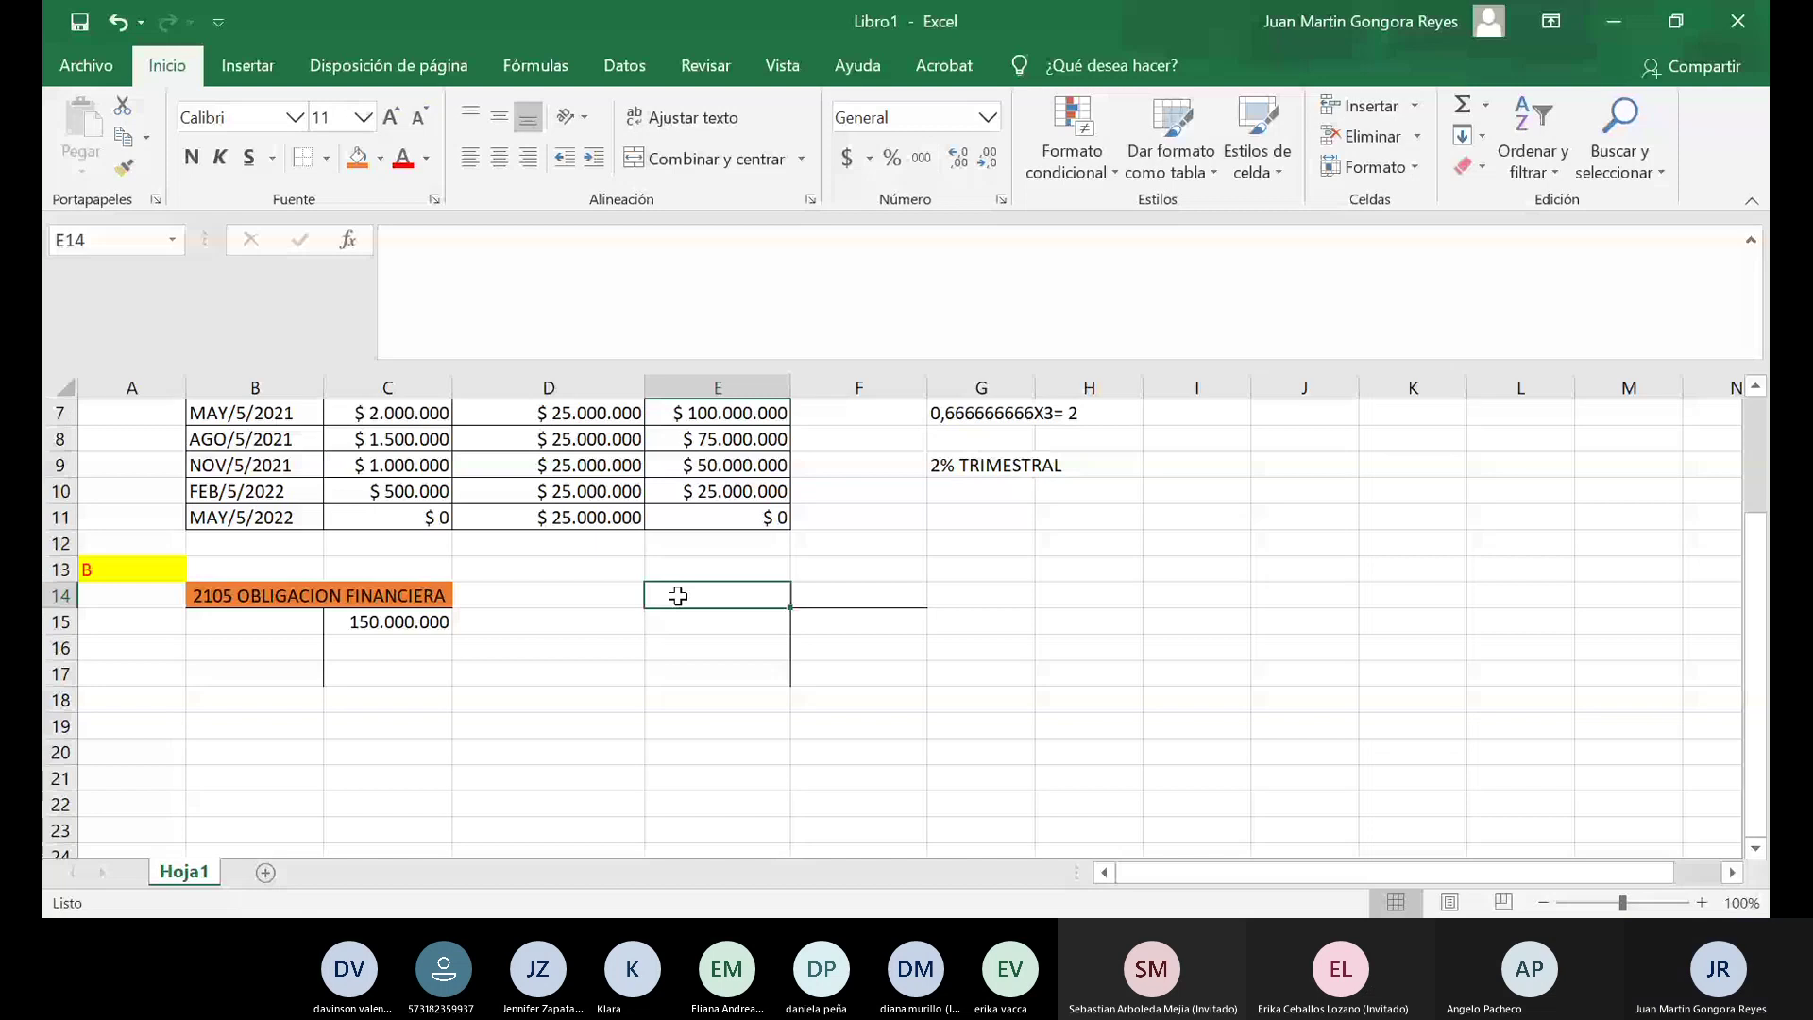
{"action": "left_click_drag", "start_coordinate": [678, 596], "coordinate": [801, 593]}
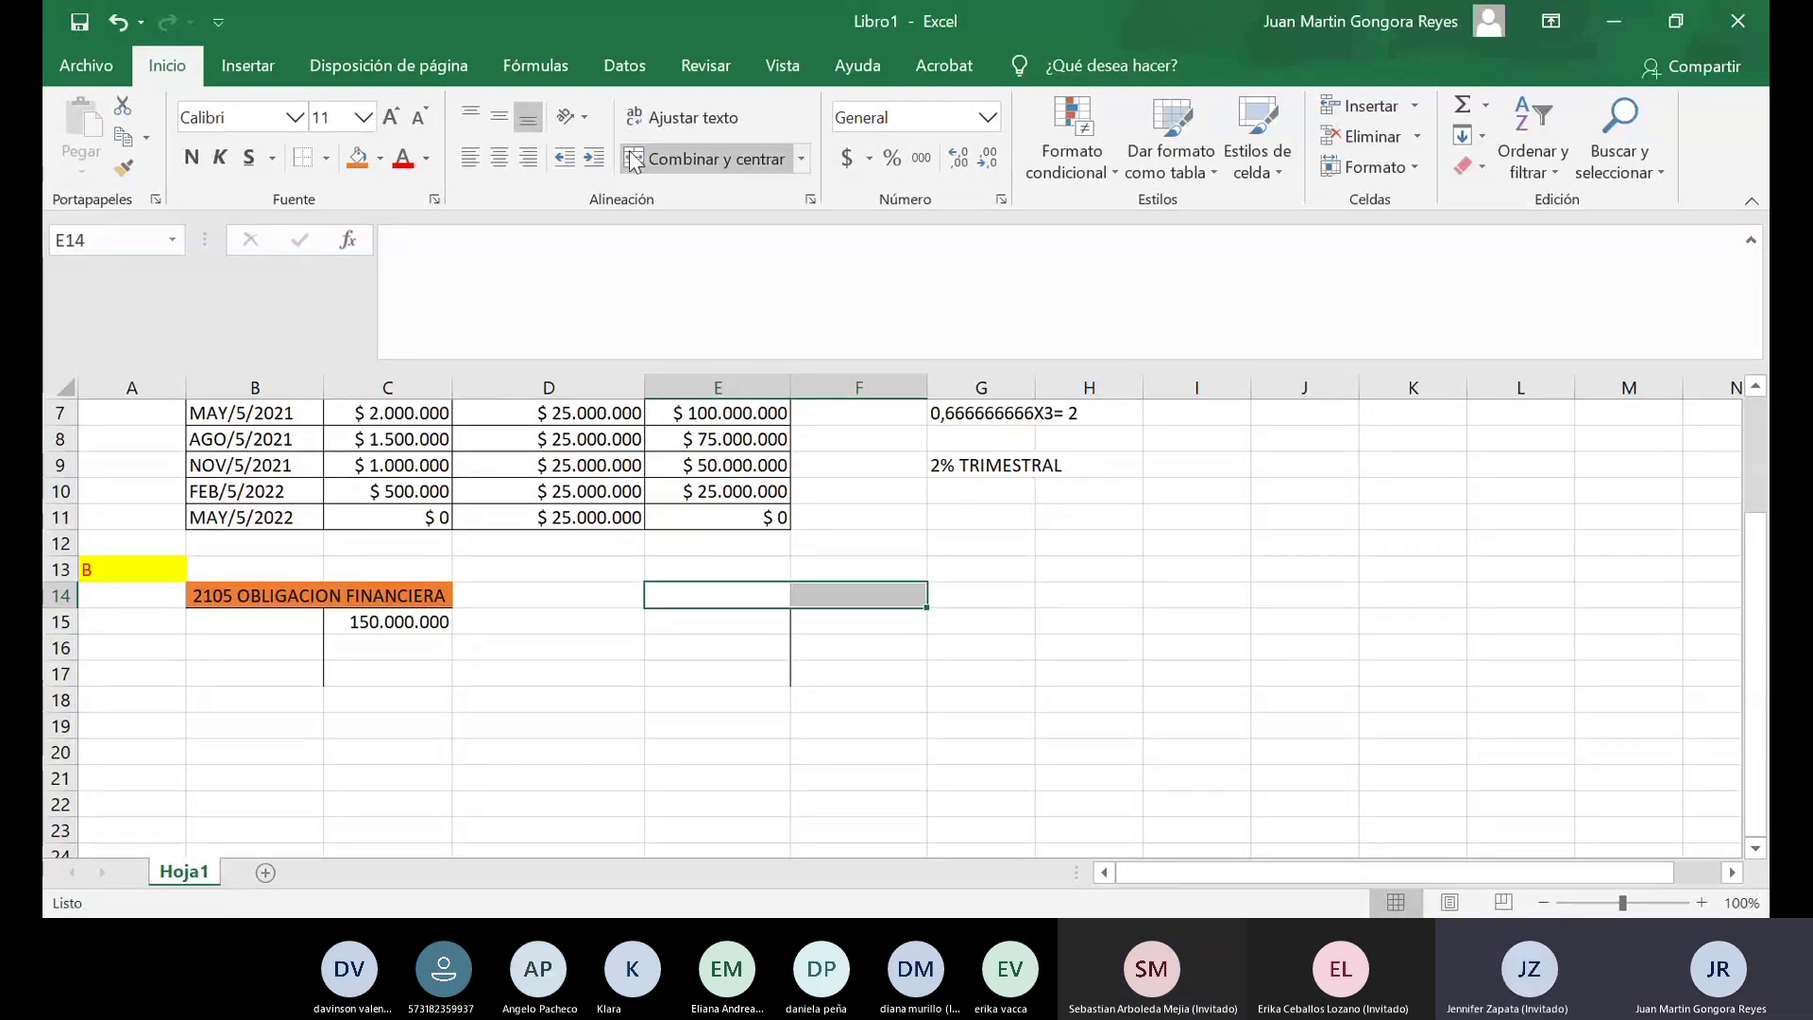
{"action": "left_click", "coordinate": [694, 158]}
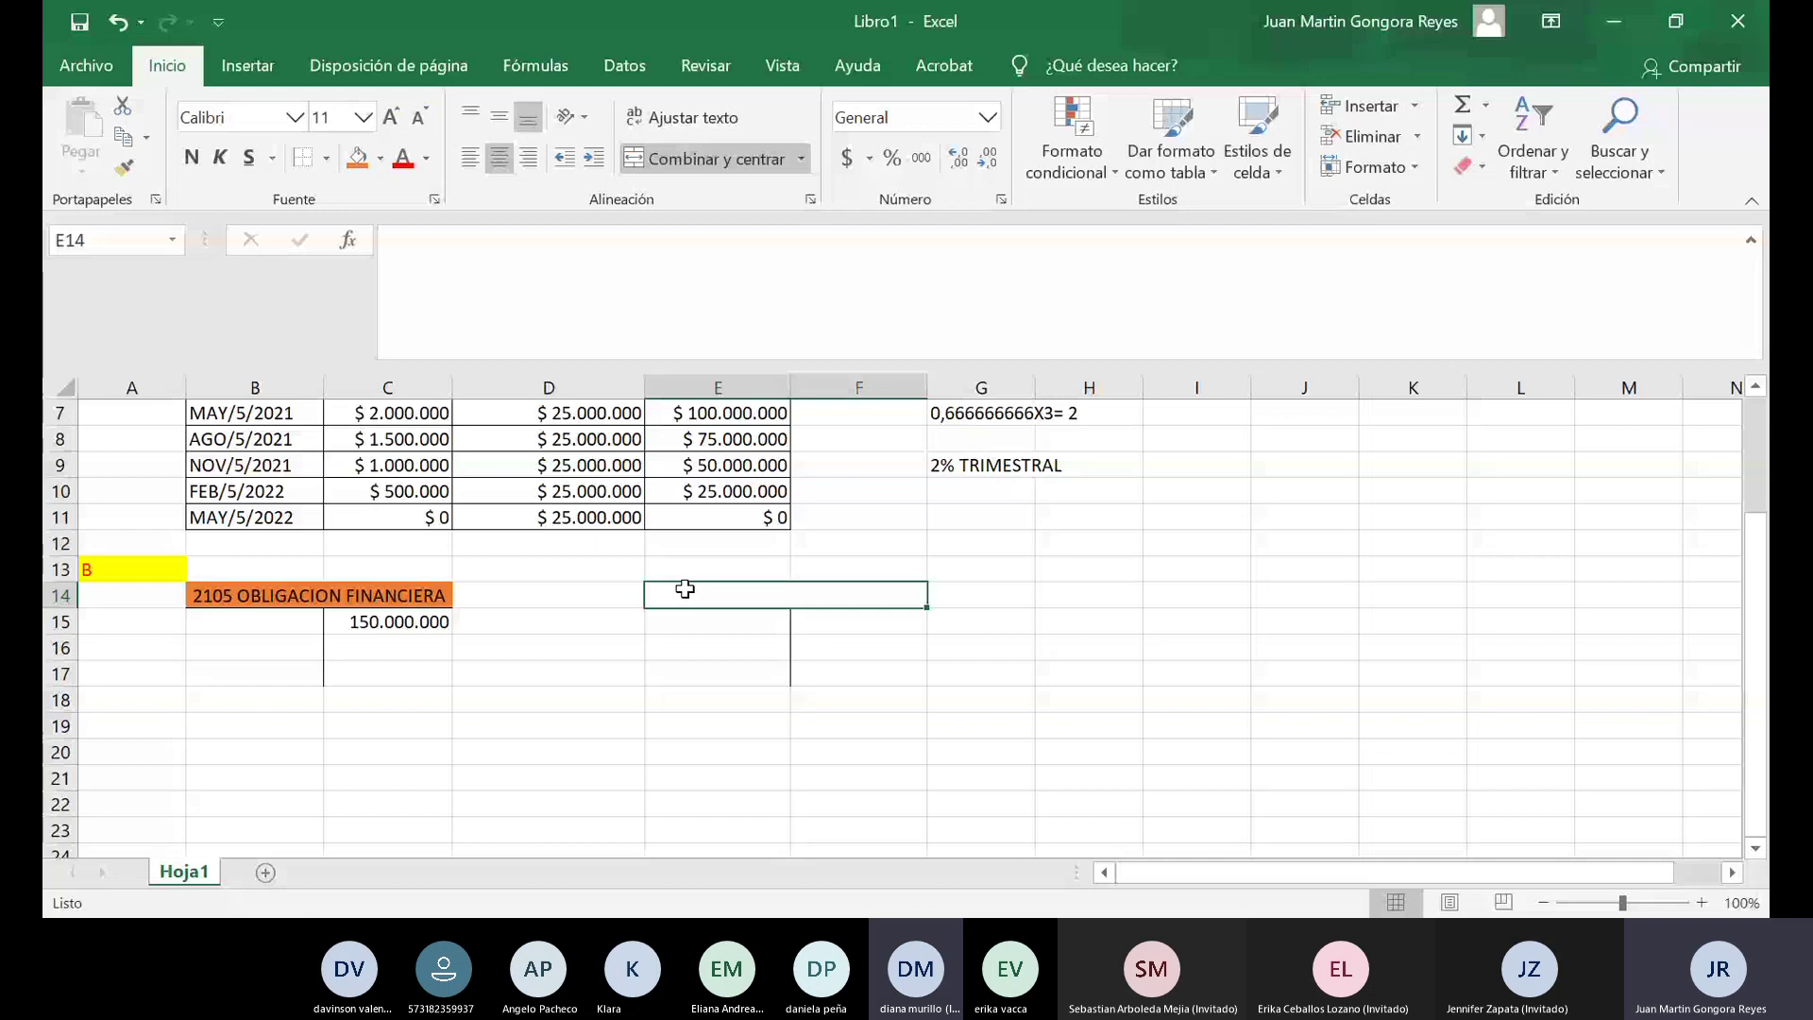
{"action": "type", "text": "1705"}
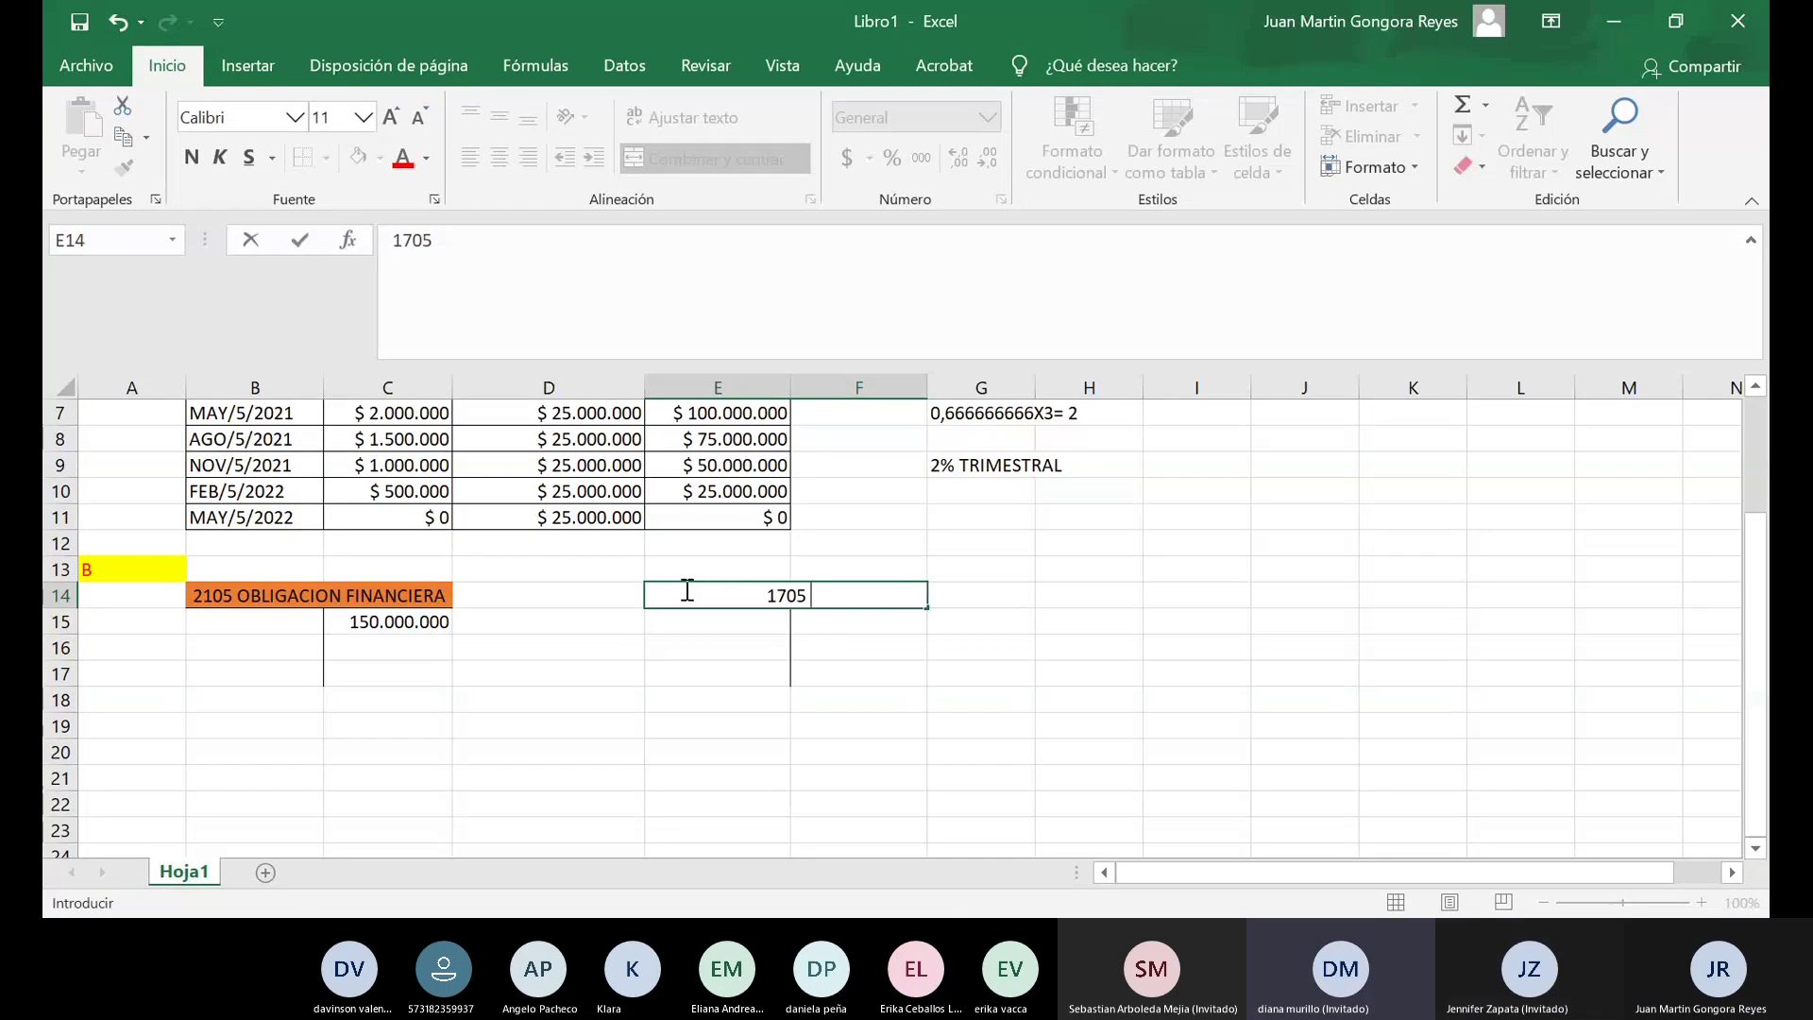
{"action": "type", "text": " GAS"}
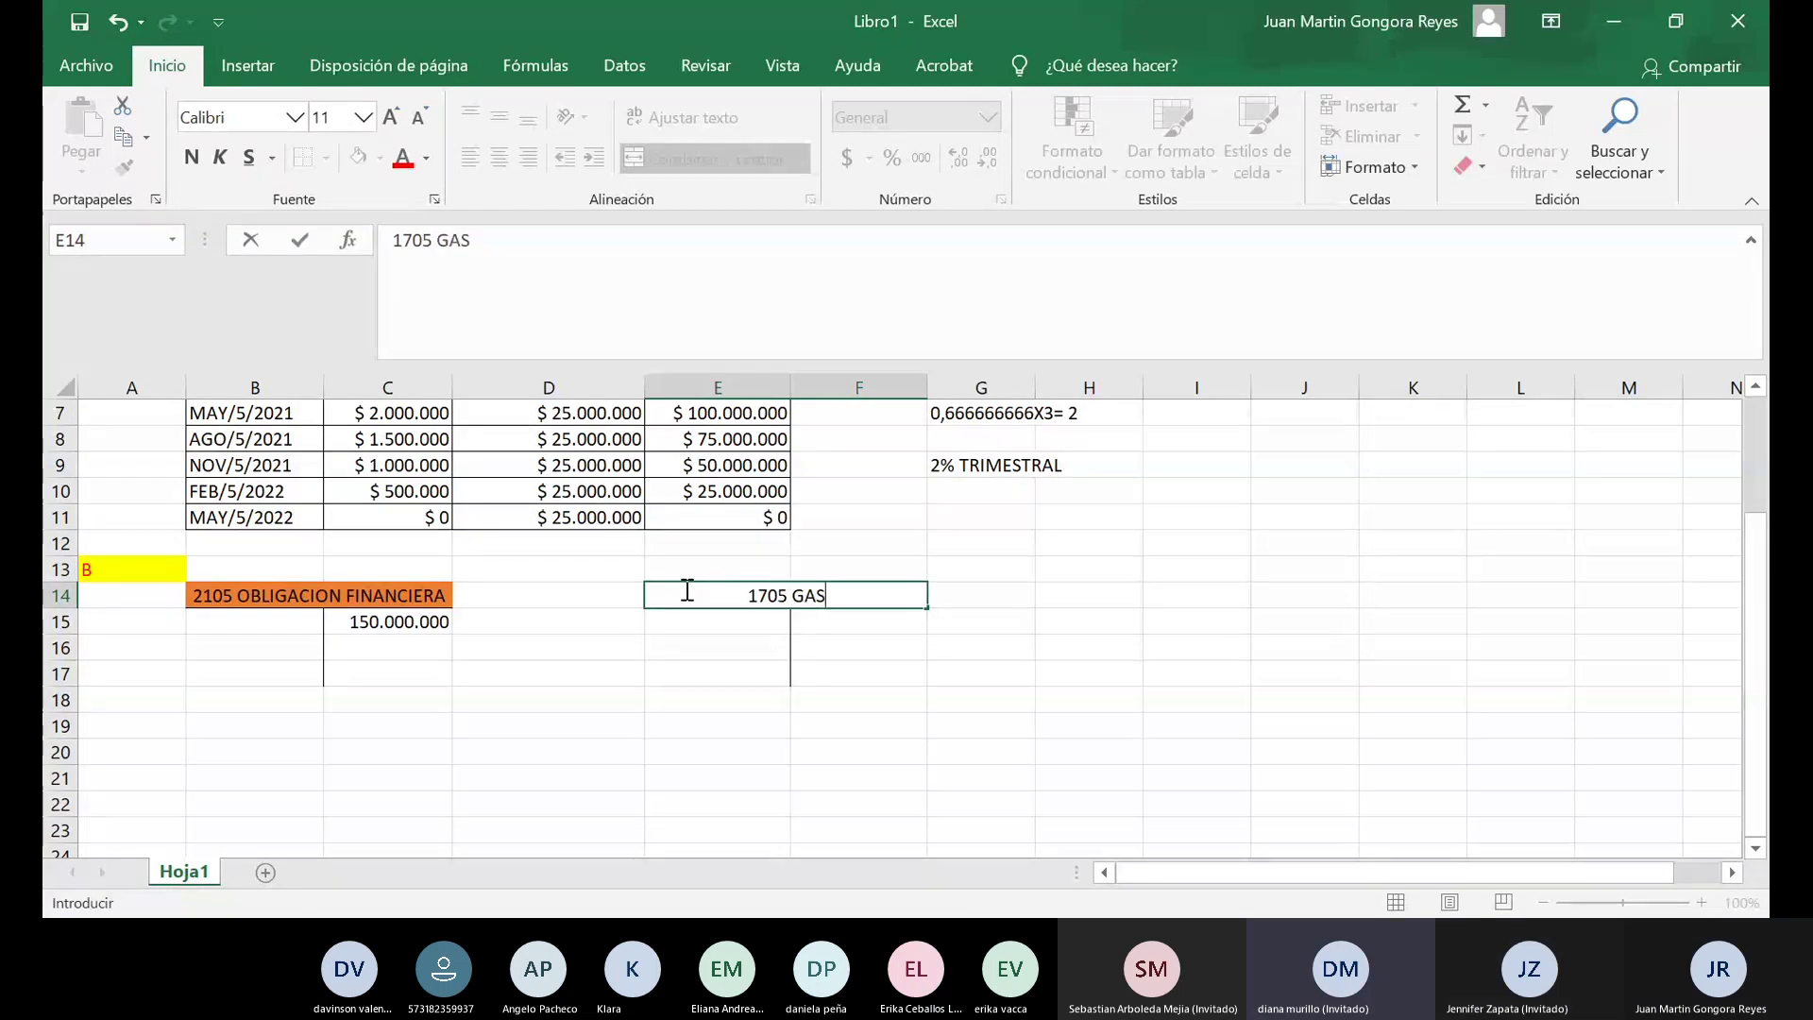
{"action": "type", "text": "TOS PAGA"}
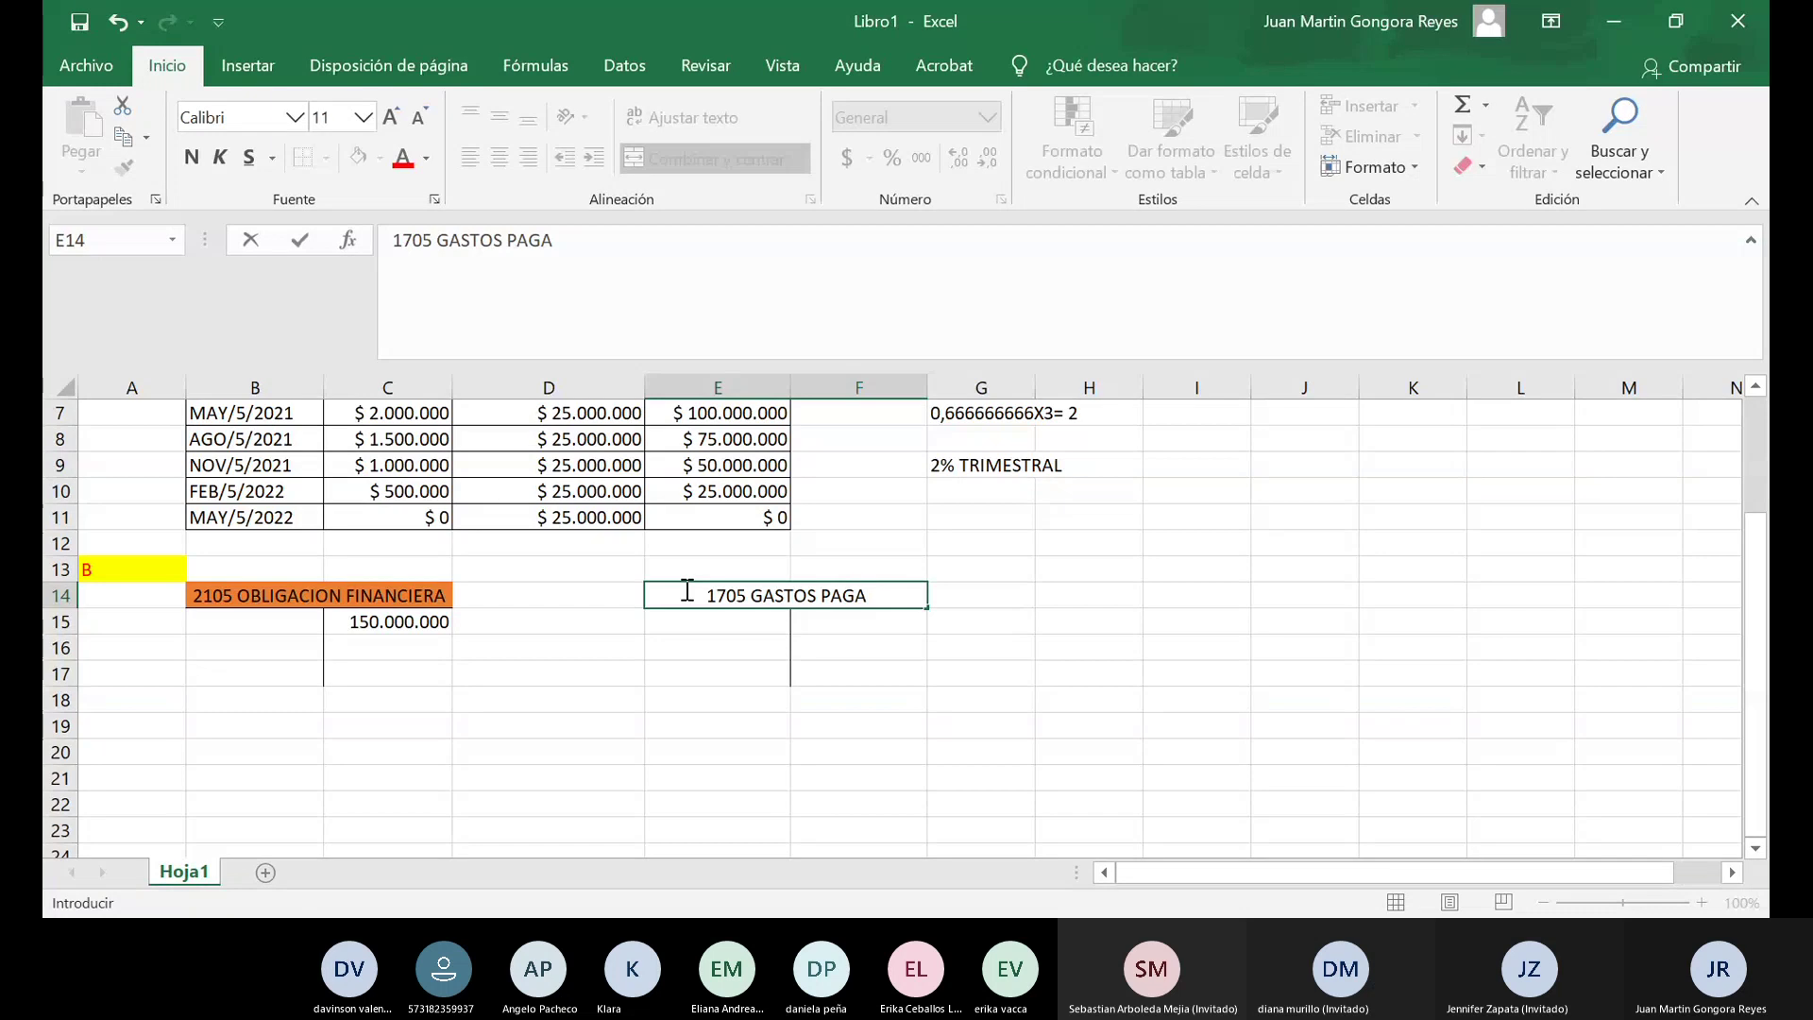
{"action": "type", "text": "DOS"}
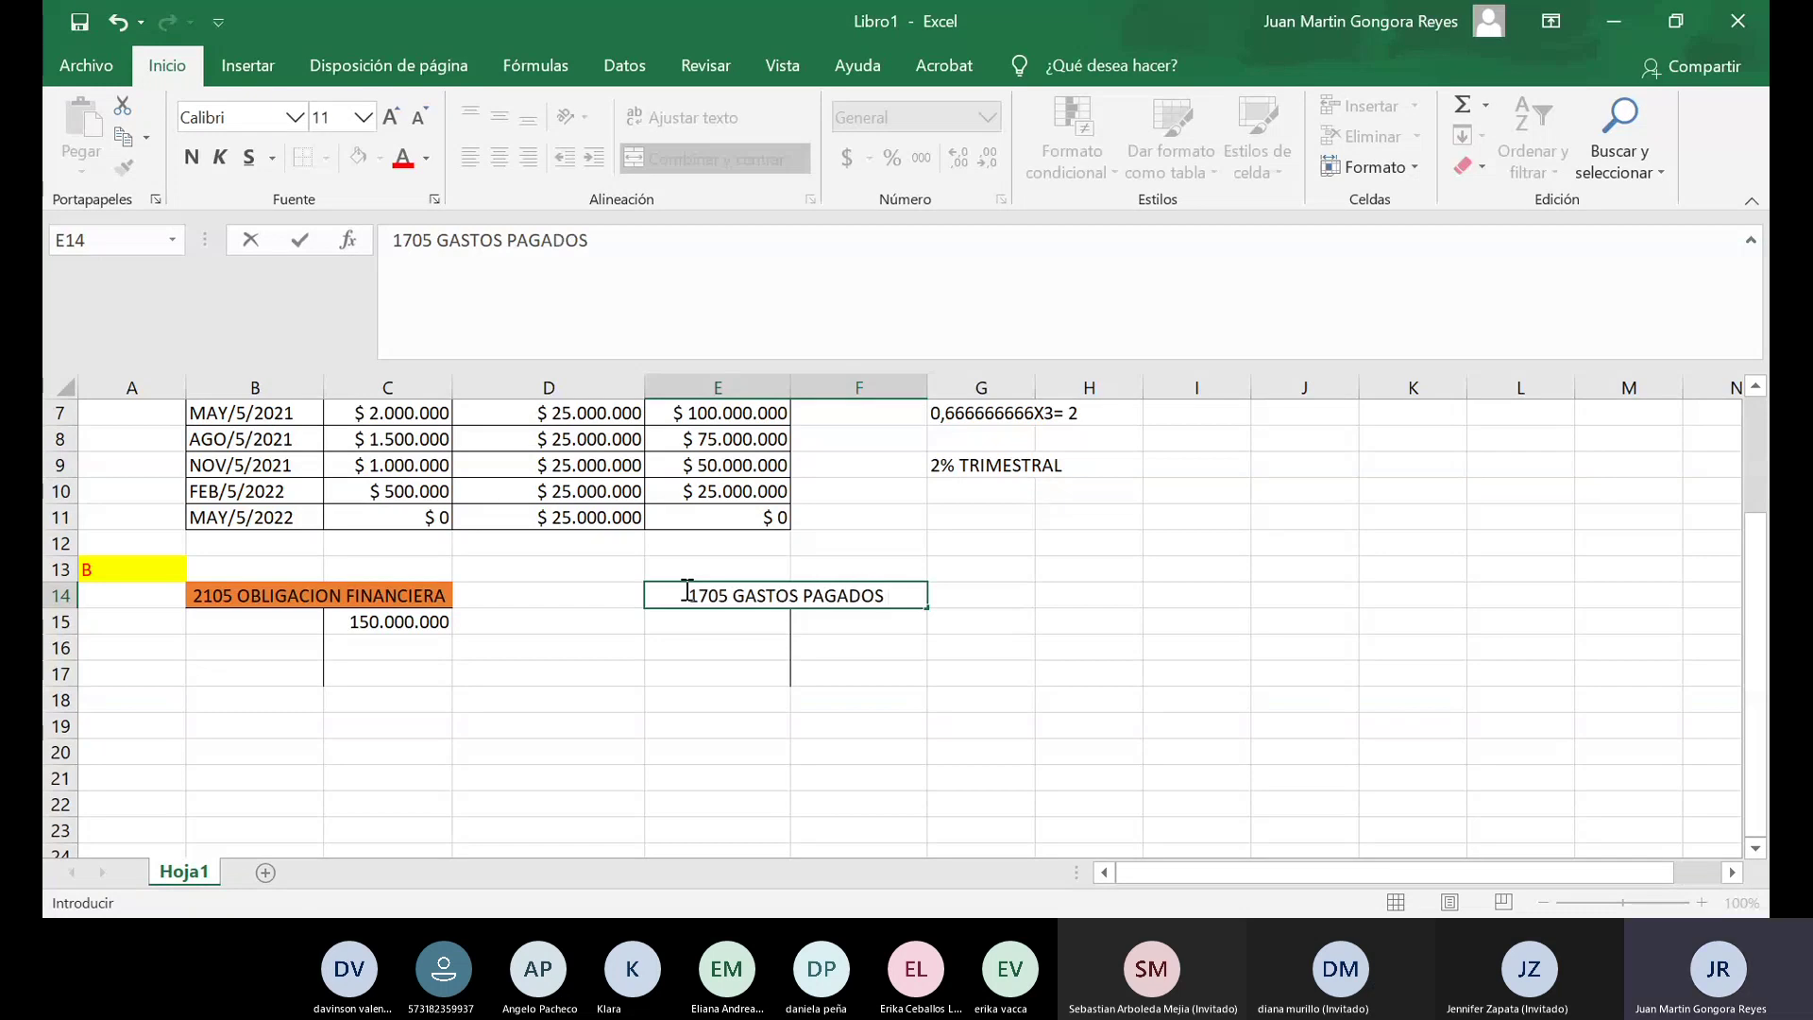
{"action": "type", "text": " X ANTI"}
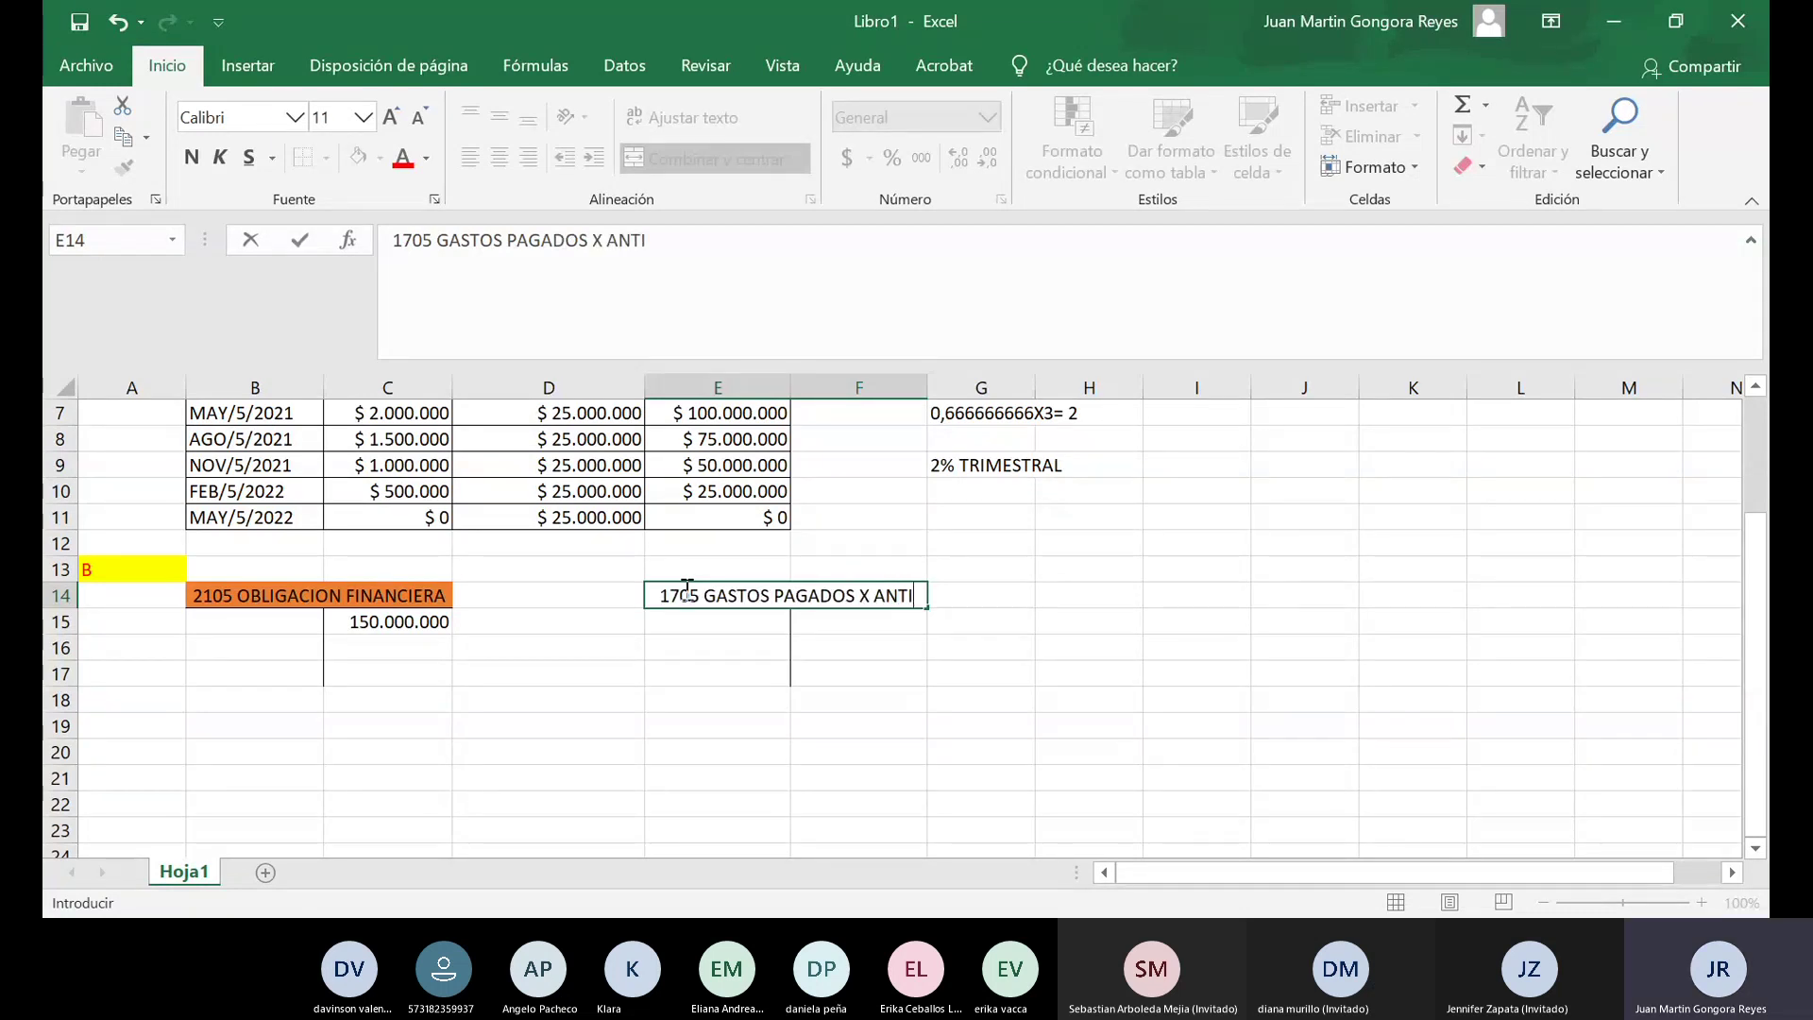
{"action": "type", "text": "C"}
{"action": "key", "text": "Return"}
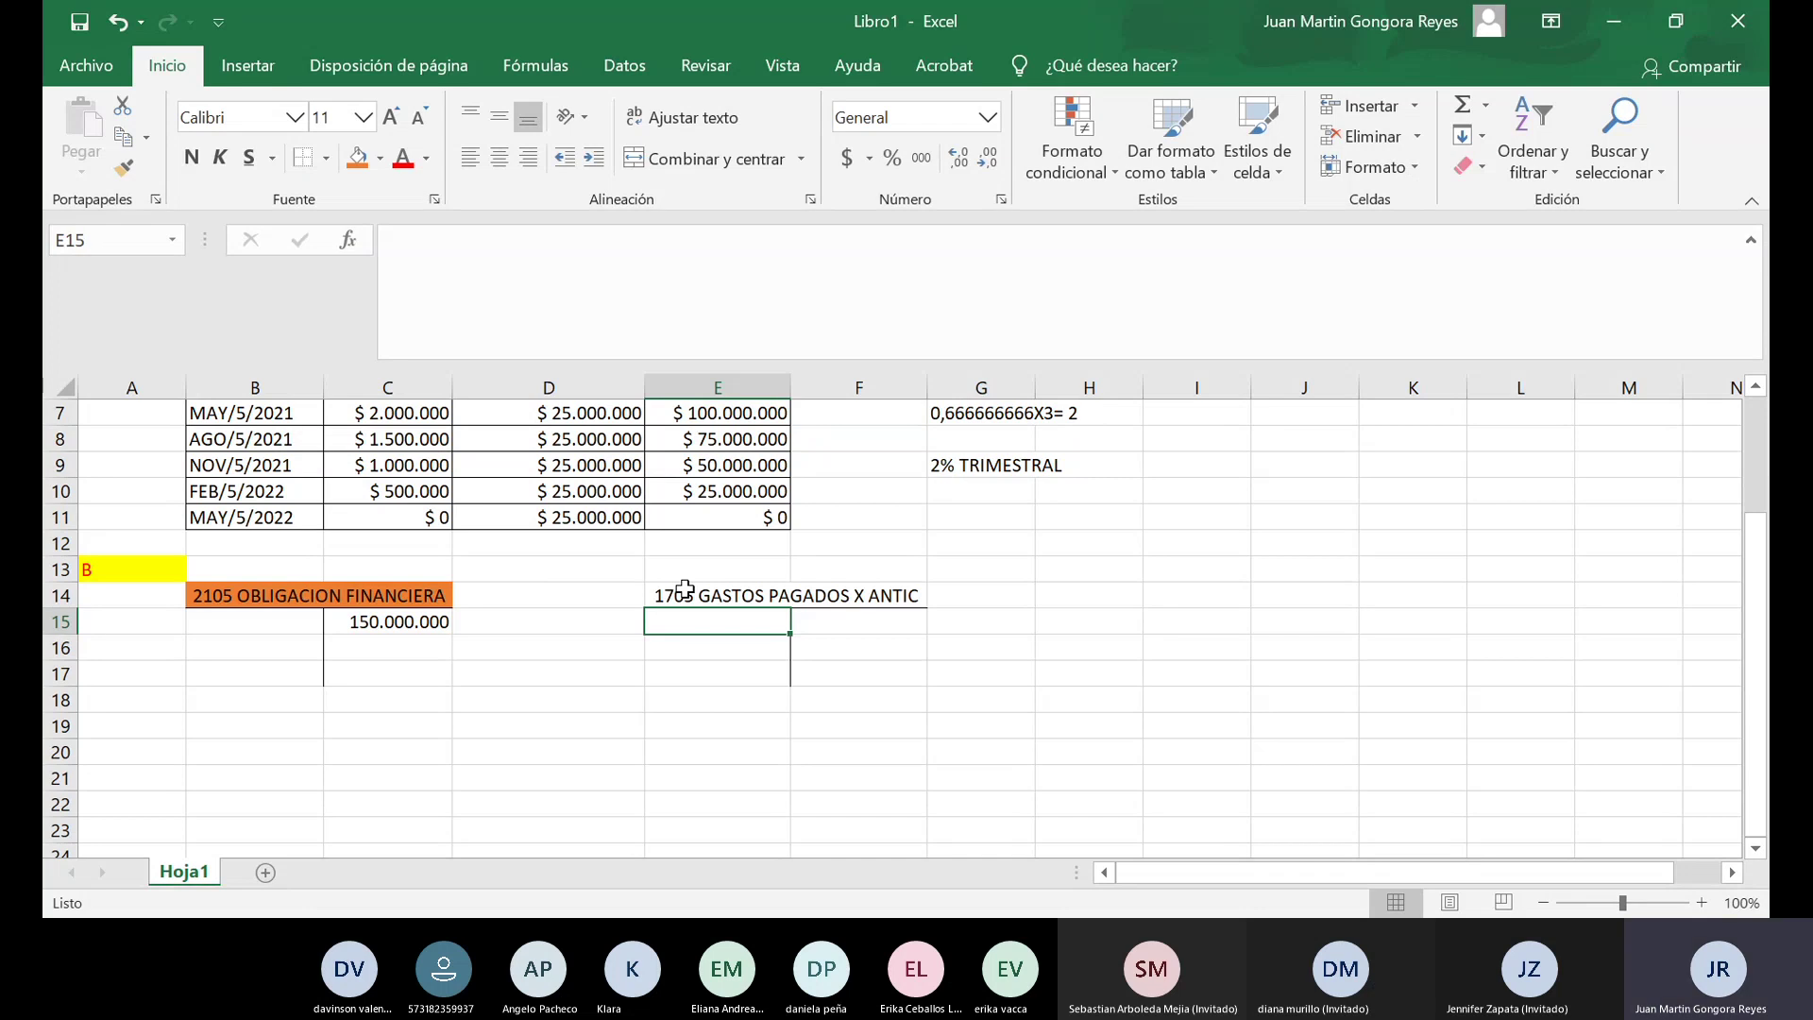
Enter 3.000.000 on the debit side of 1705 GASTOS PAGADOS X ANTIC, in cell E15.
{"action": "type", "text": "3.0"}
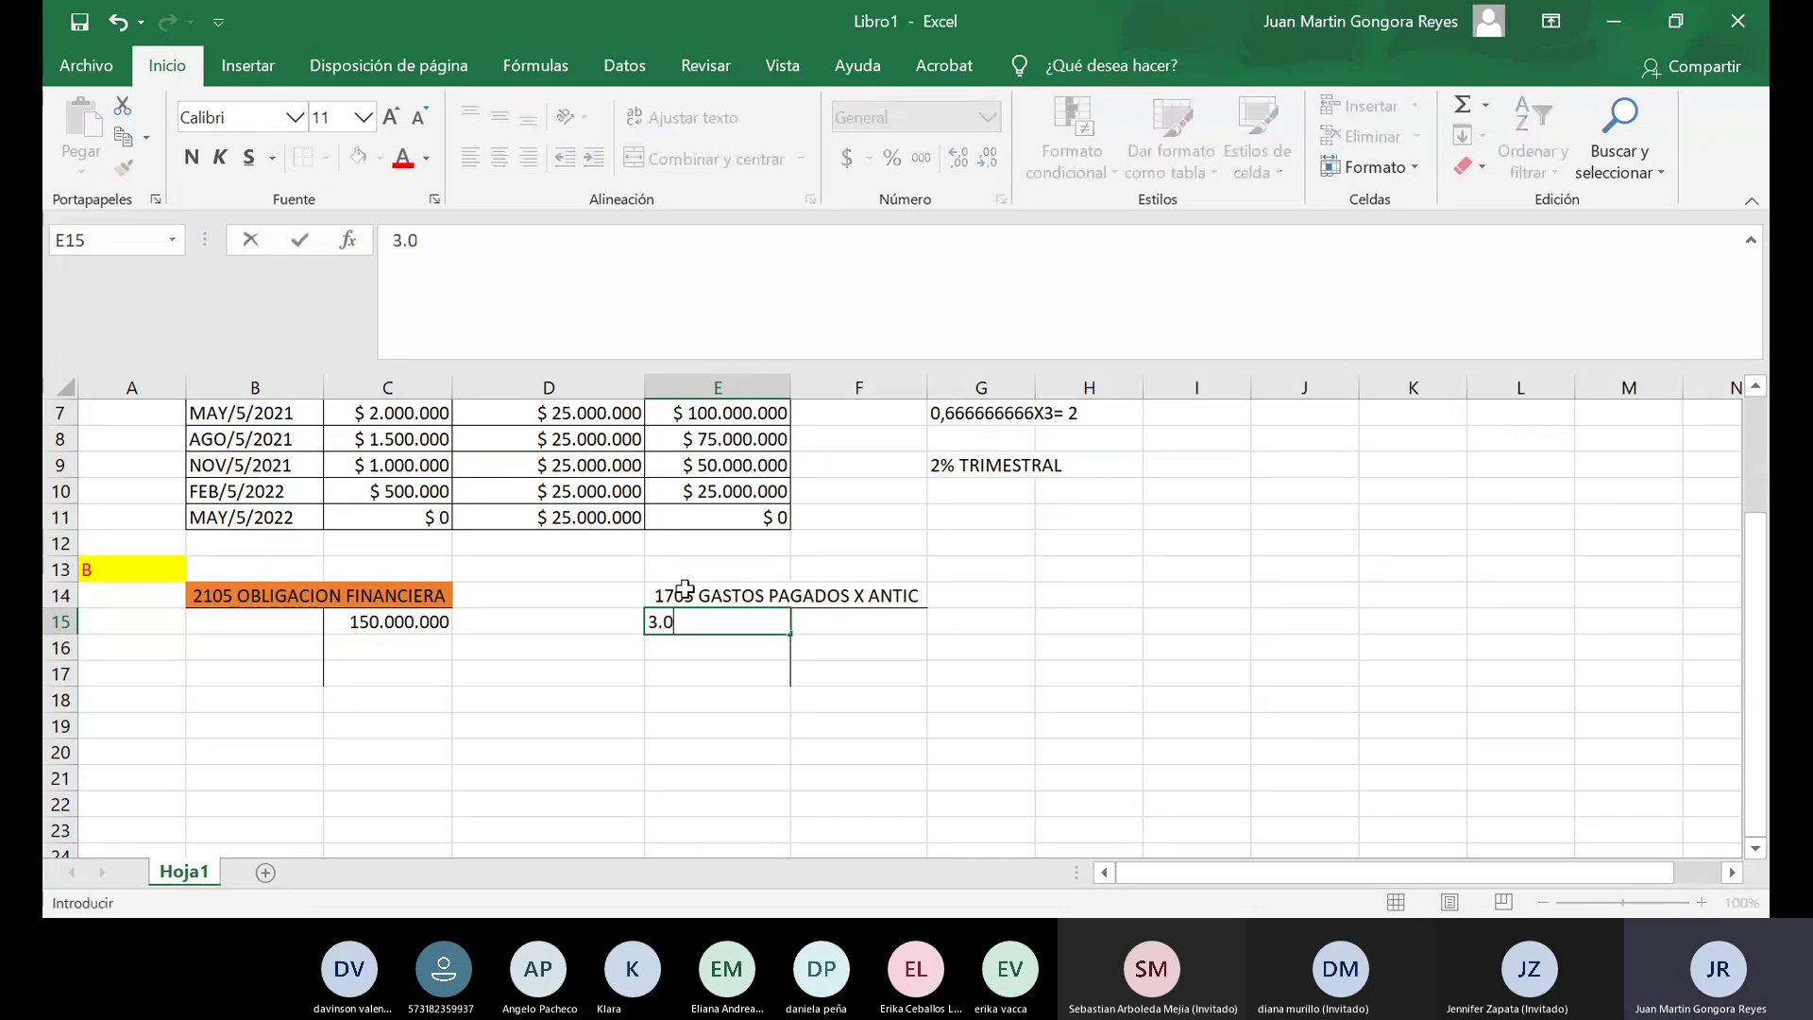
{"action": "type", "text": "00.000"}
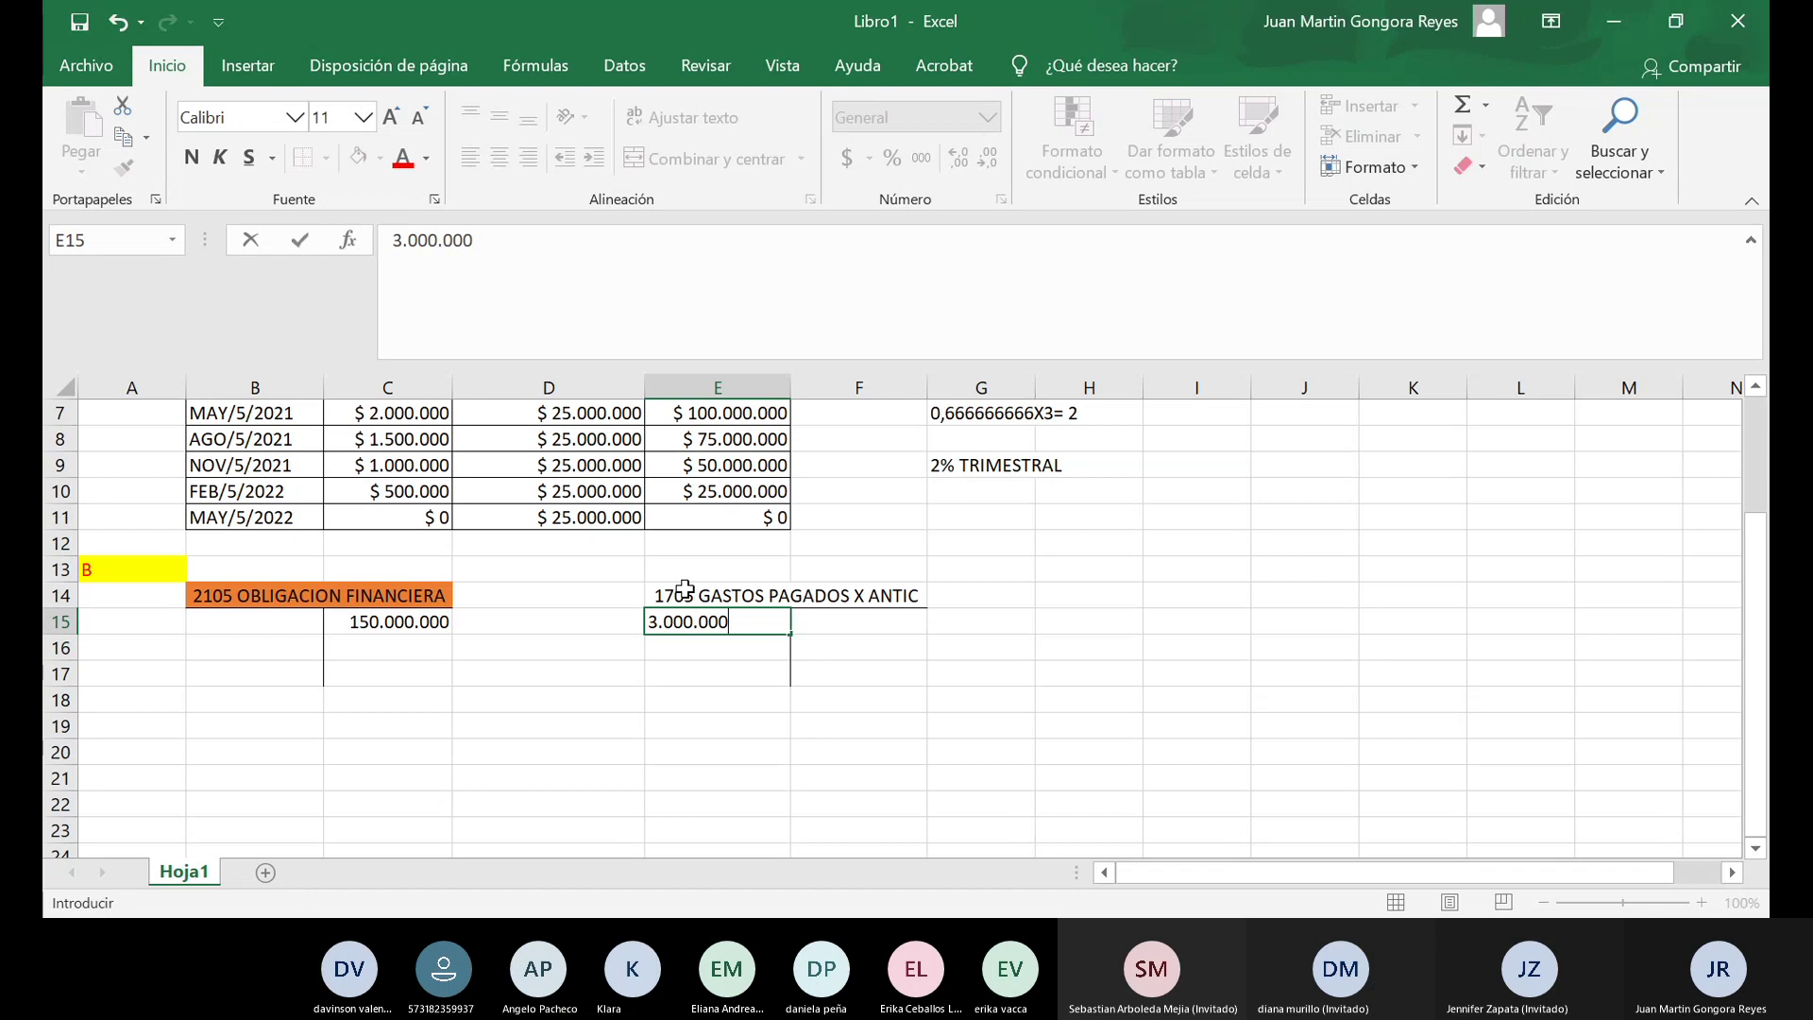
{"action": "key", "text": "Tab"}
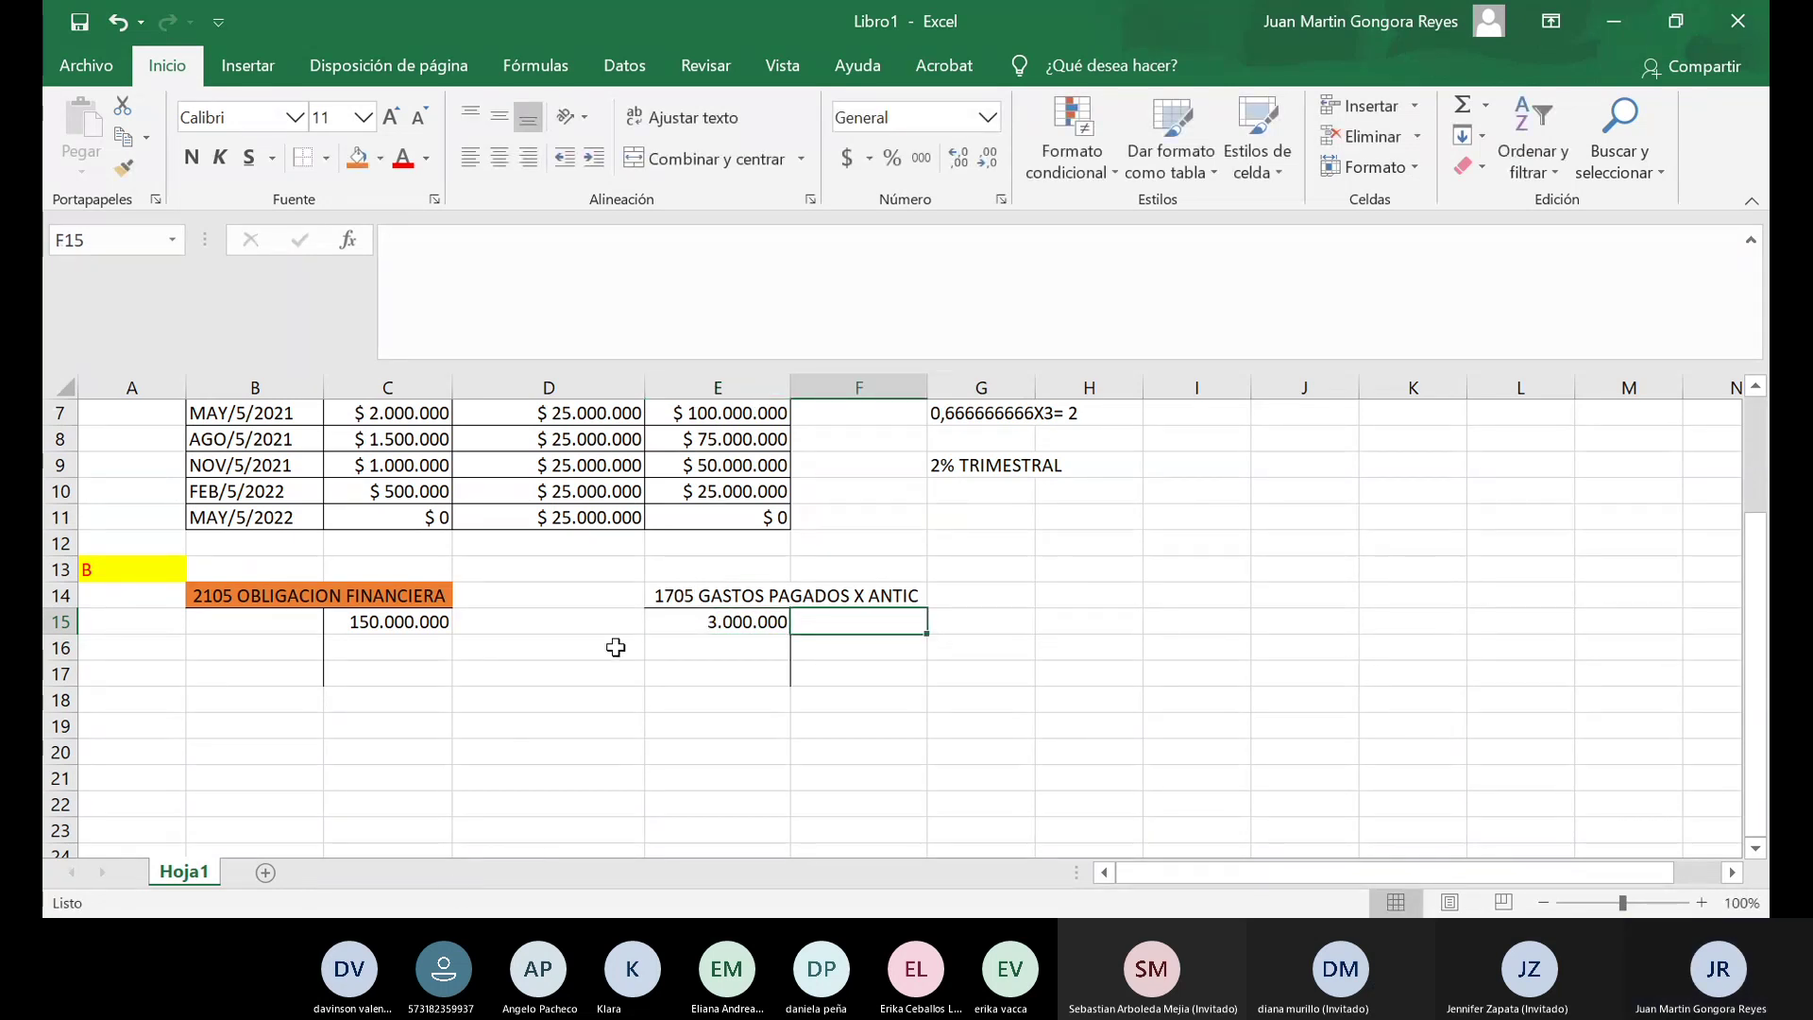
Fill the 1705 GASTOS PAGADOS X ANTIC title cell with orange and extend the account's left border over F15:F19.
{"action": "left_click", "coordinate": [667, 592]}
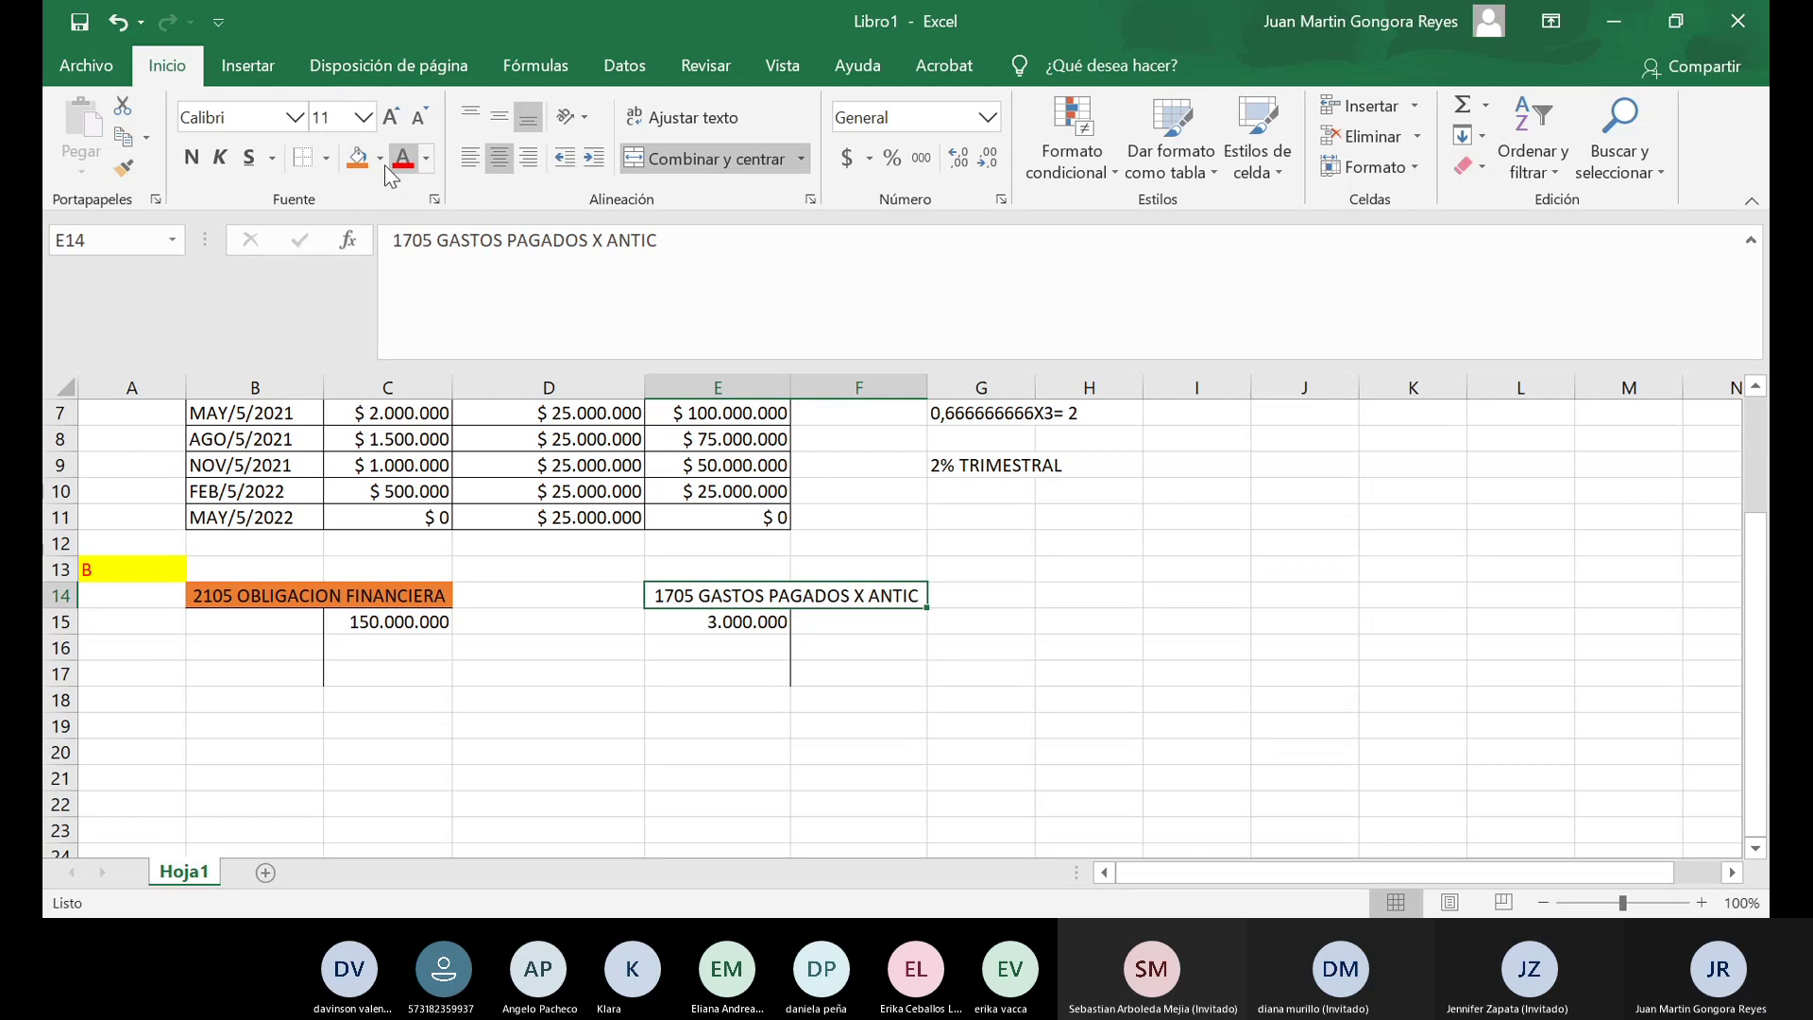
{"action": "left_click", "coordinate": [357, 157]}
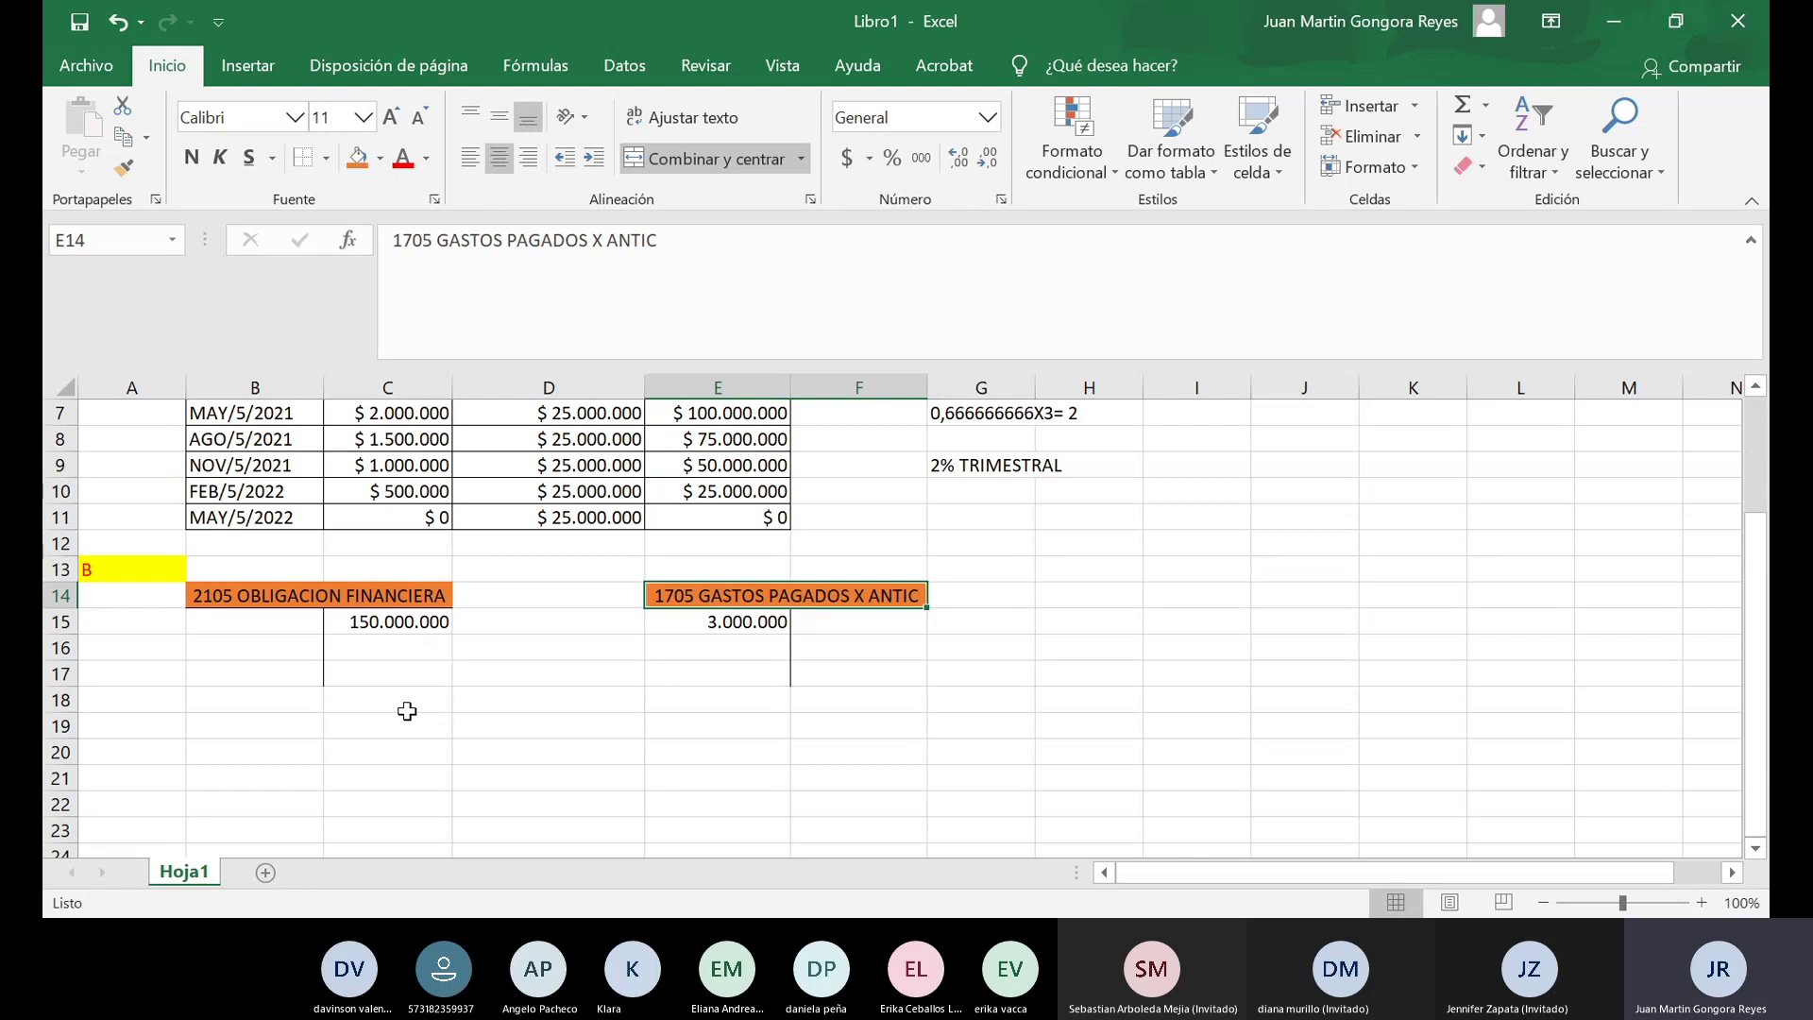
{"action": "left_click_drag", "start_coordinate": [830, 615], "coordinate": [837, 719]}
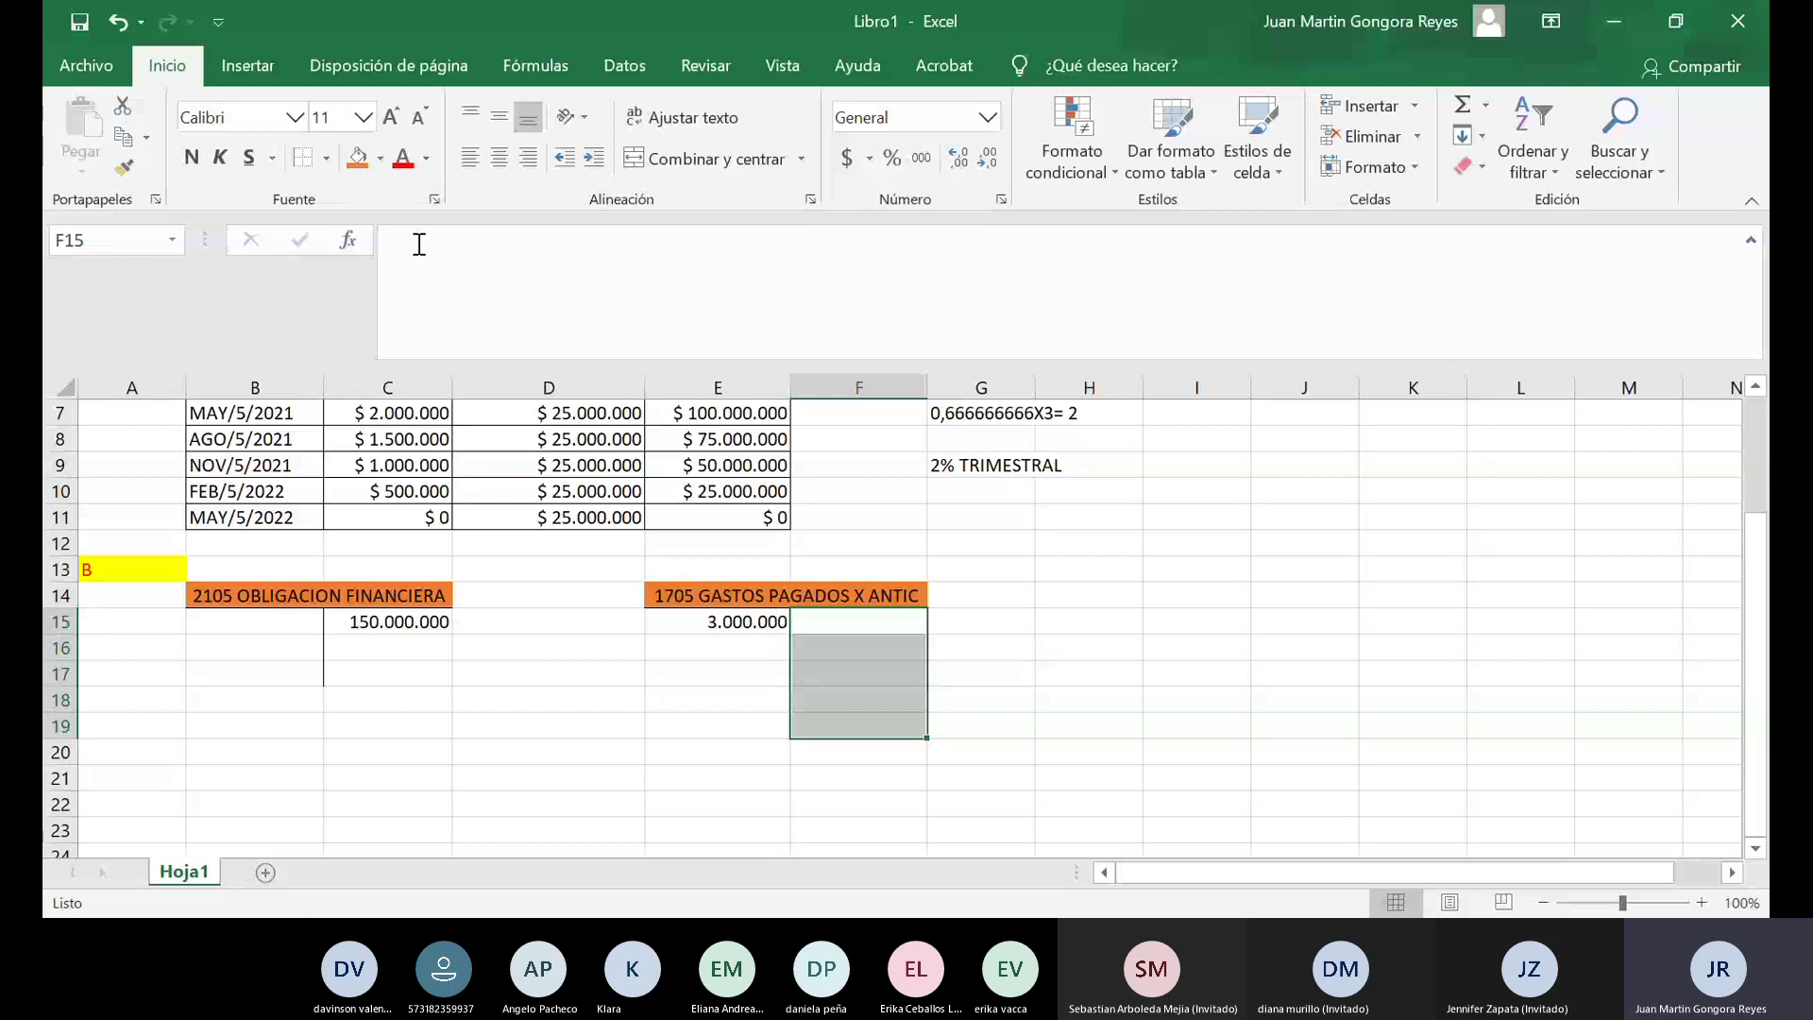
{"action": "left_click", "coordinate": [303, 158]}
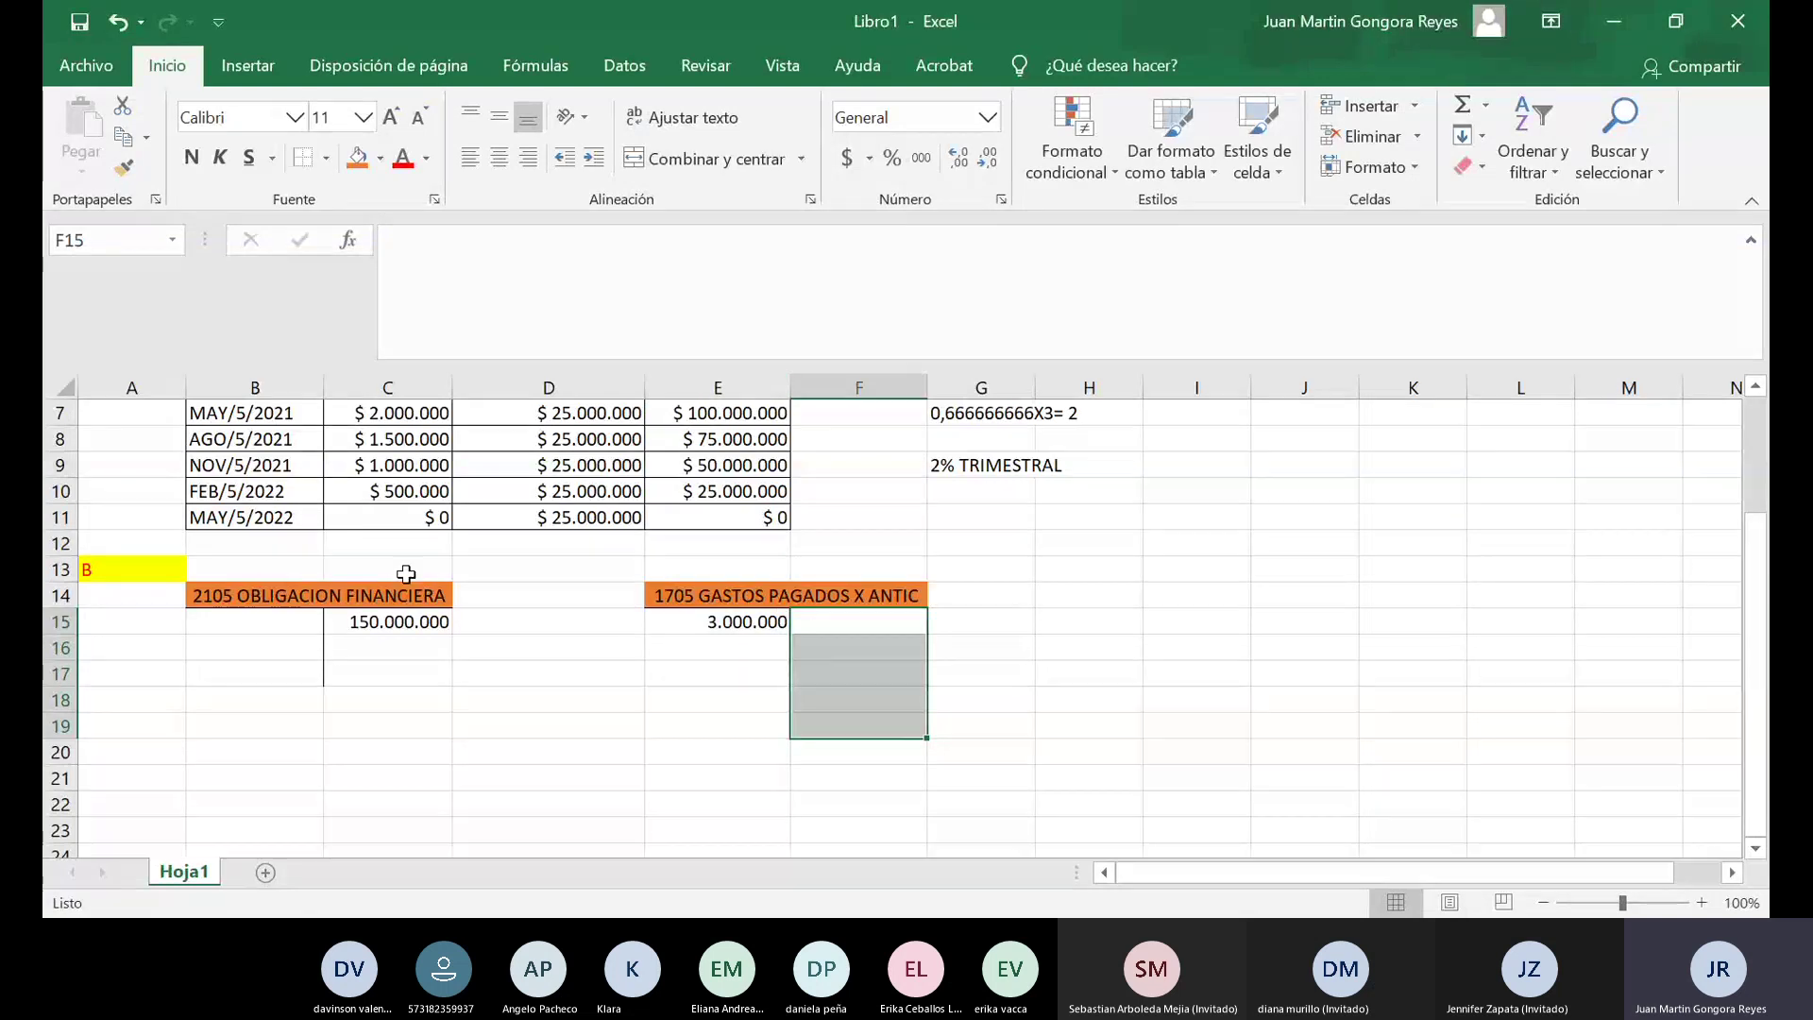
{"action": "left_click", "coordinate": [479, 696]}
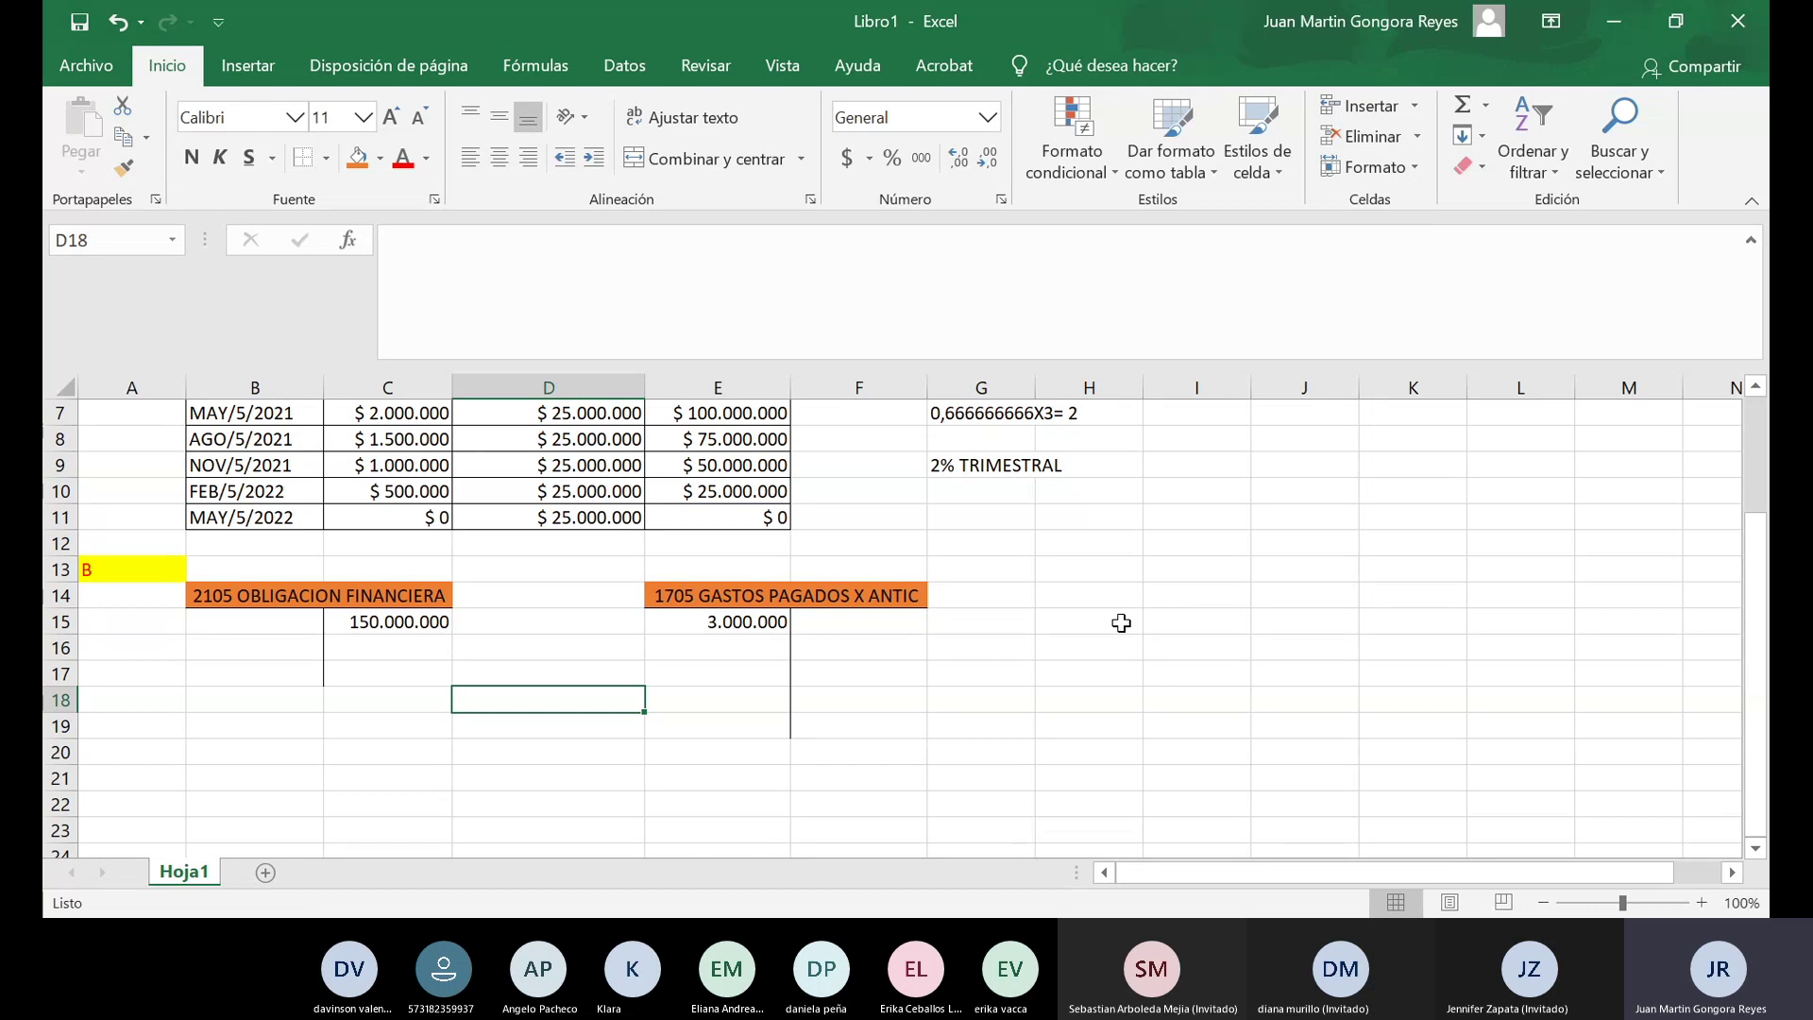
Start a third T-account by giving H14:I14 a bottom border and an orange fill.
{"action": "left_click_drag", "start_coordinate": [1087, 597], "coordinate": [1162, 595]}
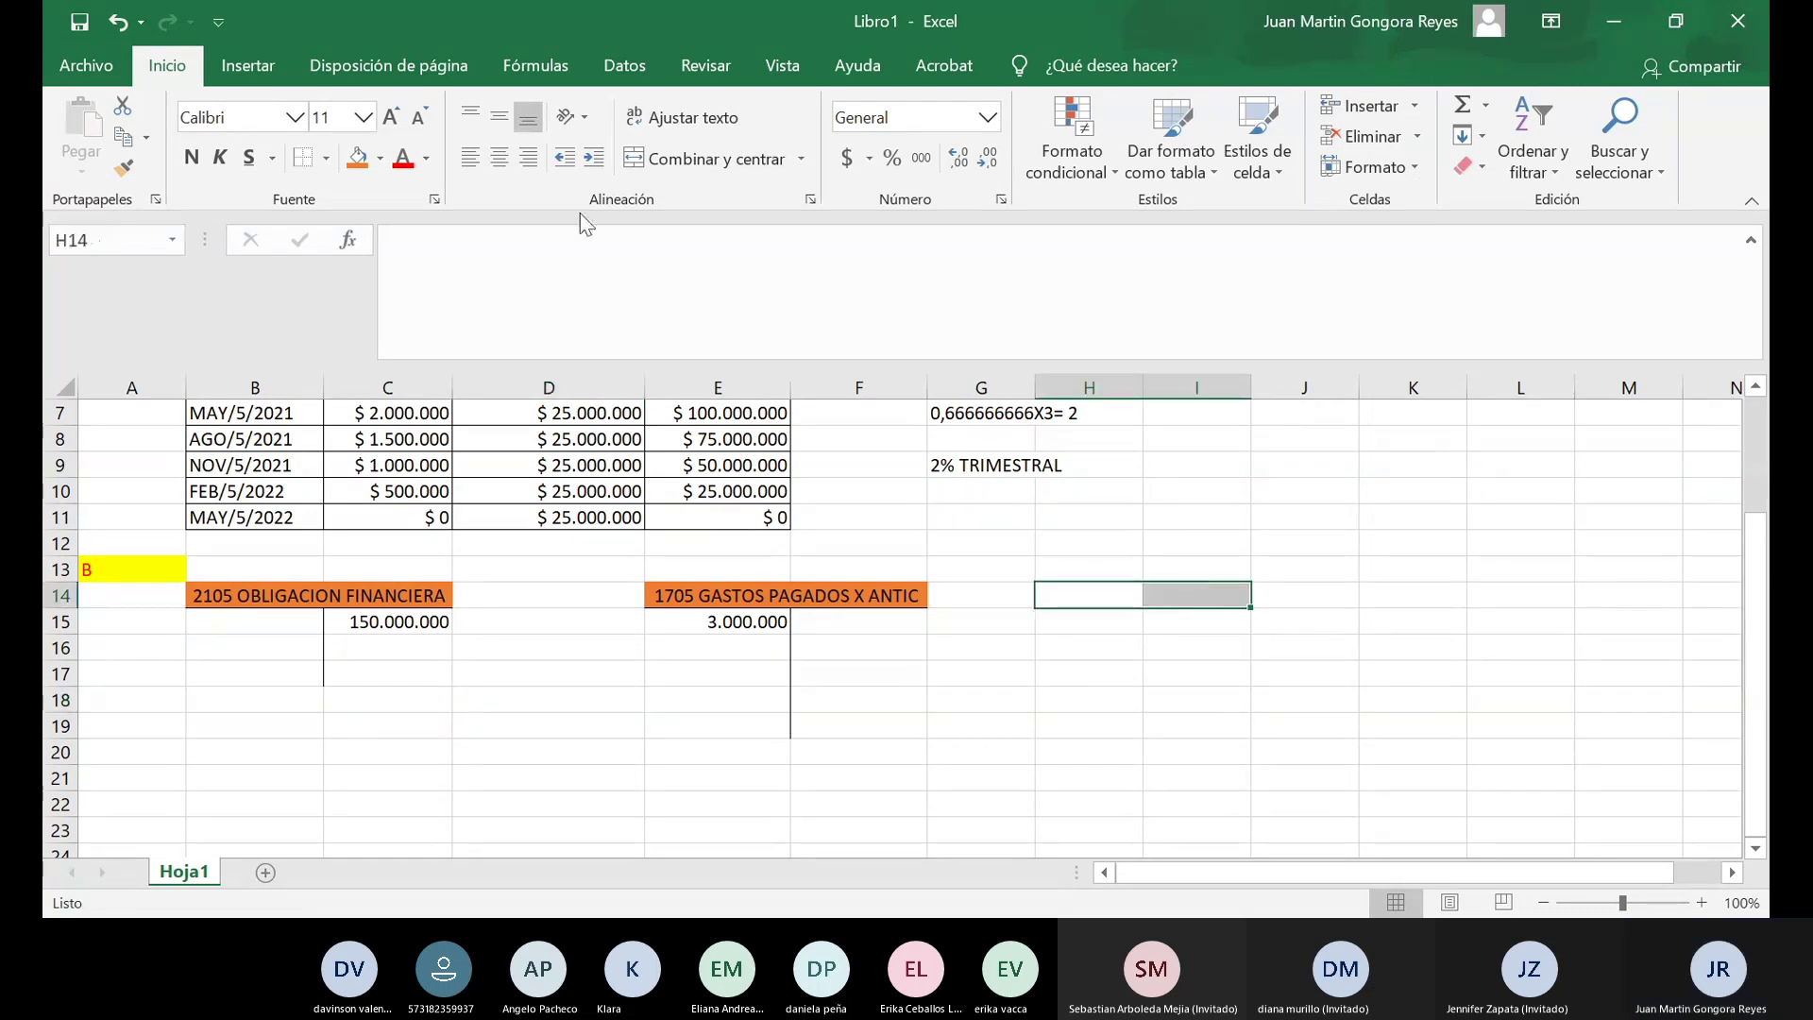
{"action": "left_click", "coordinate": [327, 158]}
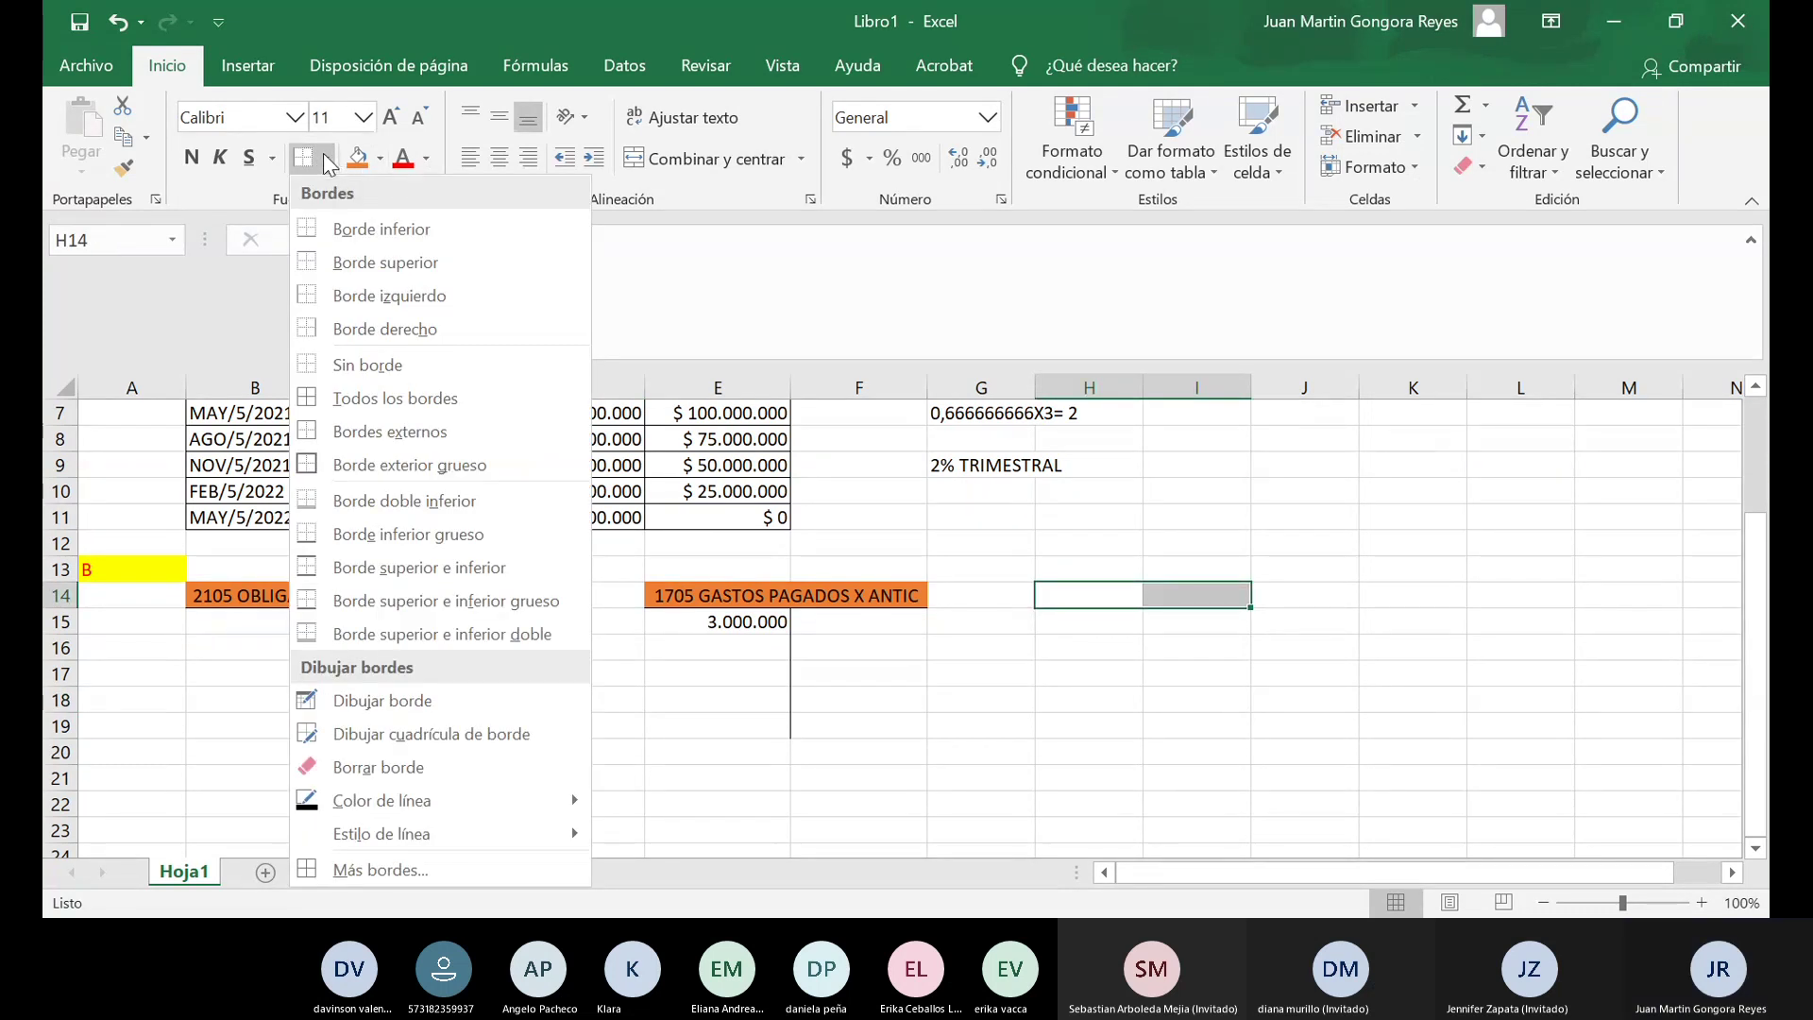
{"action": "left_click", "coordinate": [310, 229]}
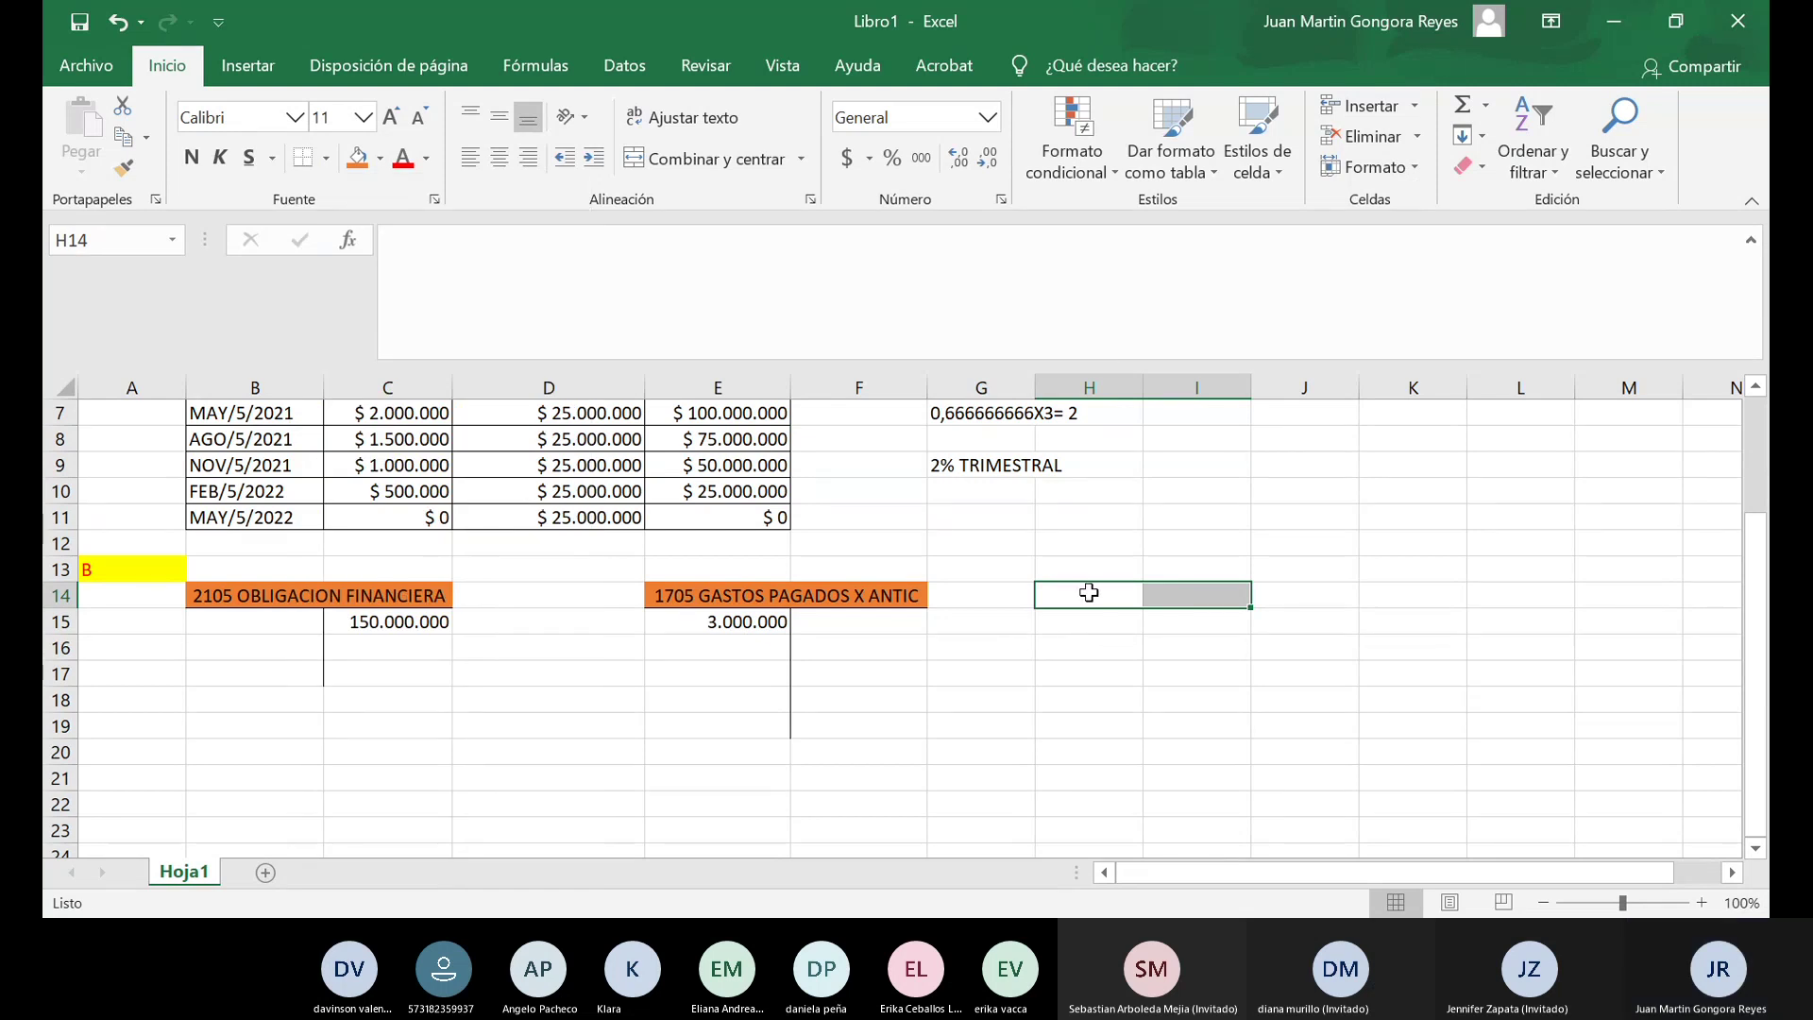
{"action": "left_click_drag", "start_coordinate": [1086, 592], "coordinate": [1192, 593]}
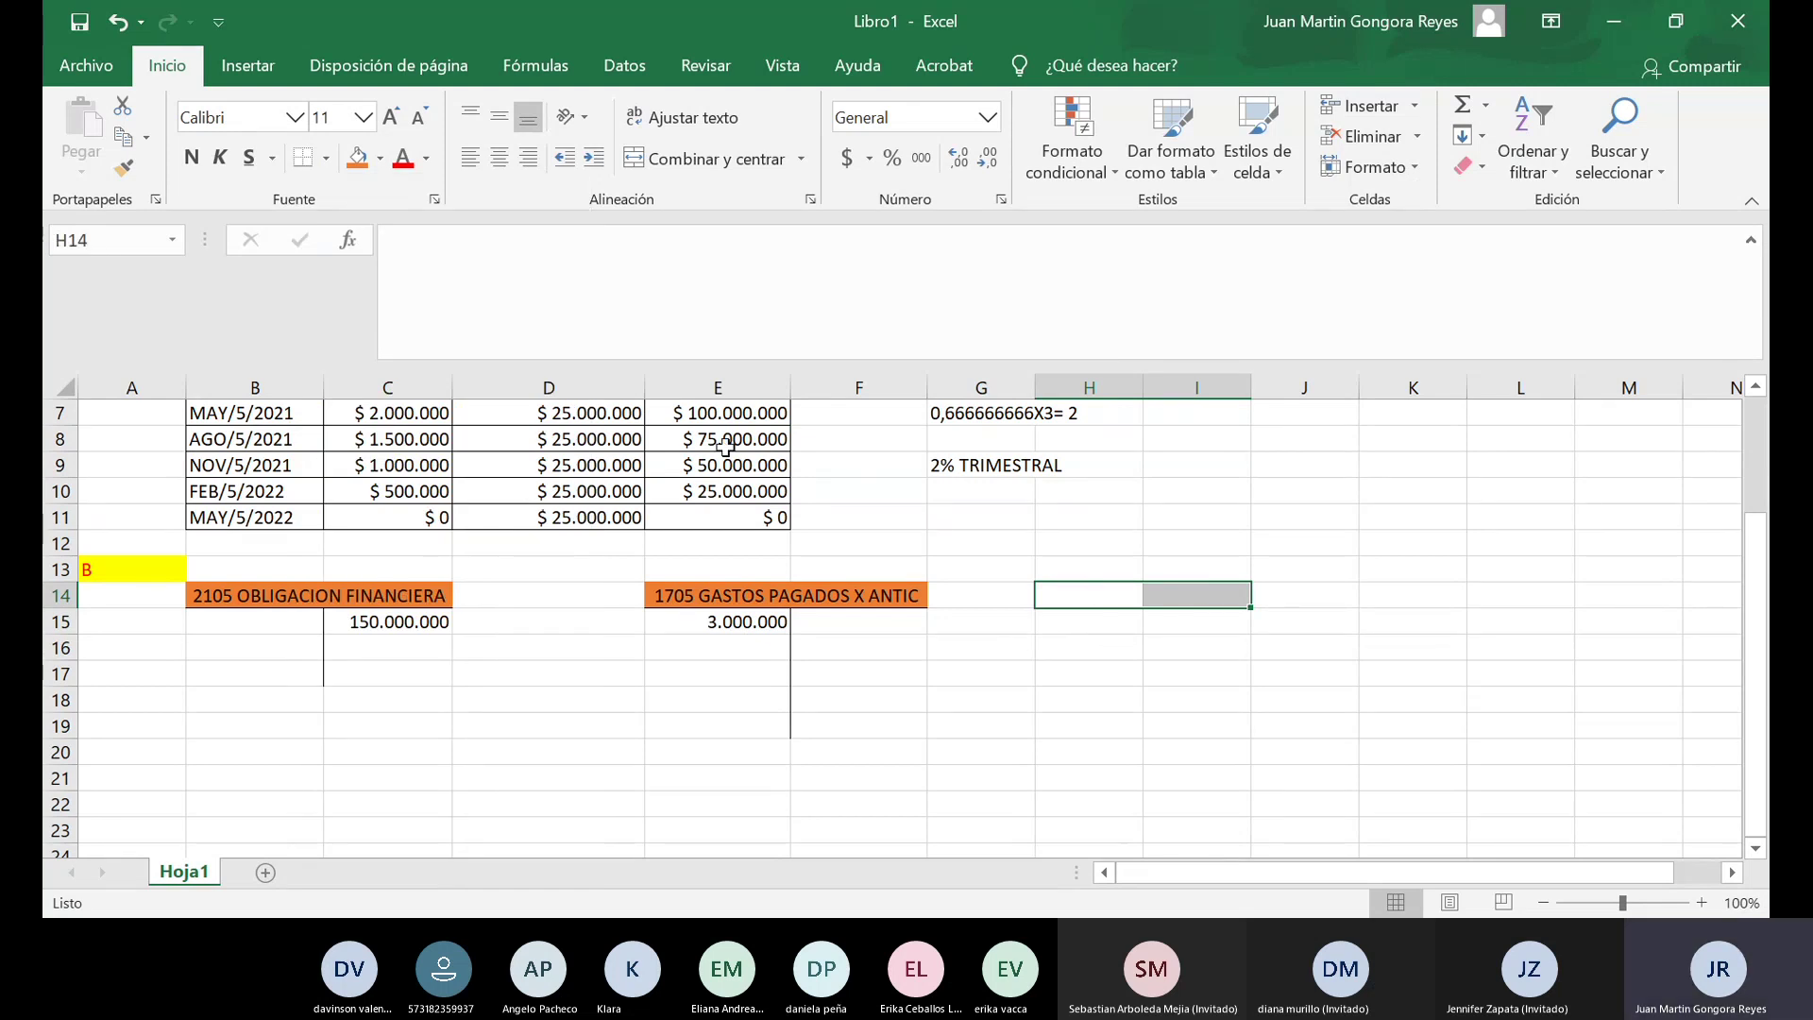
{"action": "left_click", "coordinate": [359, 158]}
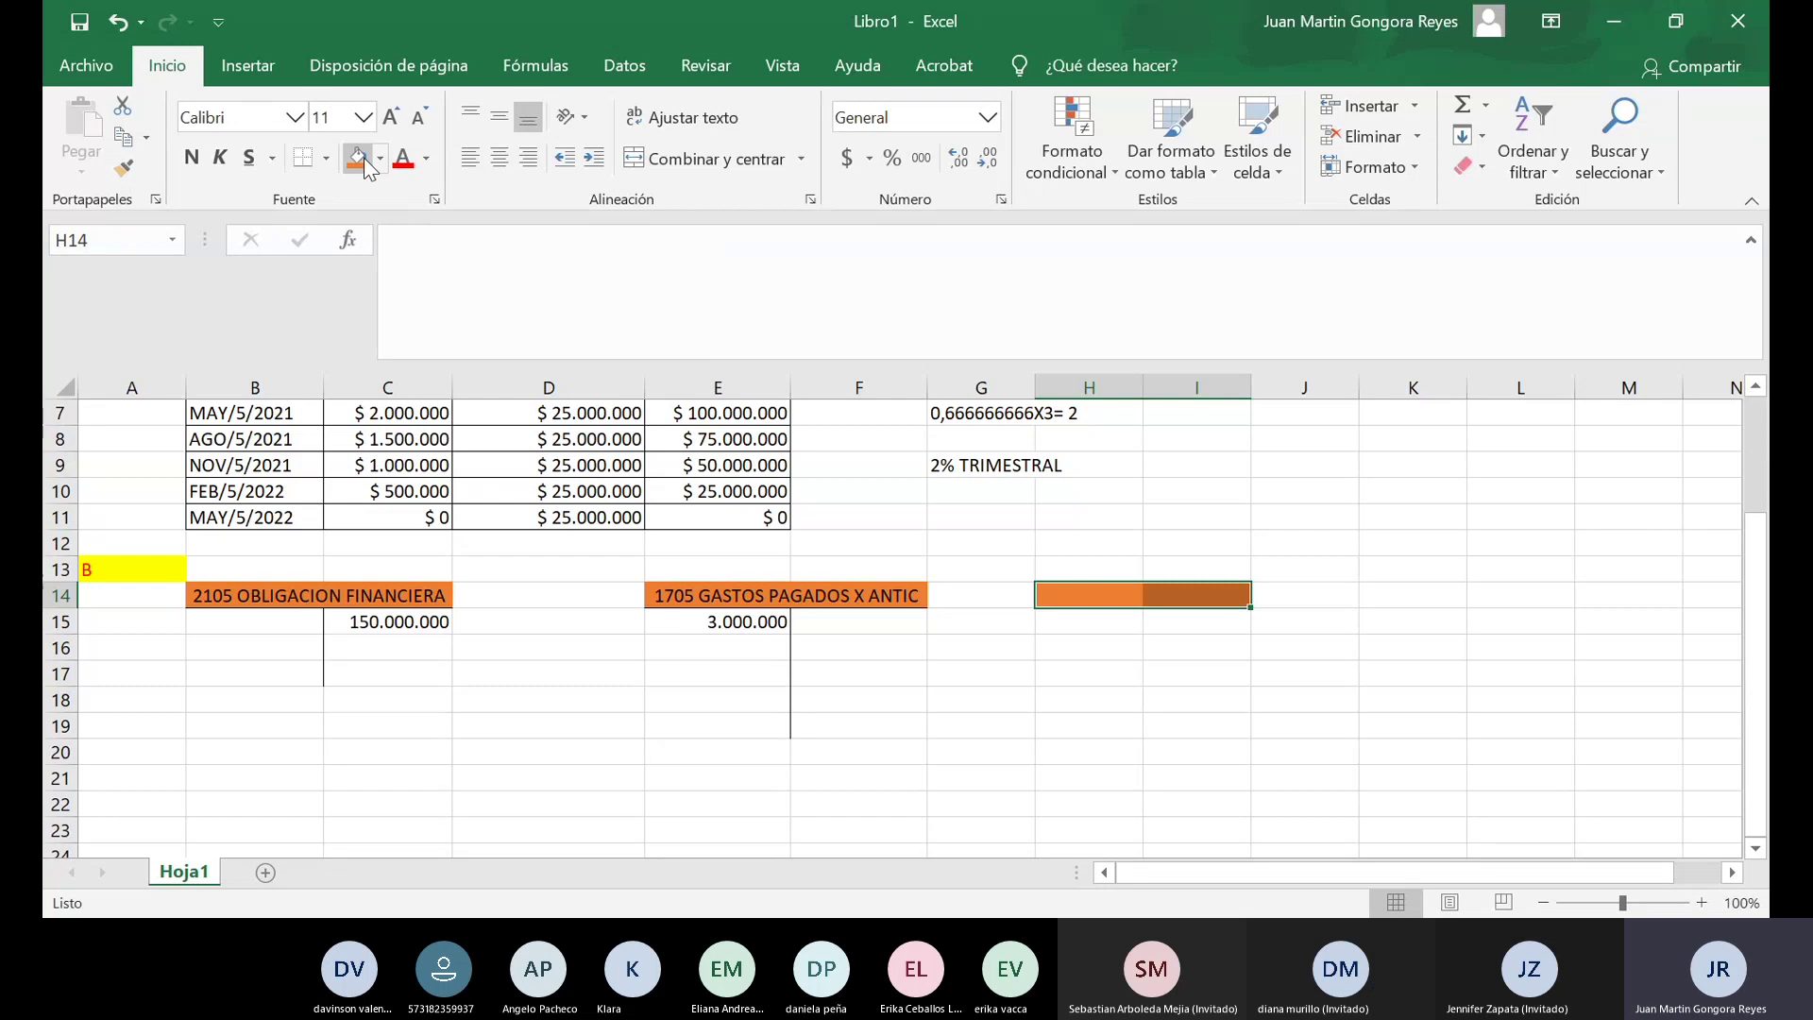
Enter the account code 1705 in H14, the third T-account's title cell.
{"action": "left_click", "coordinate": [1082, 597]}
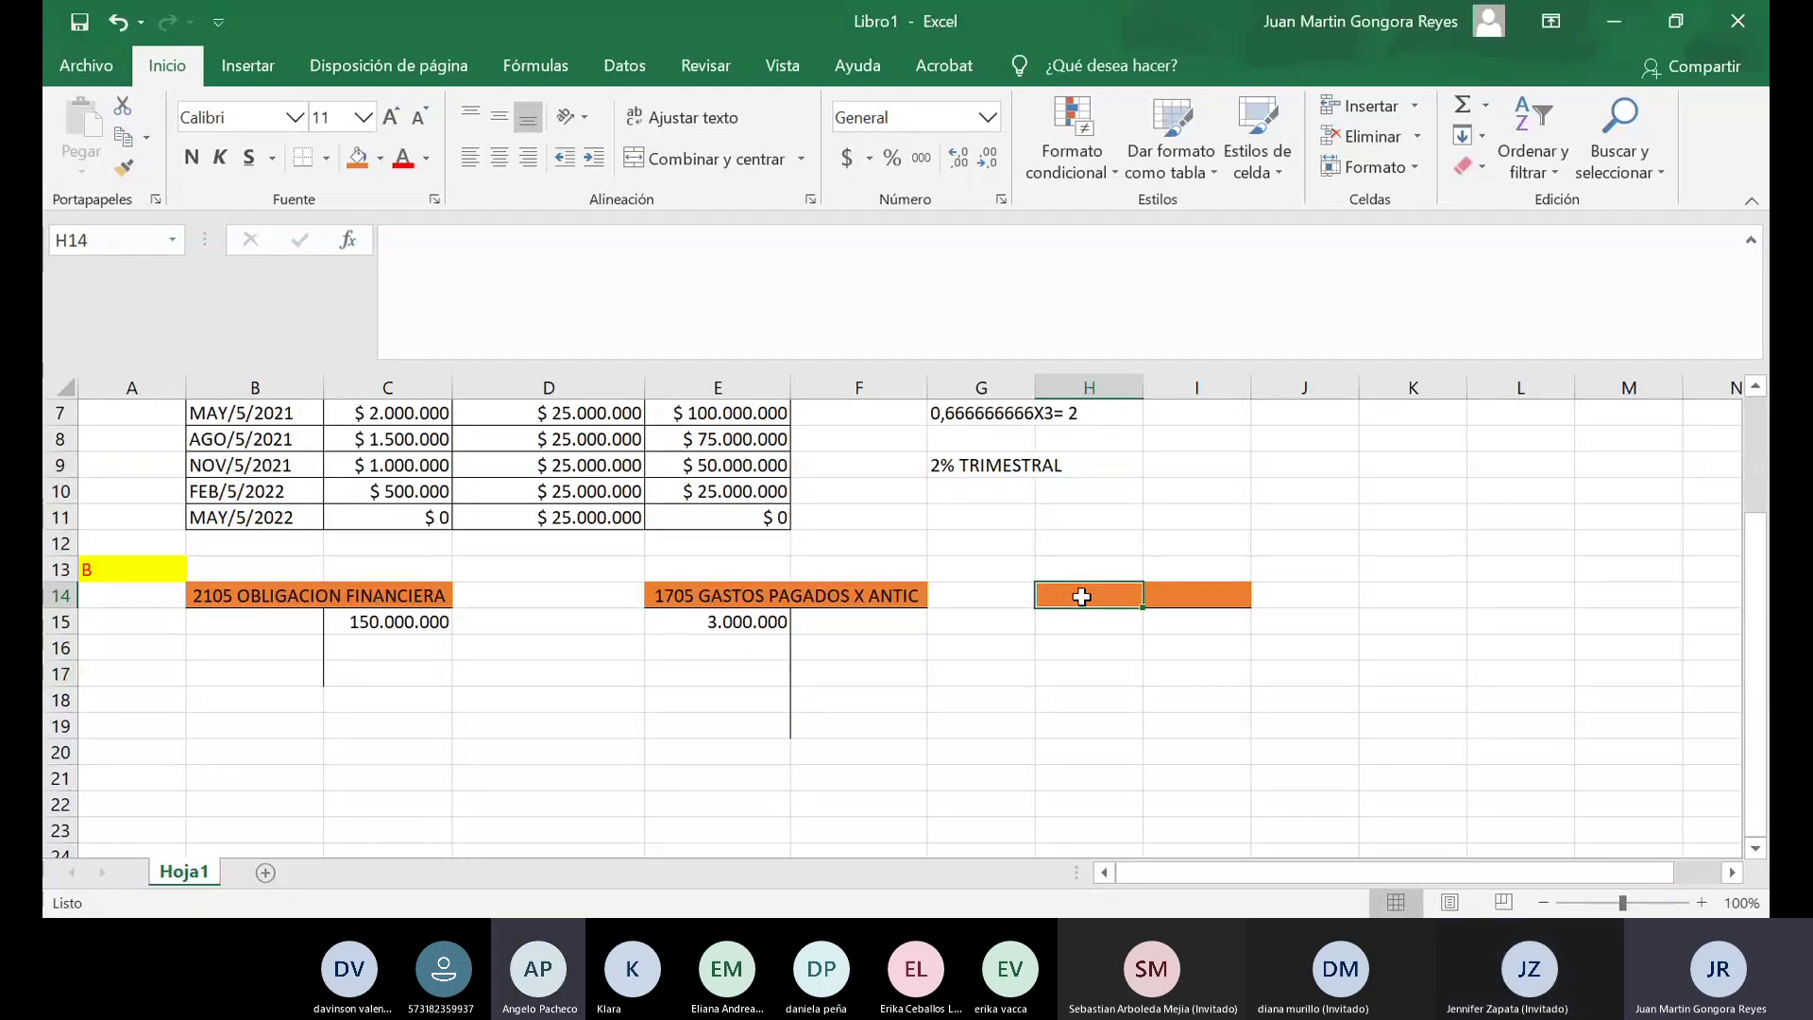
{"action": "type", "text": "1705"}
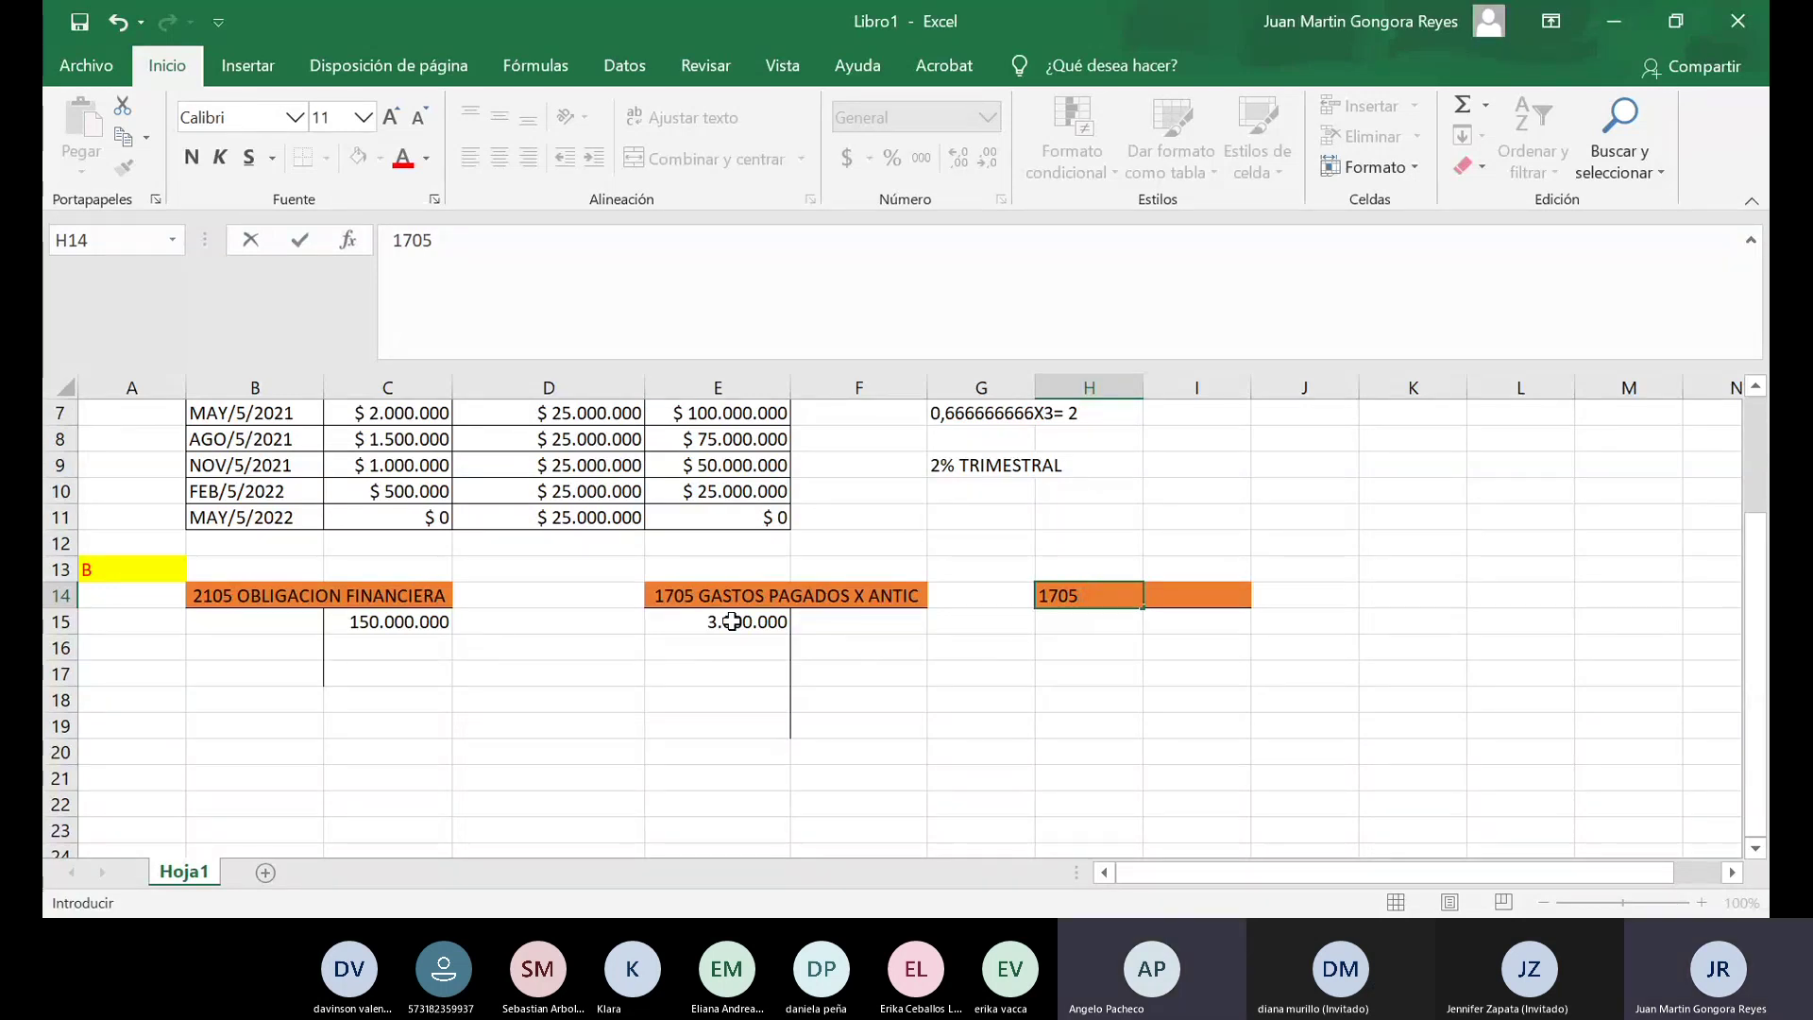
{"action": "left_click", "coordinate": [718, 595]}
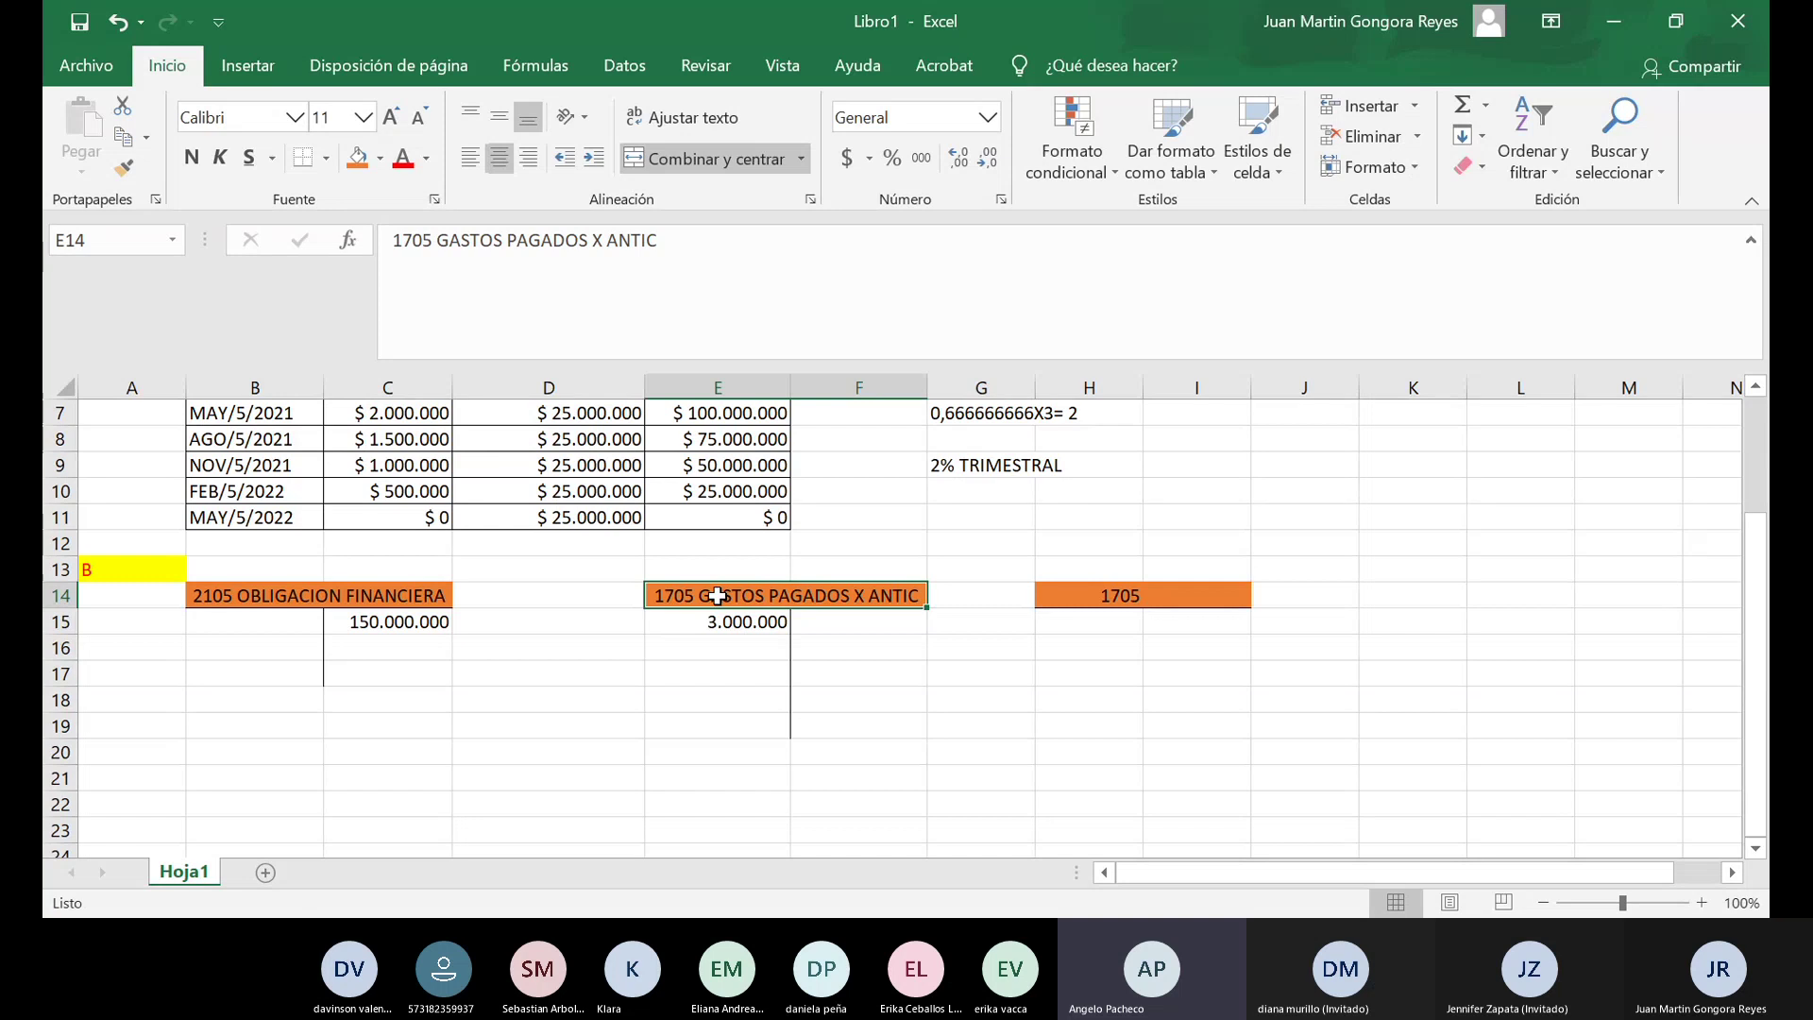
{"action": "key", "text": "F2"}
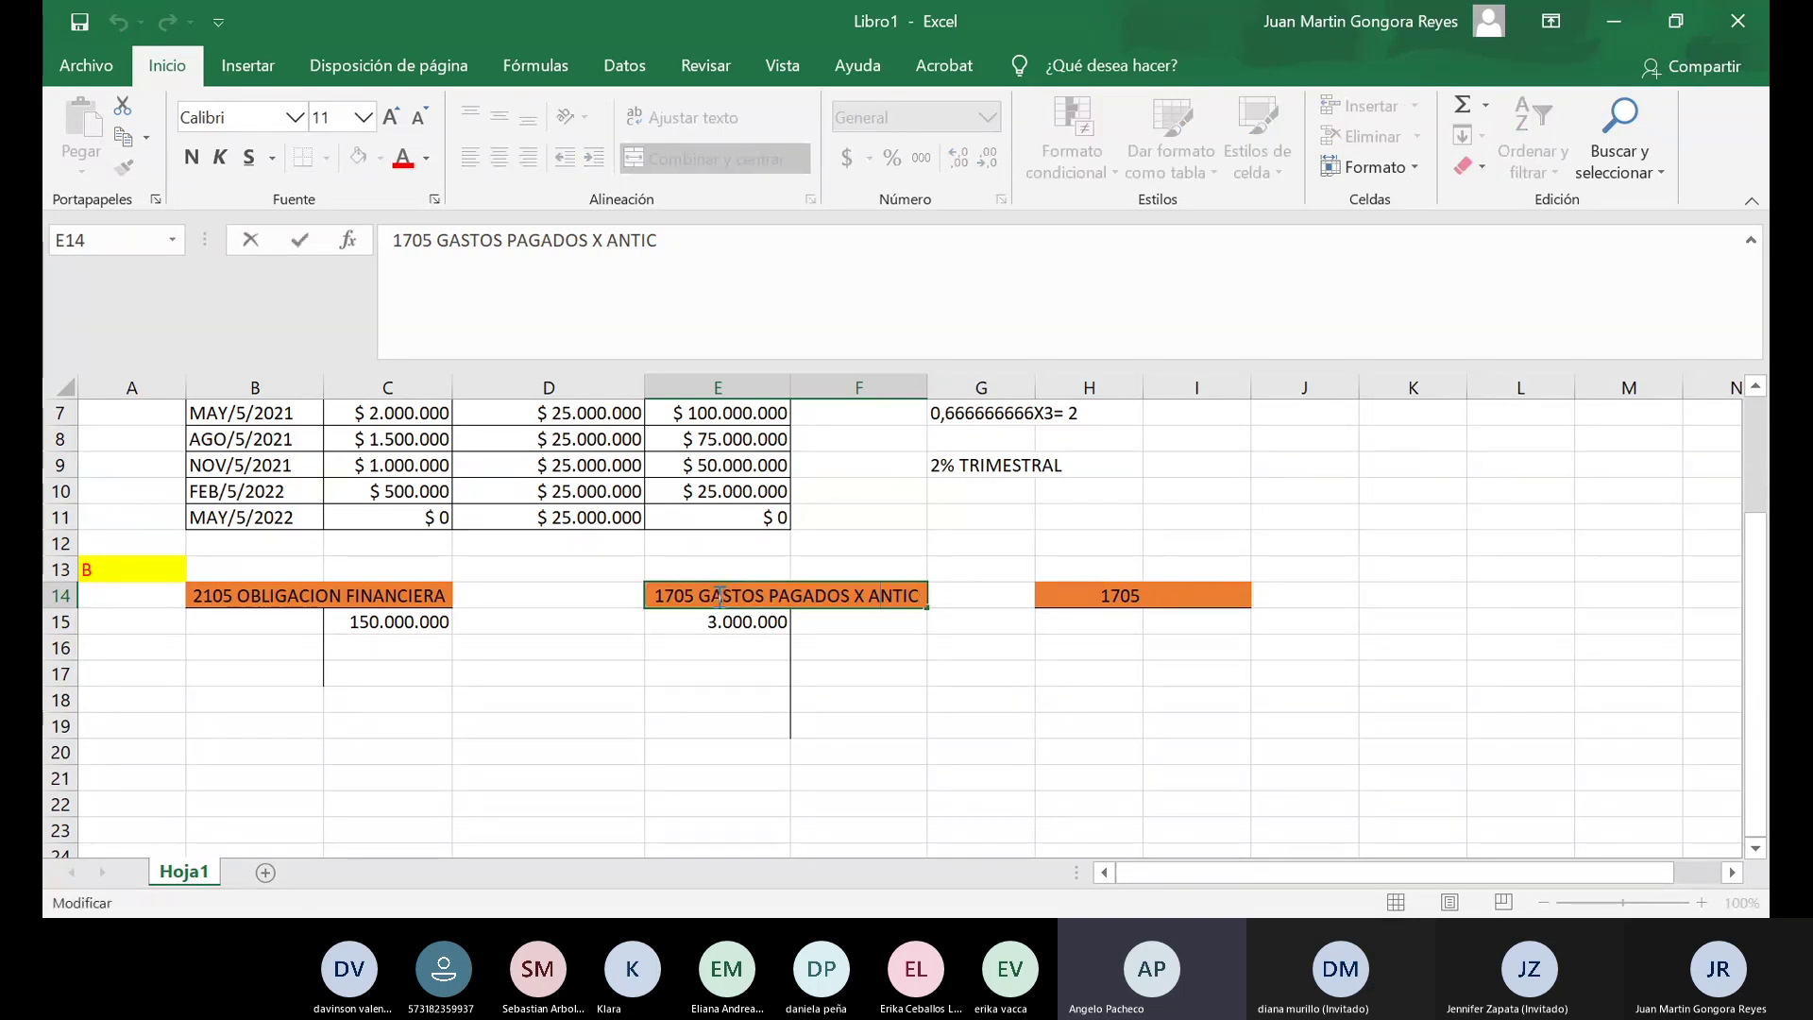
{"action": "key", "text": "Left"}
{"action": "key", "text": "Left"}
{"action": "key", "text": "Left"}
{"action": "key", "text": "Left"}
{"action": "key", "text": "Left"}
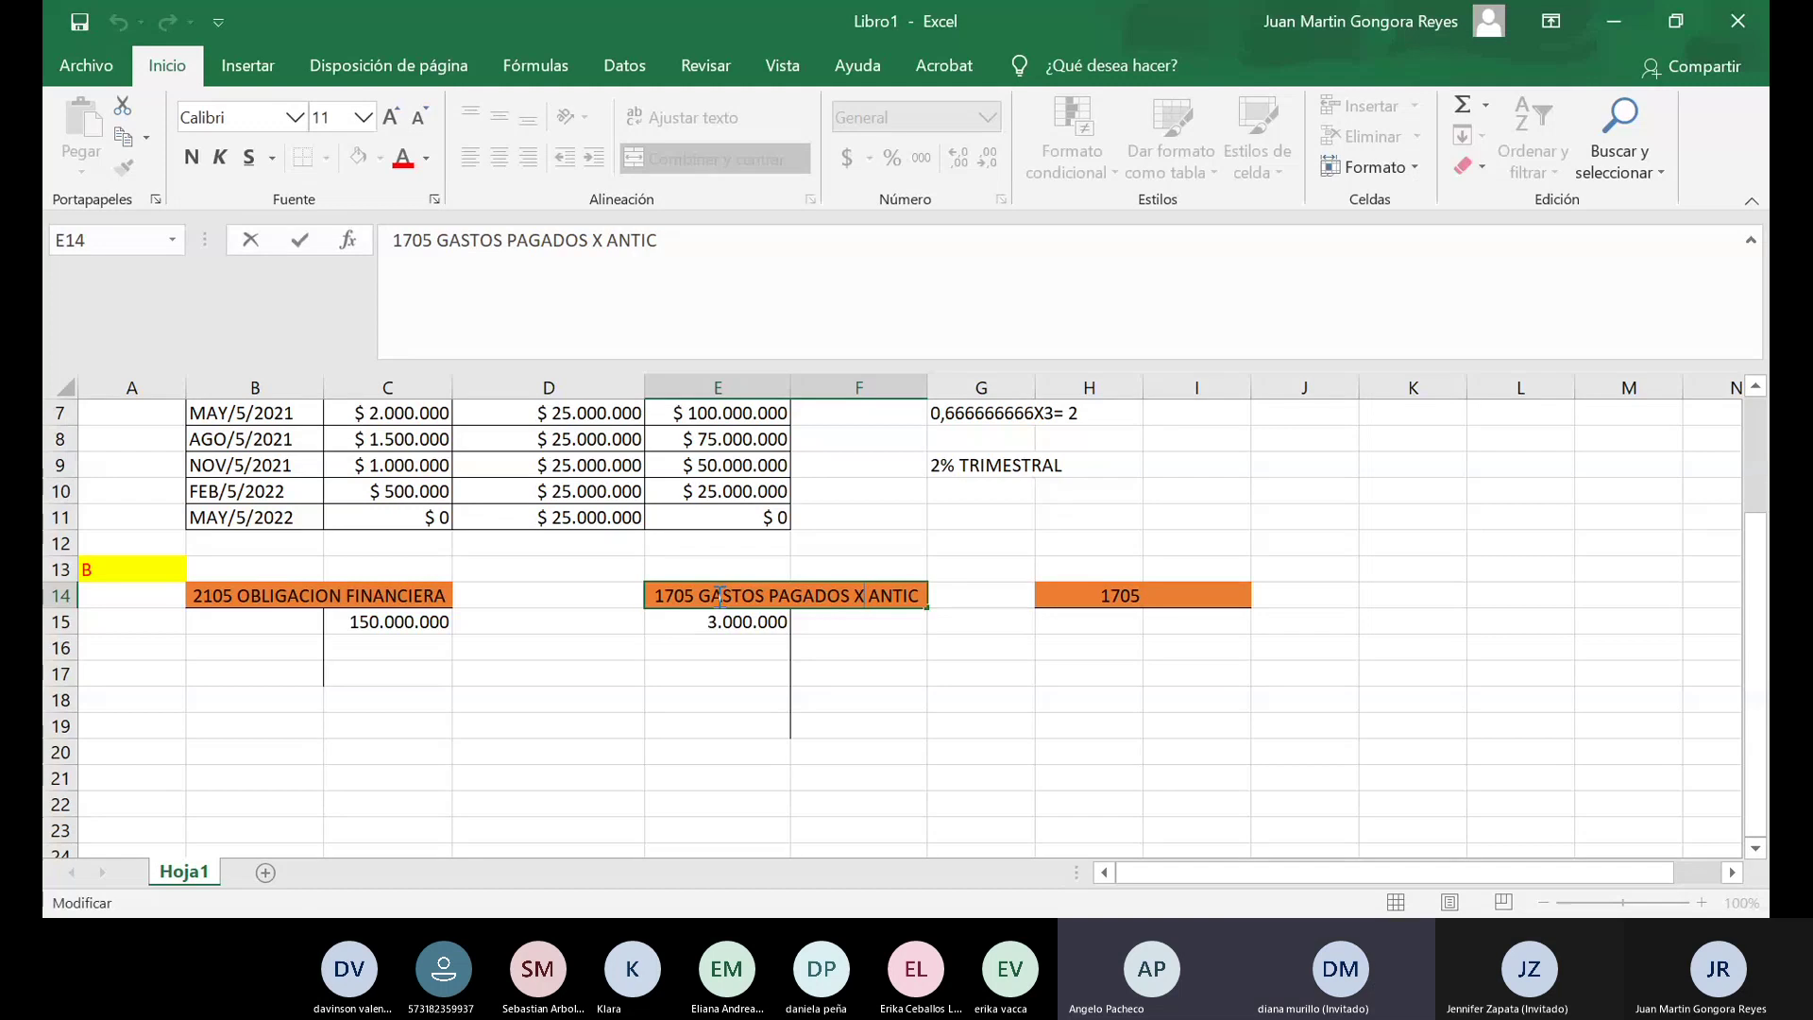
{"action": "key", "text": "F2"}
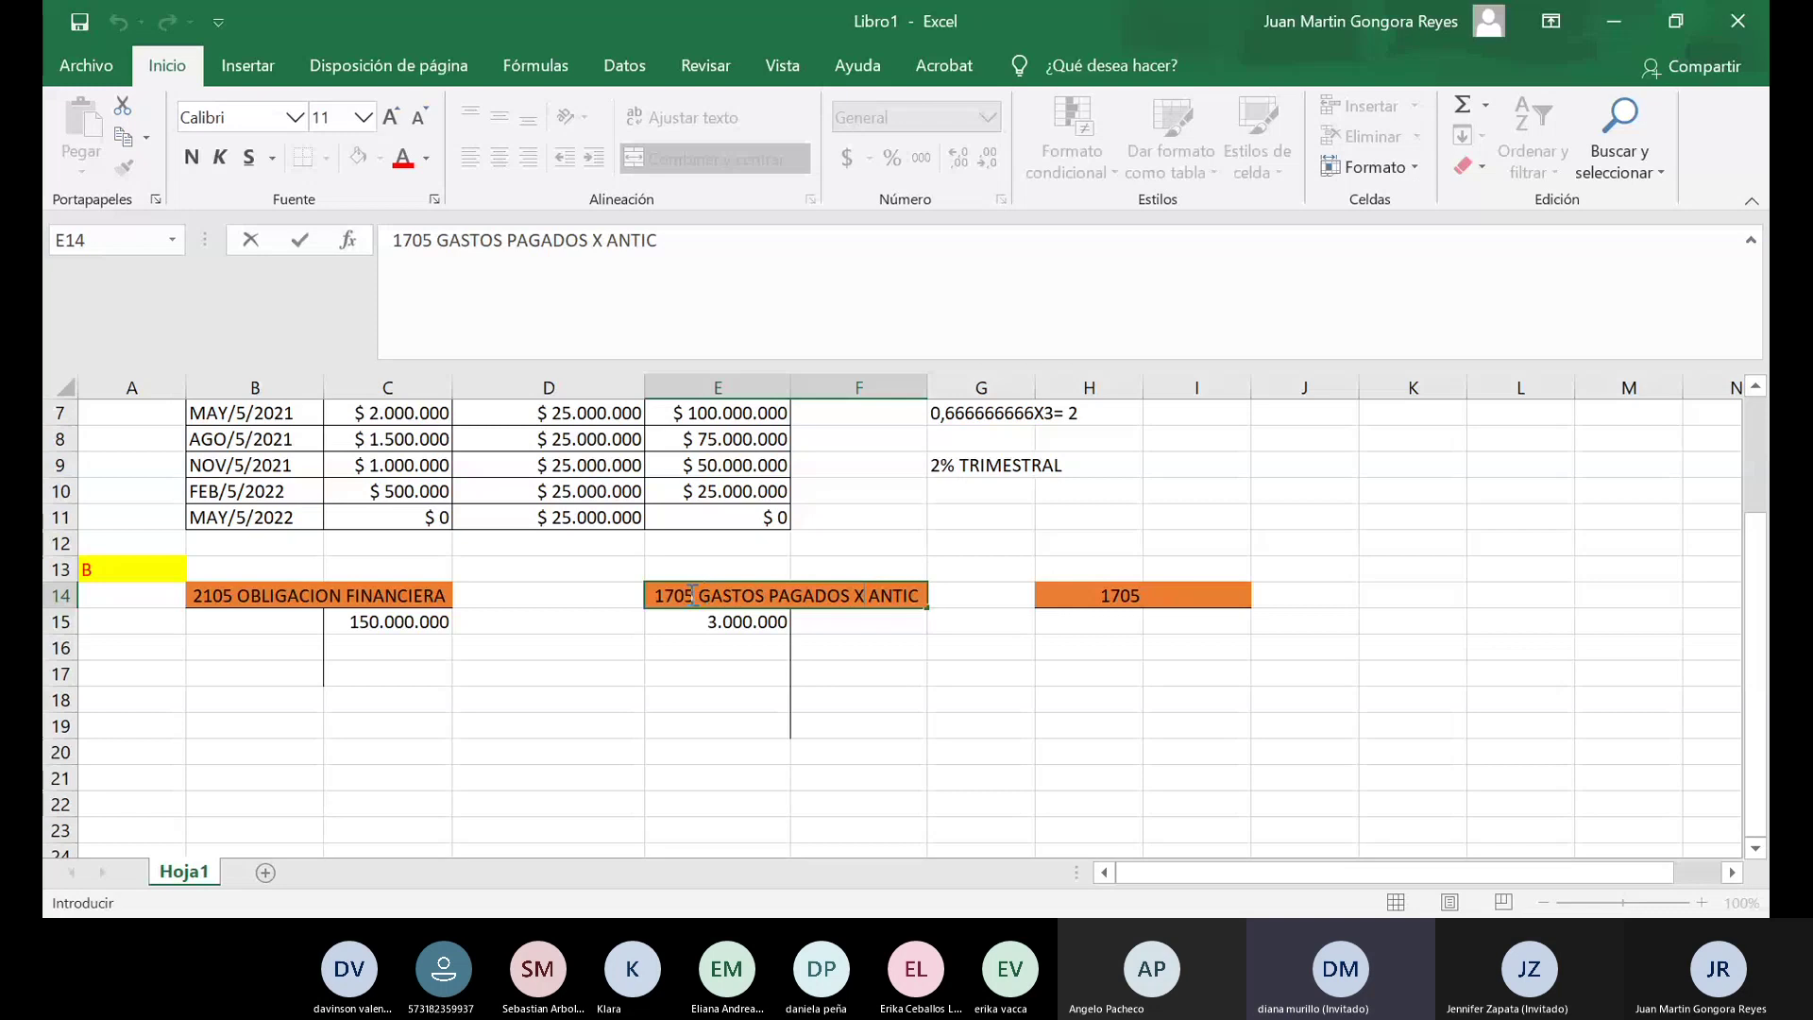
{"action": "left_click", "coordinate": [693, 595]}
{"action": "left_click", "coordinate": [680, 700]}
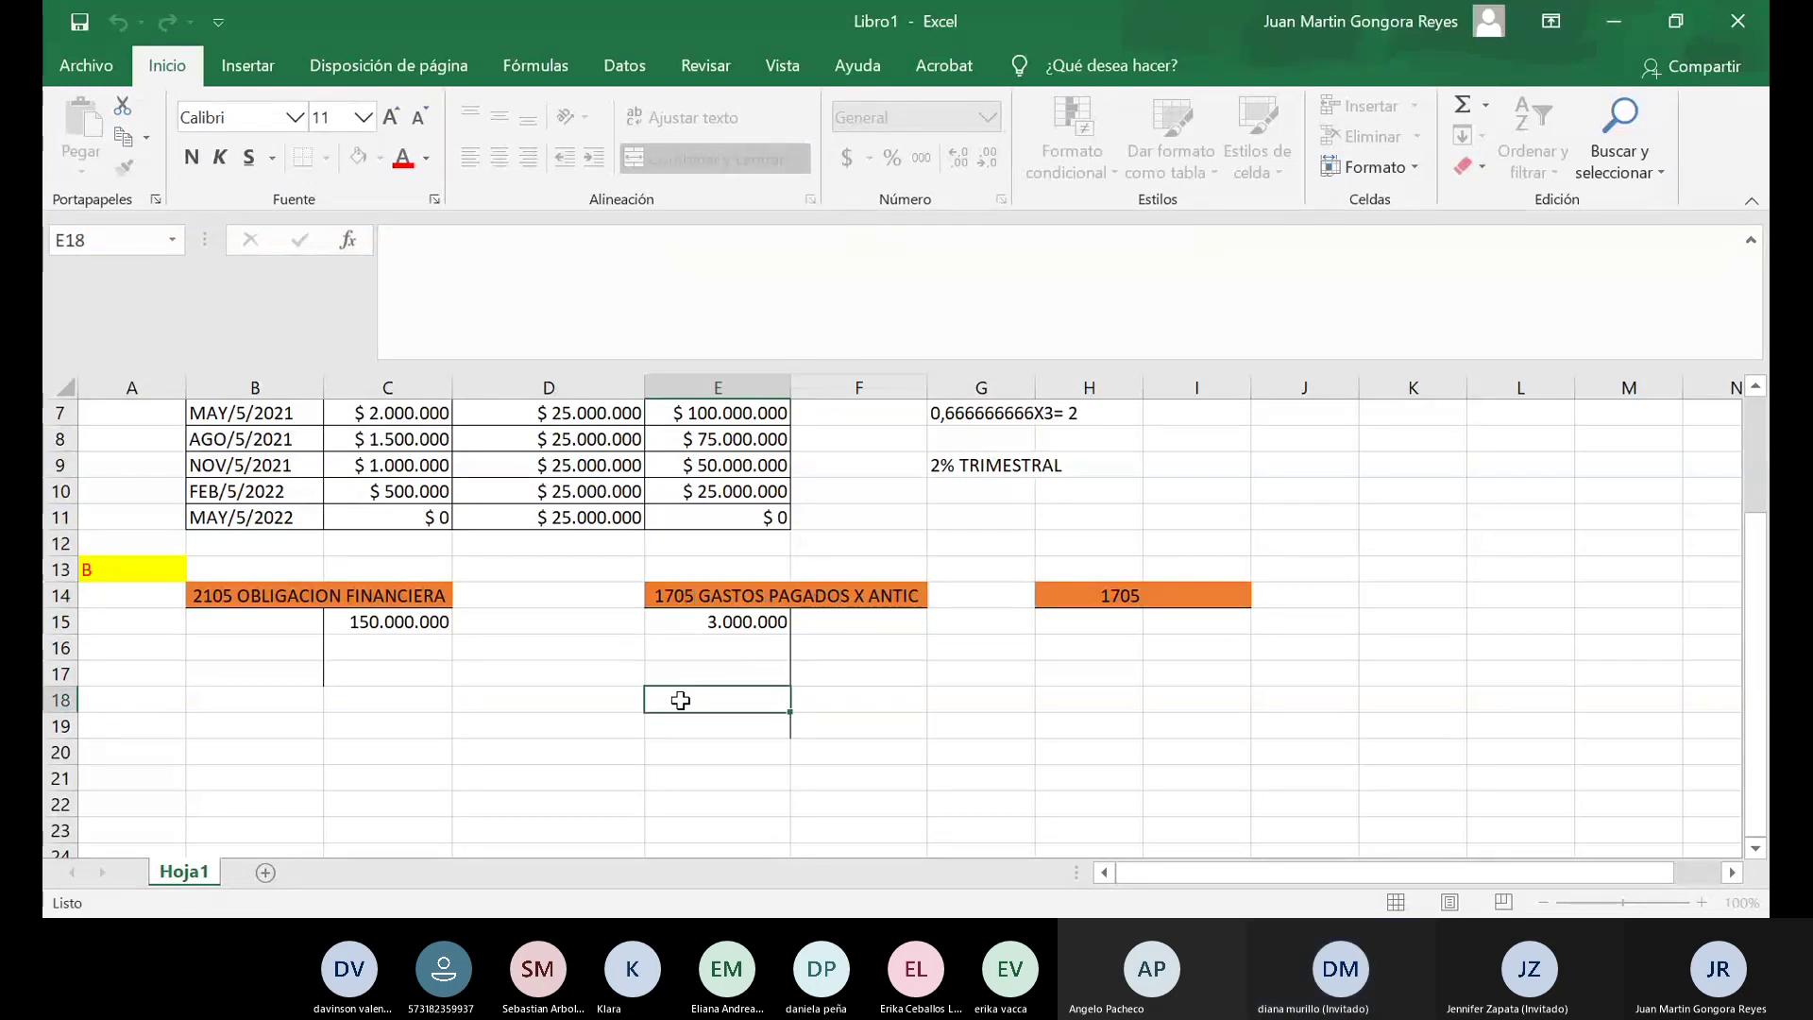
Try to extend the account code in the E14 title from 1705 to 170505, and undo that edit.
{"action": "left_click", "coordinate": [683, 596]}
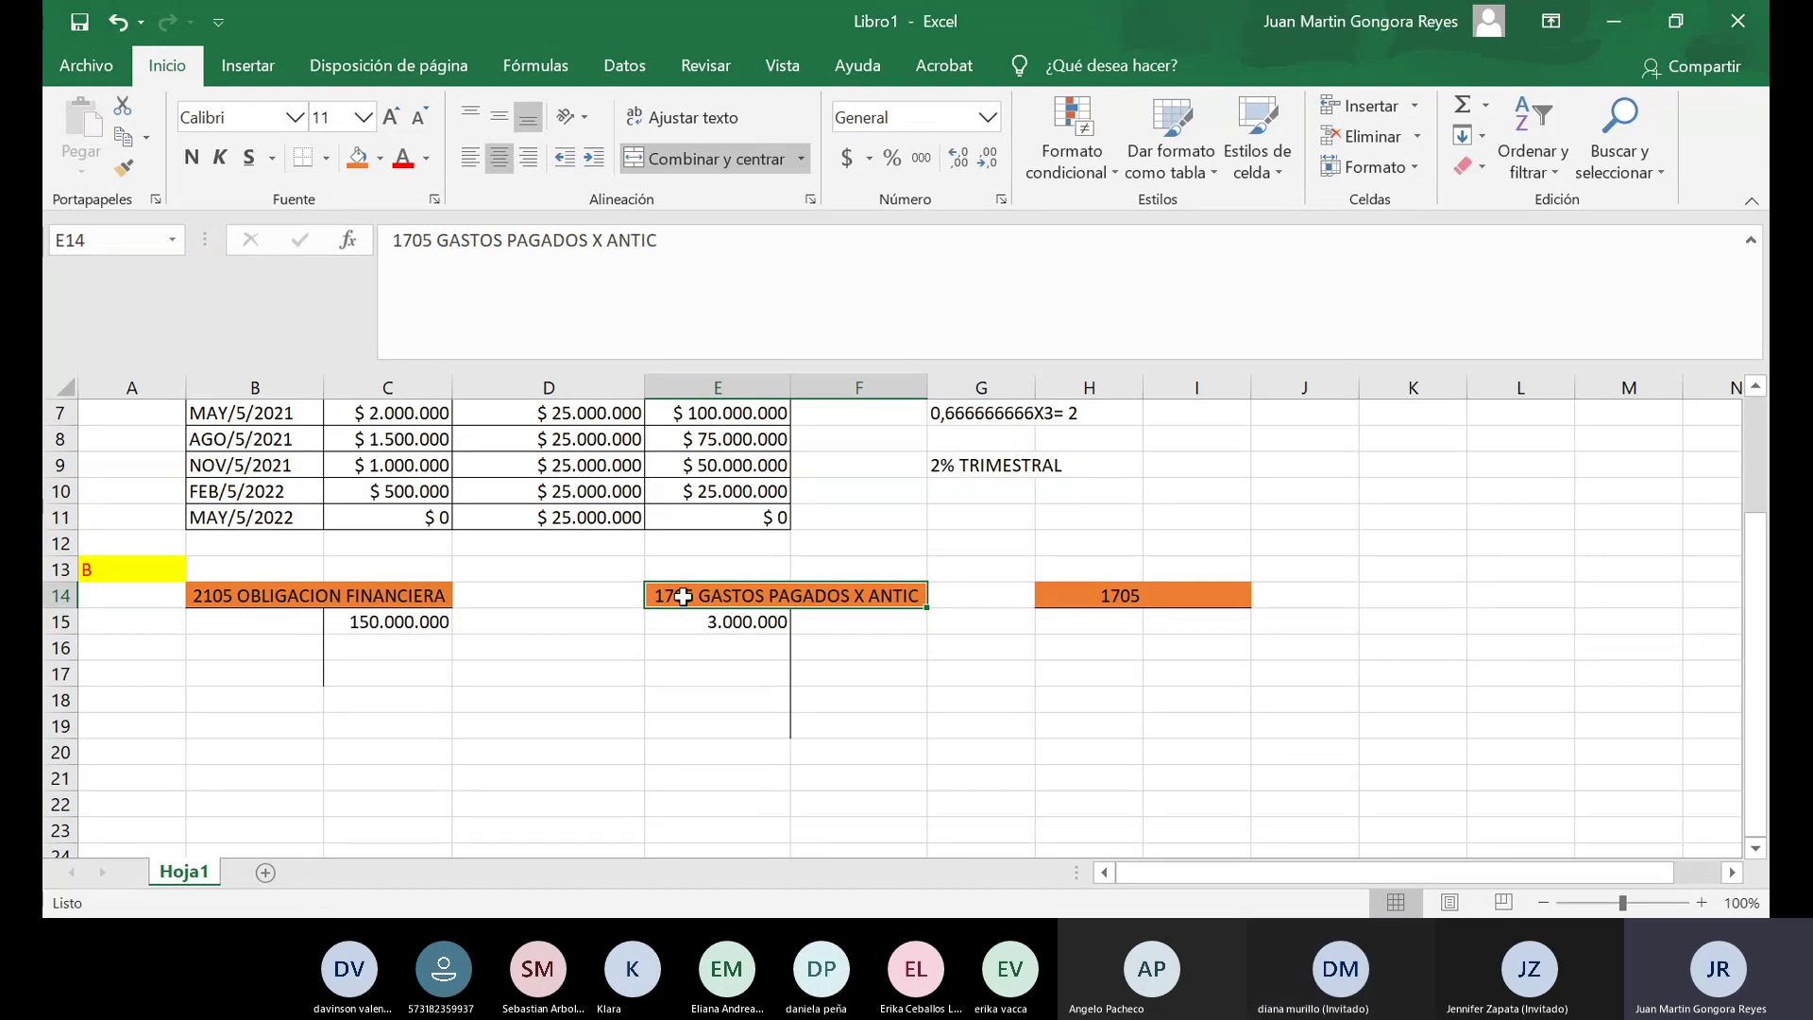
{"action": "double_click", "coordinate": [684, 596]}
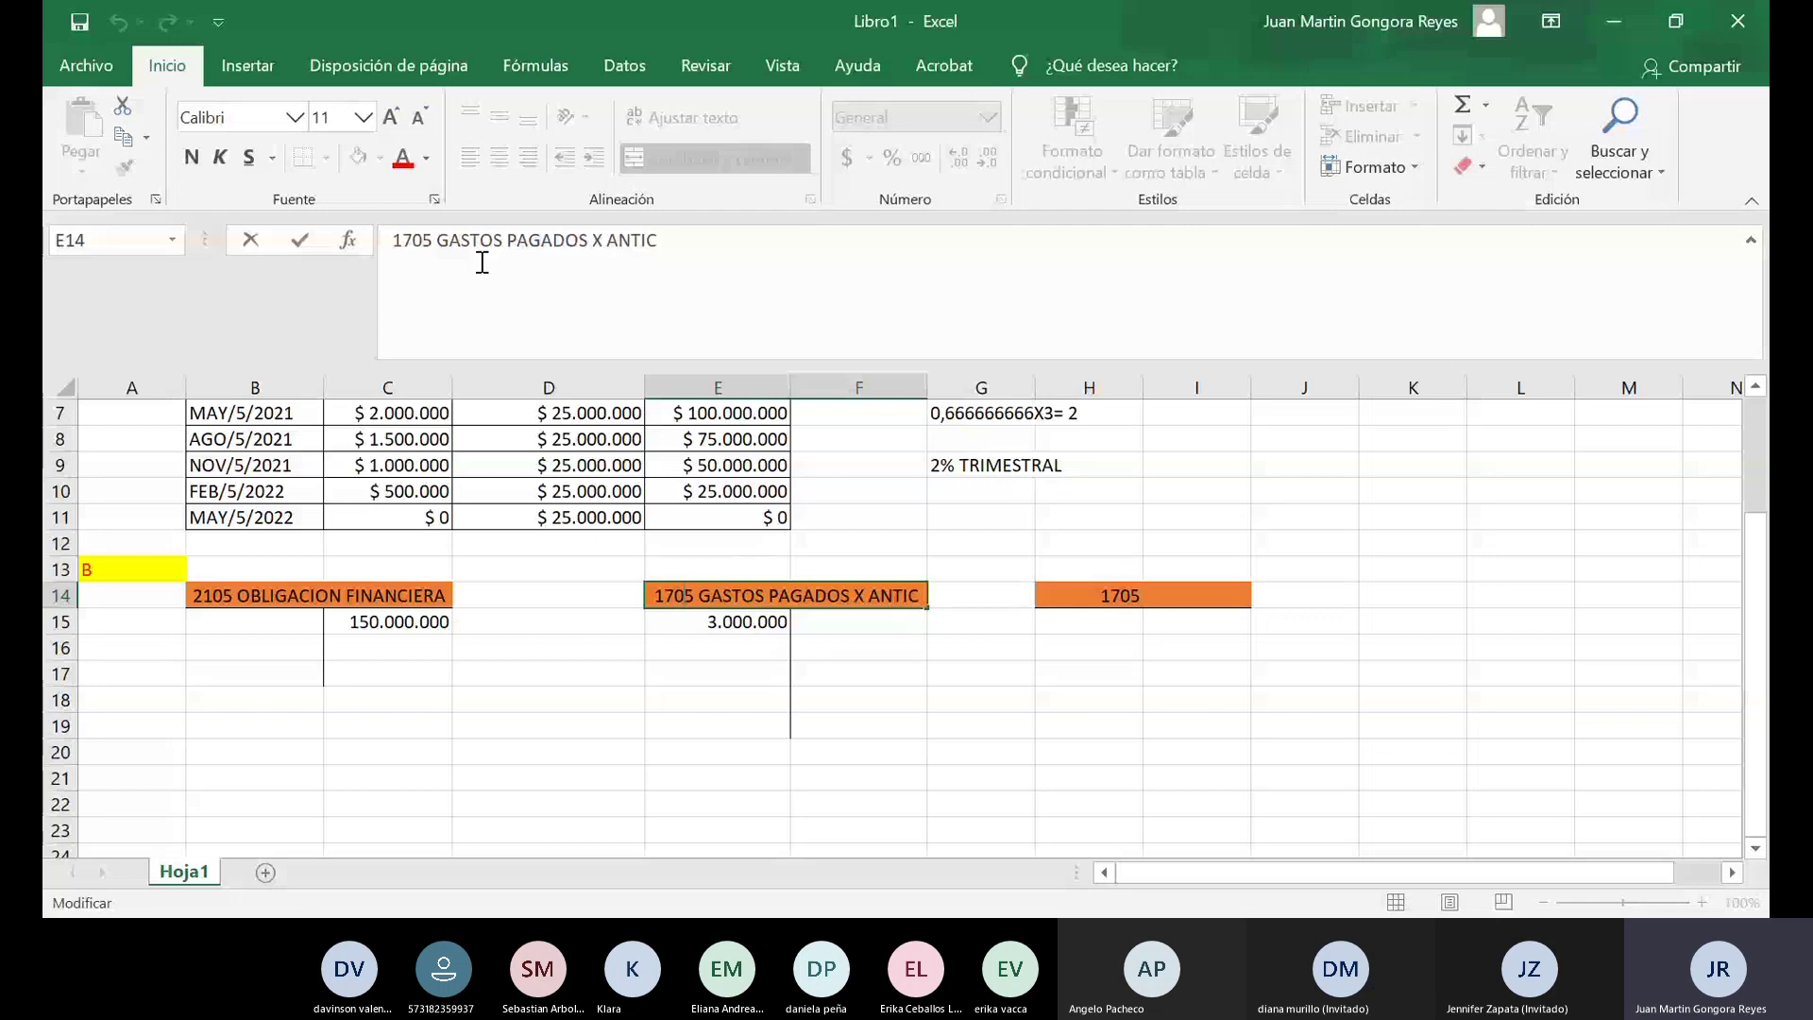
{"action": "left_click", "coordinate": [435, 244]}
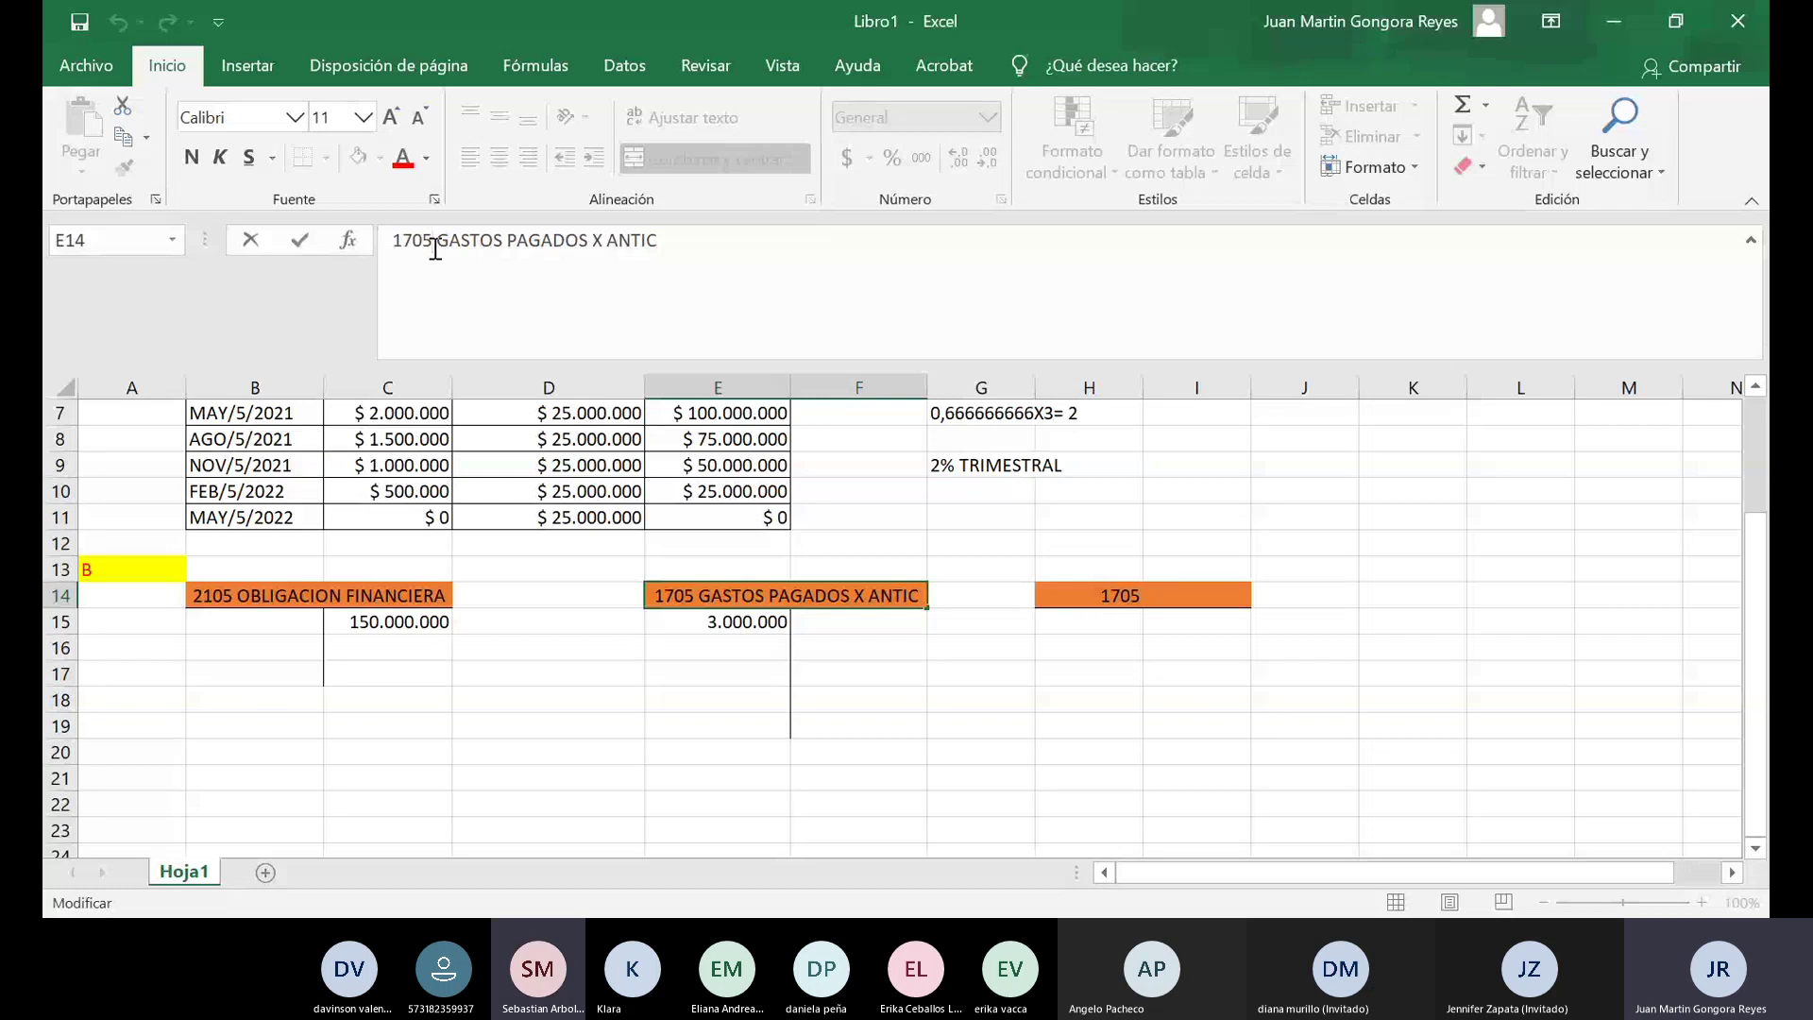
{"action": "type", "text": "05"}
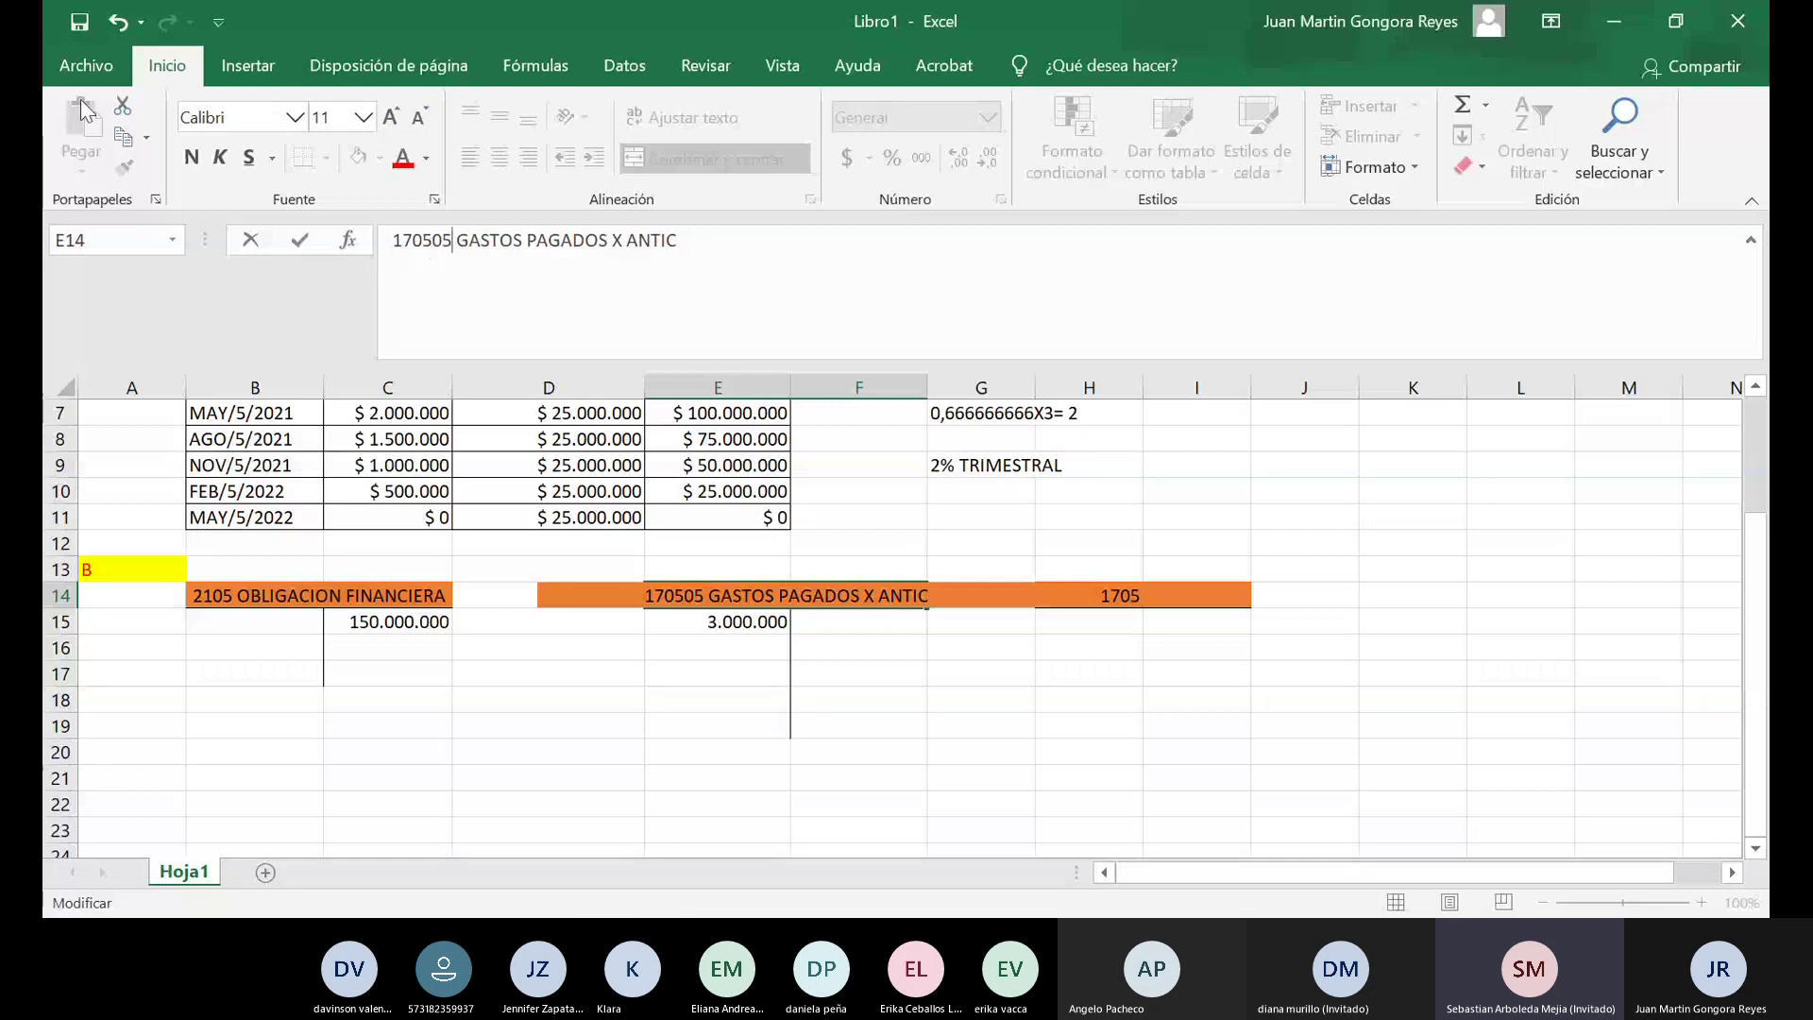
{"action": "left_click", "coordinate": [112, 38]}
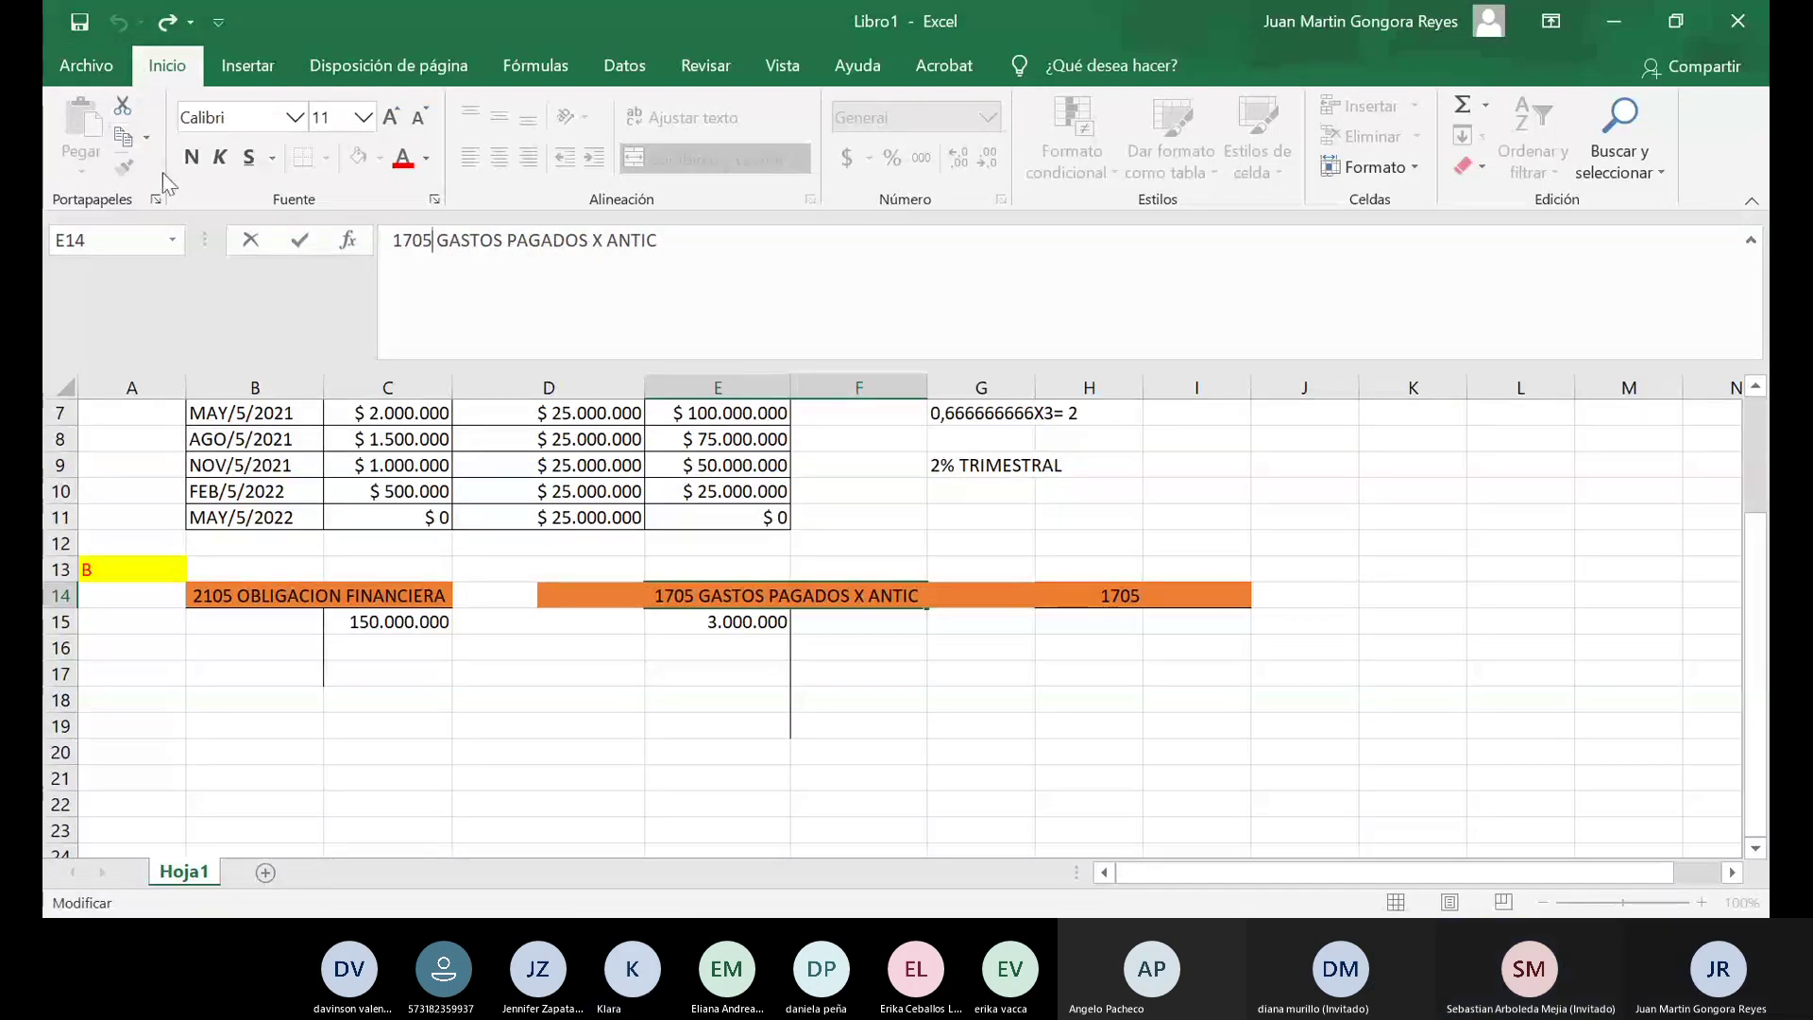
{"action": "left_click", "coordinate": [548, 673]}
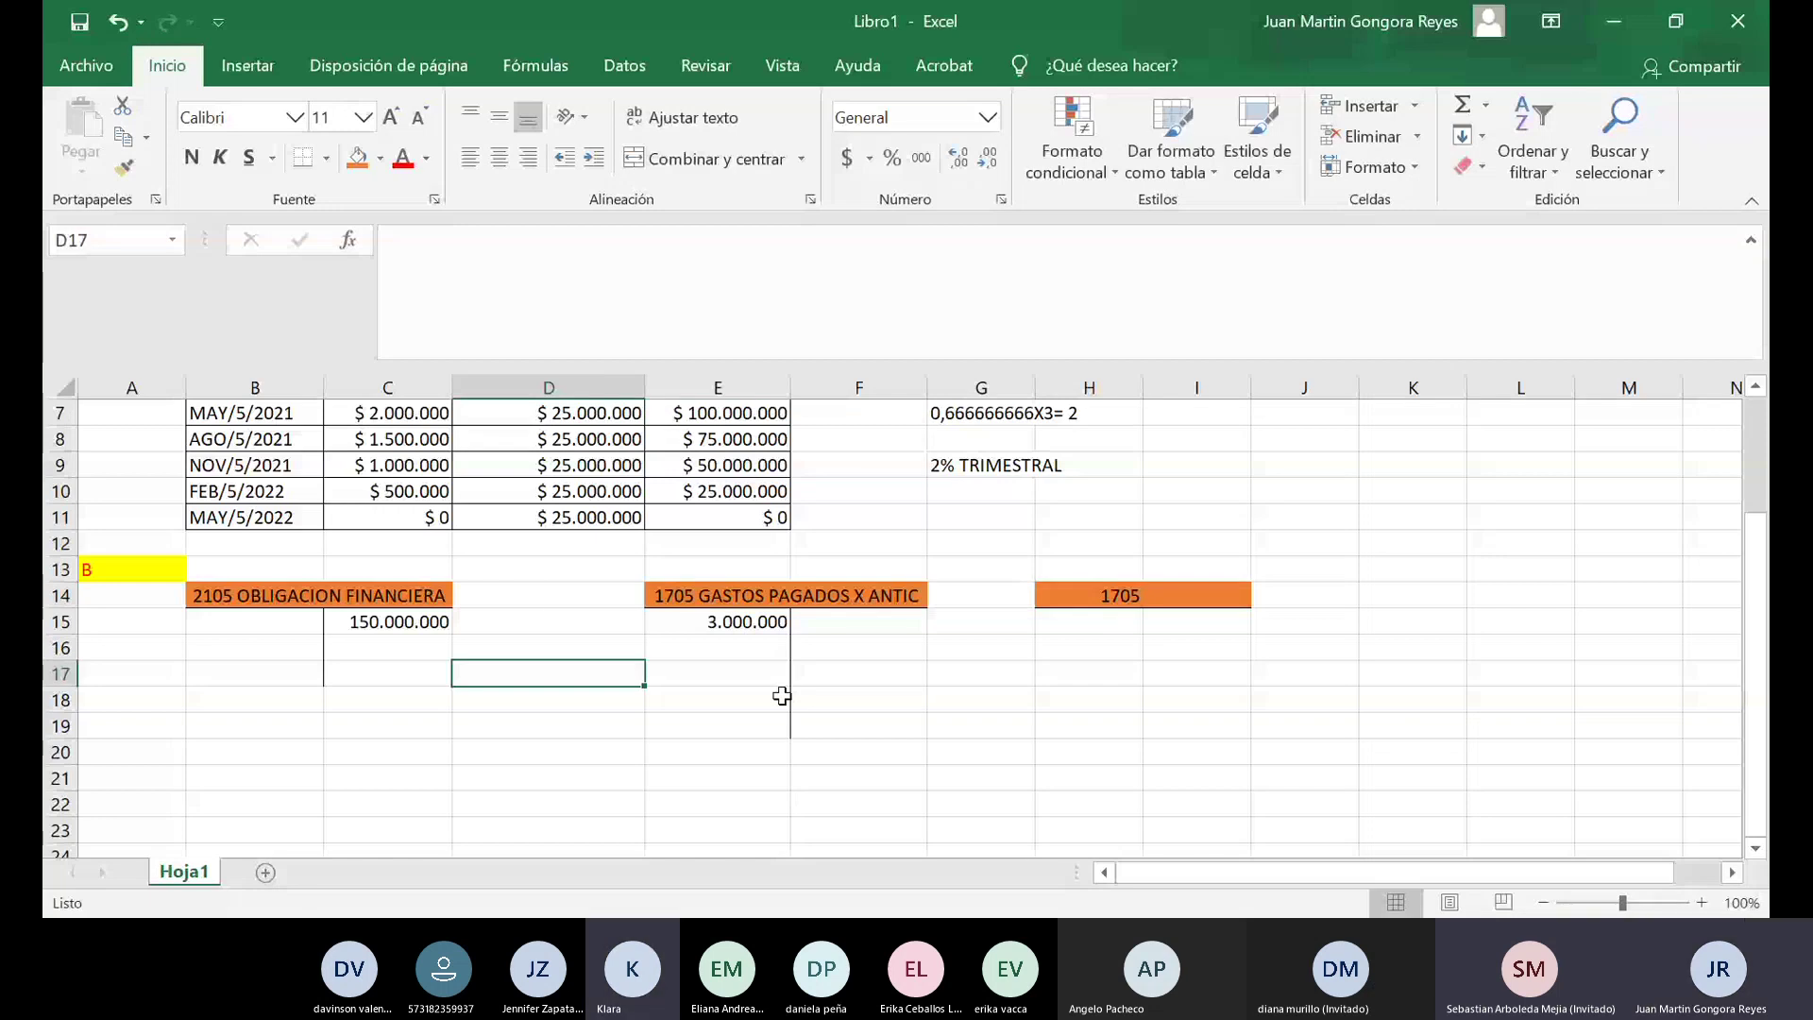
Replace the entry in title cell H14 with 170520 GA.
{"action": "left_click", "coordinate": [1114, 596]}
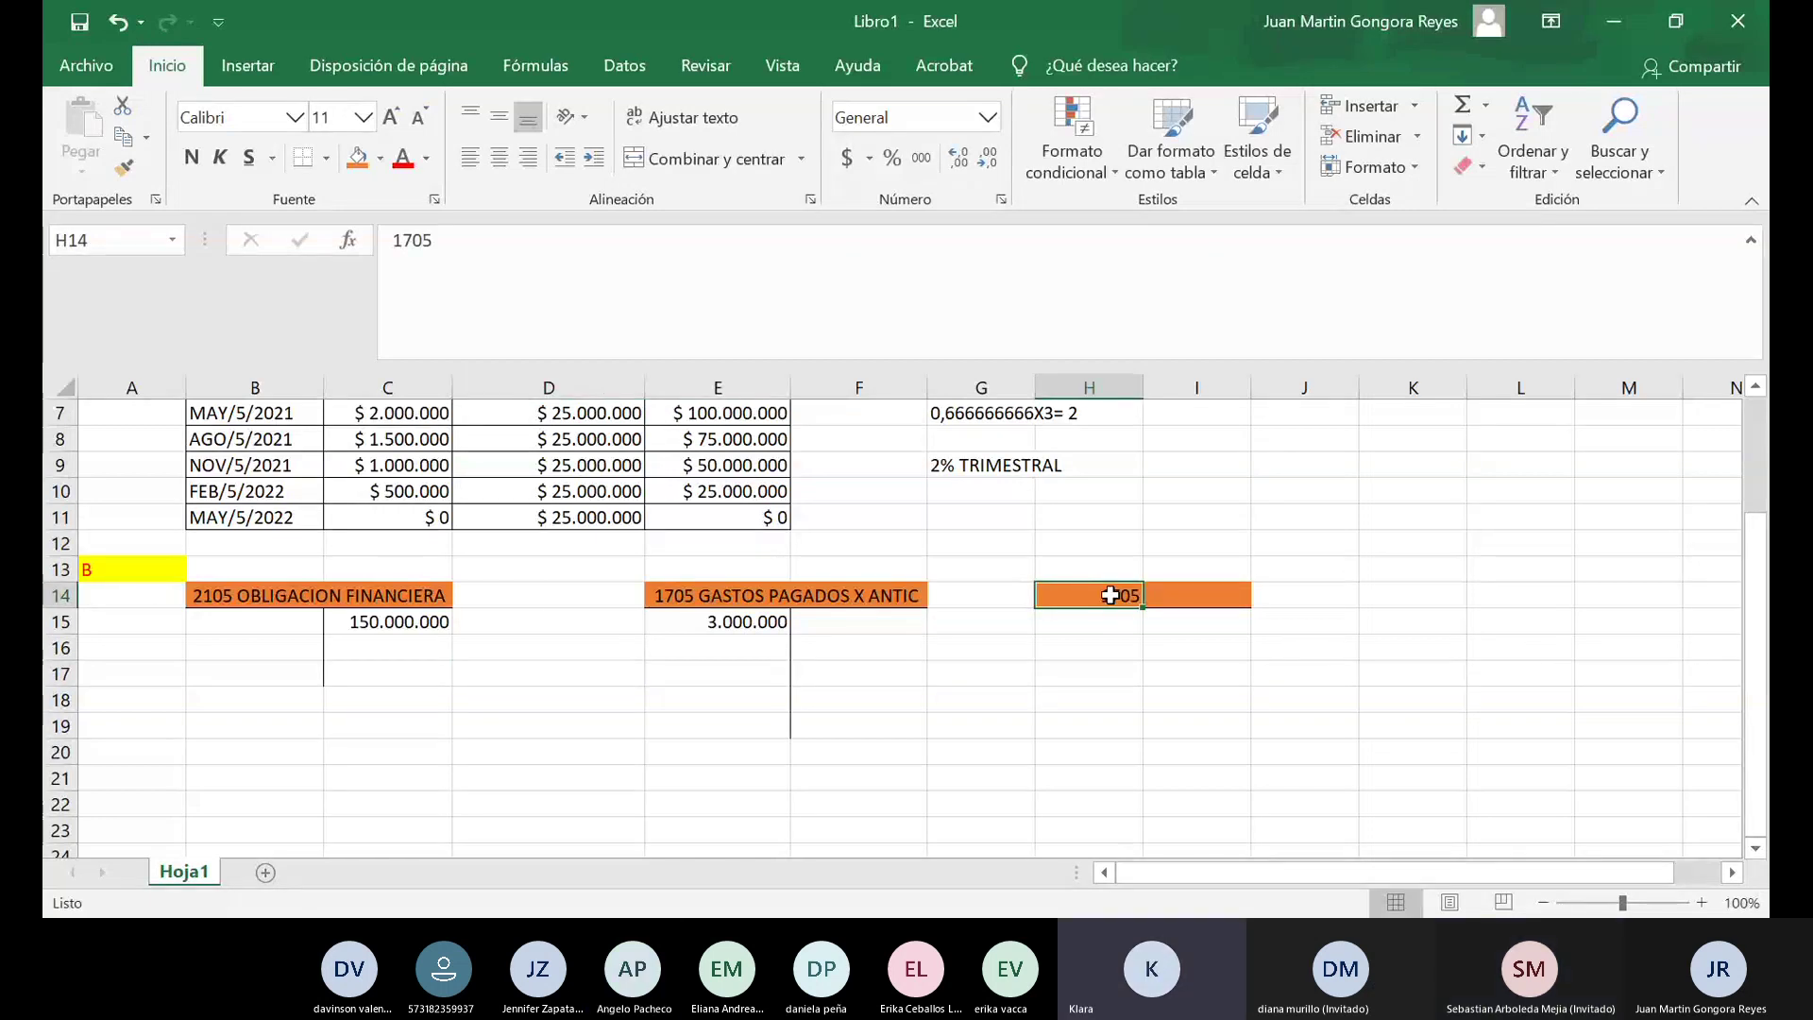
{"action": "type", "text": "1705"}
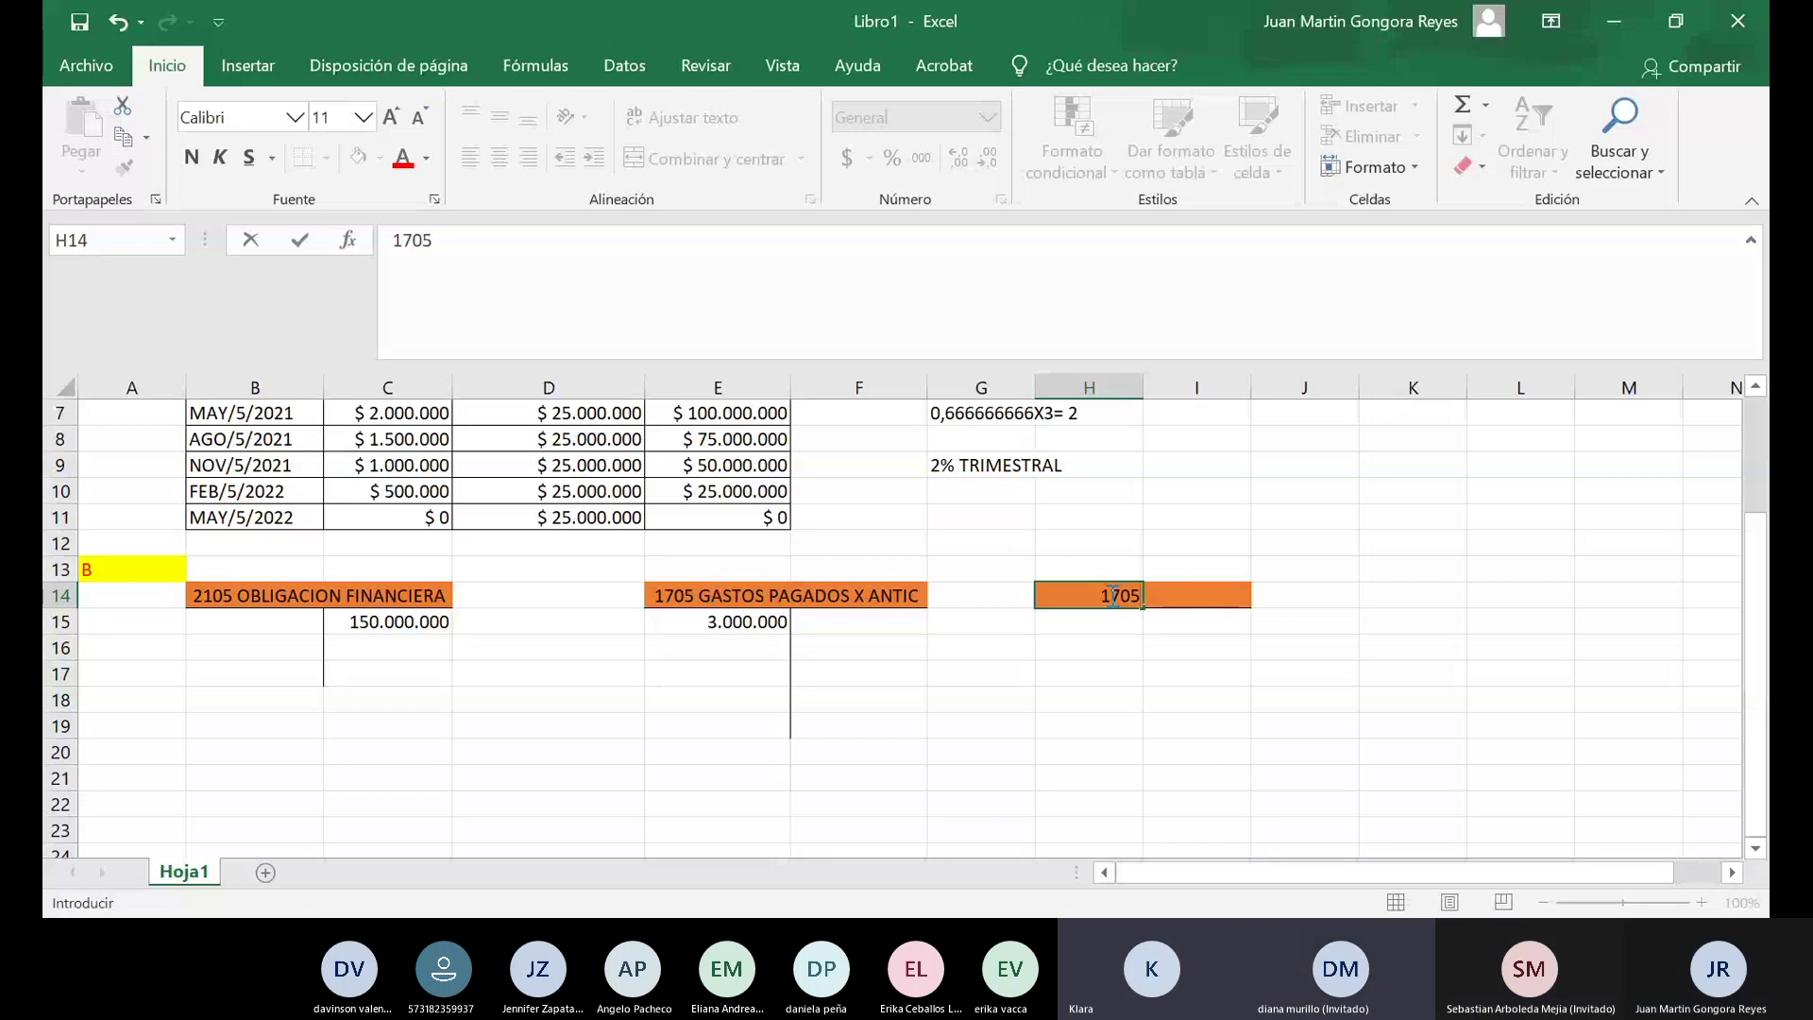
{"action": "type", "text": "20 GASTOS"}
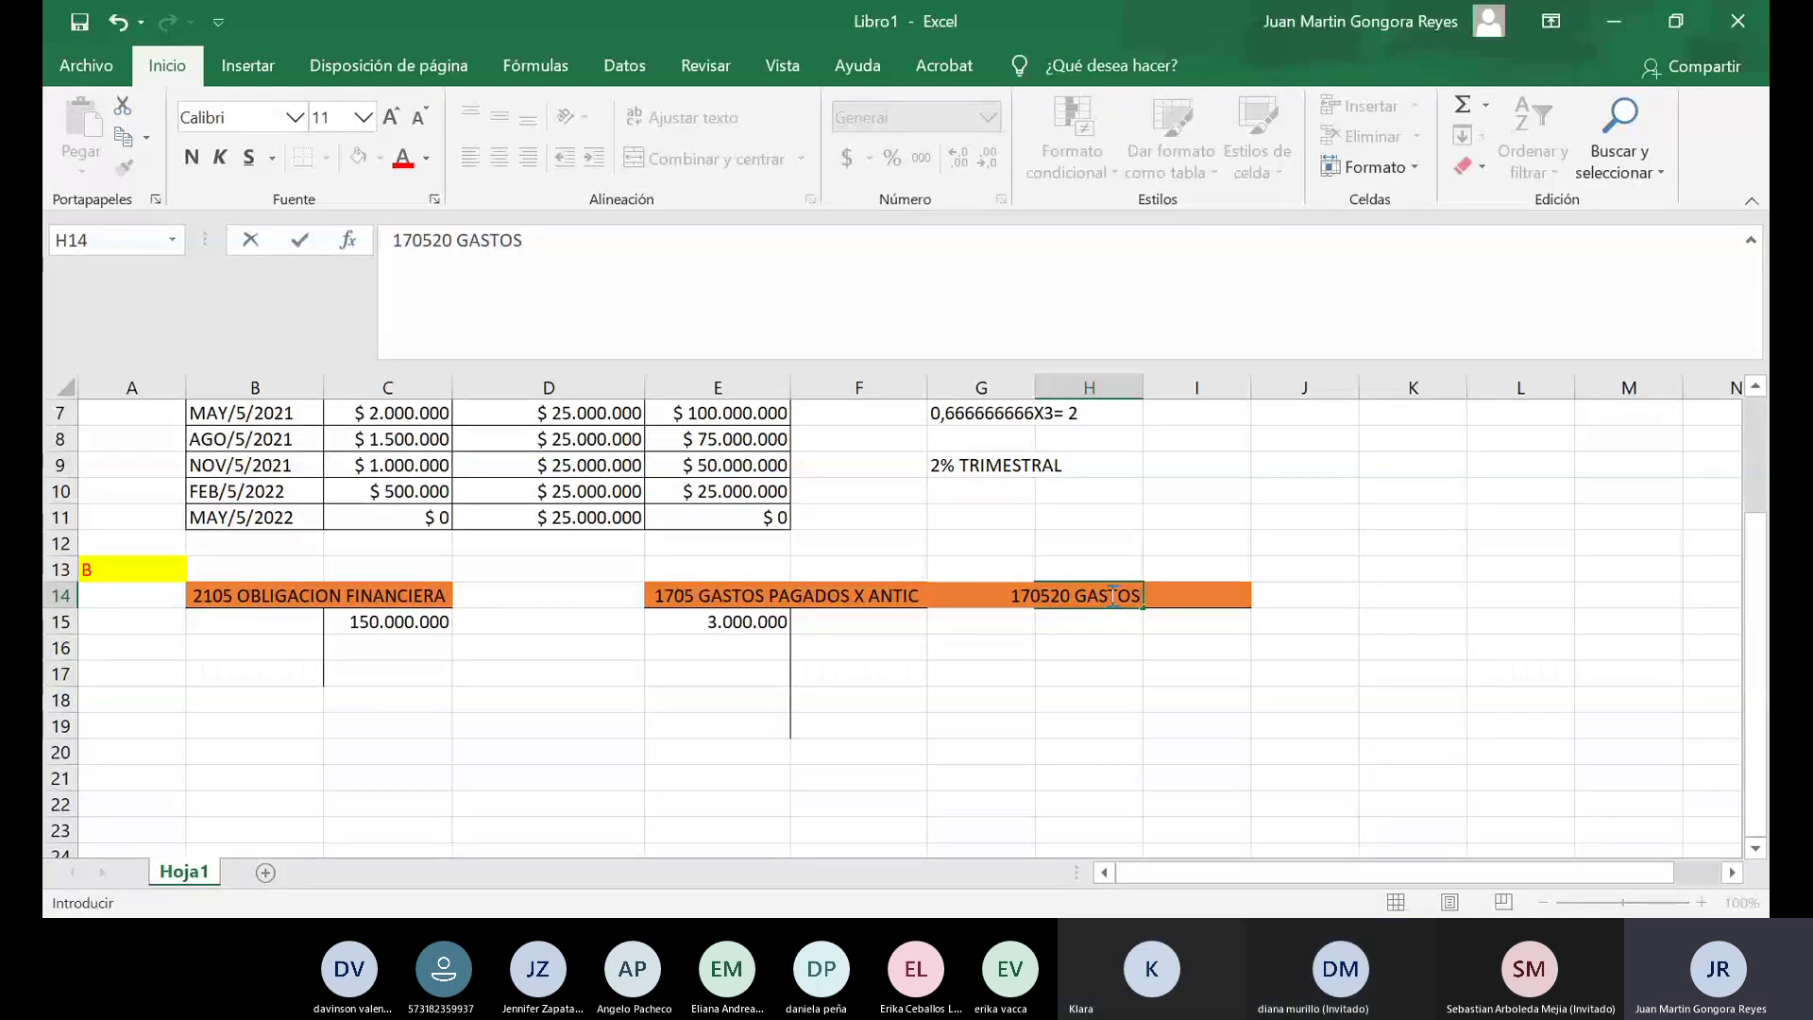
{"action": "key", "text": "BackSpace"}
{"action": "key", "text": "BackSpace"}
{"action": "key", "text": "BackSpace"}
{"action": "key", "text": "BackSpace"}
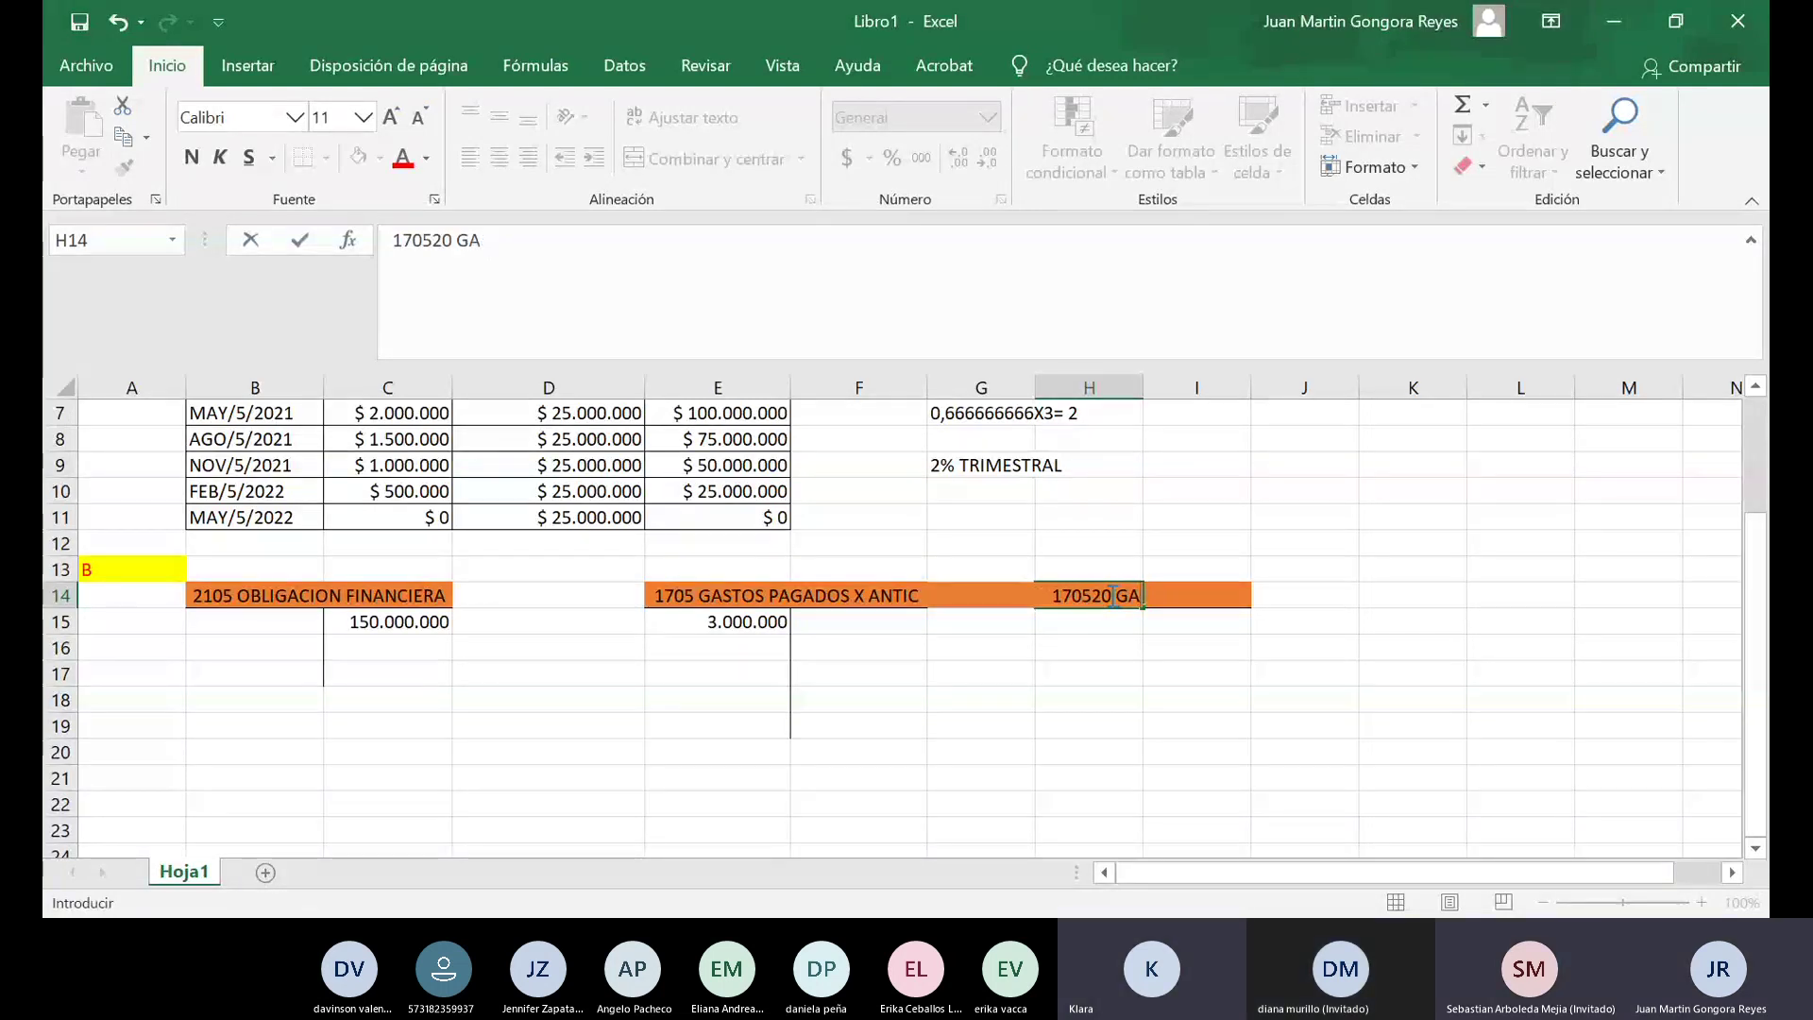
{"action": "left_click", "coordinate": [979, 725]}
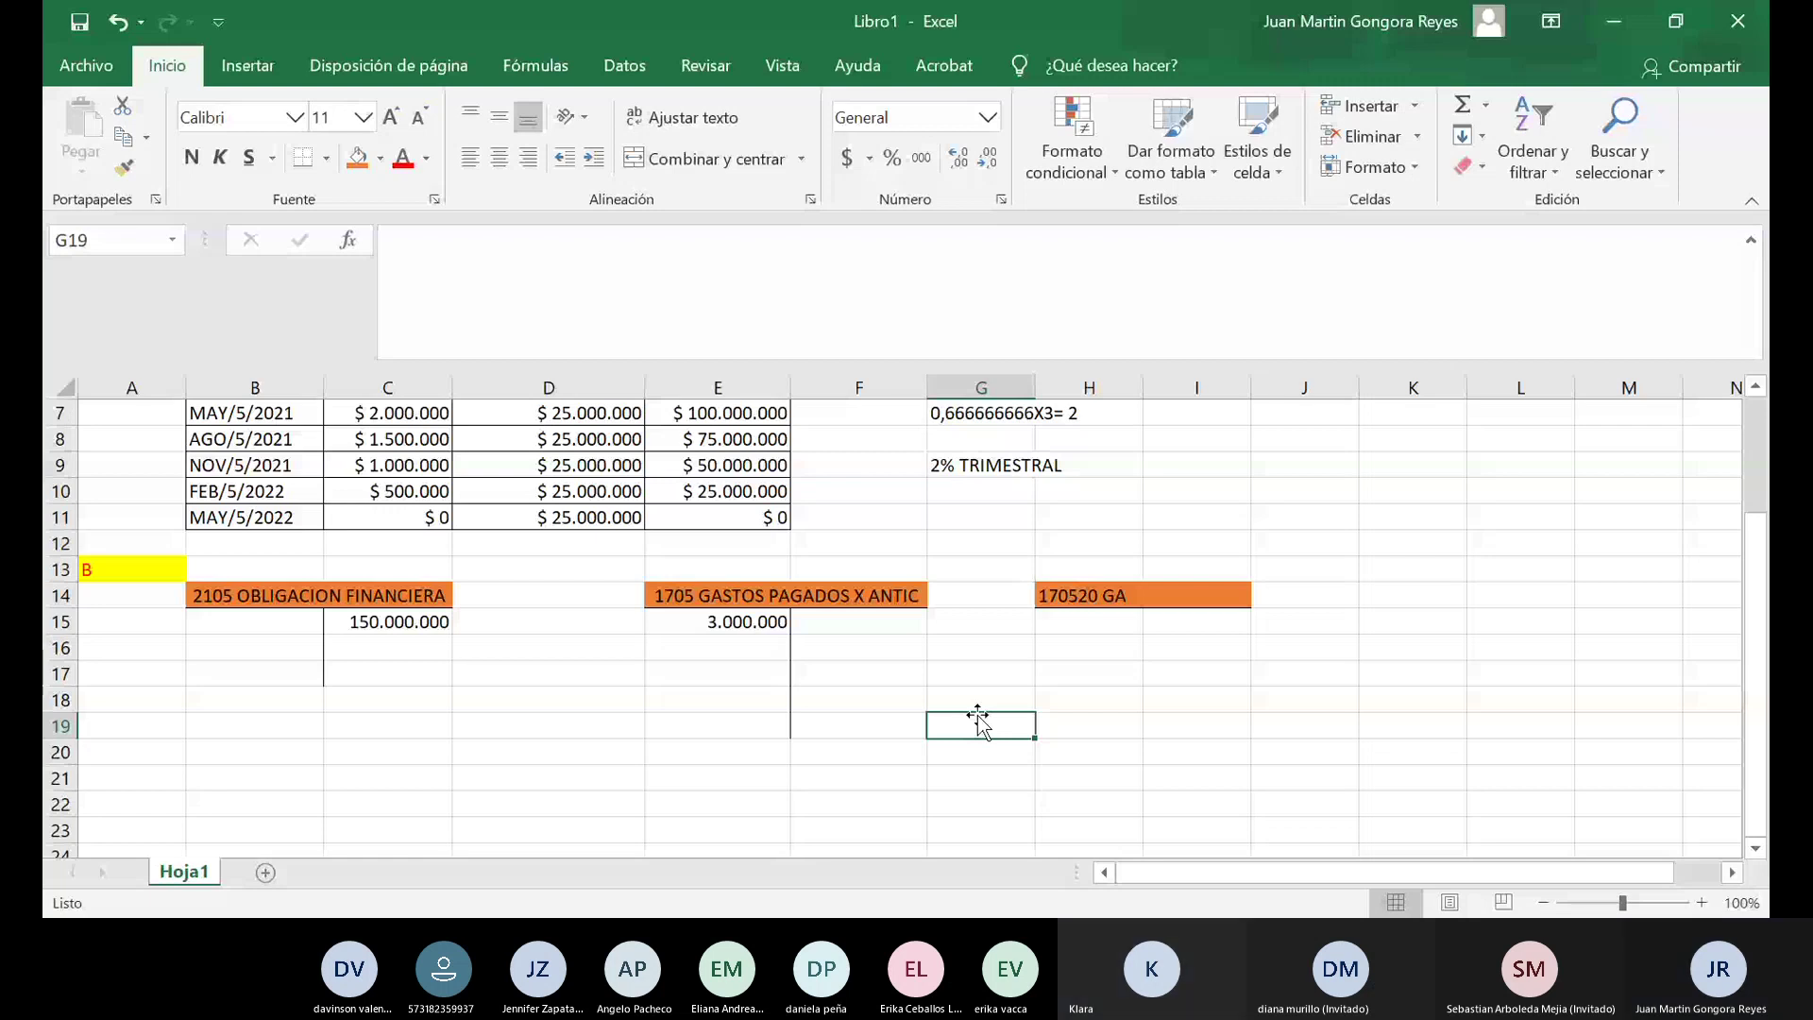
Complete the third T-account's title in H14 as 170520 GASTOS PAGADO X ANTICIPADO.
{"action": "left_click", "coordinate": [1143, 596]}
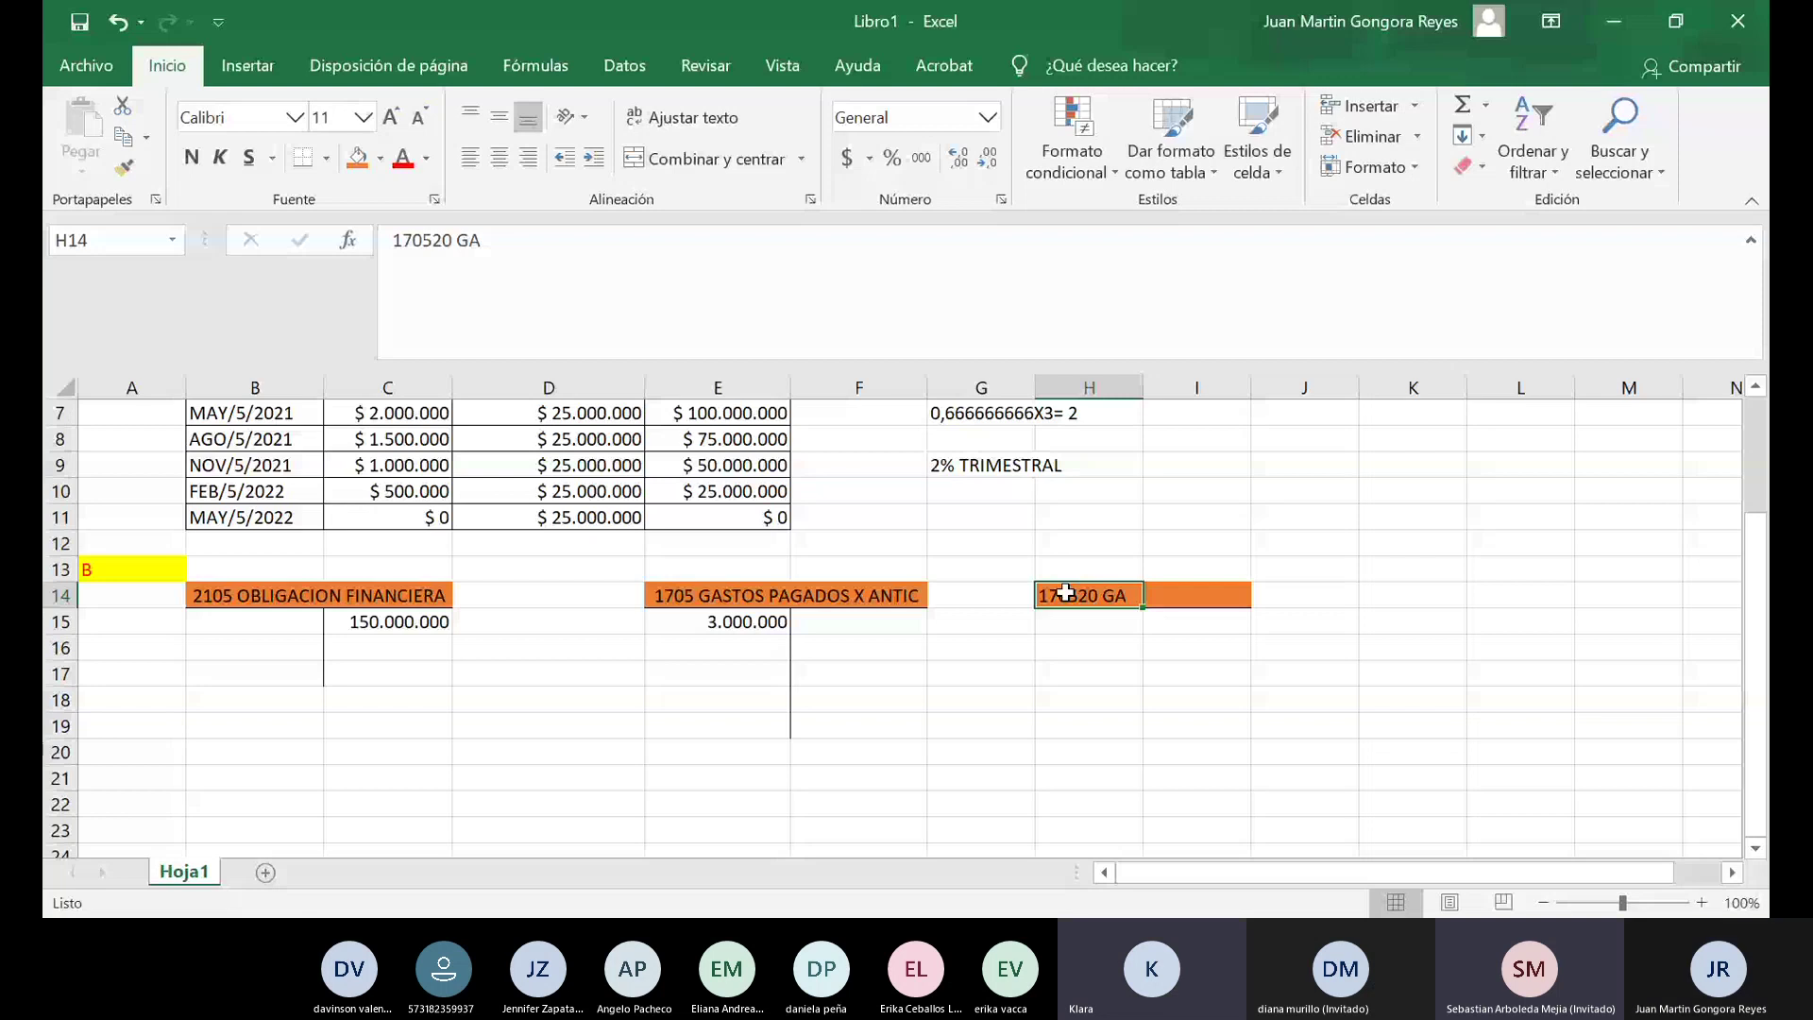
{"action": "key", "text": "F2"}
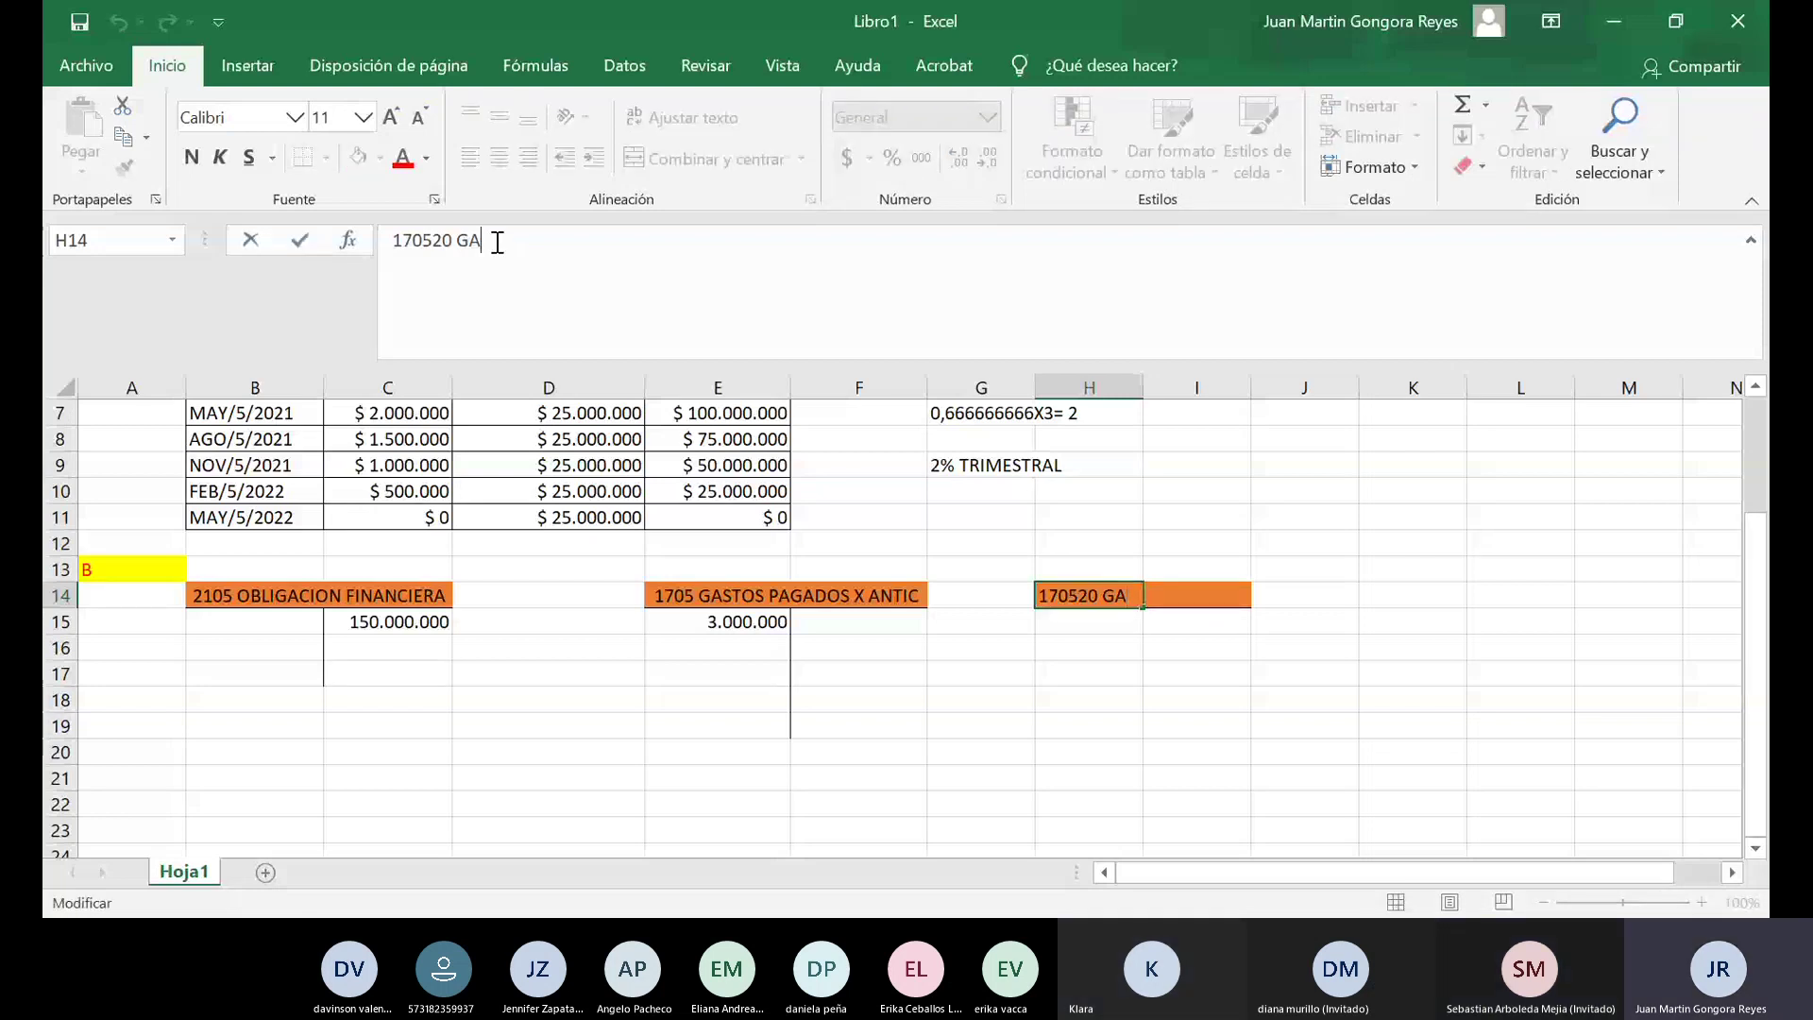
{"action": "type", "text": "STOS"}
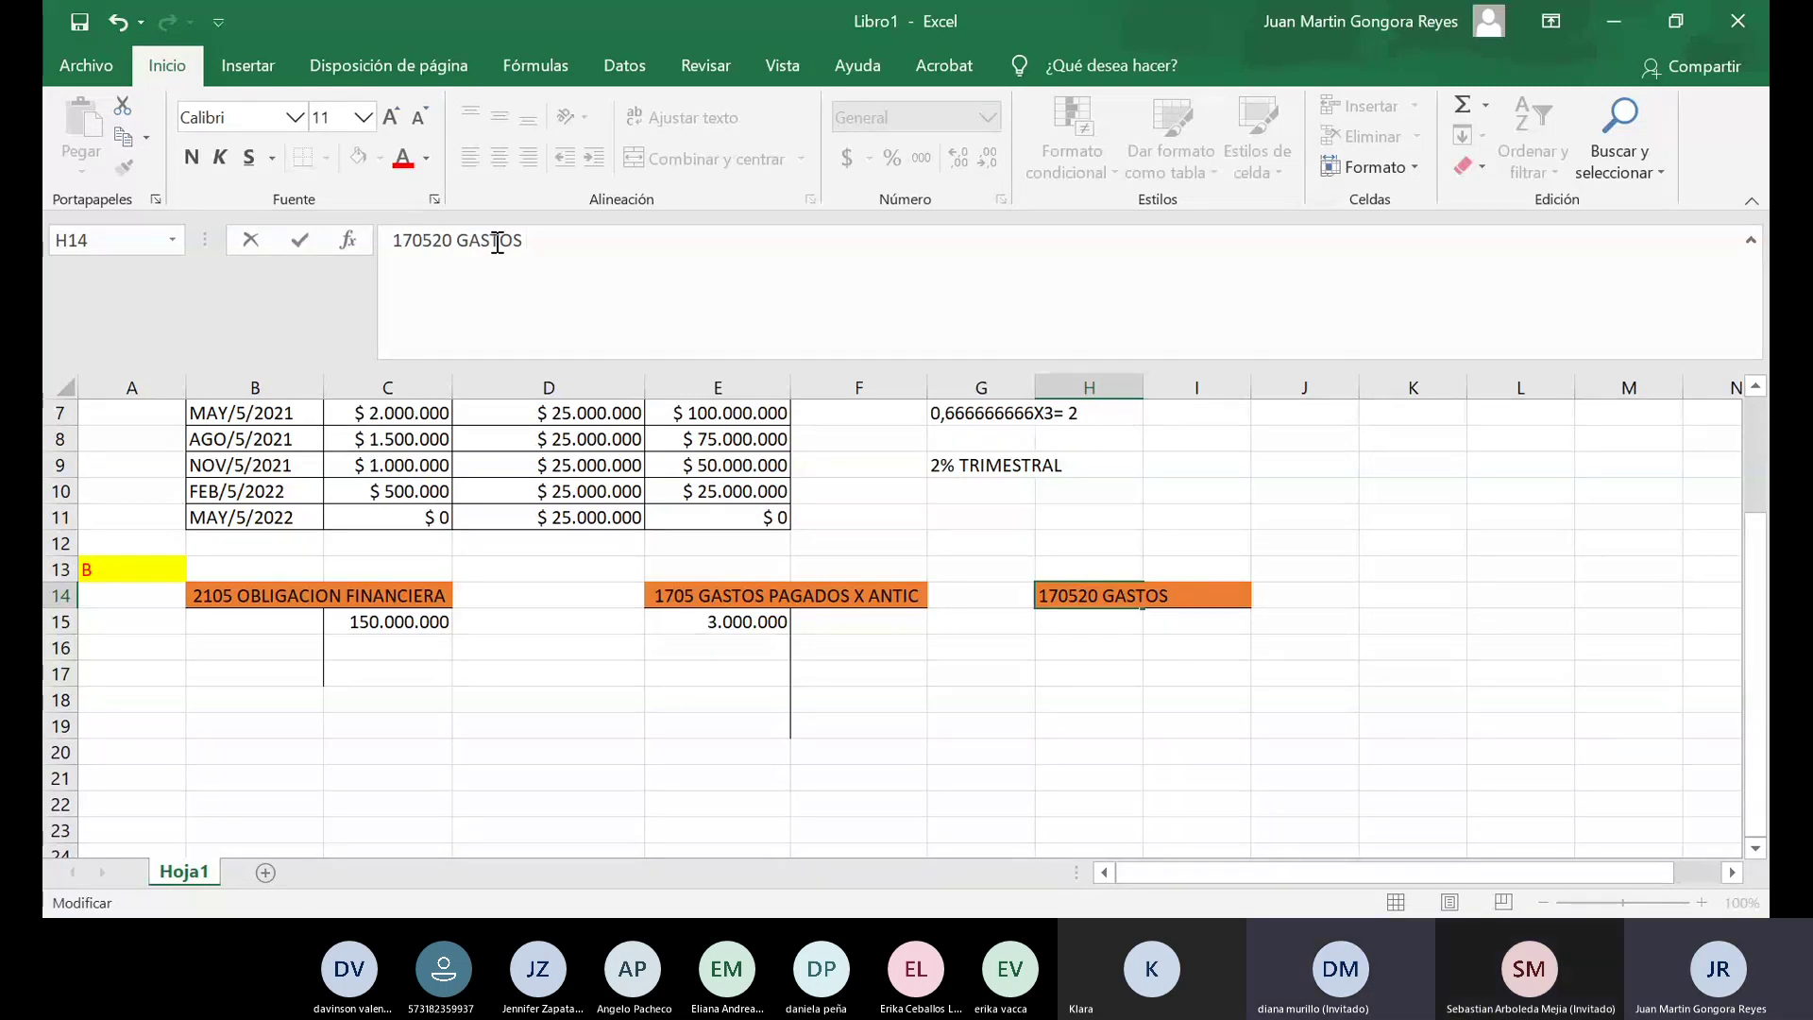
{"action": "type", "text": "P"}
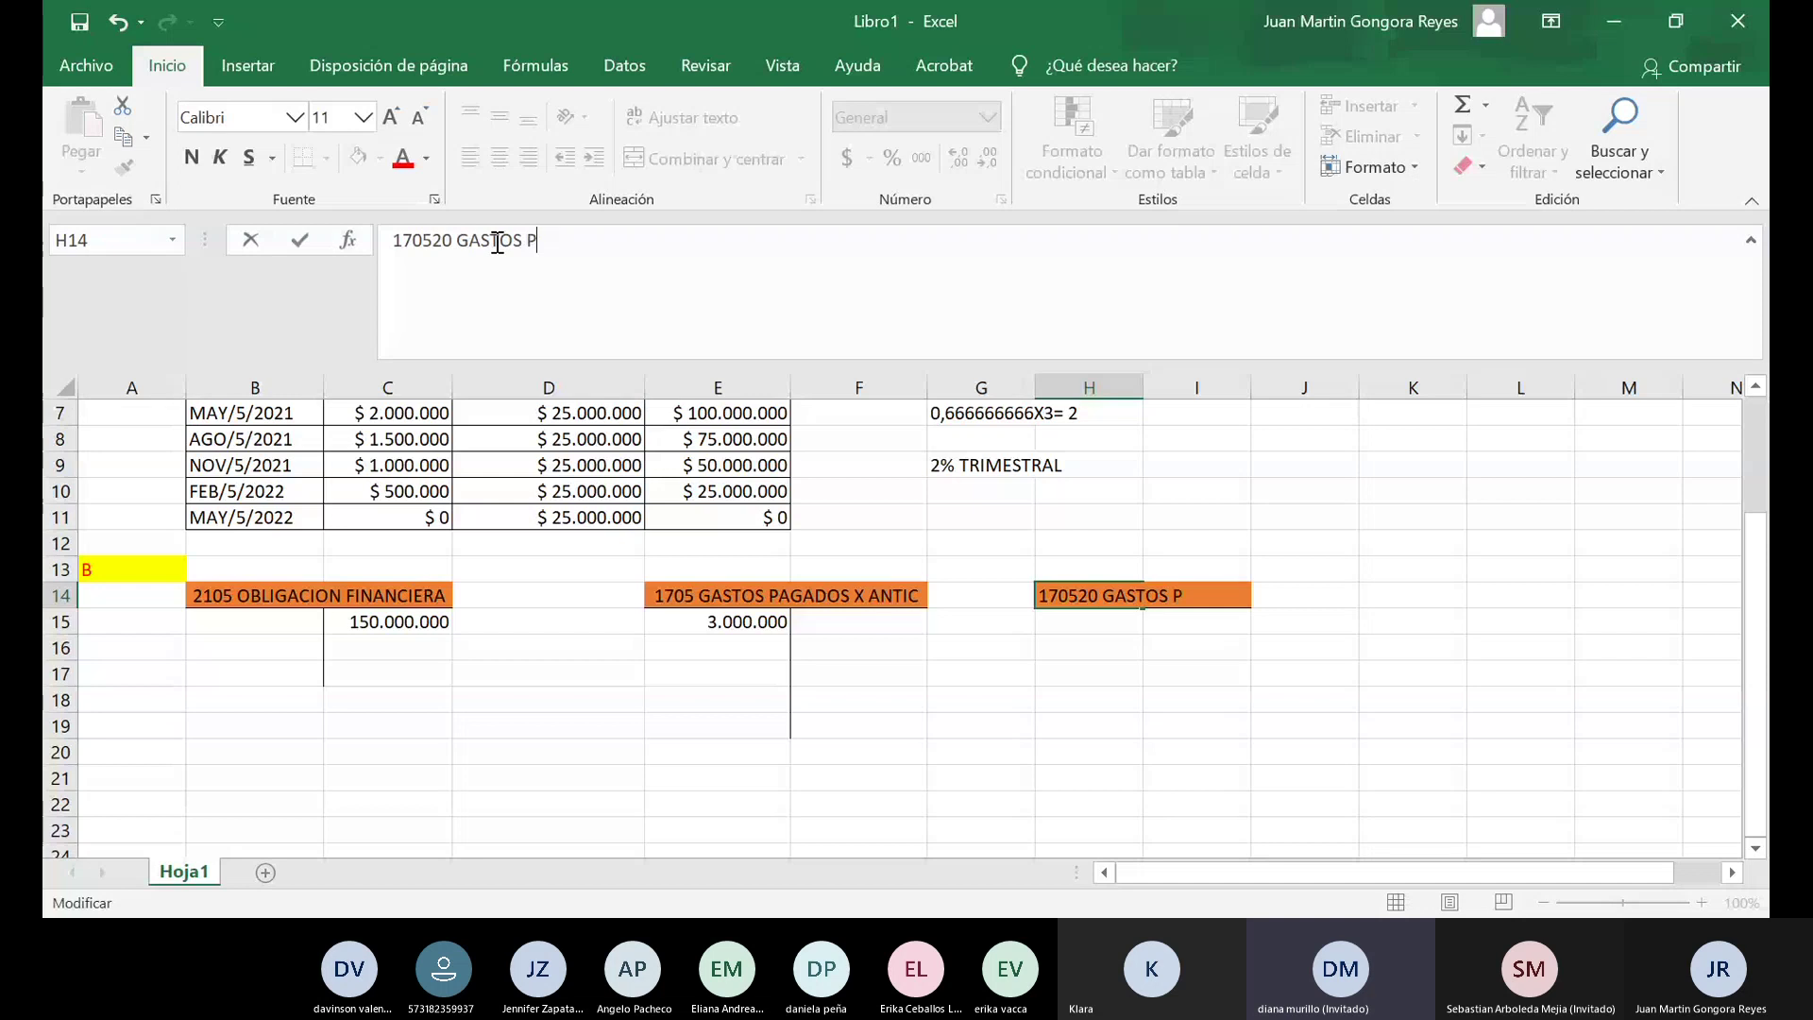
{"action": "type", "text": "AGADO "}
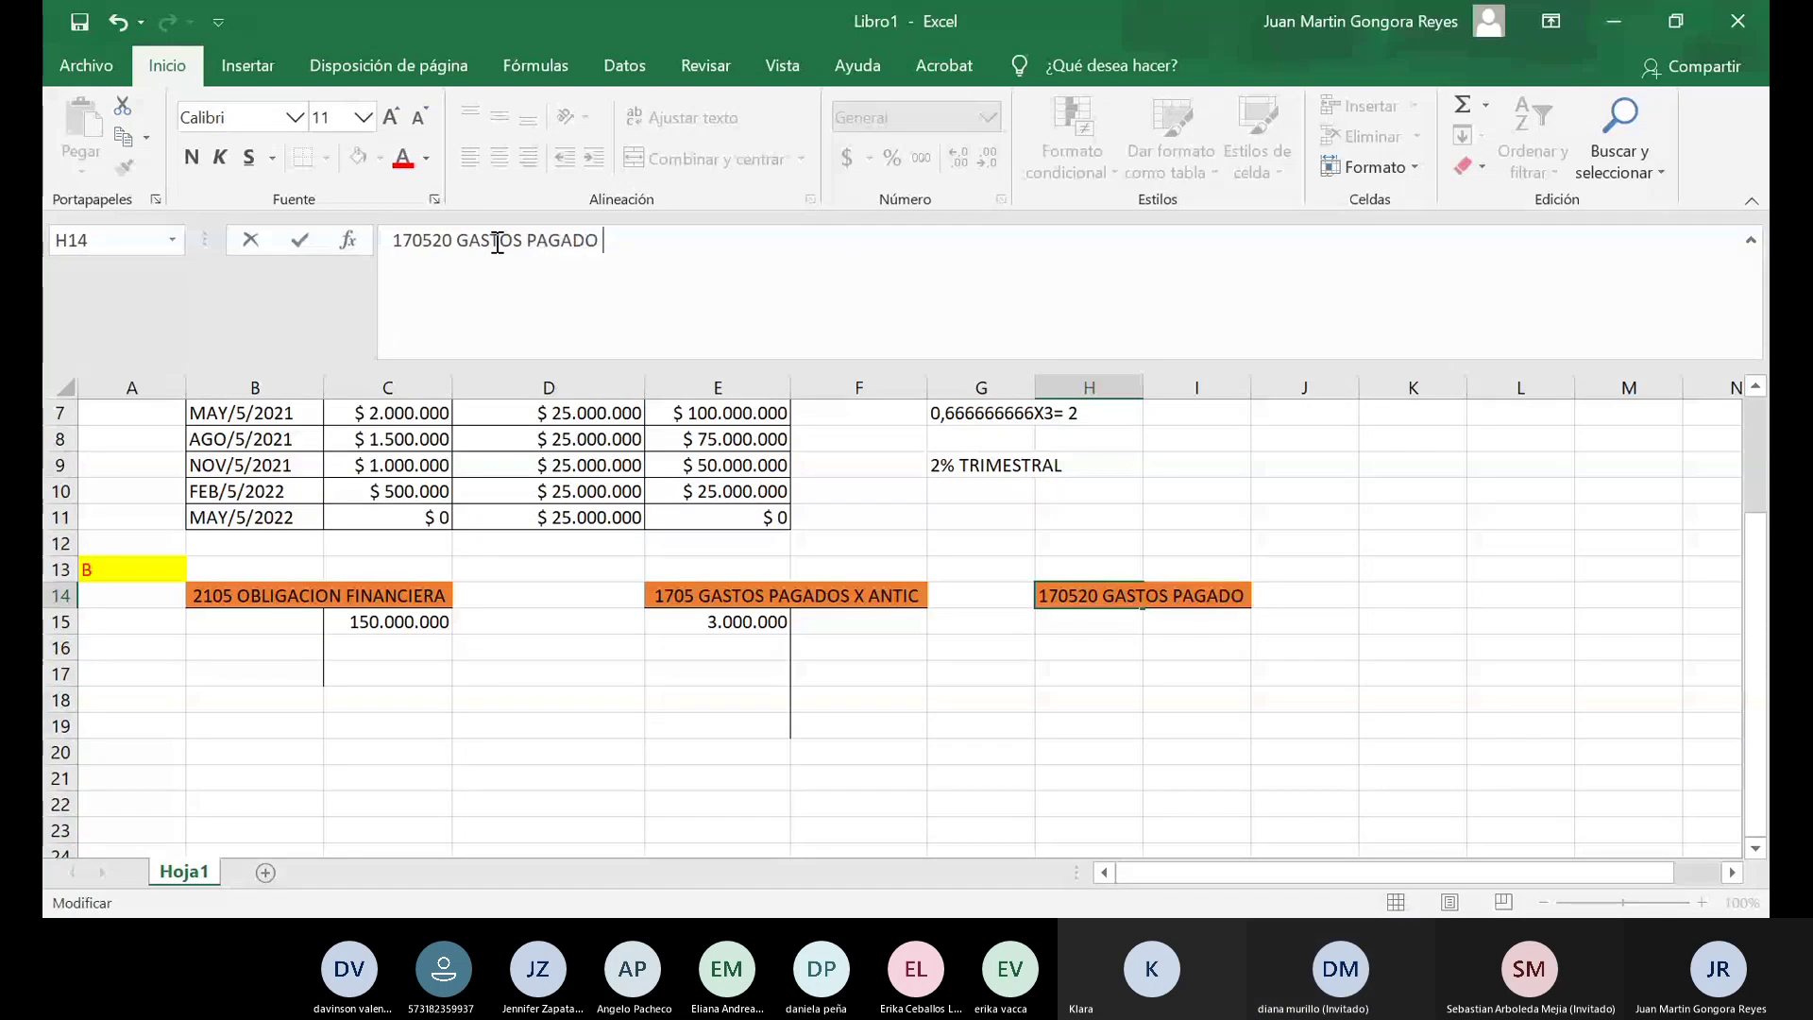
{"action": "type", "text": "X A"}
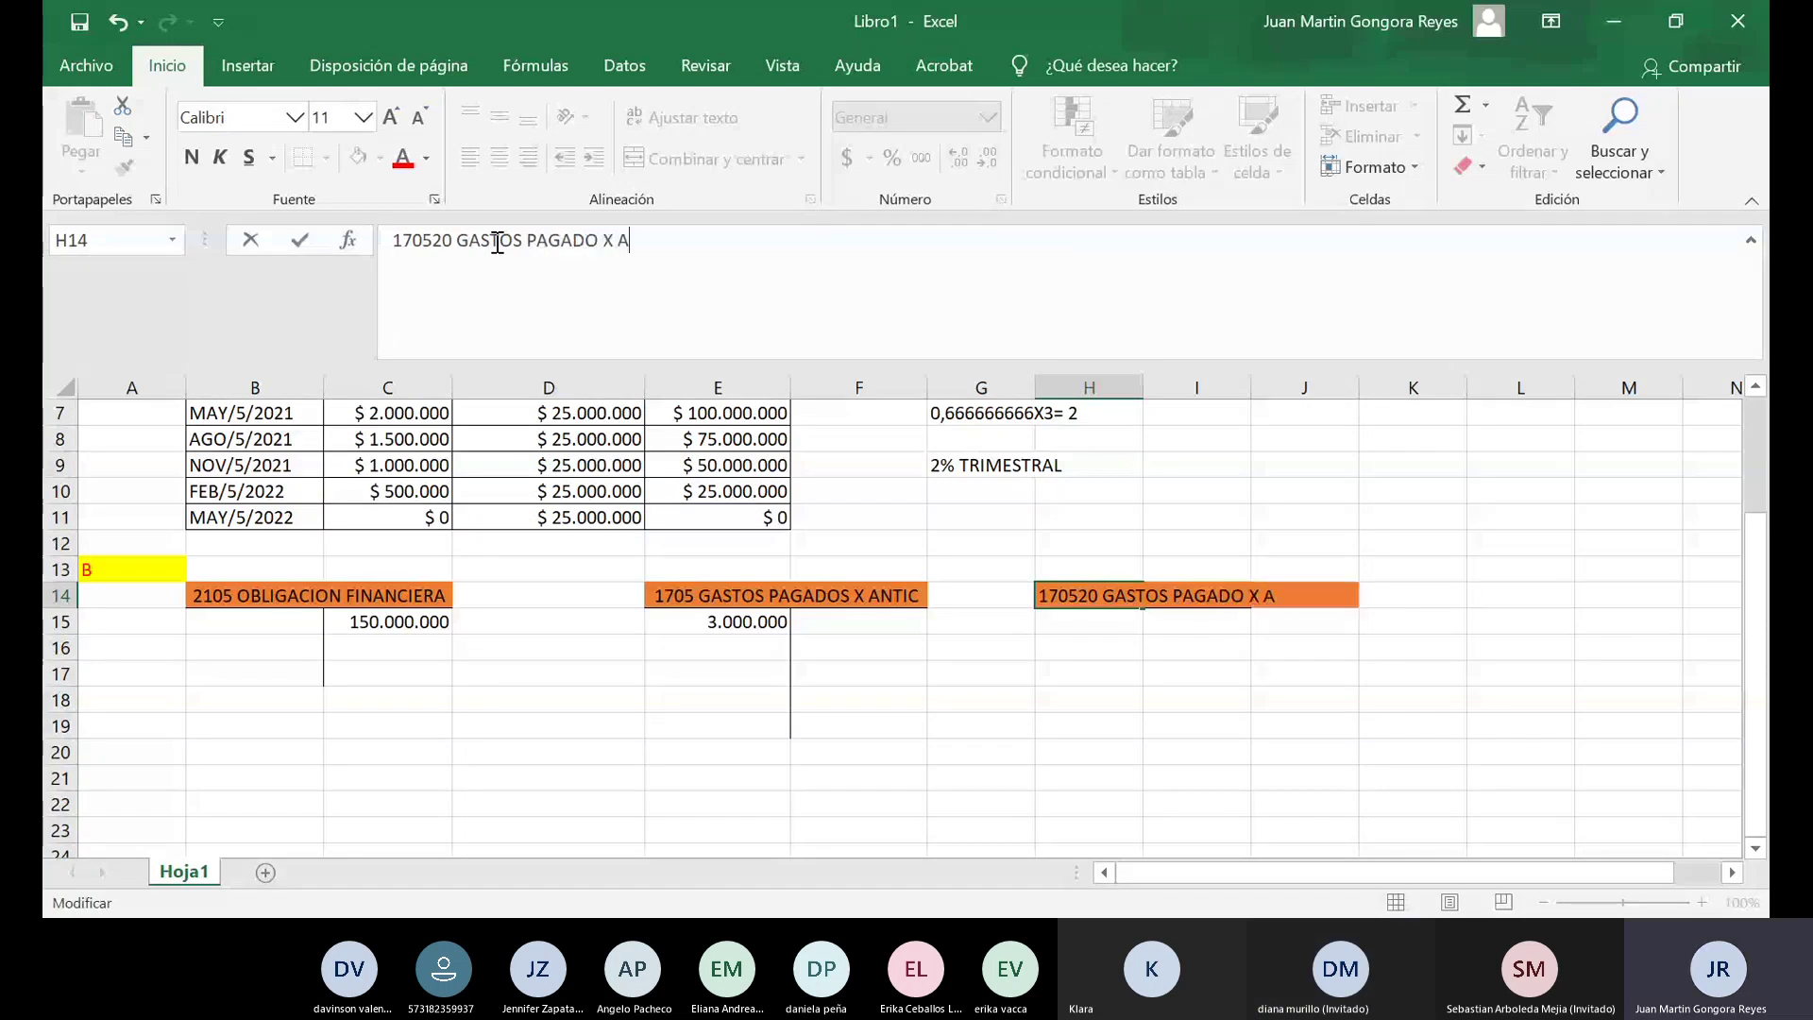
{"action": "type", "text": "NTICIPADO"}
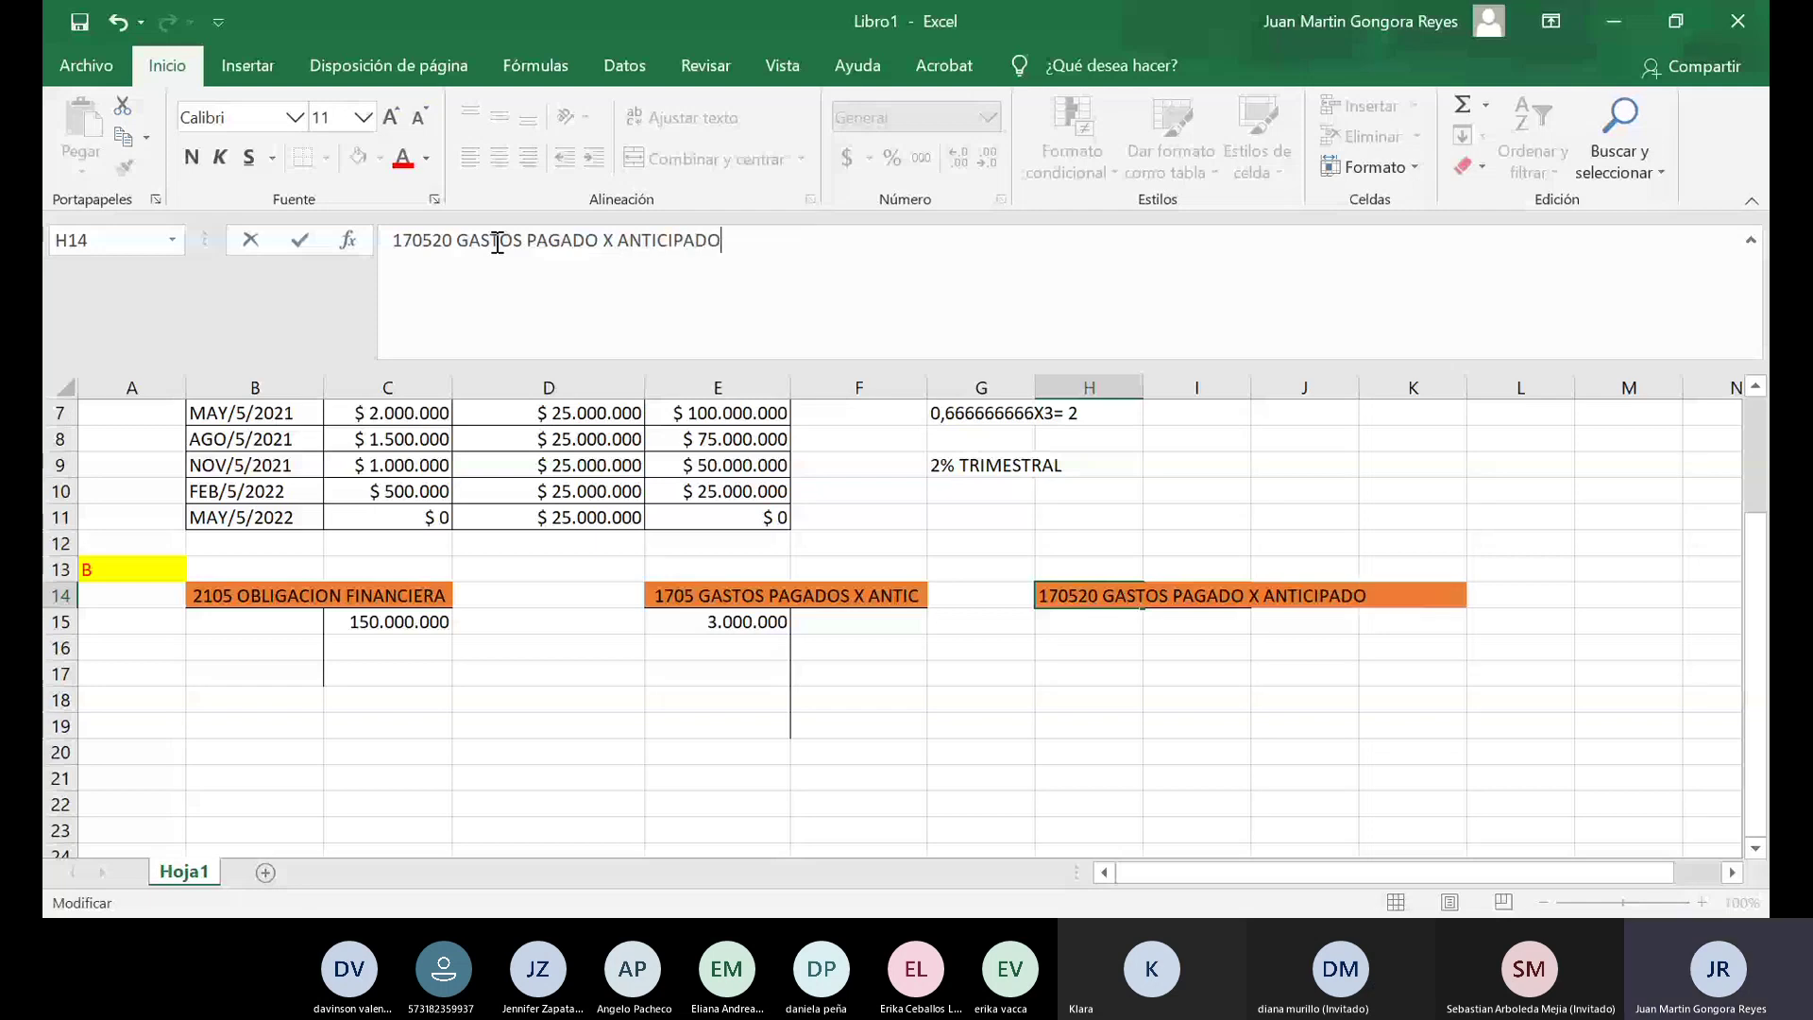
{"action": "left_click", "coordinate": [1091, 746]}
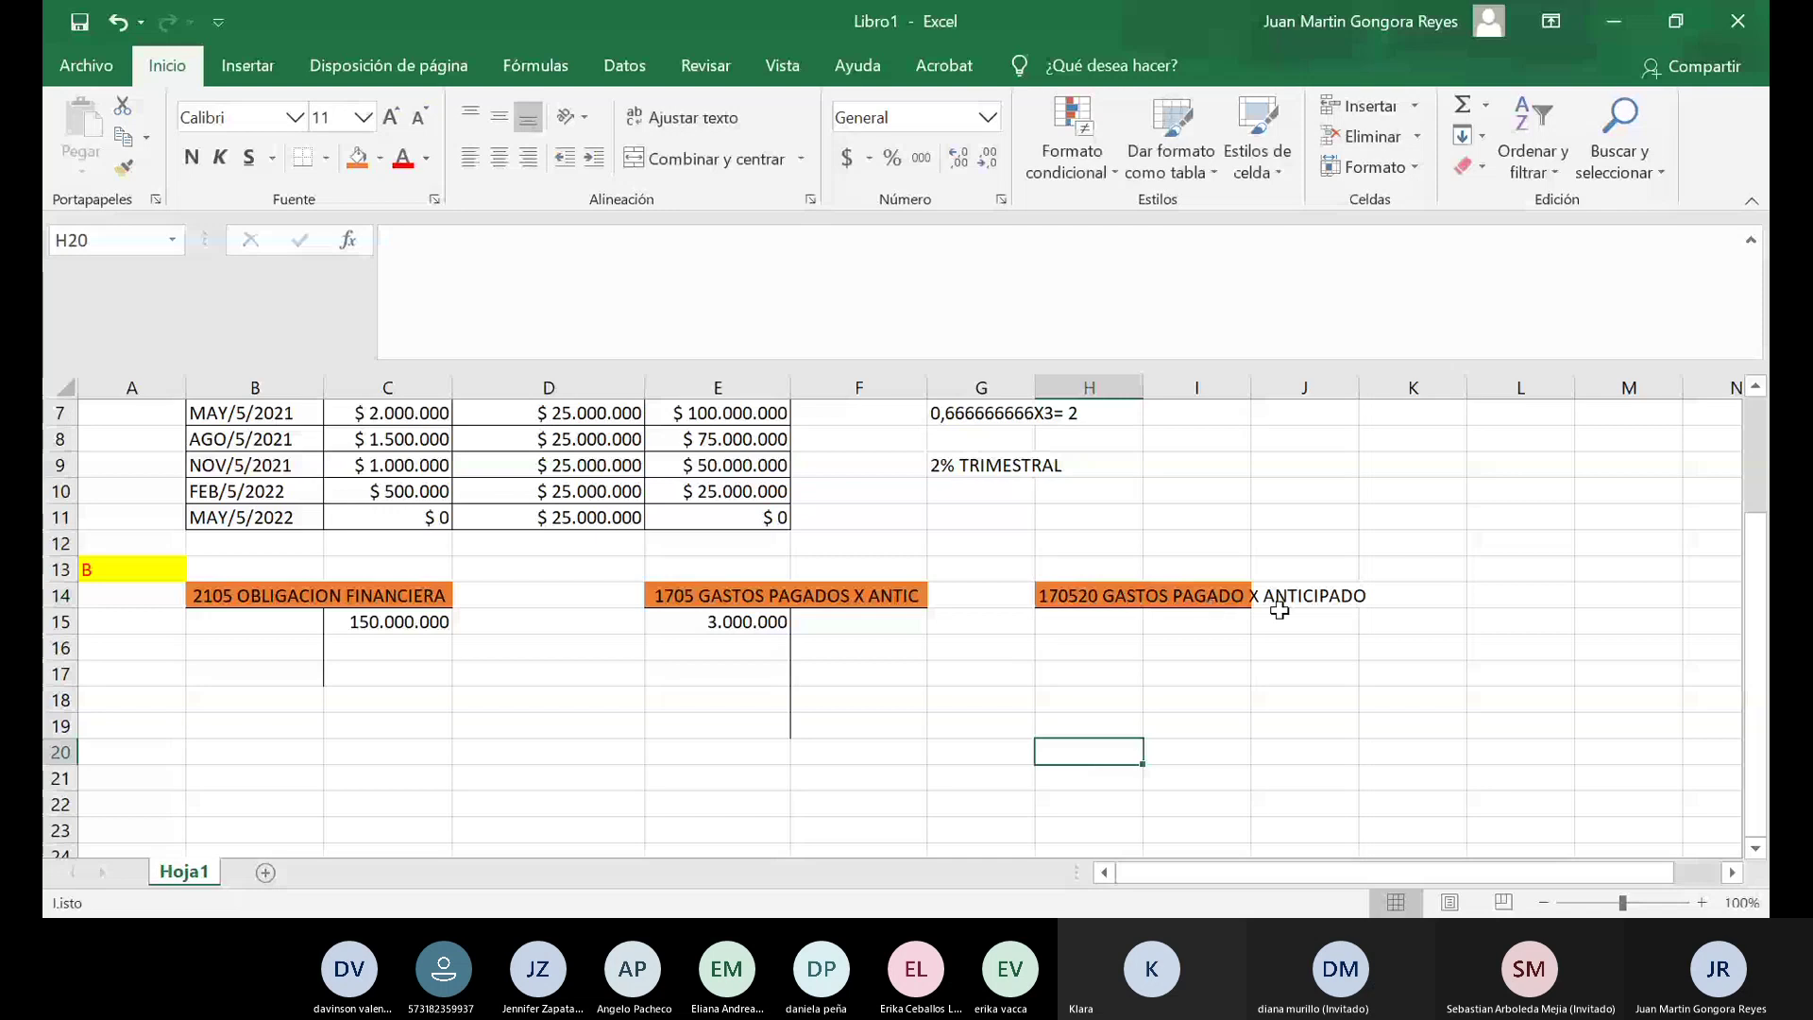
Enter 504.000 in H15, on the debit side of the 170520 T-account.
{"action": "left_click", "coordinate": [1082, 627]}
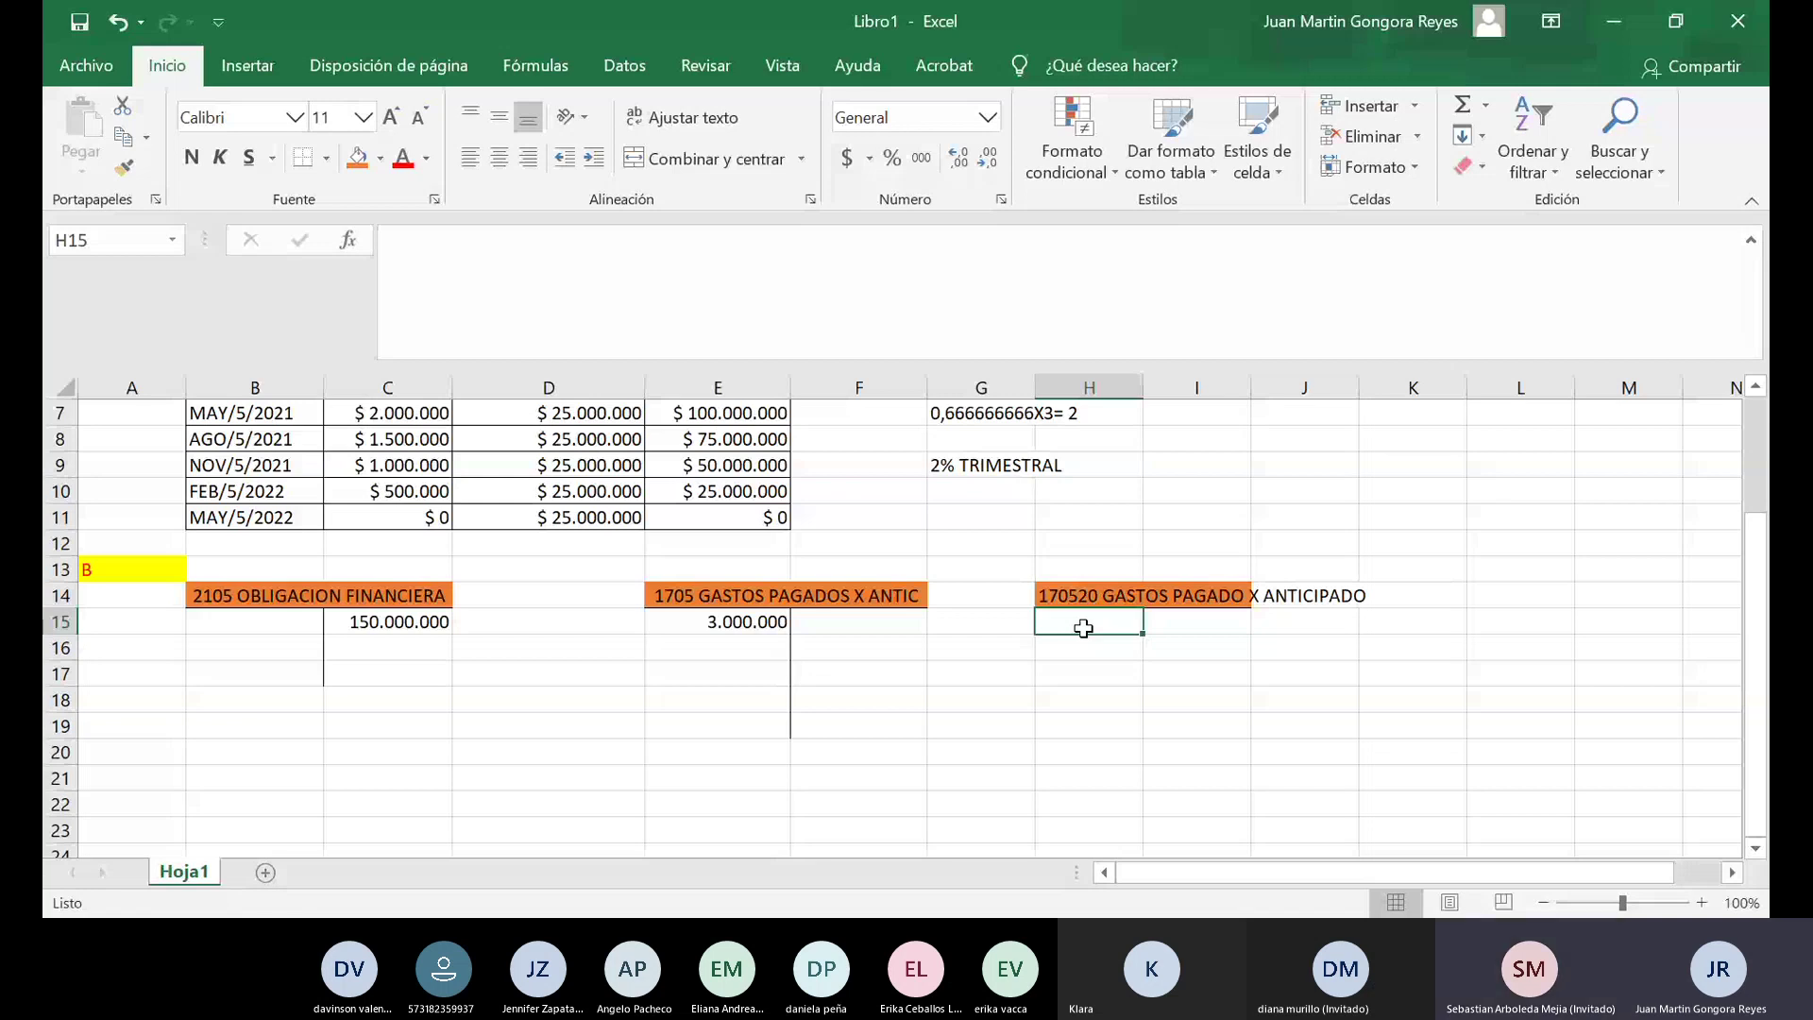
{"action": "type", "text": "50"}
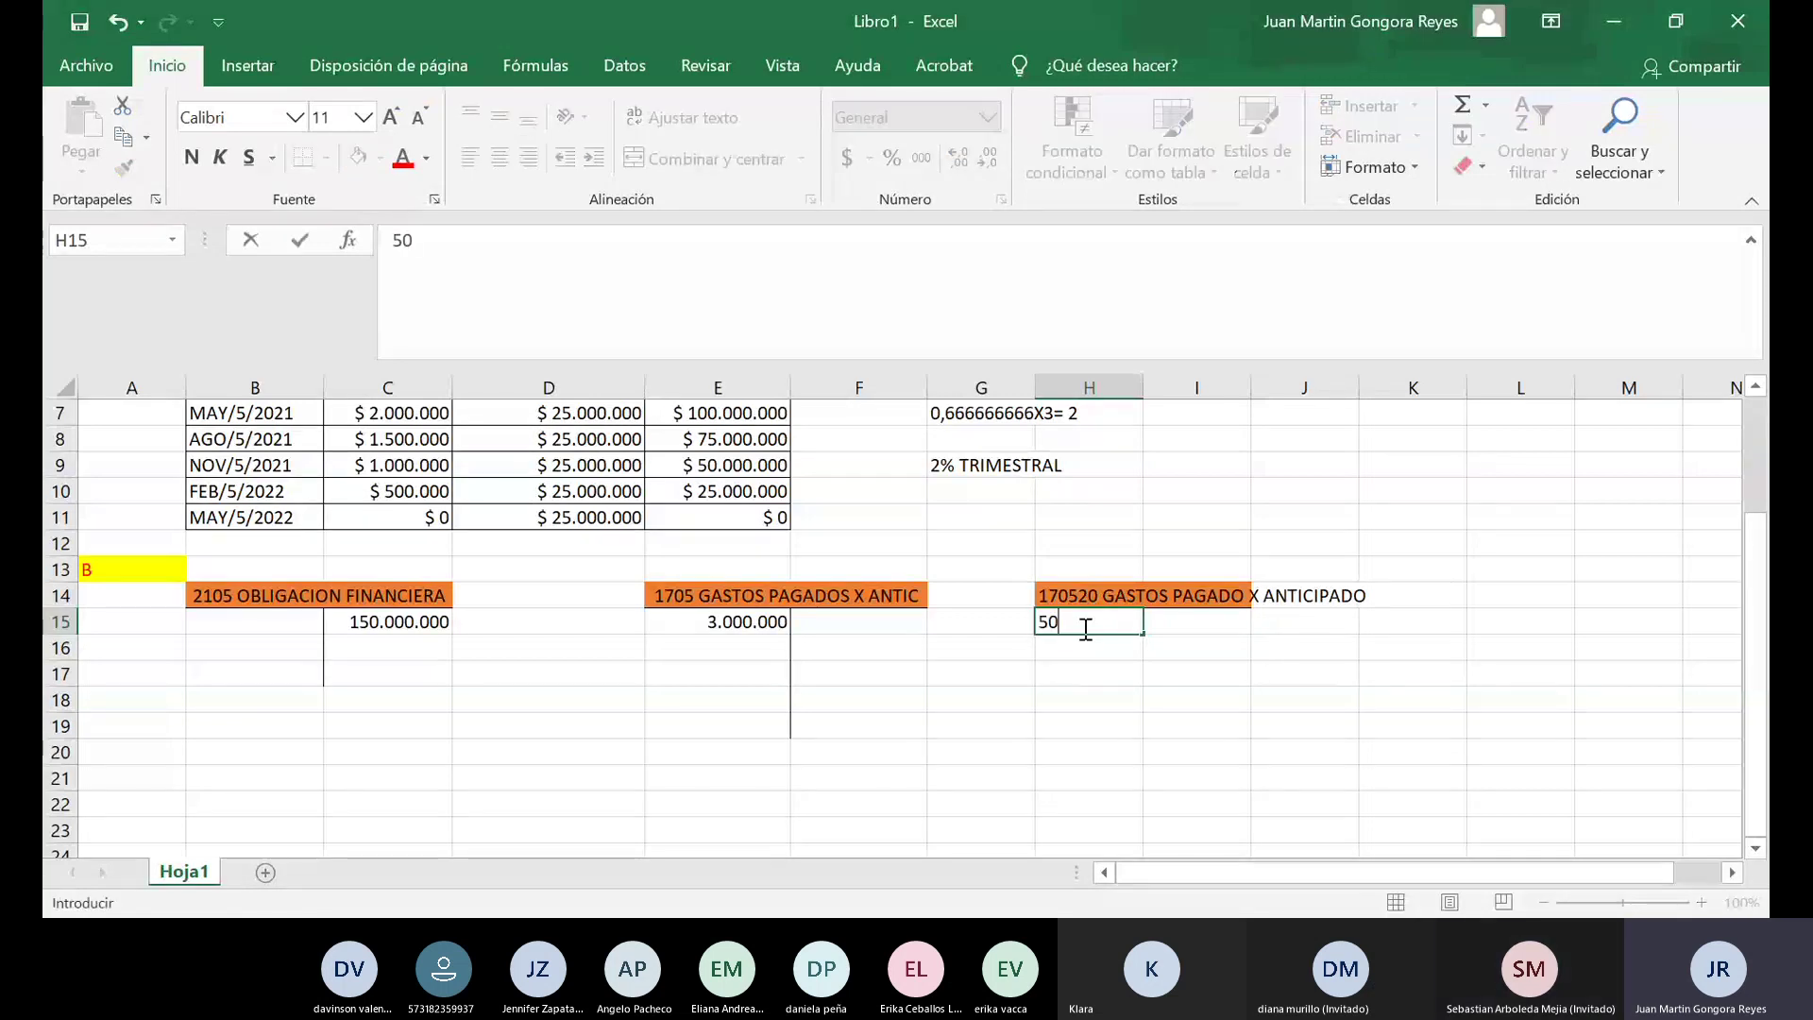
{"action": "type", "text": "4000"}
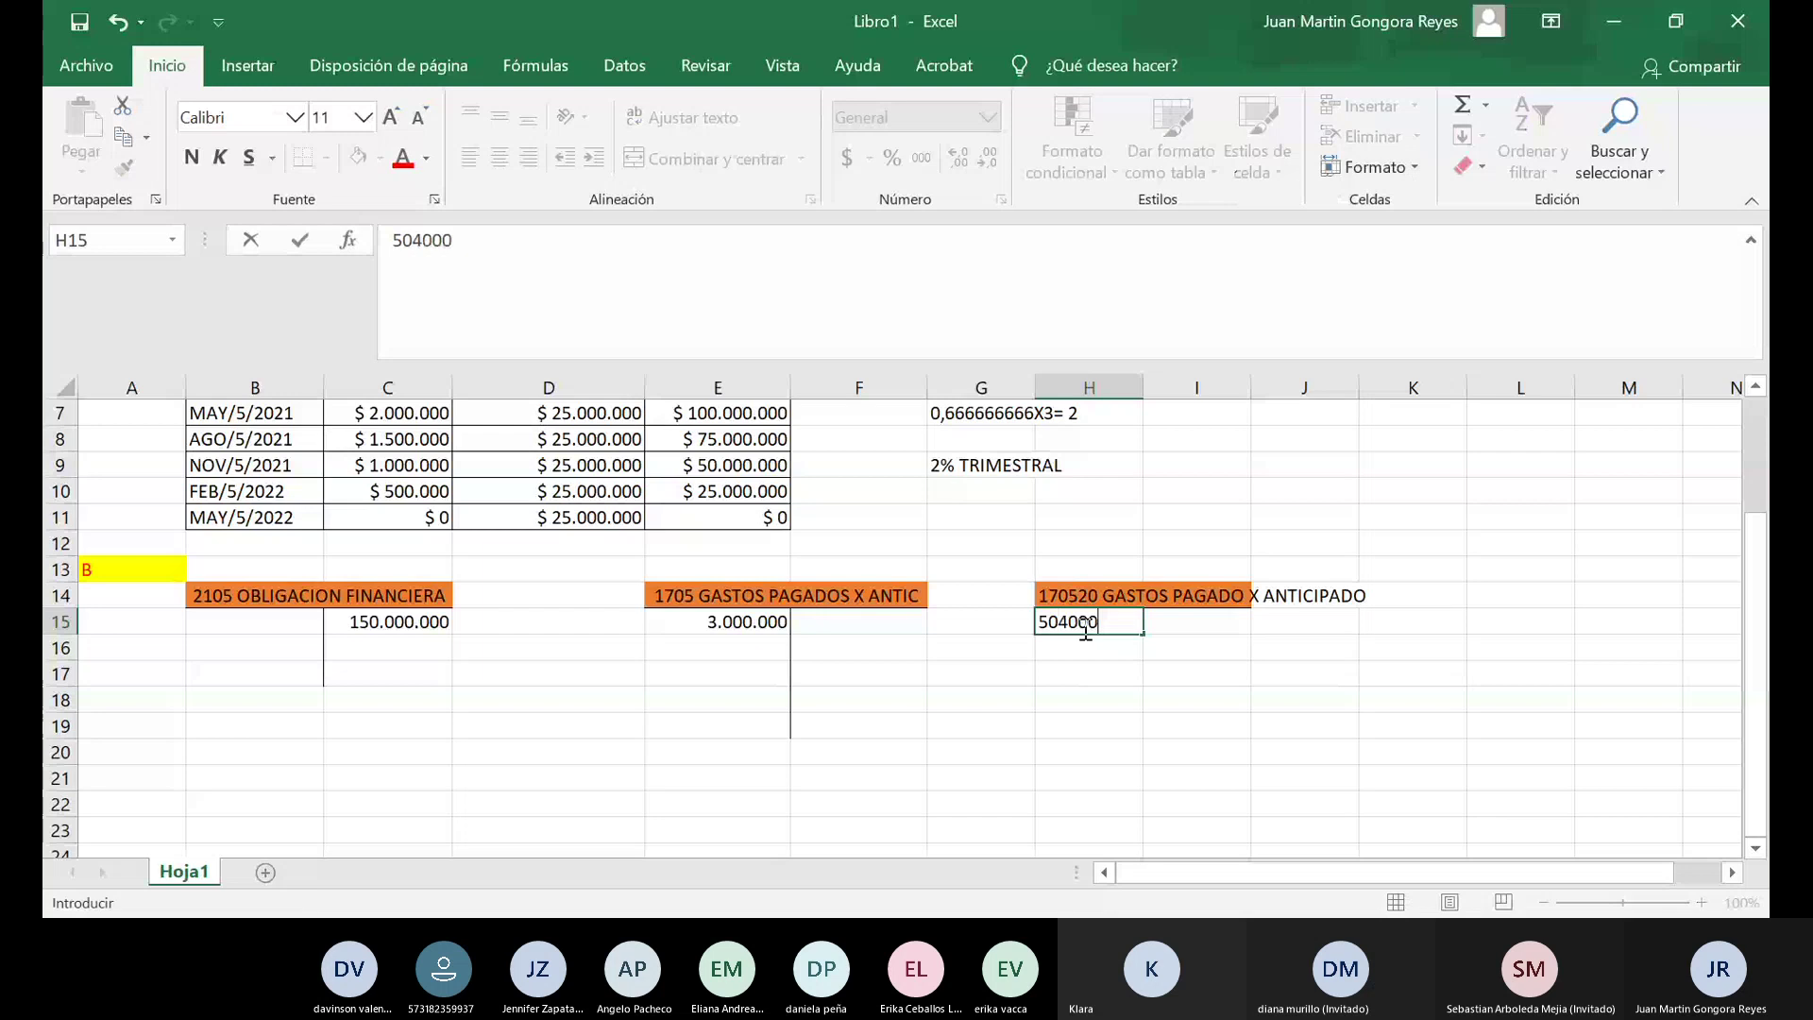
{"action": "key", "text": "BackSpace"}
{"action": "key", "text": "BackSpace"}
{"action": "key", "text": "BackSpace"}
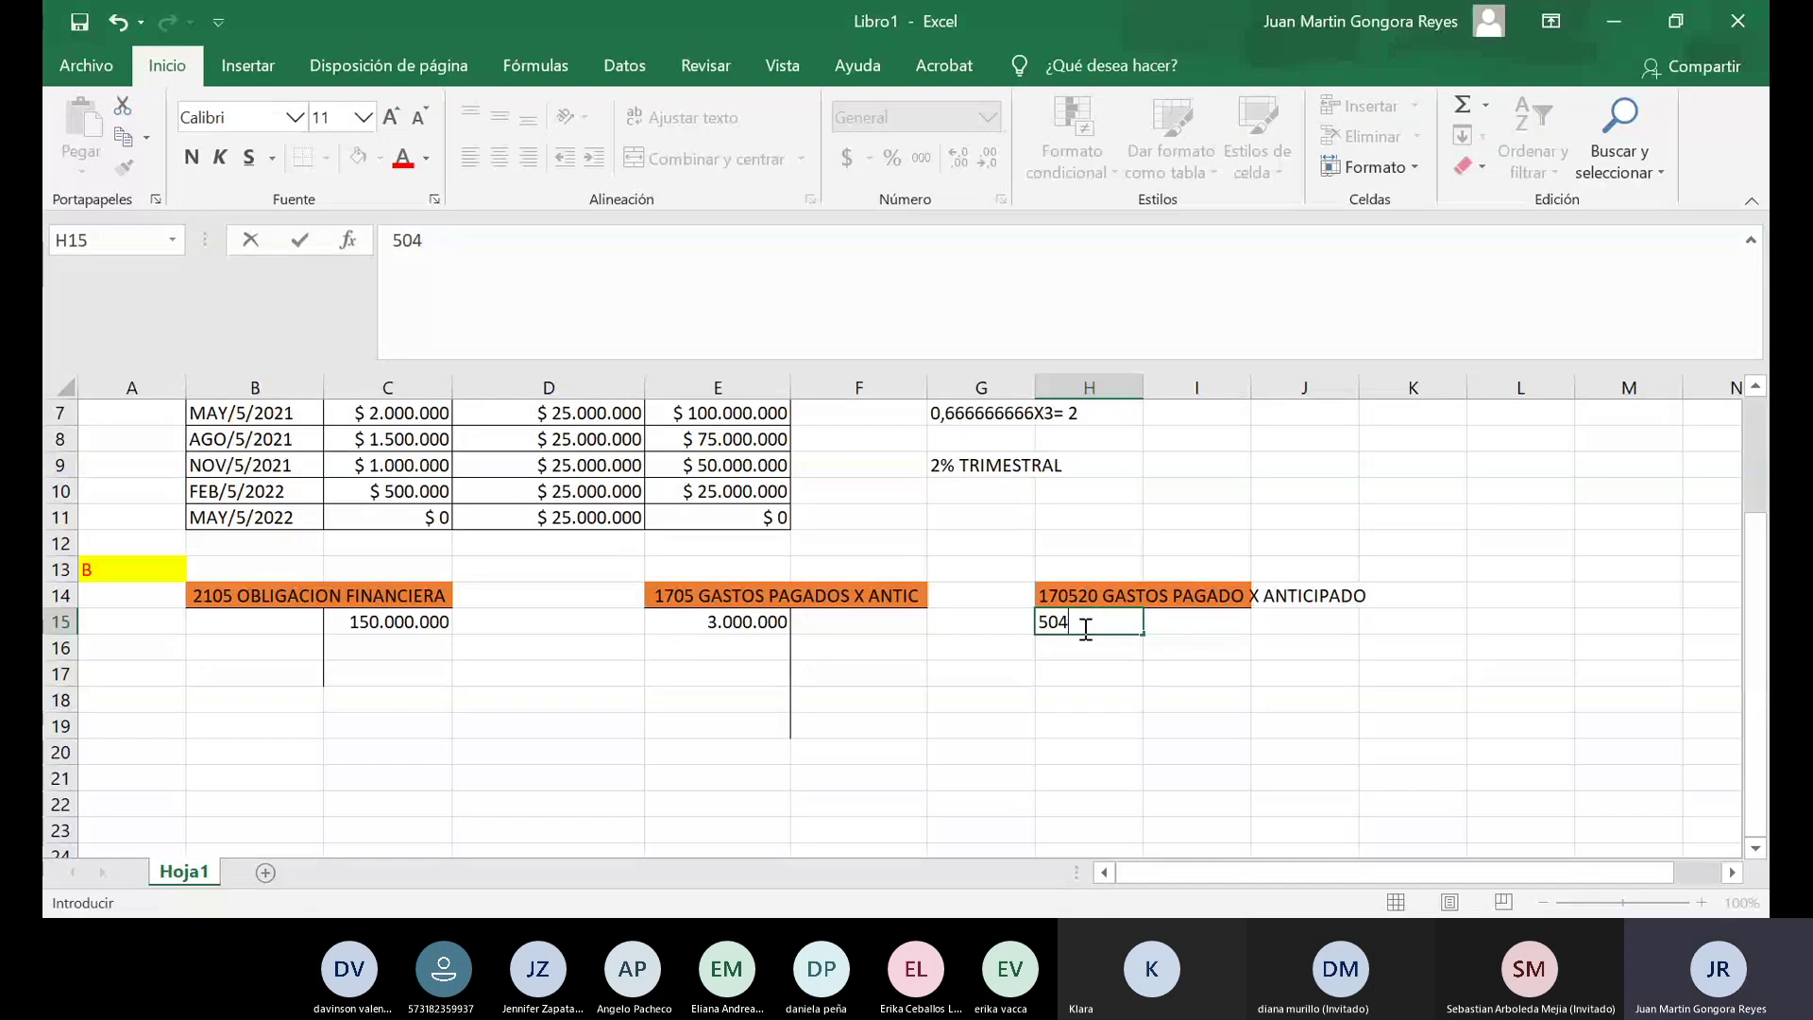
{"action": "type", "text": ".000"}
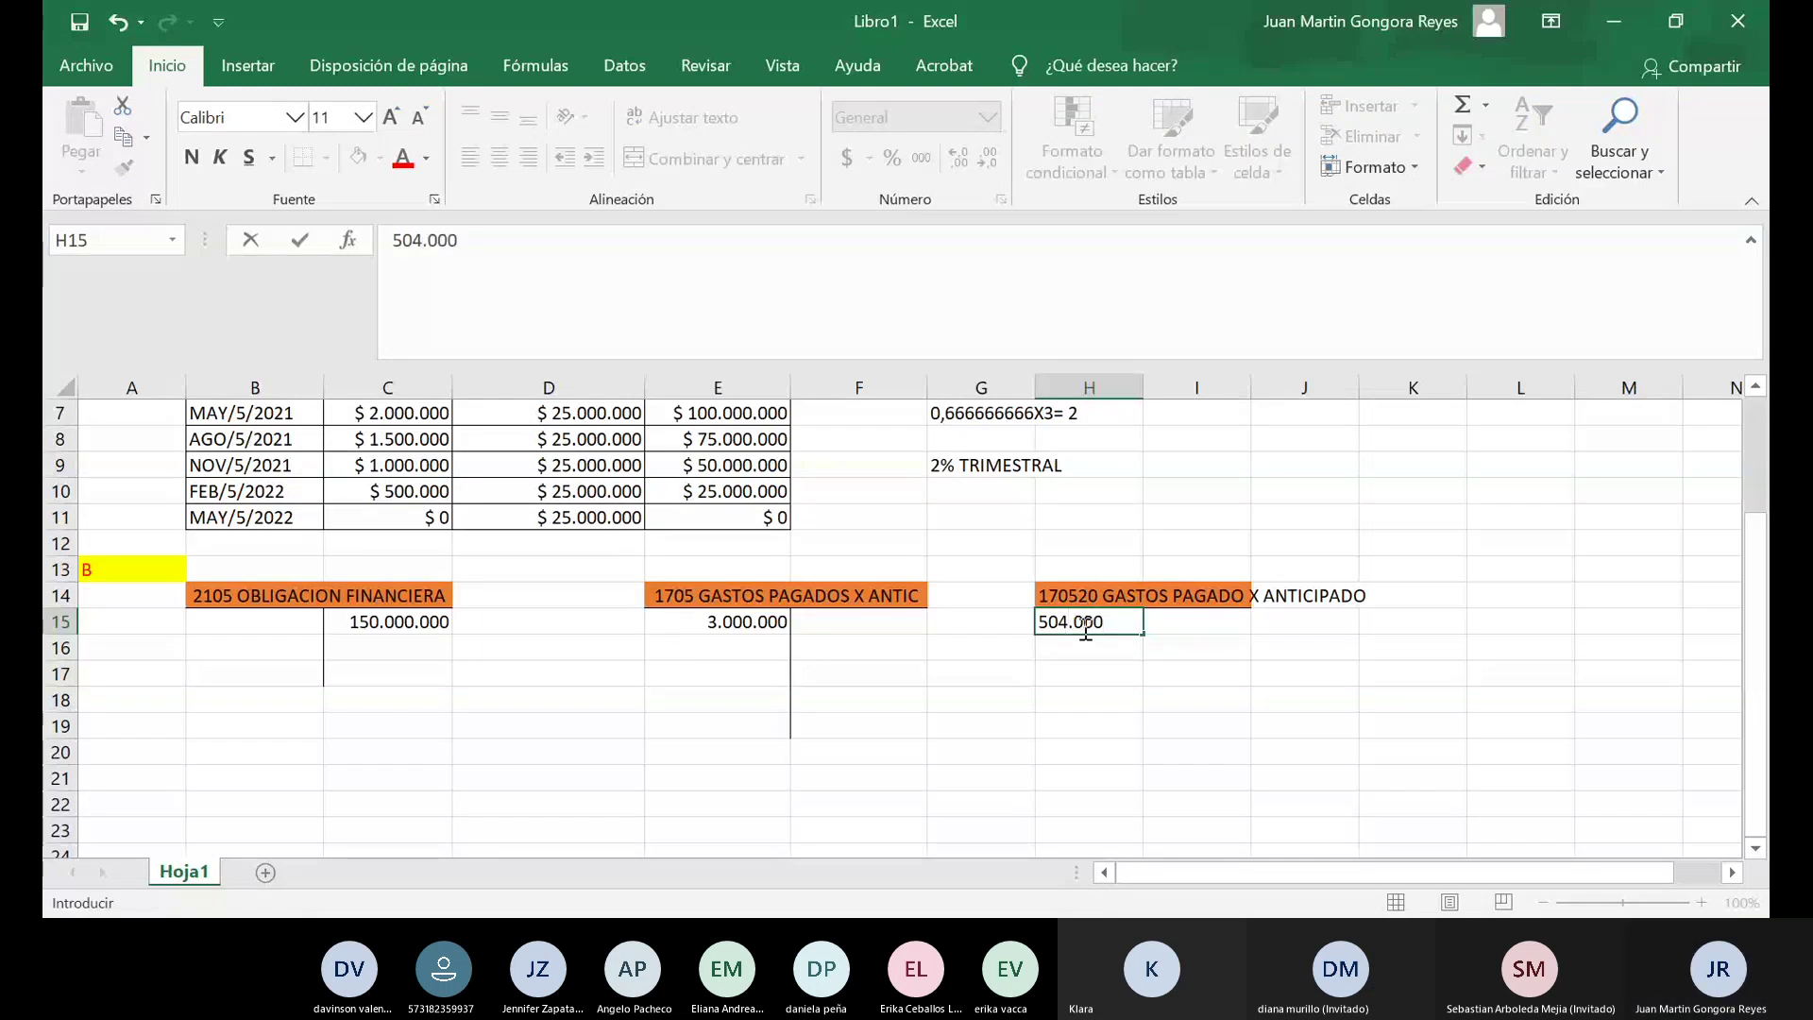
{"action": "key", "text": "Return"}
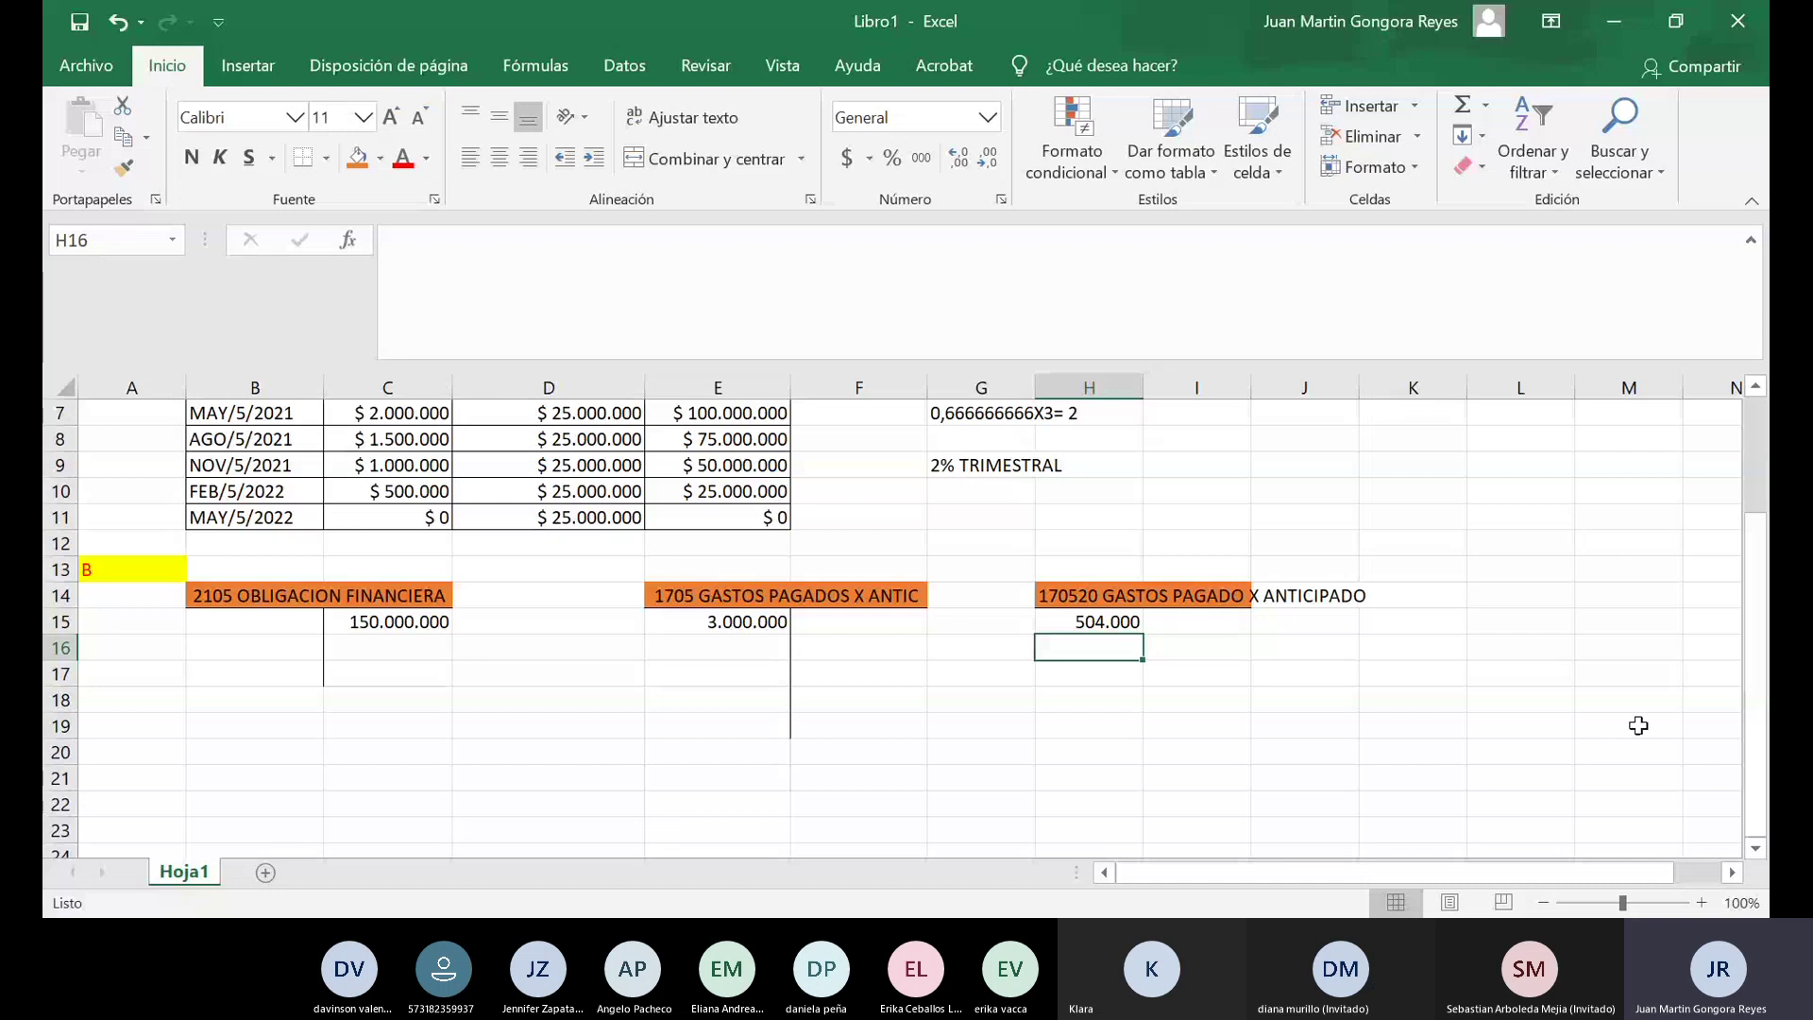
Draw a fourth T-account with a bottom border on L14:M14 and a left border on M15:M17.
{"action": "left_click", "coordinate": [1535, 593]}
{"action": "left_click_drag", "start_coordinate": [1535, 594], "coordinate": [1601, 593]}
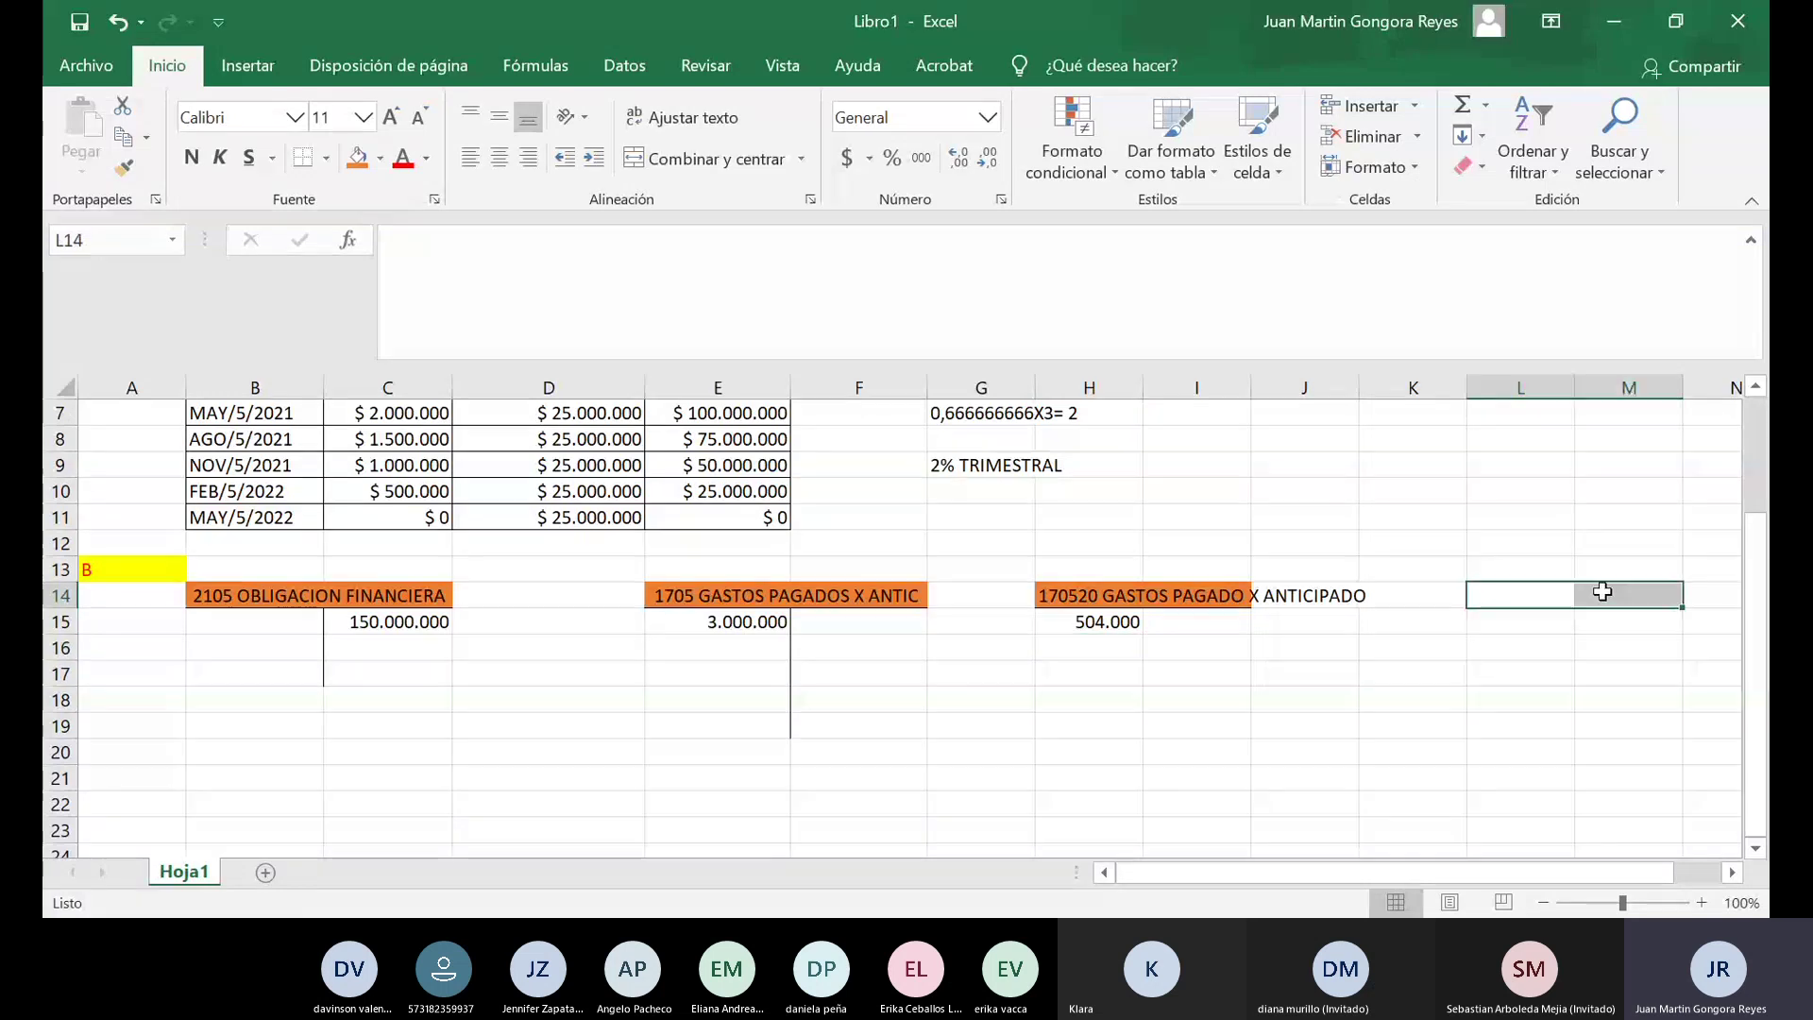
{"action": "left_click", "coordinate": [306, 161]}
{"action": "left_click", "coordinate": [1627, 628]}
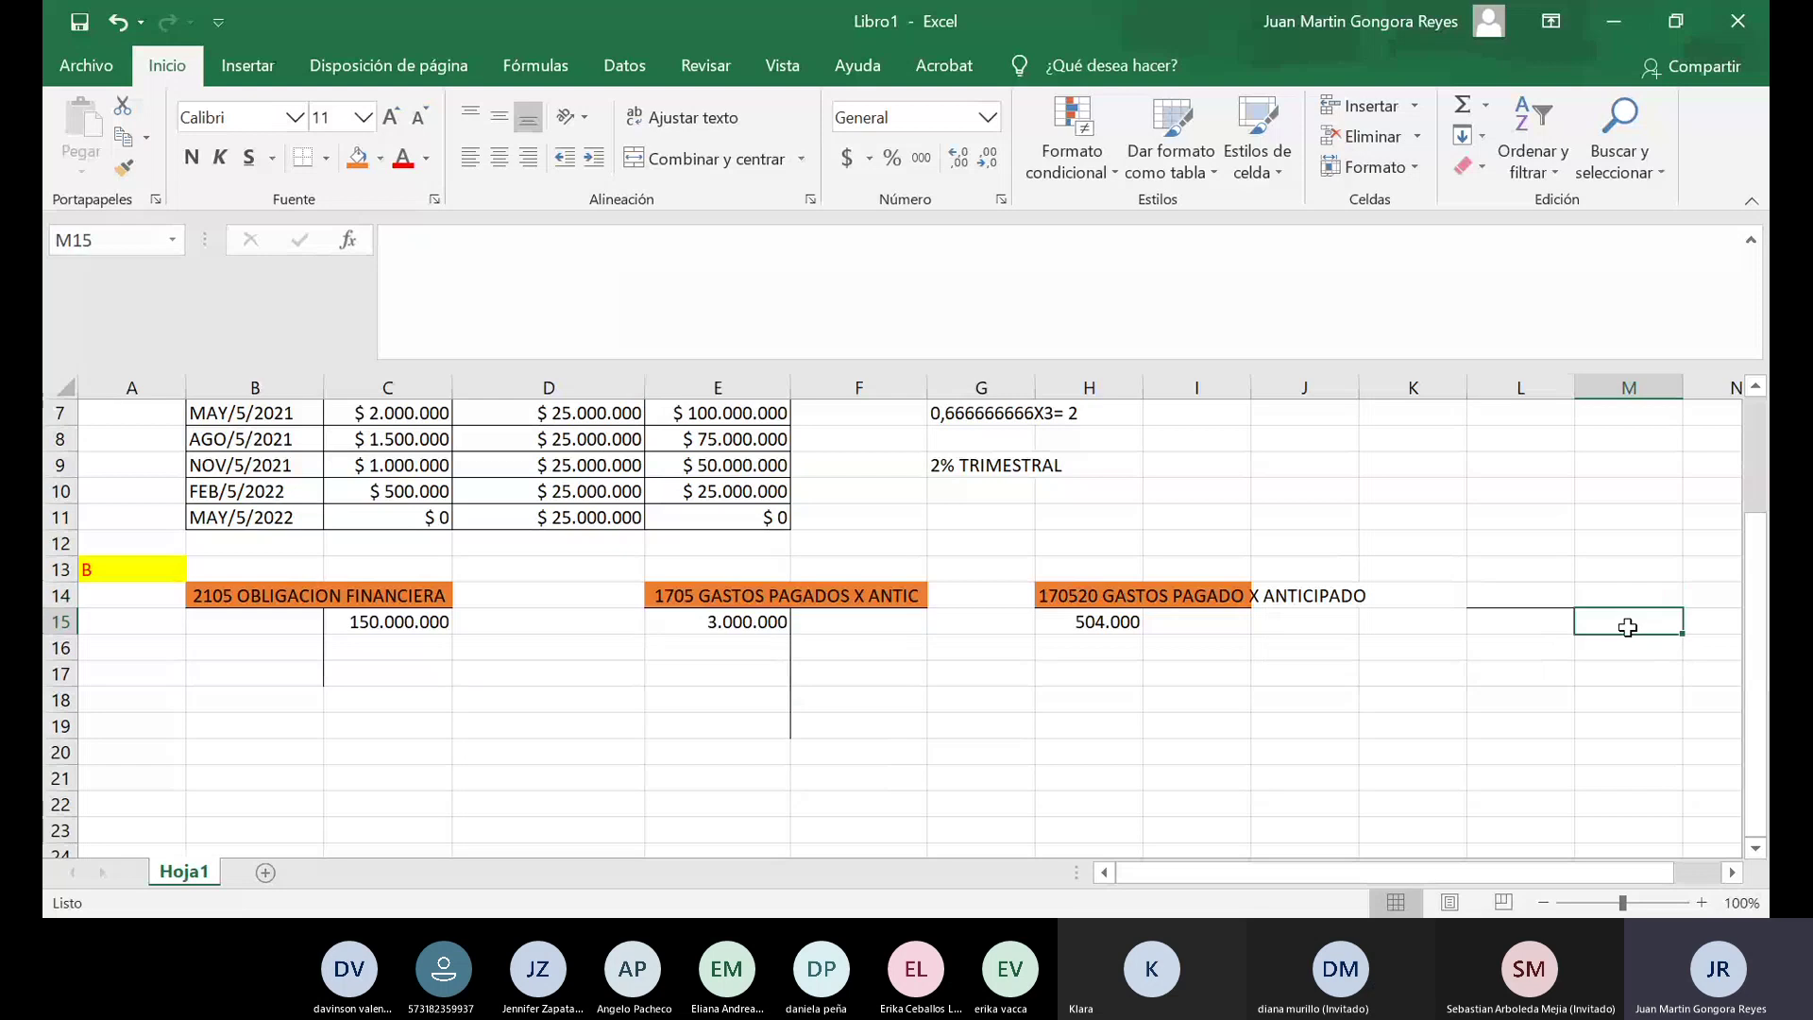
{"action": "left_click_drag", "start_coordinate": [1628, 627], "coordinate": [1632, 676]}
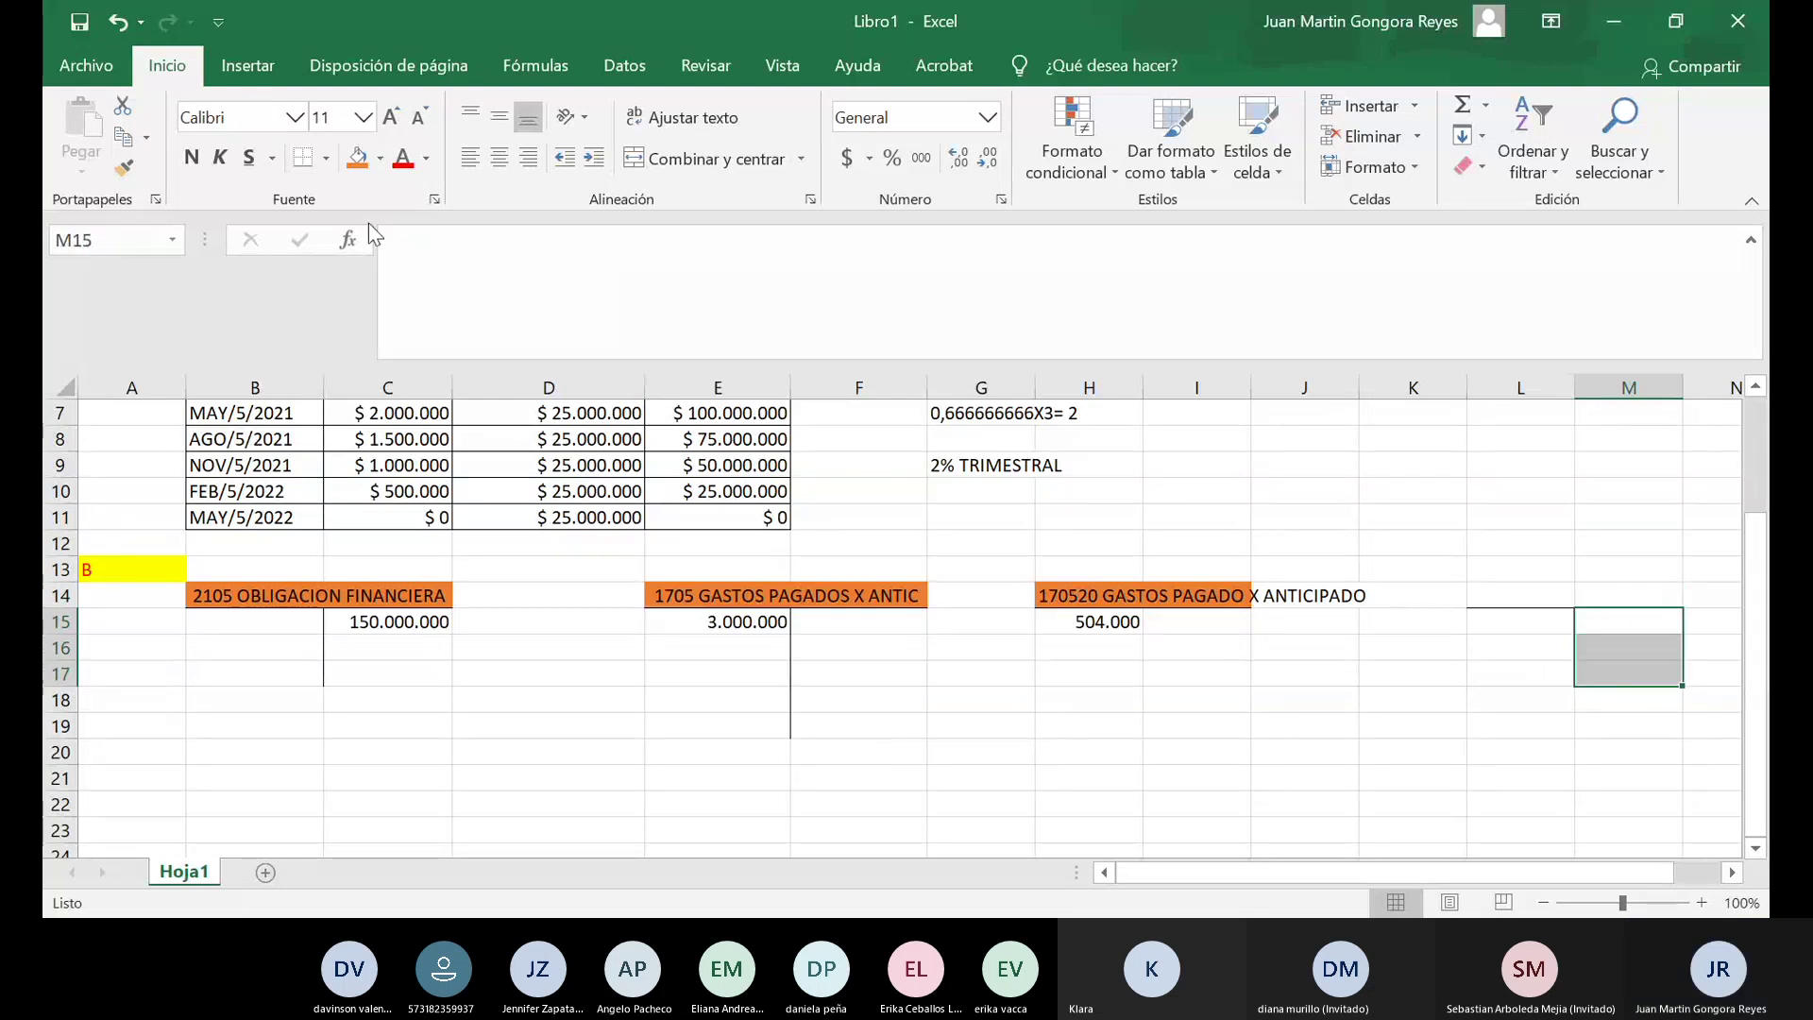
{"action": "left_click", "coordinate": [328, 159]}
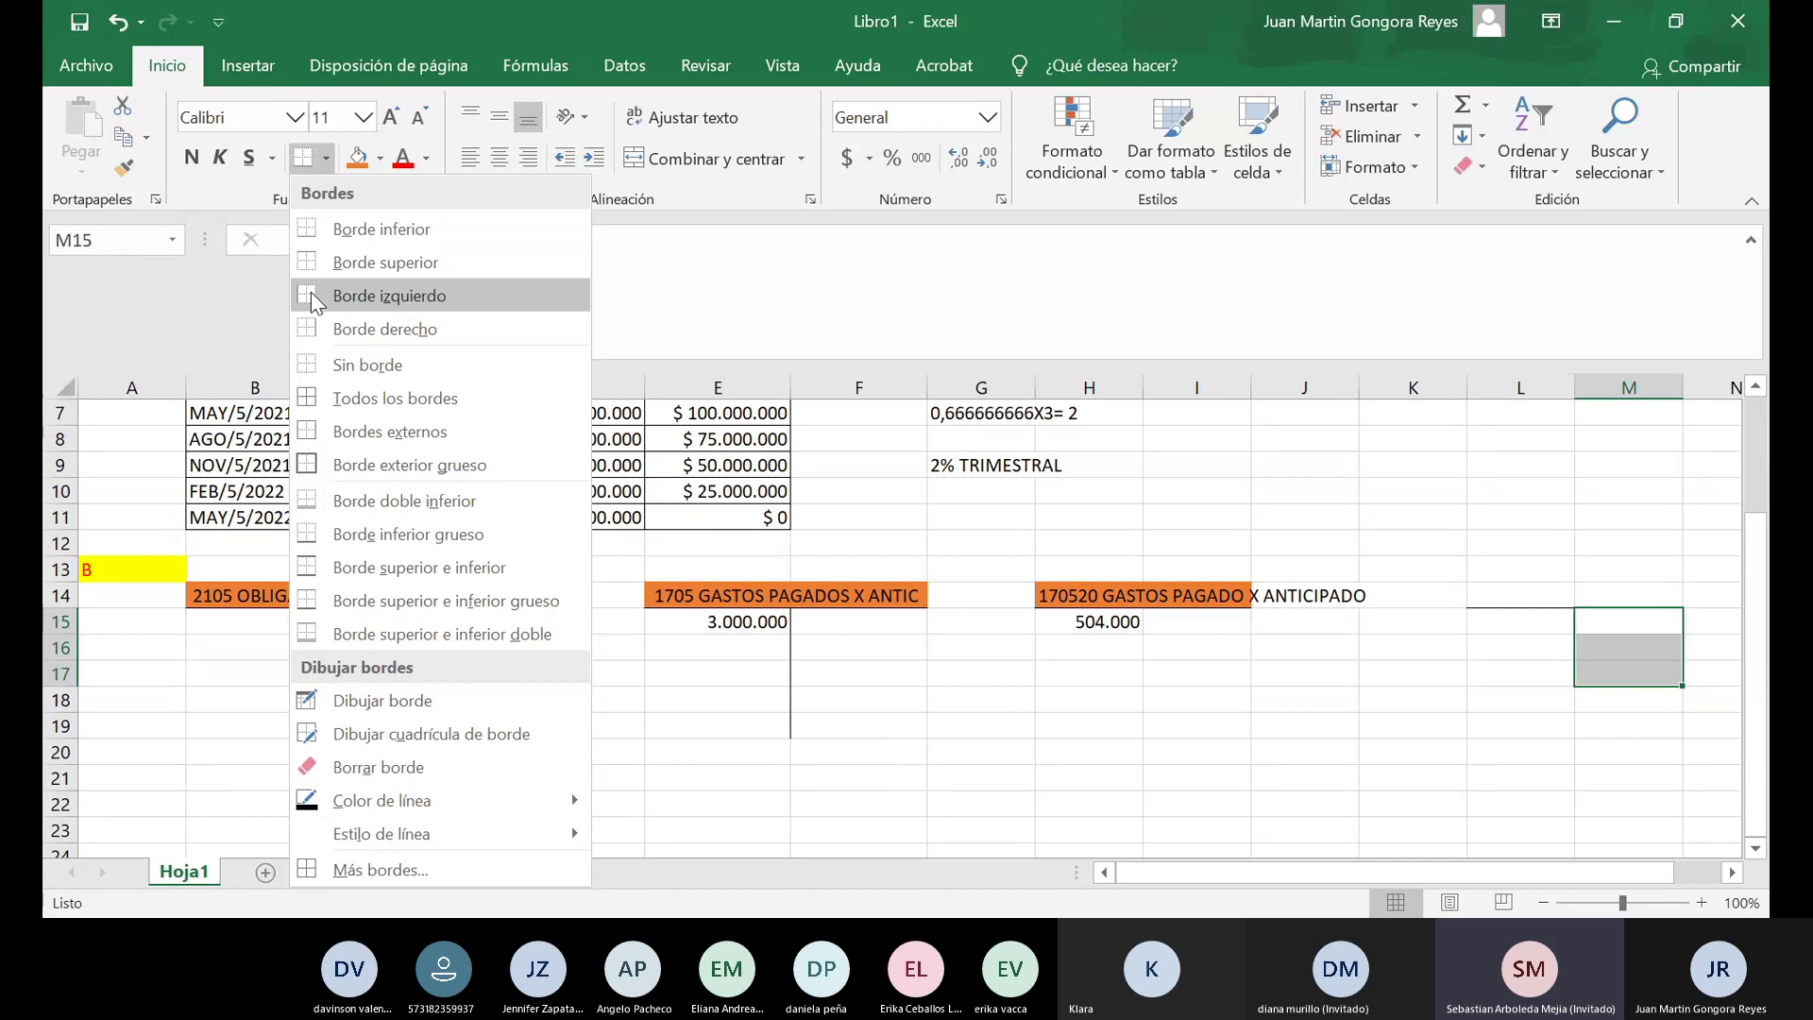
{"action": "left_click", "coordinate": [312, 296]}
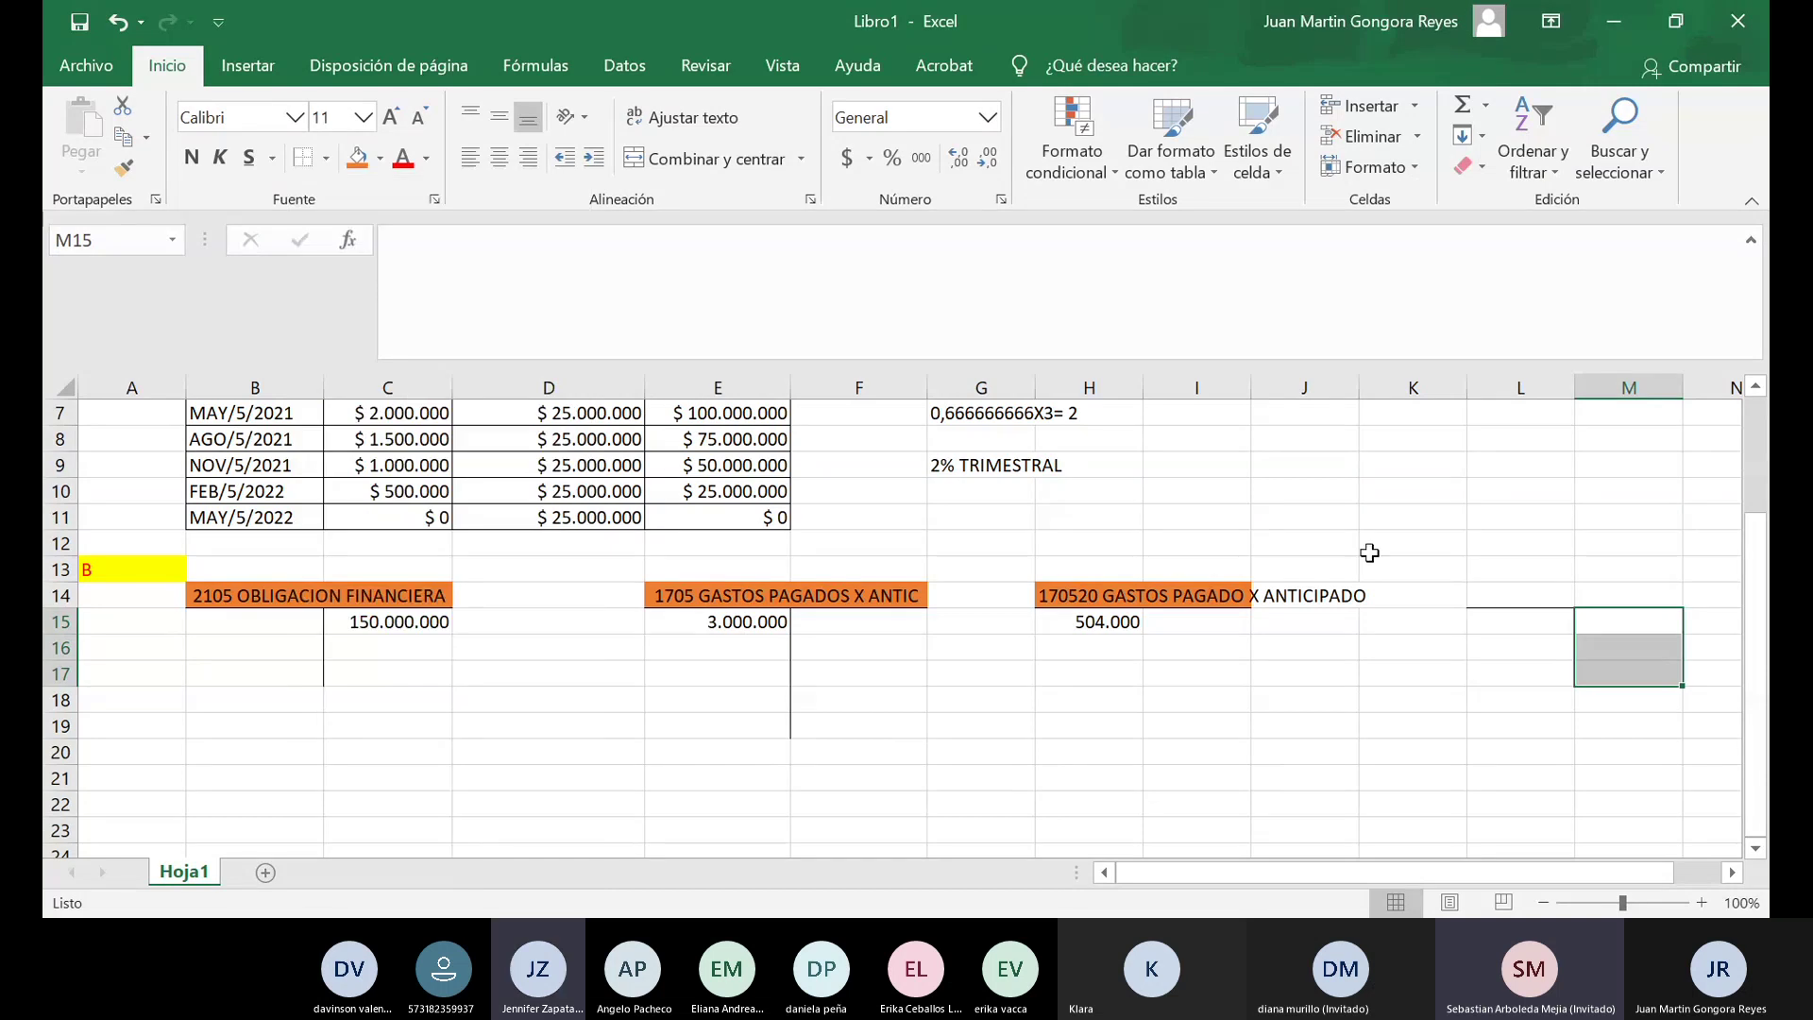
Merge and center L14:M14 as the fourth T-account's title cell.
{"action": "left_click", "coordinate": [1504, 592]}
{"action": "left_click_drag", "start_coordinate": [1504, 592], "coordinate": [1599, 591]}
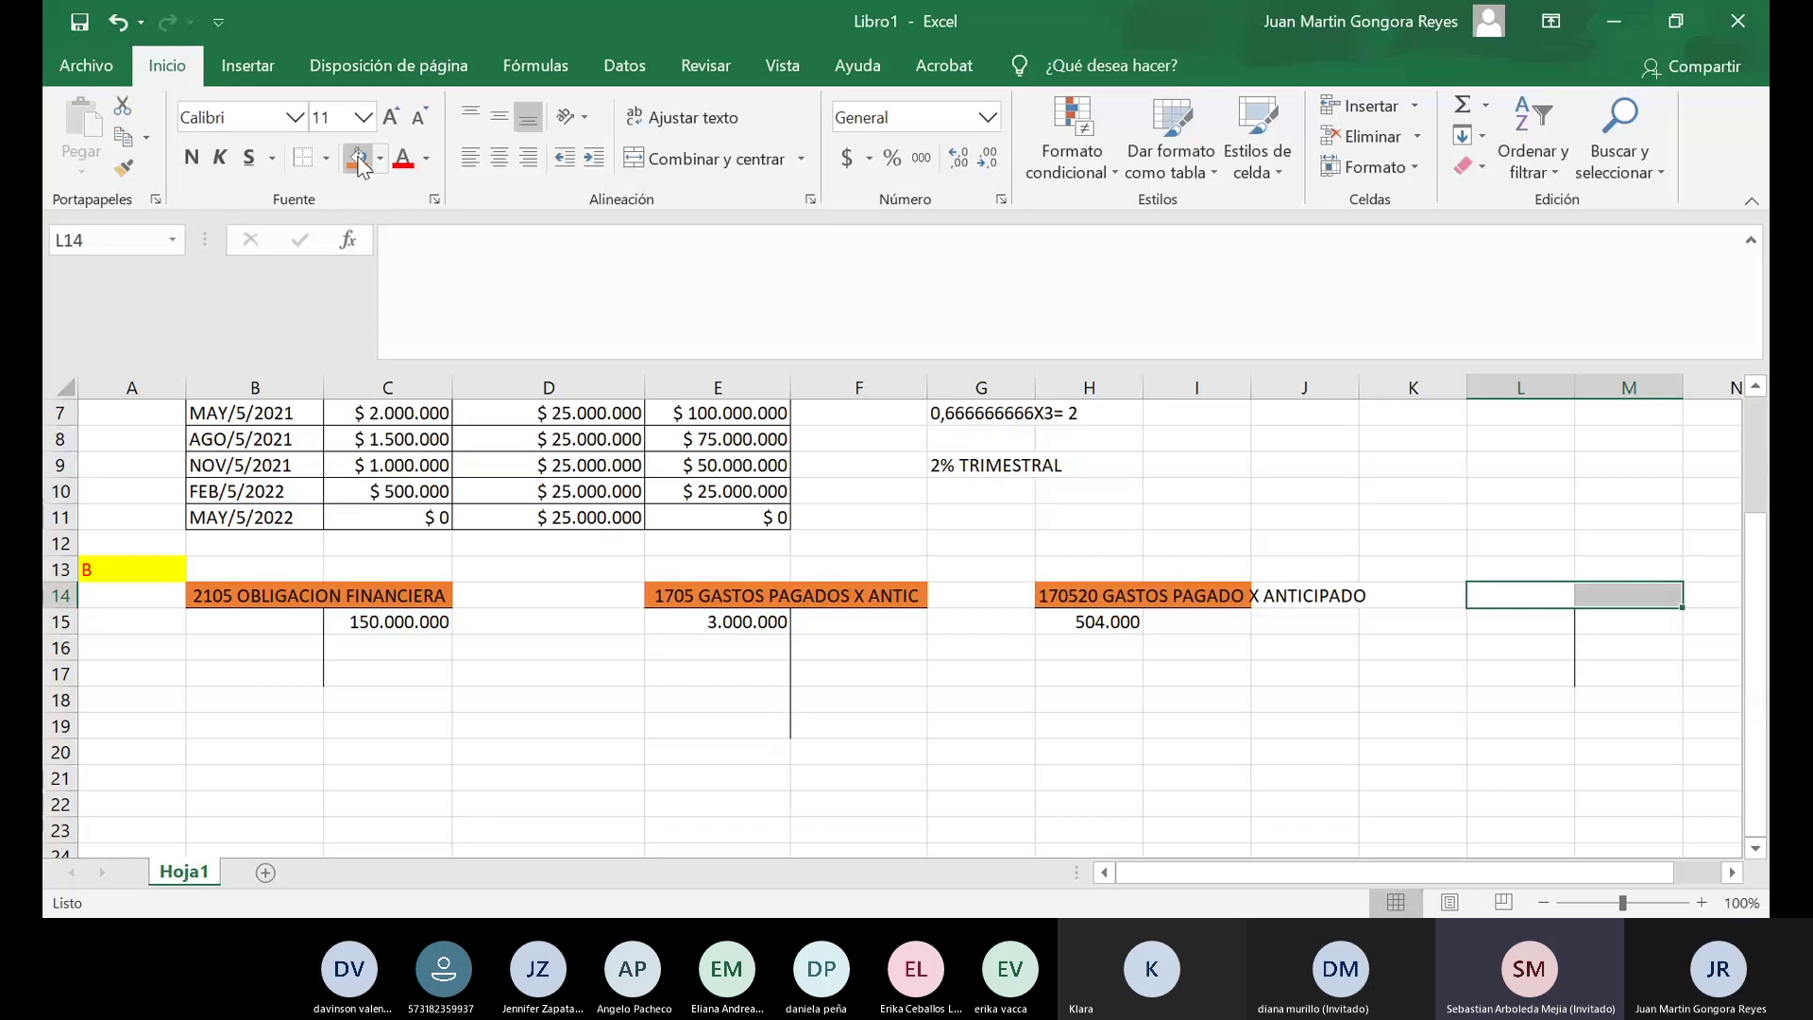
{"action": "left_click", "coordinate": [642, 163]}
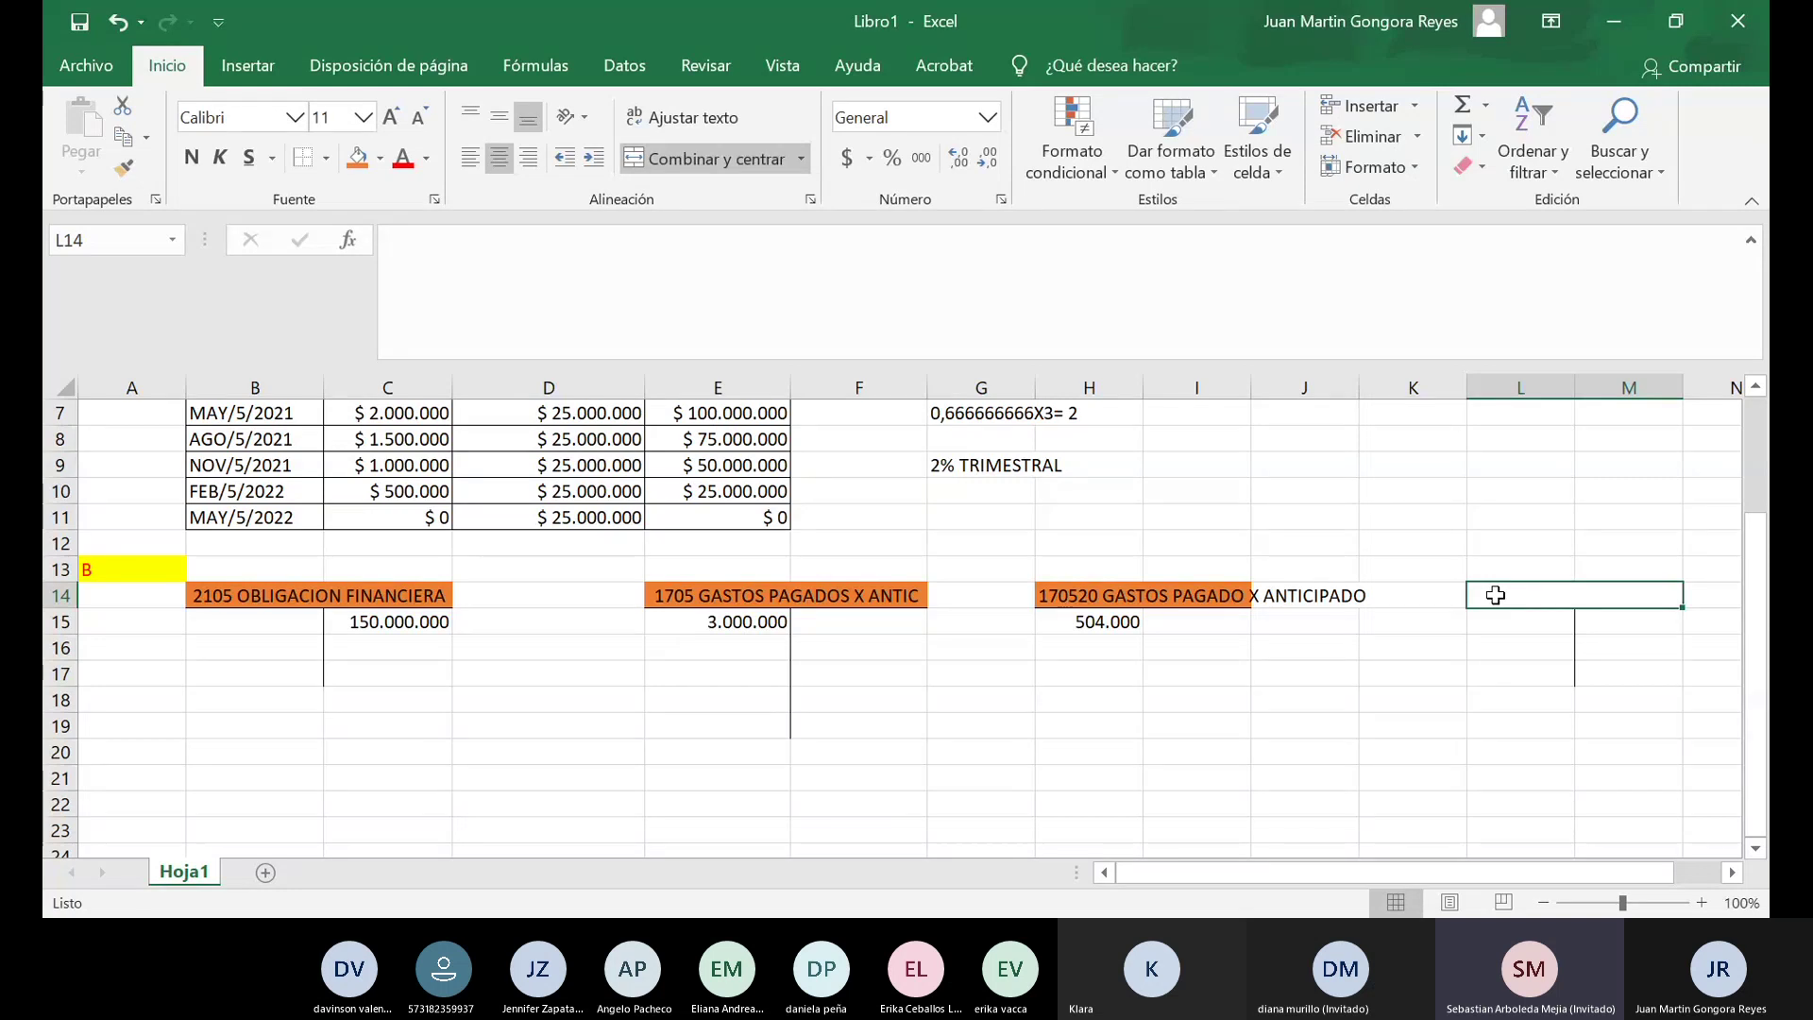
Add a left border to I15:I19 as the vertical line of the 170520 T-account.
{"action": "left_click_drag", "start_coordinate": [1198, 619], "coordinate": [1202, 722]}
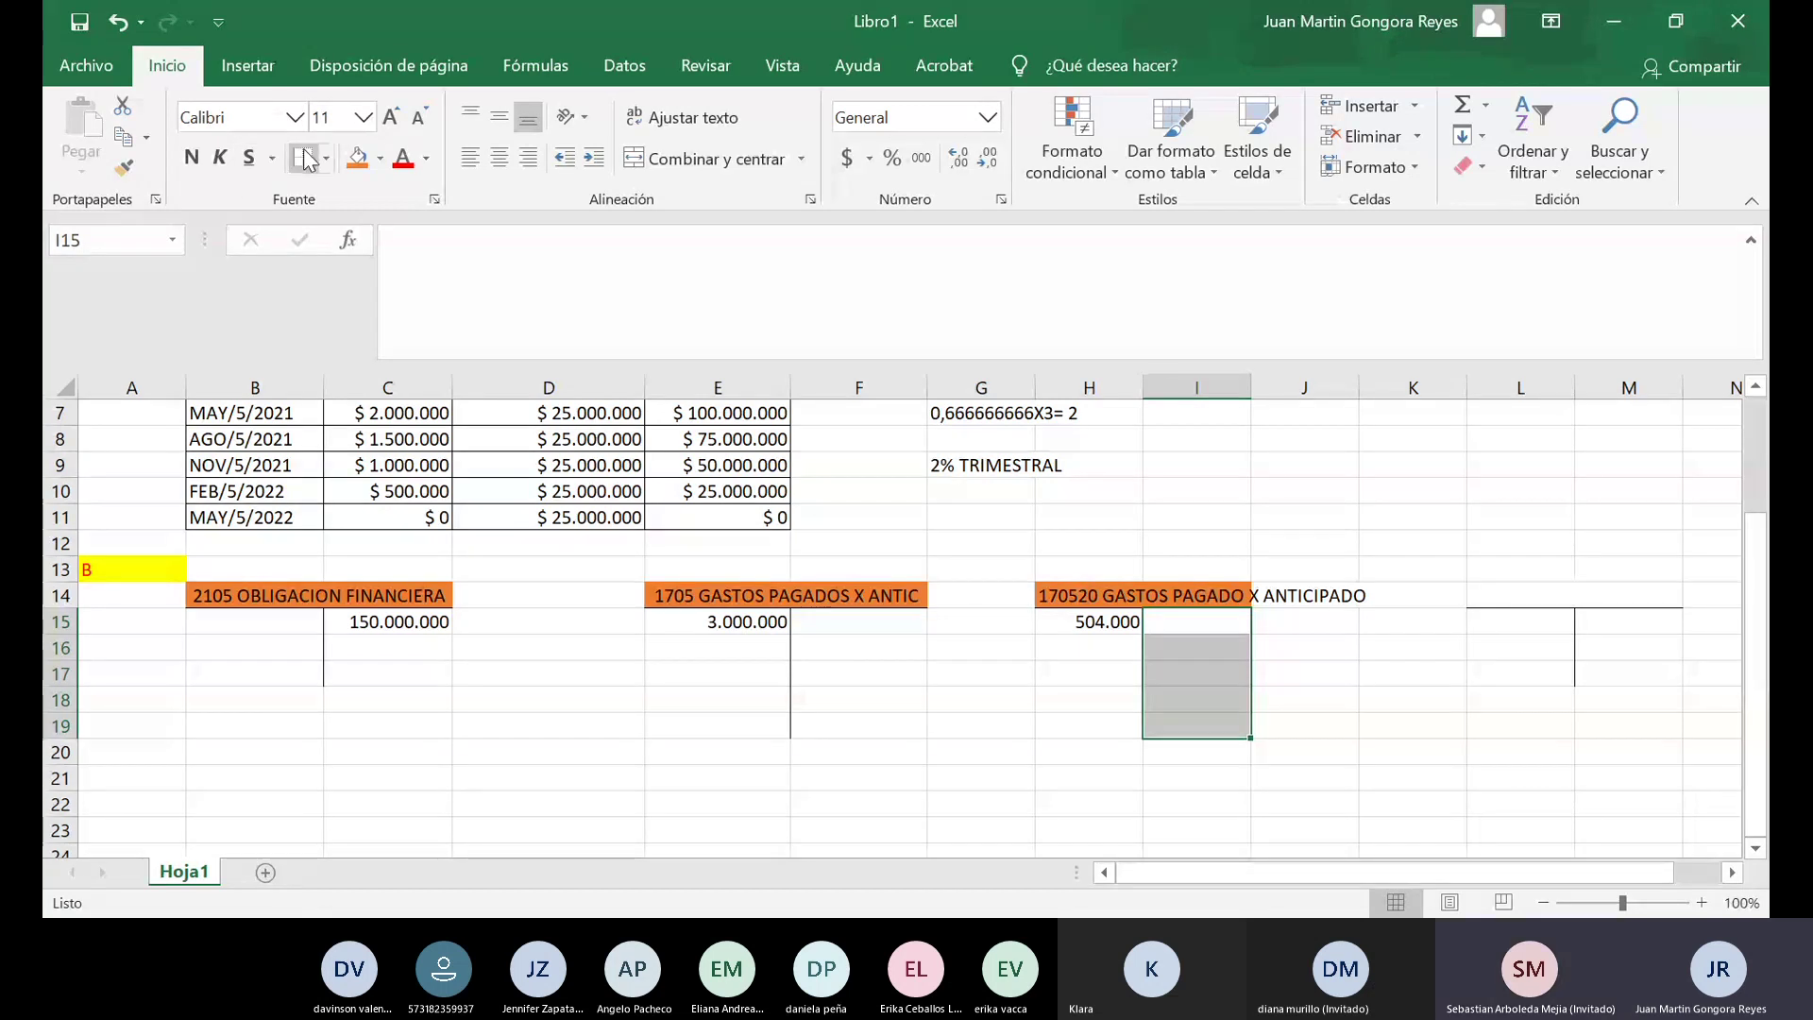
{"action": "left_click", "coordinate": [1384, 699]}
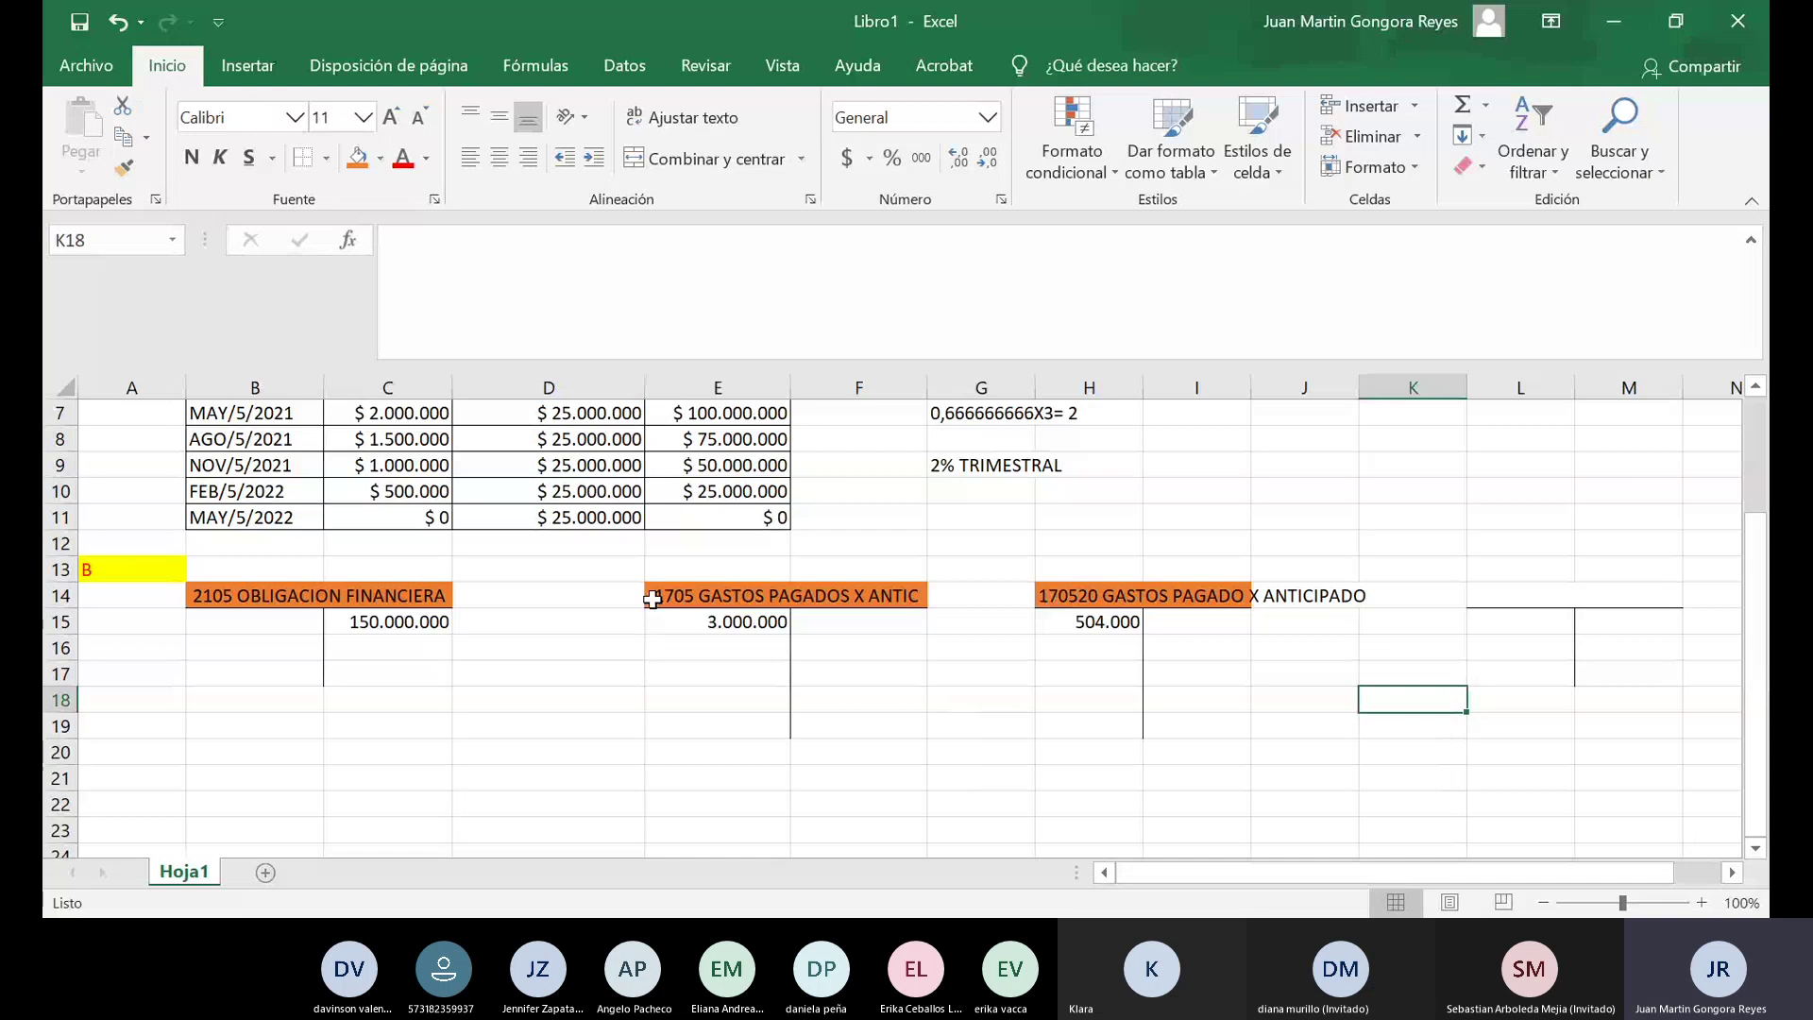
Title the fourth T-account 5305 GASTOS FINANCIEROS in the merged cell L14:M14.
{"action": "left_click", "coordinate": [1484, 592]}
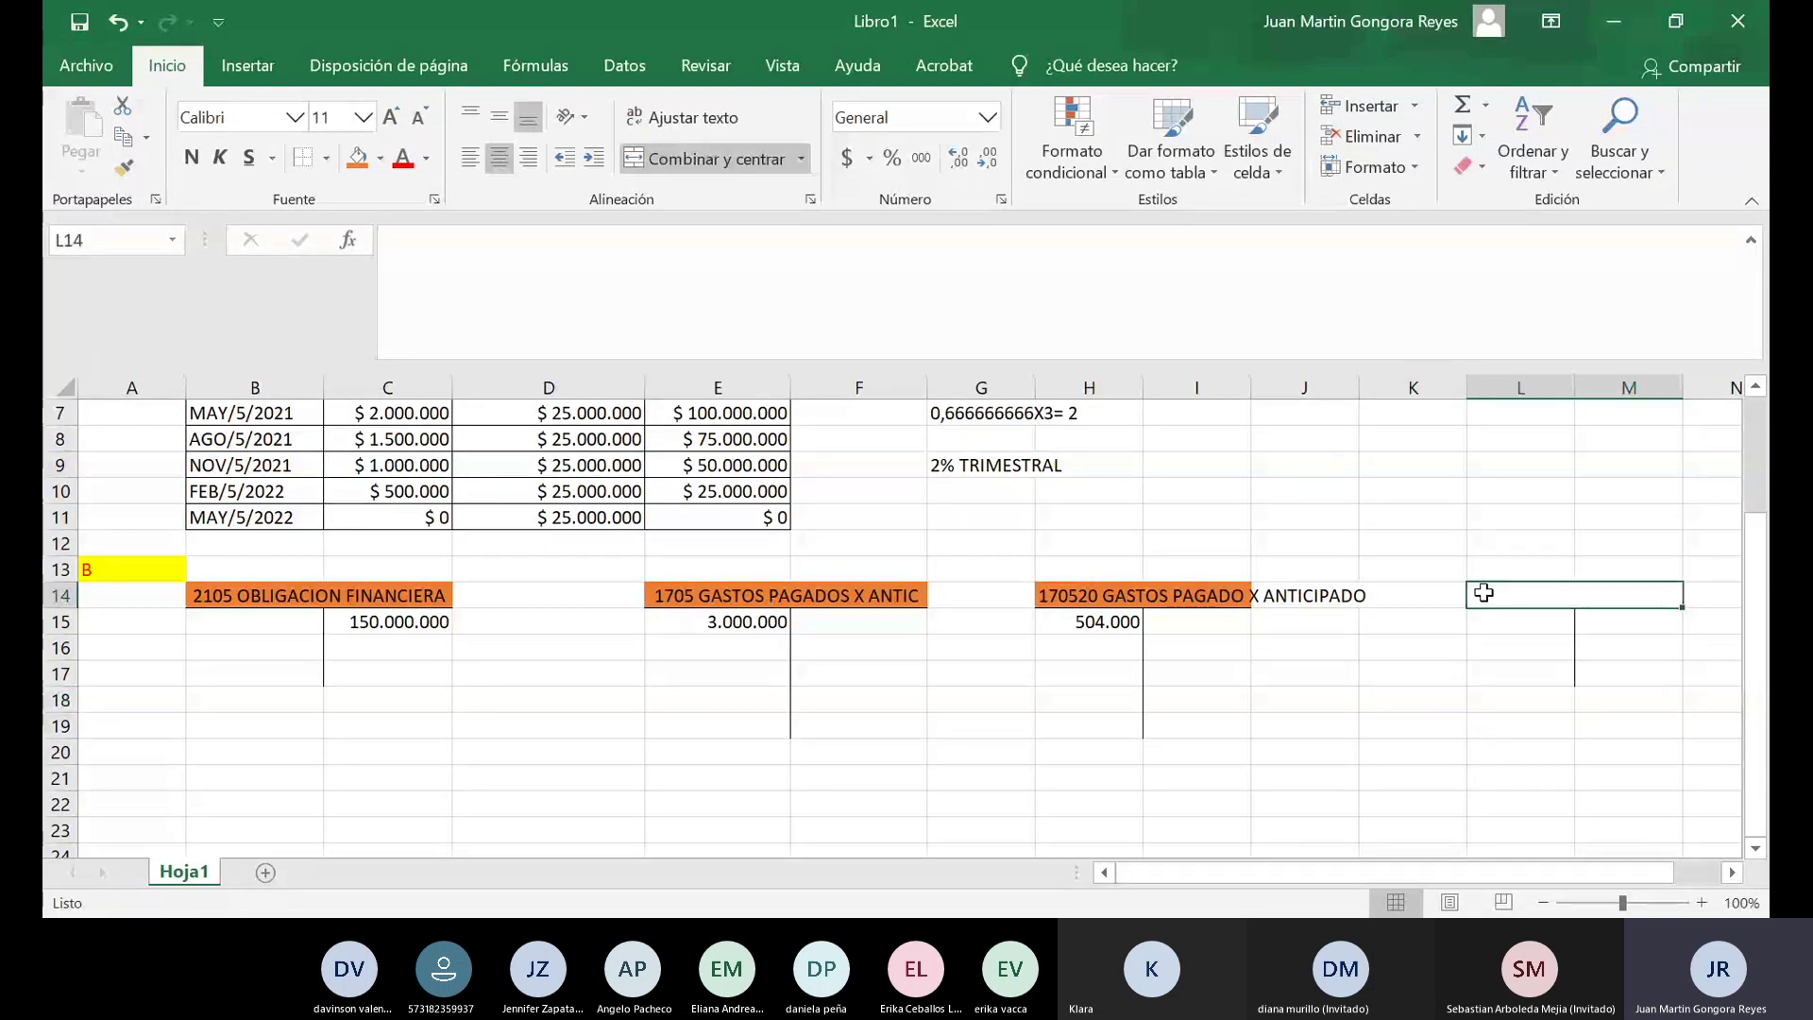
{"action": "type", "text": "53"}
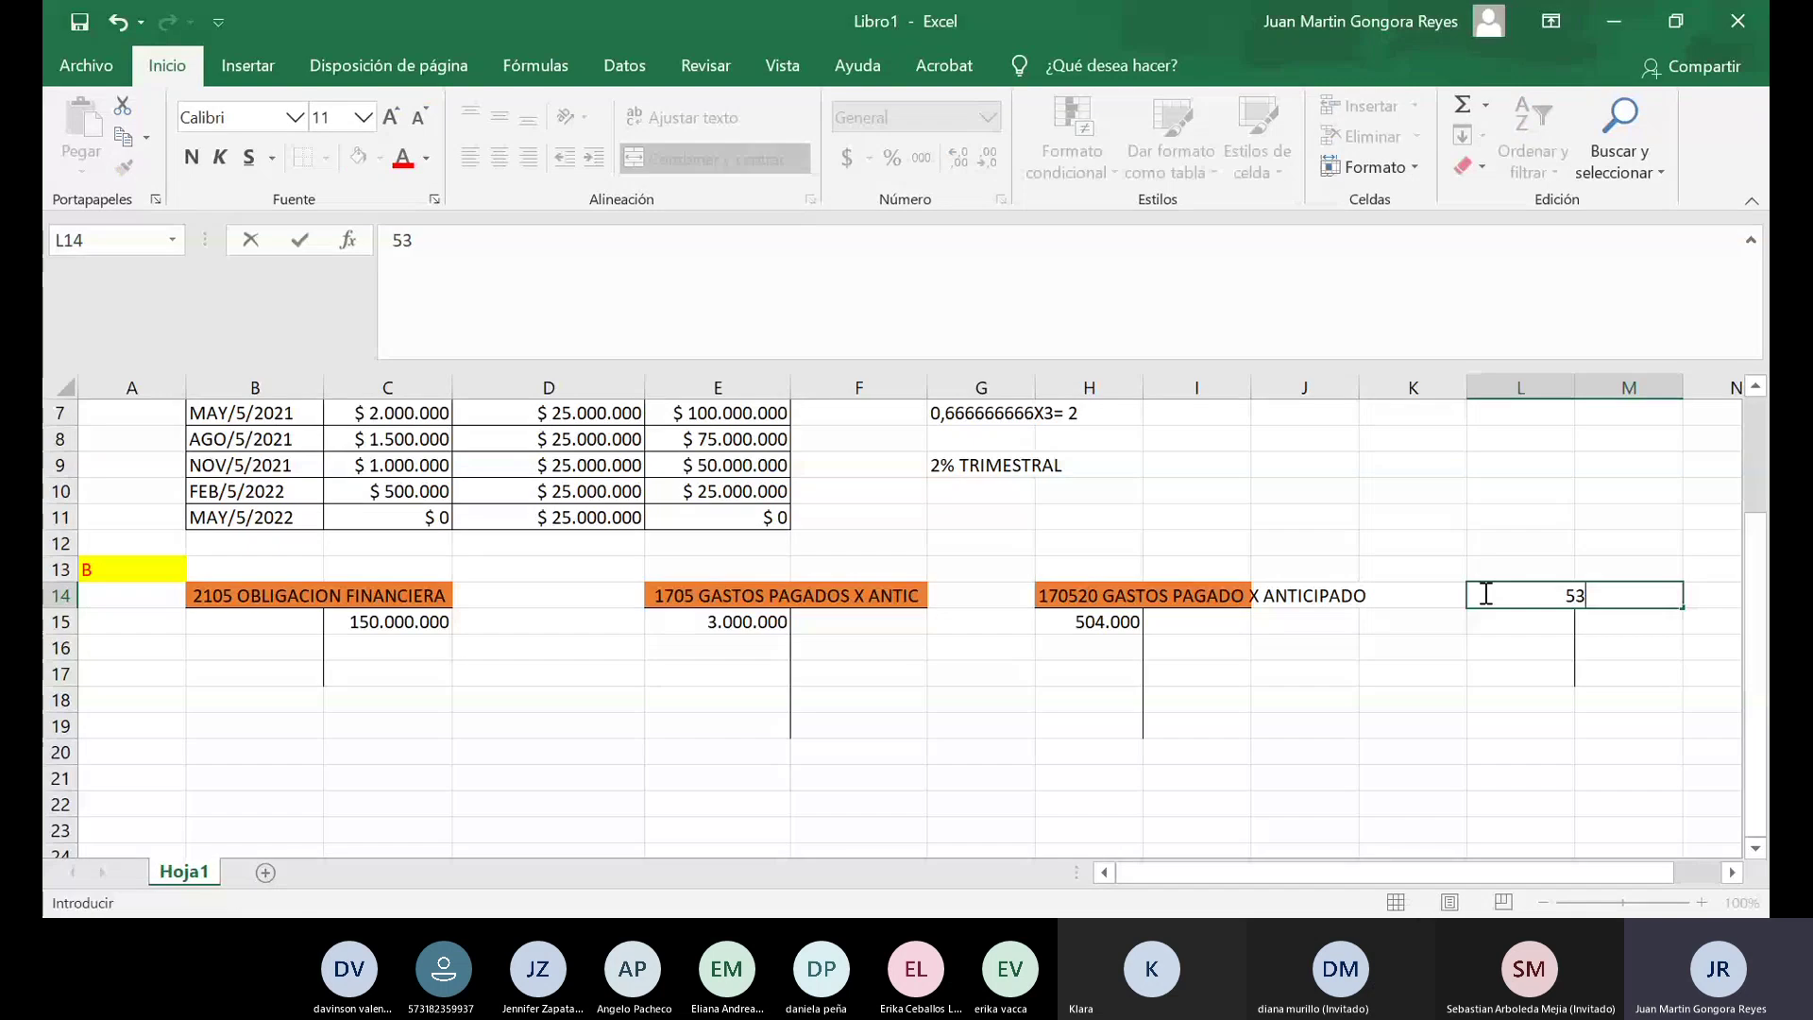
{"action": "type", "text": "05"}
{"action": "type", "text": " GAS"}
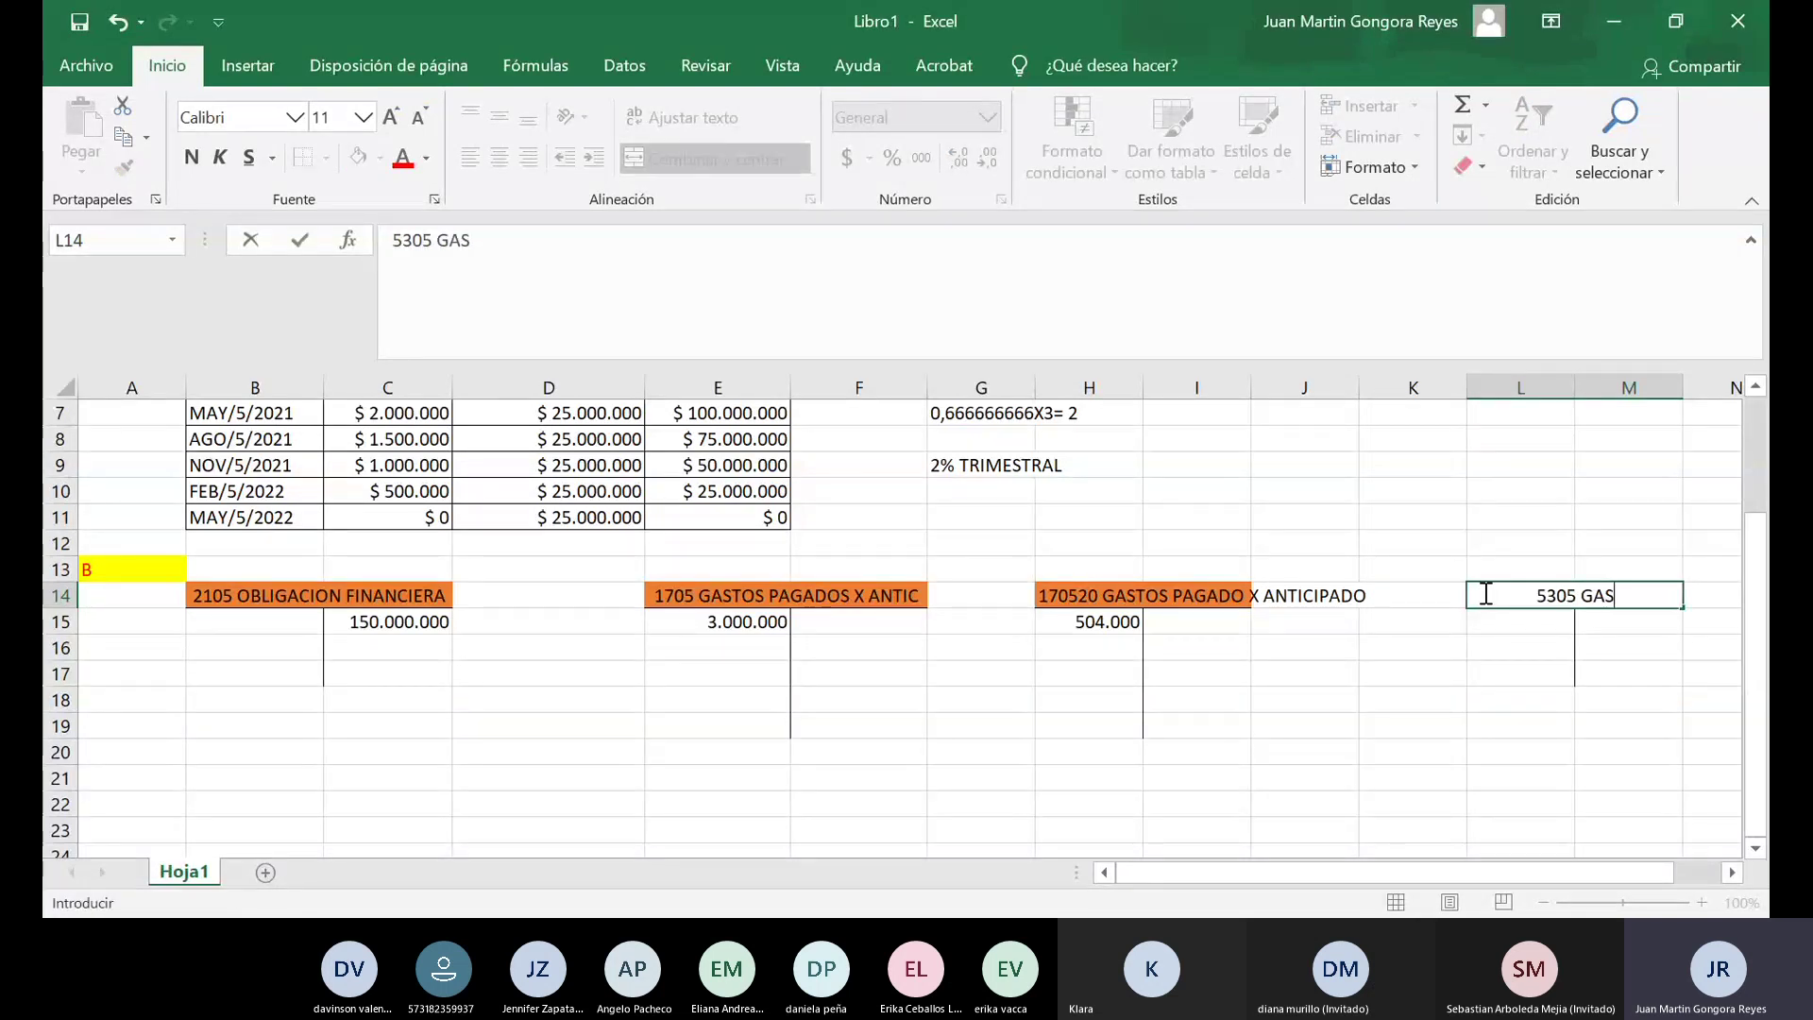
{"action": "type", "text": "TOS "}
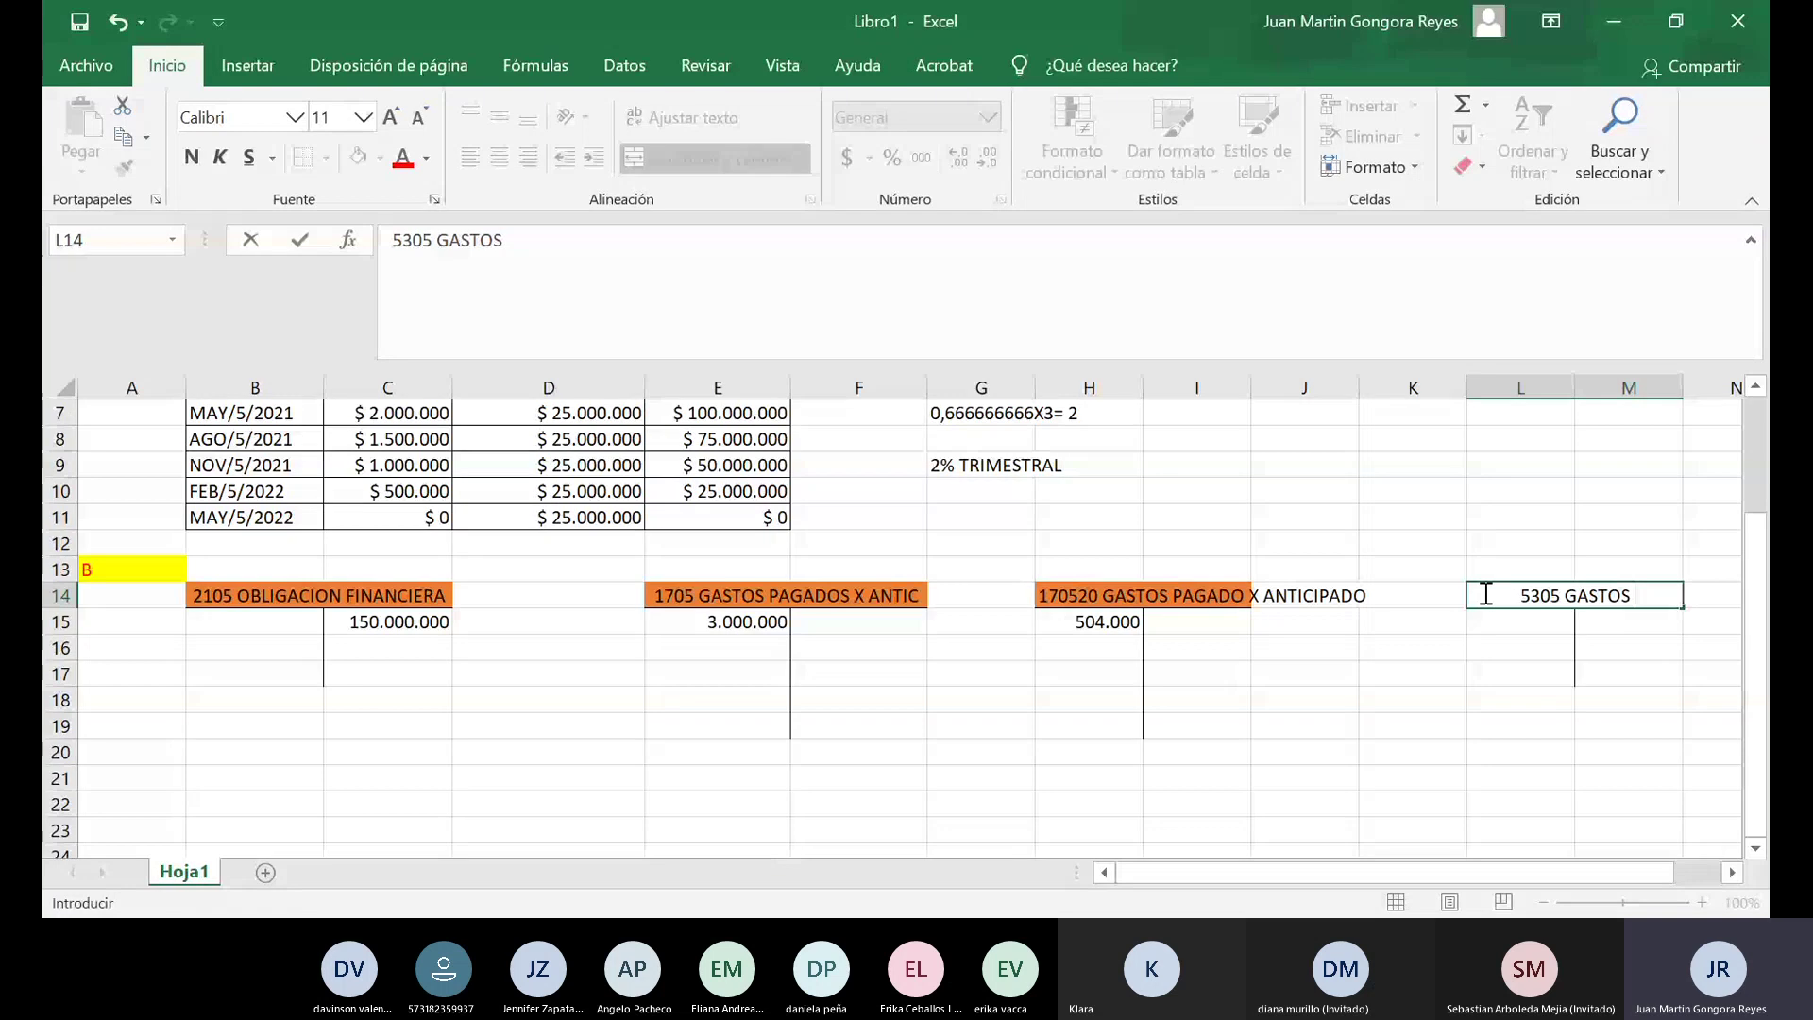
{"action": "type", "text": "FINANCIEROS"}
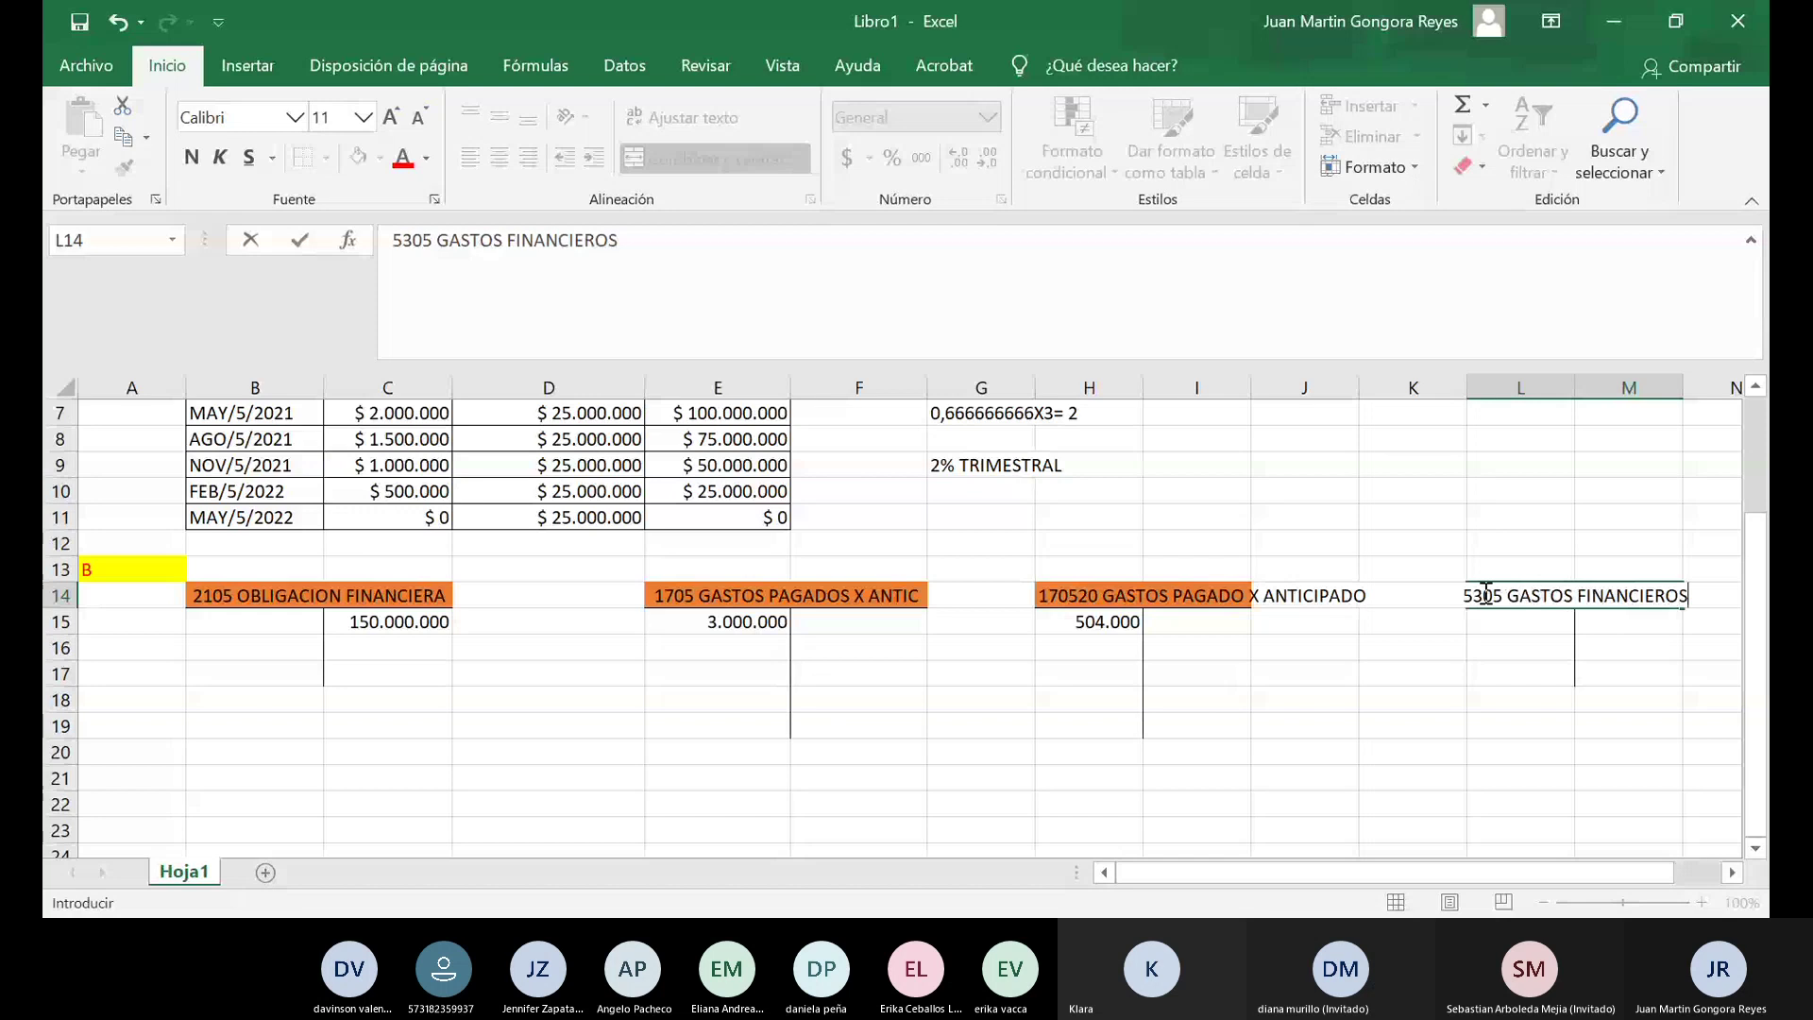
{"action": "left_click", "coordinate": [1528, 703]}
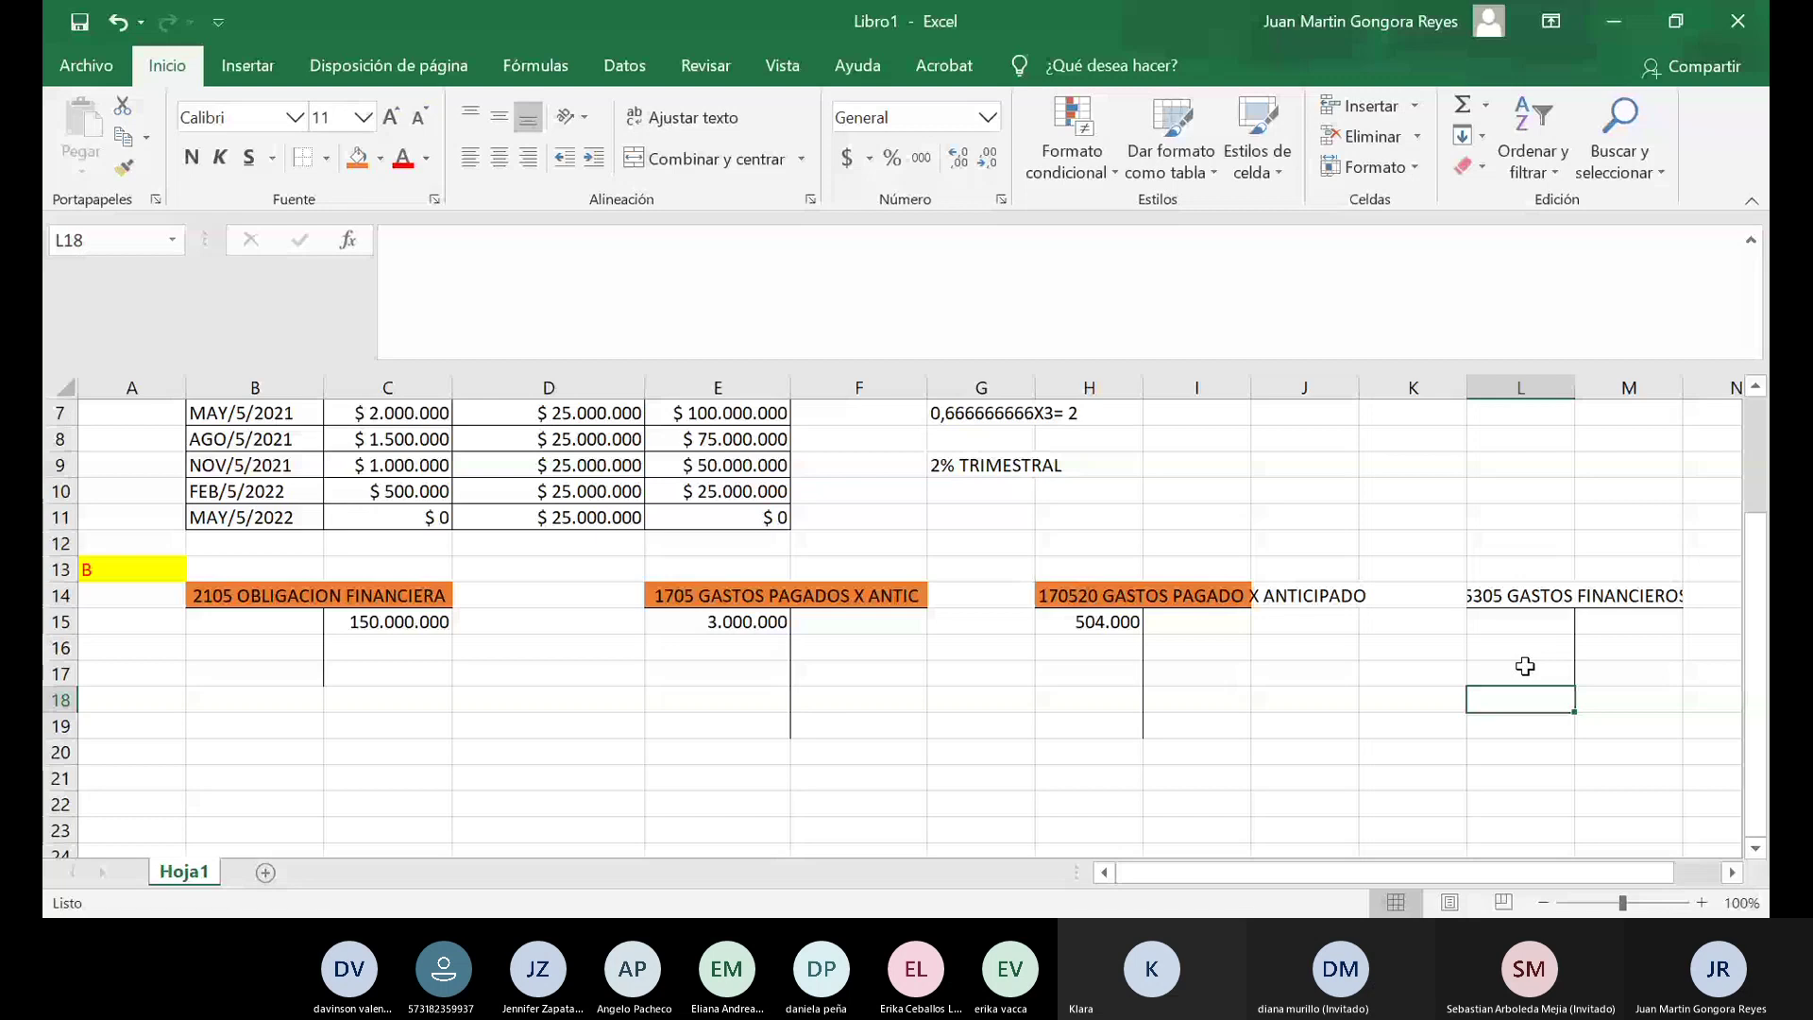
Enter 500.000 in L15, on the debit side of the 5305 T-account.
{"action": "left_click", "coordinate": [1526, 624]}
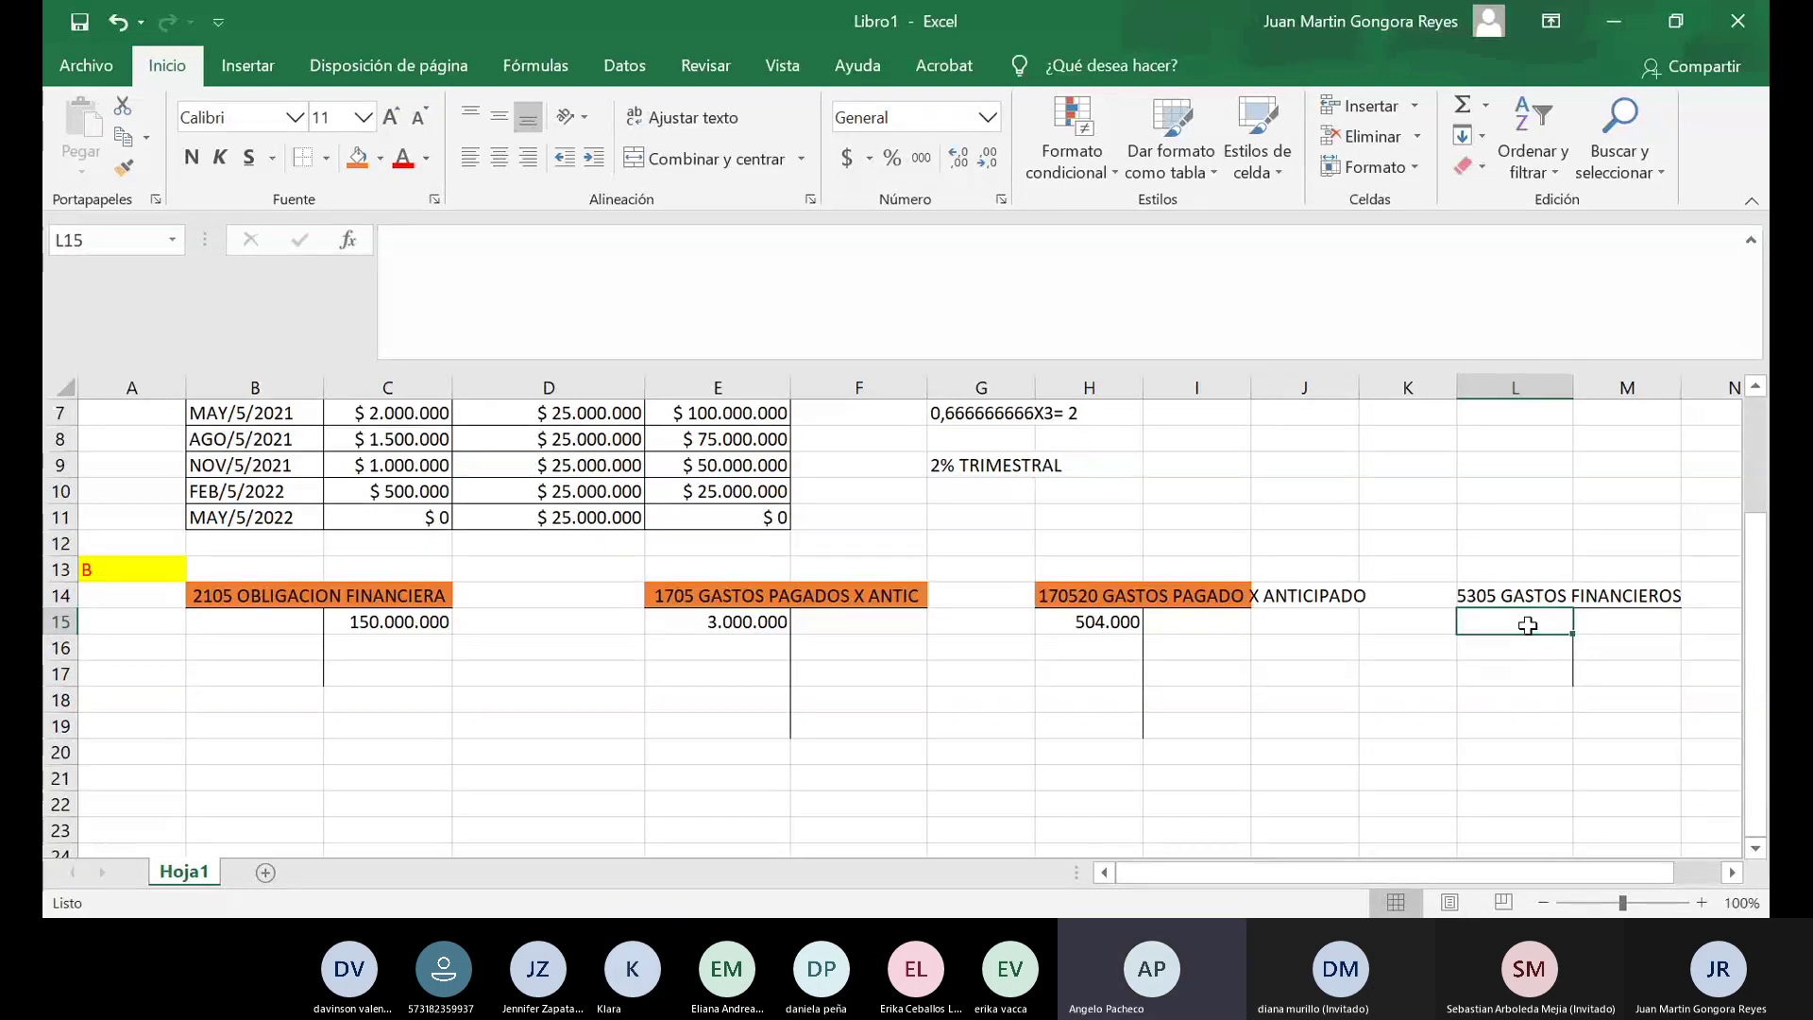
{"action": "type", "text": "5"}
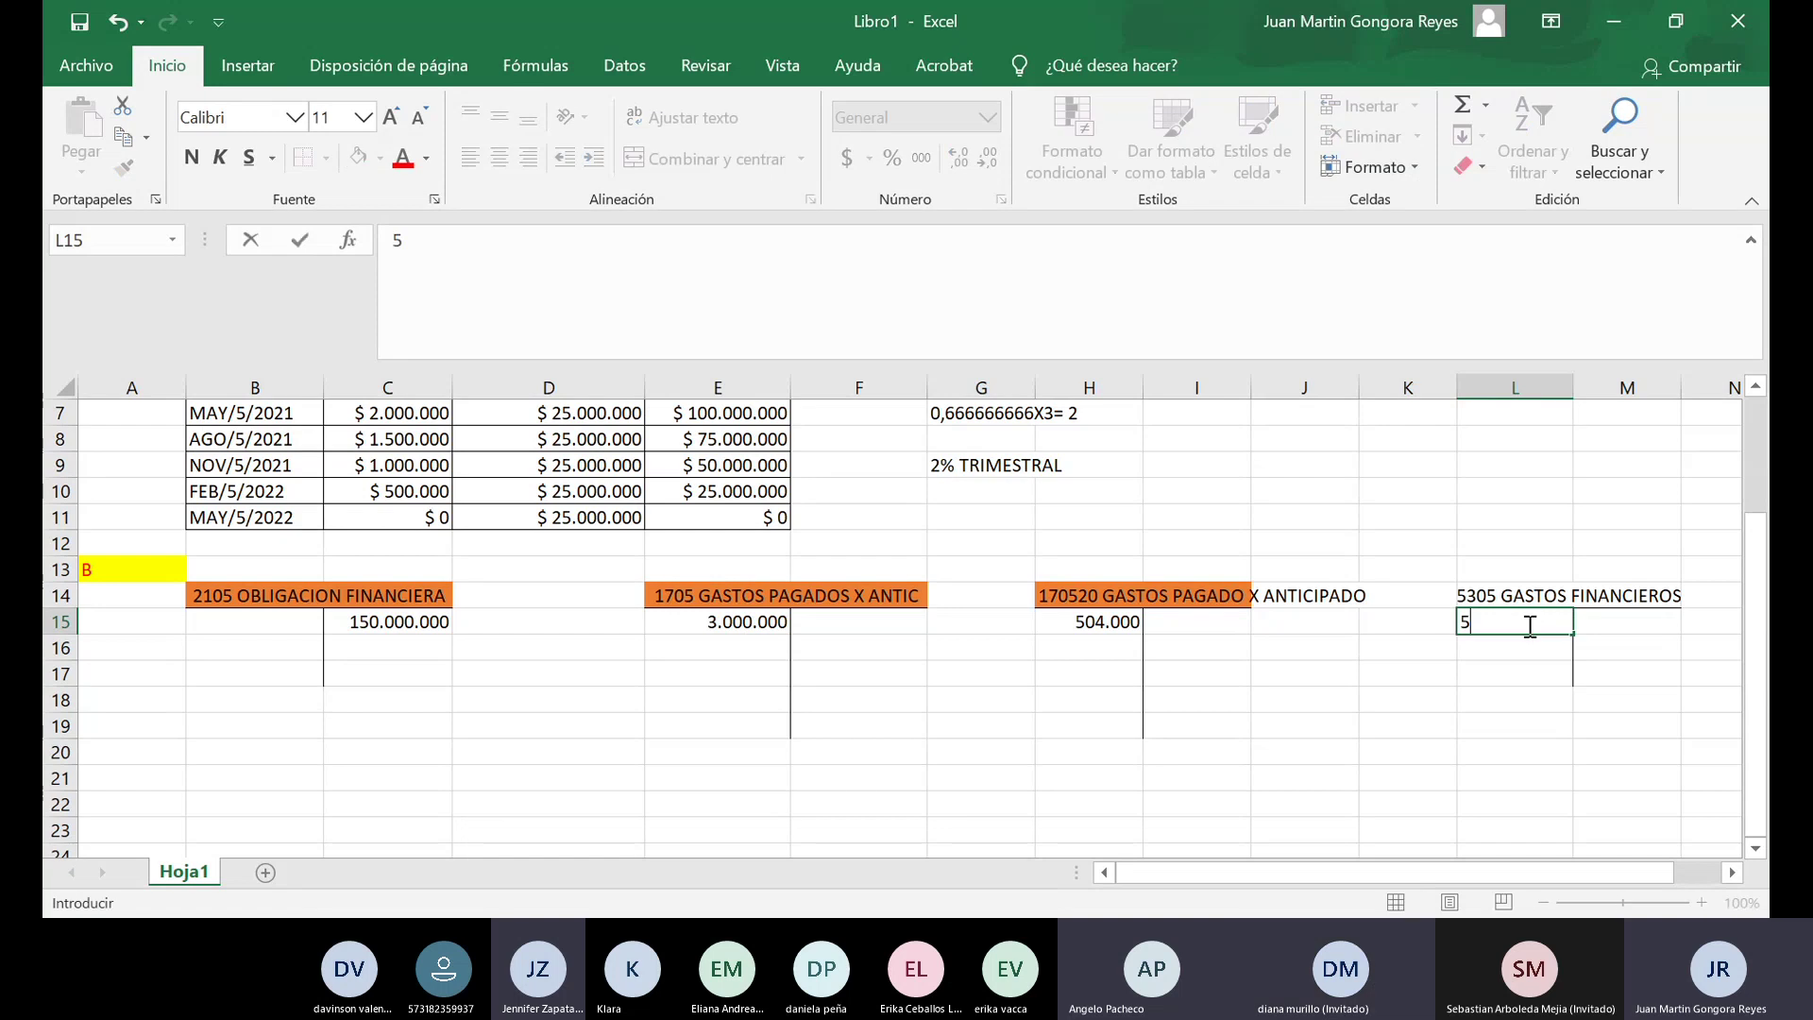
{"action": "type", "text": "0000"}
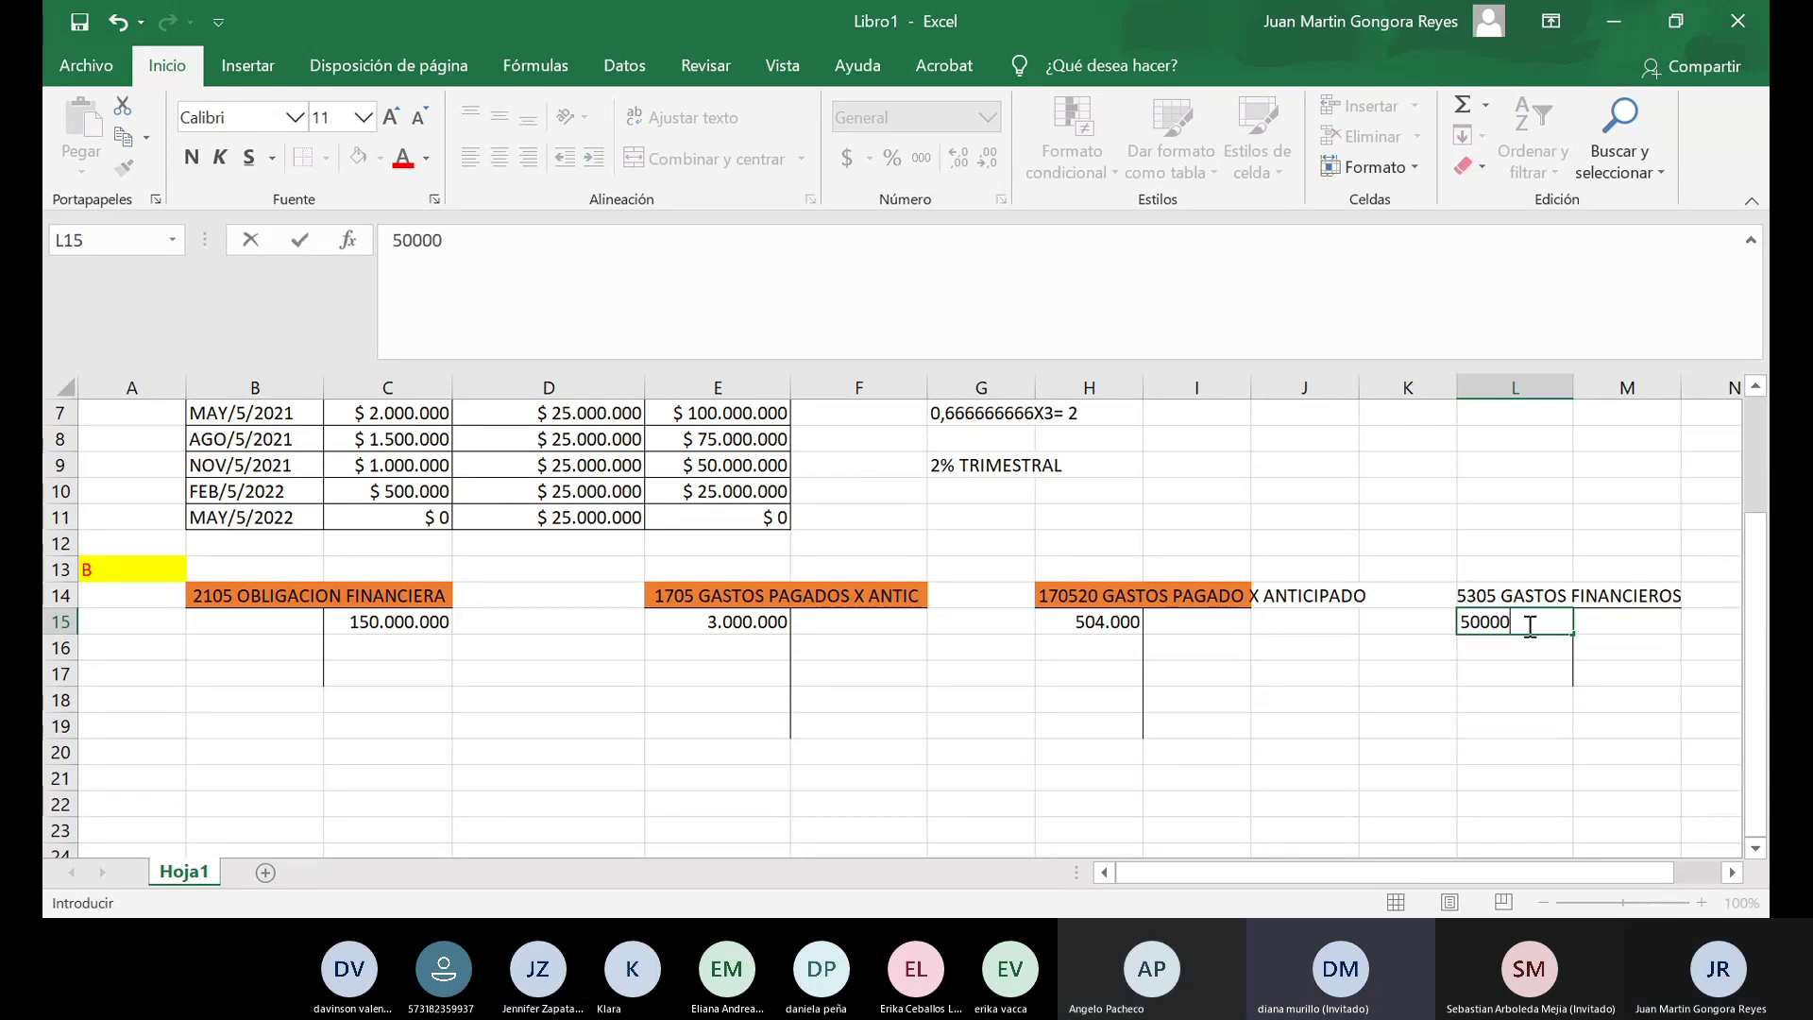
{"action": "key", "text": "BackSpace"}
{"action": "key", "text": "BackSpace"}
{"action": "type", "text": "."}
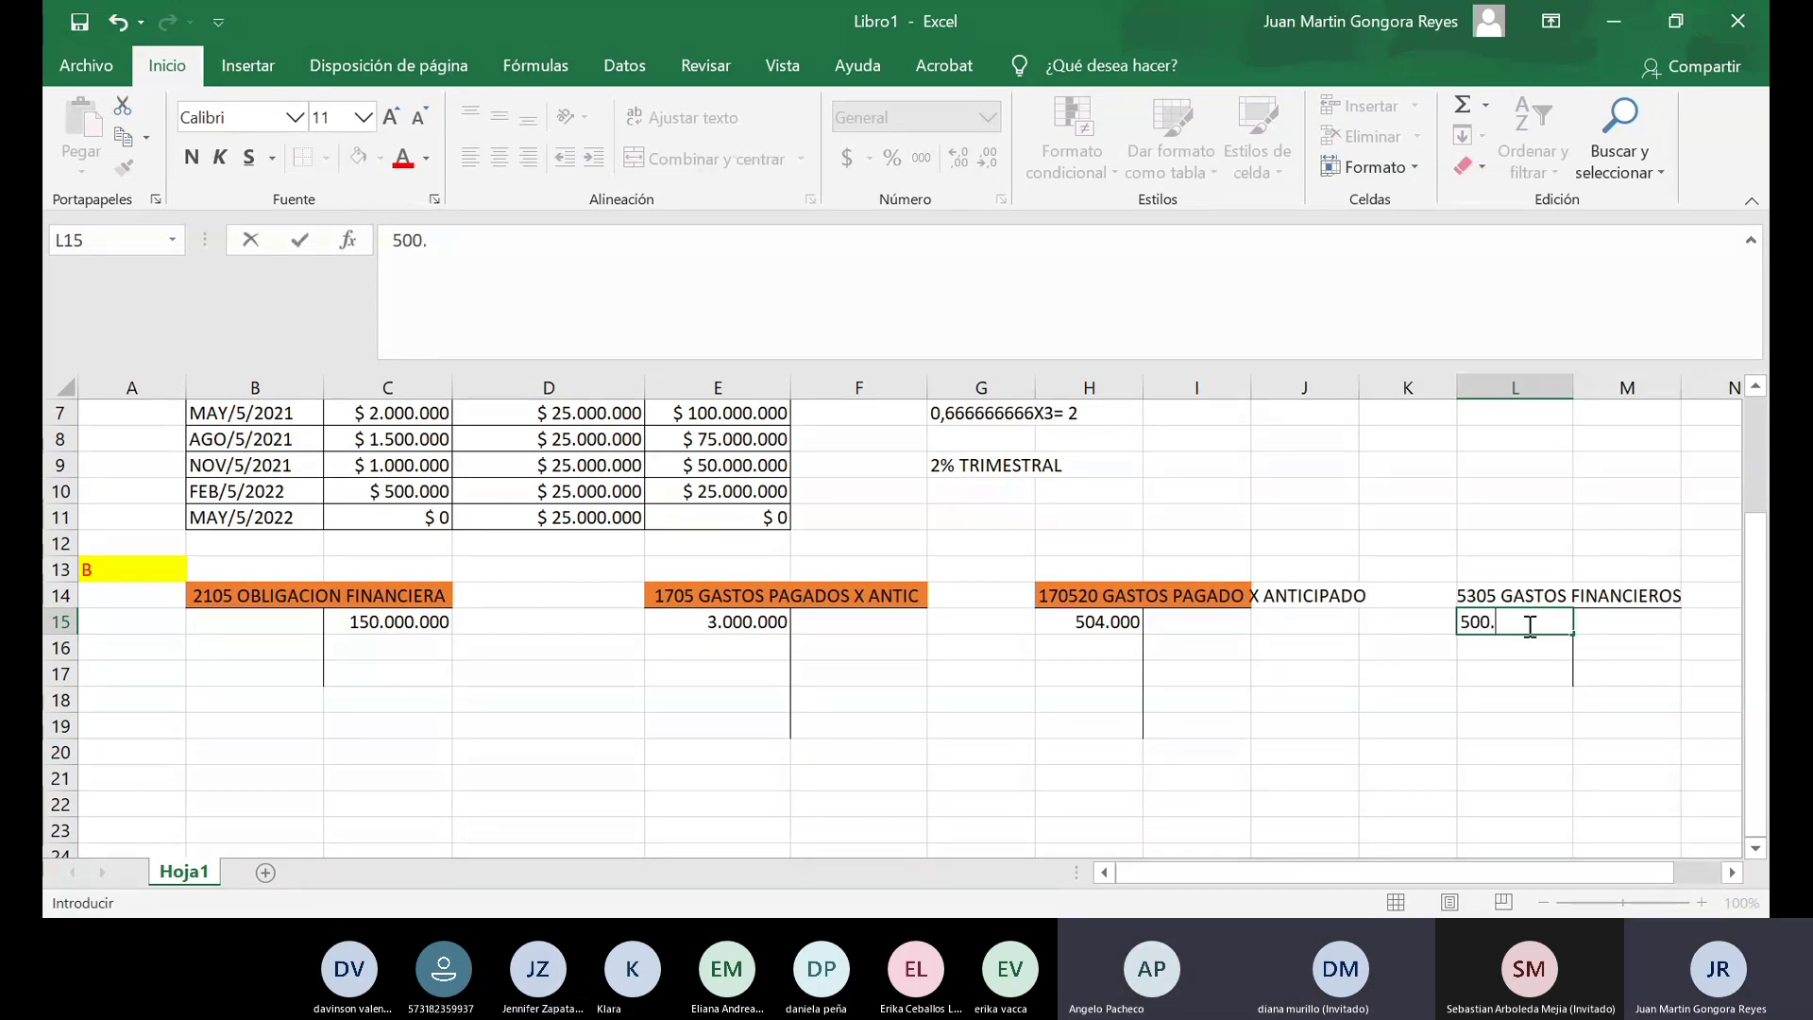
{"action": "type", "text": "000"}
{"action": "key", "text": "Return"}
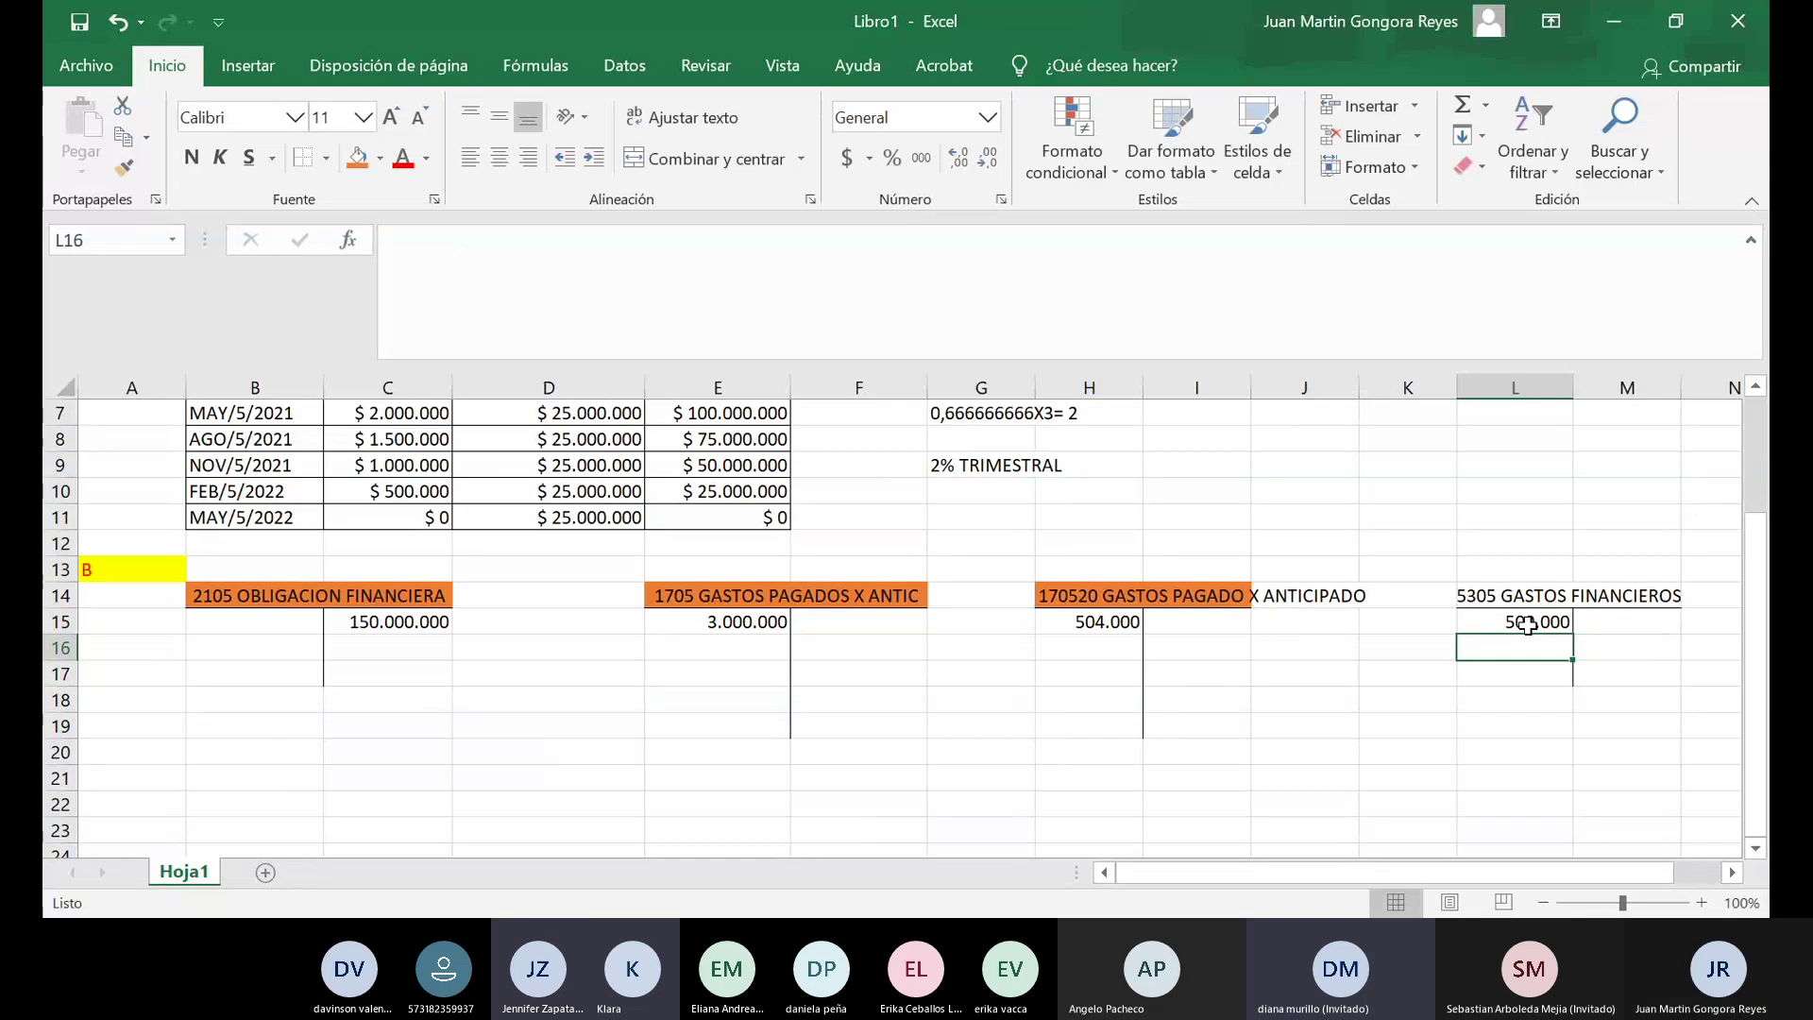
Fill the 5305 GASTOS FINANCIEROS title cell L14:M14 with orange.
{"action": "left_click", "coordinate": [1481, 595]}
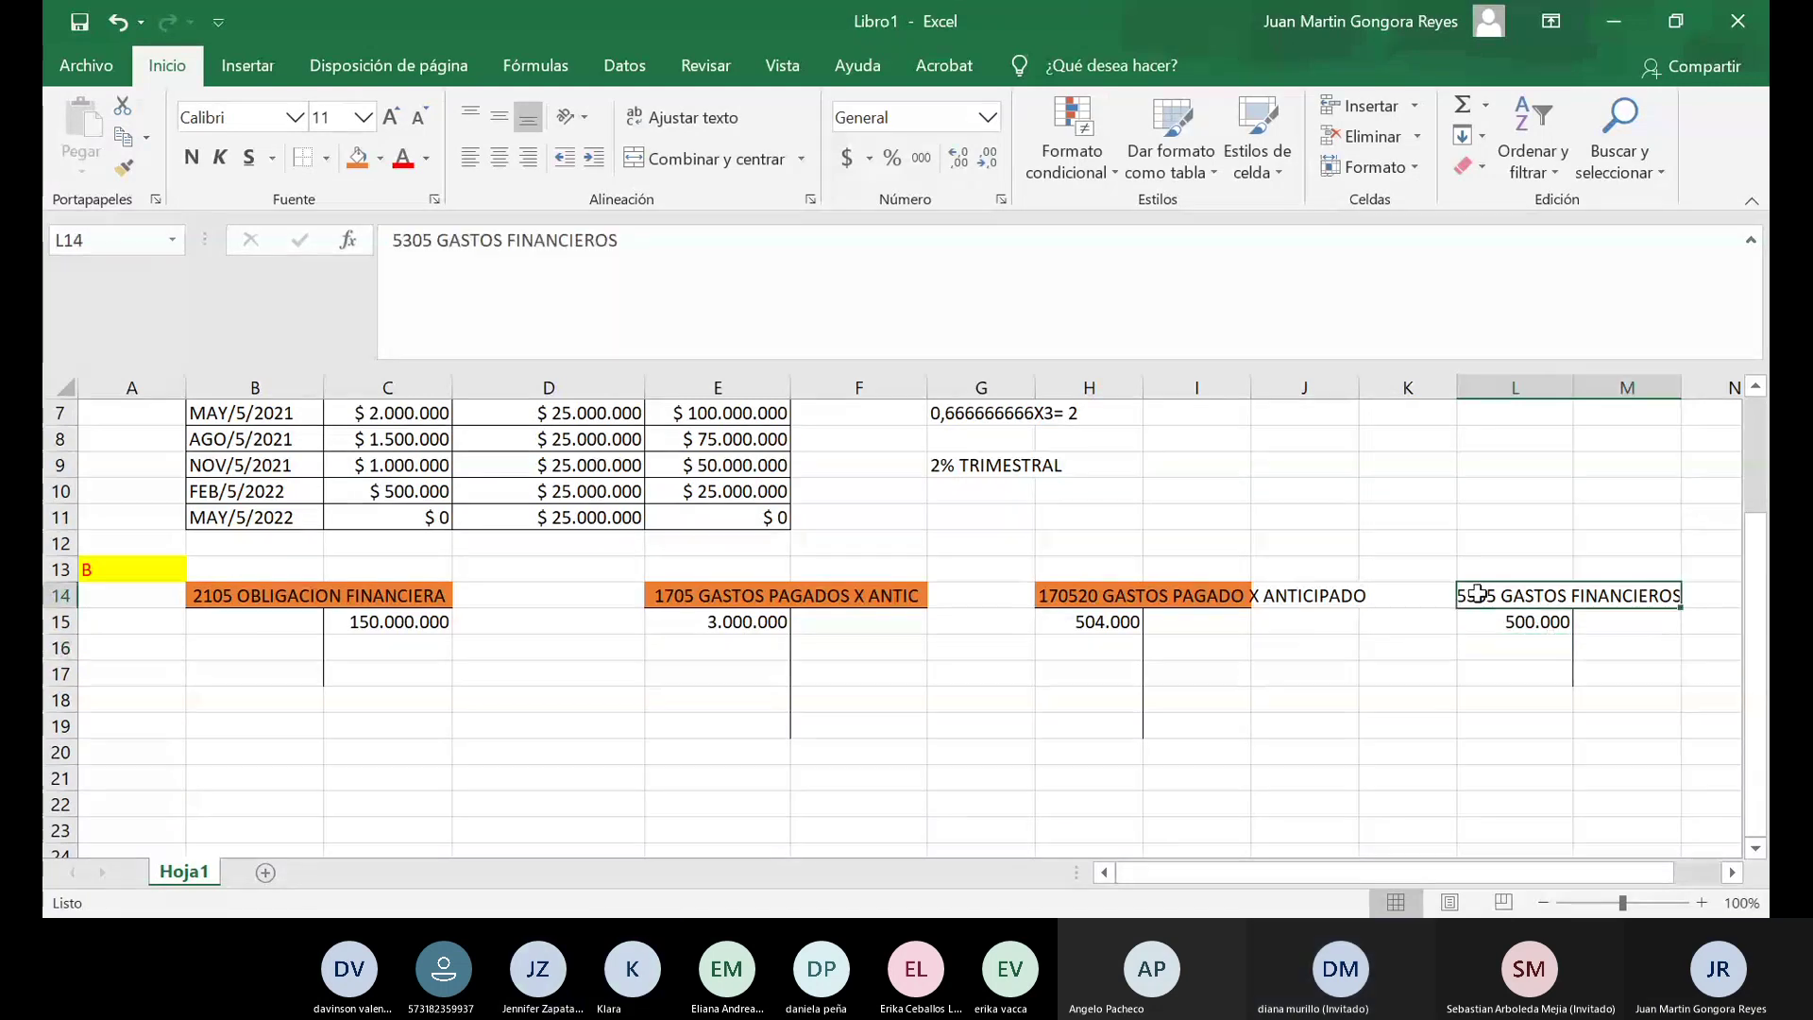
{"action": "left_click", "coordinate": [355, 158]}
Draw the fifth T-account's lines with a bottom border on B21:C21 and a left border on C22:C24.
{"action": "scroll", "coordinate": [160, 677], "scroll_direction": "down", "scroll_amount": 1}
{"action": "left_click", "coordinate": [193, 678]}
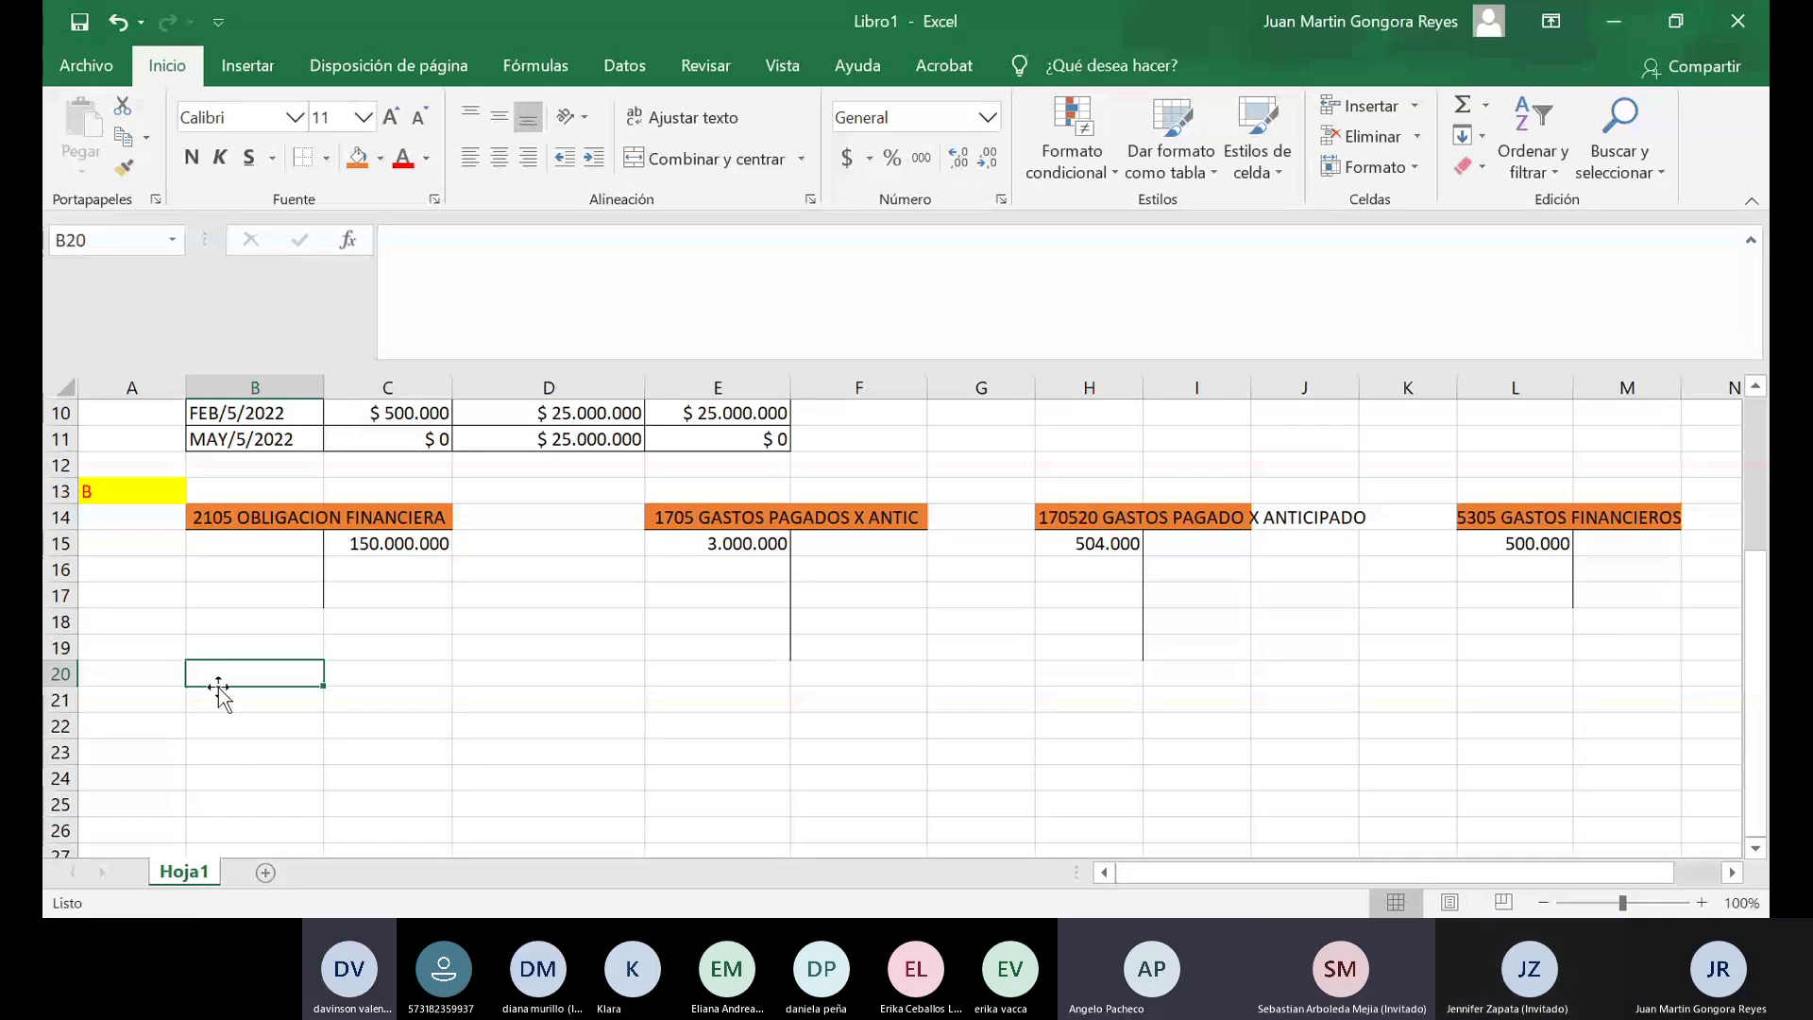
{"action": "left_click", "coordinate": [221, 703]}
{"action": "left_click_drag", "start_coordinate": [221, 703], "coordinate": [378, 700]}
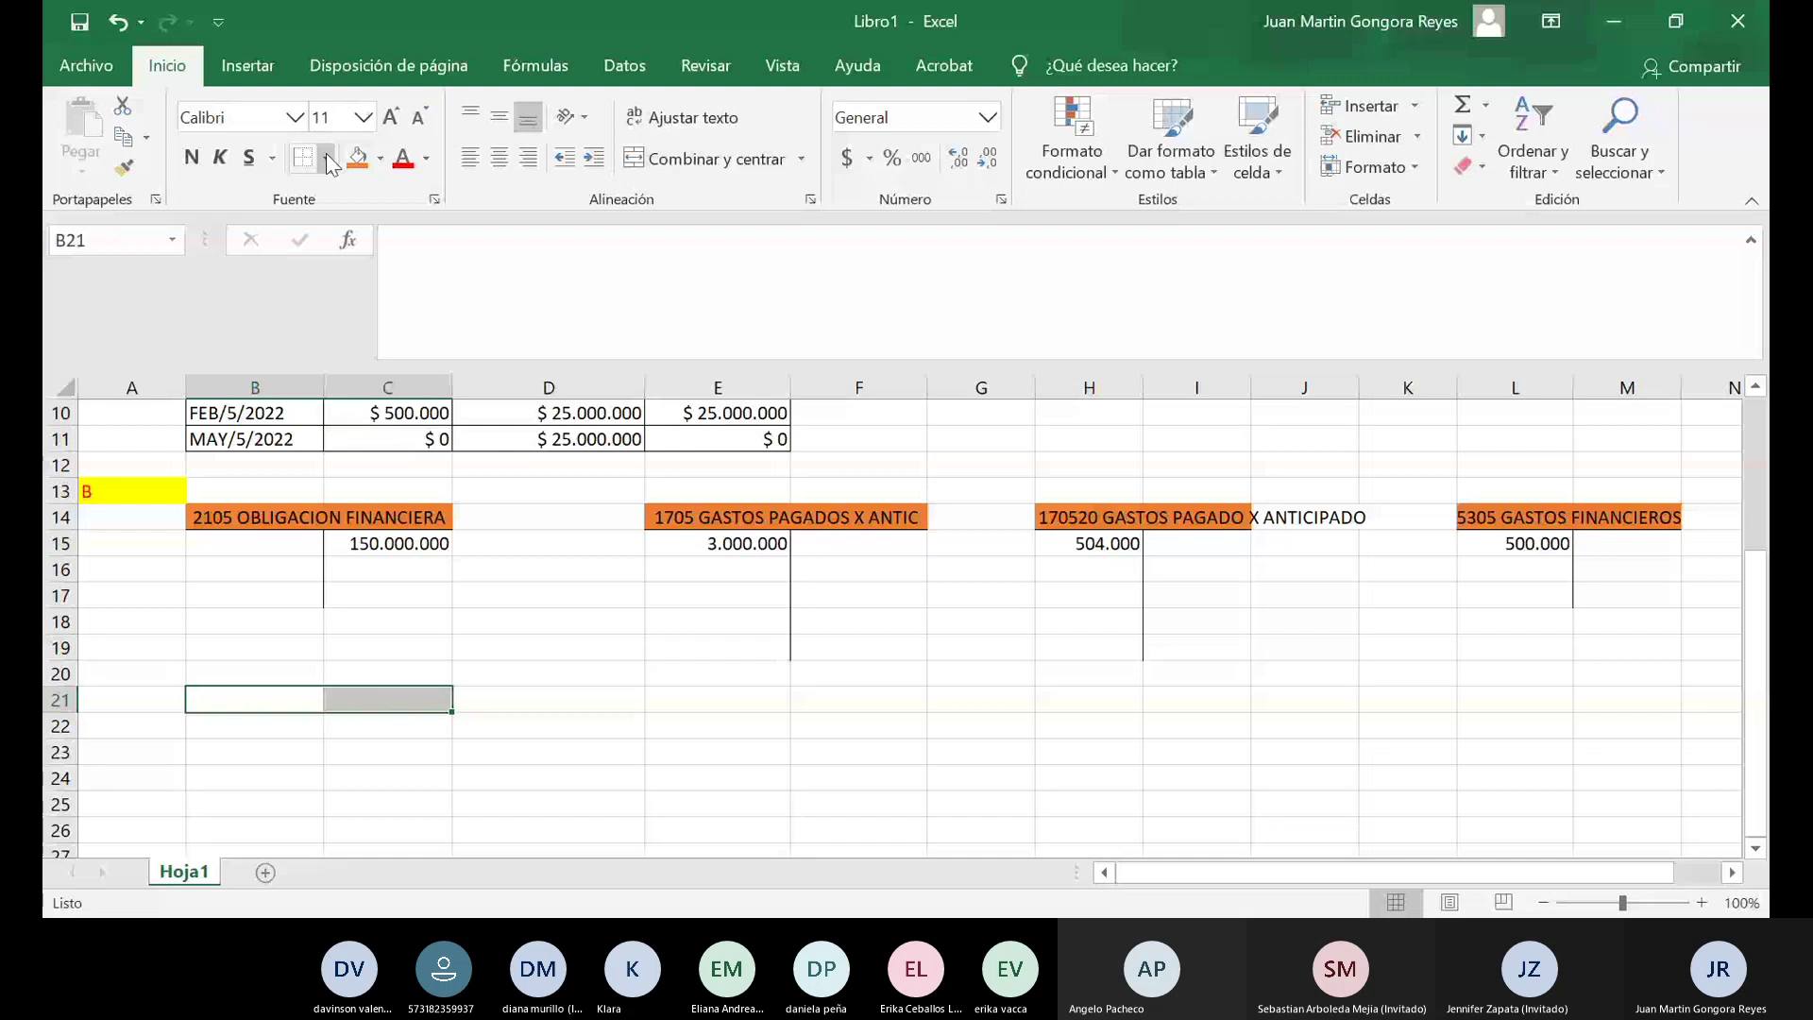
{"action": "left_click", "coordinate": [326, 158]}
{"action": "left_click", "coordinate": [320, 261]}
{"action": "left_click_drag", "start_coordinate": [378, 723], "coordinate": [378, 784]}
{"action": "left_click", "coordinate": [326, 161]}
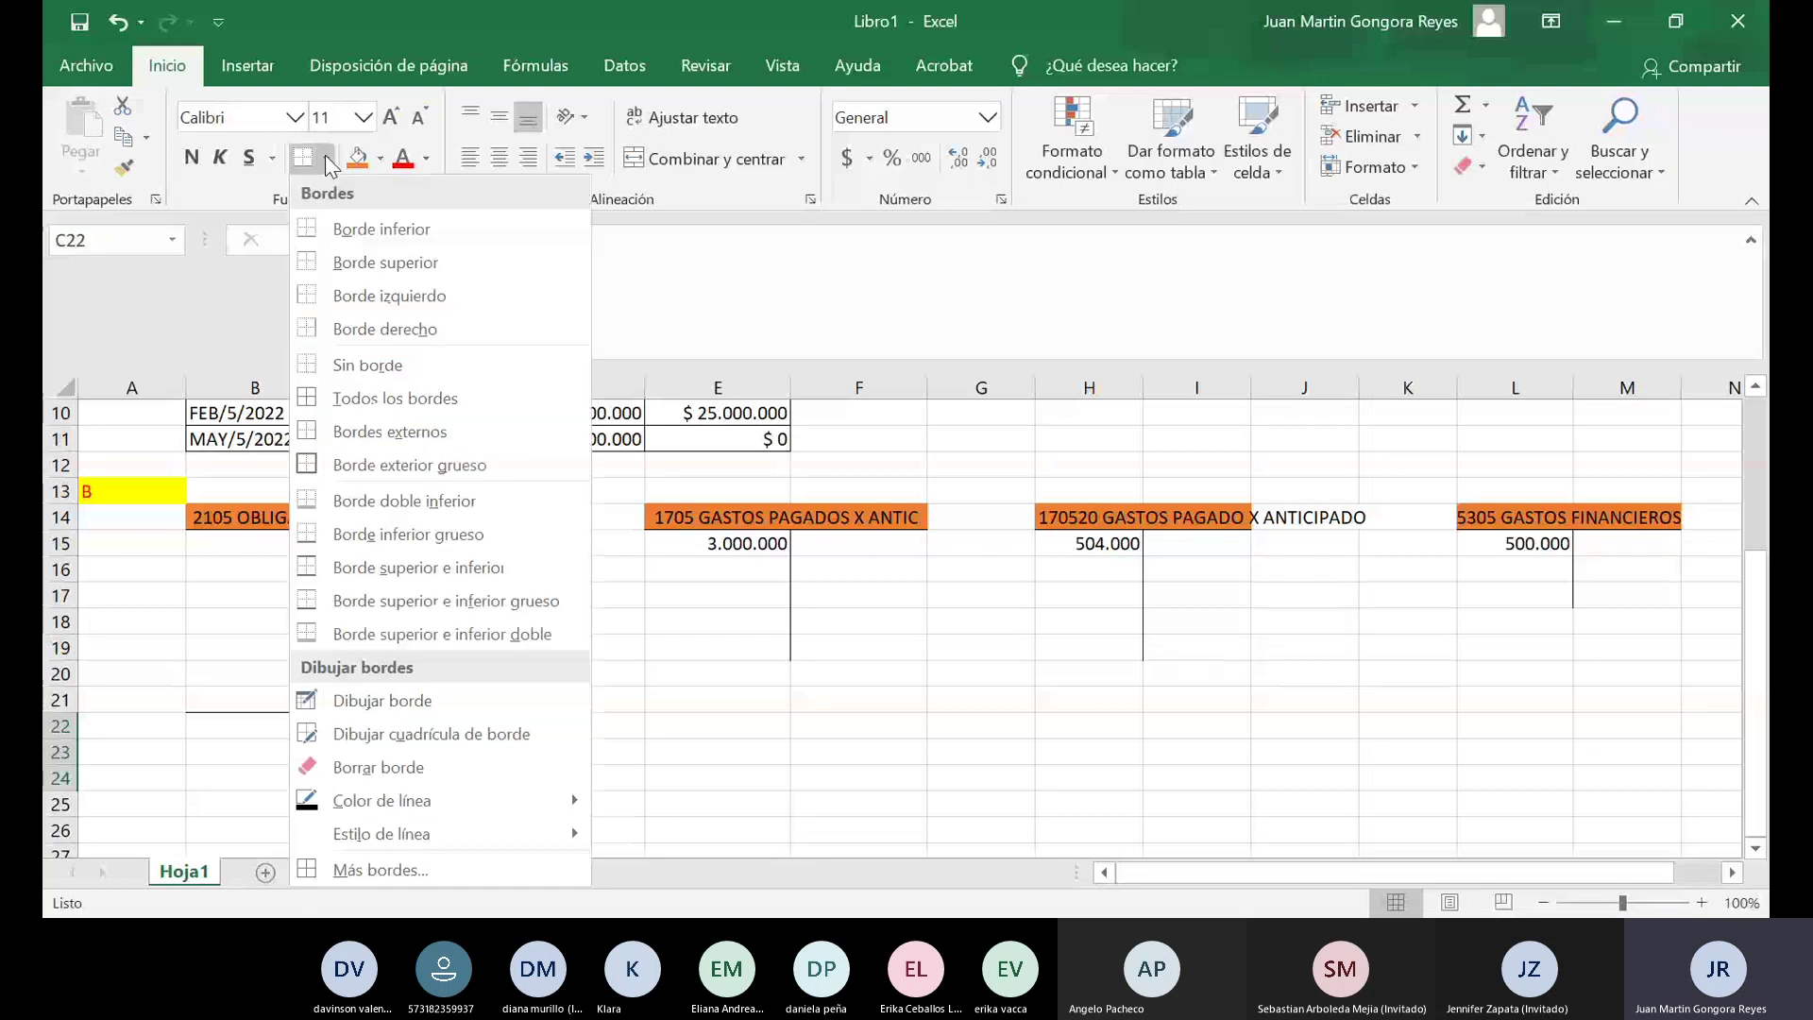
{"action": "left_click", "coordinate": [314, 289]}
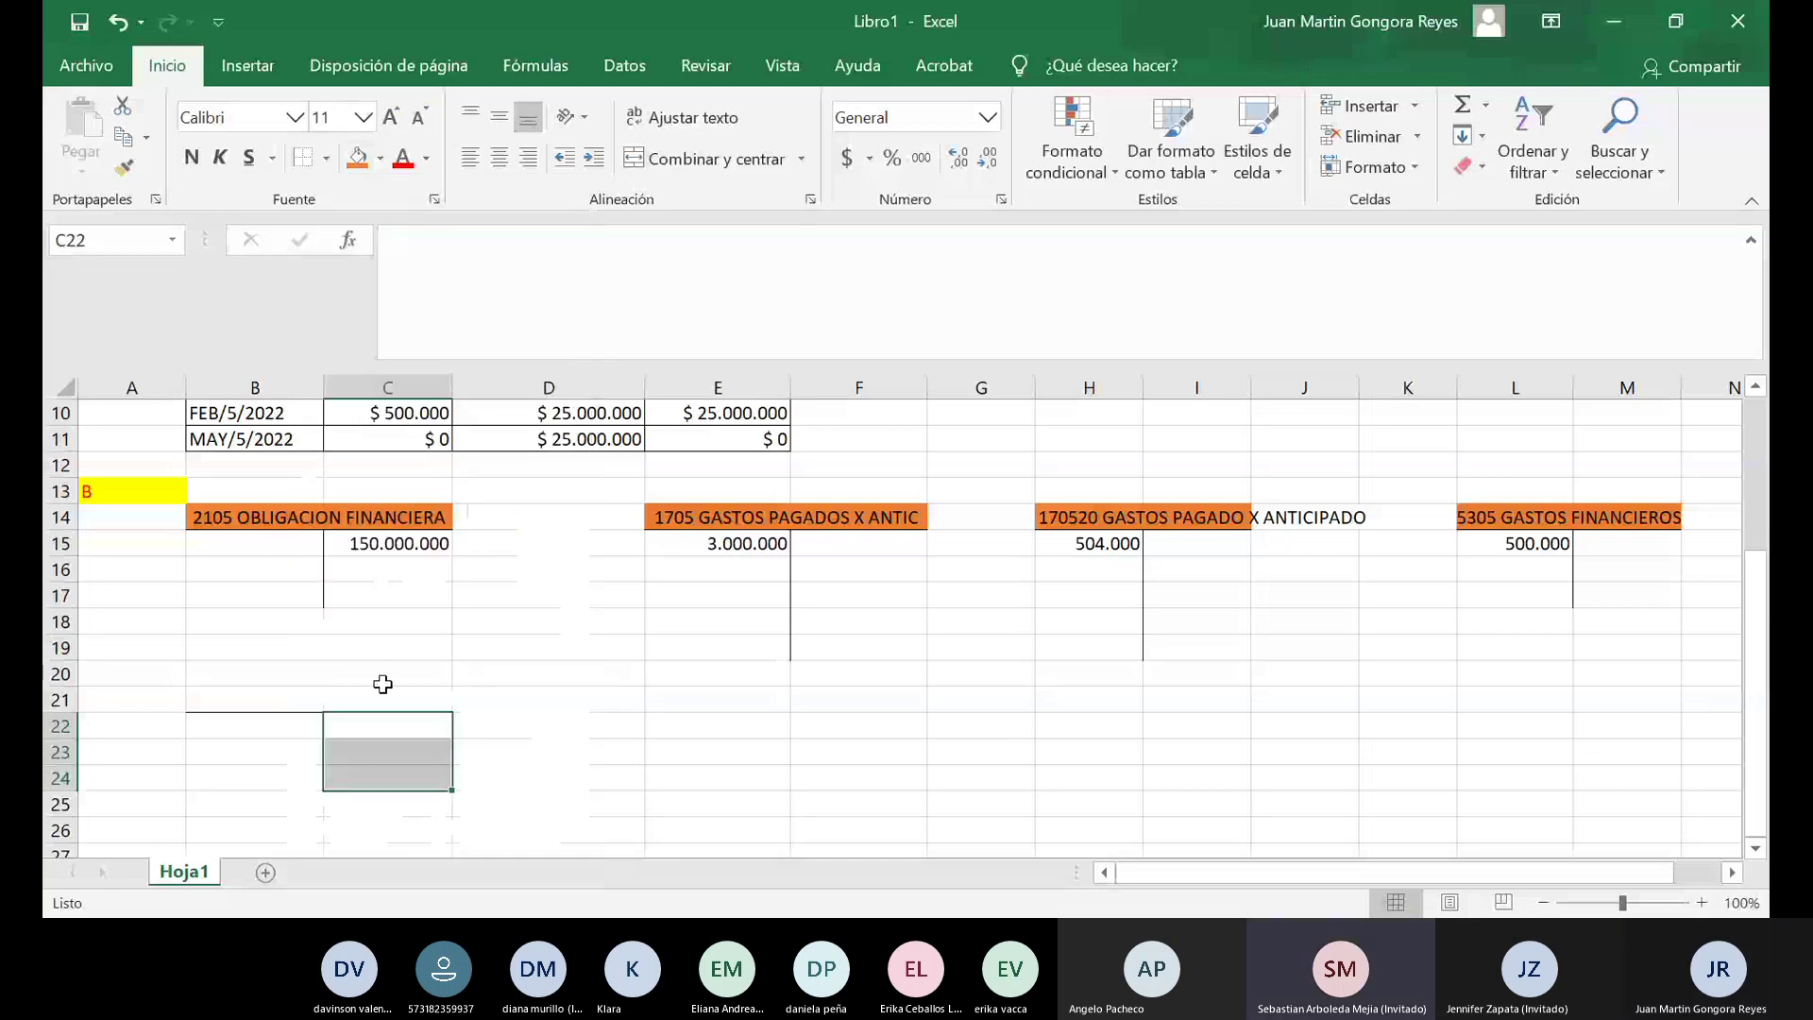
Merge and center B21:C21 and title the fifth T-account 1110 BANCOS.
{"action": "left_click_drag", "start_coordinate": [284, 699], "coordinate": [337, 692]}
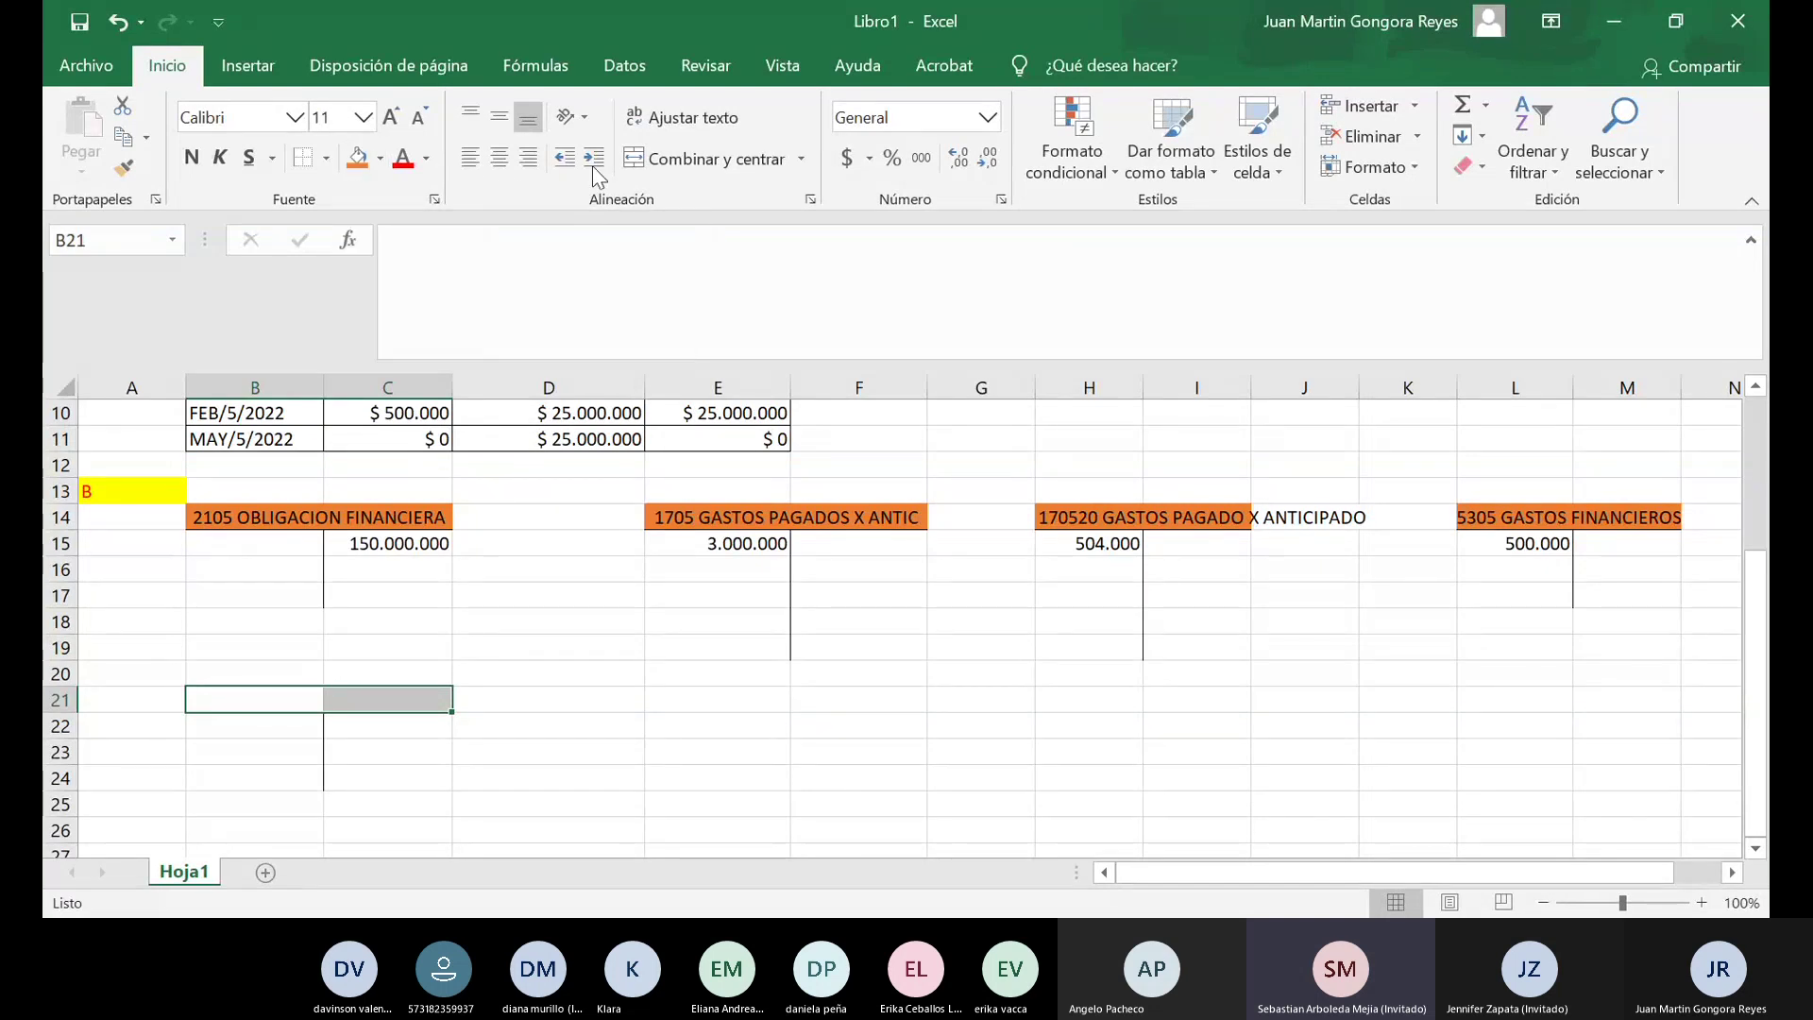
{"action": "left_click", "coordinate": [637, 165]}
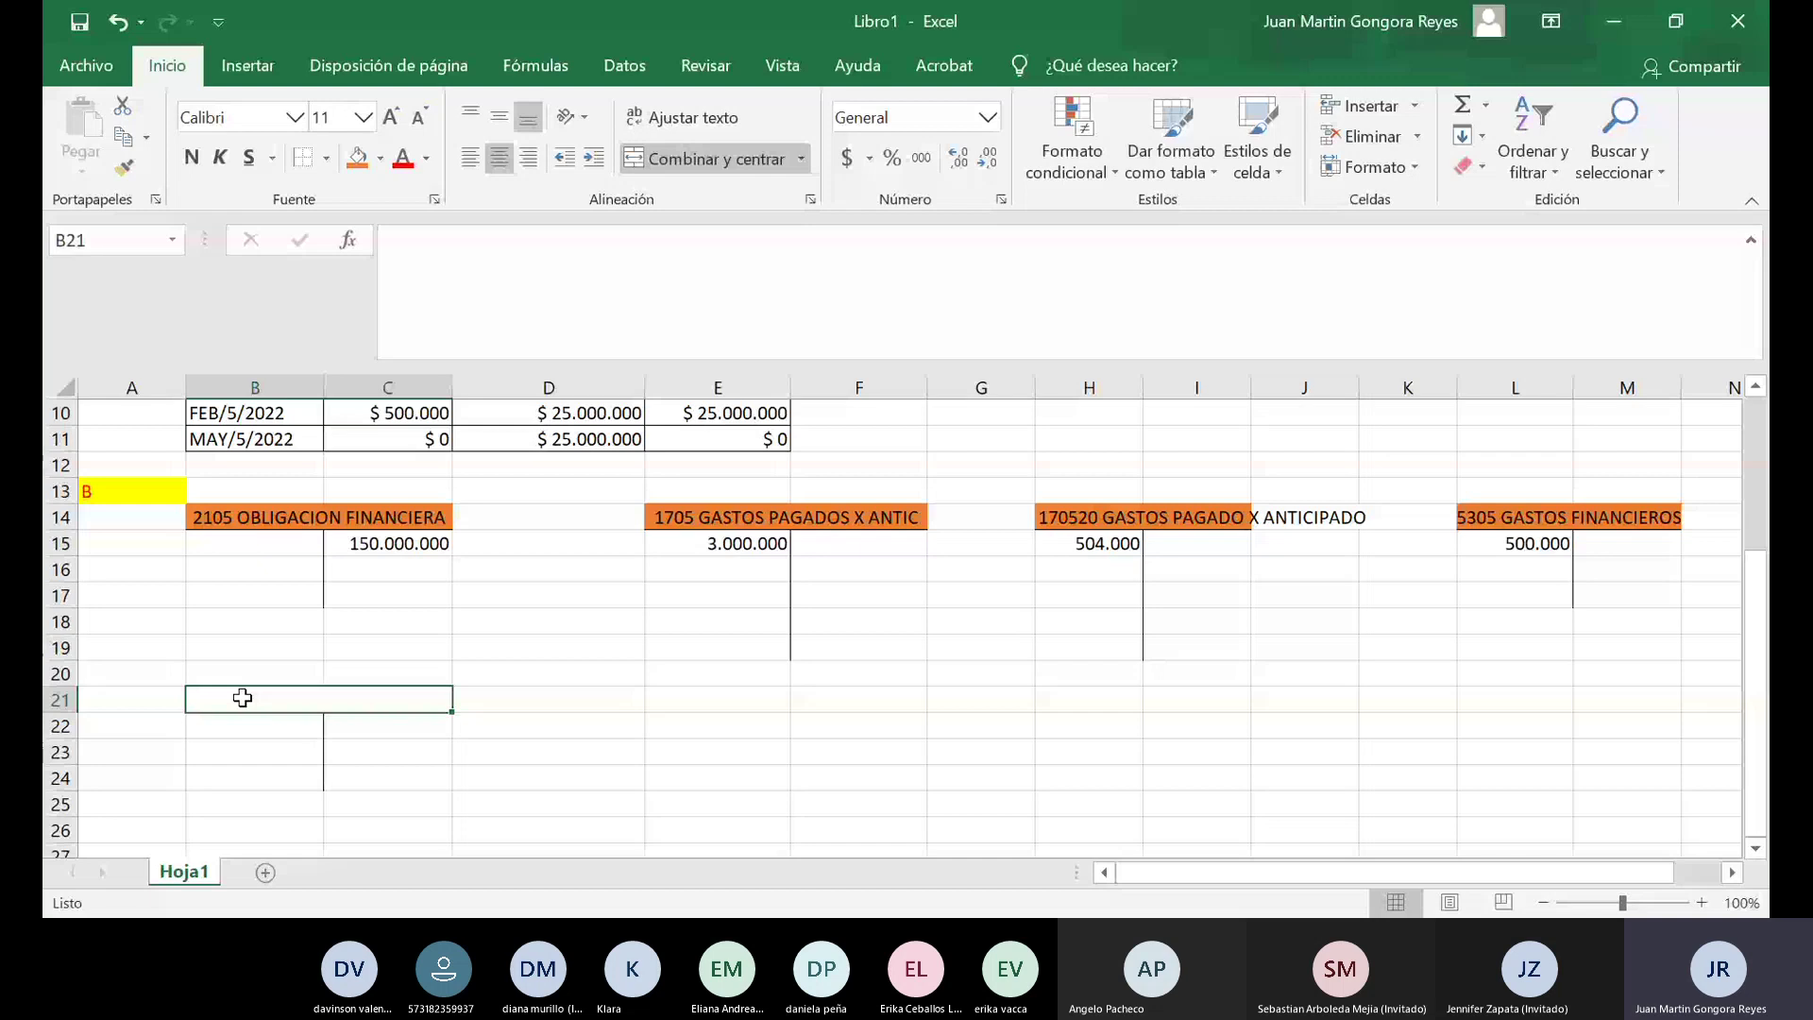
{"action": "type", "text": "111"}
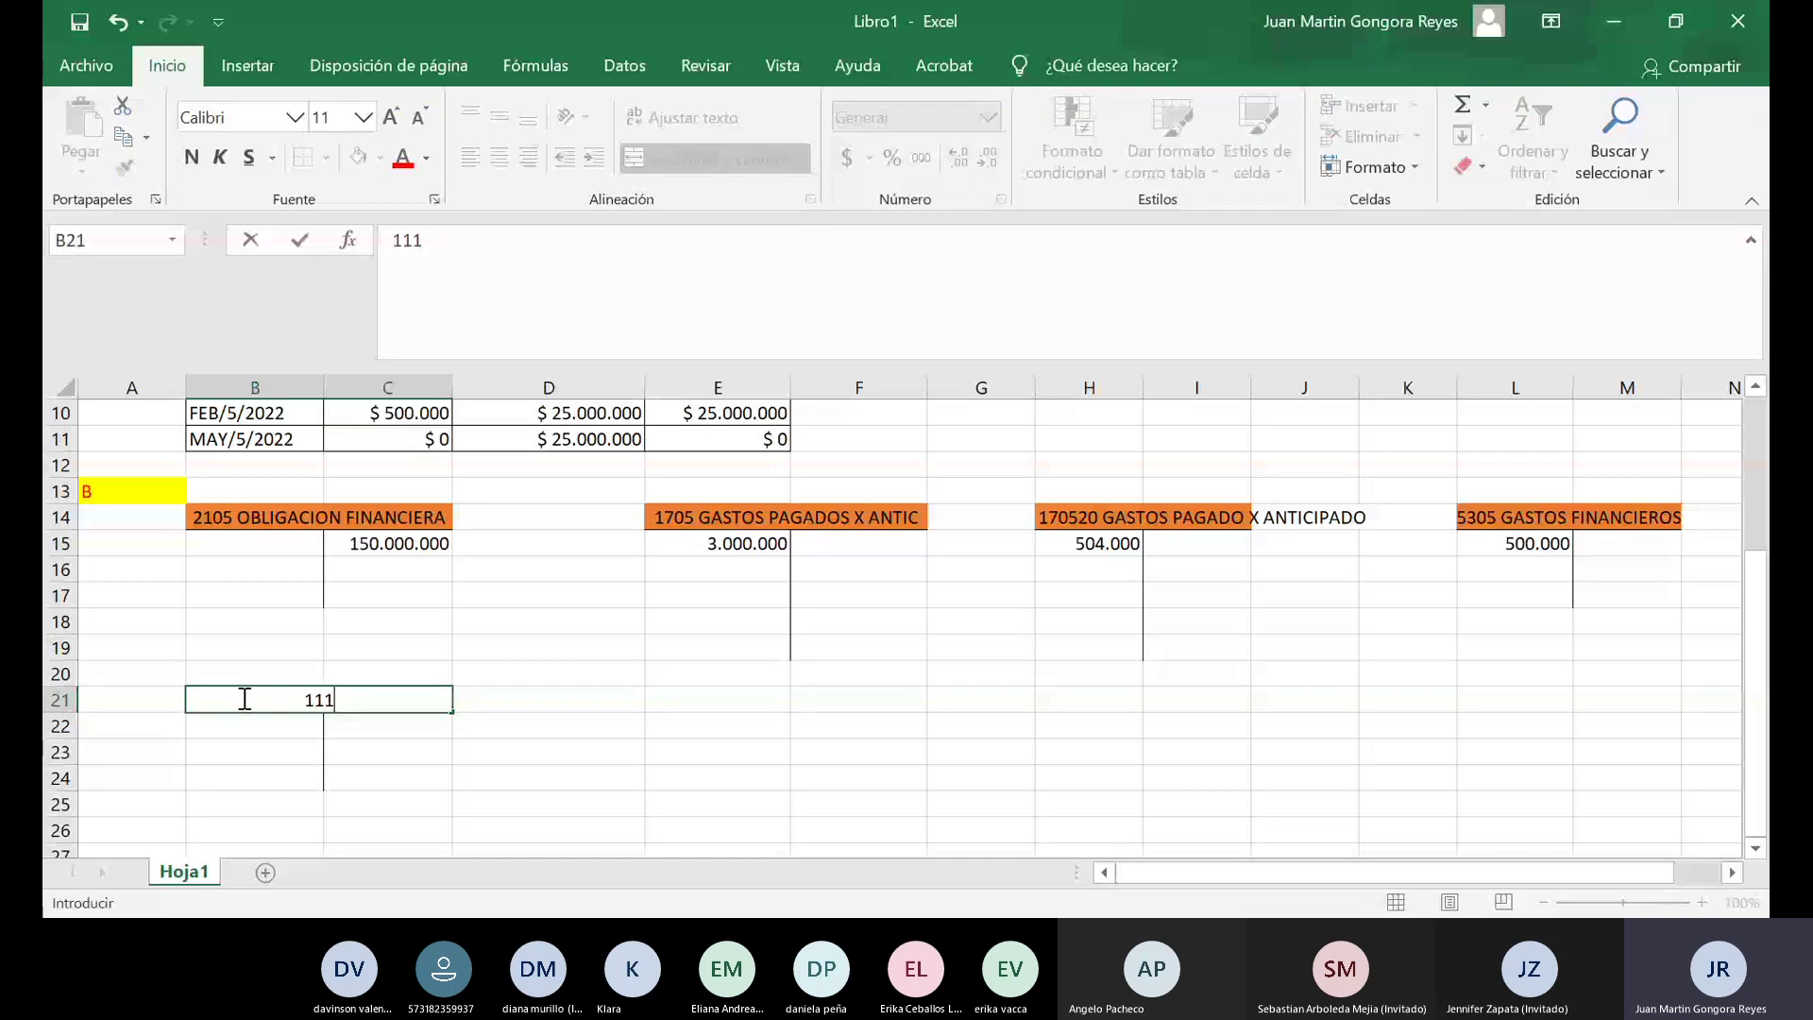
{"action": "type", "text": "0 BANCOS"}
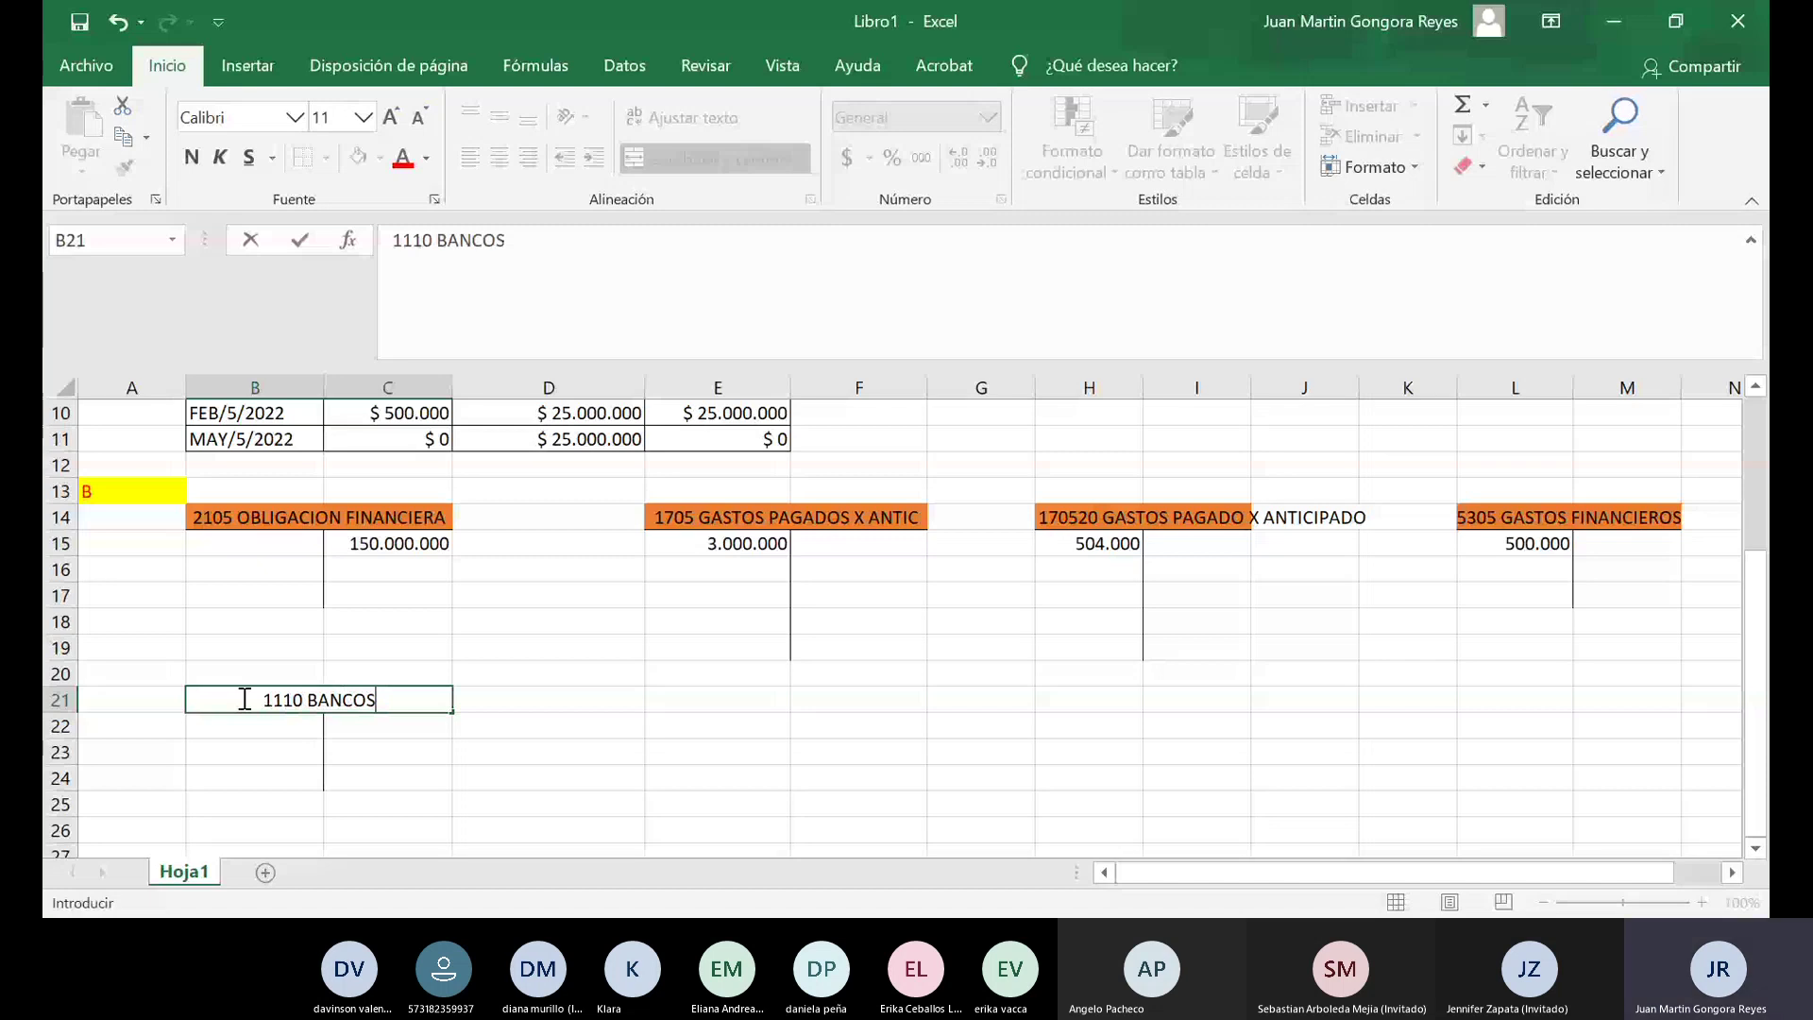
{"action": "key", "text": "Return"}
Enter 145.996.000 in B22, on the debit side of the 1110 BANCOS T-account.
{"action": "type", "text": "145."}
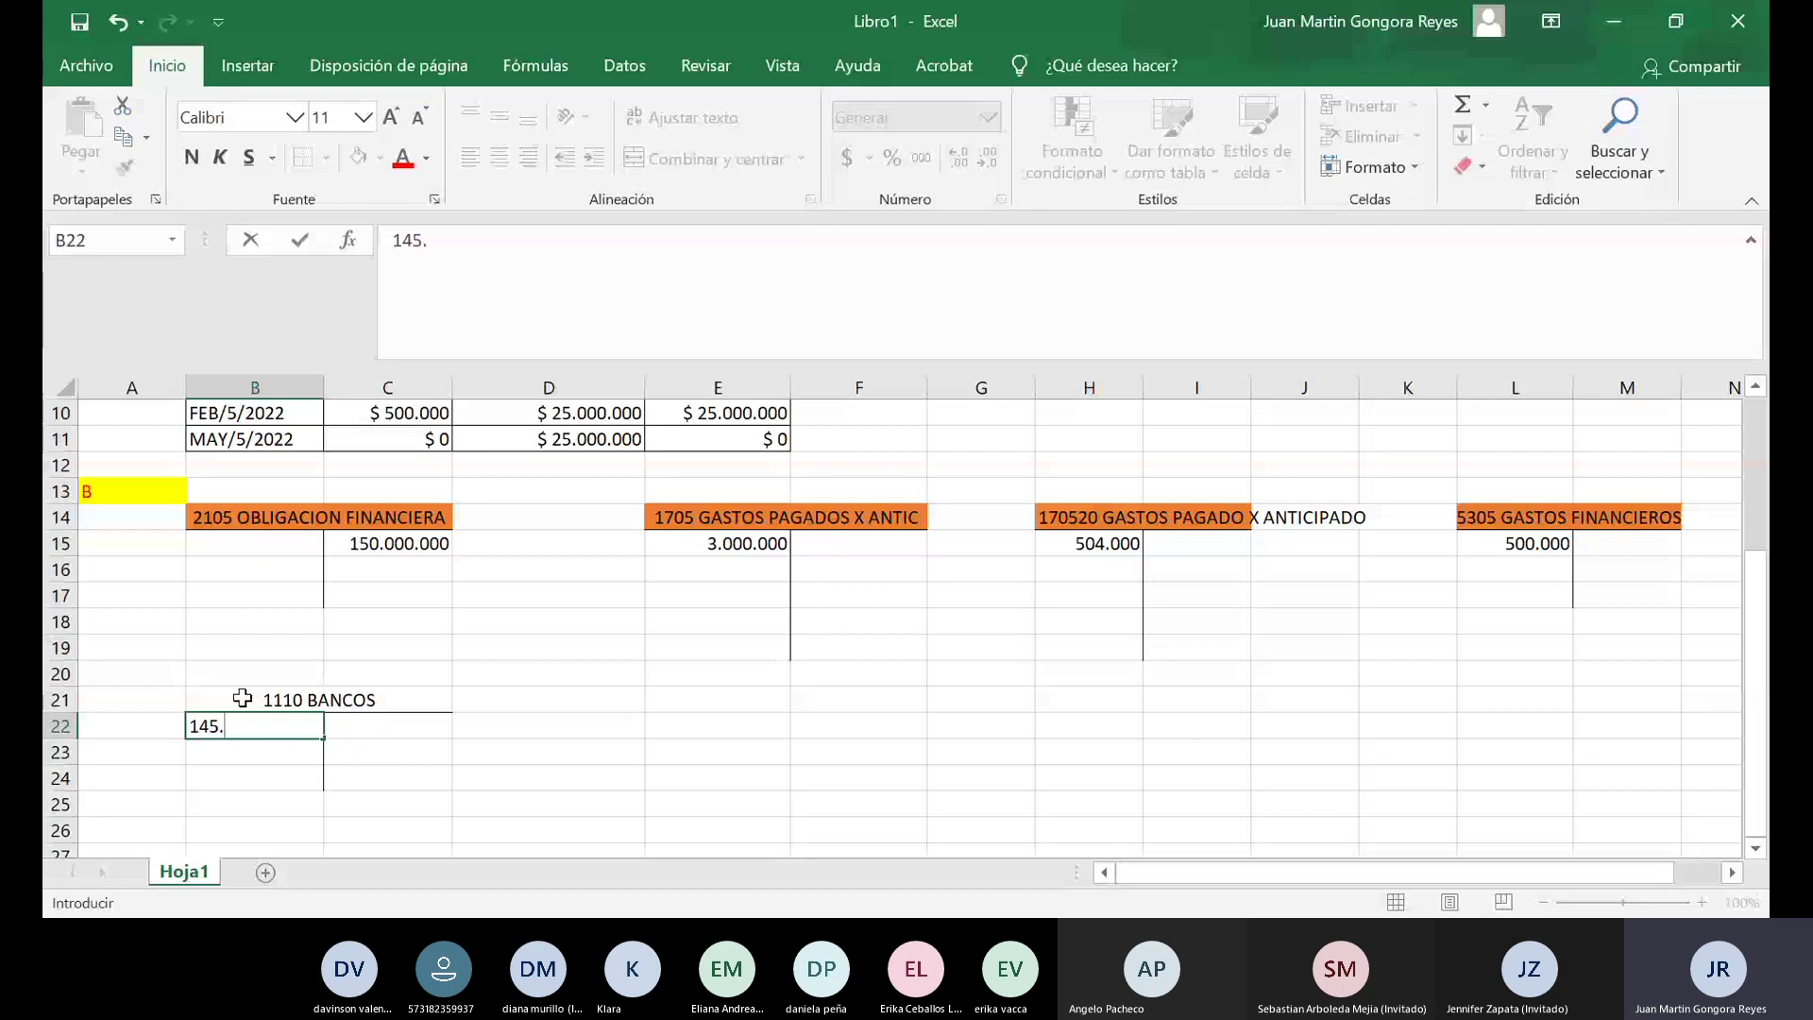
{"action": "type", "text": "996."}
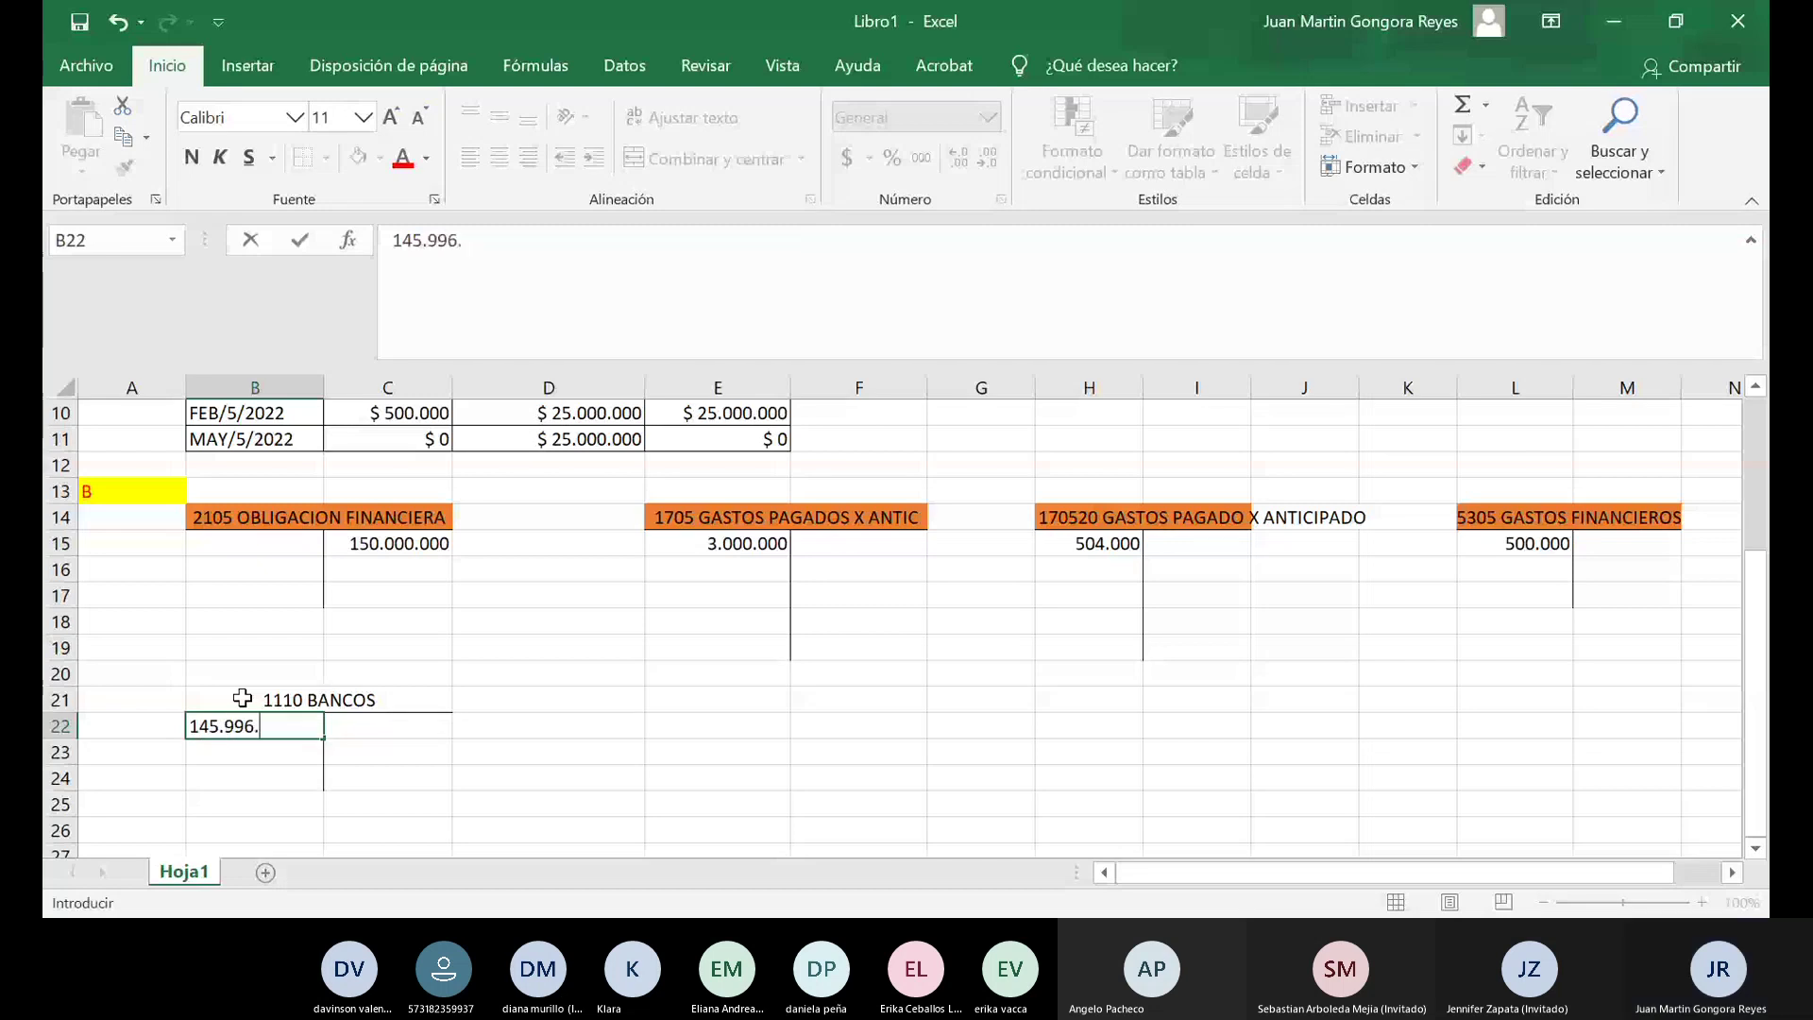
{"action": "type", "text": "000"}
{"action": "key", "text": "Return"}
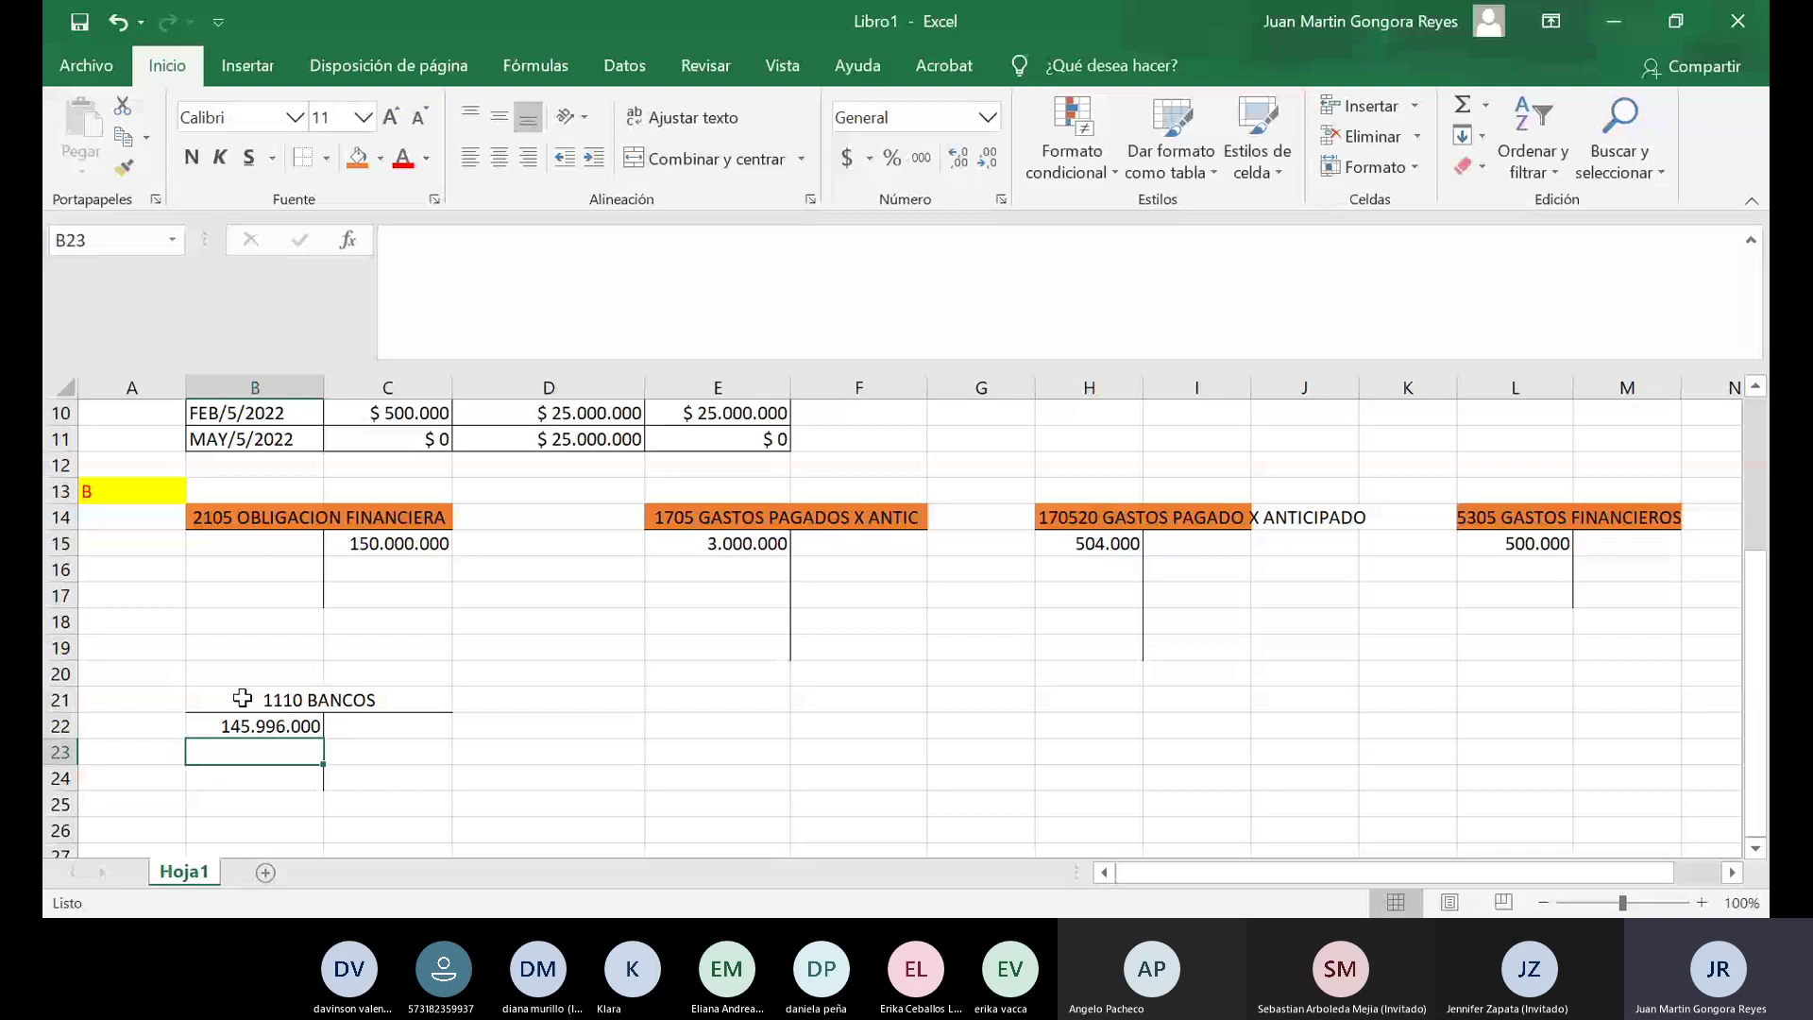
Fill the 1110 BANCOS title cell B21:C21 with orange, like the other T-account titles.
{"action": "left_click", "coordinate": [242, 698]}
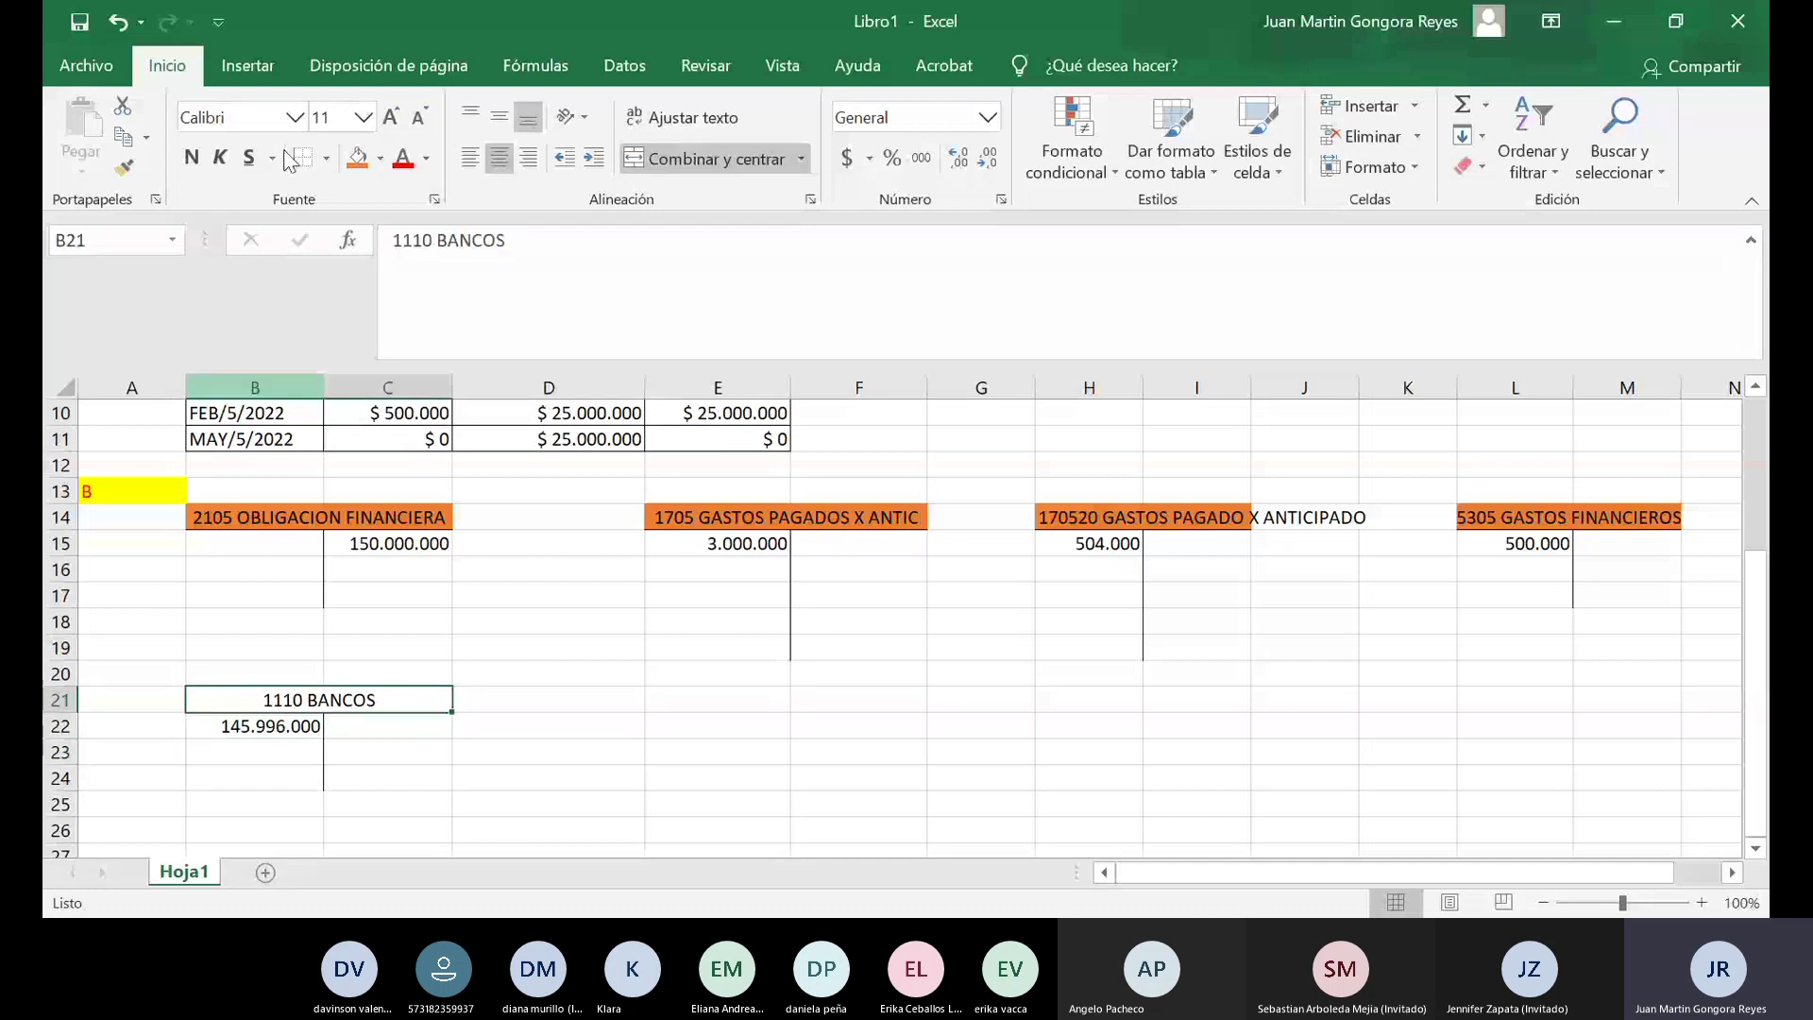
{"action": "left_click", "coordinate": [360, 165]}
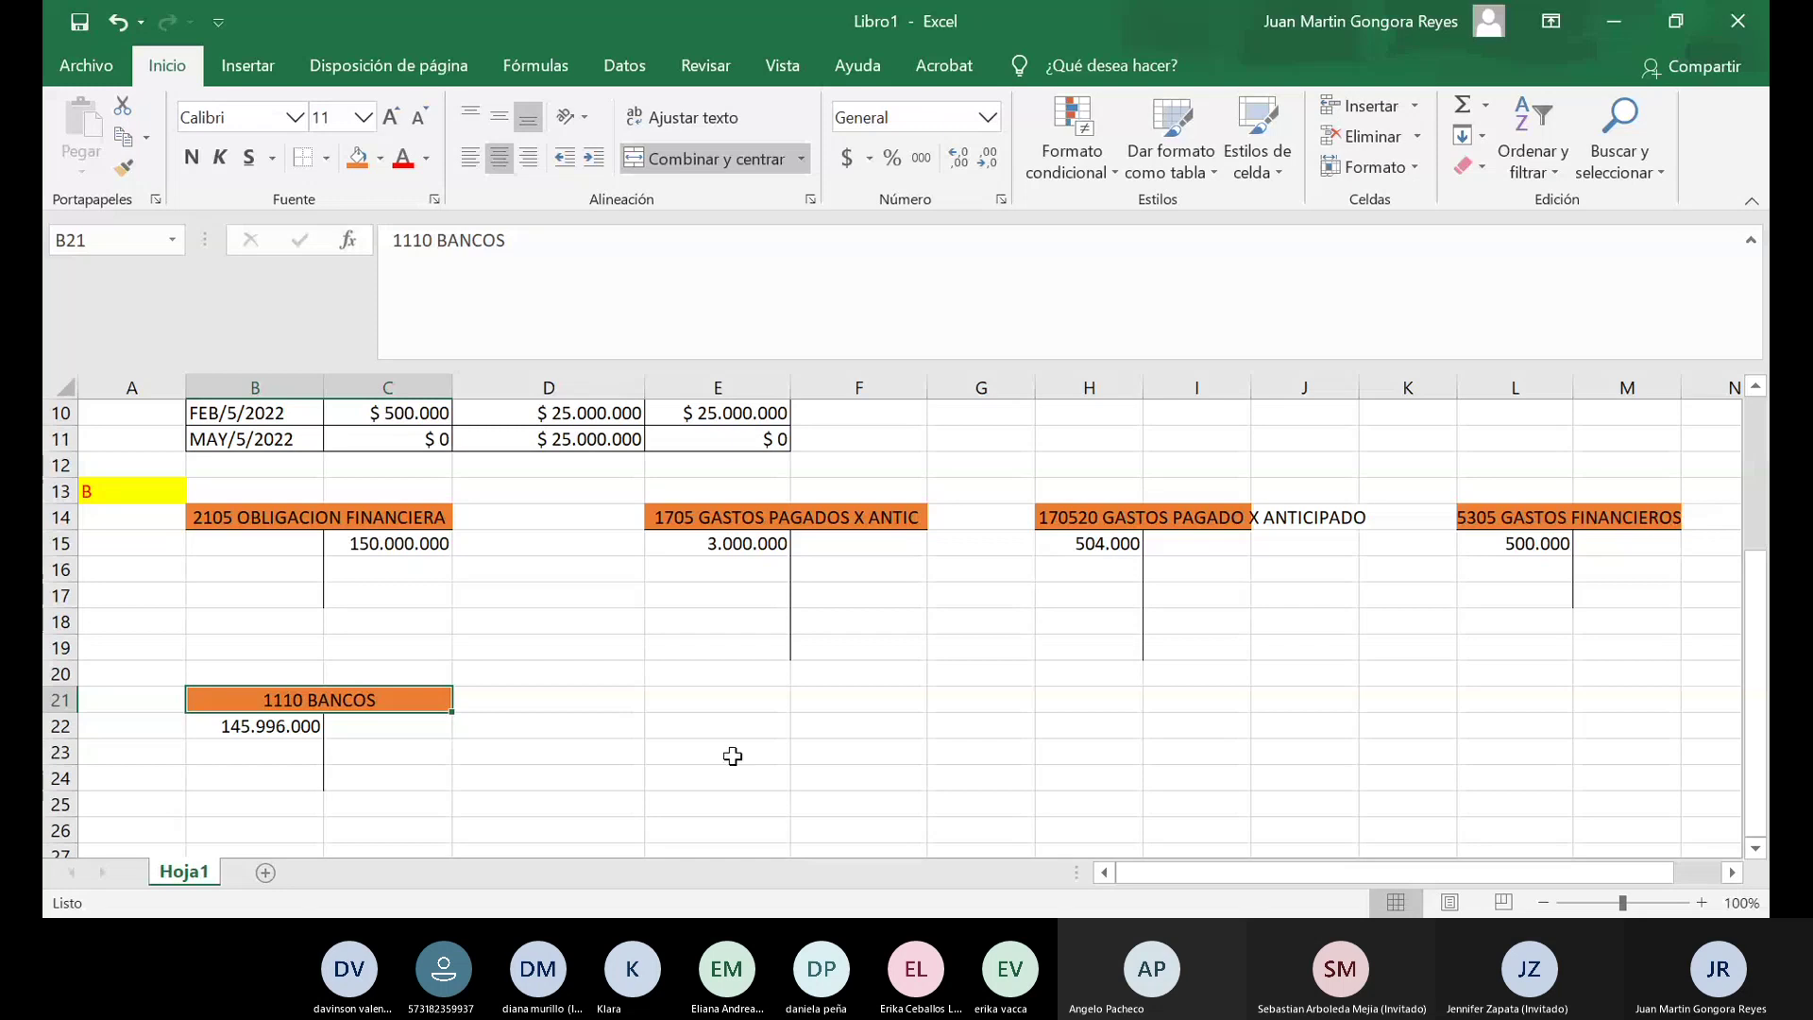
{"action": "left_click", "coordinate": [692, 788]}
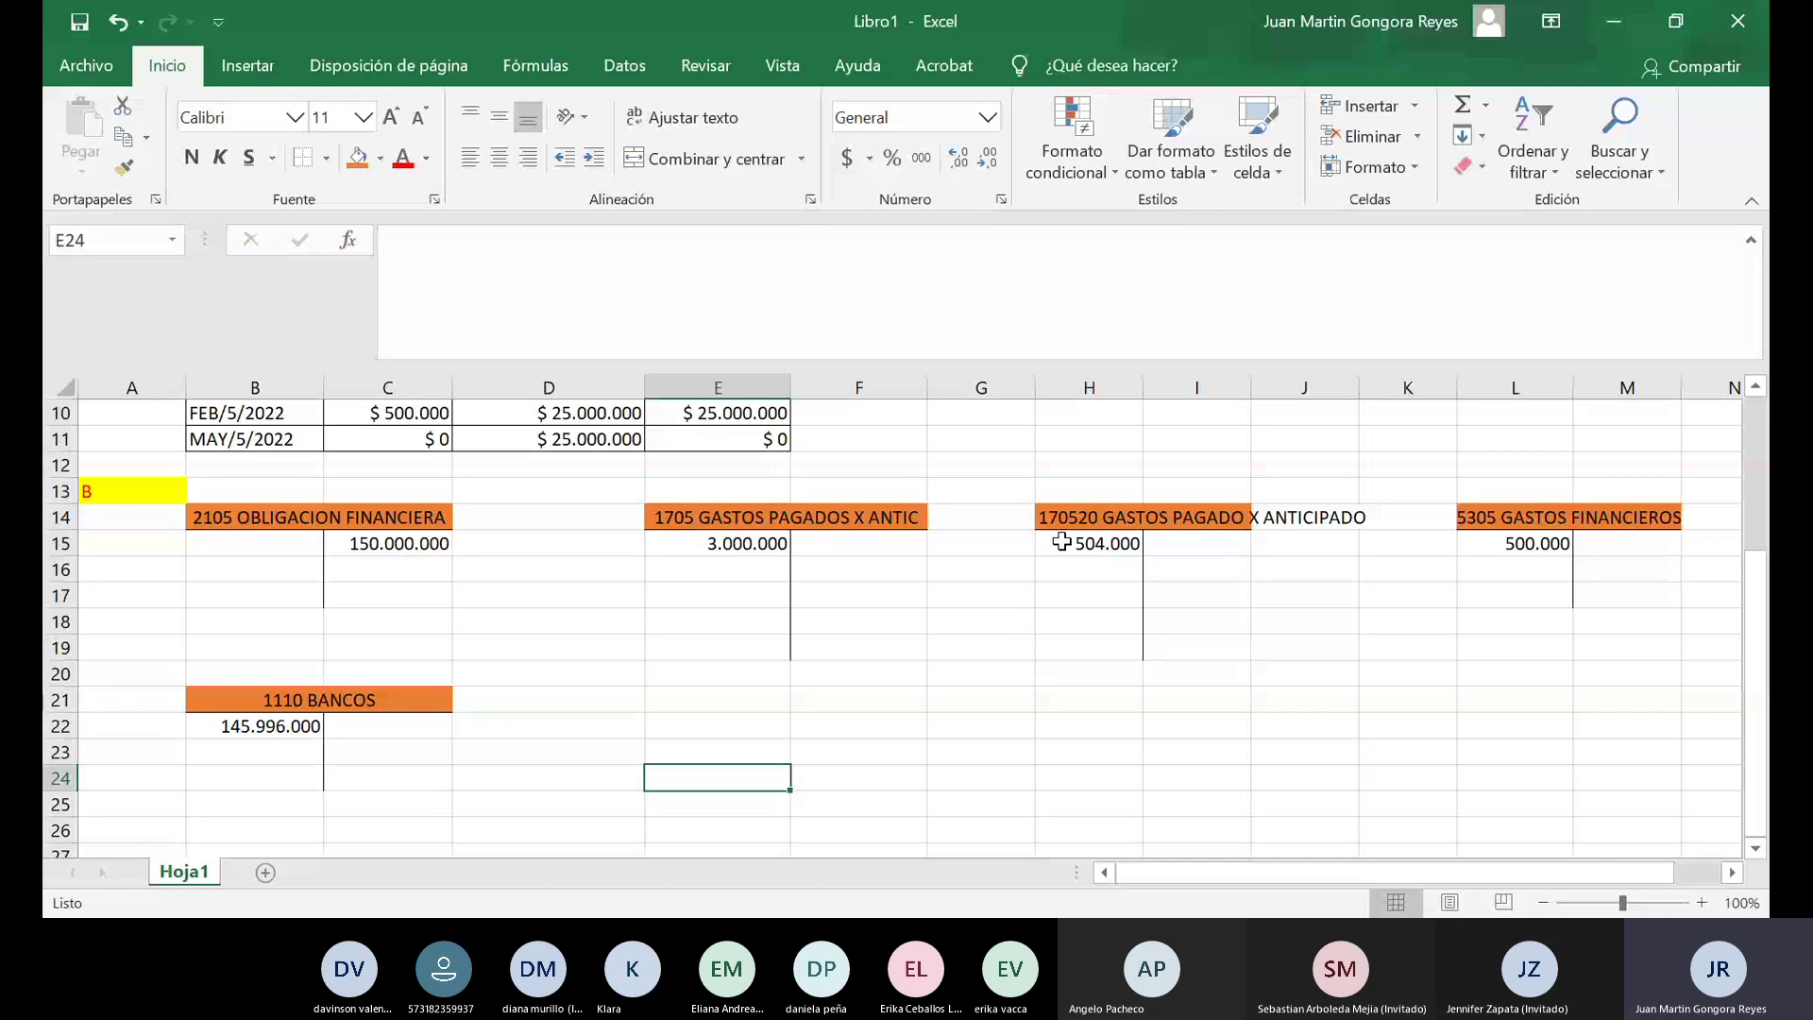
Review the debit amounts of the 5305 and 1705 T-accounts against the first interest payment in the amortization table.
{"action": "left_click", "coordinate": [1492, 542]}
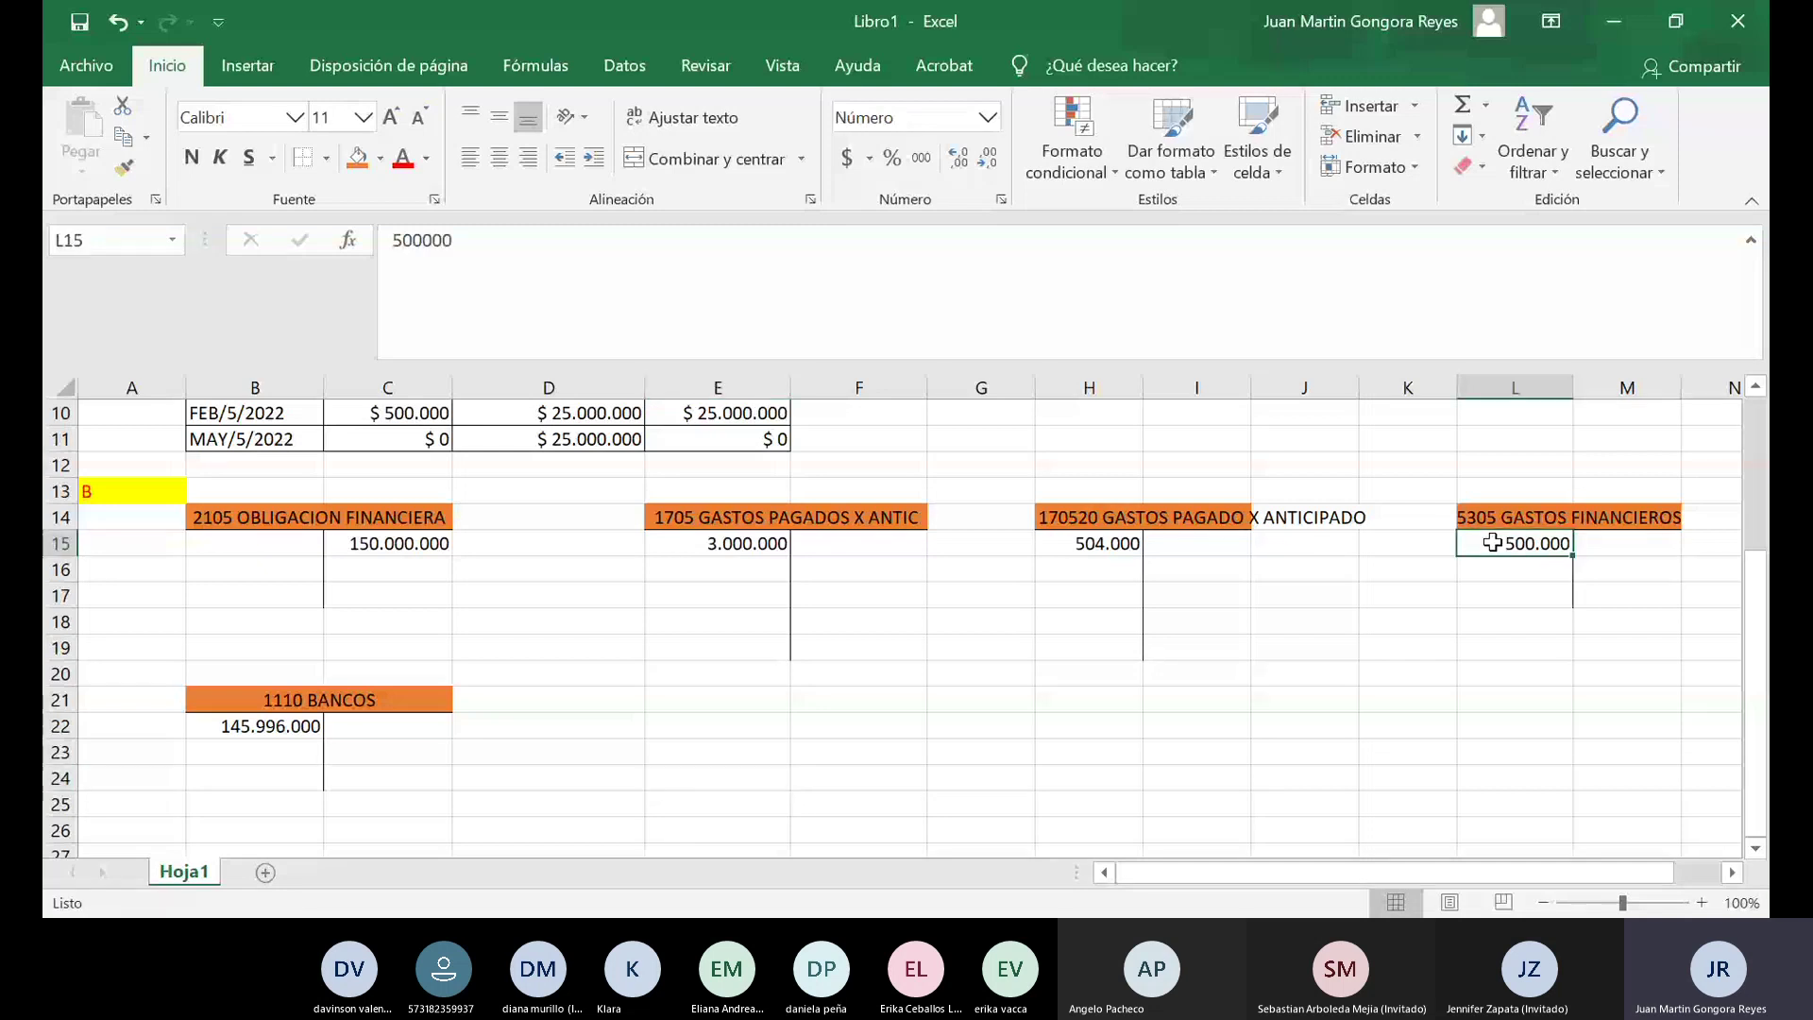
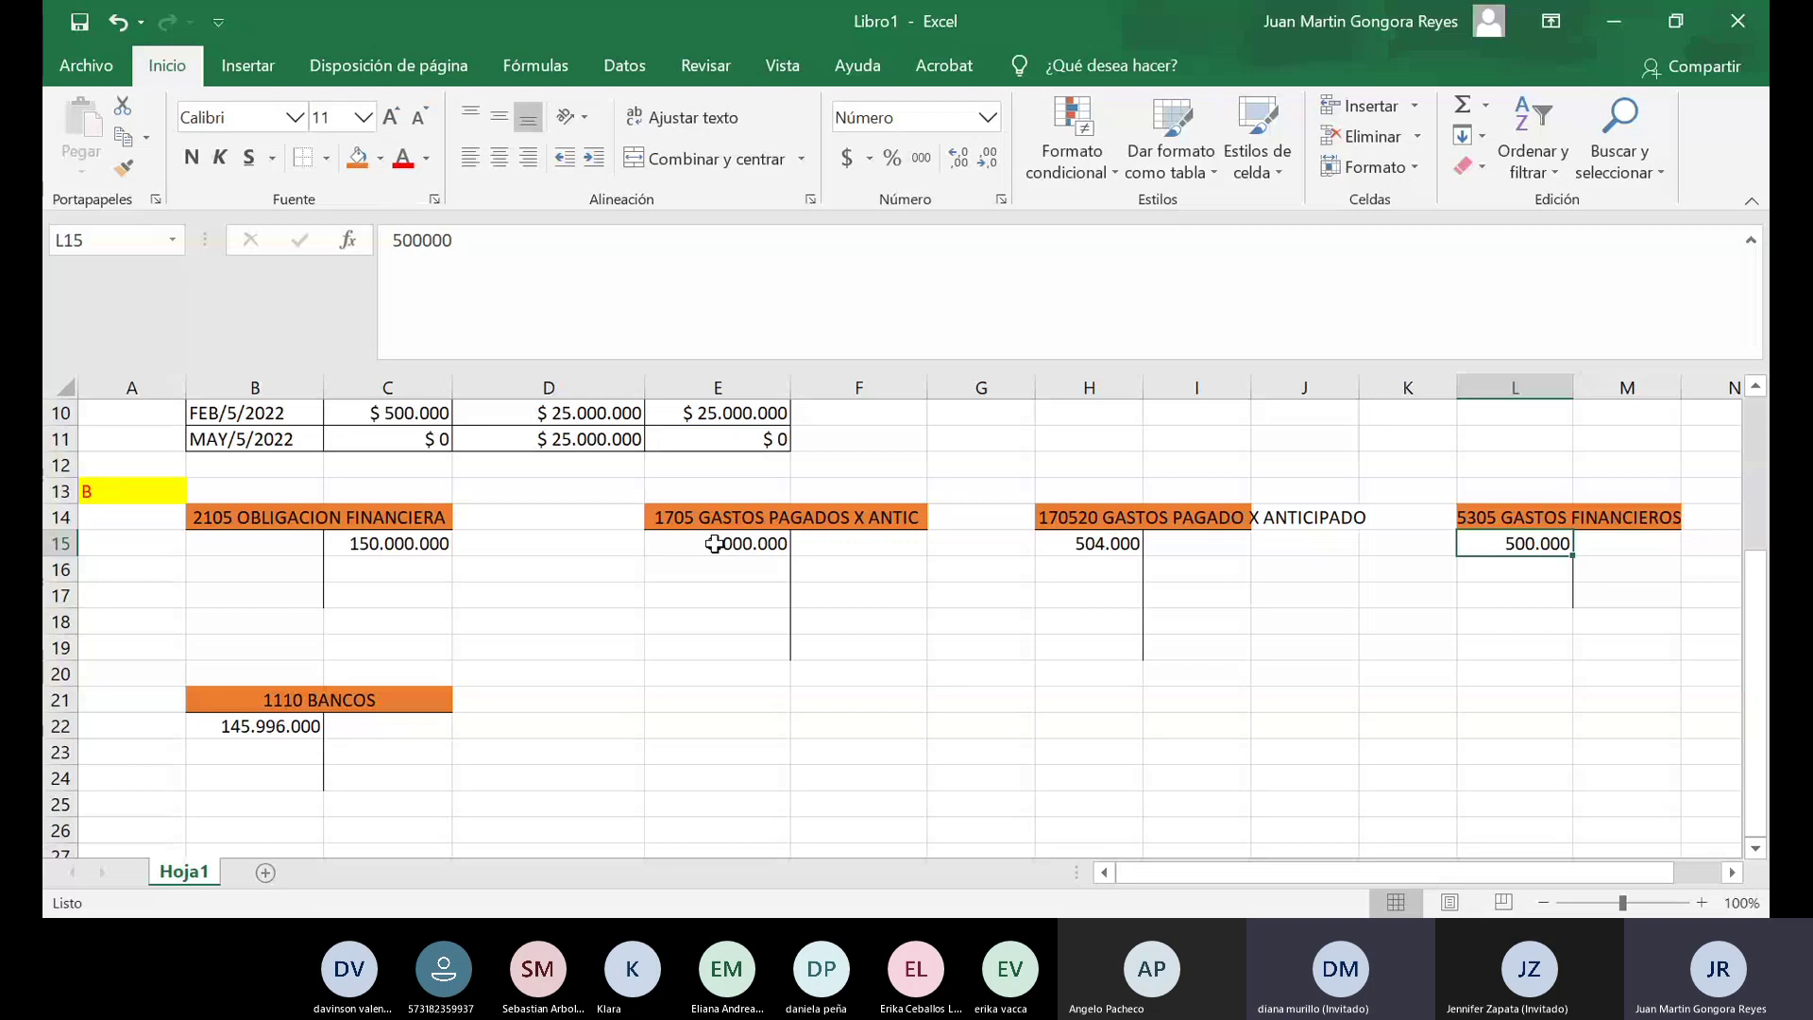
{"action": "left_click", "coordinate": [720, 548]}
{"action": "scroll", "coordinate": [667, 695], "scroll_direction": "up", "scroll_amount": 3}
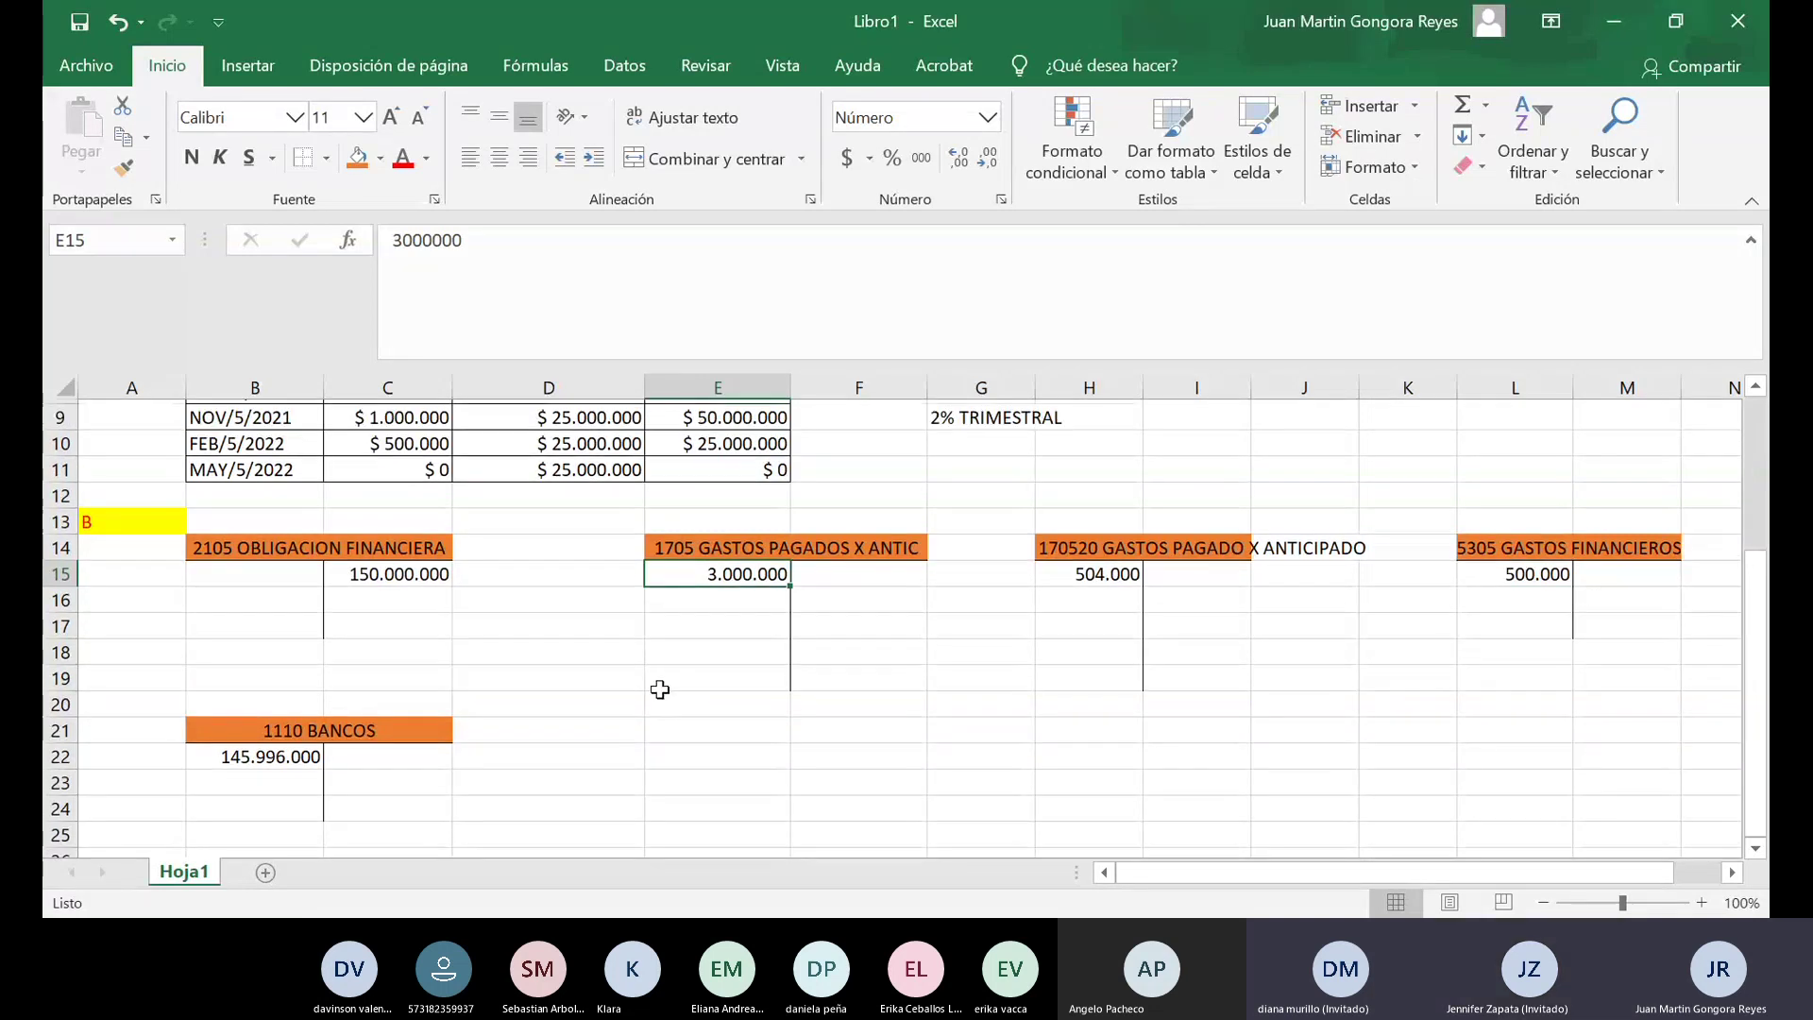
{"action": "left_click", "coordinate": [427, 519]}
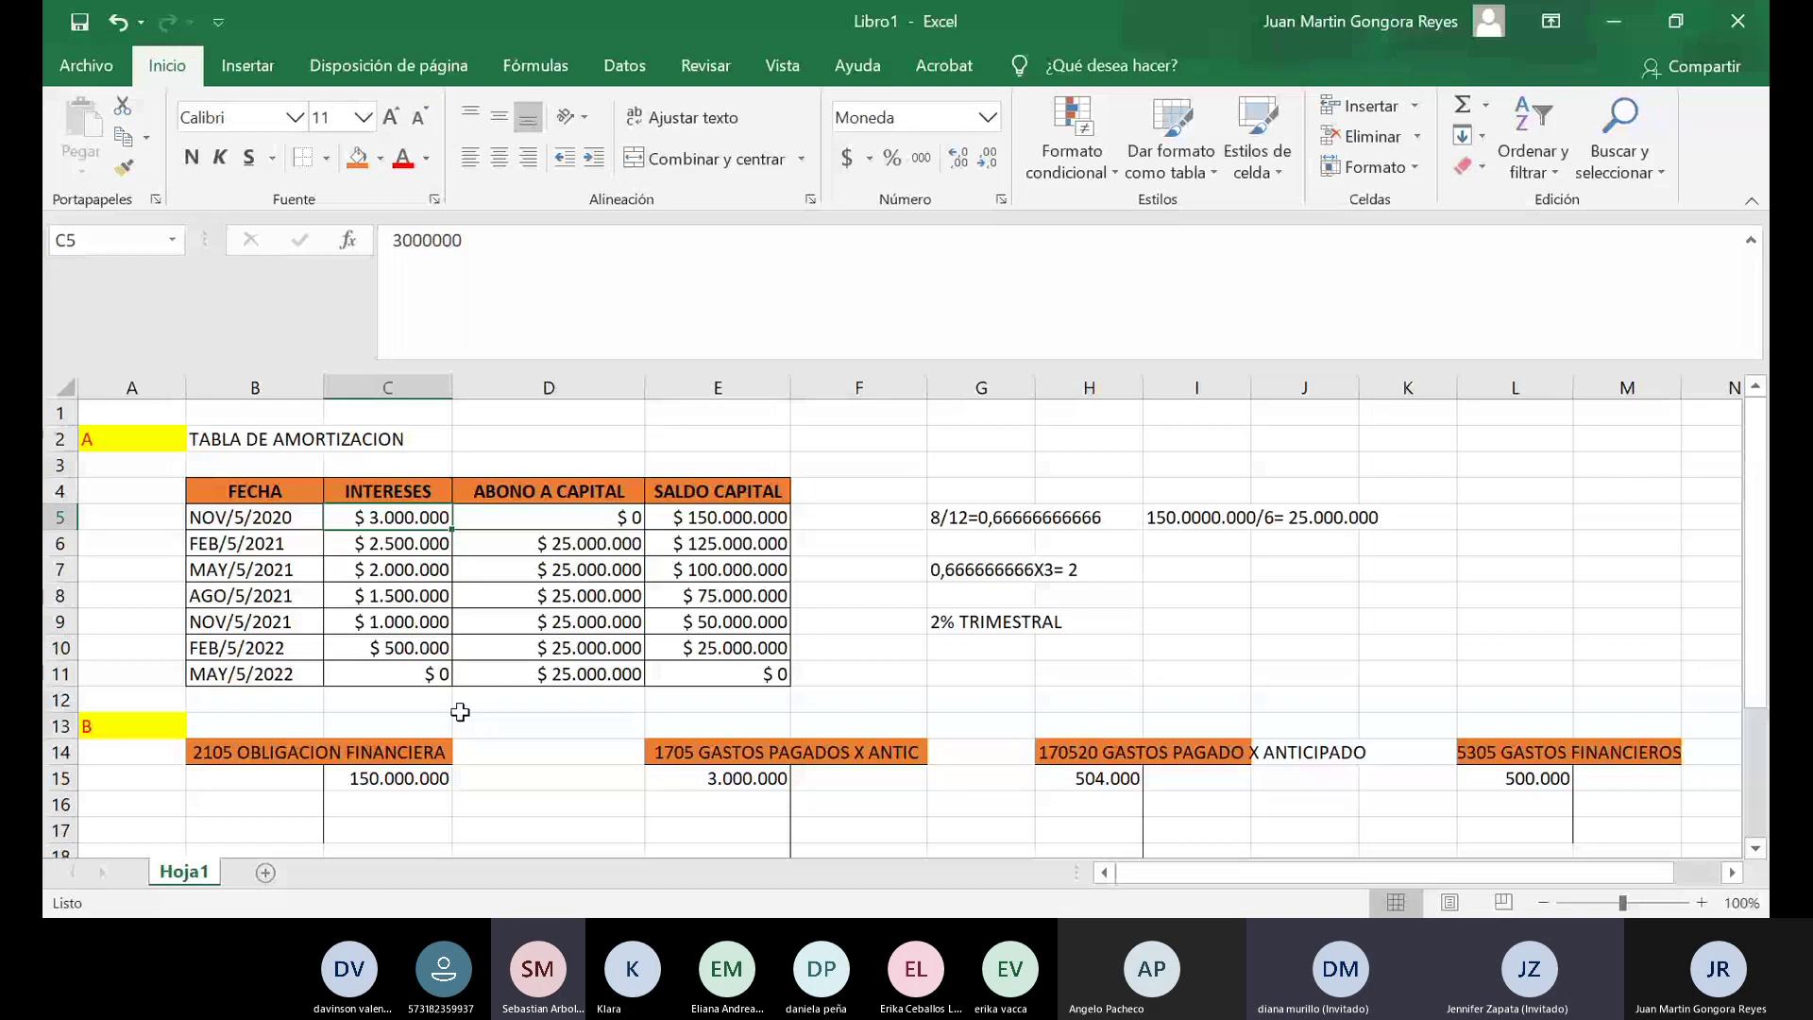
{"action": "scroll", "coordinate": [502, 673], "scroll_direction": "down", "scroll_amount": 2}
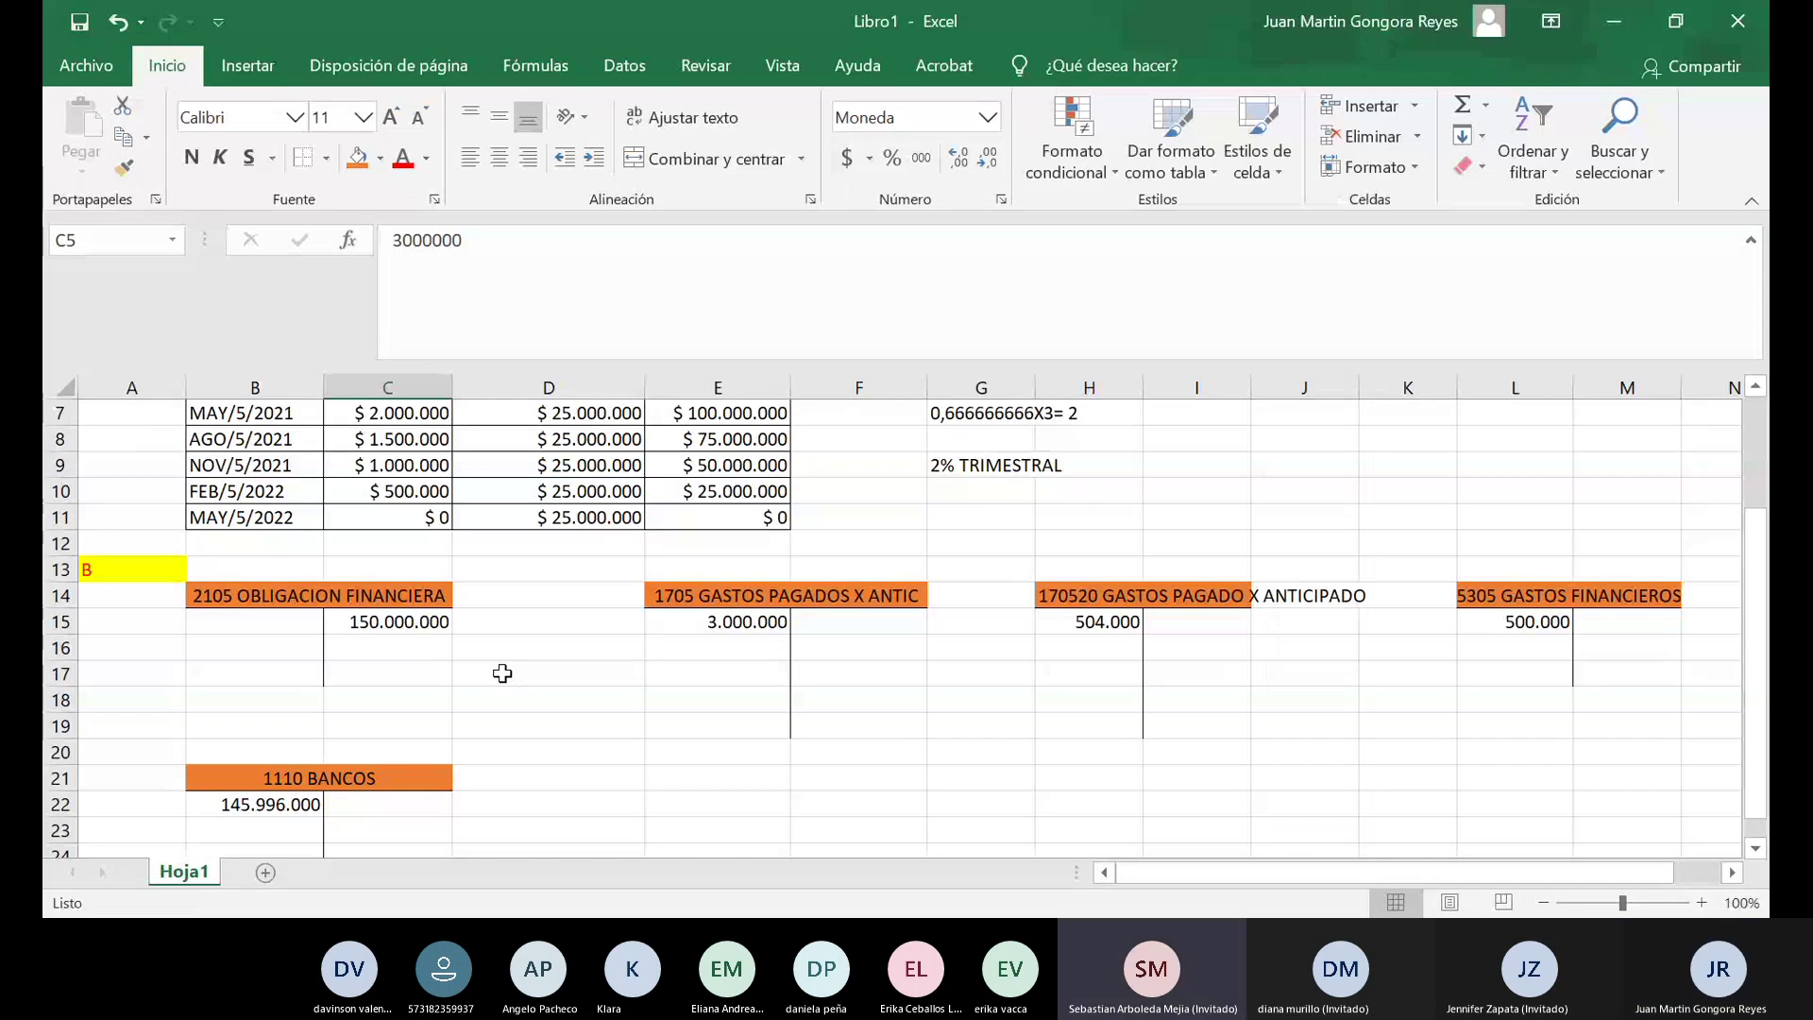
{"action": "scroll", "coordinate": [502, 673], "scroll_direction": "down", "scroll_amount": 1}
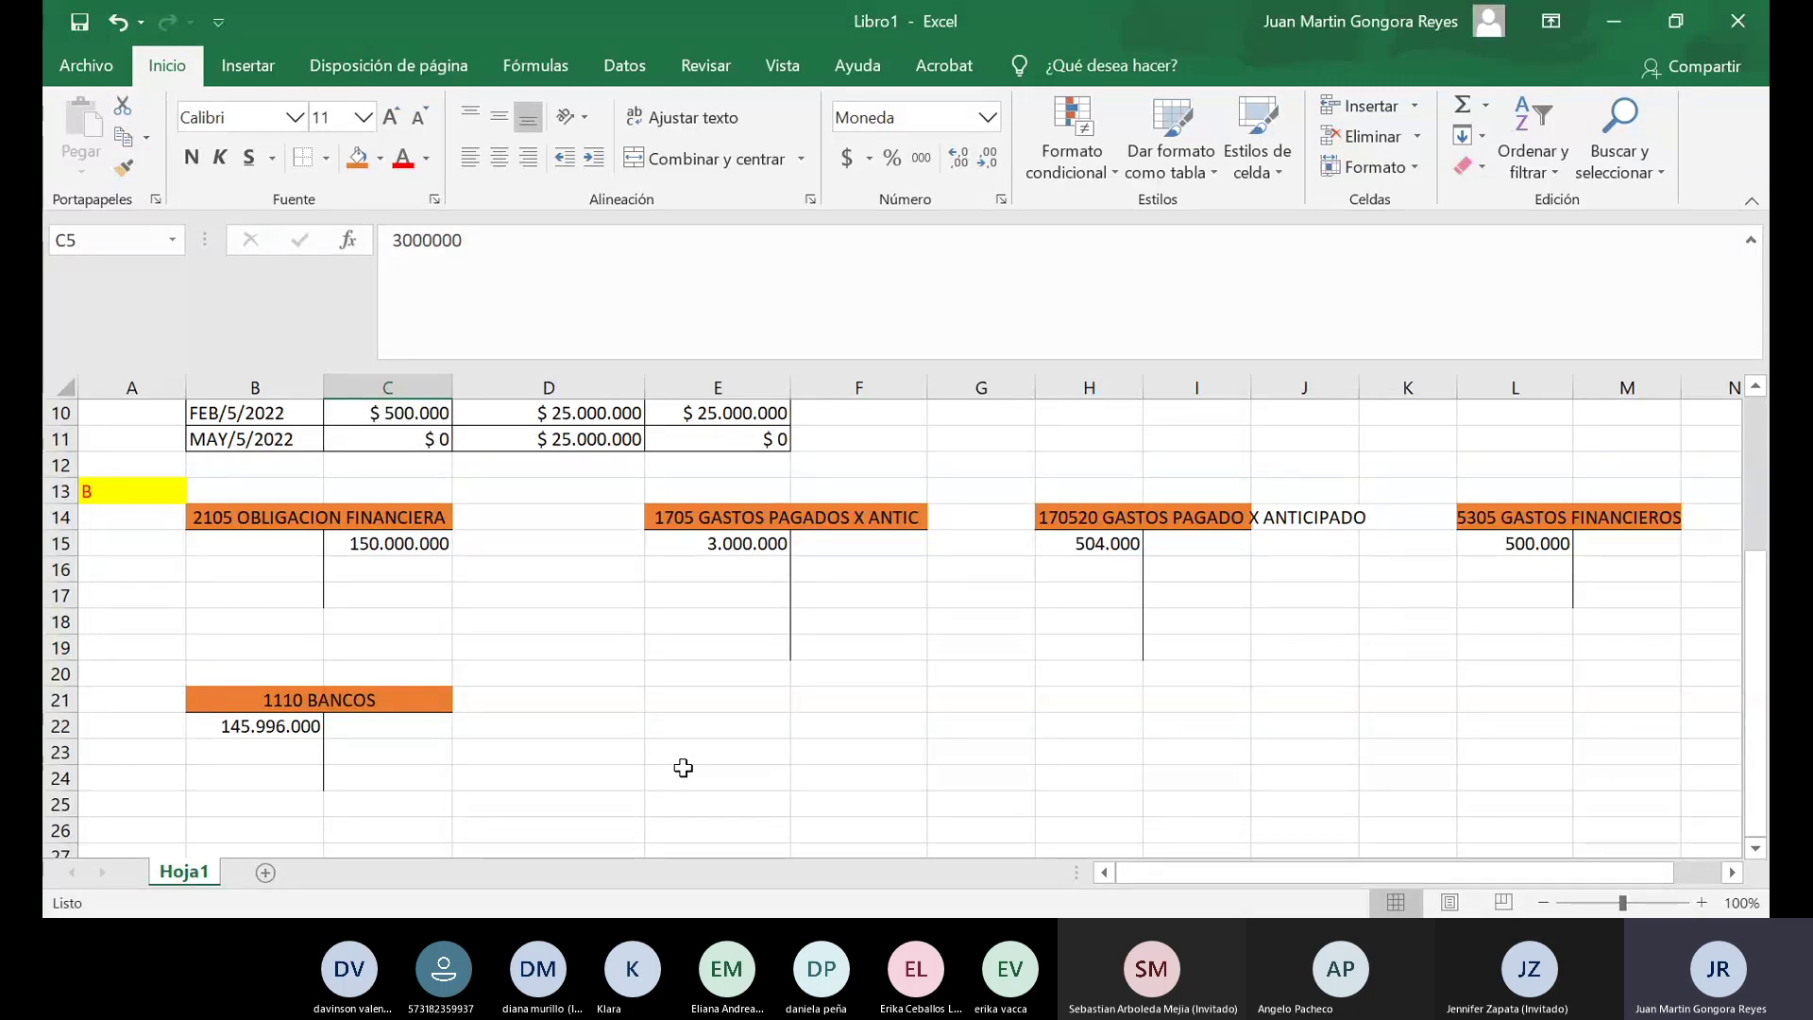
Write the note "A noviembre 30 de 2020 se realiza la amortizacion de los" in B27, below the 1110 BANCOS T-account.
{"action": "scroll", "coordinate": [455, 757], "scroll_direction": "down", "scroll_amount": 1}
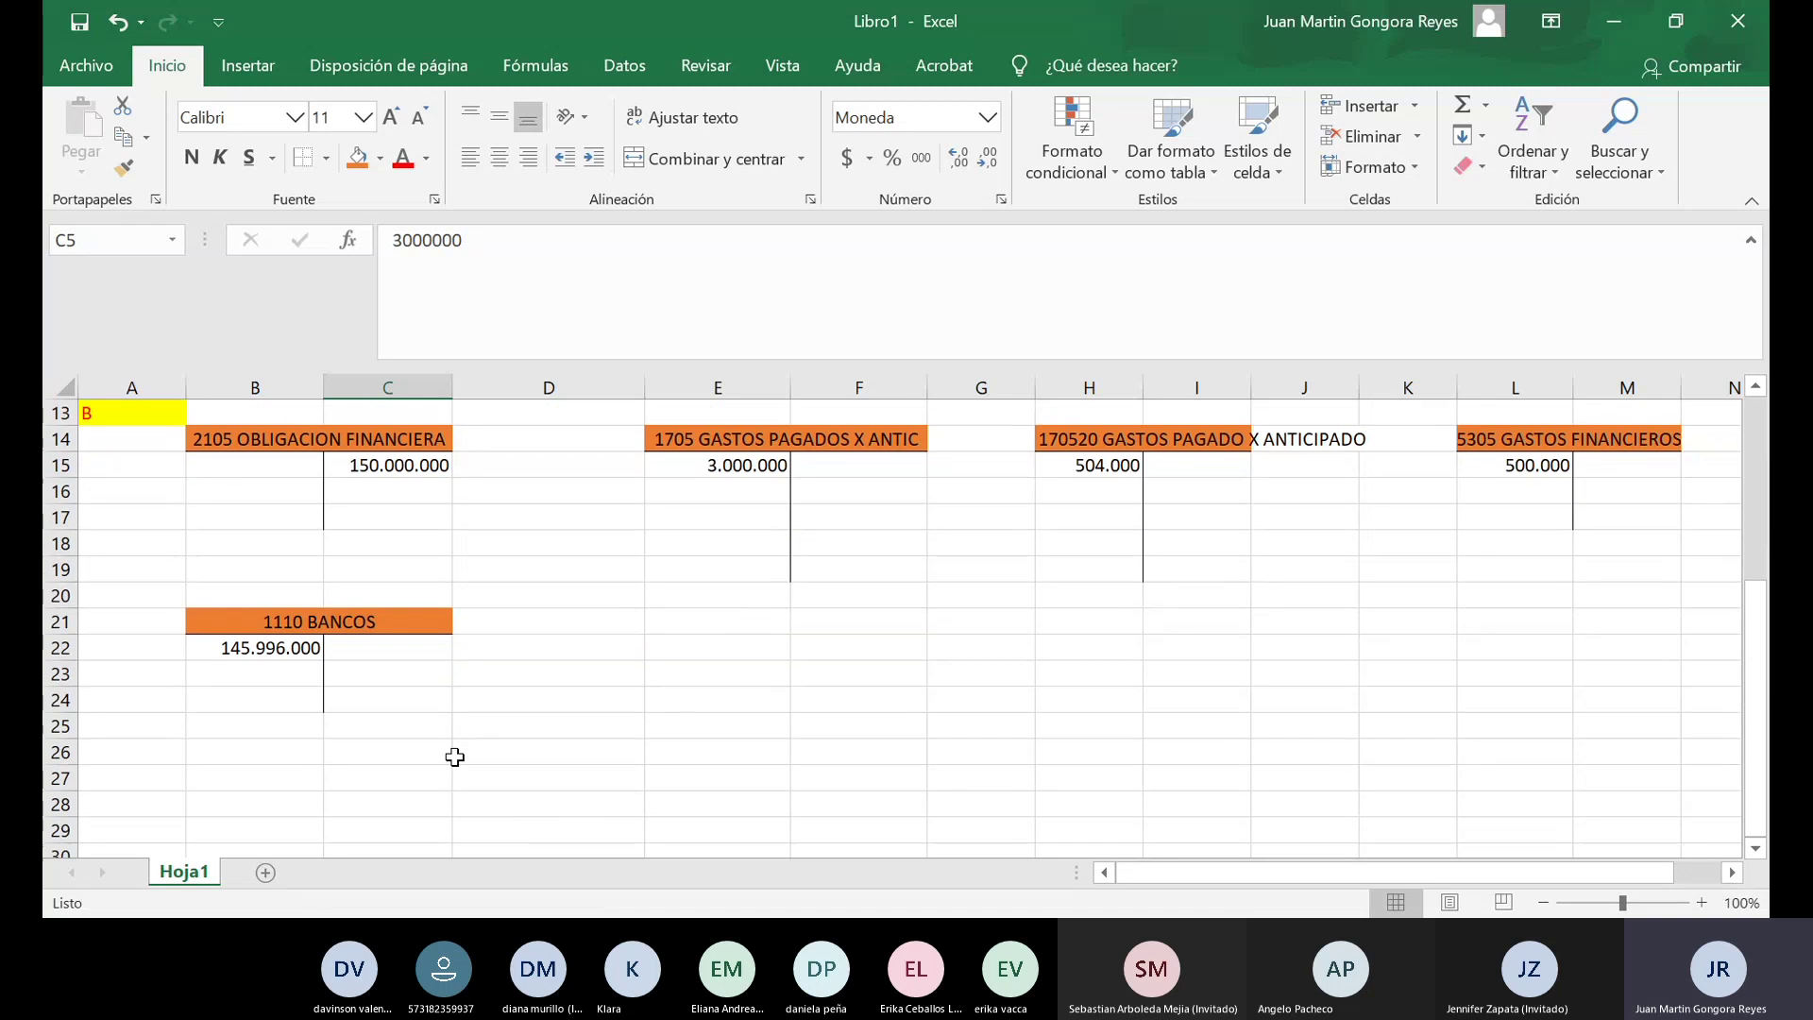
{"action": "left_click", "coordinate": [213, 777]}
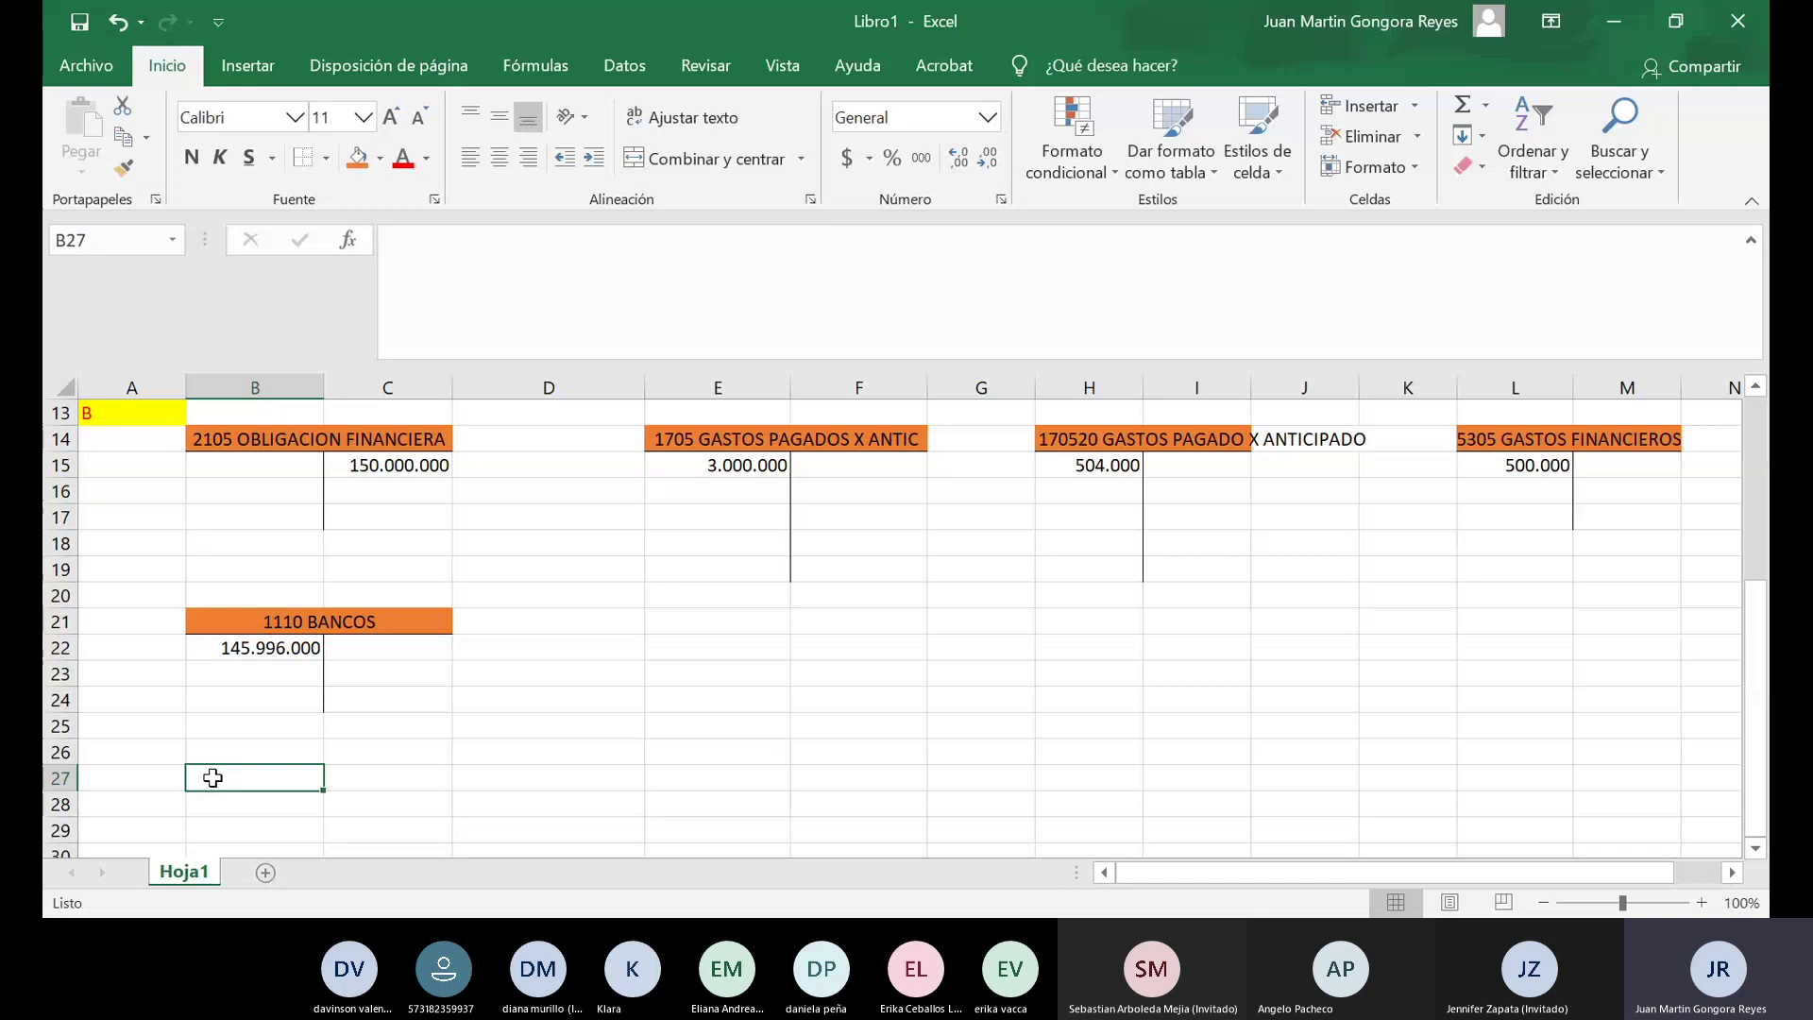
{"action": "type", "text": "A"}
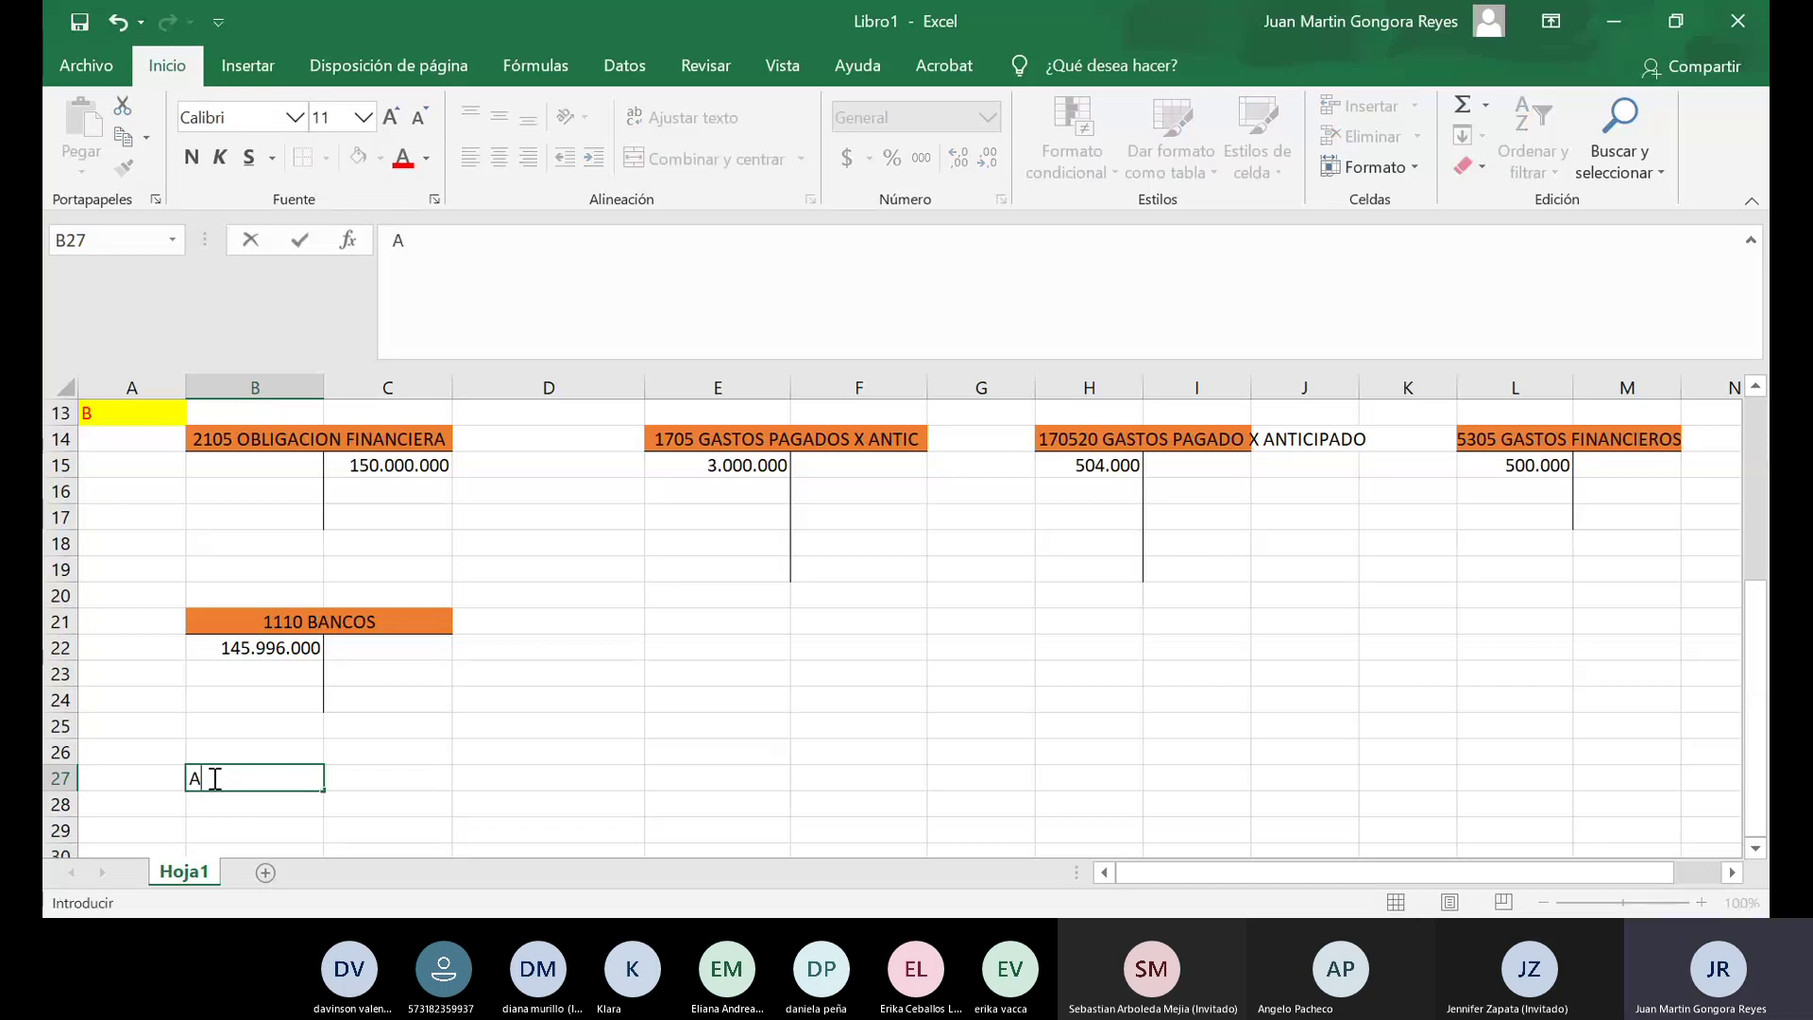
{"action": "type", "text": " noviembre 3"}
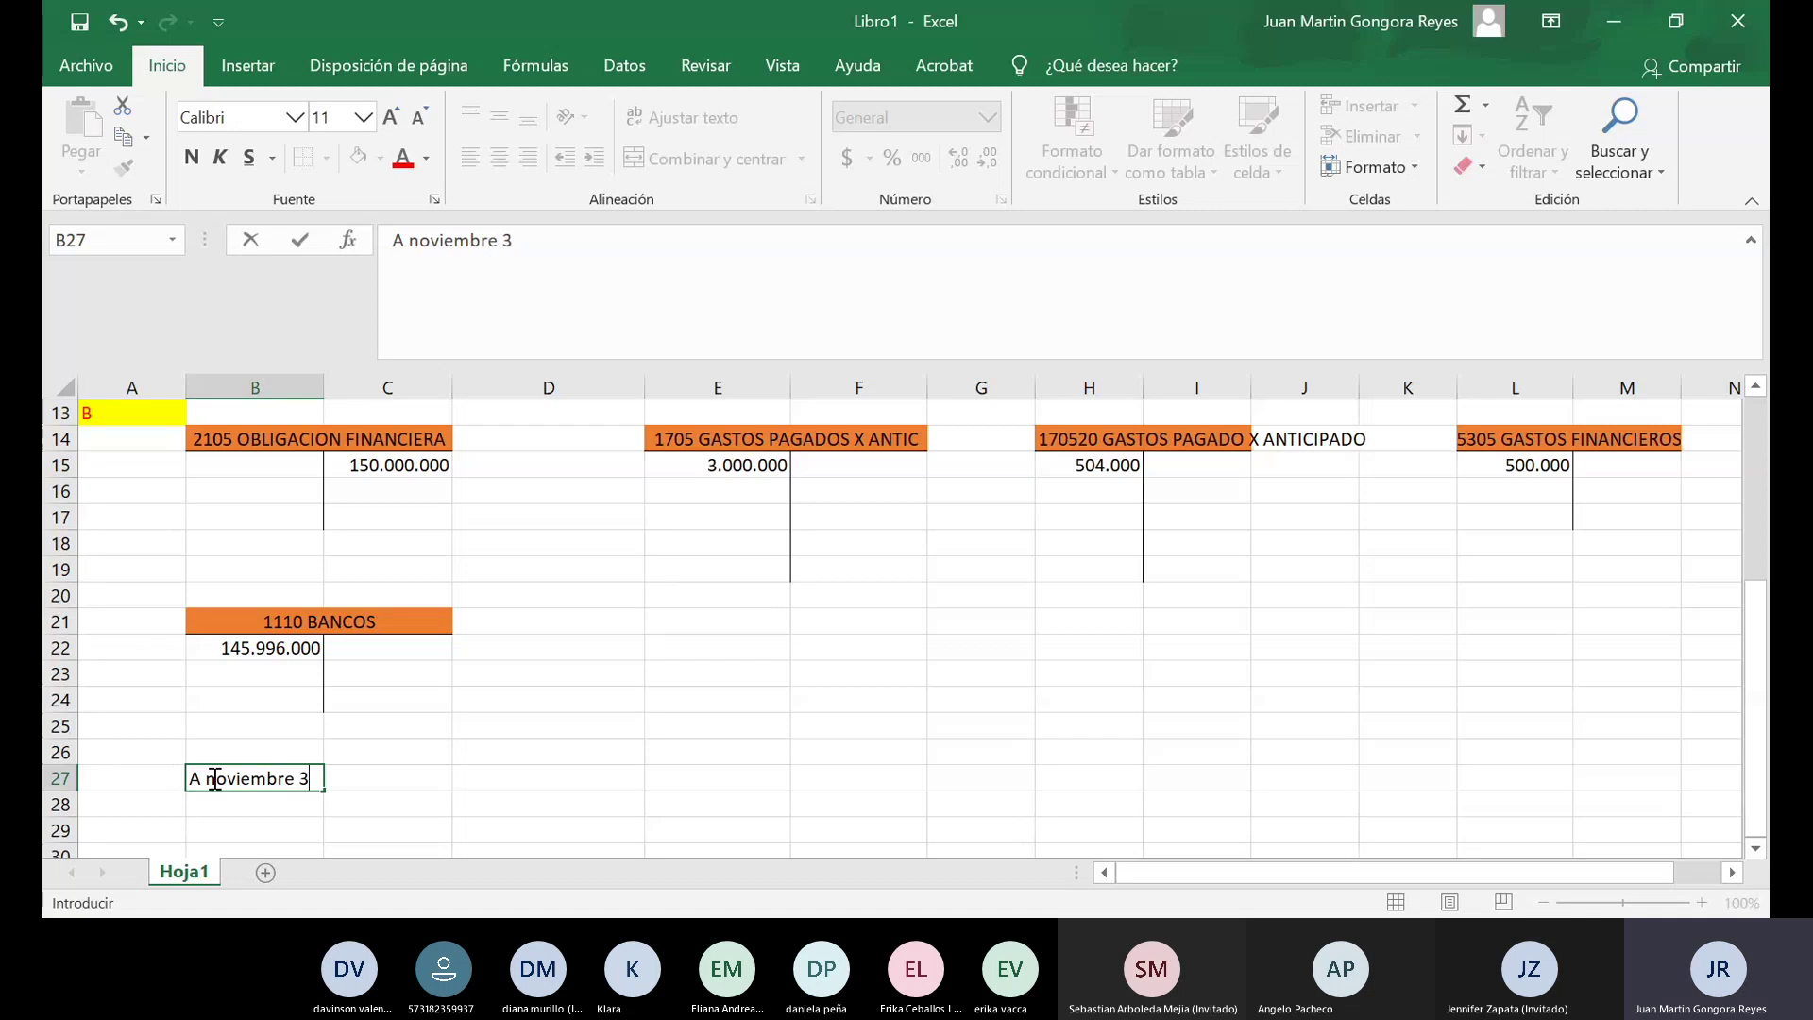
{"action": "type", "text": "0 de v"}
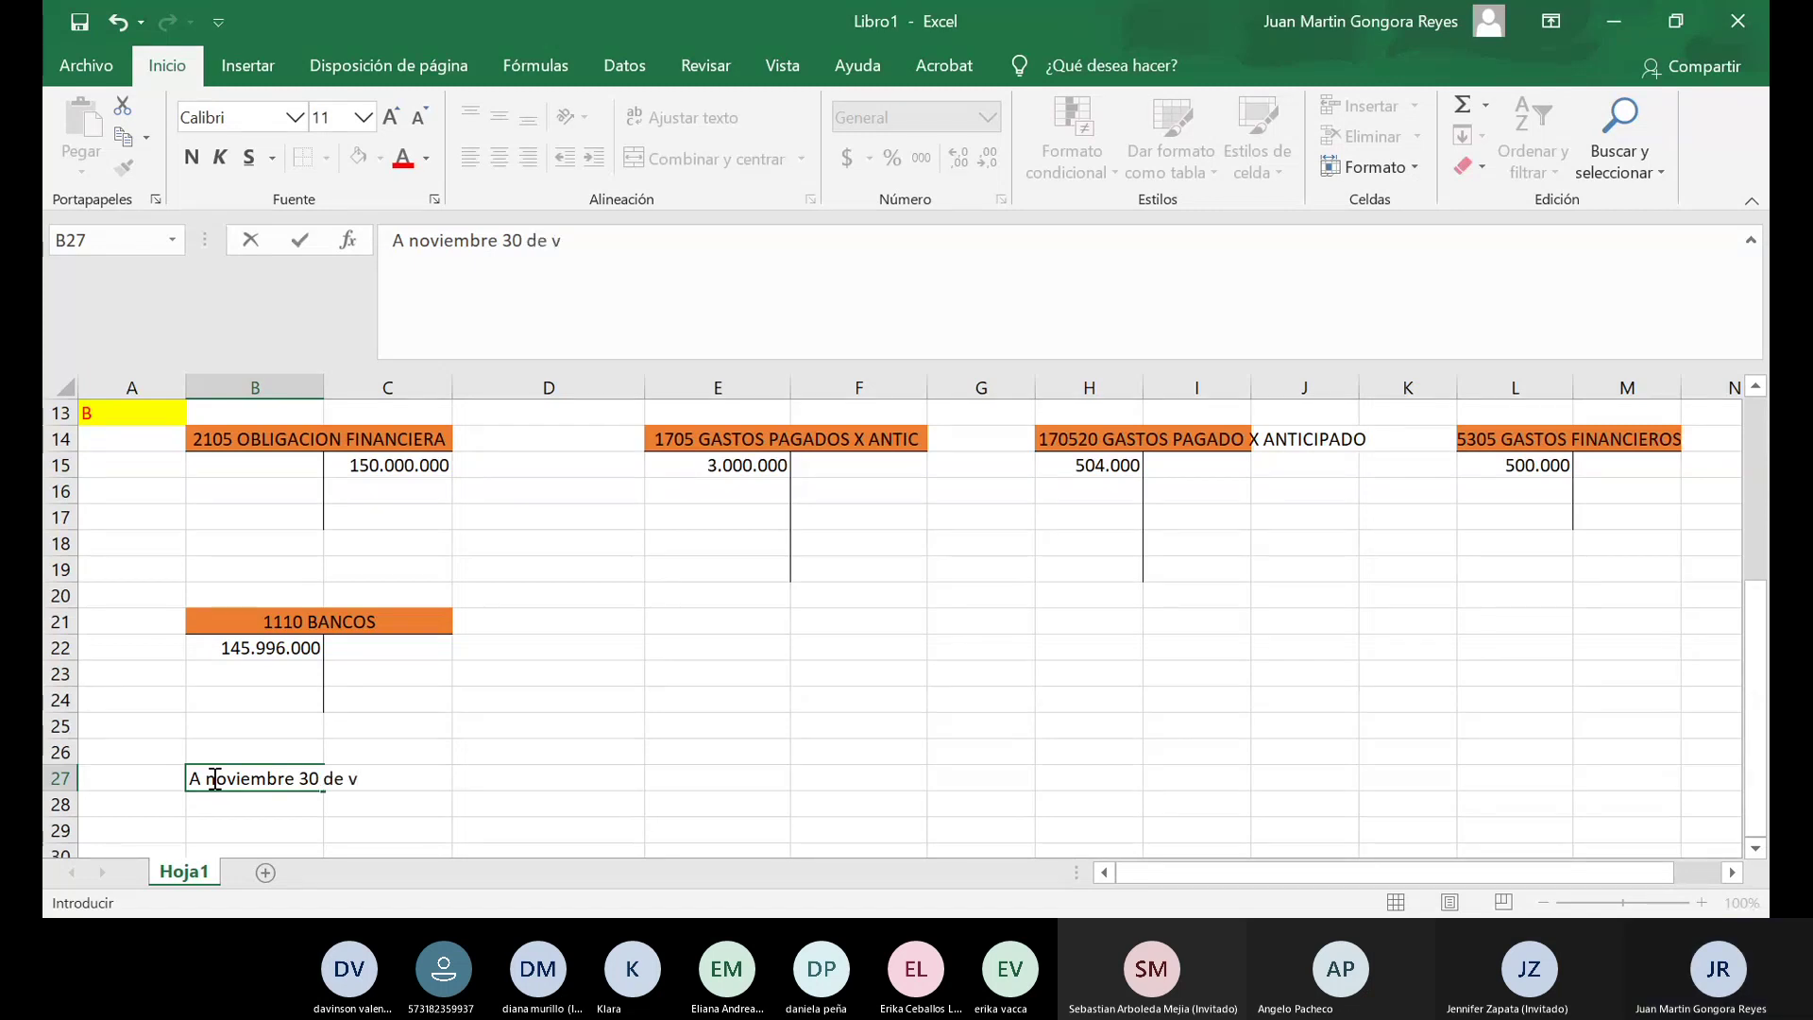
{"action": "key", "text": "BackSpace"}
{"action": "type", "text": "2020"}
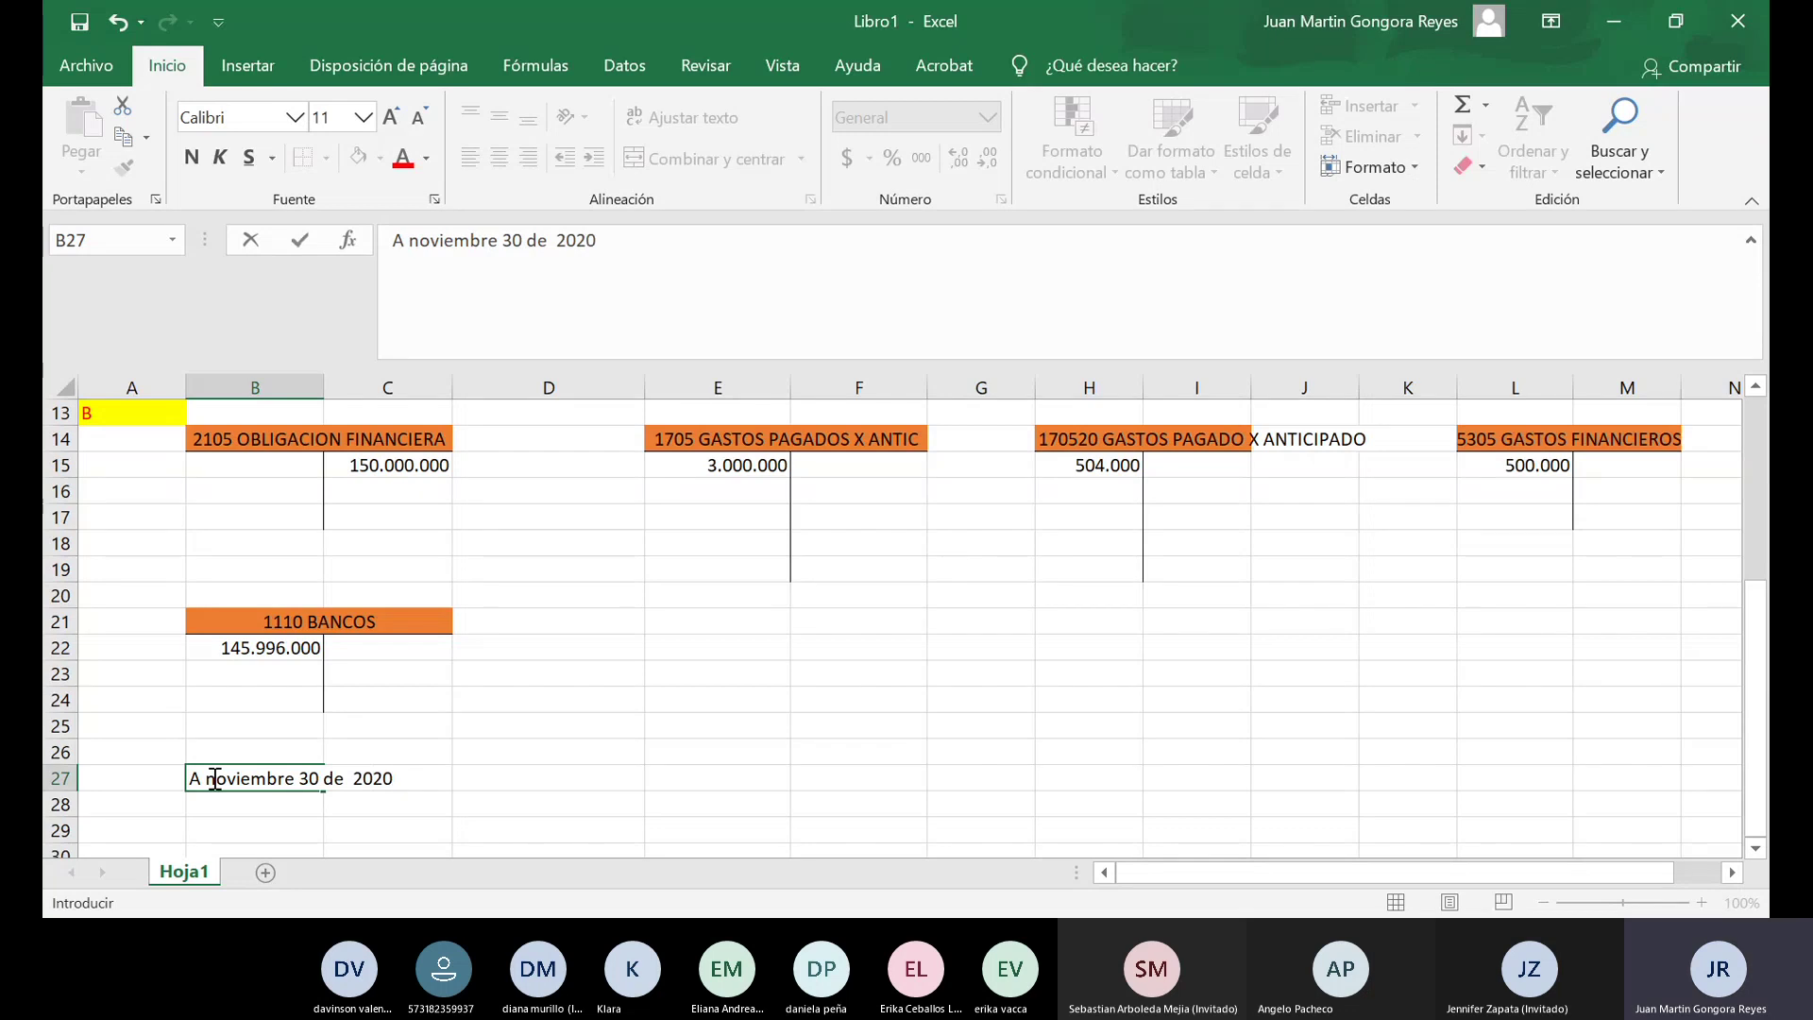
{"action": "type", "text": " se realiza la am"}
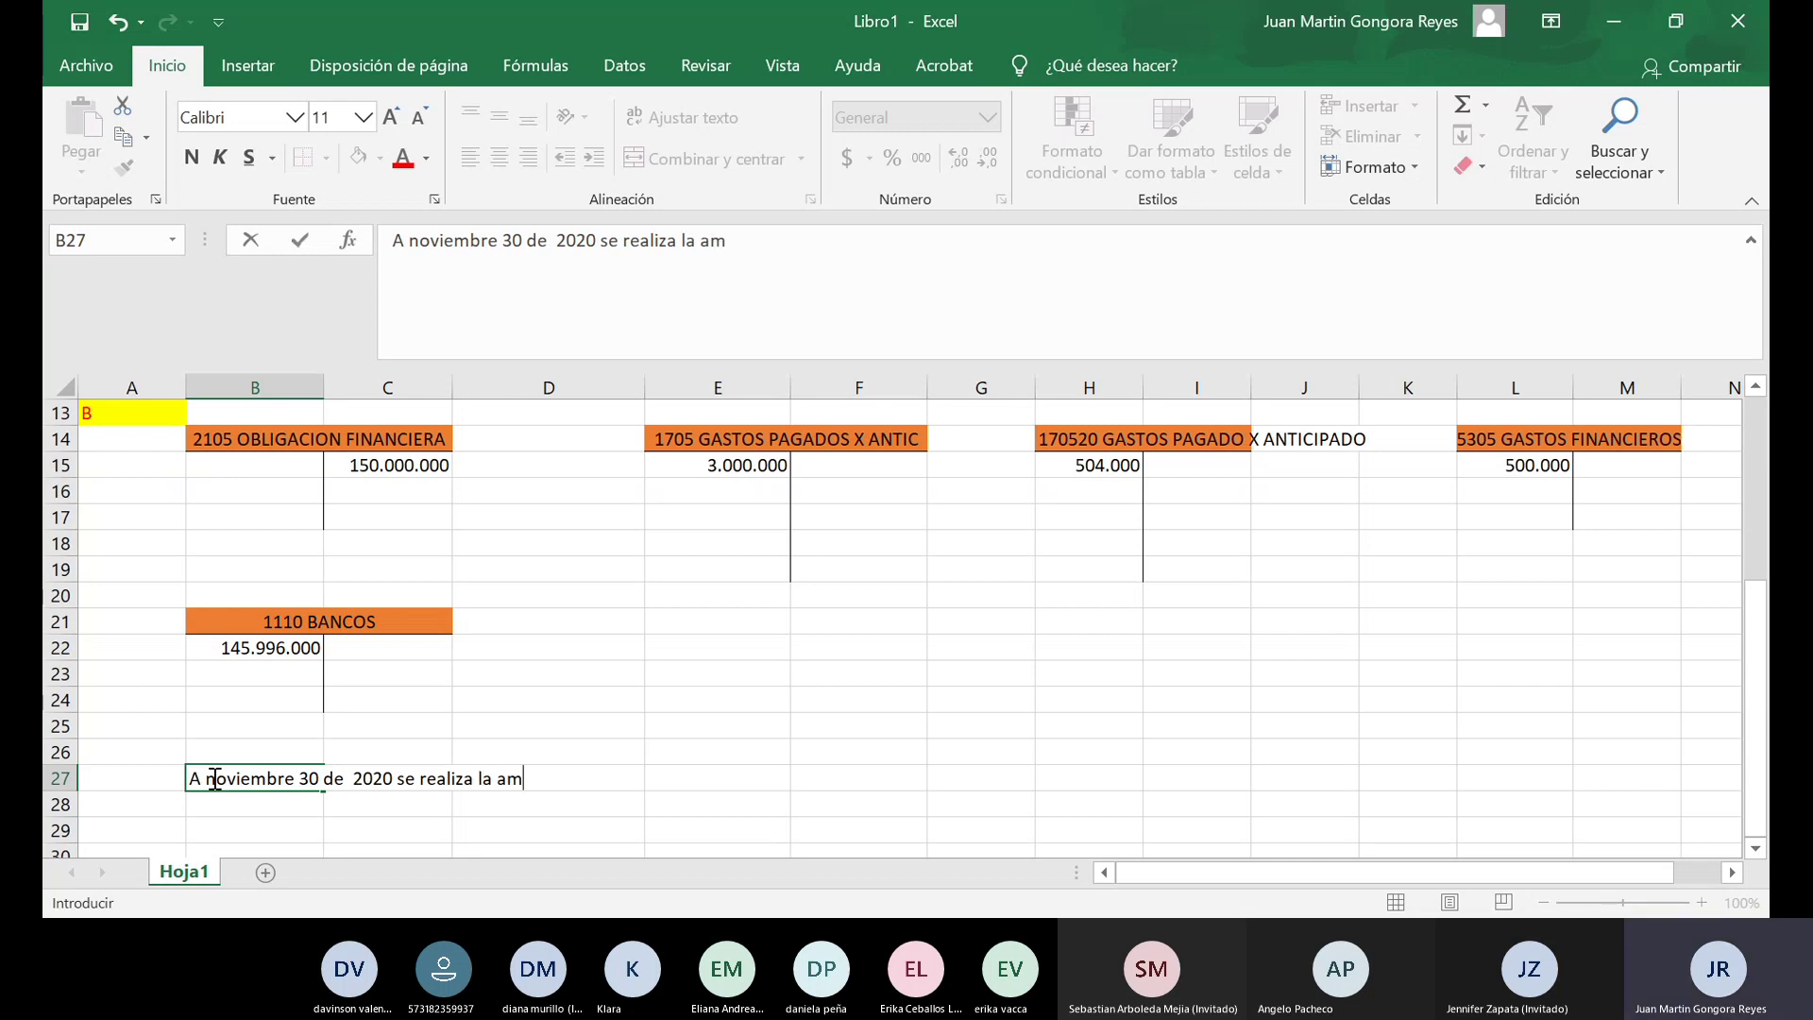
{"action": "type", "text": "ortizacion de los "}
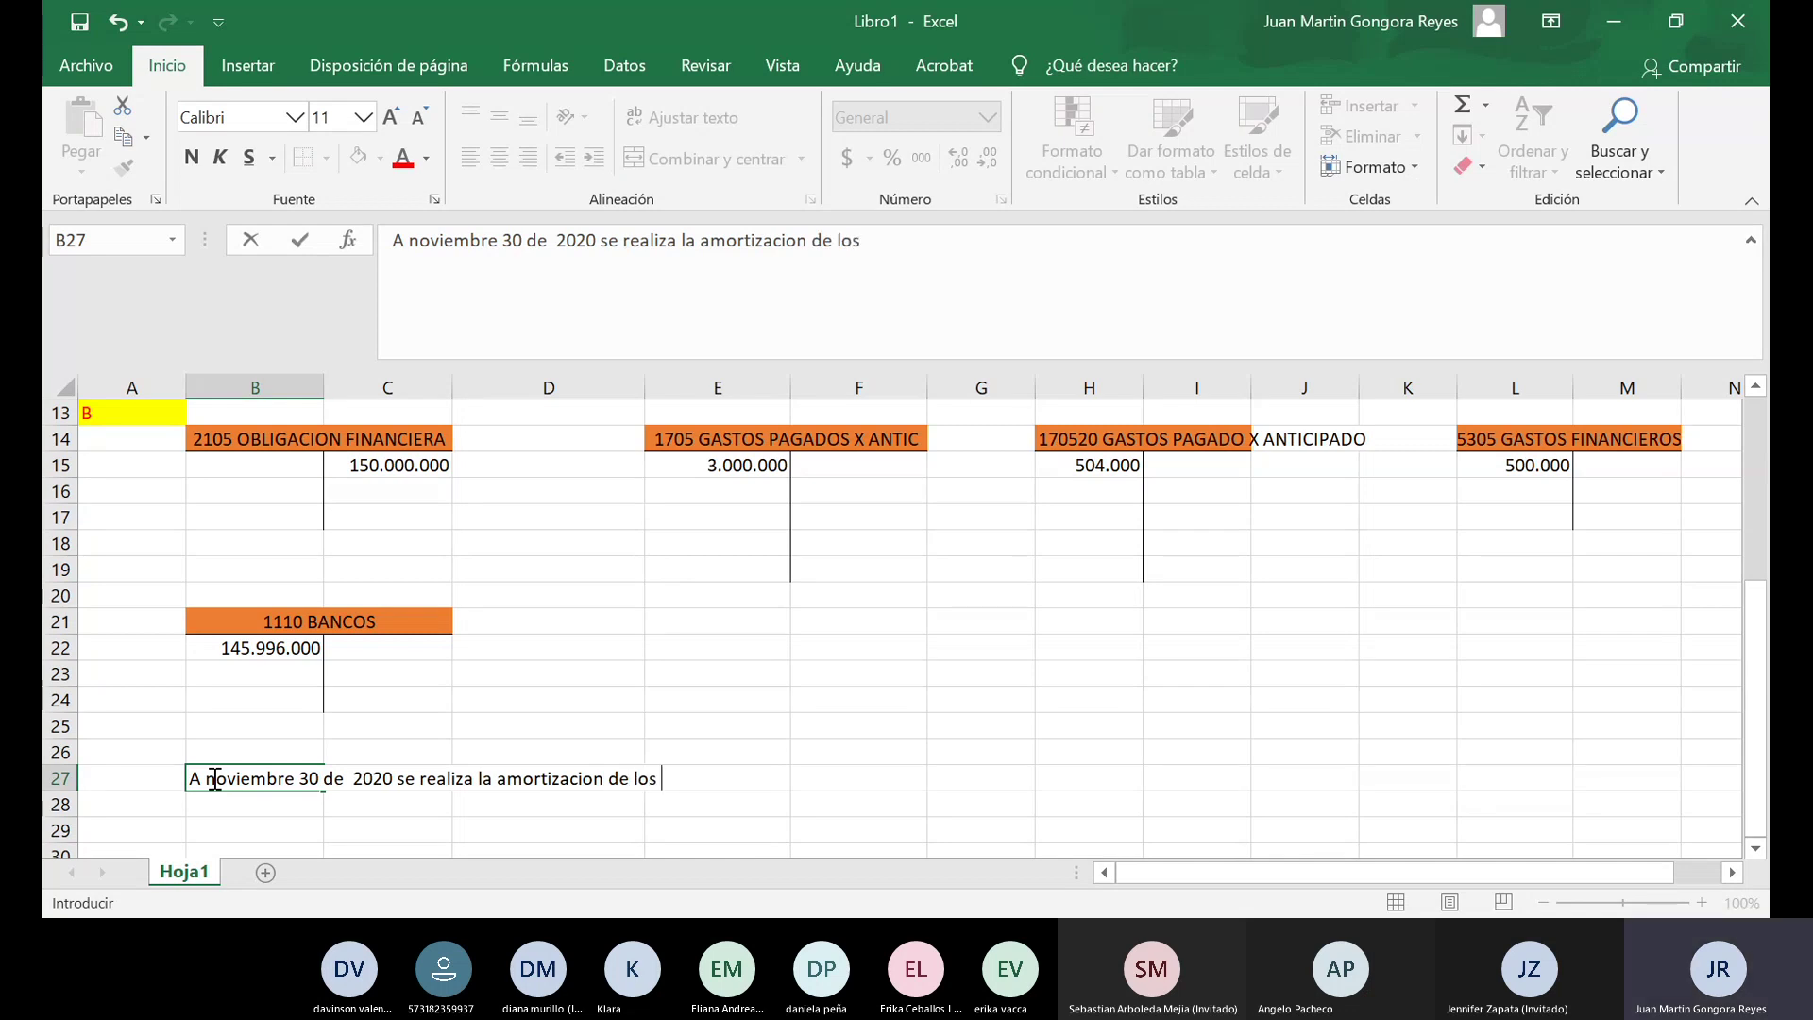
Complete the description in B27 by adding "gastos pagados x anticipado (diferidos)" after "amortizacion de los".
{"action": "type", "text": "gastos pagados x"}
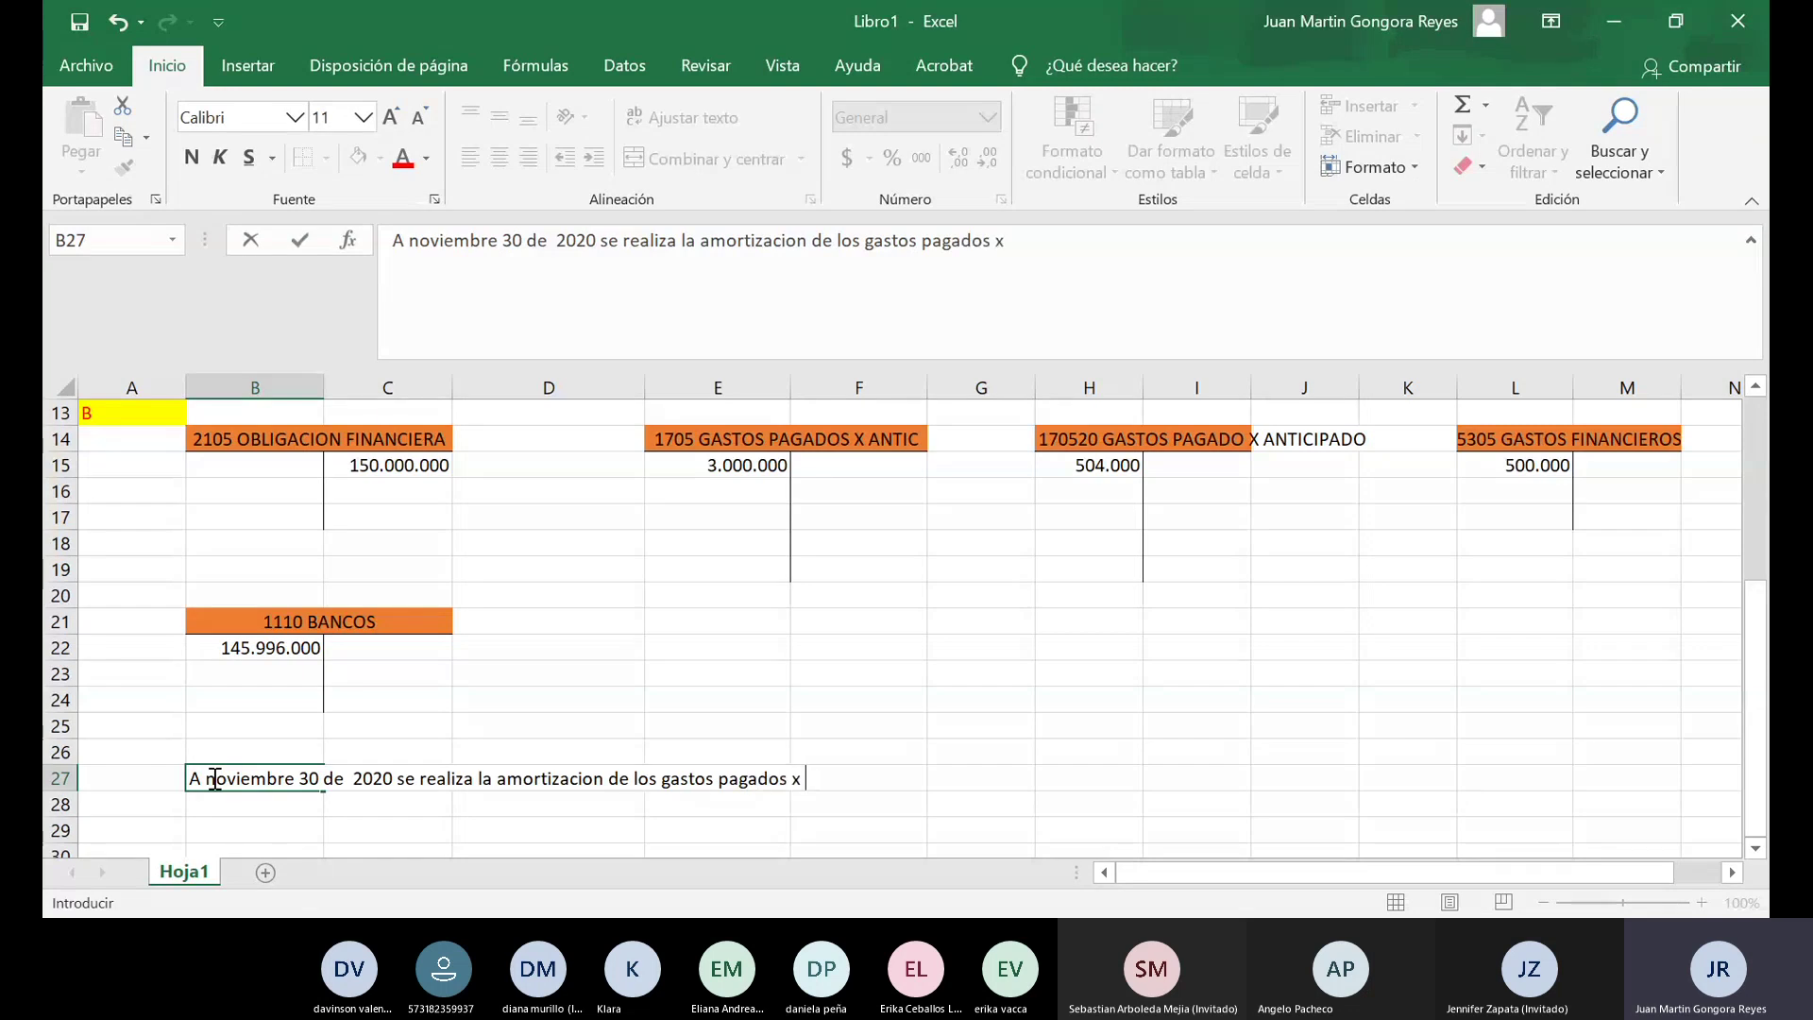
{"action": "type", "text": " anticipado (d"}
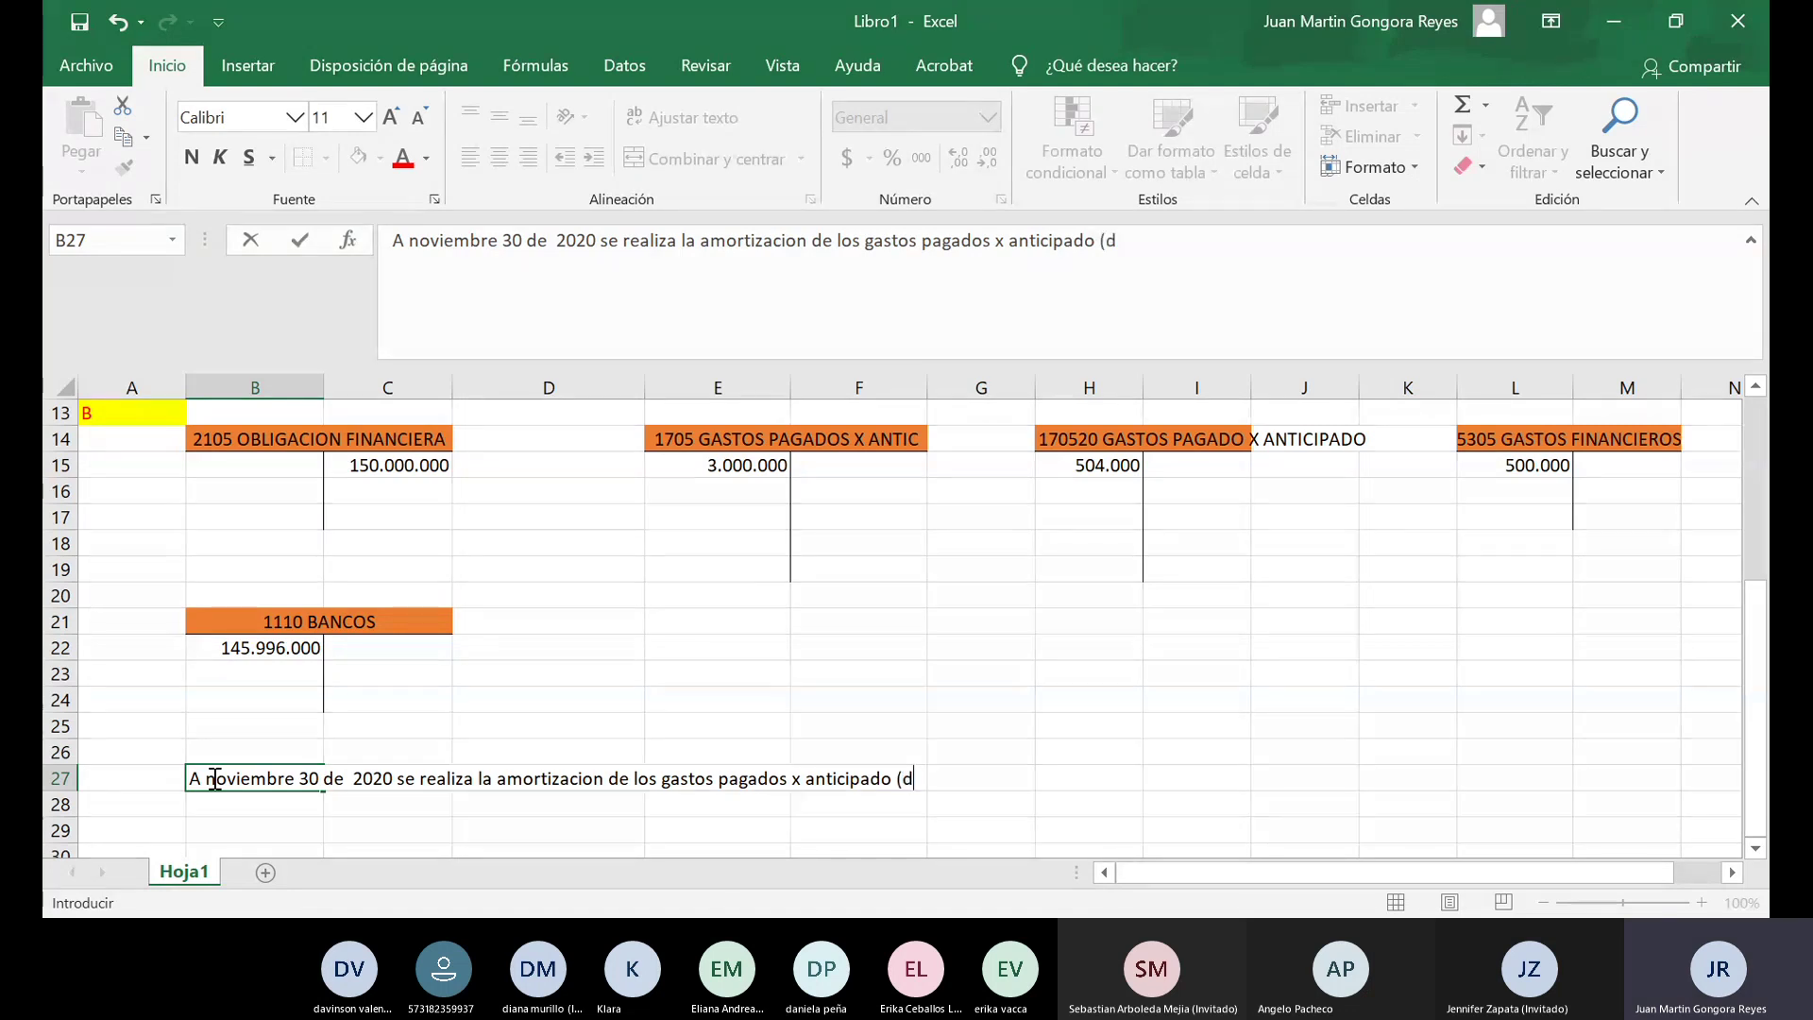
{"action": "type", "text": "iferidos)"}
Label cell A27 with the letter C in a red font on a yellow fill.
{"action": "left_click", "coordinate": [132, 770]}
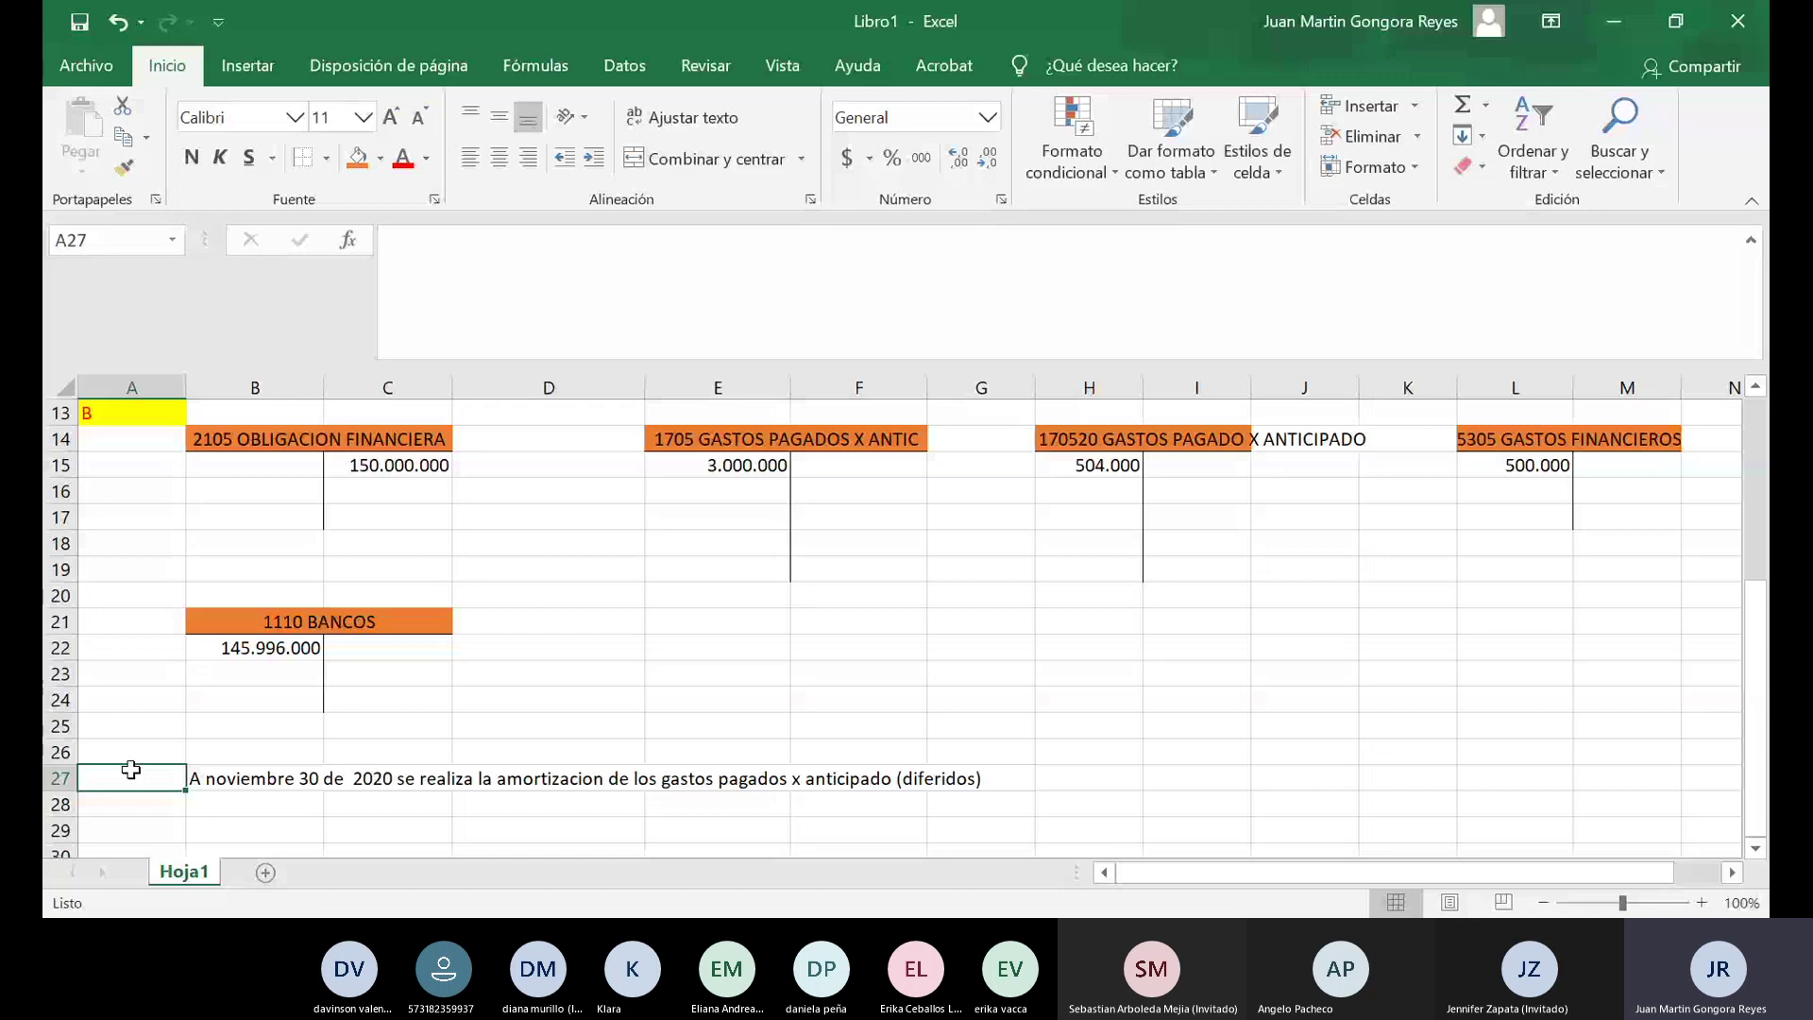
{"action": "type", "text": "c"}
{"action": "key", "text": "BackSpace"}
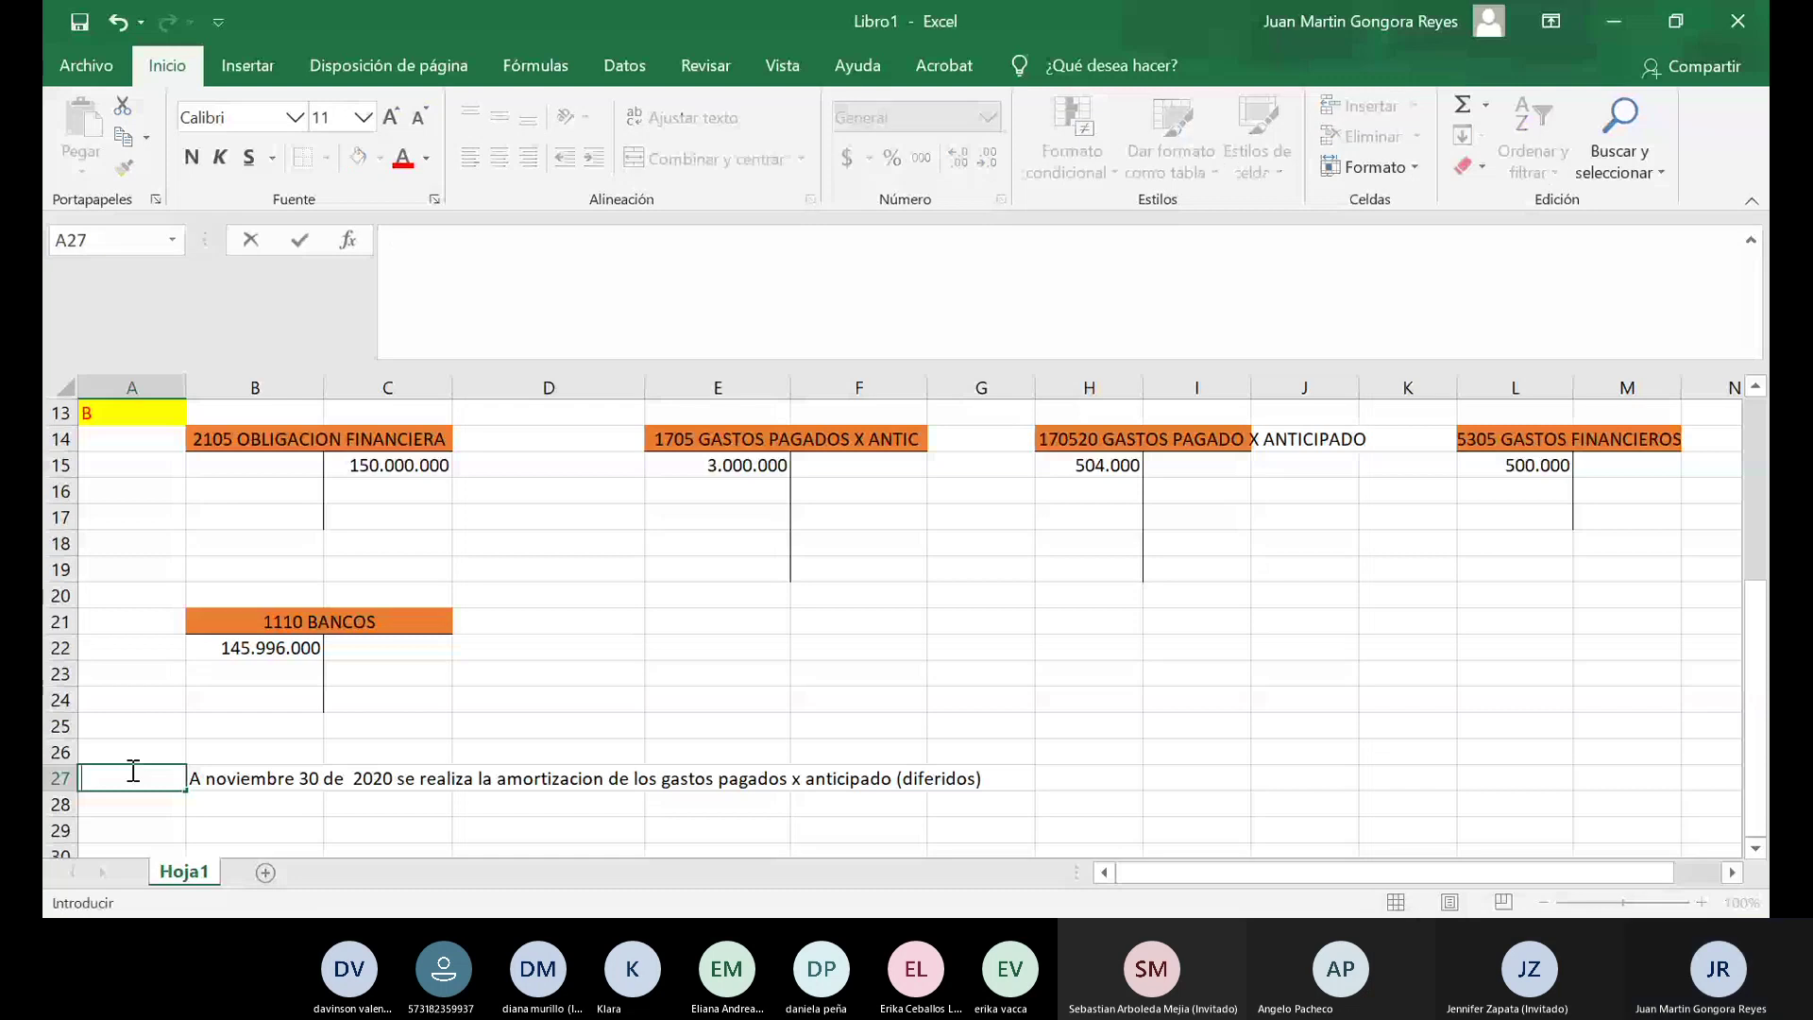
{"action": "type", "text": "C"}
{"action": "left_click", "coordinate": [134, 772]}
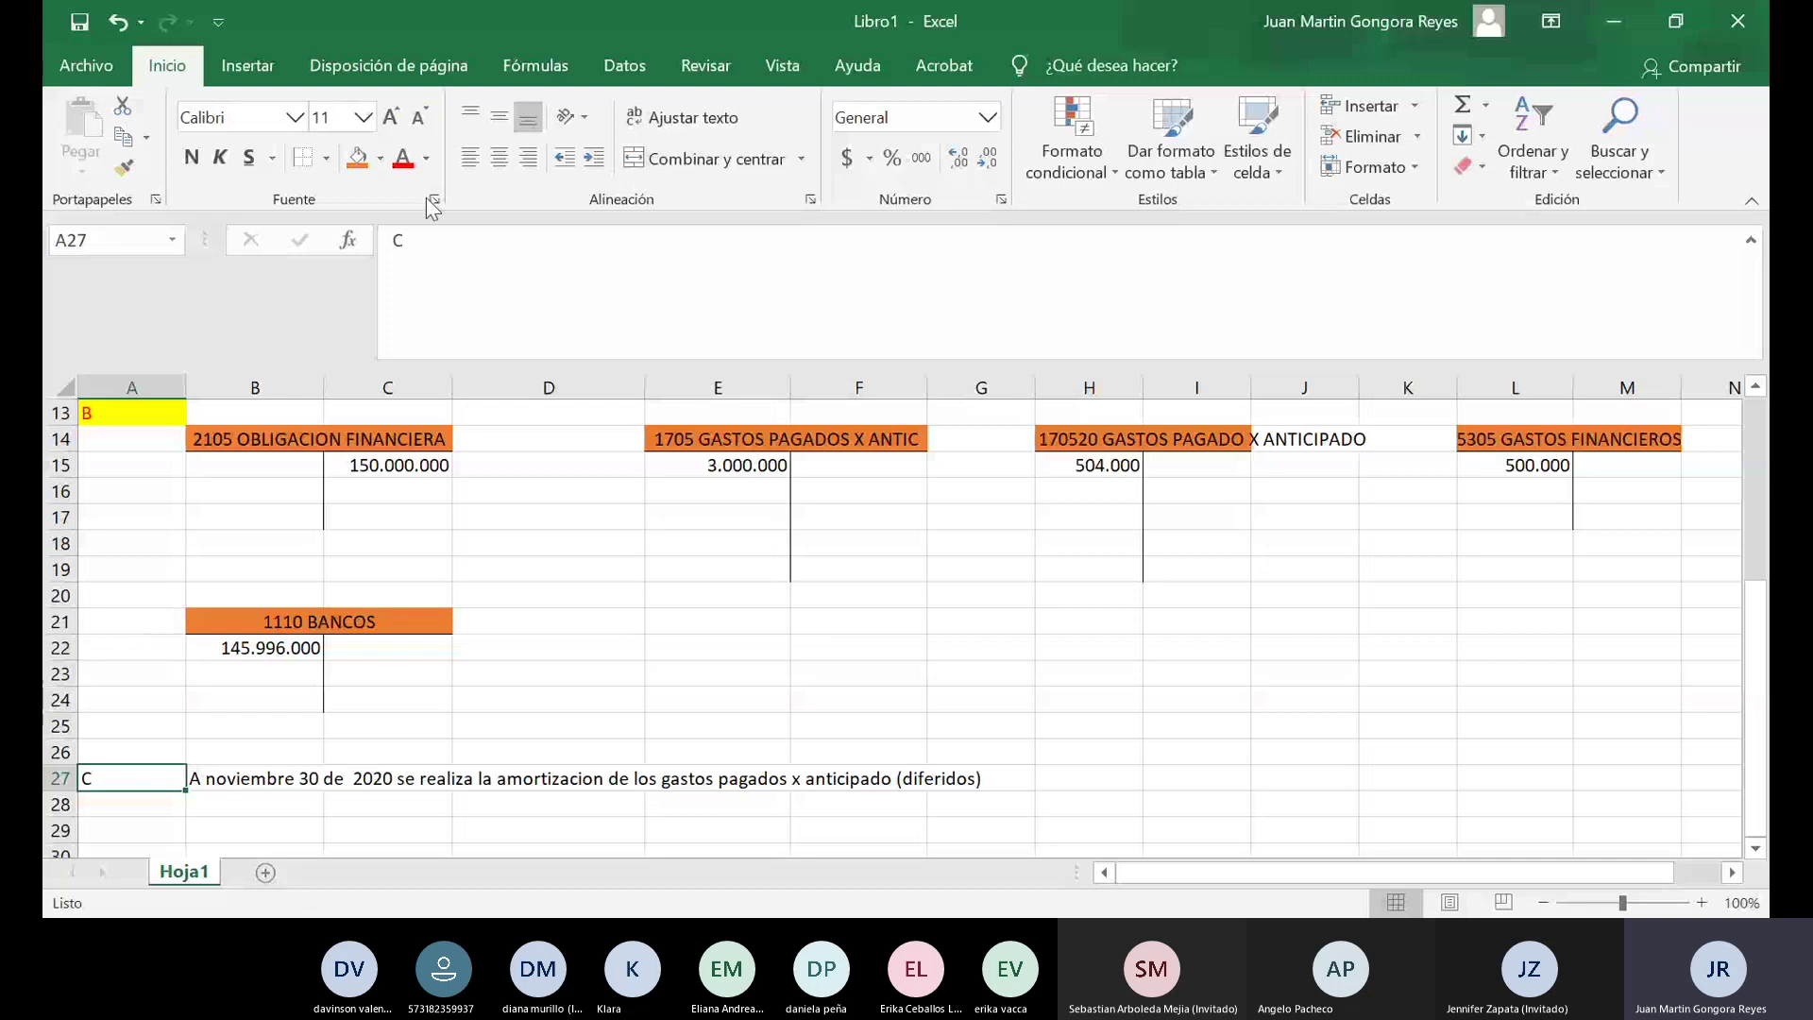
{"action": "left_click", "coordinate": [404, 158]}
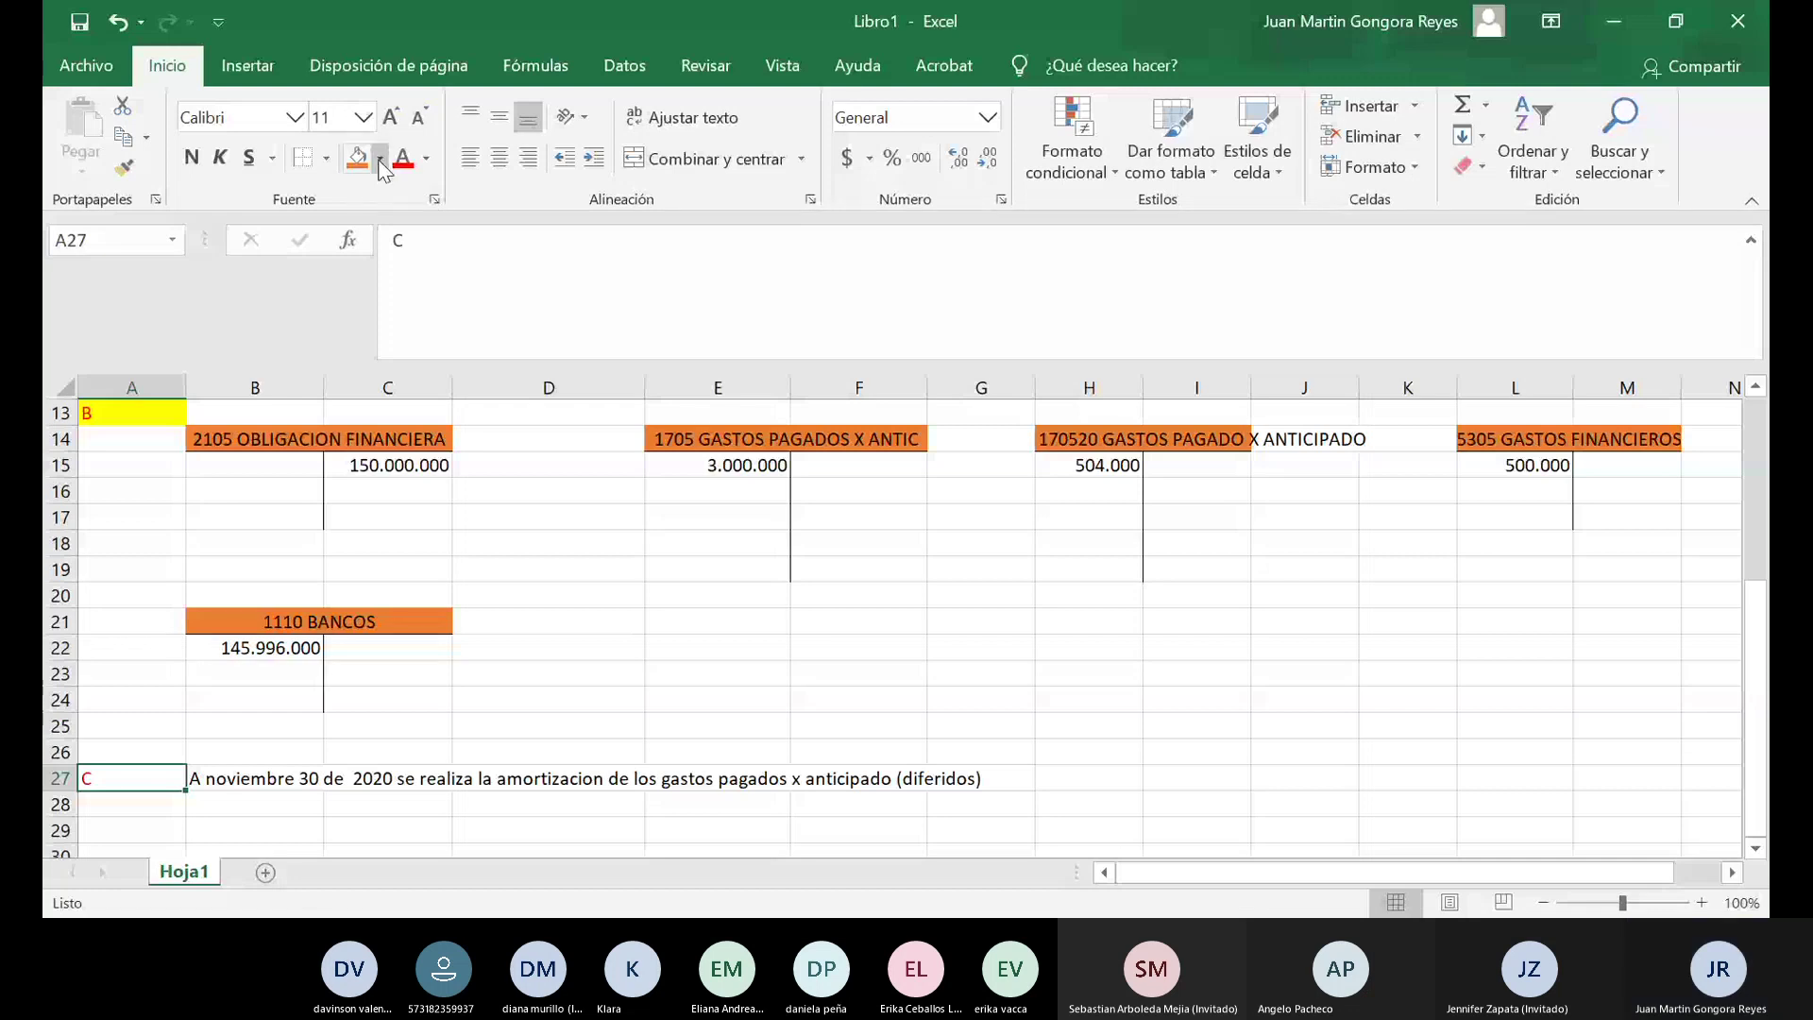
{"action": "left_click", "coordinate": [380, 161]}
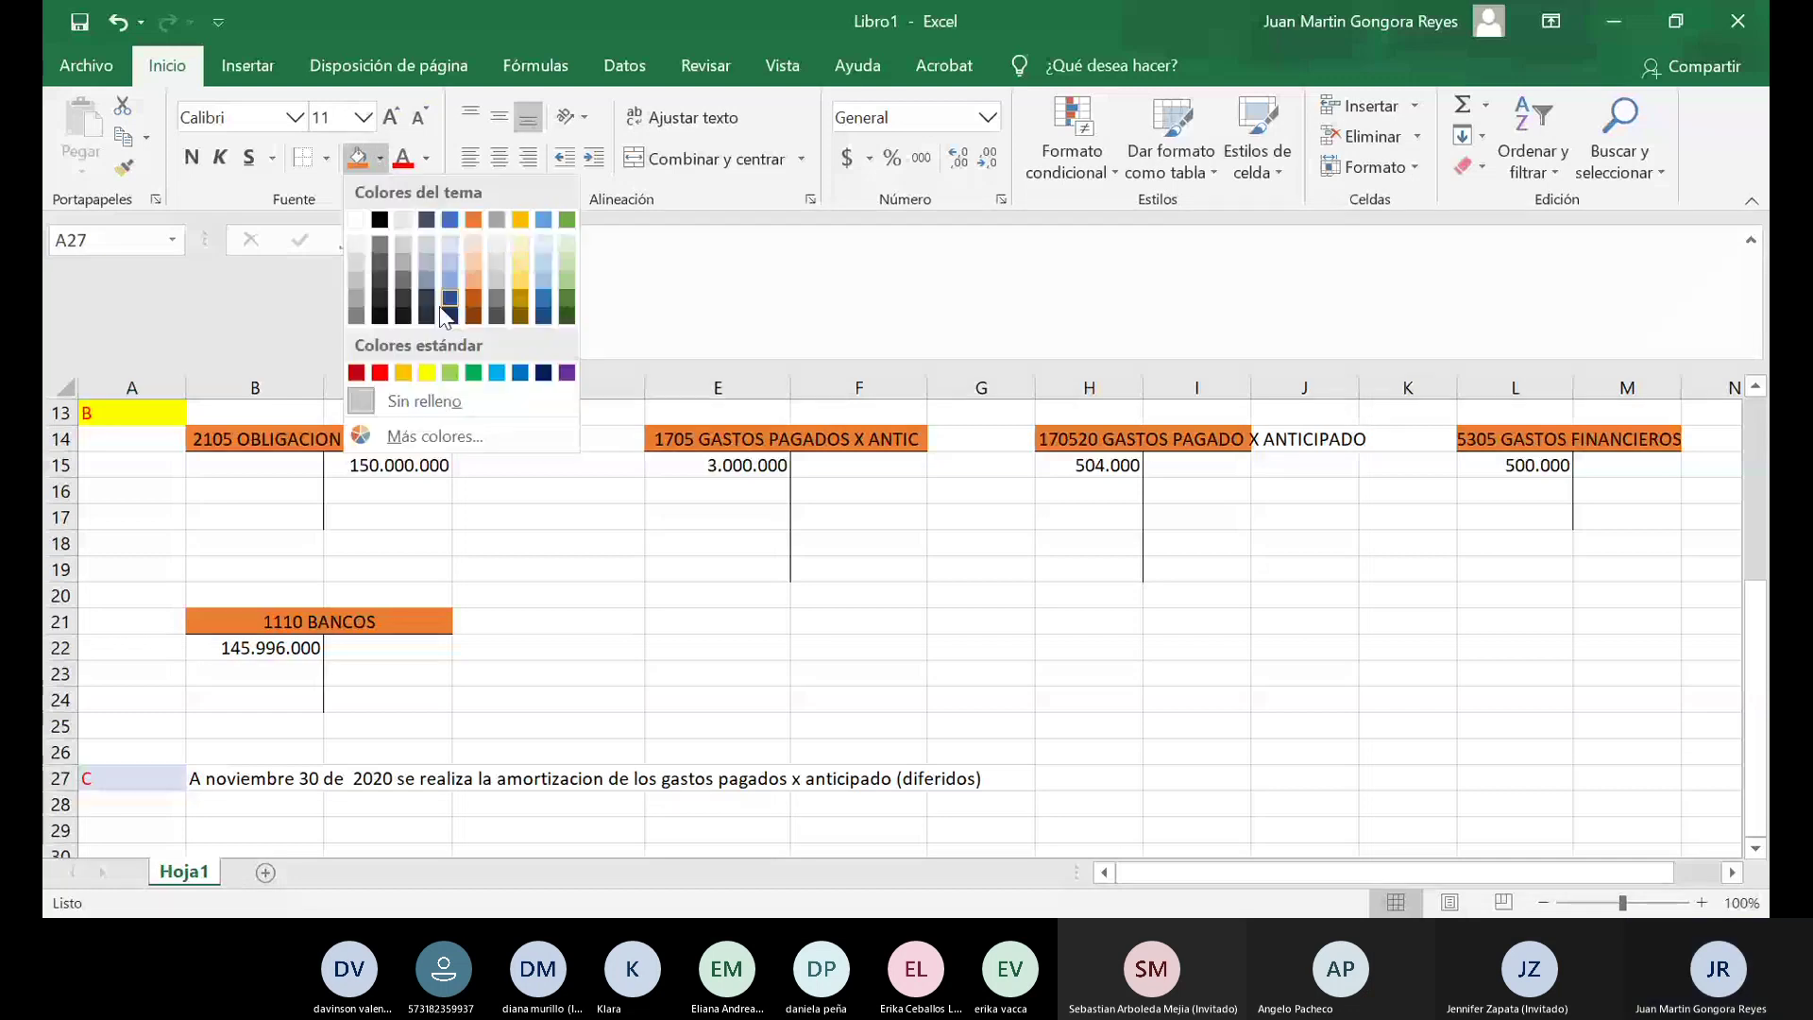
{"action": "left_click", "coordinate": [426, 362]}
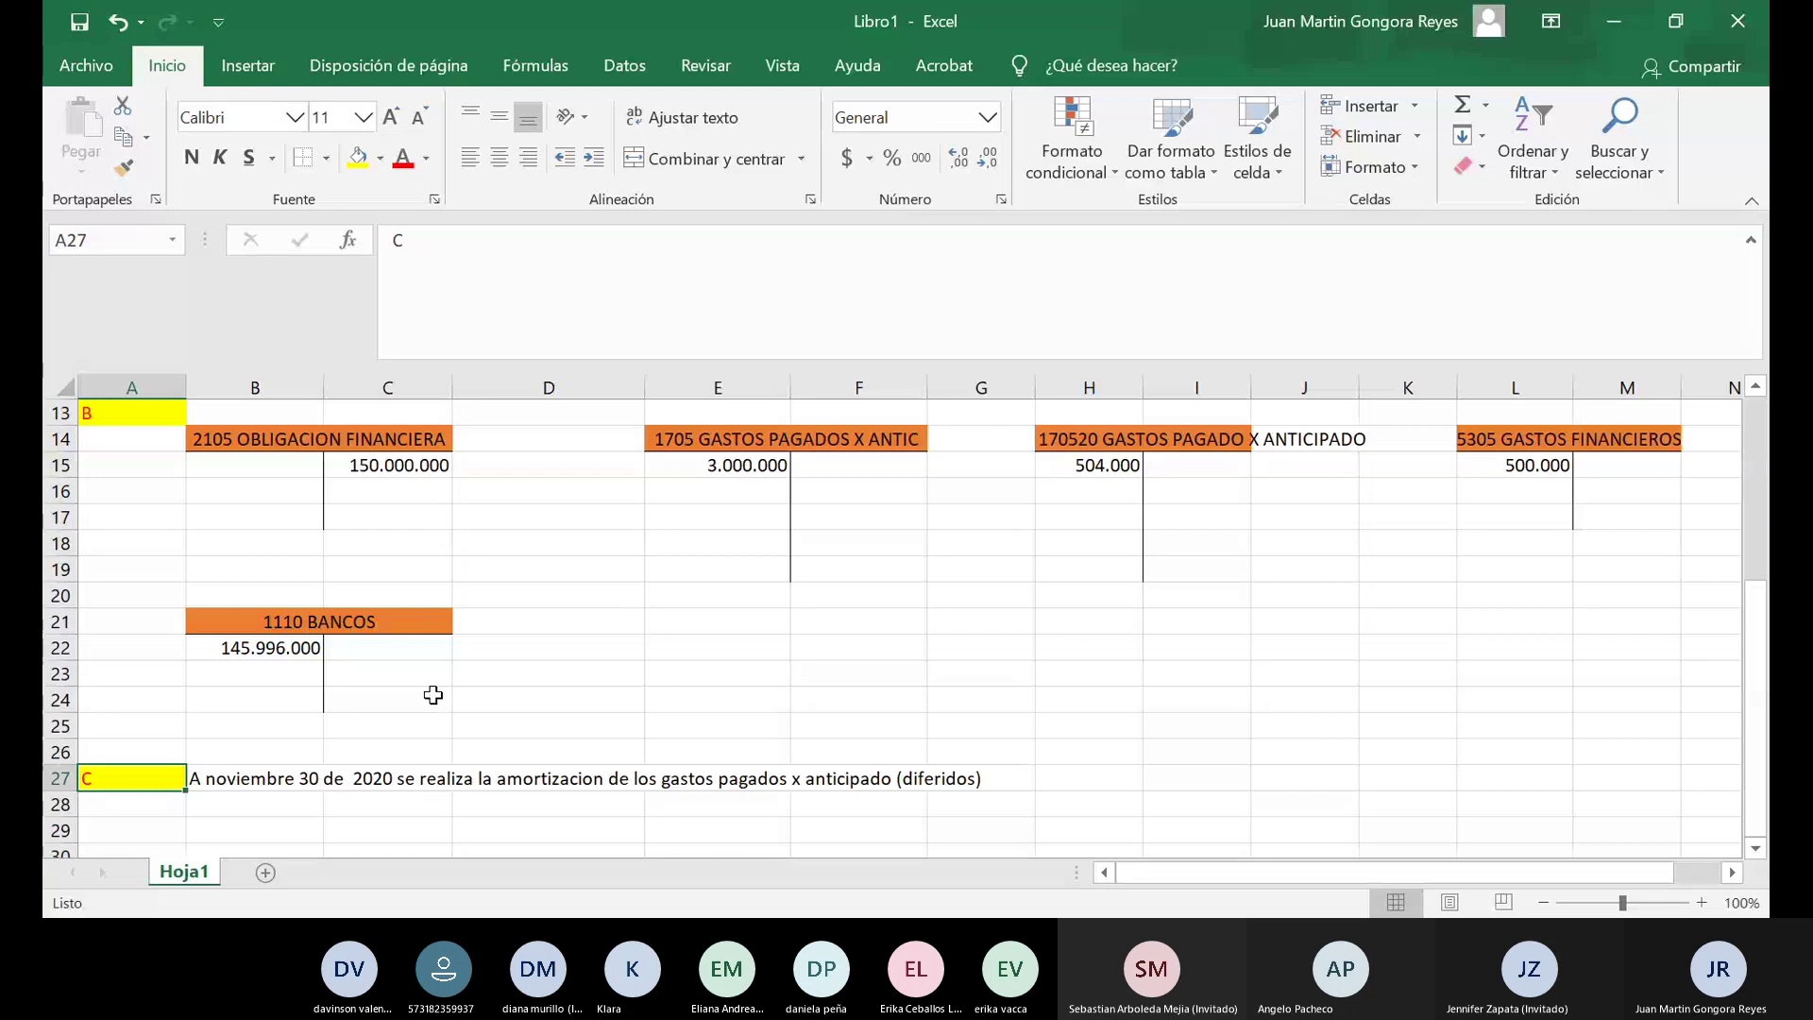
Write the first amortization calculation in C29 as text: "3.000.000/3 meses = 1.000.000 /30 dias X 25 dias = 833.333".
{"action": "left_click", "coordinate": [680, 472]}
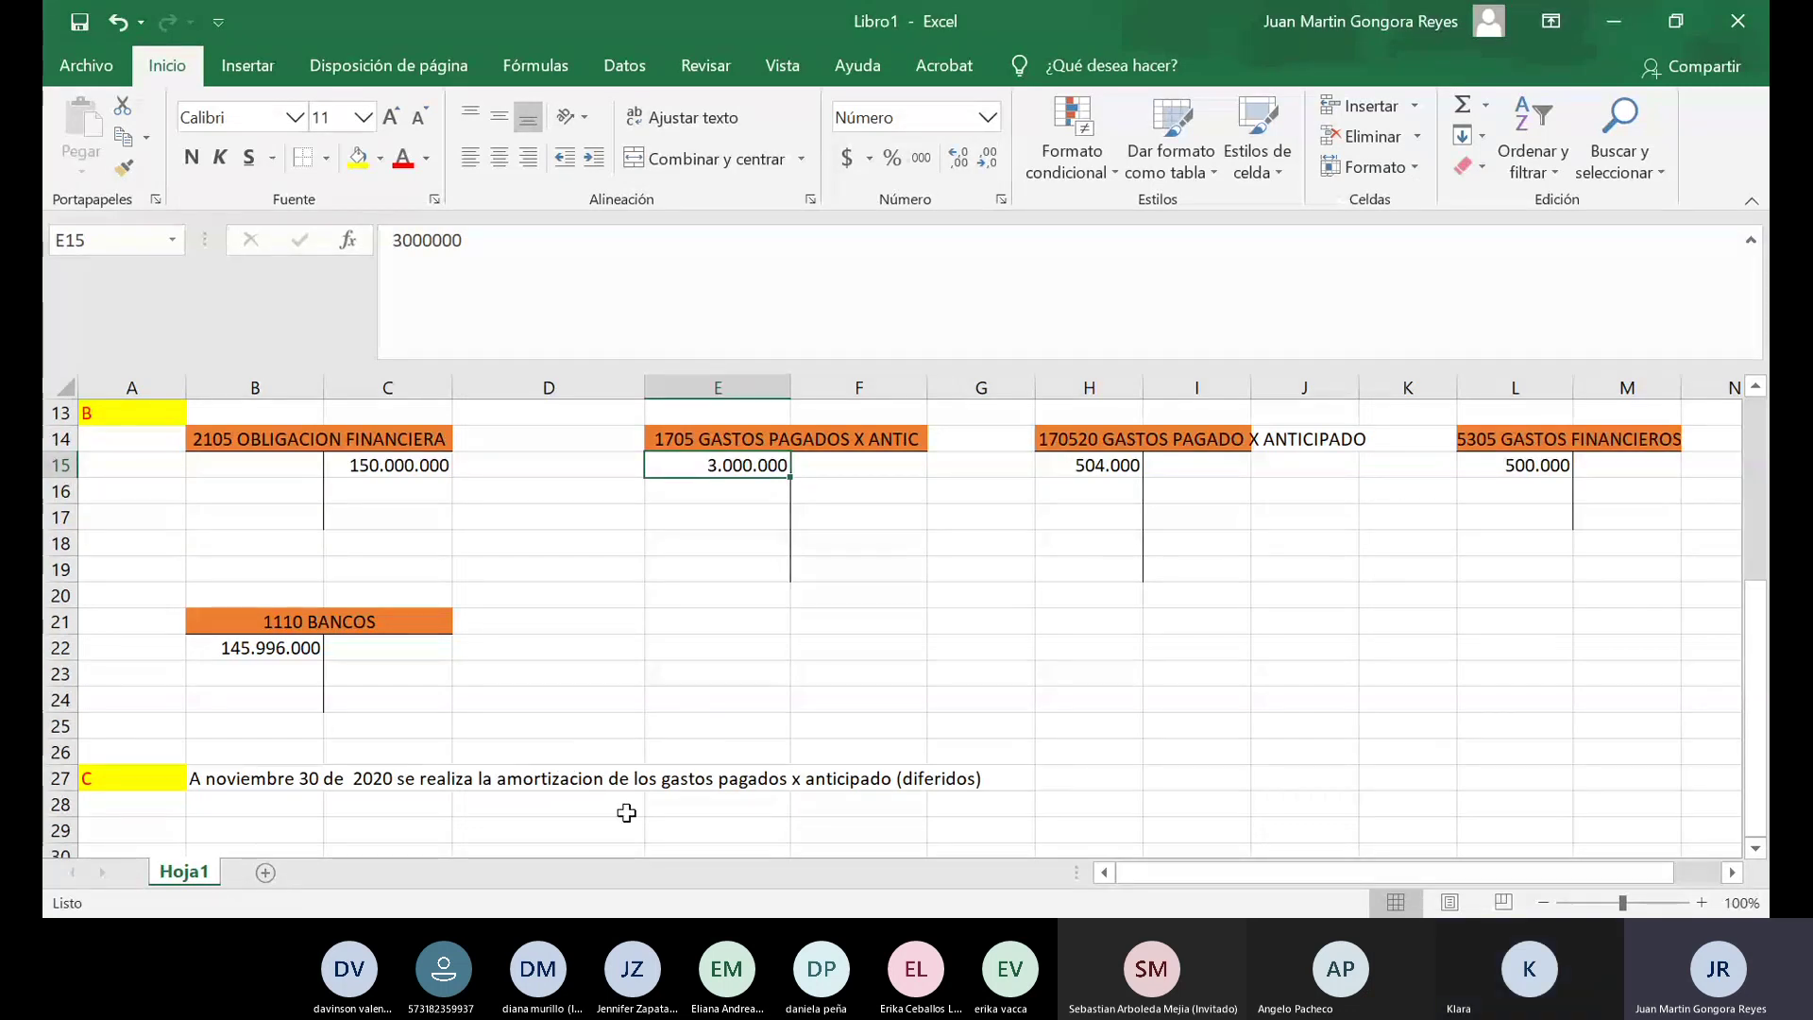
{"action": "scroll", "coordinate": [604, 803], "scroll_direction": "down", "scroll_amount": 1}
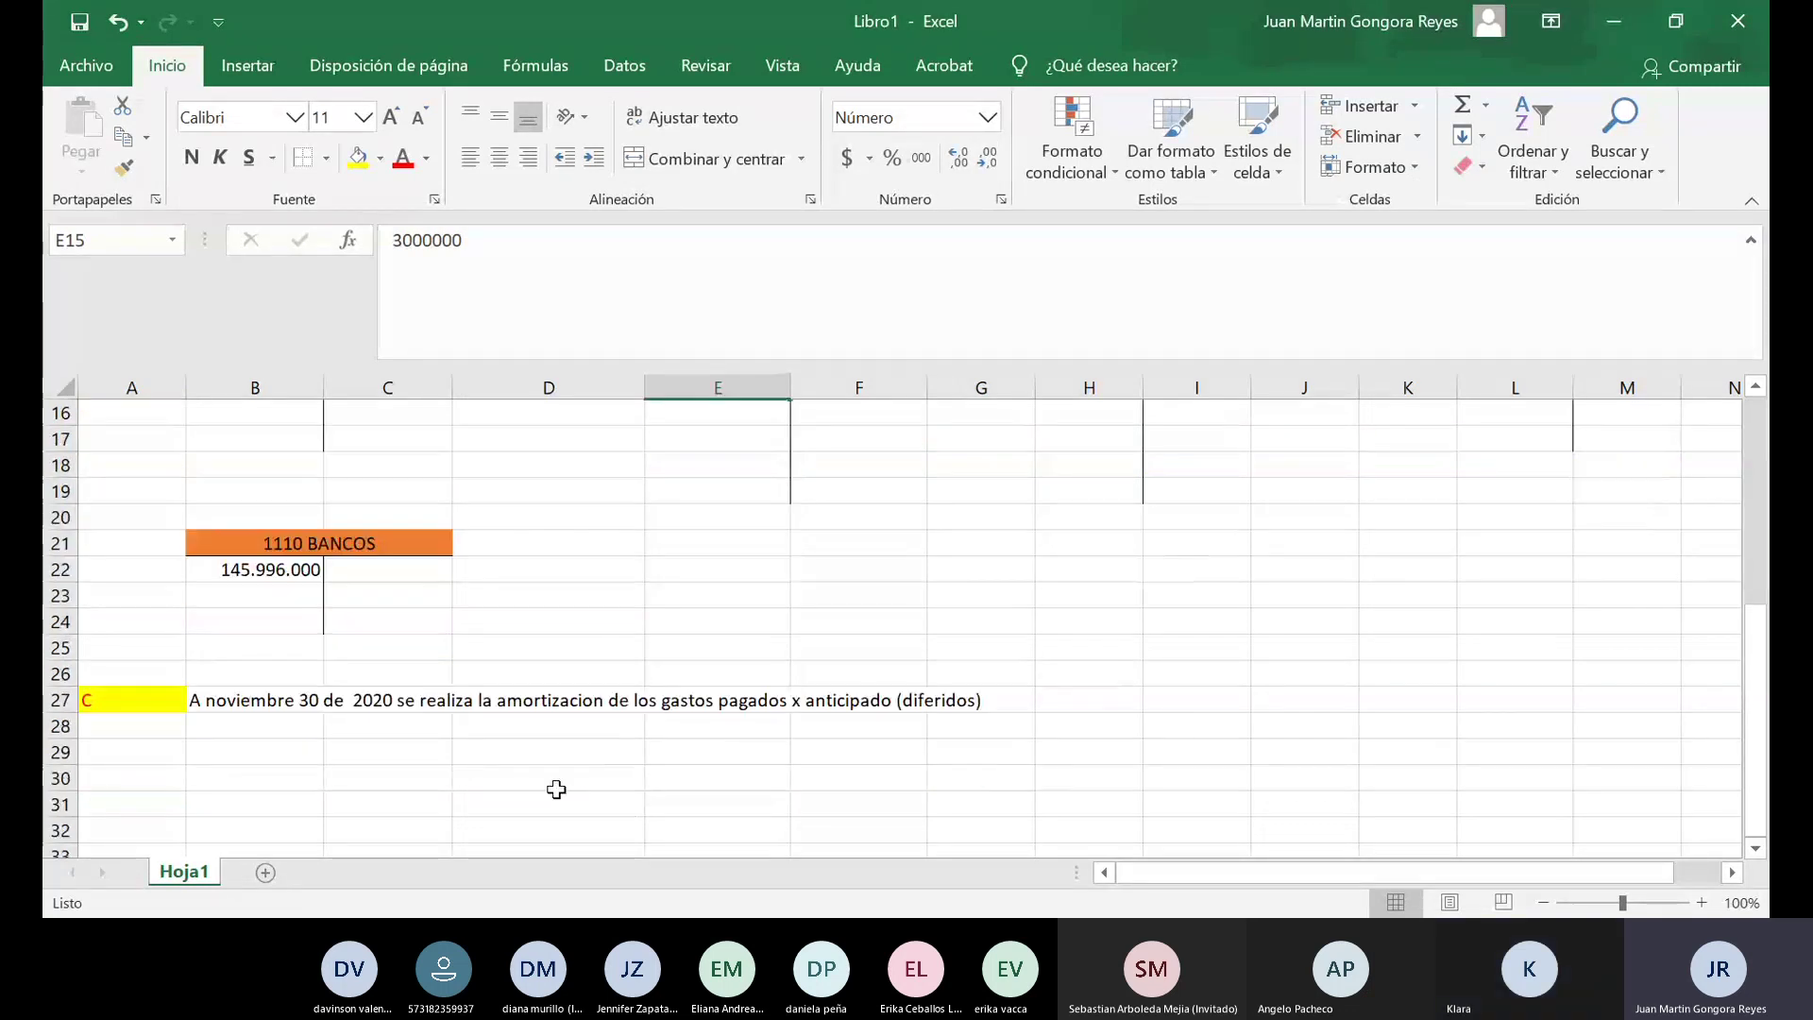
{"action": "left_click", "coordinate": [383, 751]}
{"action": "type", "text": "3"}
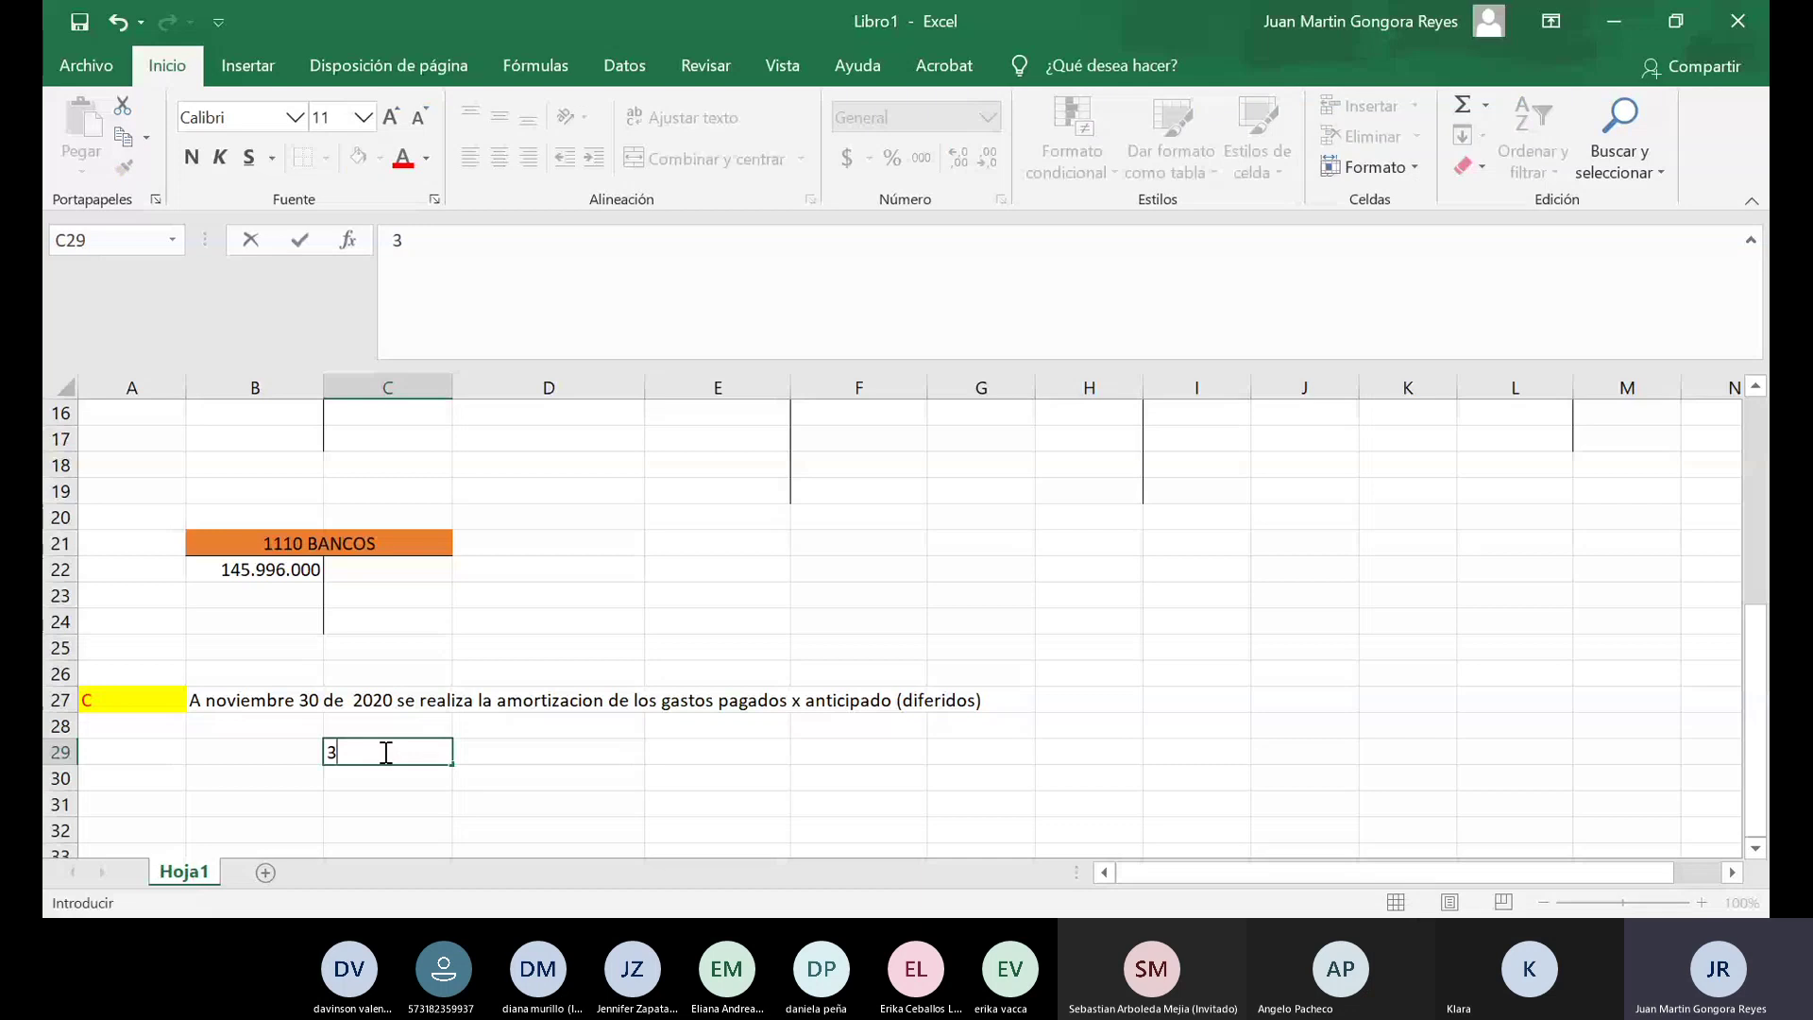
{"action": "type", "text": ".000.000/"}
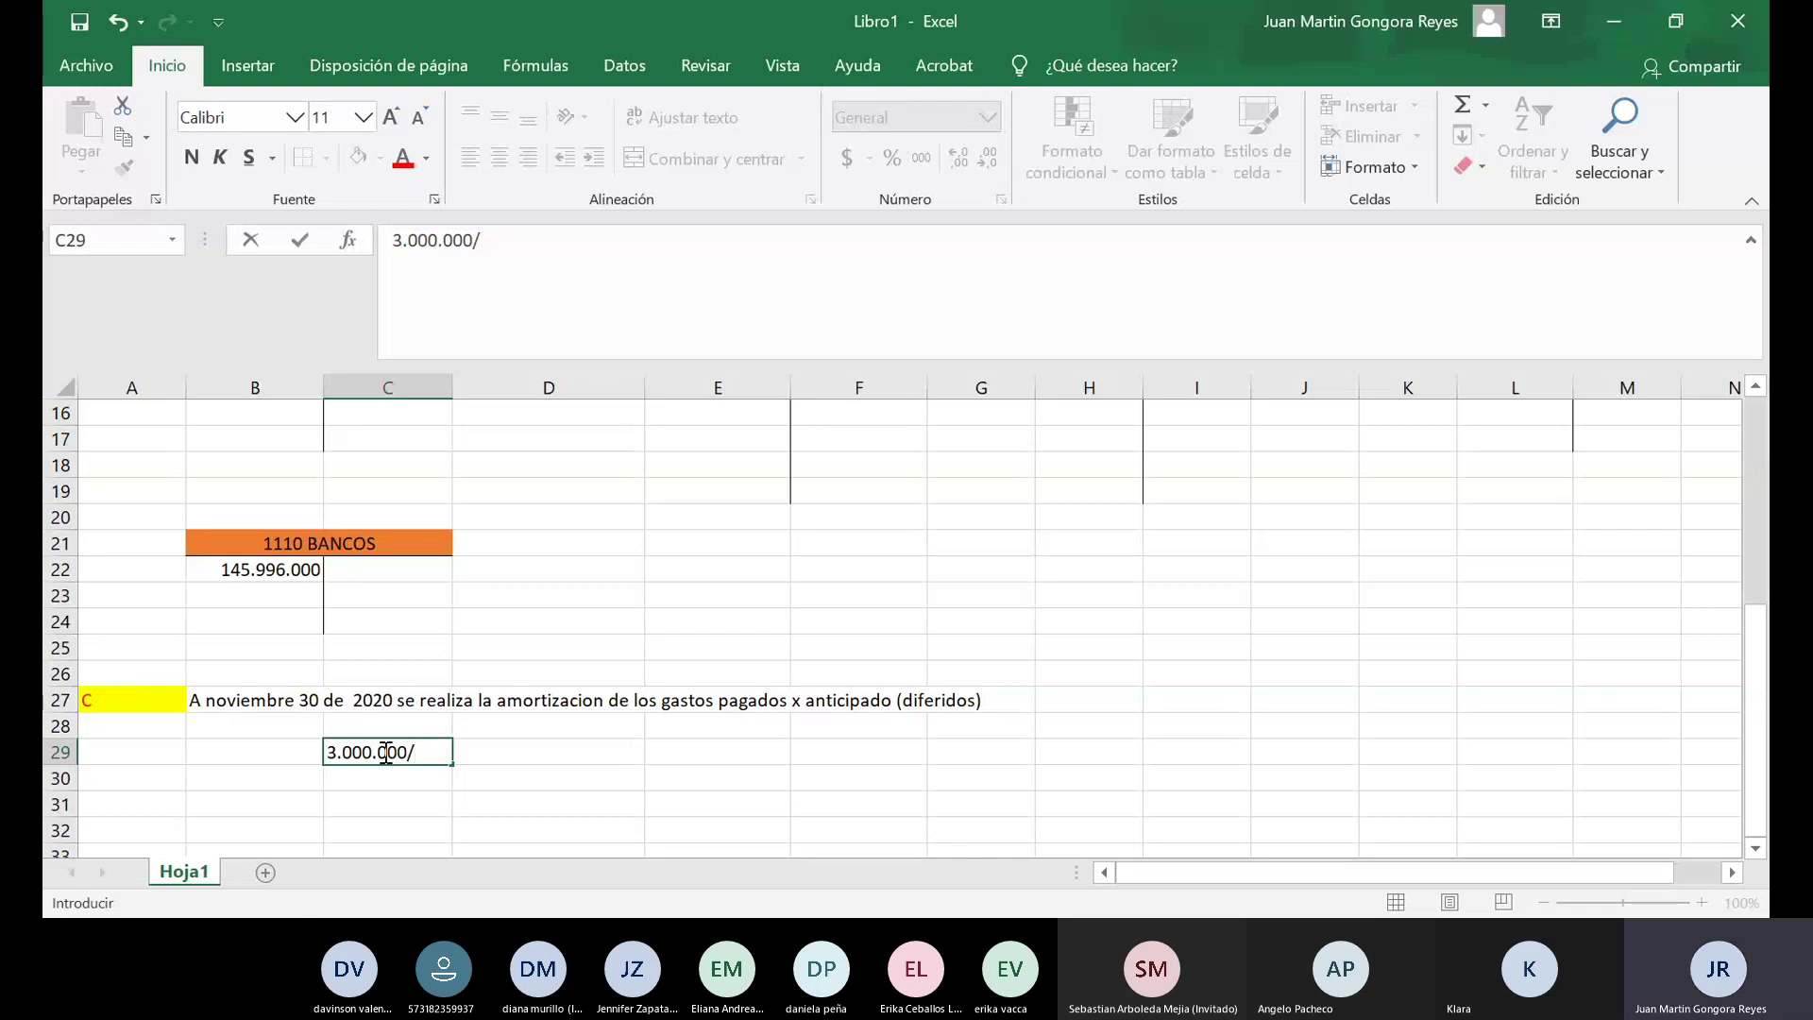
{"action": "type", "text": "3 meses = 1.000.000"}
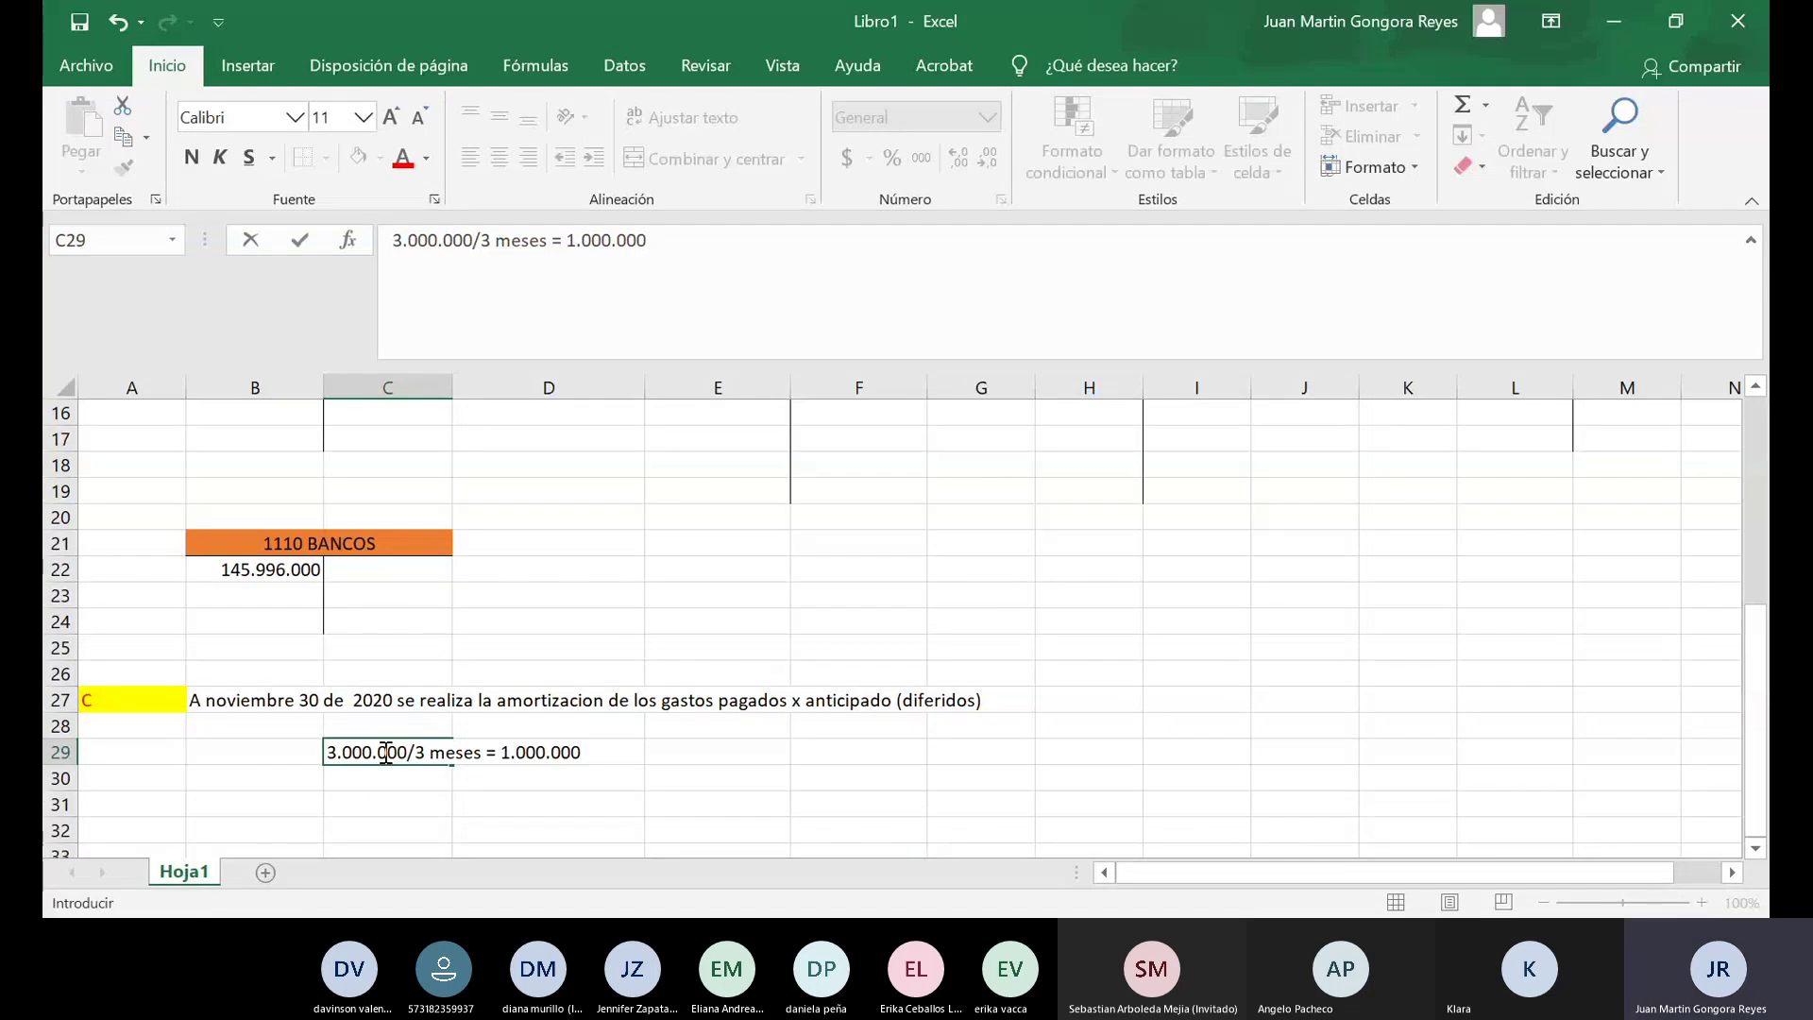
{"action": "type", "text": "/30"}
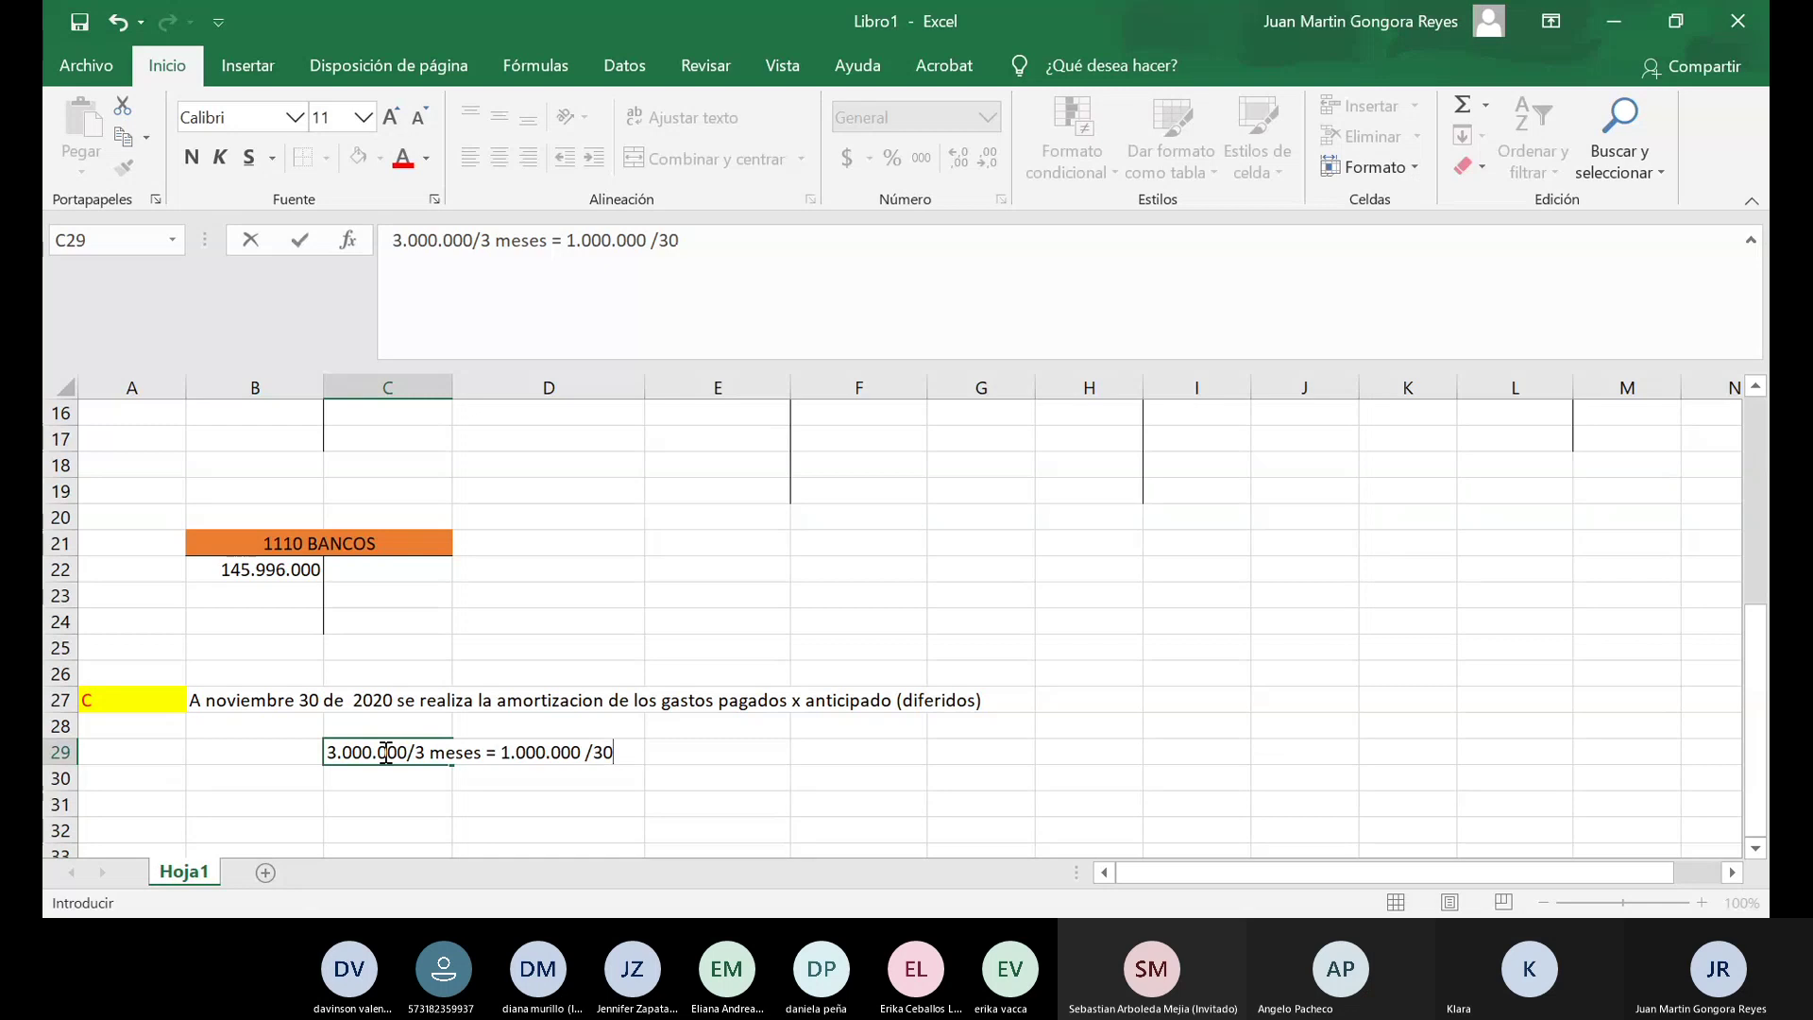
{"action": "type", "text": " dias X "}
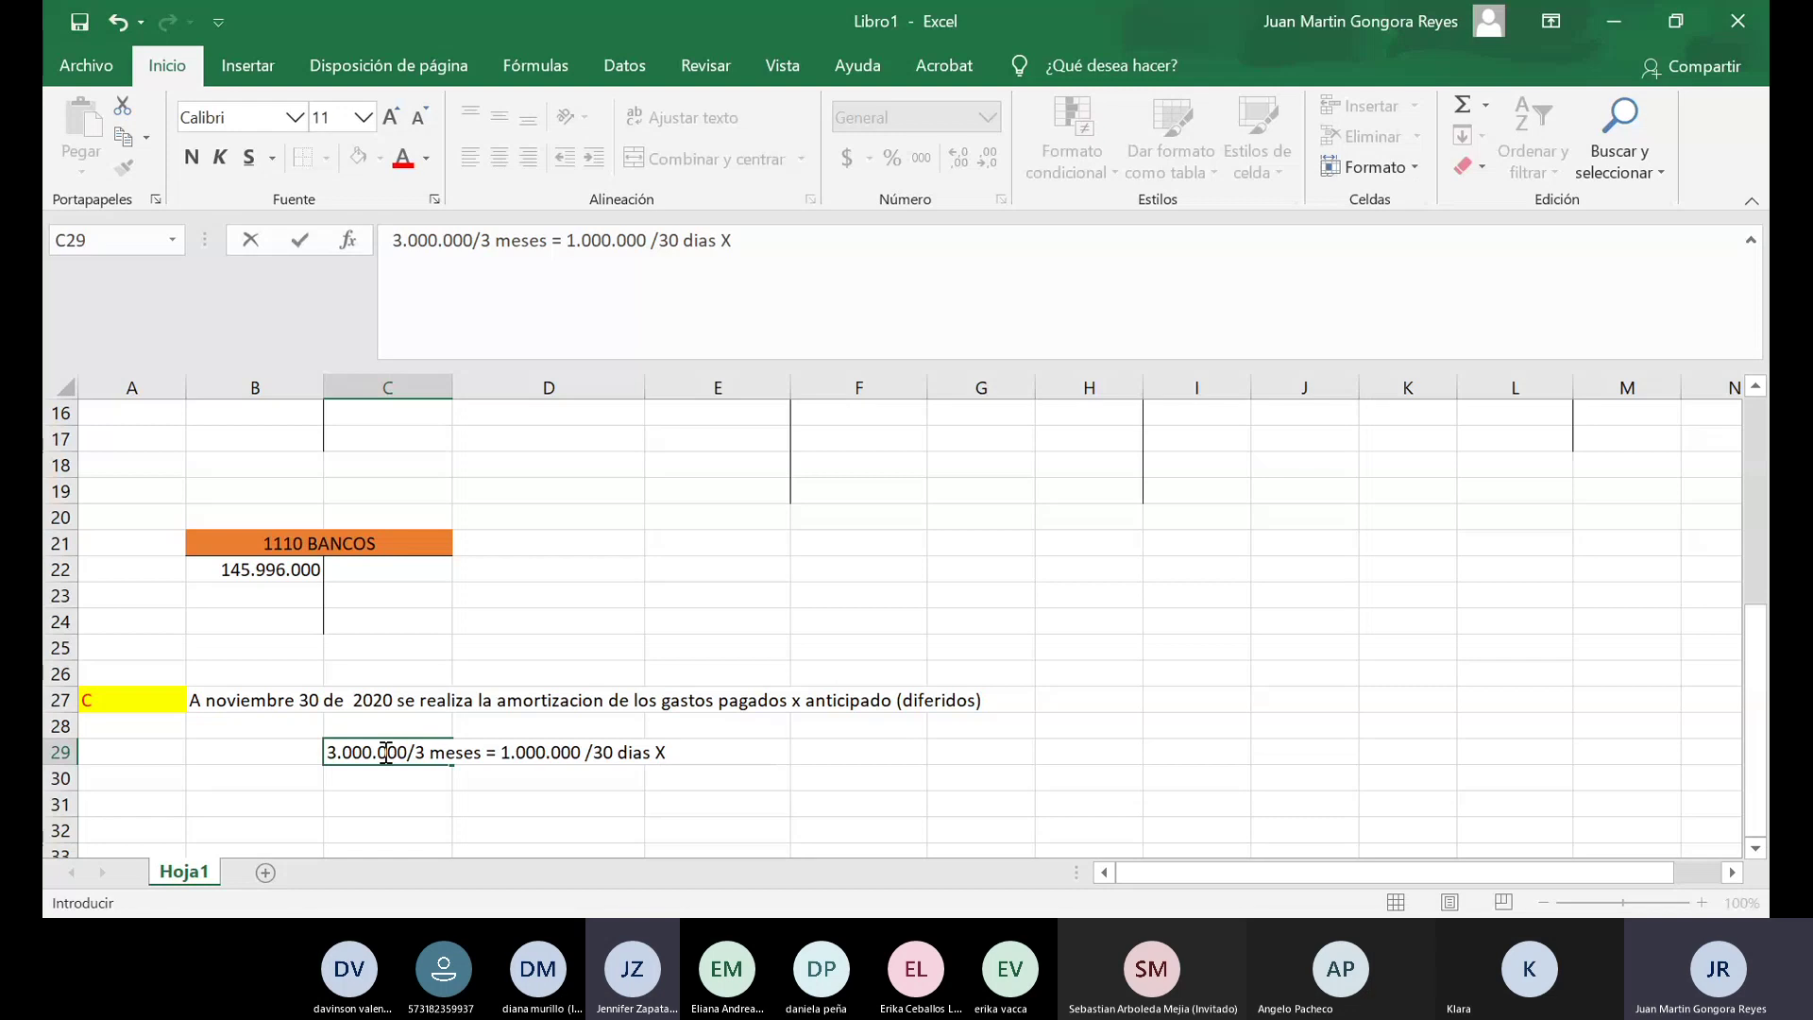
{"action": "type", "text": "25"}
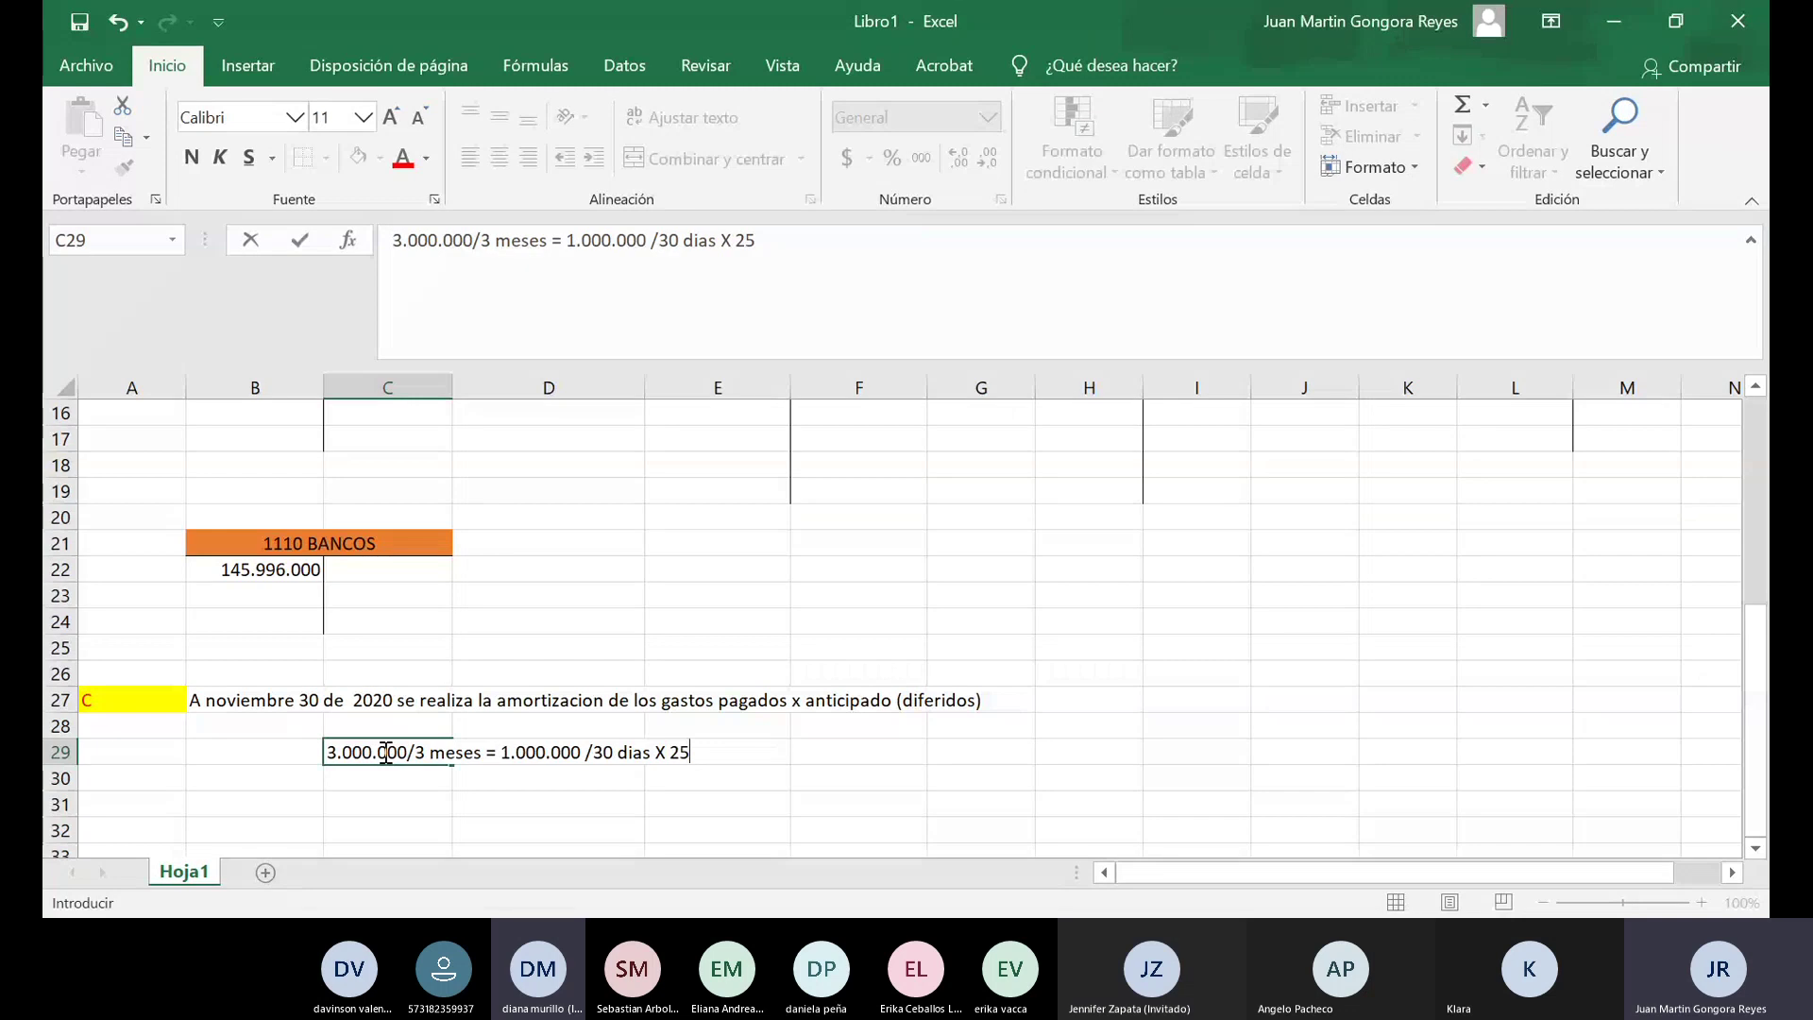
{"action": "type", "text": " dias = "}
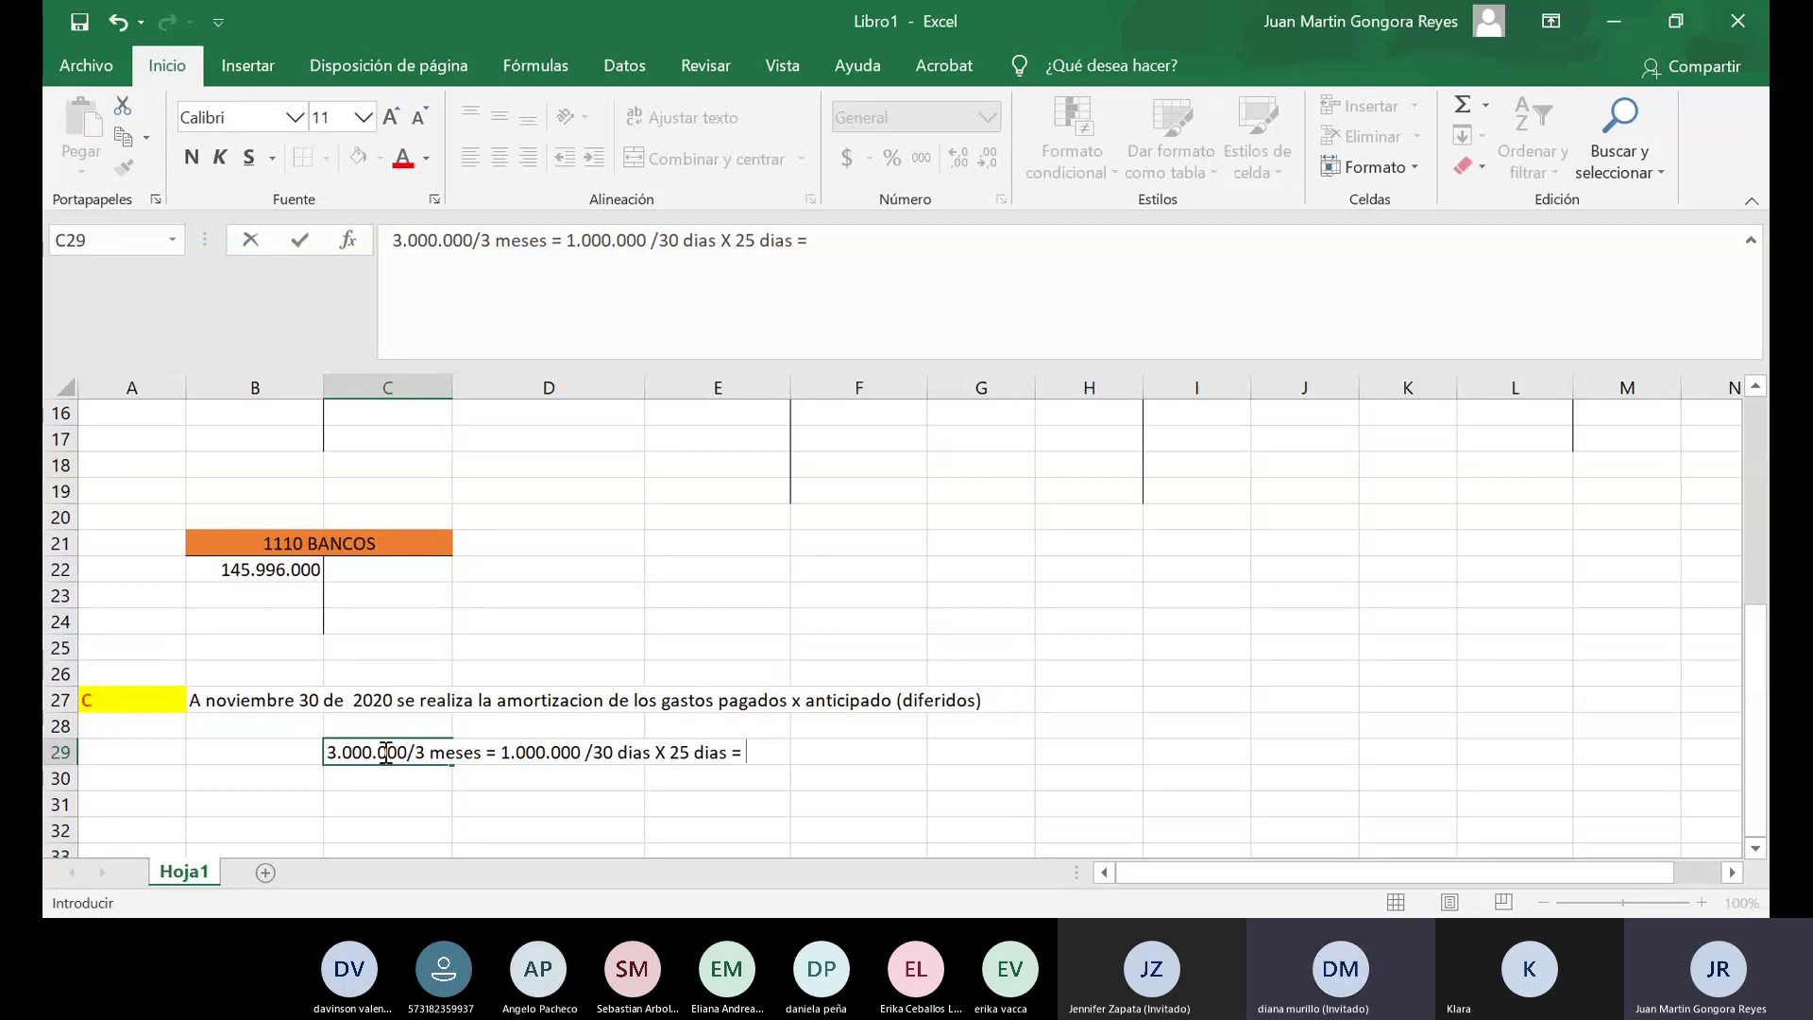
{"action": "type", "text": "833.333"}
{"action": "key", "text": "Return"}
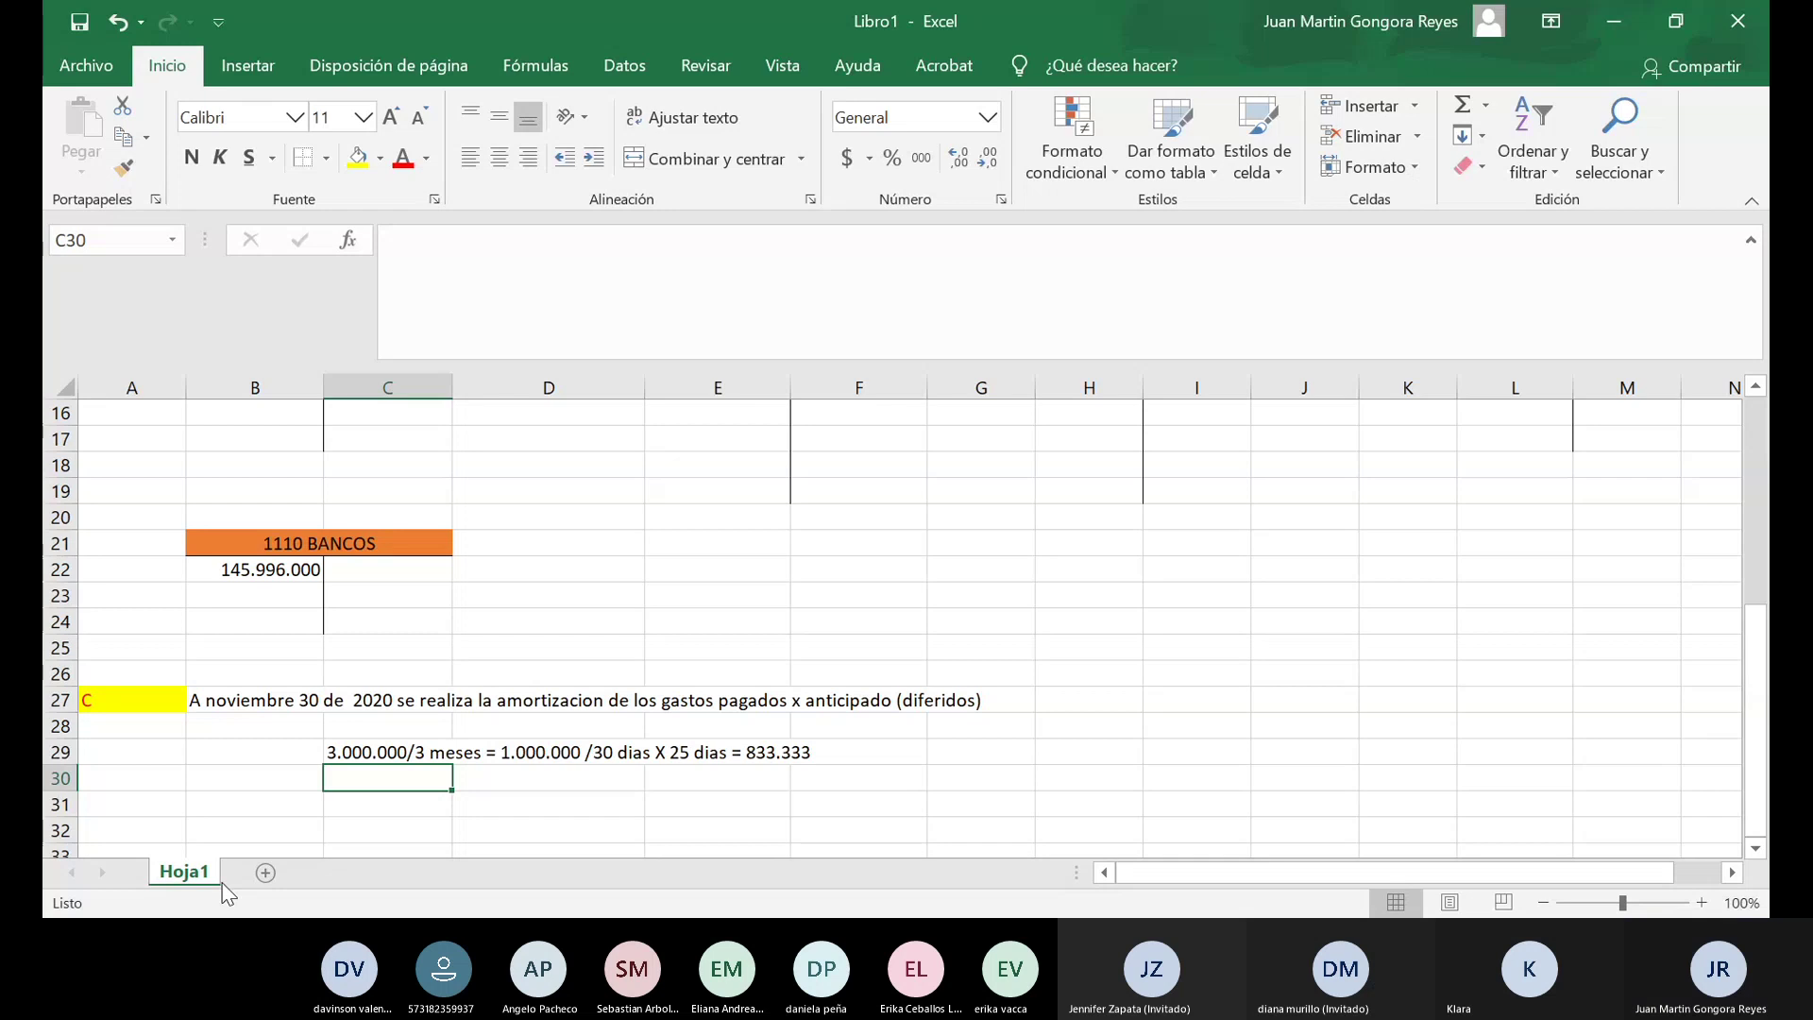
Check the debit amount in the 170520 GASTOS PAGADO X ANTICIPADO account for the second amortization.
{"action": "left_click", "coordinate": [359, 806]}
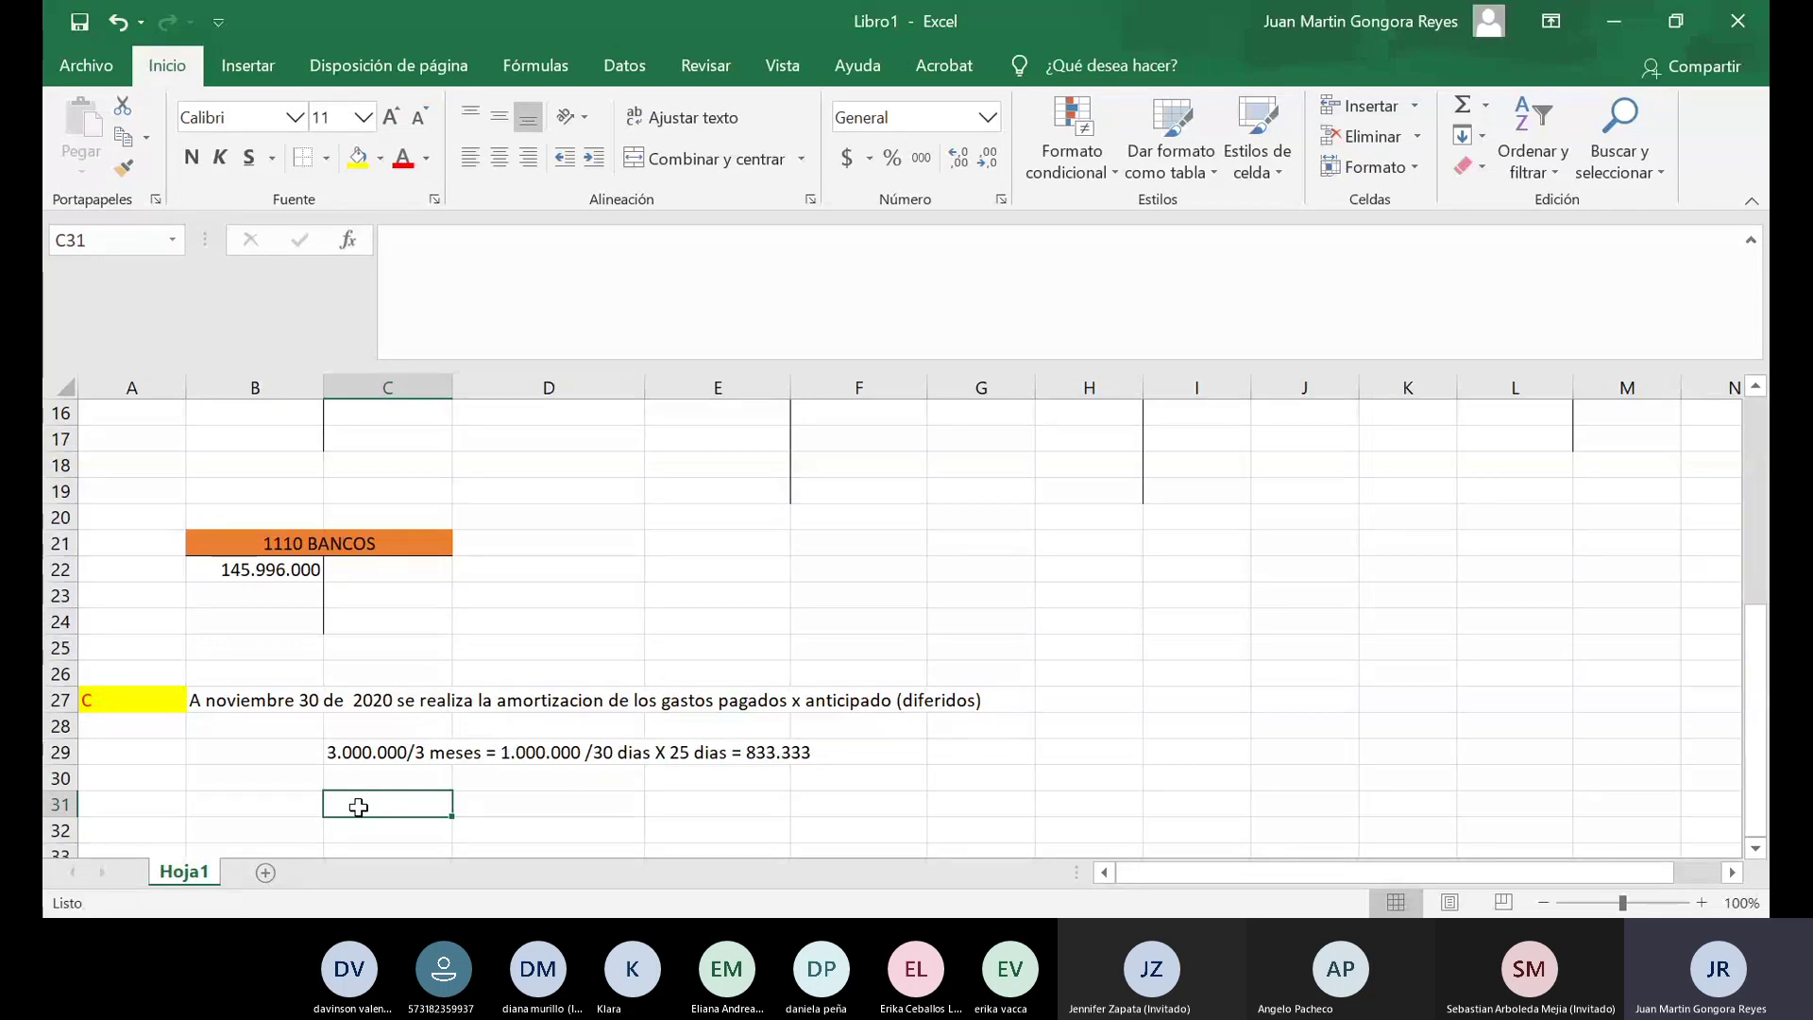
{"action": "scroll", "coordinate": [358, 807], "scroll_direction": "up", "scroll_amount": 3}
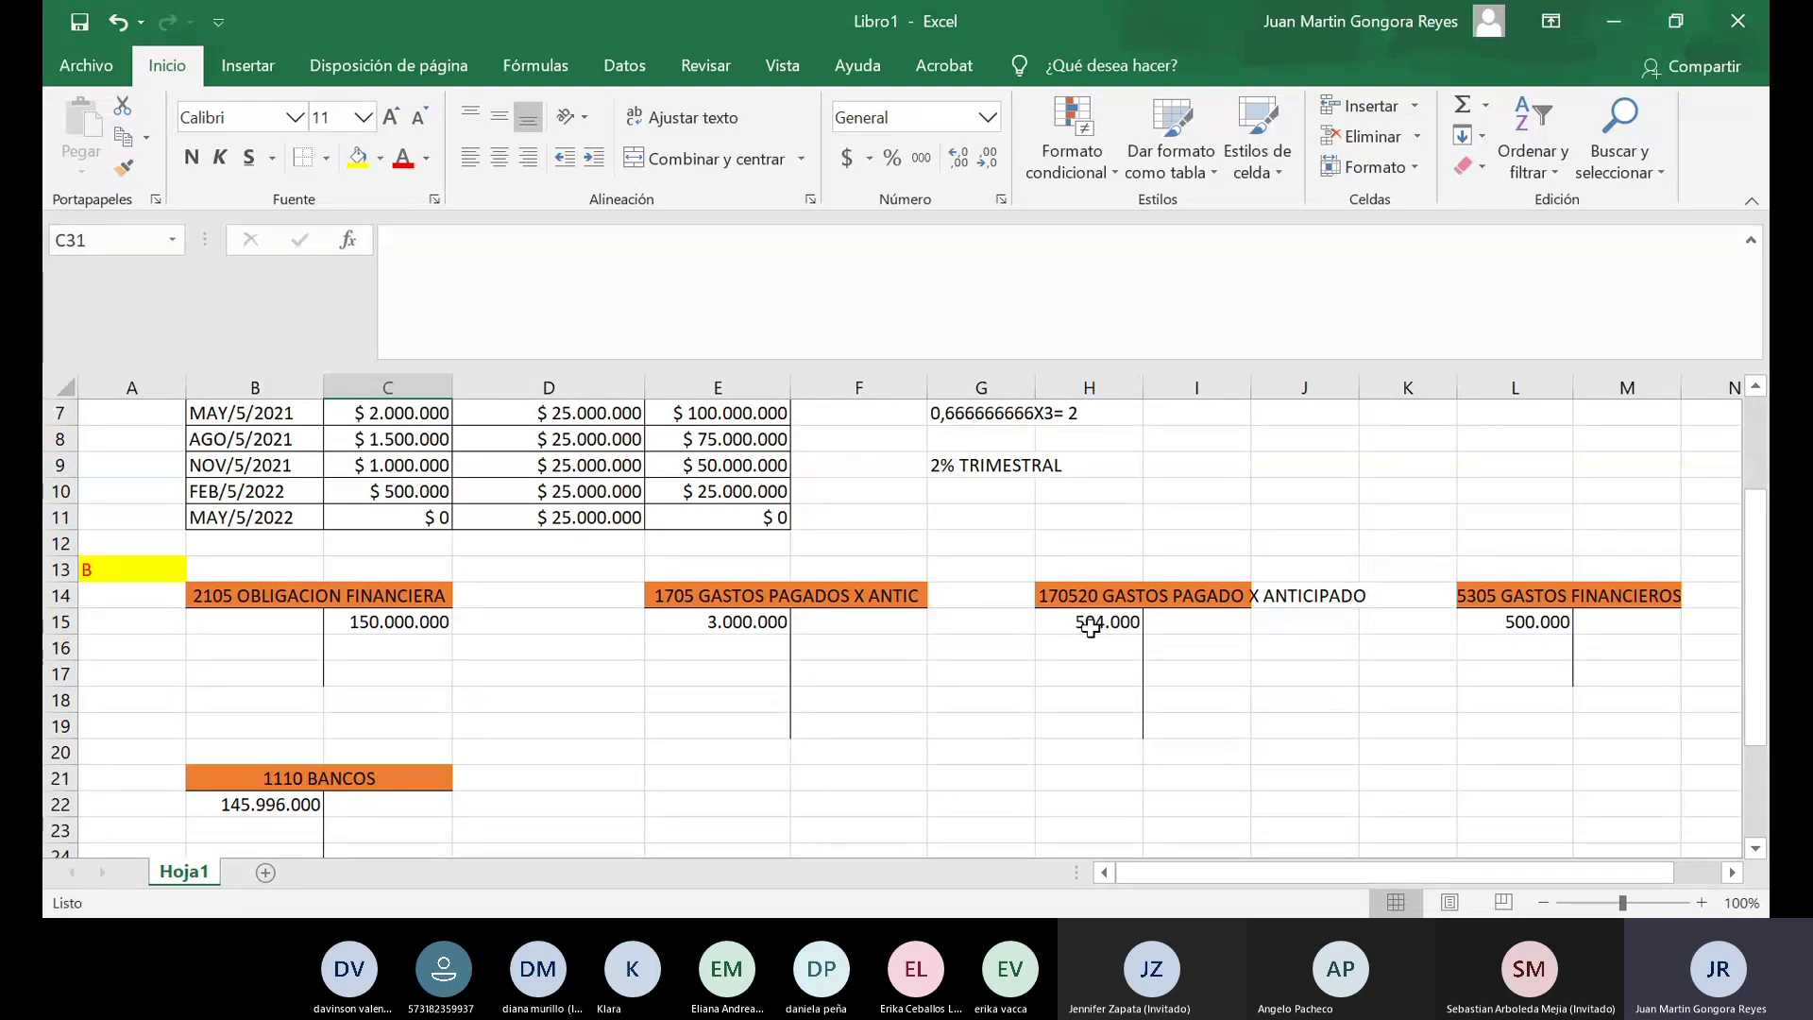
{"action": "scroll", "coordinate": [1004, 682], "scroll_direction": "down", "scroll_amount": 1}
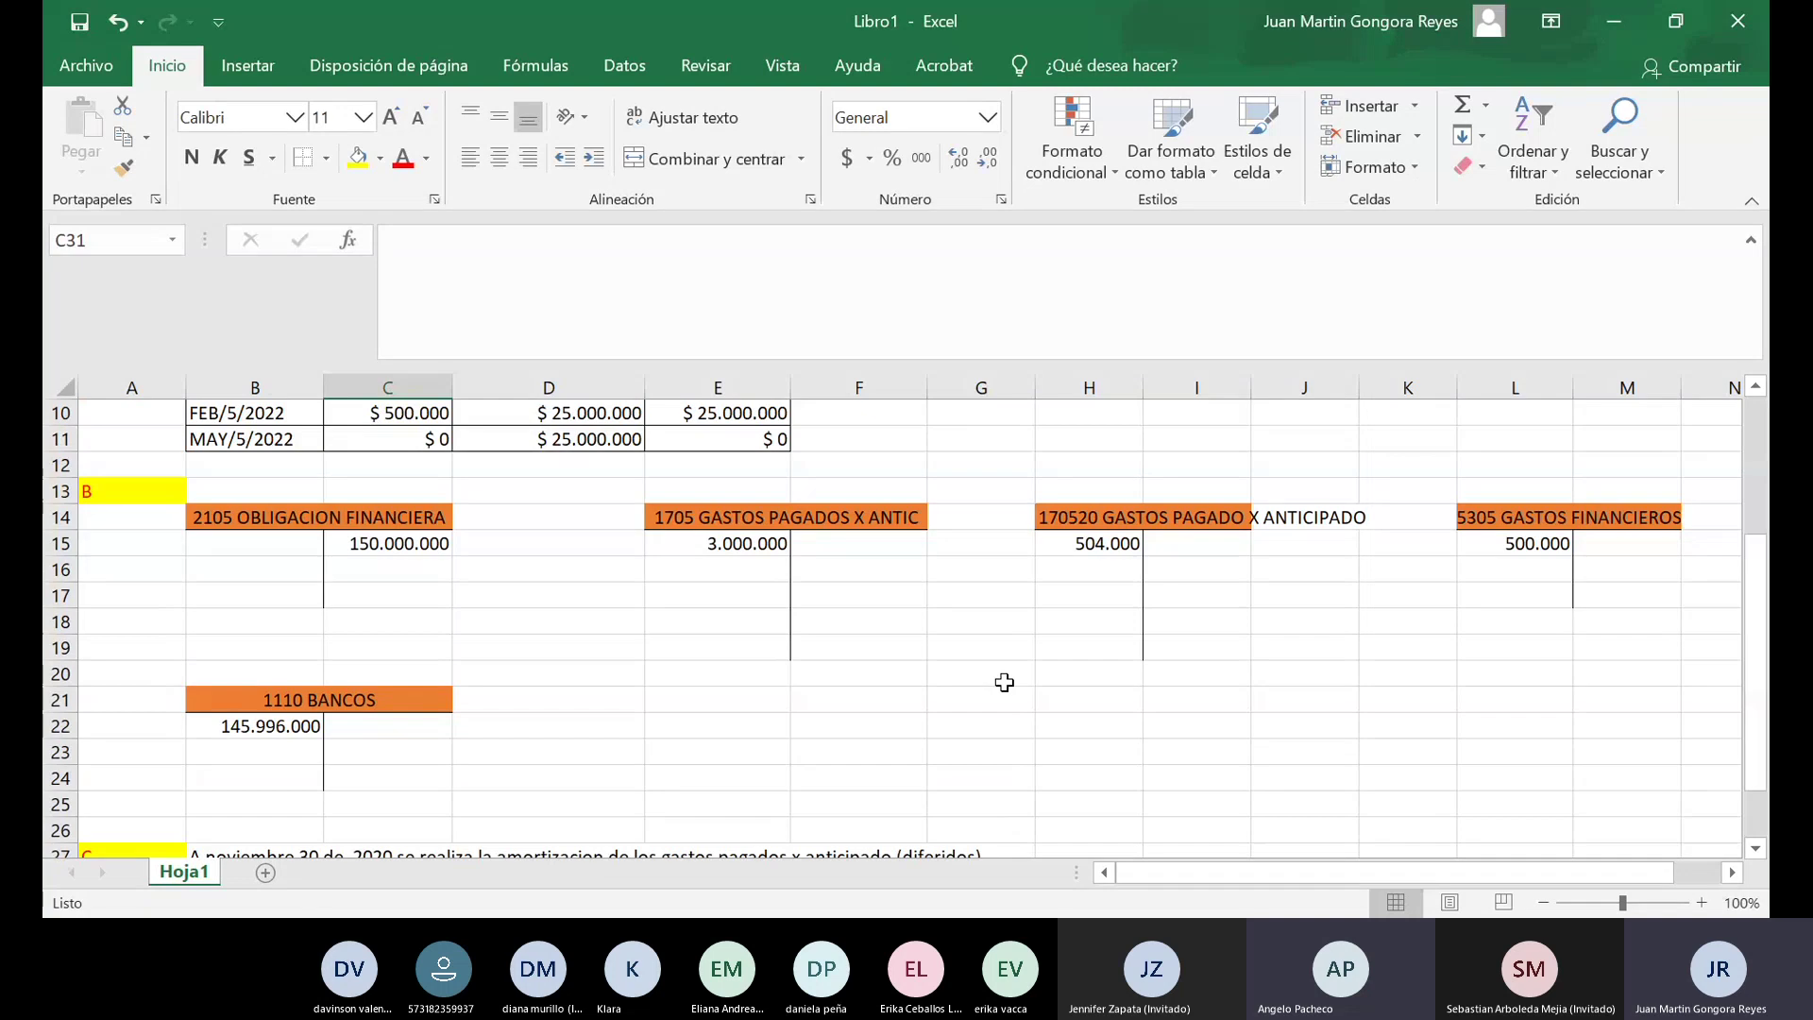
{"action": "scroll", "coordinate": [1004, 682], "scroll_direction": "down", "scroll_amount": 3}
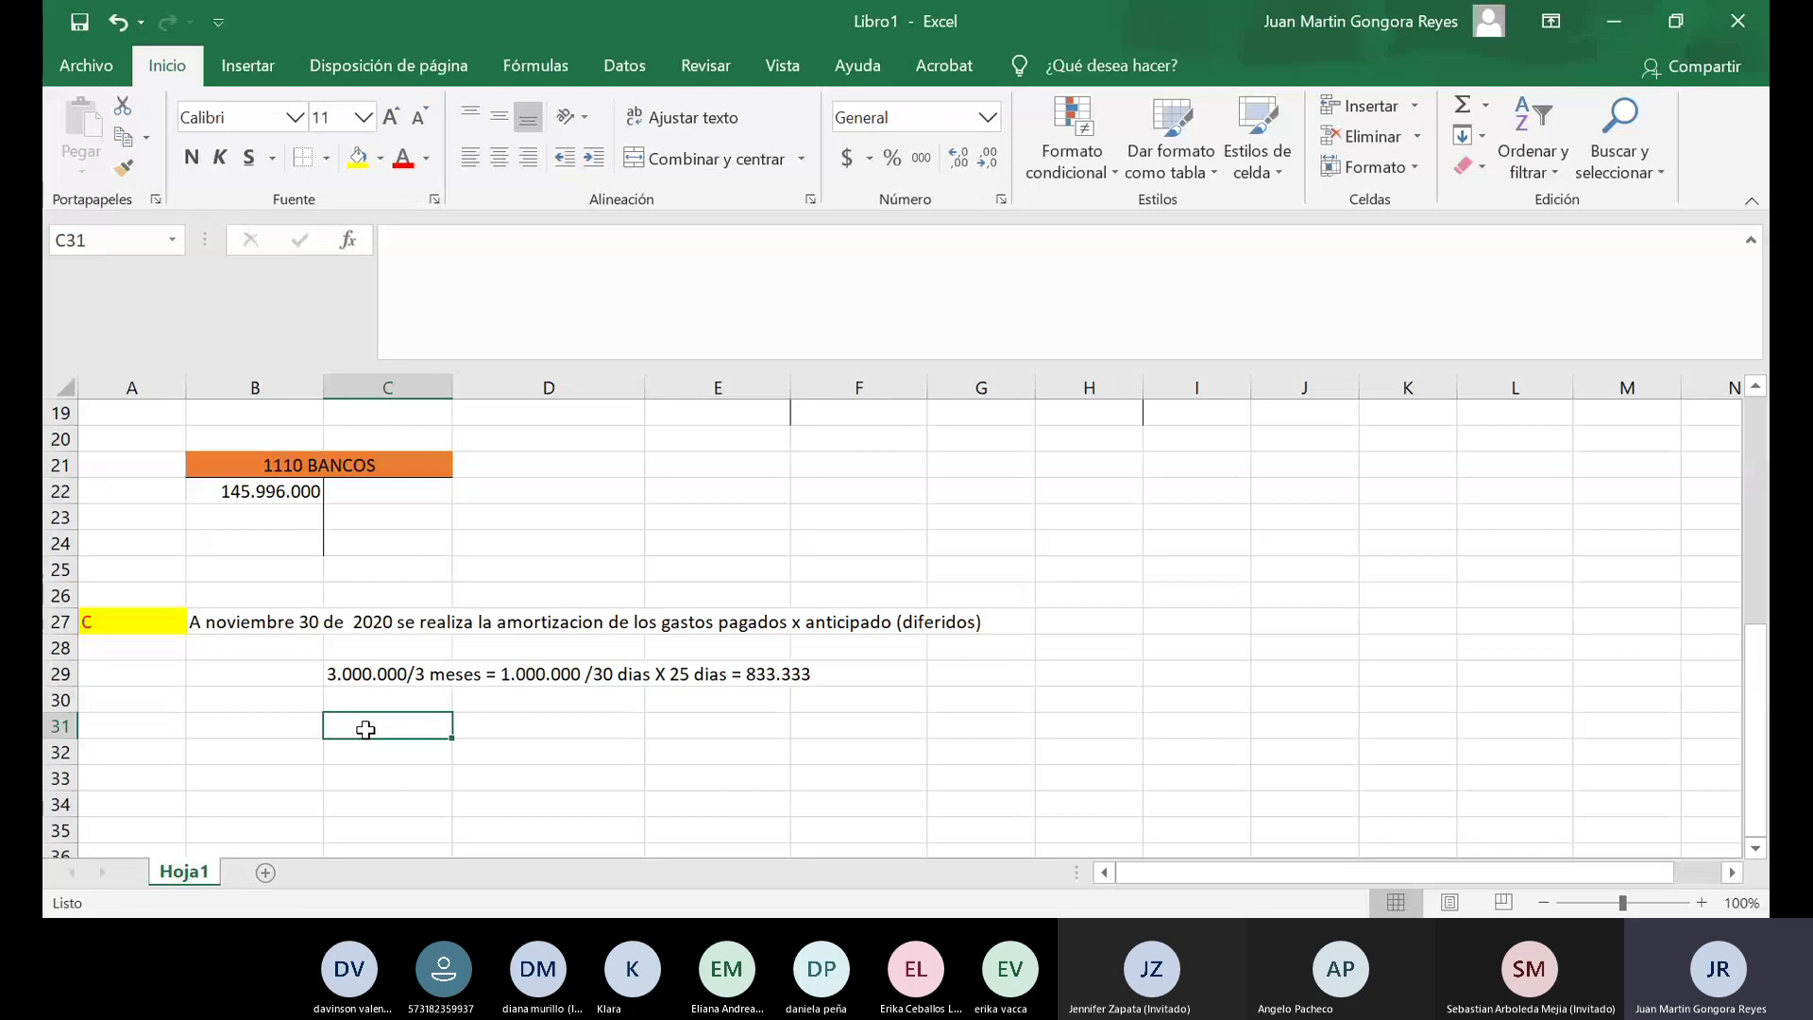
{"action": "scroll", "coordinate": [365, 729], "scroll_direction": "up", "scroll_amount": 3}
{"action": "left_click", "coordinate": [1044, 544]}
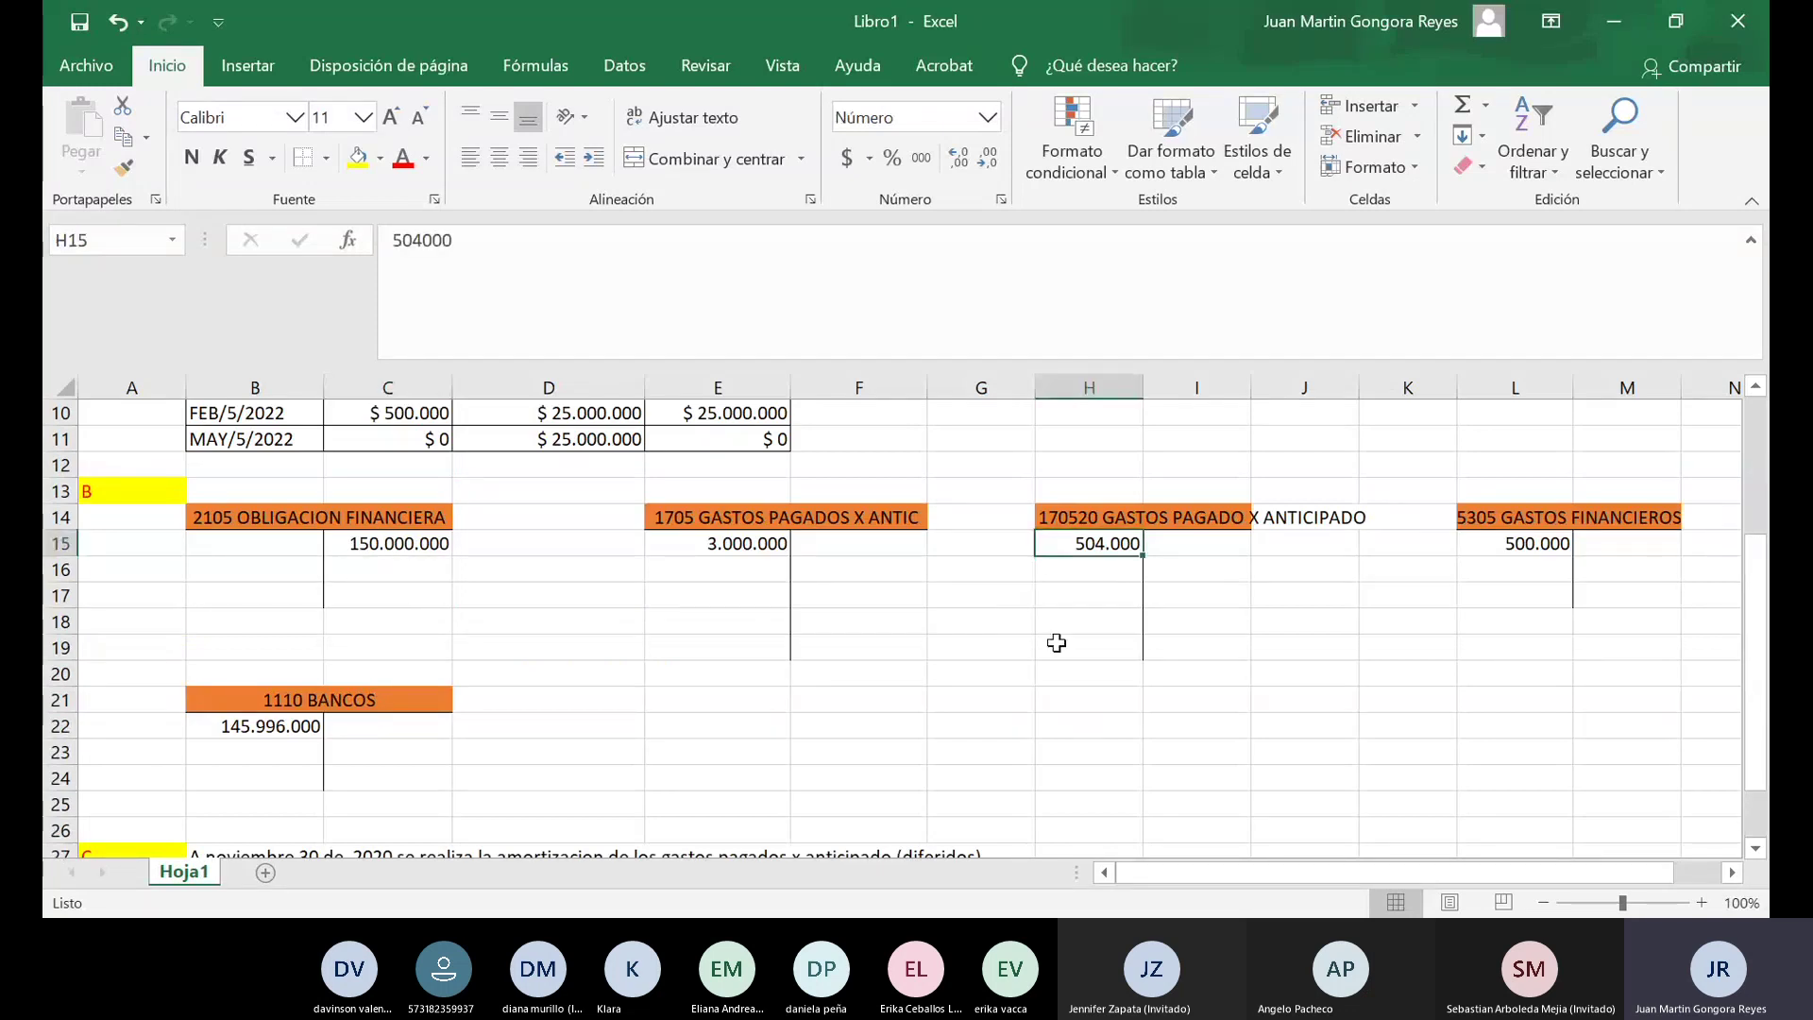
{"action": "scroll", "coordinate": [1056, 643], "scroll_direction": "down", "scroll_amount": 2}
Begin the second amortization calculation in C31 with the monthly amount: "504.000/ 18 meses = 28.000".
{"action": "left_click", "coordinate": [362, 801]}
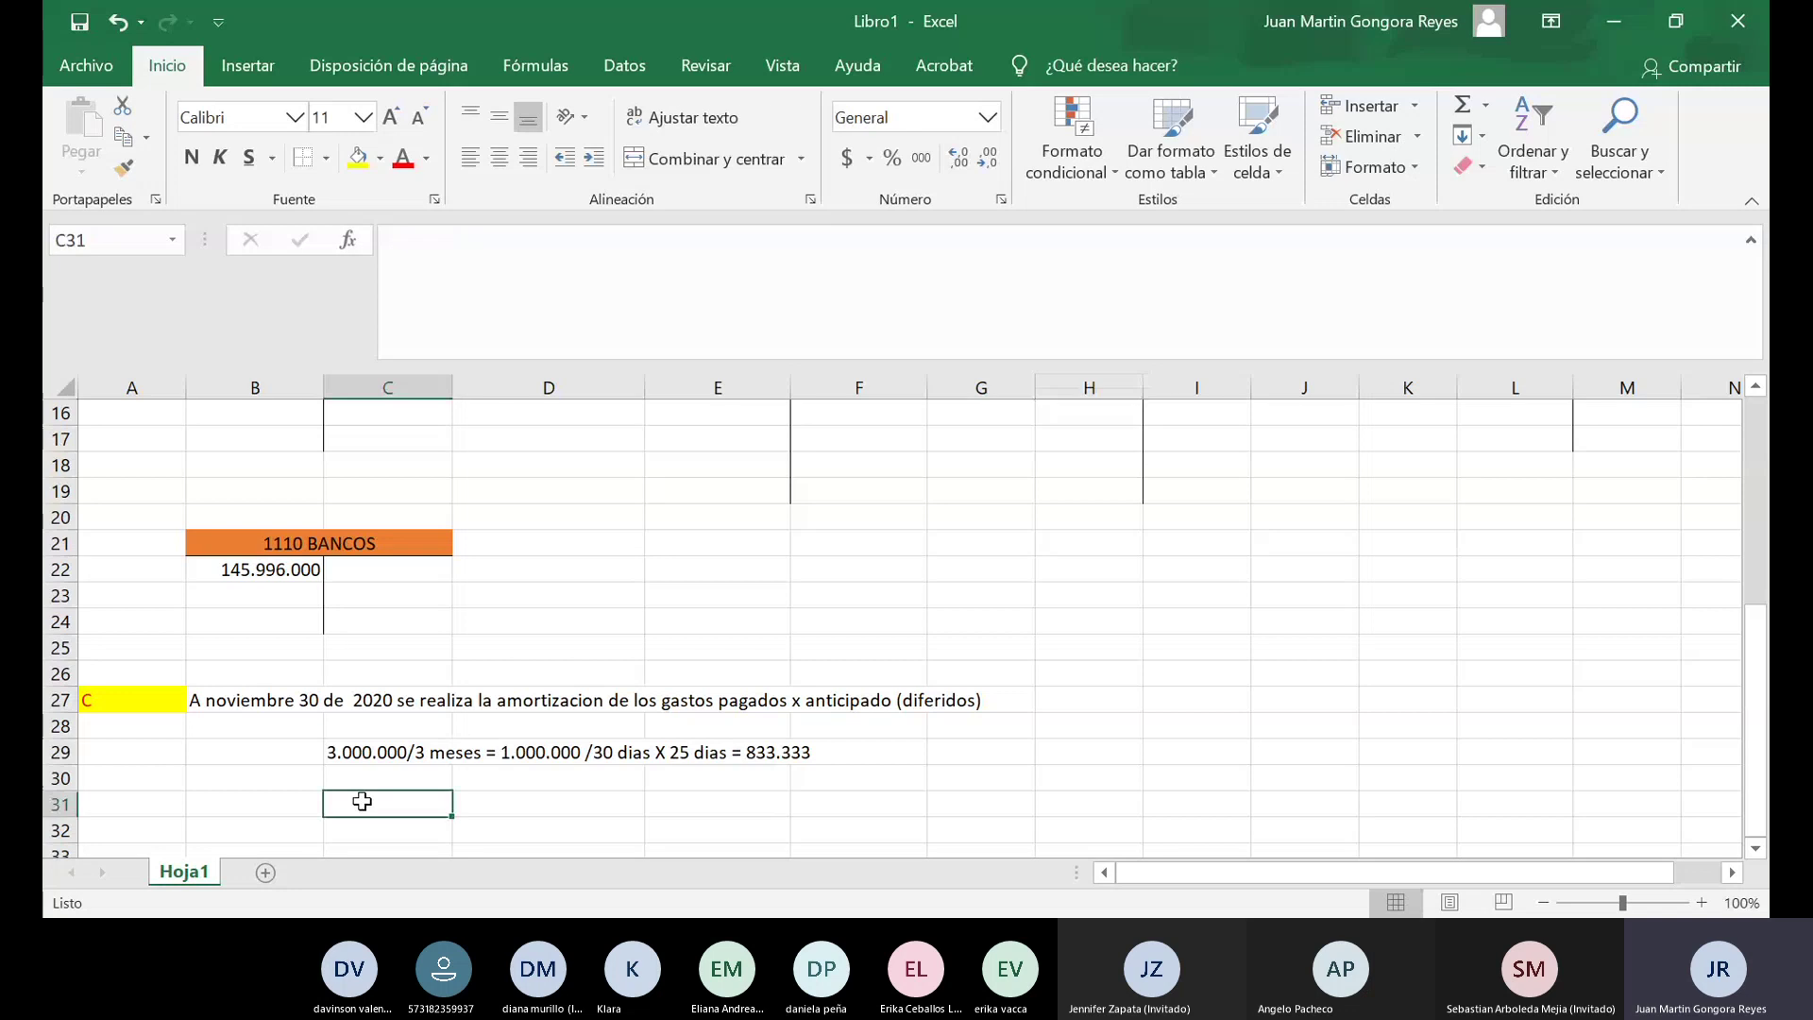
{"action": "type", "text": "5"}
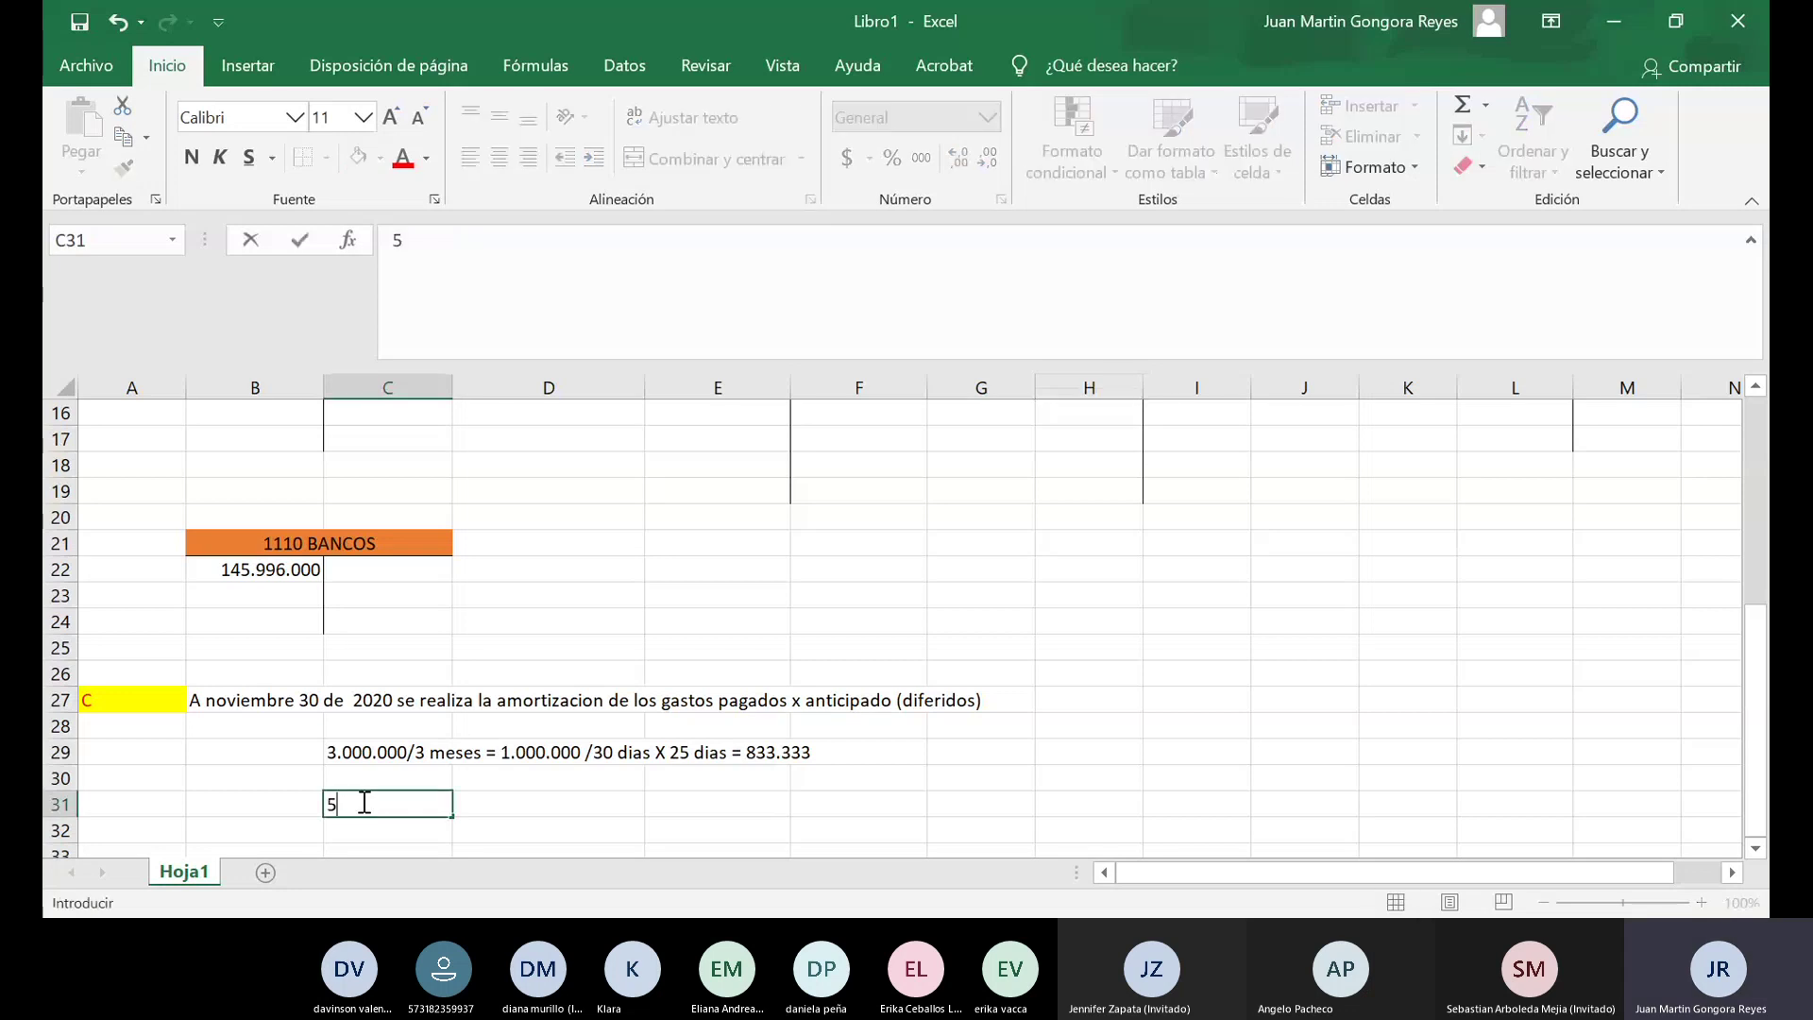
{"action": "type", "text": "04.000"}
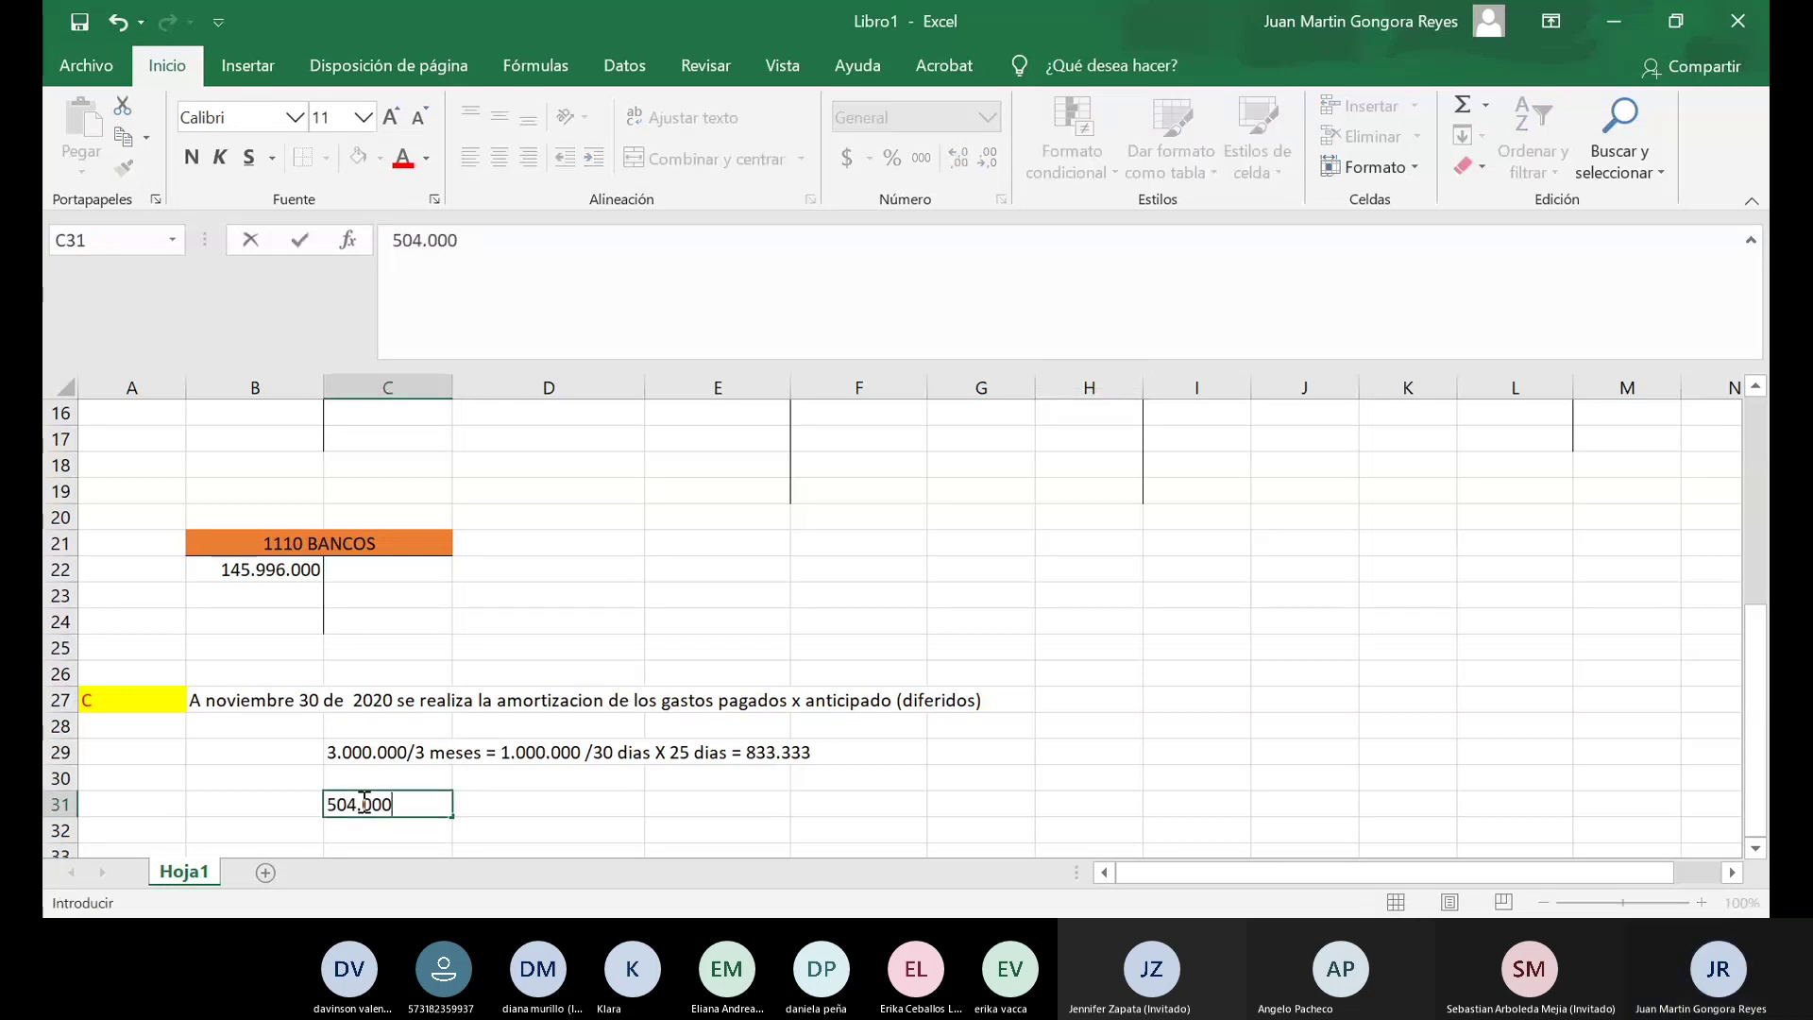
{"action": "type", "text": "/"}
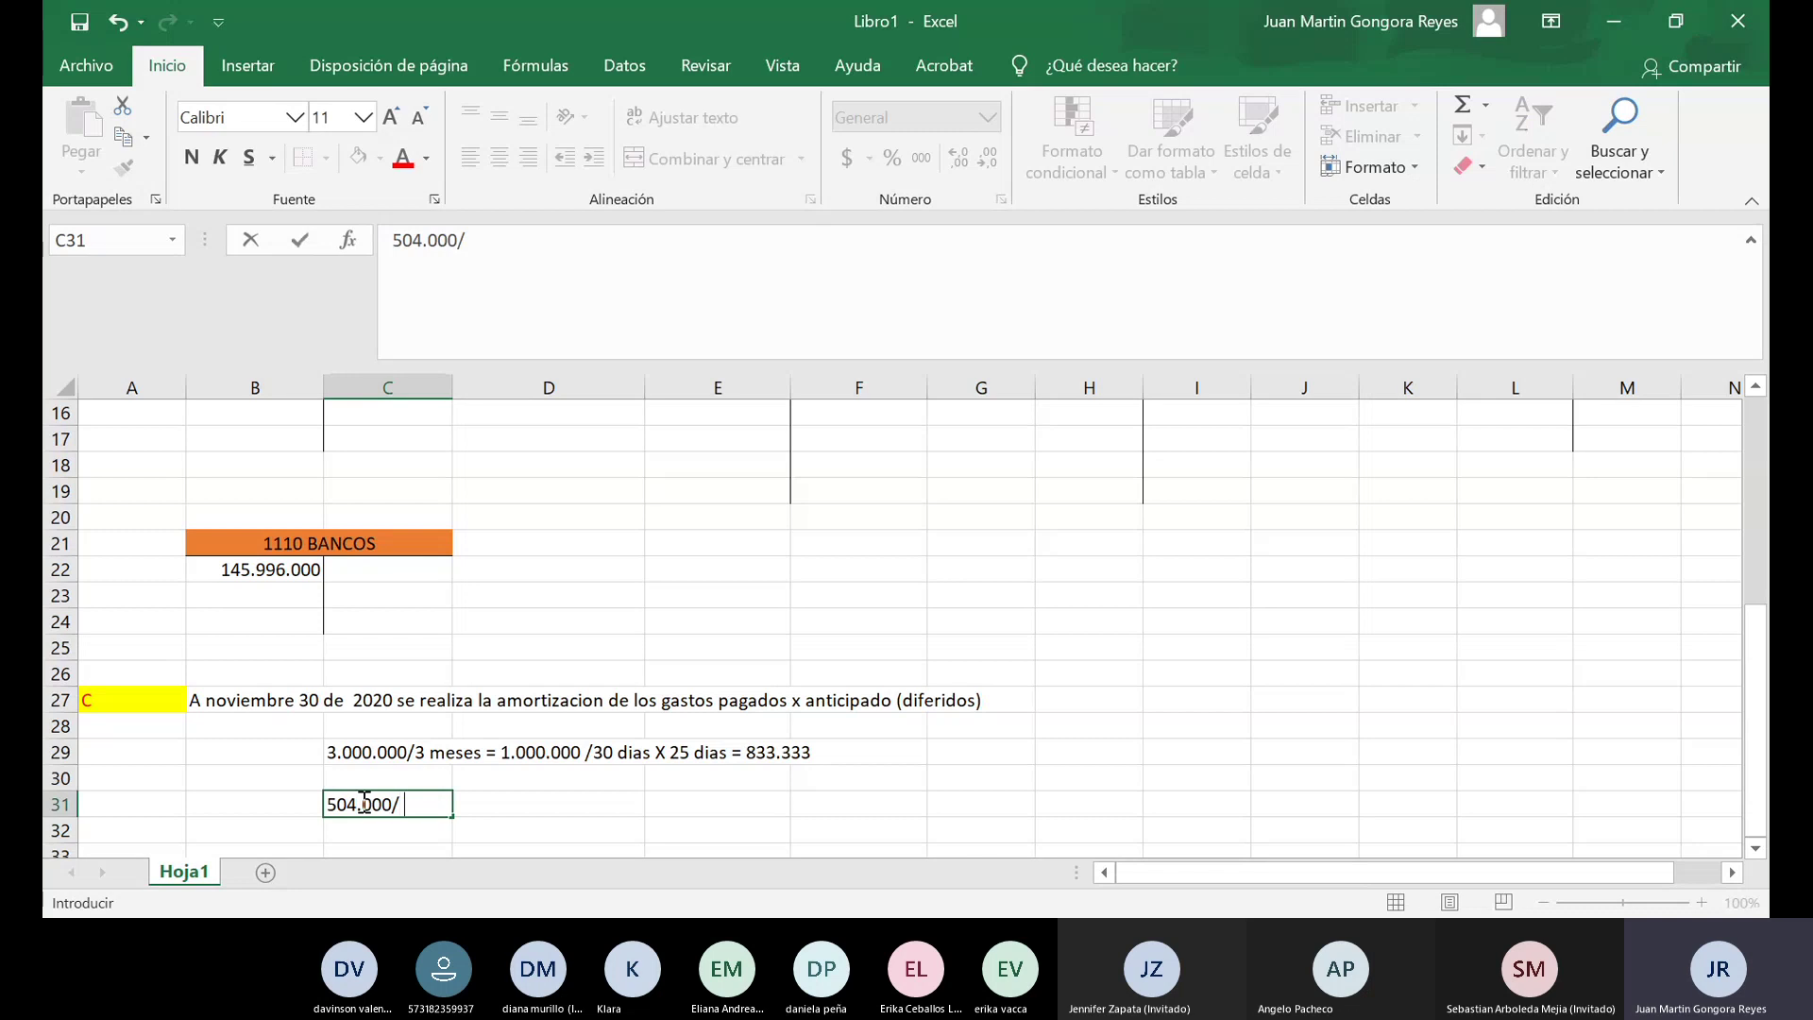
{"action": "type", "text": " 18meses"}
{"action": "key", "text": "BackSpace"}
{"action": "key", "text": "BackSpace"}
{"action": "key", "text": "BackSpace"}
{"action": "key", "text": "BackSpace"}
{"action": "key", "text": "BackSpace"}
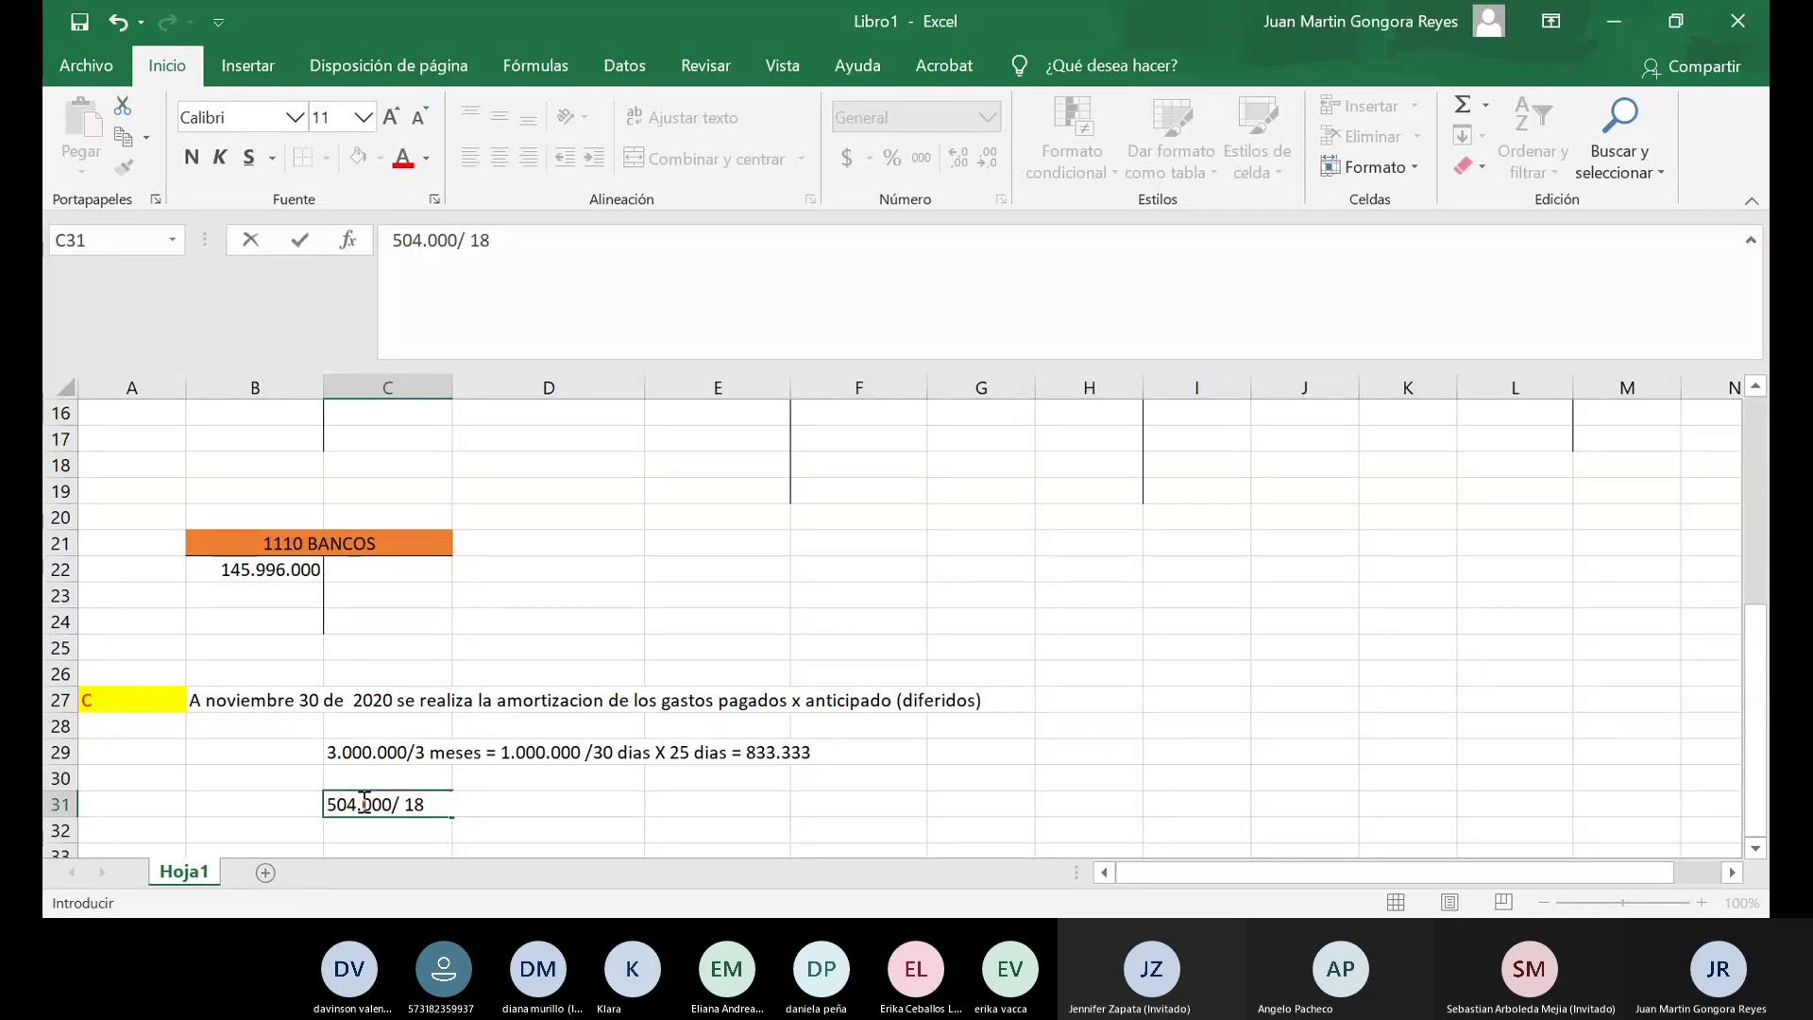
{"action": "type", "text": "meses = 28."}
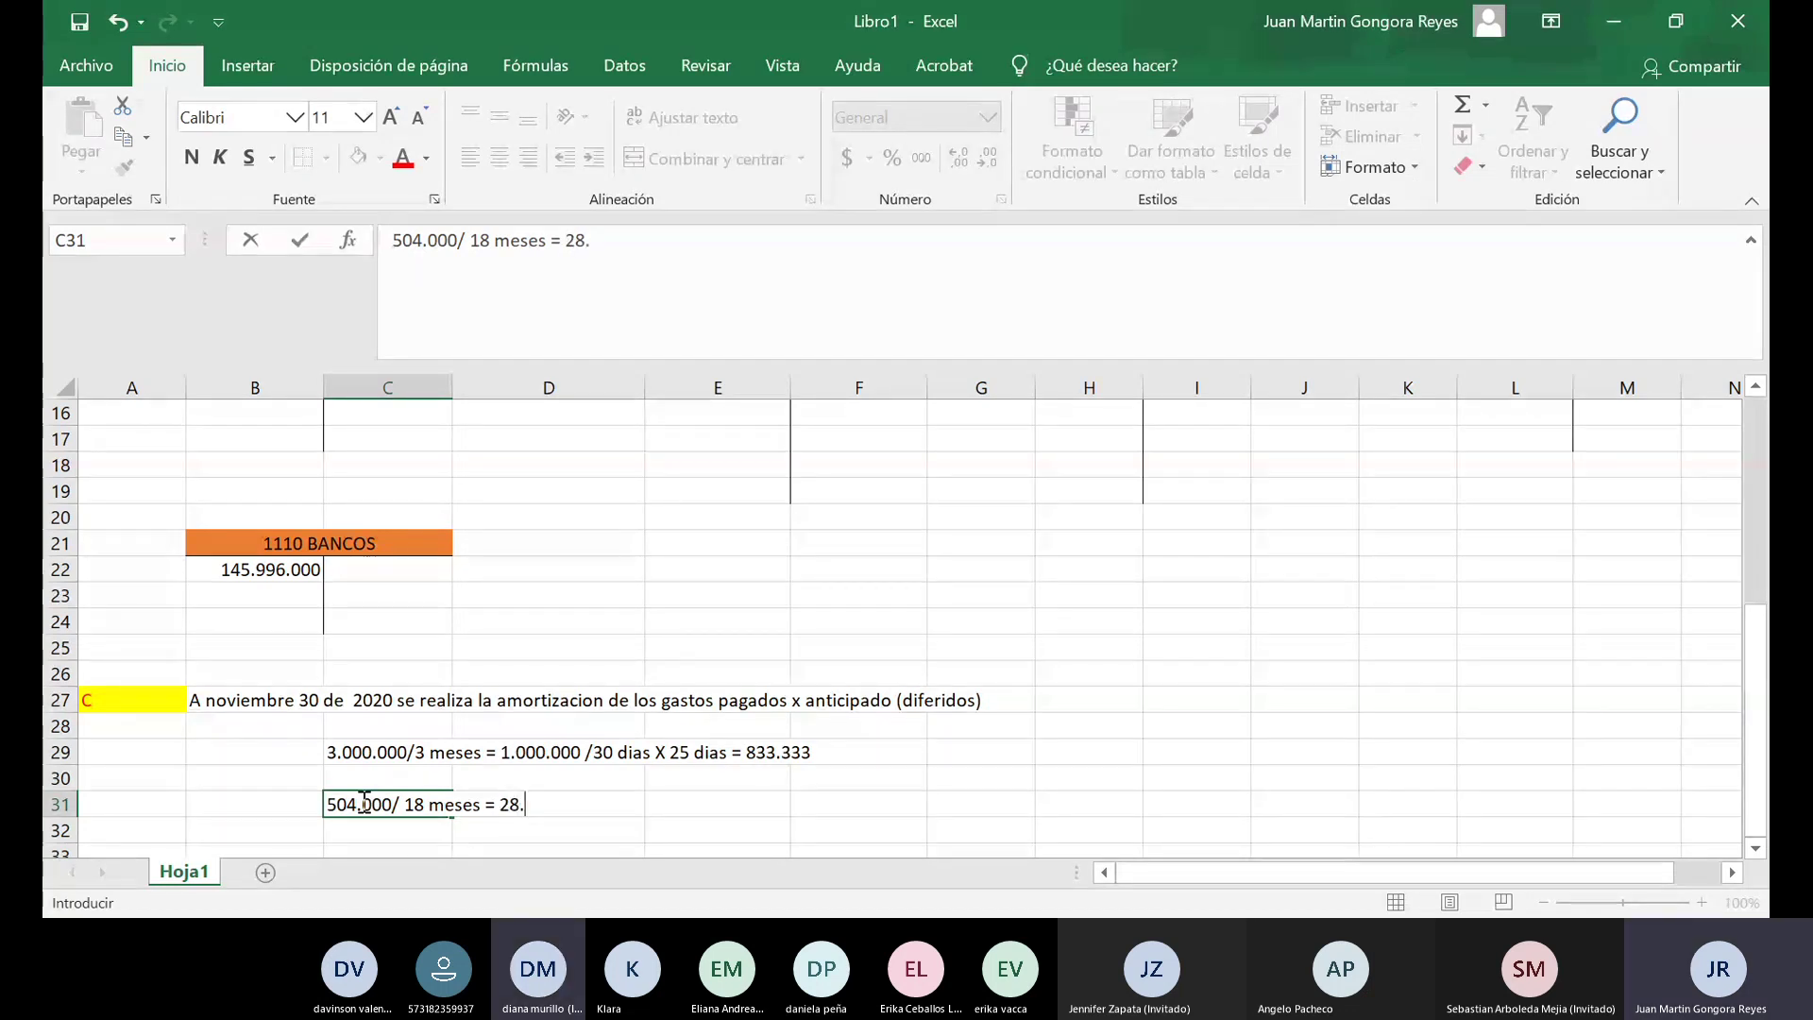
{"action": "type", "text": "000"}
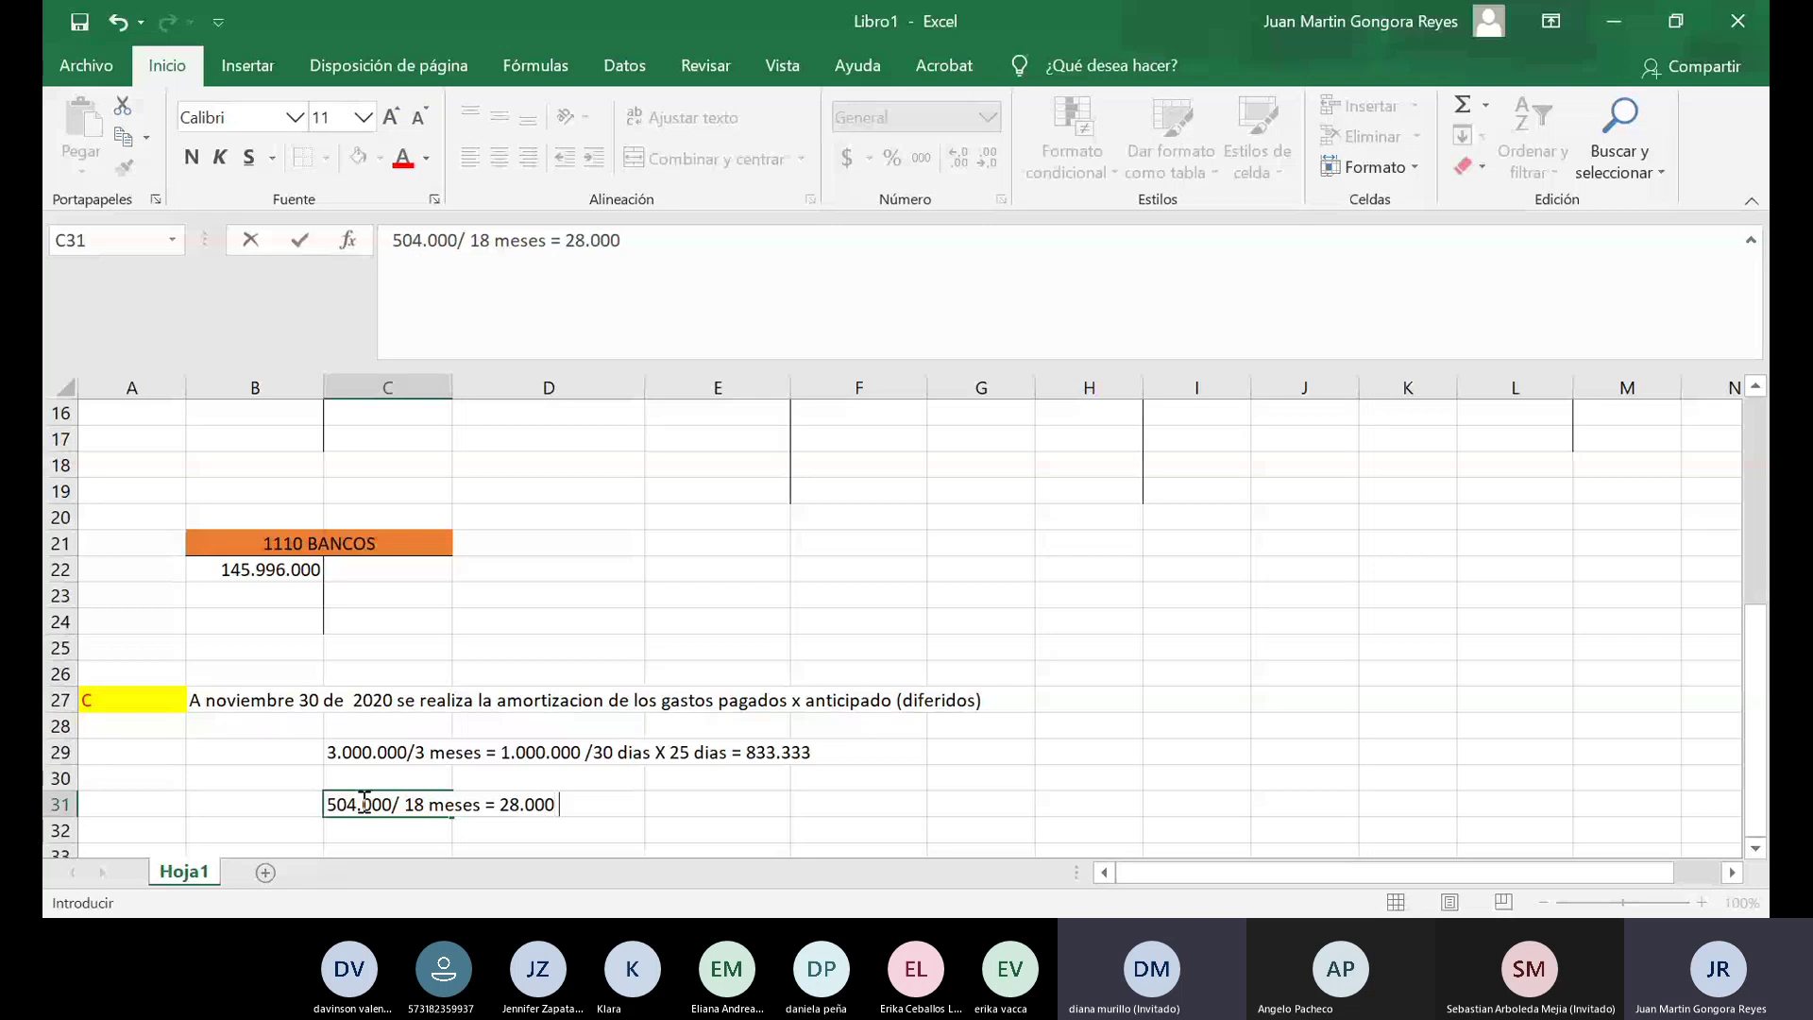
Complete the second amortization calculation in C31 by appending "/30 dias X 25 dias = 23.333".
{"action": "type", "text": " /30 diasc"}
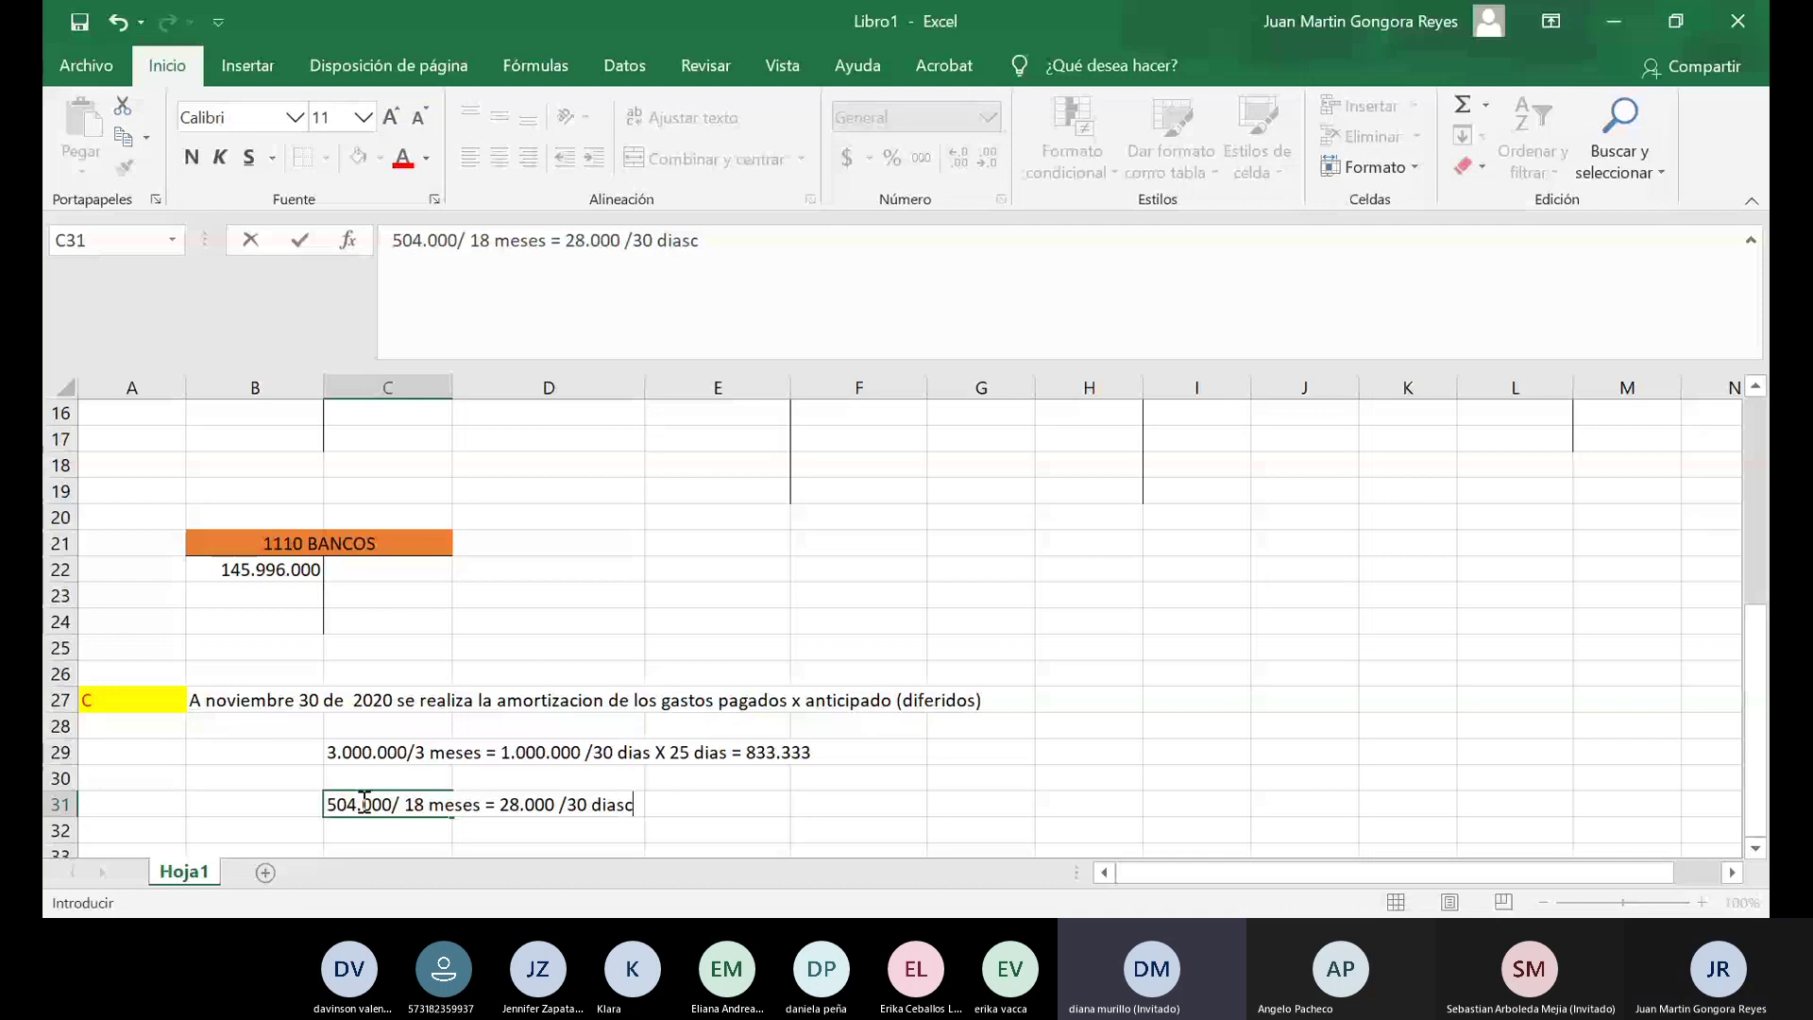
{"action": "key", "text": "BackSpace"}
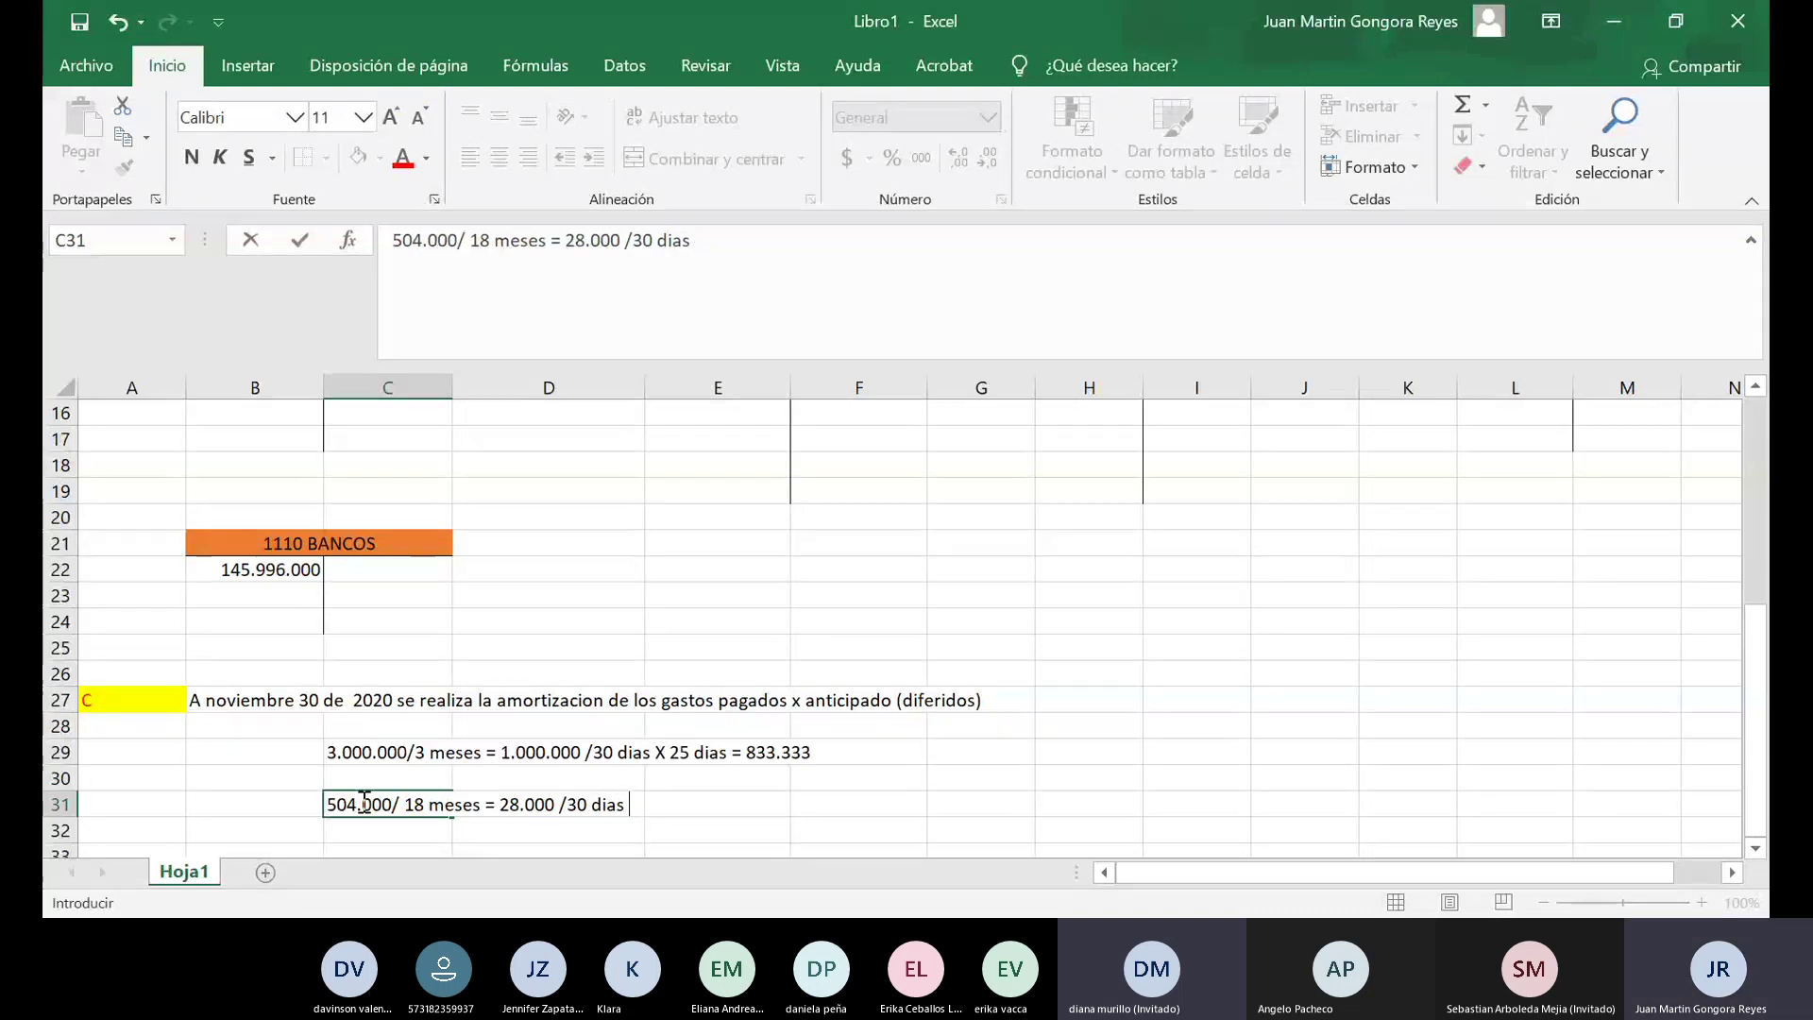
{"action": "type", "text": "x"}
{"action": "key", "text": "BackSpace"}
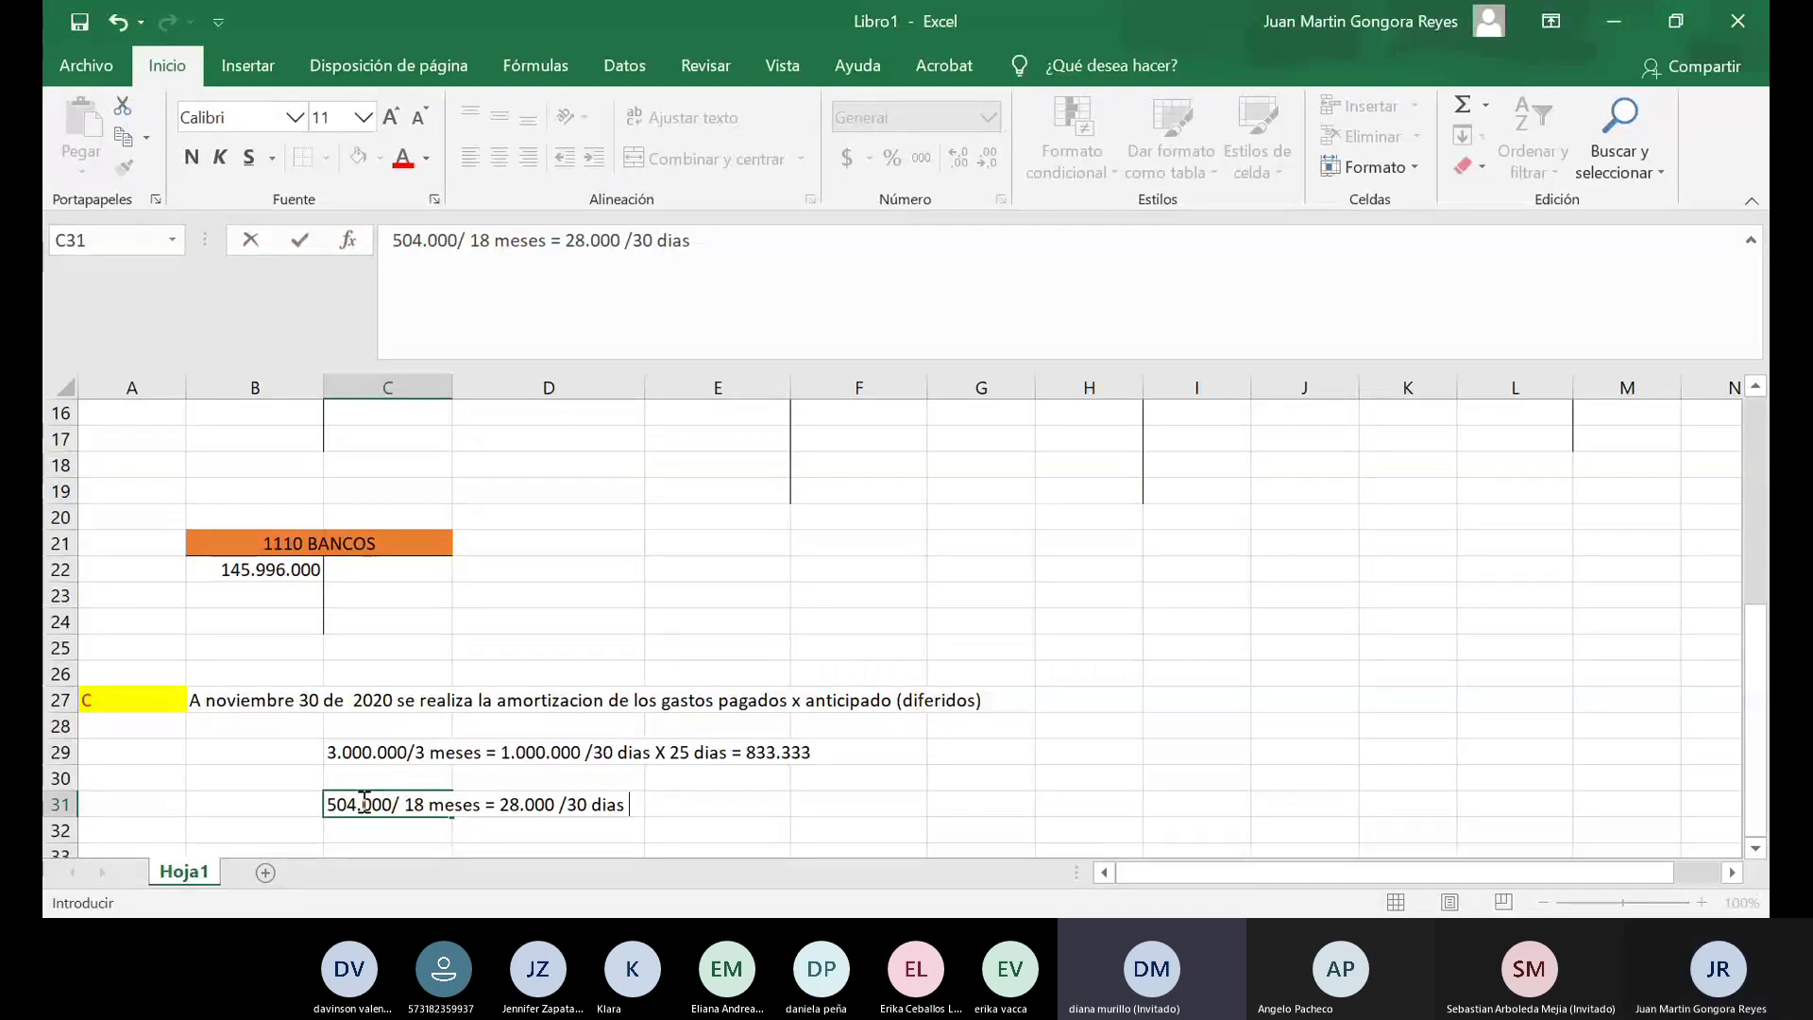
{"action": "type", "text": "X 25 dias"}
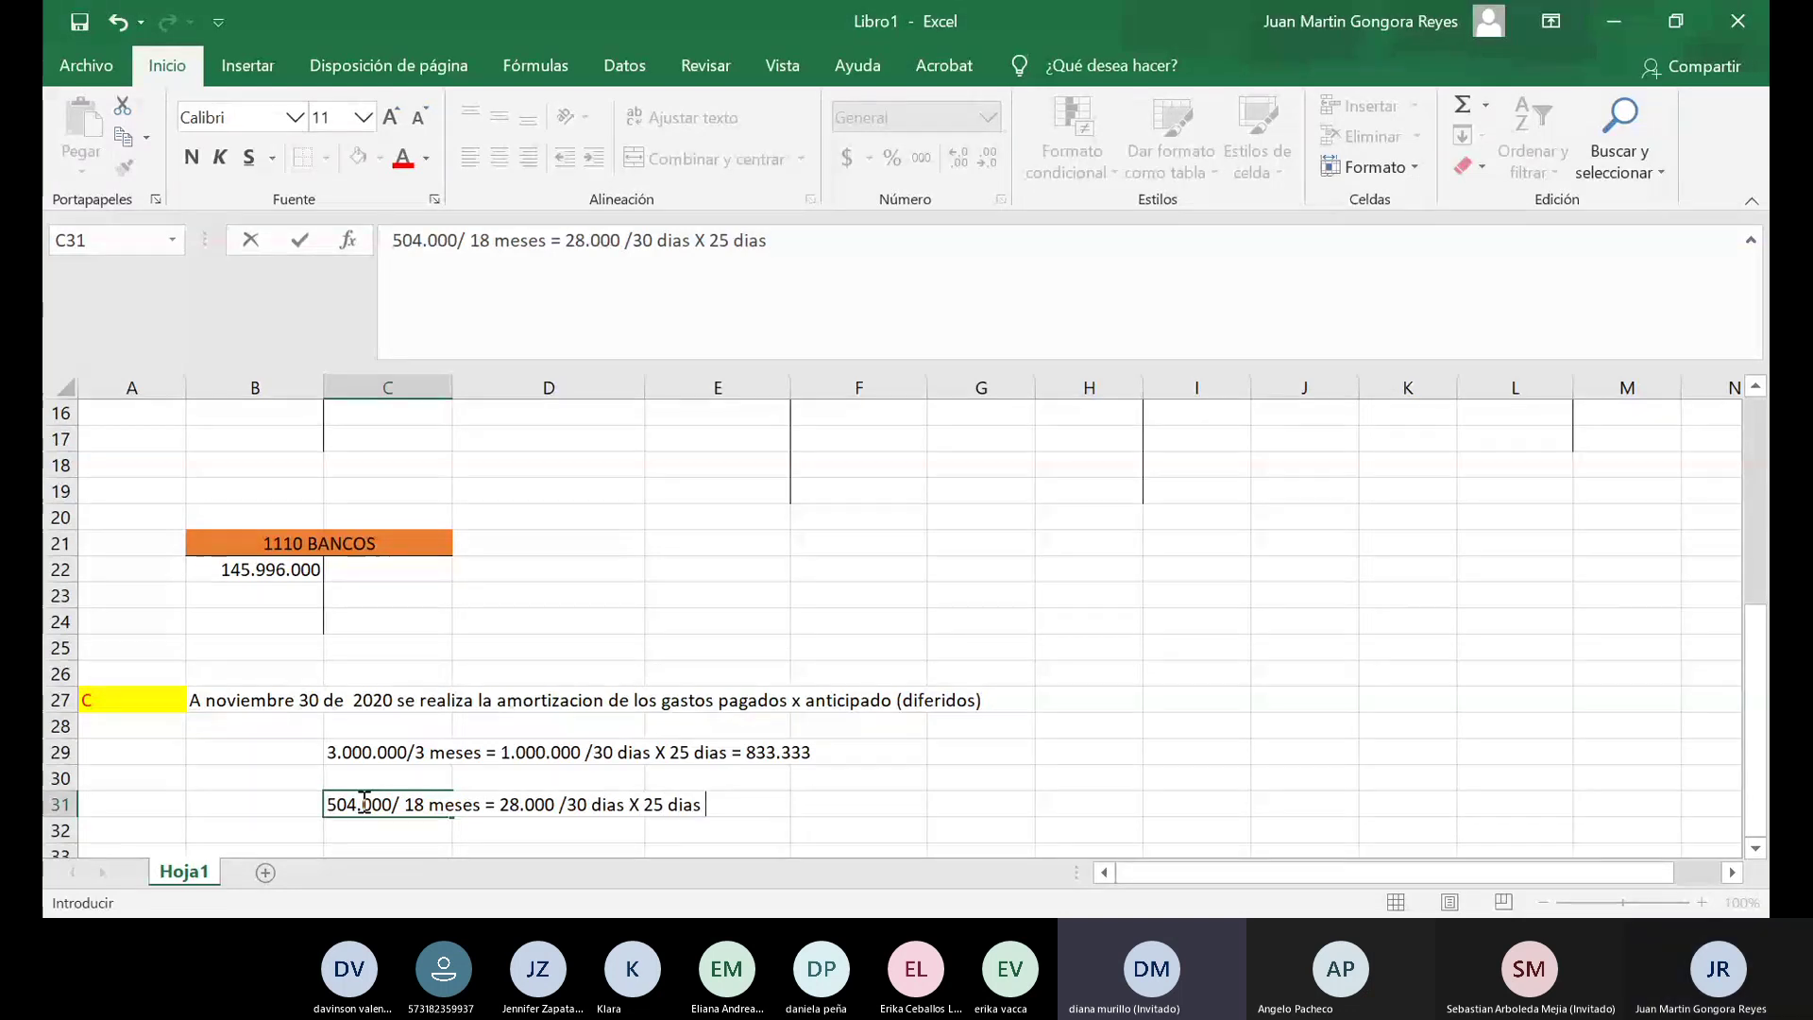
{"action": "type", "text": " ="}
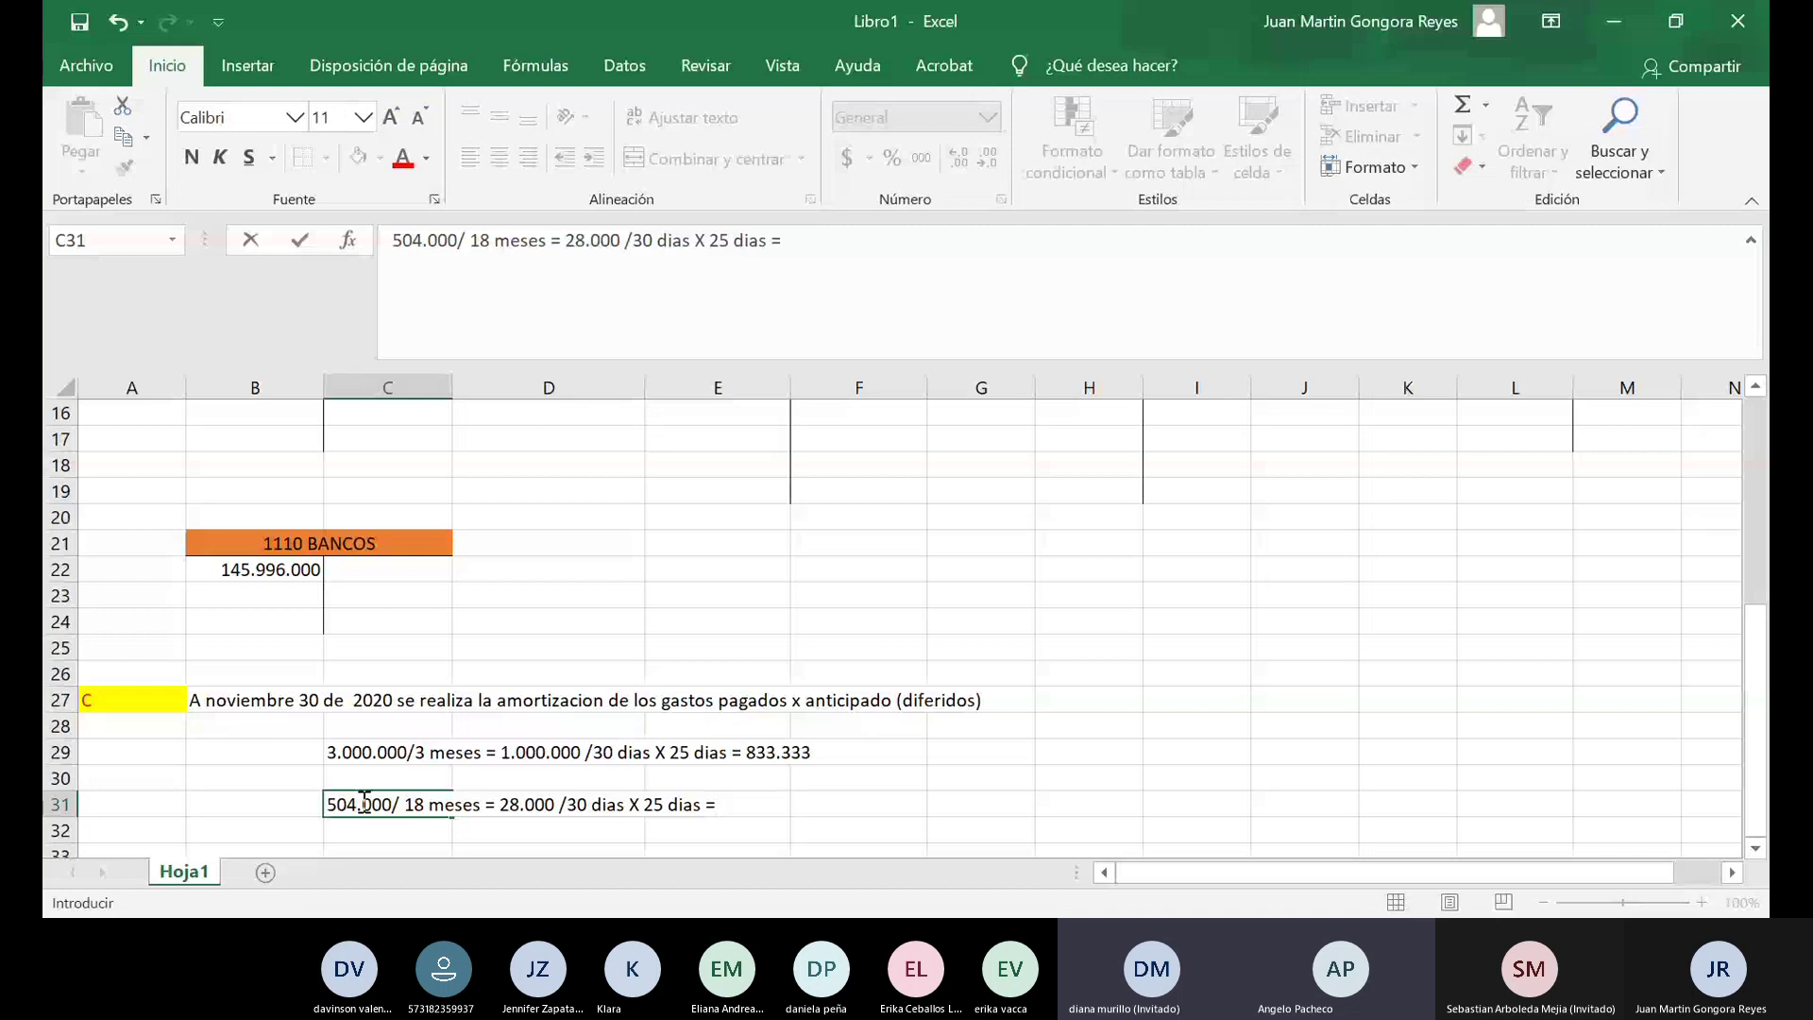
{"action": "type", "text": " 23"}
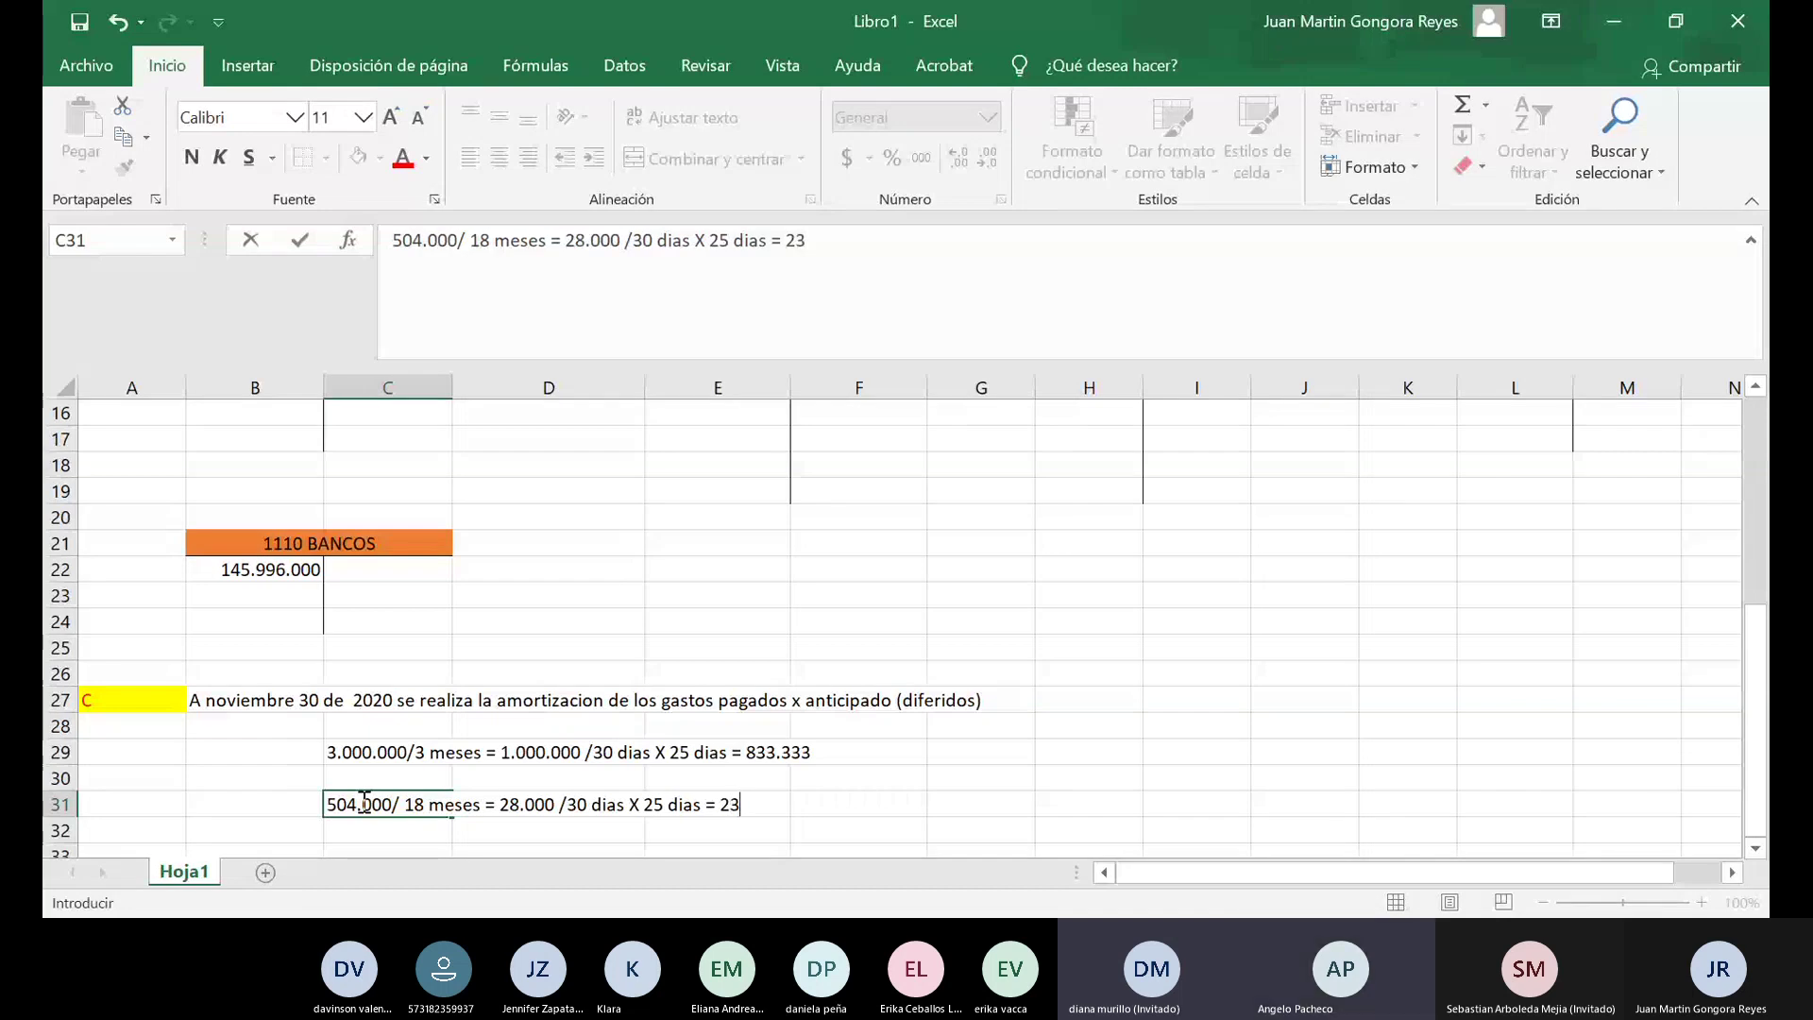
{"action": "type", "text": ".333"}
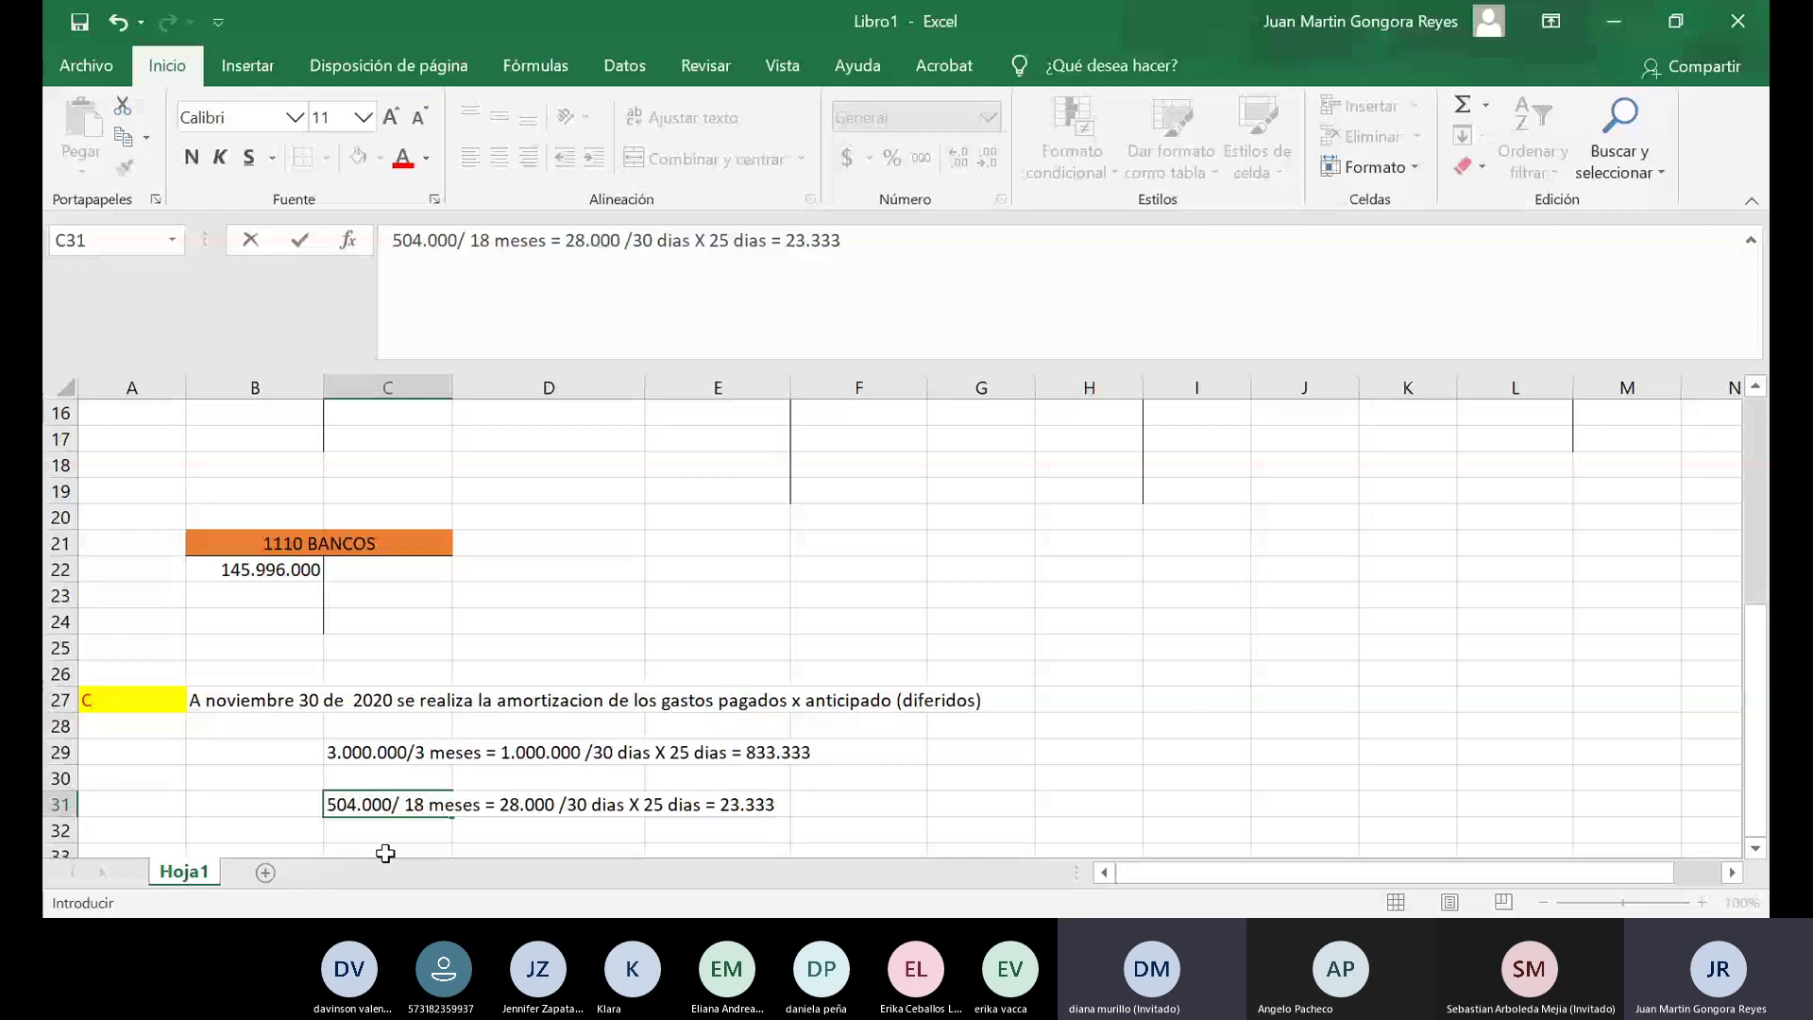
{"action": "key", "text": "Return"}
{"action": "scroll", "coordinate": [388, 803], "scroll_direction": "down", "scroll_amount": 2}
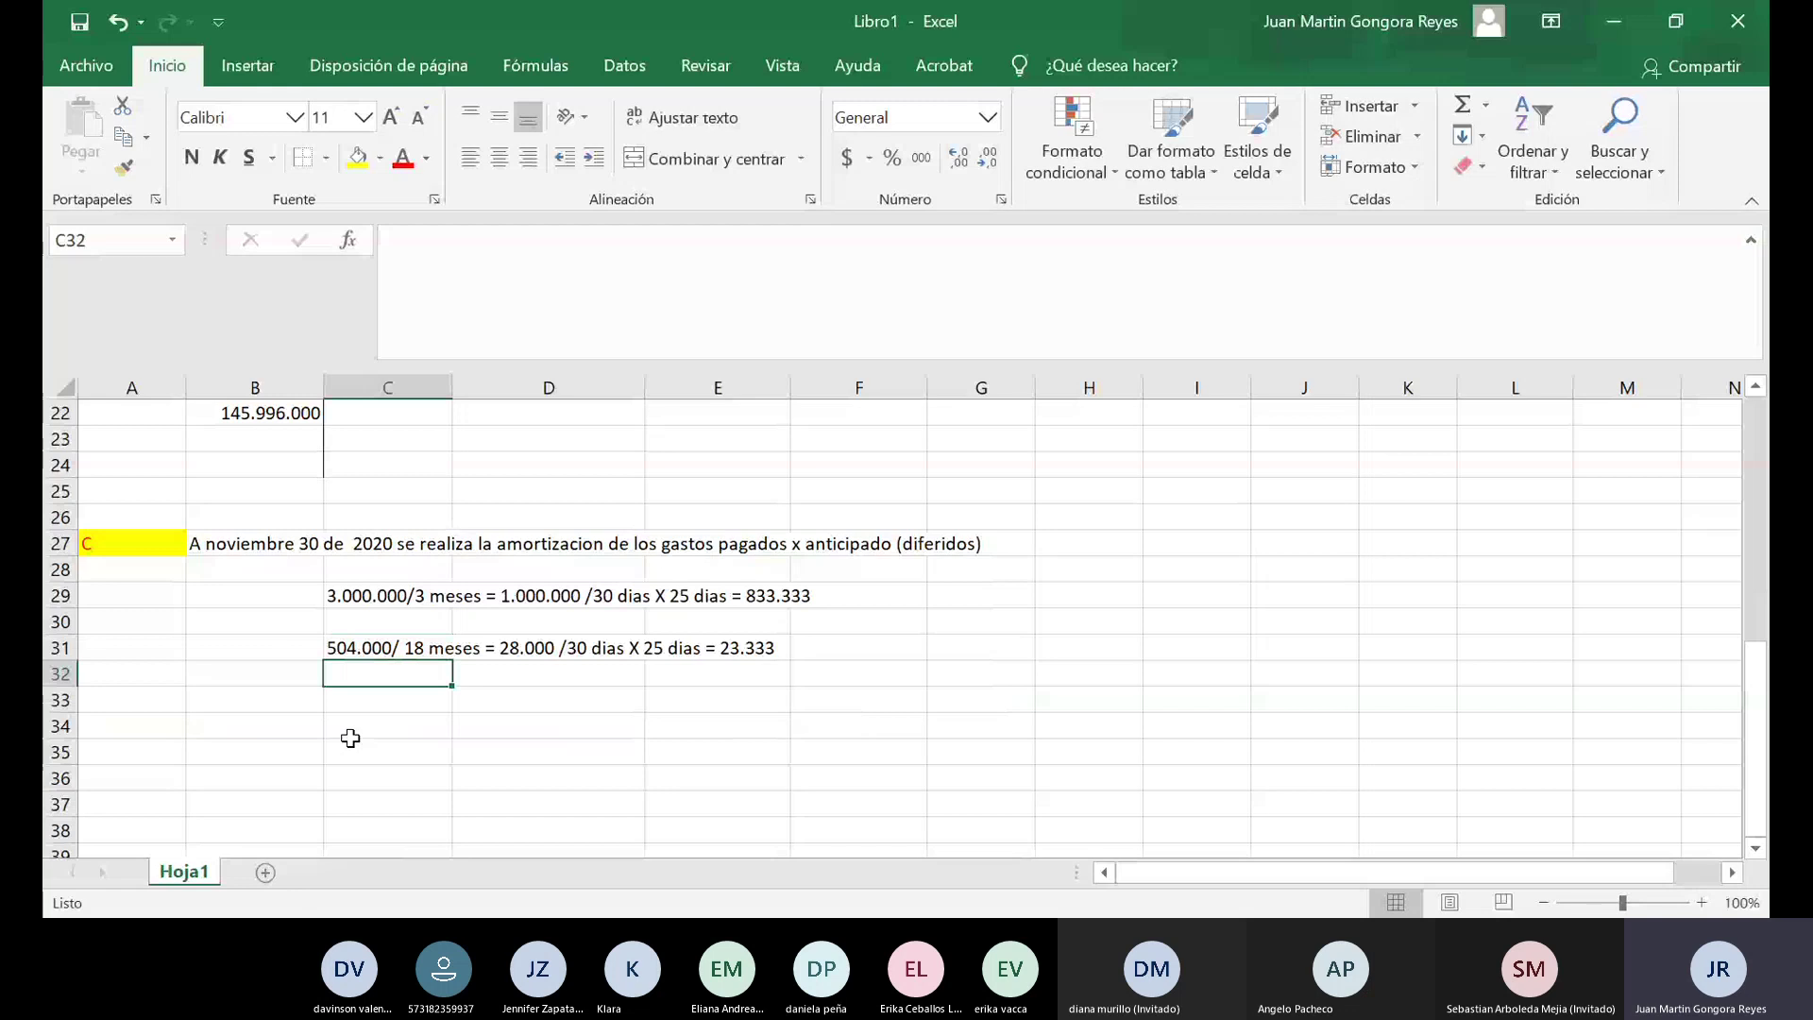
{"action": "left_click", "coordinate": [734, 654]}
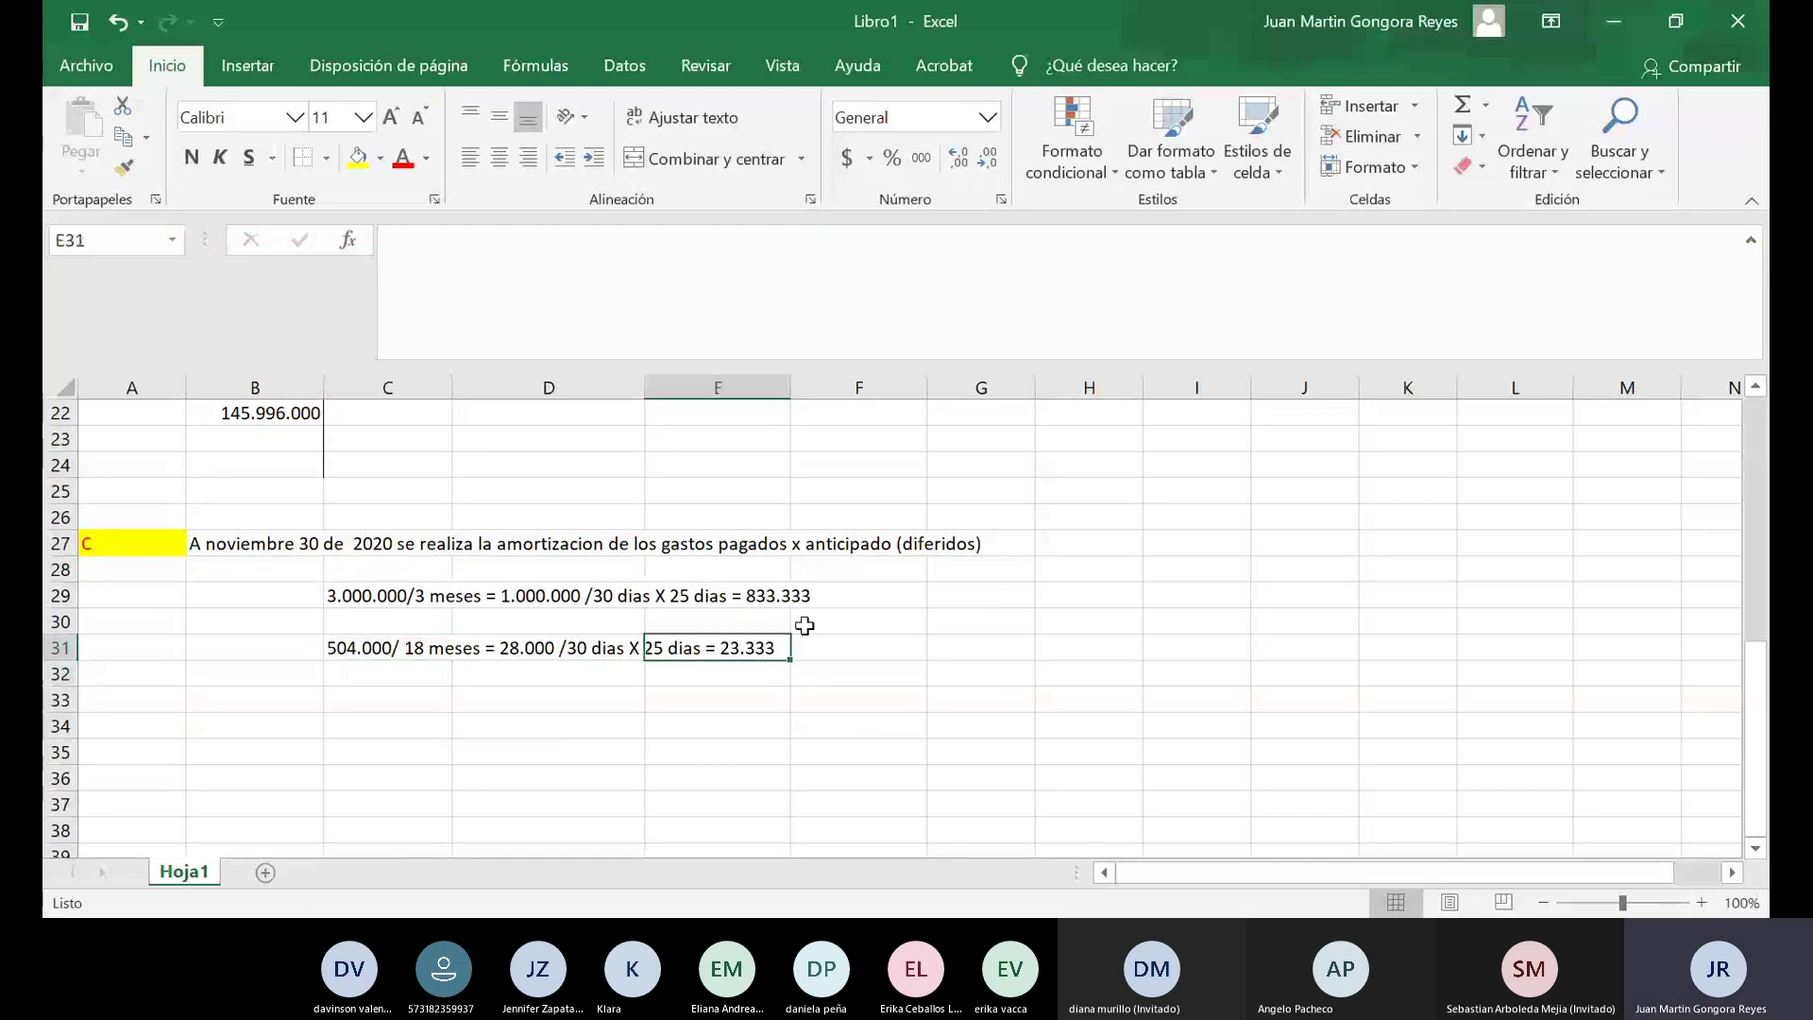
{"action": "left_click", "coordinate": [786, 600]}
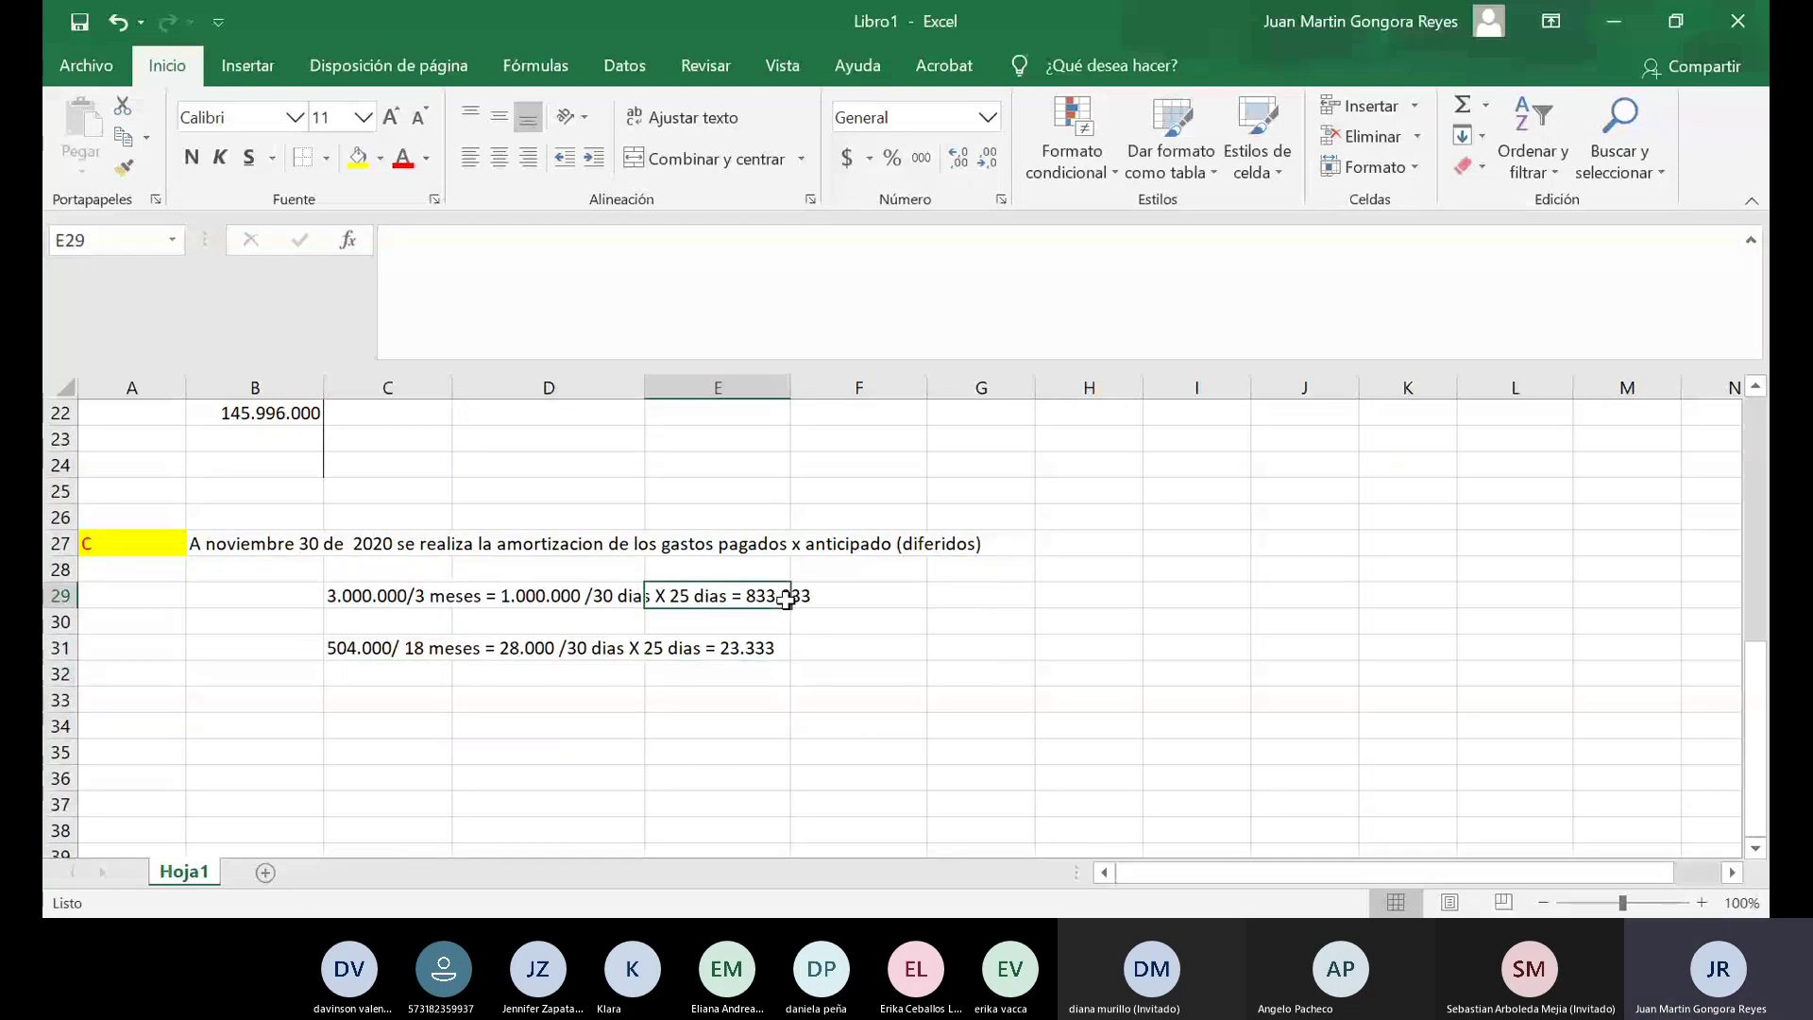
Merge and center E21:F21 with a bottom border as a new T-account header and begin its title with "5305".
{"action": "scroll", "coordinate": [786, 600], "scroll_direction": "up", "scroll_amount": 3}
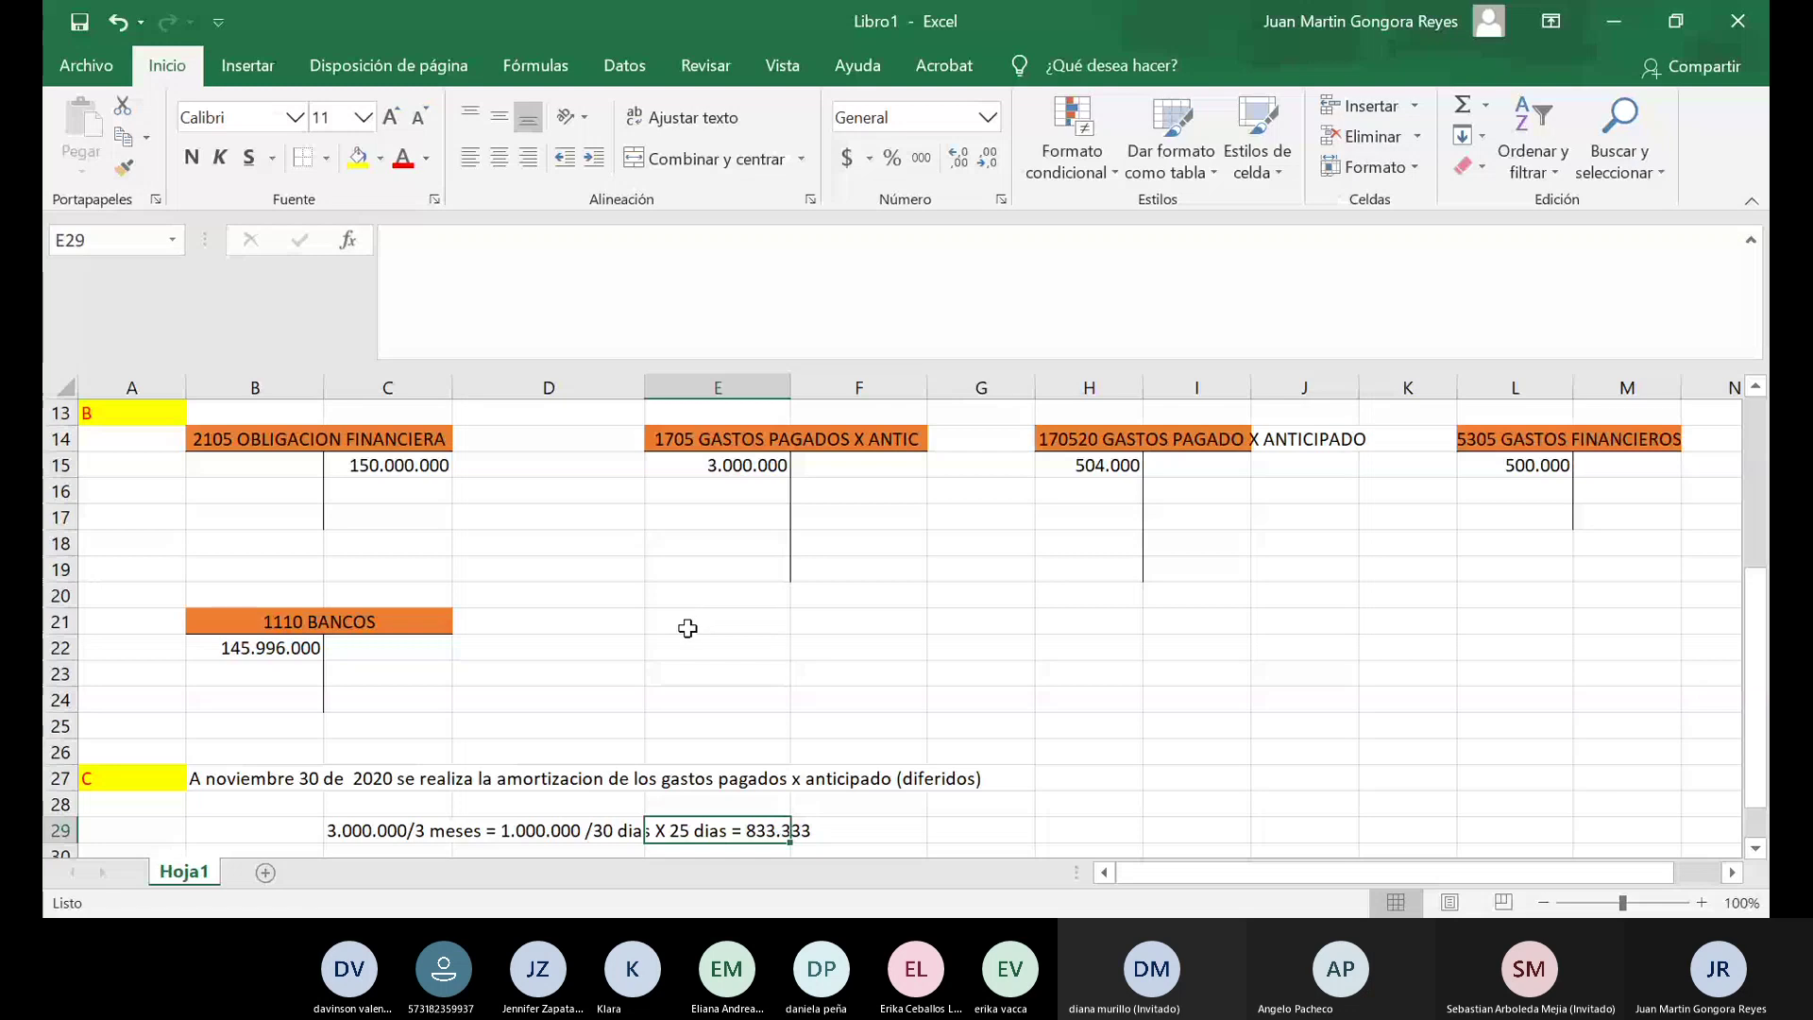
{"action": "left_click_drag", "start_coordinate": [685, 624], "coordinate": [831, 625]}
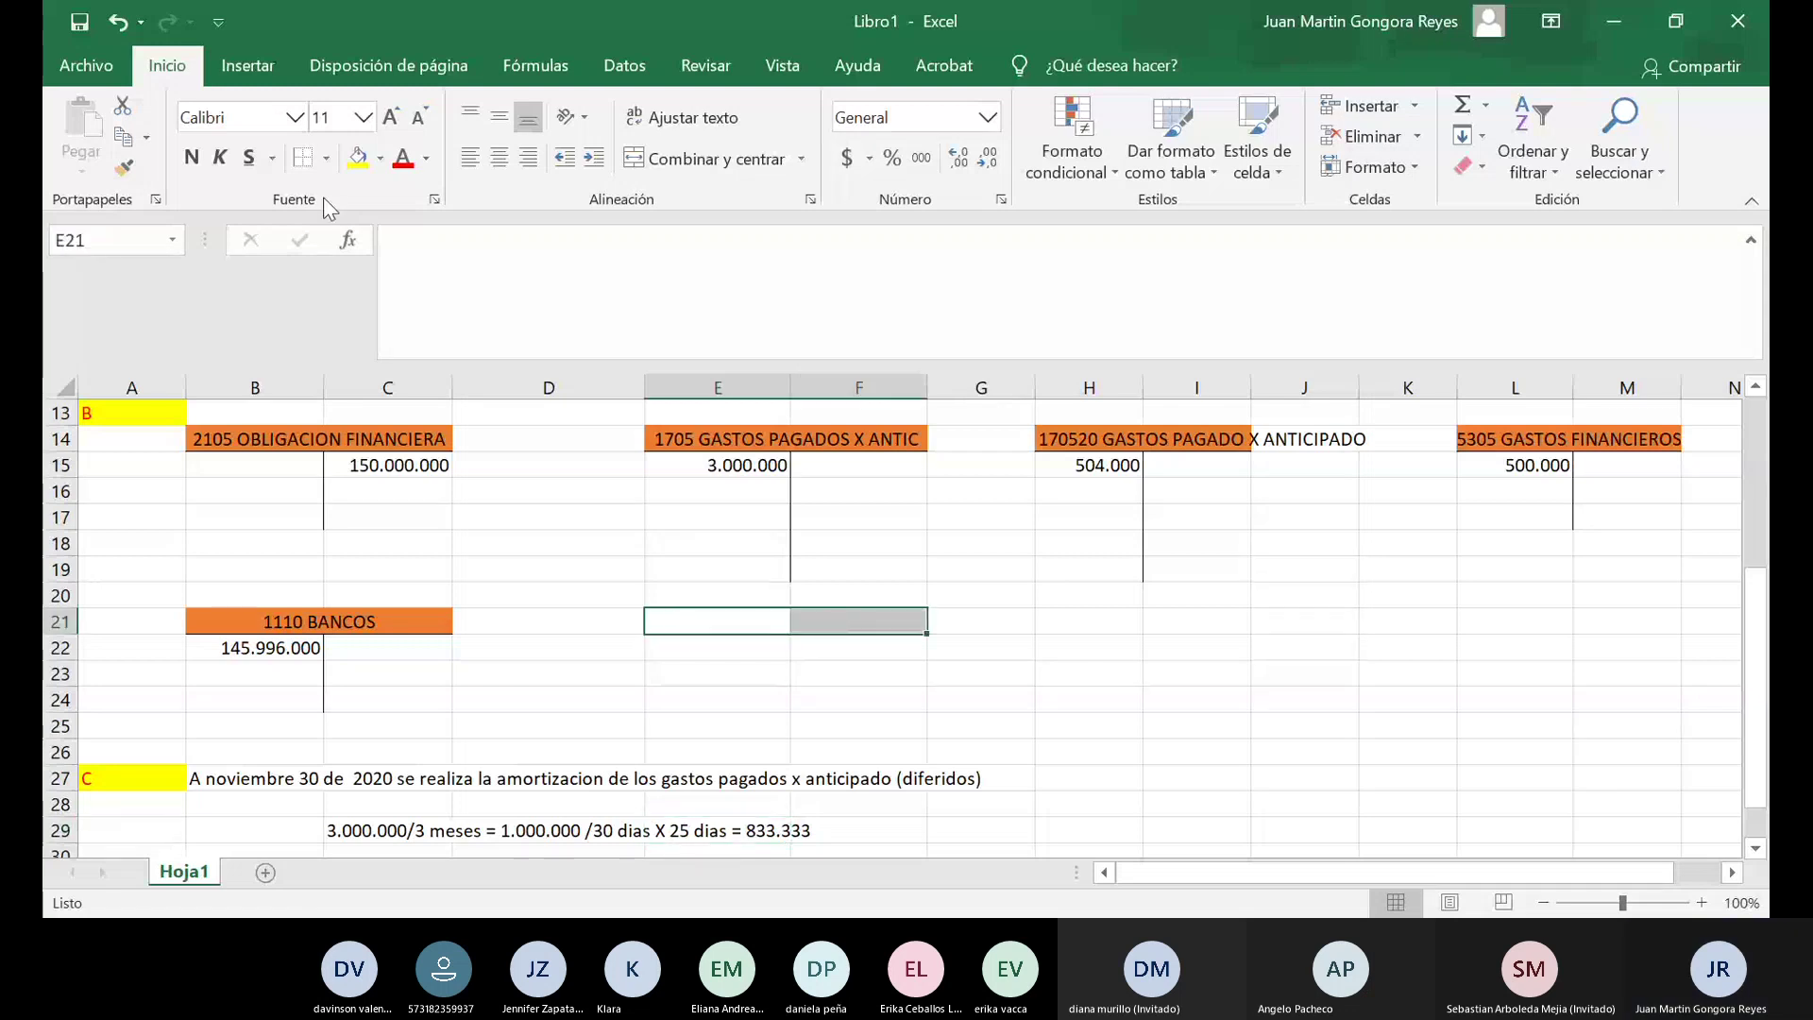
{"action": "left_click", "coordinate": [327, 160]}
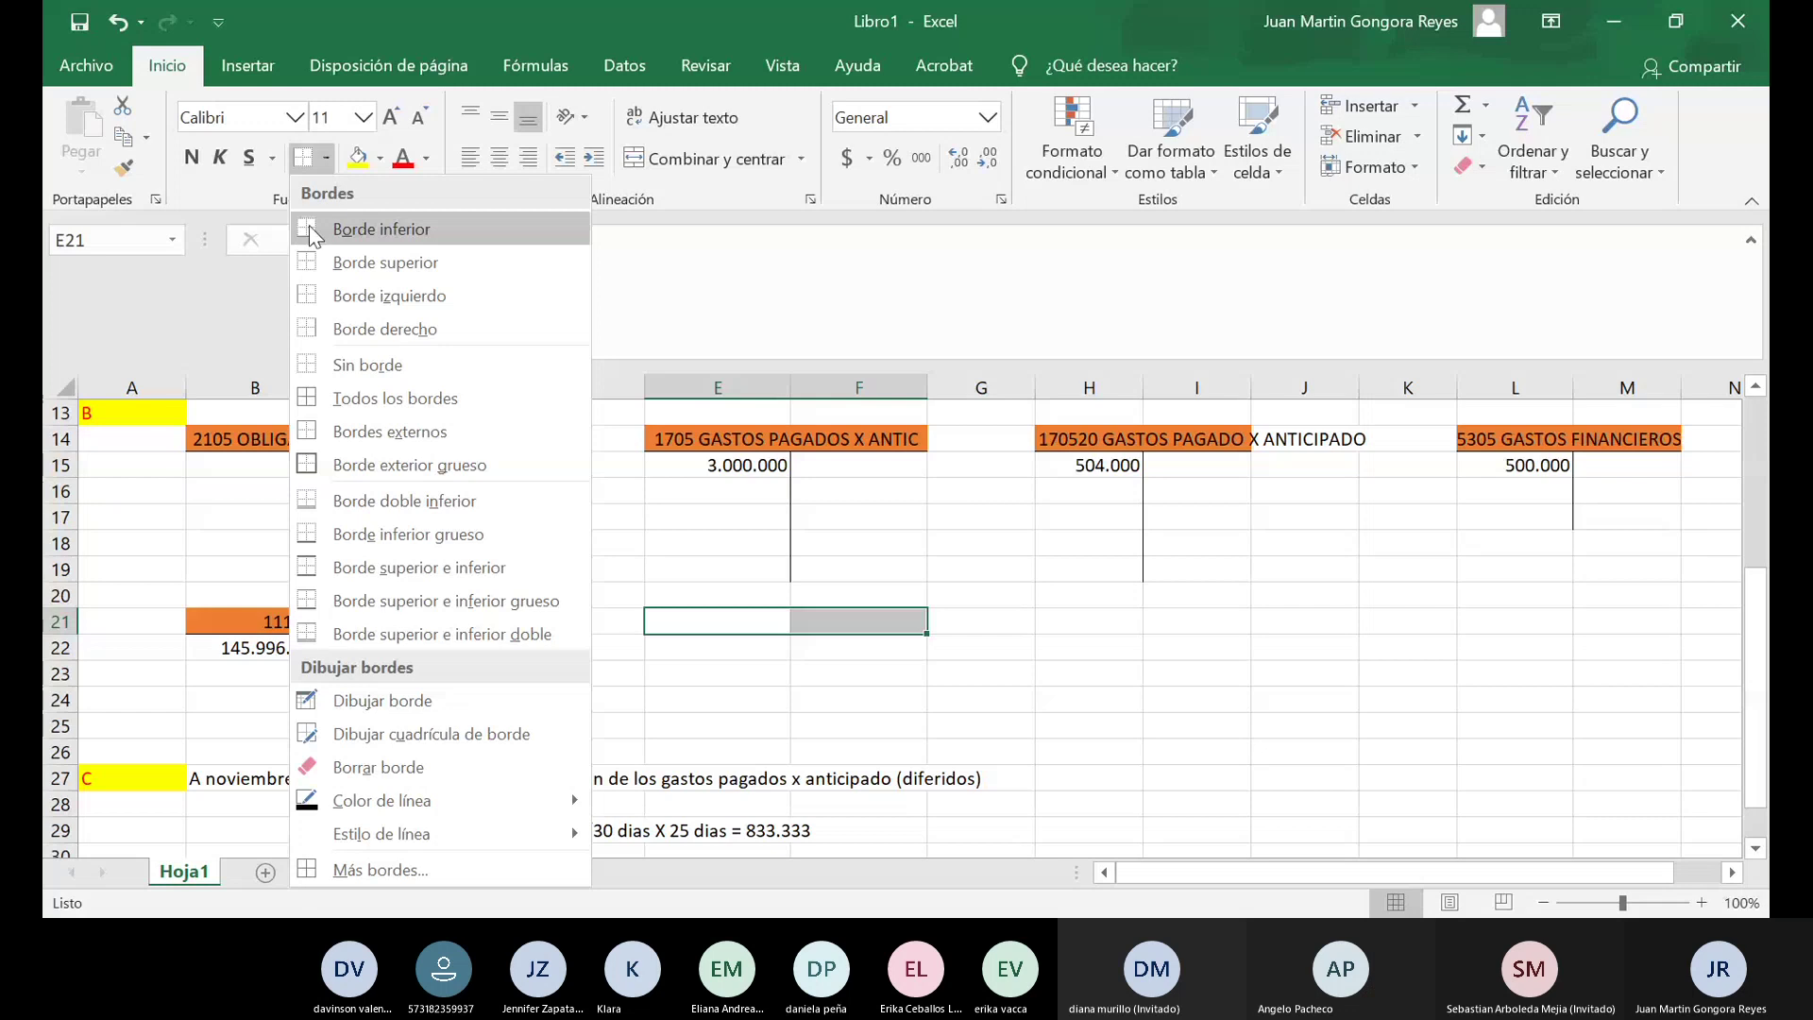
{"action": "left_click", "coordinate": [350, 231]}
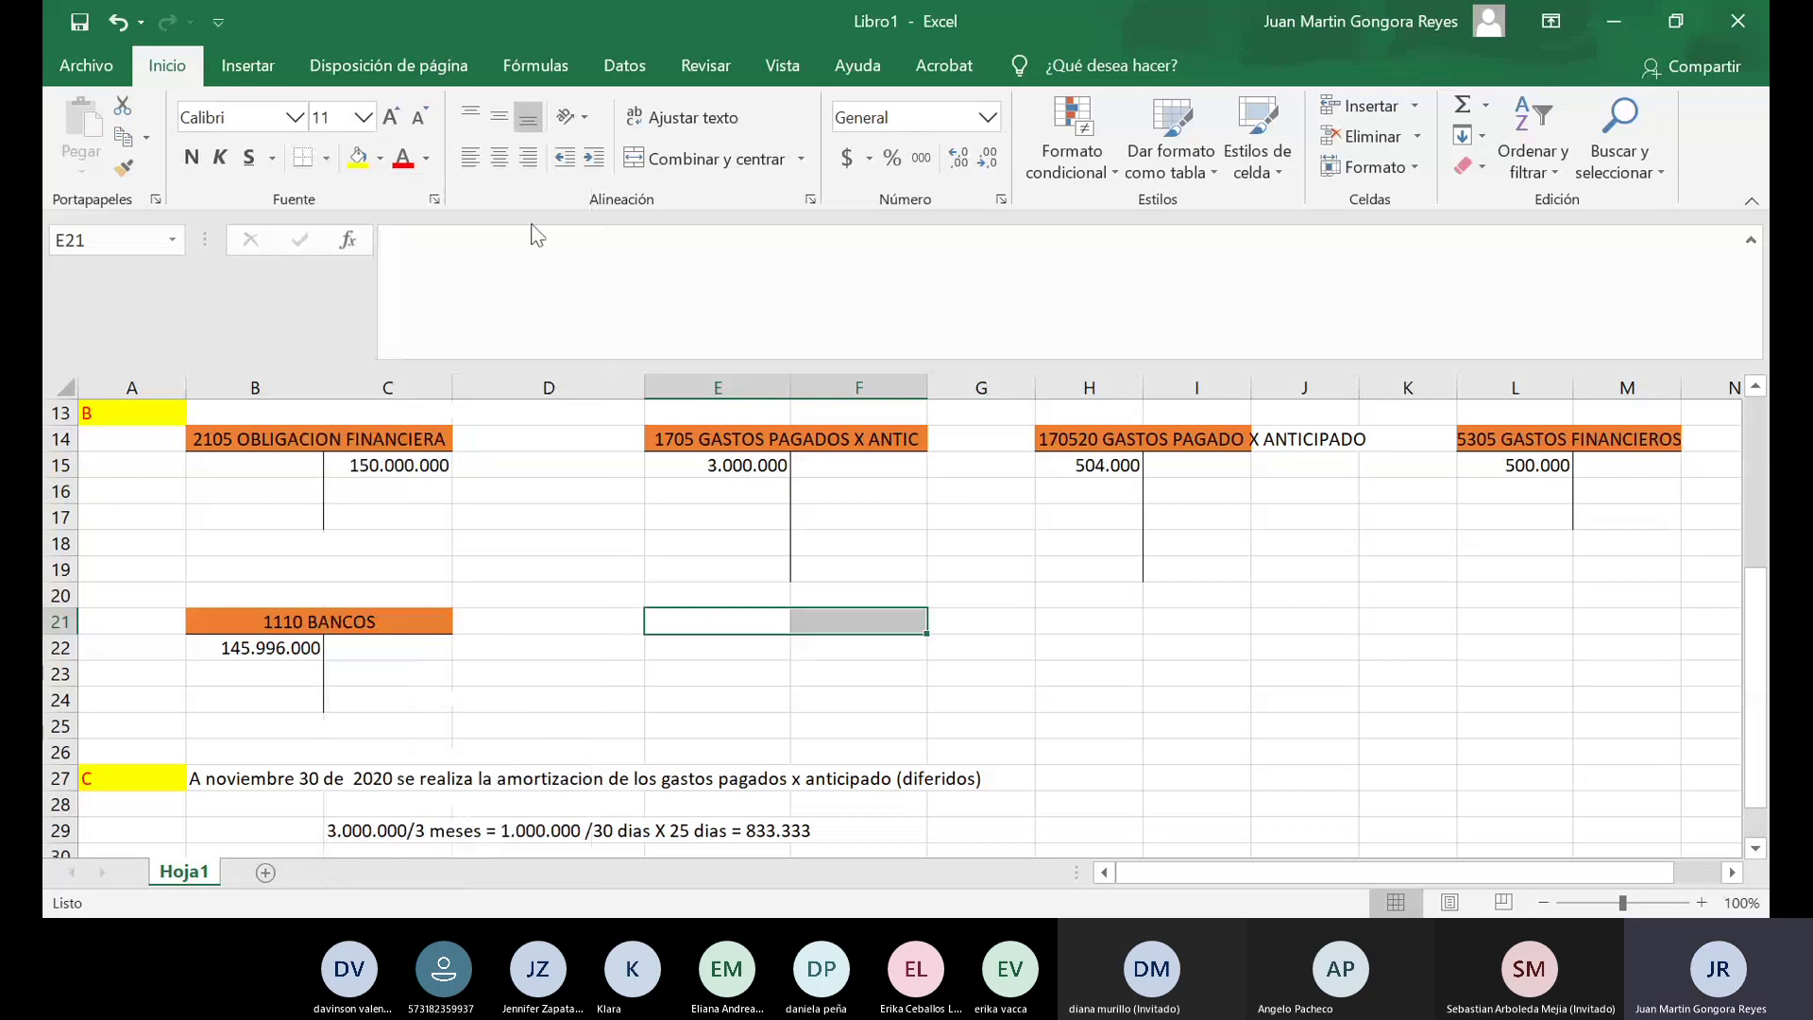
{"action": "left_click", "coordinate": [631, 163]}
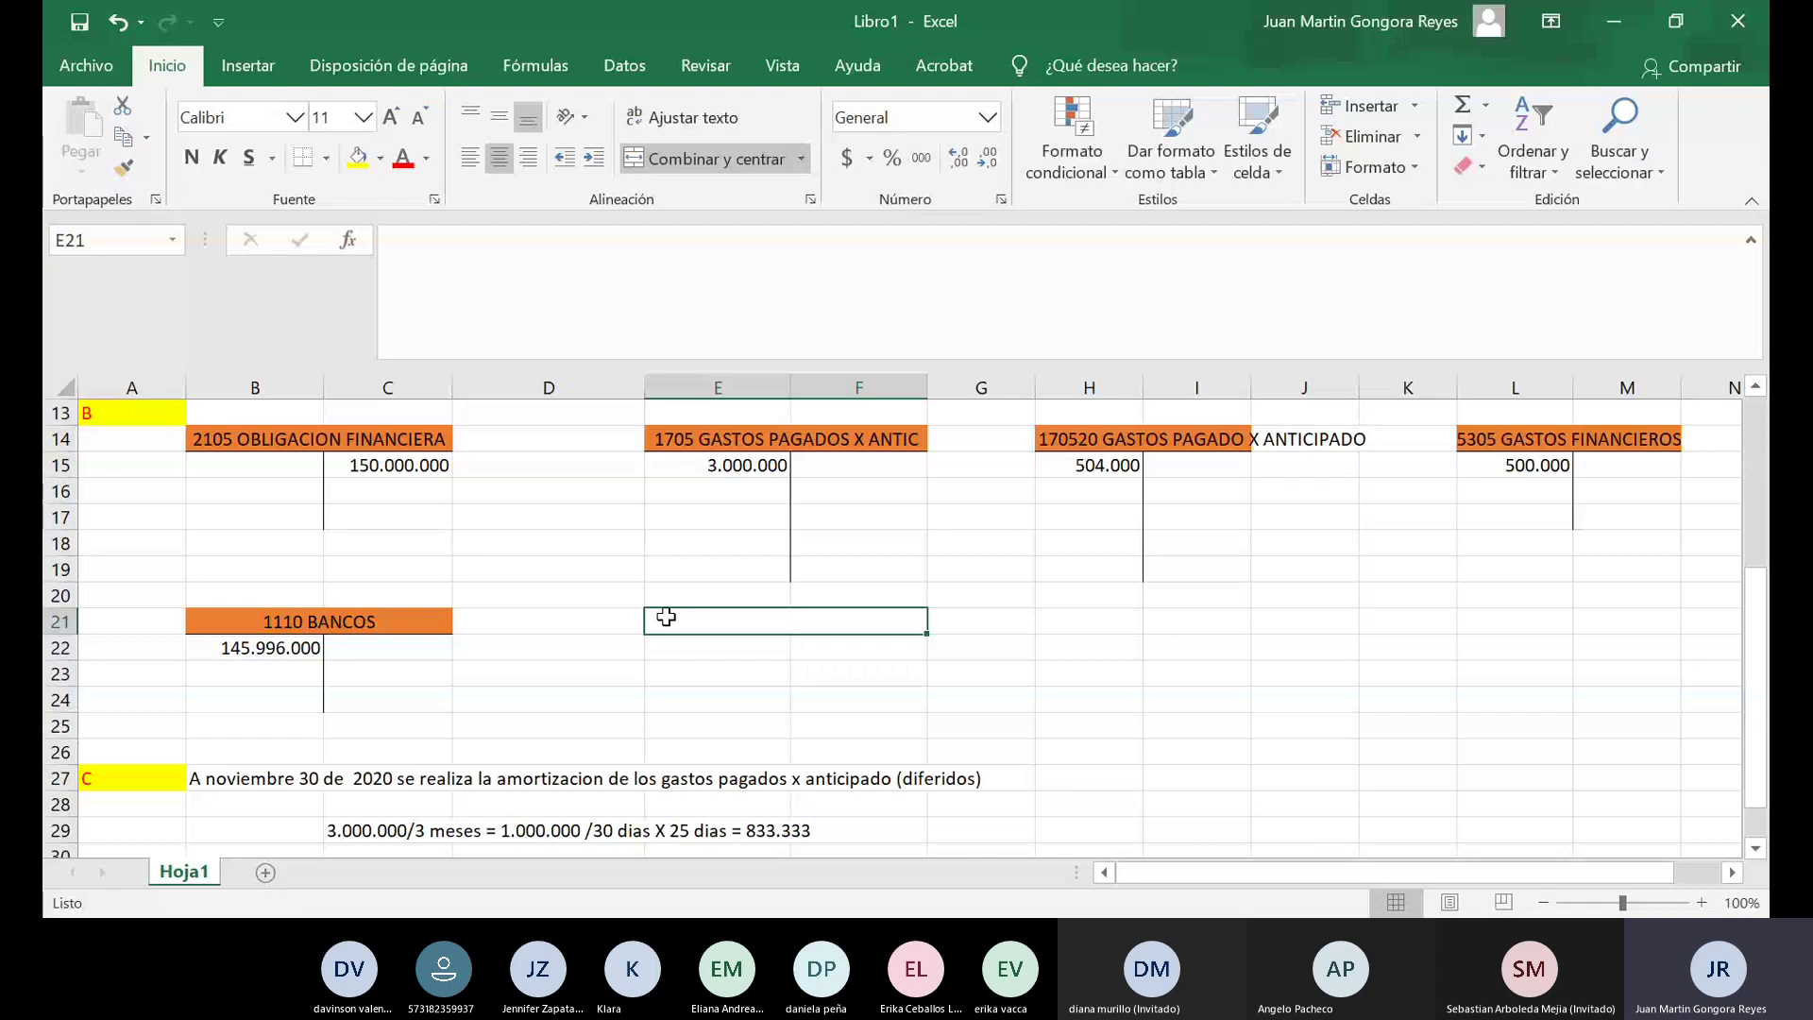
{"action": "type", "text": "53"}
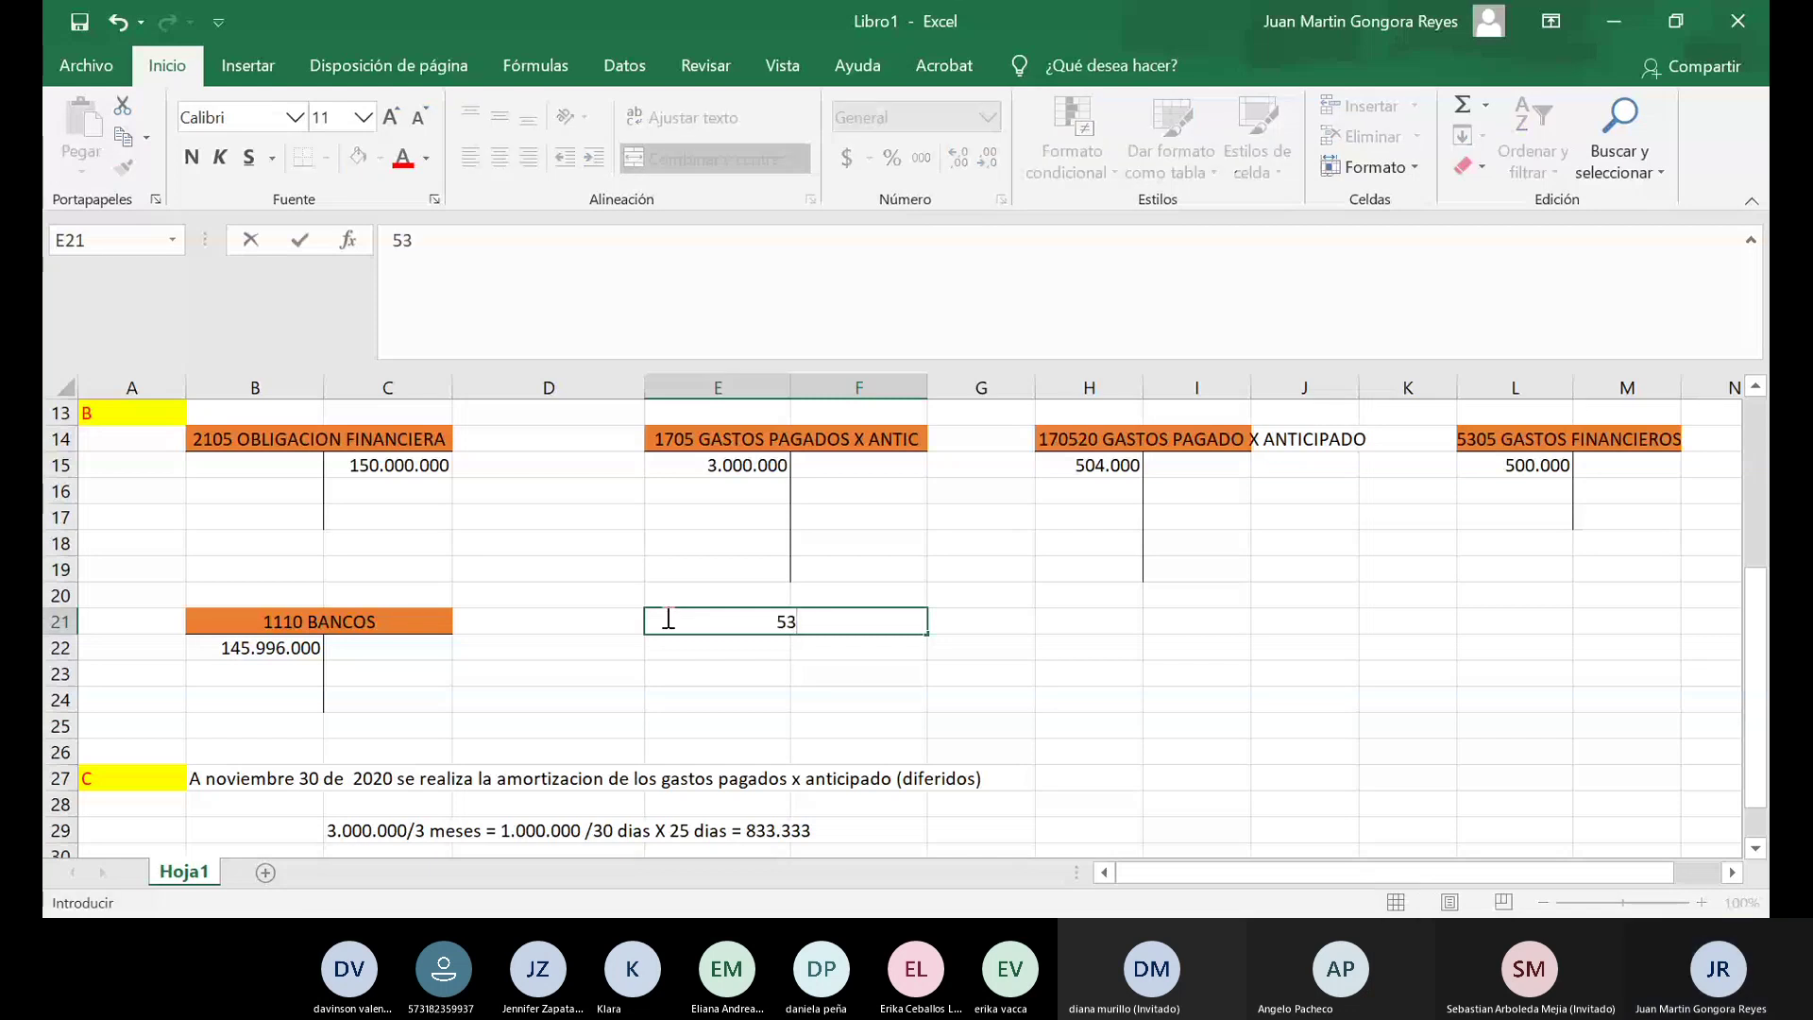
{"action": "type", "text": "05"}
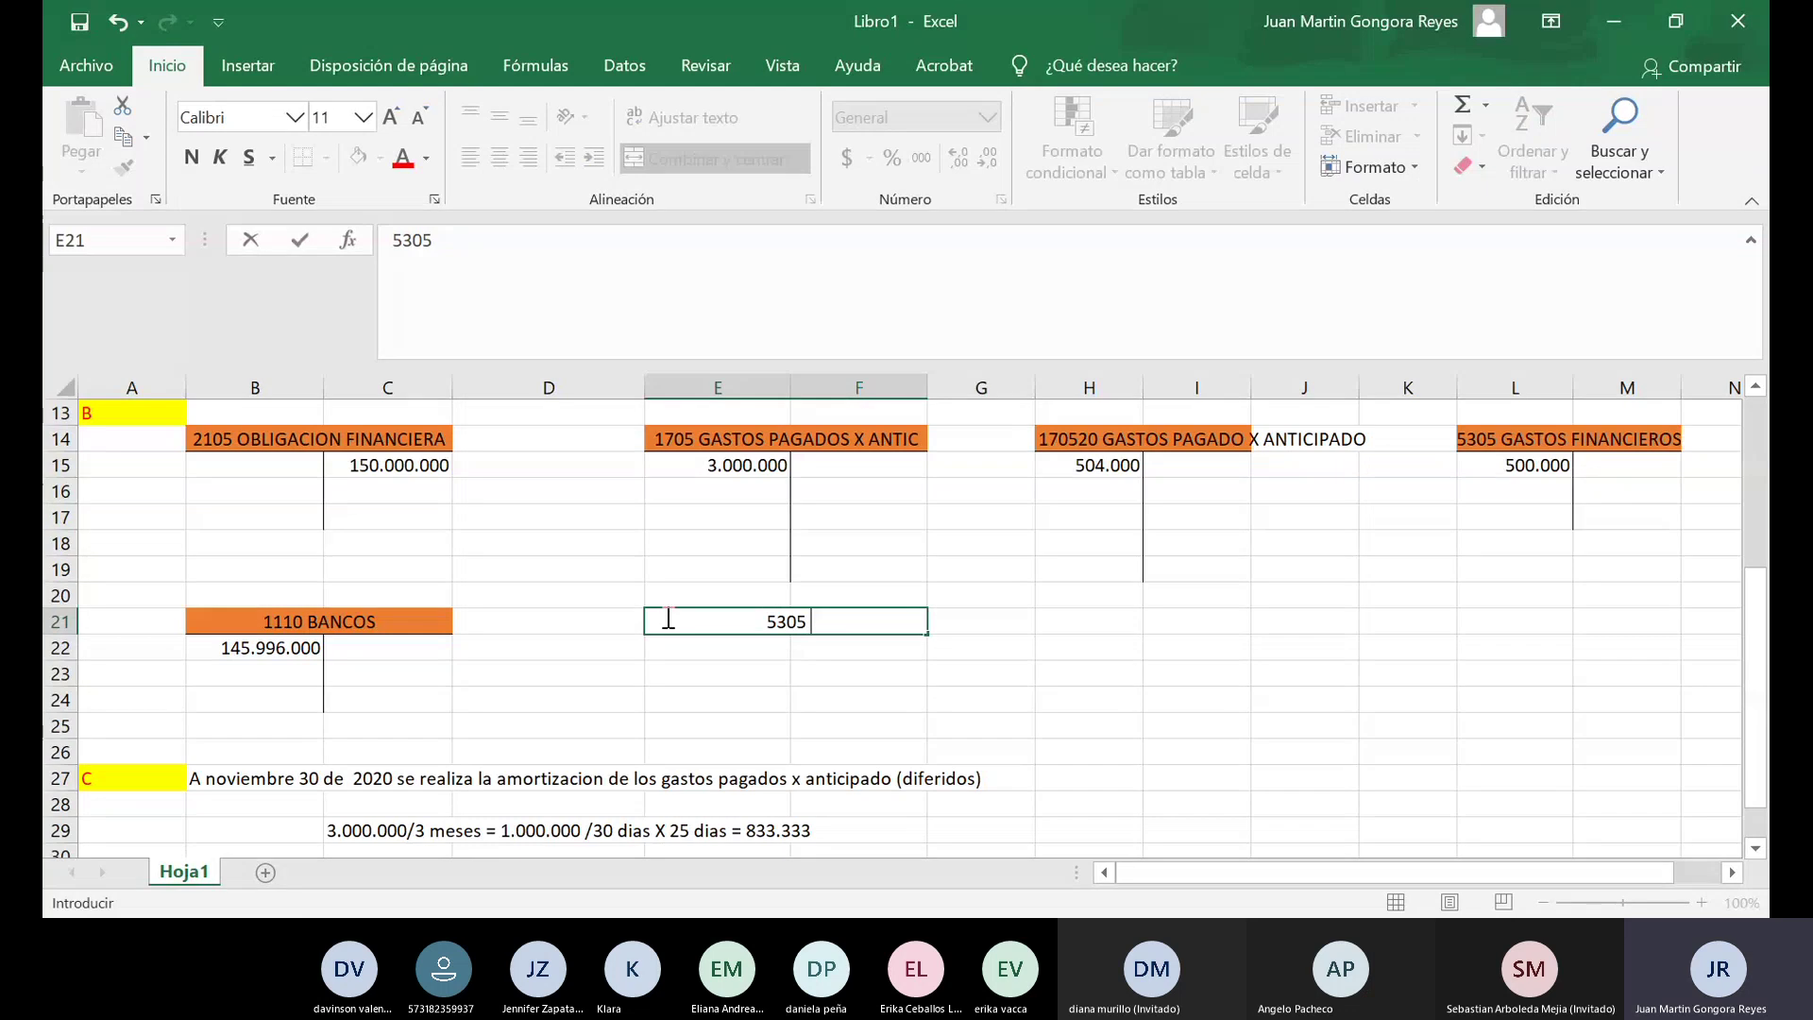
{"action": "type", "text": " gasto f"}
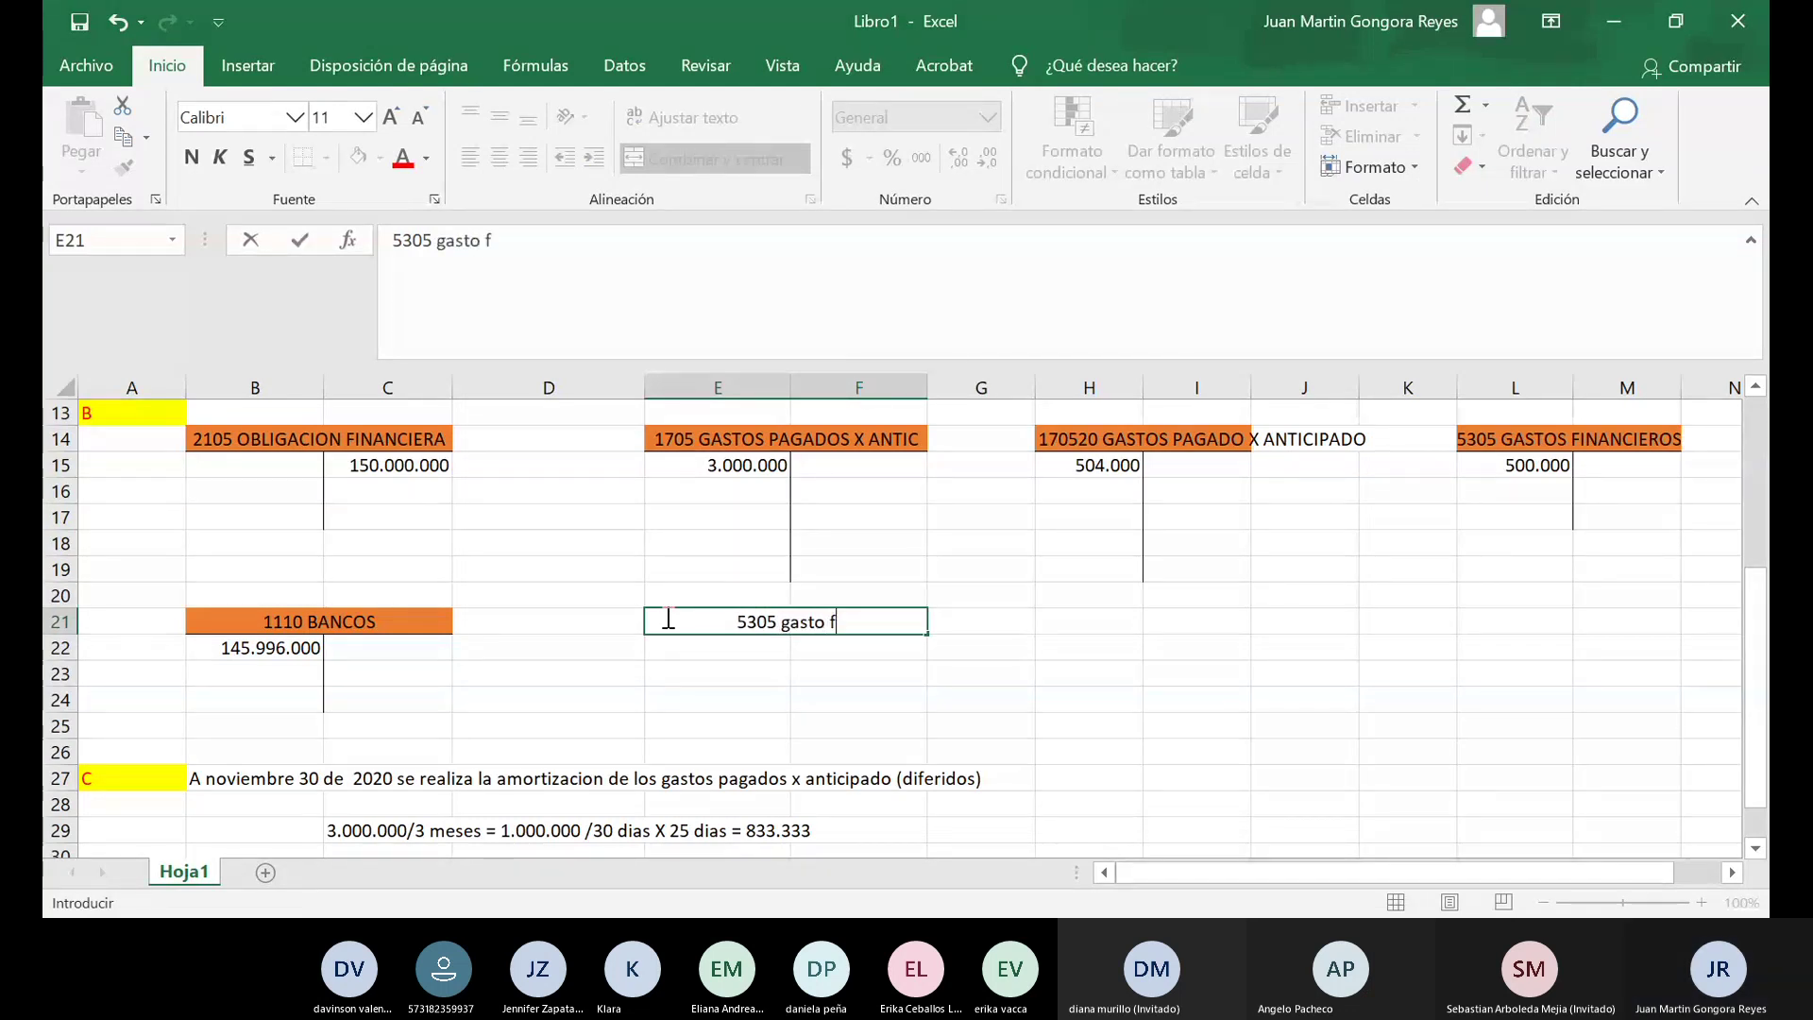
{"action": "type", "text": "ianciero"}
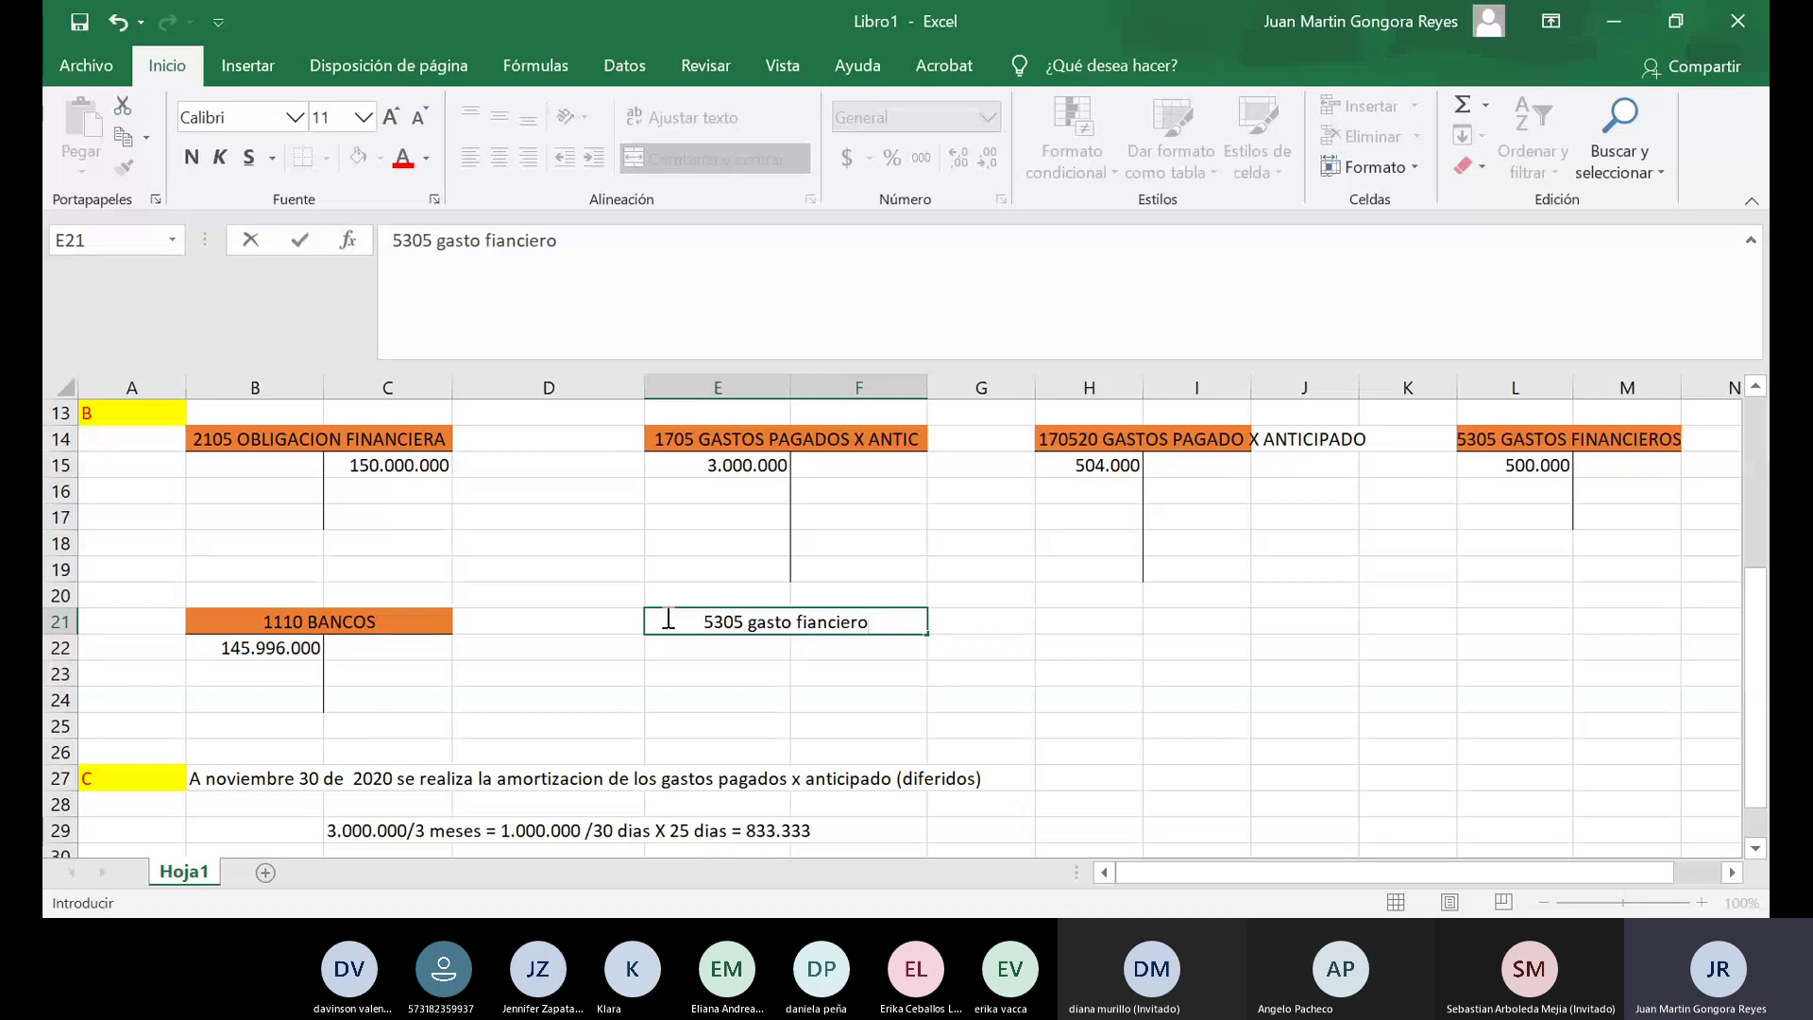
{"action": "key", "text": "BackSpace"}
{"action": "key", "text": "BackSpace"}
{"action": "key", "text": "BackSpace"}
{"action": "key", "text": "BackSpace"}
{"action": "key", "text": "BackSpace"}
{"action": "key", "text": "BackSpace"}
{"action": "key", "text": "BackSpace"}
{"action": "key", "text": "BackSpace"}
{"action": "key", "text": "BackSpace"}
{"action": "key", "text": "BackSpace"}
{"action": "key", "text": "BackSpace"}
{"action": "key", "text": "BackSpace"}
{"action": "key", "text": "BackSpace"}
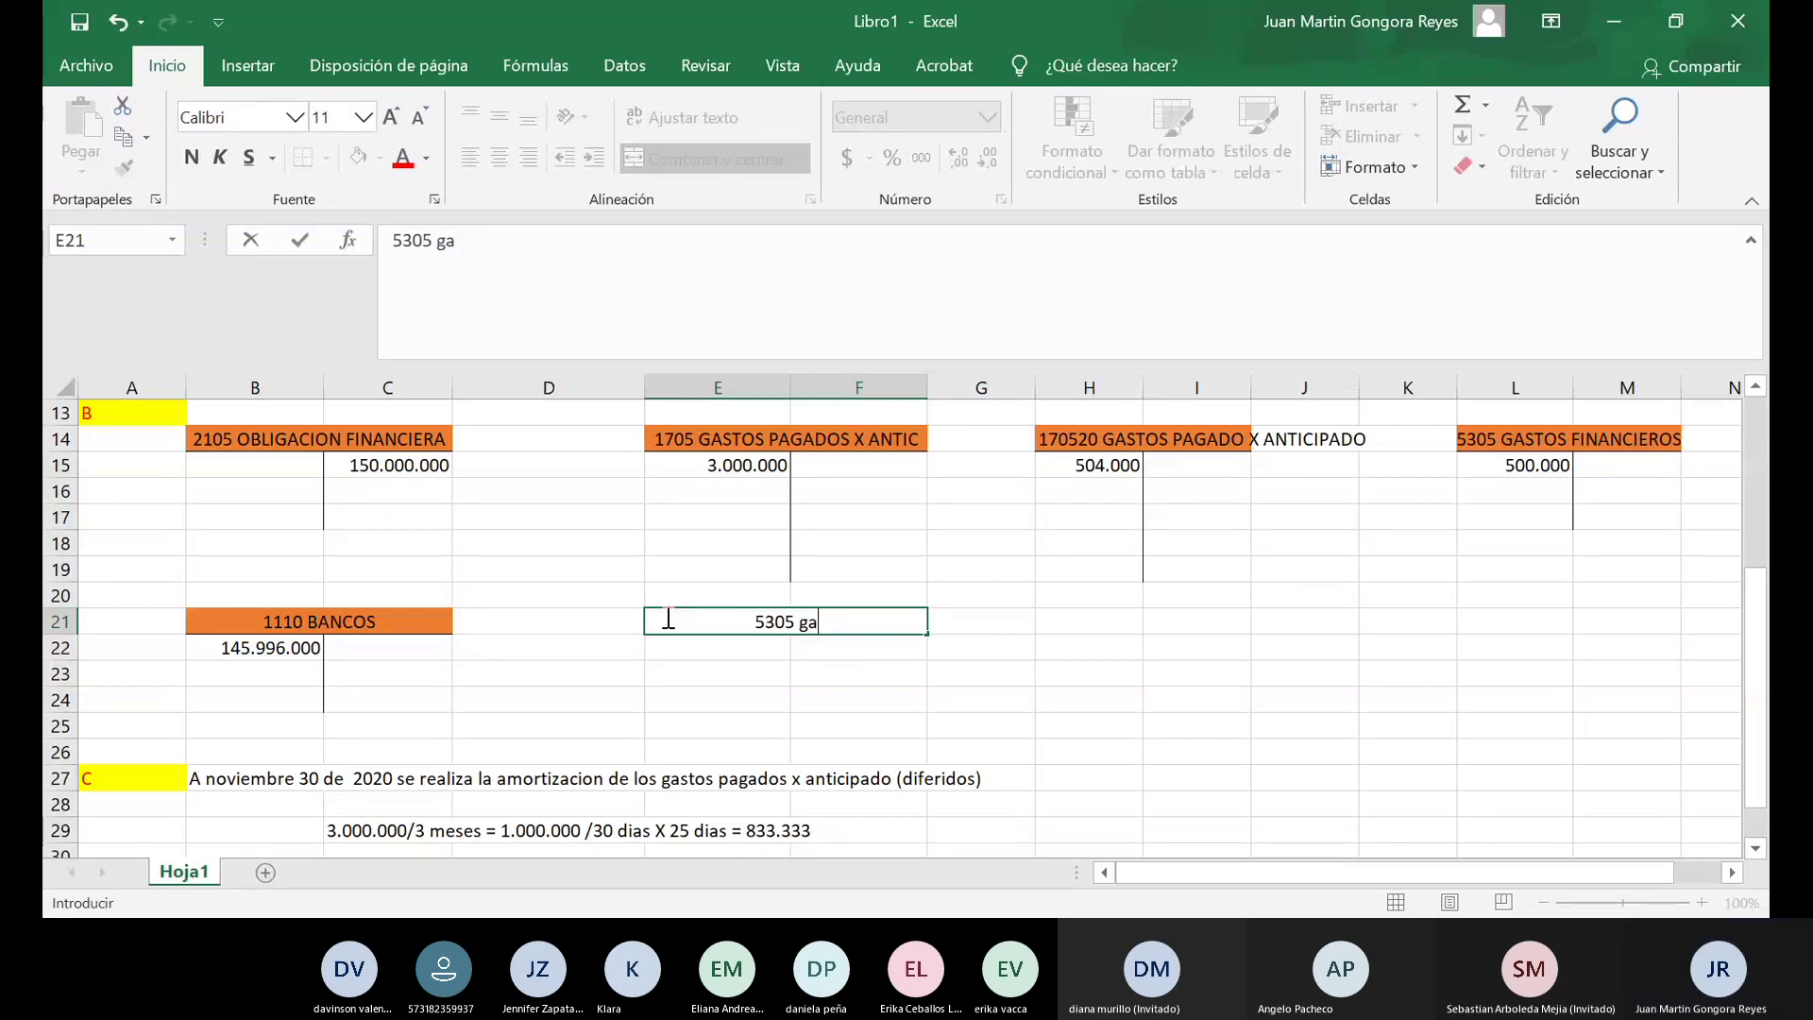
{"action": "key", "text": "BackSpace"}
{"action": "key", "text": "BackSpace"}
{"action": "key", "text": "BackSpace"}
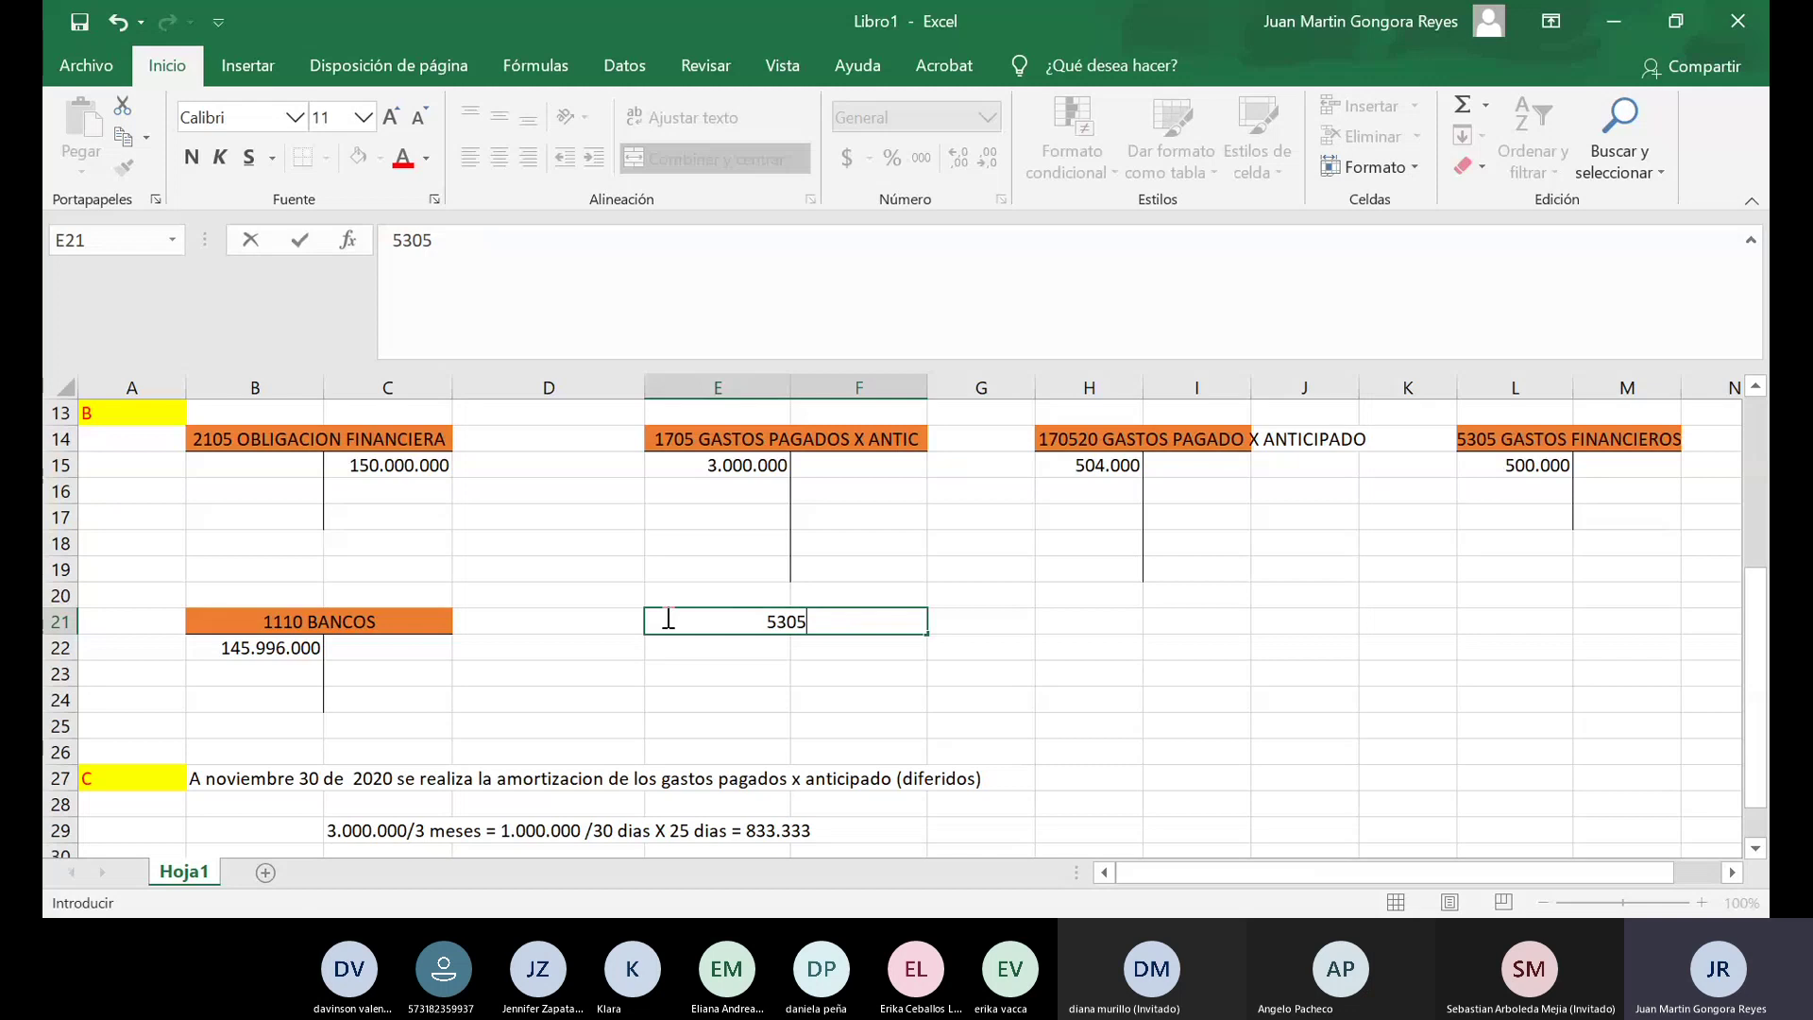
Complete the T-account title in E21 so it reads "530520 gasto Finan, intereses".
{"action": "type", "text": "20"}
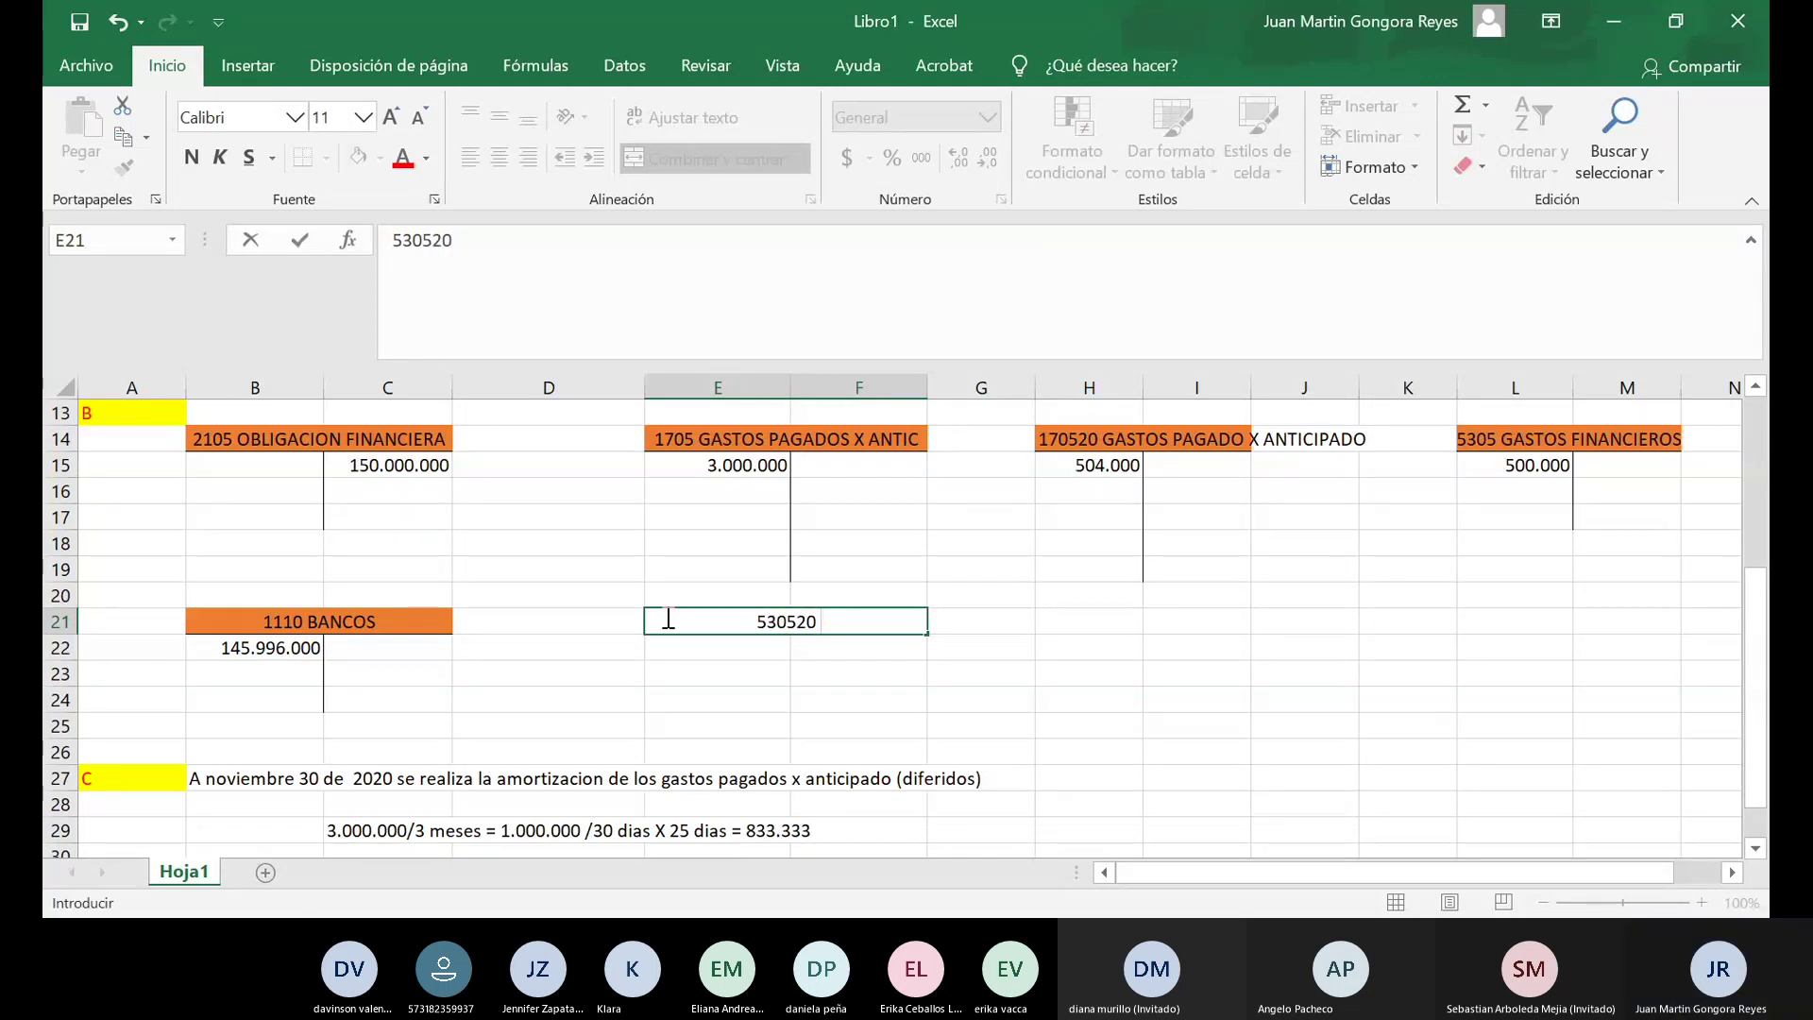
{"action": "type", "text": "gasto"}
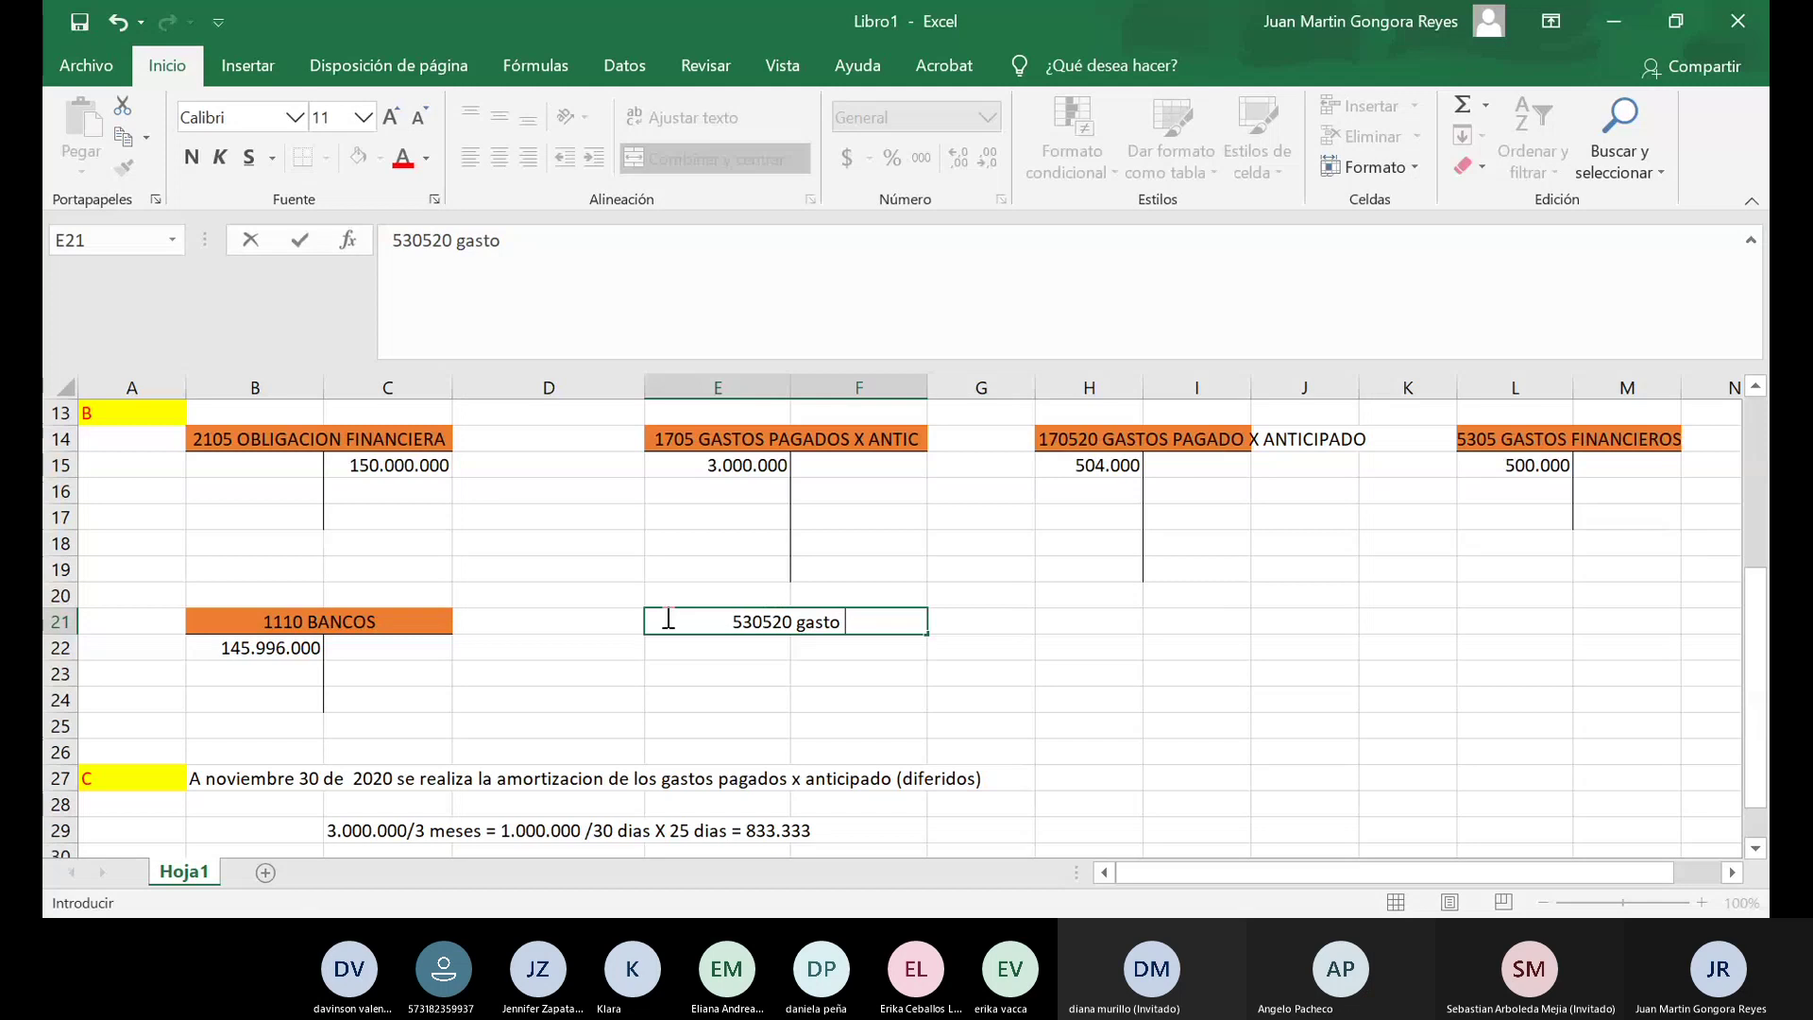
{"action": "type", "text": " Fina"}
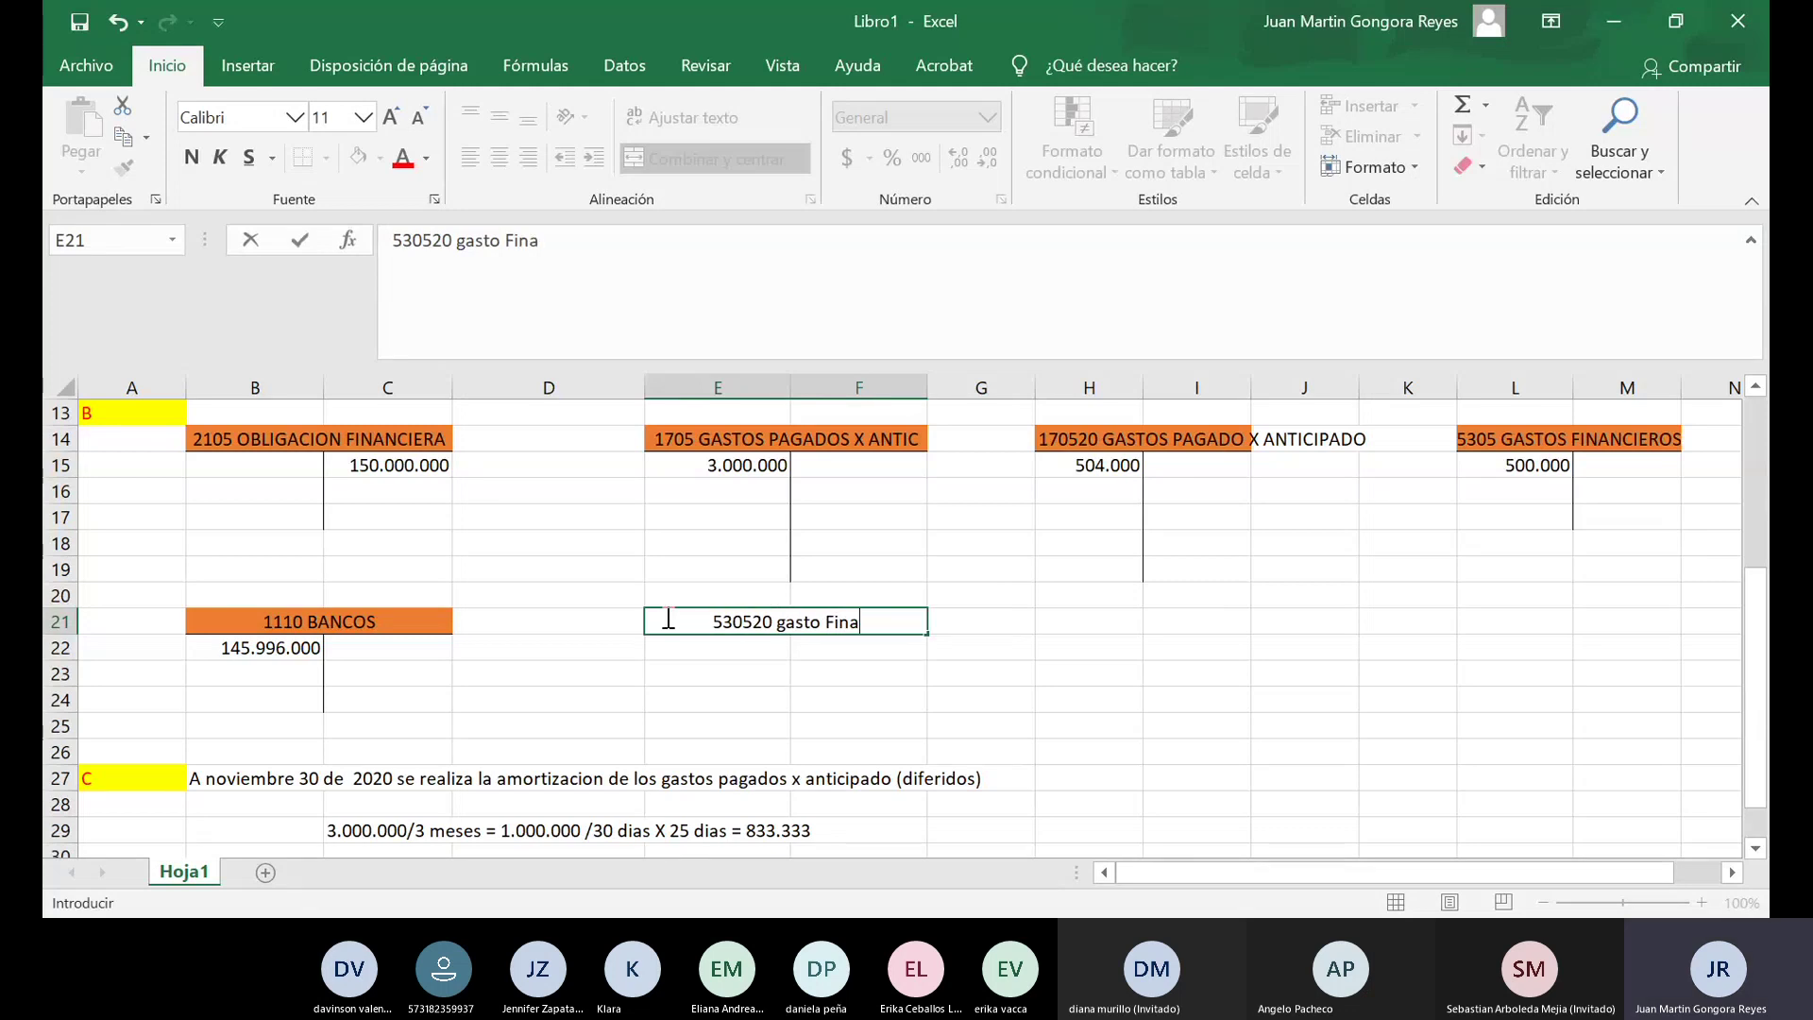
{"action": "type", "text": "n, i"}
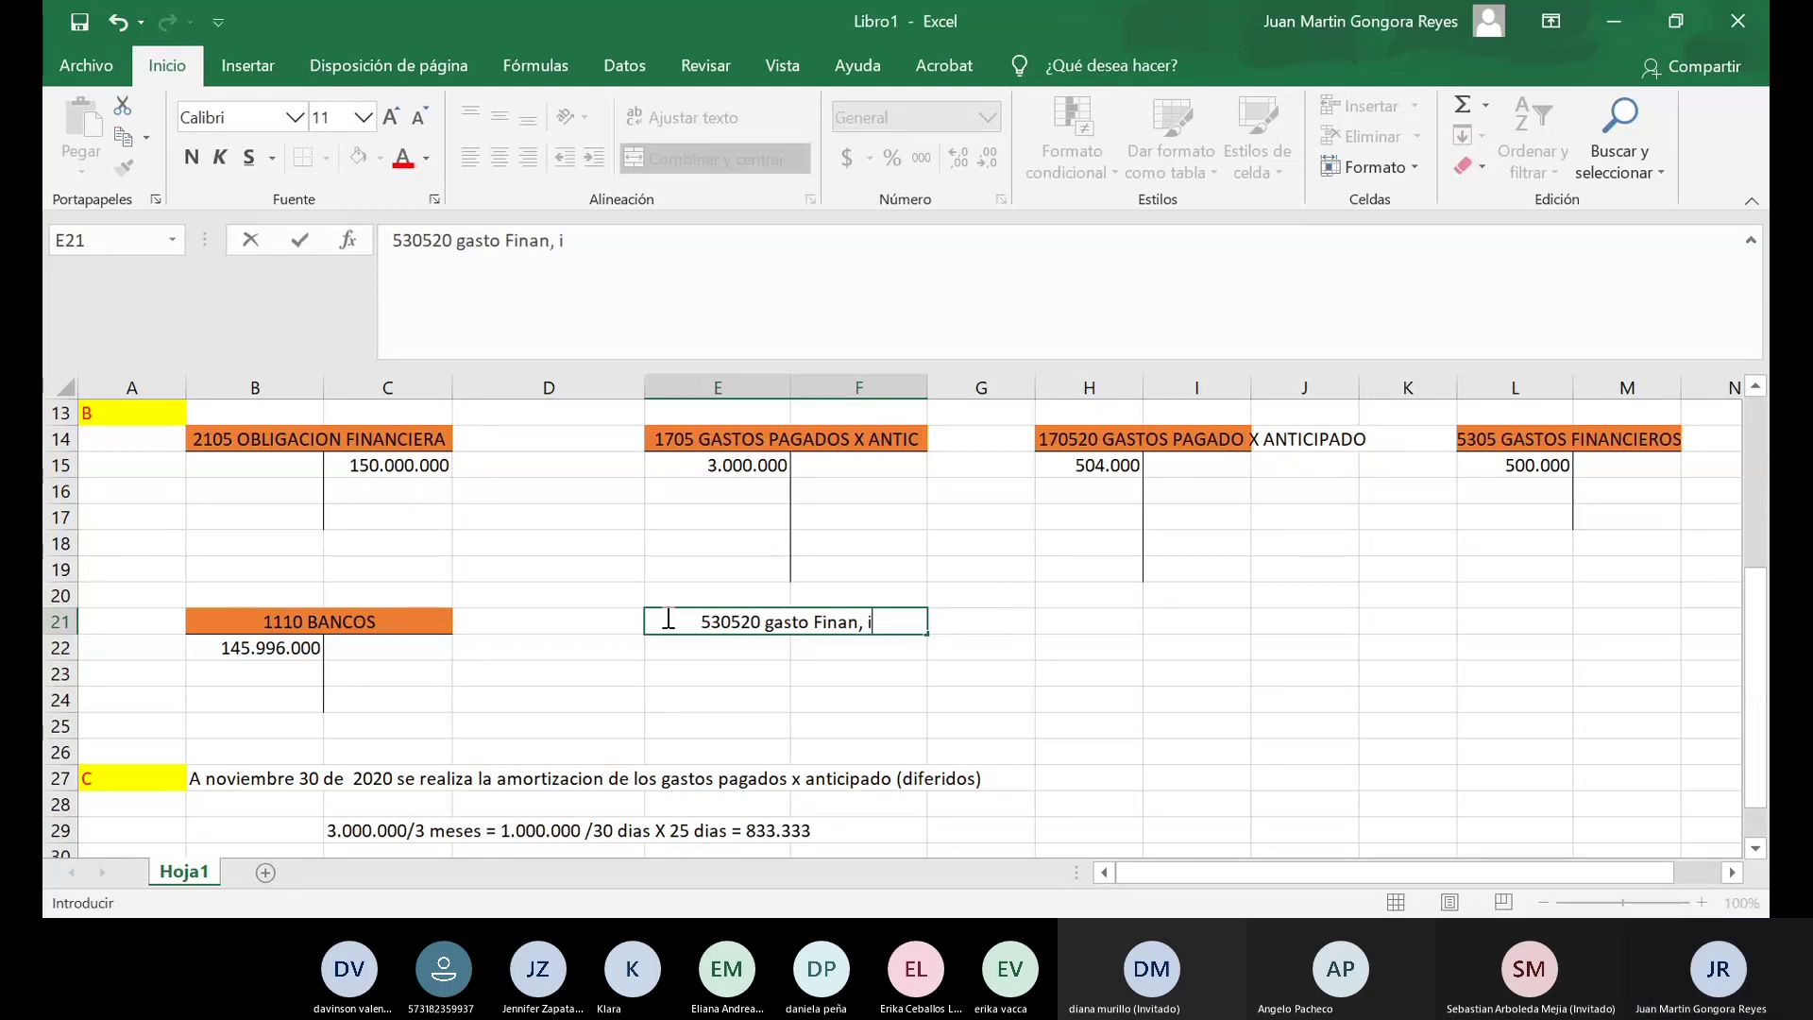
{"action": "type", "text": "ntereses"}
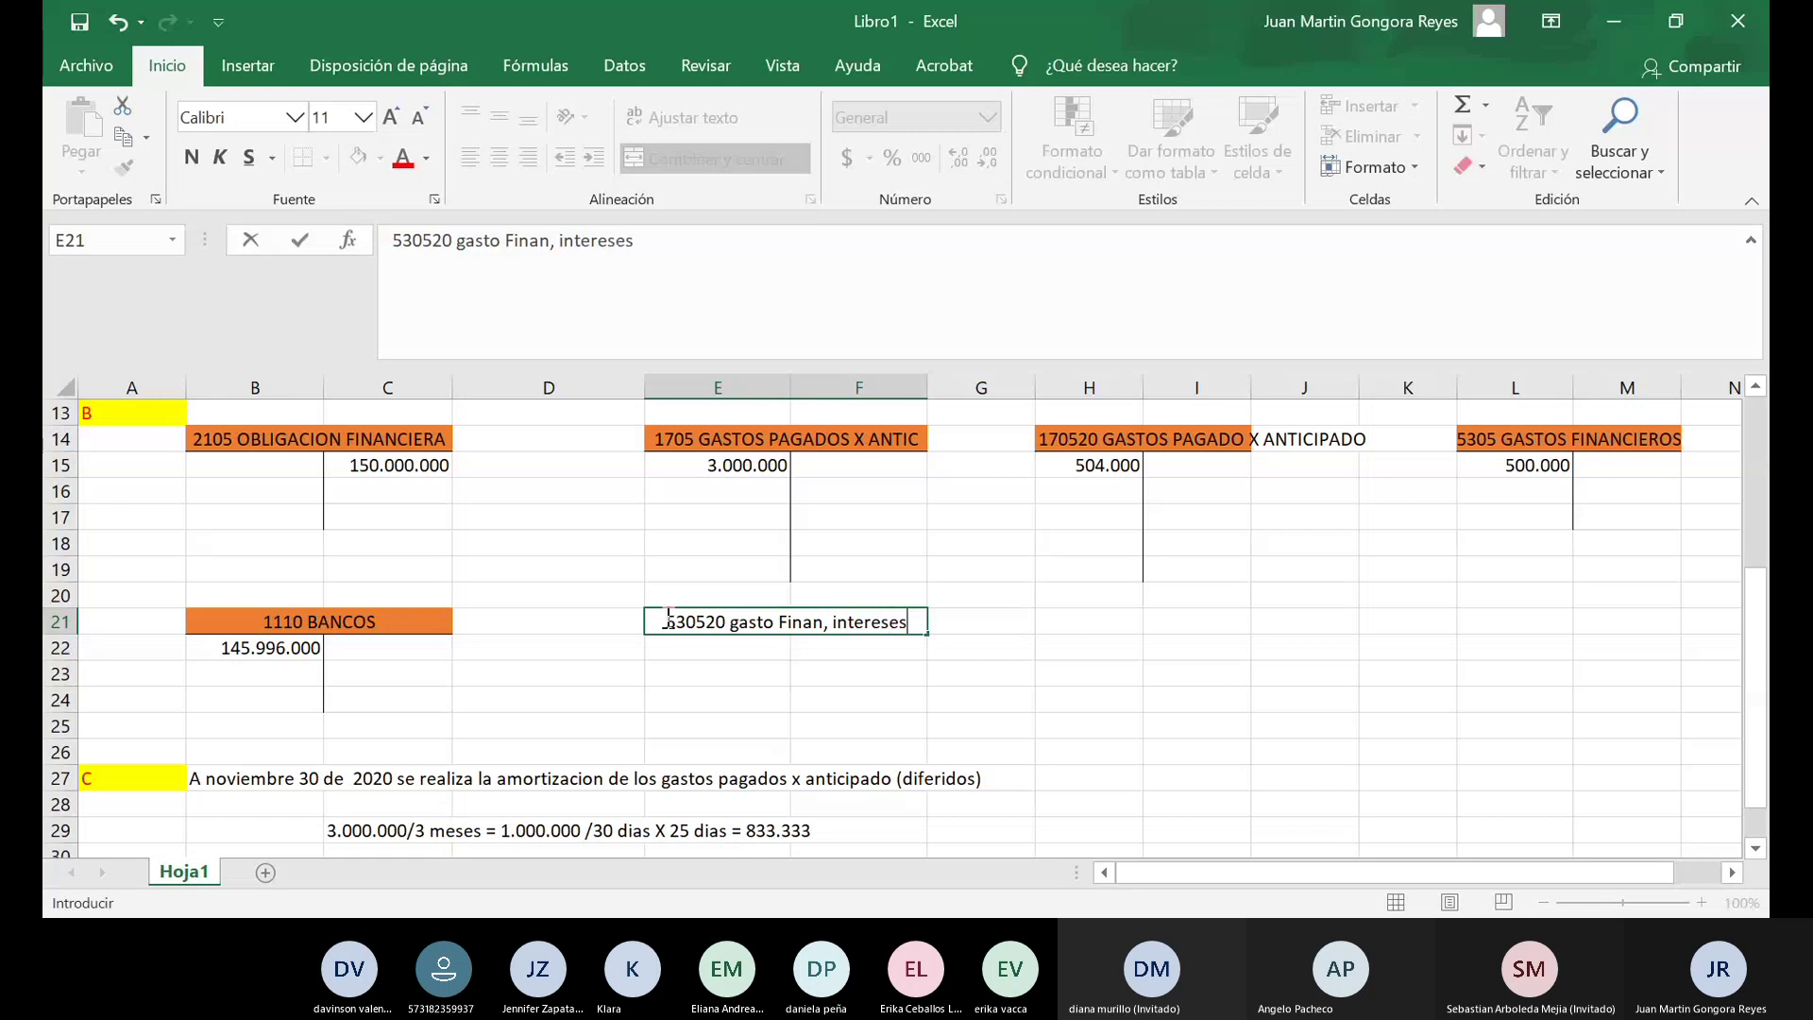
{"action": "left_click", "coordinate": [716, 671]}
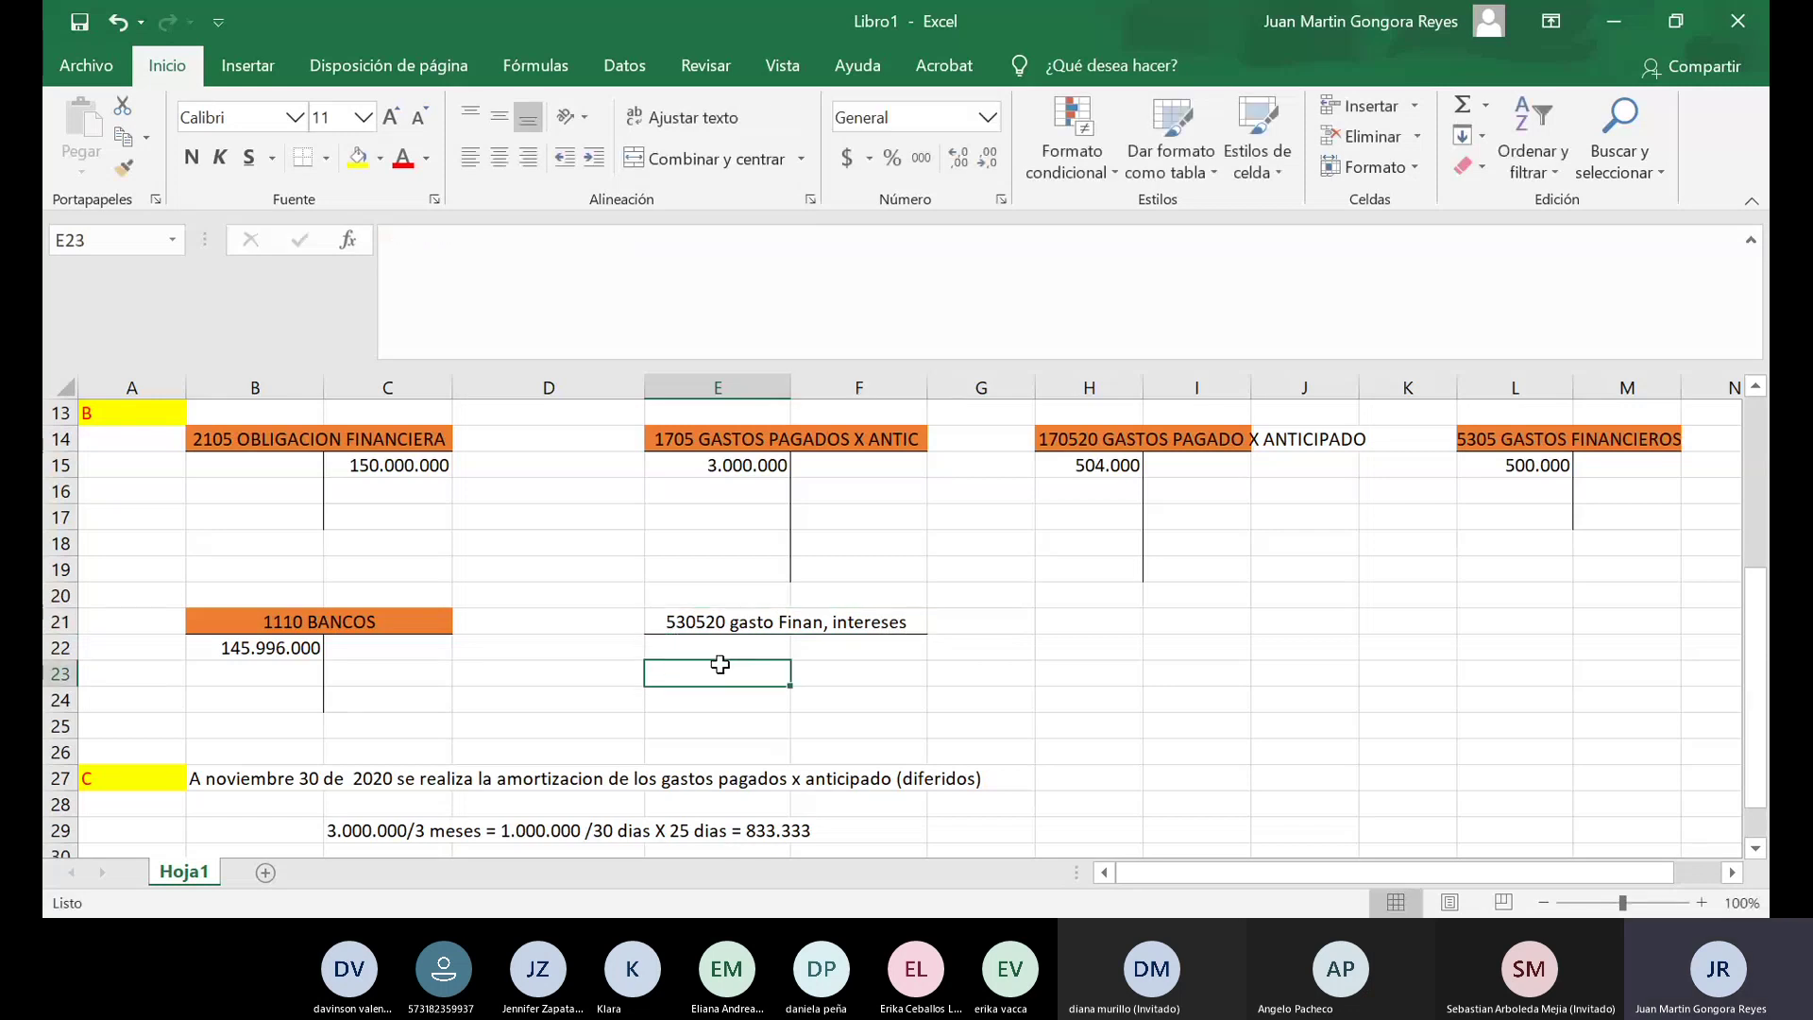
Add a left border to F22:F24 as the vertical divider of the 530520 T-account.
{"action": "left_click_drag", "start_coordinate": [810, 645], "coordinate": [822, 706]}
{"action": "left_click", "coordinate": [327, 159]}
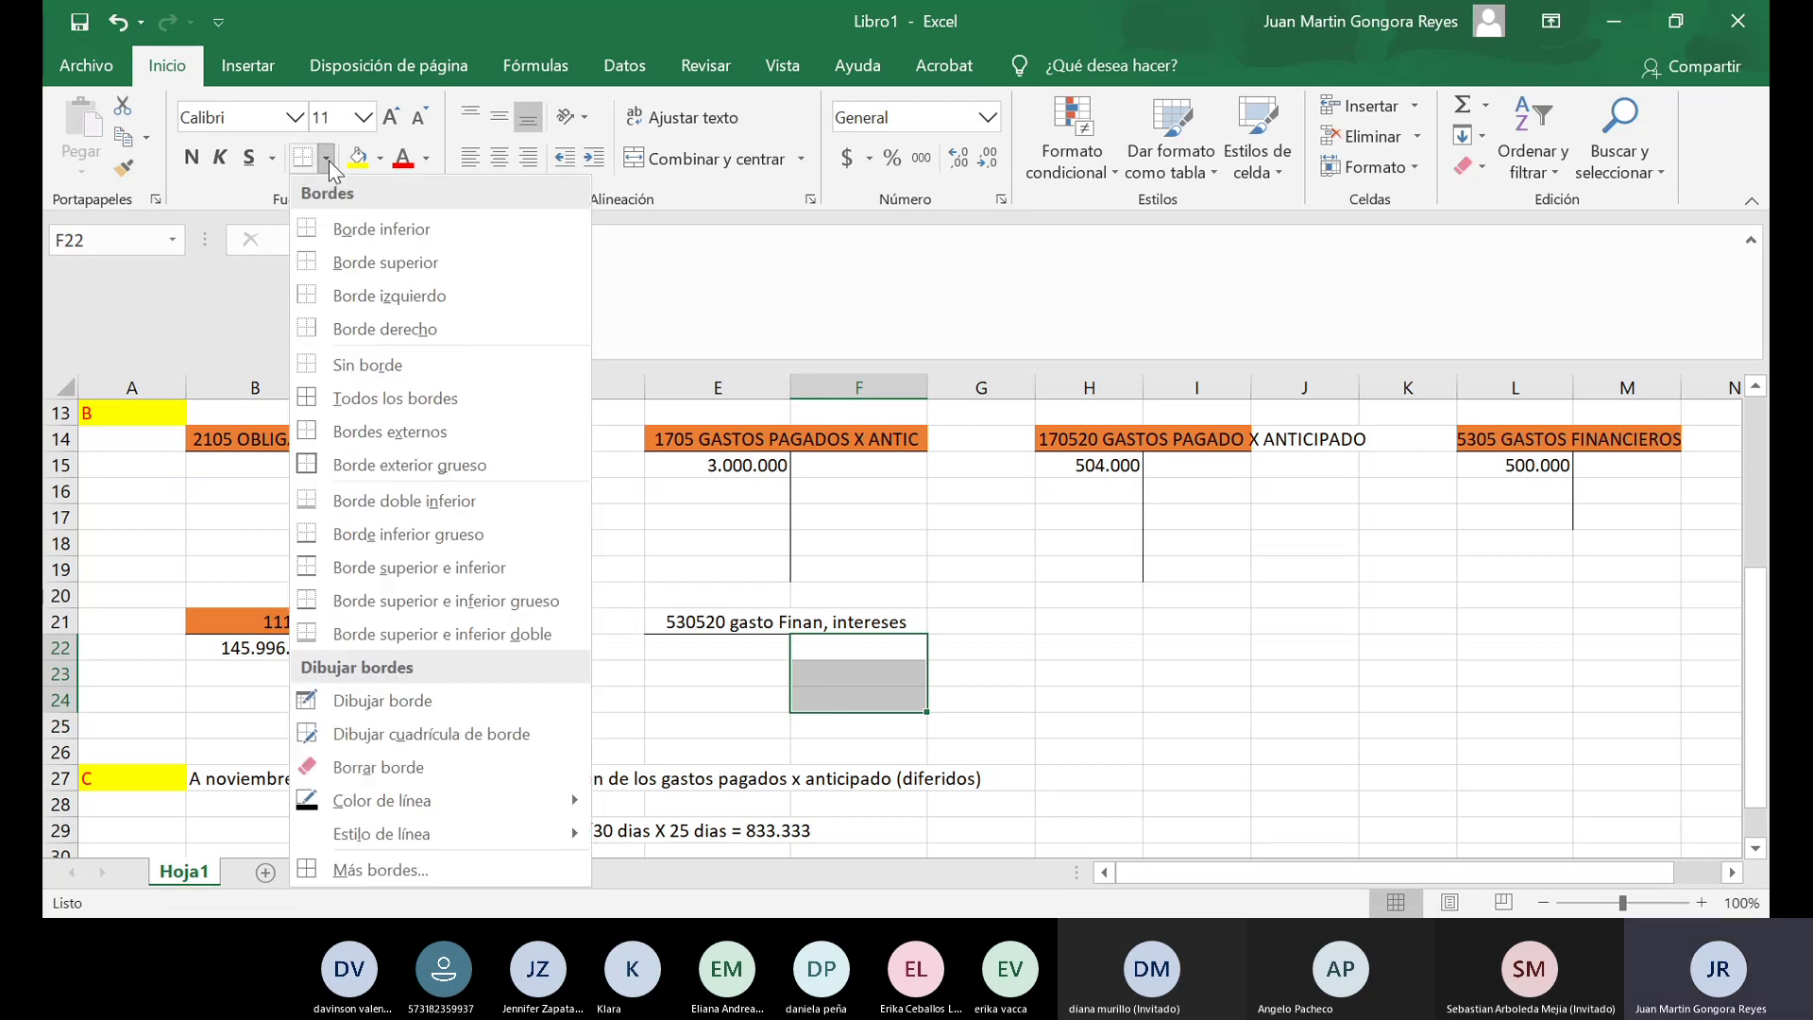
{"action": "left_click", "coordinate": [297, 293]}
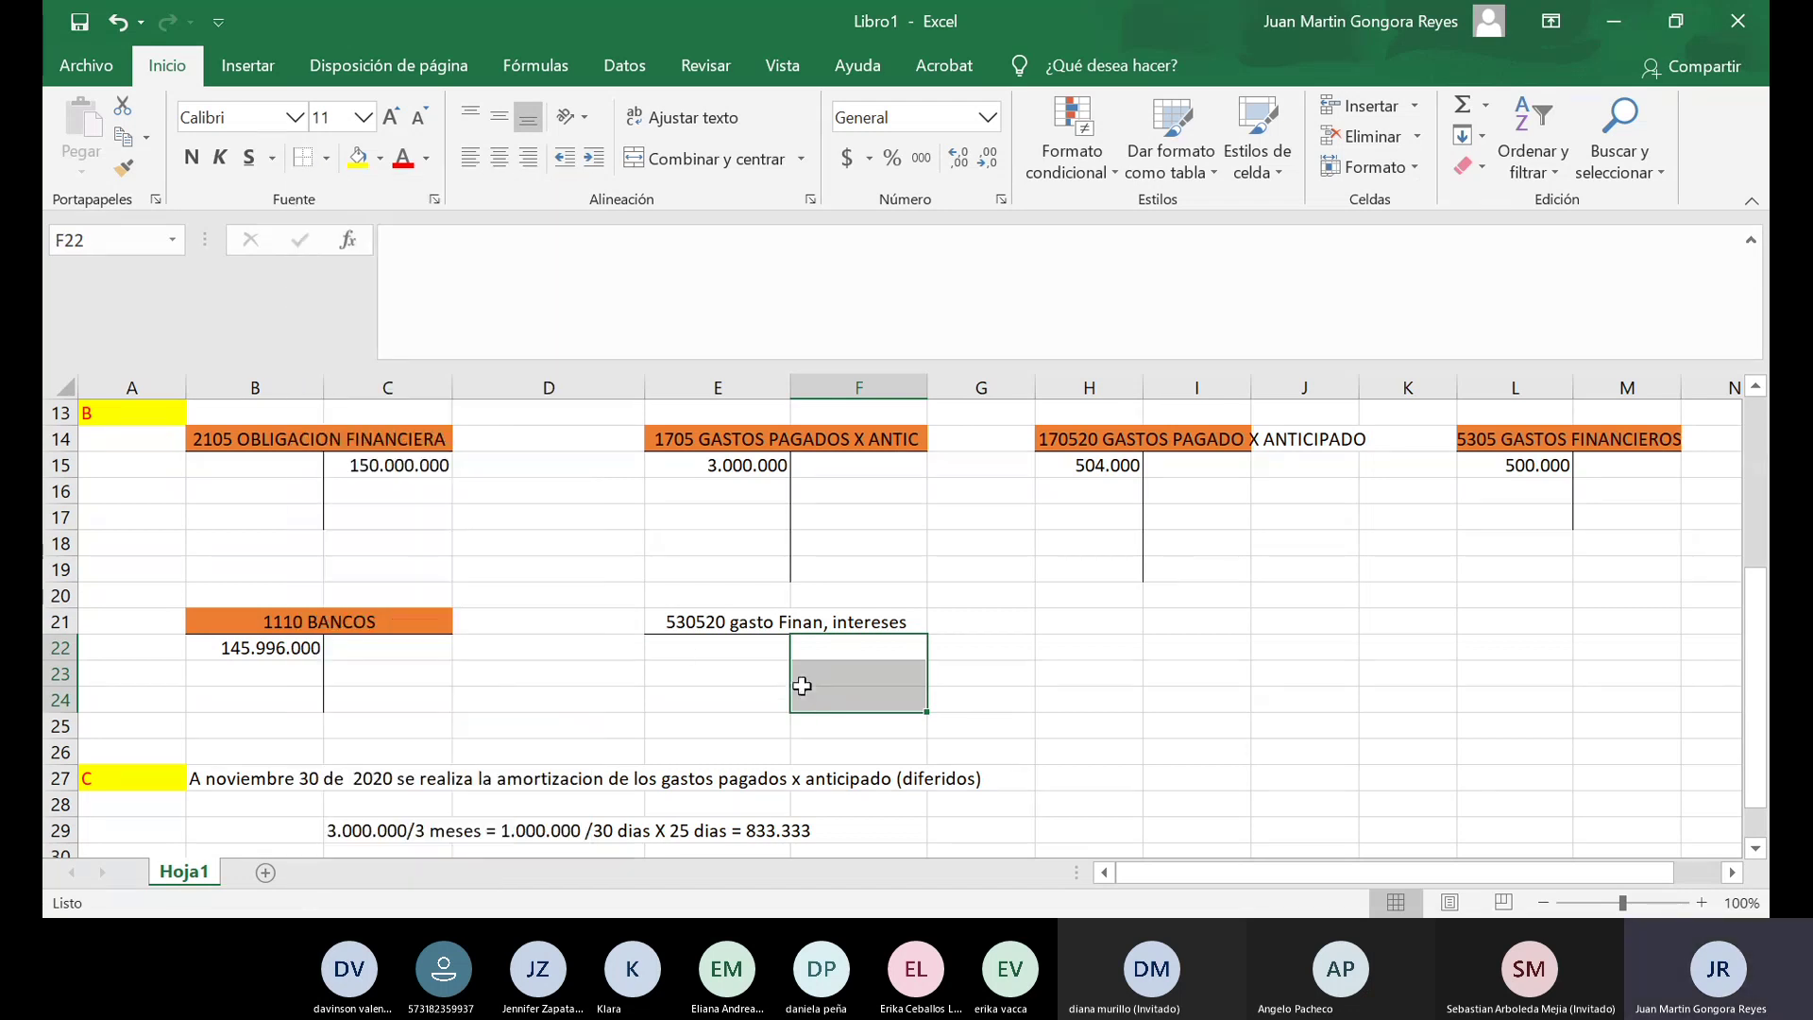
Enter 833.333 in E22 as the debit of the 530520 interest expense account.
{"action": "left_click", "coordinate": [687, 649]}
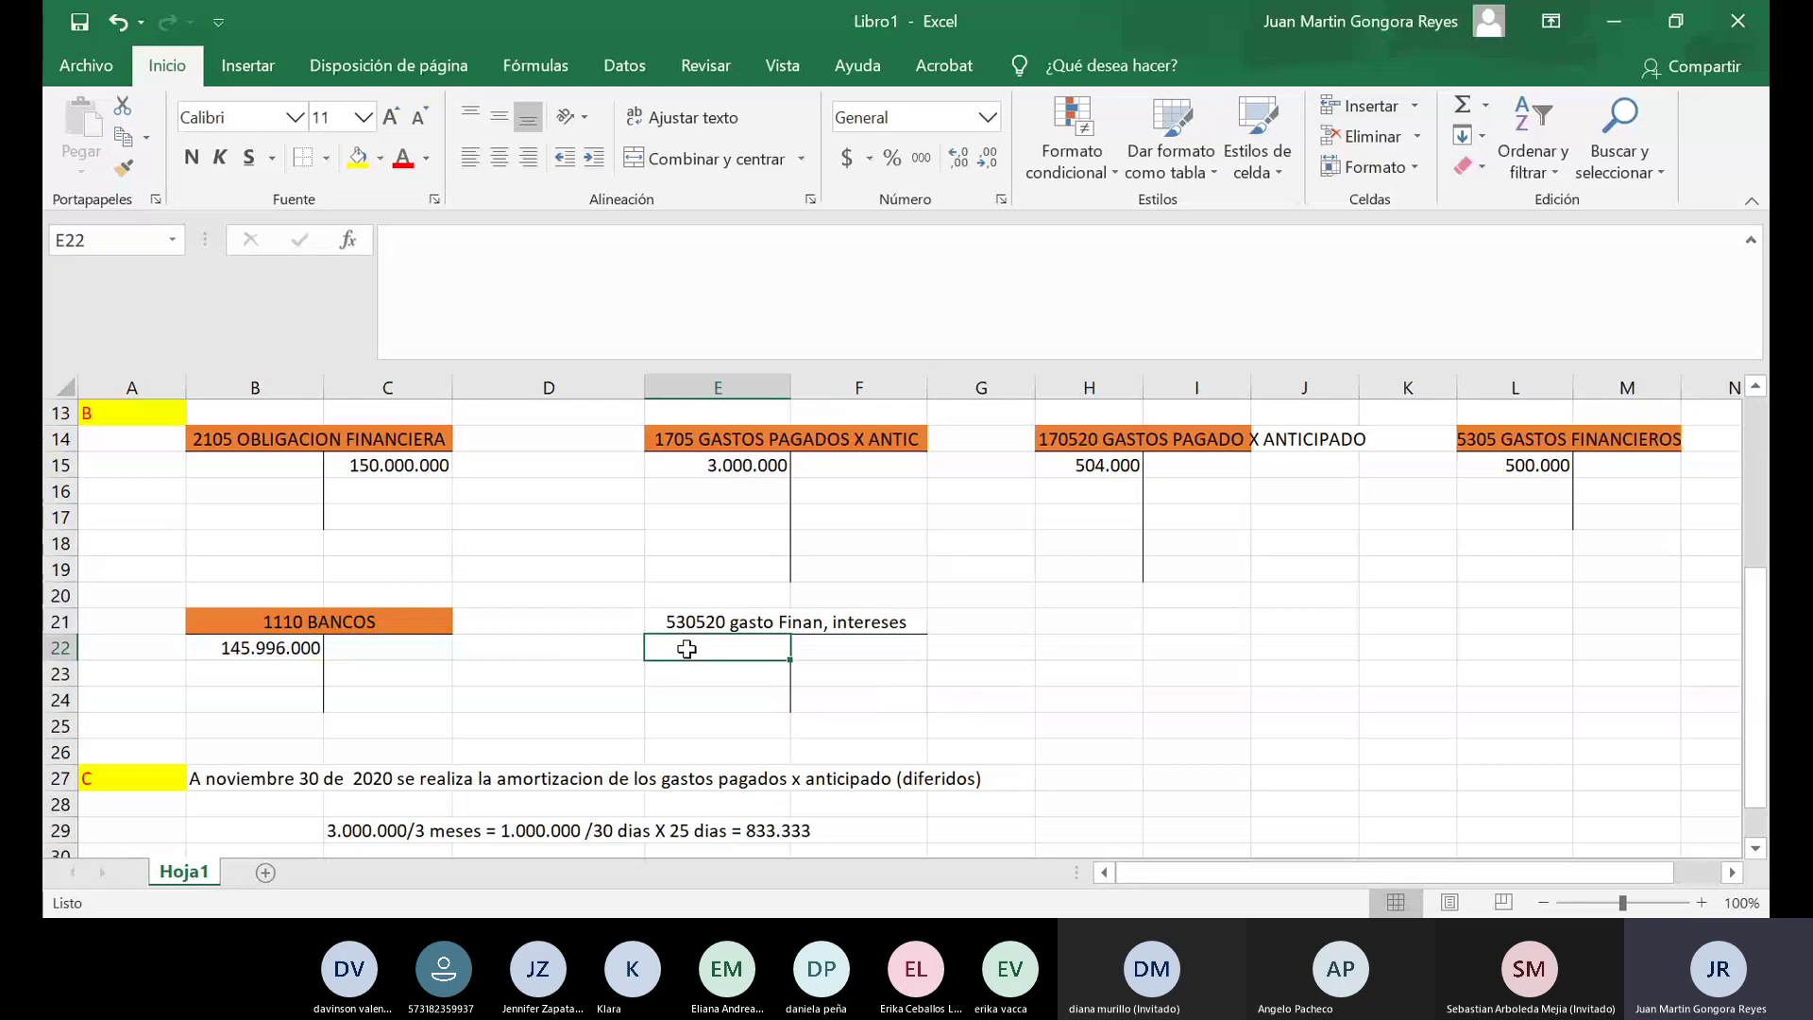
{"action": "type", "text": "833"}
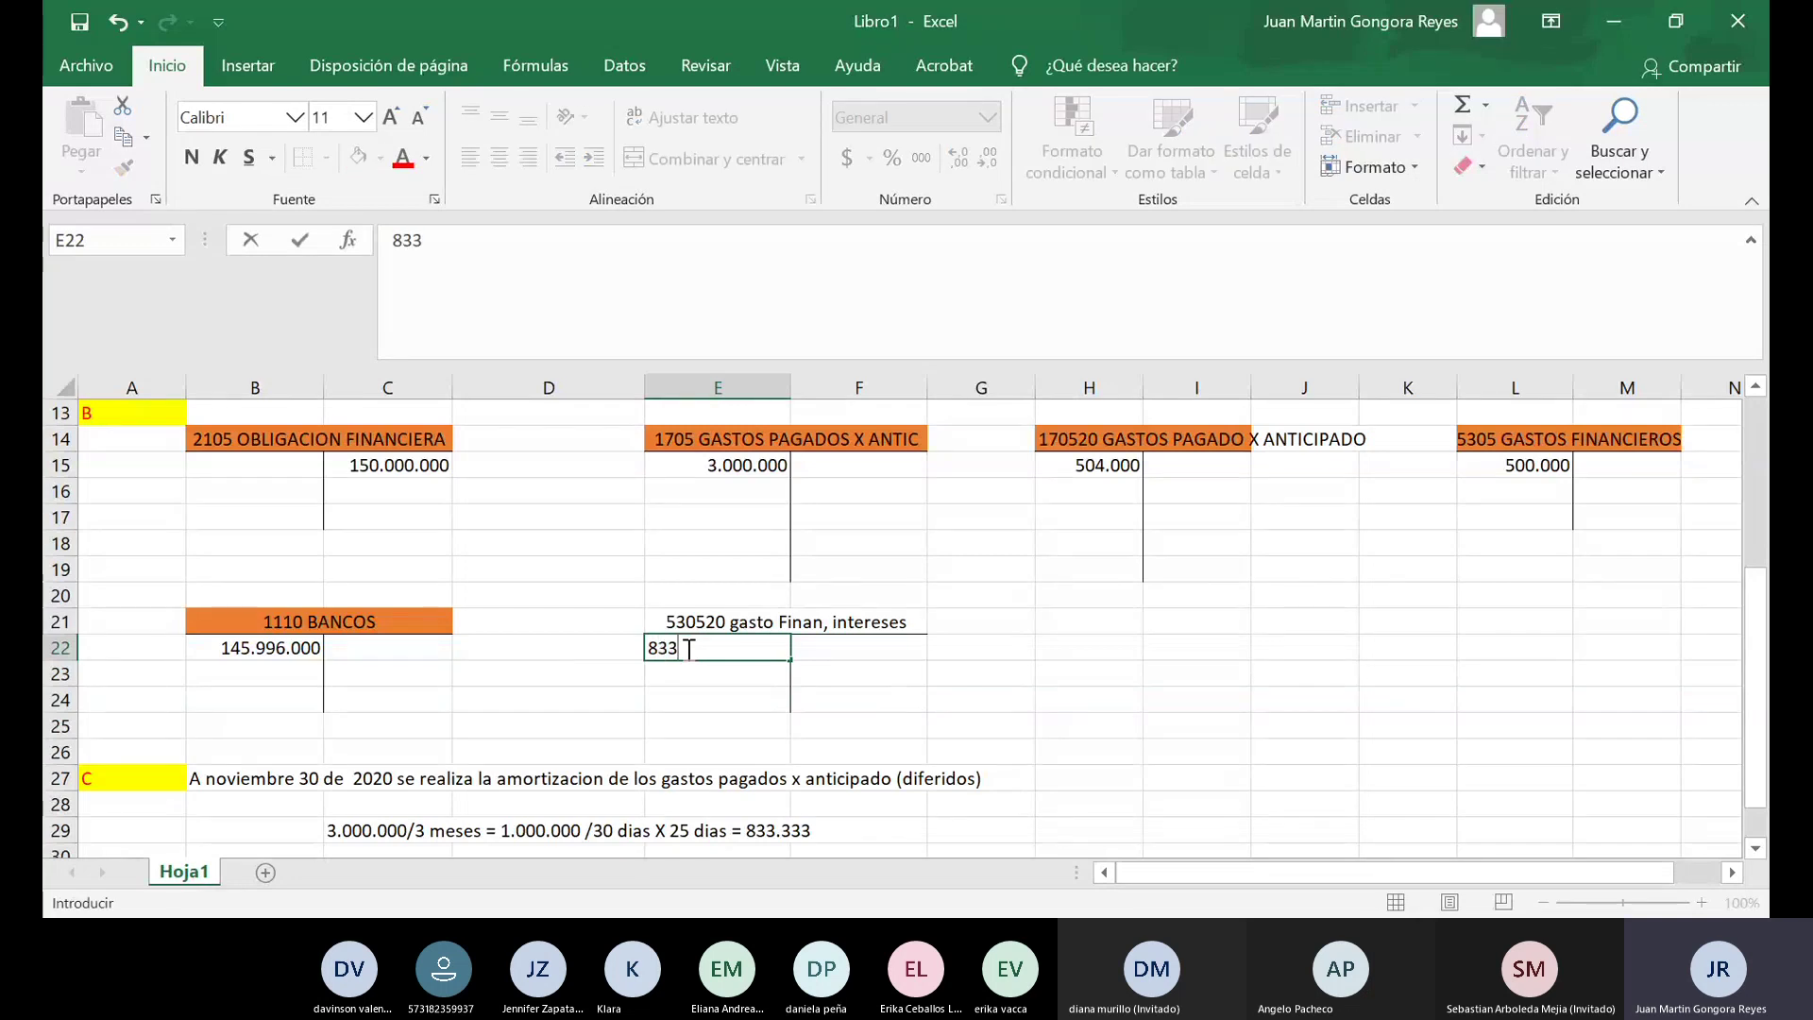
{"action": "type", "text": ".333"}
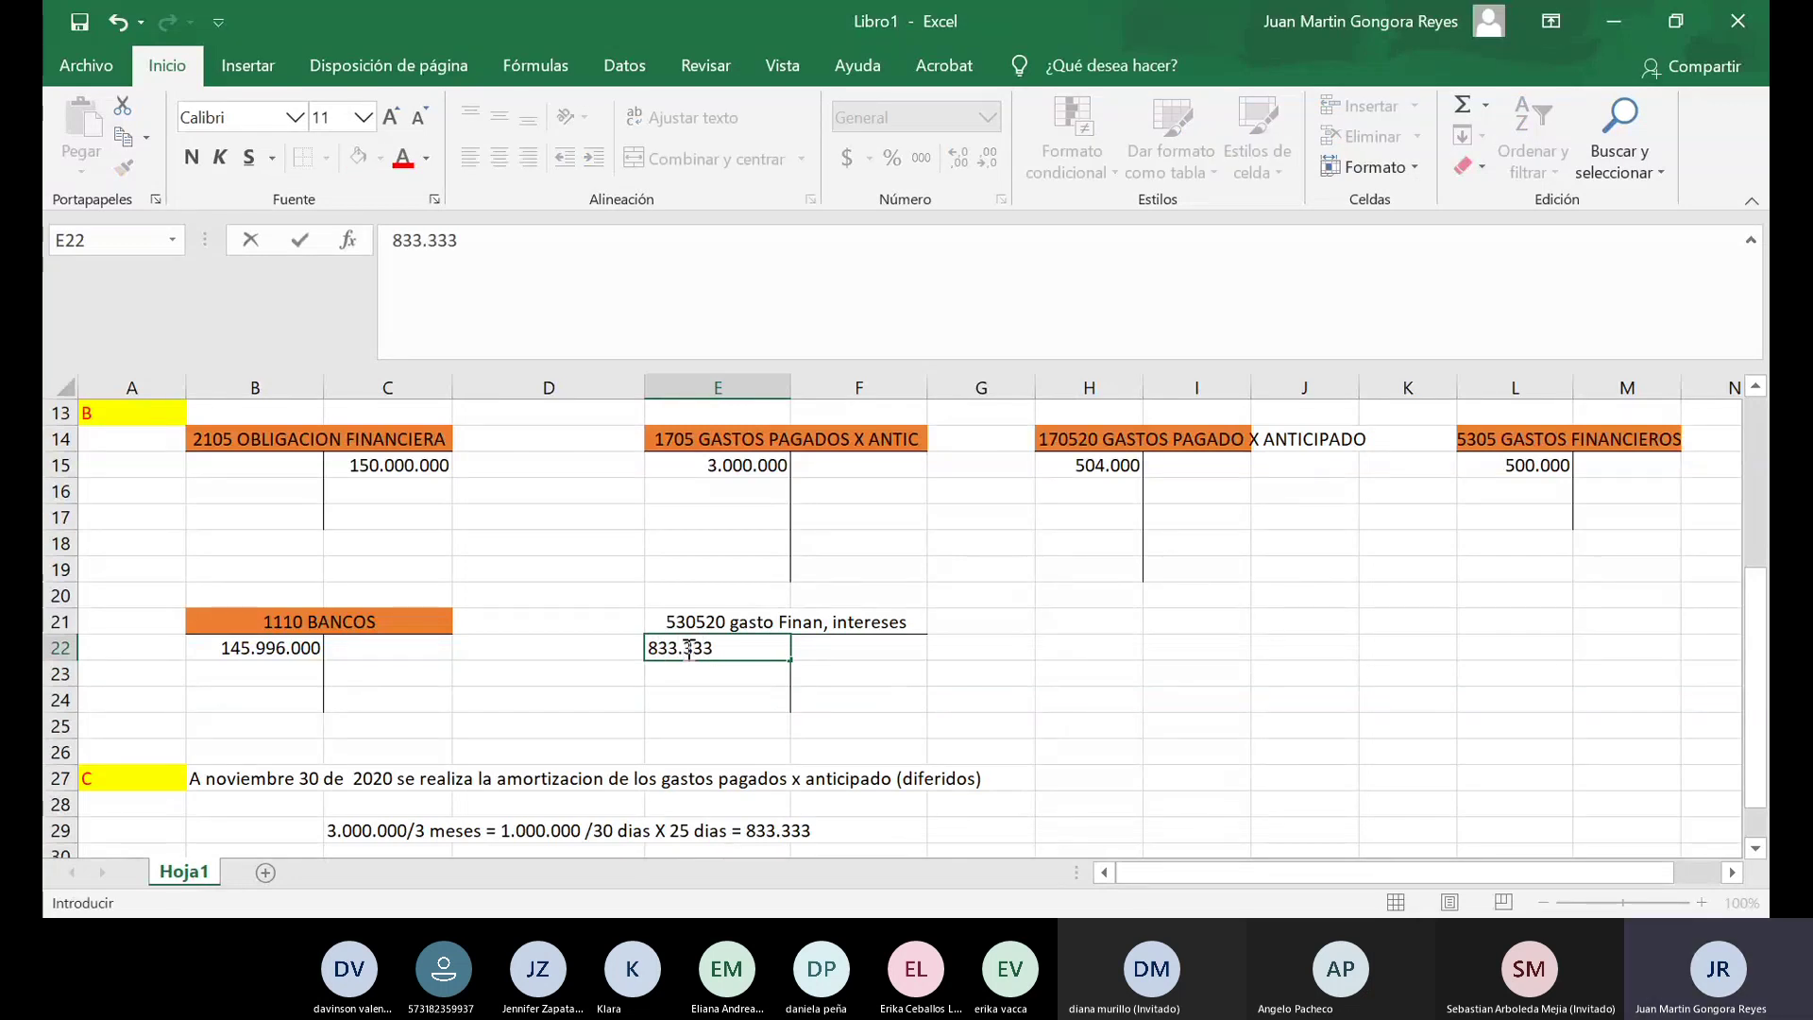
{"action": "key", "text": "Tab"}
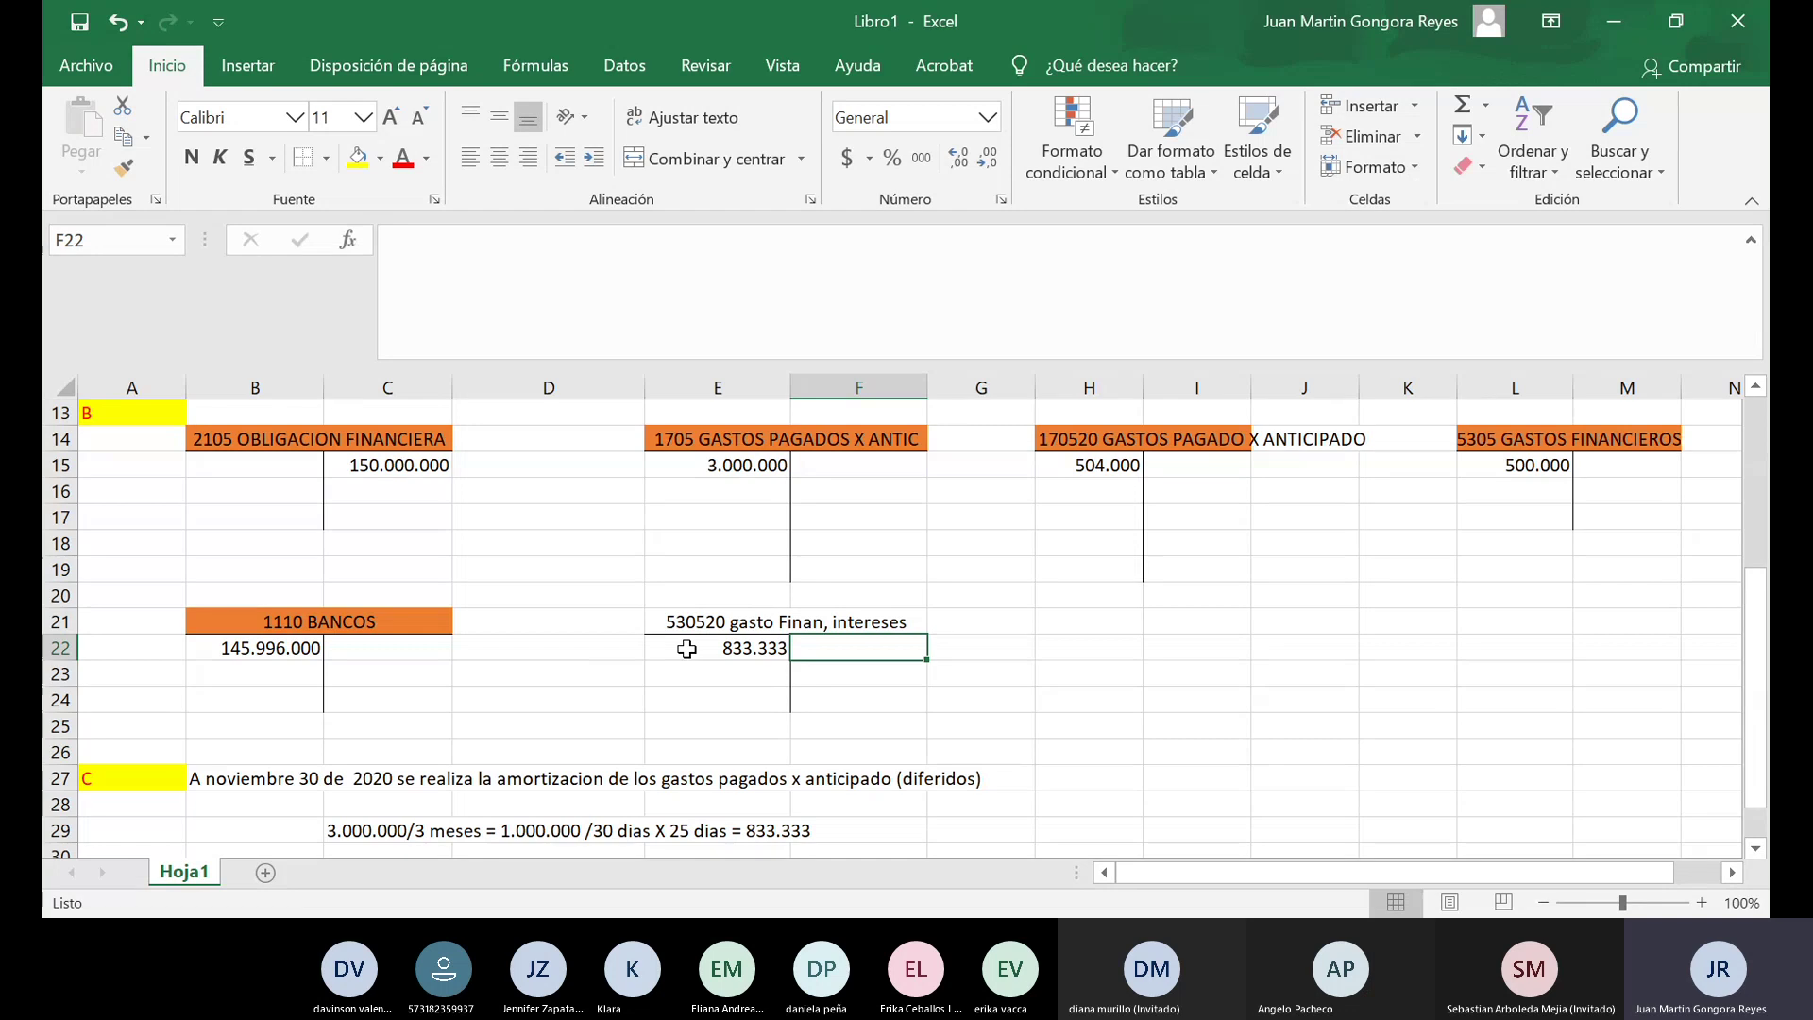
Enter 833.333 in F15 as the credit of the 1705 prepaid expenses account.
{"action": "key", "text": "Up"}
{"action": "key", "text": "Up"}
{"action": "key", "text": "Up"}
{"action": "key", "text": "Up"}
{"action": "key", "text": "Up"}
{"action": "key", "text": "Up"}
{"action": "key", "text": "Up"}
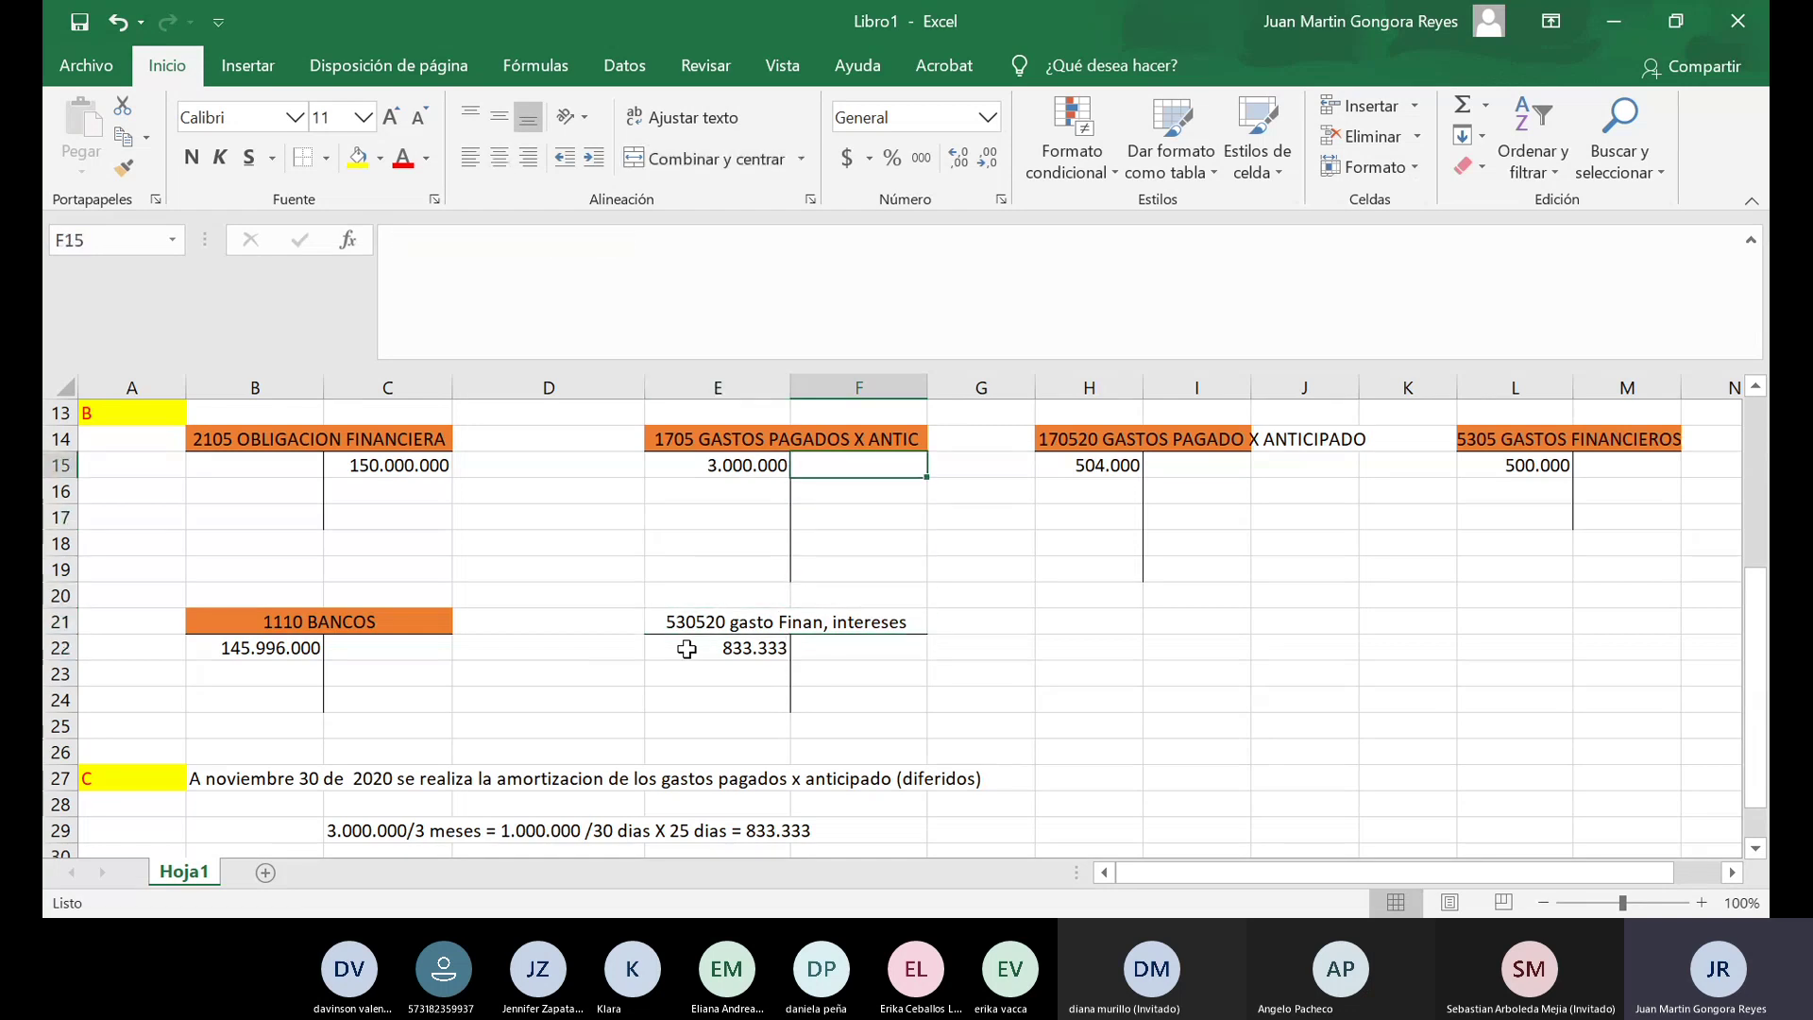
{"action": "type", "text": "8"}
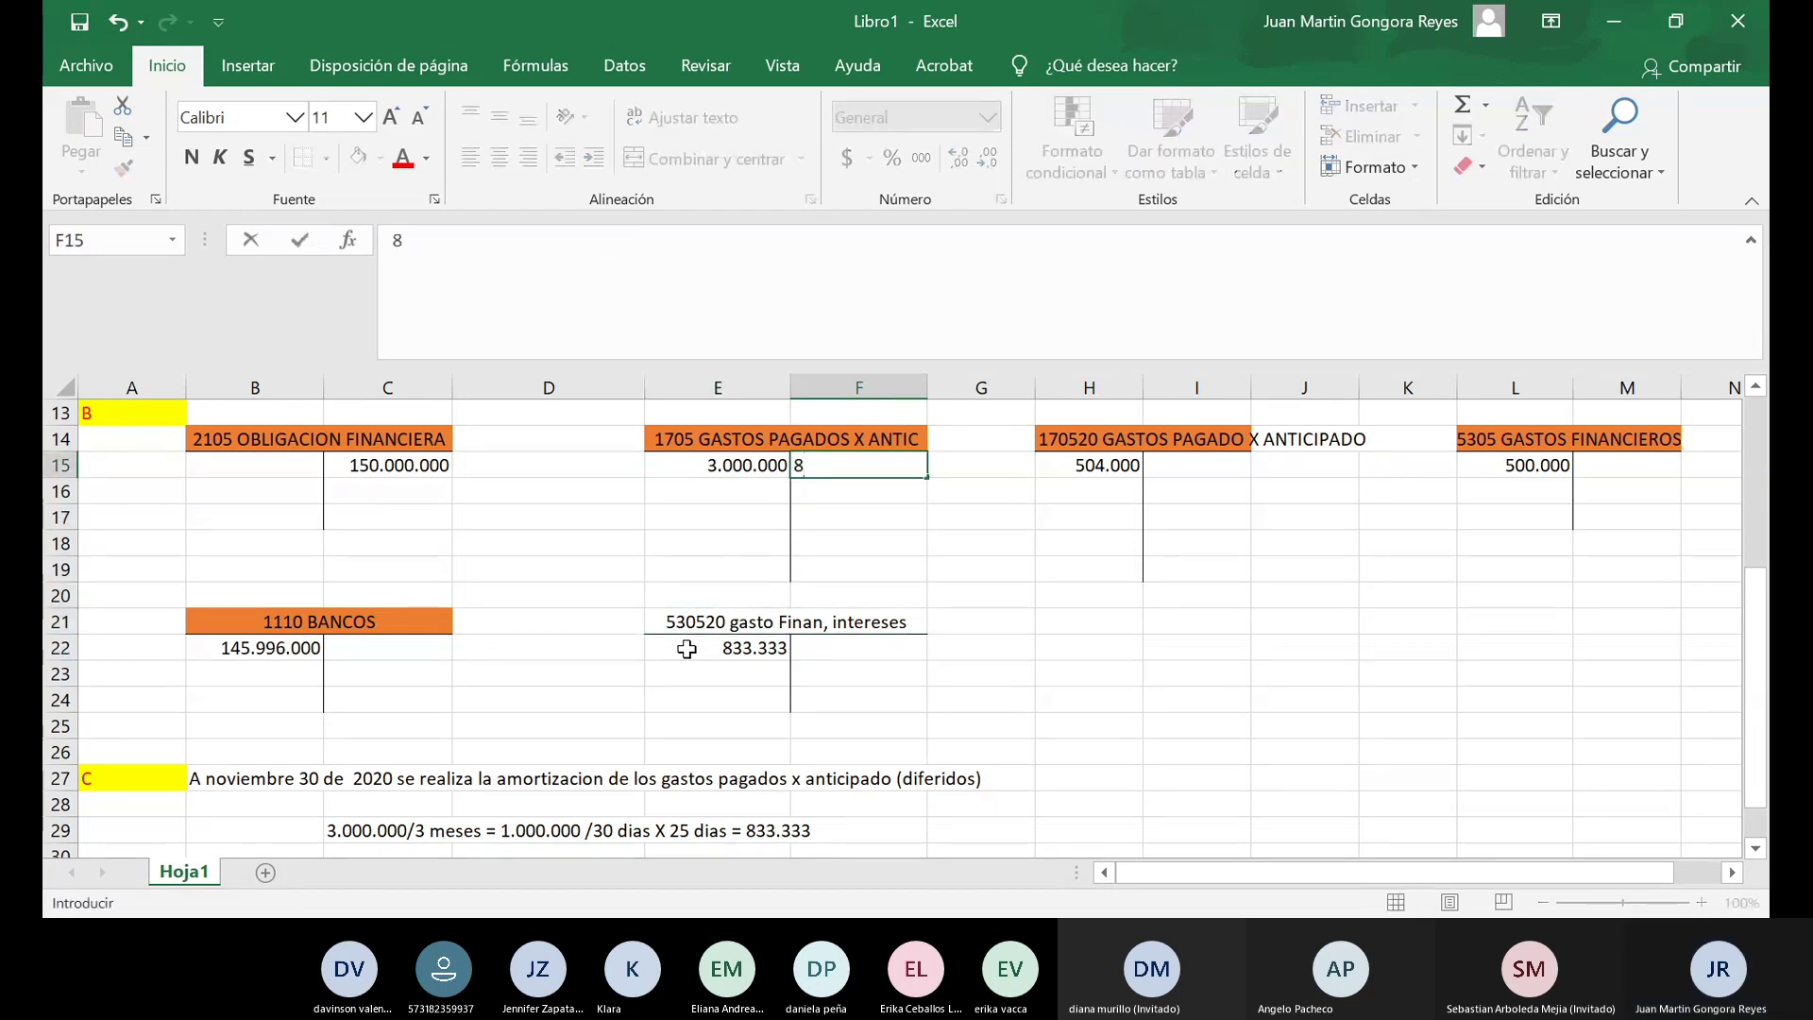
{"action": "type", "text": "33.333"}
{"action": "key", "text": "Return"}
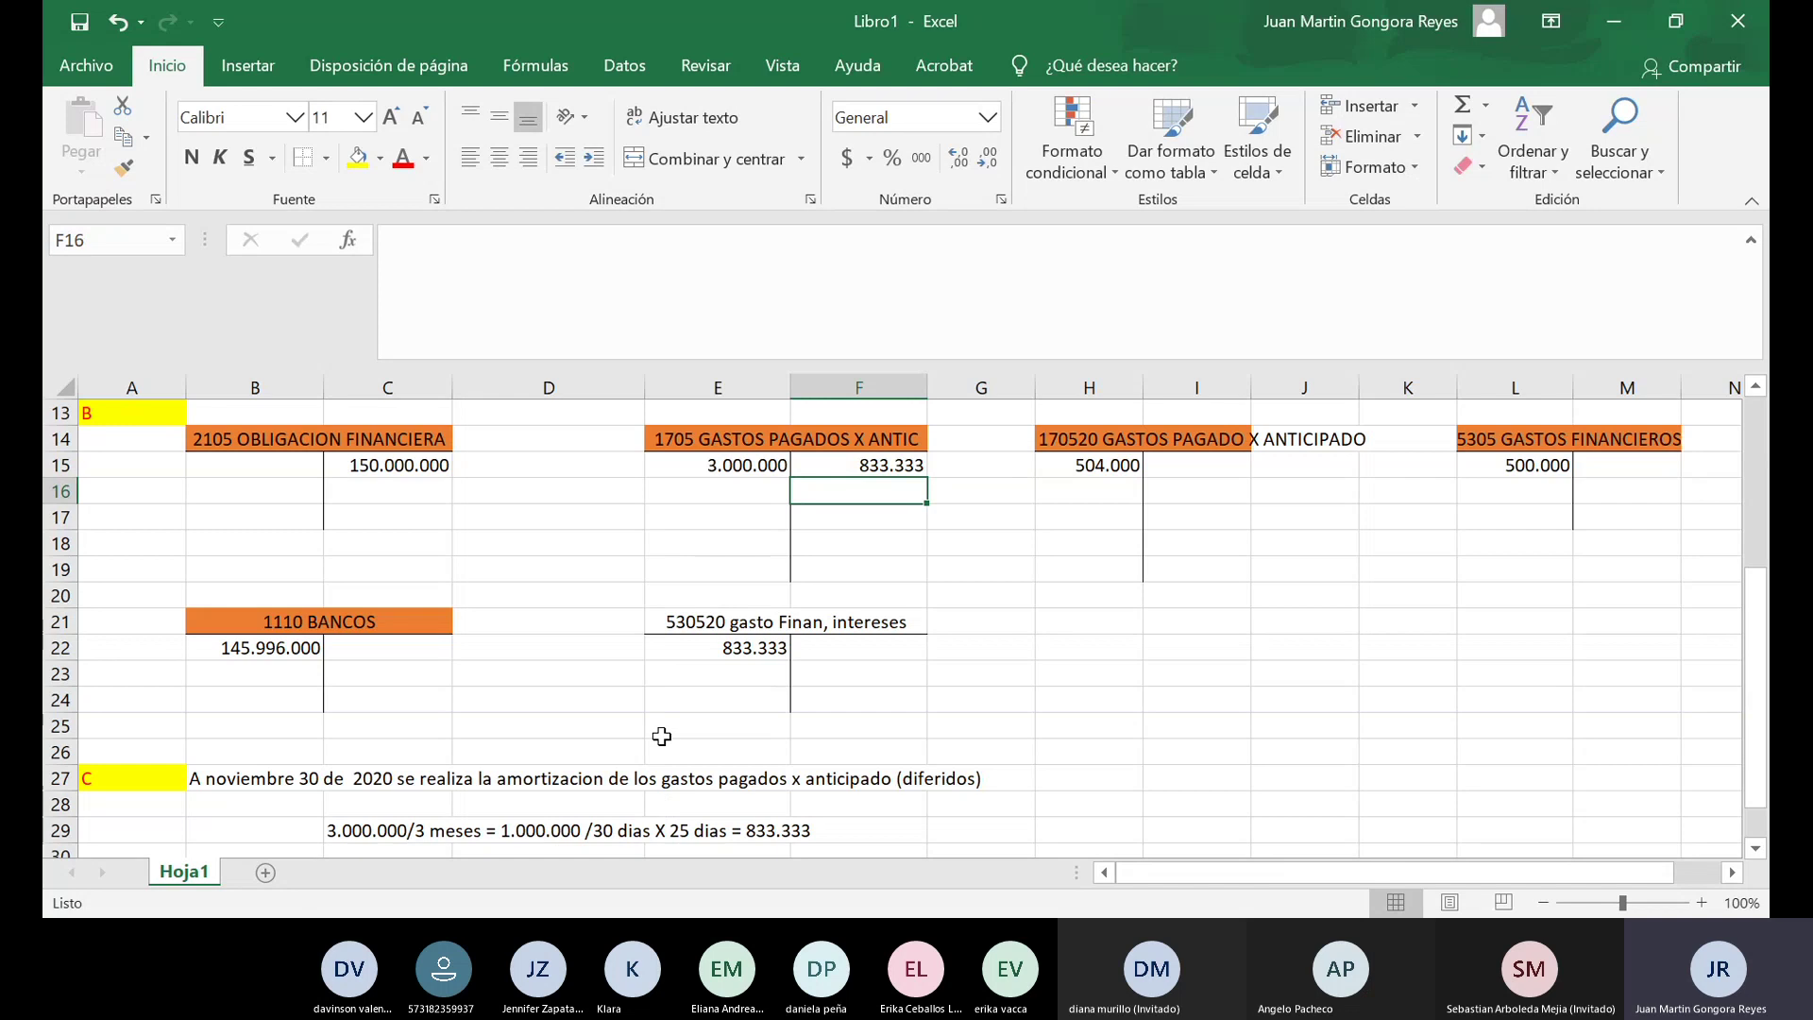
Fill the 530520 T-account header in E21 with the same orange as the other account headers.
{"action": "left_click", "coordinate": [667, 620]}
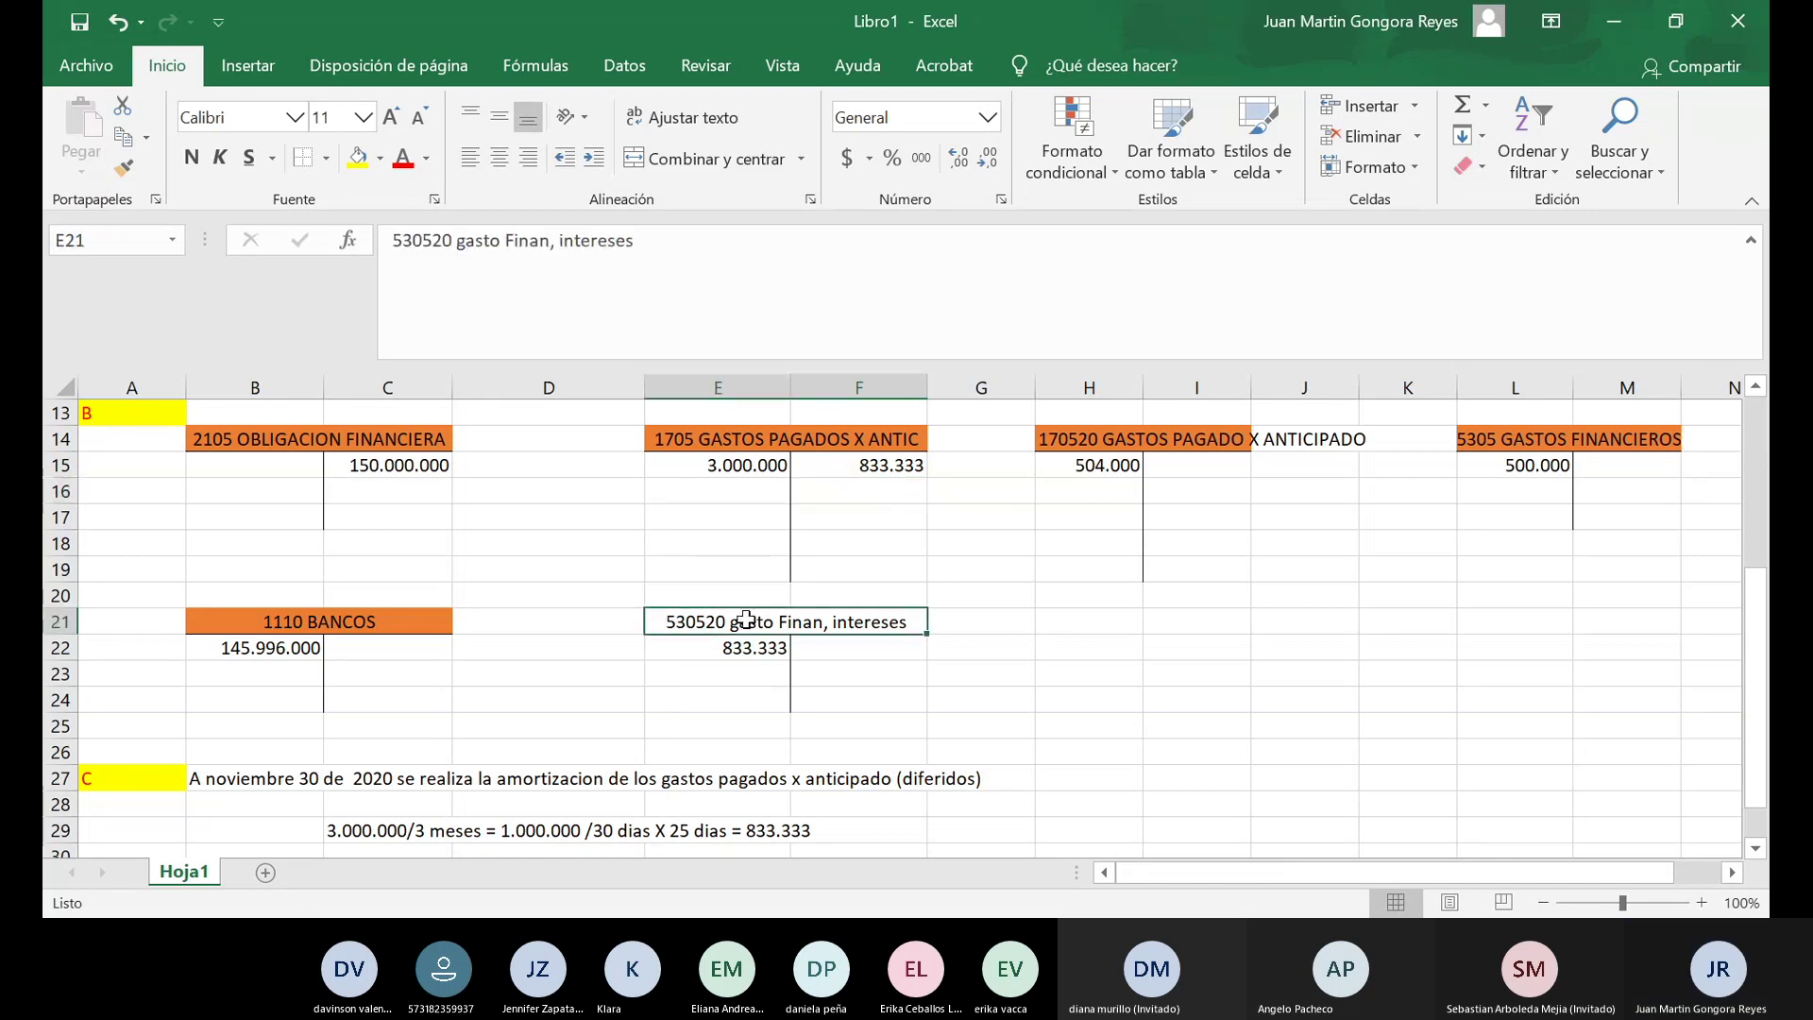
{"action": "left_click", "coordinate": [382, 157]}
{"action": "left_click", "coordinate": [473, 221]}
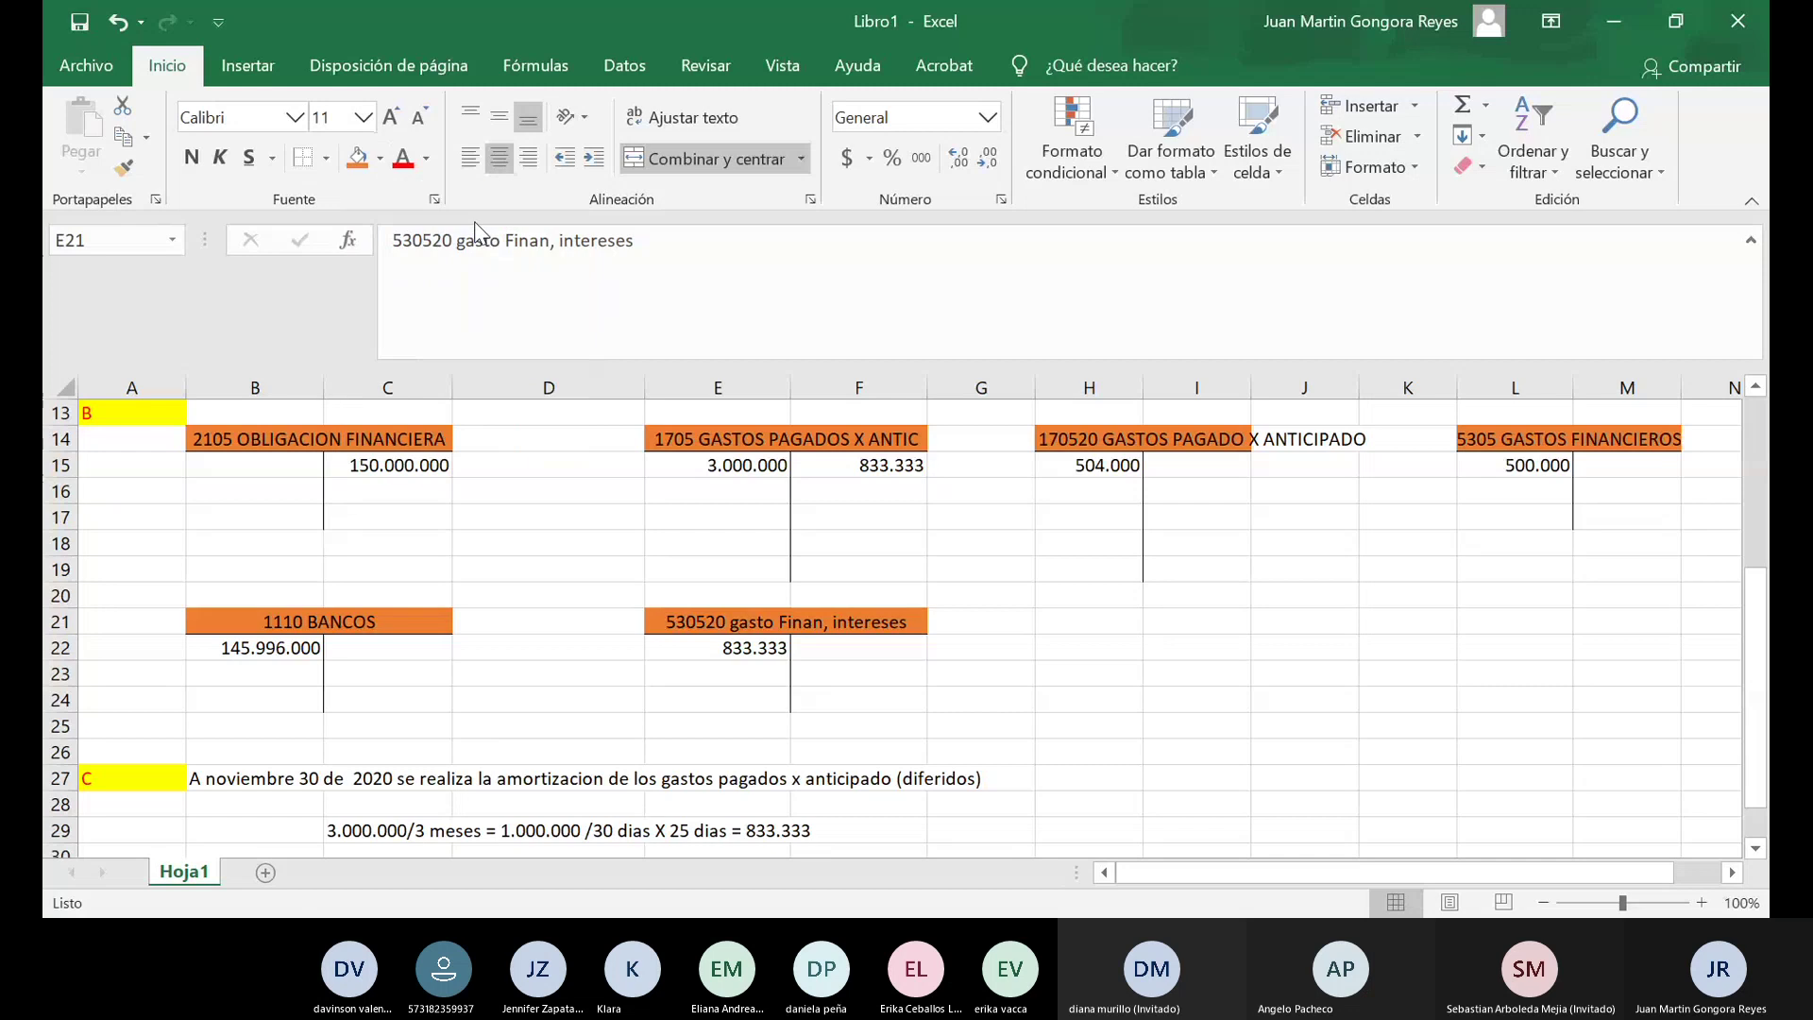
Add a bottom border to H21:I21 and merge and center the cells as a new T-account header.
{"action": "left_click", "coordinate": [1052, 669]}
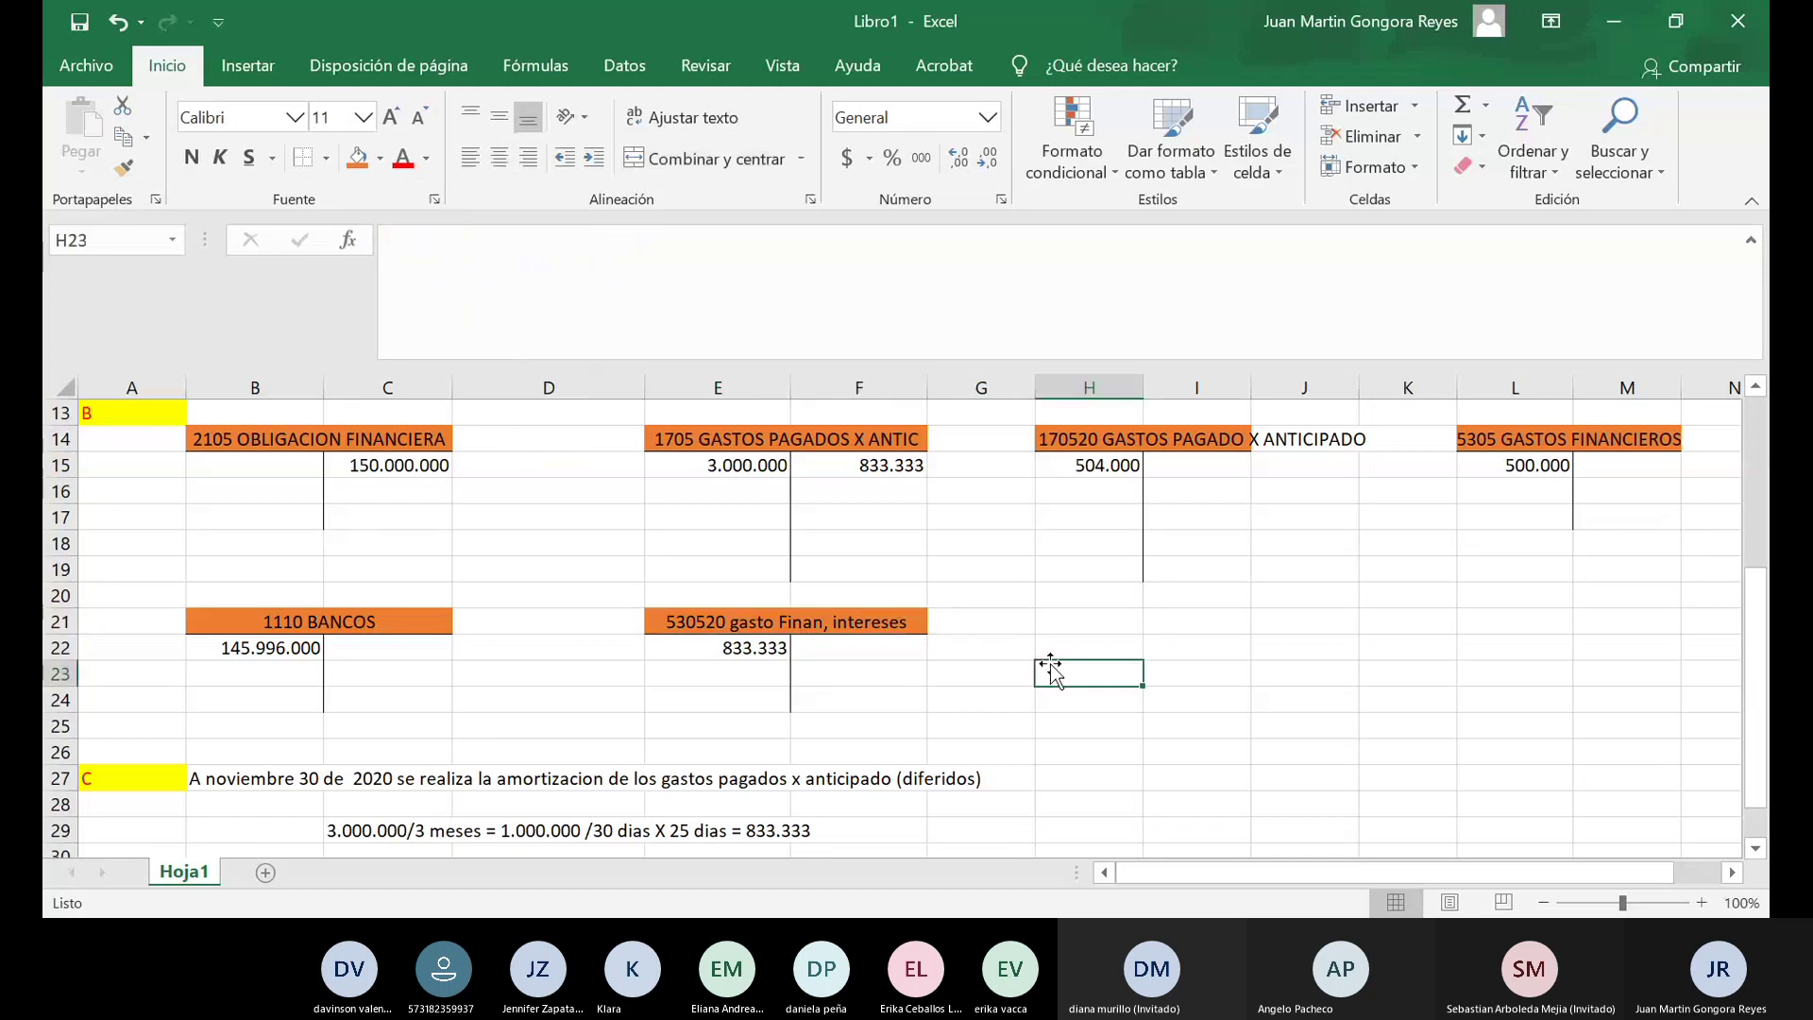
{"action": "left_click", "coordinate": [1121, 618]}
{"action": "left_click_drag", "start_coordinate": [1121, 618], "coordinate": [1161, 616]}
{"action": "left_click", "coordinate": [325, 154]}
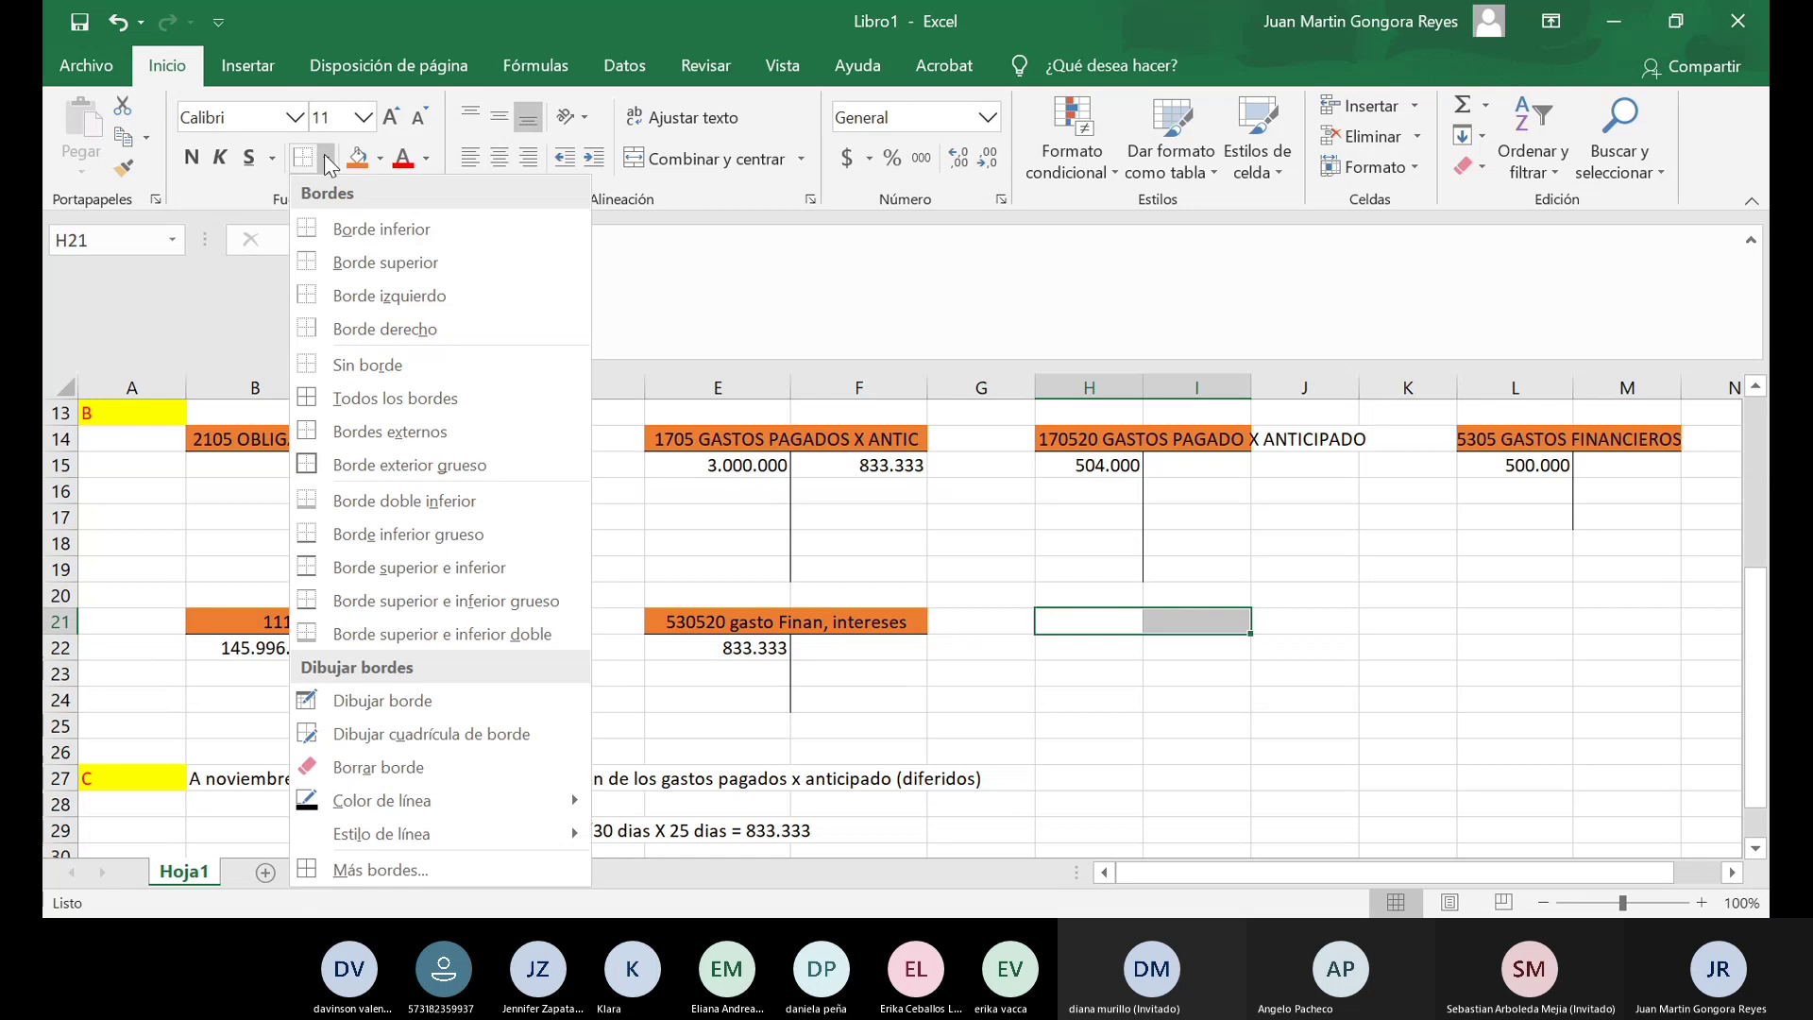
{"action": "left_click", "coordinate": [315, 230]}
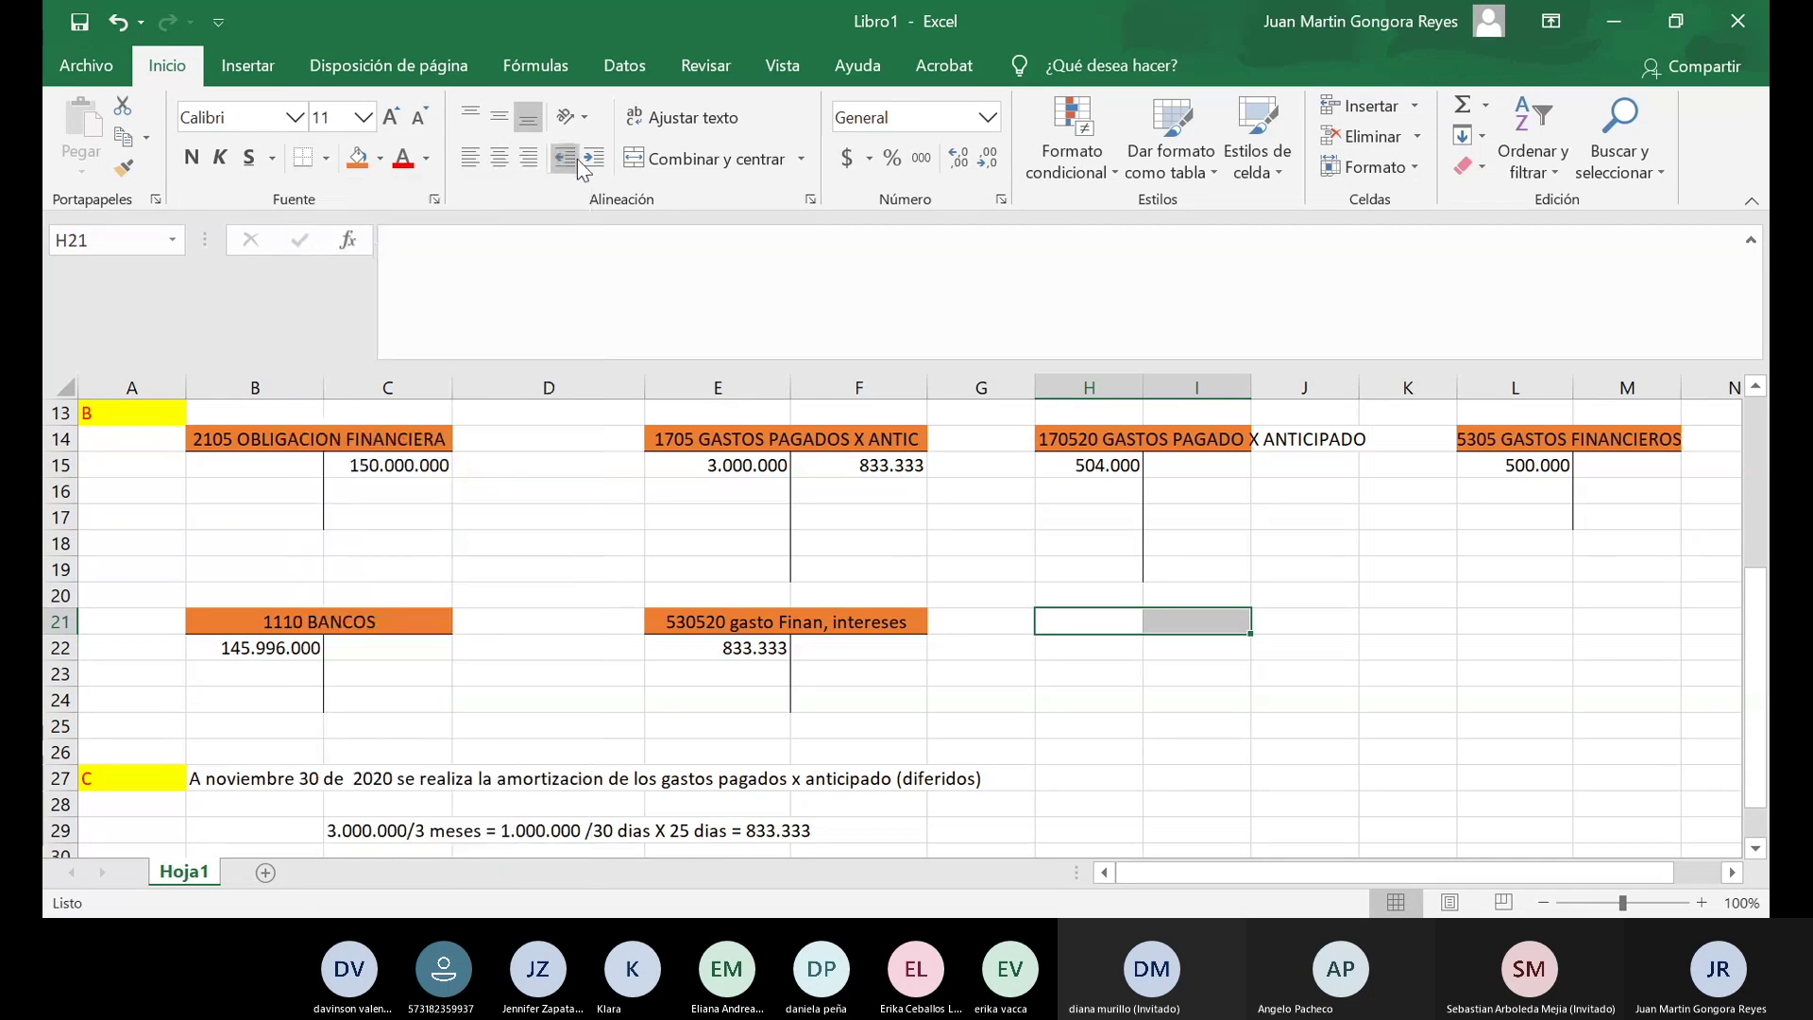
{"action": "left_click", "coordinate": [704, 158]}
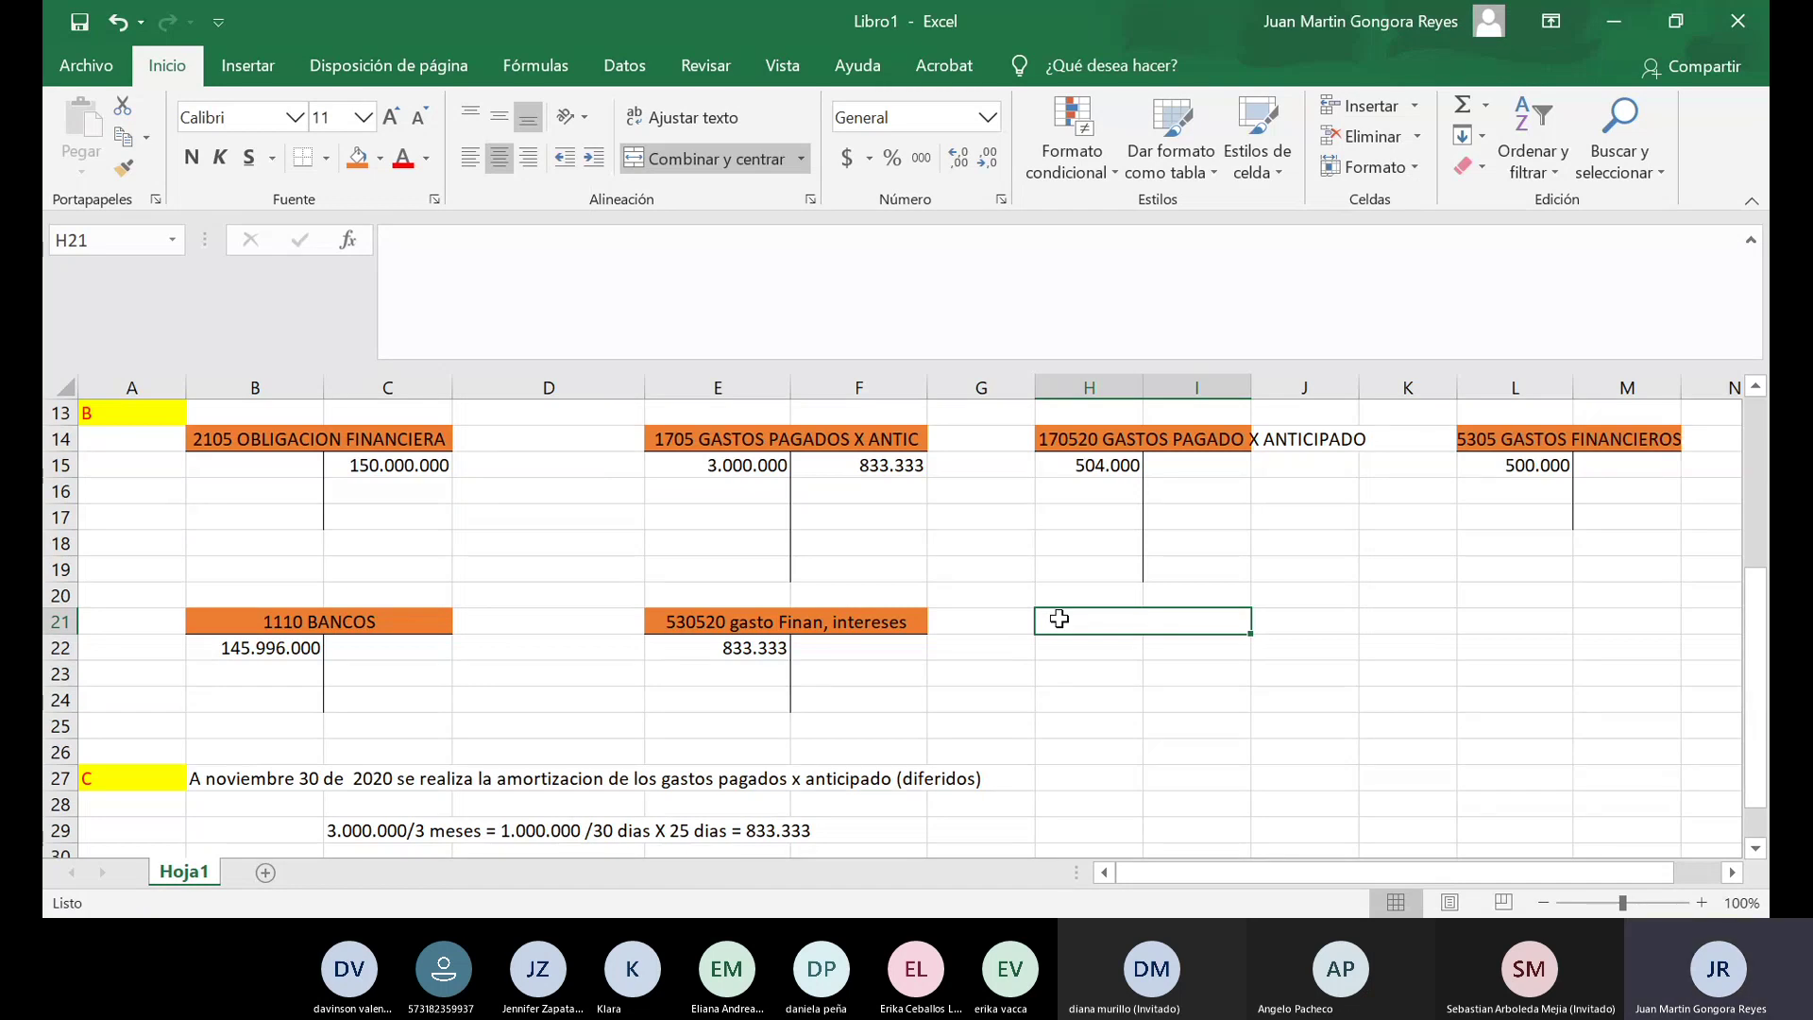
Title the new T-account header in H21 "513095 gasto seguros".
{"action": "type", "text": "5130"}
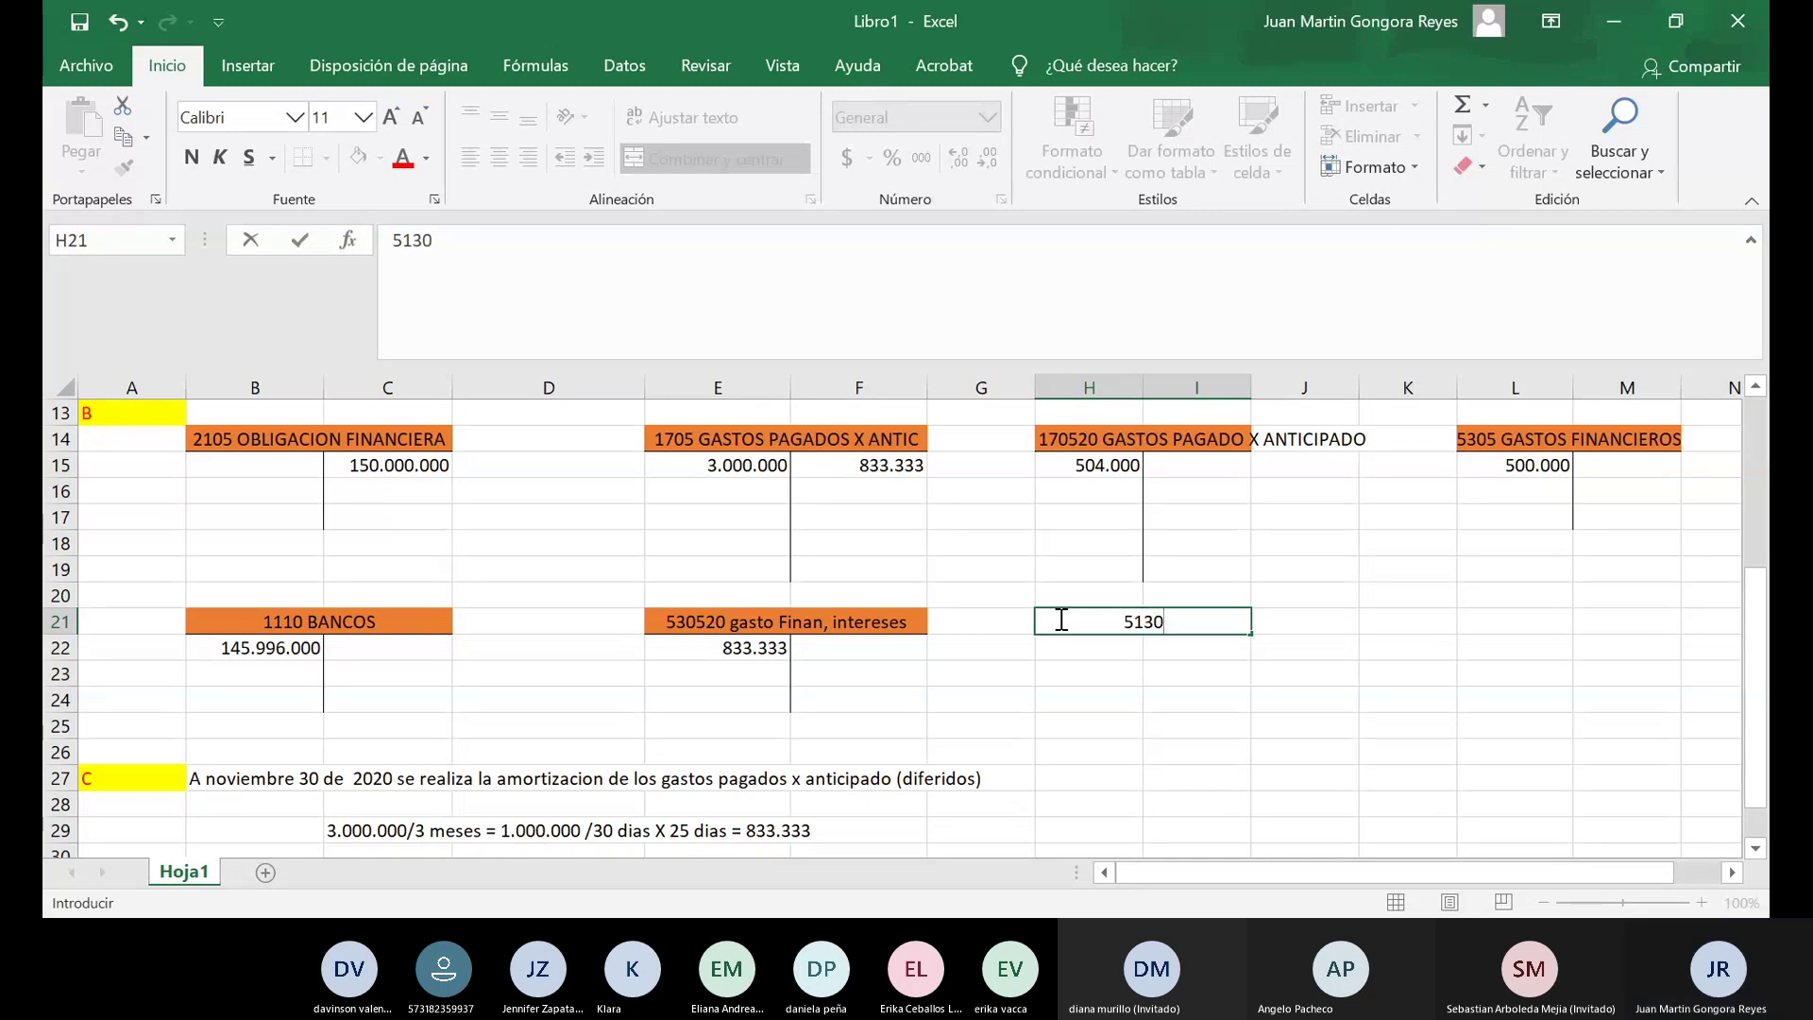
{"action": "type", "text": "95 gasto"}
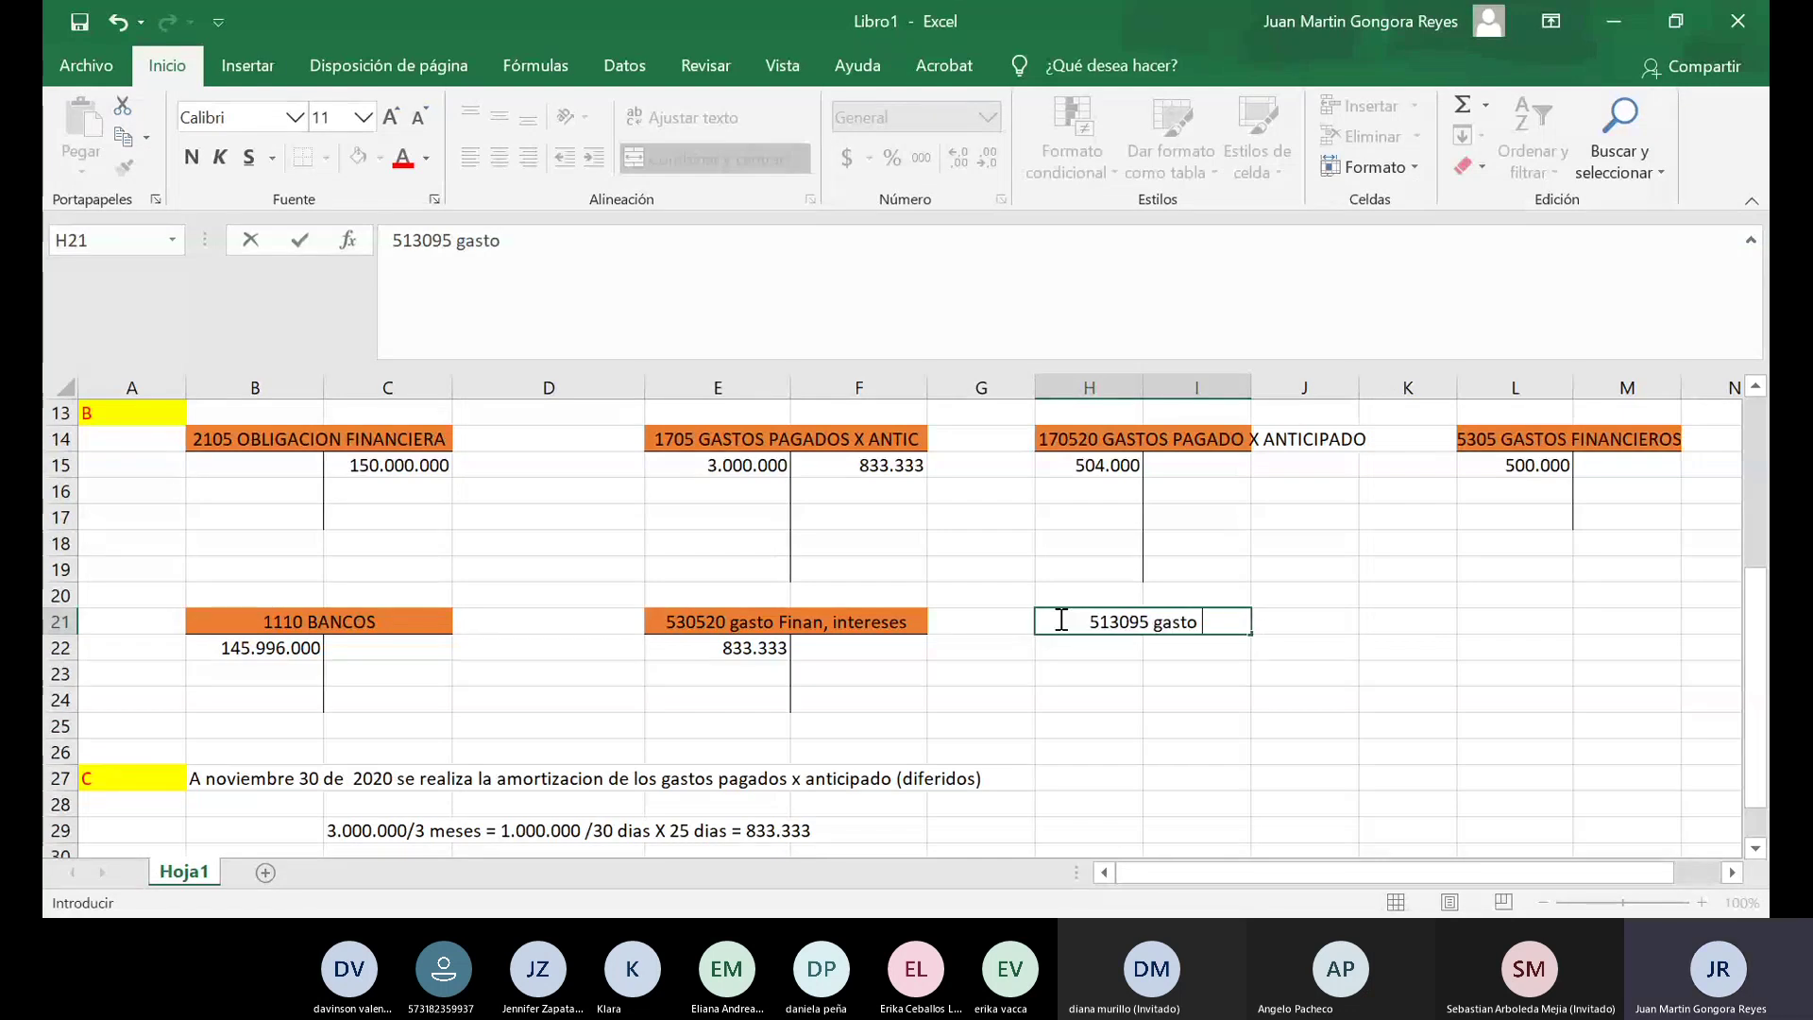
{"action": "type", "text": " seguro"}
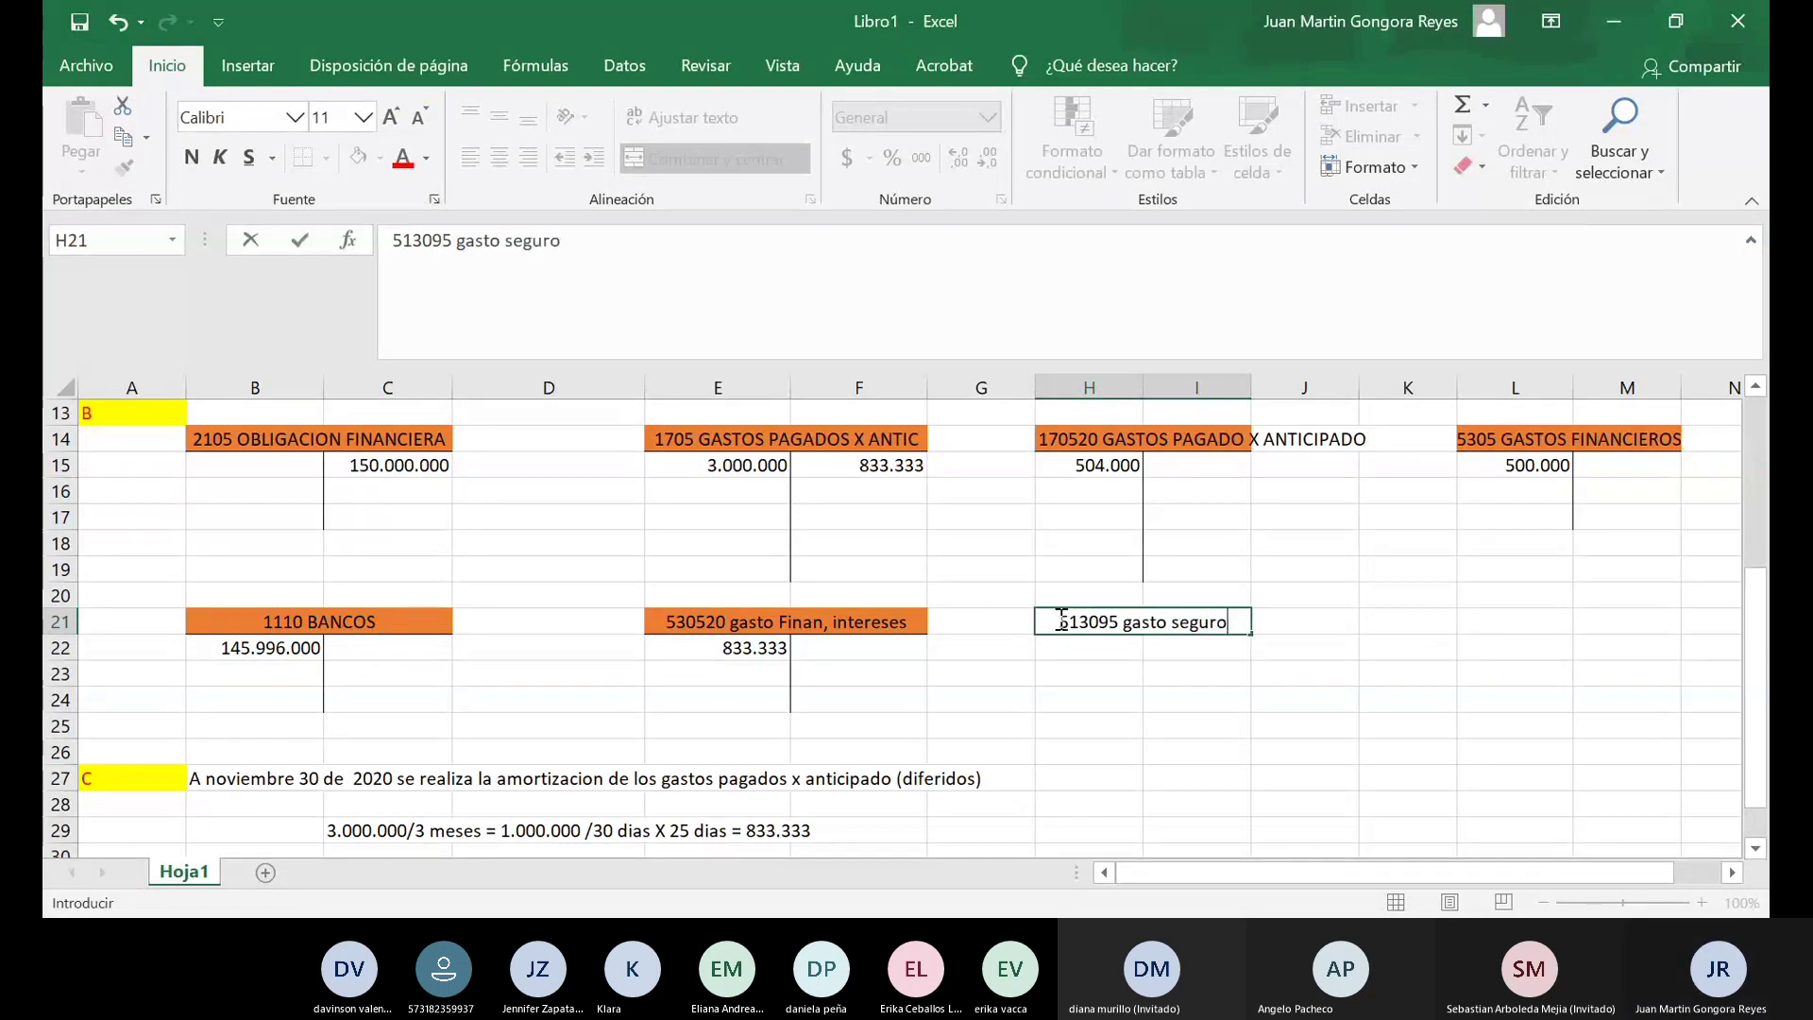
{"action": "type", "text": "s"}
{"action": "key", "text": "Return"}
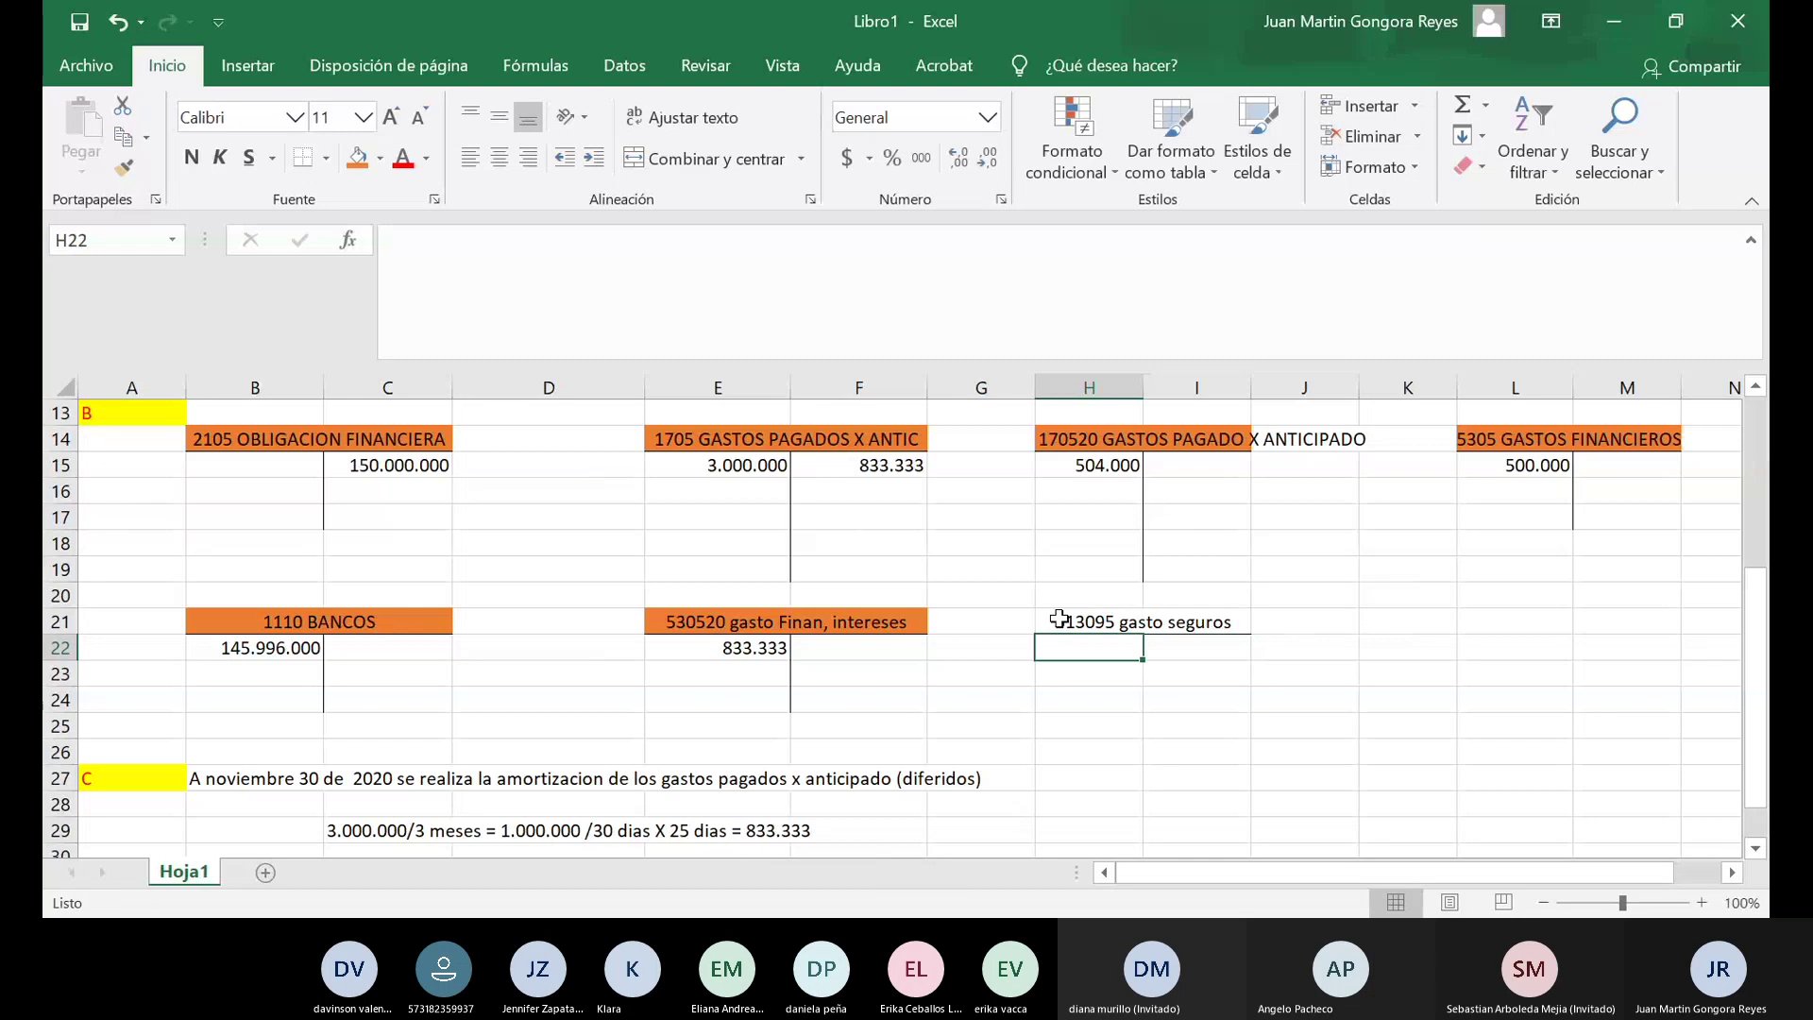
Fill the 513095 T-account header in H21 with orange.
{"action": "left_click_drag", "start_coordinate": [1059, 621], "coordinate": [1197, 621]}
{"action": "left_click", "coordinate": [704, 159]}
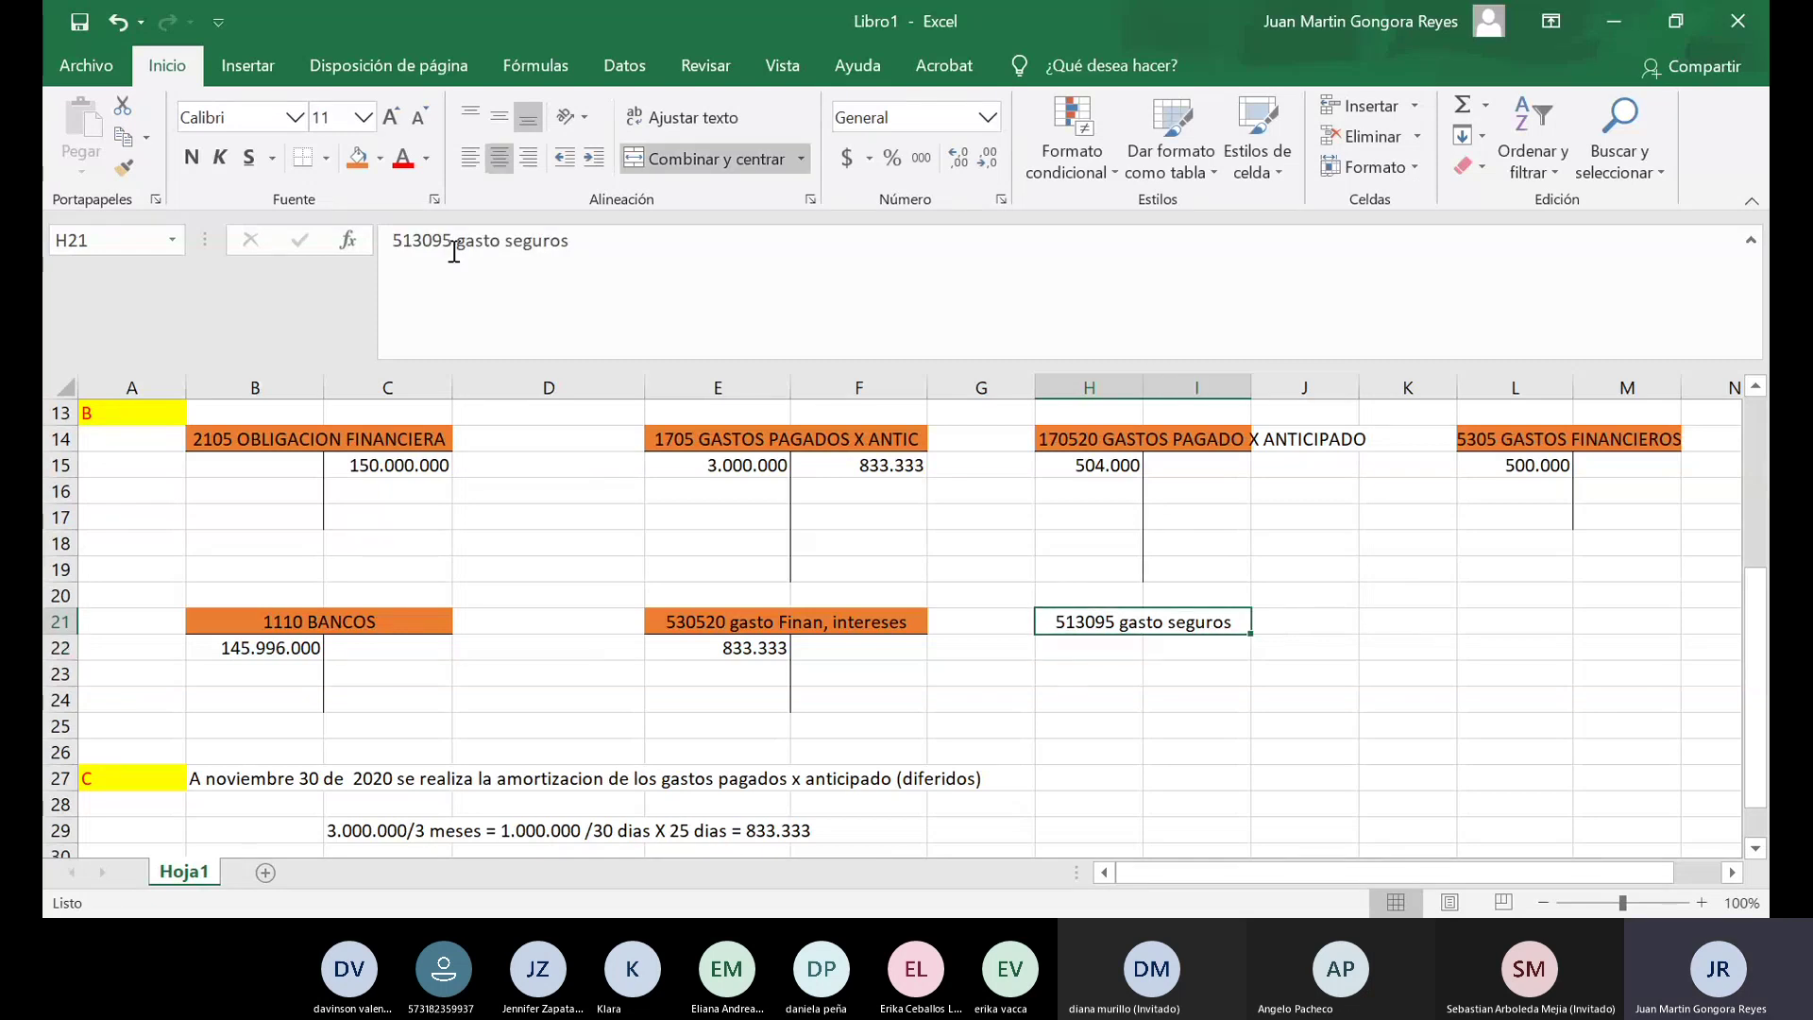
{"action": "left_click", "coordinate": [357, 159]}
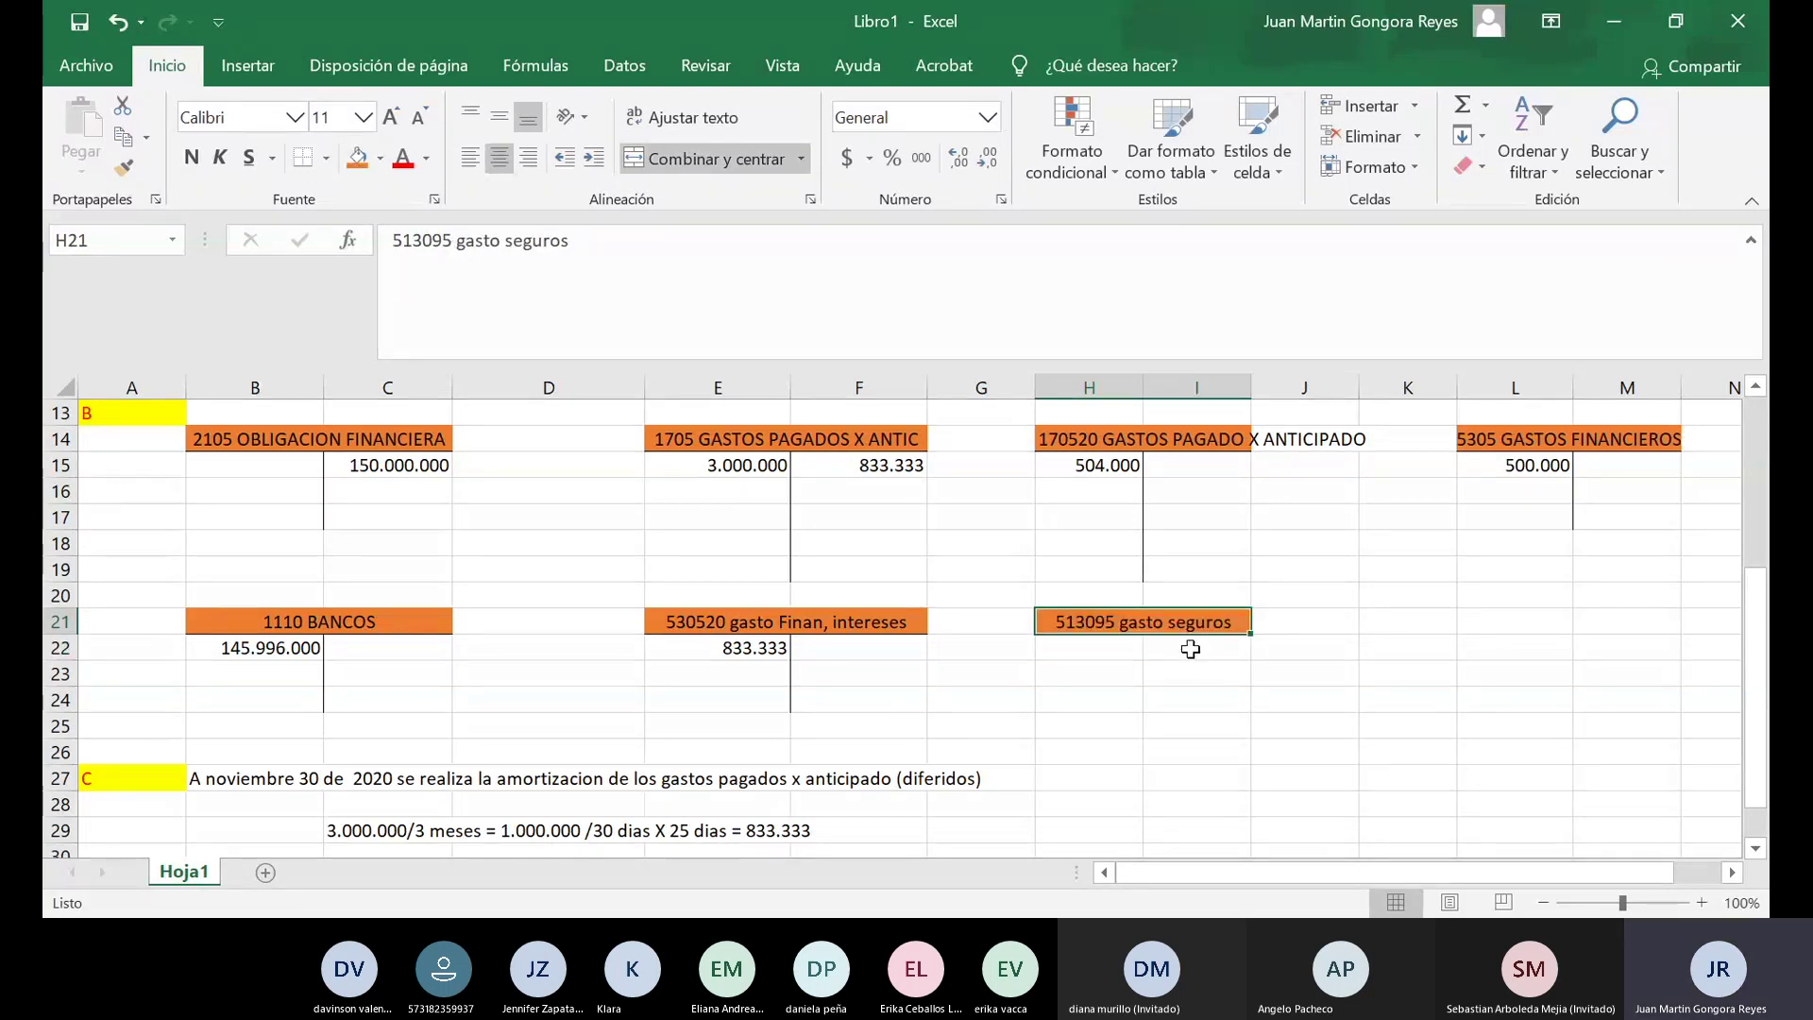
Add a left border to I22:I24 as the vertical divider of the 513095 T-account.
{"action": "left_click_drag", "start_coordinate": [1192, 648], "coordinate": [1193, 702]}
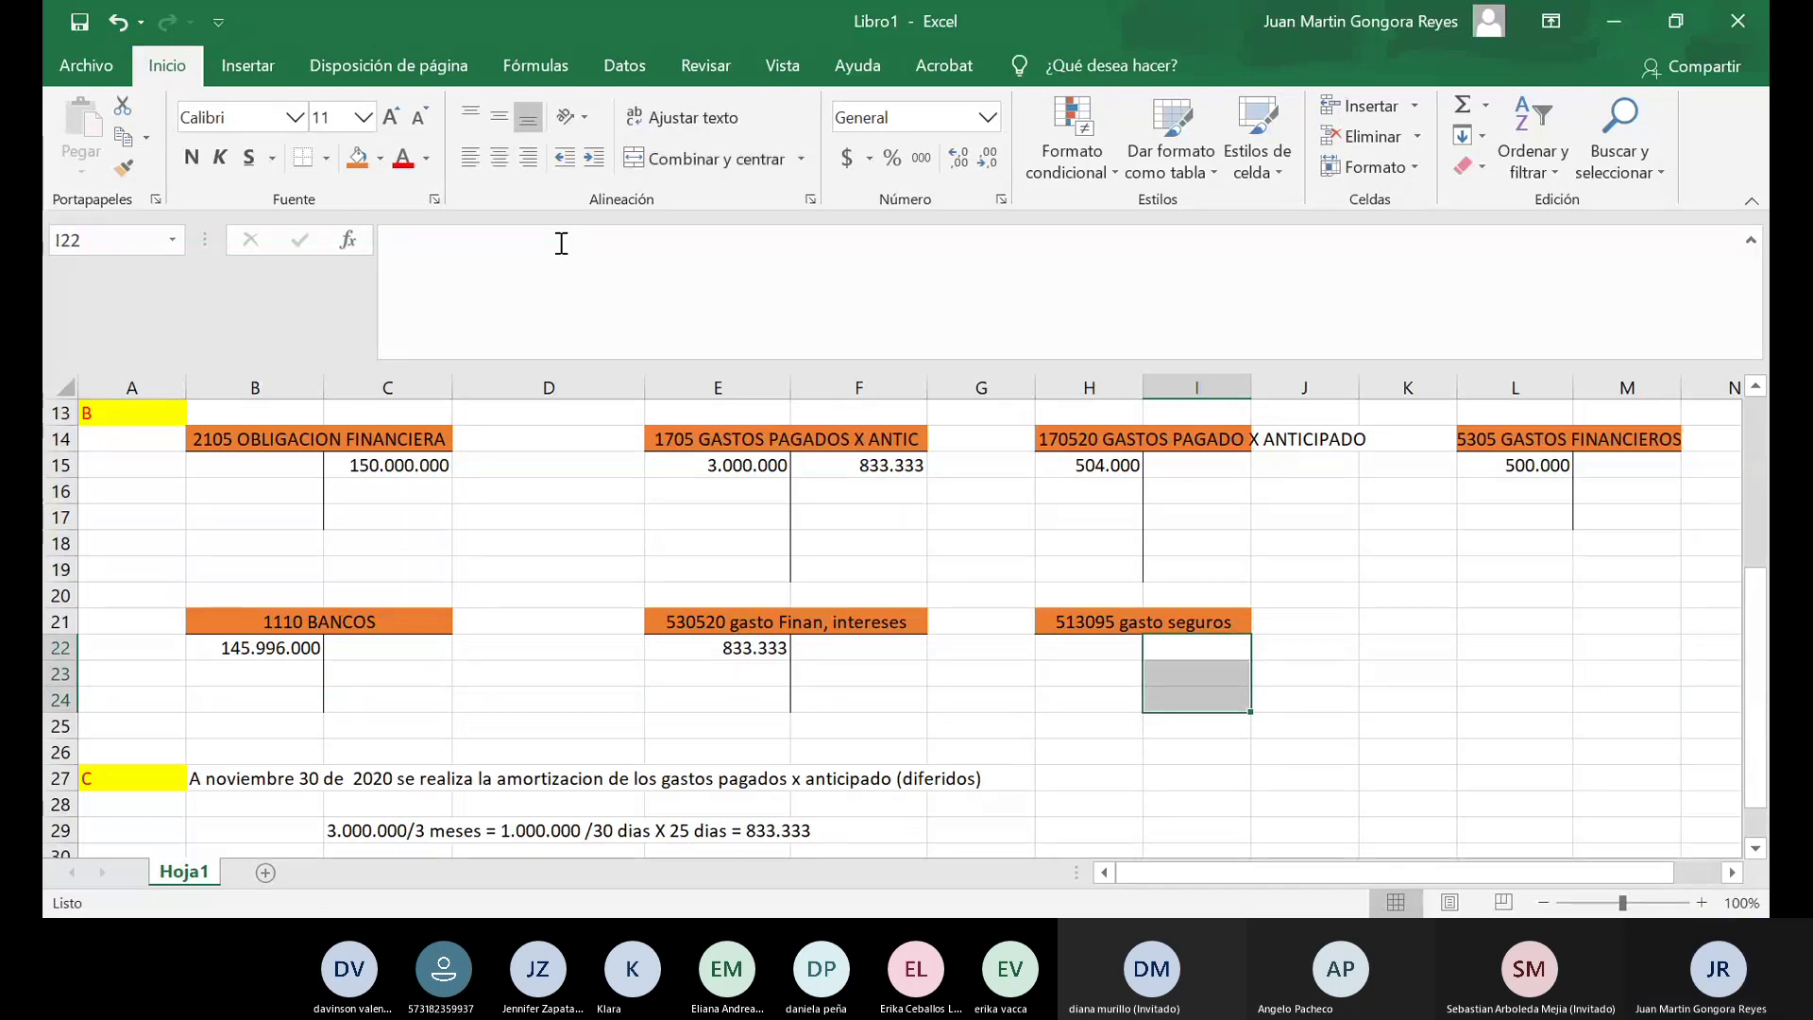
{"action": "left_click", "coordinate": [328, 159]}
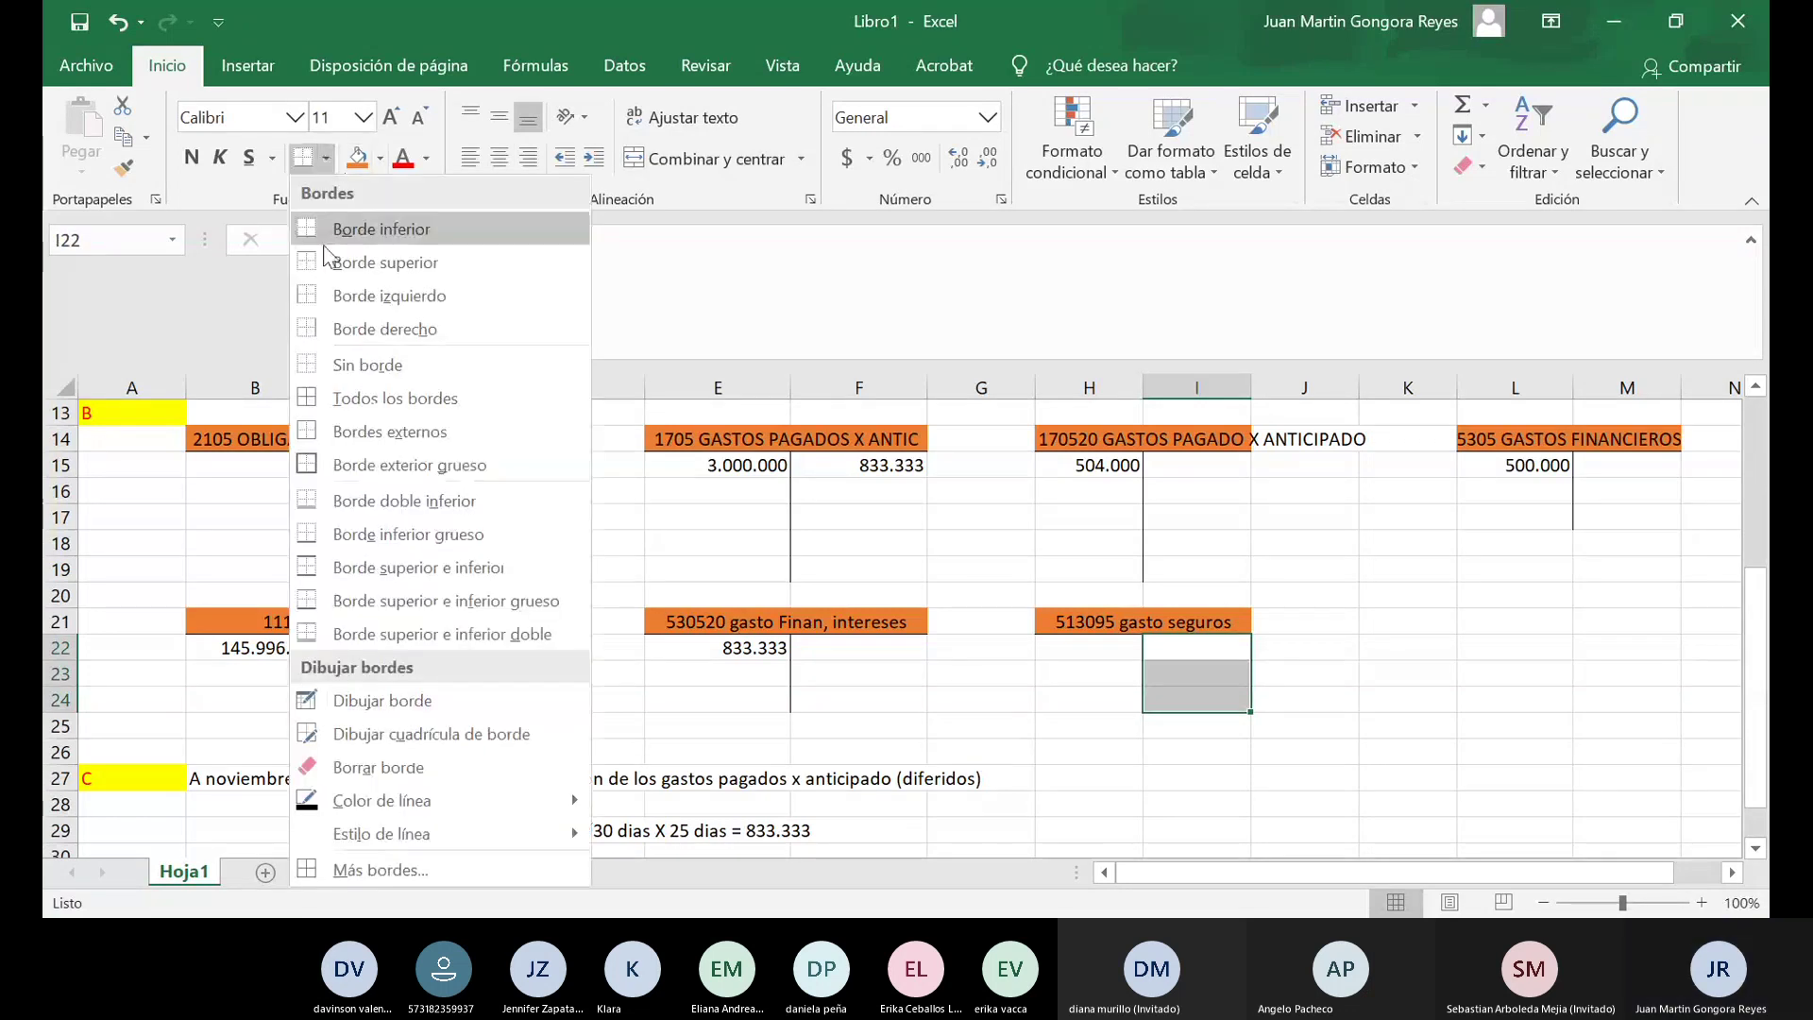
{"action": "left_click", "coordinate": [314, 299]}
Enter 23.333 in H22 as the debit of the 513095 insurance expense account.
{"action": "left_click", "coordinate": [1091, 658]}
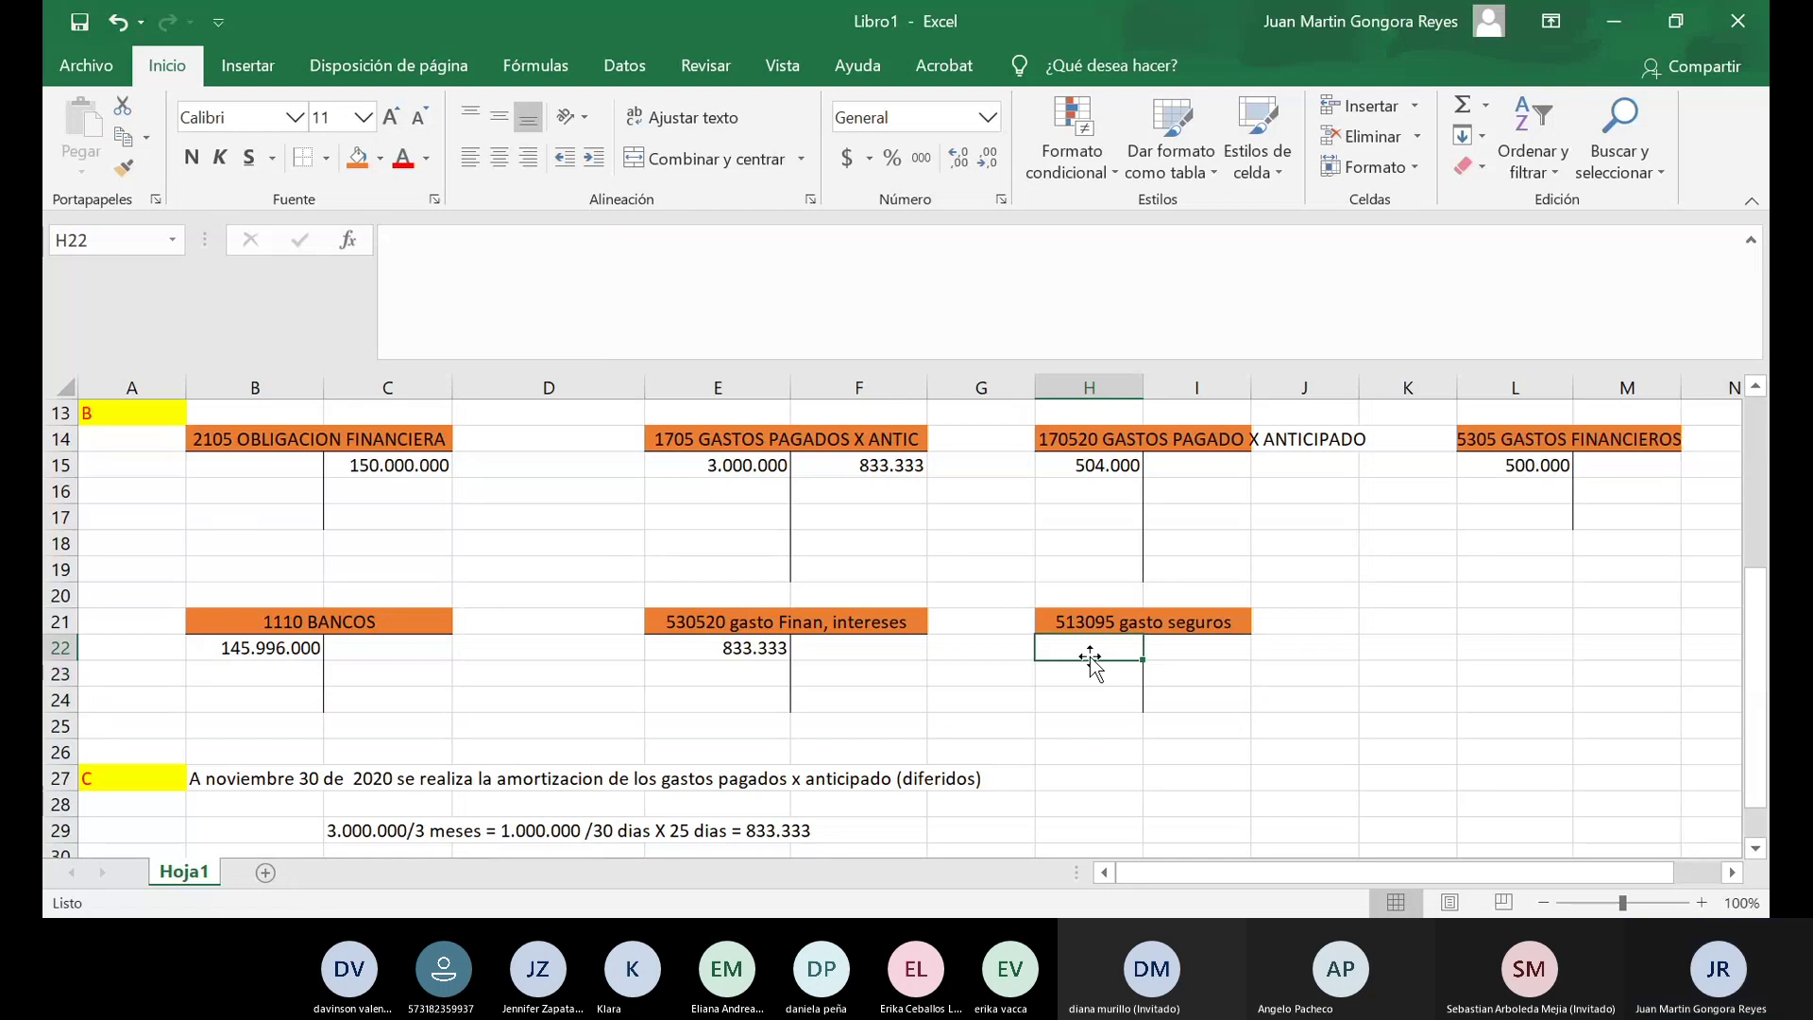
{"action": "type", "text": "2"}
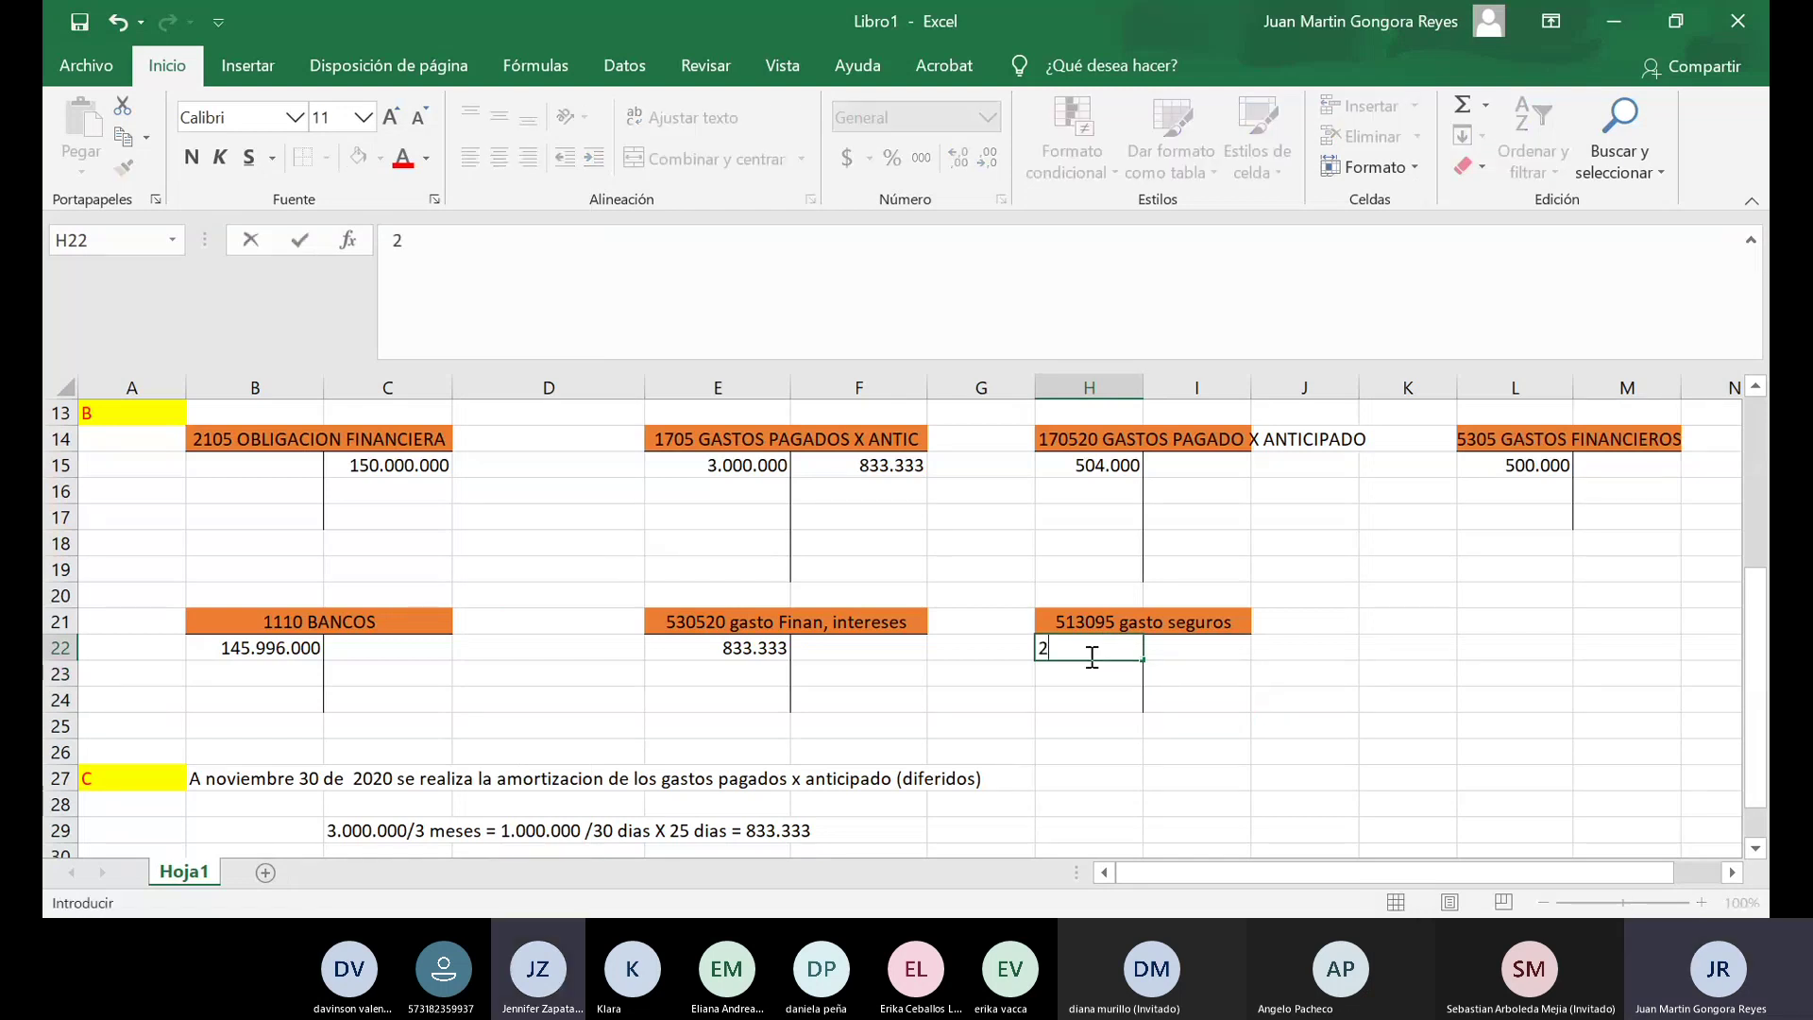
{"action": "type", "text": "3.333"}
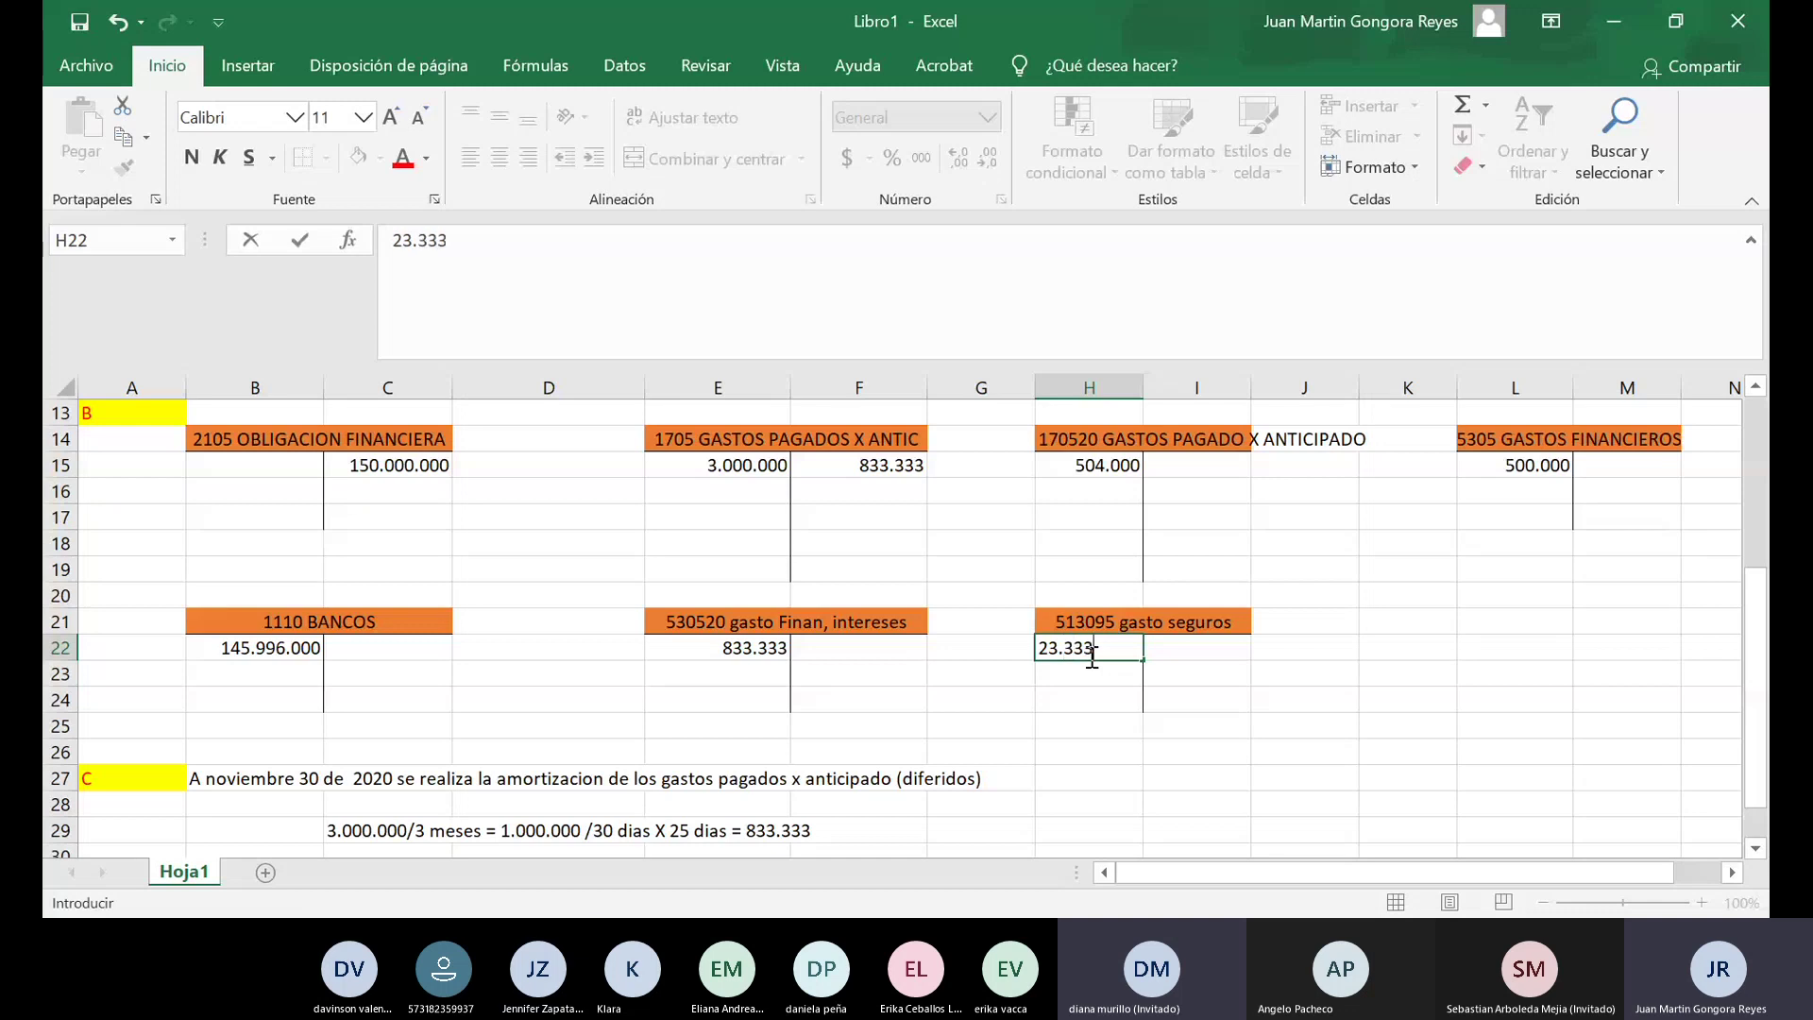
{"action": "key", "text": "Tab"}
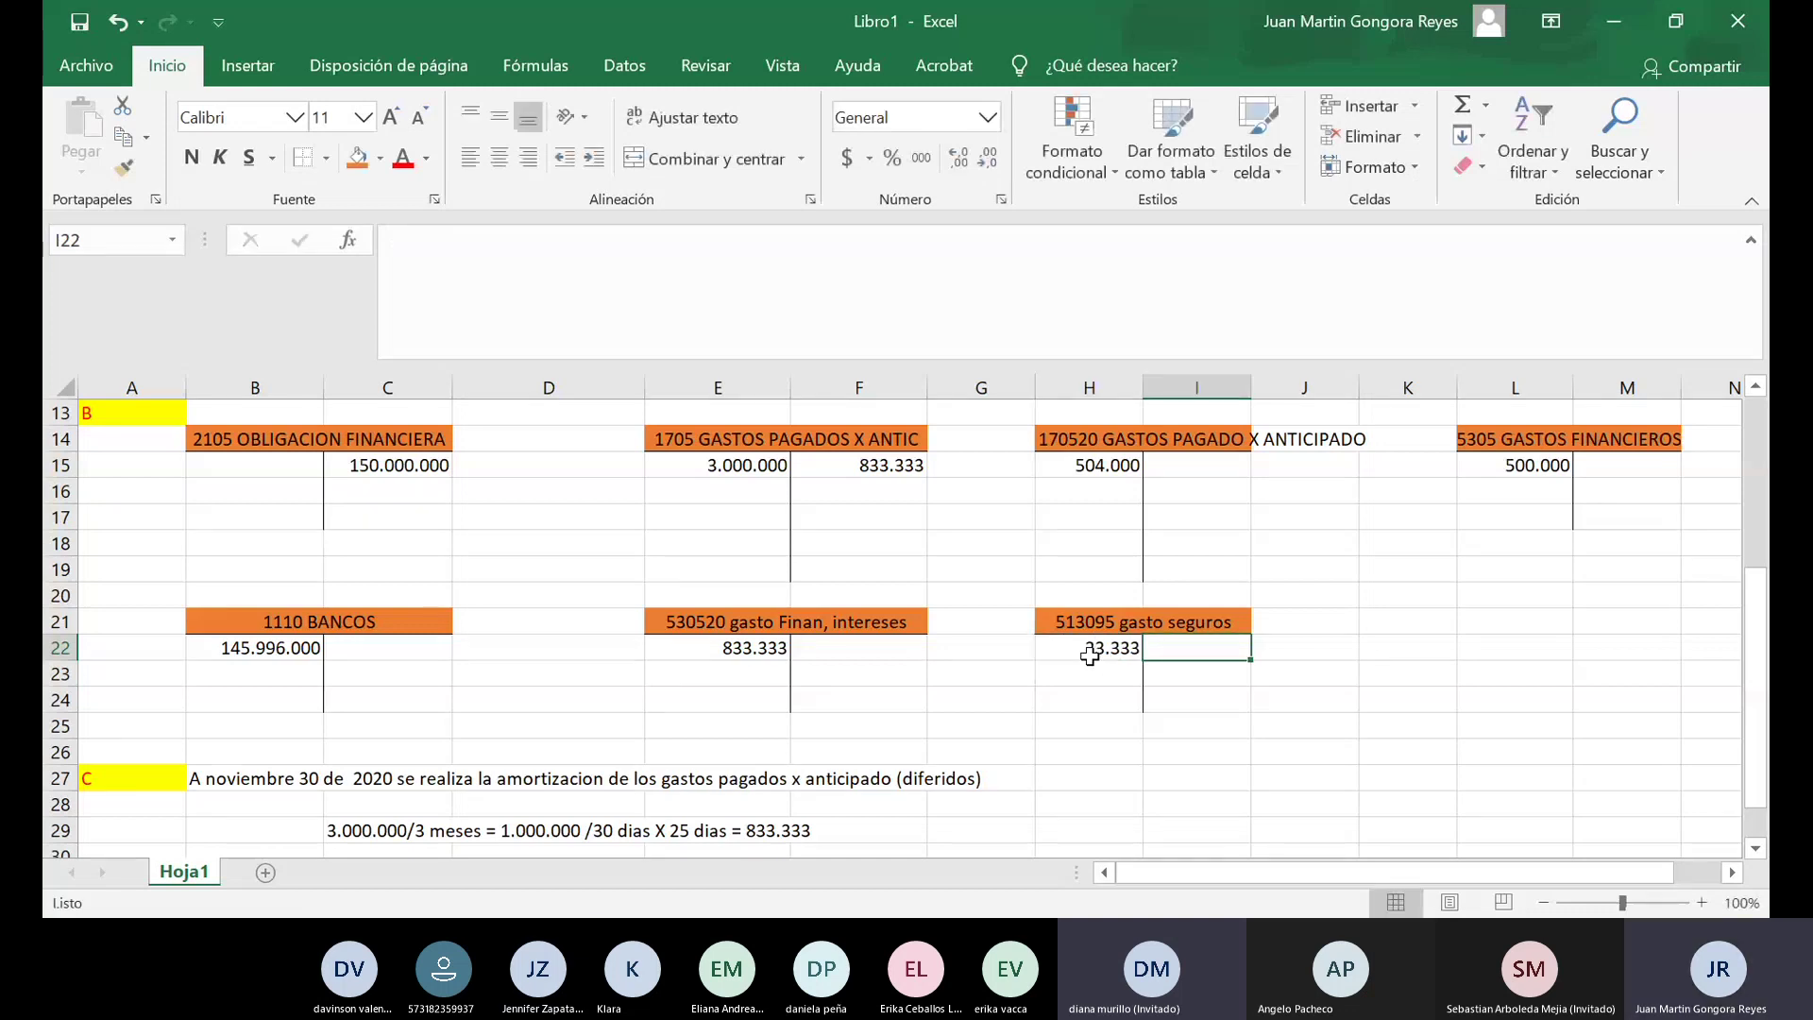
Enter 23.333 in I15 as the credit of the 170520 prepaid expense account.
{"action": "key", "text": "Up"}
{"action": "key", "text": "Up"}
{"action": "key", "text": "Up"}
{"action": "key", "text": "Up"}
{"action": "key", "text": "Up"}
{"action": "key", "text": "Up"}
{"action": "key", "text": "Up"}
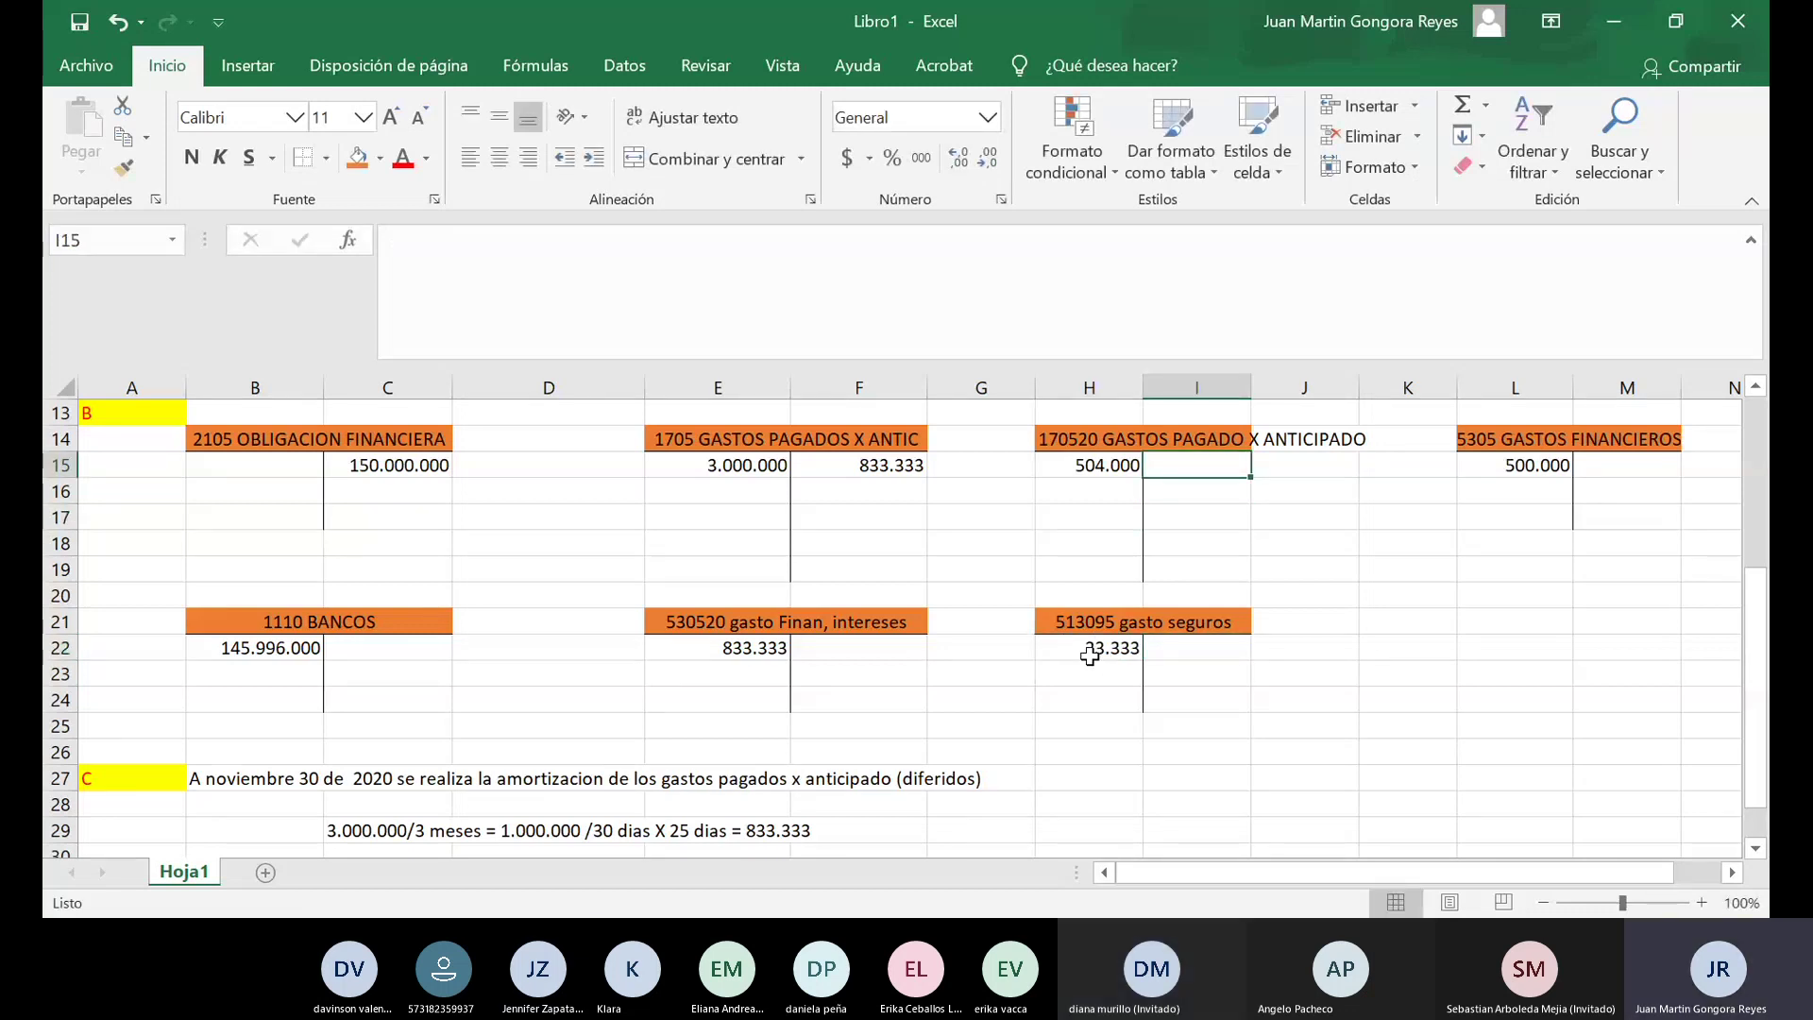
{"action": "type", "text": "23.333"}
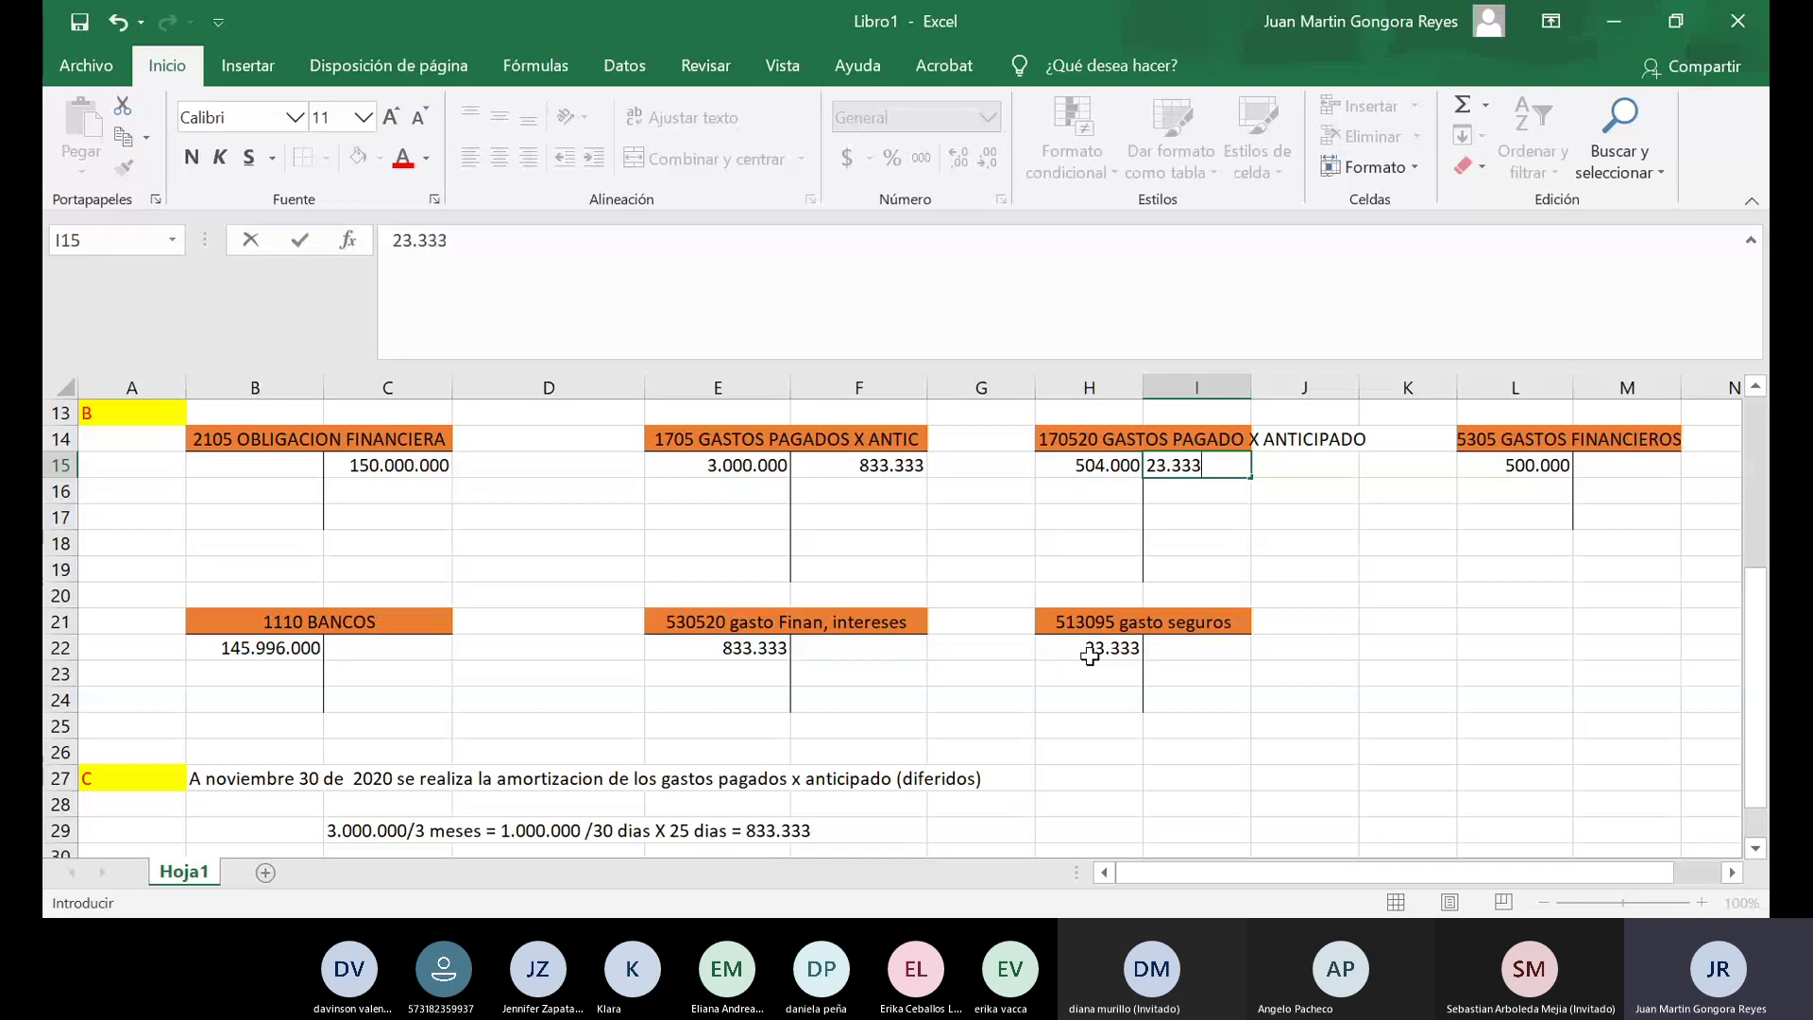
{"action": "key", "text": "Return"}
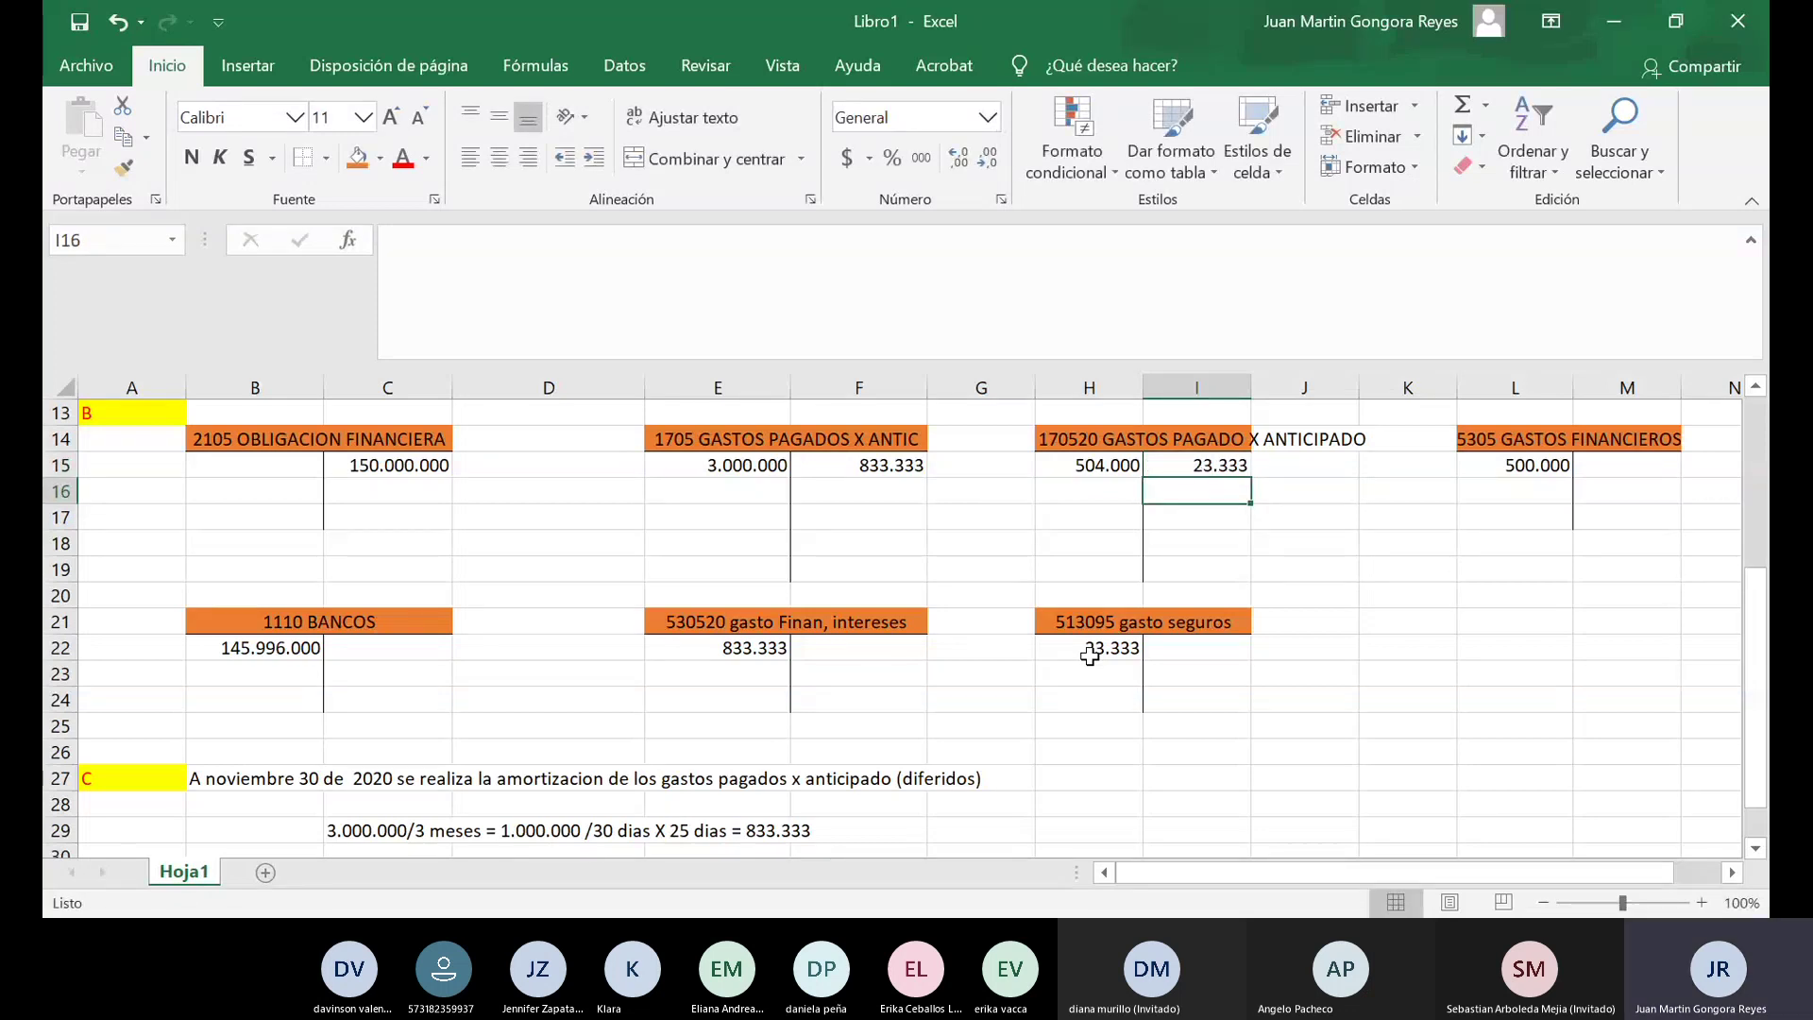
Label the 530520 debit with "Nov" in D22 and align the label to the right.
{"action": "key", "text": "Down"}
{"action": "key", "text": "Down"}
{"action": "key", "text": "Down"}
{"action": "key", "text": "Down"}
{"action": "key", "text": "Down"}
{"action": "key", "text": "Down"}
{"action": "key", "text": "Down"}
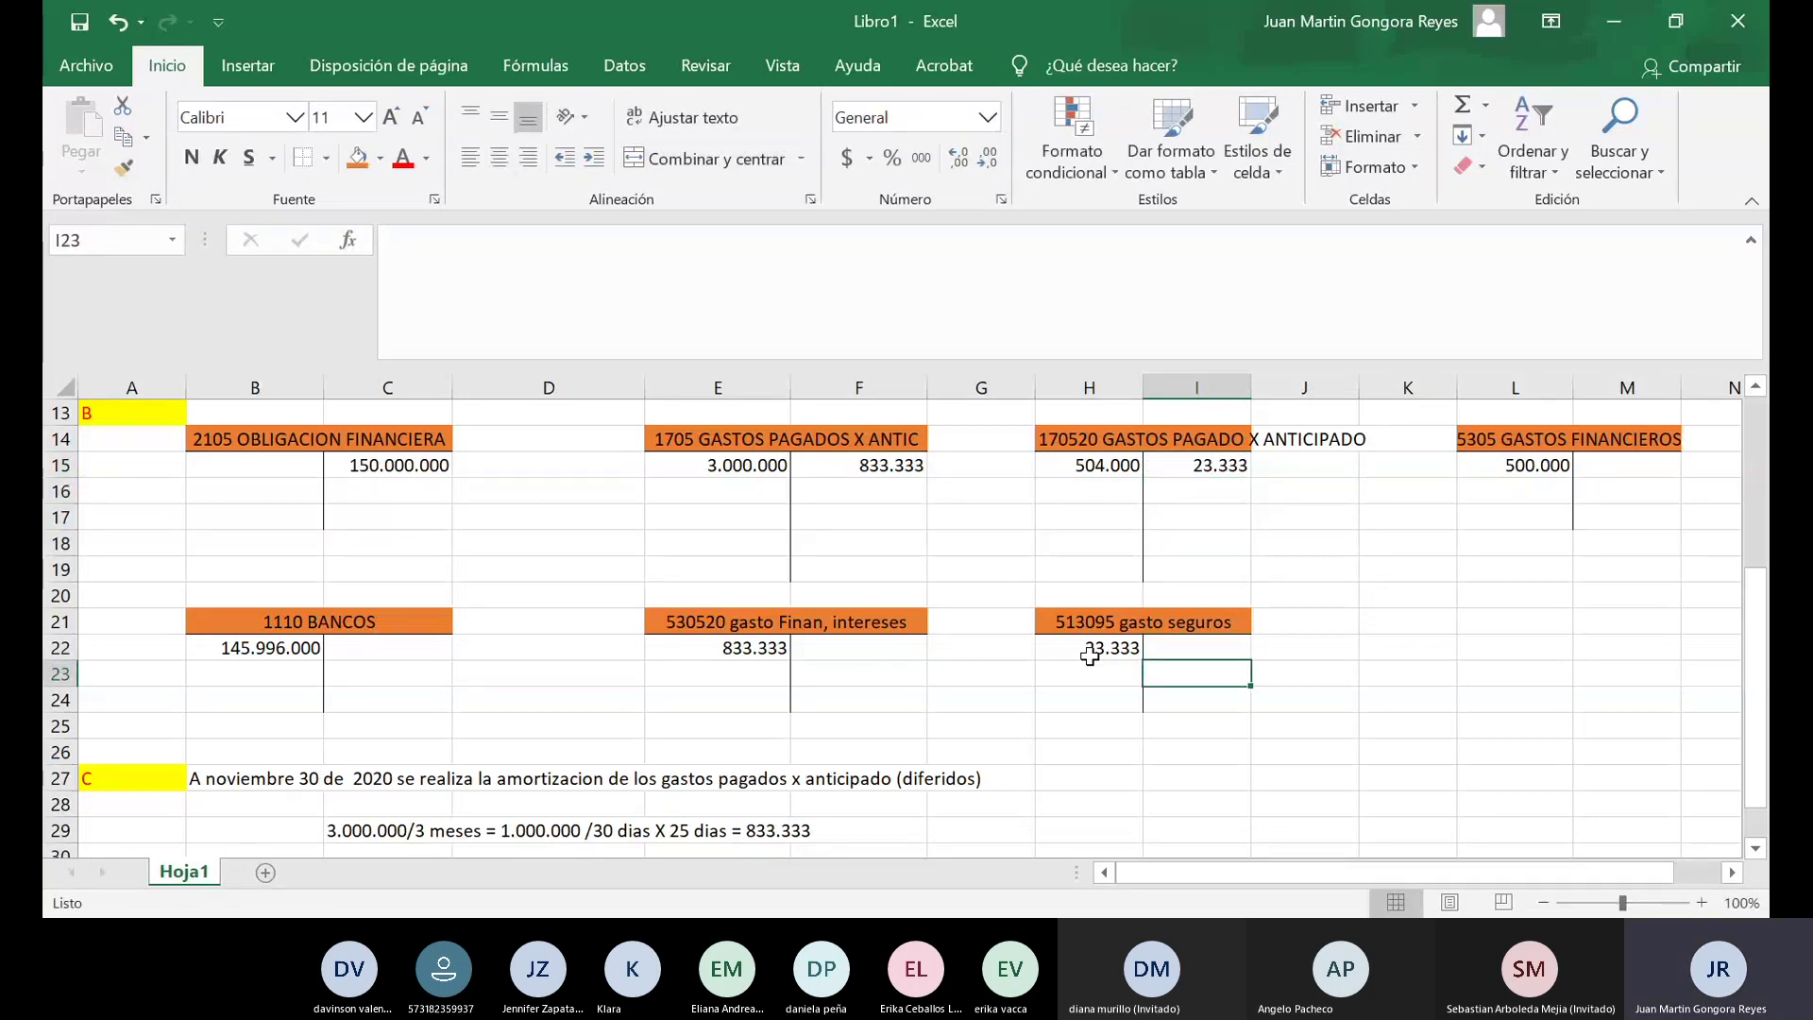
{"action": "key", "text": "Up"}
{"action": "key", "text": "Left"}
{"action": "key", "text": "Left"}
{"action": "key", "text": "Left"}
{"action": "key", "text": "Left"}
{"action": "key", "text": "Left"}
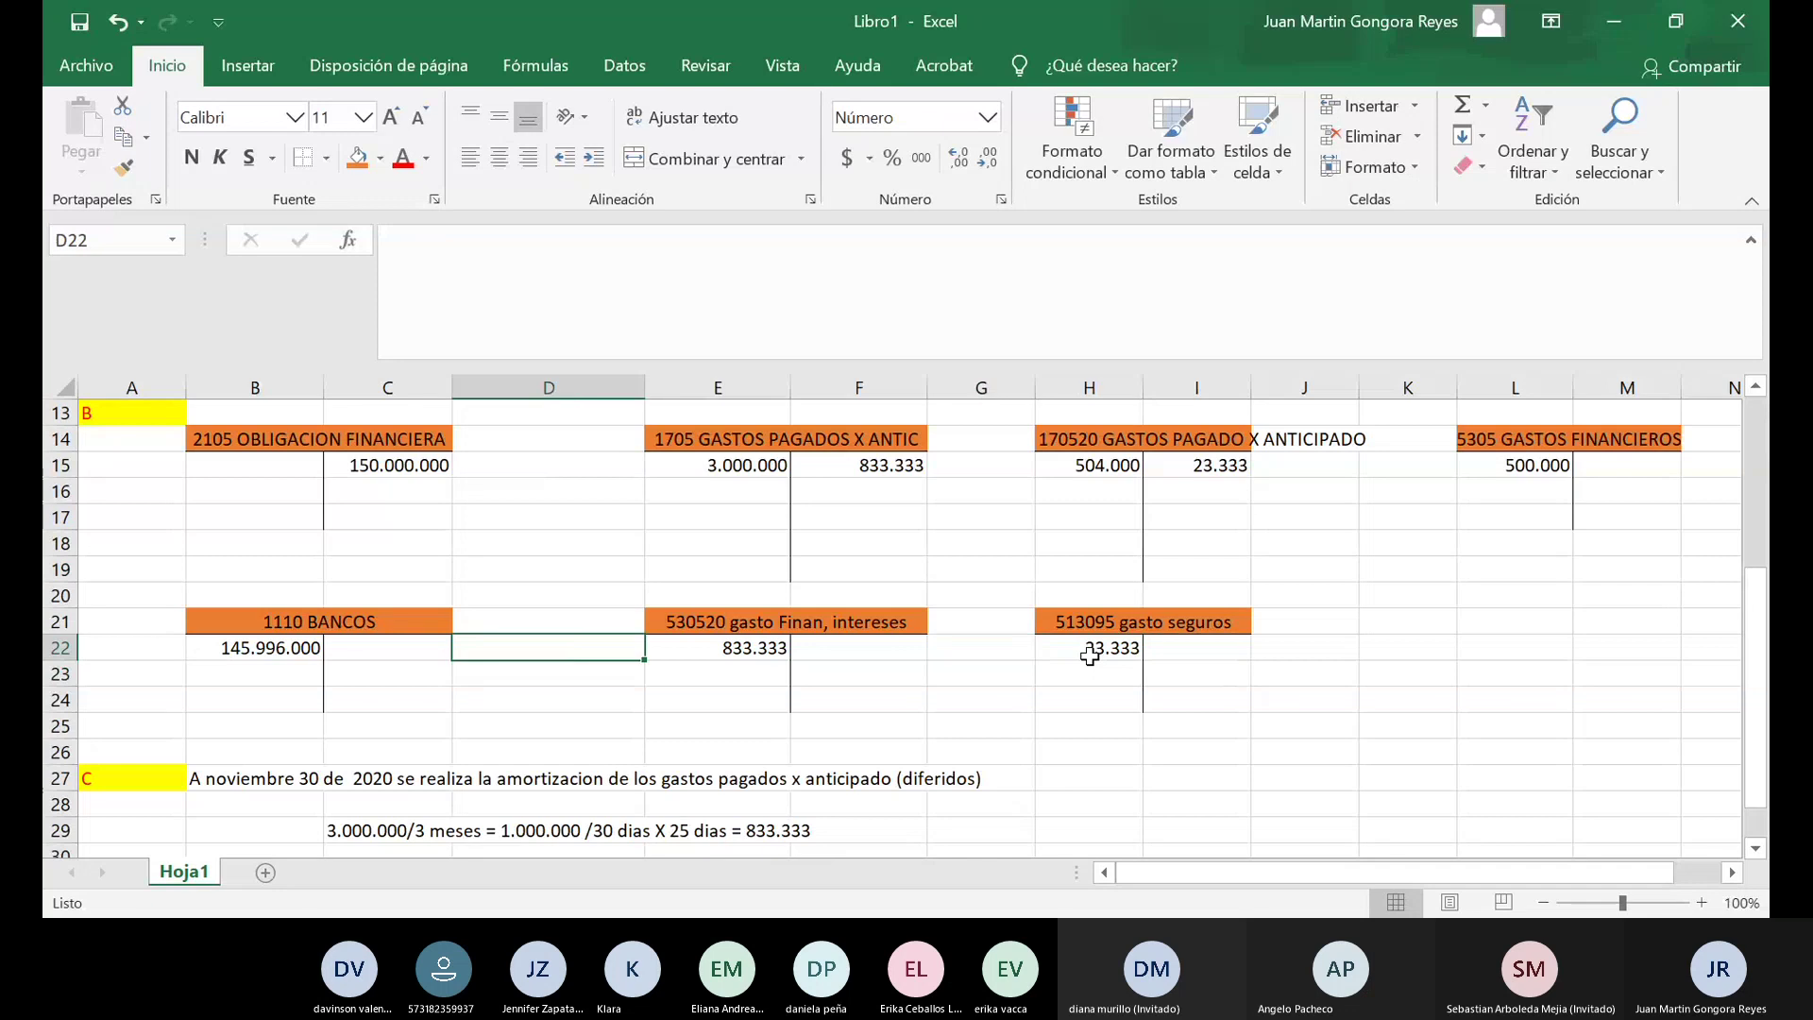
{"action": "key", "text": "Down"}
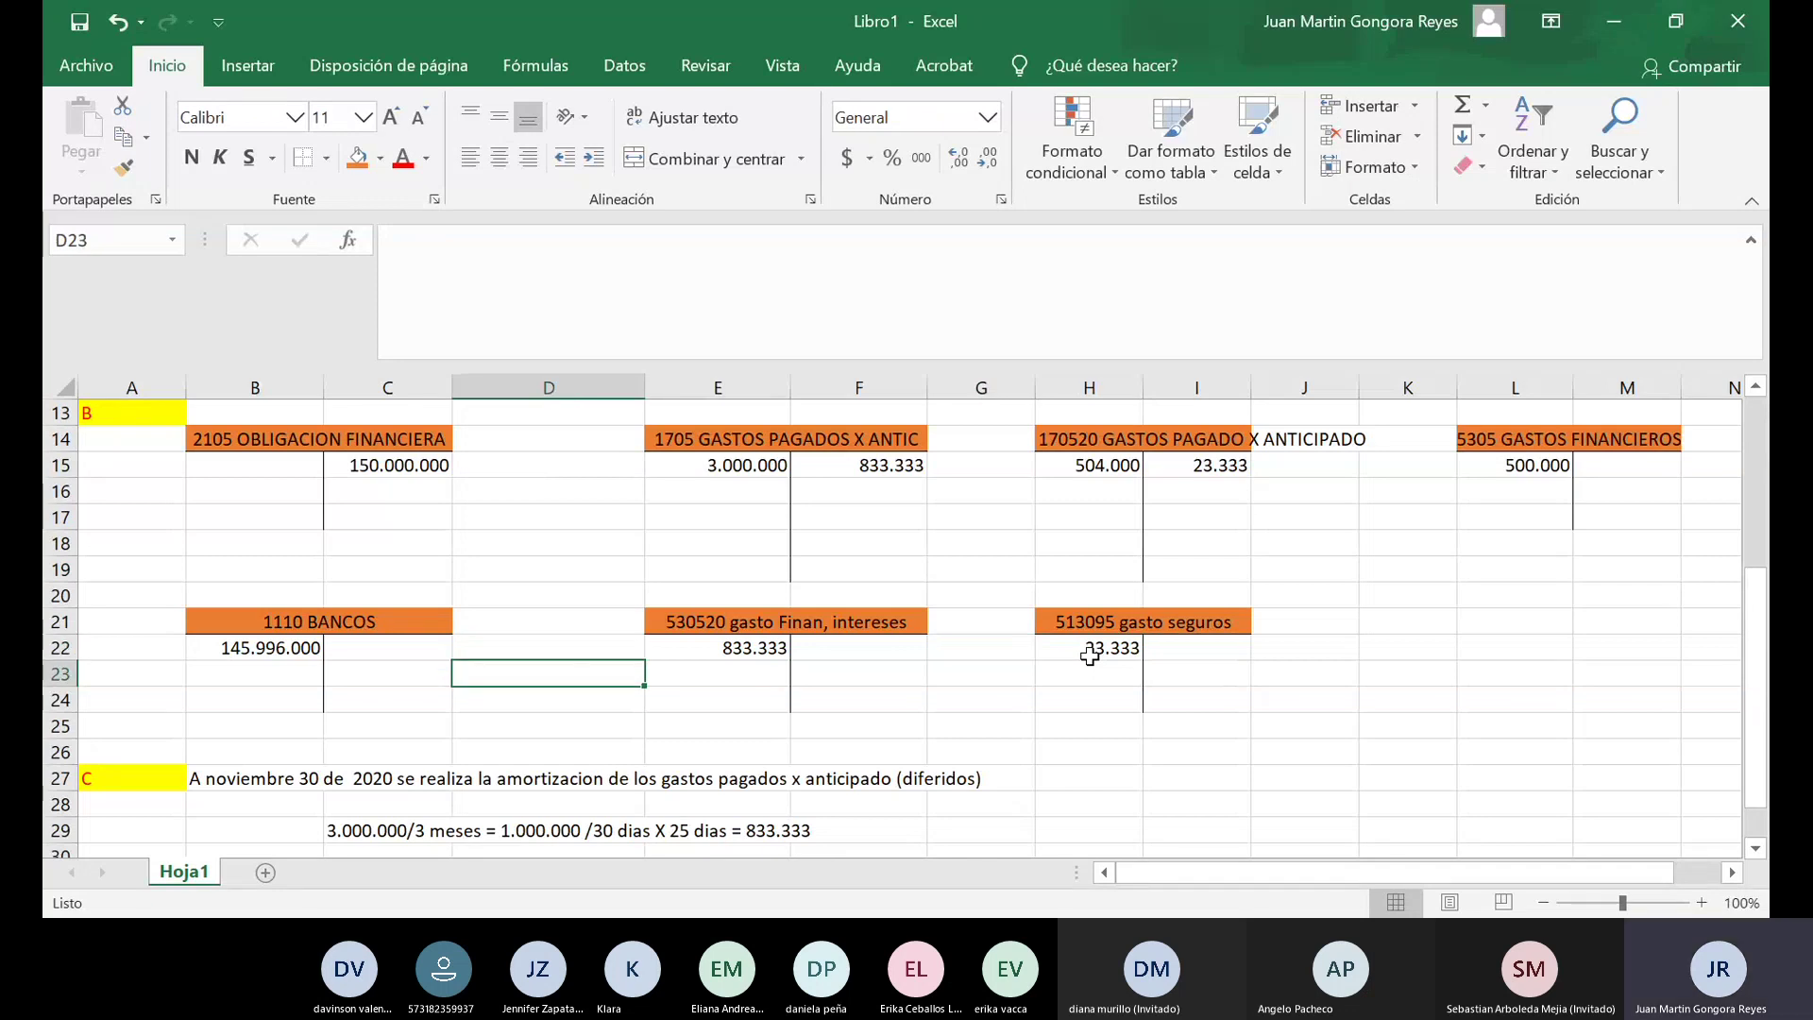
{"action": "left_click", "coordinate": [606, 651]}
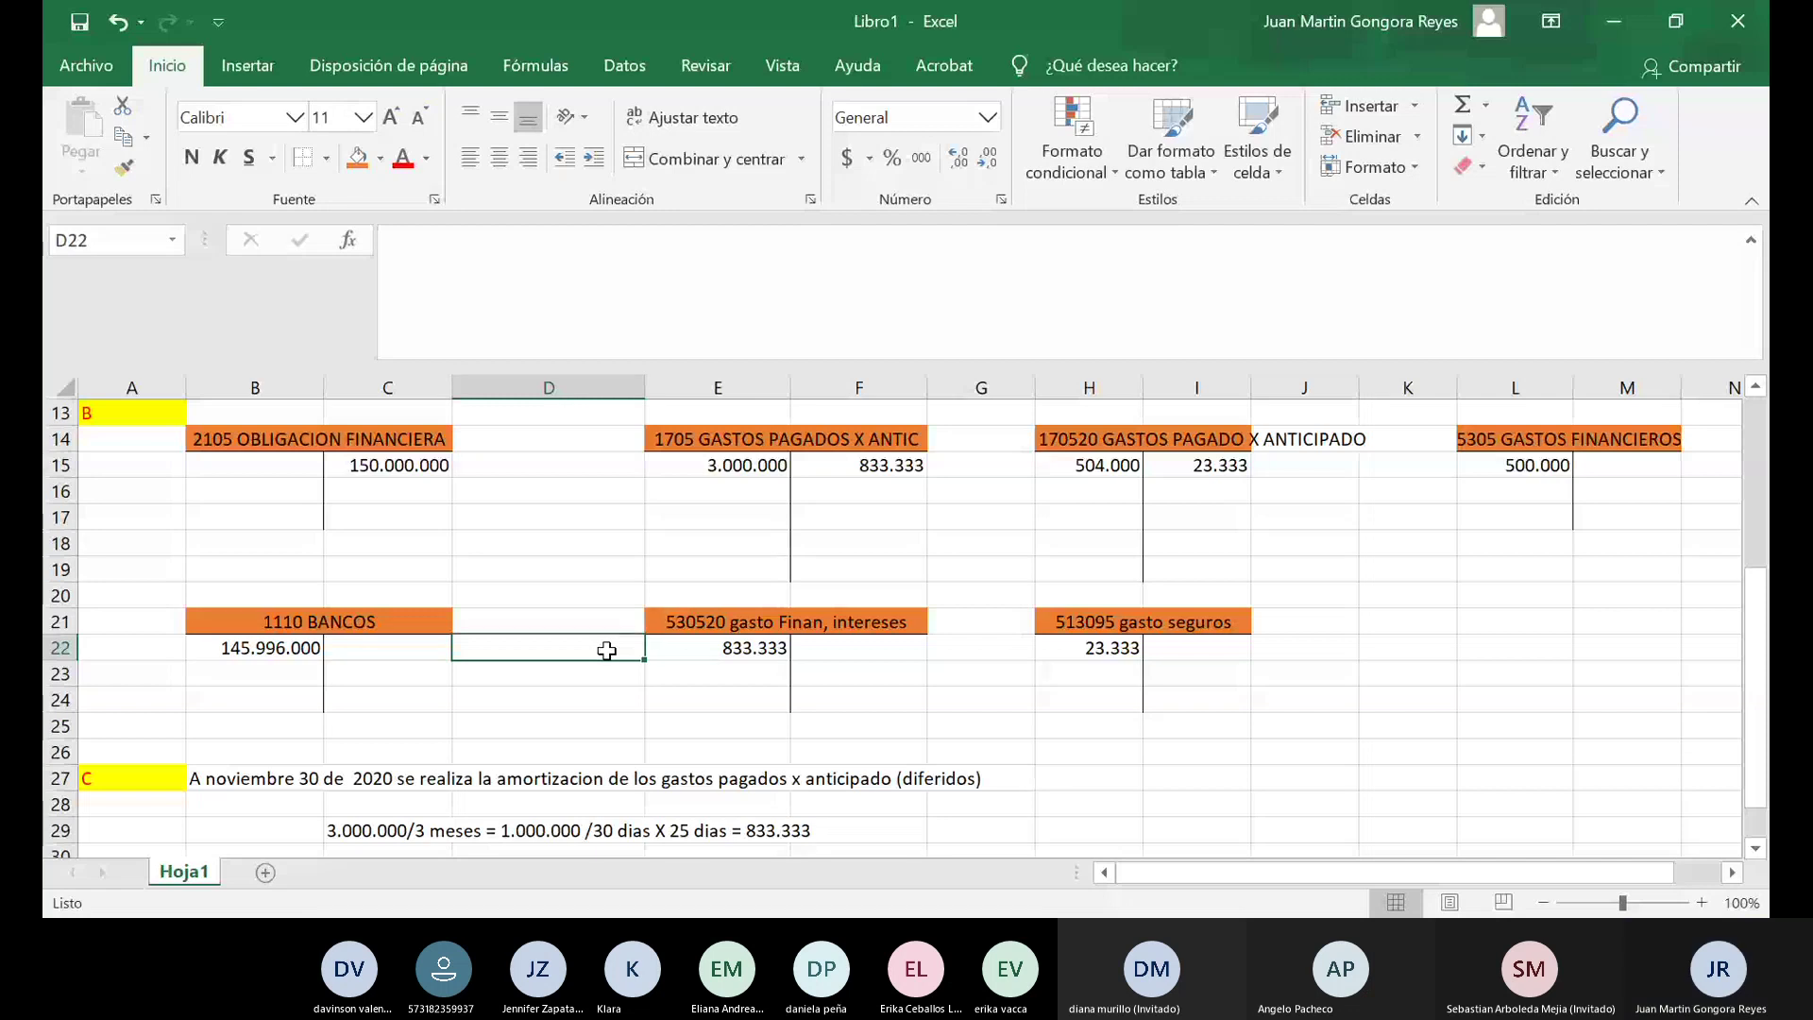
{"action": "double_click", "coordinate": [608, 651]}
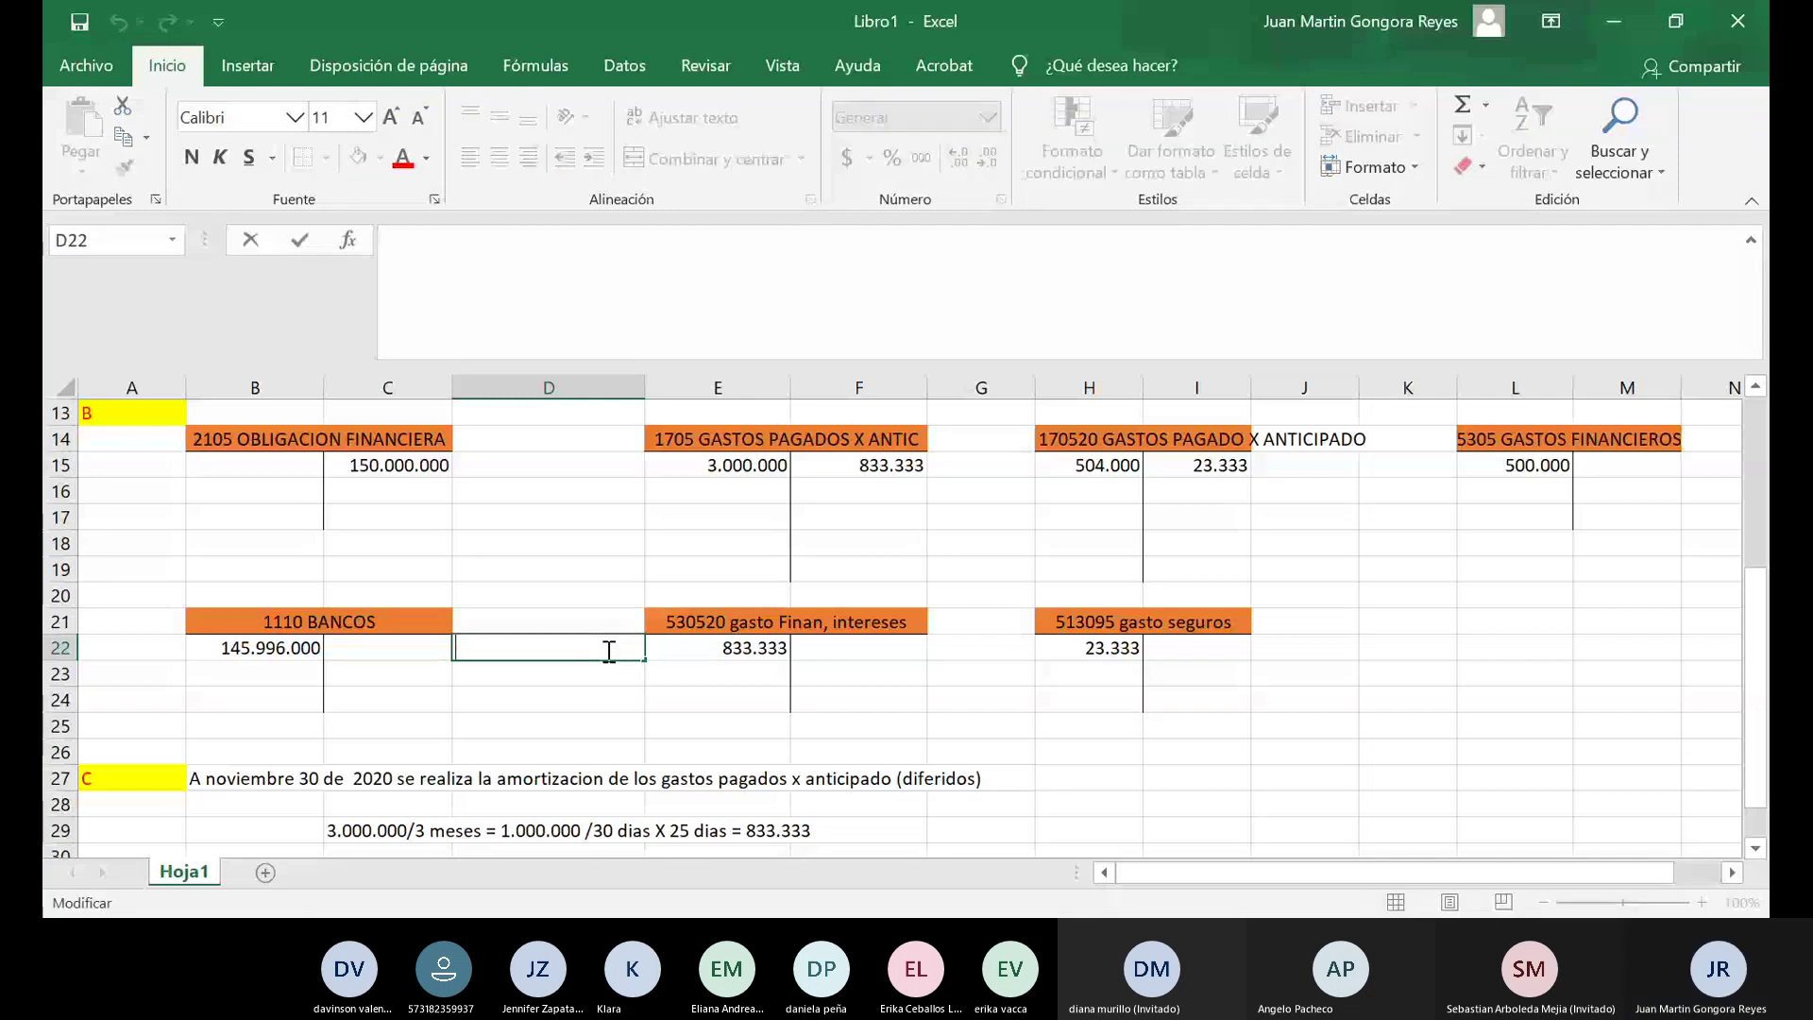
{"action": "type", "text": "Nov"}
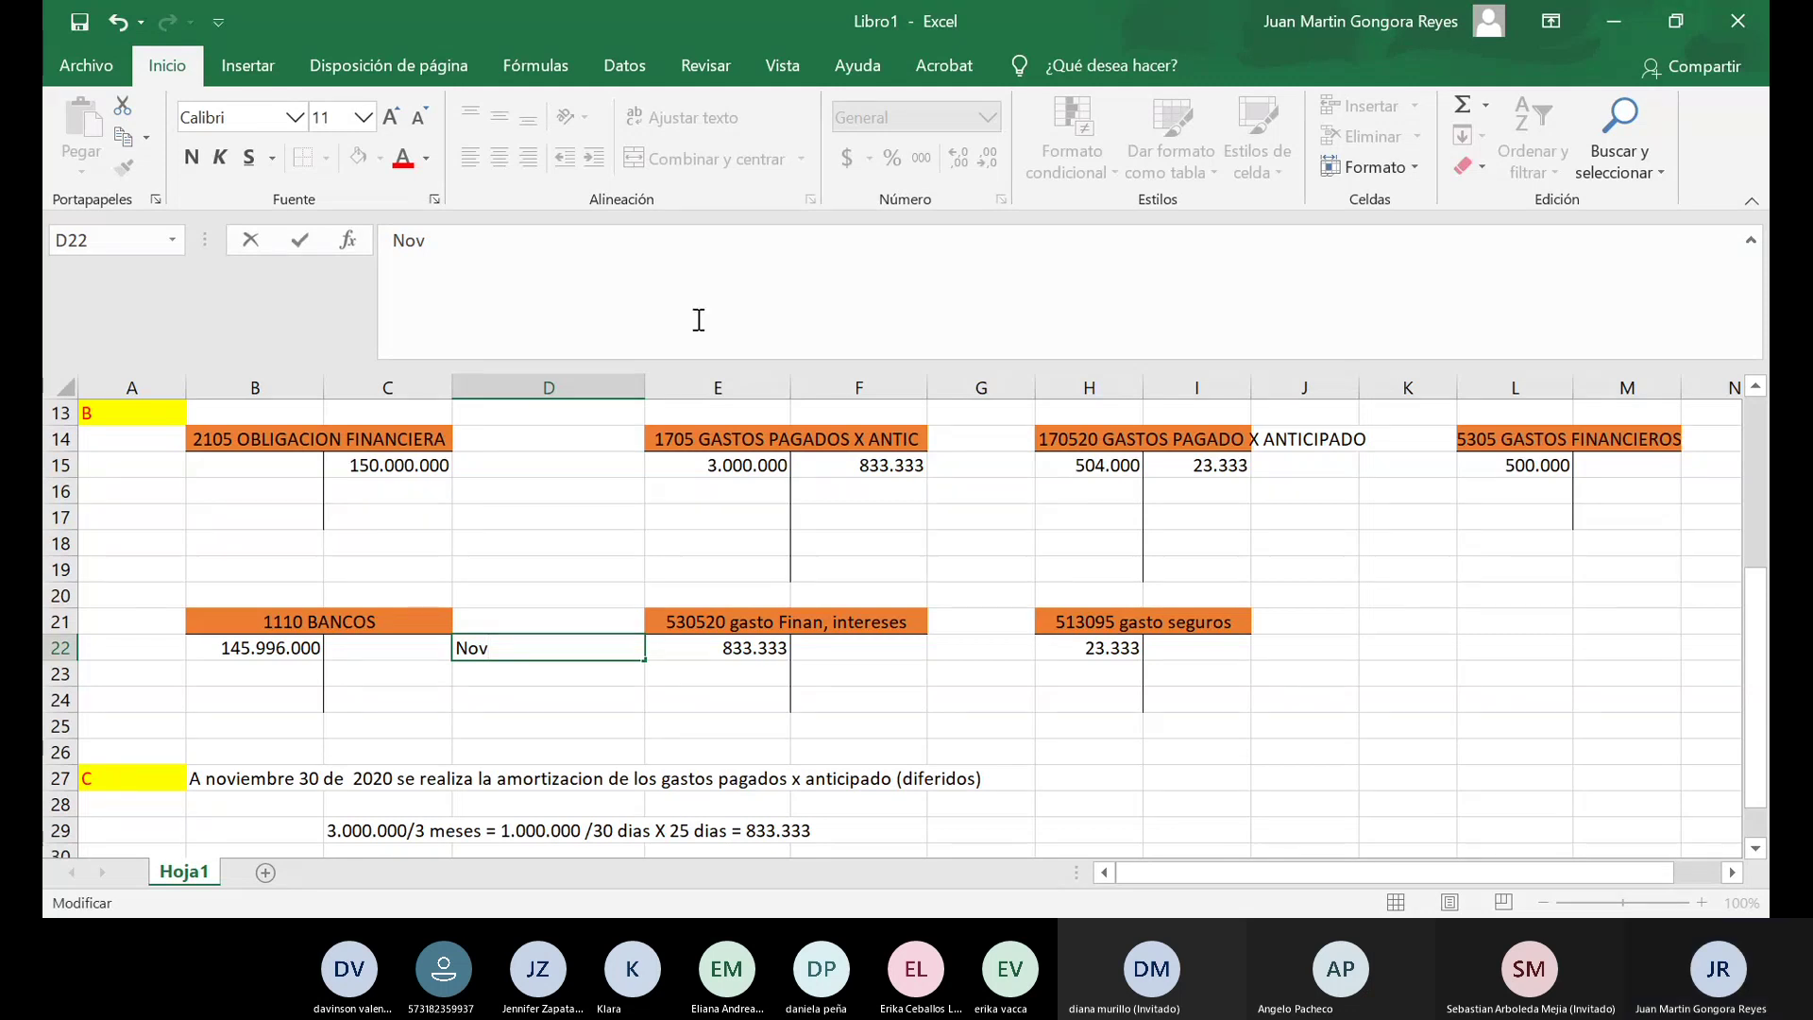
{"action": "key", "text": "ctrl+Return"}
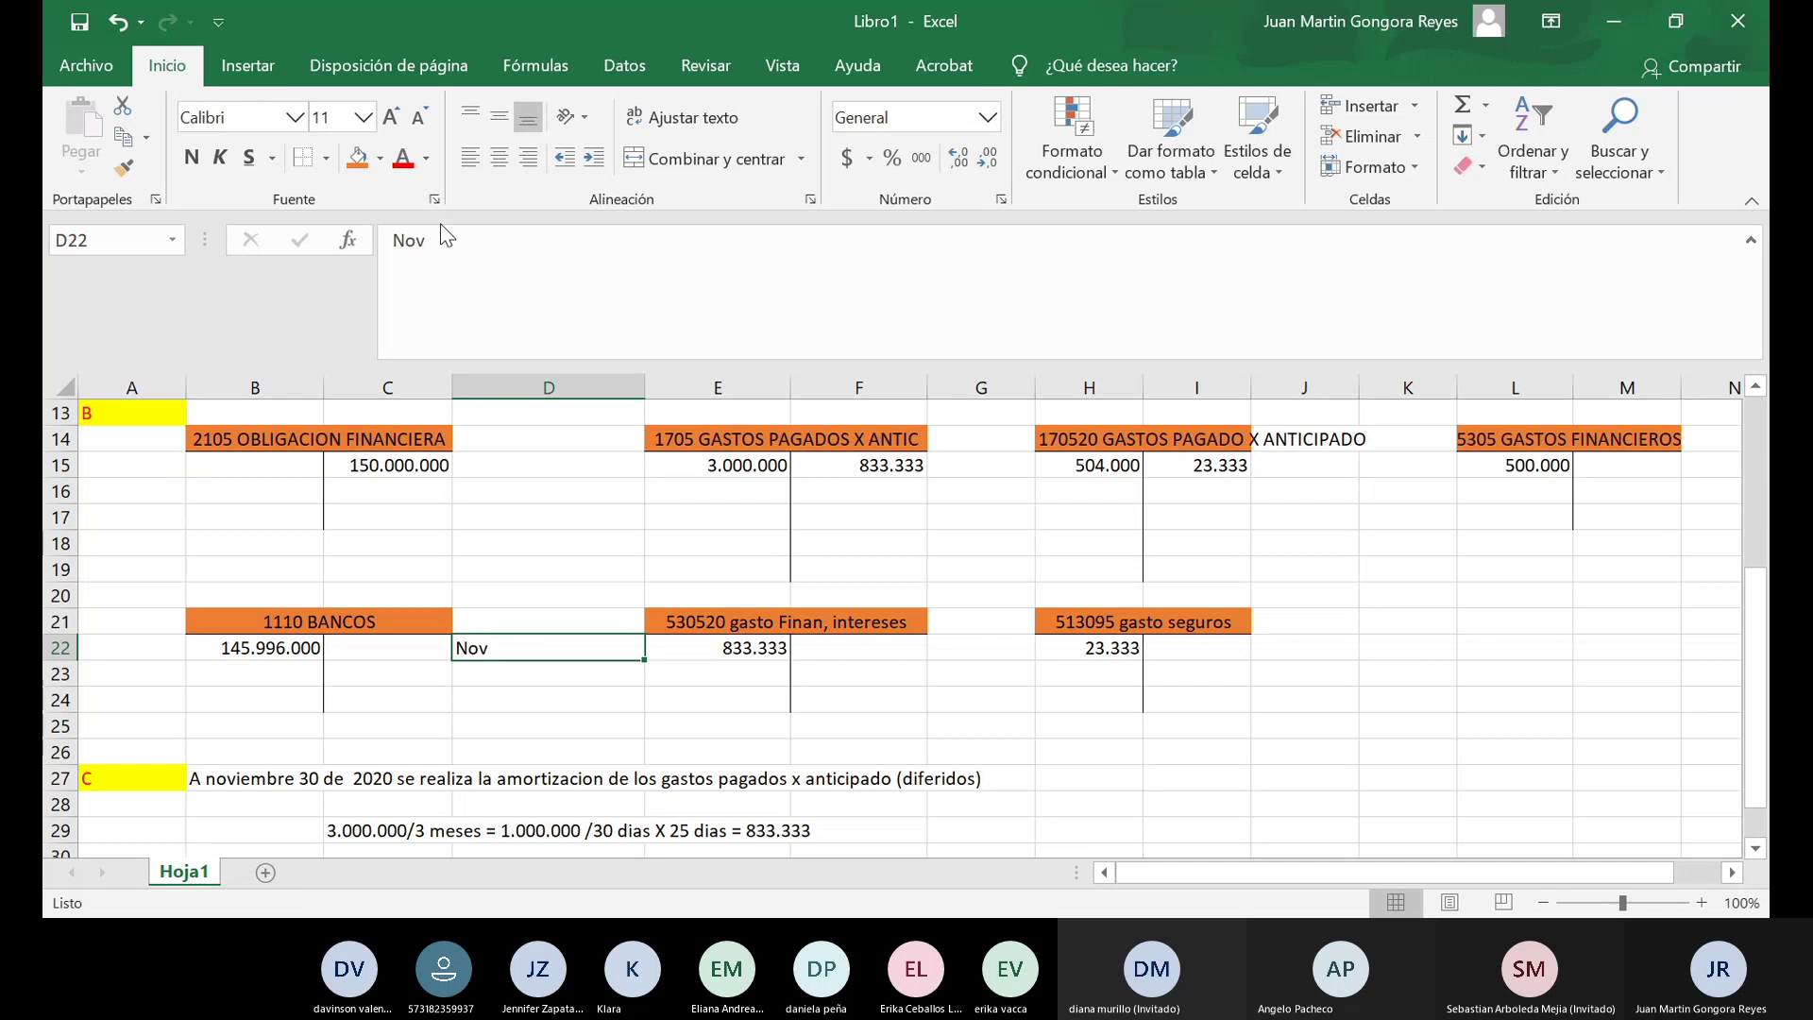
{"action": "left_click", "coordinate": [528, 156]}
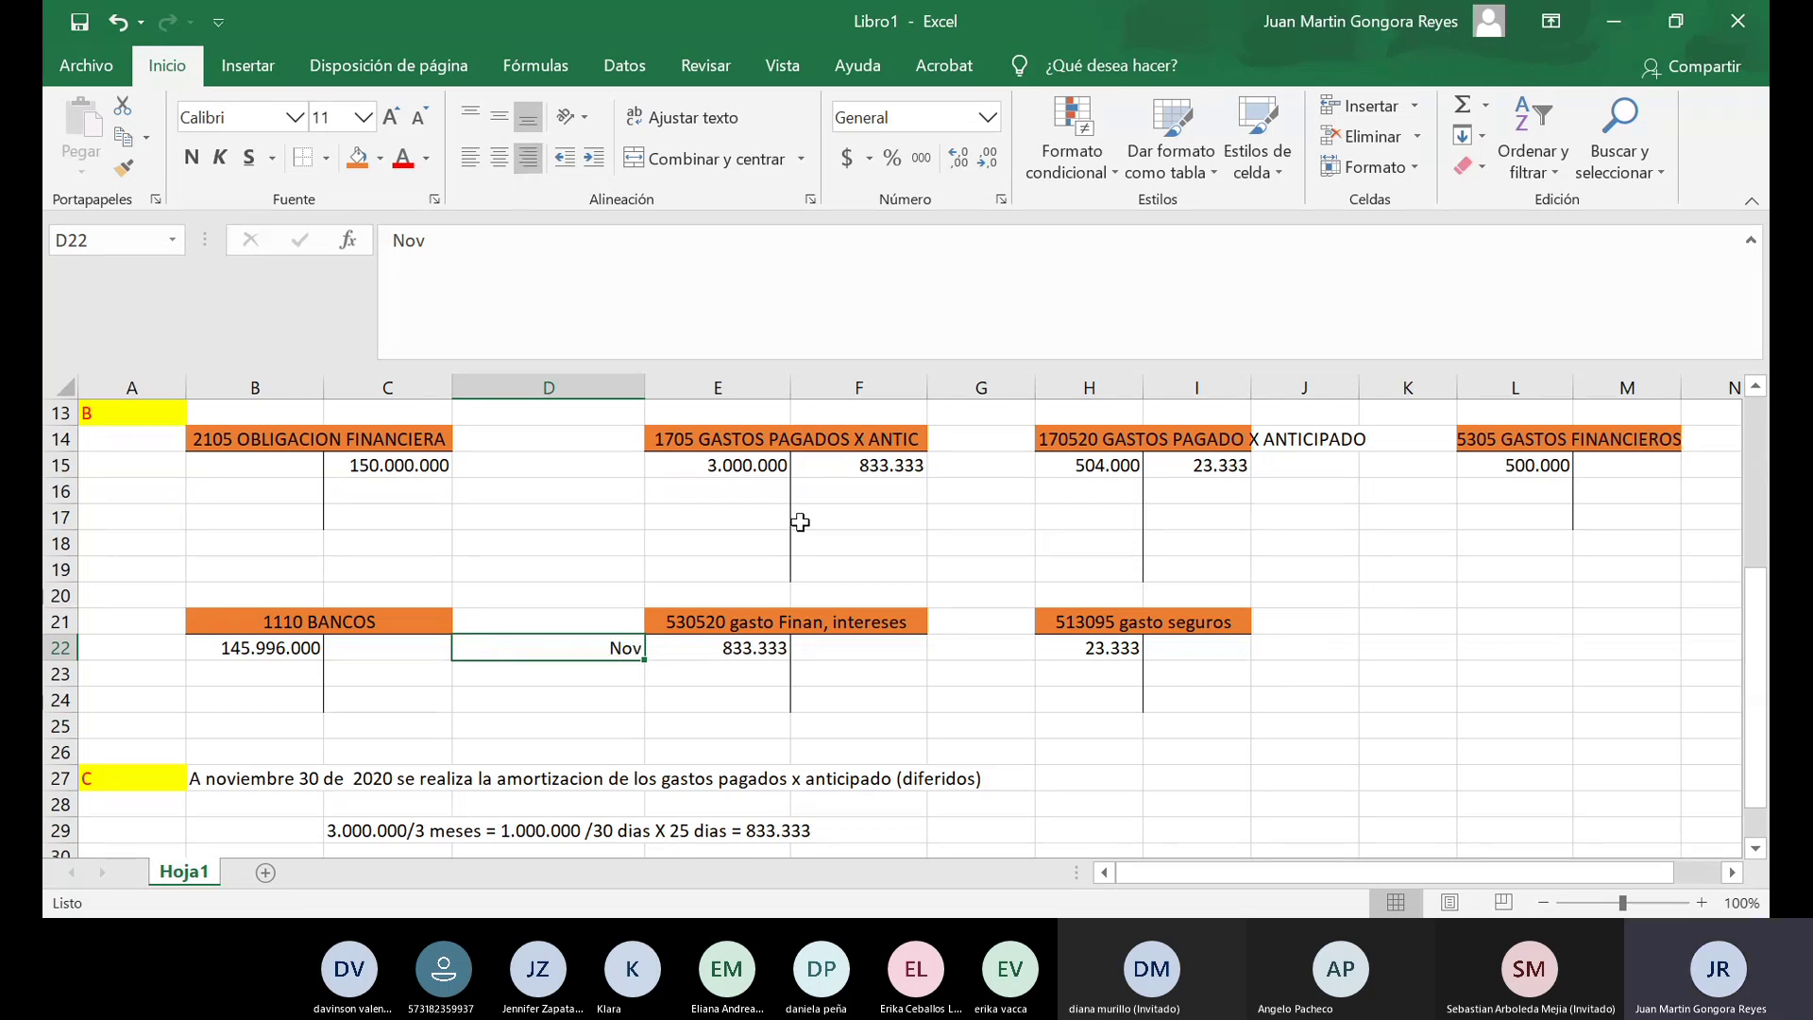
Label the 1705 account's 833.333 credit with "Nov" in G15.
{"action": "left_click", "coordinate": [974, 467]}
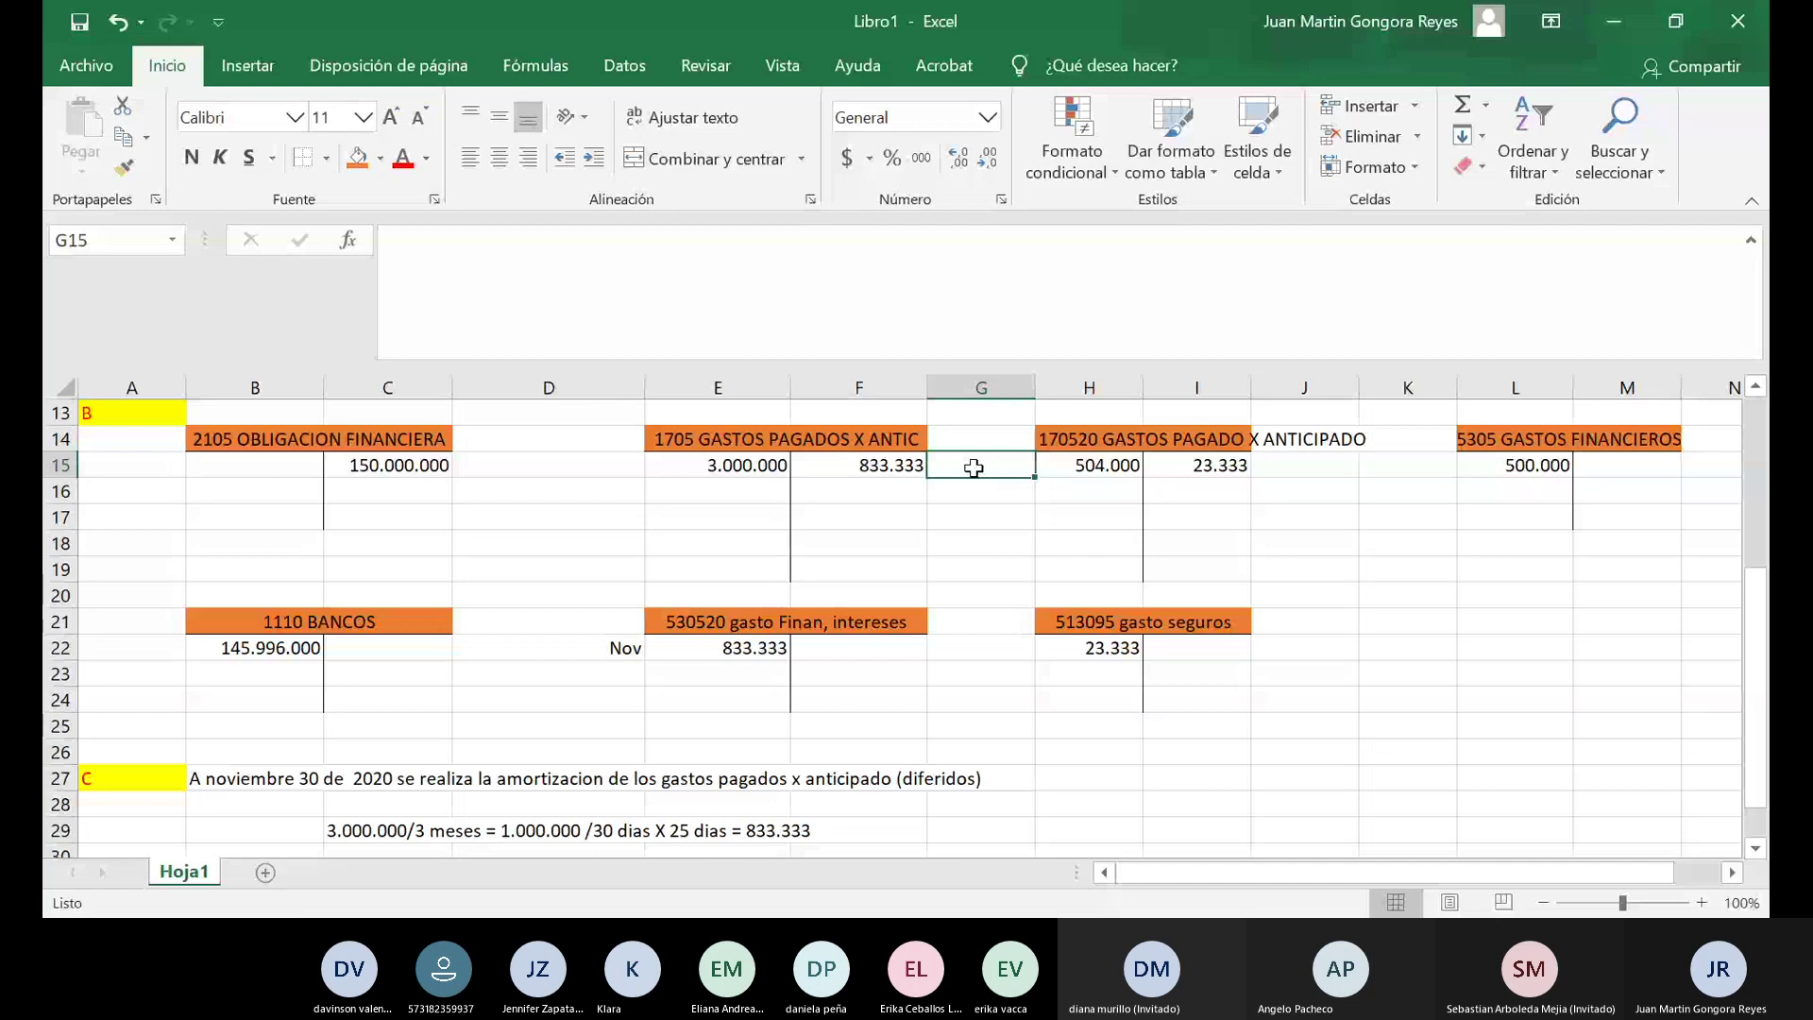
{"action": "type", "text": "Nov"}
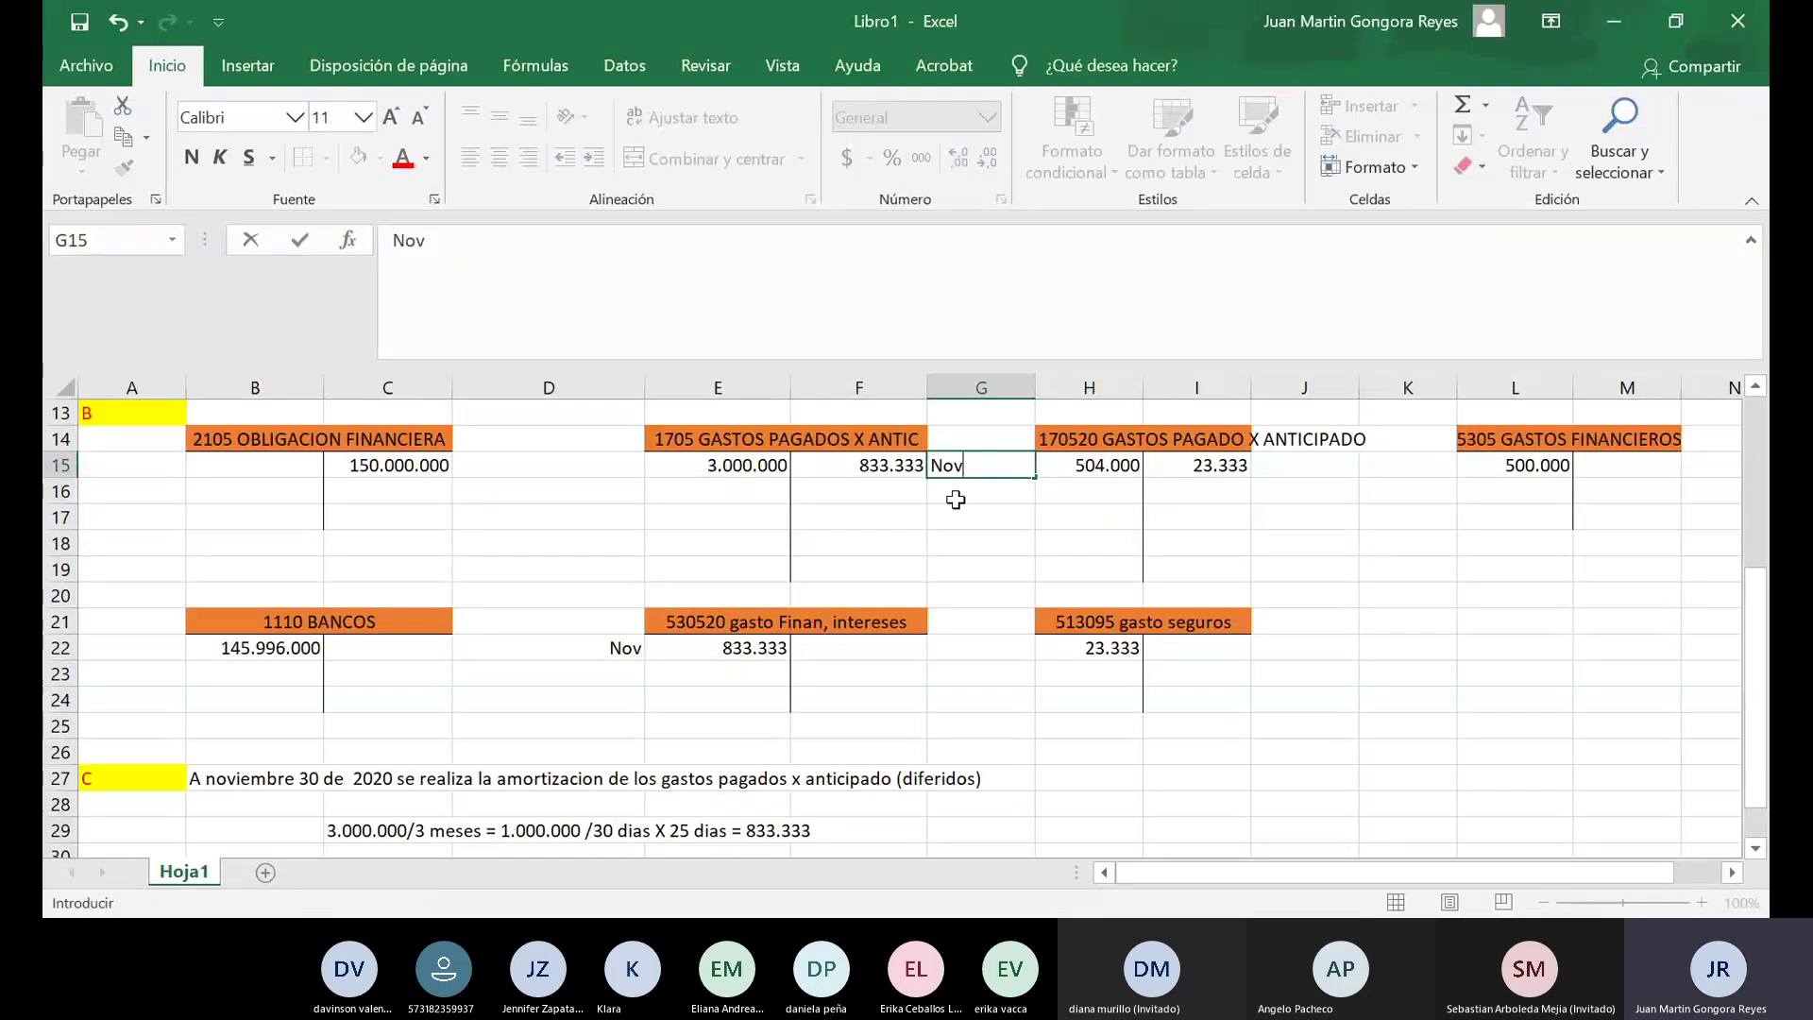
{"action": "left_click", "coordinate": [936, 544]}
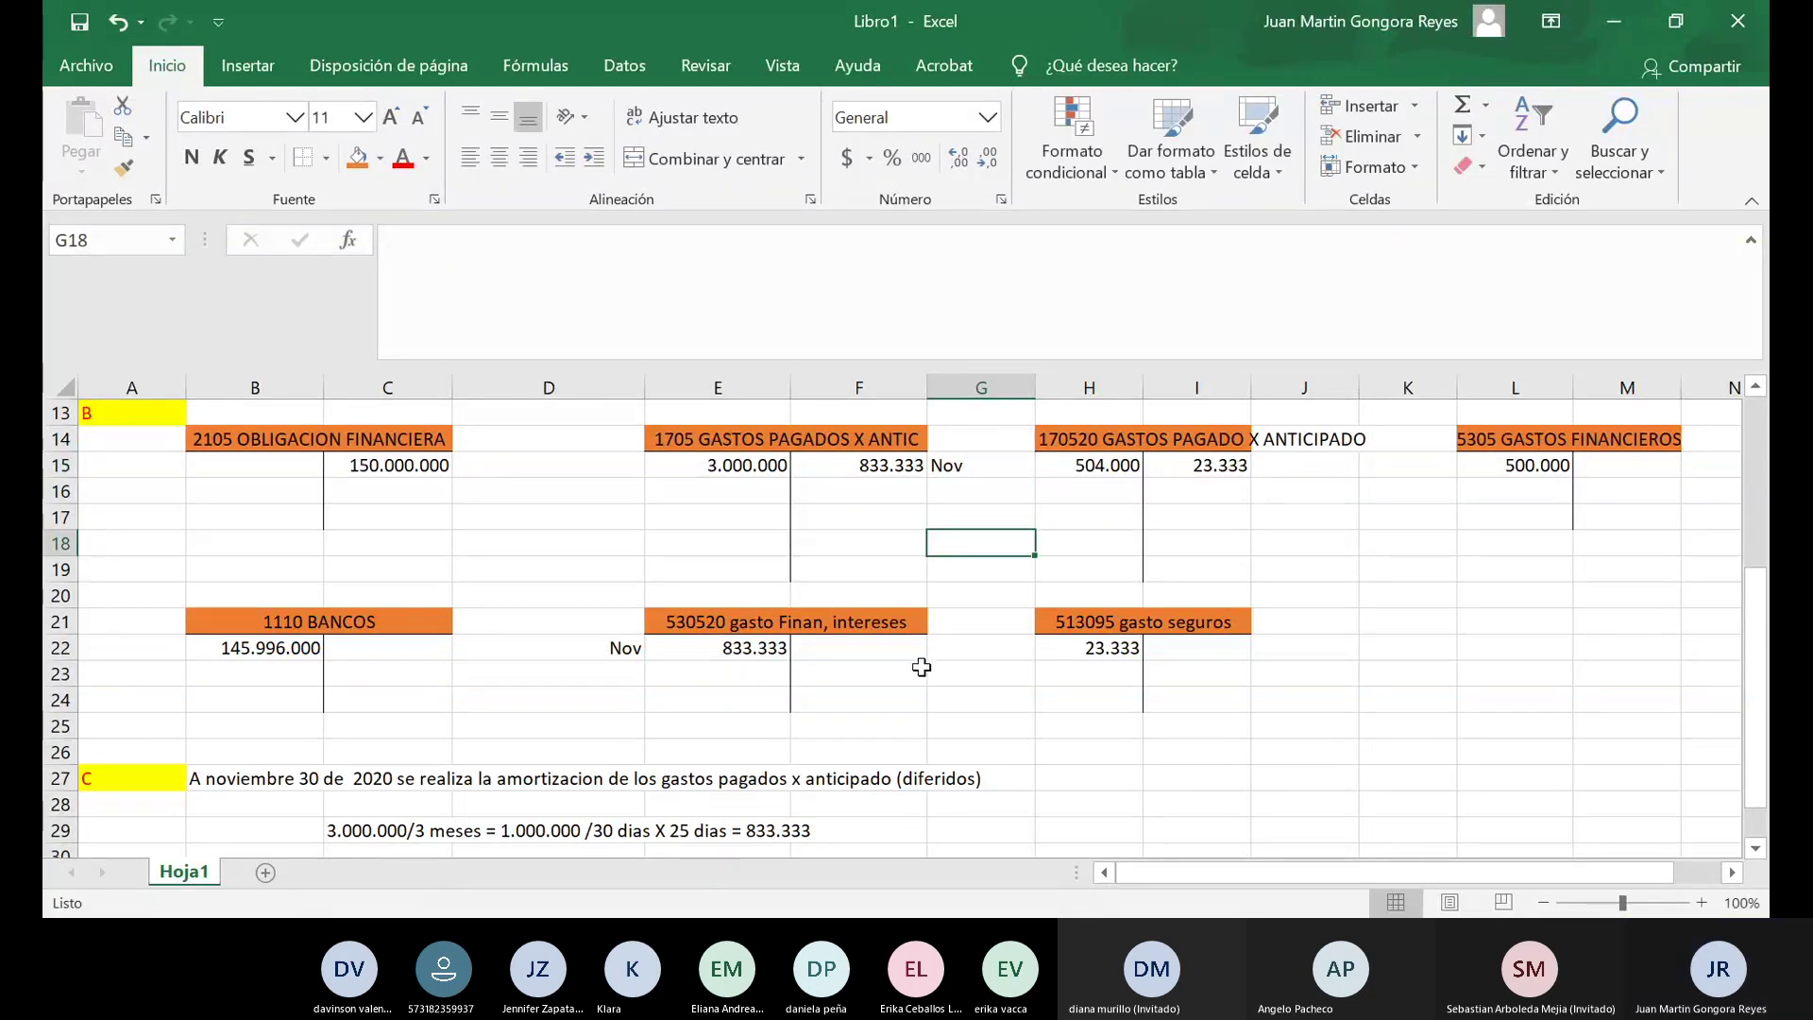
Label the 513095 insurance expense debit with "Nov" in G22 and align the label to the right.
{"action": "left_click", "coordinate": [984, 646]}
{"action": "type", "text": "Nov"}
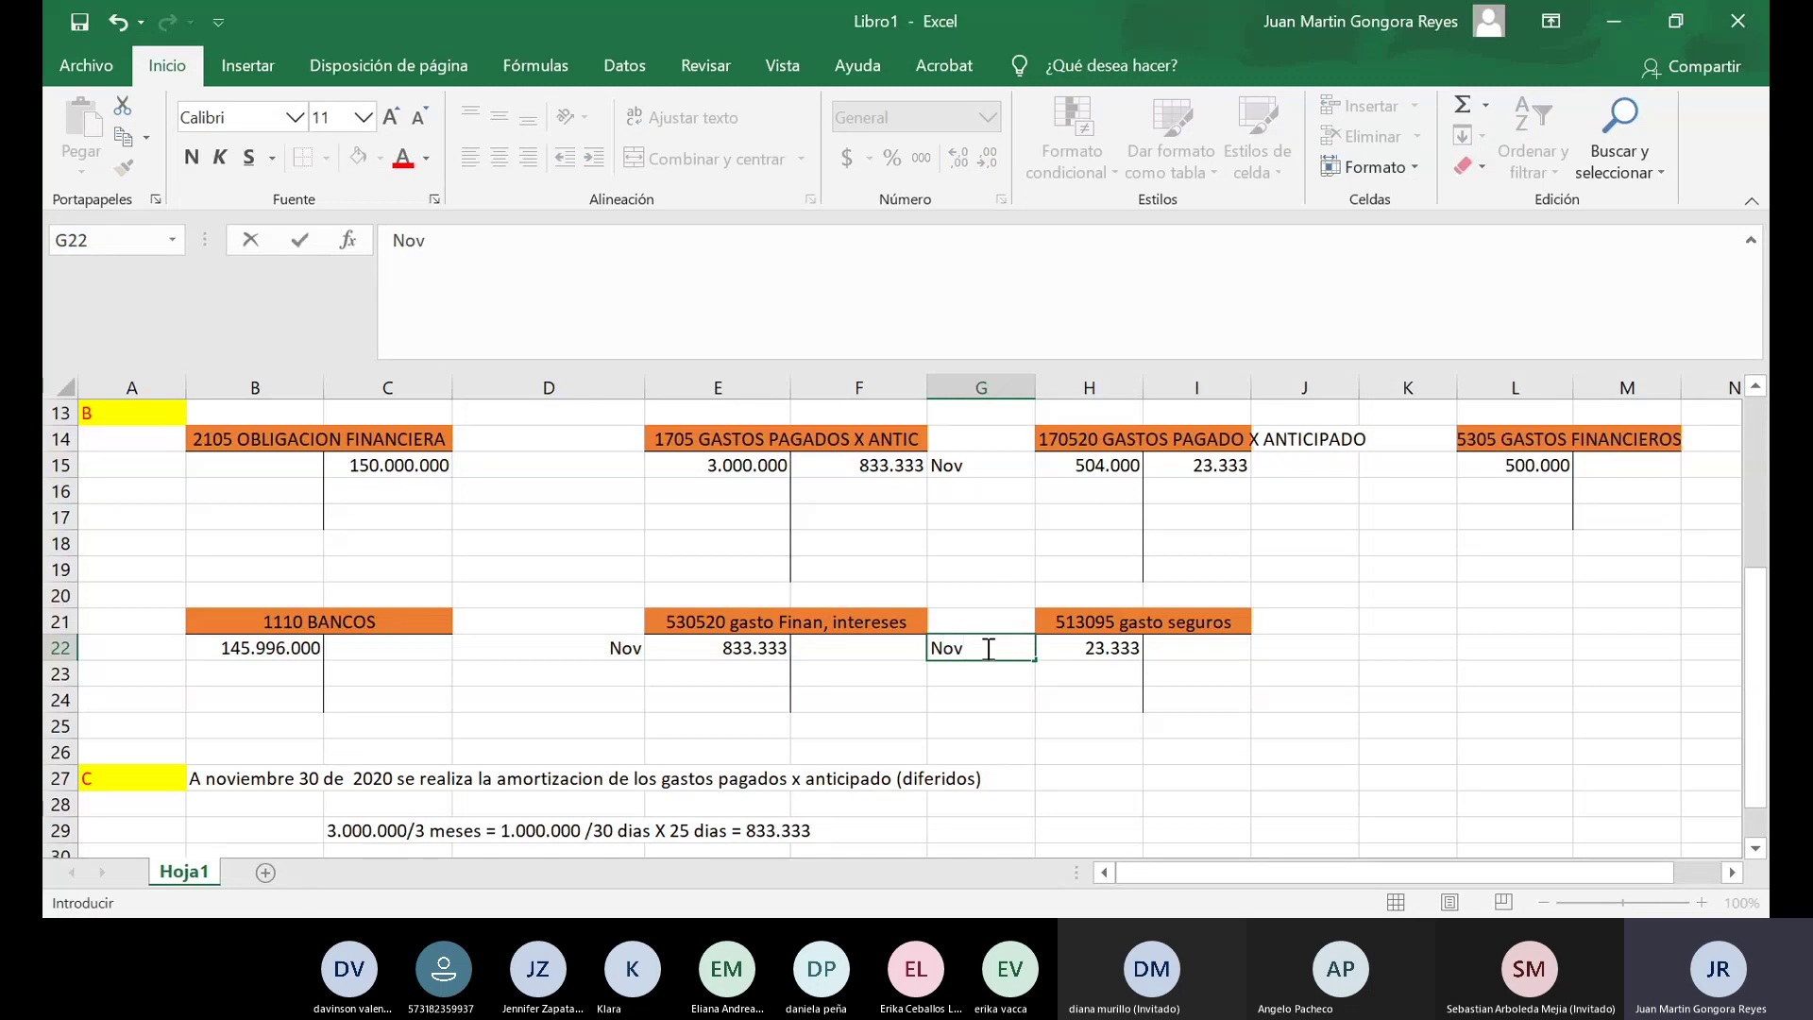
{"action": "key", "text": "ctrl+Return"}
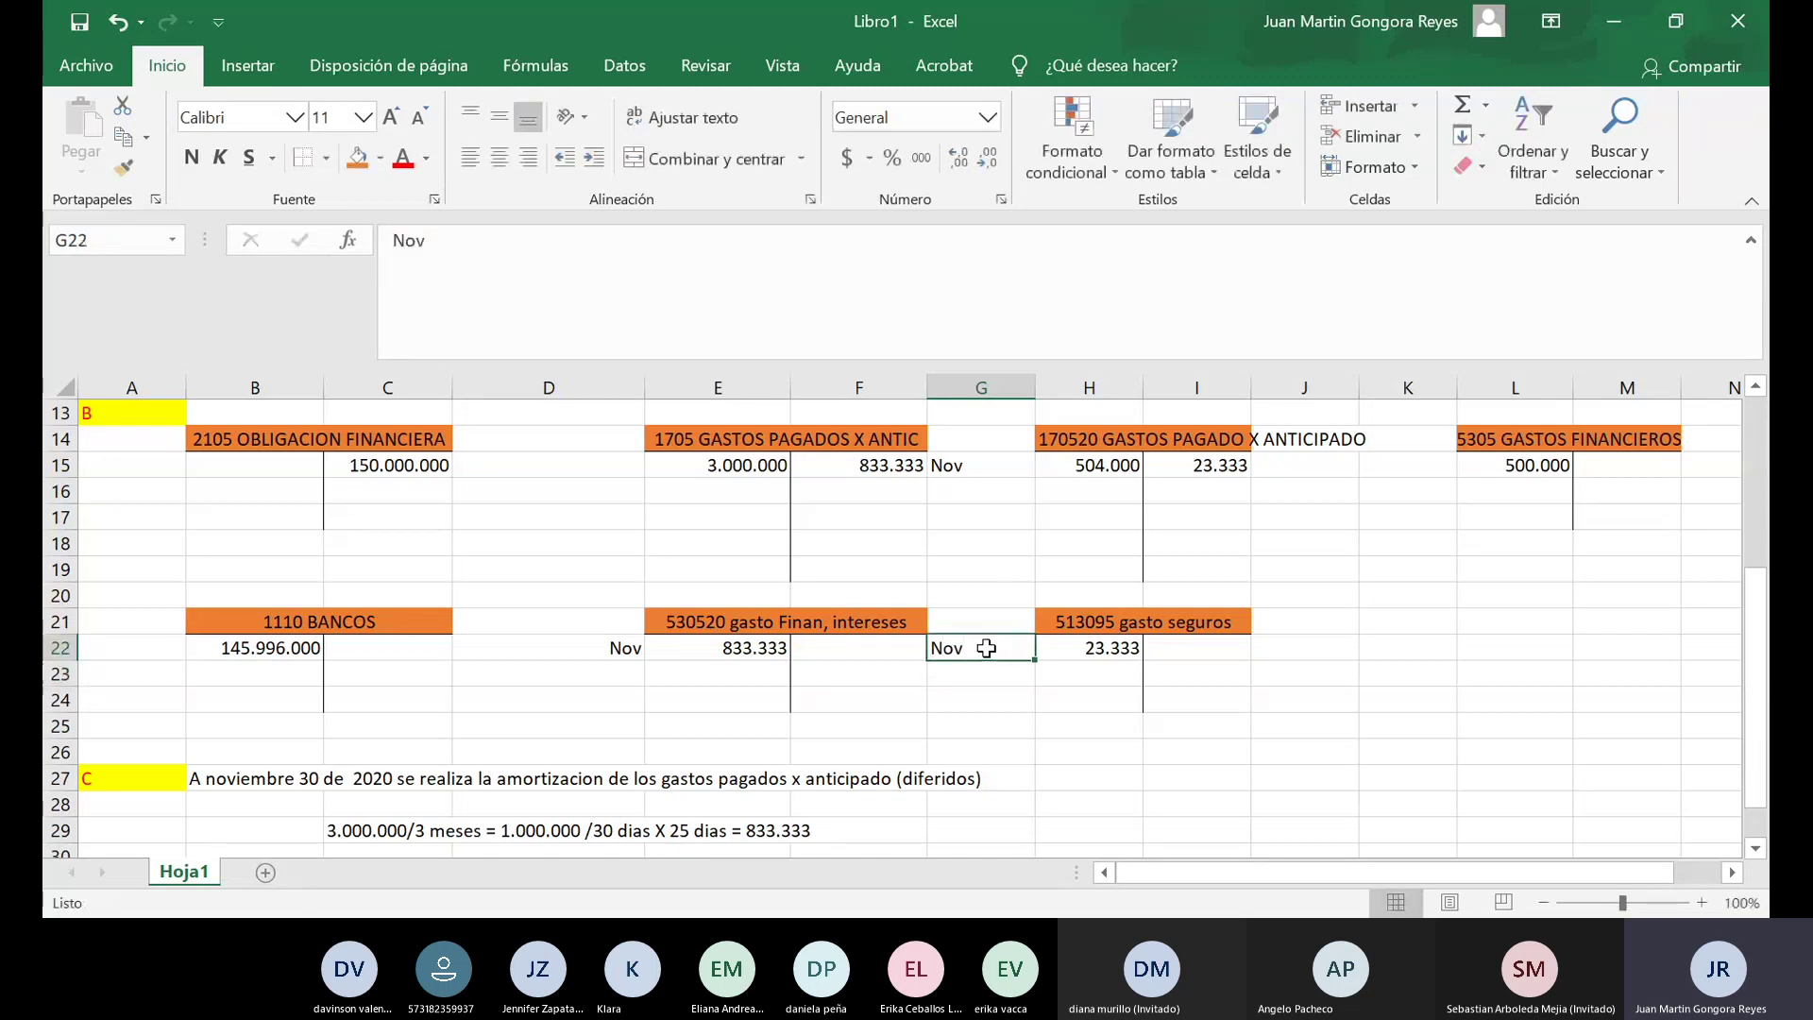
{"action": "left_click", "coordinate": [532, 167]}
Label the 170520 account's 23.333 credit with "Nov" in J15.
{"action": "left_click", "coordinate": [1276, 465]}
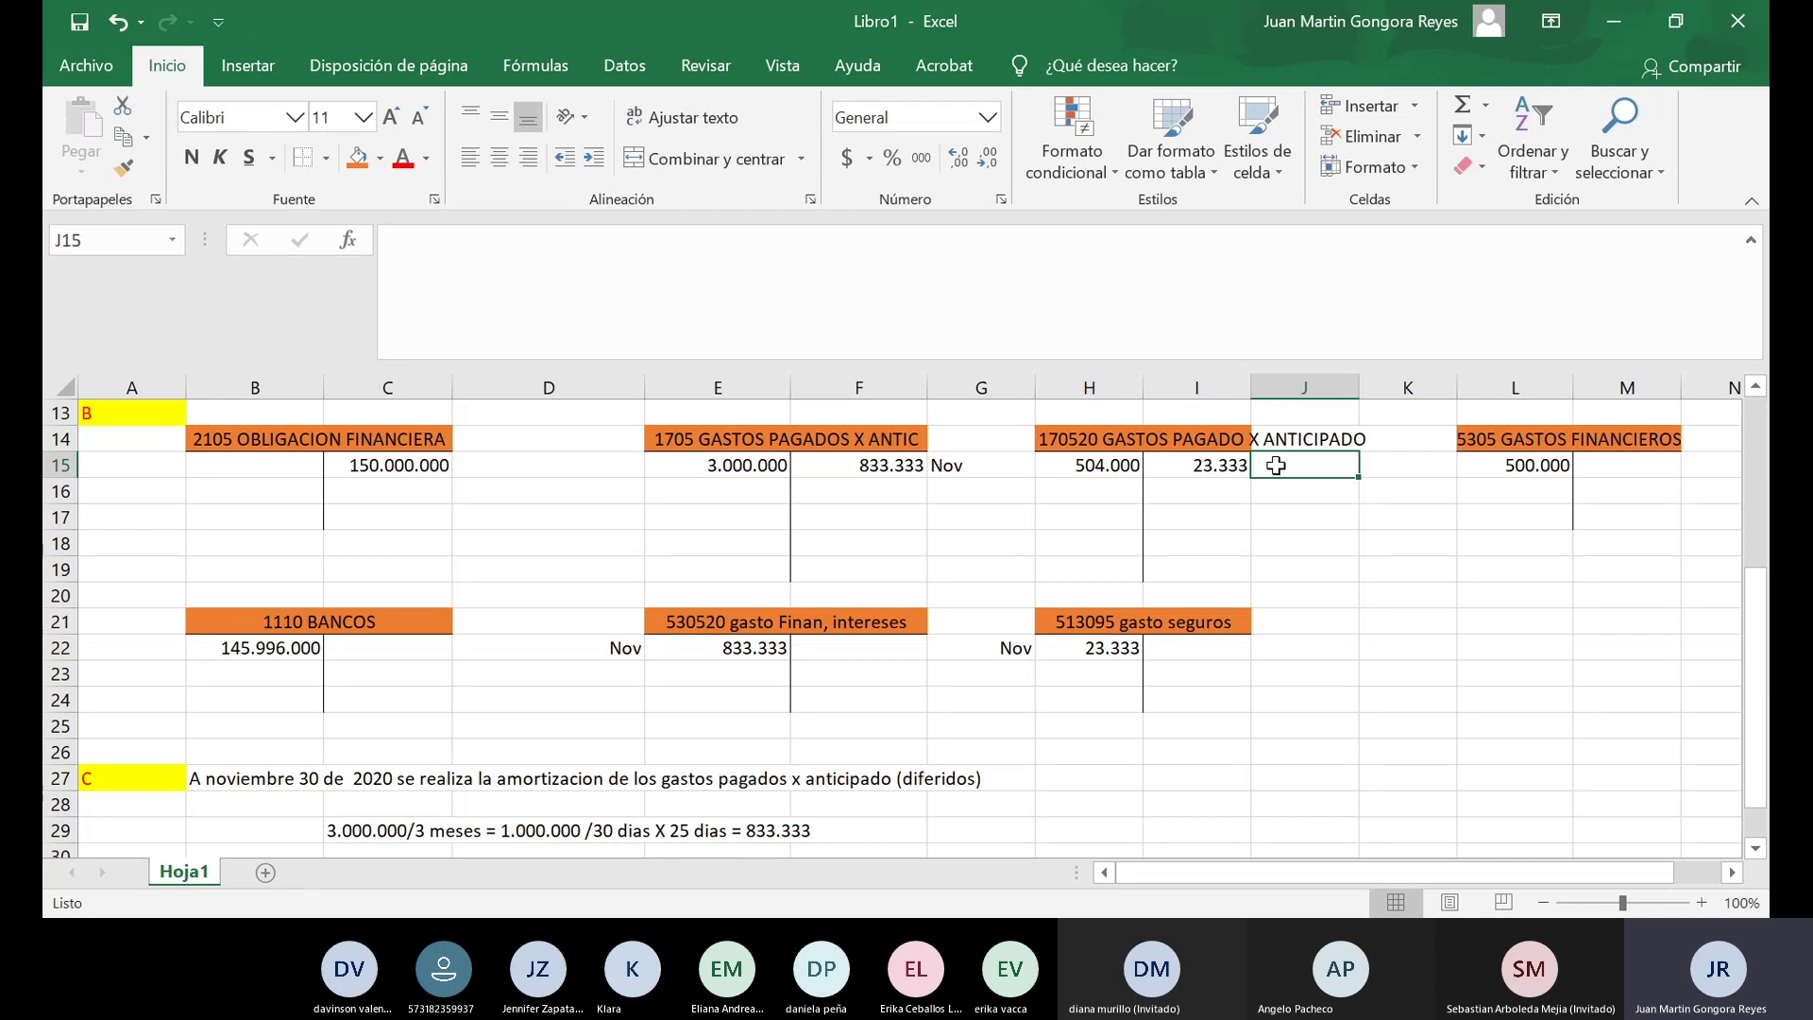
{"action": "type", "text": "Nov"}
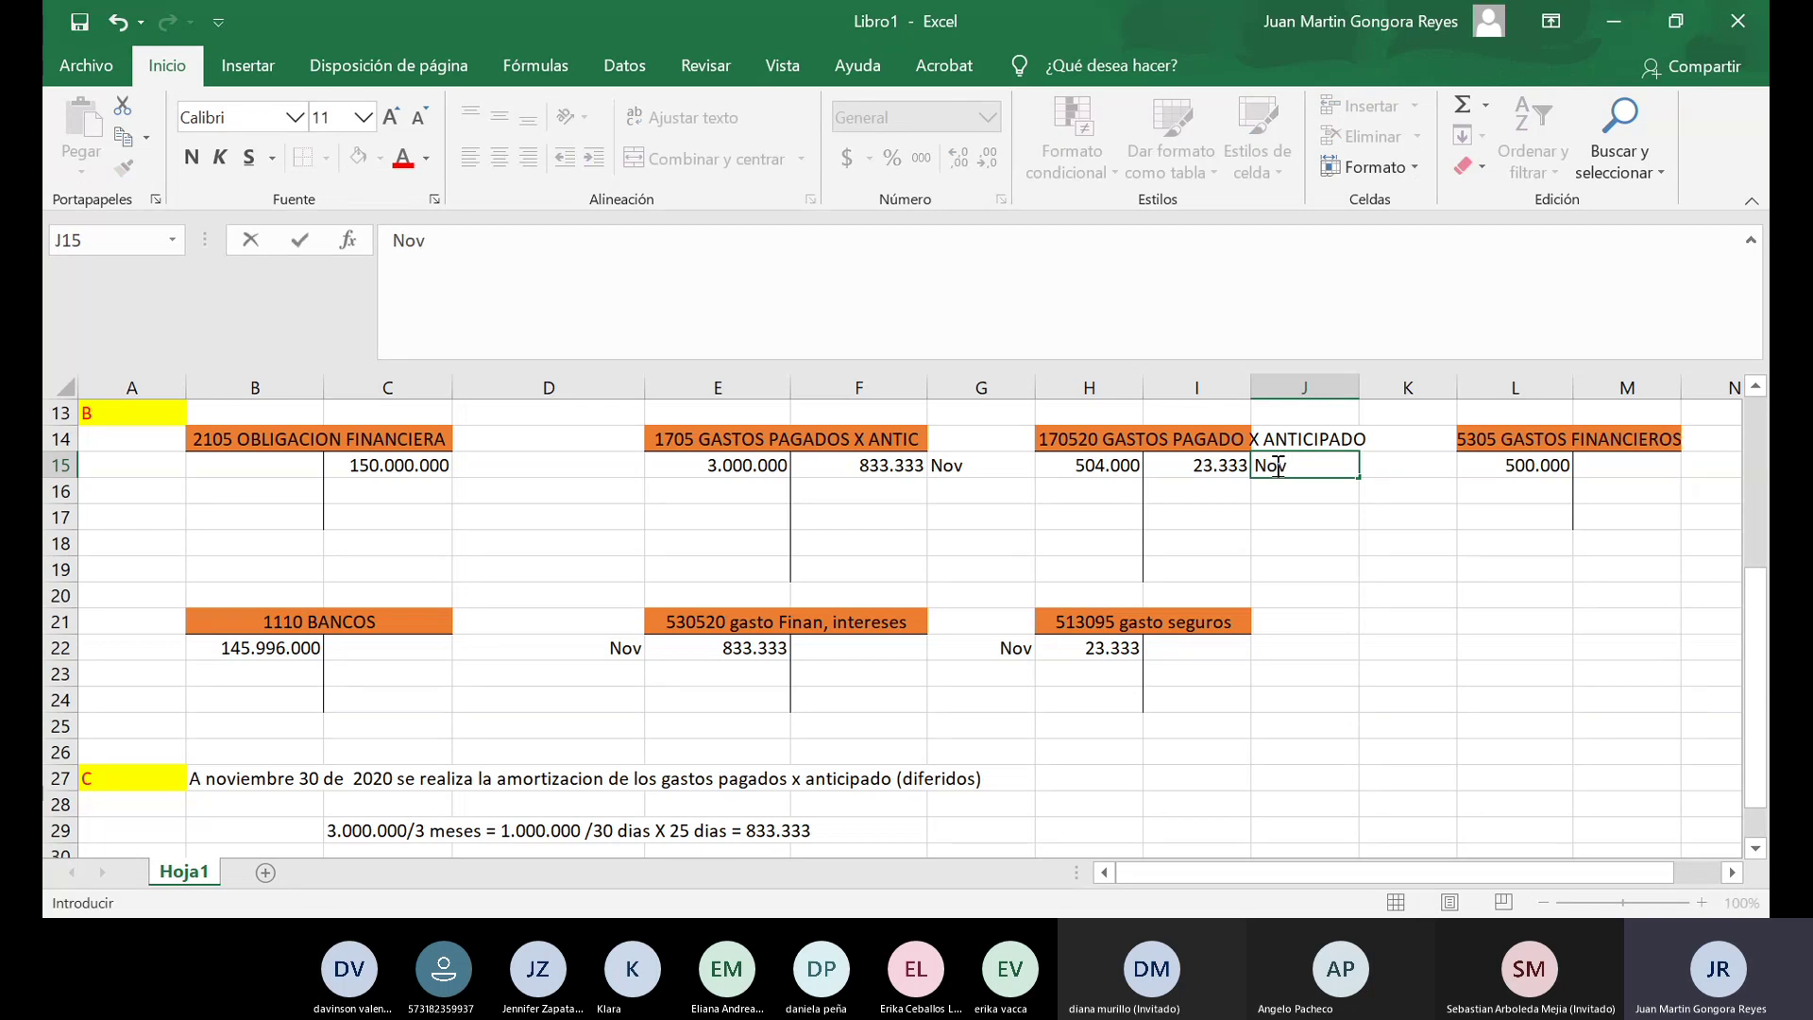
{"action": "left_click", "coordinate": [1272, 516]}
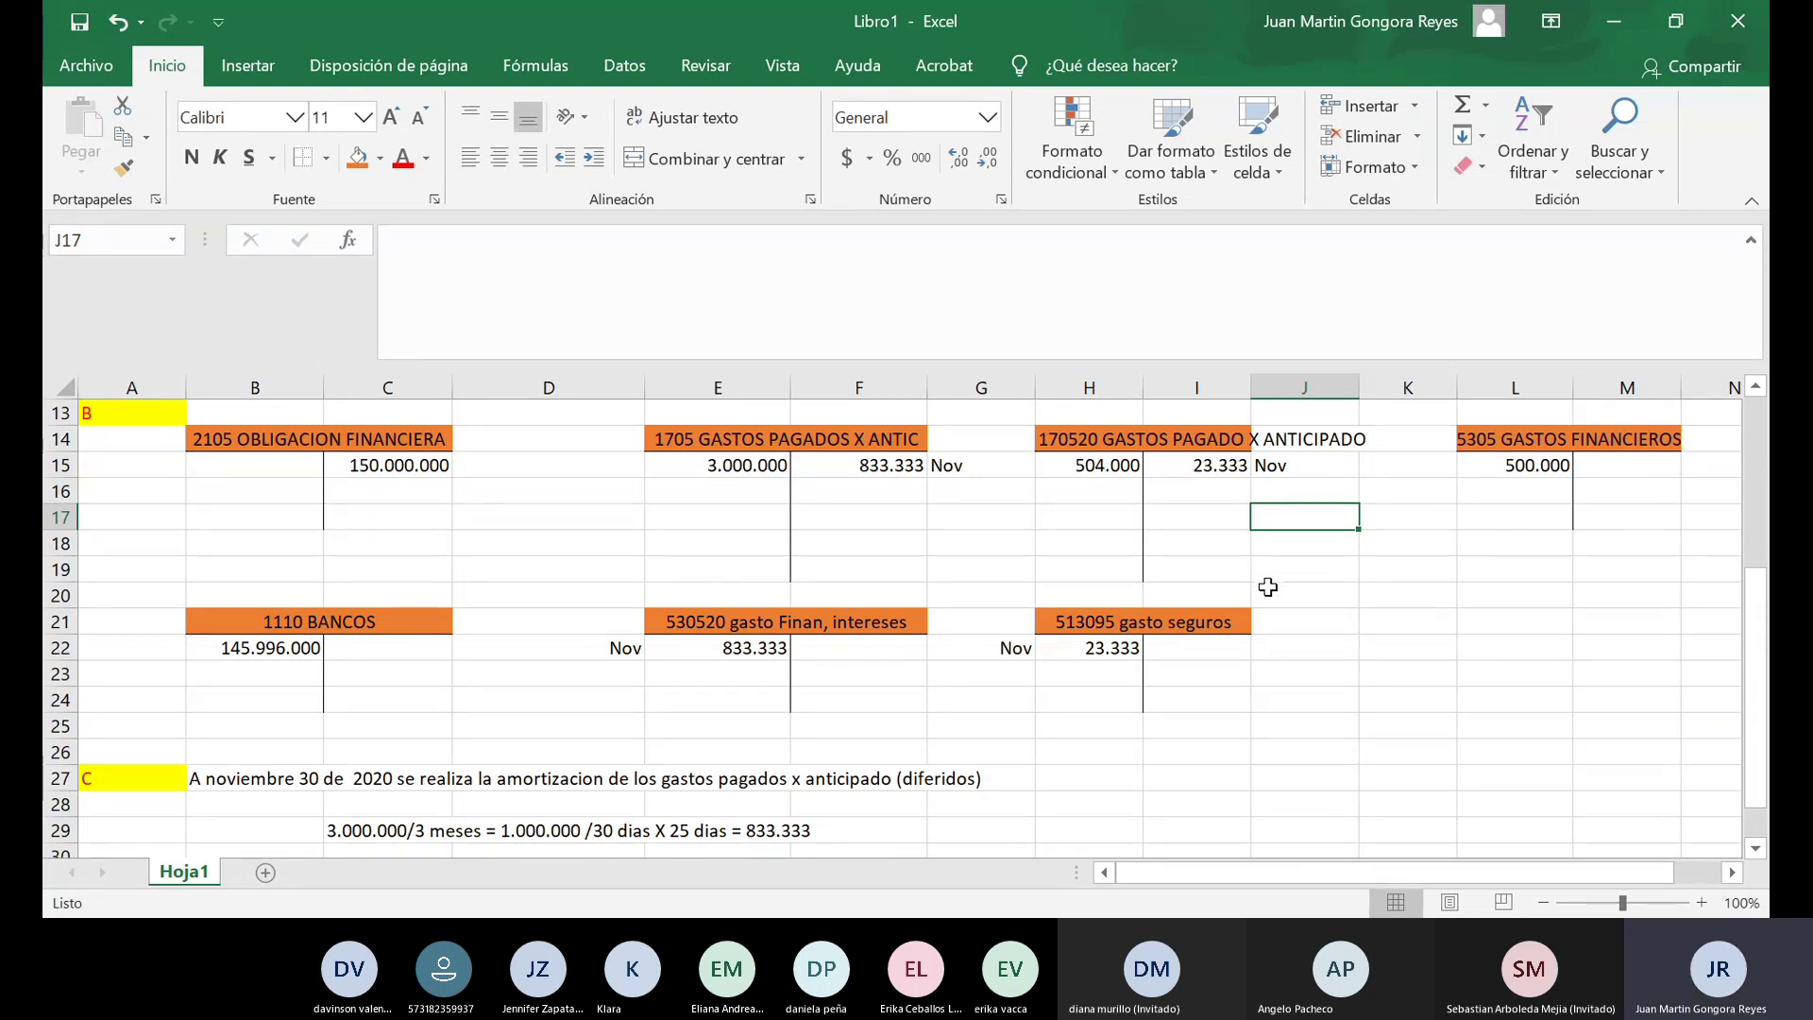
Enter the heading "A Diciembre 30 de 2020 se realiza la amortizacion de los gastos pagados x anticipado (diferidos)" in B33.
{"action": "scroll", "coordinate": [1268, 581], "scroll_direction": "down", "scroll_amount": 1}
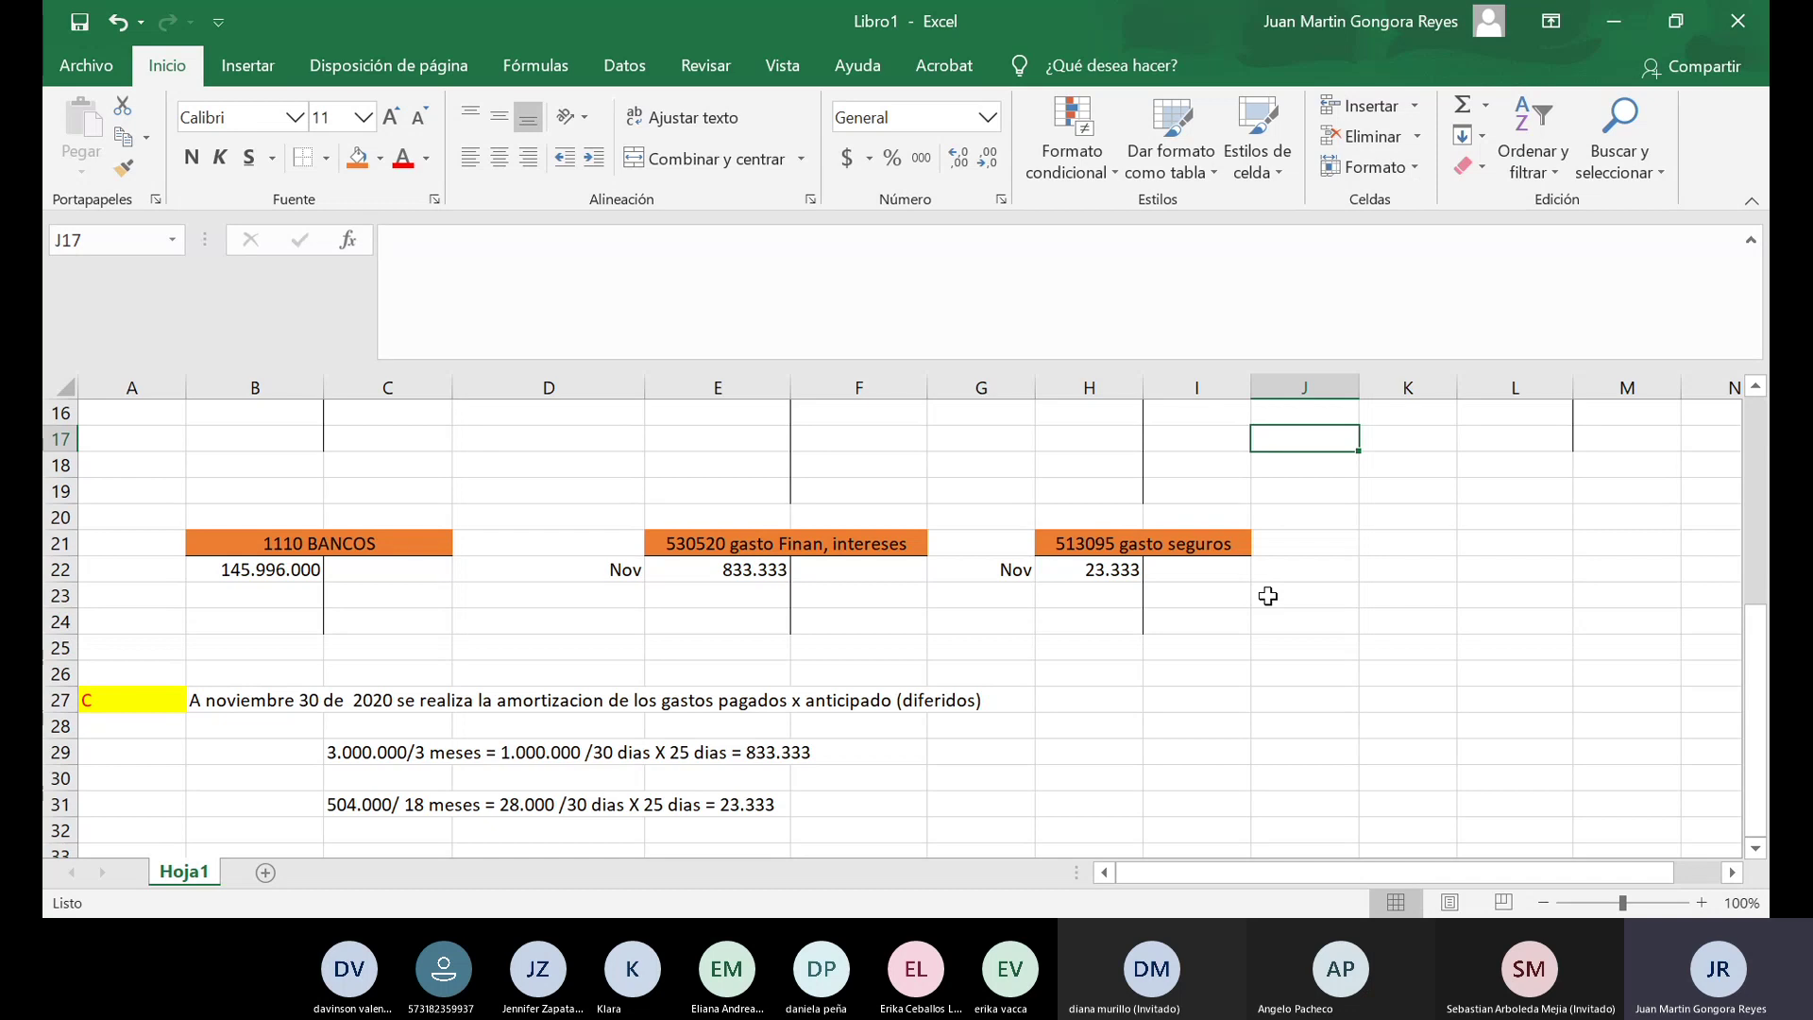
{"action": "scroll", "coordinate": [1269, 596], "scroll_direction": "down", "scroll_amount": 1}
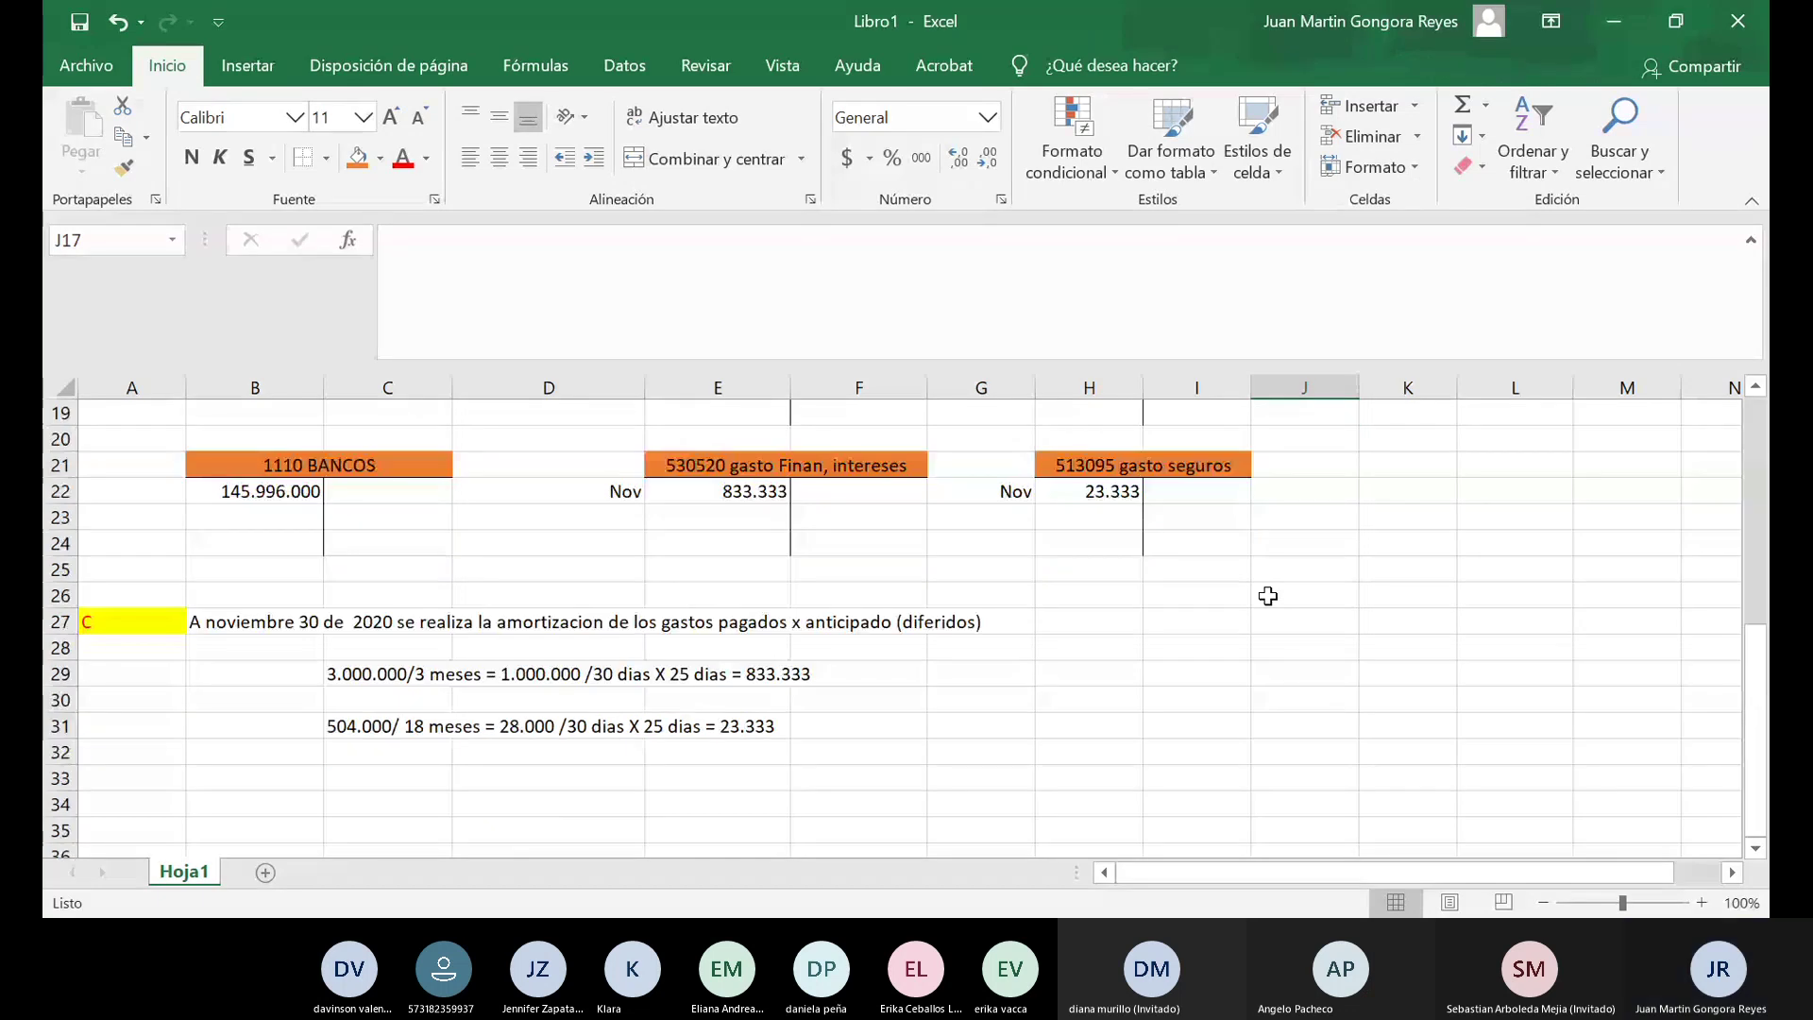
{"action": "scroll", "coordinate": [632, 555], "scroll_direction": "up", "scroll_amount": 2}
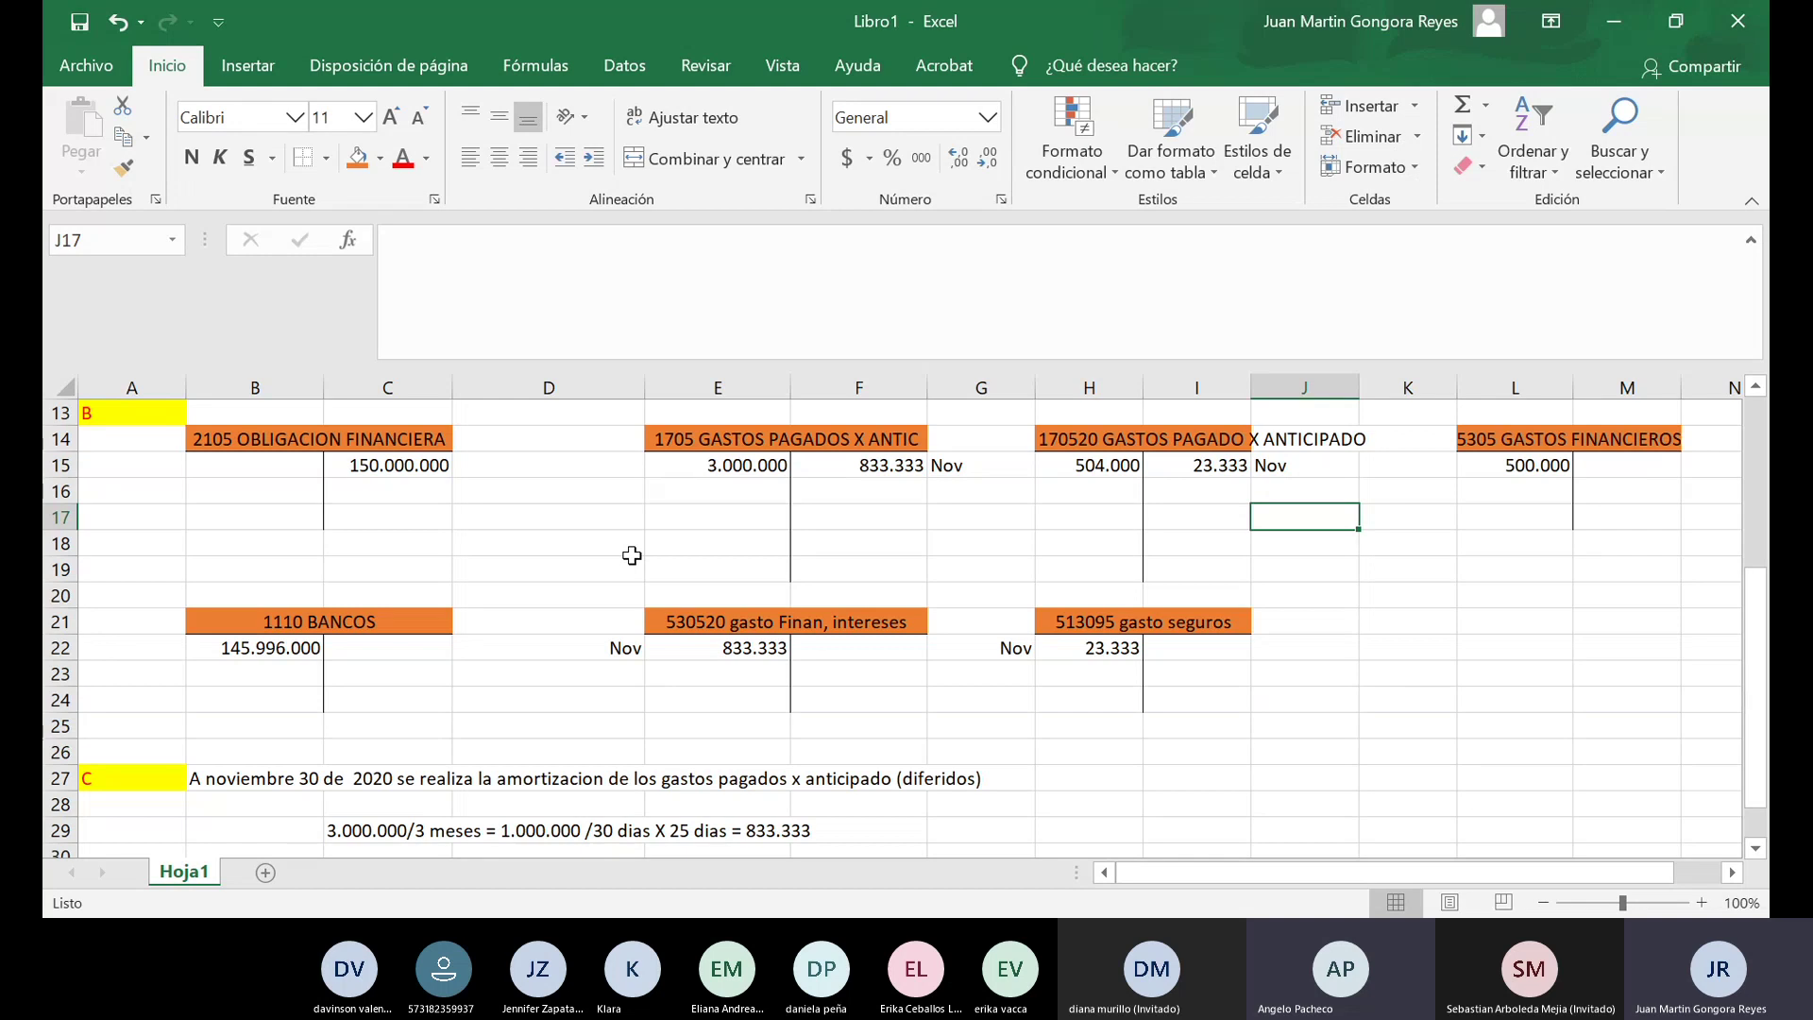
{"action": "scroll", "coordinate": [632, 556], "scroll_direction": "down", "scroll_amount": 3}
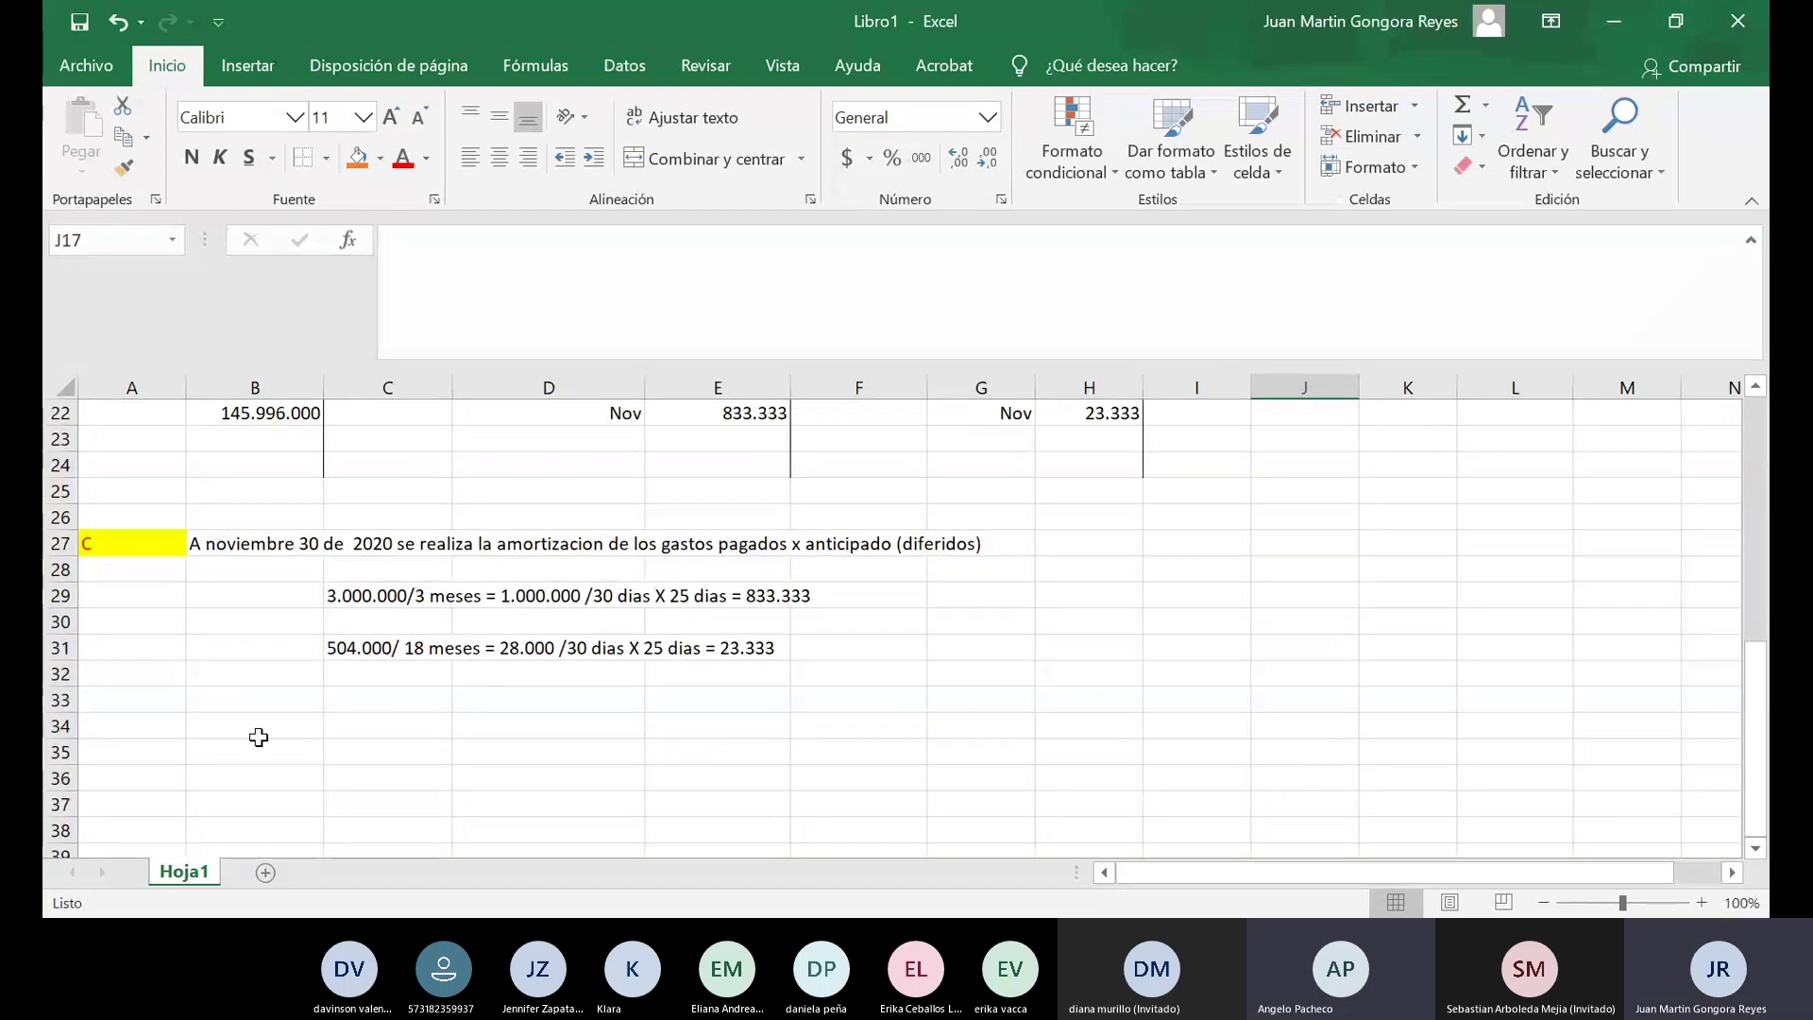
{"action": "left_click", "coordinate": [214, 702]}
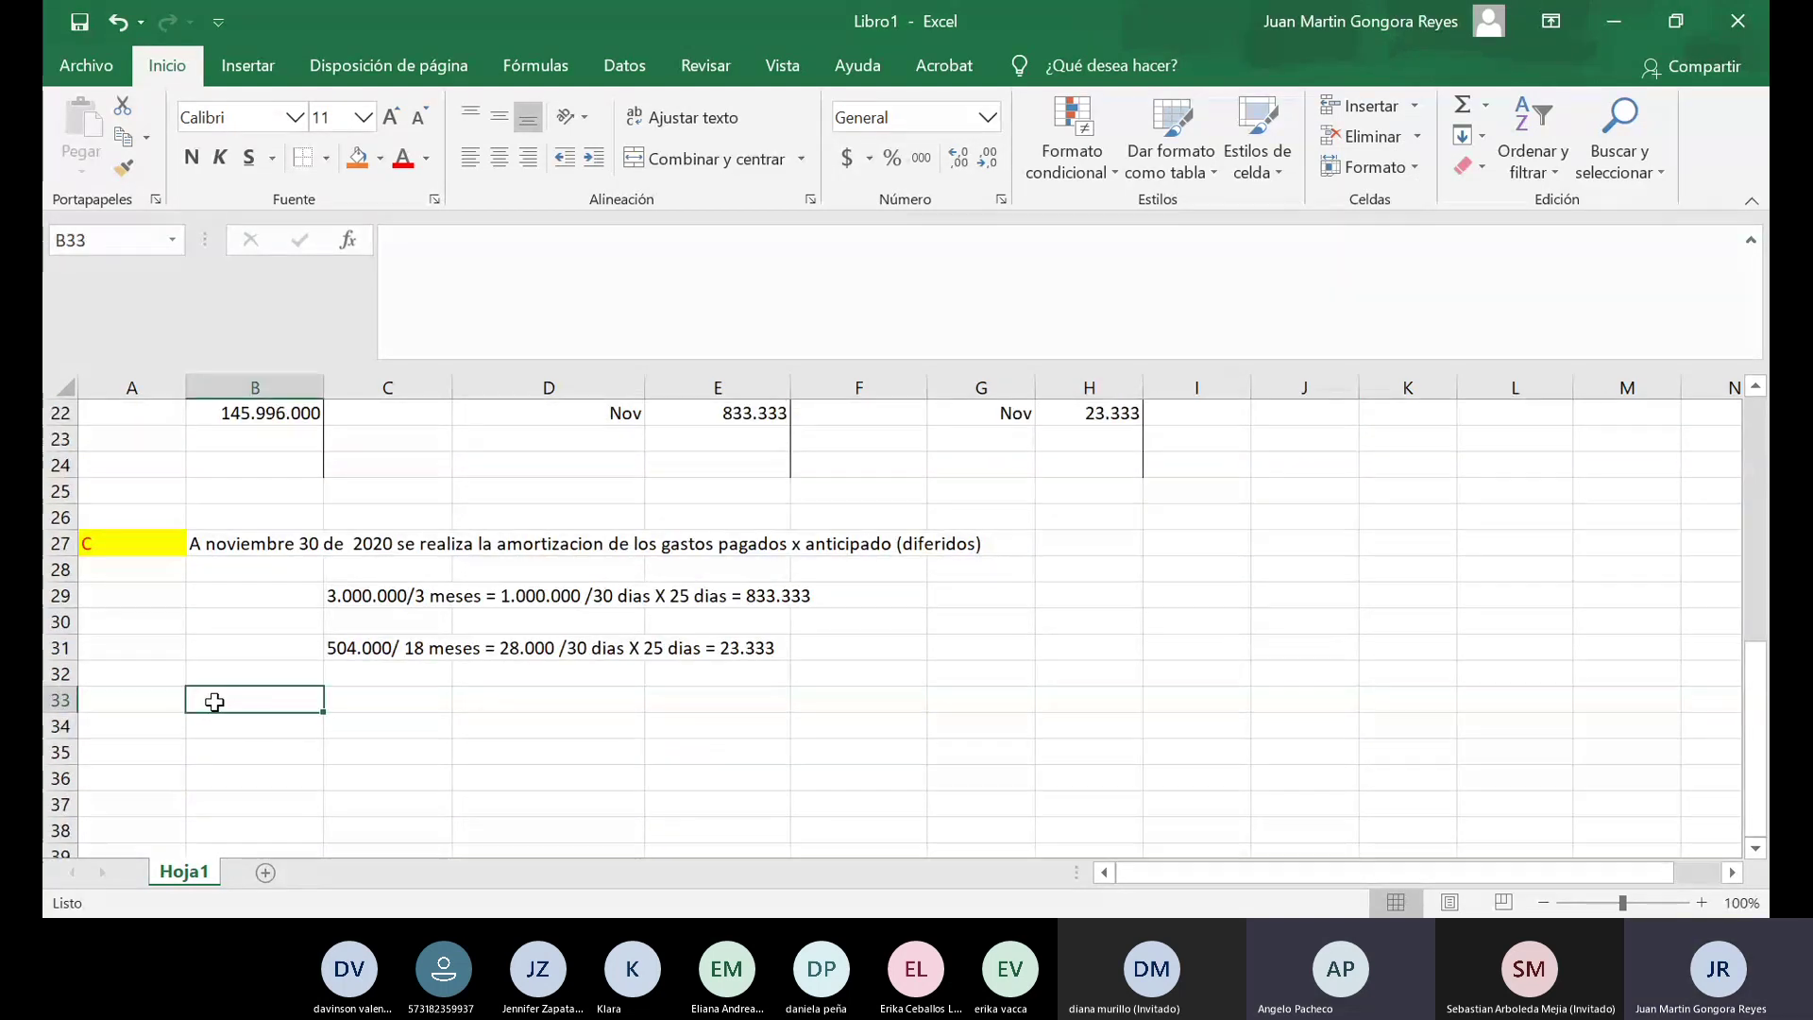
{"action": "type", "text": "A"}
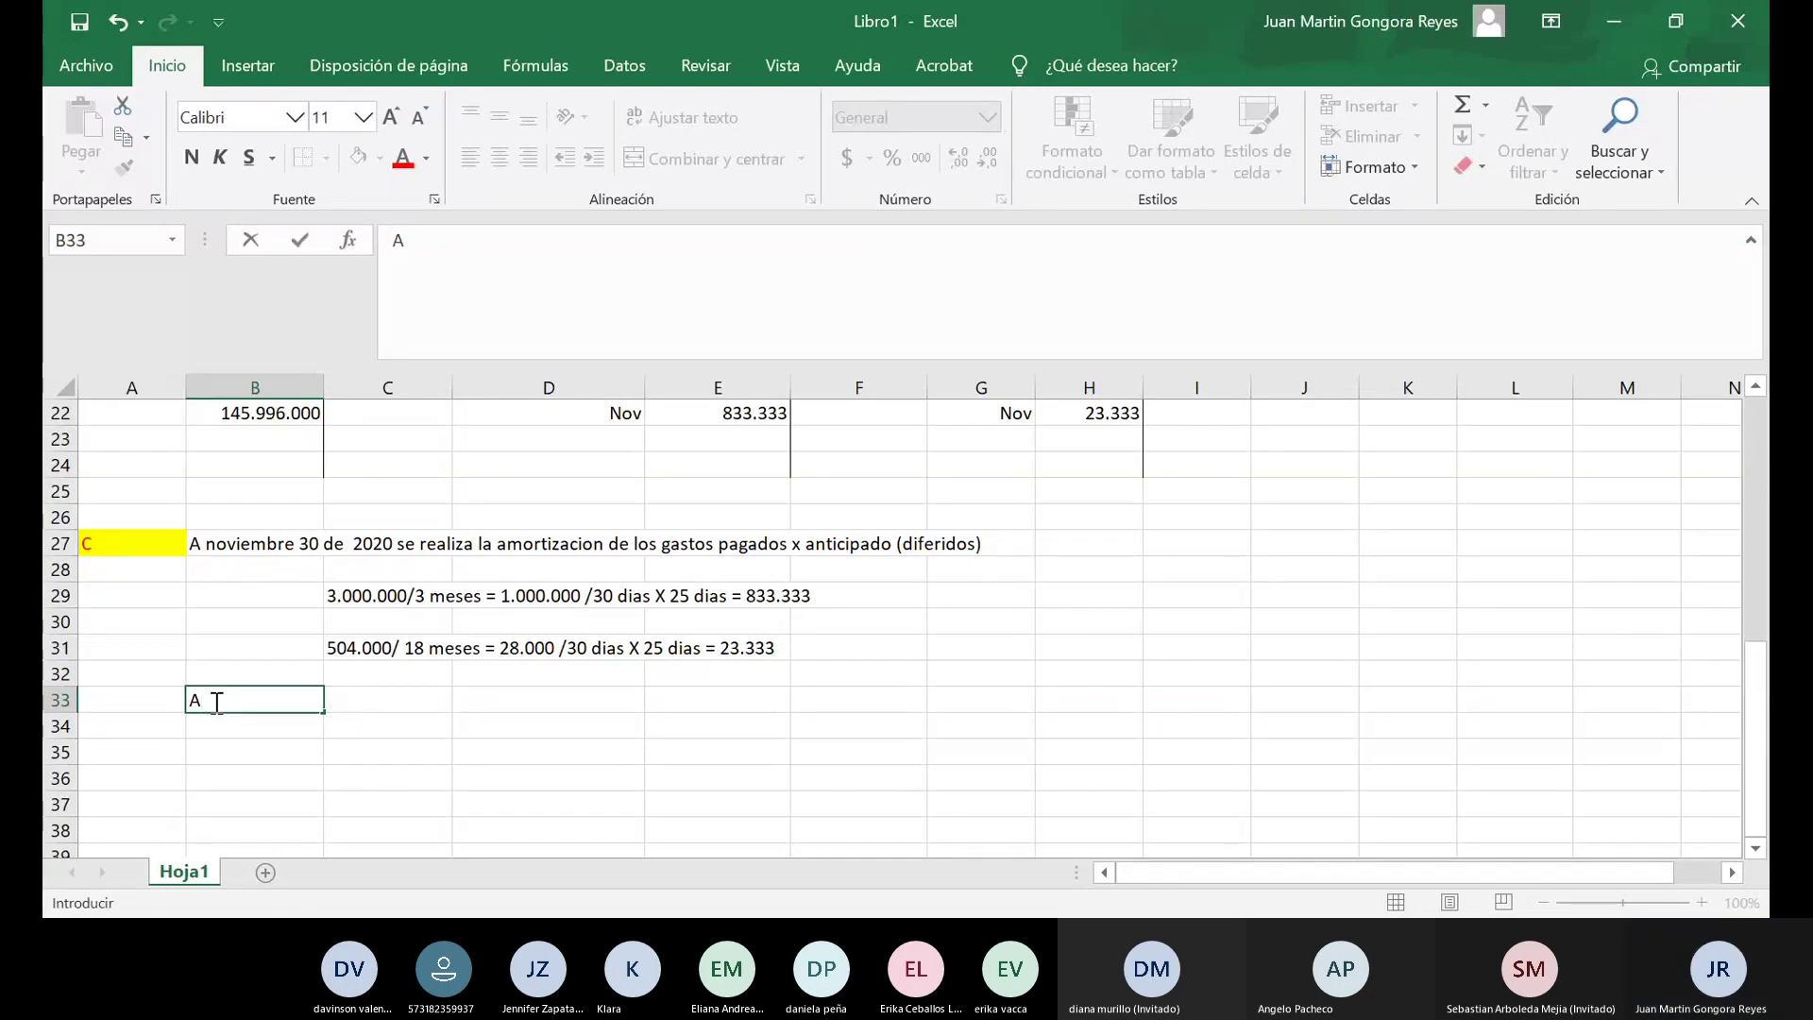
{"action": "type", "text": "Di"}
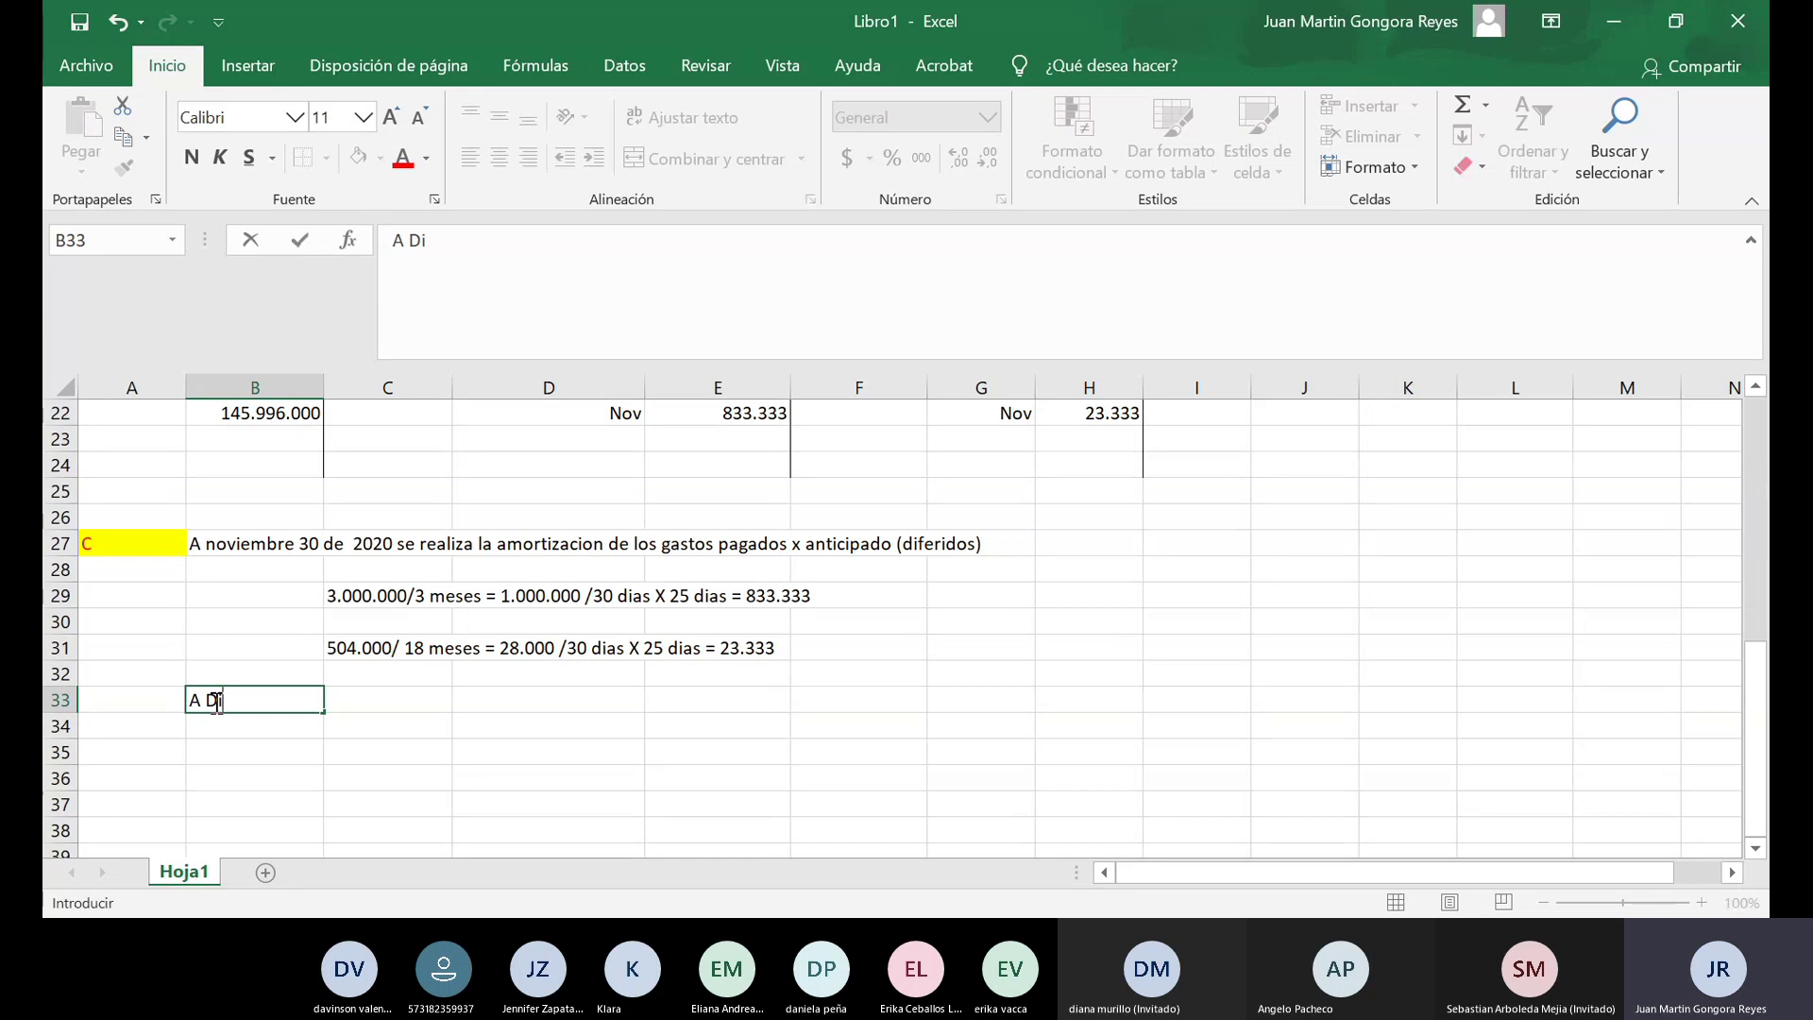
{"action": "type", "text": "ciembre"}
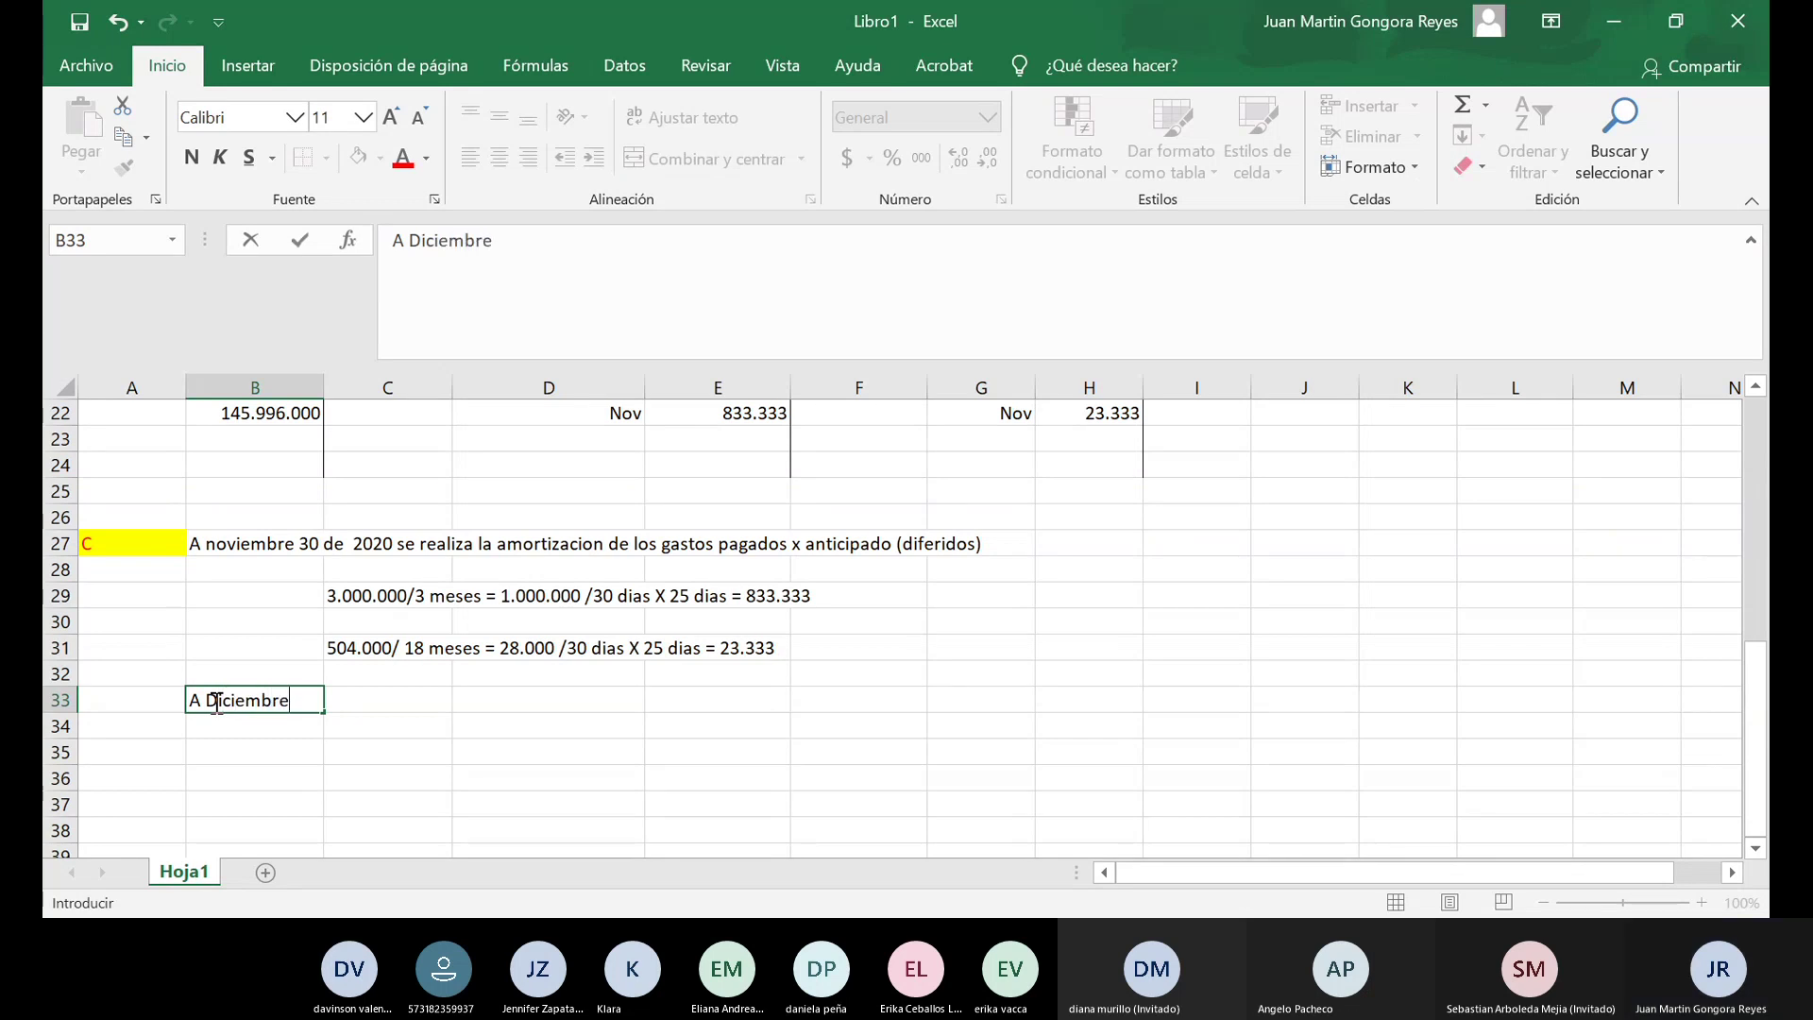
{"action": "key", "text": "BackSpace"}
{"action": "key", "text": "BackSpace"}
{"action": "key", "text": "BackSpace"}
{"action": "key", "text": "BackSpace"}
{"action": "key", "text": "BackSpace"}
{"action": "key", "text": "BackSpace"}
{"action": "key", "text": "BackSpace"}
{"action": "key", "text": "BackSpace"}
{"action": "key", "text": "BackSpace"}
{"action": "type", "text": "iciemb"}
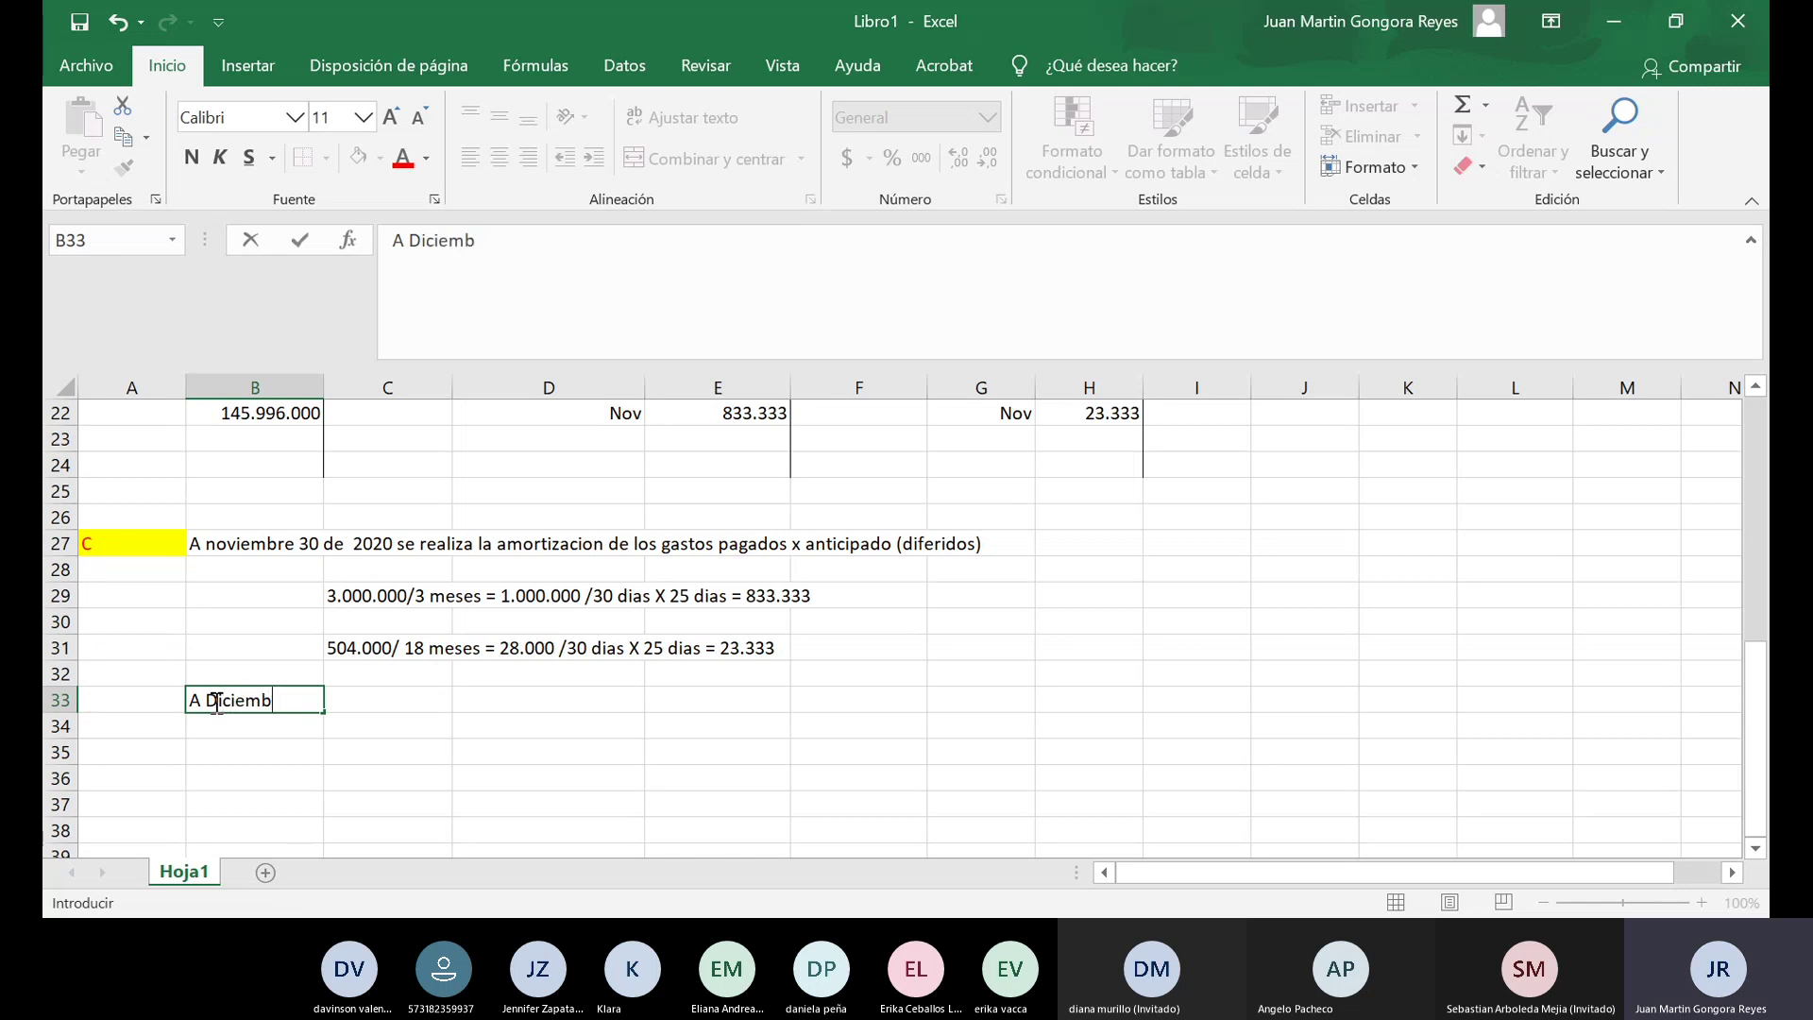
{"action": "type", "text": "re 30"}
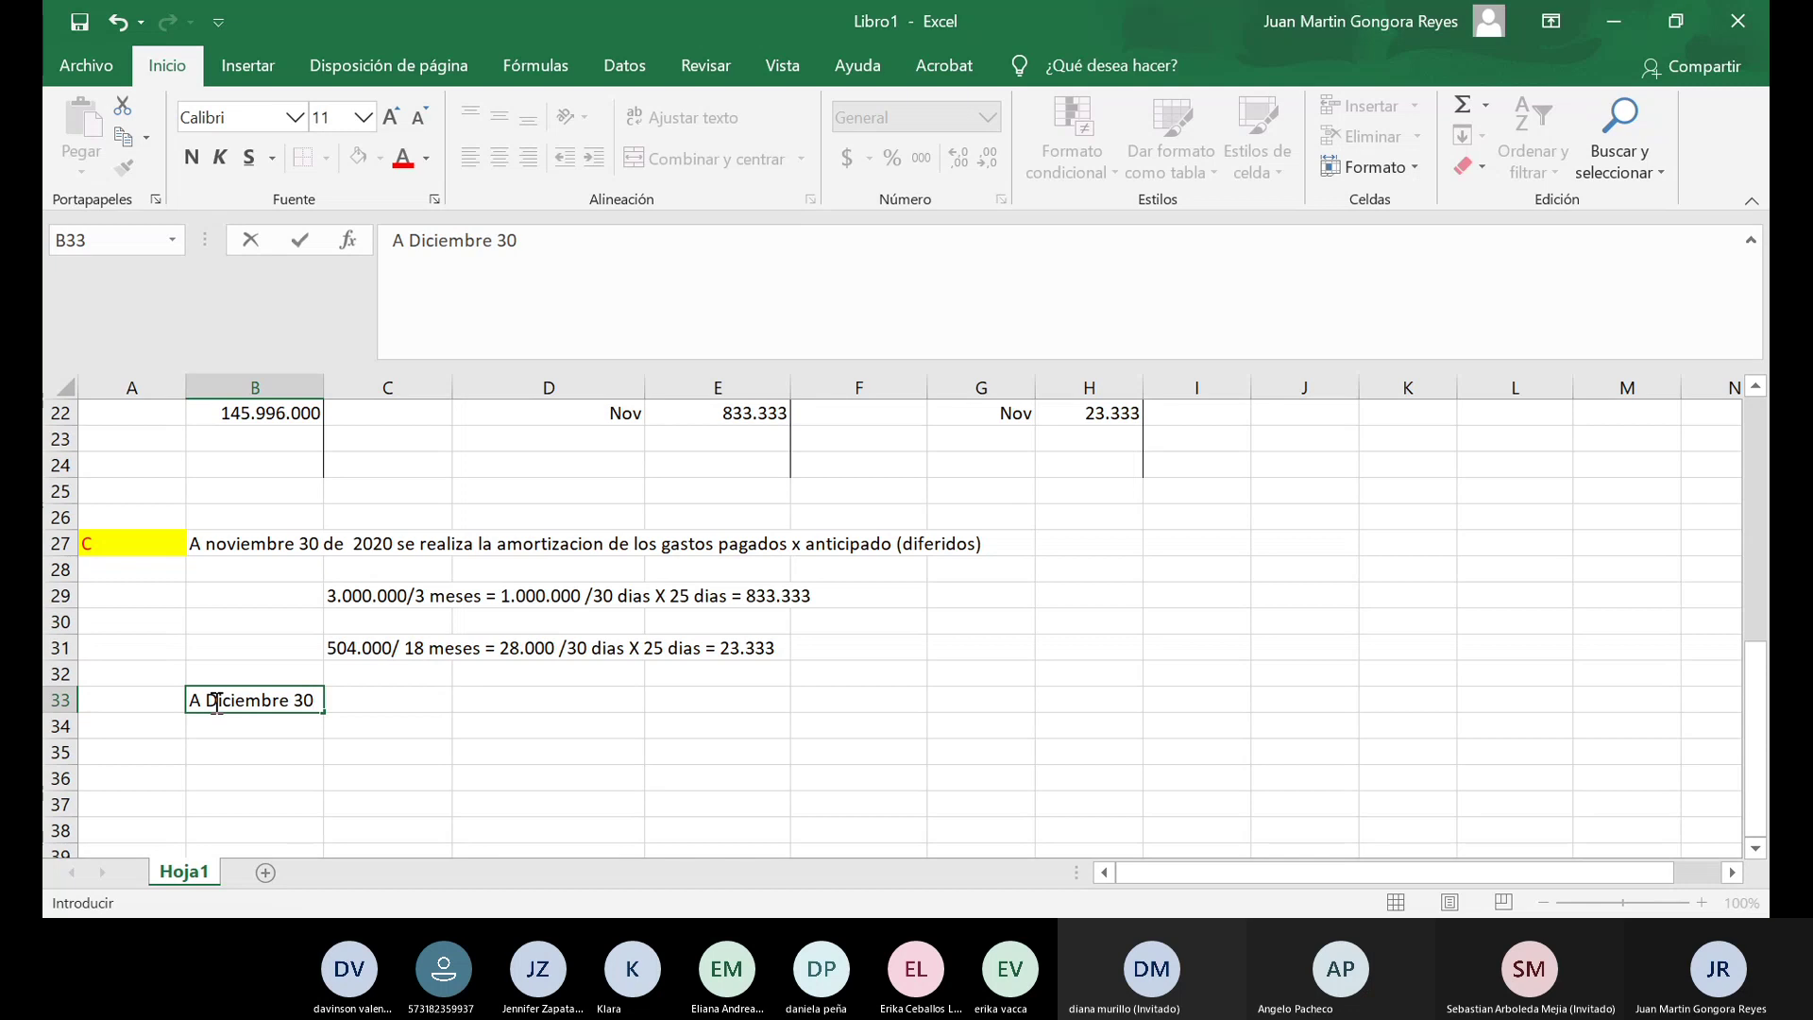
{"action": "type", "text": " de 2020"}
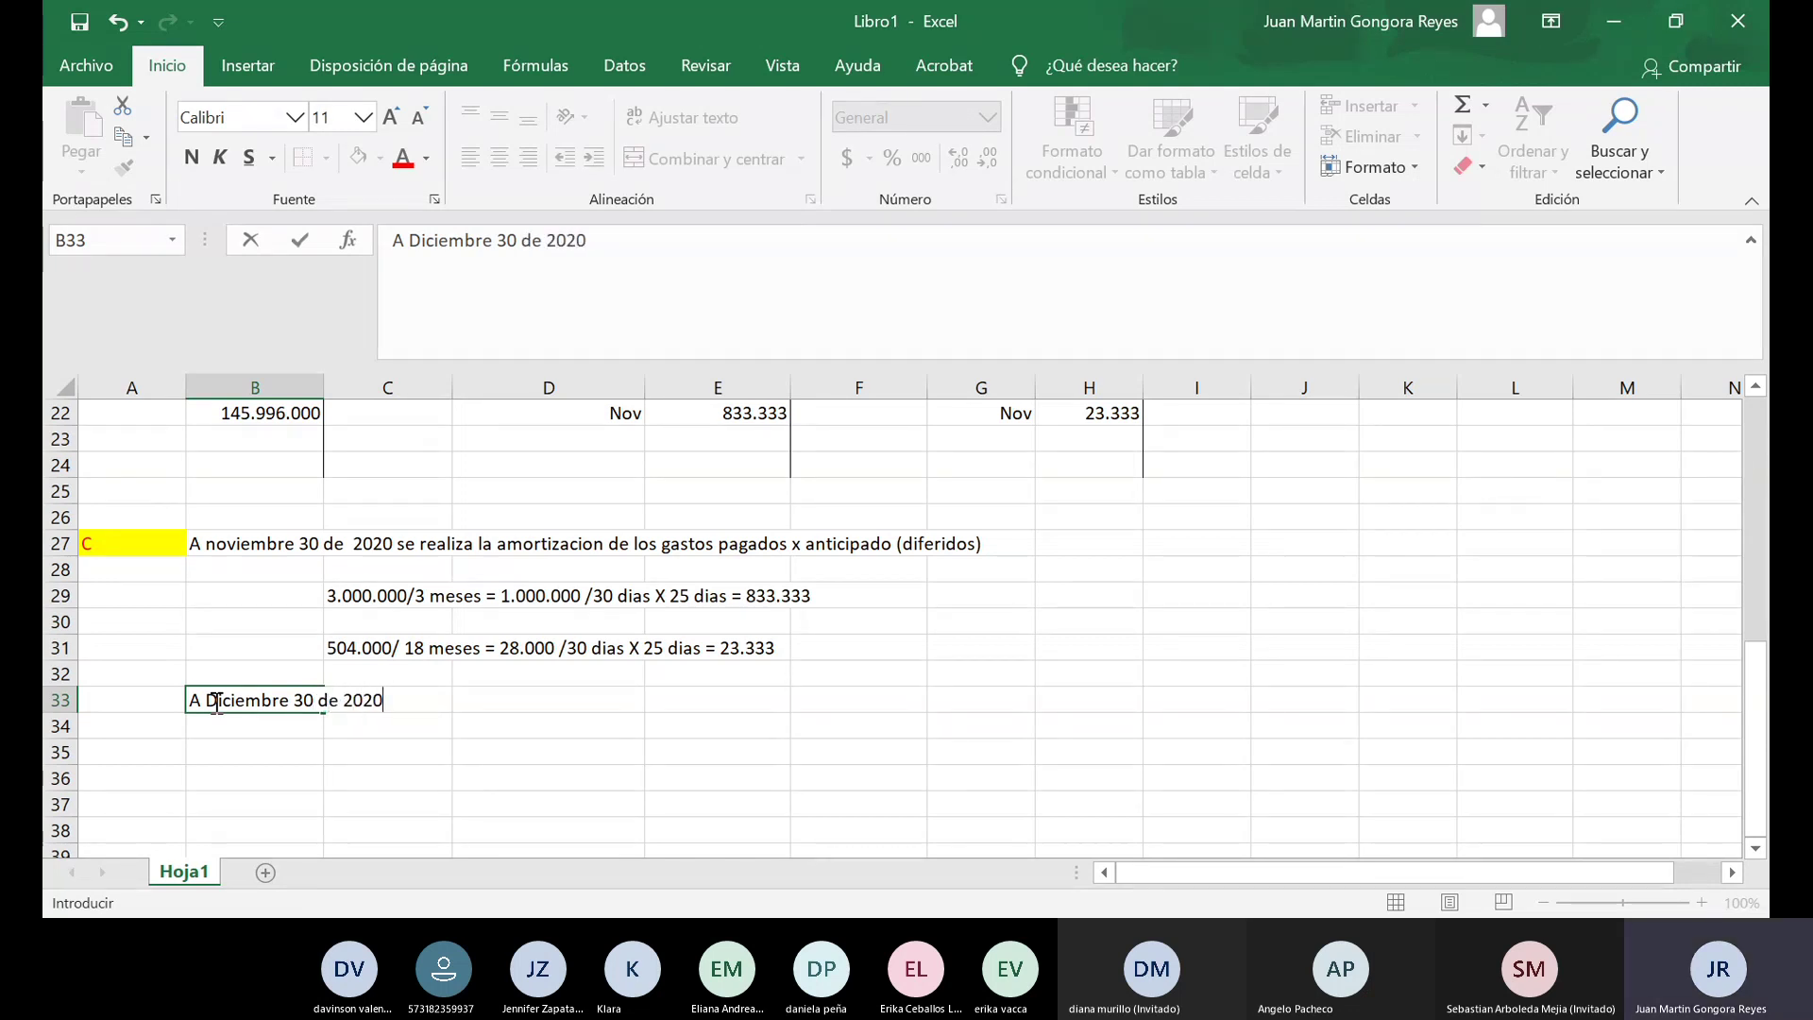
{"action": "type", "text": " se r"}
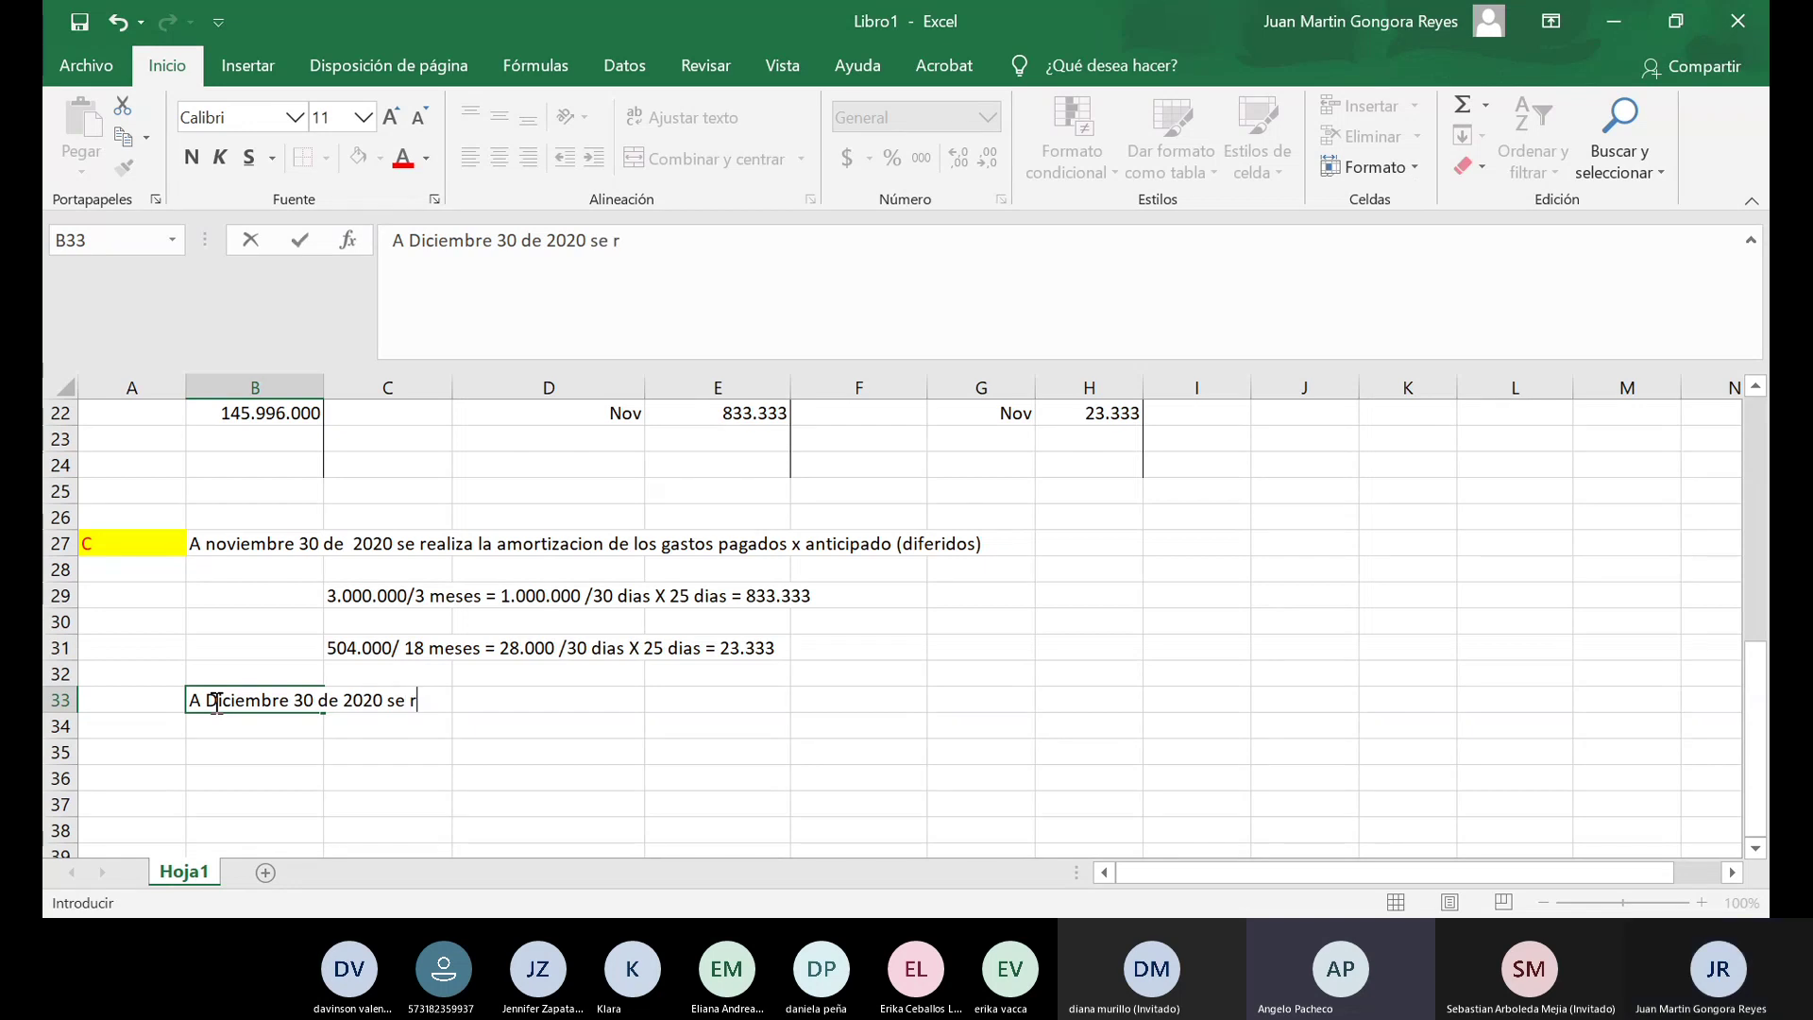
{"action": "type", "text": "ealiza la amo"}
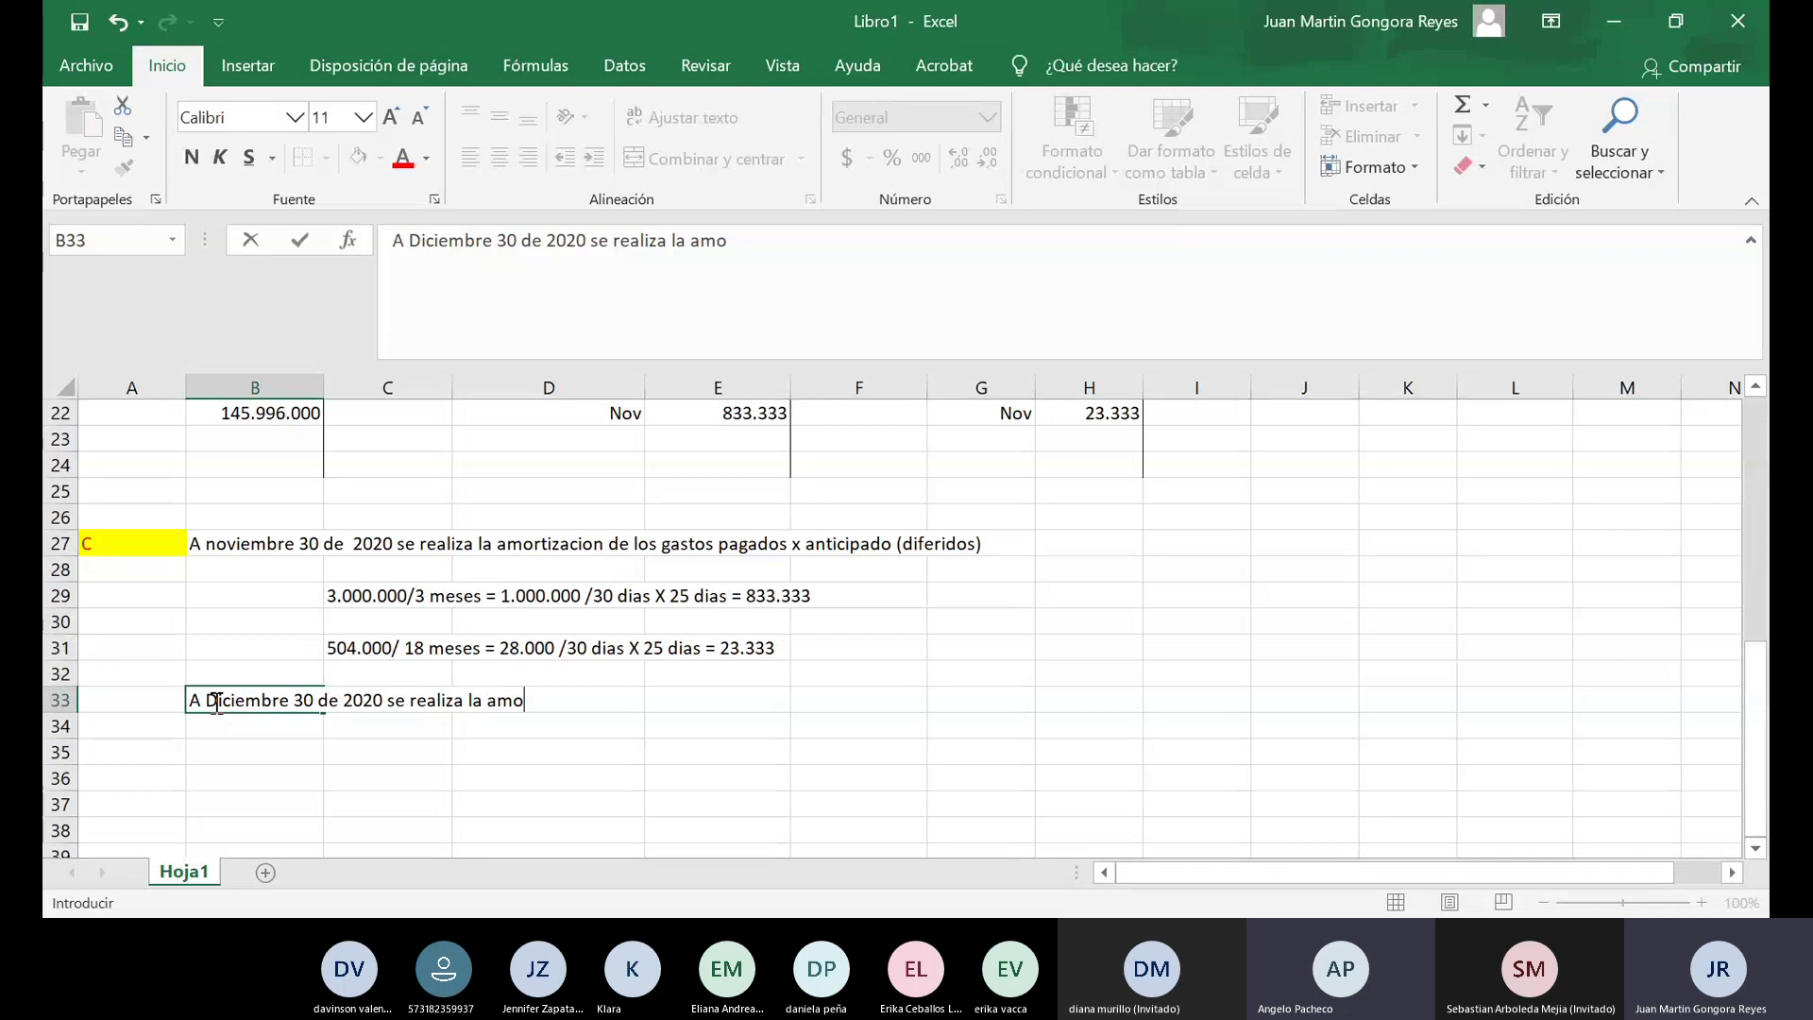
{"action": "type", "text": "rtizacion"}
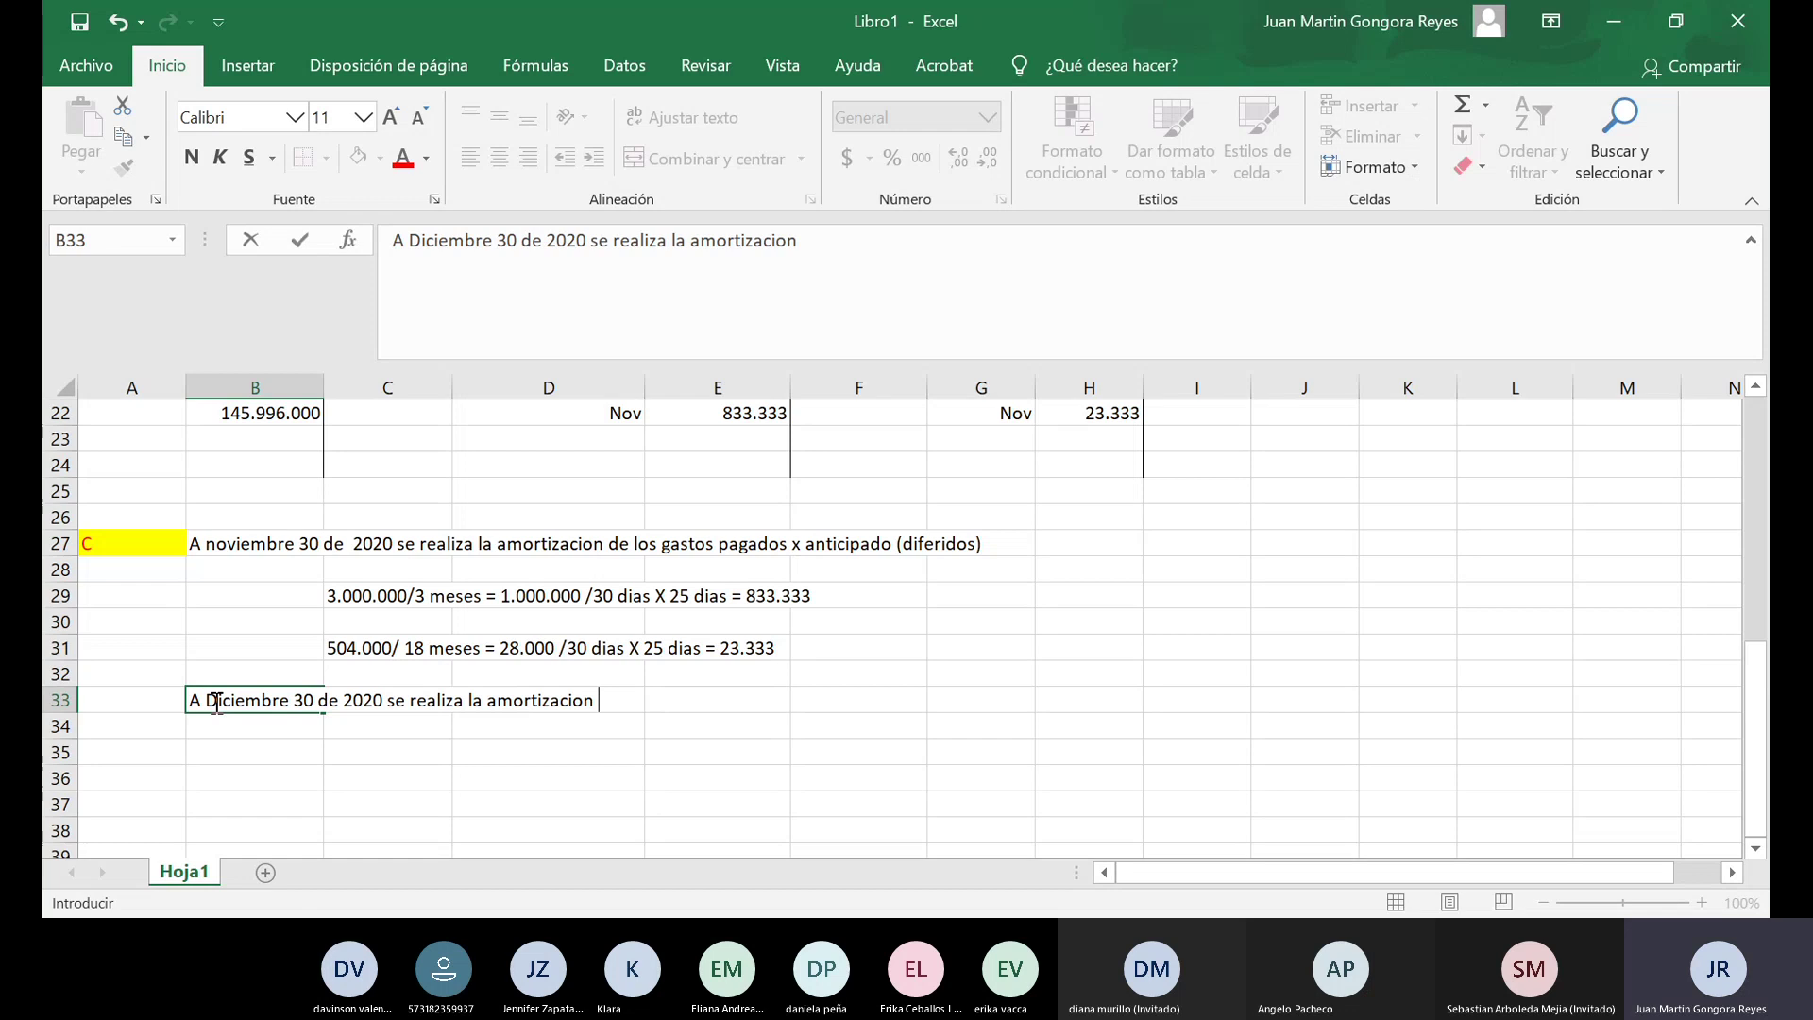
{"action": "type", "text": "de los"}
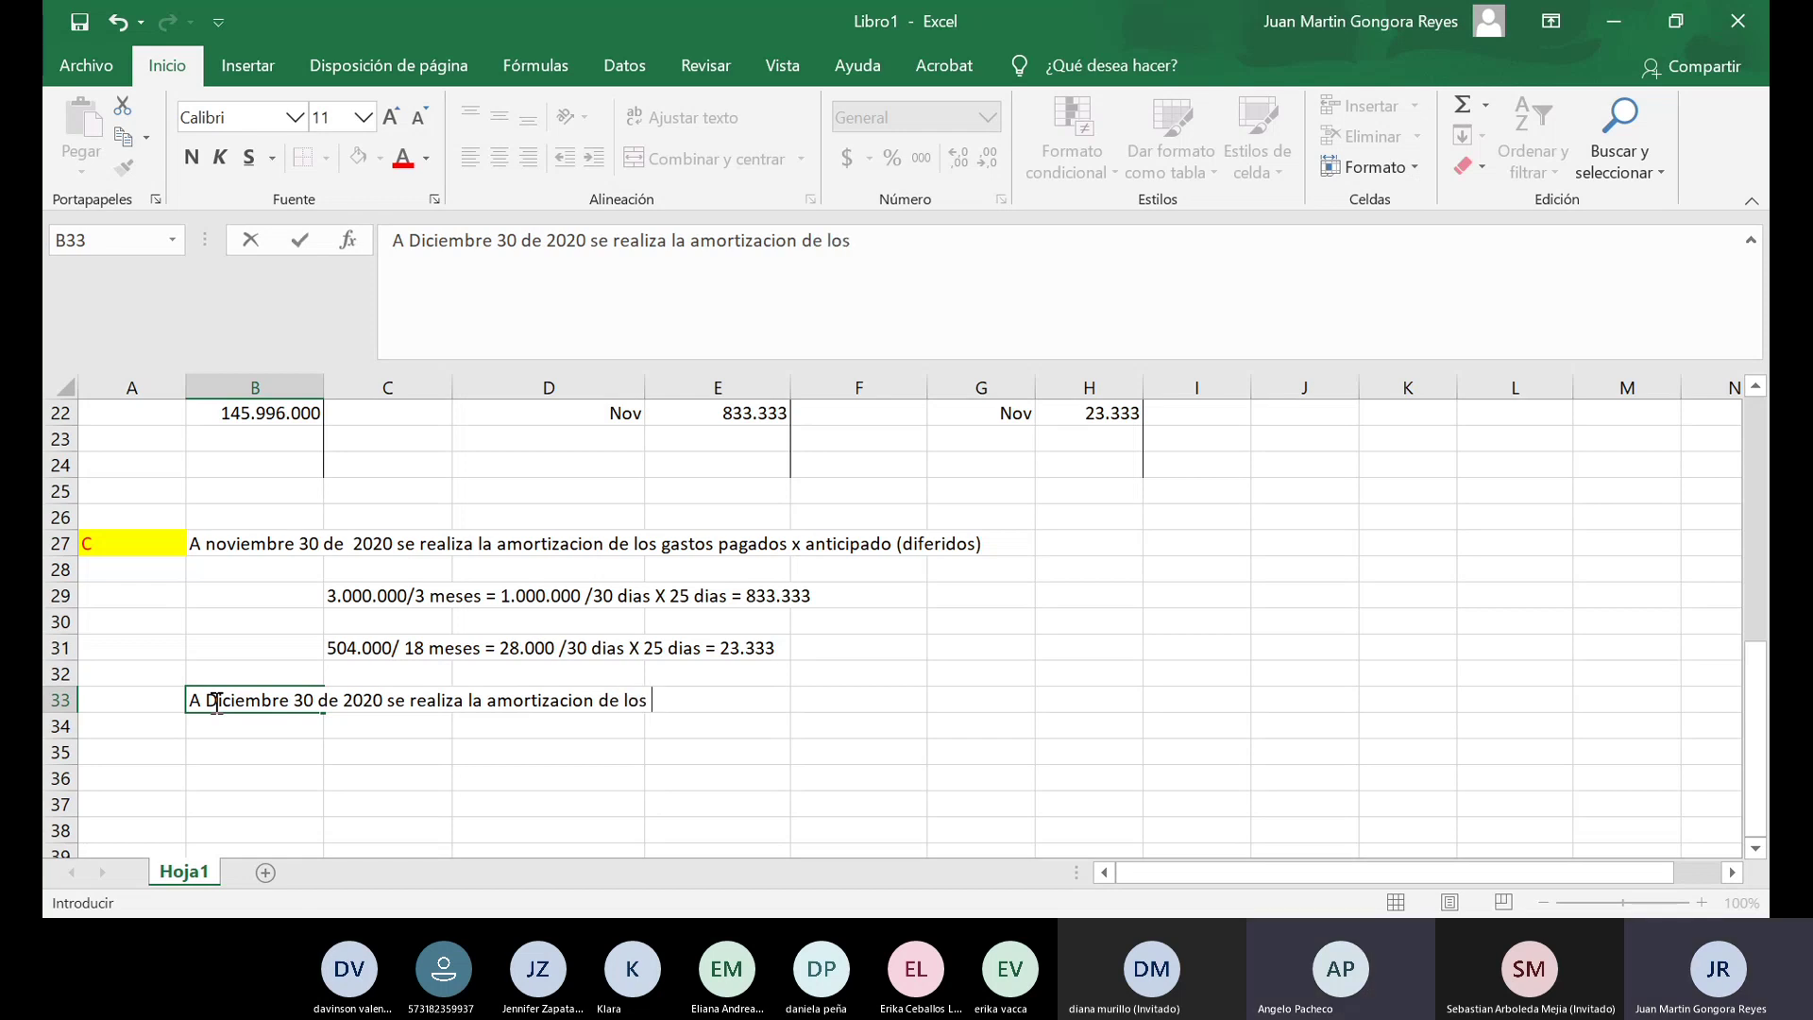
{"action": "type", "text": " gastos"}
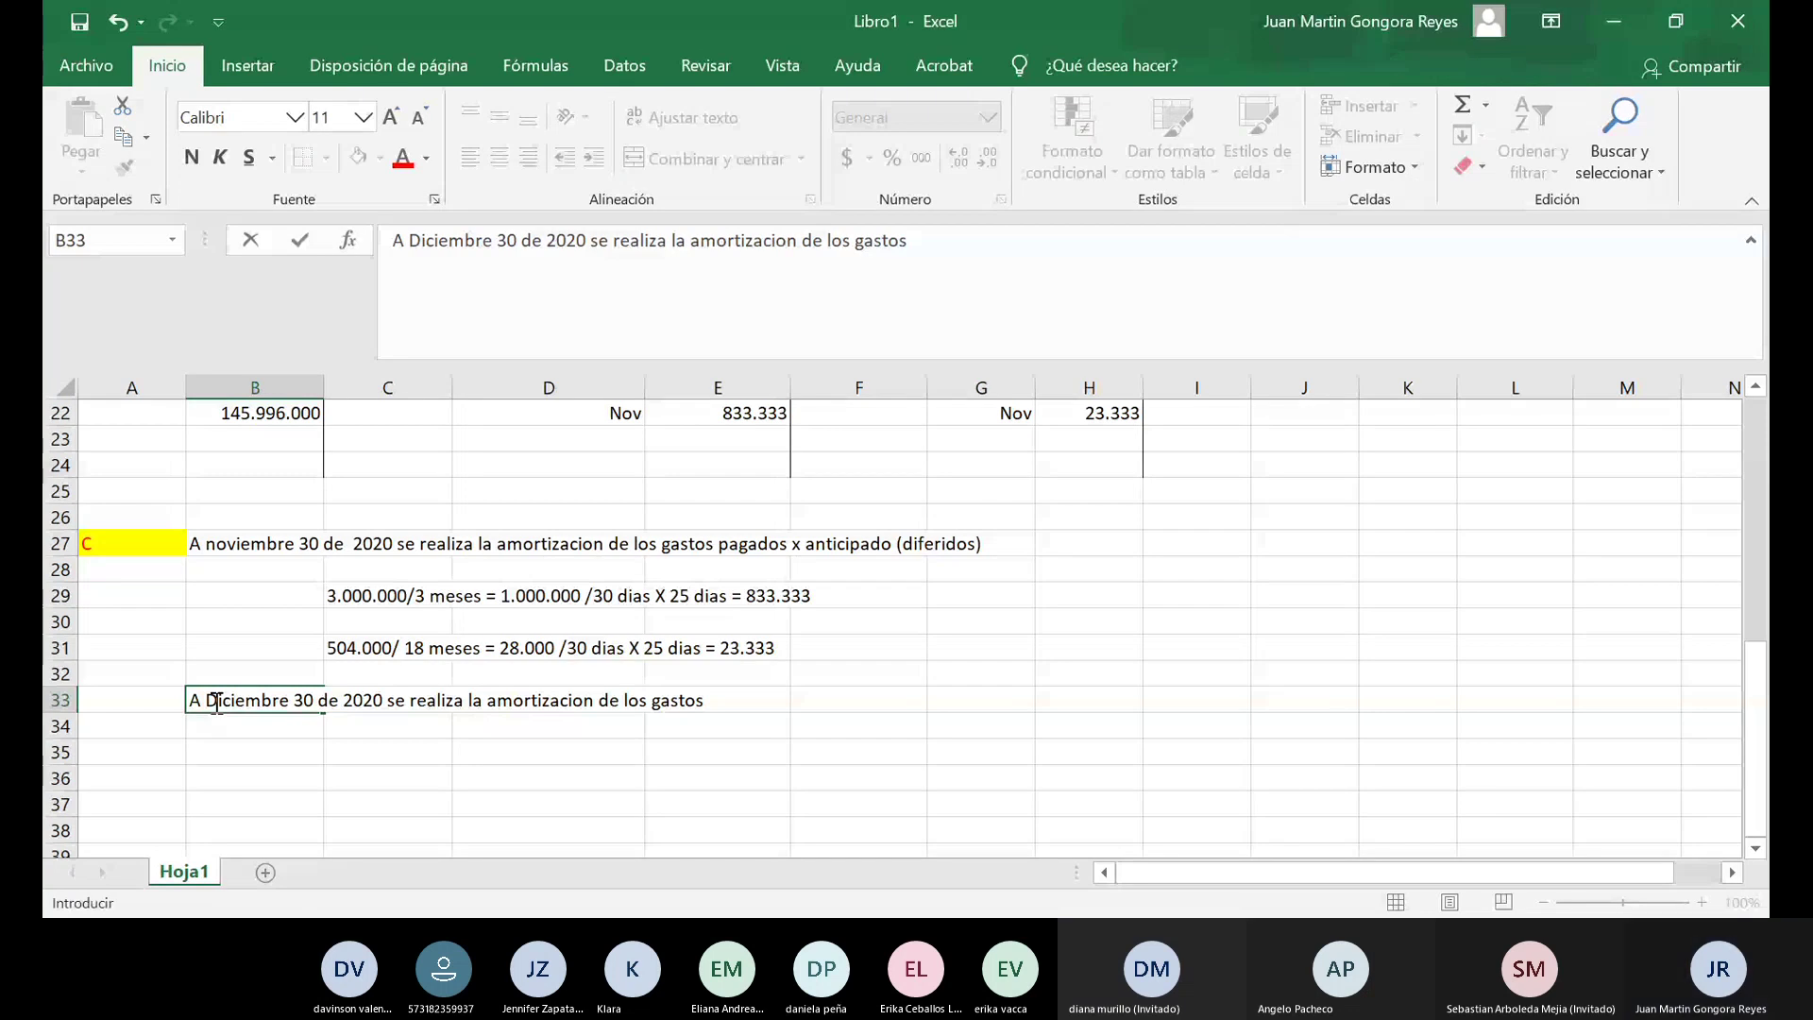
{"action": "type", "text": "pagados x antici"}
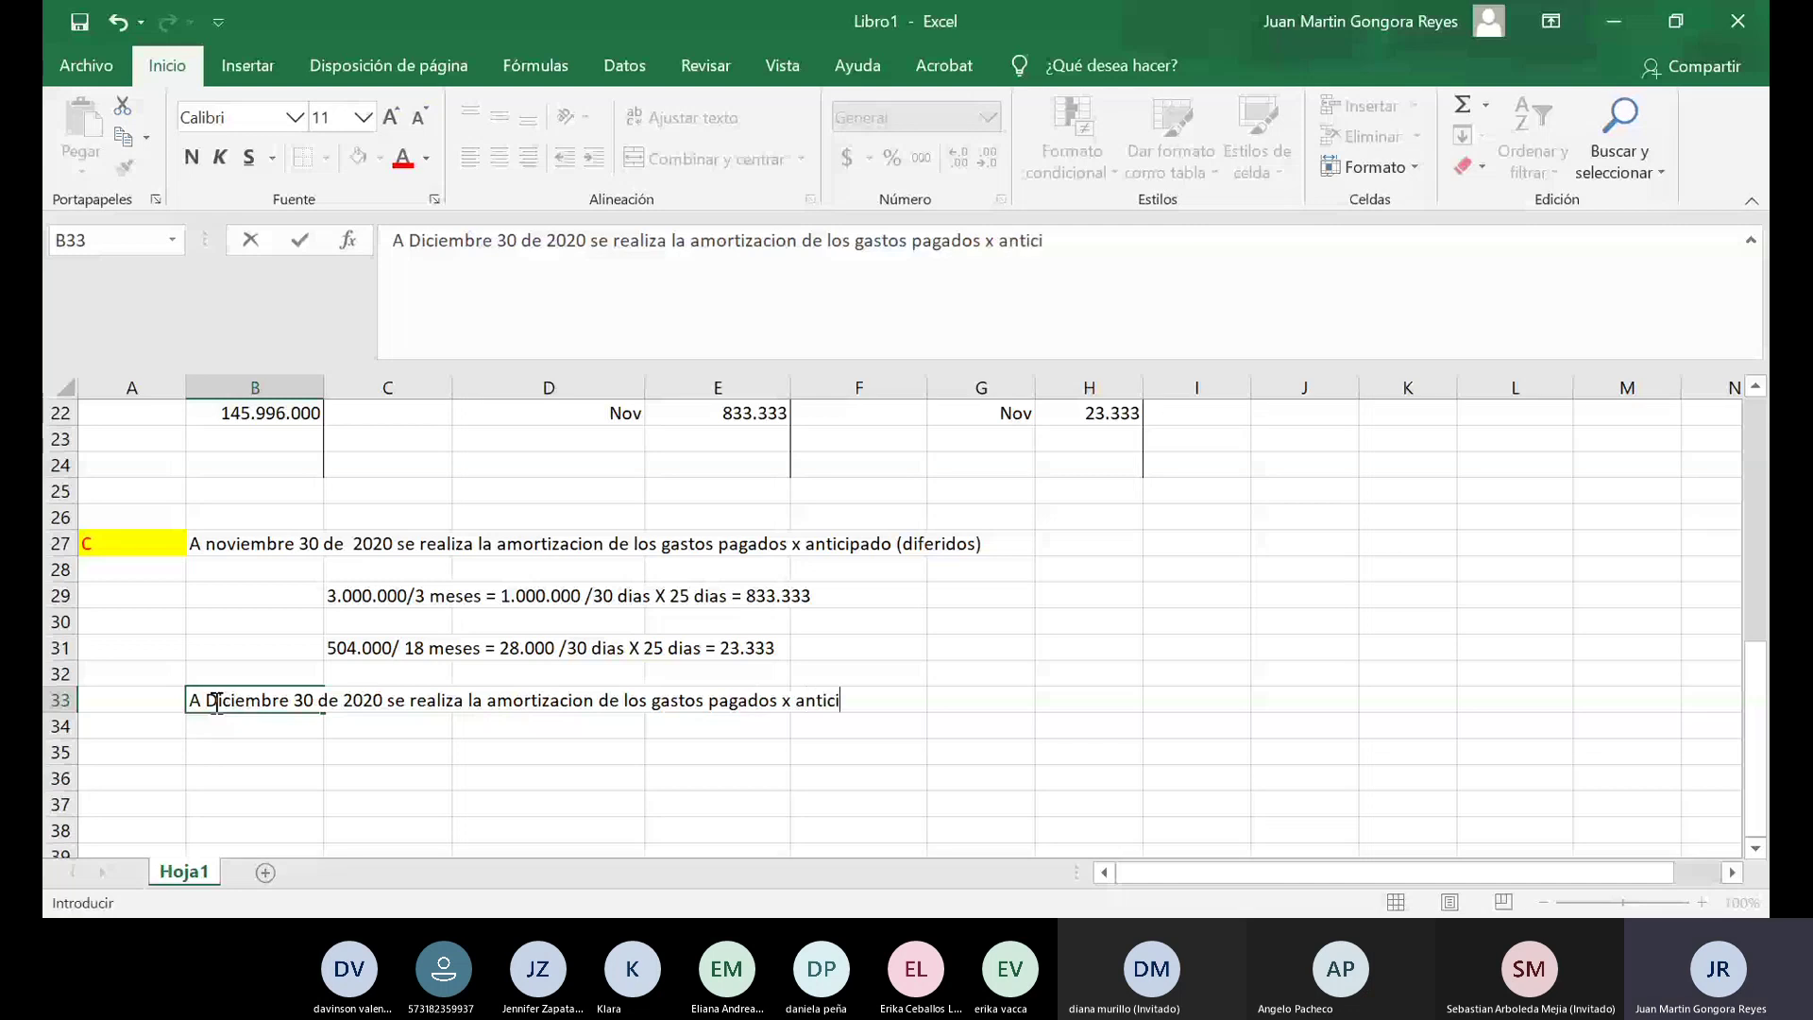
{"action": "type", "text": "pado"}
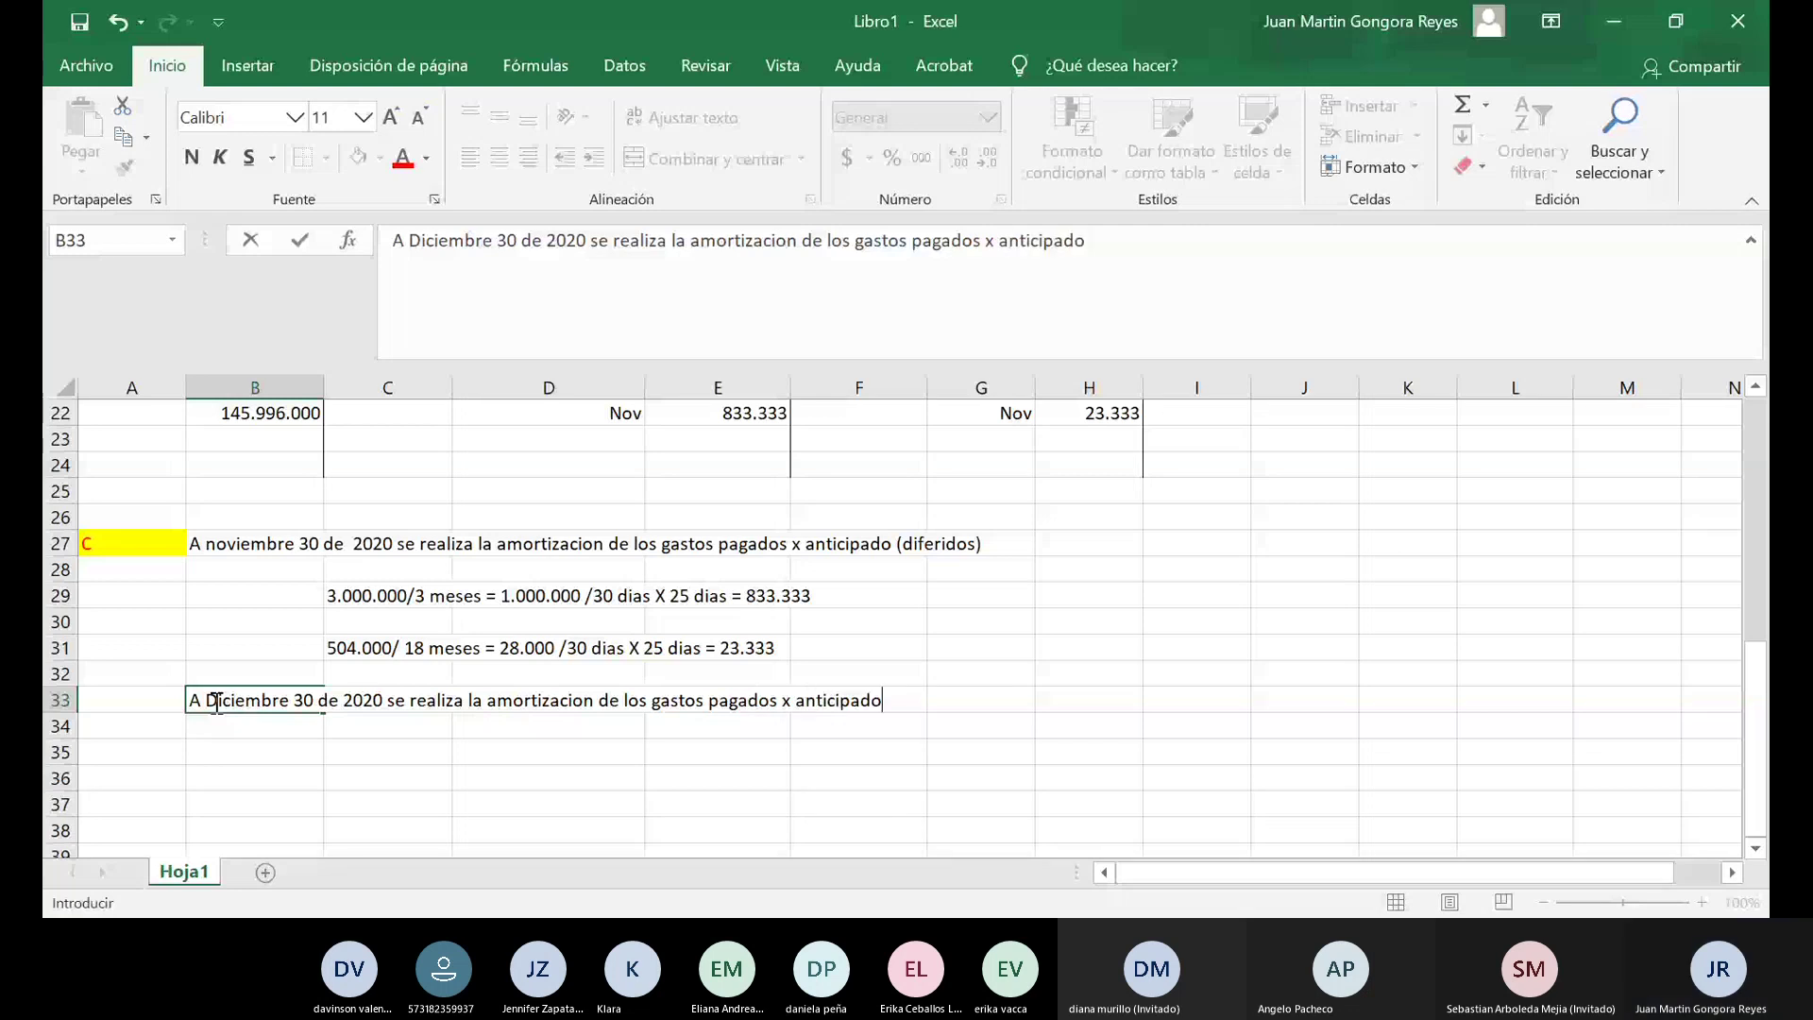
{"action": "type", "text": " (diferidos)"}
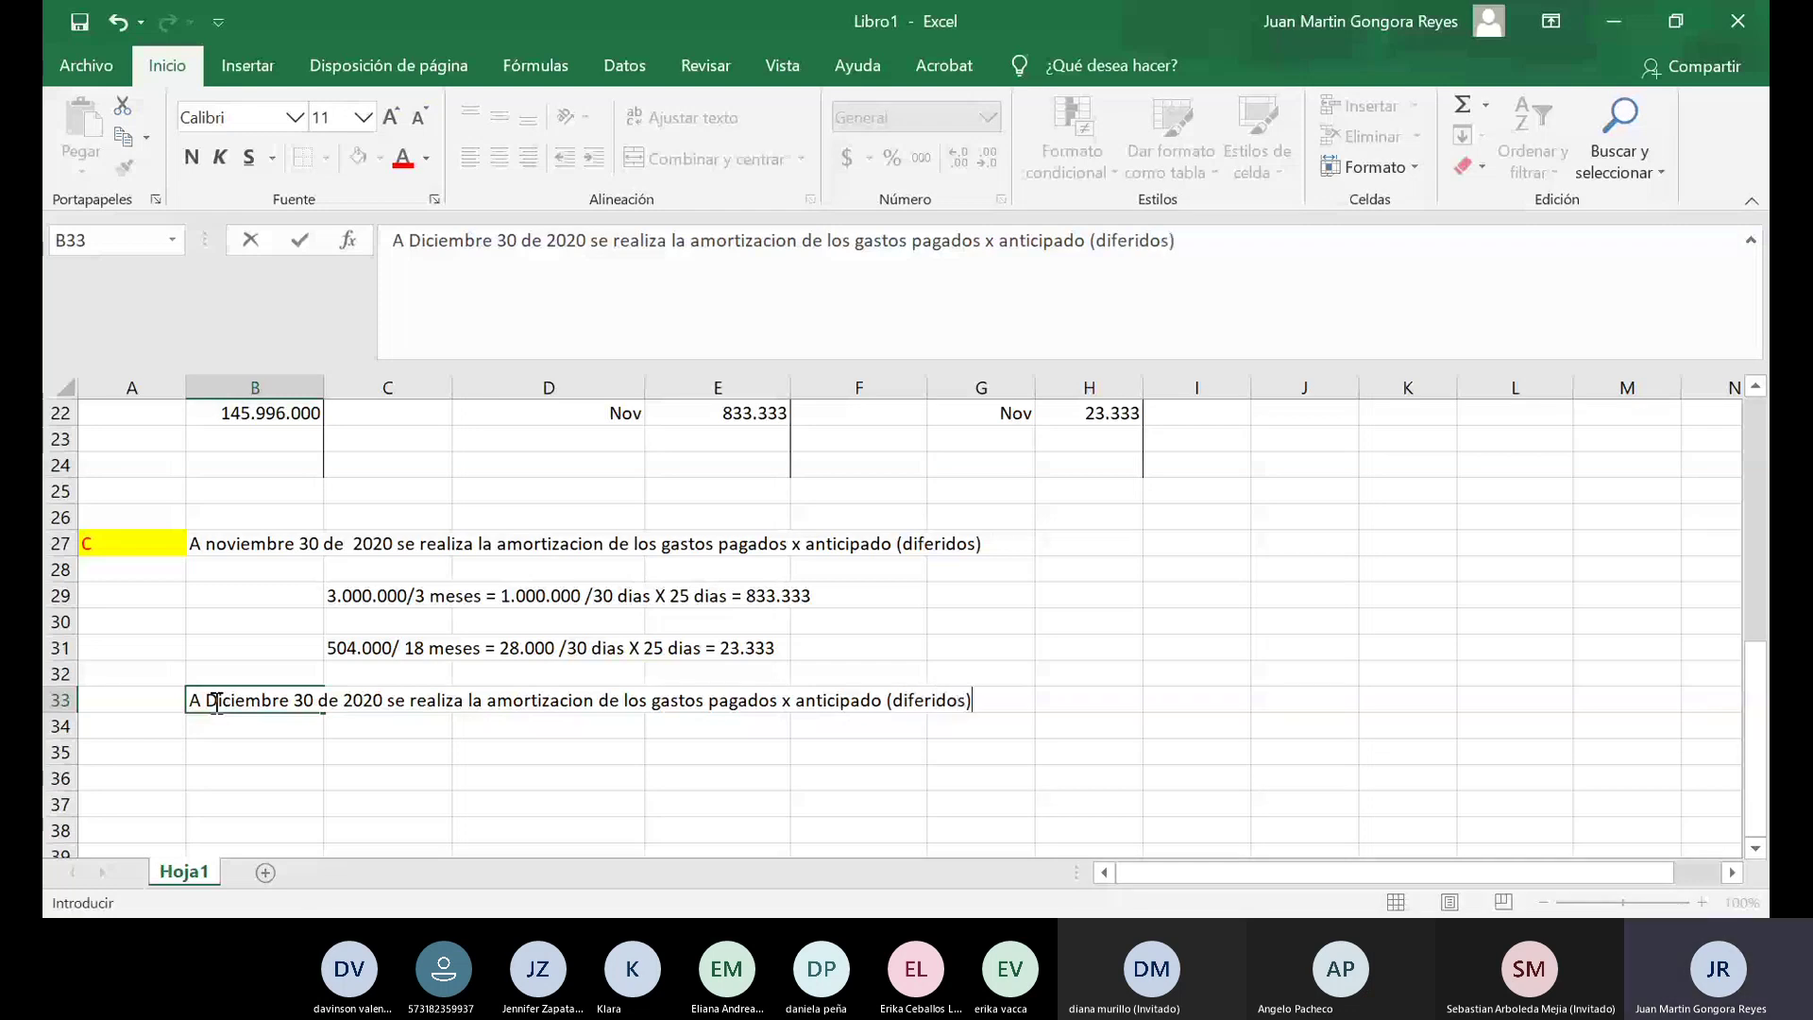
{"action": "left_click", "coordinate": [216, 760]}
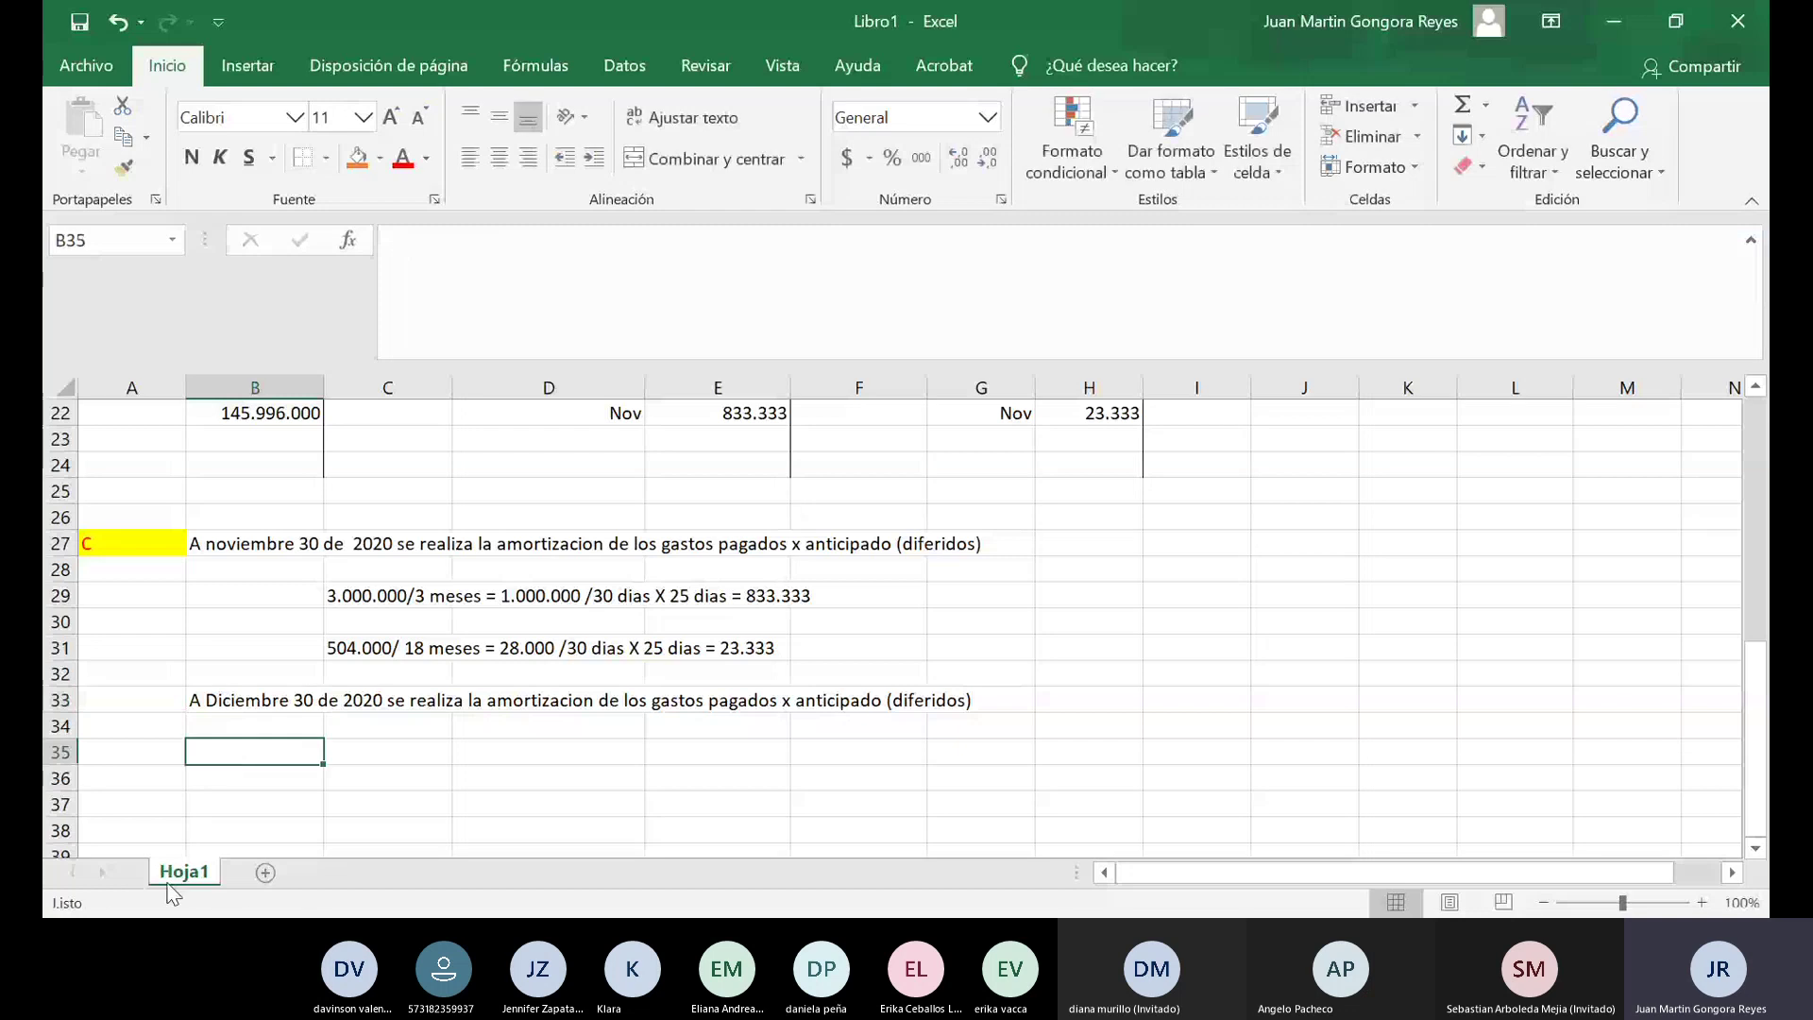
Write the December interest amortization calculation "3.000.000/ 3 meses = 1.000.000" in C35.
{"action": "left_click", "coordinate": [370, 757]}
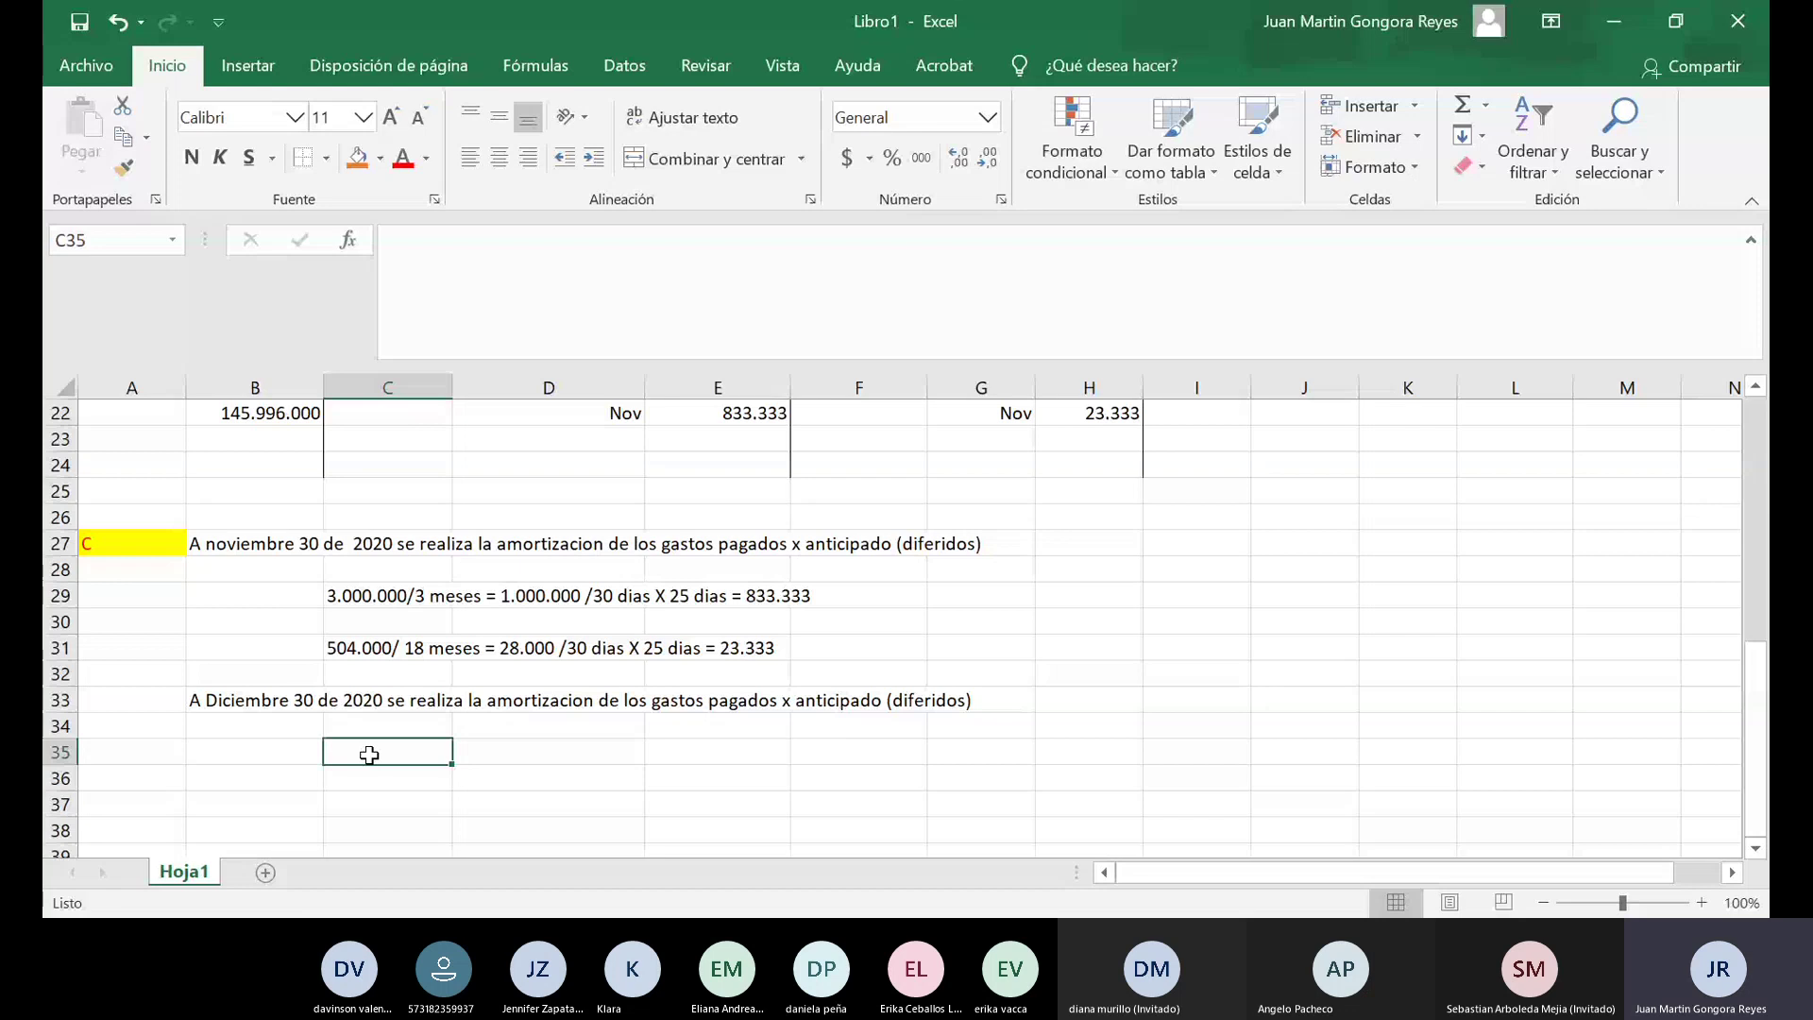
{"action": "type", "text": "3.000.000"}
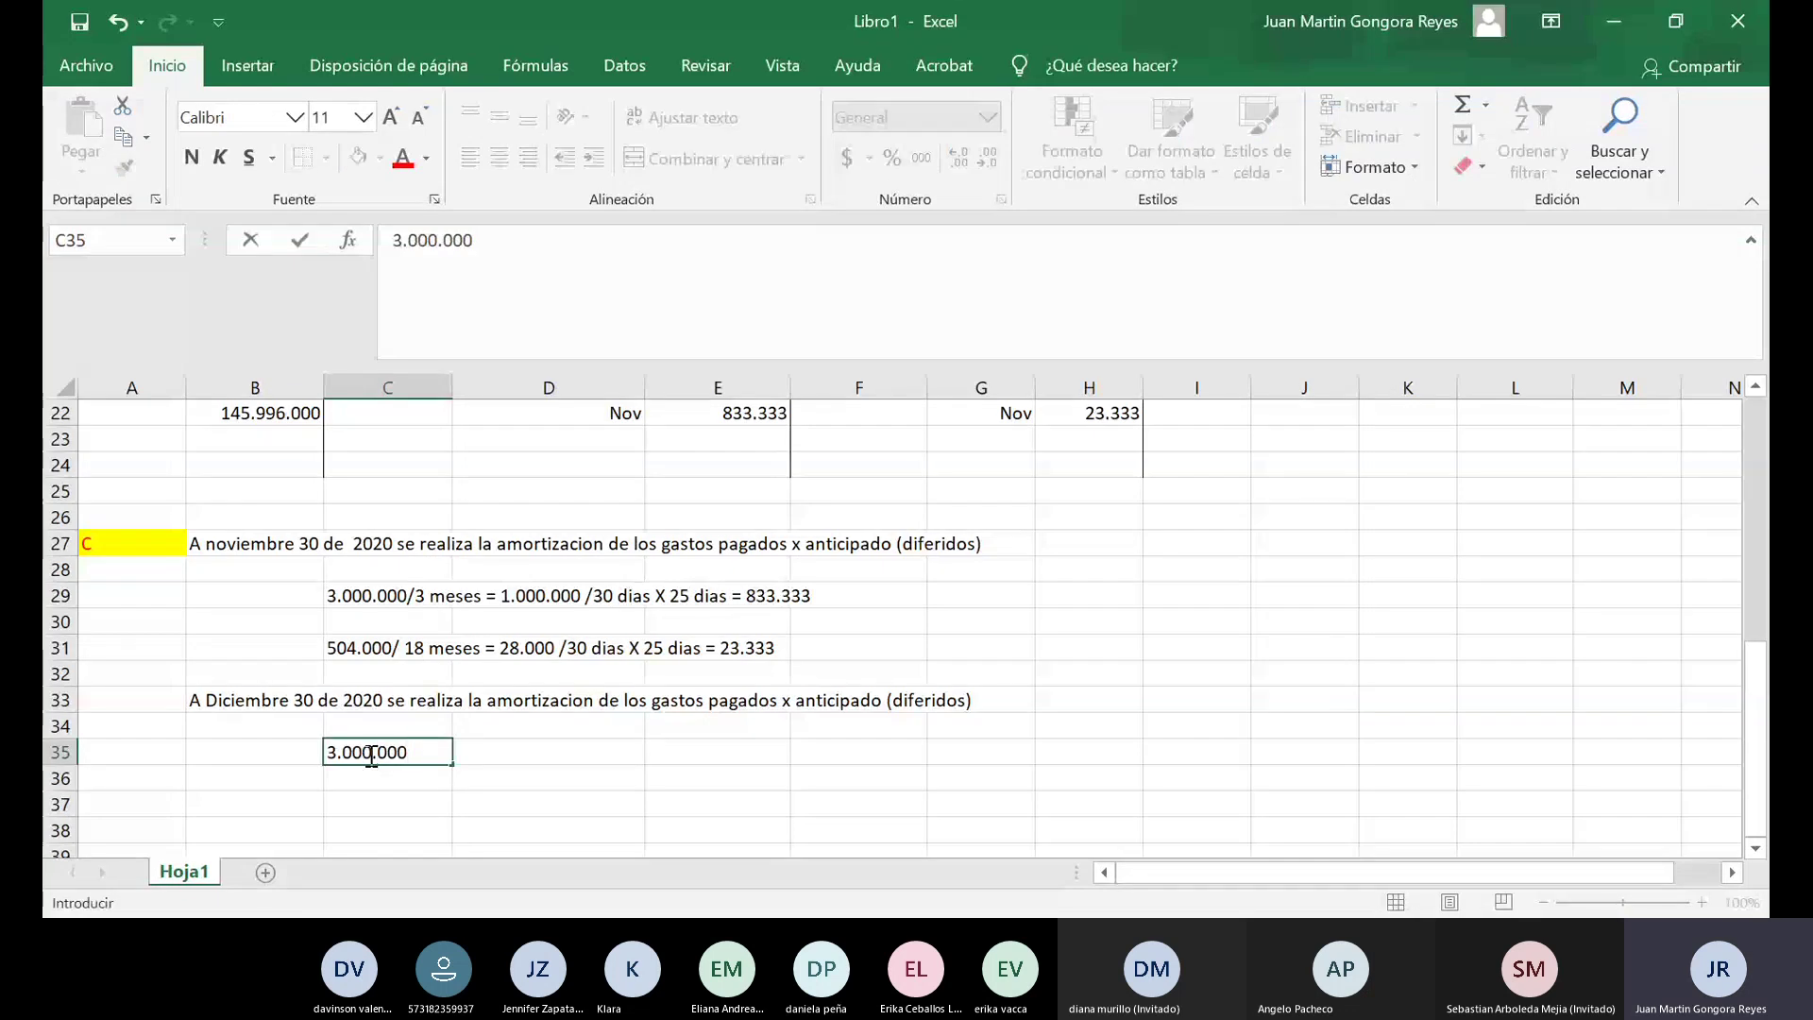
{"action": "type", "text": "/ 3 meses"}
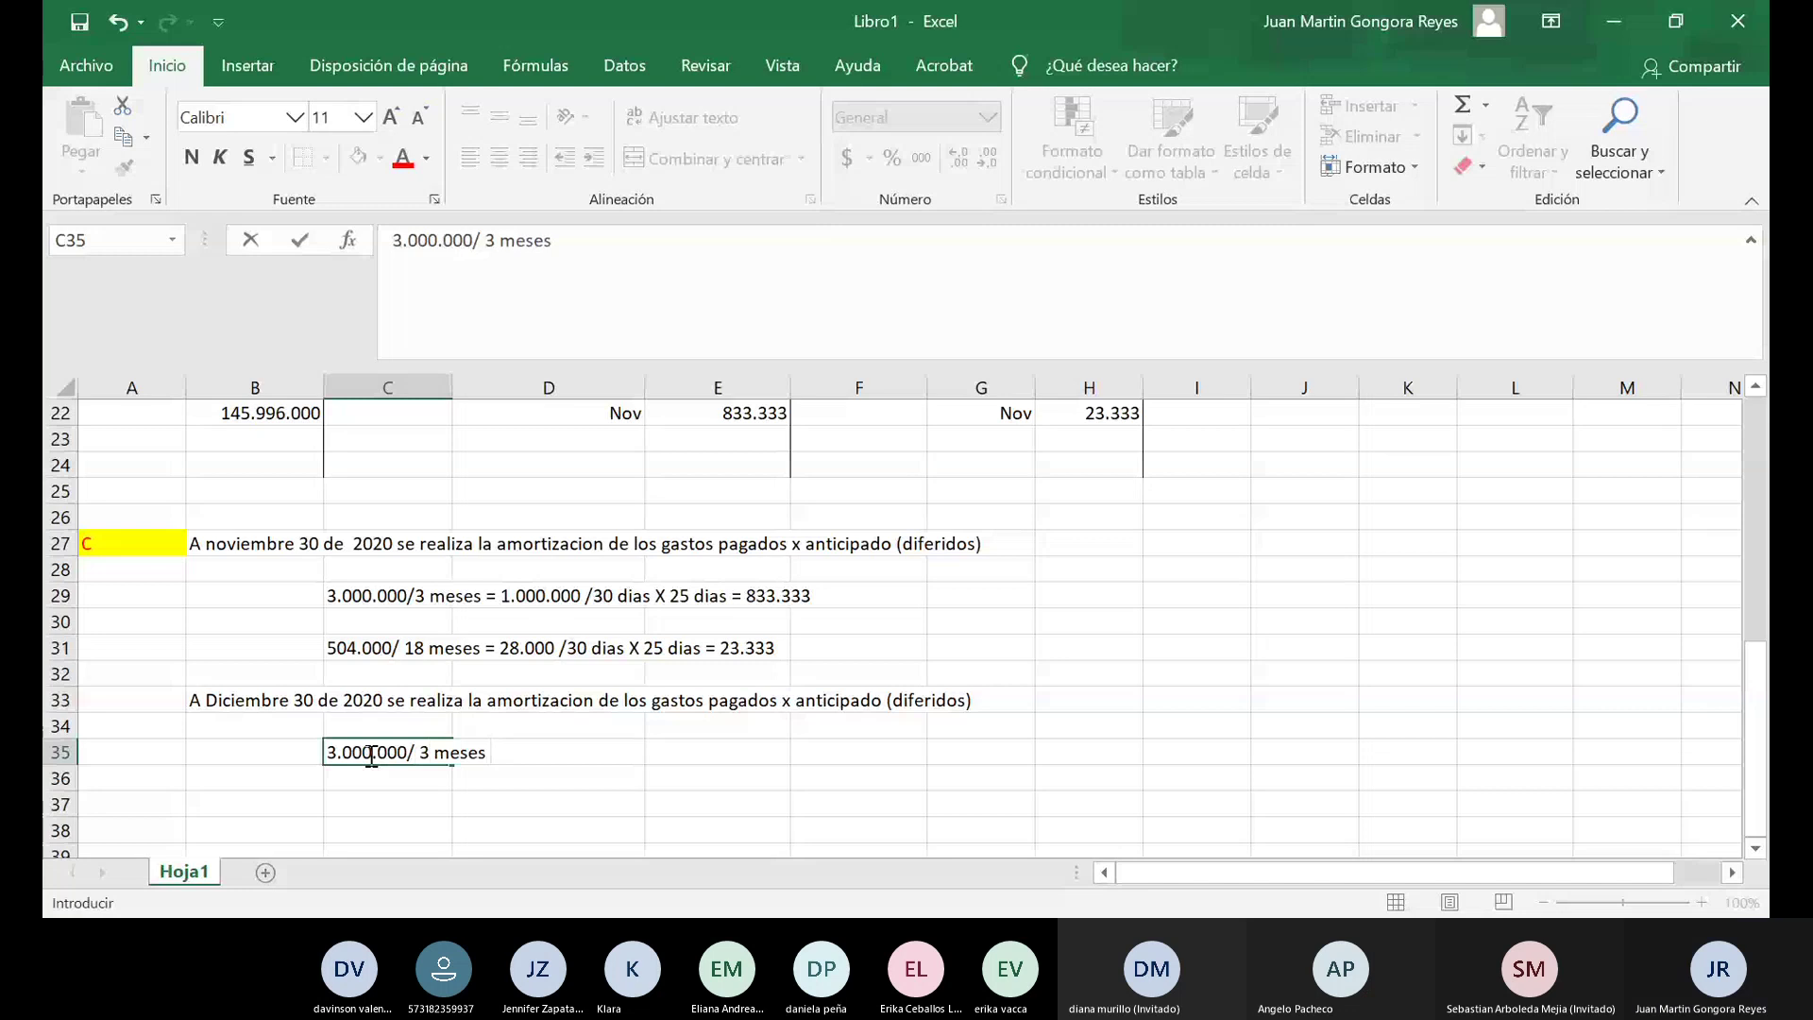
{"action": "type", "text": " = 1.000.000"}
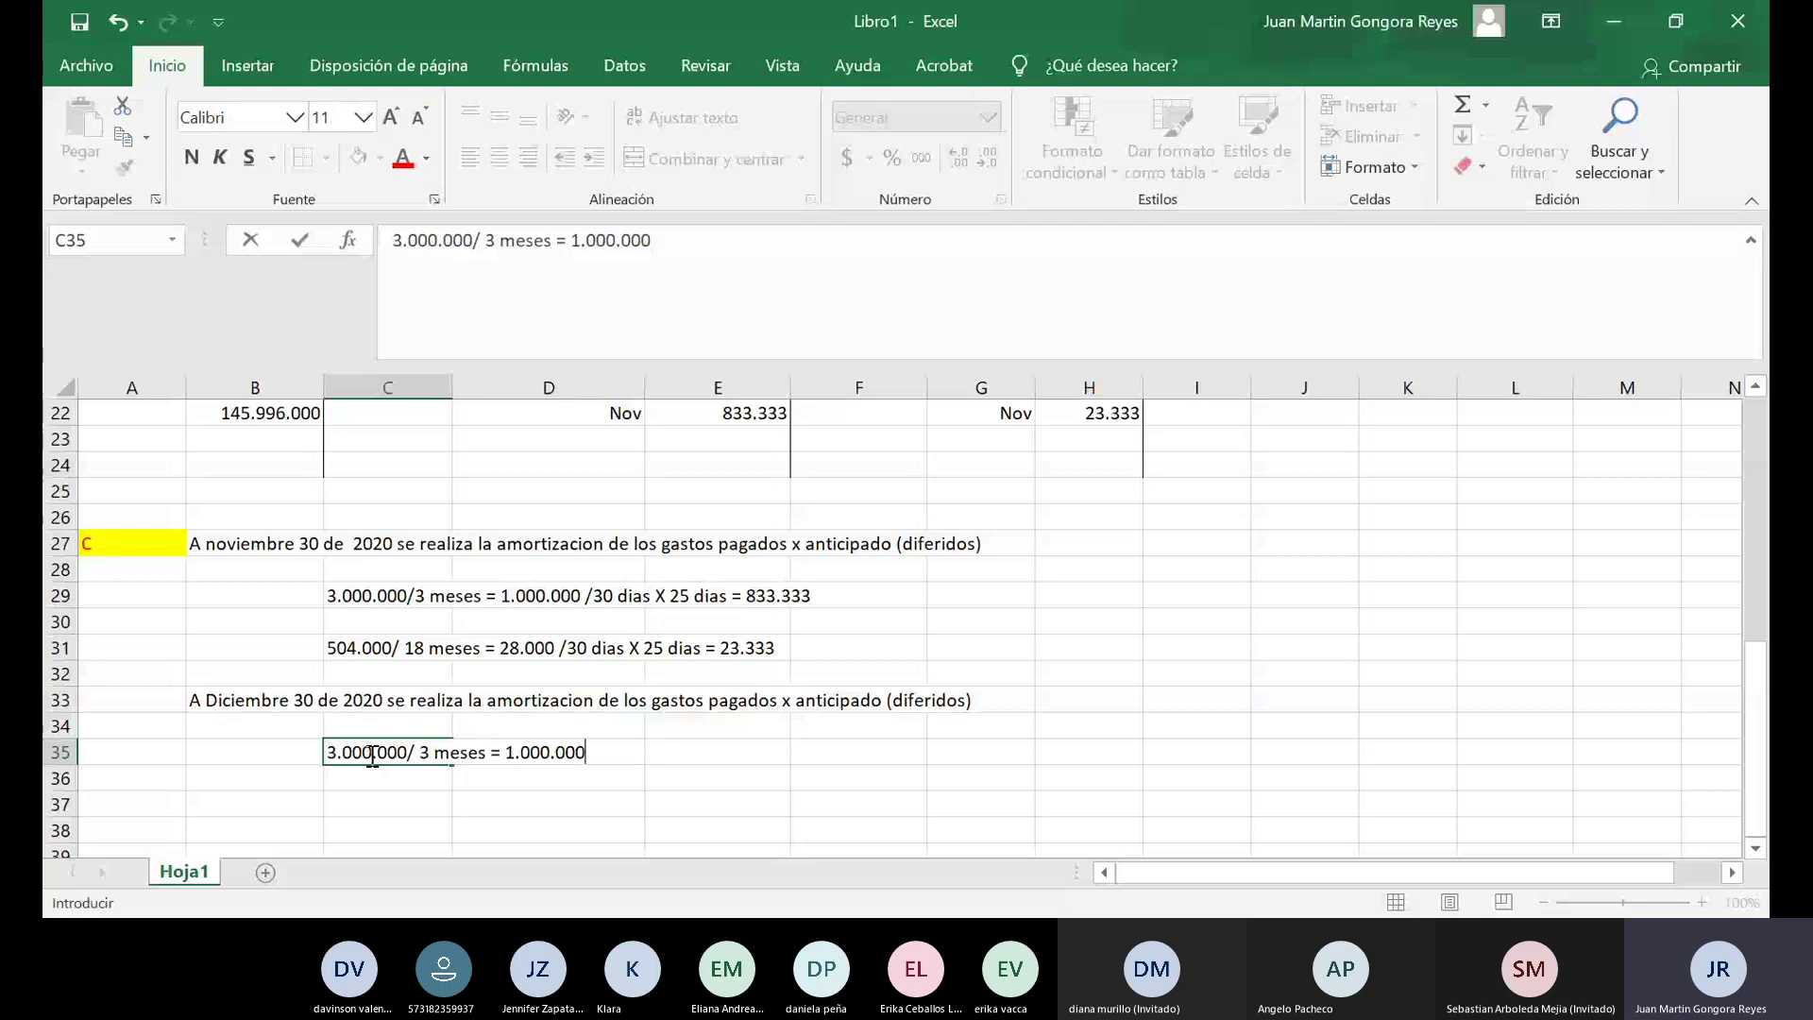
{"action": "key", "text": "Return"}
{"action": "key", "text": "Return"}
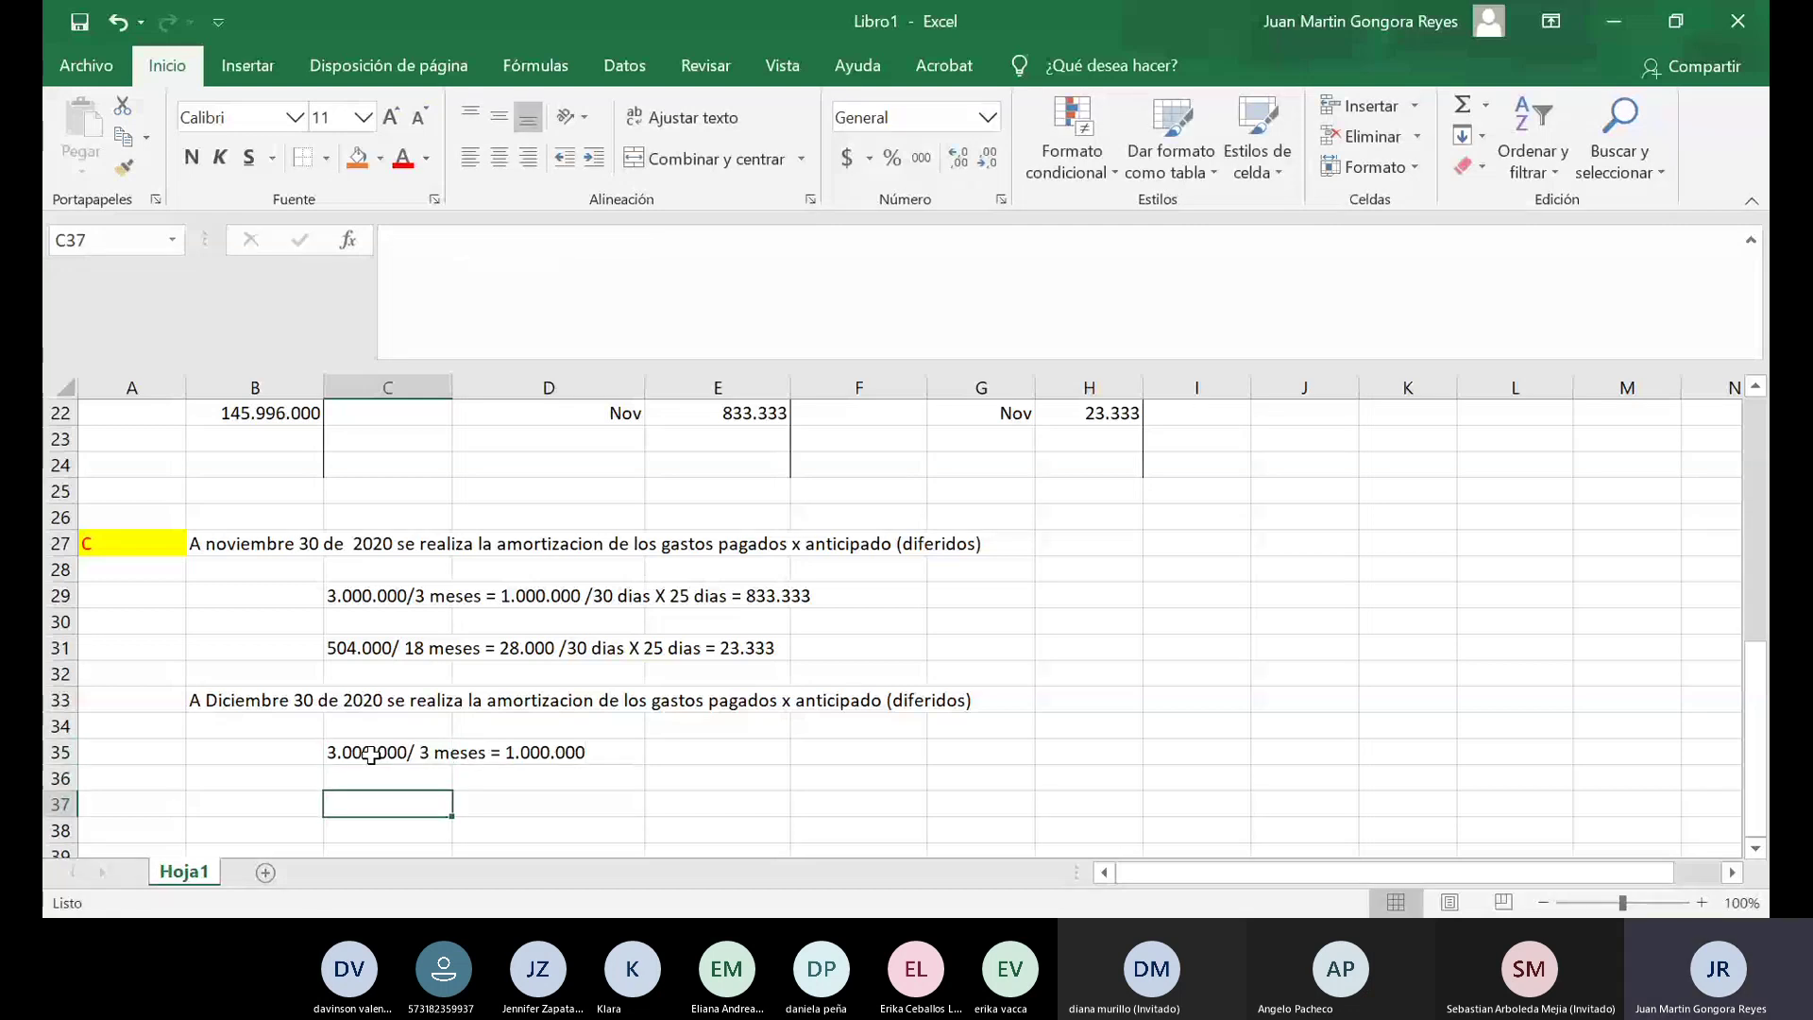
Write the December insurance amortization calculation "504.000 / 18 meses = 28.000" in C37.
{"action": "key", "text": "F2"}
{"action": "type", "text": "504."}
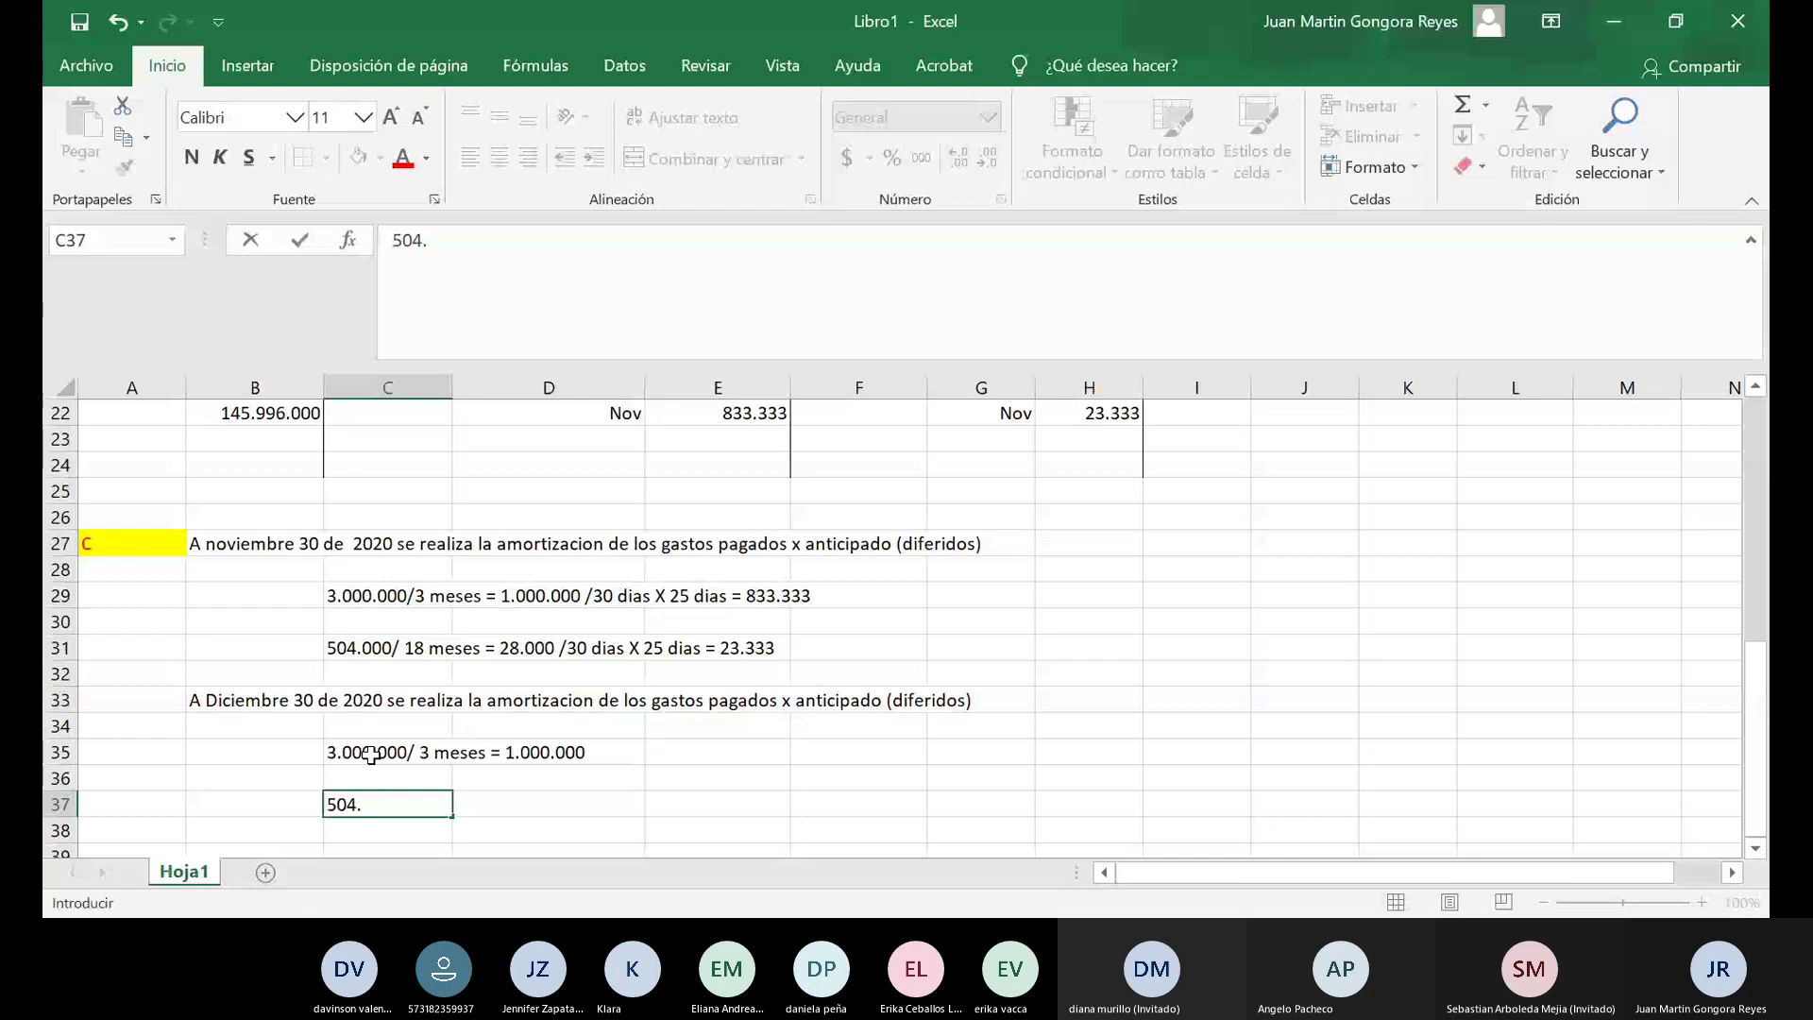
{"action": "type", "text": "000 /"}
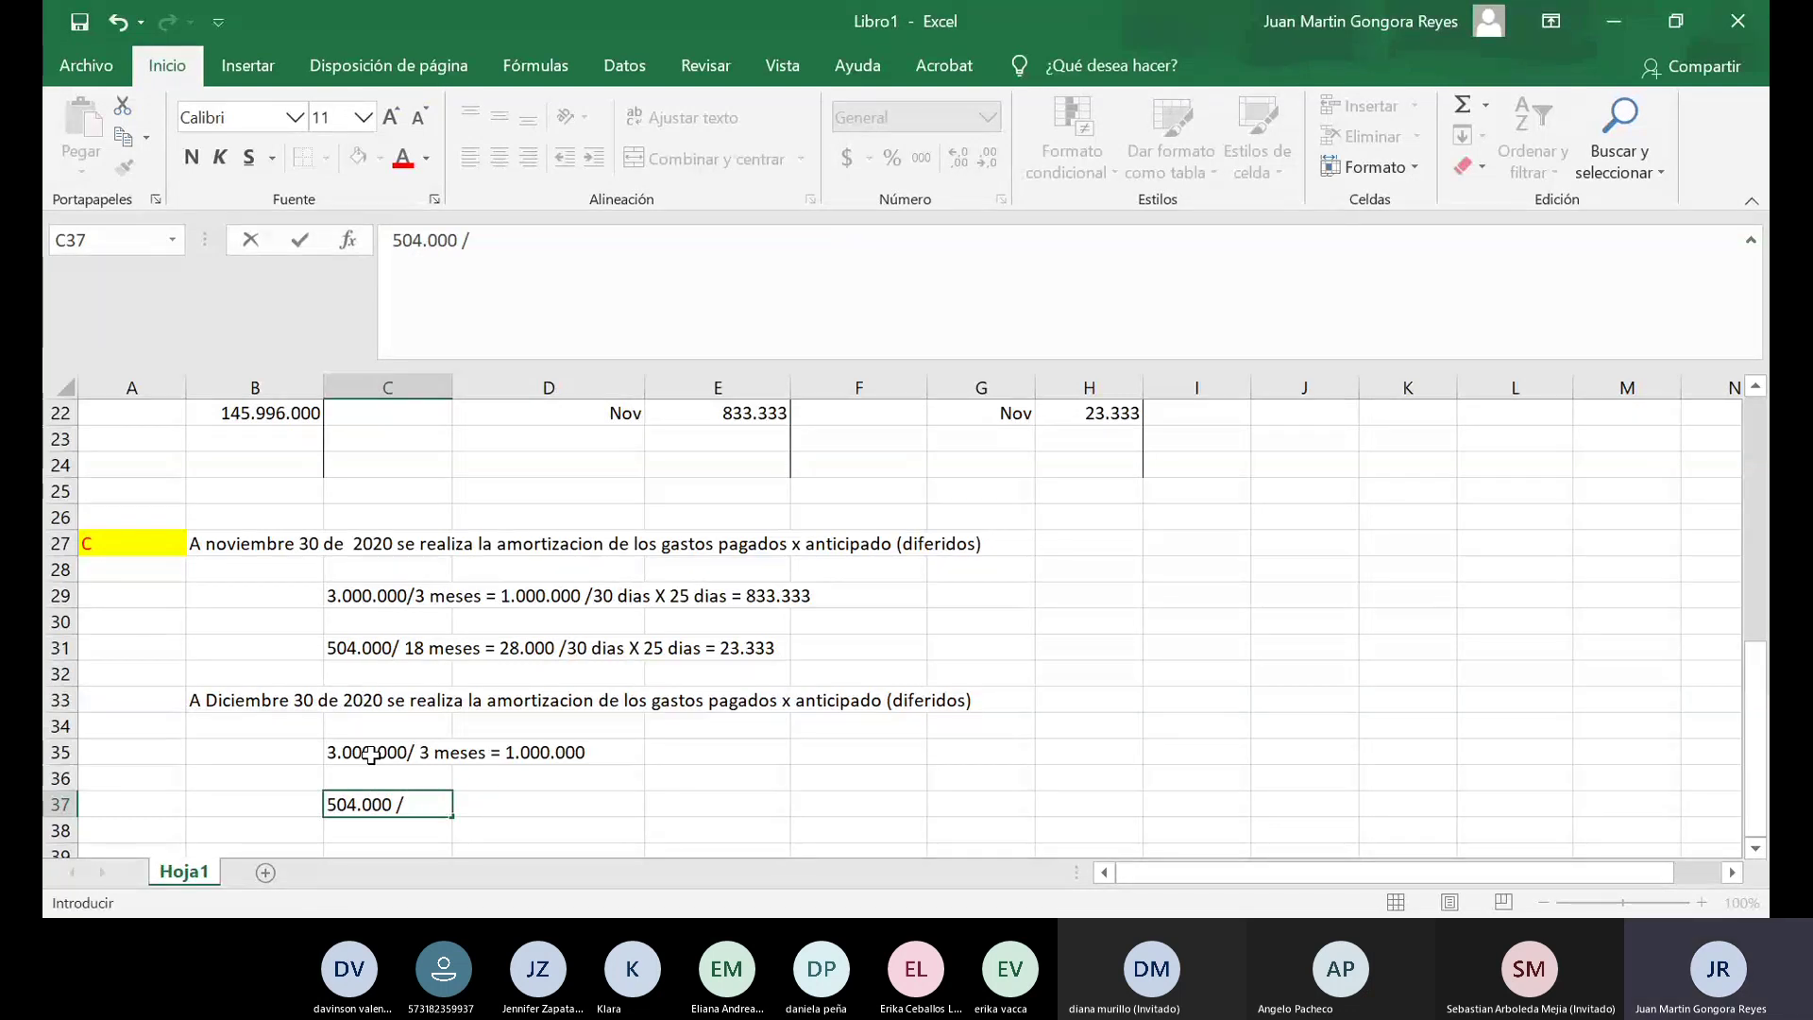
{"action": "type", "text": " 18 meses "}
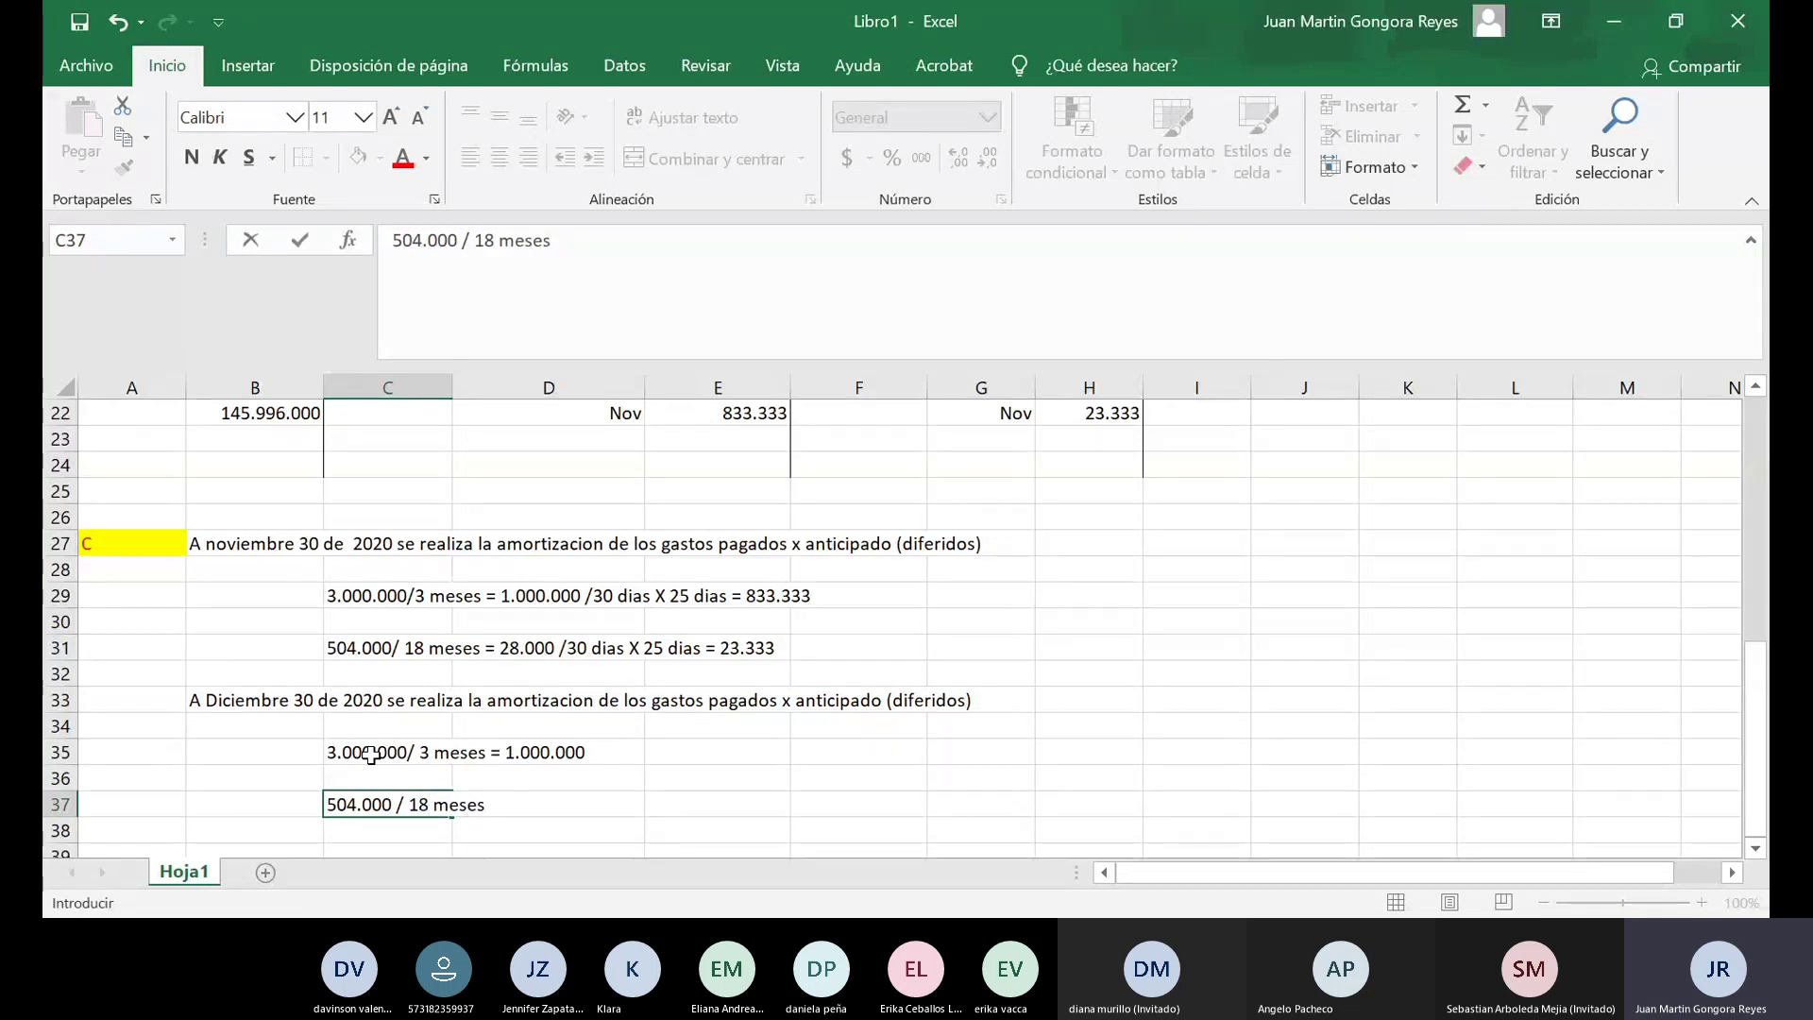
{"action": "type", "text": "= 28.000"}
{"action": "key", "text": "Return"}
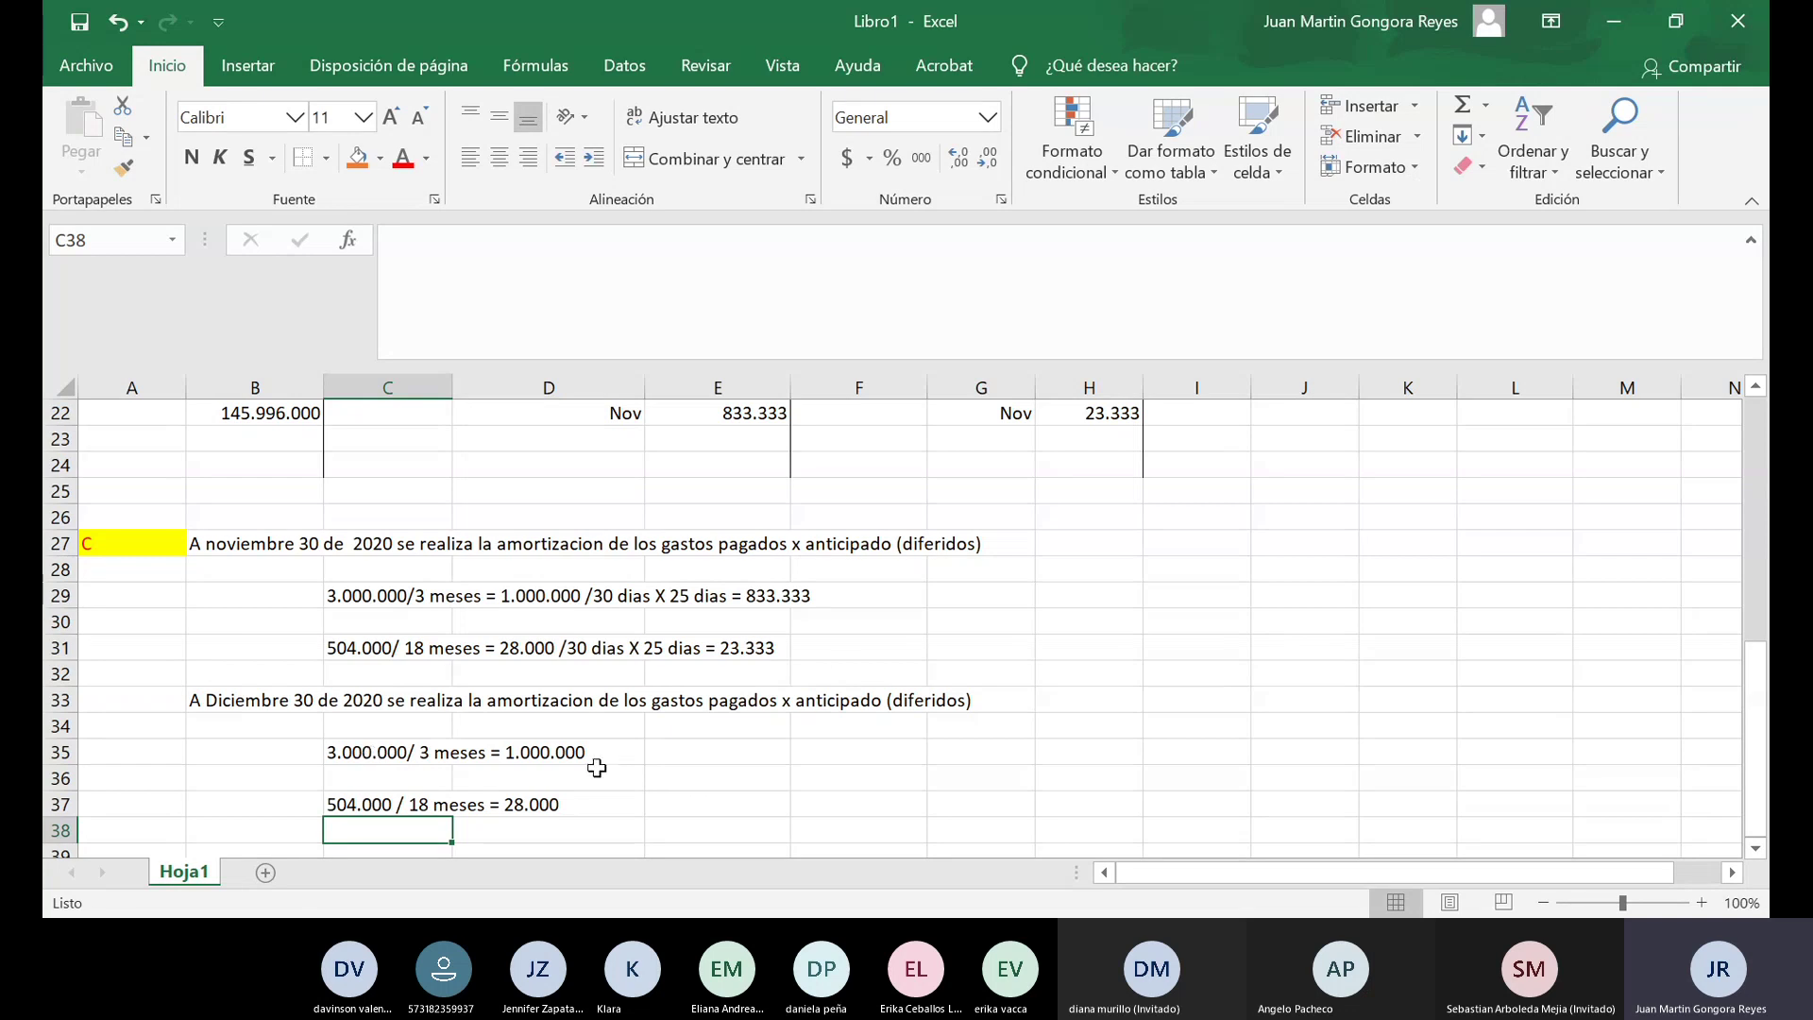
{"action": "scroll", "coordinate": [598, 760], "scroll_direction": "up", "scroll_amount": 2}
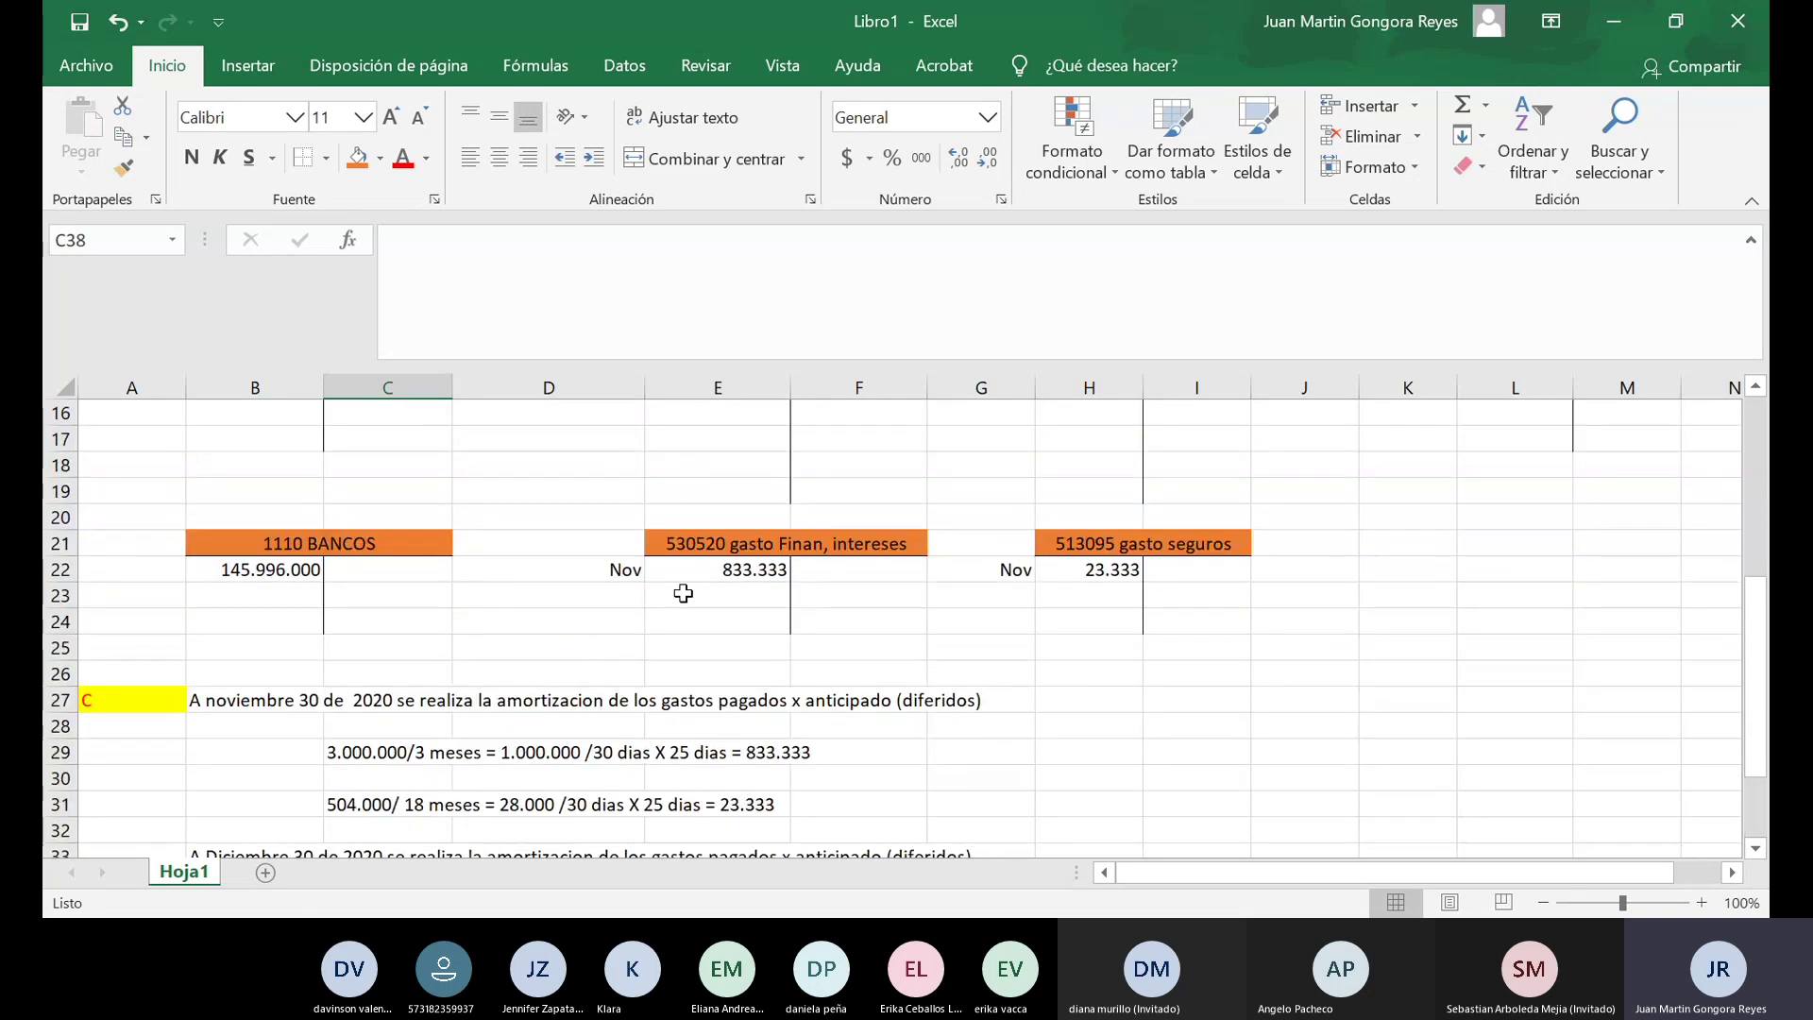
Post the December interest expense of 1.000.000 in E23 of the 530520 account, labelled "DIC" in D23.
{"action": "scroll", "coordinate": [656, 462], "scroll_direction": "up", "scroll_amount": 2}
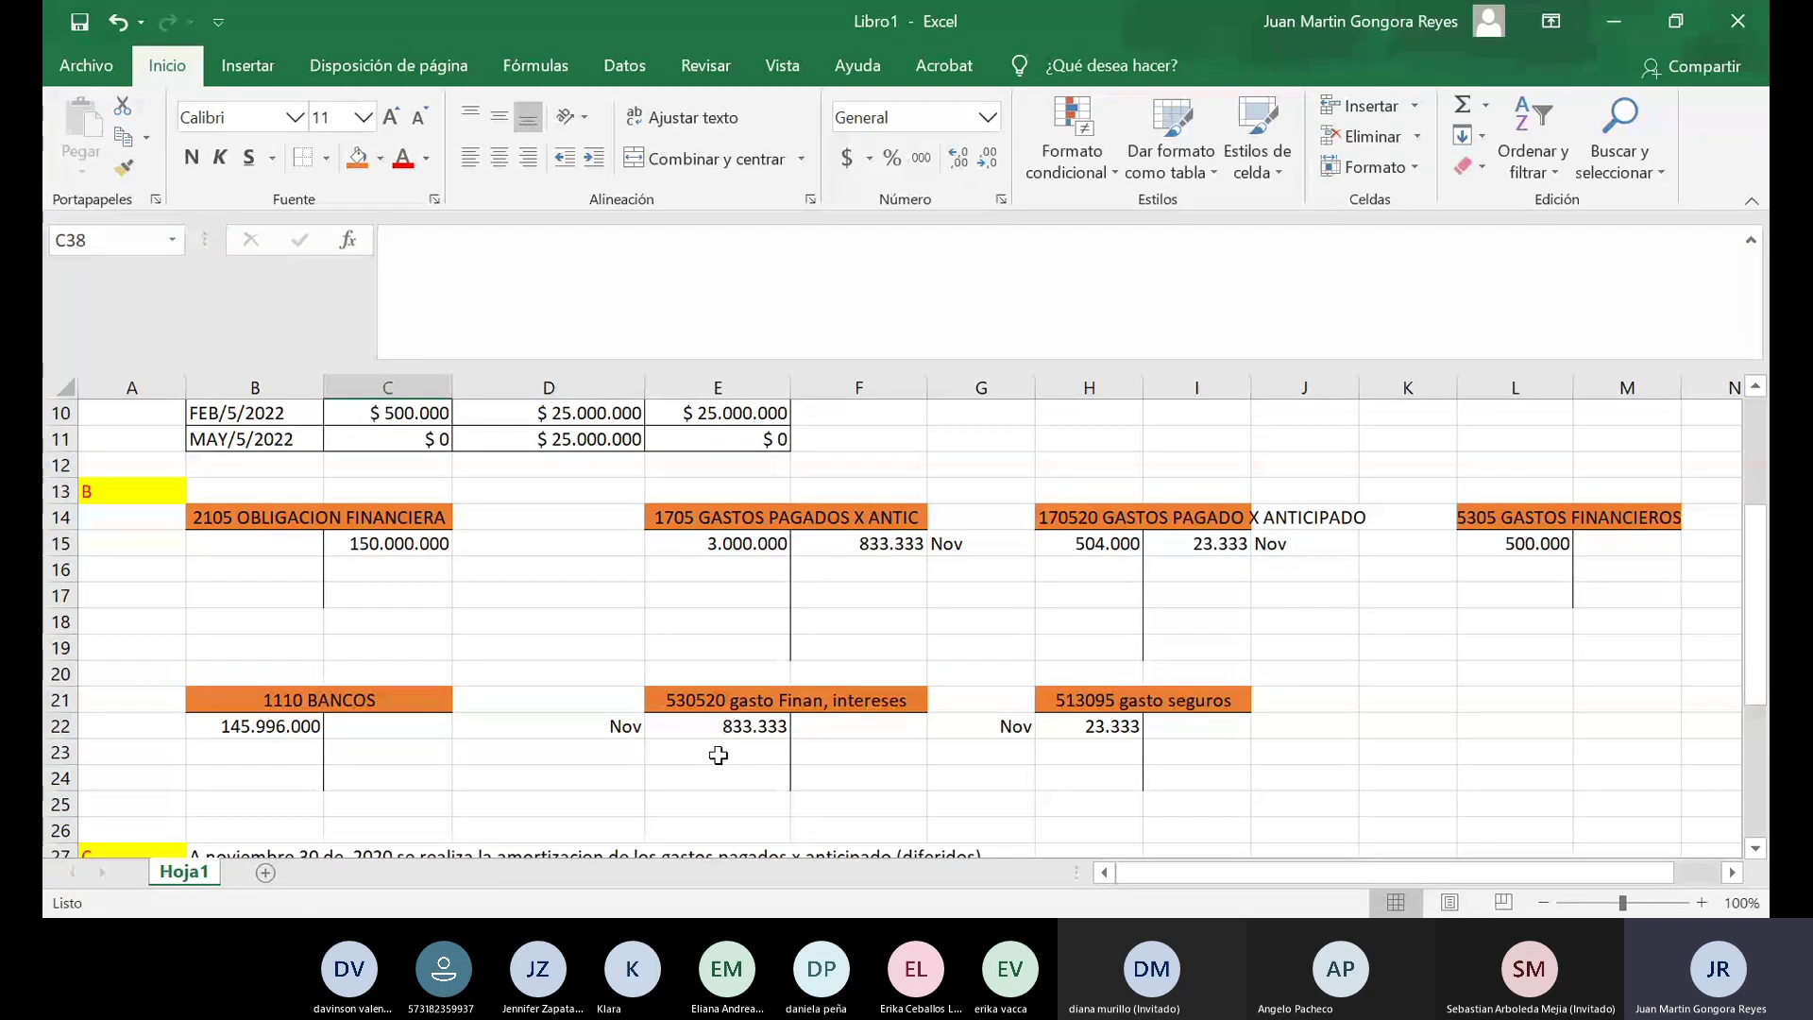
{"action": "left_click", "coordinate": [718, 753]}
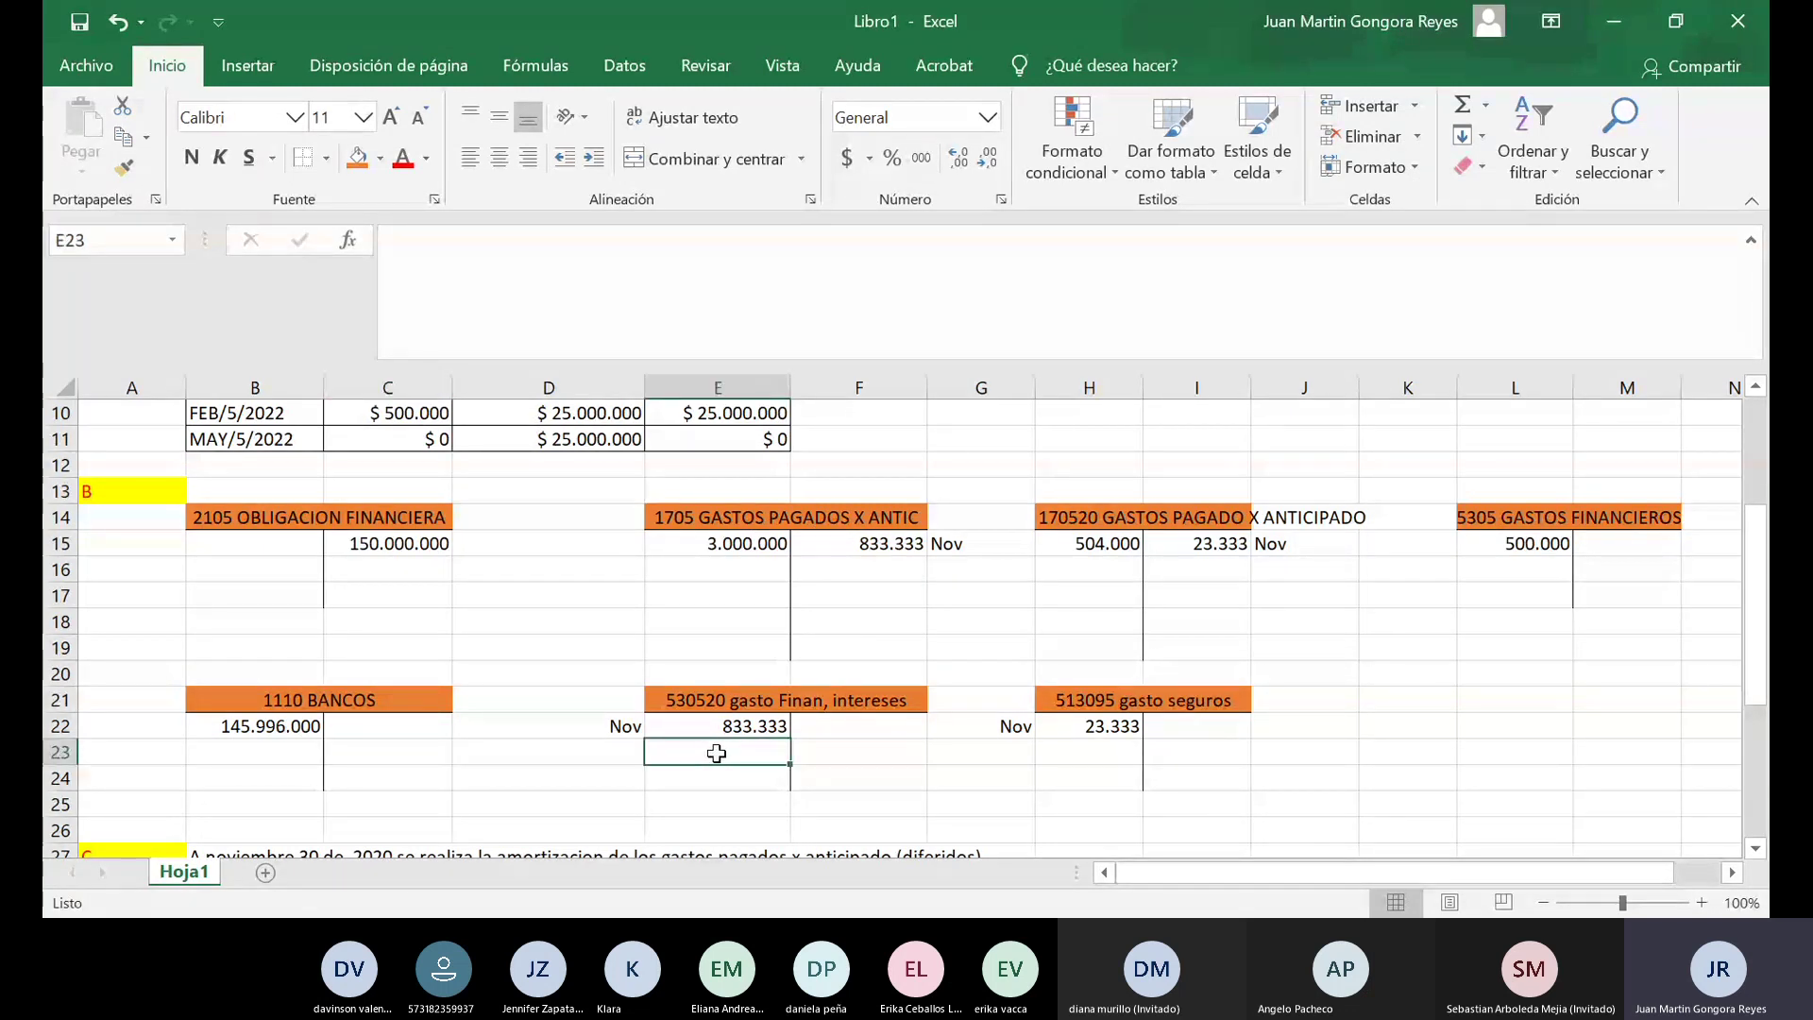
{"action": "left_click", "coordinate": [612, 751]}
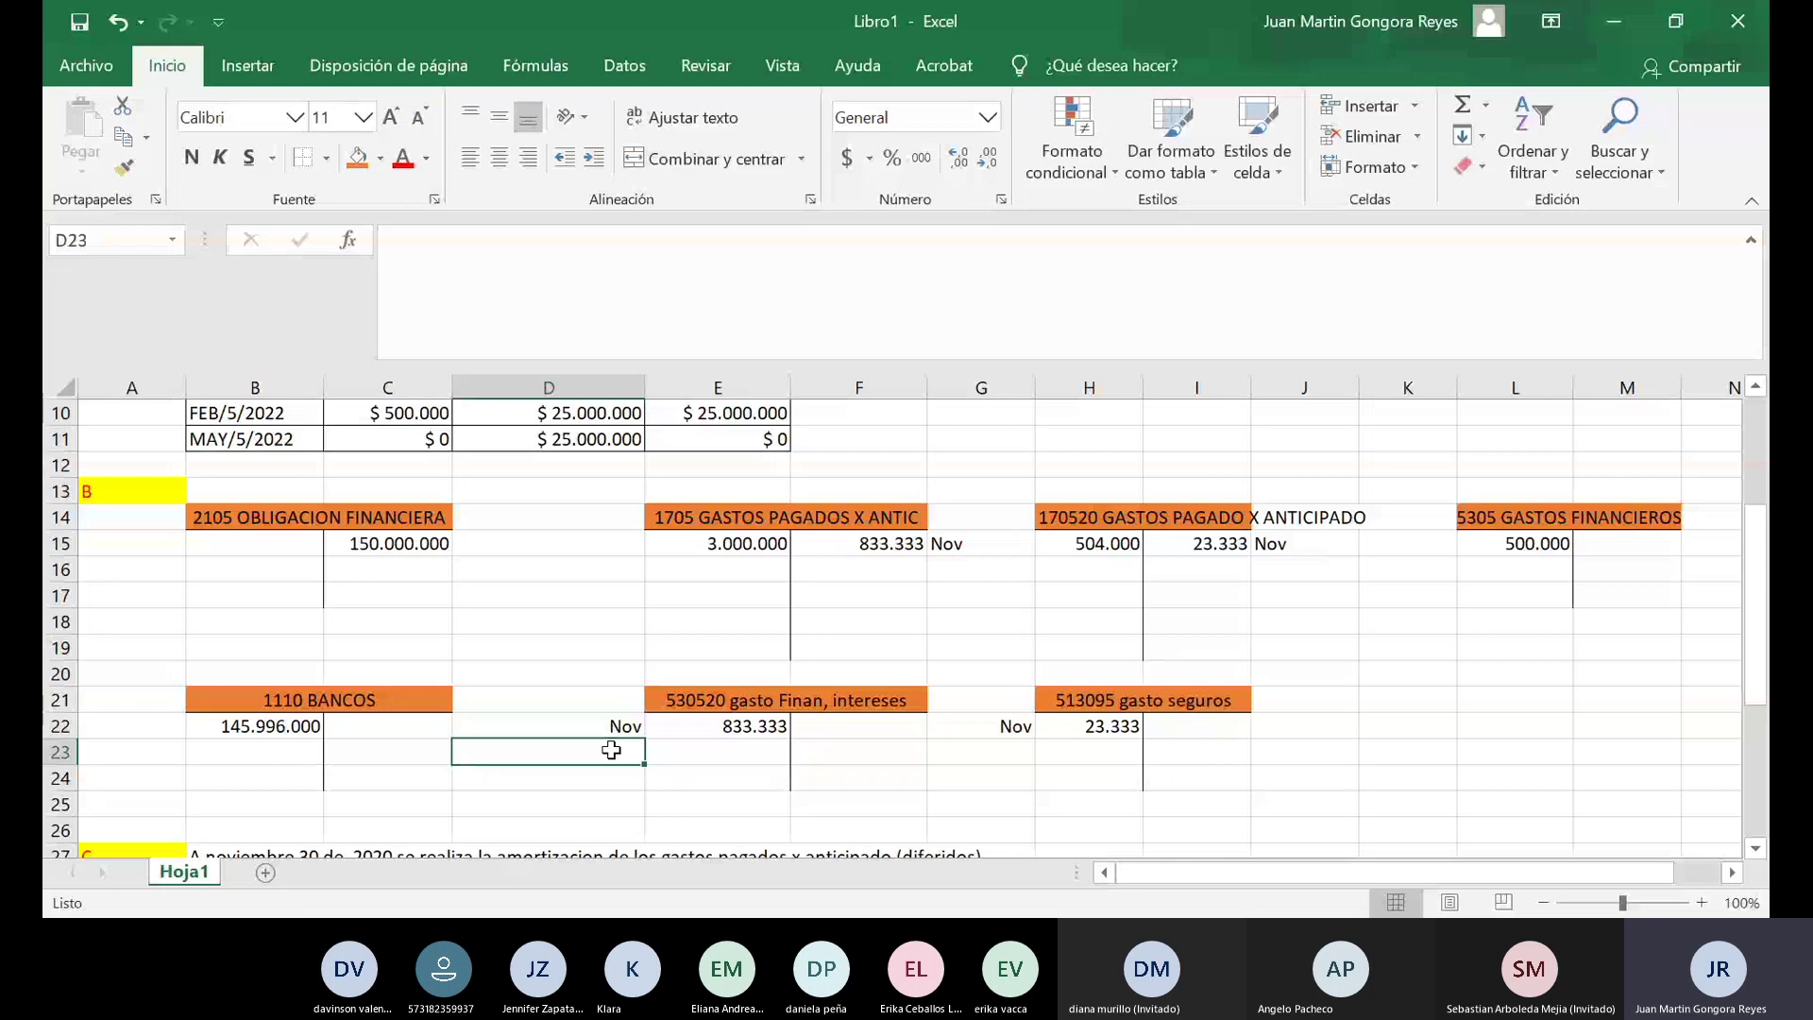
{"action": "type", "text": "DIC"}
{"action": "left_click", "coordinate": [677, 750]}
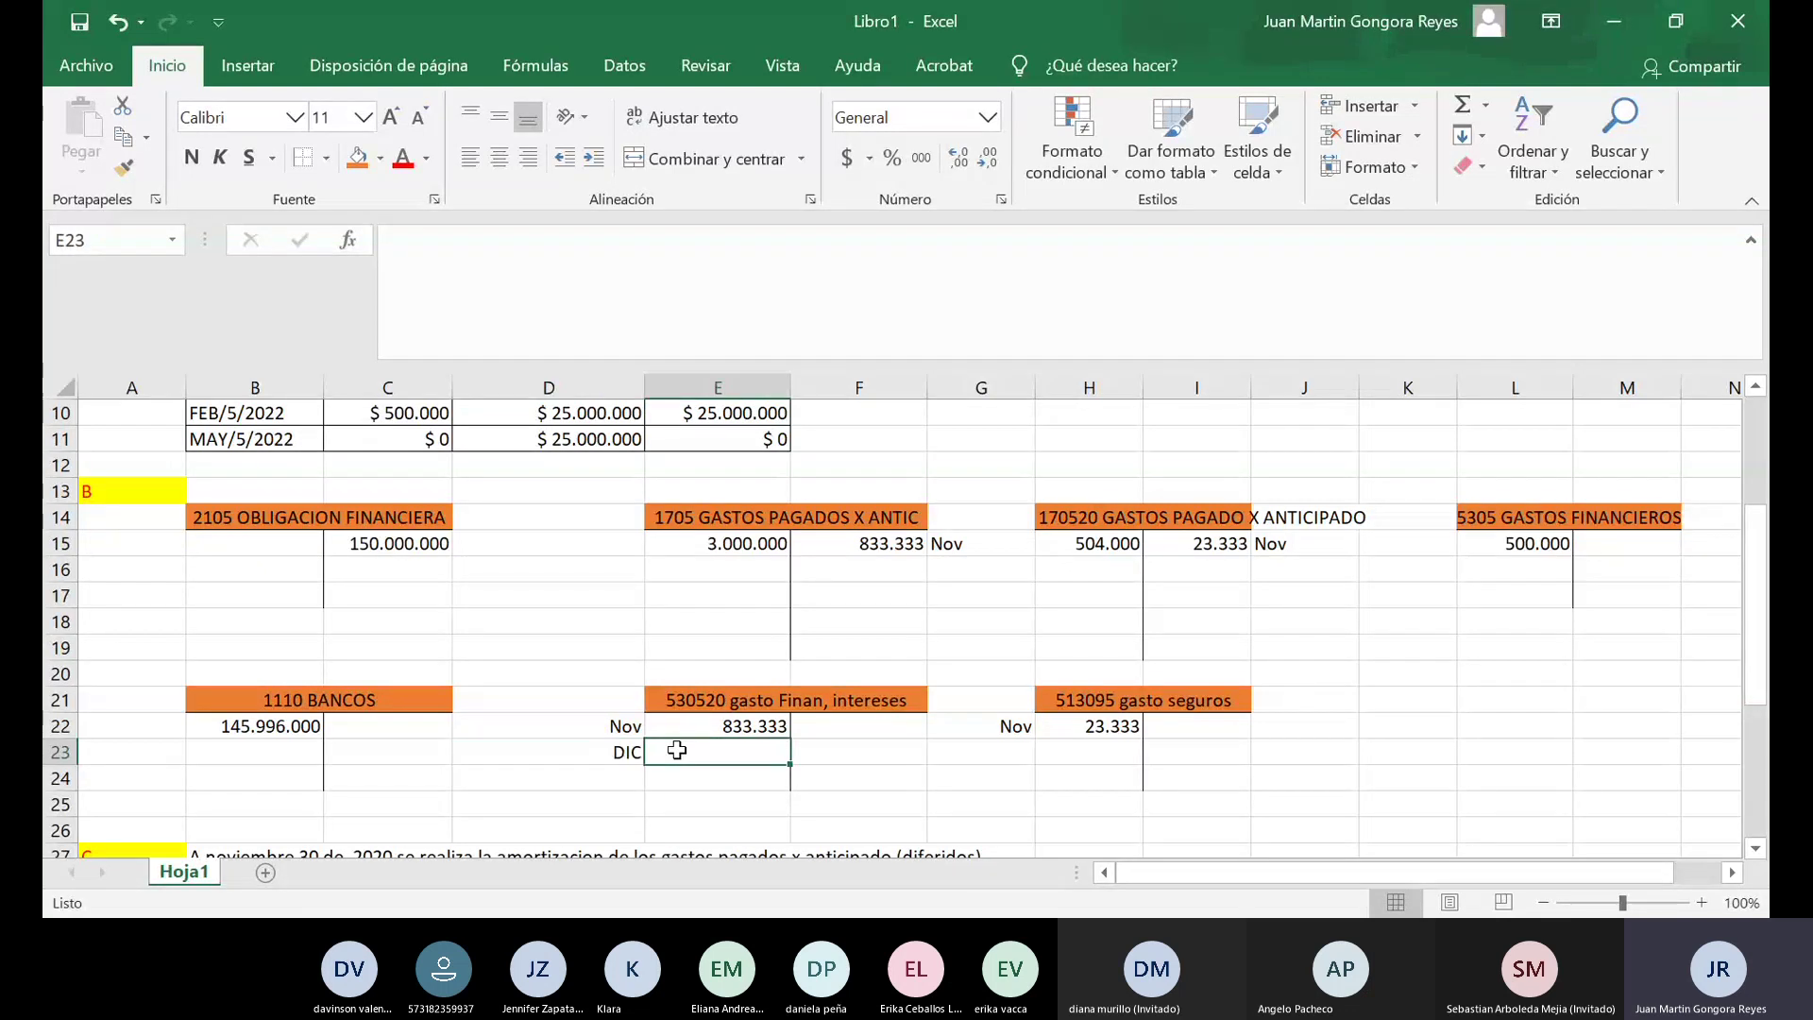
{"action": "type", "text": "1.000.000"}
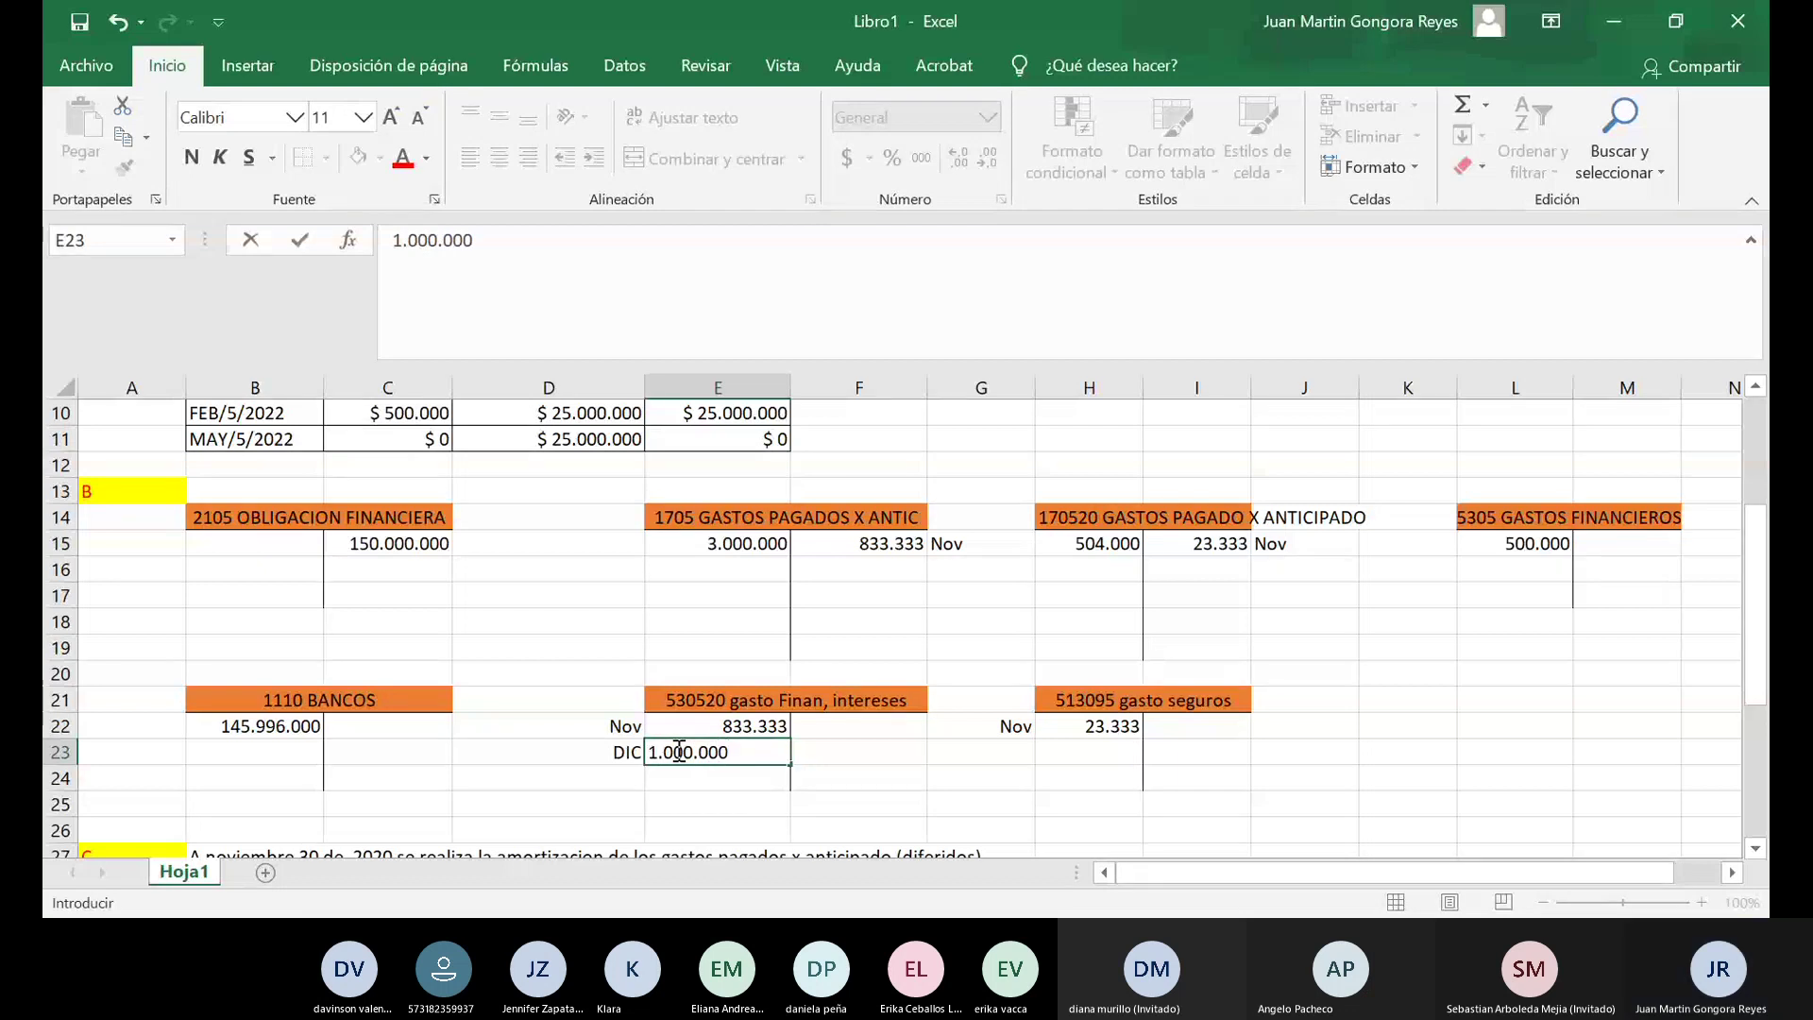
{"action": "key", "text": "Tab"}
Credit the 1705 prepaid expenses account with 1.000.000 in F16 and label the entry "DIC" in G16.
{"action": "key", "text": "Up"}
{"action": "key", "text": "Up"}
{"action": "key", "text": "Up"}
{"action": "key", "text": "Up"}
{"action": "key", "text": "Up"}
{"action": "key", "text": "Up"}
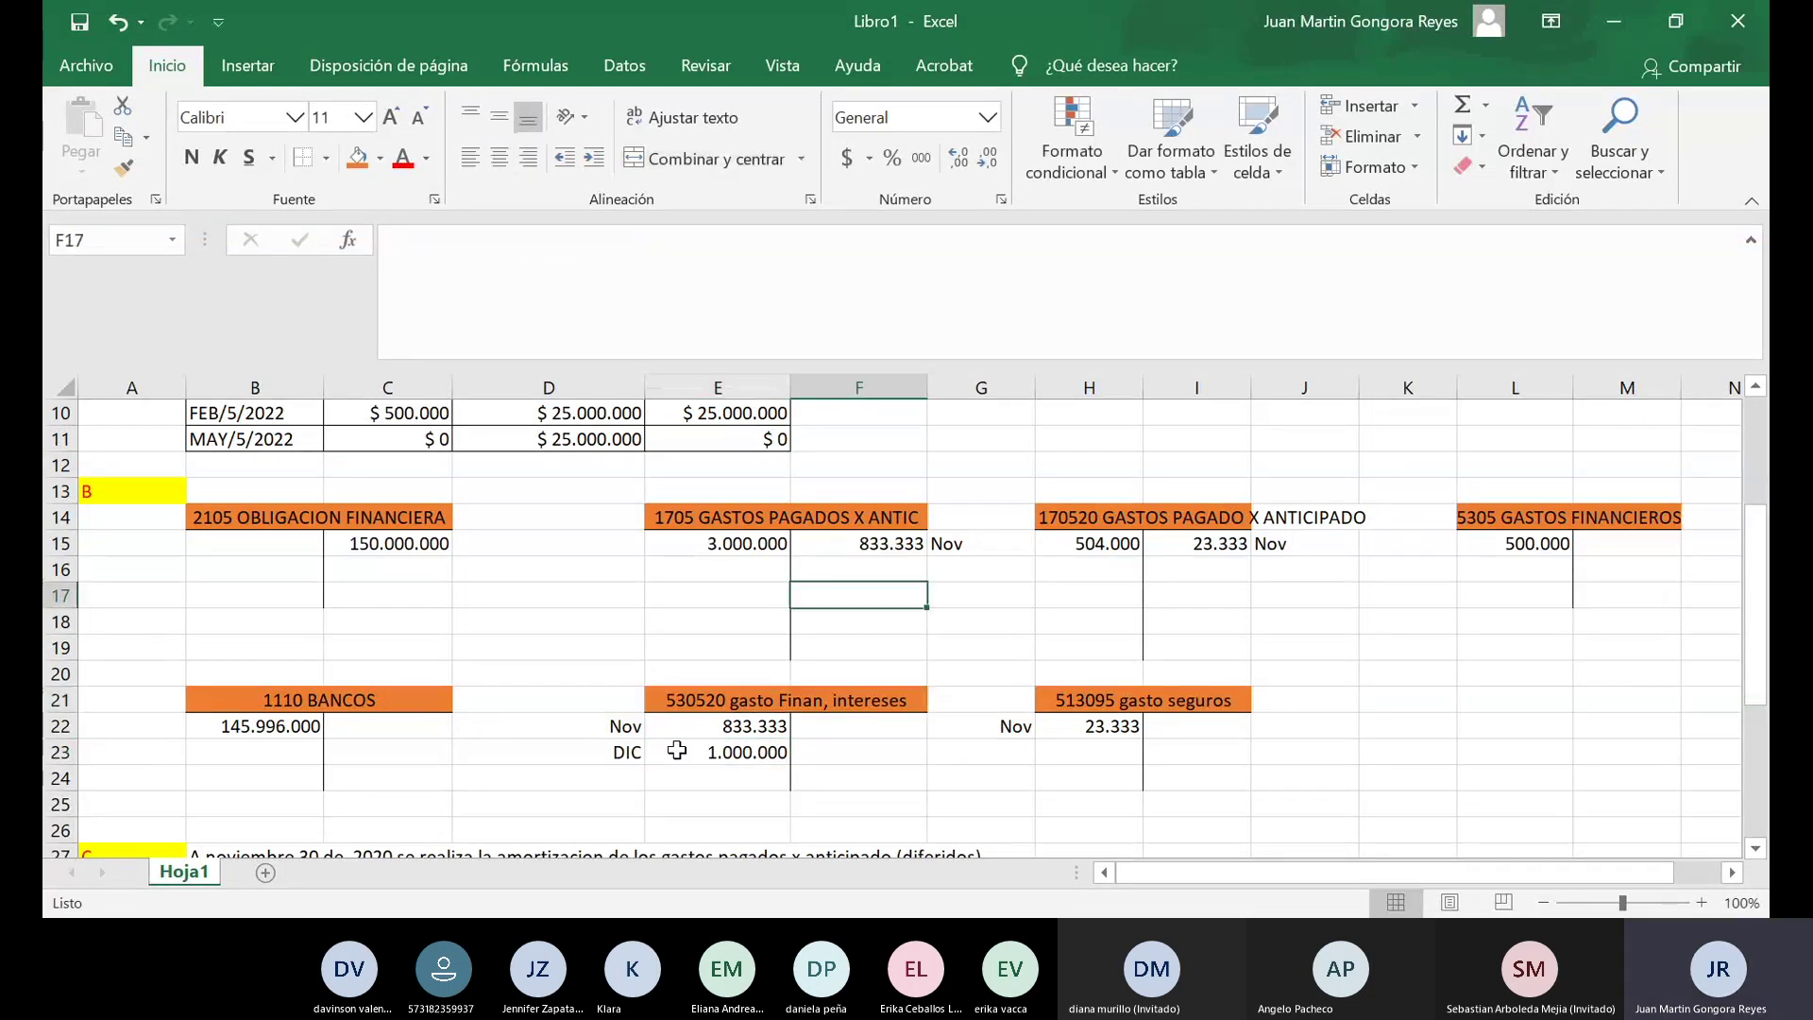
{"action": "key", "text": "Up"}
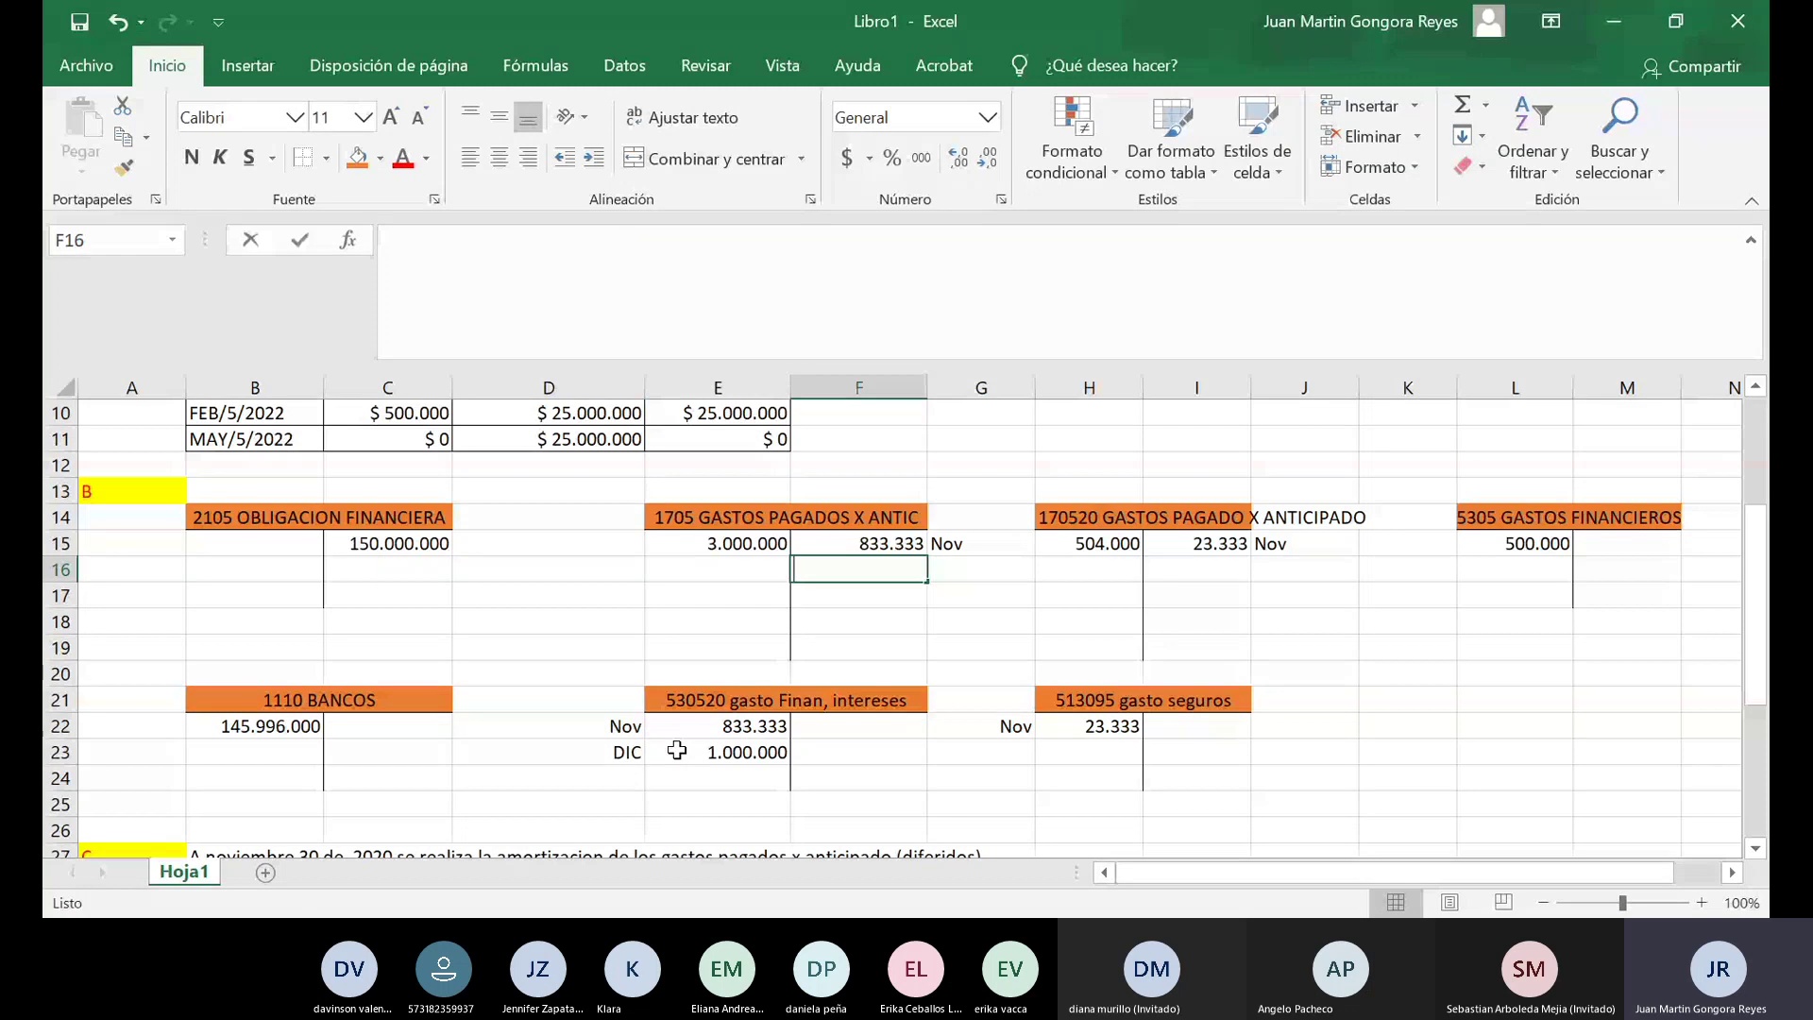
{"action": "type", "text": "1.000"}
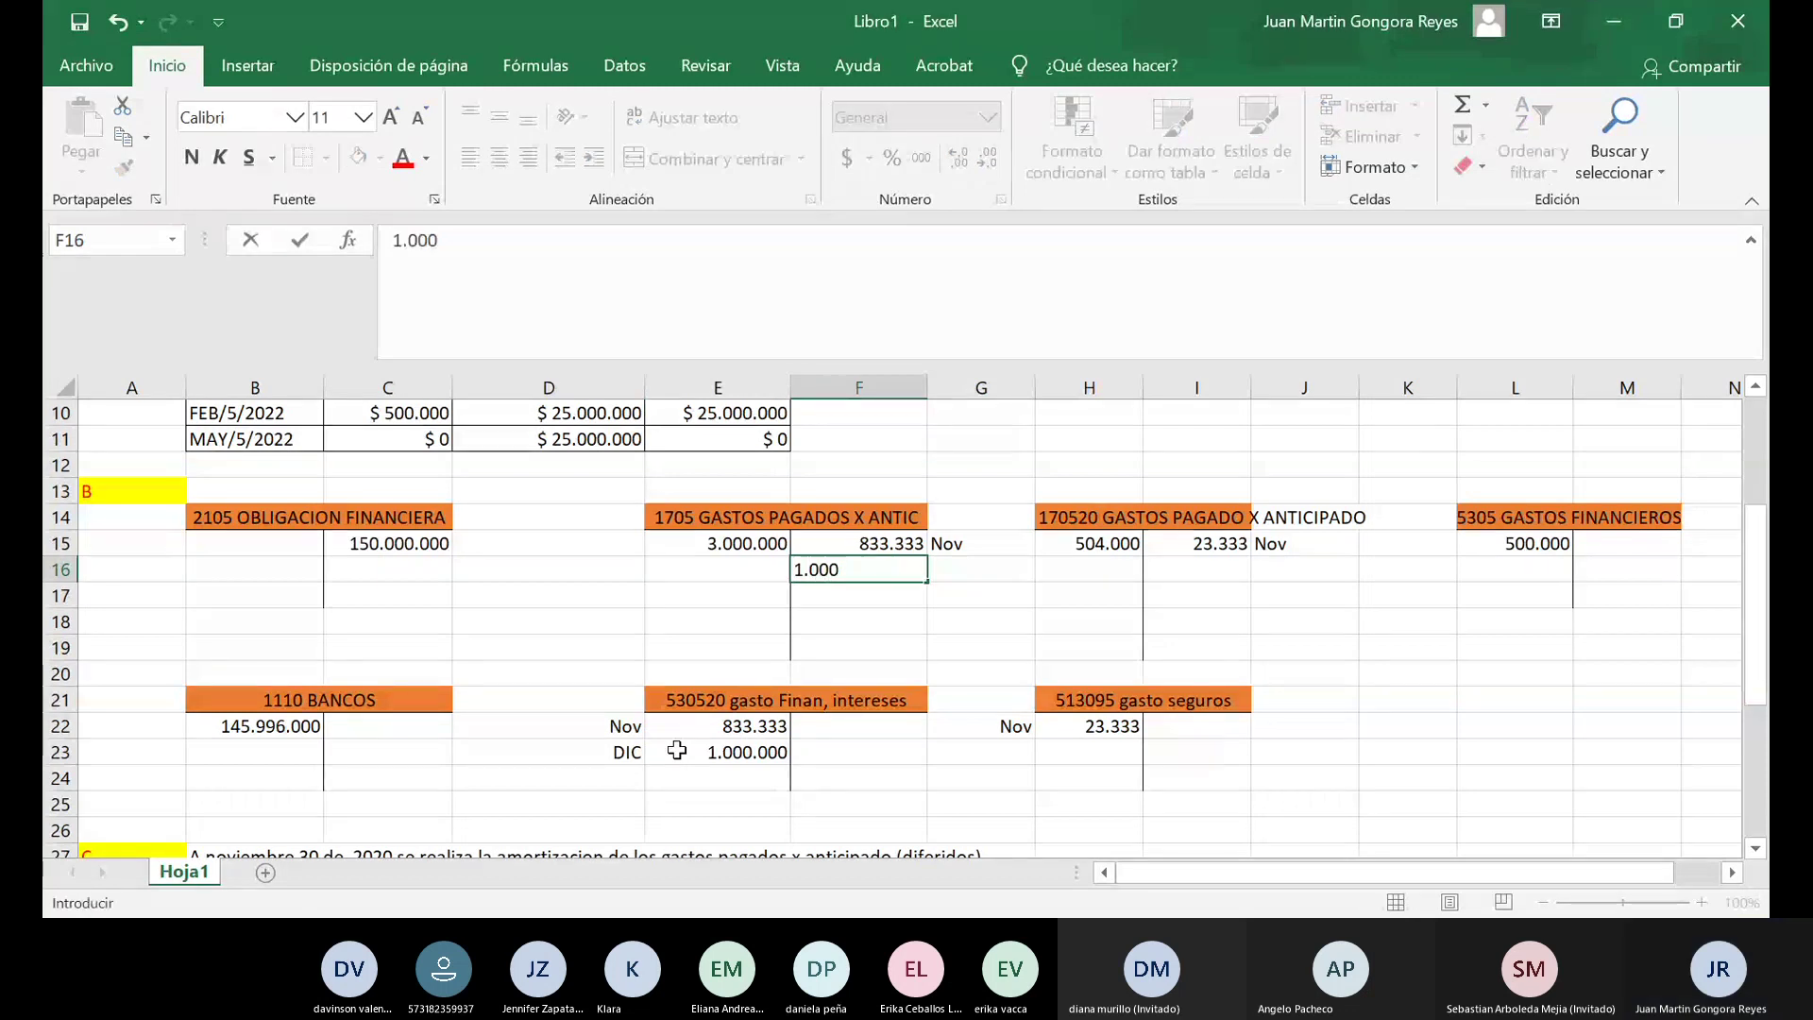
{"action": "type", "text": ".000"}
{"action": "key", "text": "Tab"}
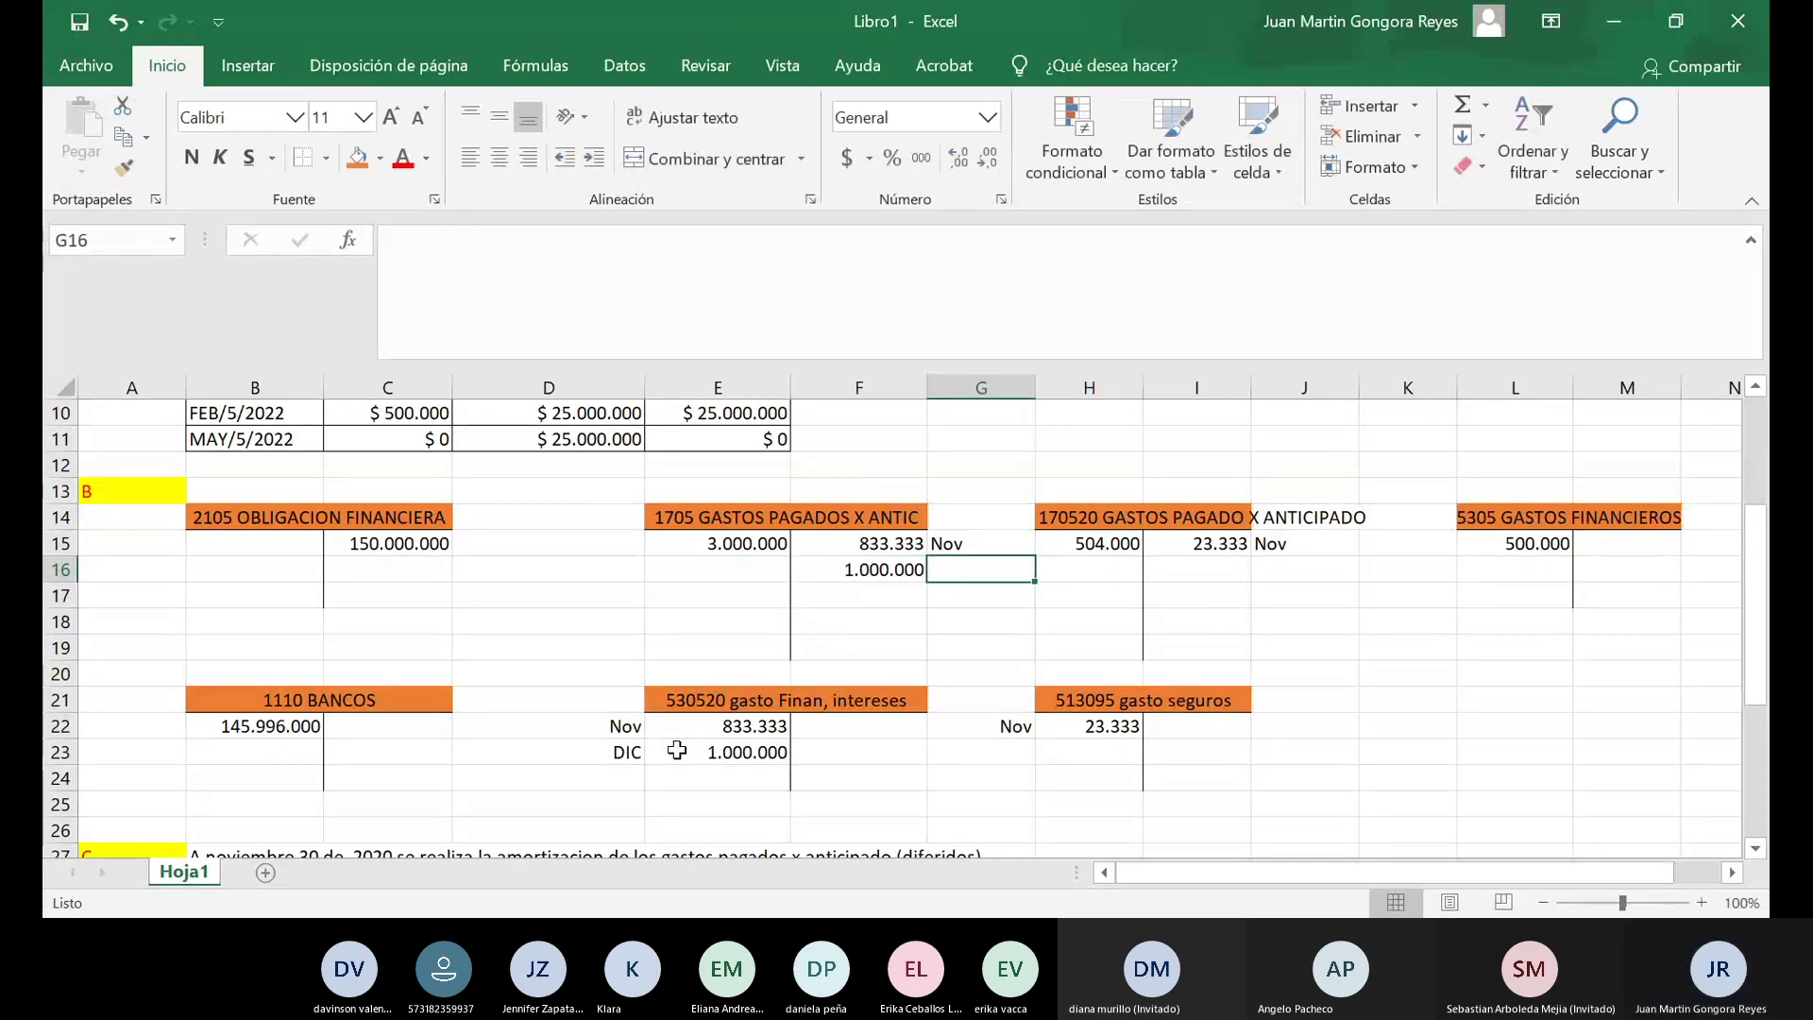
{"action": "type", "text": "DIC"}
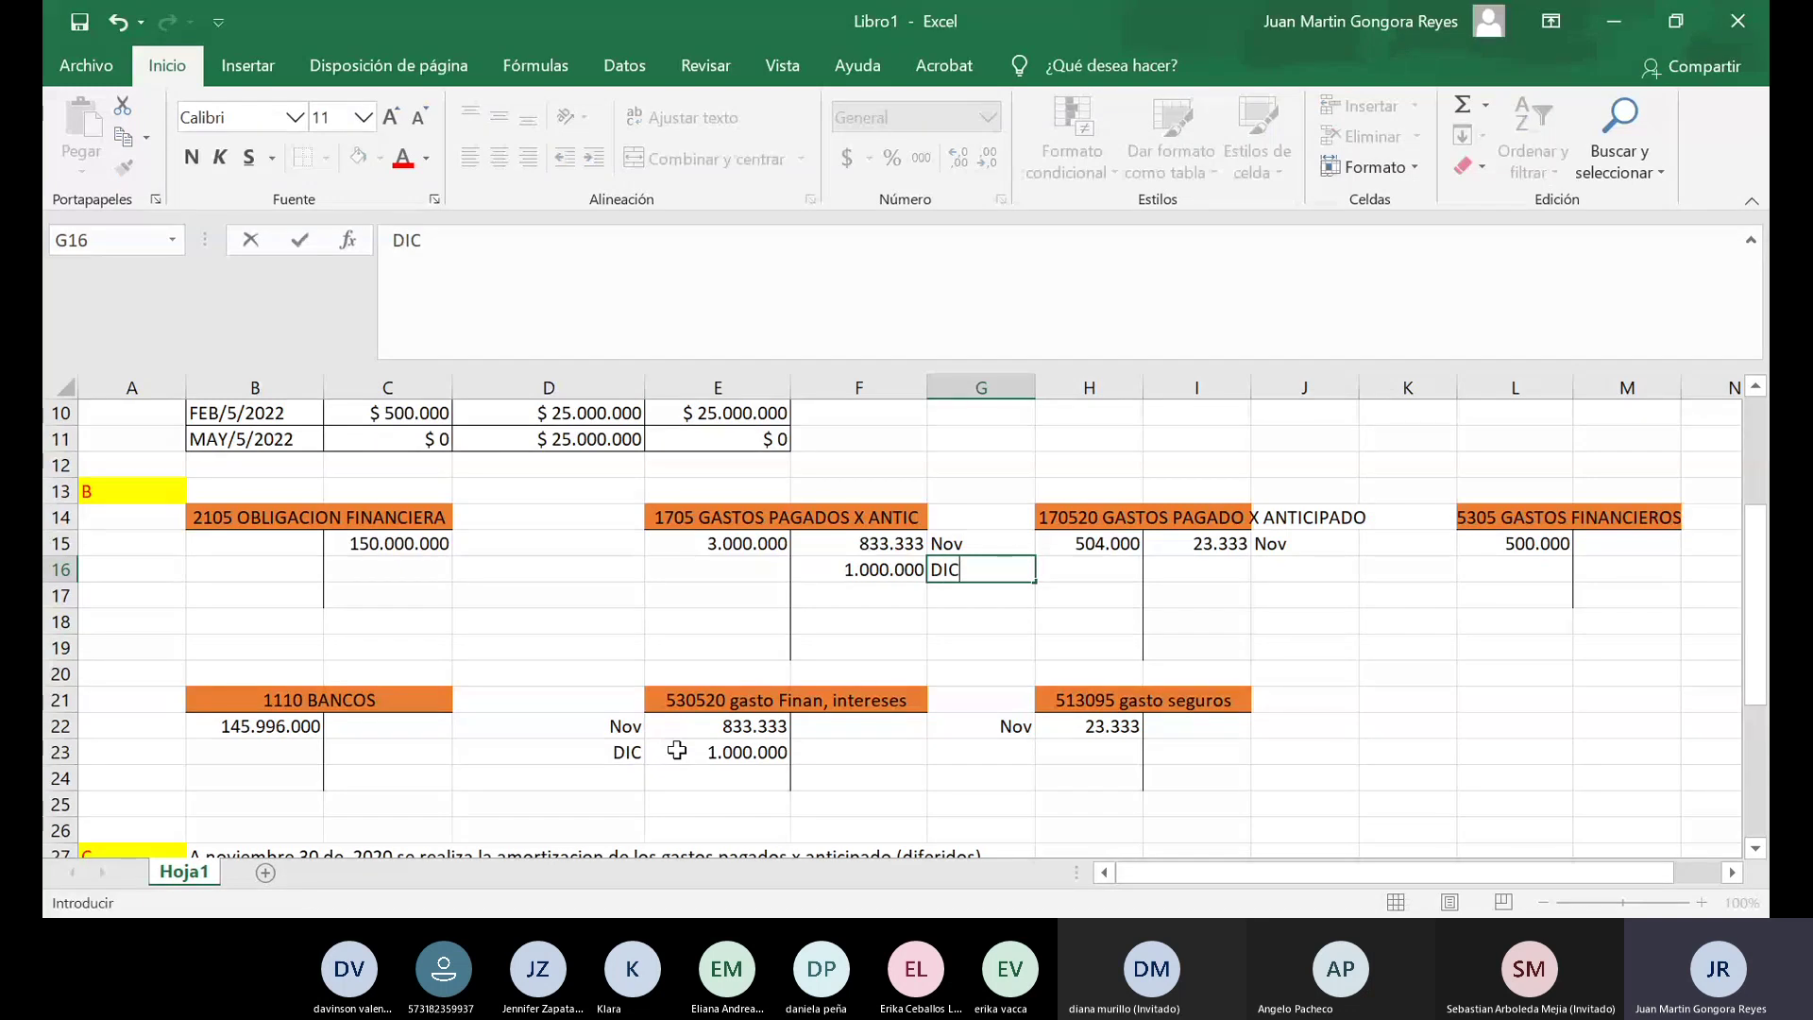
{"action": "key", "text": "Return"}
Post the December insurance expense of 28.000 in H23 of the 513095 account, with a right-aligned "DIC" label in G23.
{"action": "key", "text": "Return"}
{"action": "key", "text": "Down"}
{"action": "key", "text": "Down"}
{"action": "key", "text": "Down"}
{"action": "key", "text": "Down"}
{"action": "key", "text": "Down"}
{"action": "key", "text": "Right"}
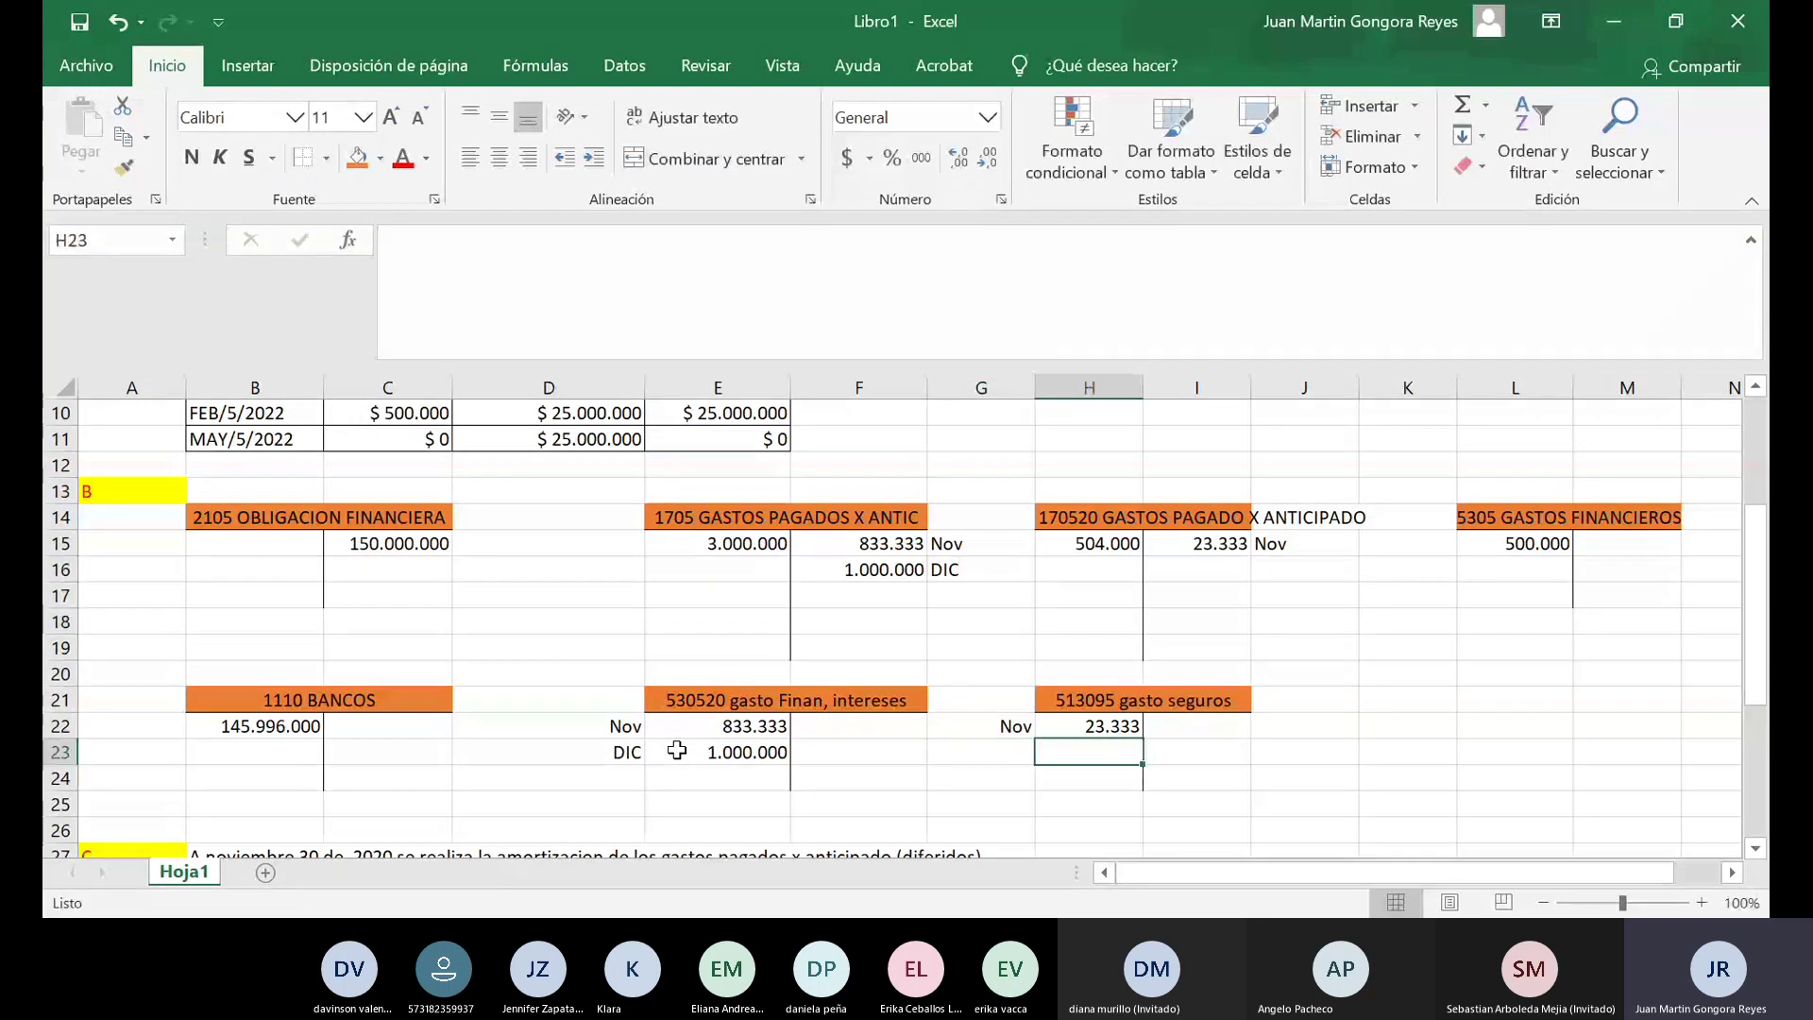
{"action": "key", "text": "Left"}
{"action": "type", "text": "DIC"}
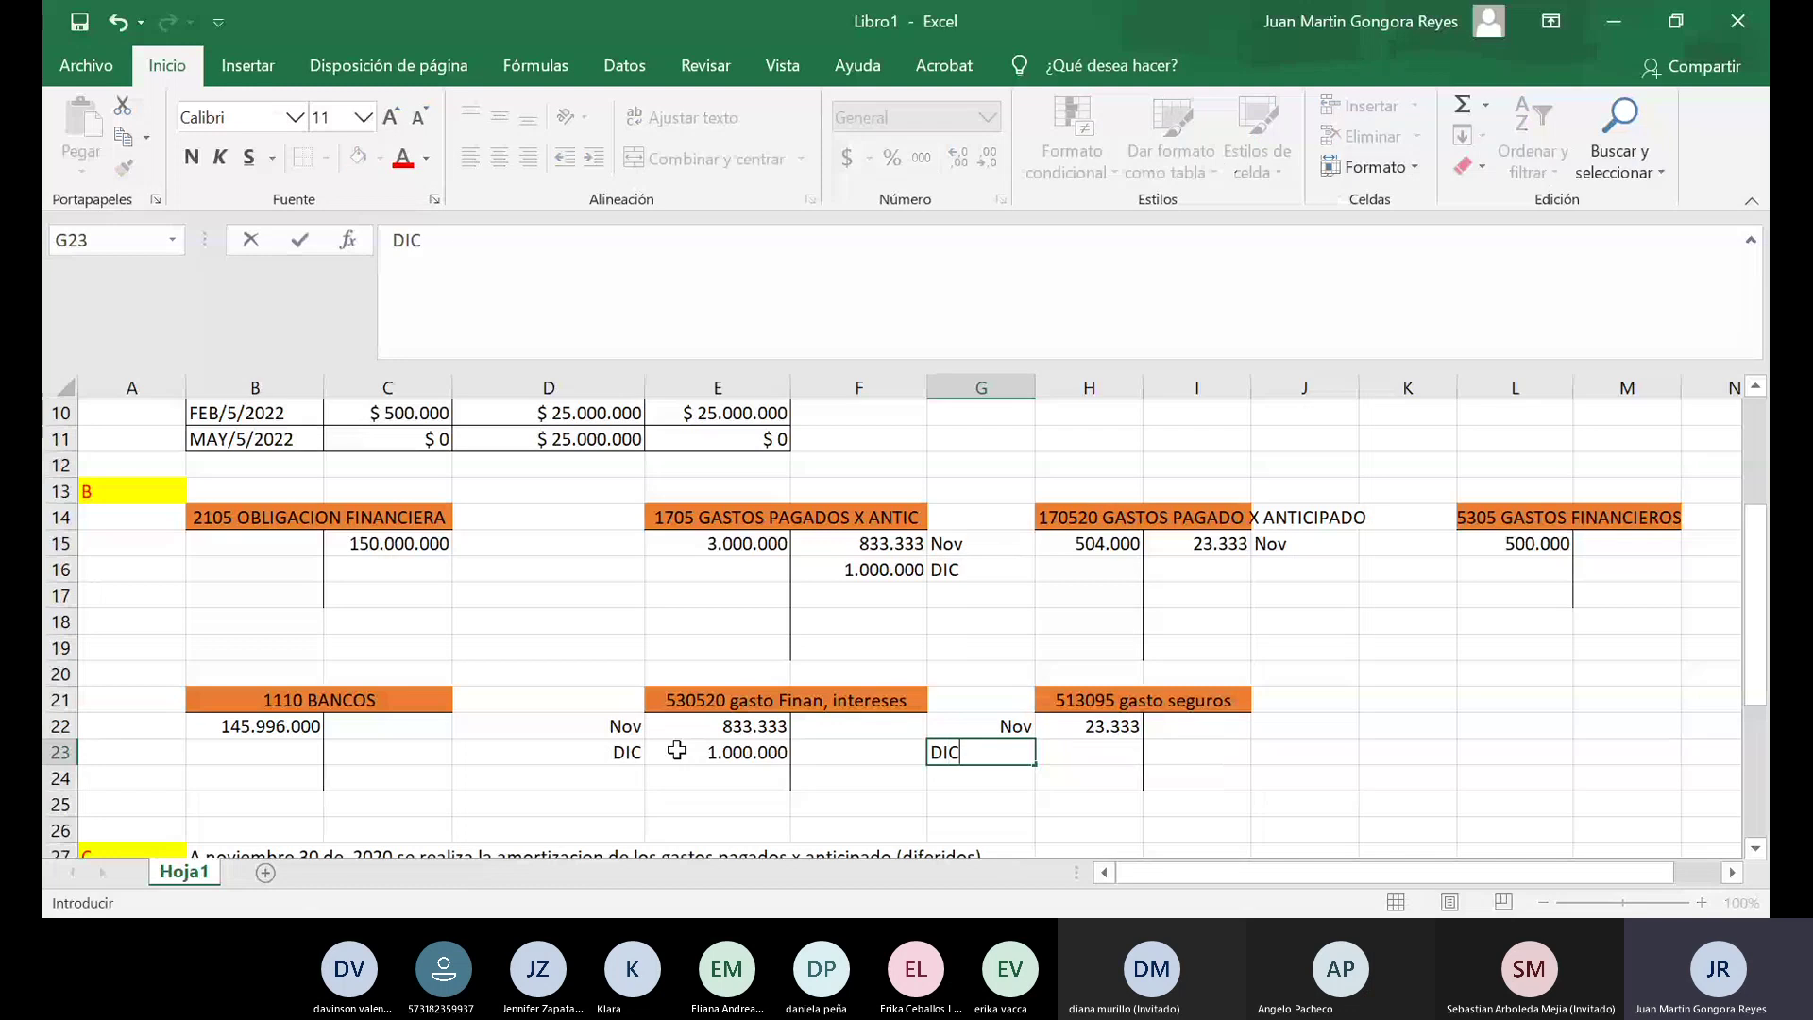
{"action": "key", "text": "ctrl+Return"}
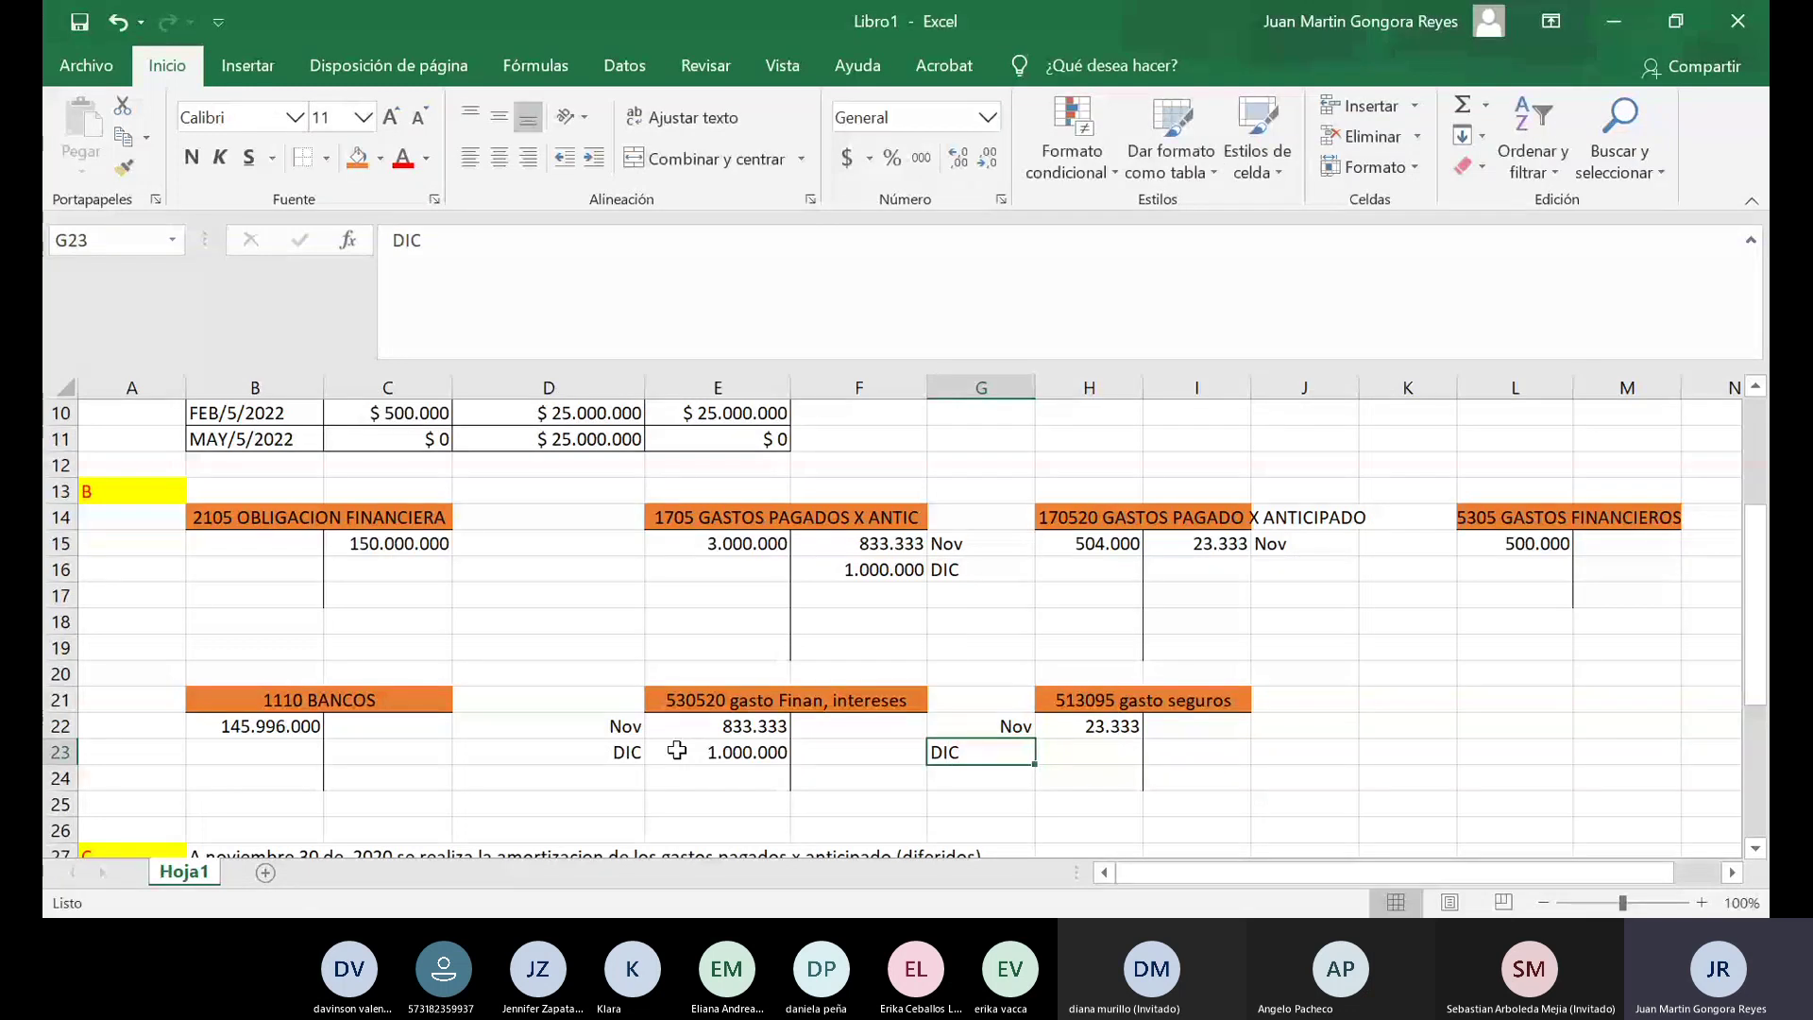
{"action": "key", "text": "alt+o"}
{"action": "key", "text": "a"}
{"action": "key", "text": "d"}
{"action": "left_click", "coordinate": [1077, 753]}
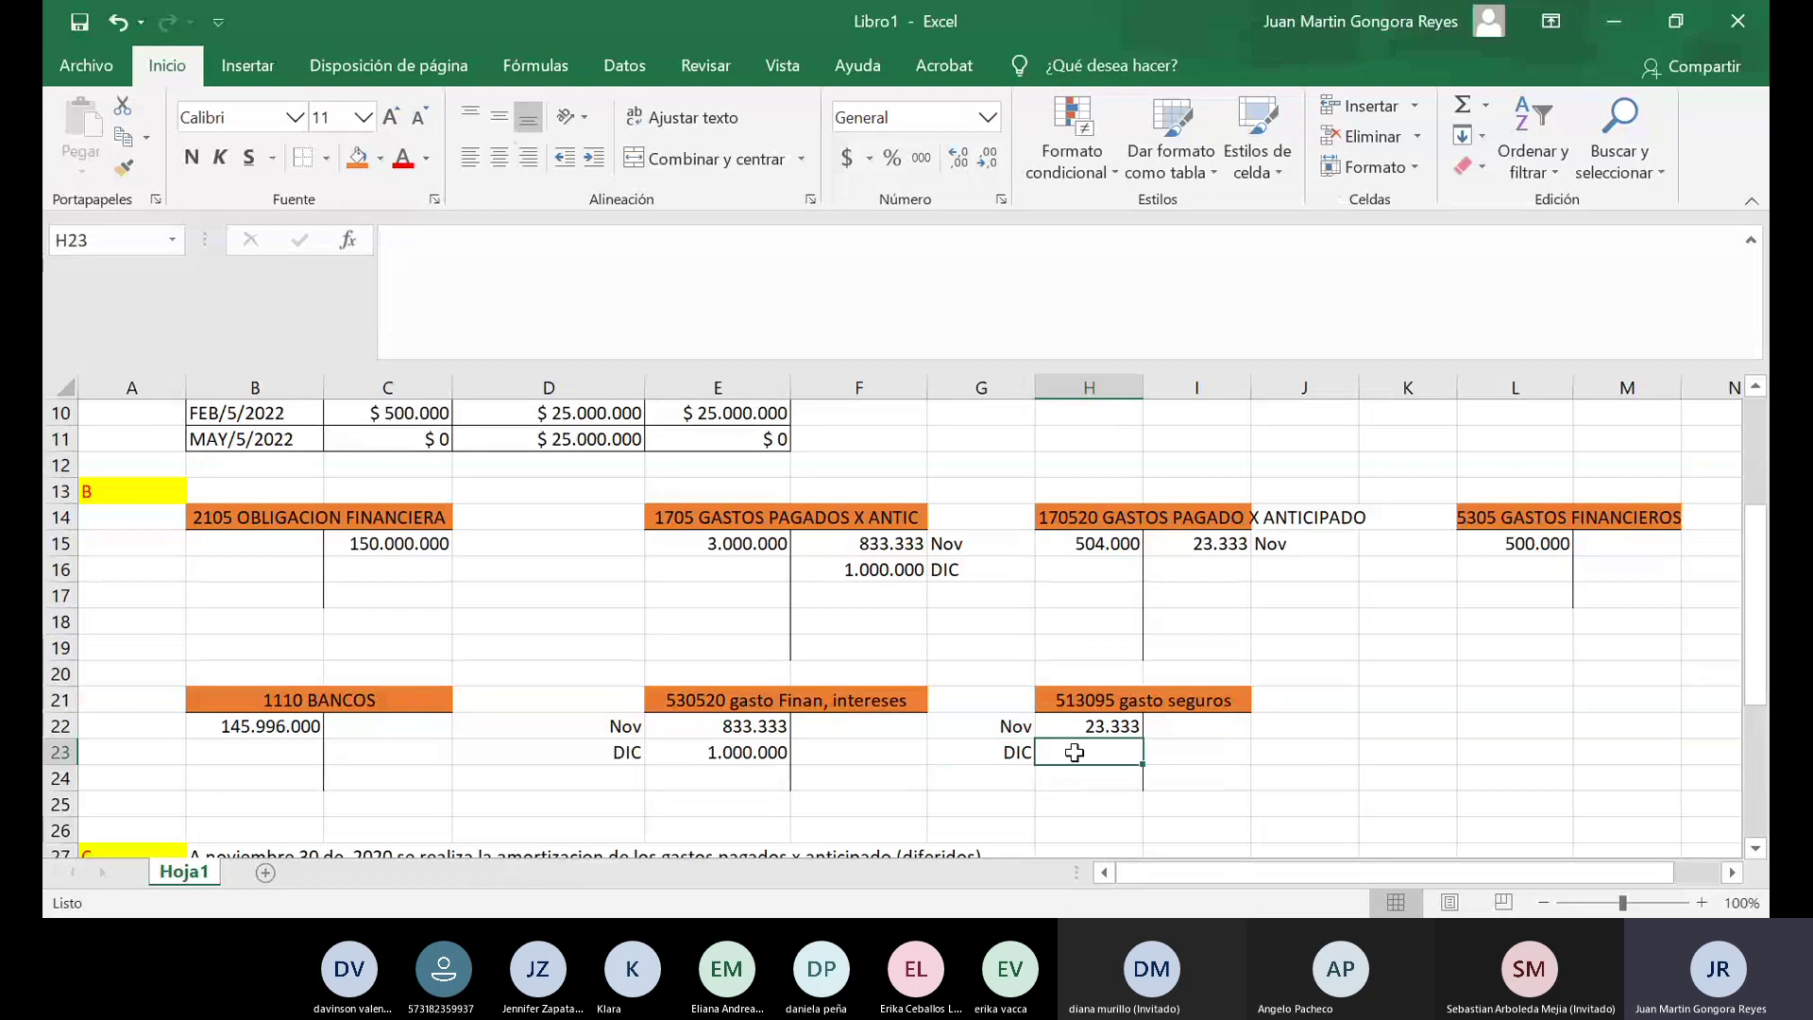
{"action": "type", "text": "28.000"}
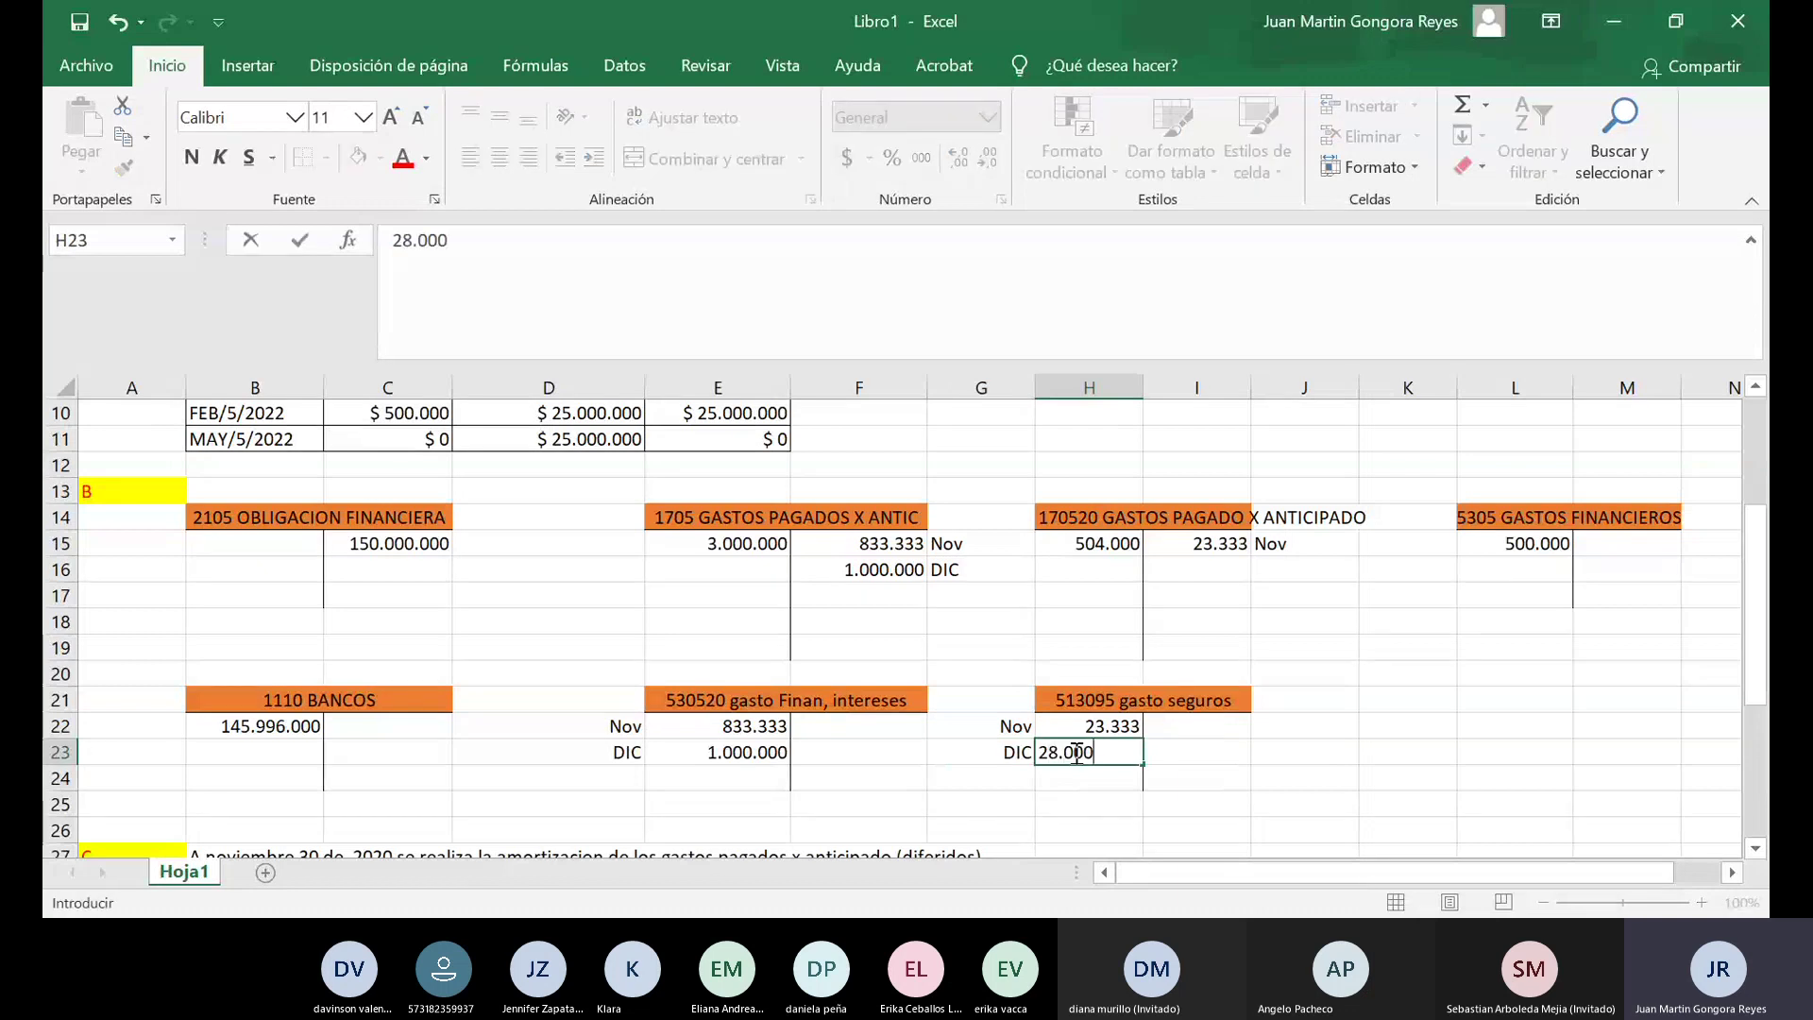
Credit the 170520 prepaid account with 28.000 in I16 and label the entry "DIC" in J16.
{"action": "left_click", "coordinate": [1195, 570]}
{"action": "type", "text": "28"}
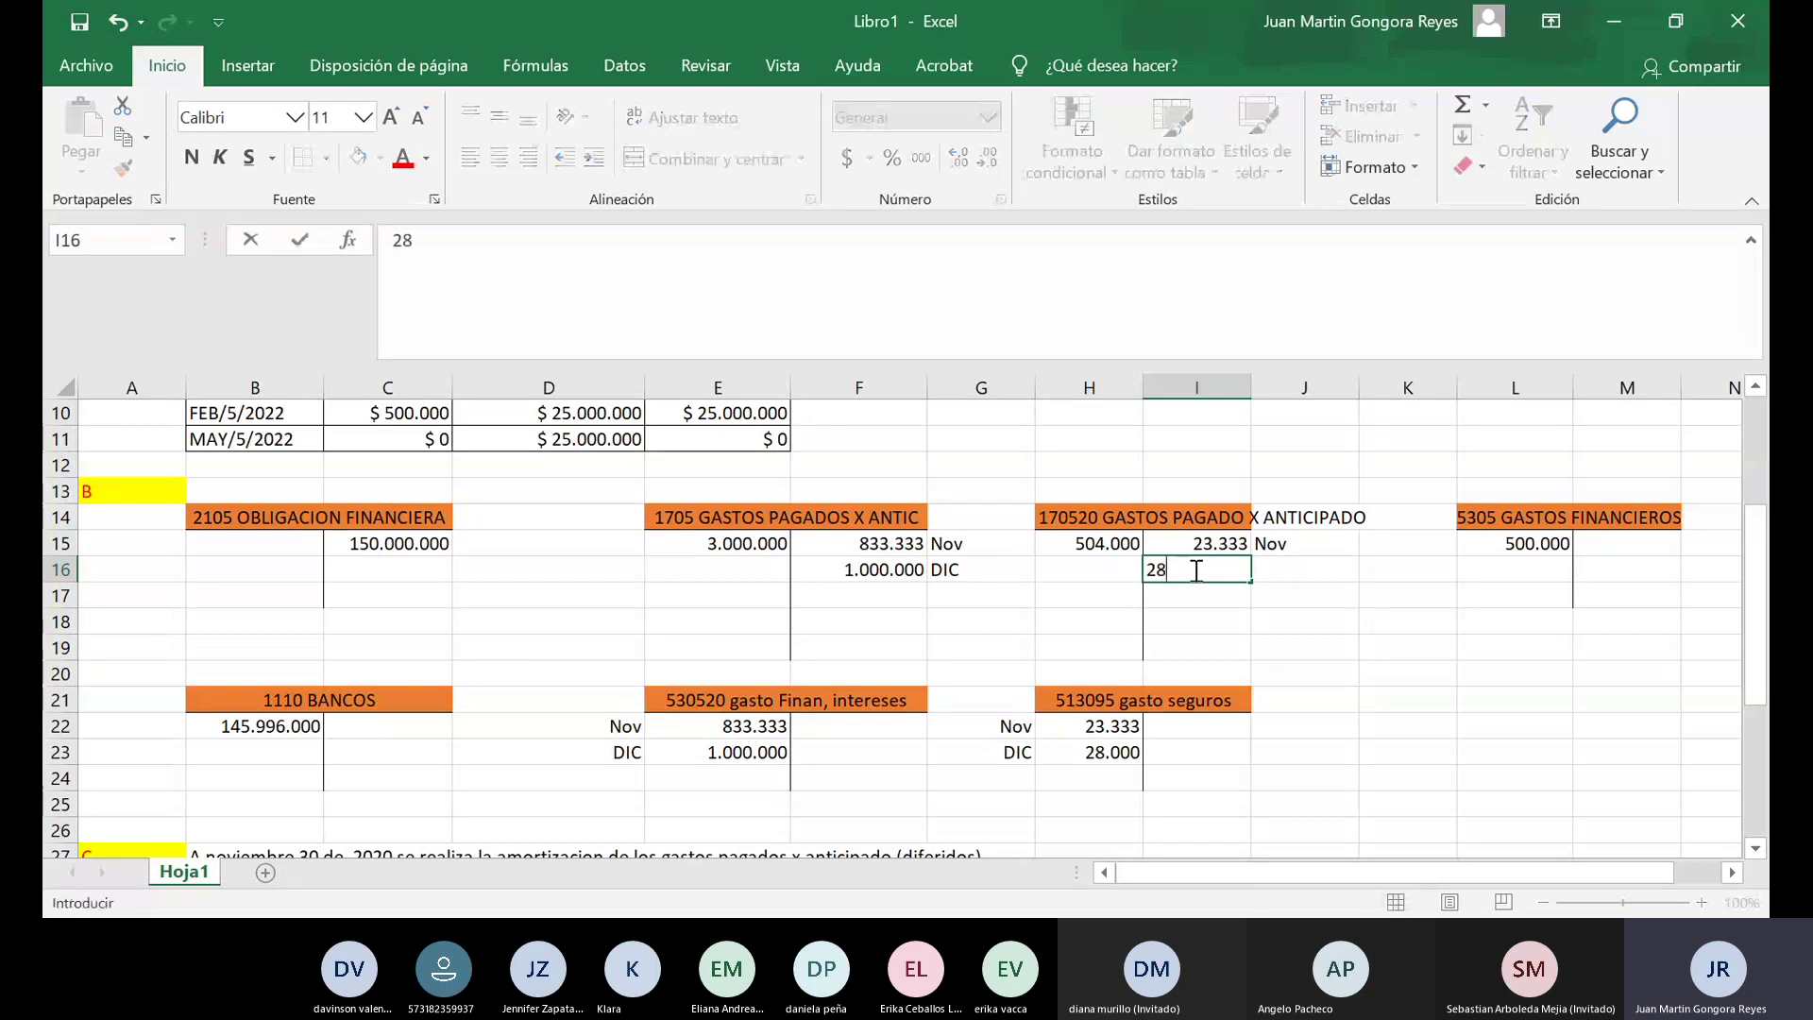
{"action": "type", "text": ".000"}
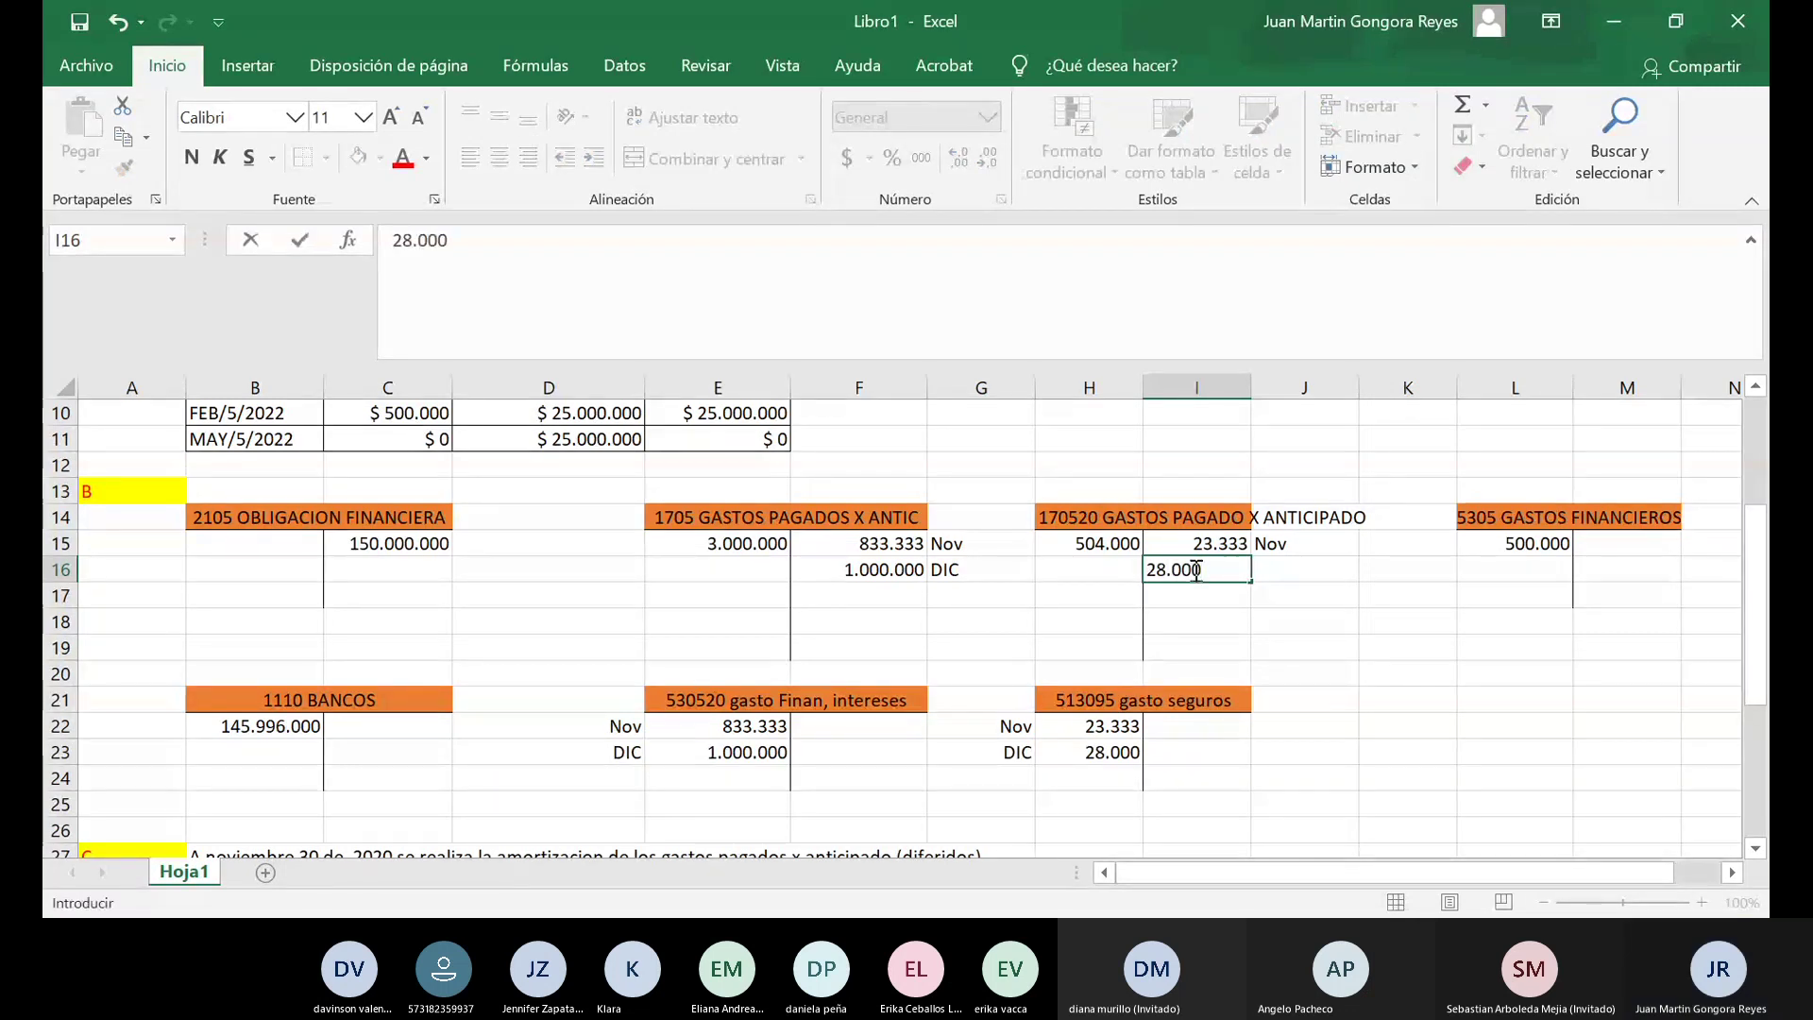
{"action": "key", "text": "Tab"}
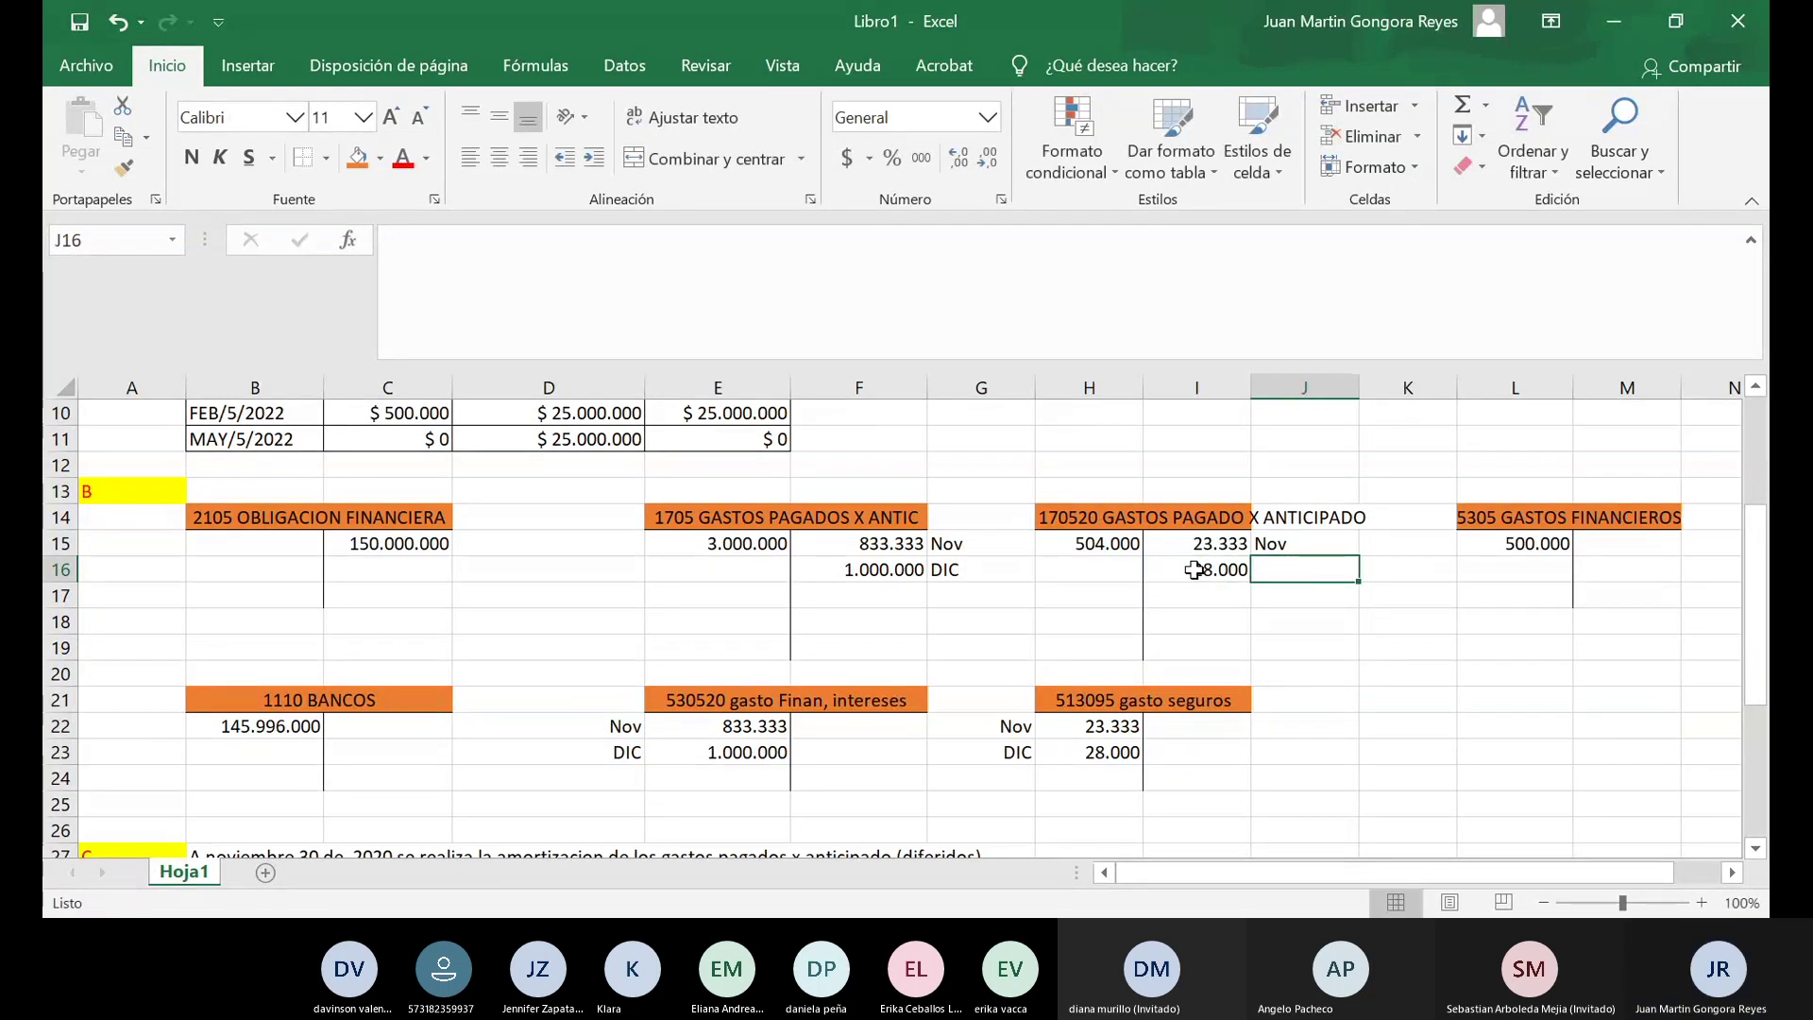
{"action": "type", "text": "DIC"}
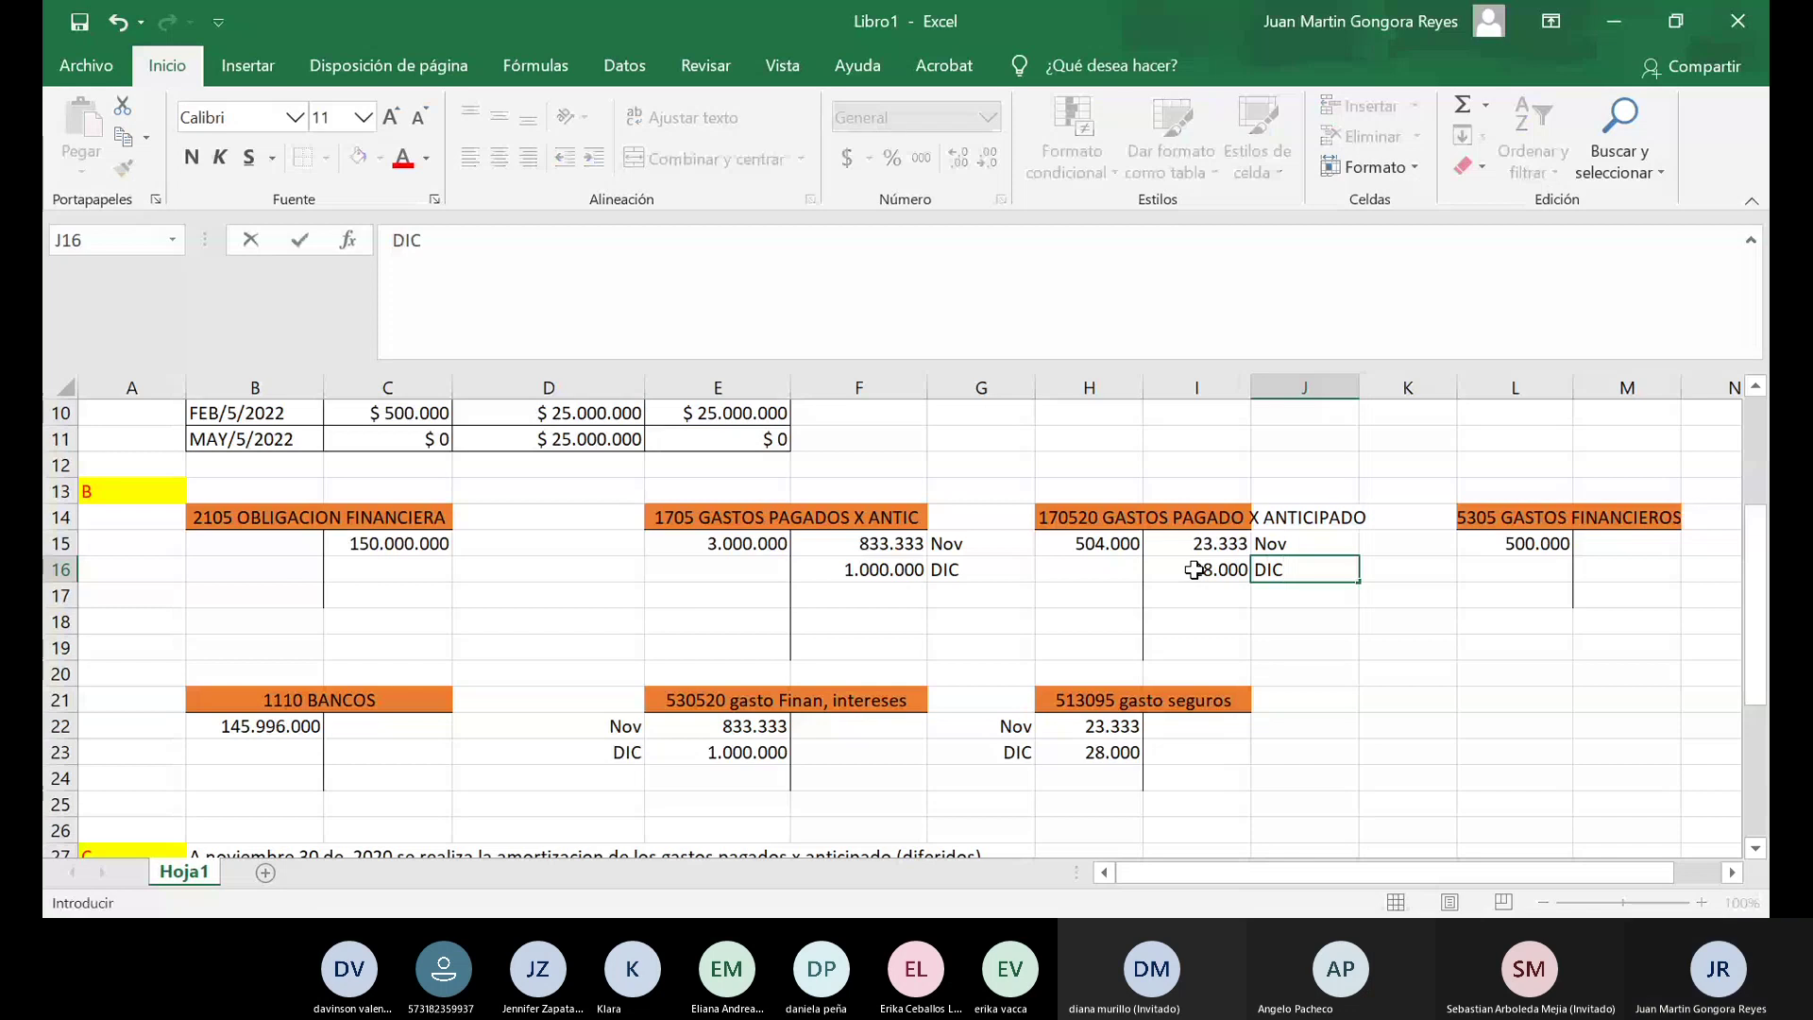
{"action": "key", "text": "Return"}
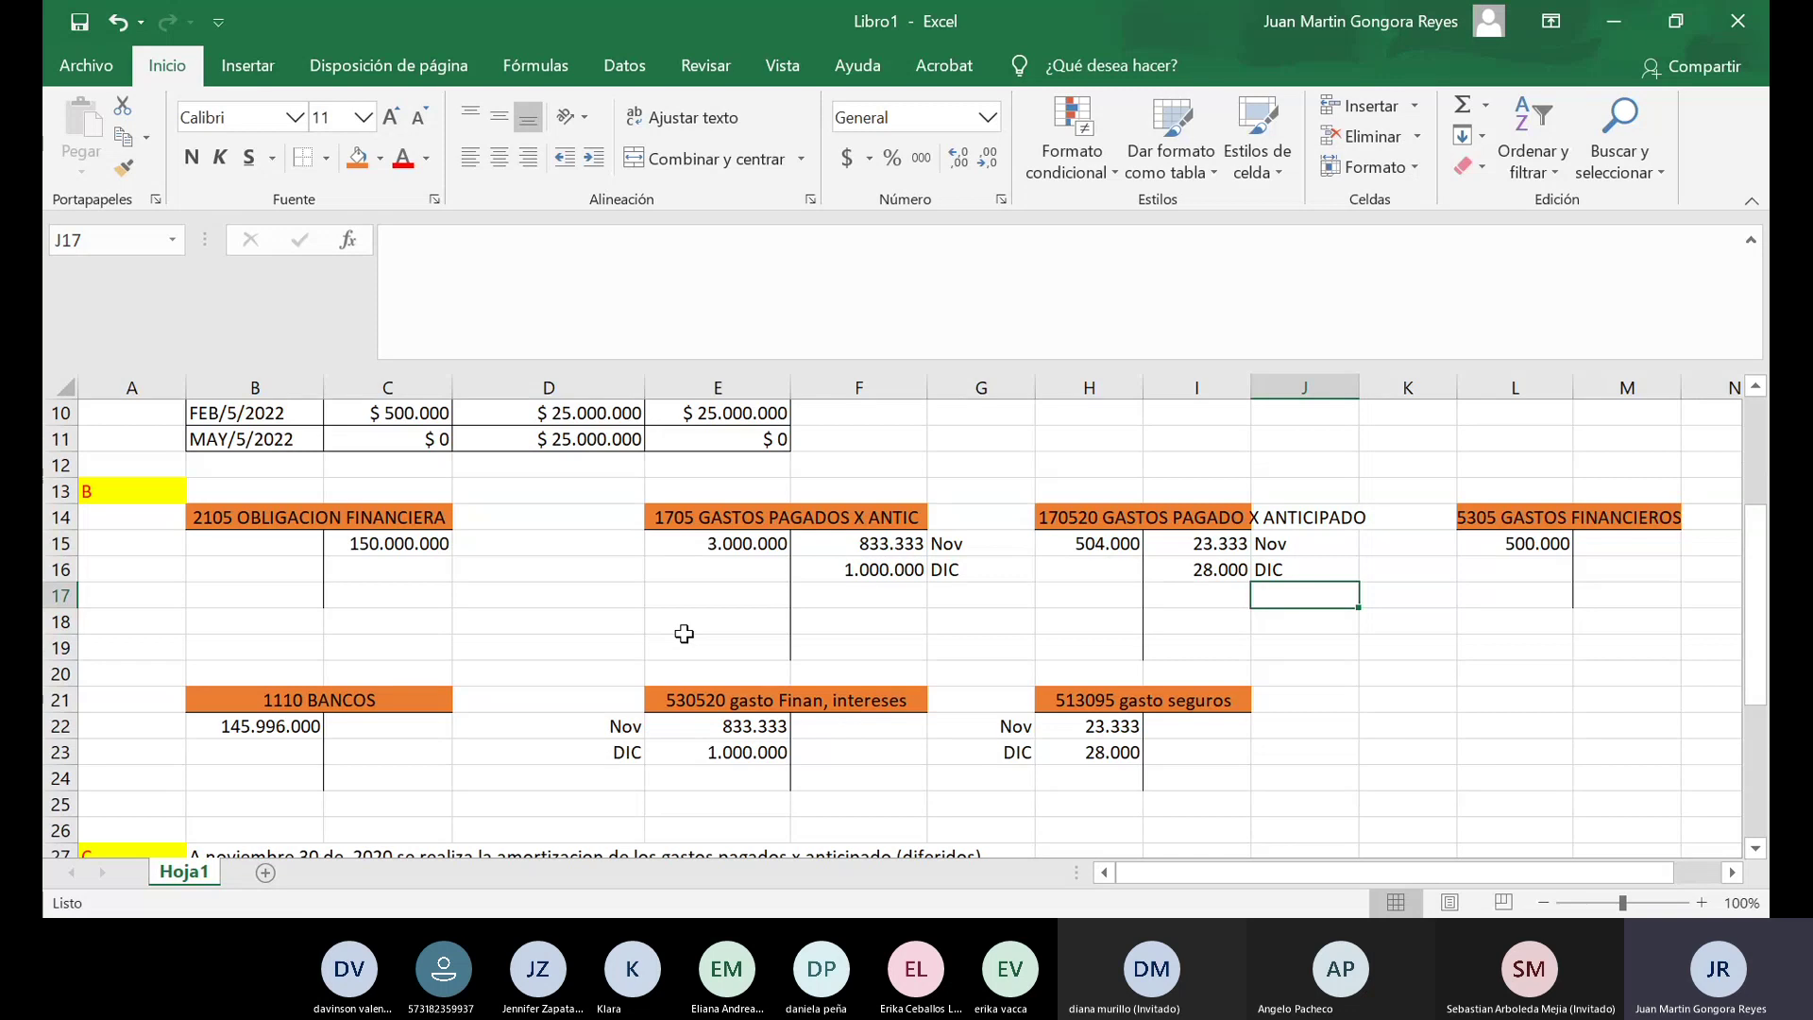
Review the November and December amortization calculations against the entries posted in the T-accounts.
{"action": "scroll", "coordinate": [683, 634], "scroll_direction": "down", "scroll_amount": 3}
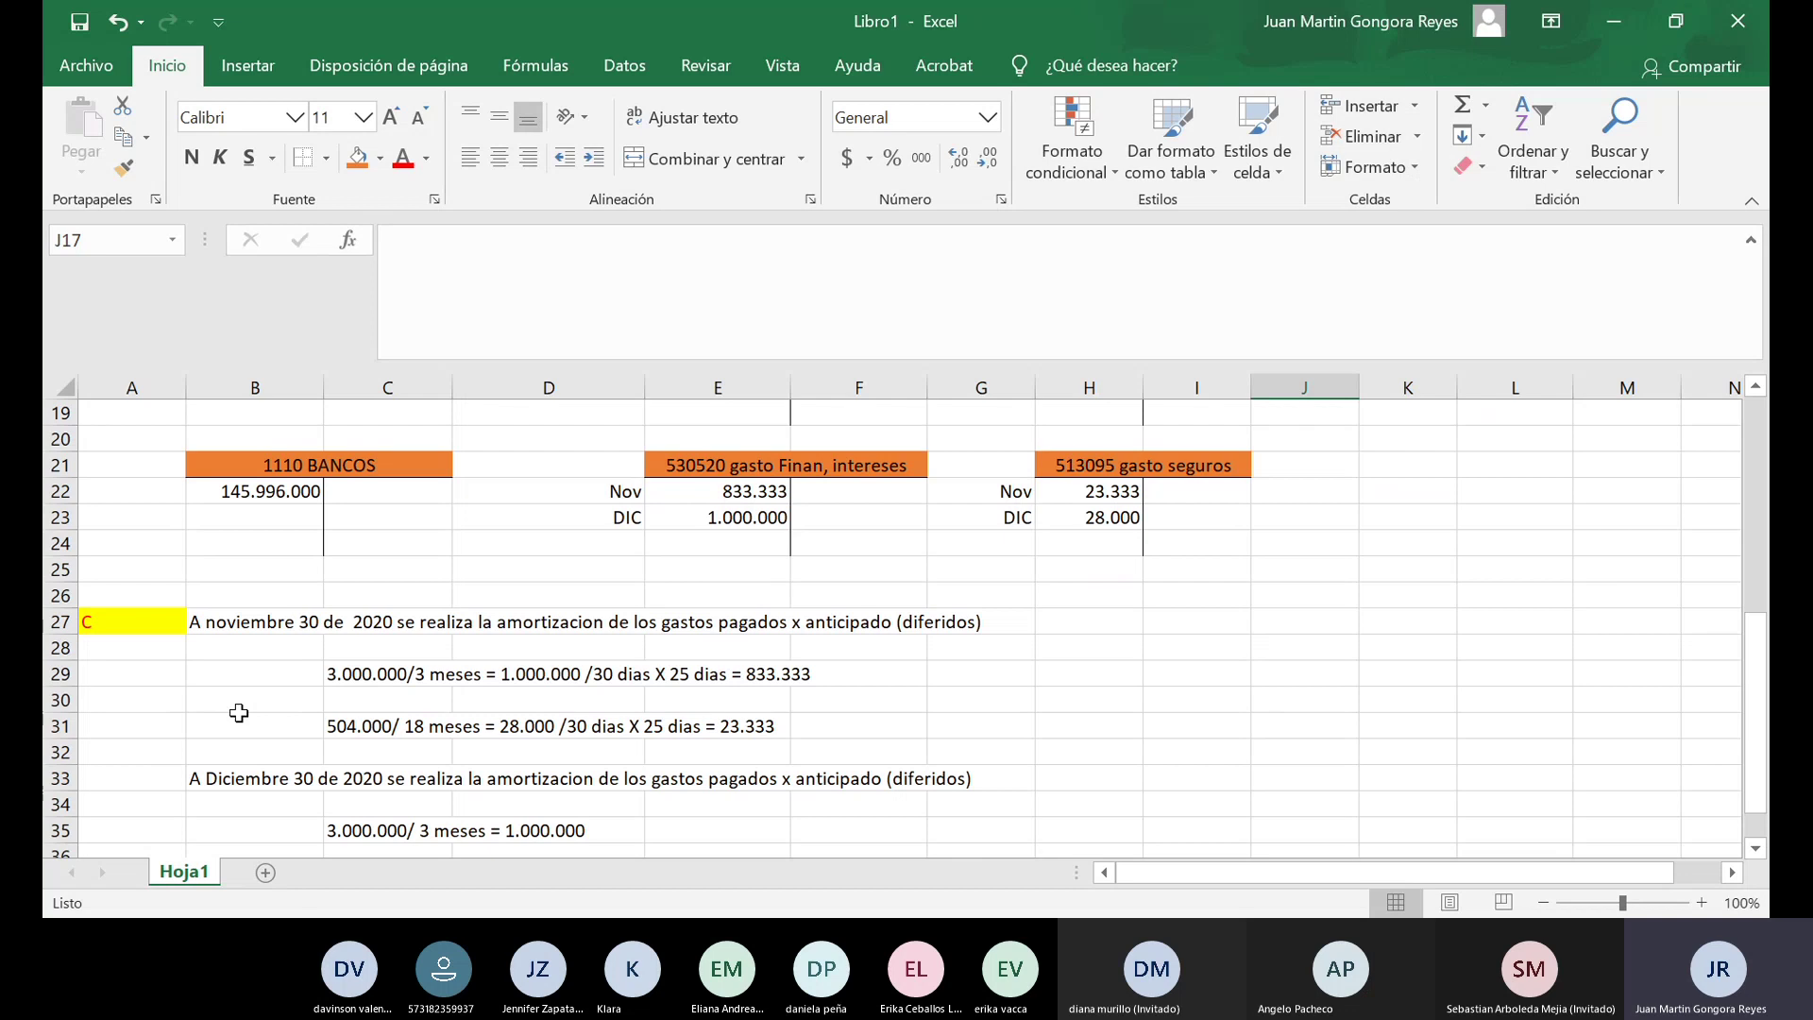
{"action": "scroll", "coordinate": [239, 713], "scroll_direction": "down", "scroll_amount": 1}
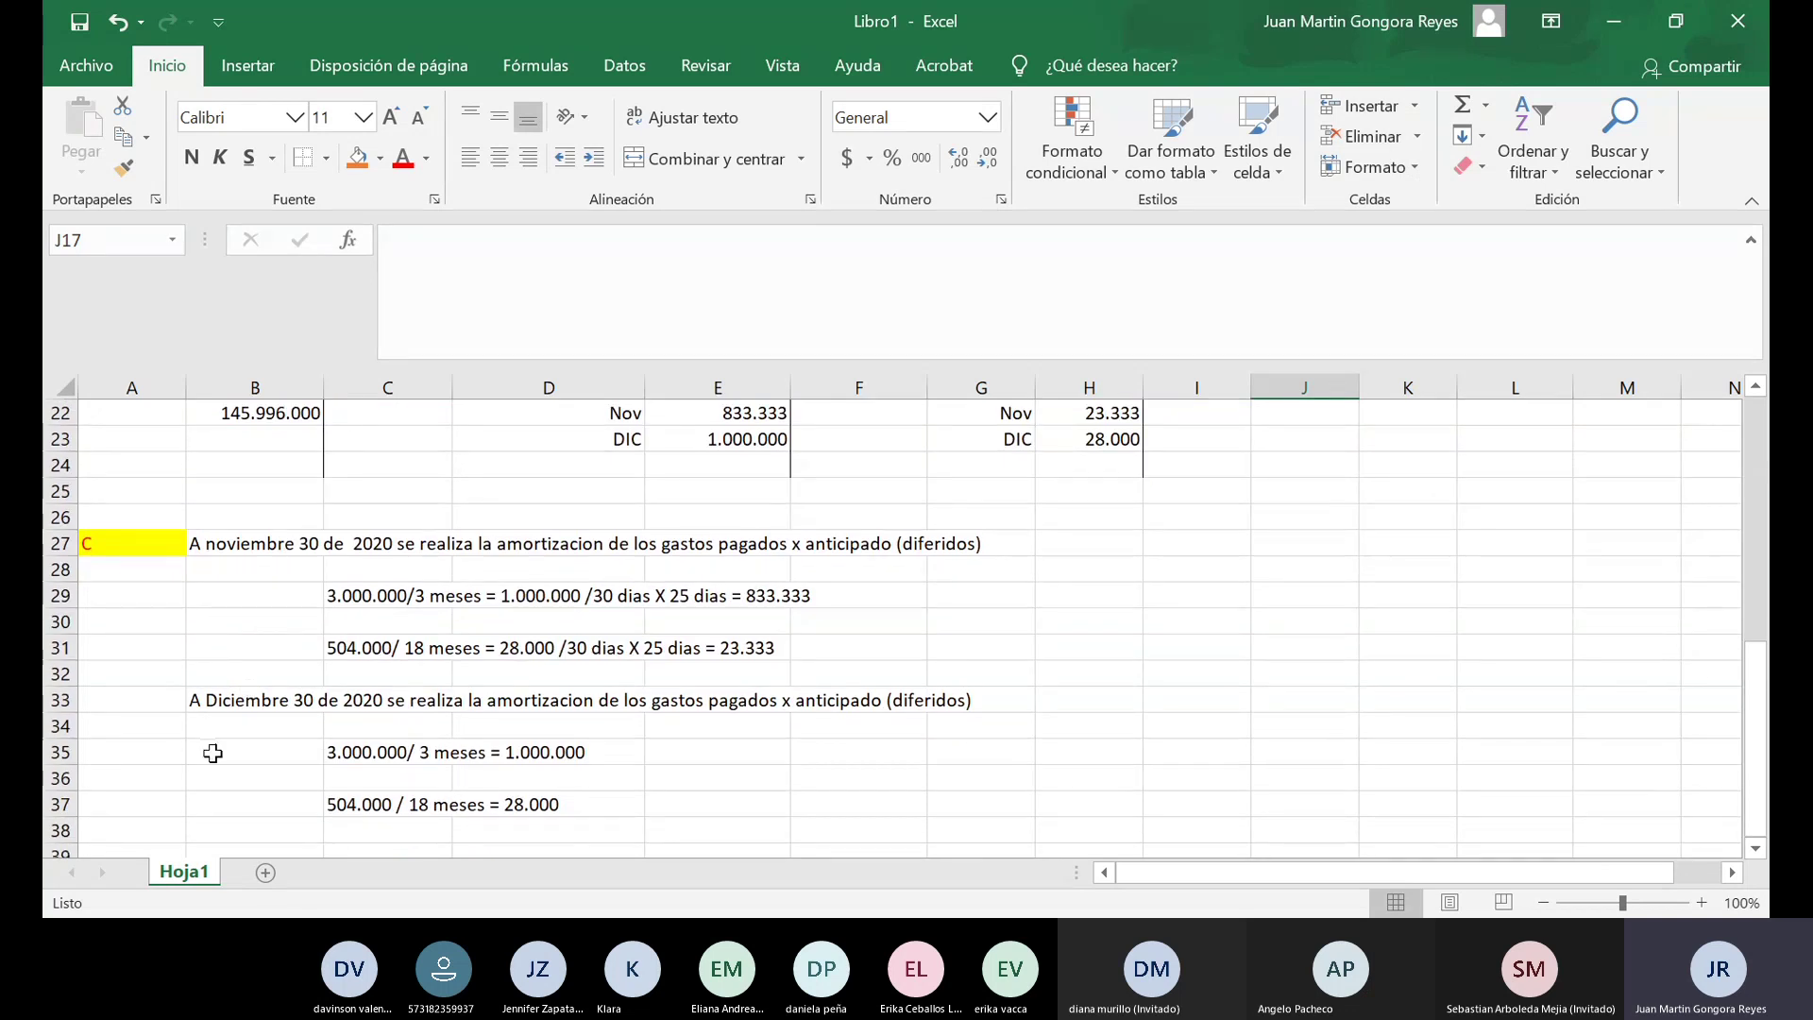
{"action": "scroll", "coordinate": [236, 798], "scroll_direction": "down", "scroll_amount": 1}
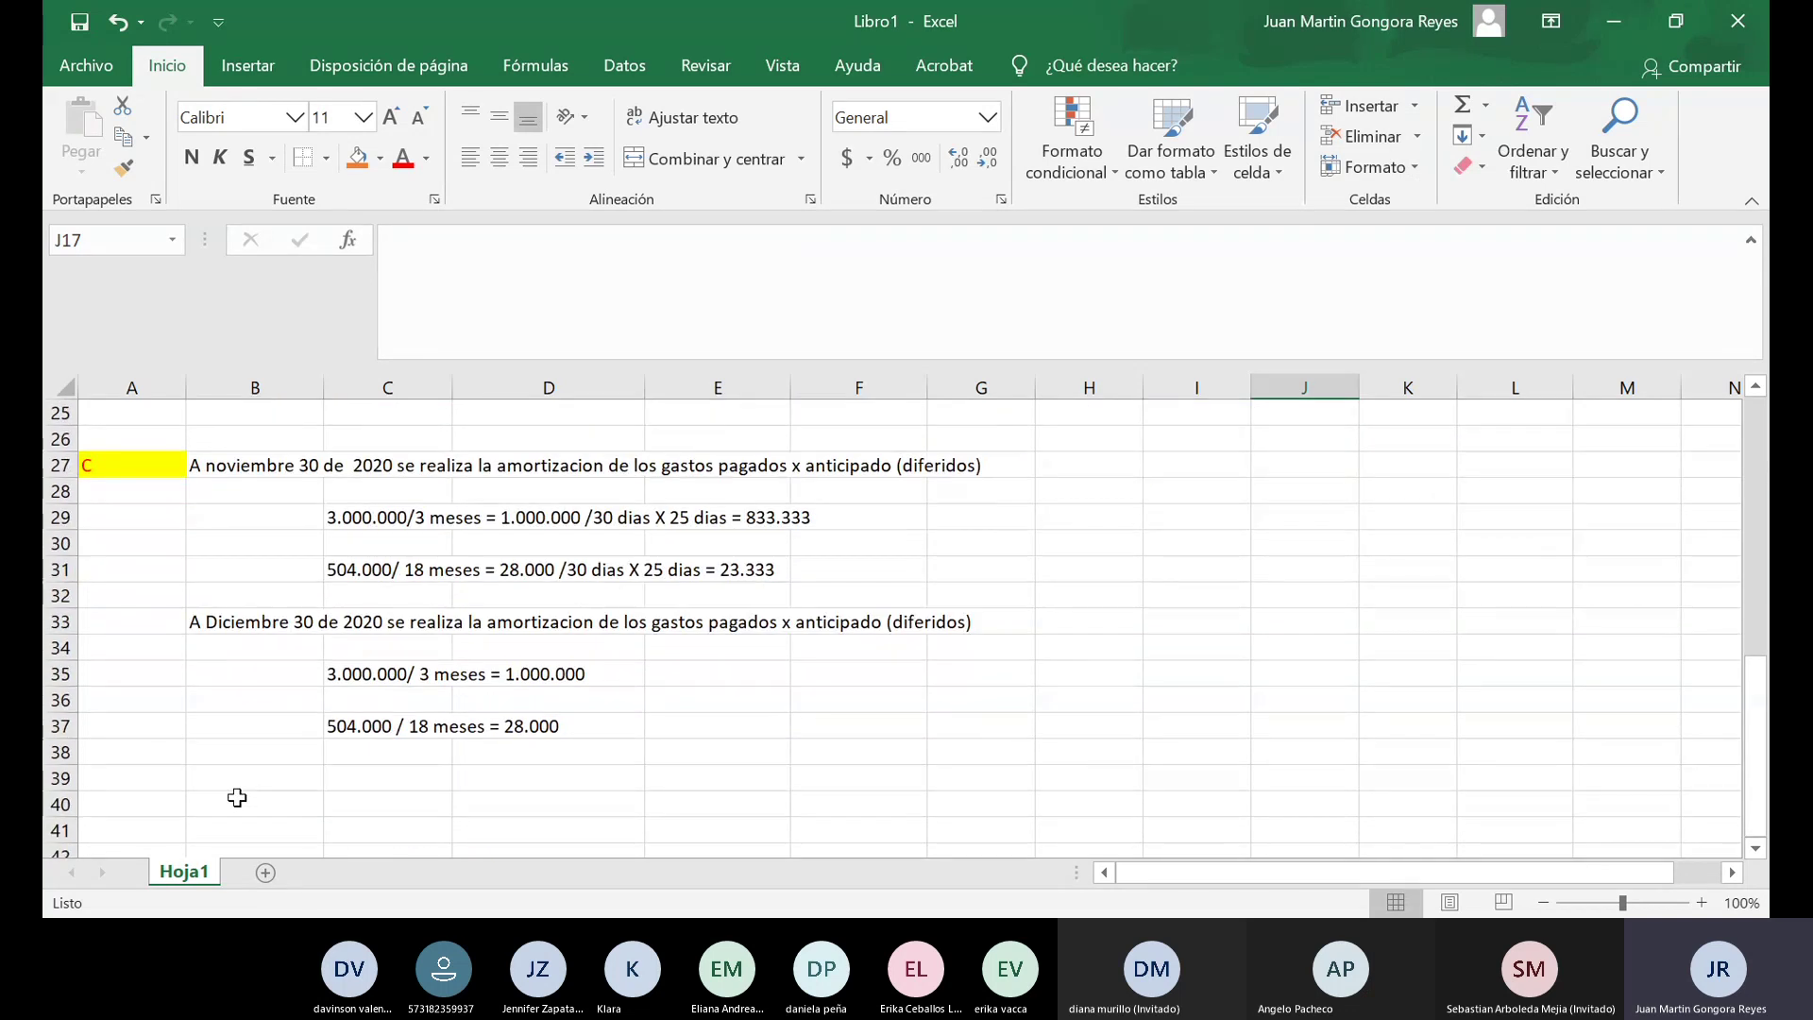
{"action": "scroll", "coordinate": [237, 798], "scroll_direction": "up", "scroll_amount": 1}
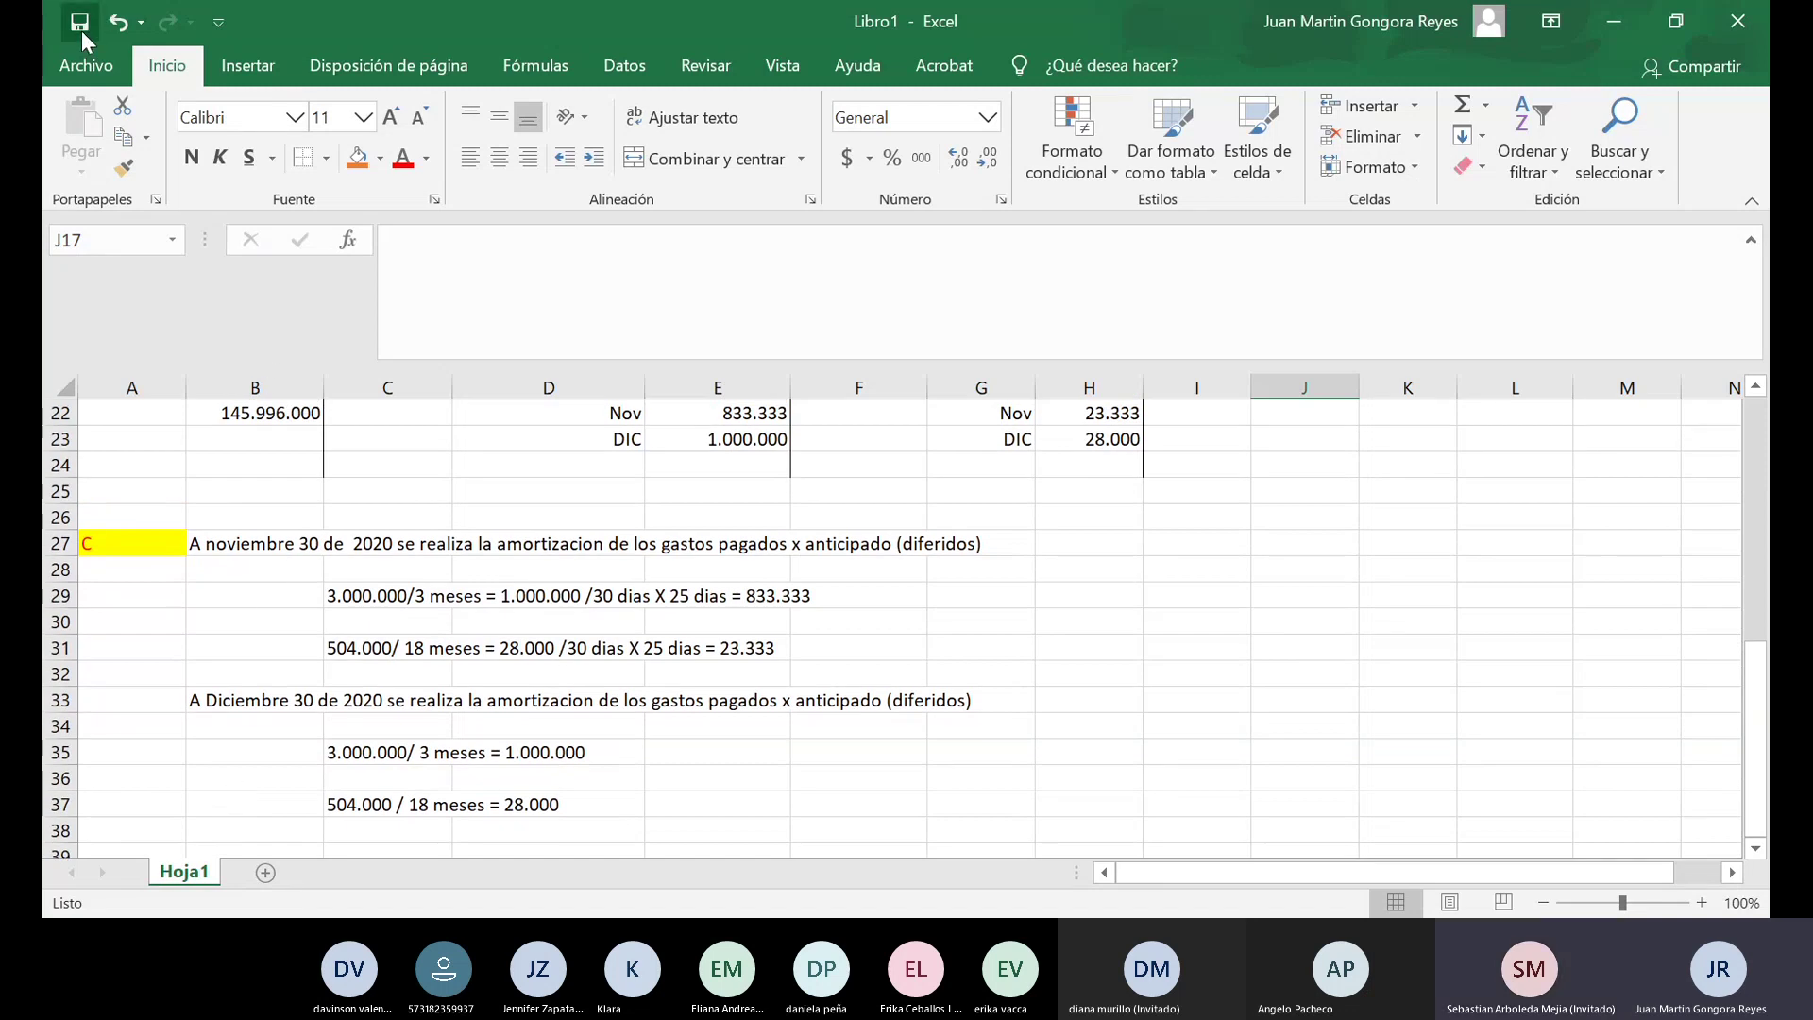
{"action": "scroll", "coordinate": [1113, 769], "scroll_direction": "up", "scroll_amount": 4}
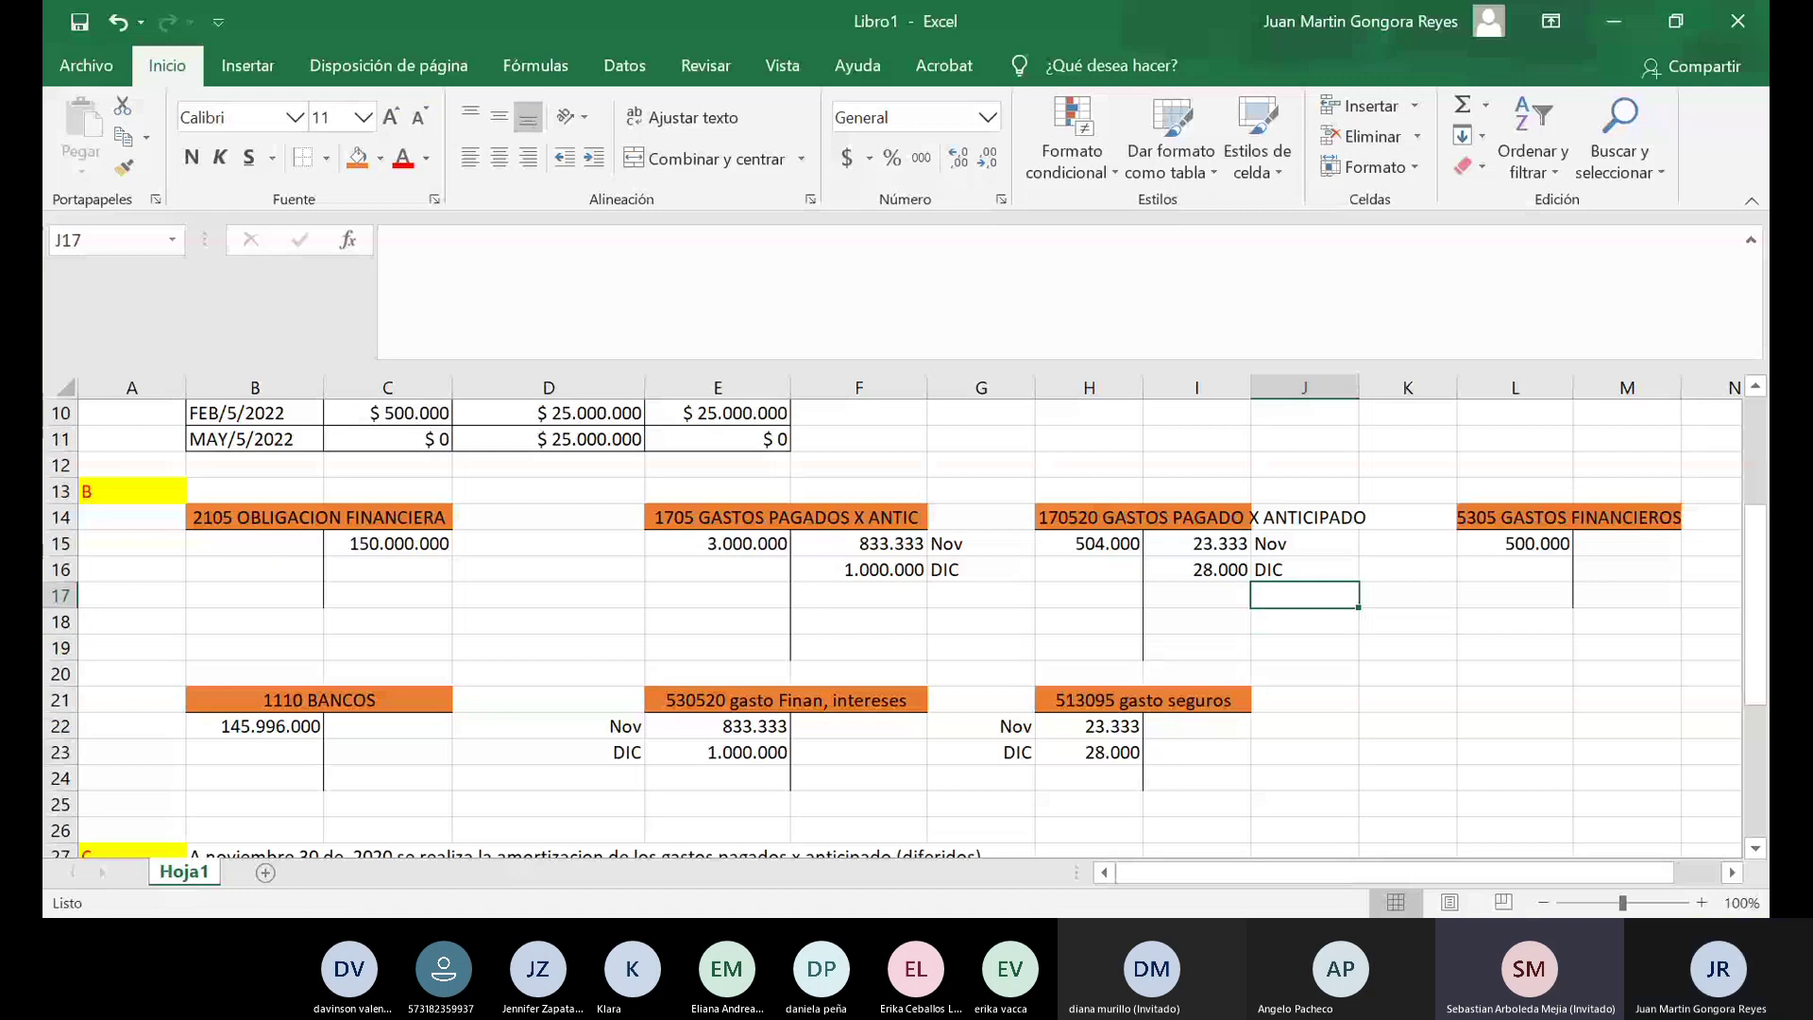
{"action": "scroll", "coordinate": [875, 804], "scroll_direction": "down", "scroll_amount": 2}
{"action": "scroll", "coordinate": [876, 804], "scroll_direction": "down", "scroll_amount": 3}
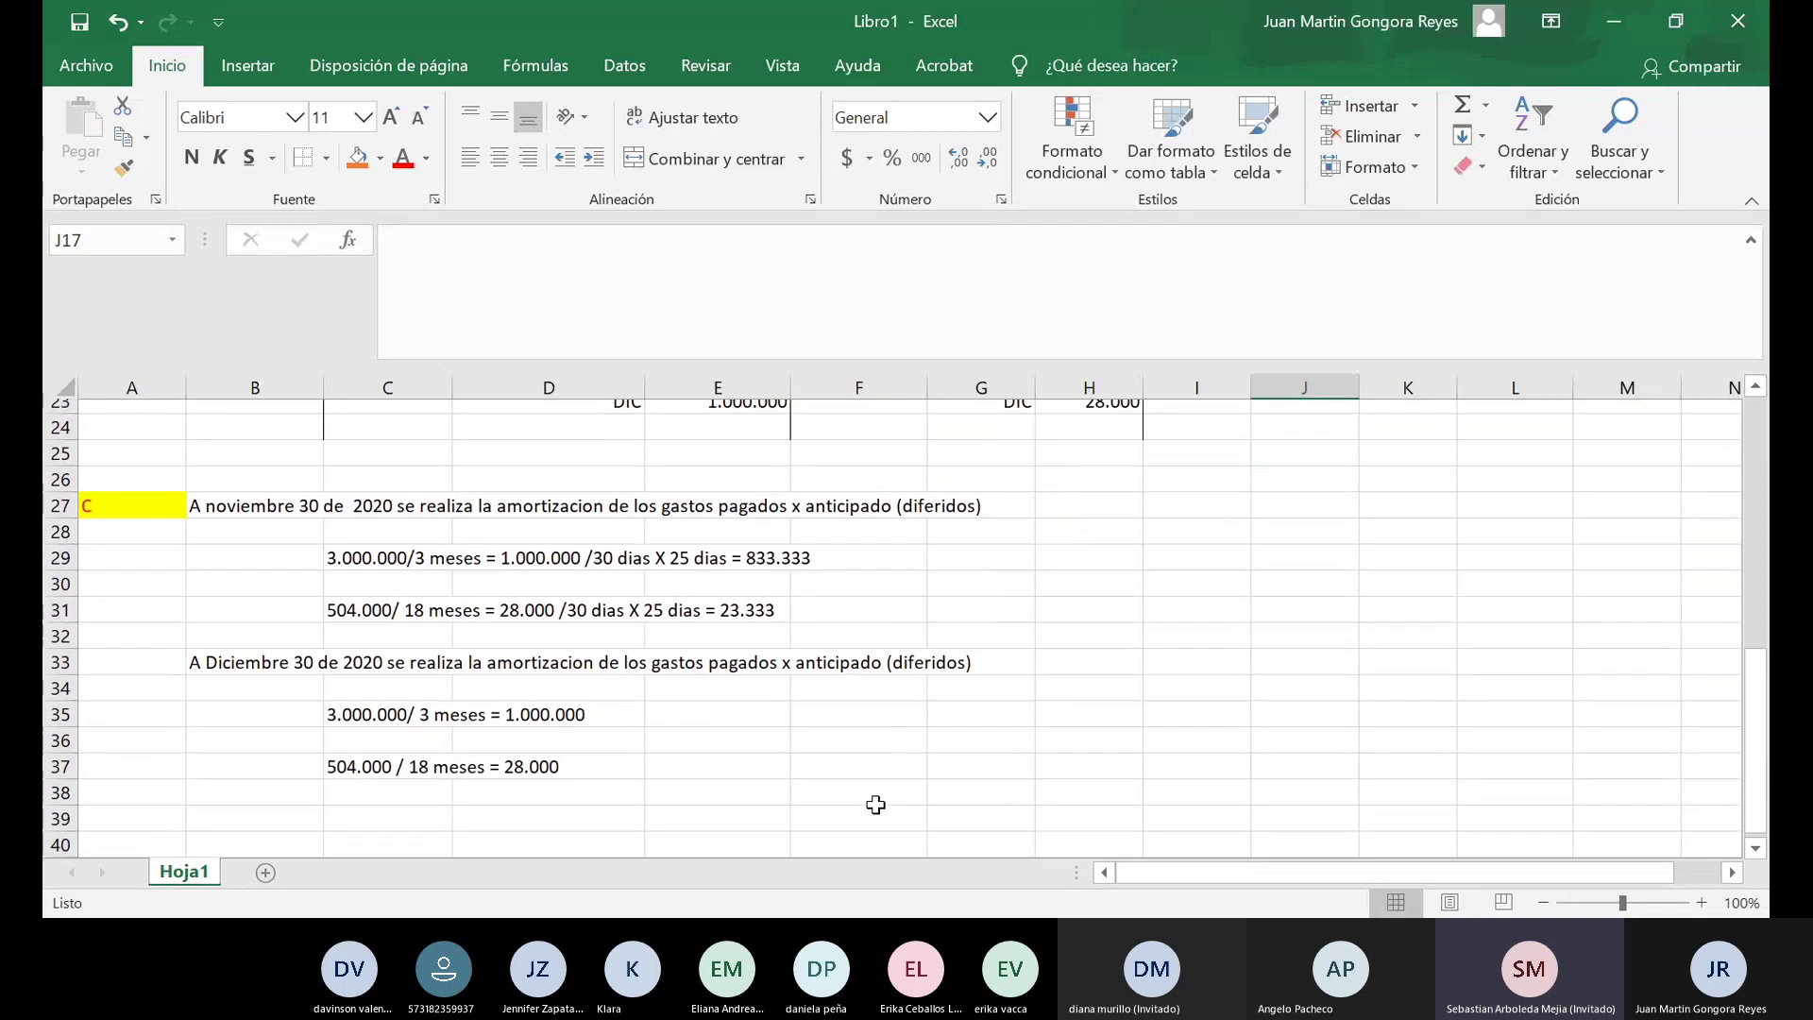
{"action": "scroll", "coordinate": [875, 804], "scroll_direction": "up", "scroll_amount": 1}
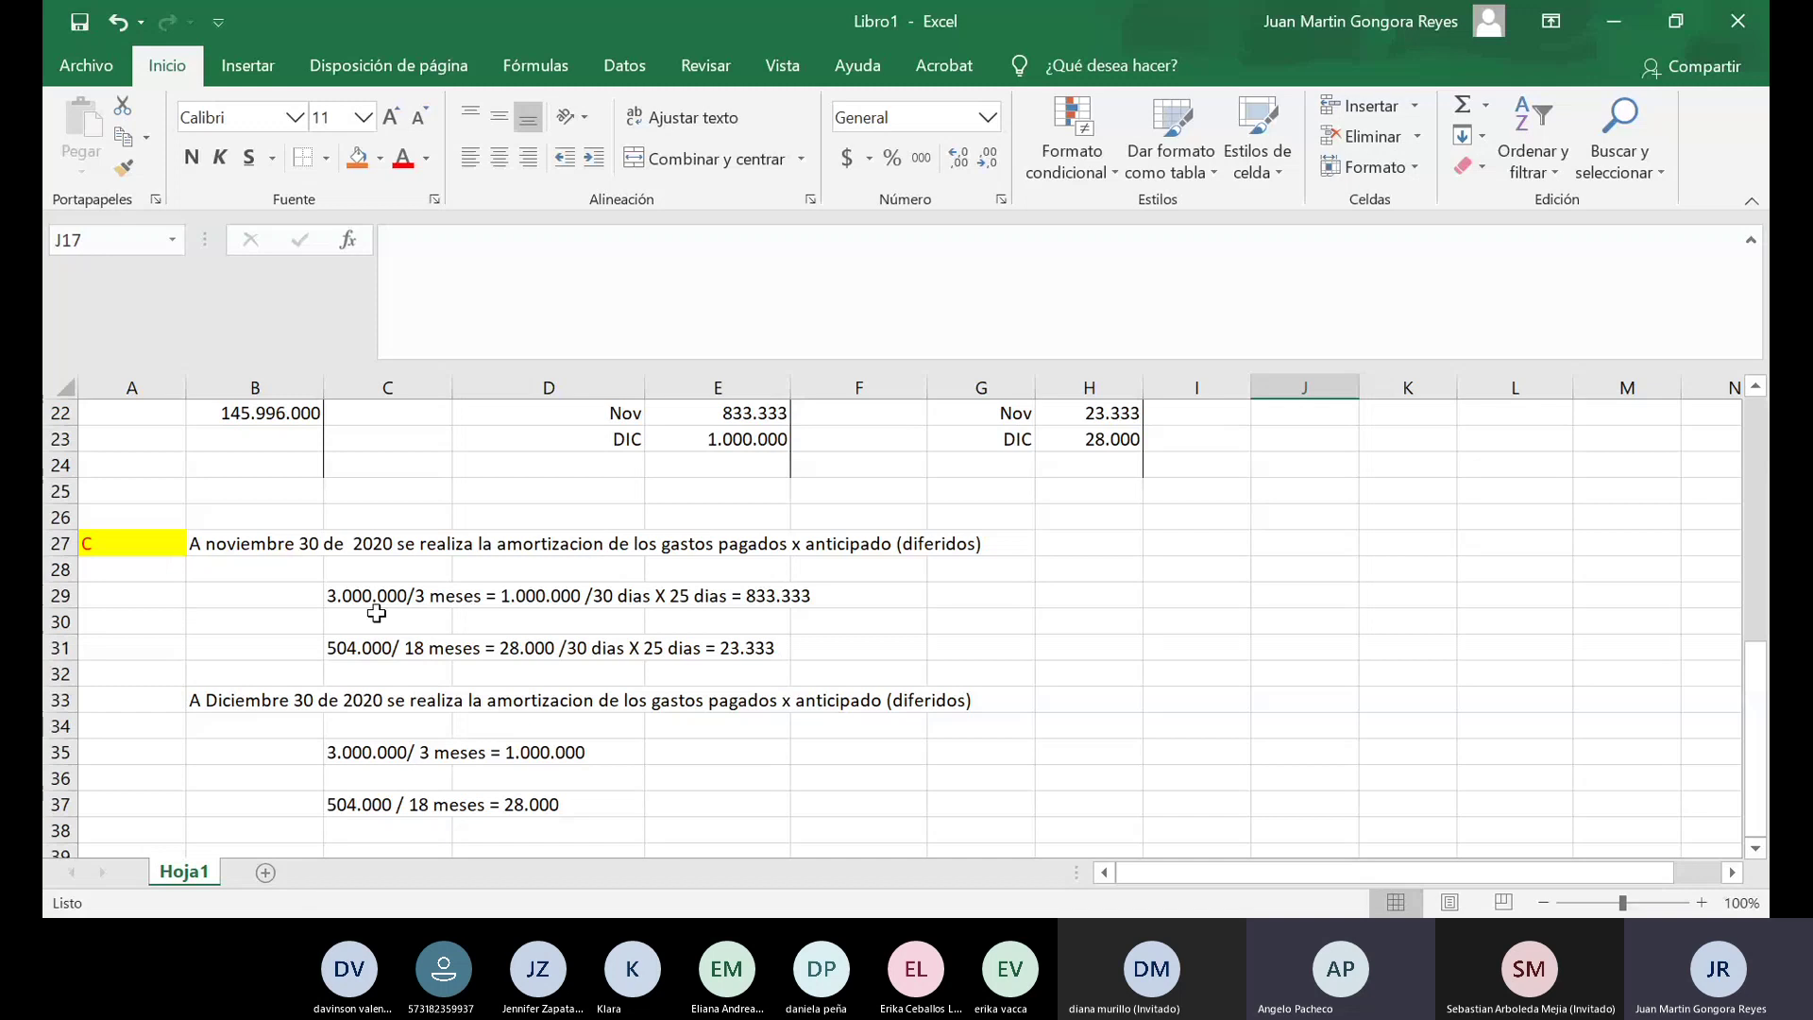
Highlight the two November amortization calculations in C29:F29 and C31:E31 with a yellow fill.
{"action": "left_click_drag", "start_coordinate": [348, 593], "coordinate": [812, 595]}
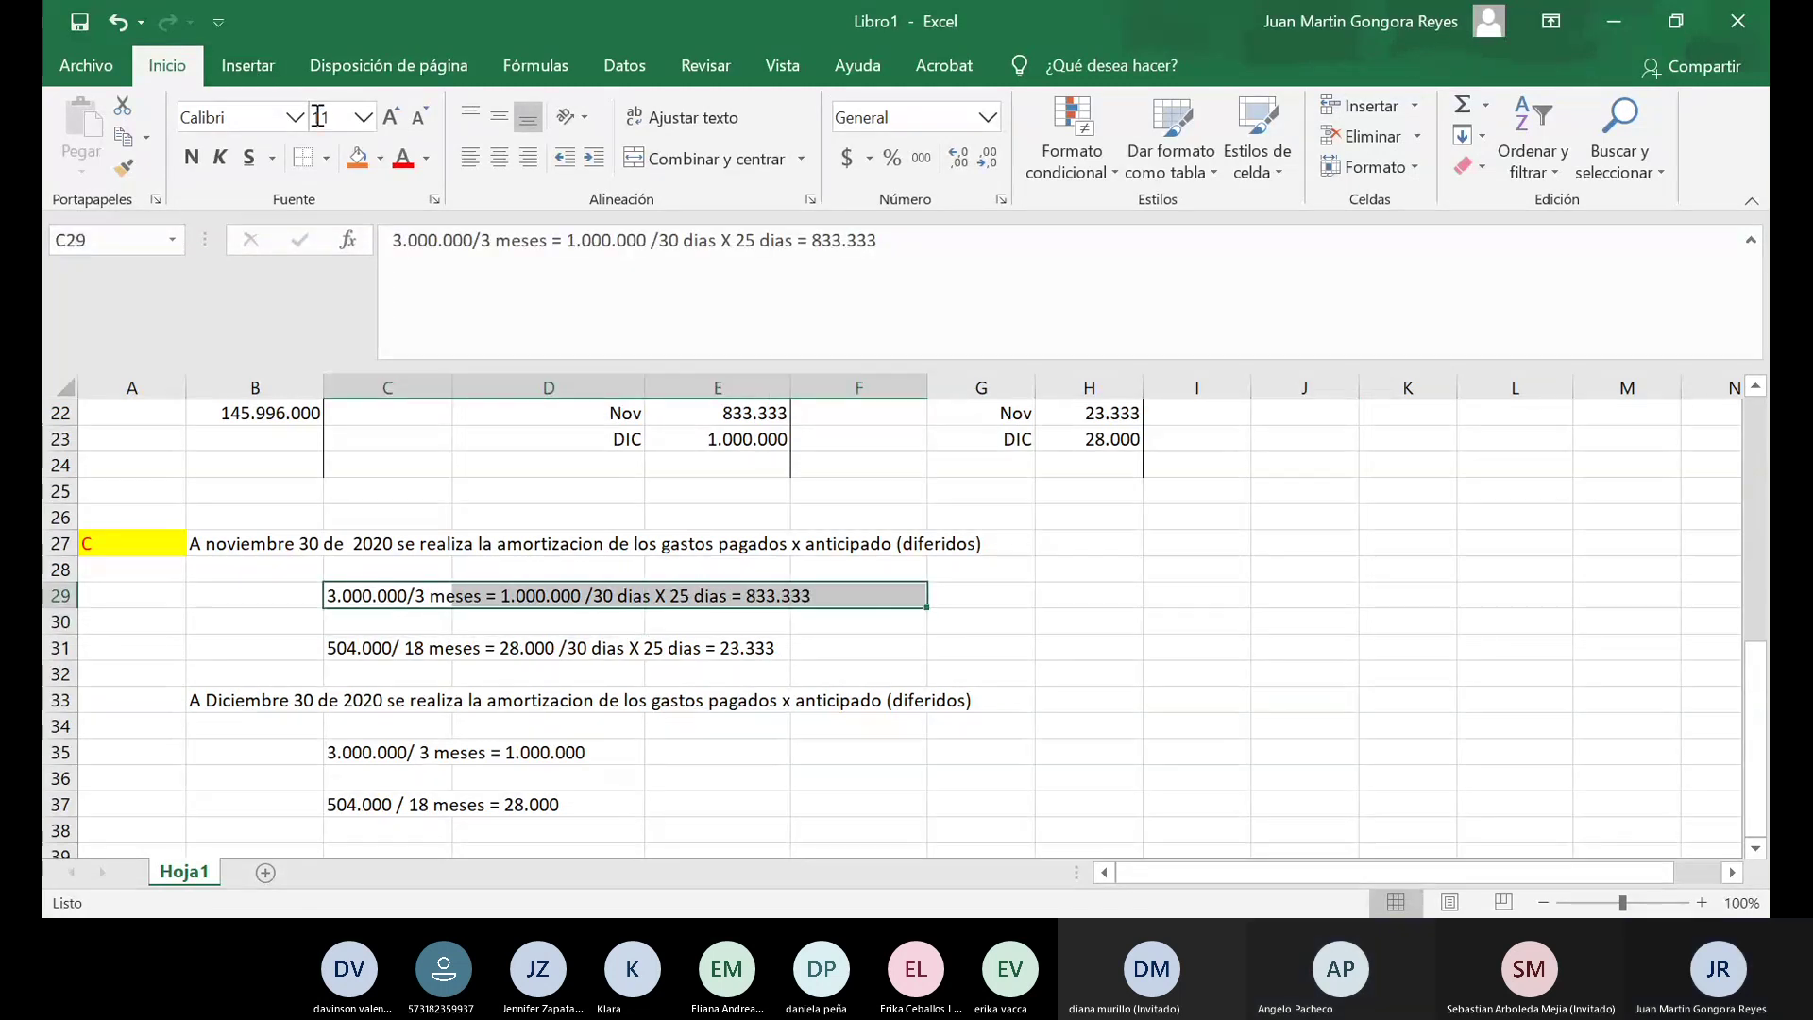
{"action": "left_click", "coordinate": [381, 160]}
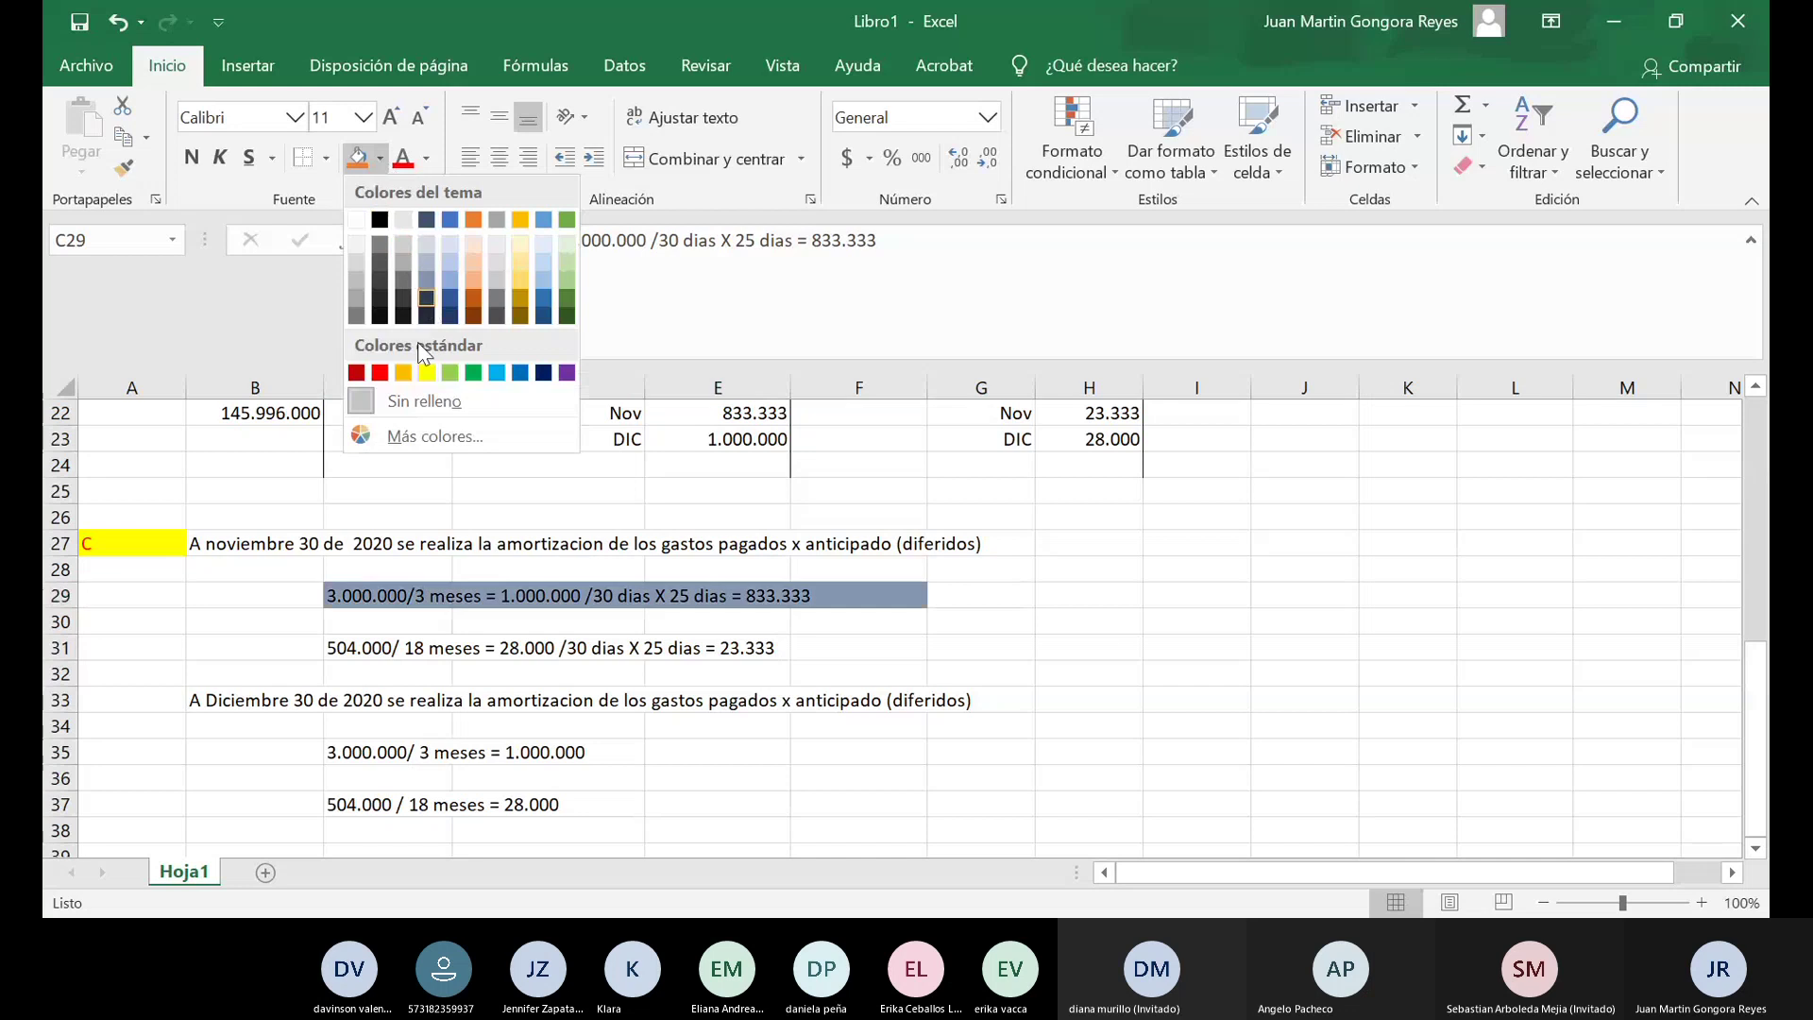
{"action": "left_click", "coordinate": [427, 372]}
{"action": "left_click", "coordinate": [1206, 628]}
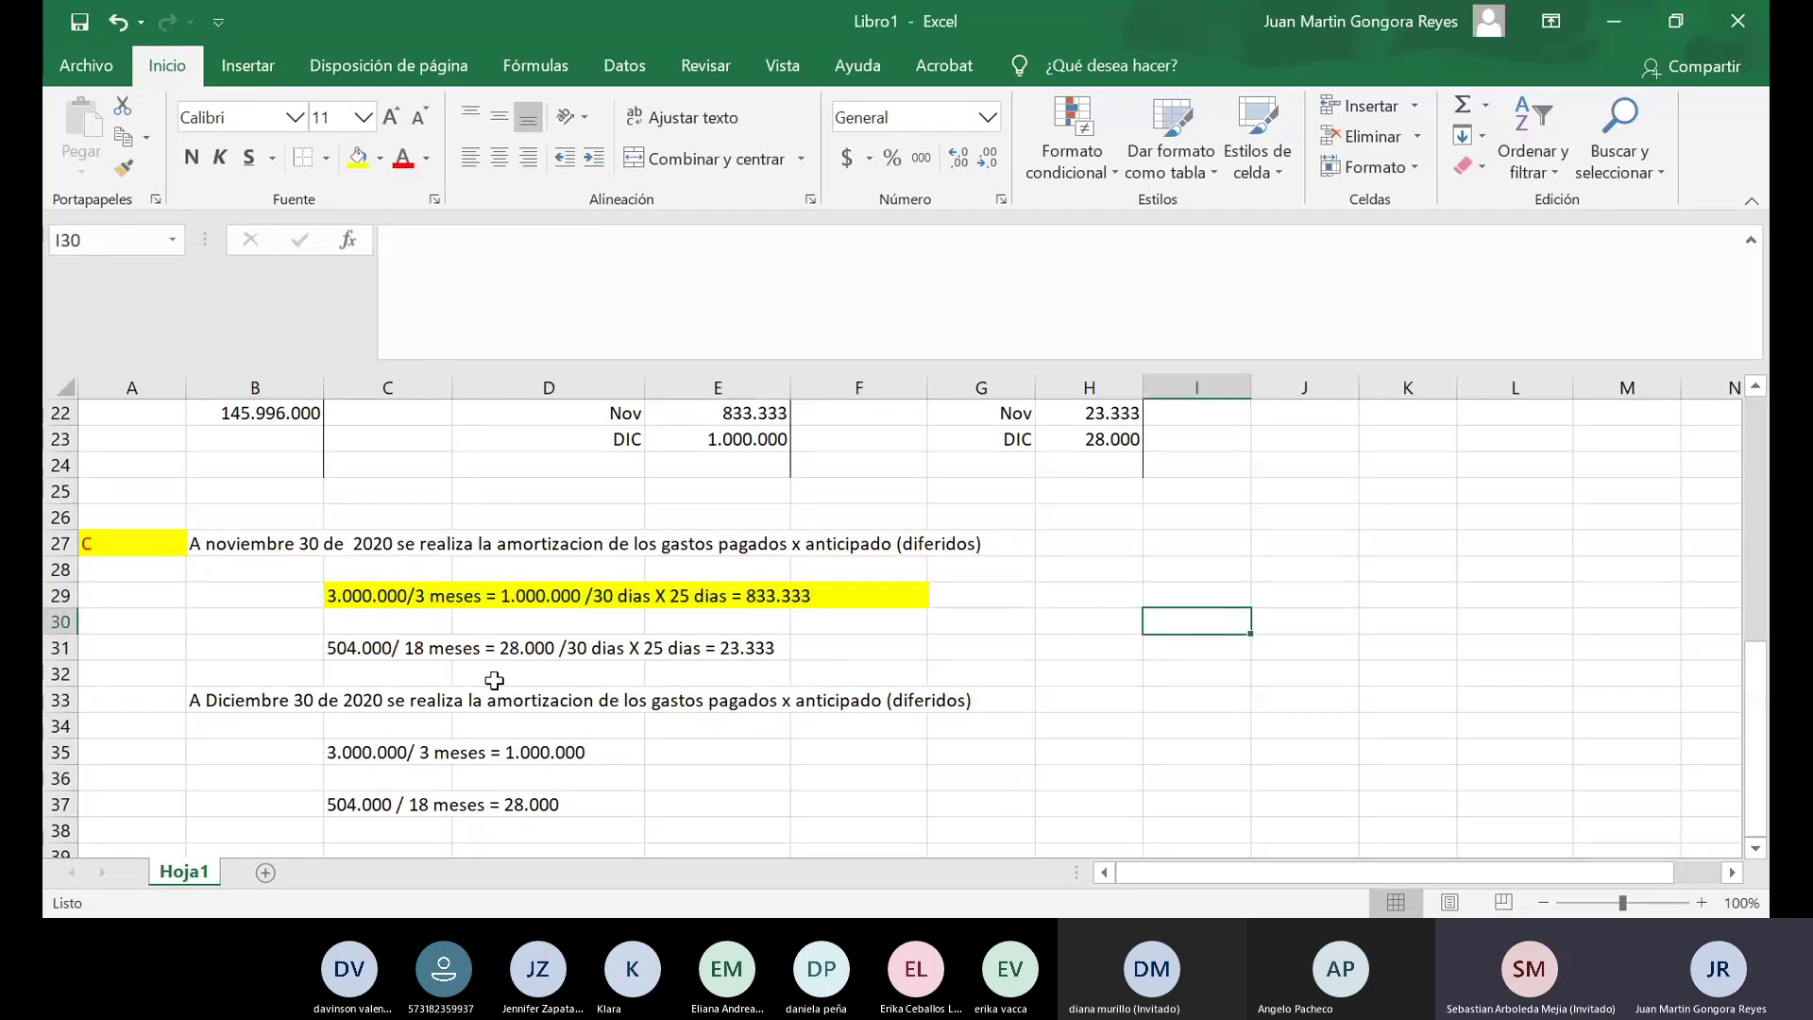
{"action": "left_click_drag", "start_coordinate": [335, 652], "coordinate": [714, 650]}
{"action": "left_click", "coordinate": [359, 170]}
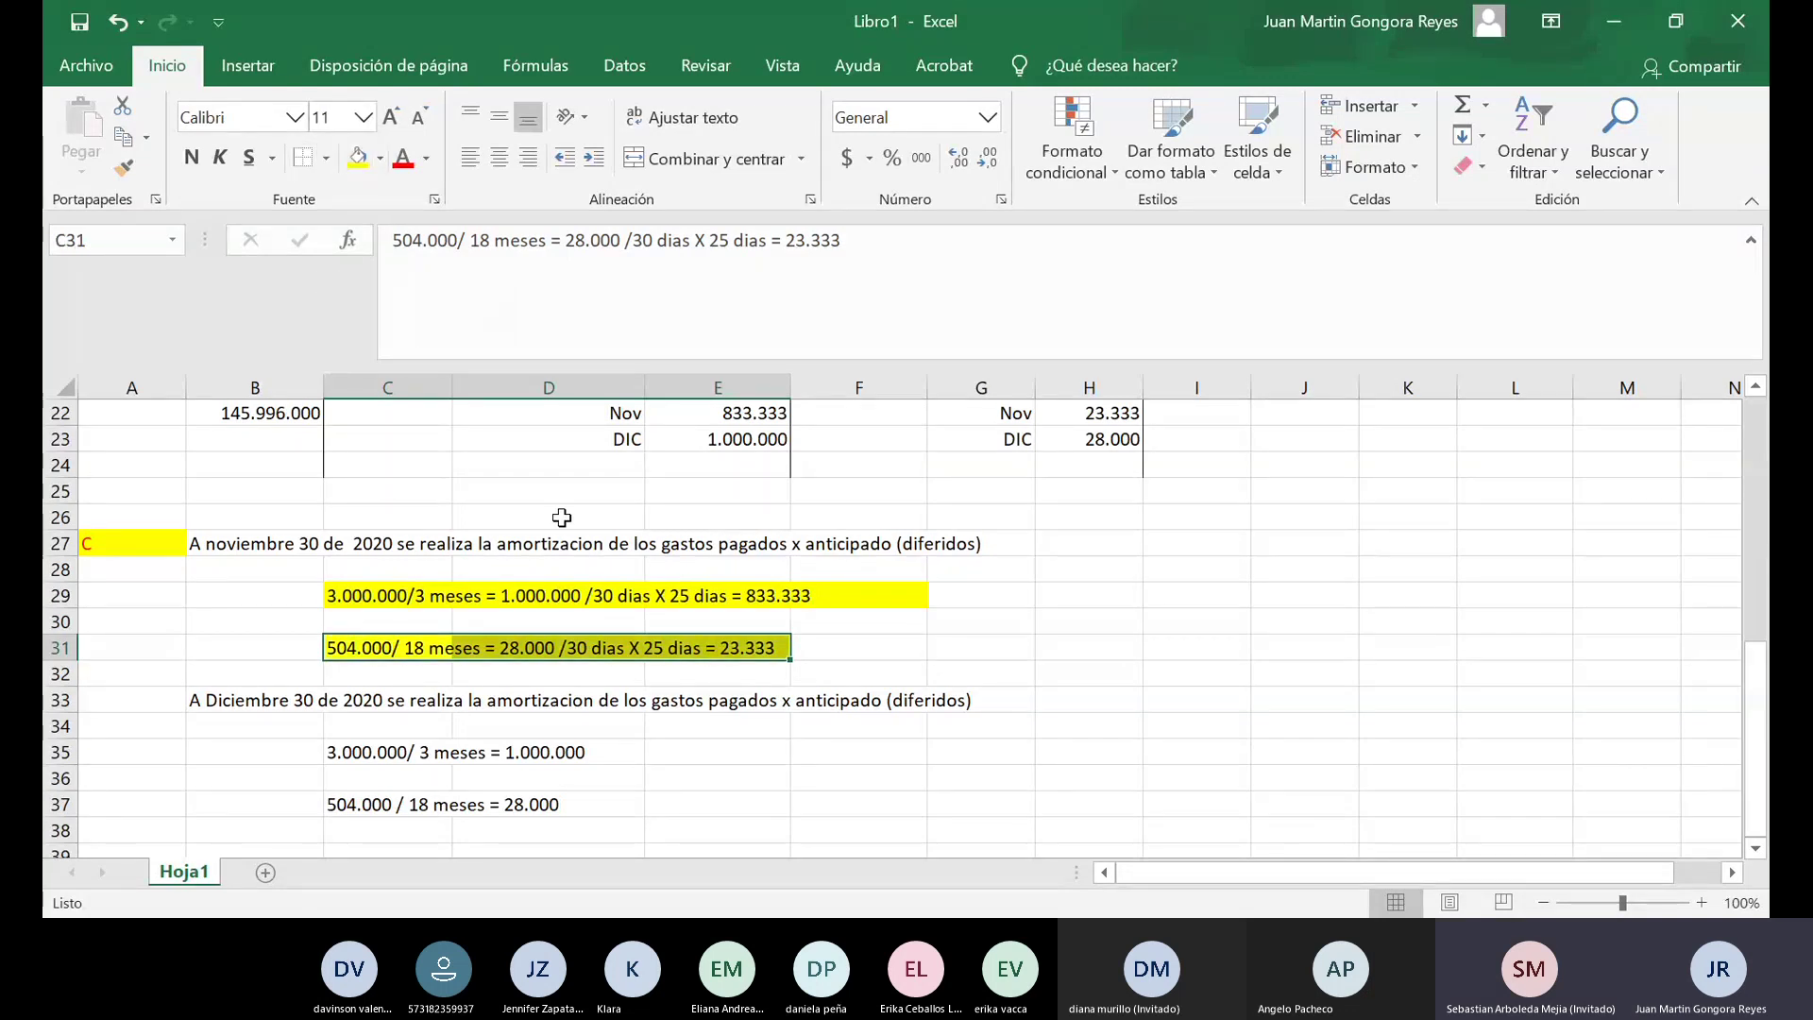
{"action": "left_click", "coordinate": [1064, 600]}
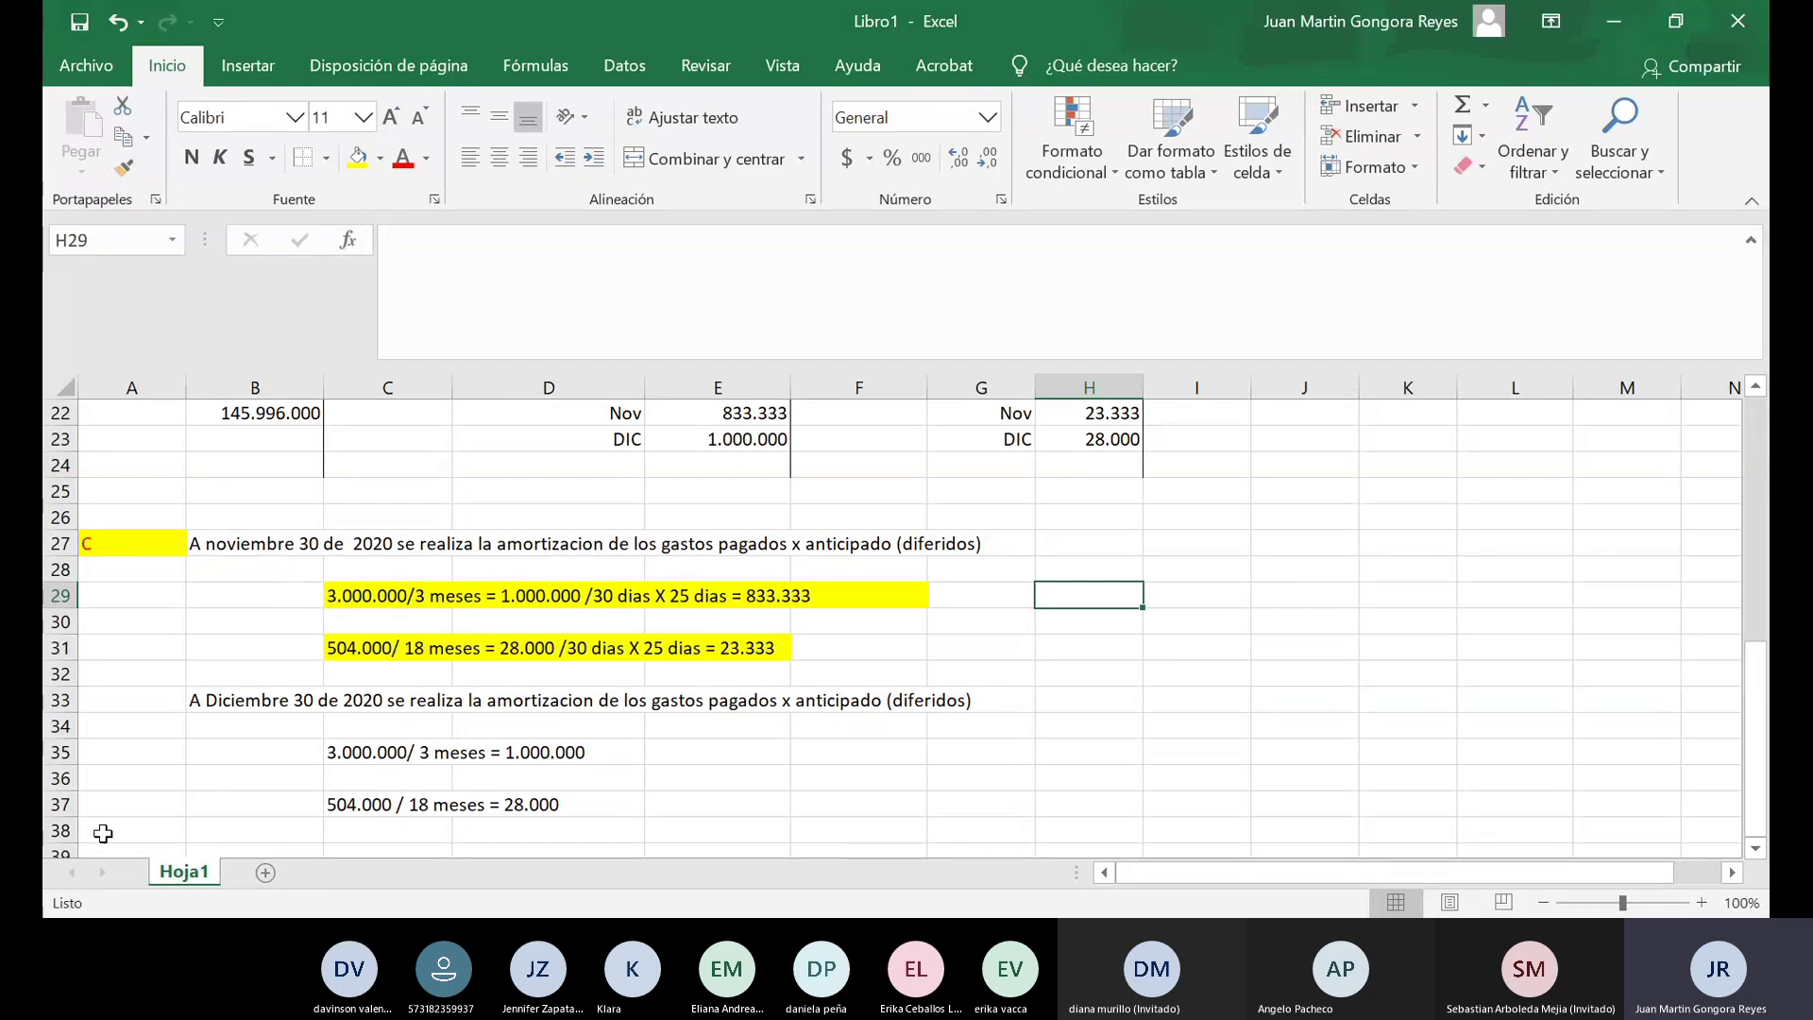
Add a bottom border beneath E16:F16 and H16:I16 to close off the entries of the 1705 and 170520 accounts.
{"action": "scroll", "coordinate": [760, 552], "scroll_direction": "up", "scroll_amount": 2}
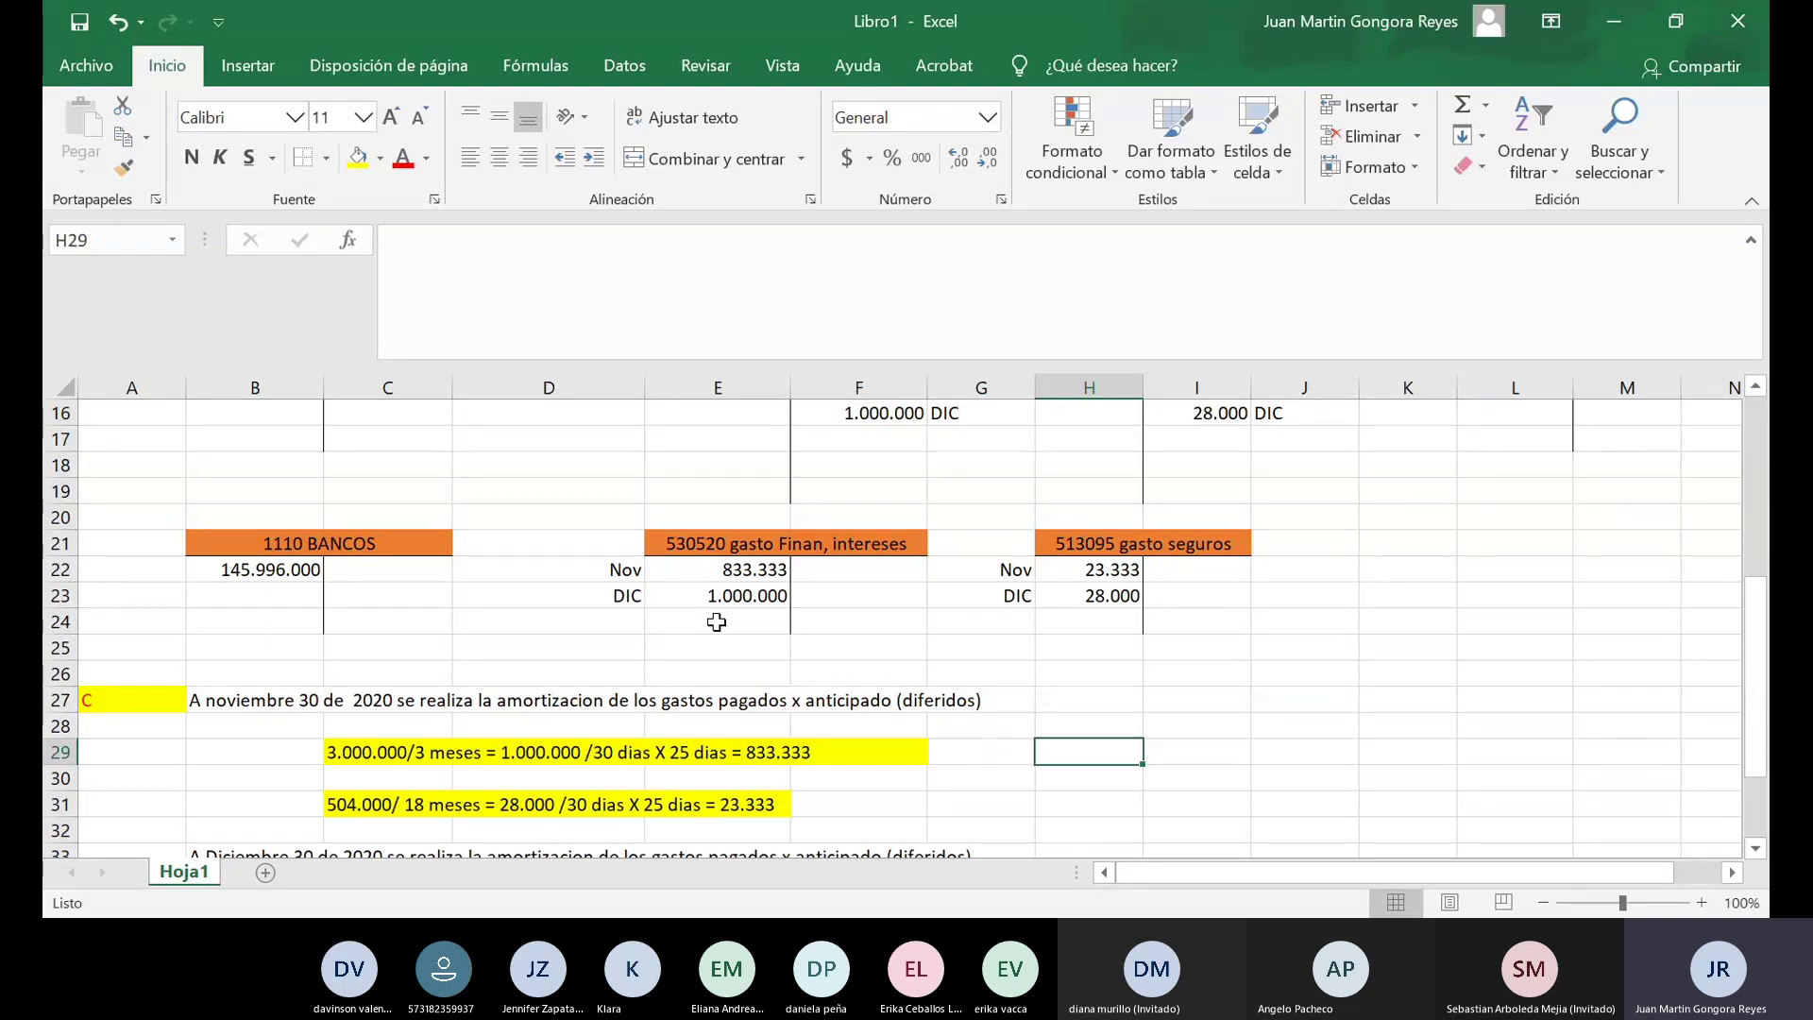
{"action": "scroll", "coordinate": [717, 622], "scroll_direction": "up", "scroll_amount": 3}
{"action": "scroll", "coordinate": [717, 622], "scroll_direction": "down", "scroll_amount": 1}
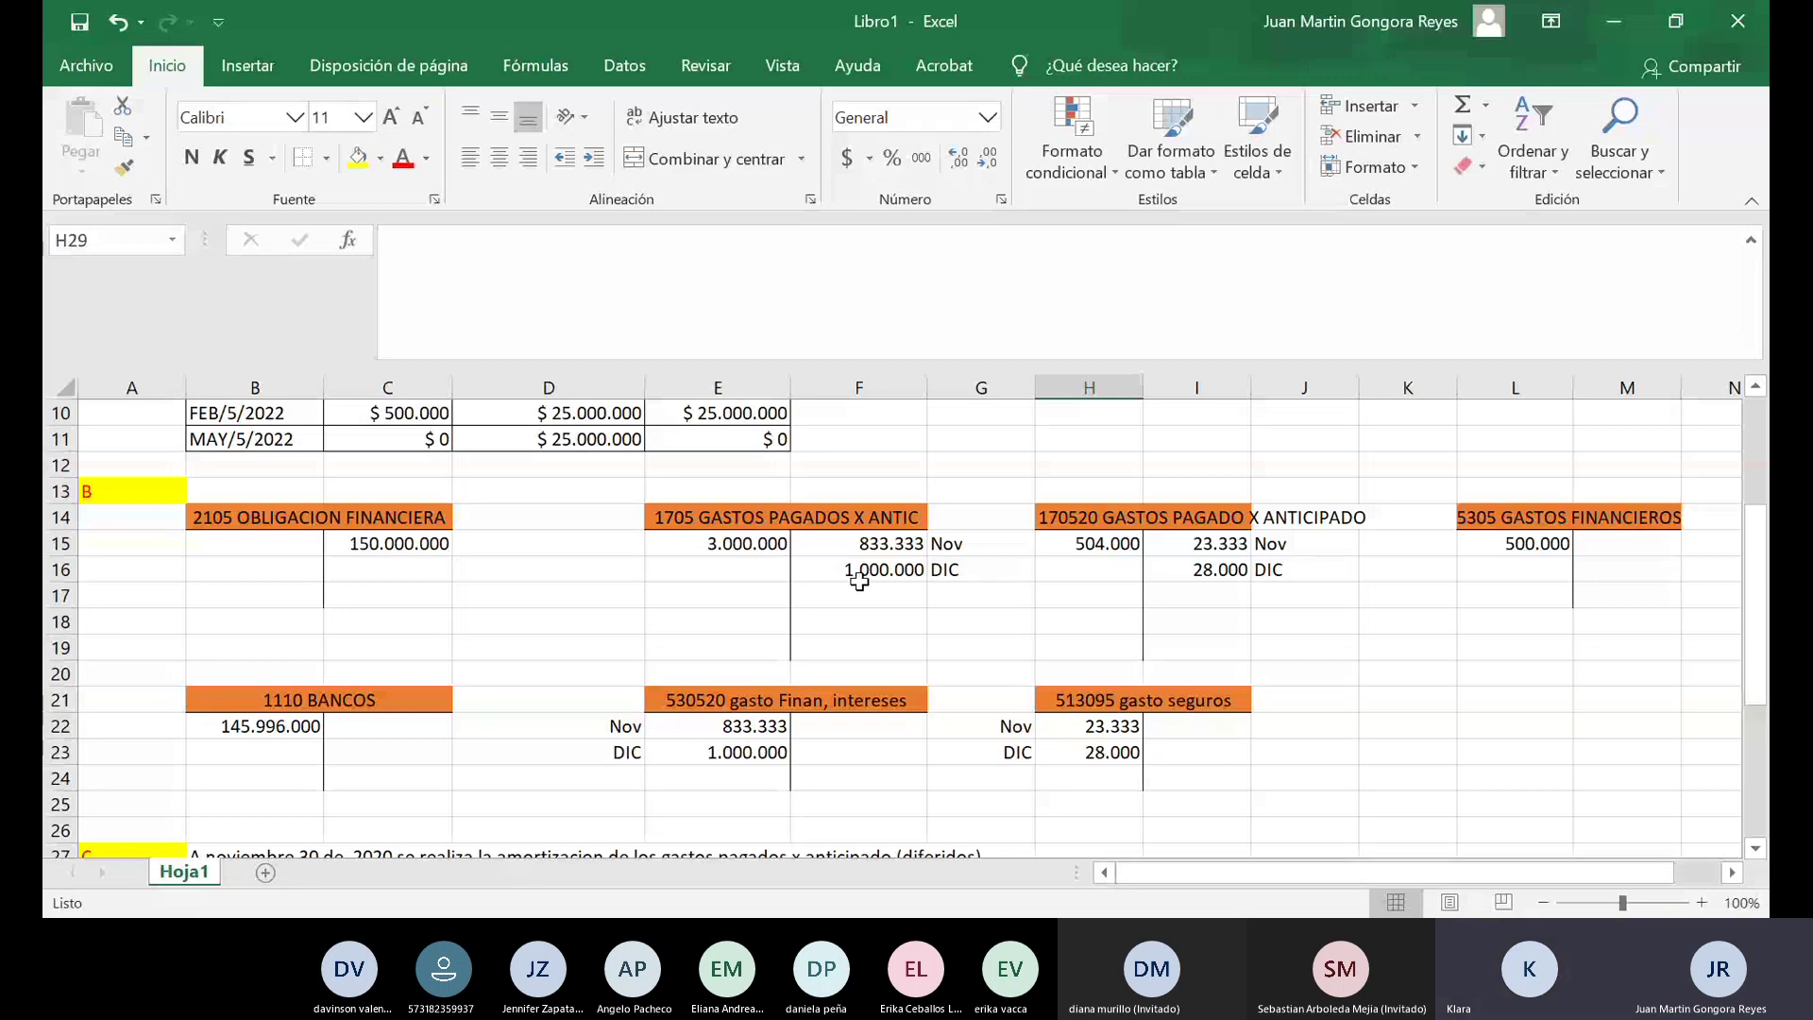
{"action": "left_click_drag", "start_coordinate": [746, 569], "coordinate": [890, 570]}
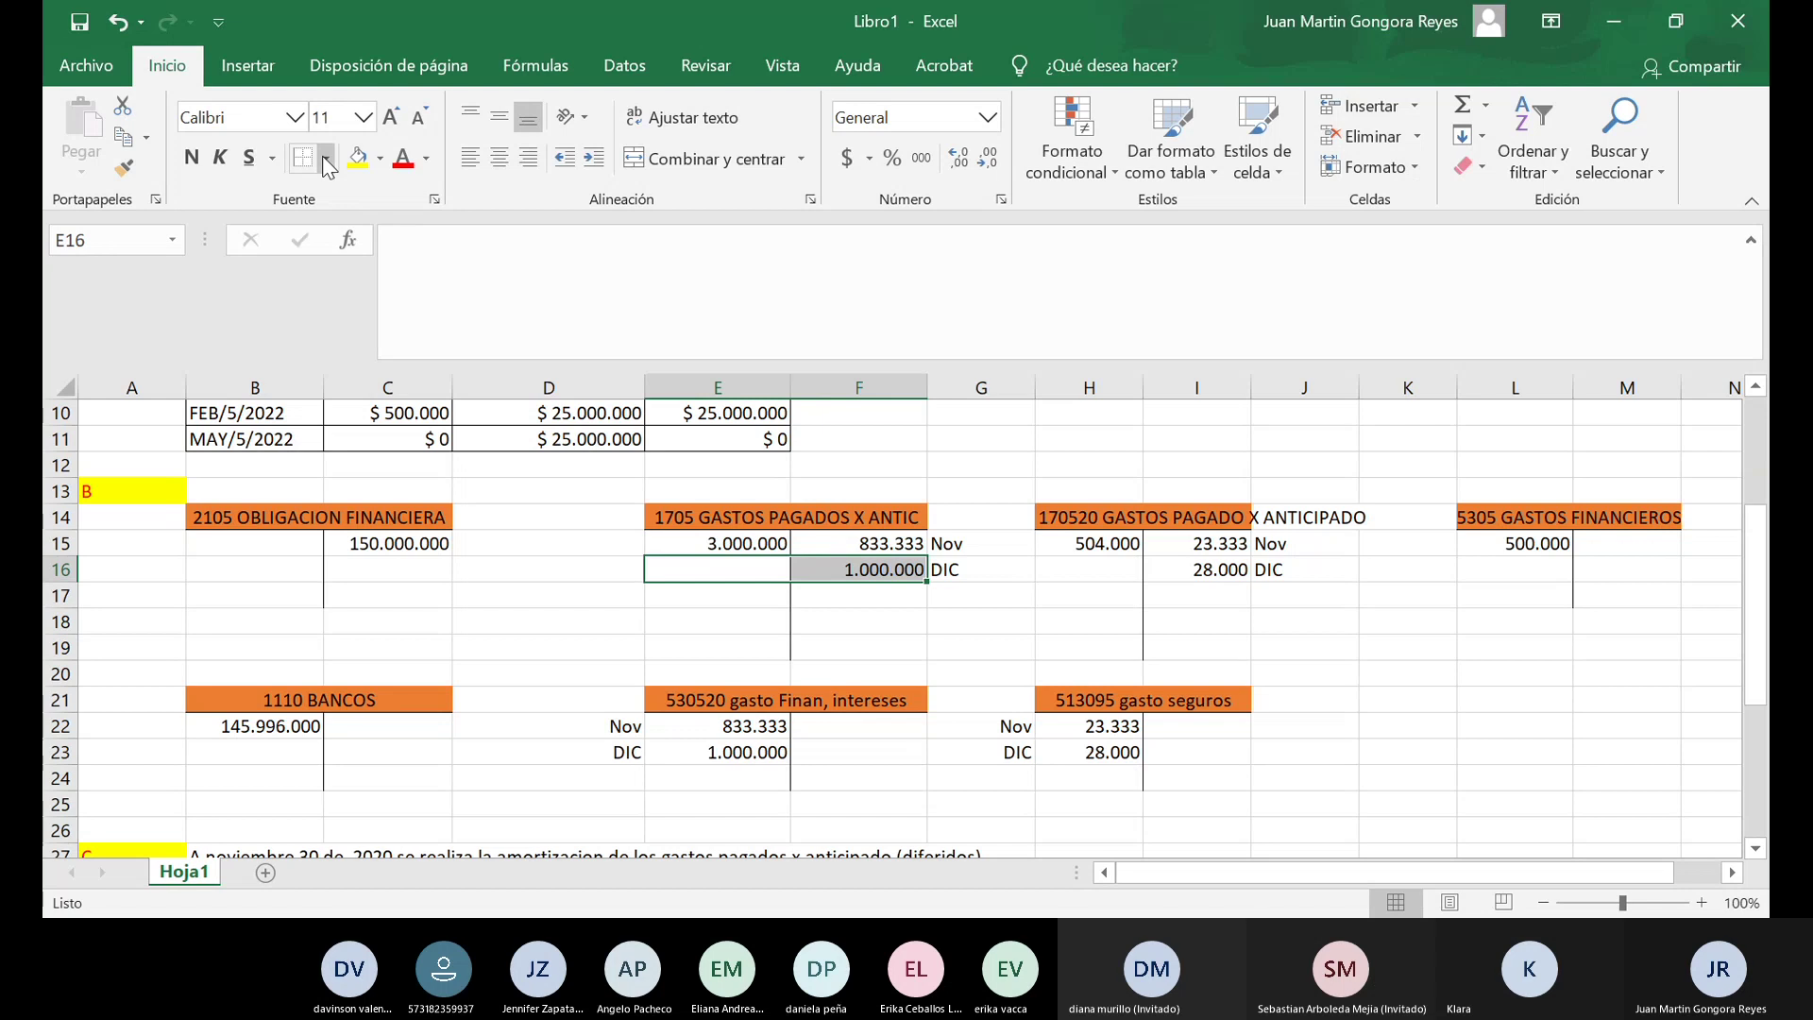
{"action": "key", "text": "Right"}
{"action": "key", "text": "Right"}
{"action": "key", "text": "Right"}
{"action": "key", "text": "shift+Right"}
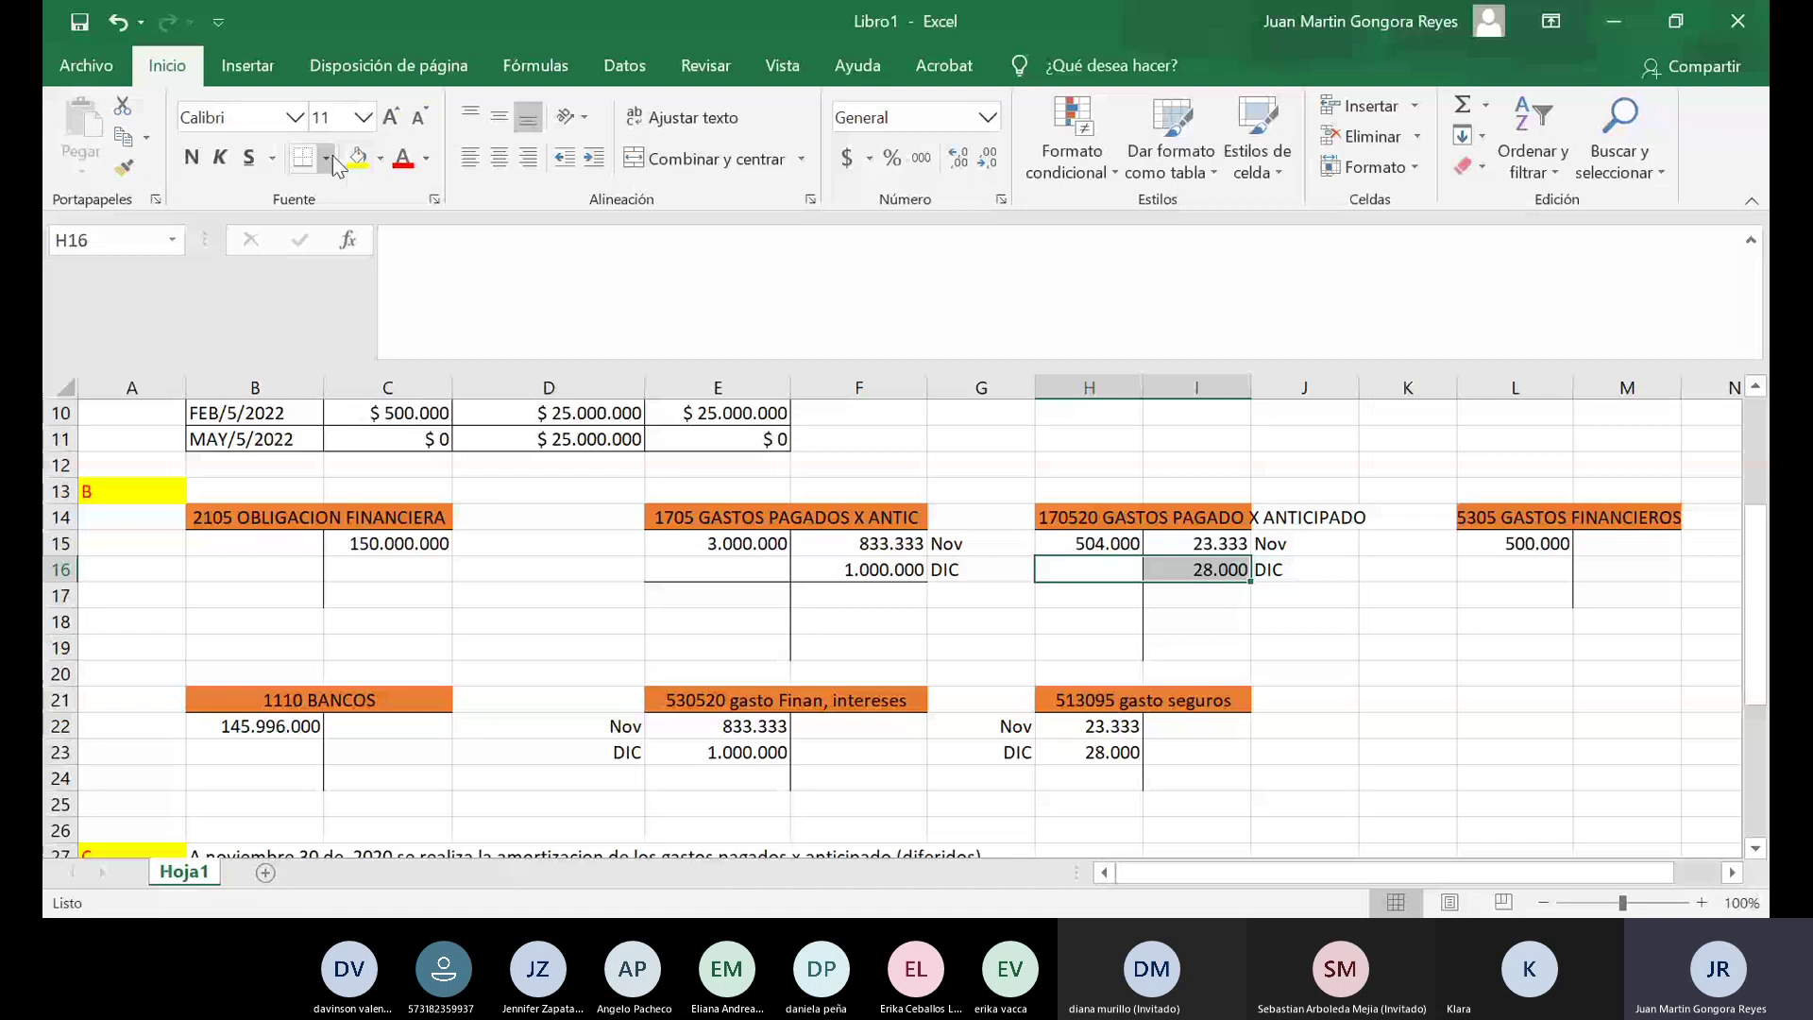
Enter the 1705 account totals: debit 3.000.000 in E17 and credit 1.833.333 in F17.
{"action": "left_click", "coordinate": [694, 596]}
{"action": "type", "text": "3"}
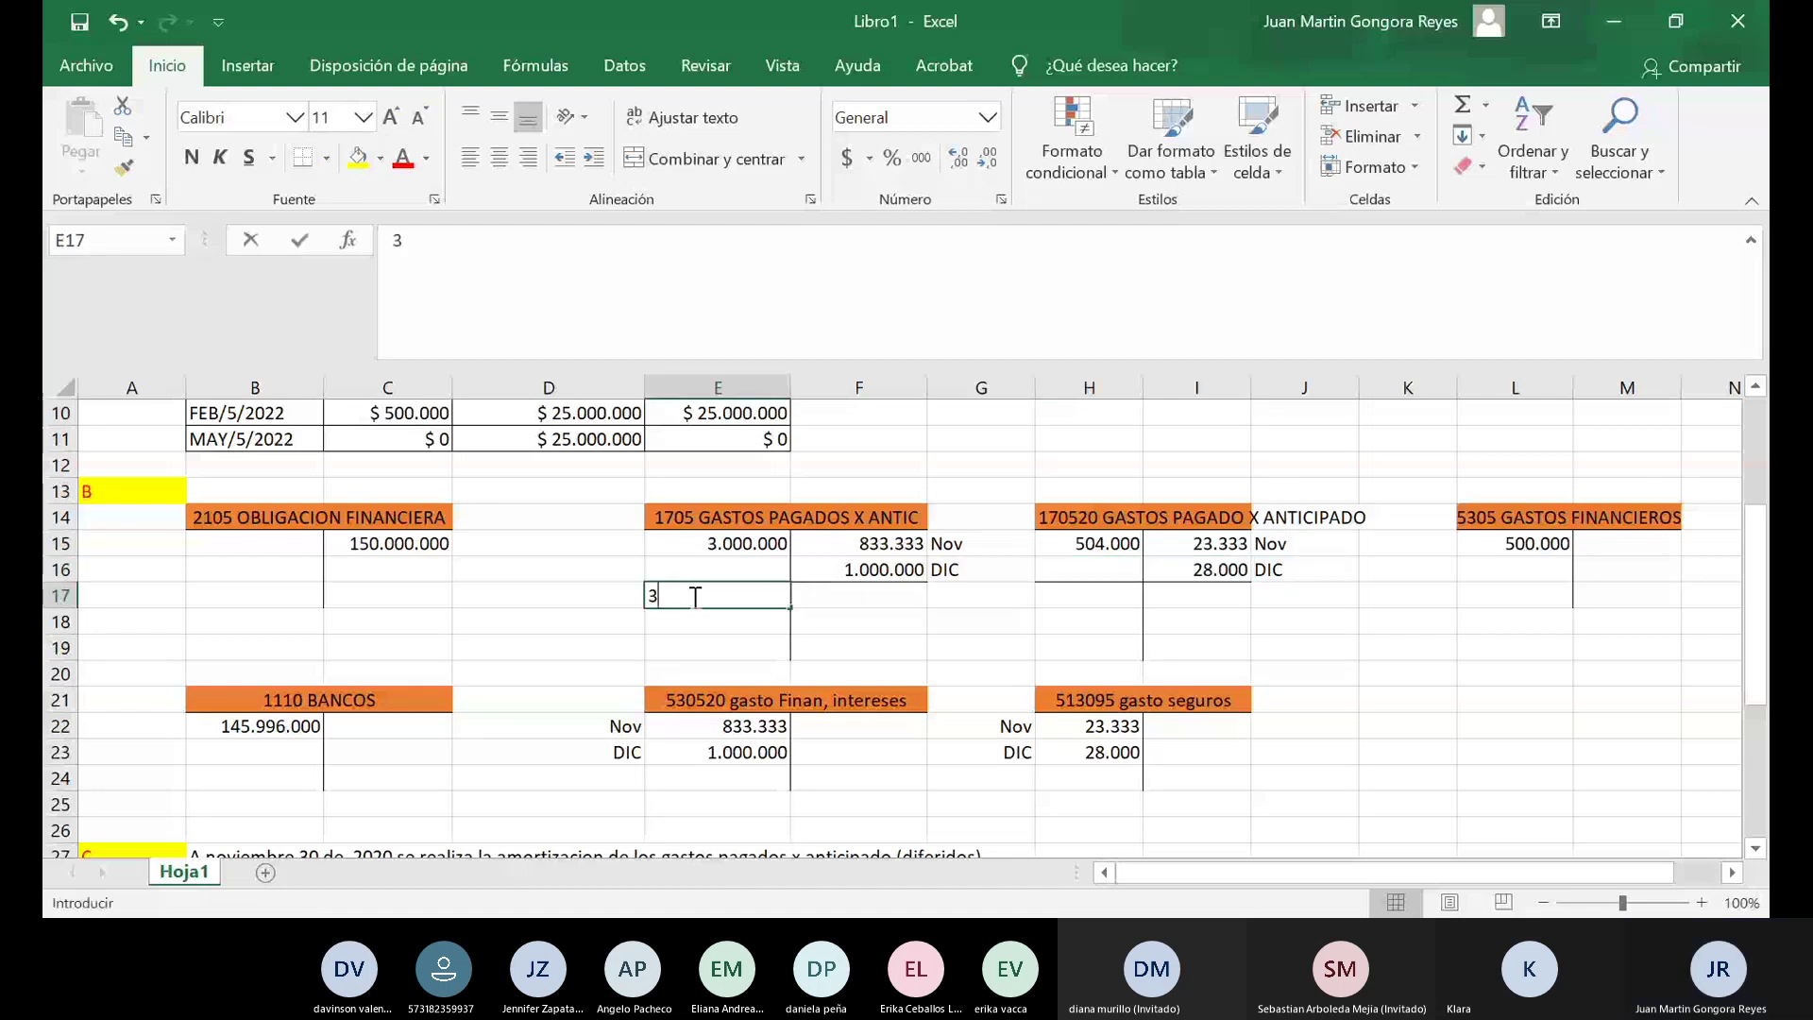
{"action": "type", "text": ".000.000"}
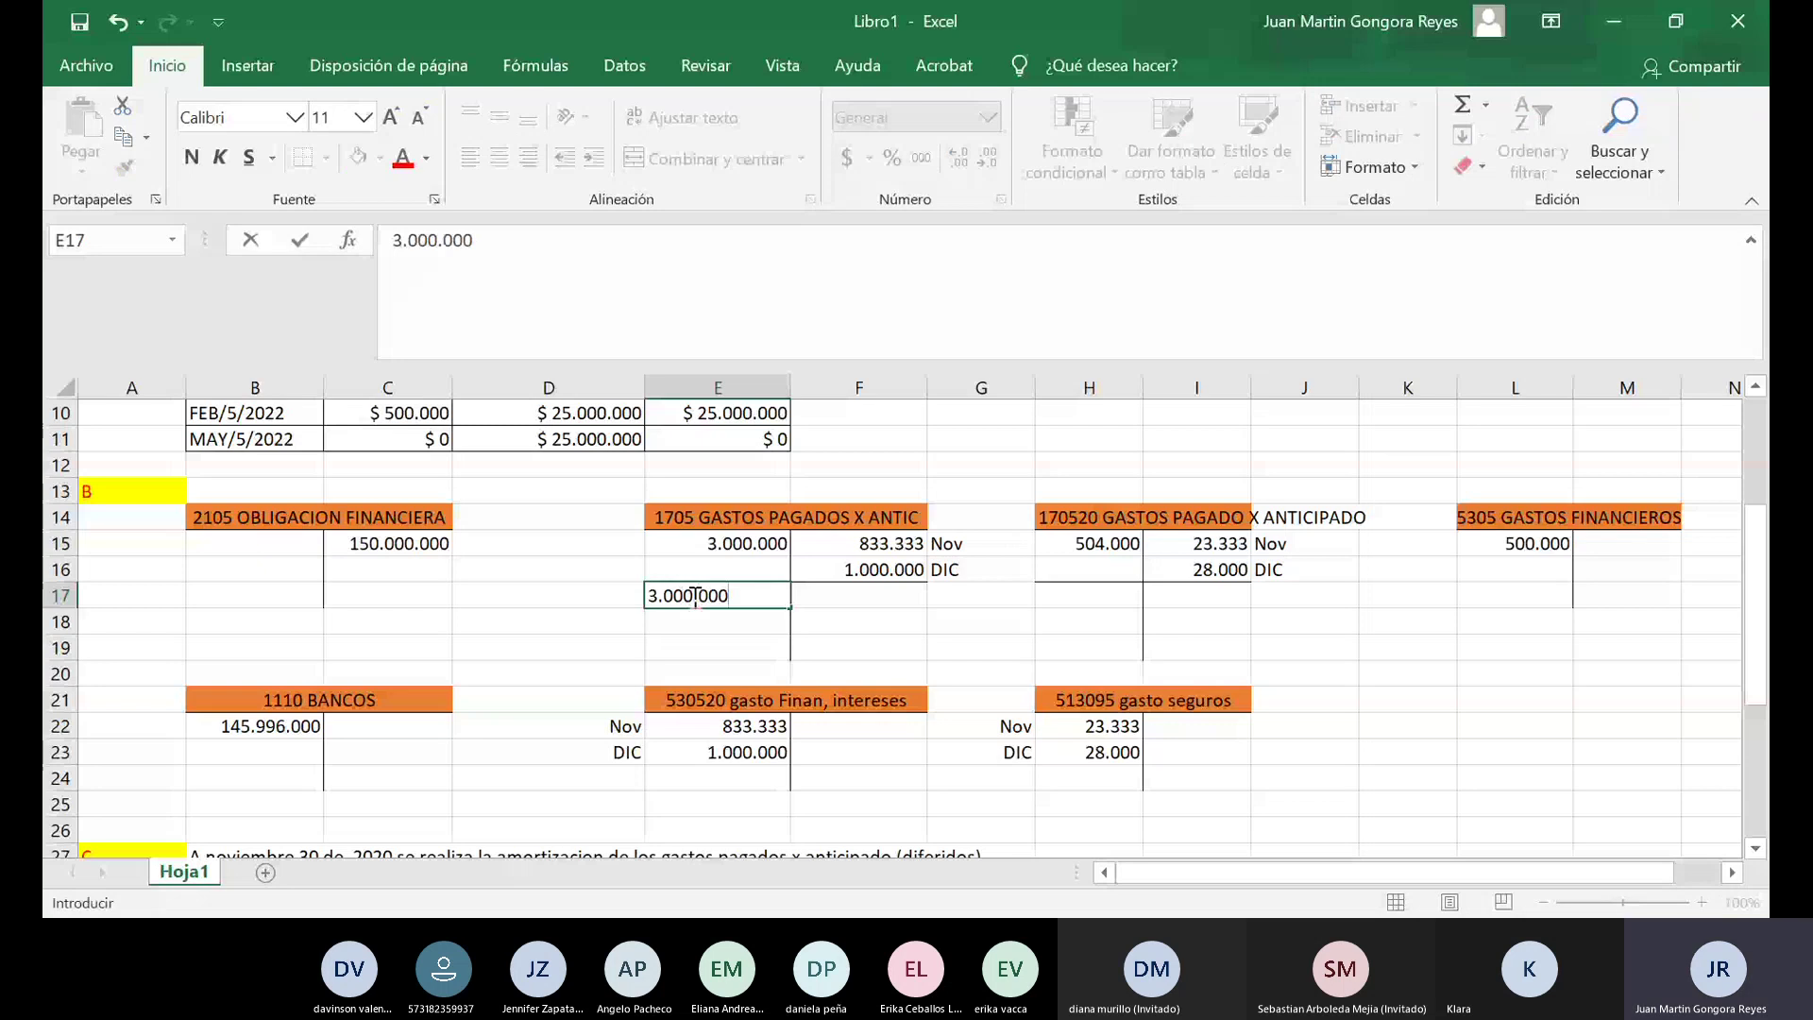
{"action": "key", "text": "Tab"}
{"action": "type", "text": "1"}
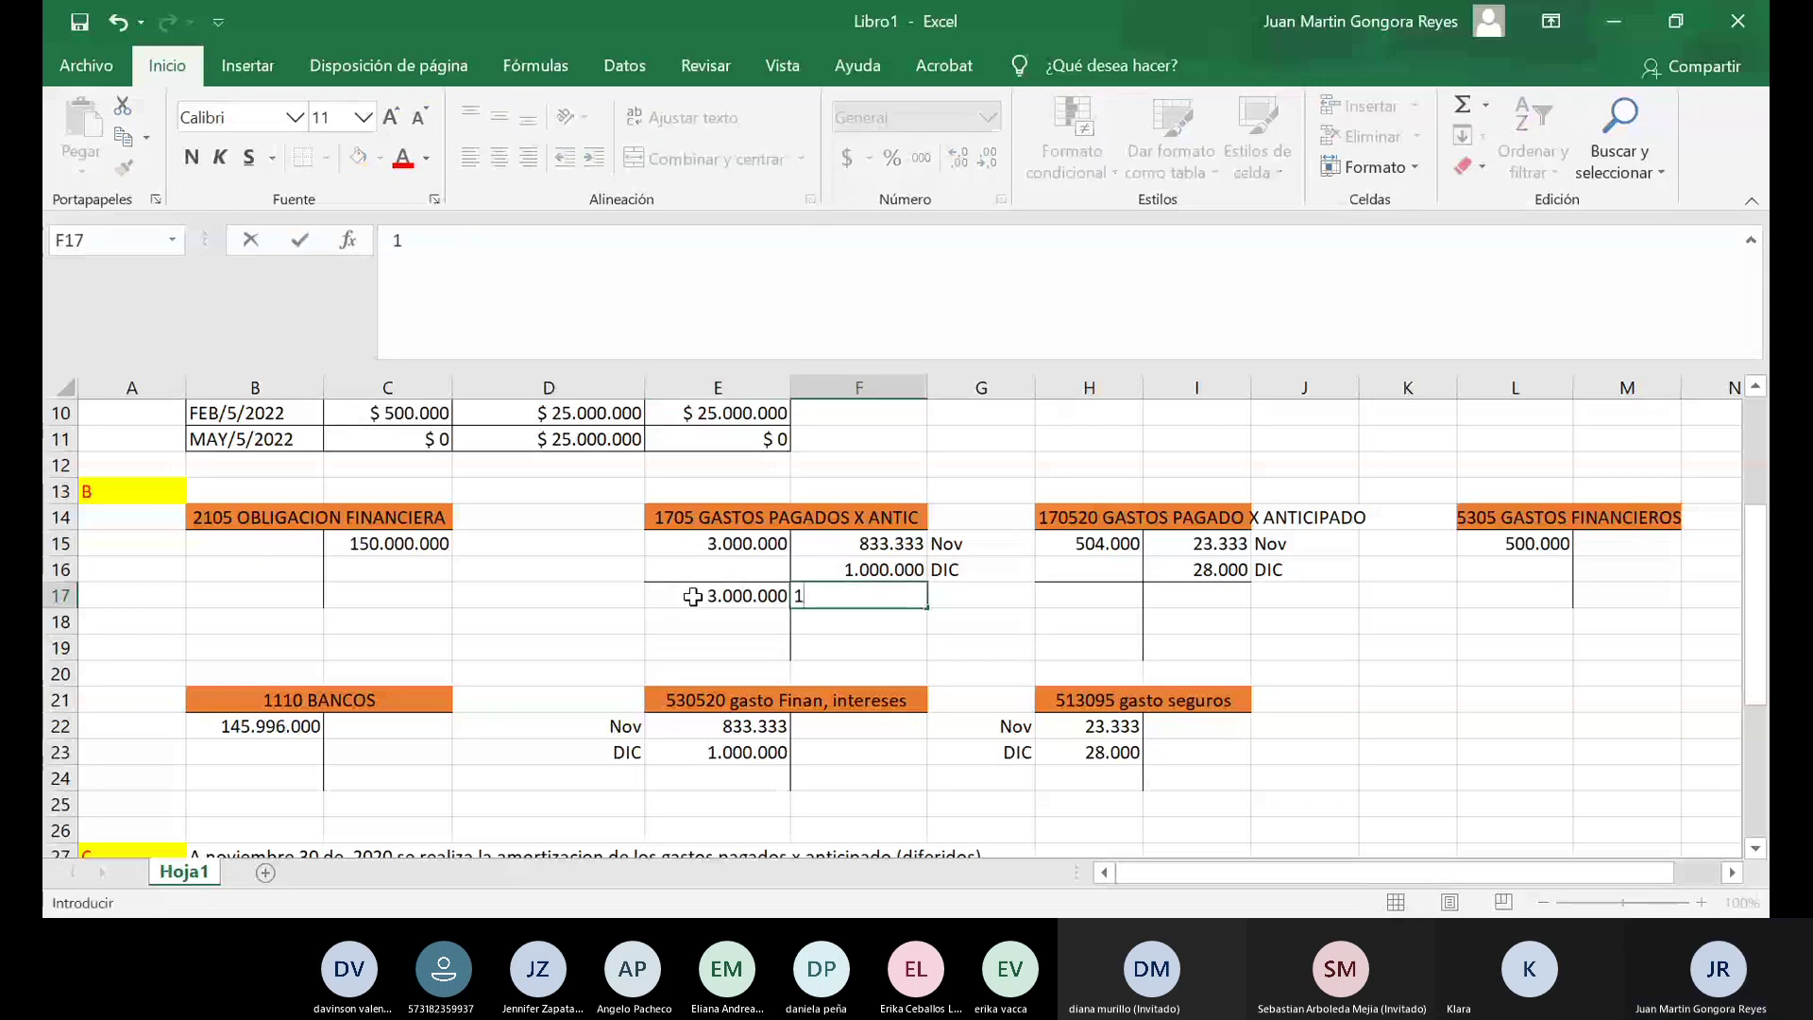
{"action": "type", "text": ".8"}
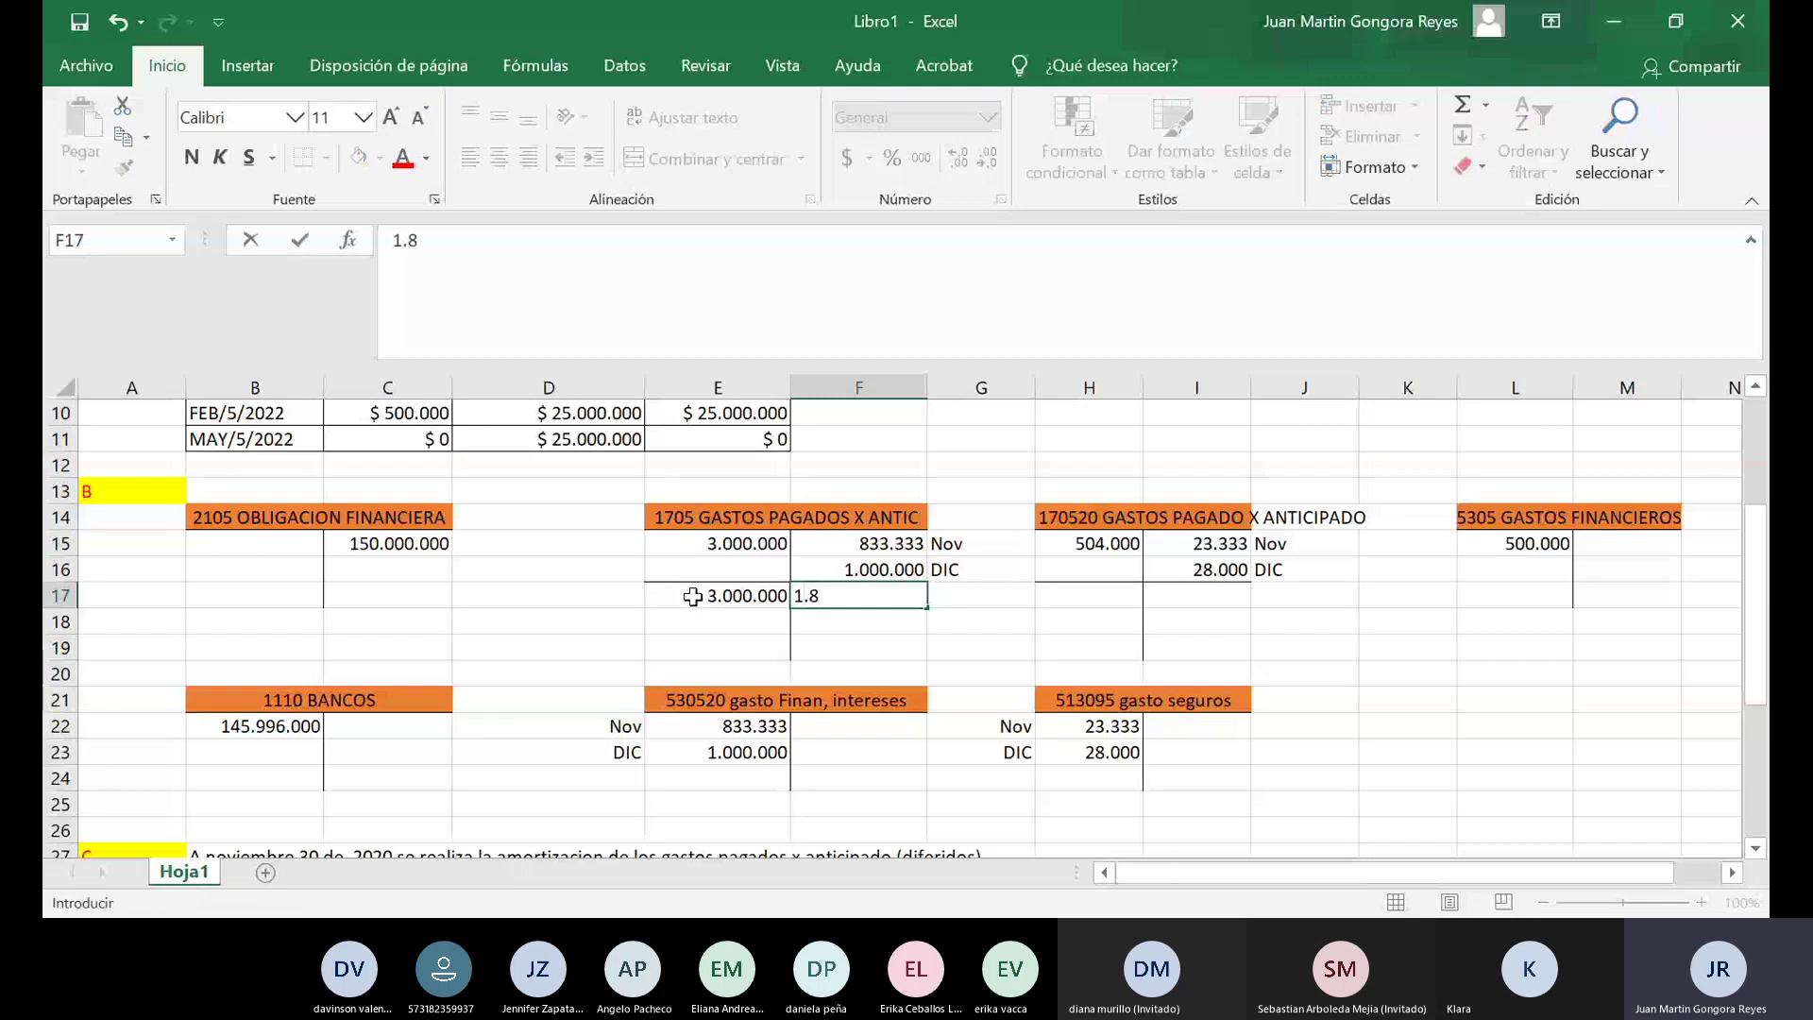
{"action": "type", "text": "33.333"}
{"action": "key", "text": "Return"}
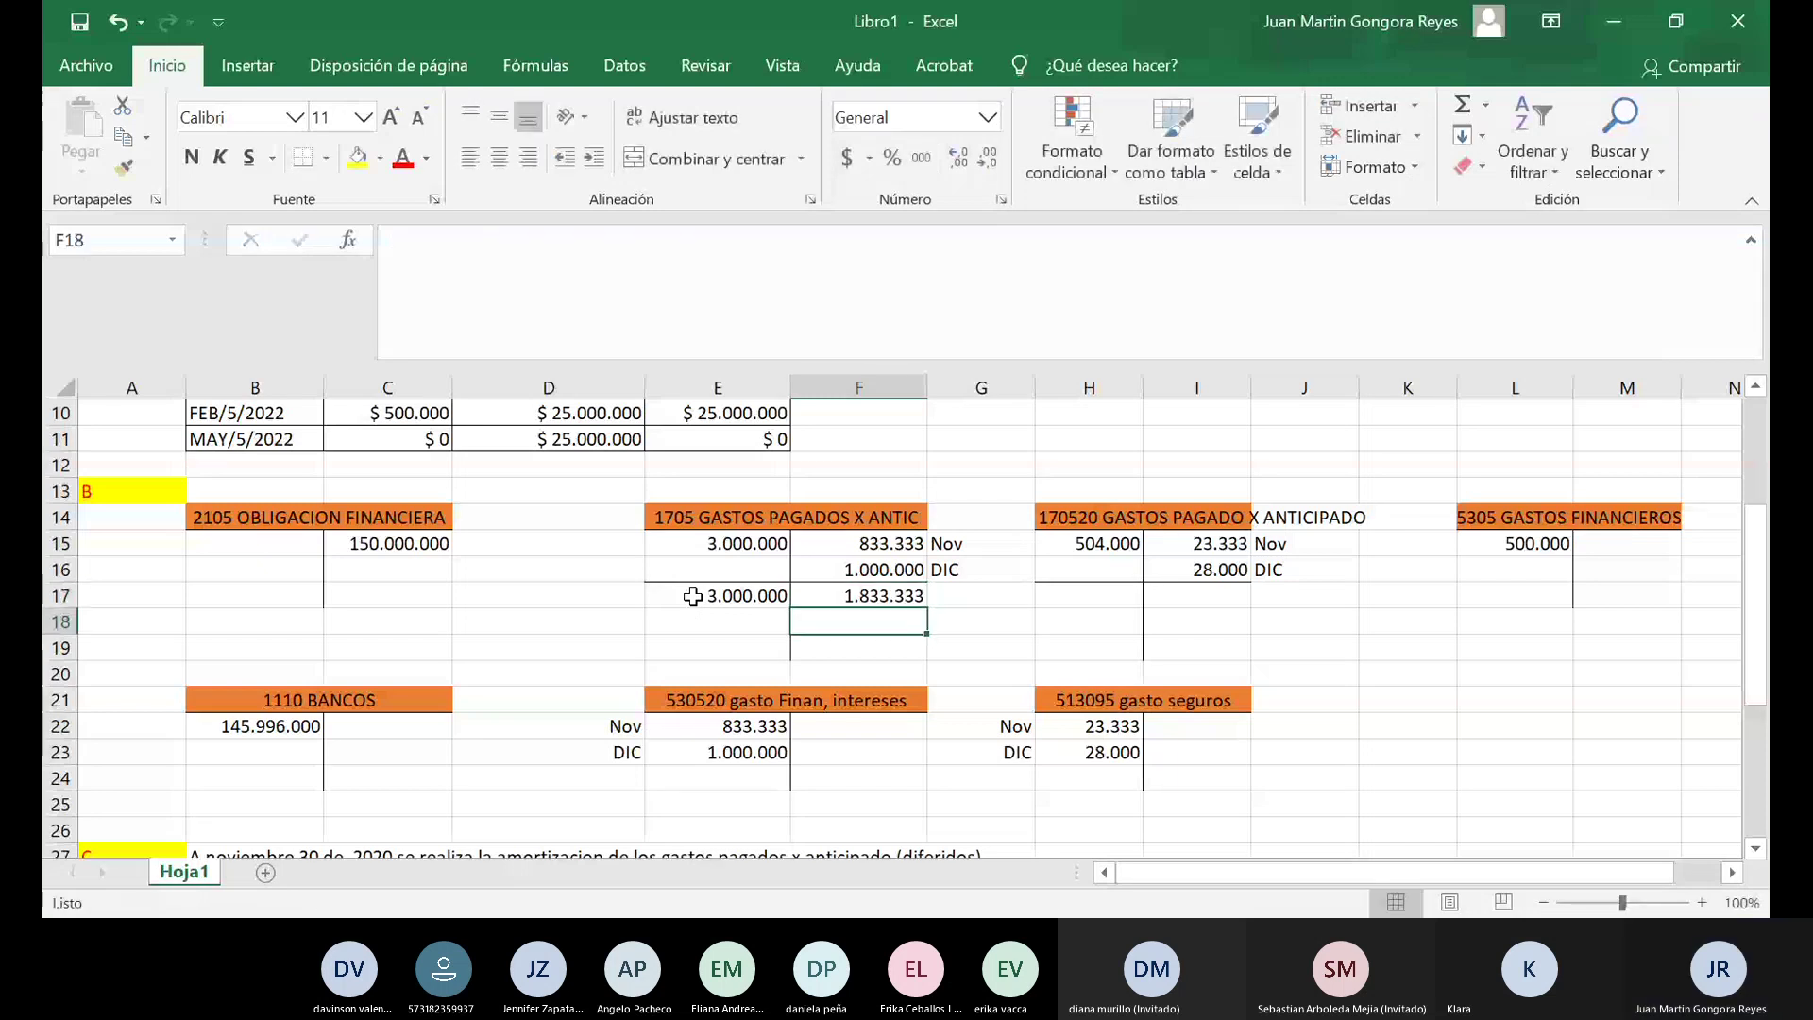
Enter 1.833.333 in E18 beneath the 1705 debit total and add a bottom border to the cell.
{"action": "key", "text": "Left"}
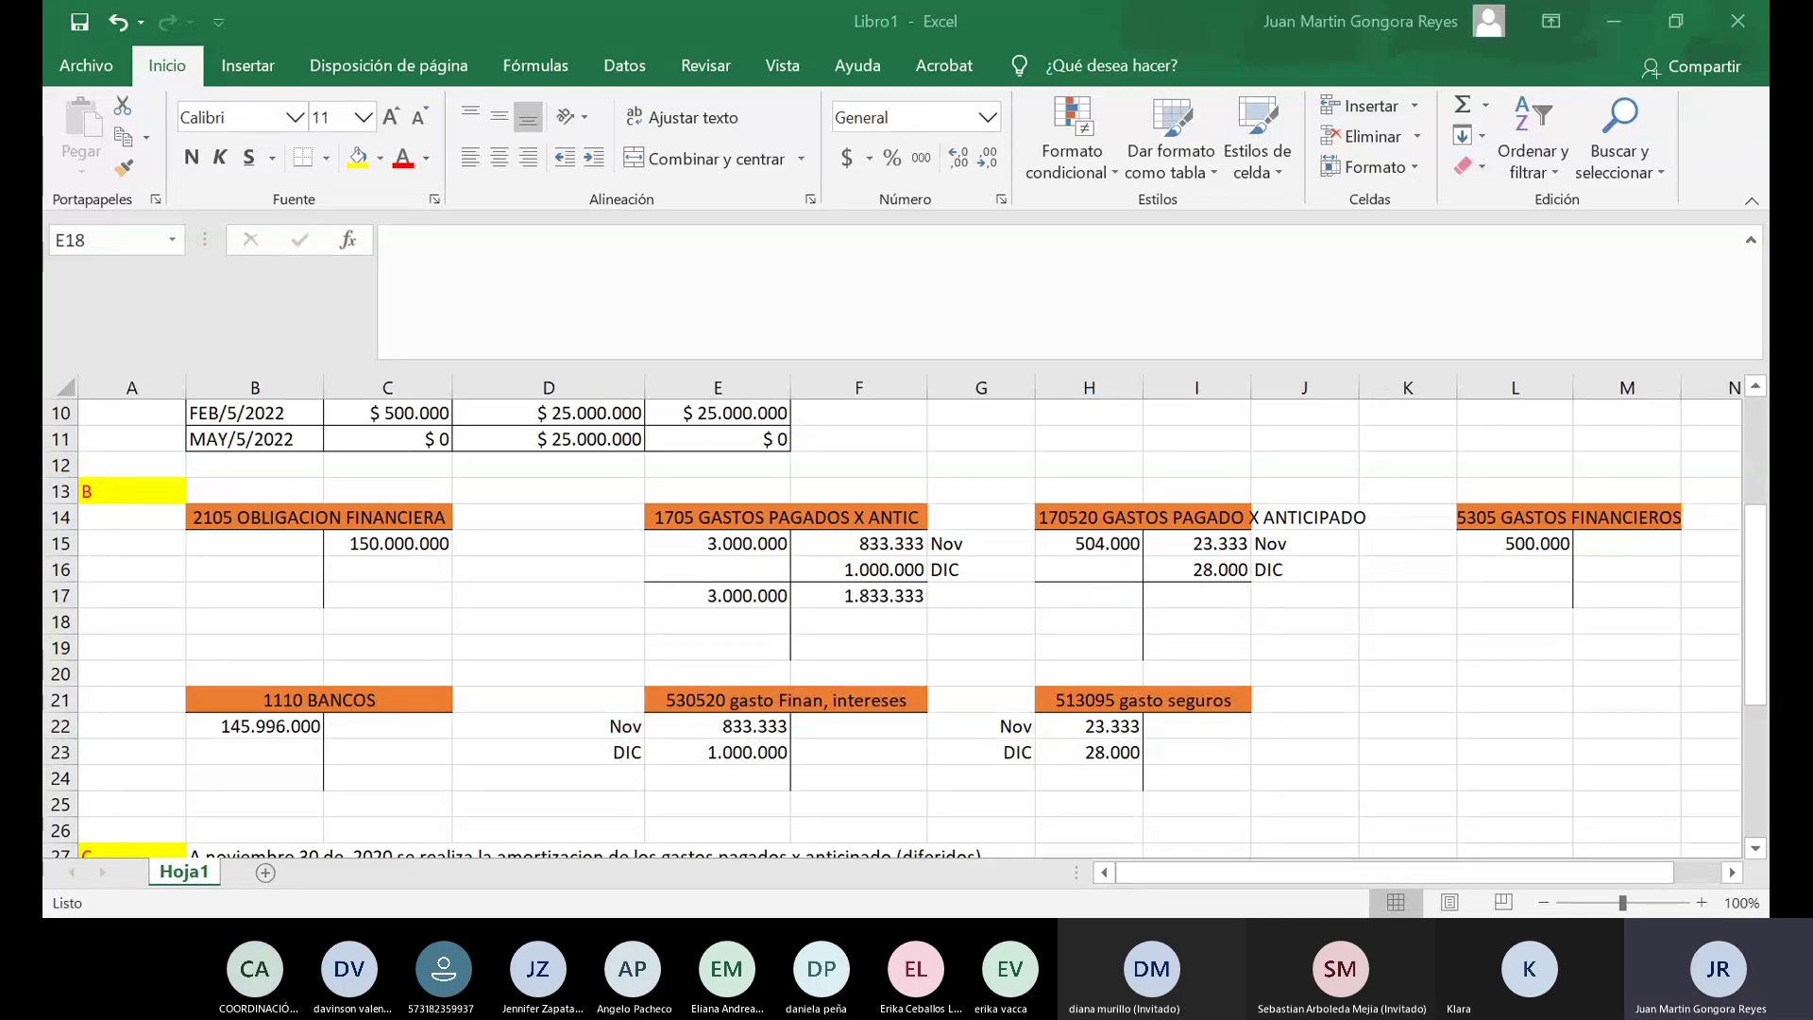
{"action": "key", "text": "alt+Tab"}
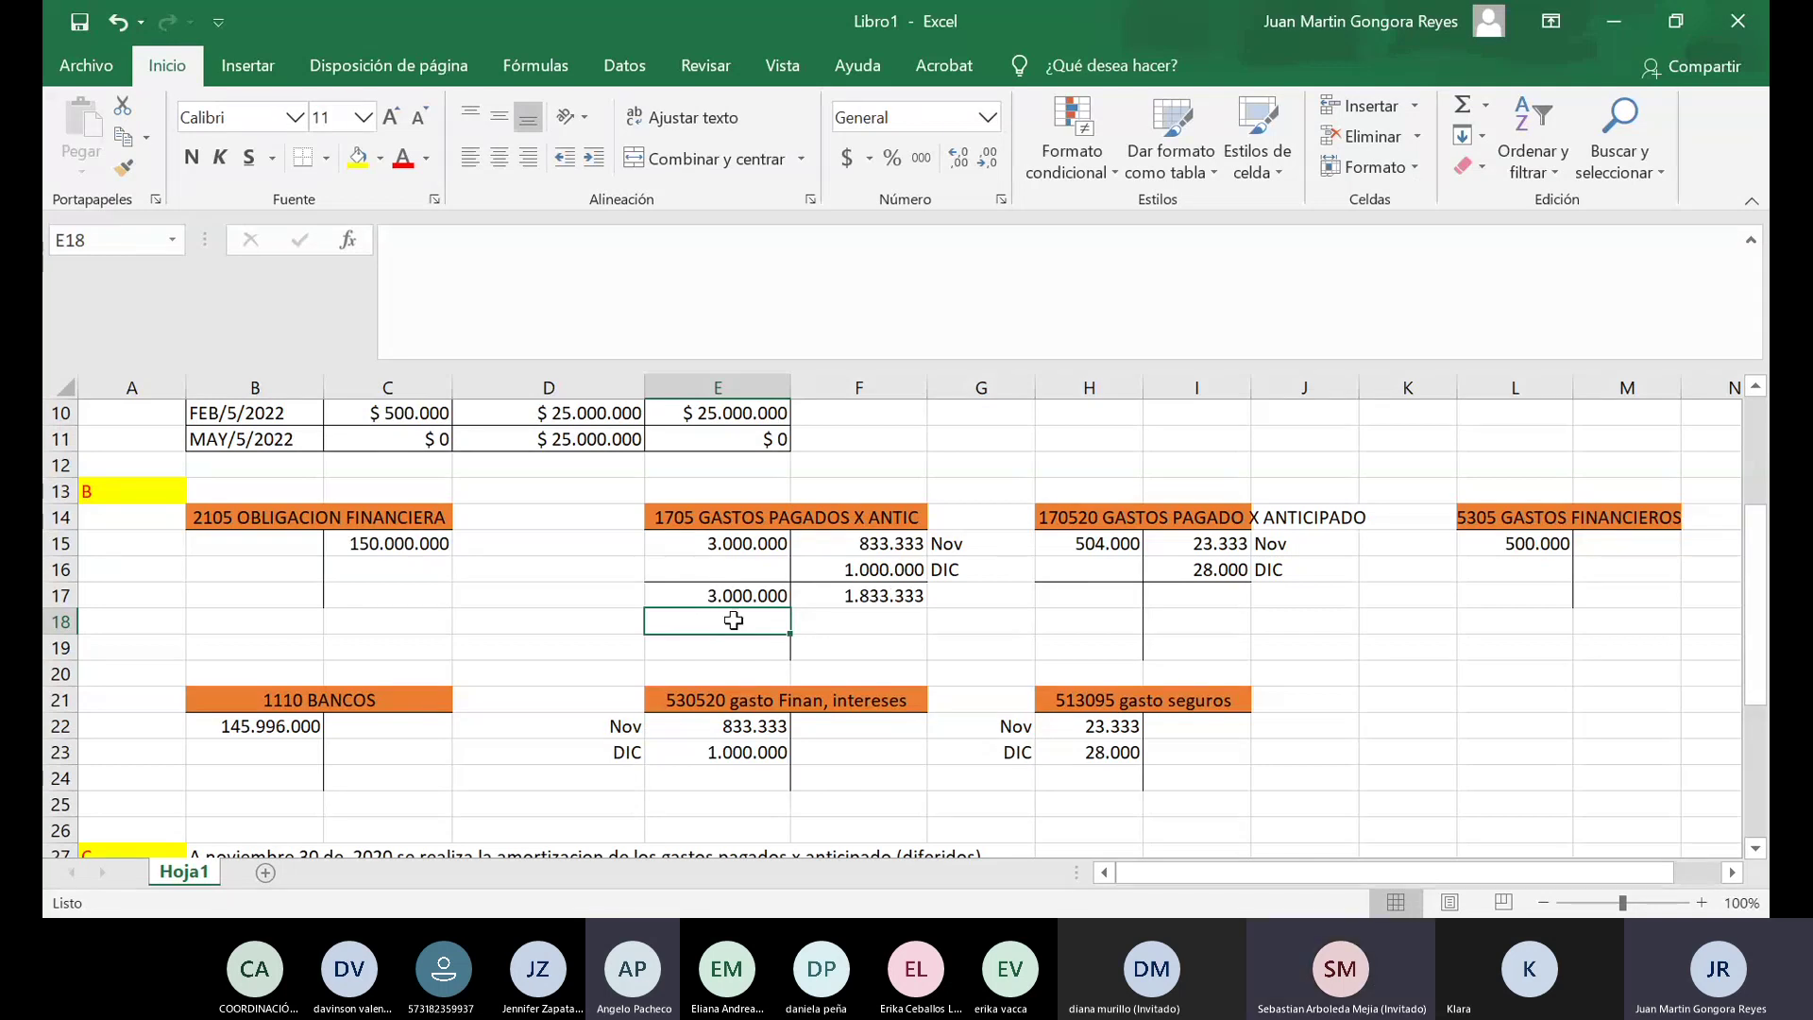
{"action": "type", "text": "1"}
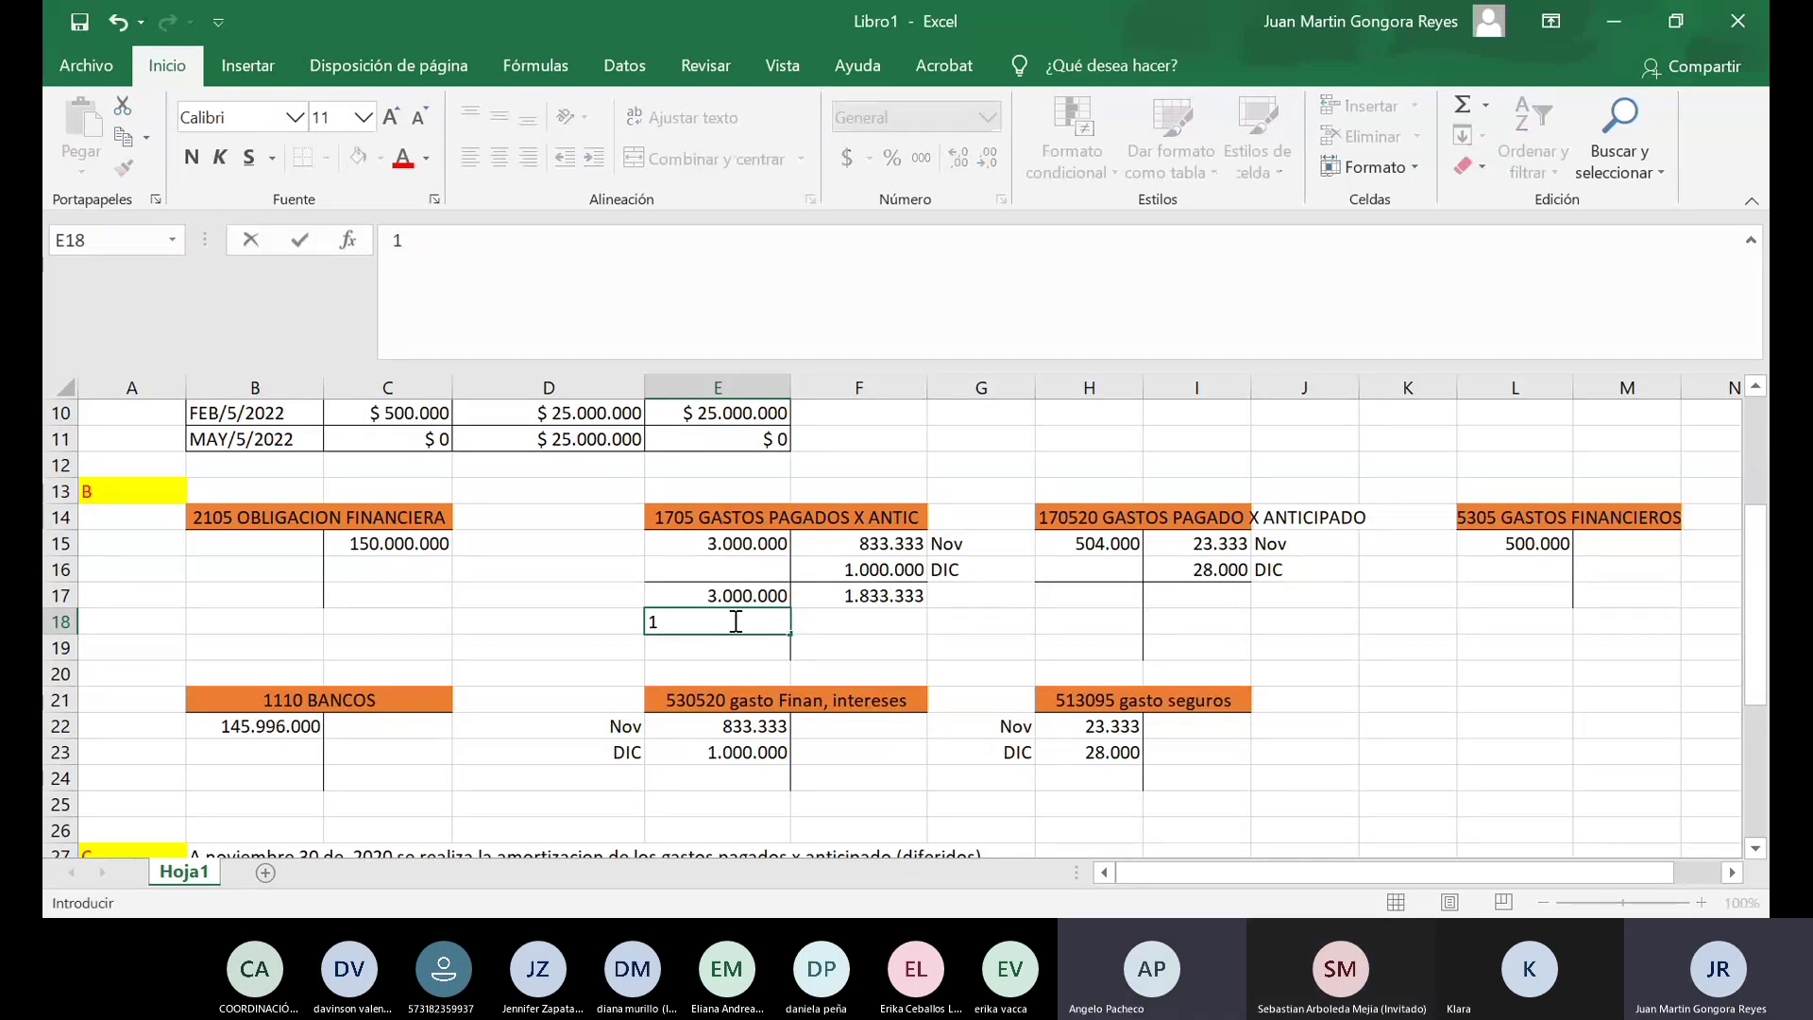
{"action": "type", "text": ".833"}
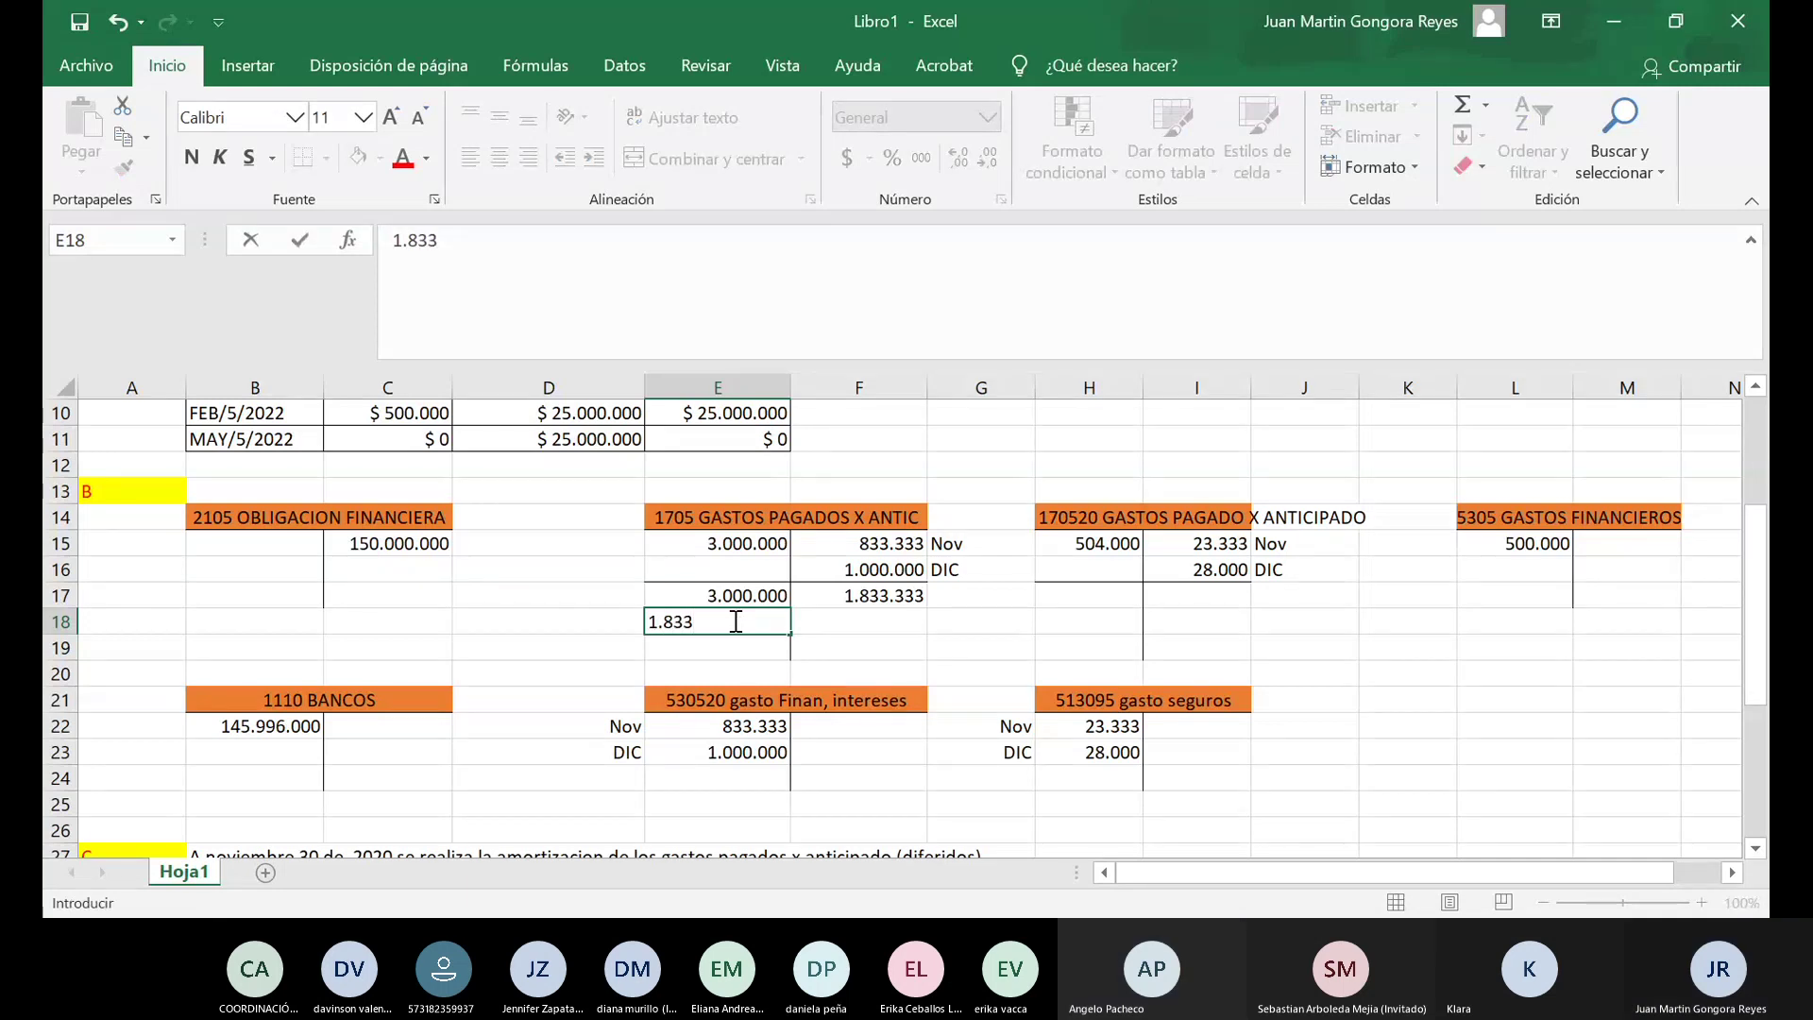
{"action": "type", "text": ".333"}
{"action": "key", "text": "Return"}
{"action": "left_click", "coordinate": [734, 620]}
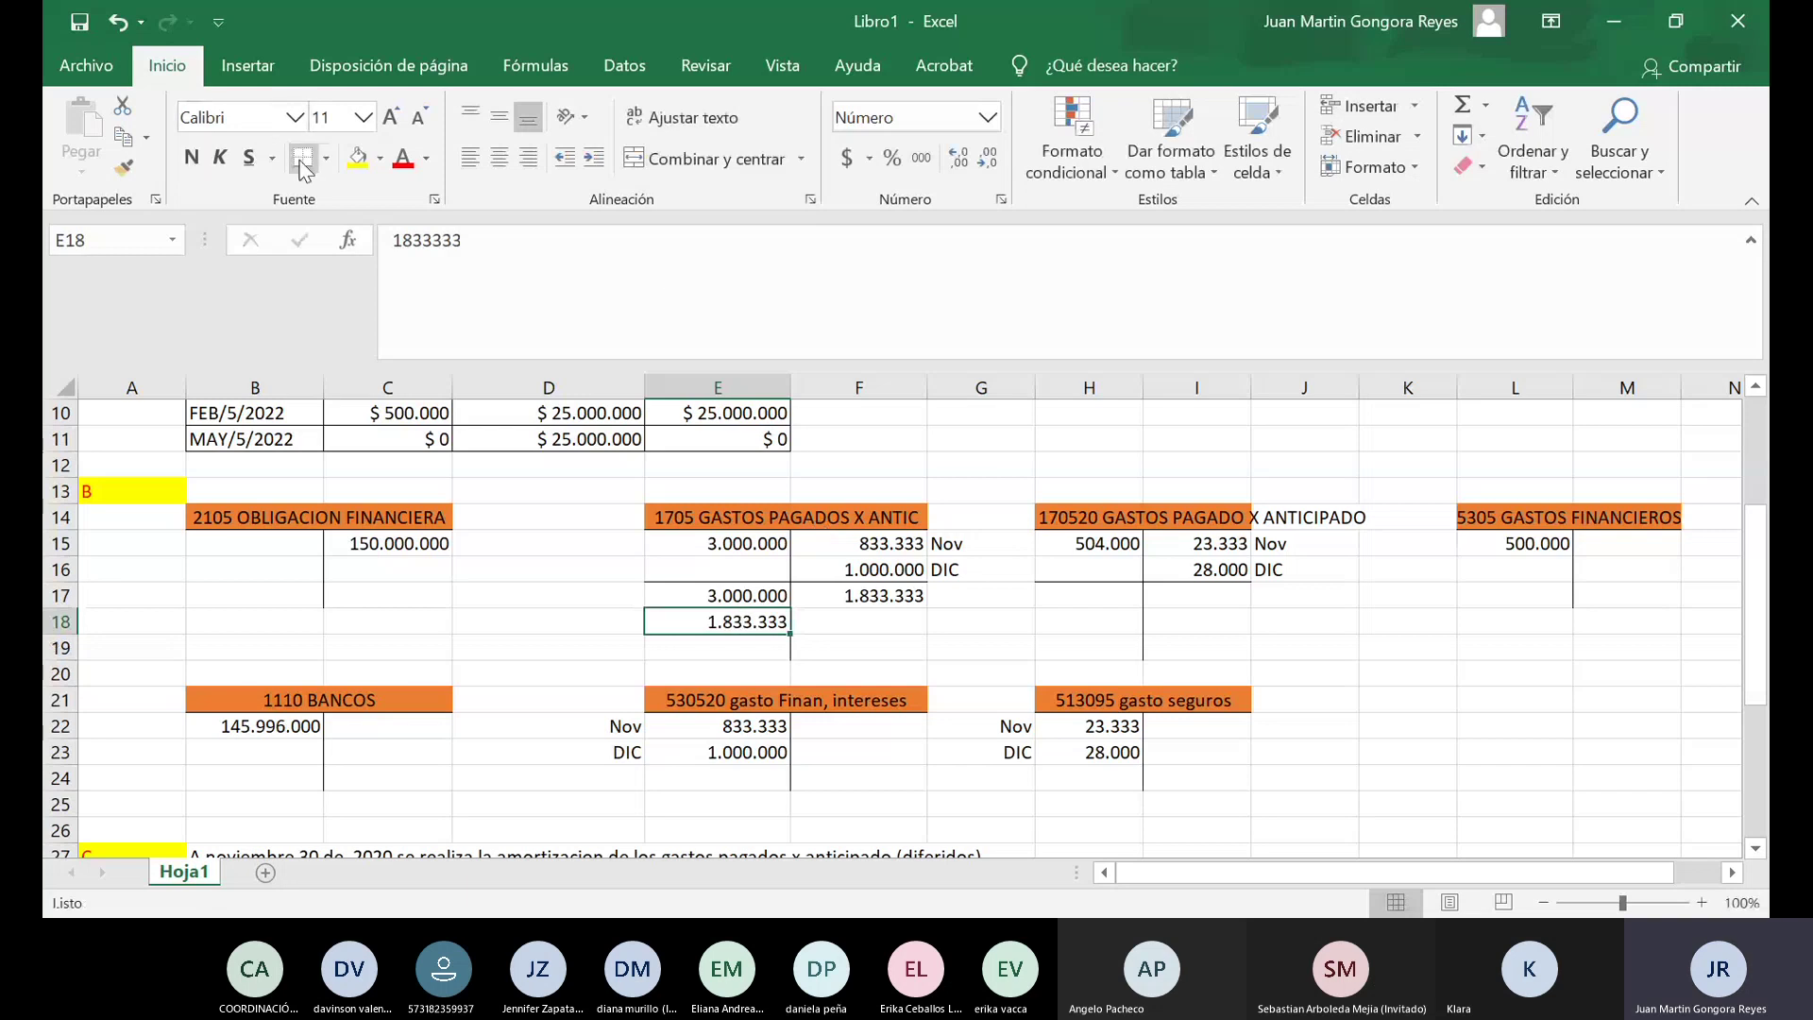
Enter the 1705 account balance of 1.166.667 in E19 and highlight it with a yellow fill.
{"action": "left_click", "coordinate": [658, 649]}
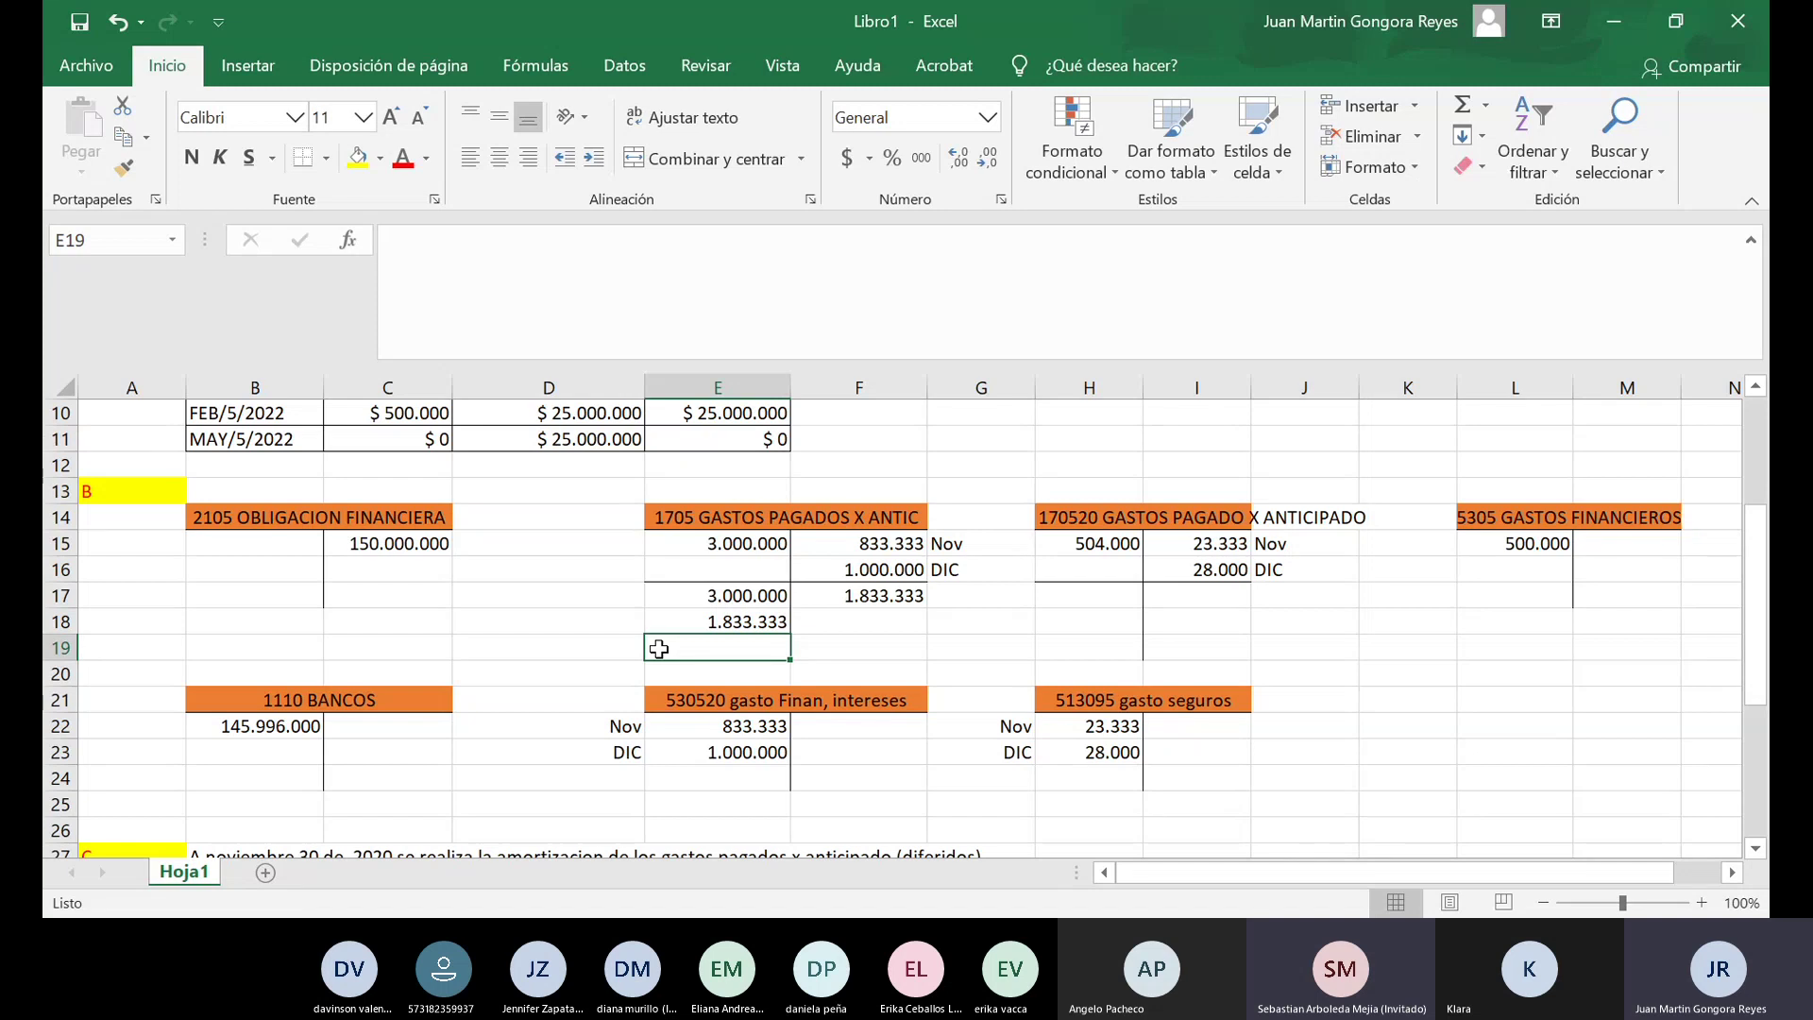
{"action": "type", "text": "1.1"}
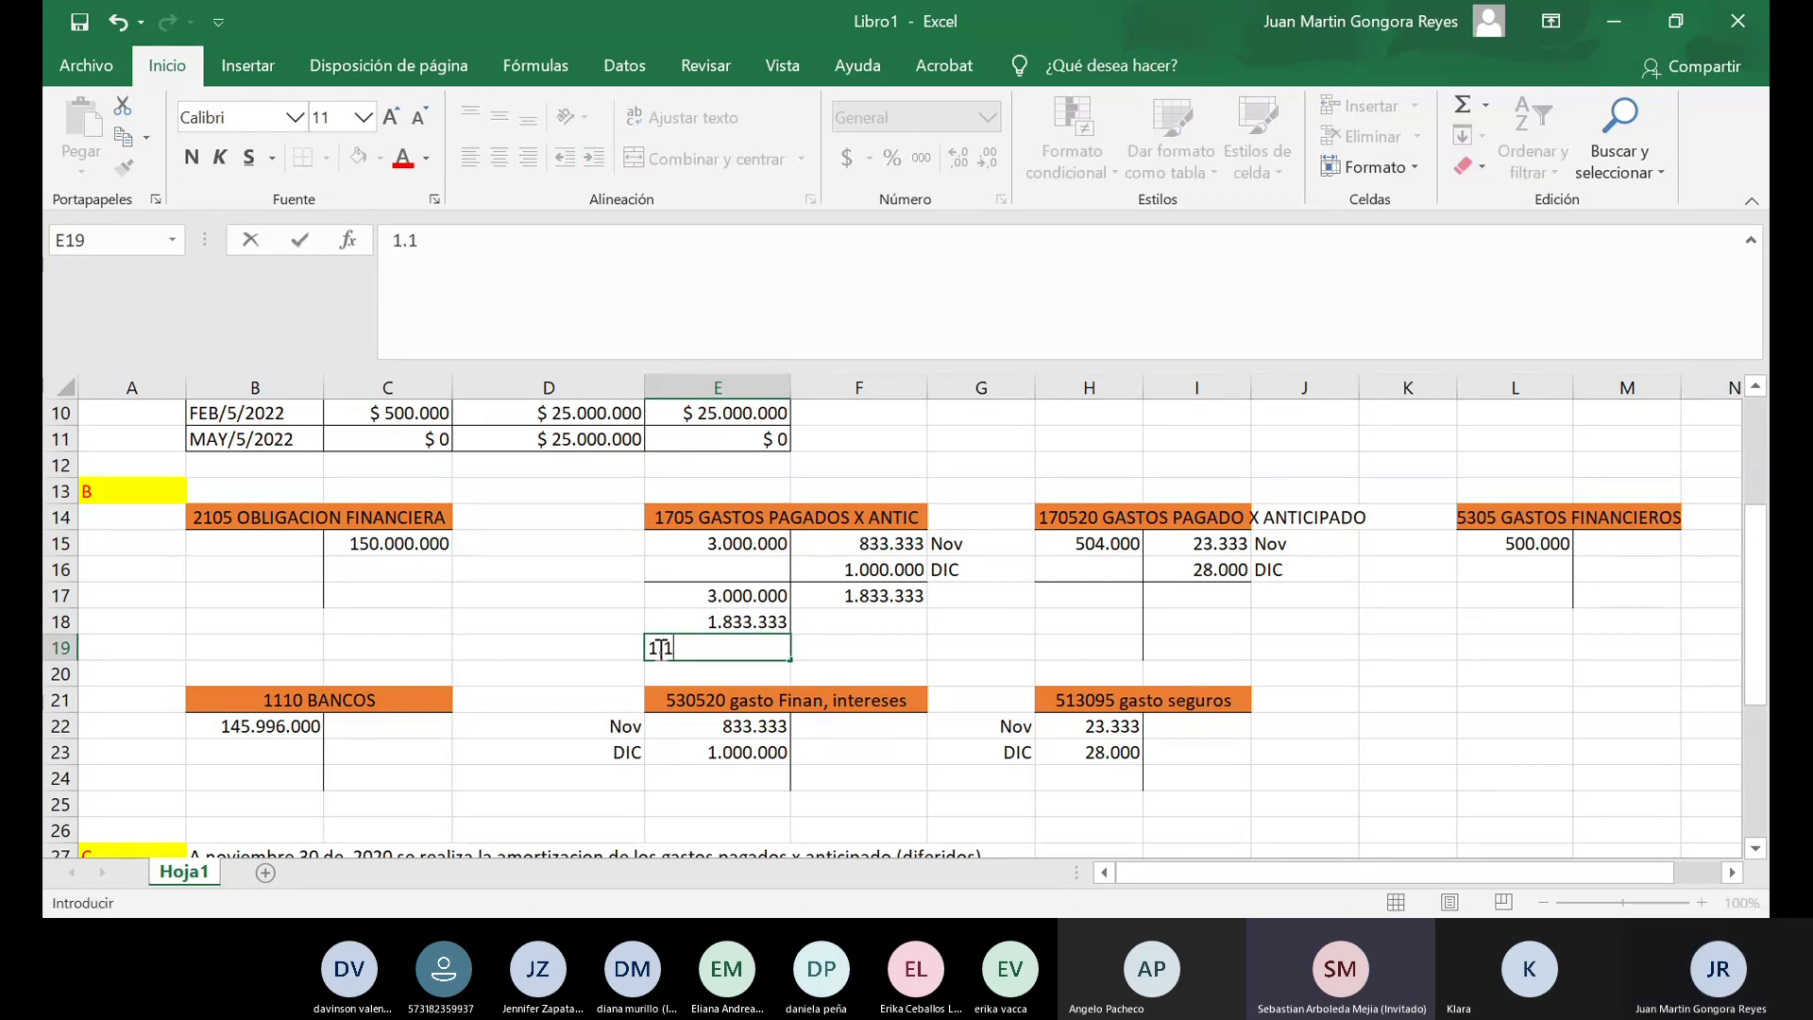
{"action": "type", "text": "66.667"}
{"action": "key", "text": "Tab"}
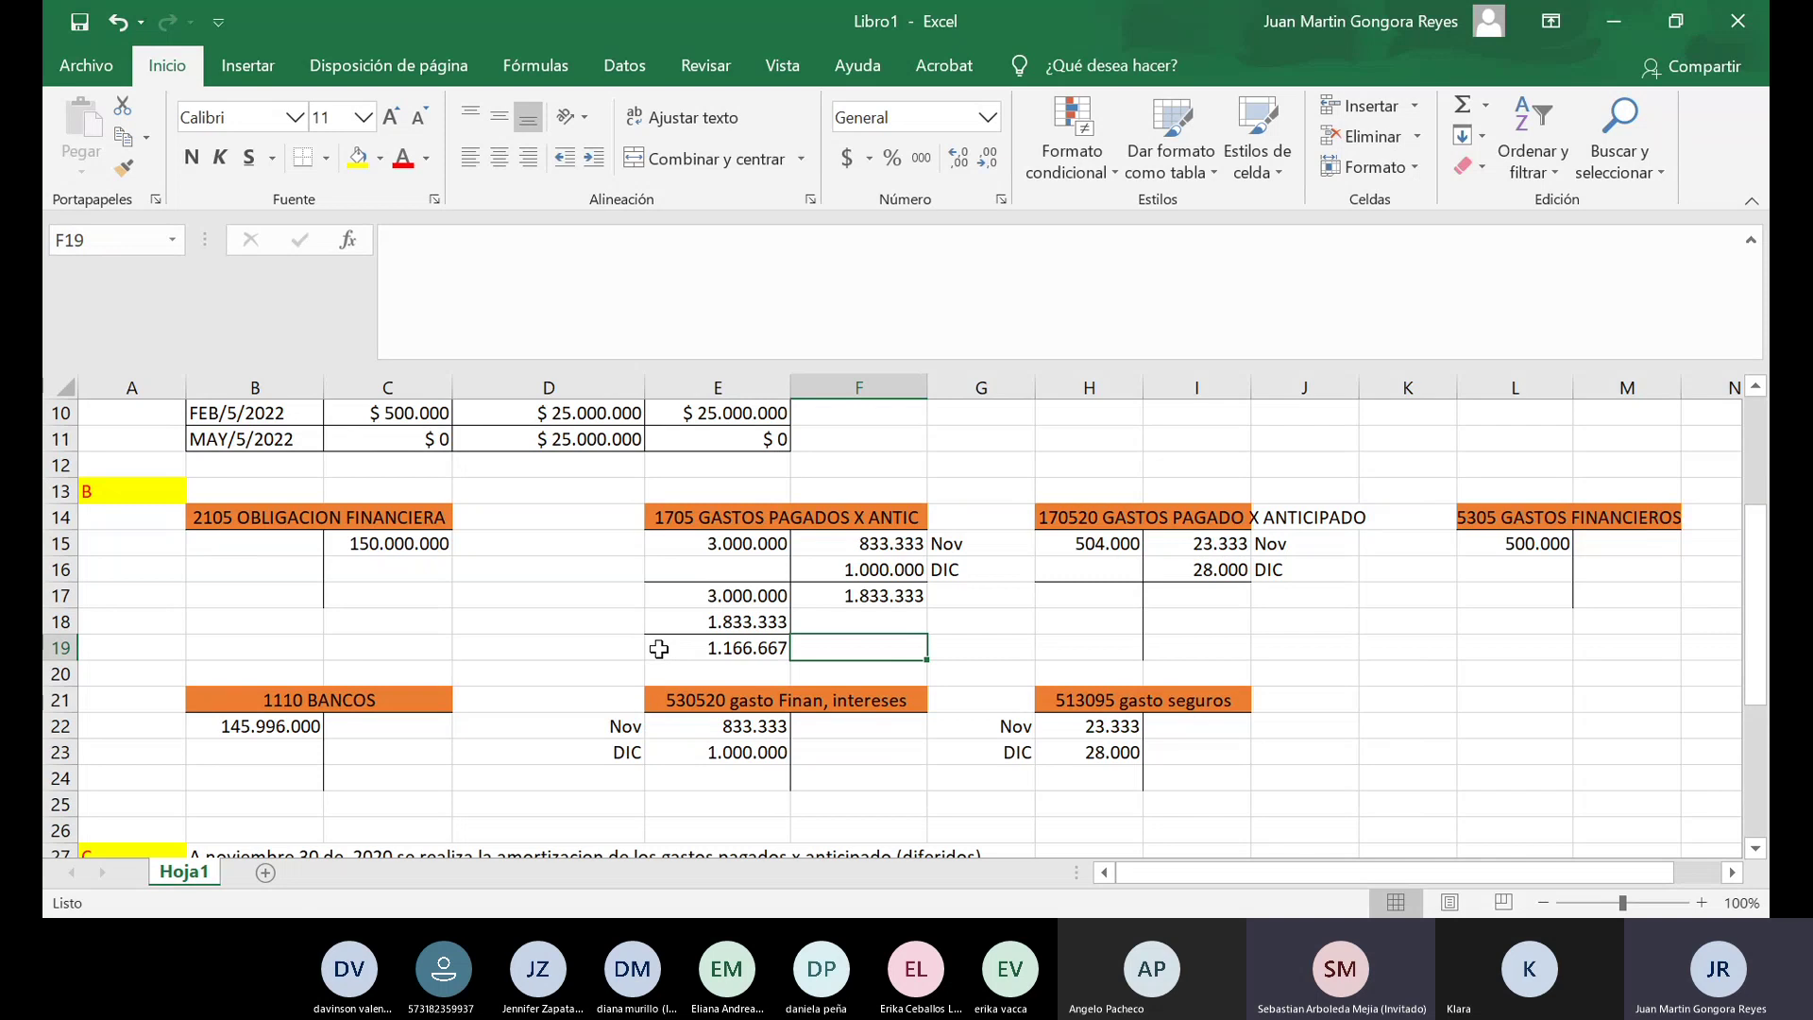
{"action": "left_click", "coordinate": [659, 649]}
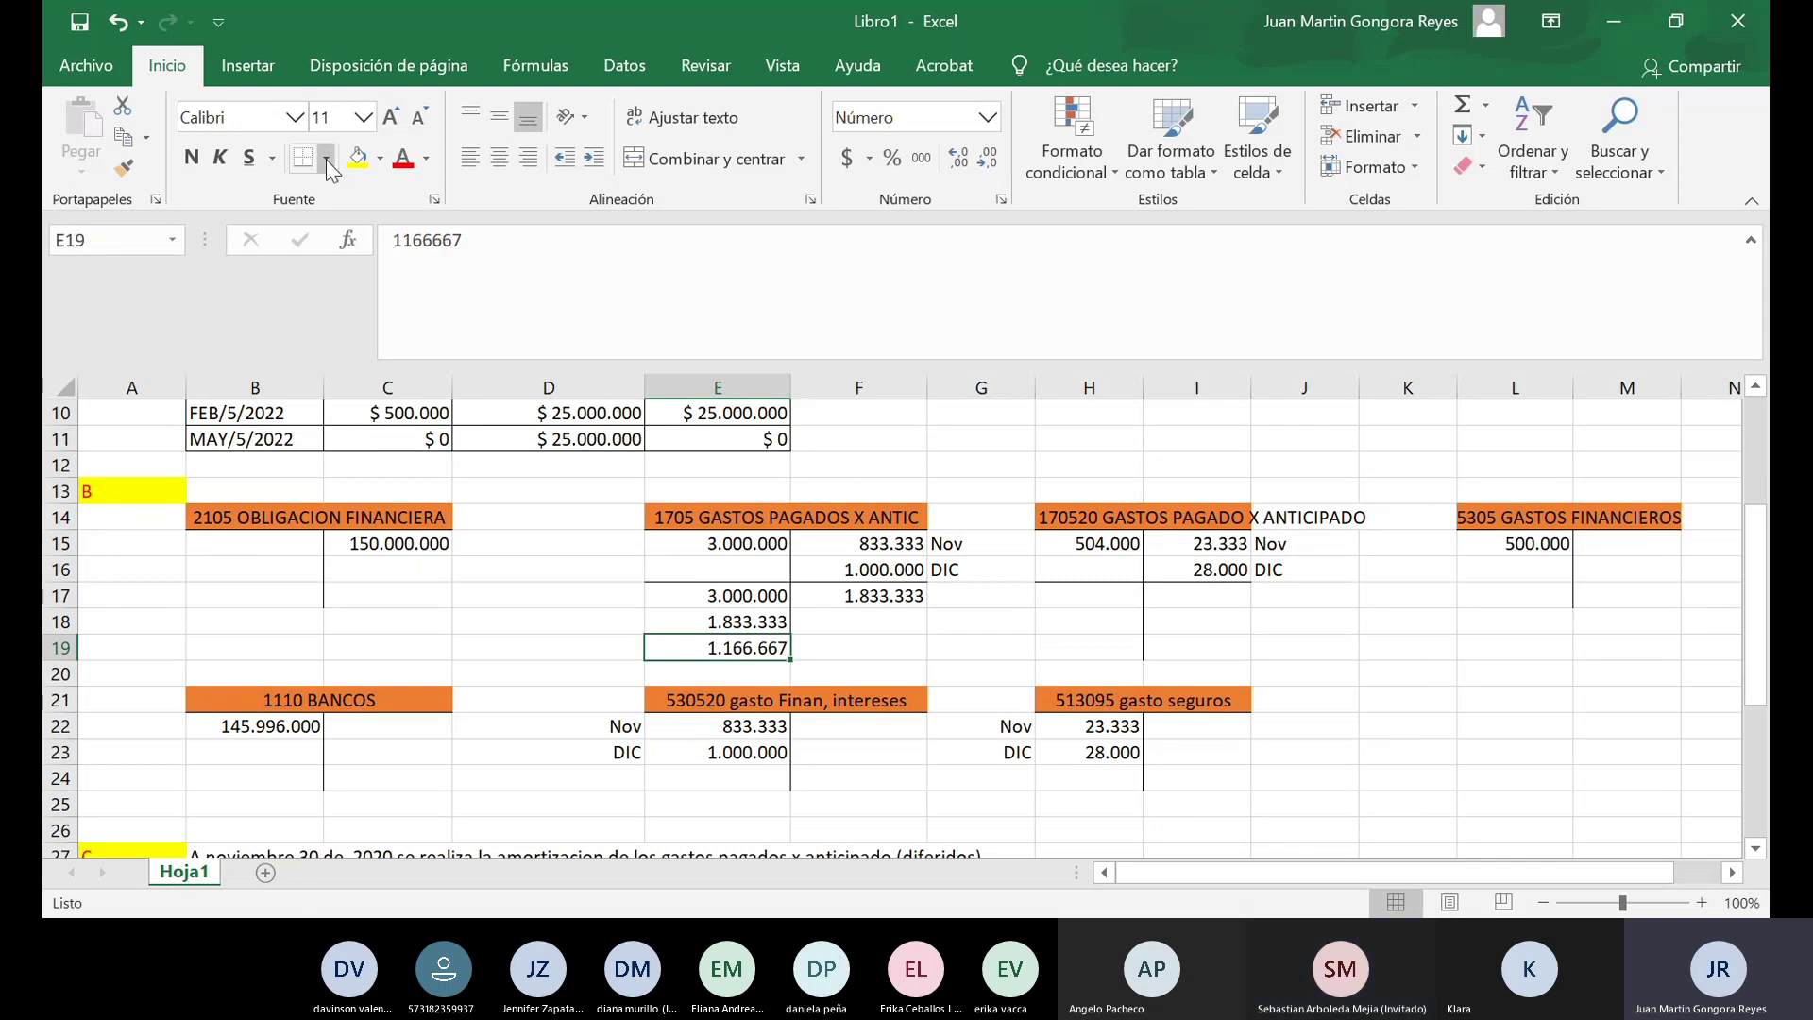
{"action": "left_click", "coordinate": [358, 161]}
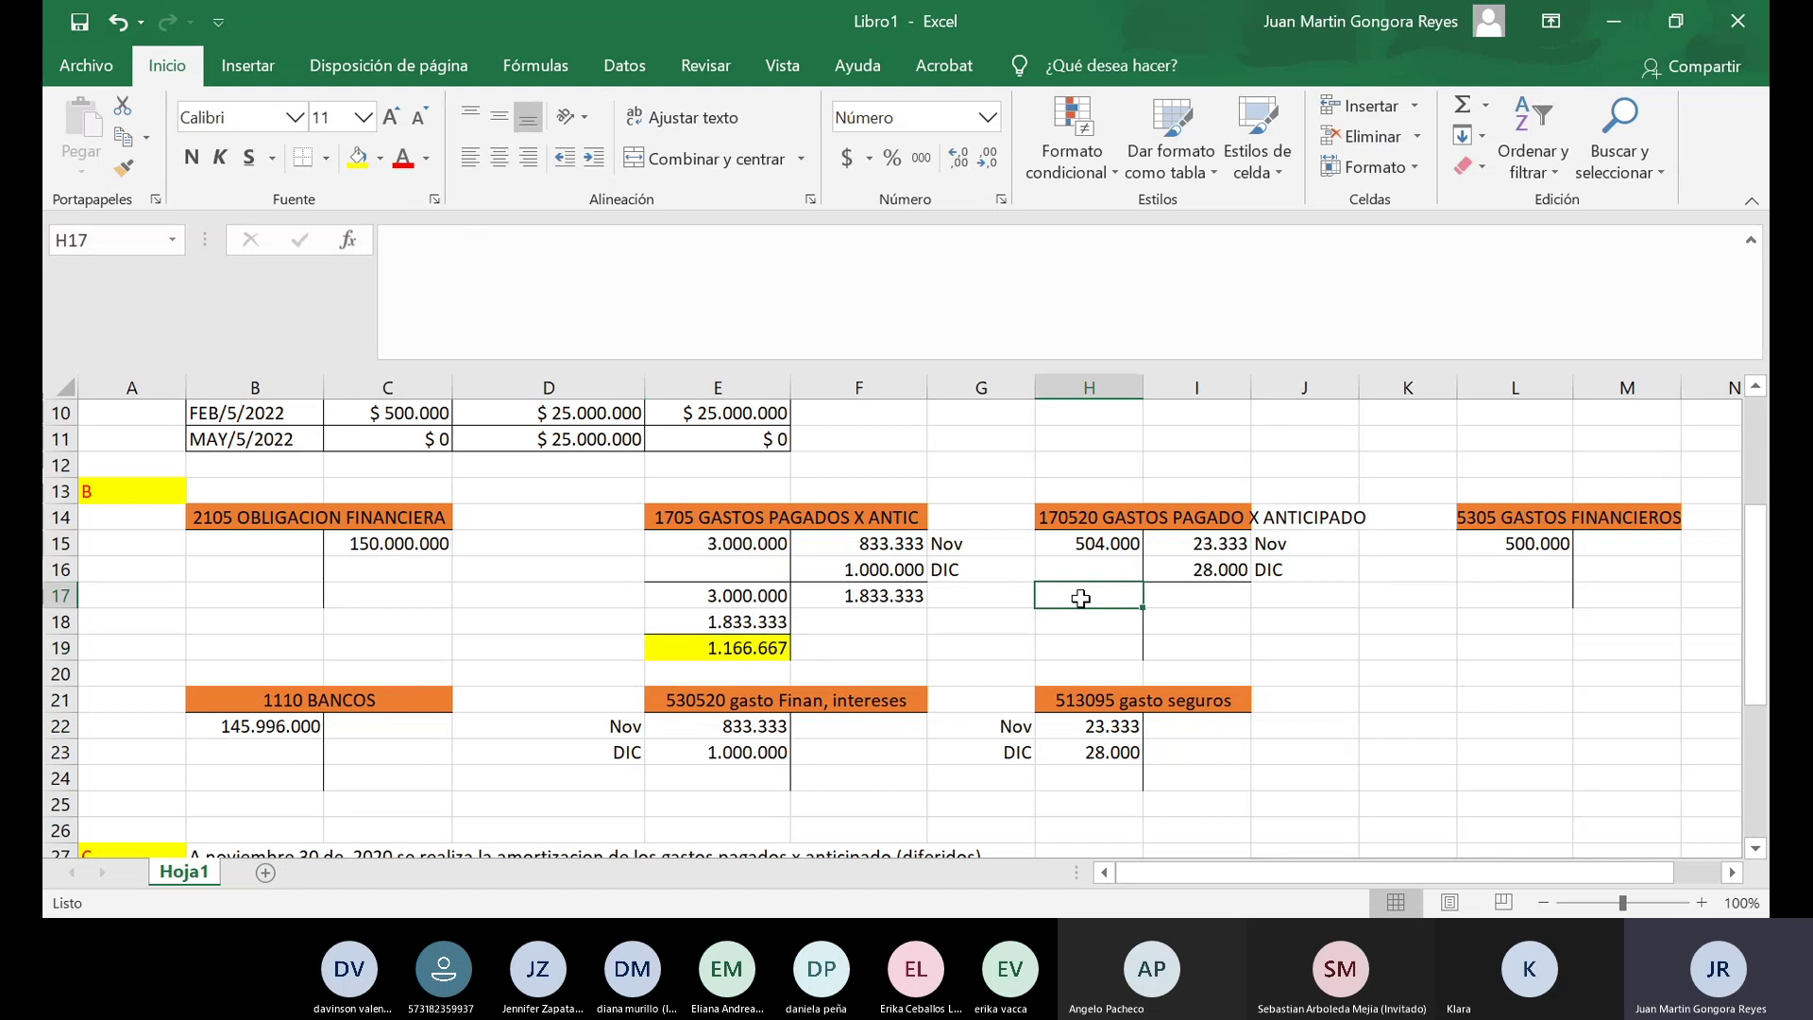
Enter the 170520 account totals: debit 504.000 in H17 and credit 51.333 in I17.
{"action": "left_click", "coordinate": [1082, 599]}
{"action": "type", "text": "504"}
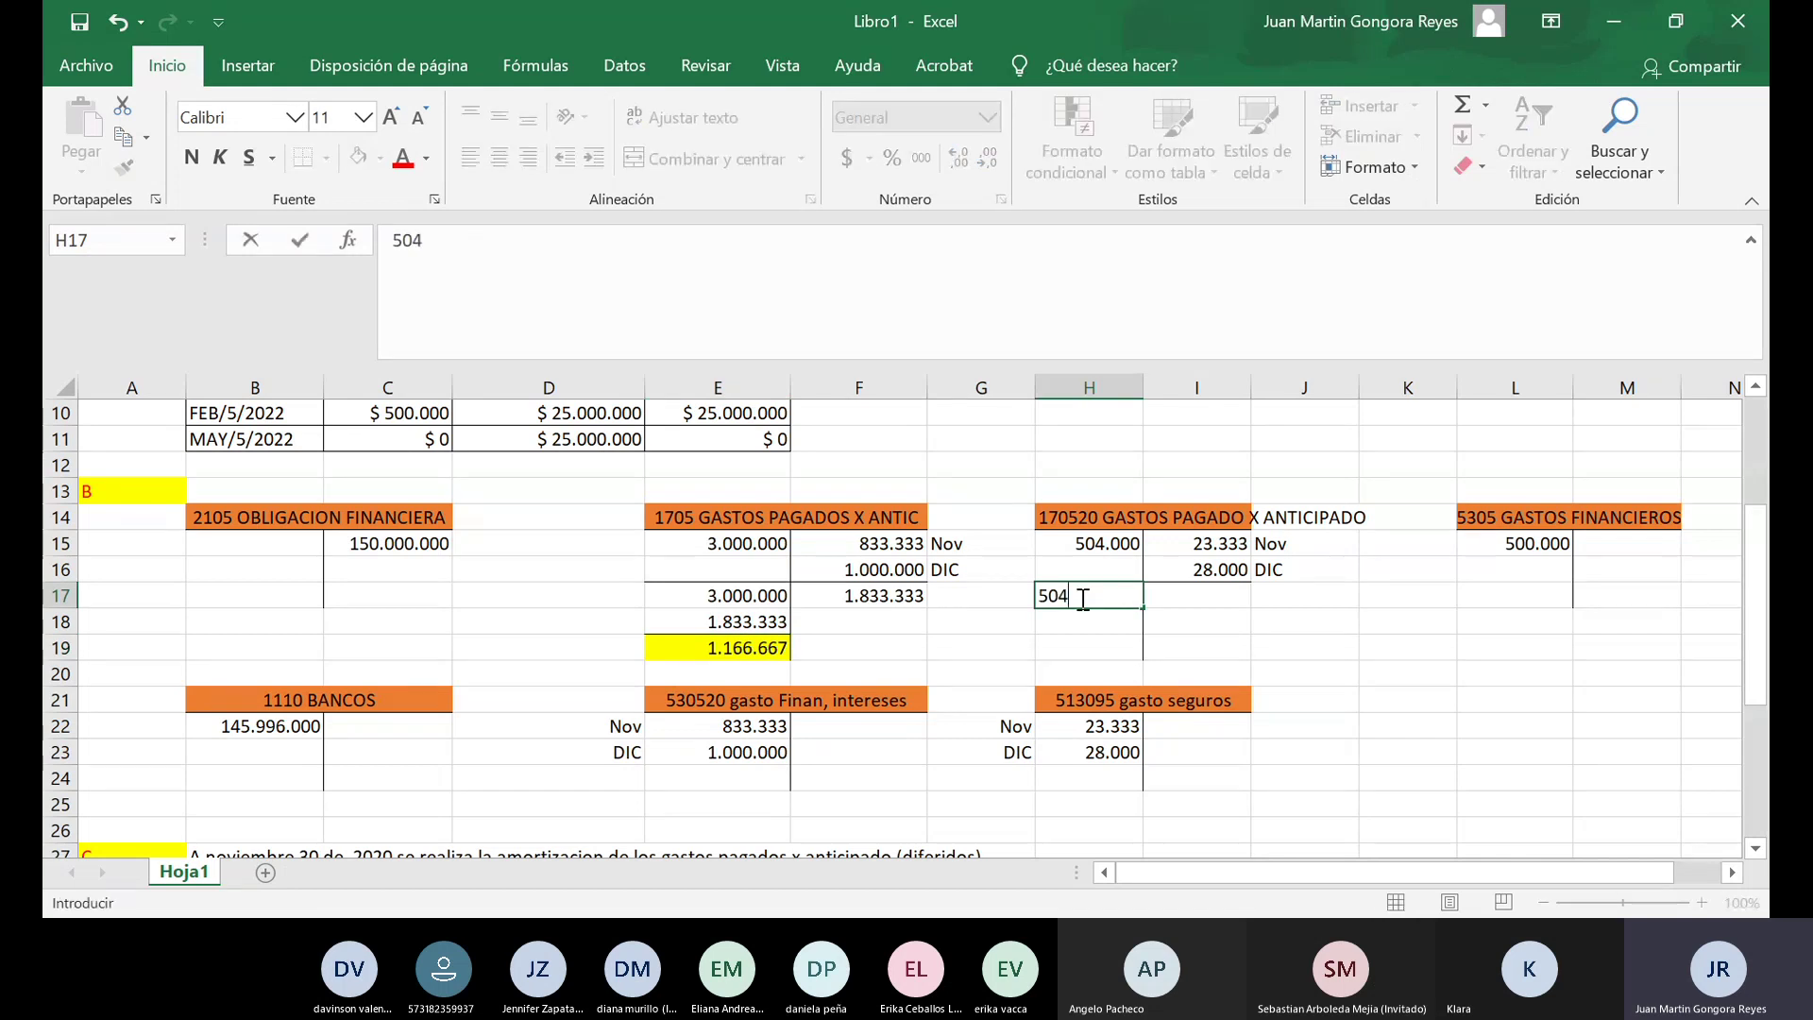
{"action": "type", "text": ".000"}
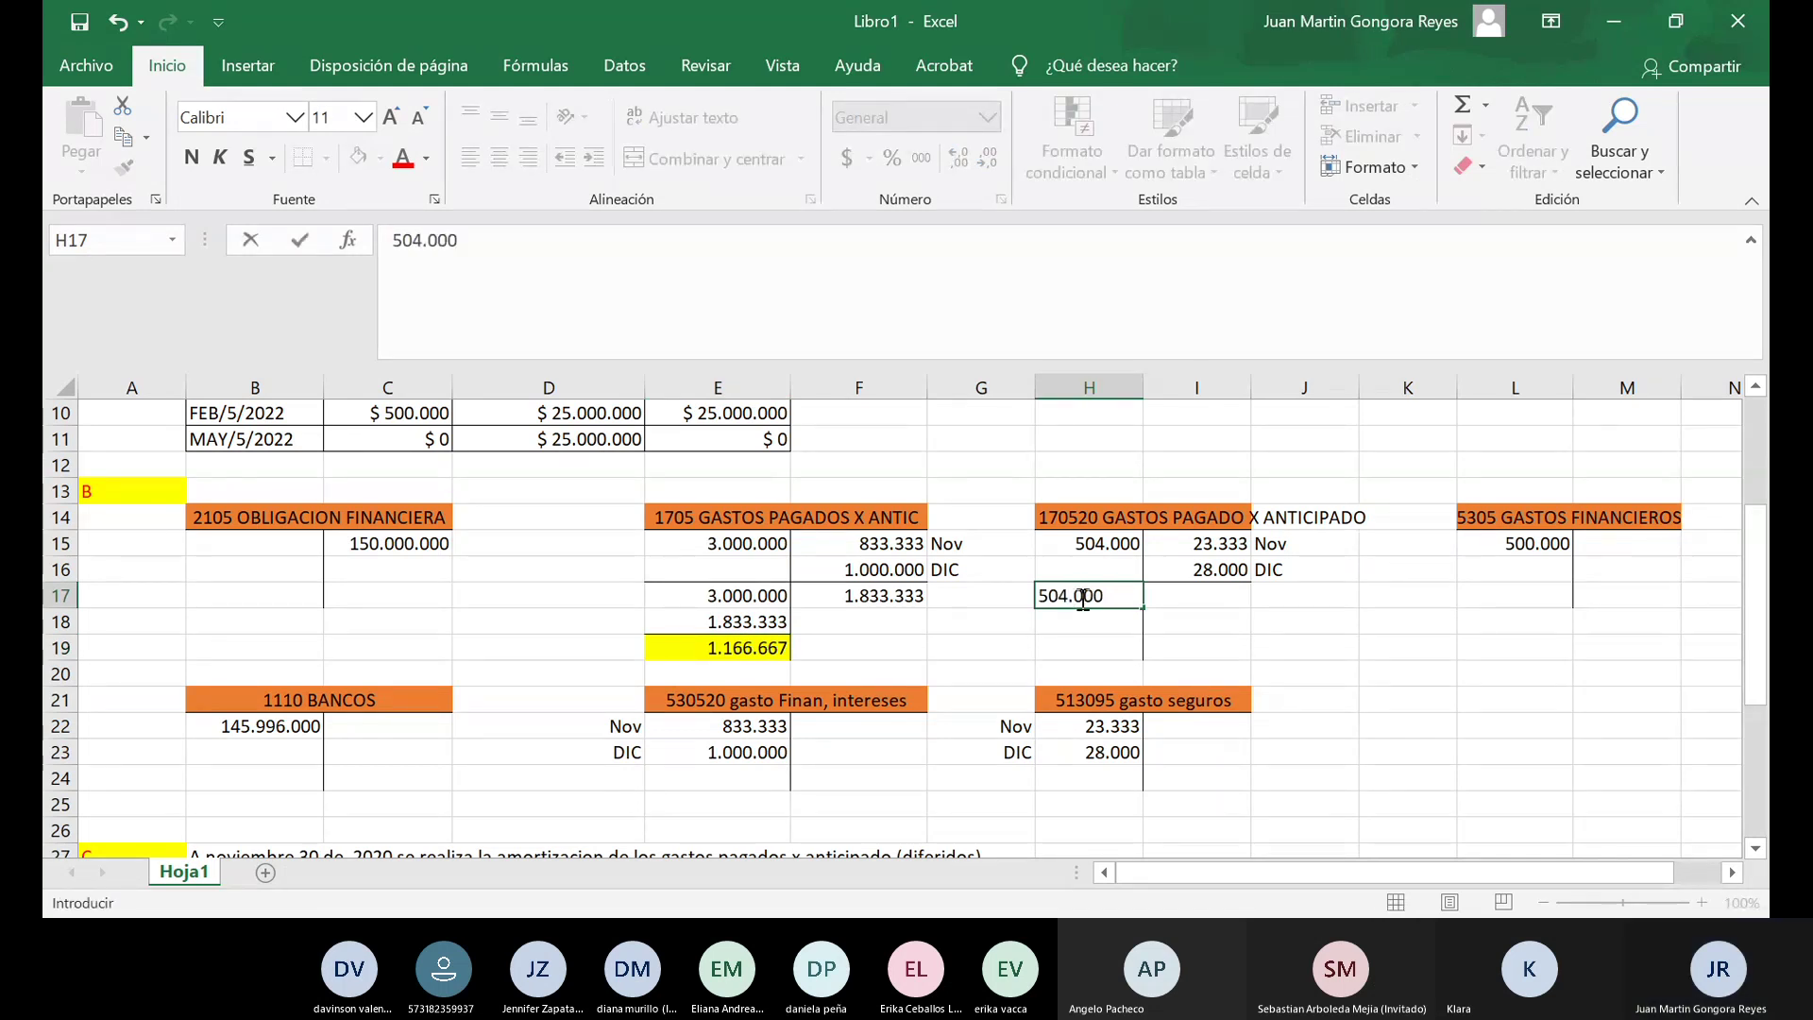
{"action": "key", "text": "Tab"}
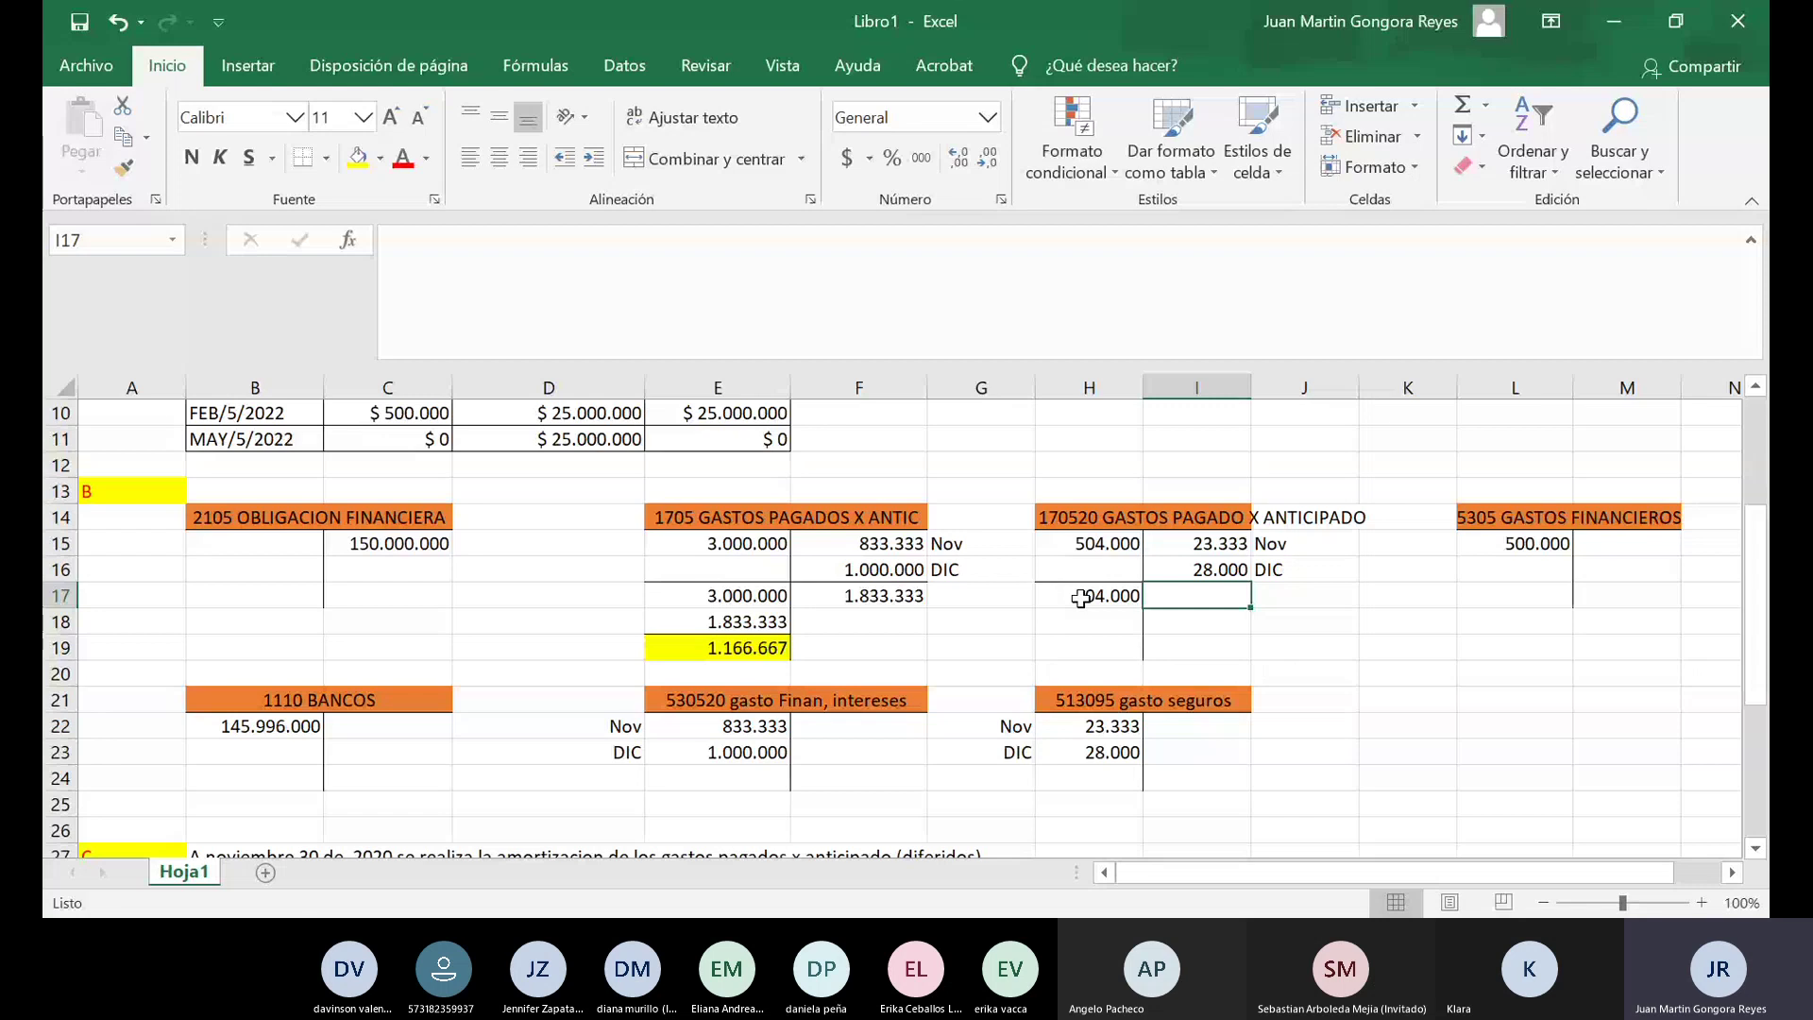
{"action": "type", "text": "51"}
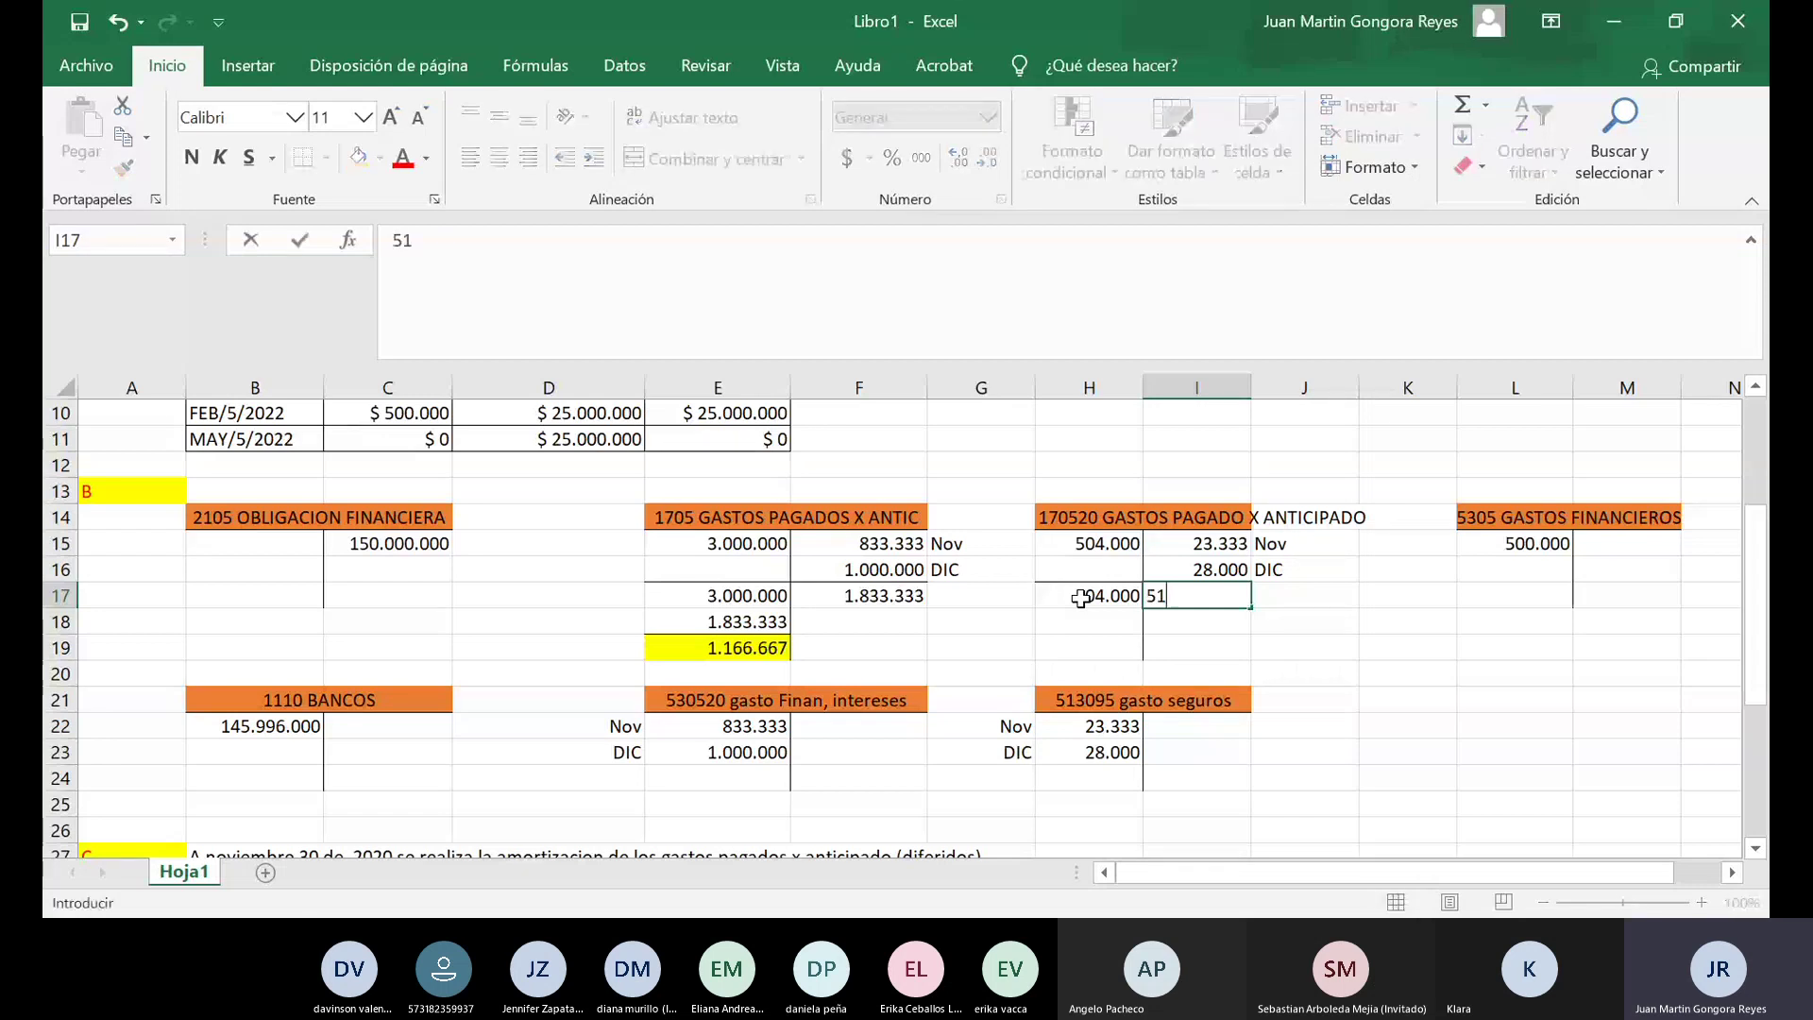
{"action": "type", "text": "."}
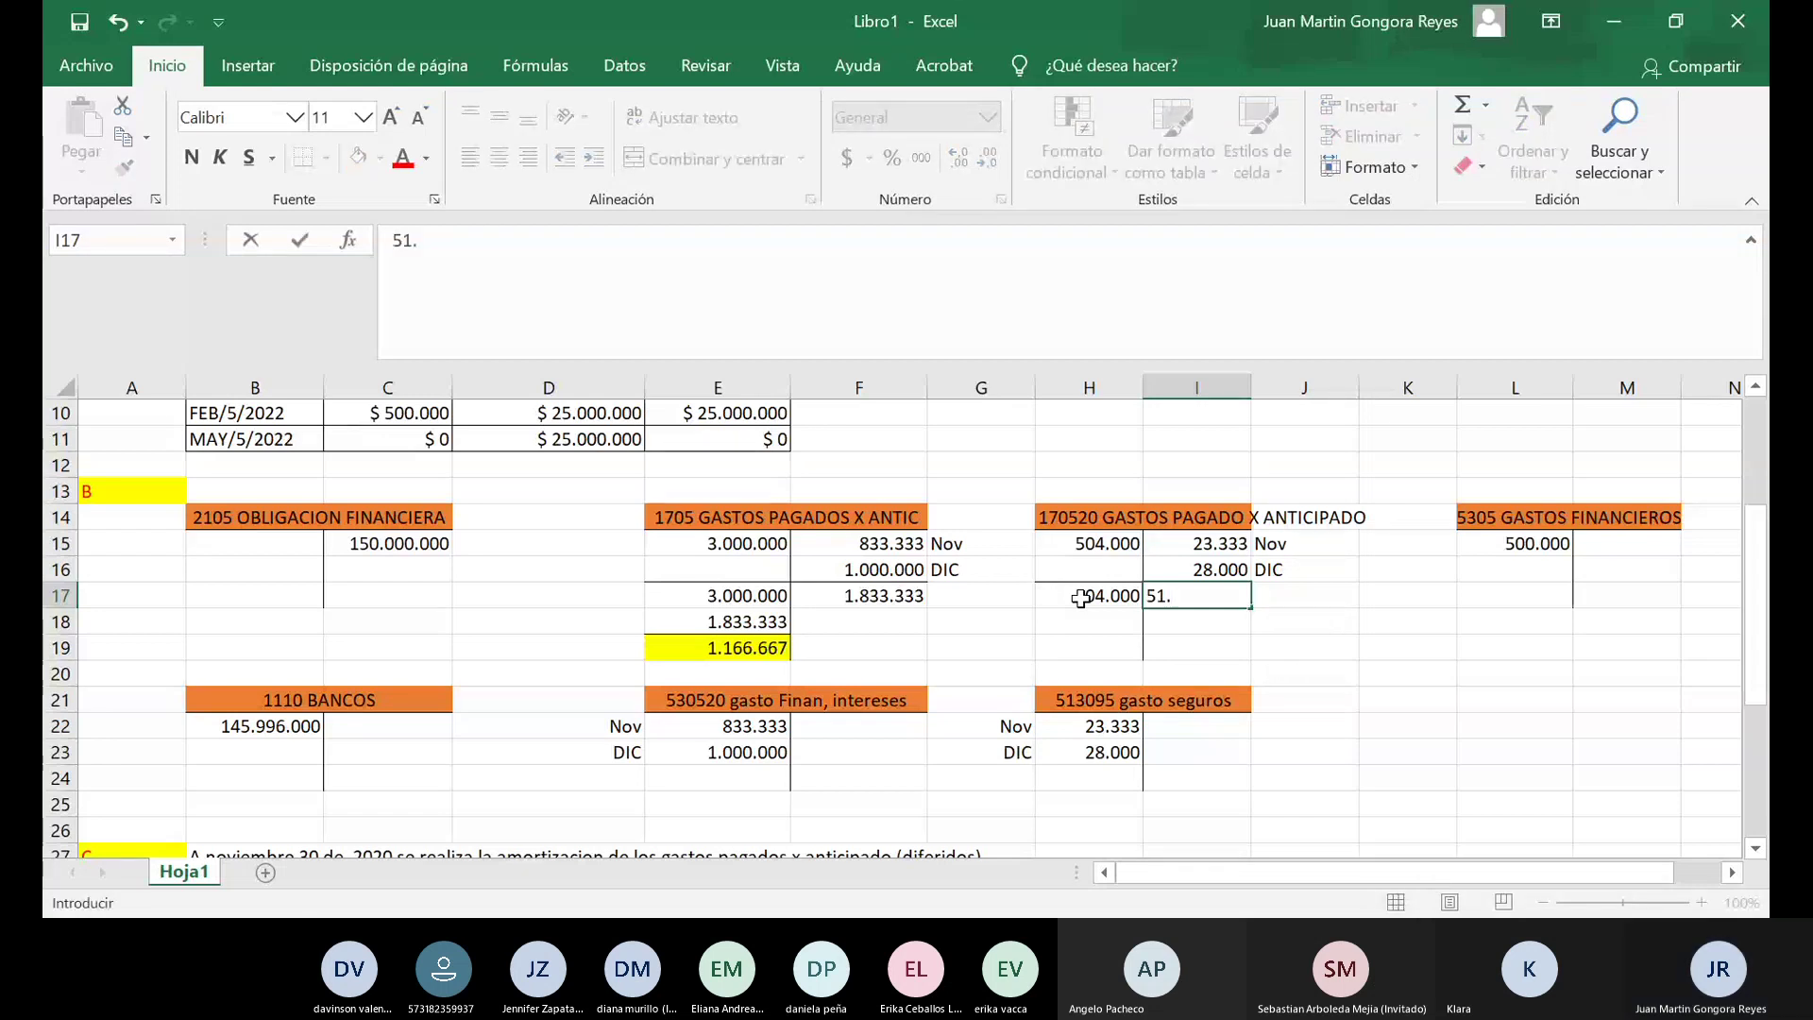
{"action": "type", "text": "333"}
{"action": "key", "text": "Return"}
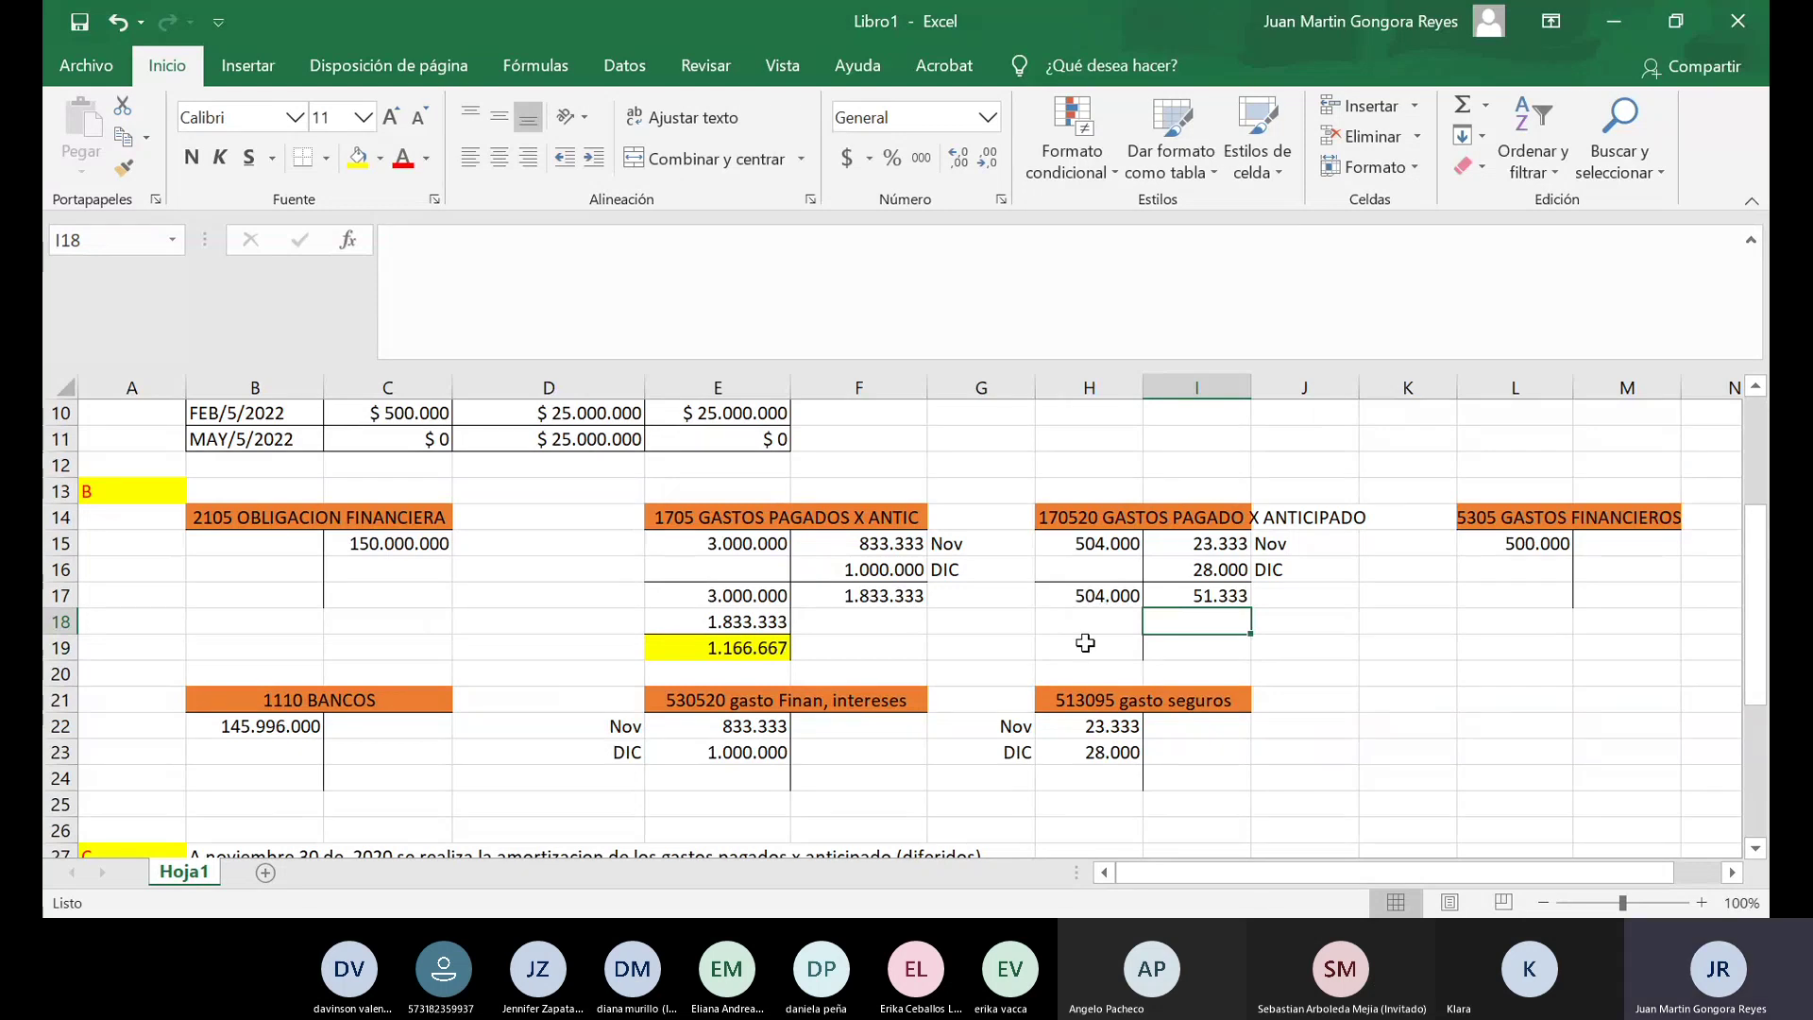
Enter 51.333 in H18 beneath the 170520 debit total and add a bottom border to the cell.
{"action": "left_click", "coordinate": [1070, 620]}
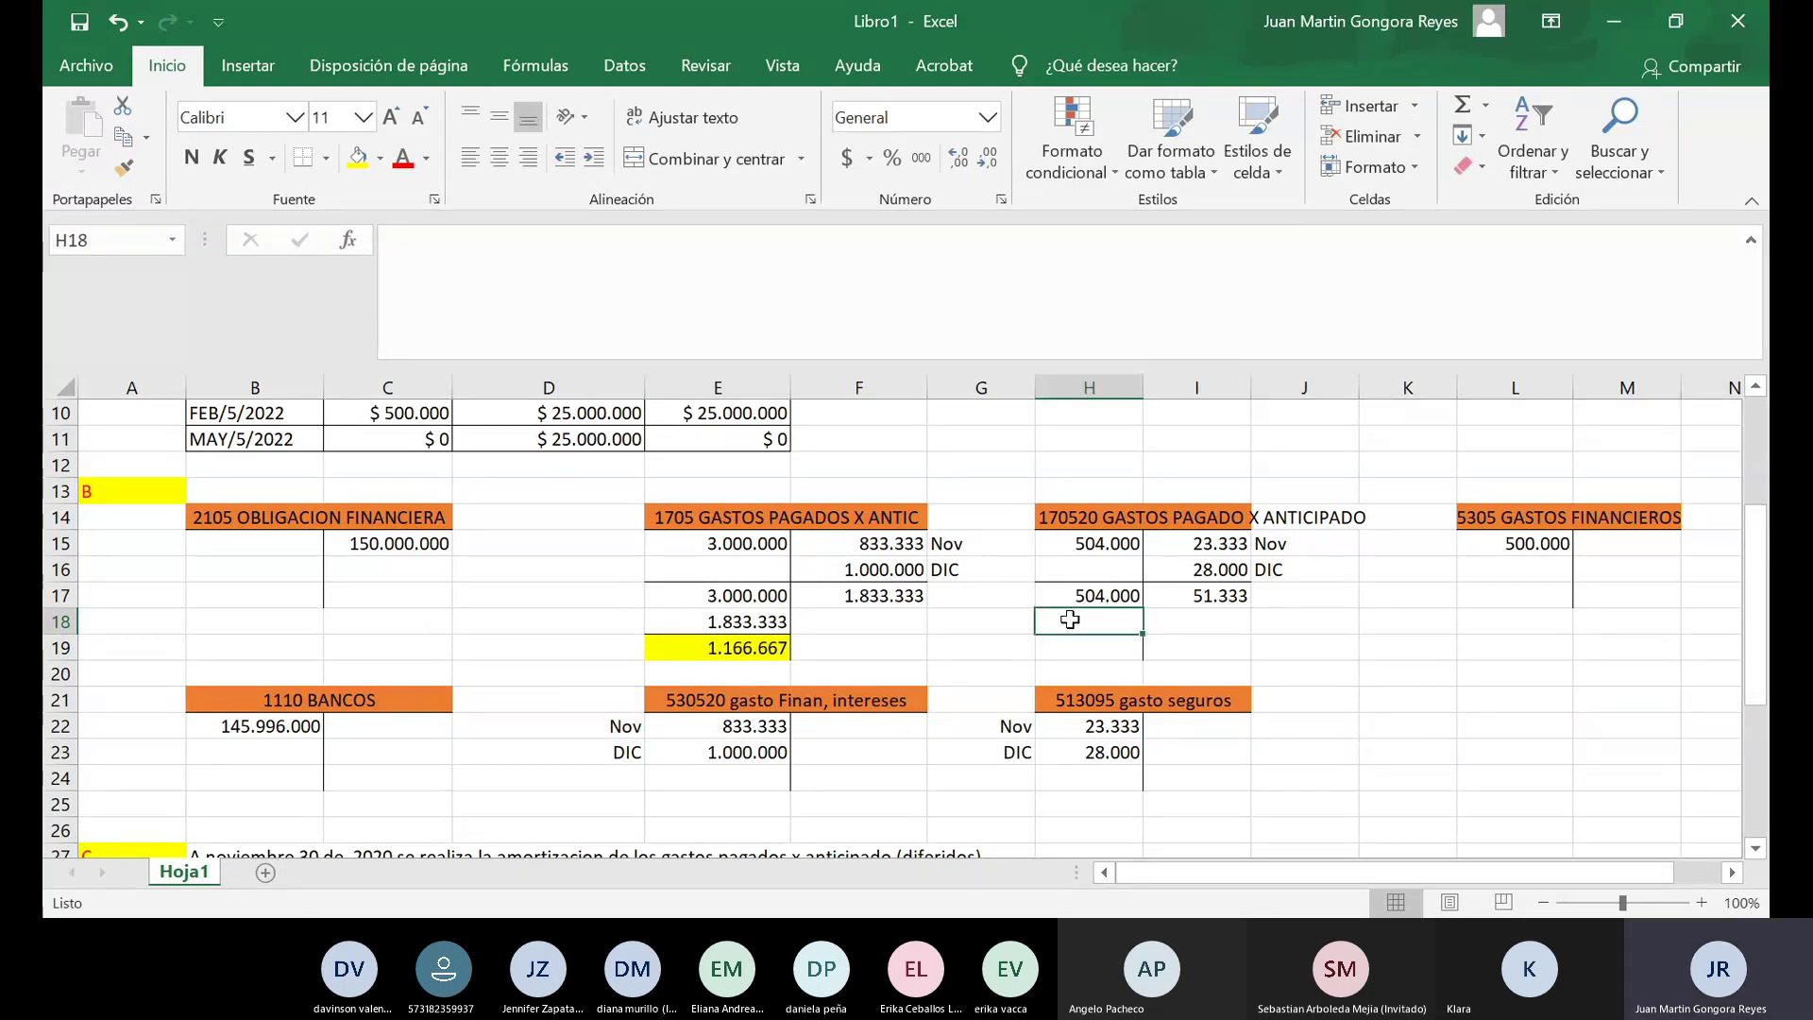
{"action": "type", "text": "51."}
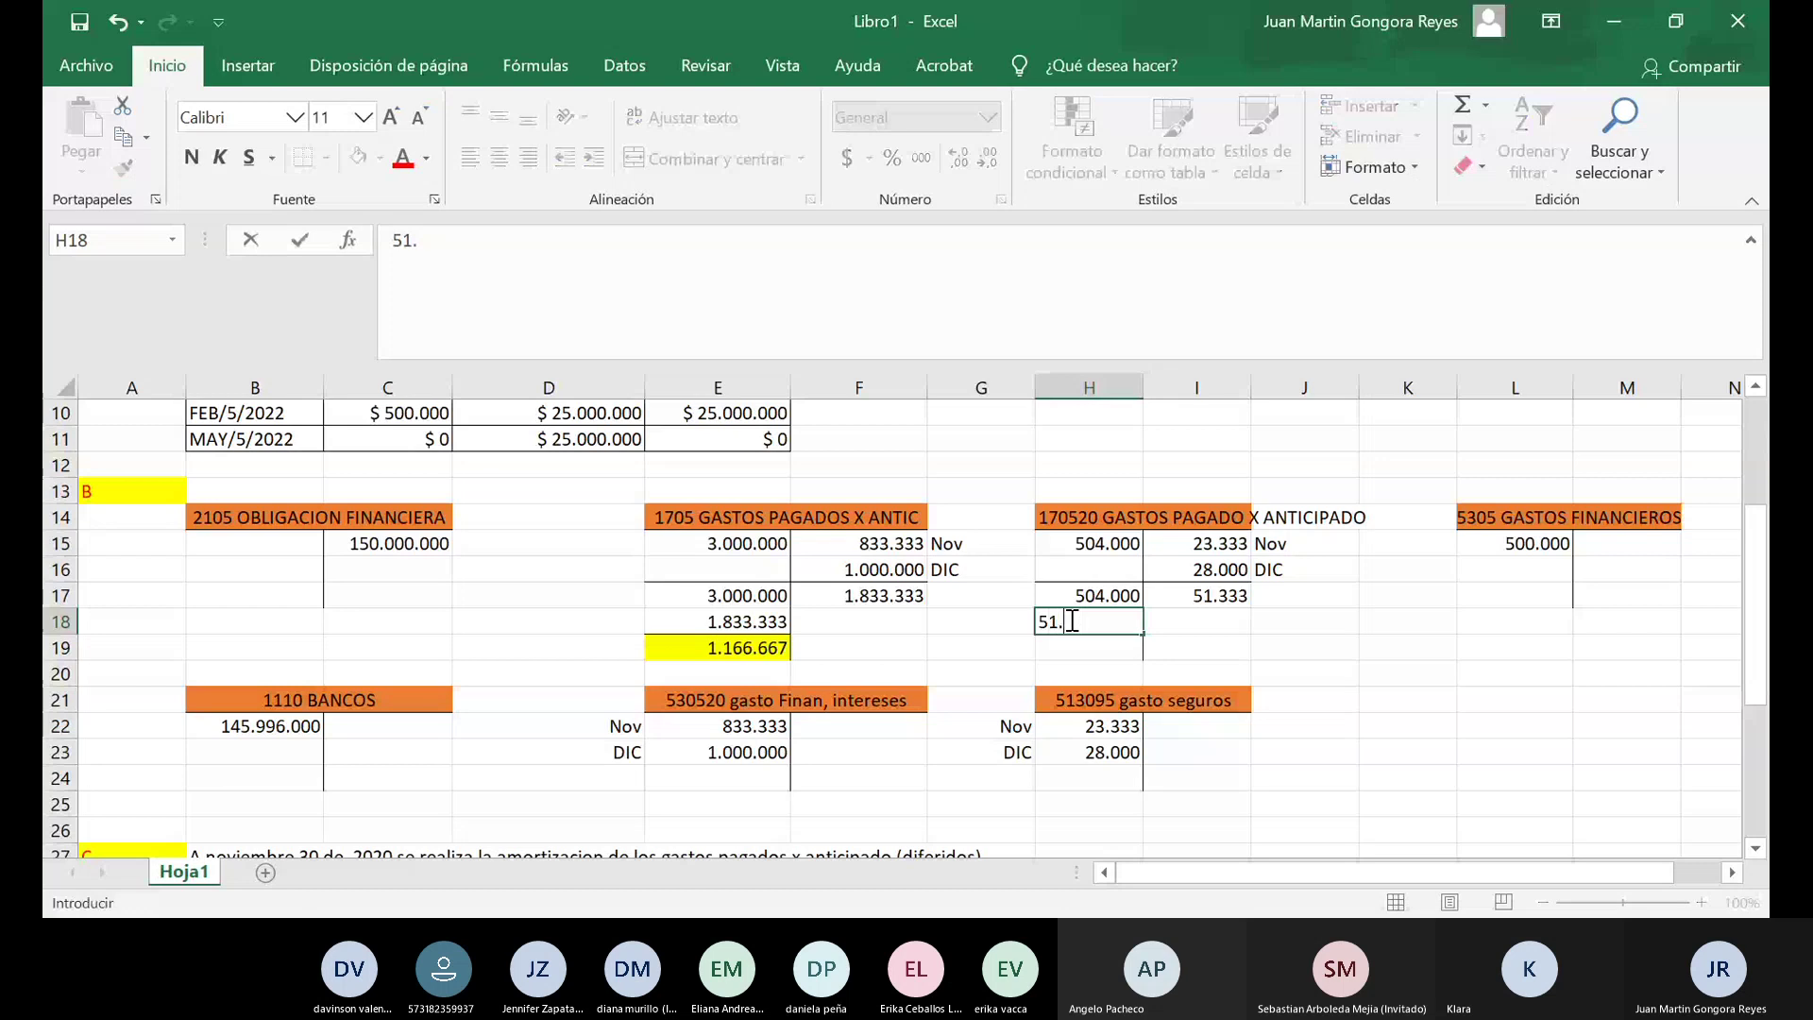
{"action": "type", "text": "333"}
{"action": "key", "text": "ctrl+Return"}
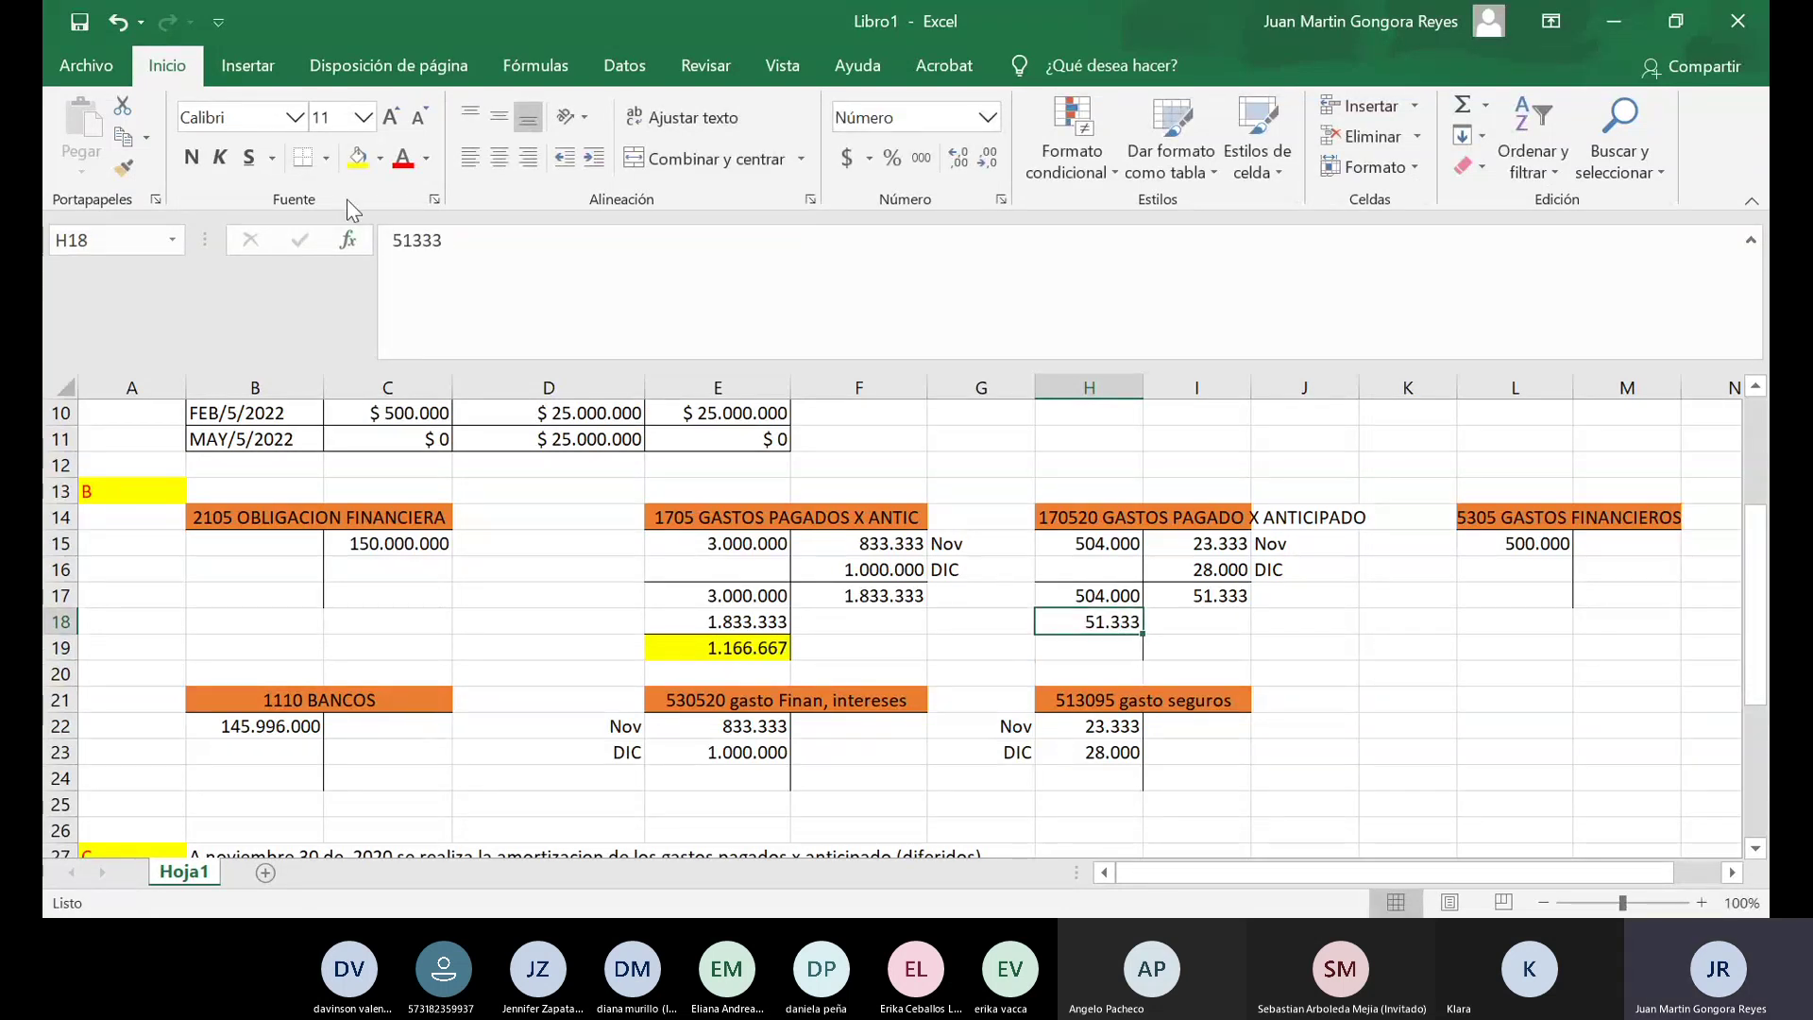
Enter the 170520 account balance of 452.667 in H19 and highlight it with a yellow fill.
{"action": "left_click", "coordinate": [1068, 650]}
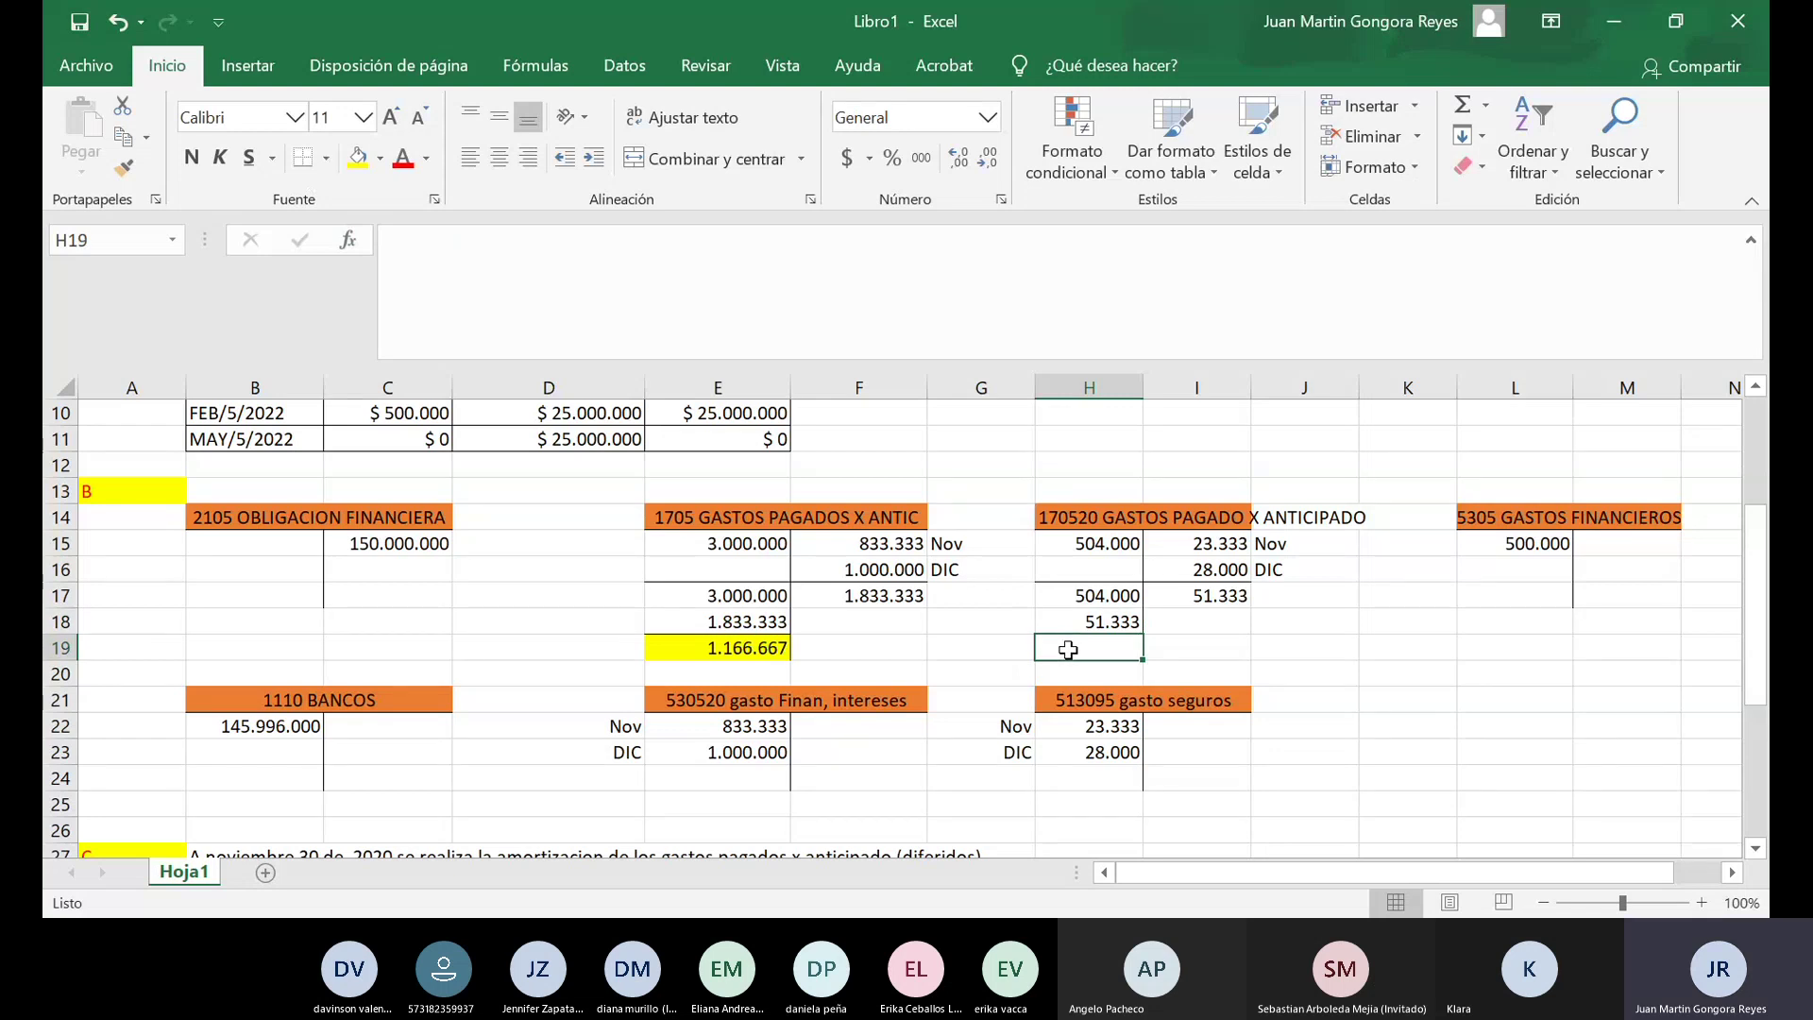
{"action": "type", "text": "452."}
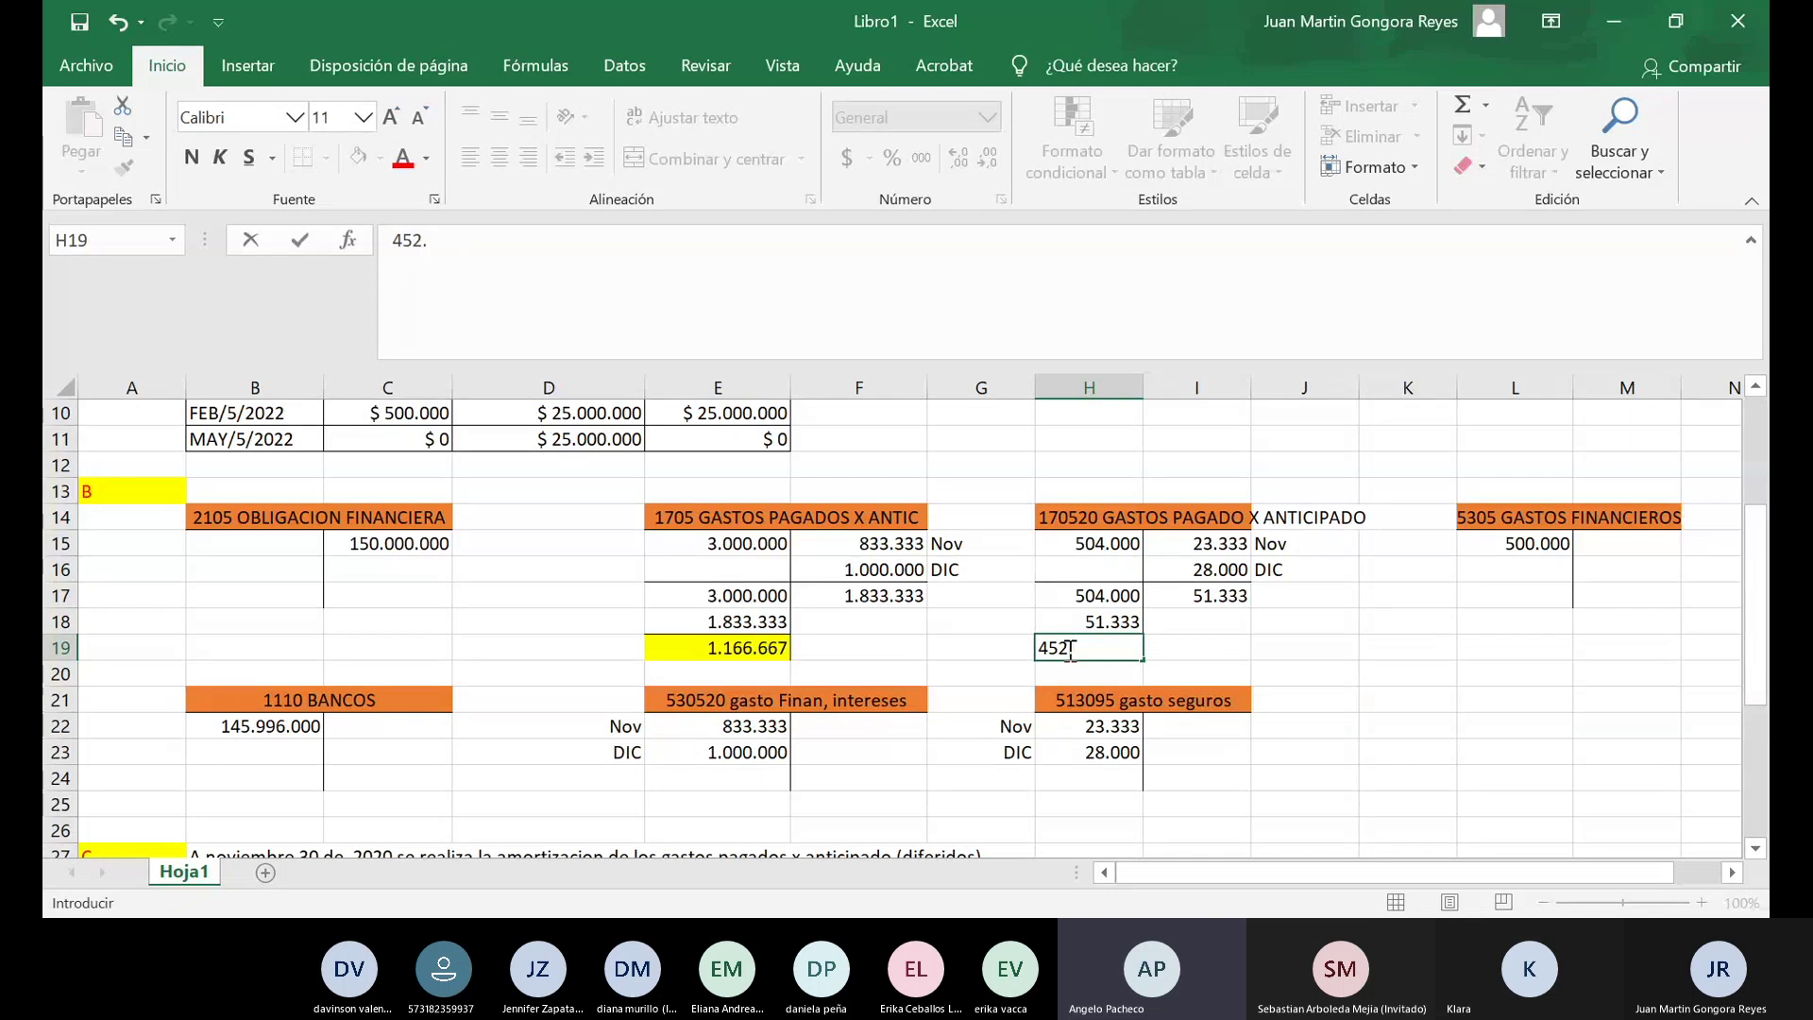
{"action": "type", "text": "667"}
{"action": "key", "text": "ctrl+Return"}
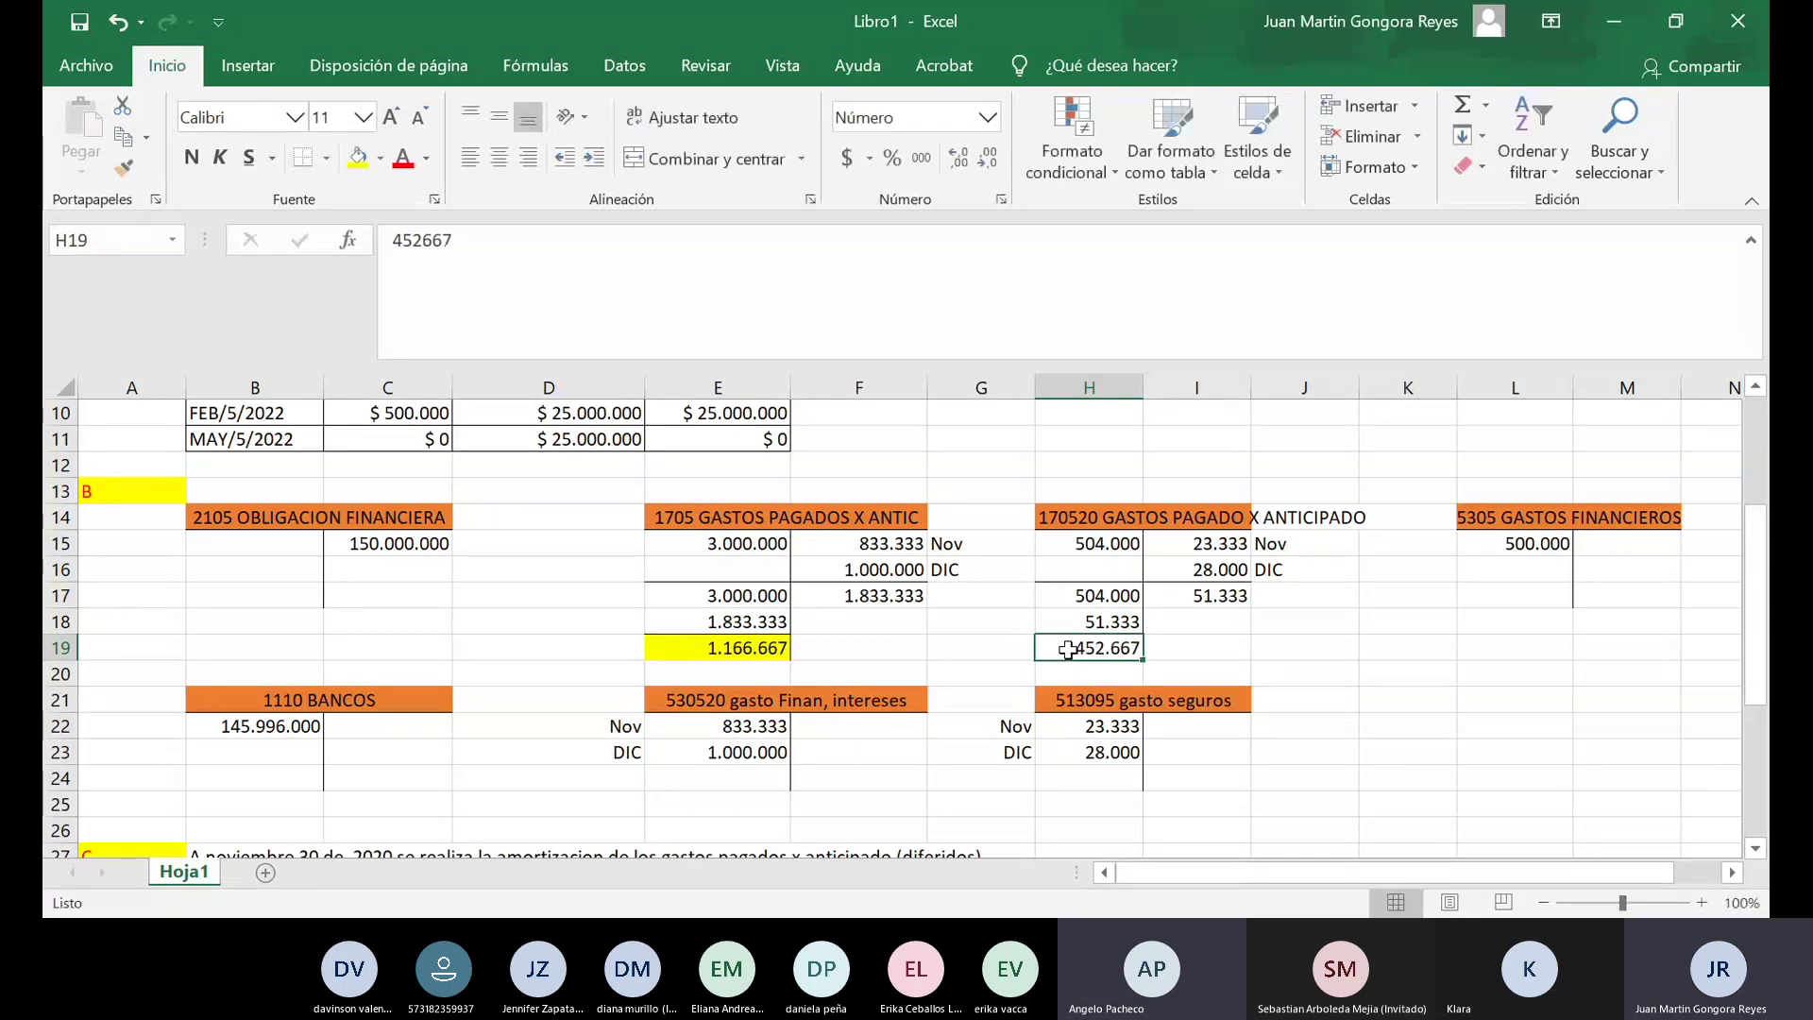
{"action": "left_click", "coordinate": [357, 157]}
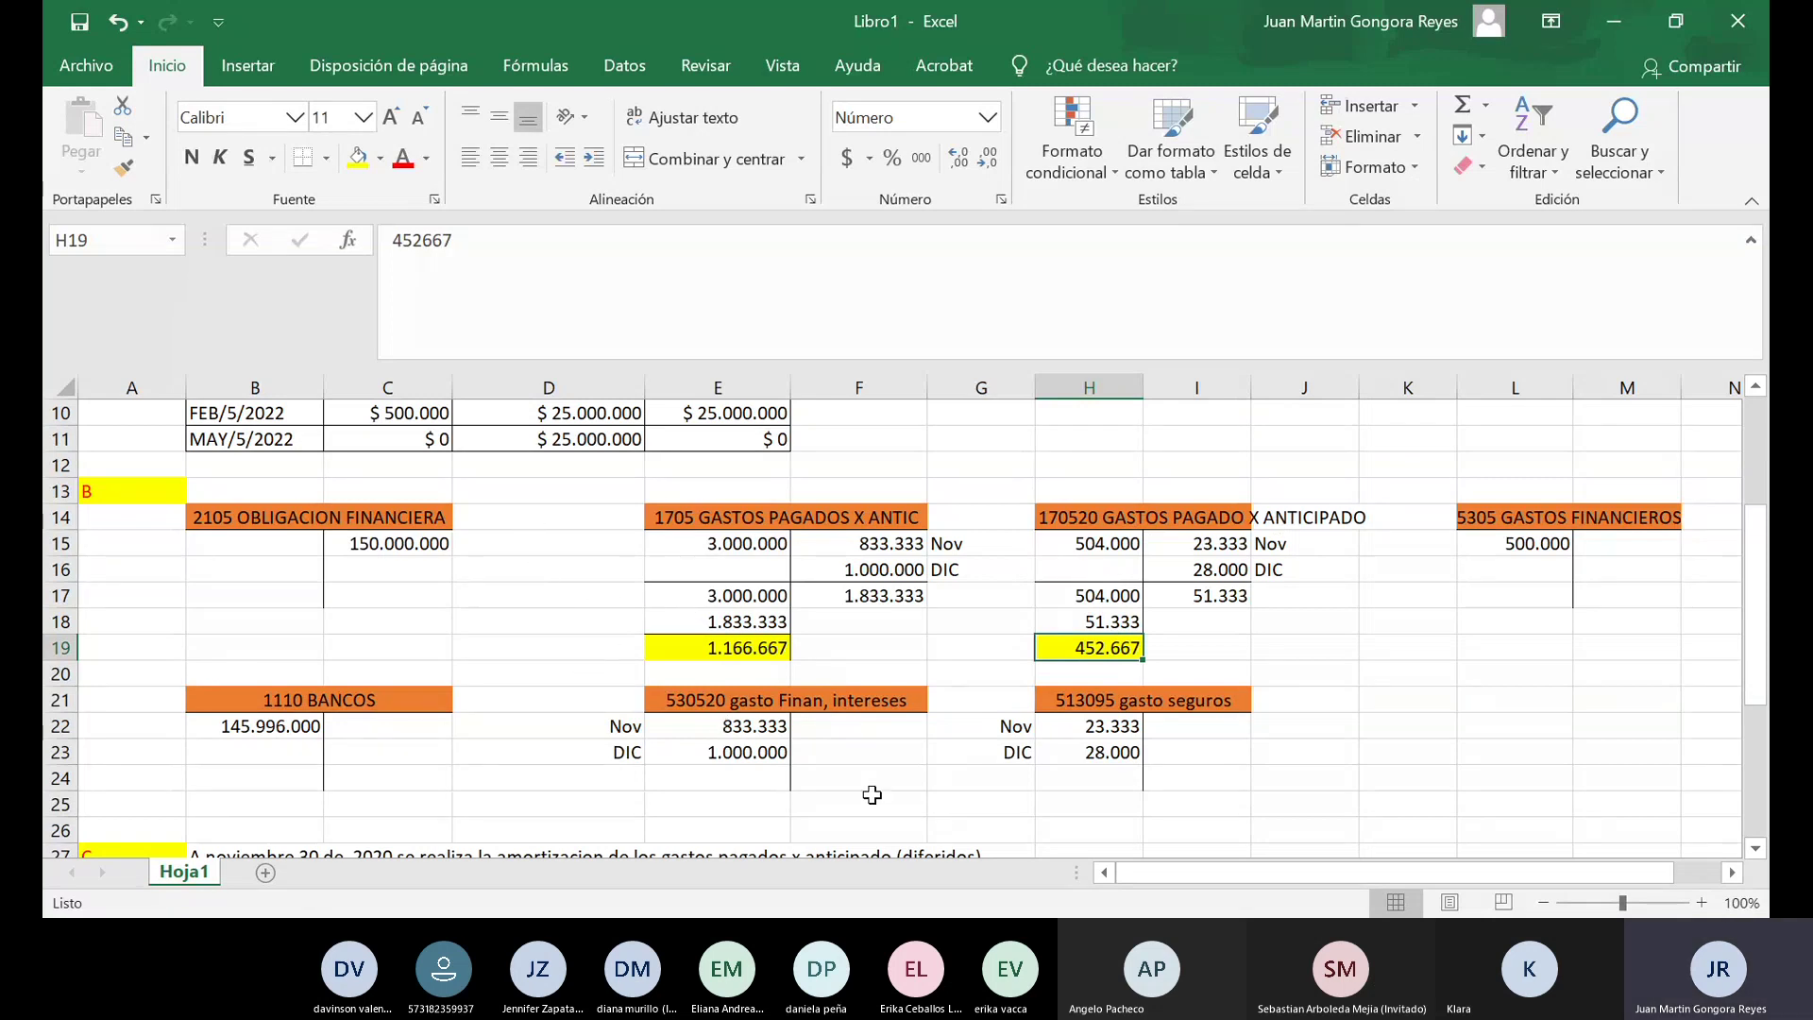
{"action": "left_click", "coordinate": [494, 654]}
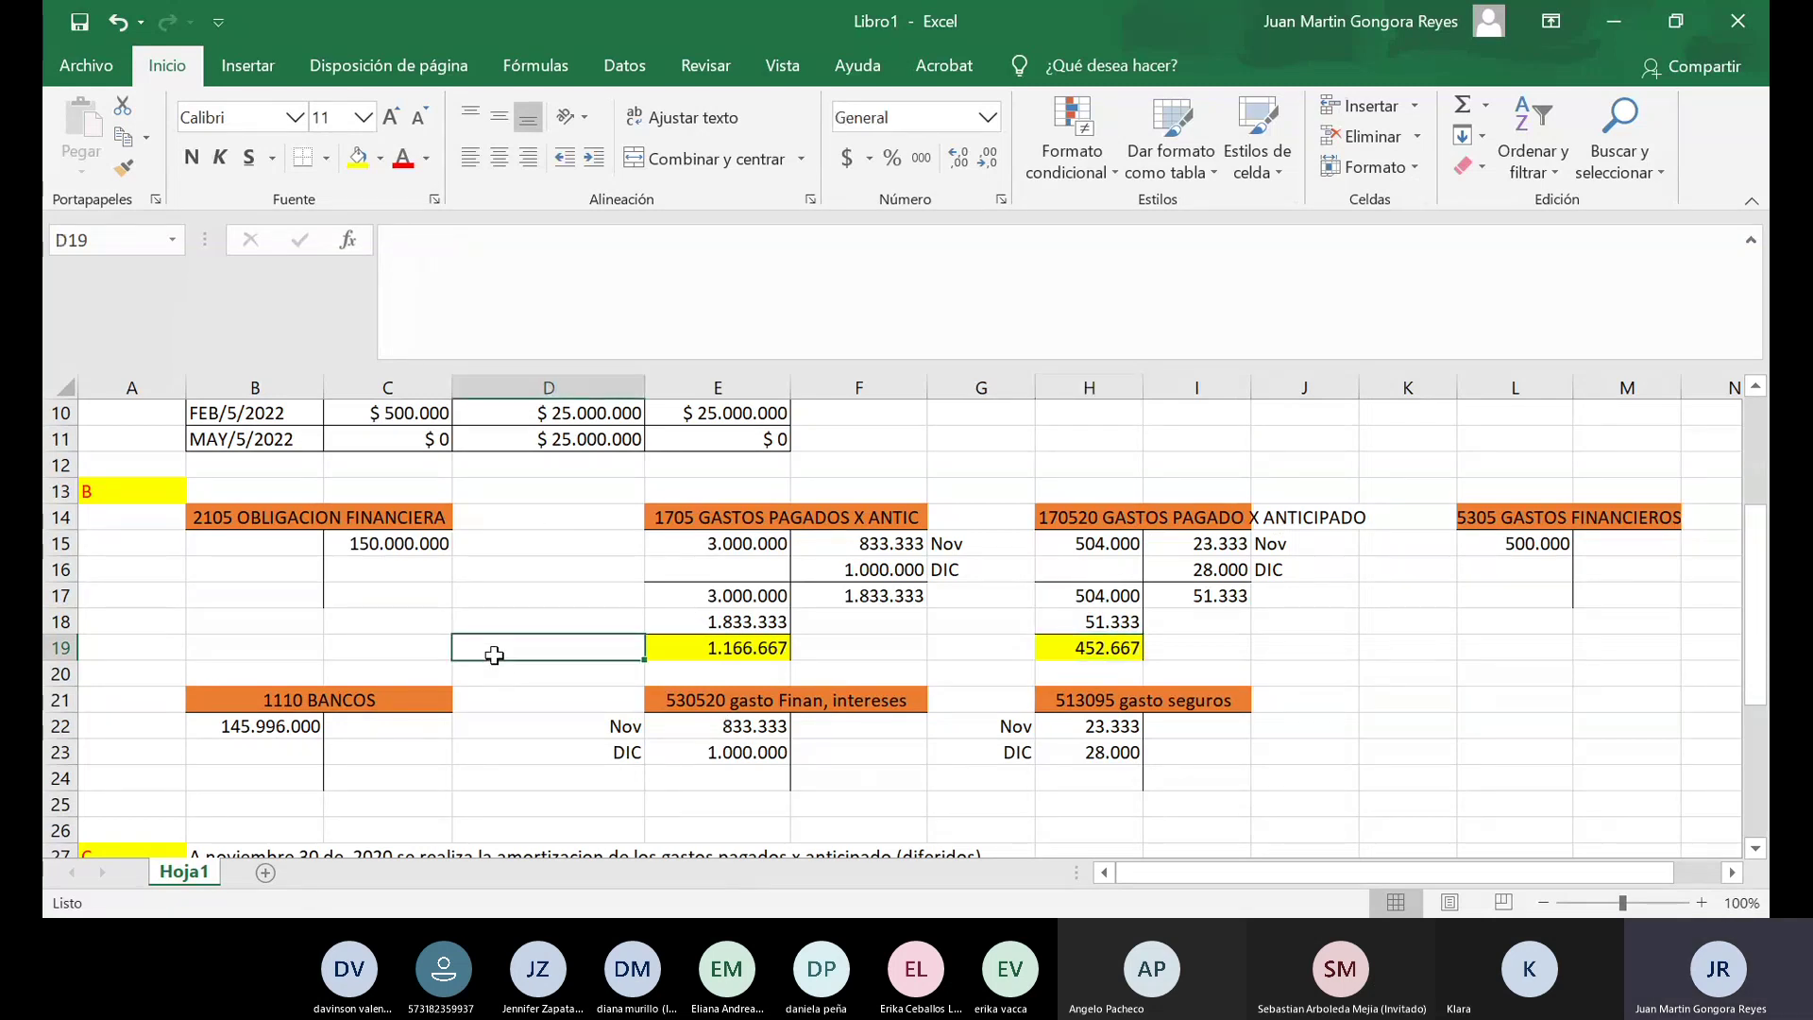
{"action": "scroll", "coordinate": [494, 654], "scroll_direction": "down", "scroll_amount": 2}
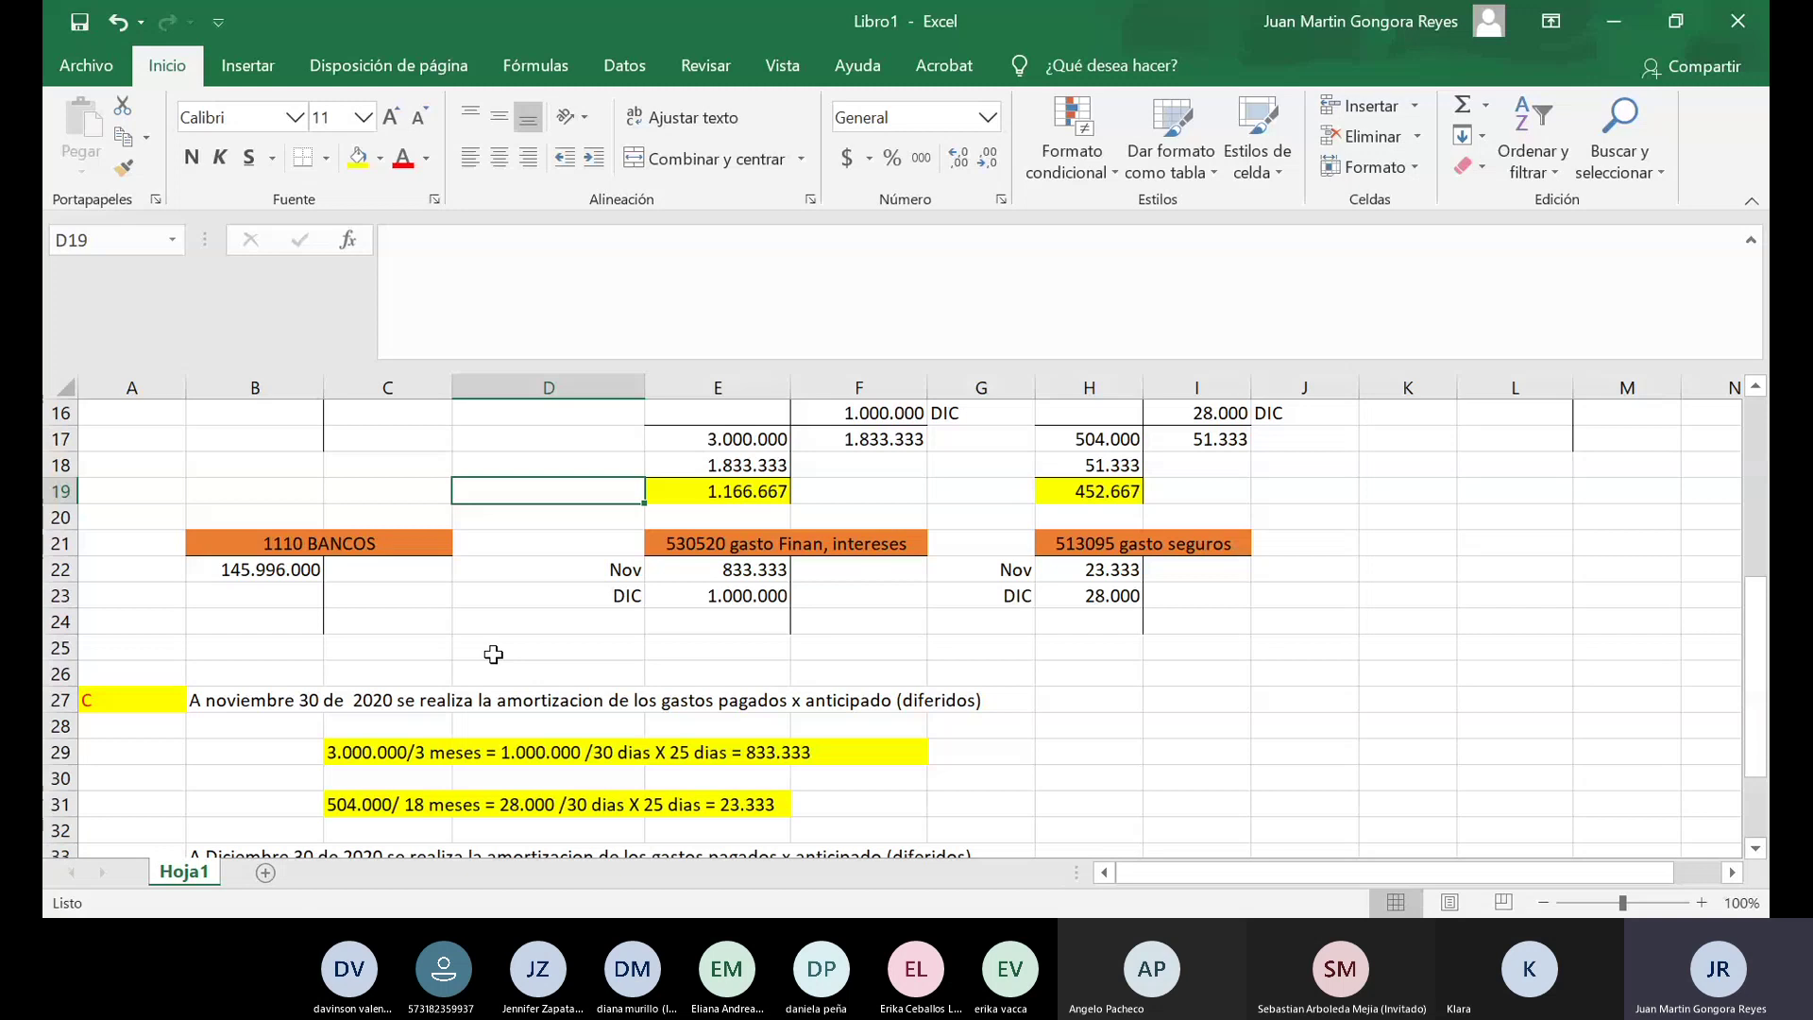
{"action": "scroll", "coordinate": [494, 654], "scroll_direction": "down", "scroll_amount": 1}
{"action": "scroll", "coordinate": [494, 655], "scroll_direction": "up", "scroll_amount": 2}
{"action": "scroll", "coordinate": [494, 655], "scroll_direction": "down", "scroll_amount": 4}
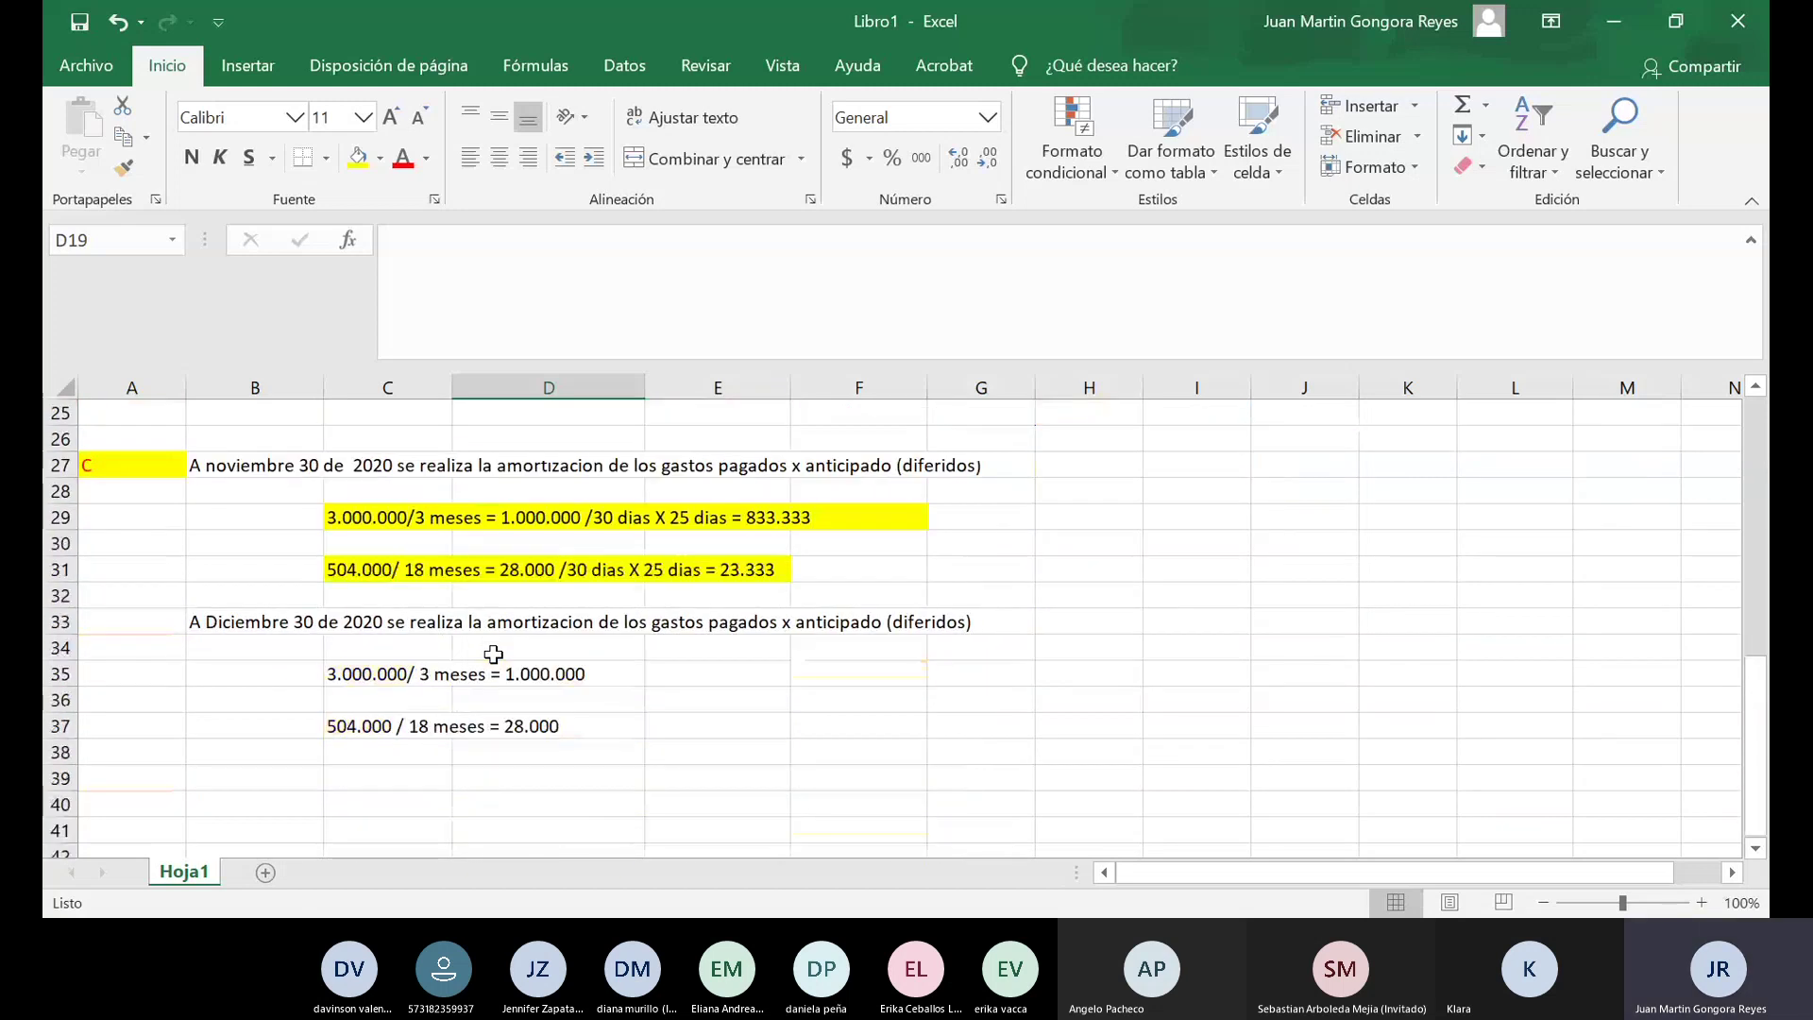
Examine the 2021 capital payments in D6:D9 of the amortization table, from FEB/5/2021 to NOV/5/2021.
{"action": "scroll", "coordinate": [494, 655], "scroll_direction": "up", "scroll_amount": 5}
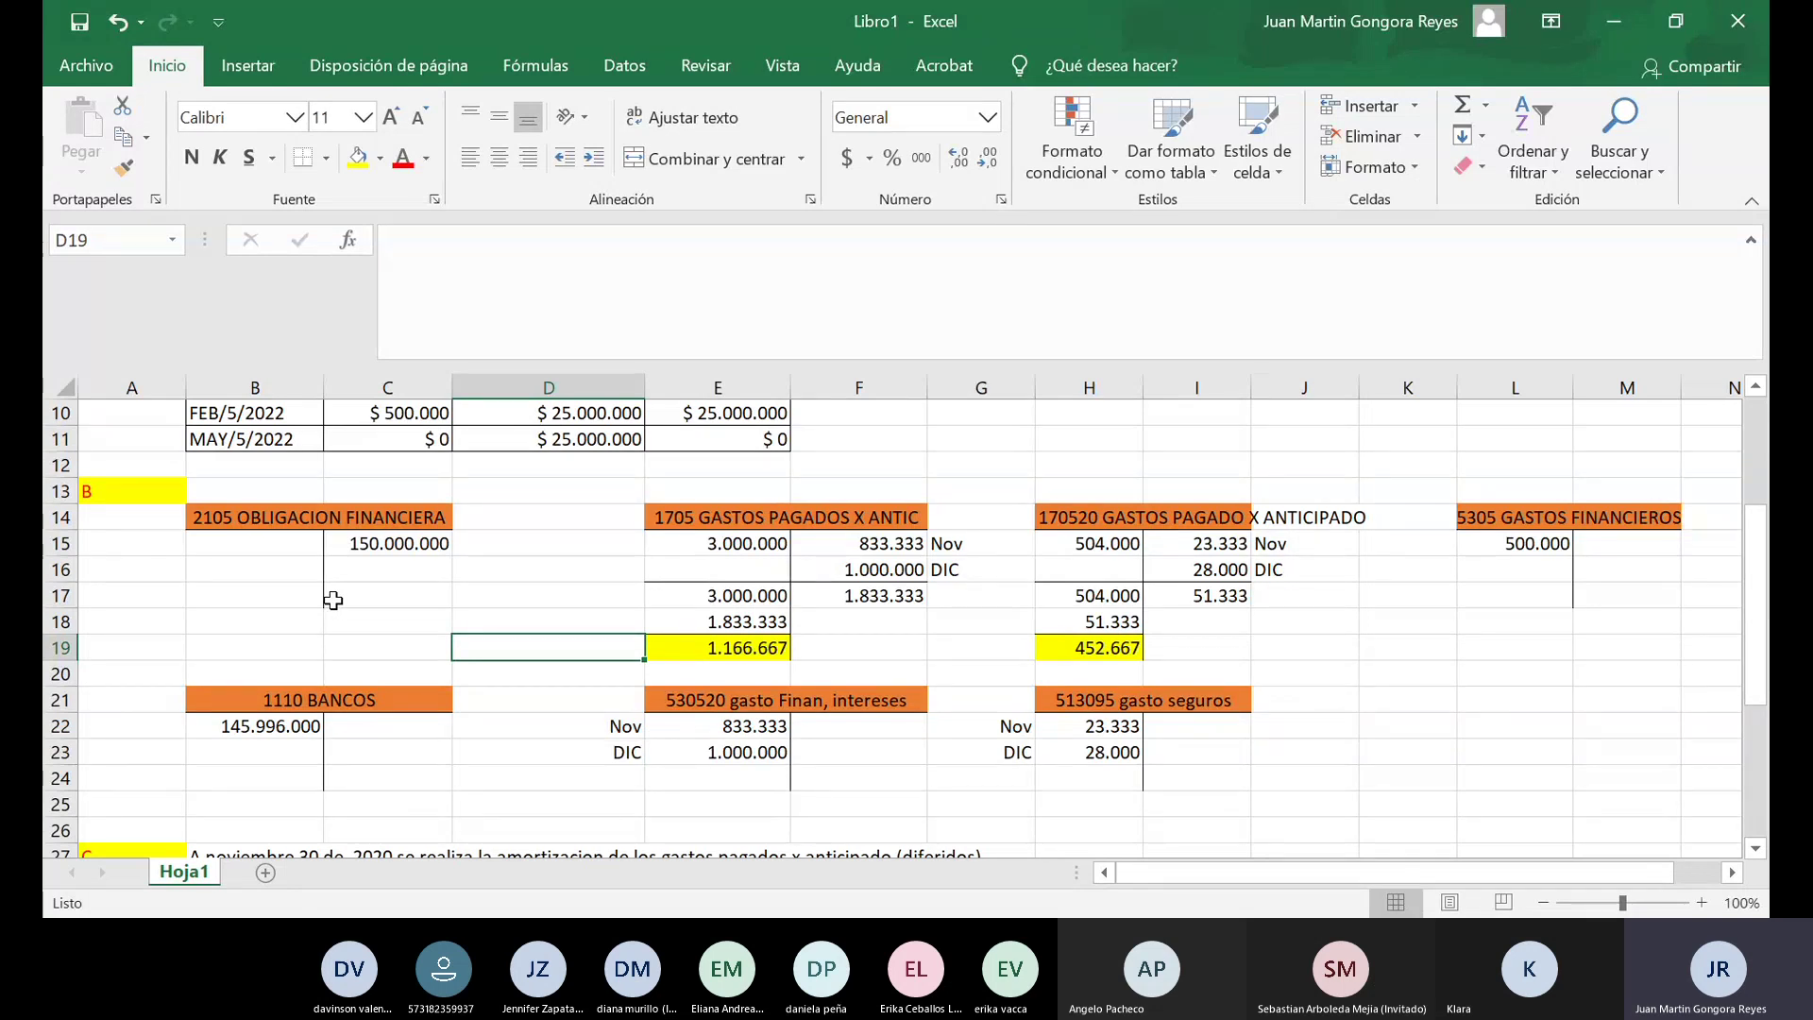
{"action": "scroll", "coordinate": [333, 600], "scroll_direction": "up", "scroll_amount": 3}
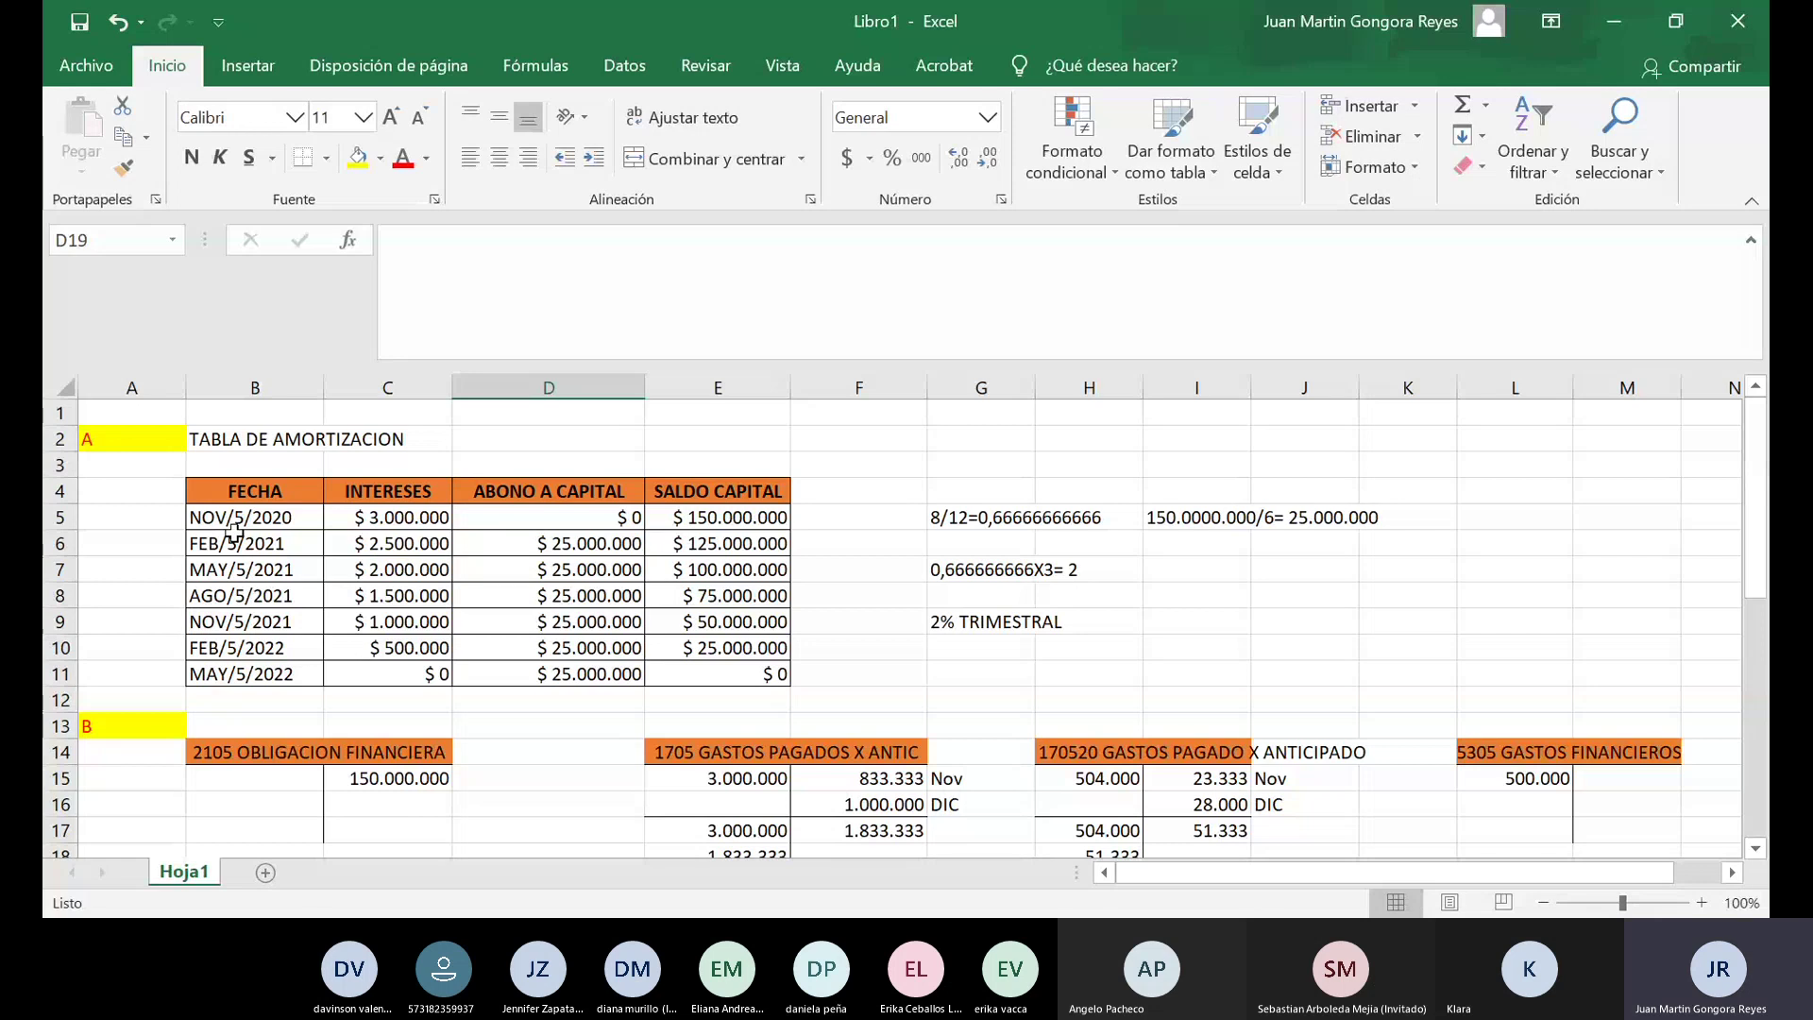
{"action": "left_click", "coordinate": [525, 545]}
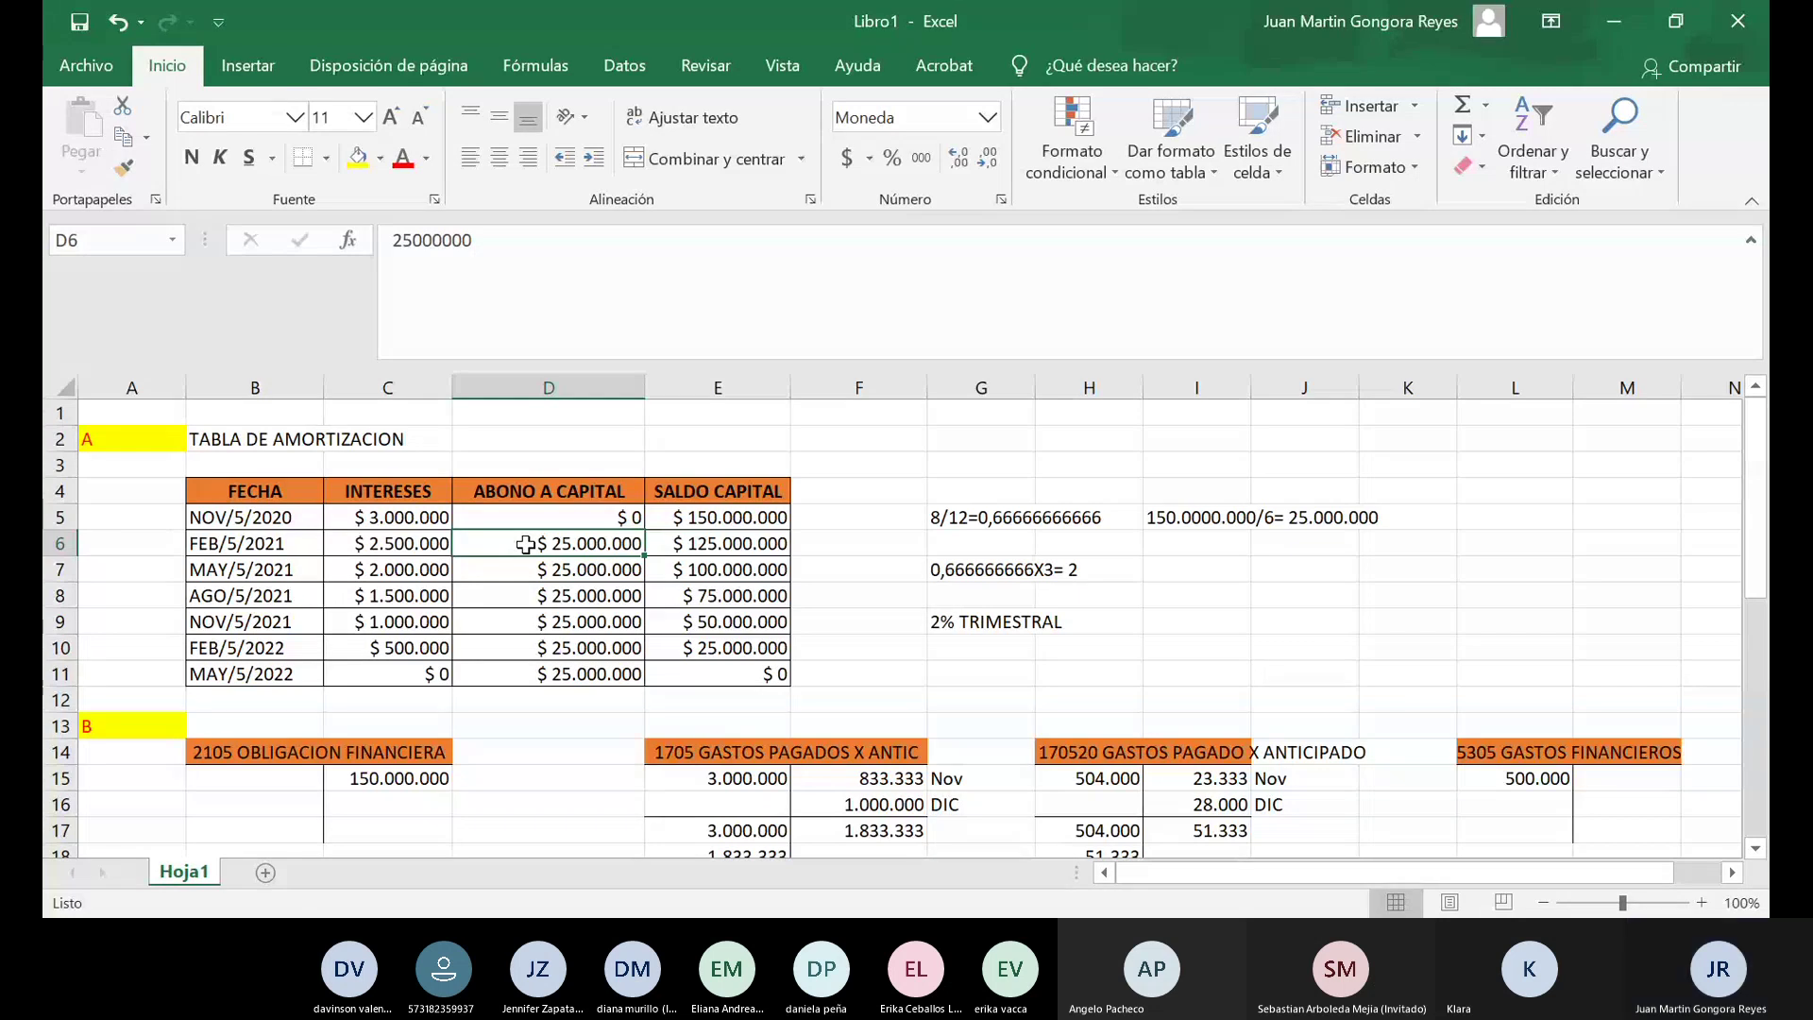
{"action": "left_click_drag", "start_coordinate": [526, 545], "coordinate": [519, 622]}
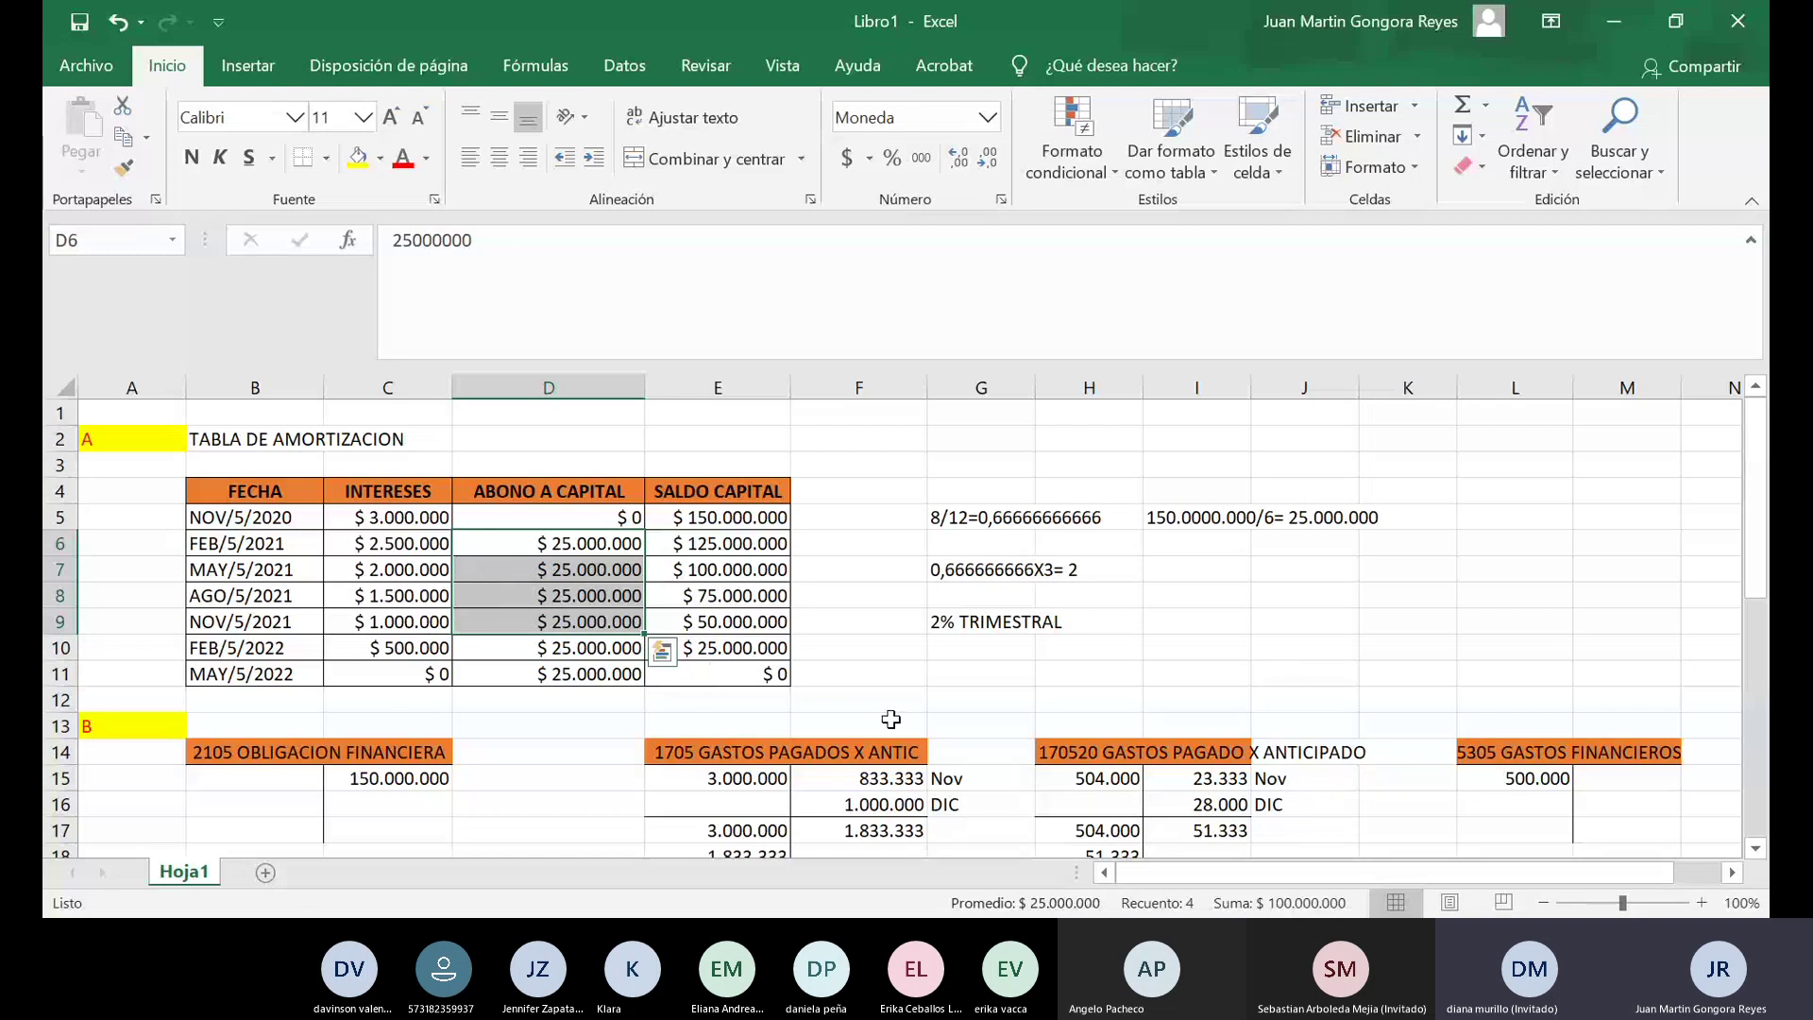
{"action": "left_click", "coordinate": [1183, 652]}
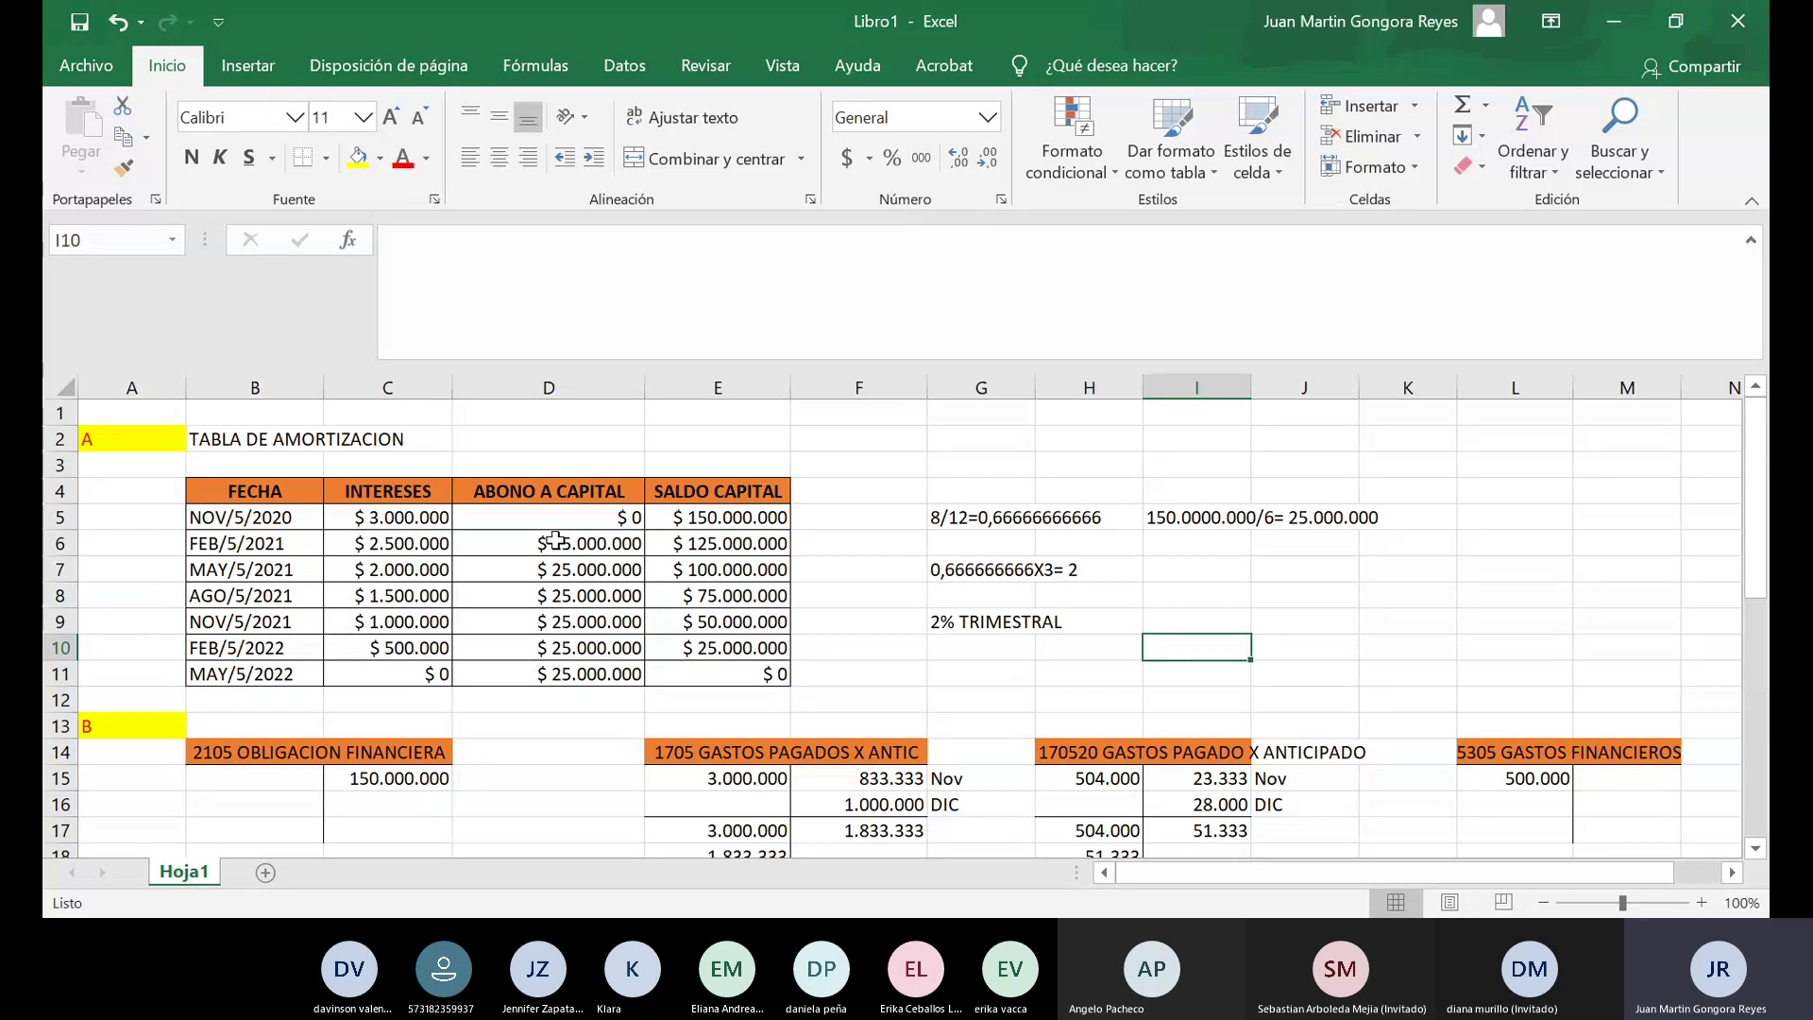
{"action": "left_click_drag", "start_coordinate": [555, 541], "coordinate": [556, 626]}
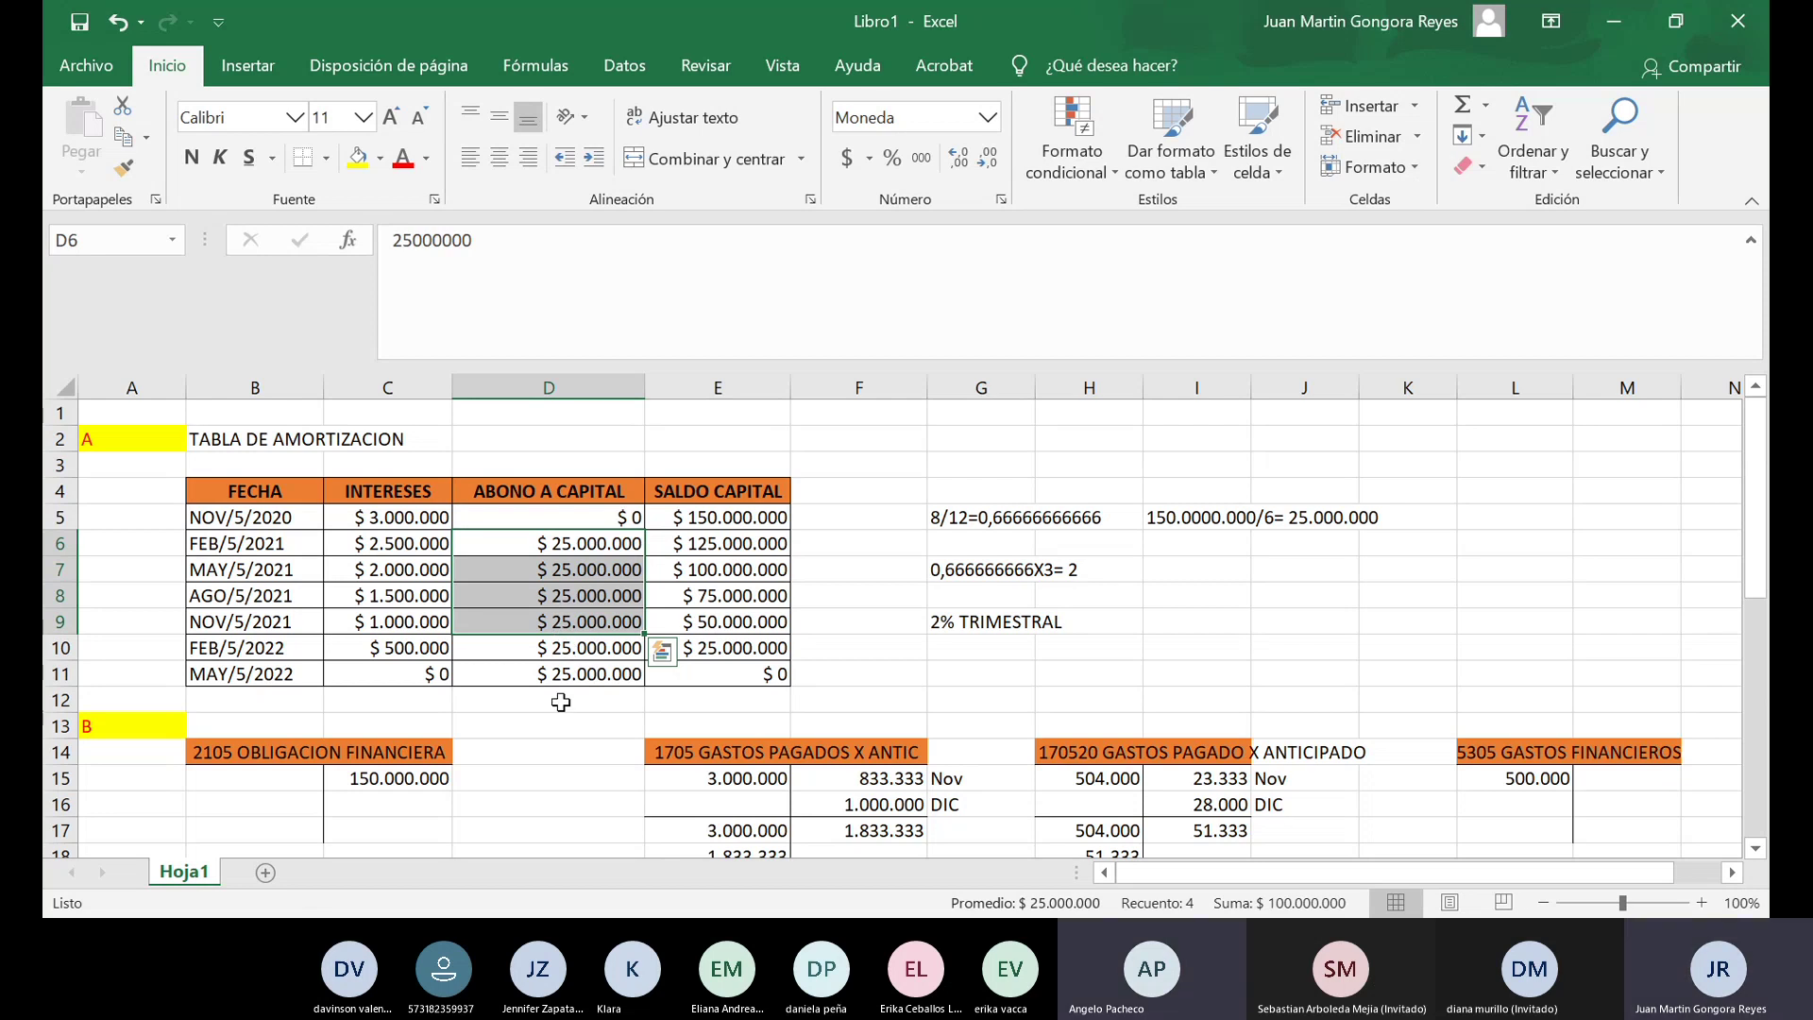
{"action": "left_click", "coordinate": [488, 546]}
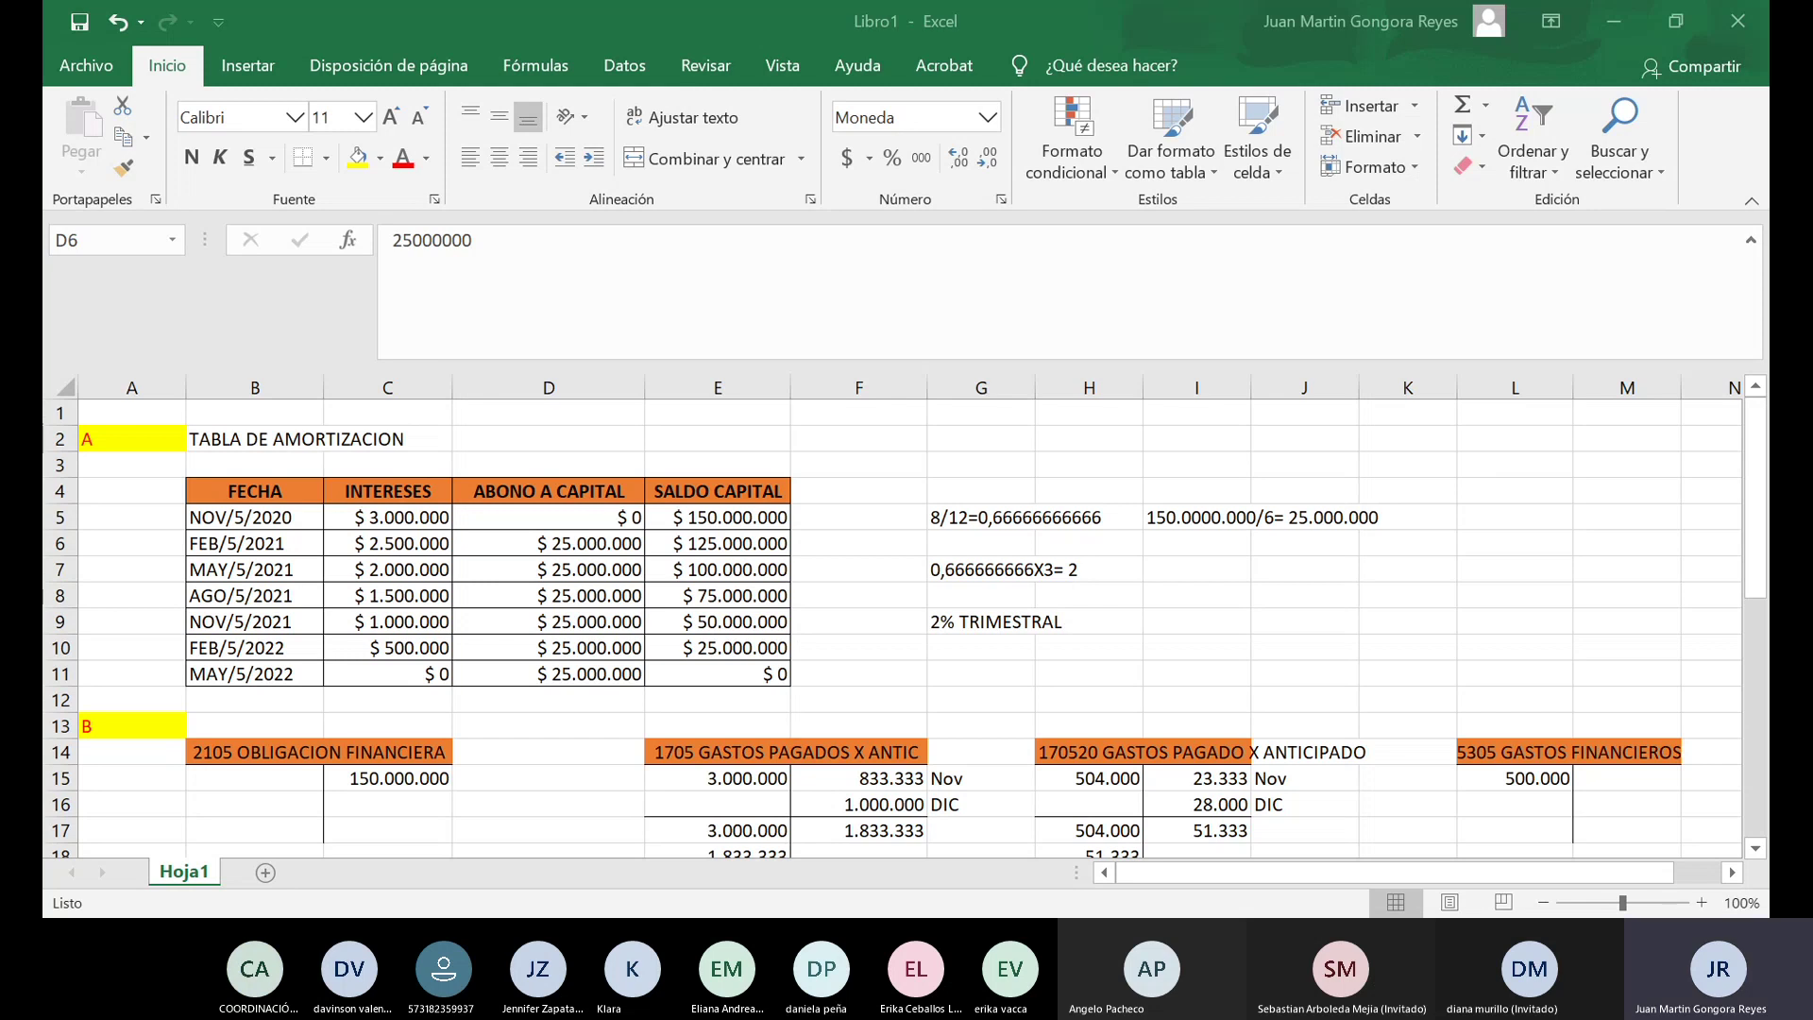
{"action": "key", "text": "alt+Tab"}
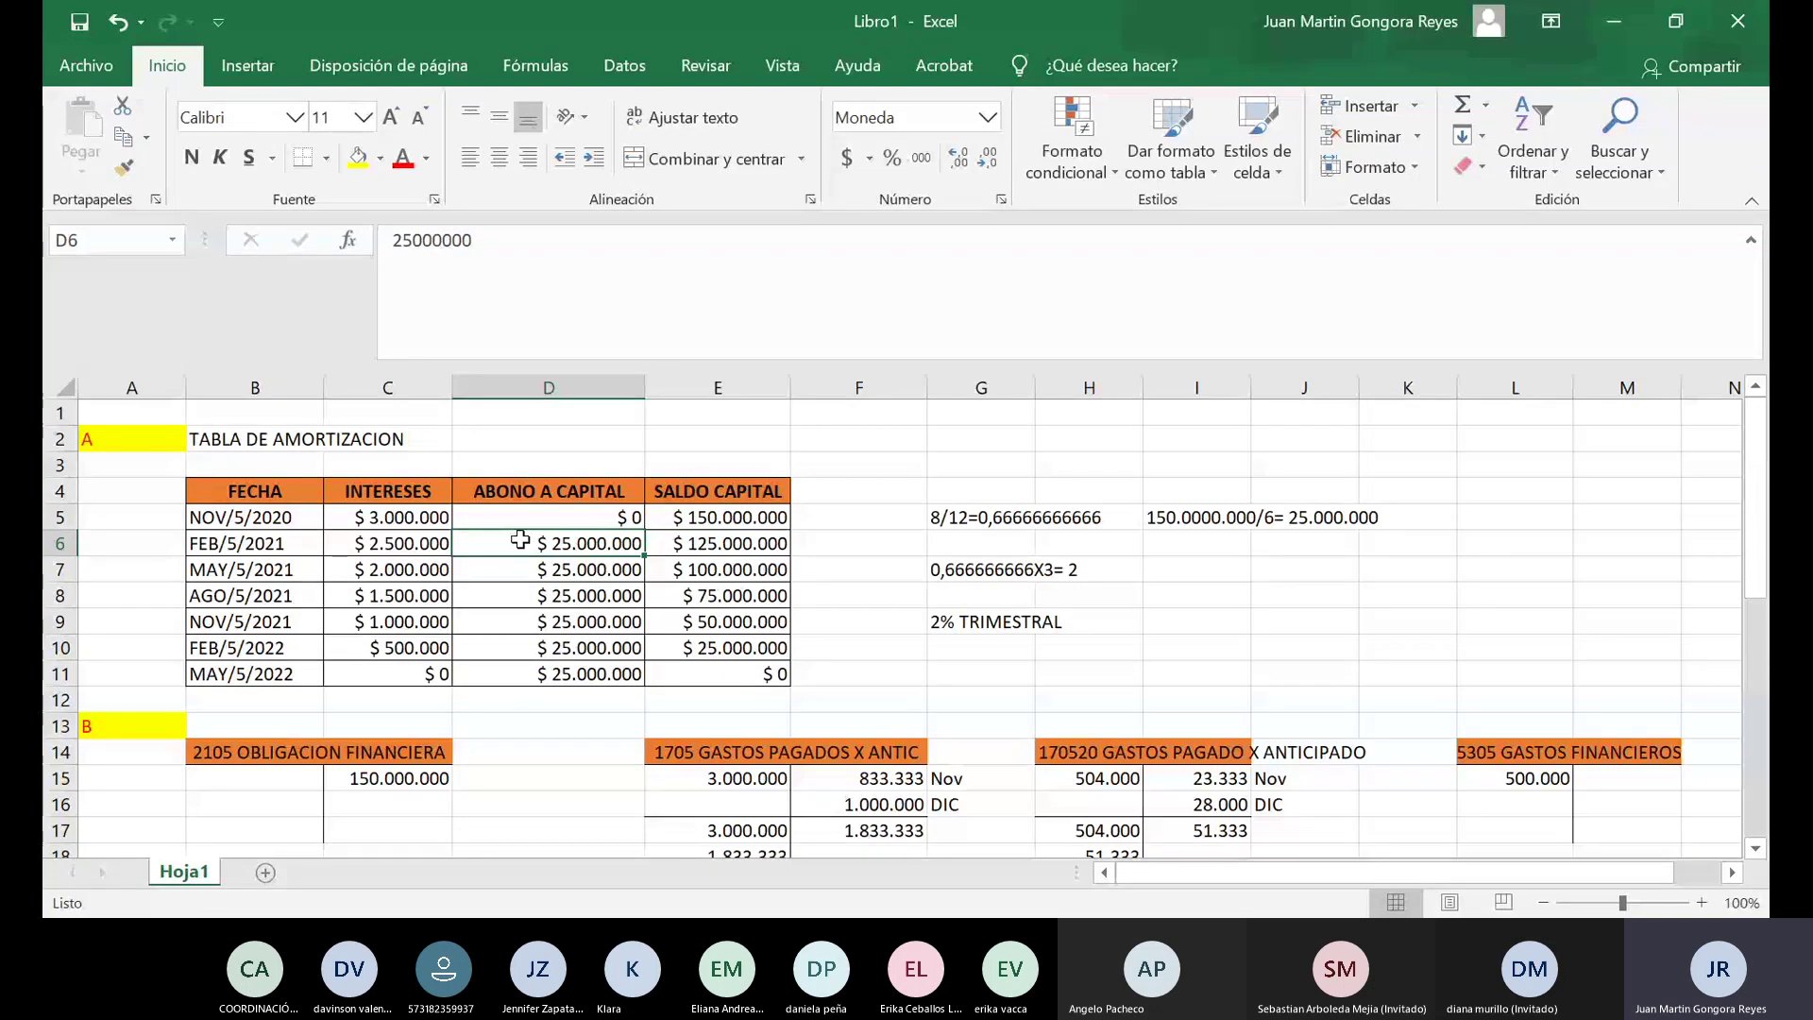
{"action": "left_click_drag", "start_coordinate": [521, 539], "coordinate": [526, 622]}
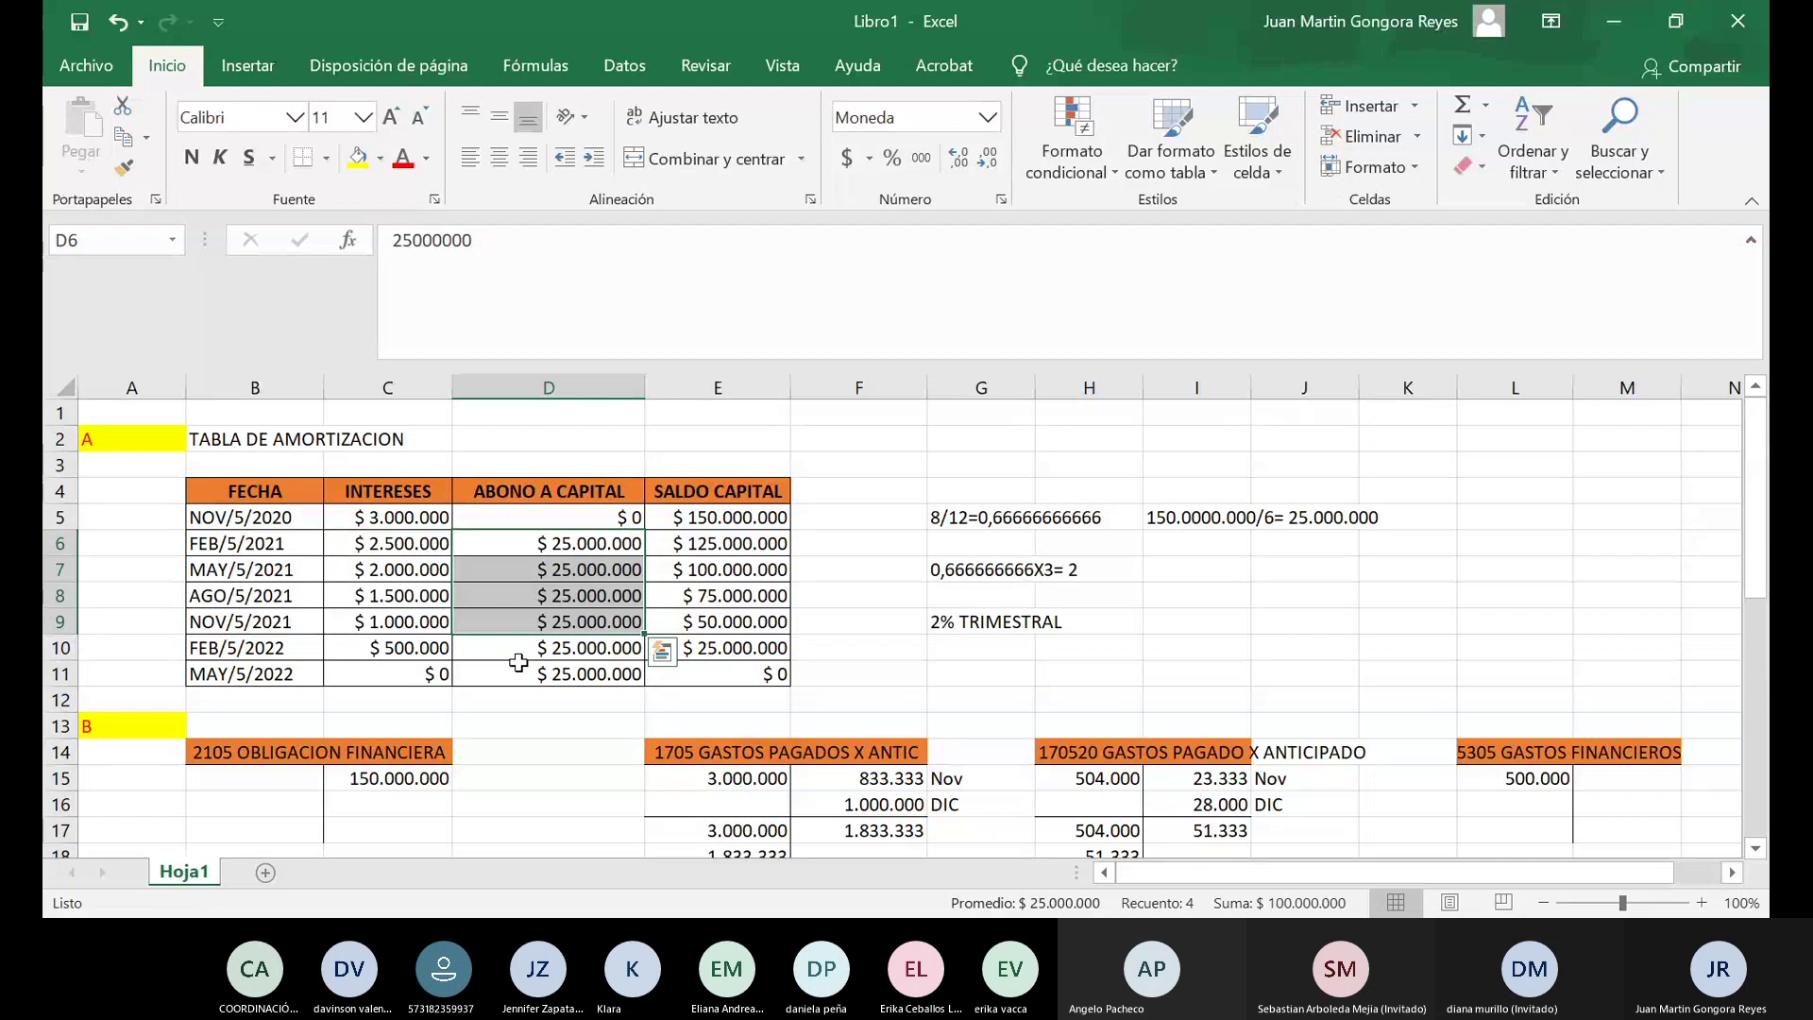
Draw a thick outside border around B40:E50, below the December amortization calculations, as the balance sheet frame.
{"action": "scroll", "coordinate": [518, 663], "scroll_direction": "down", "scroll_amount": 6}
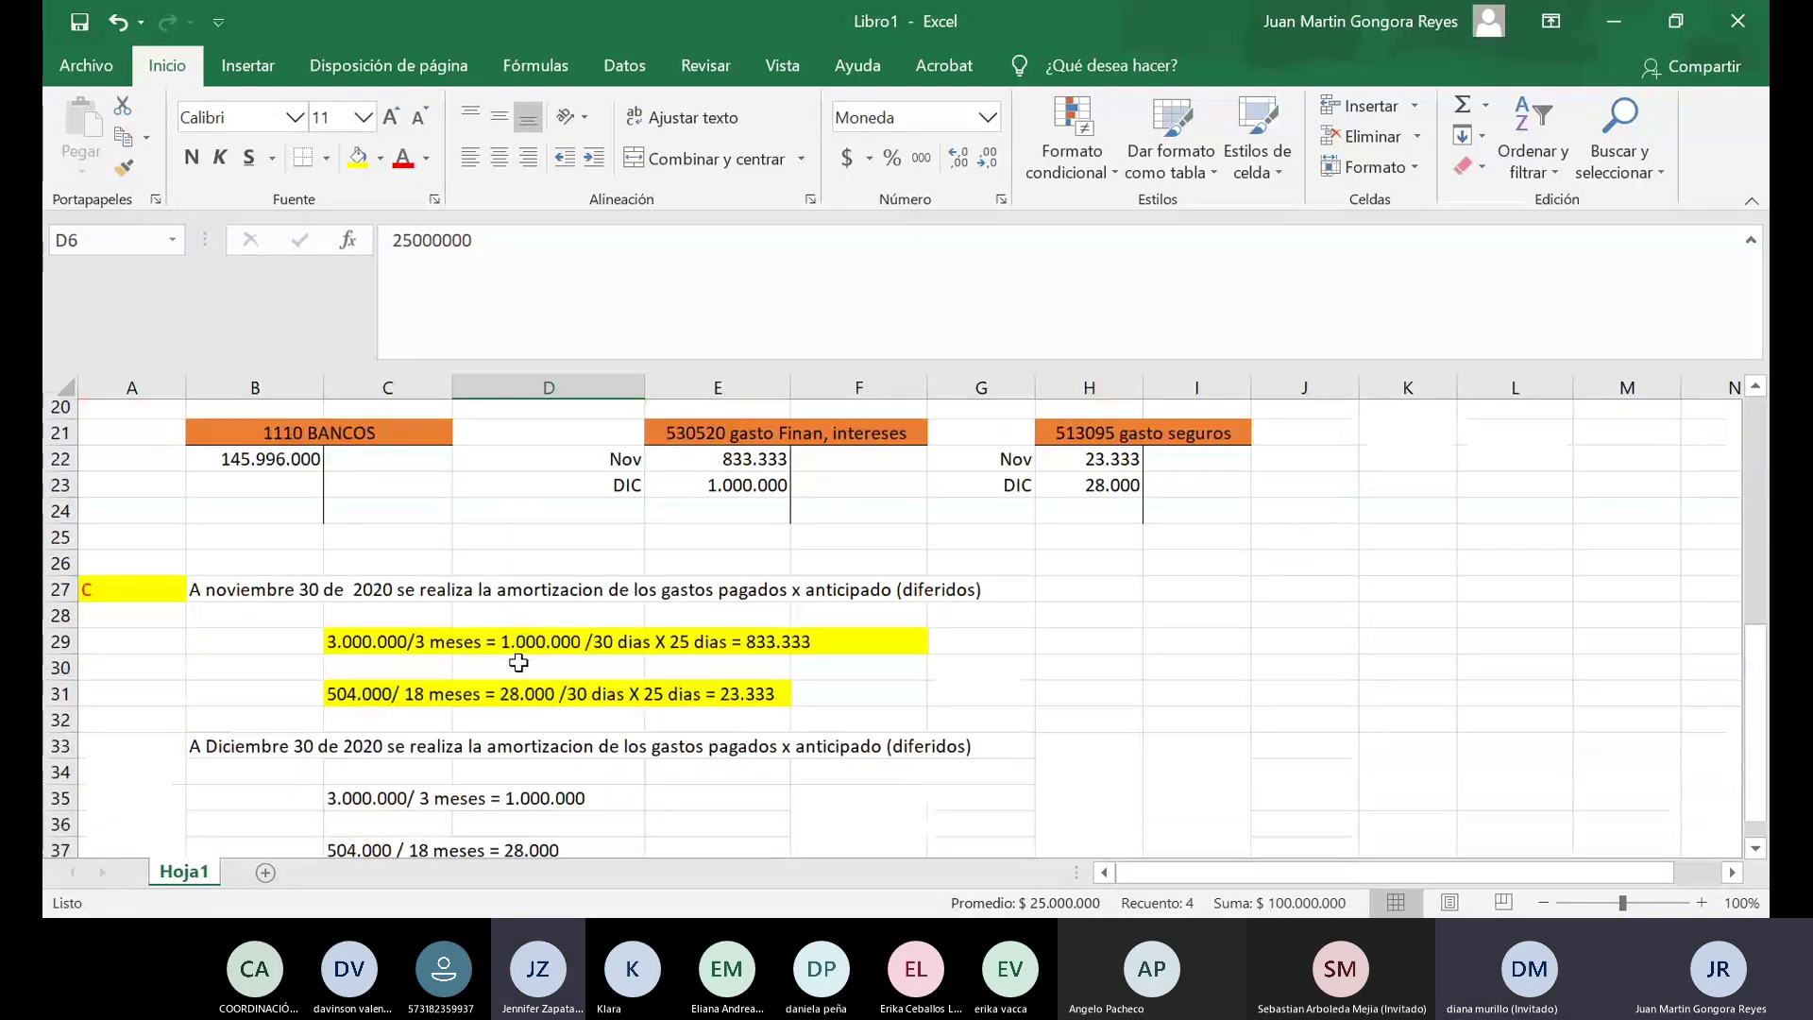
{"action": "scroll", "coordinate": [518, 663], "scroll_direction": "down", "scroll_amount": 2}
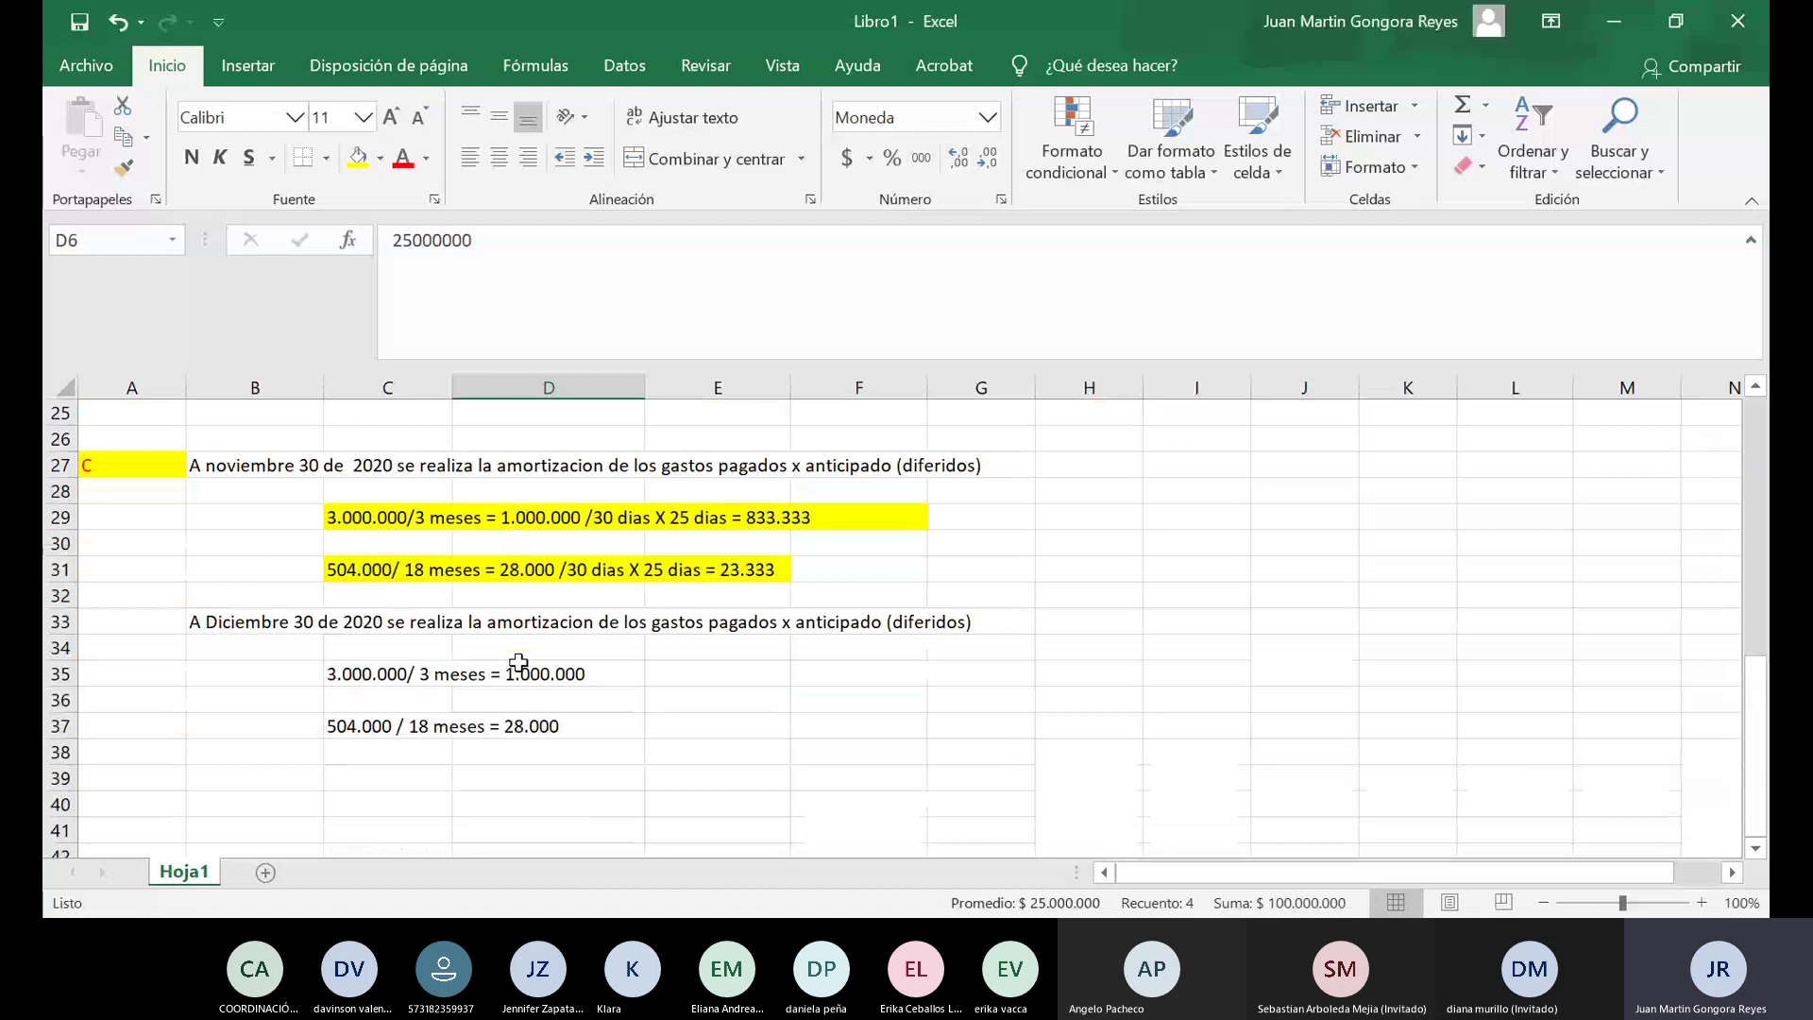
{"action": "scroll", "coordinate": [519, 663], "scroll_direction": "down", "scroll_amount": 2}
{"action": "left_click_drag", "start_coordinate": [255, 647], "coordinate": [636, 643]}
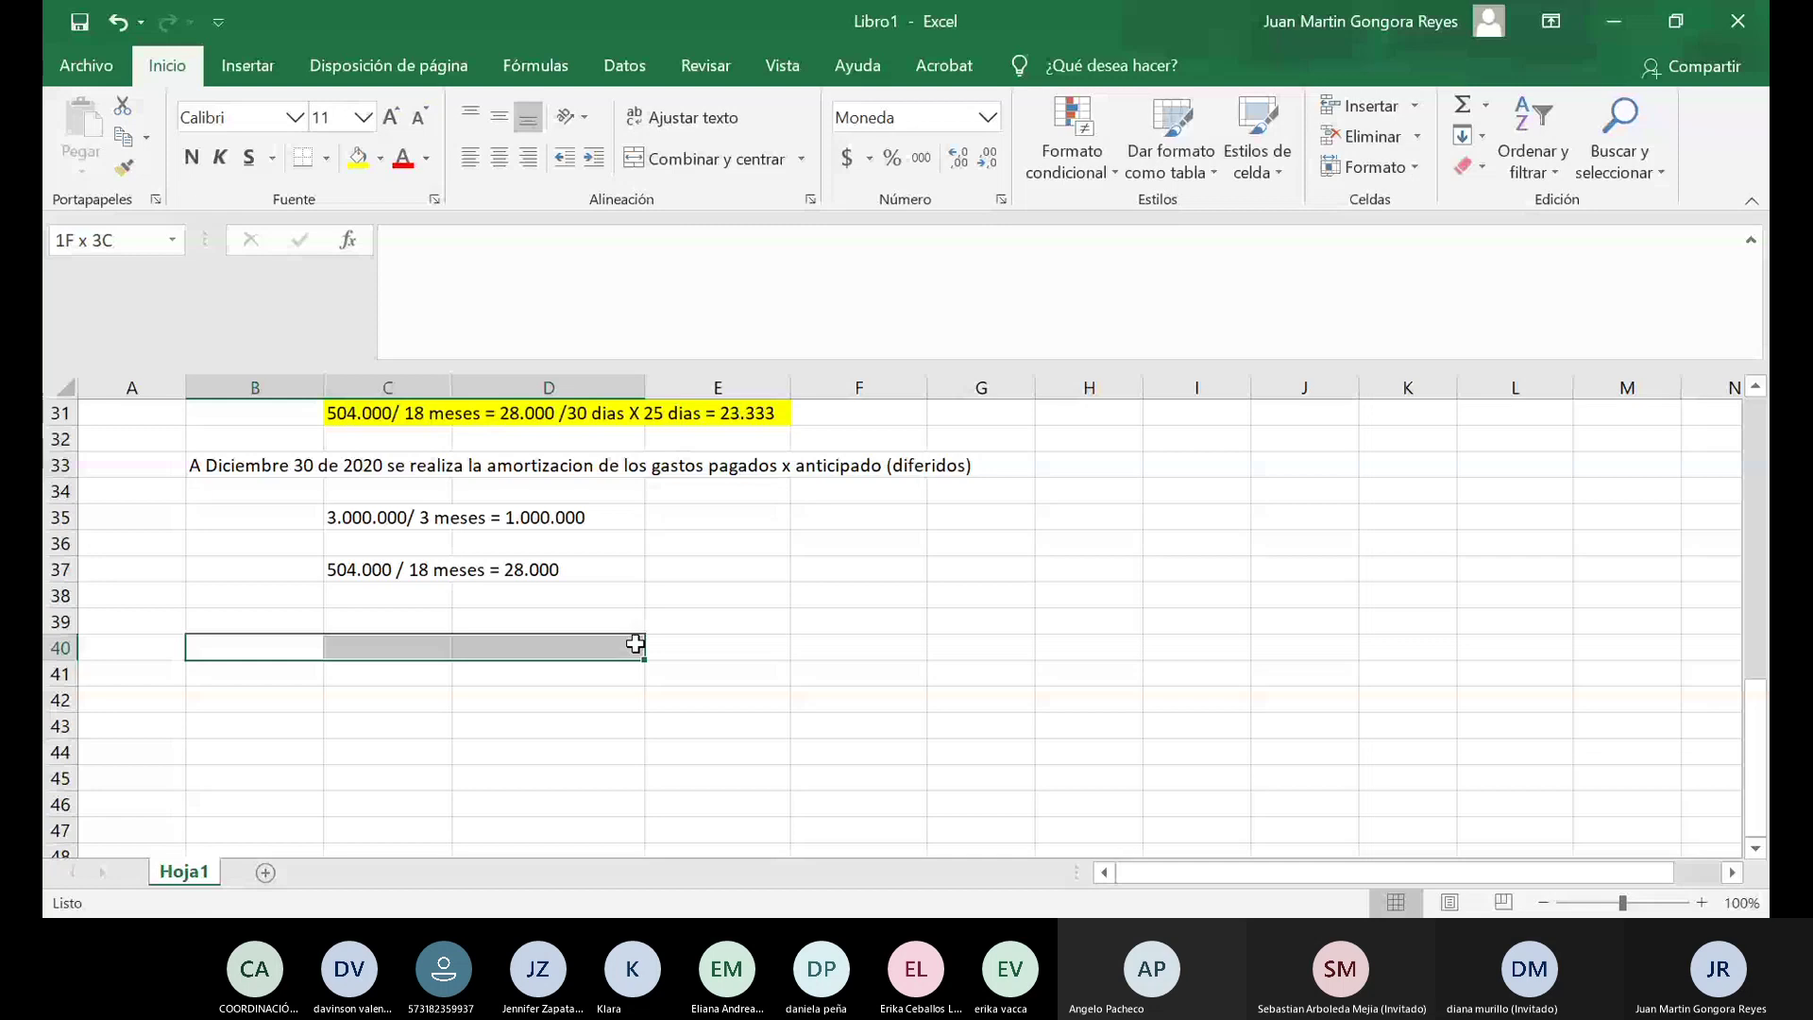
{"action": "left_click_drag", "start_coordinate": [635, 644], "coordinate": [690, 808]}
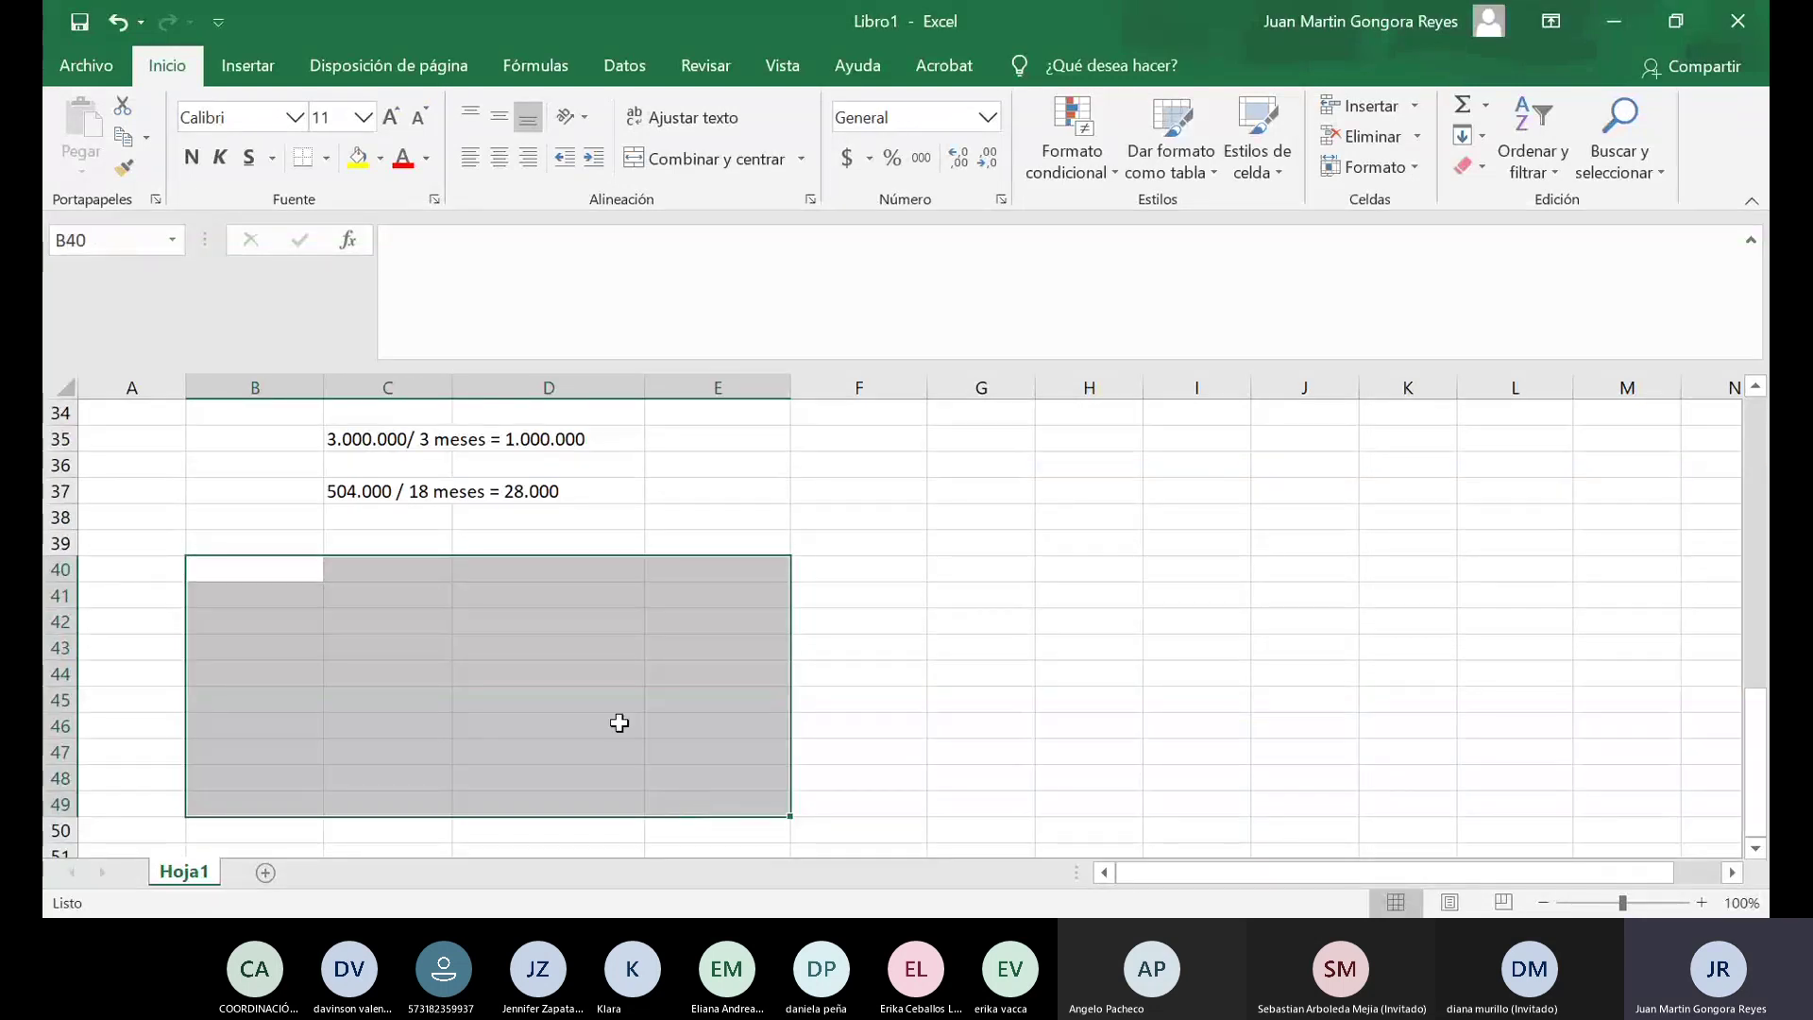
{"action": "left_click", "coordinate": [547, 567]}
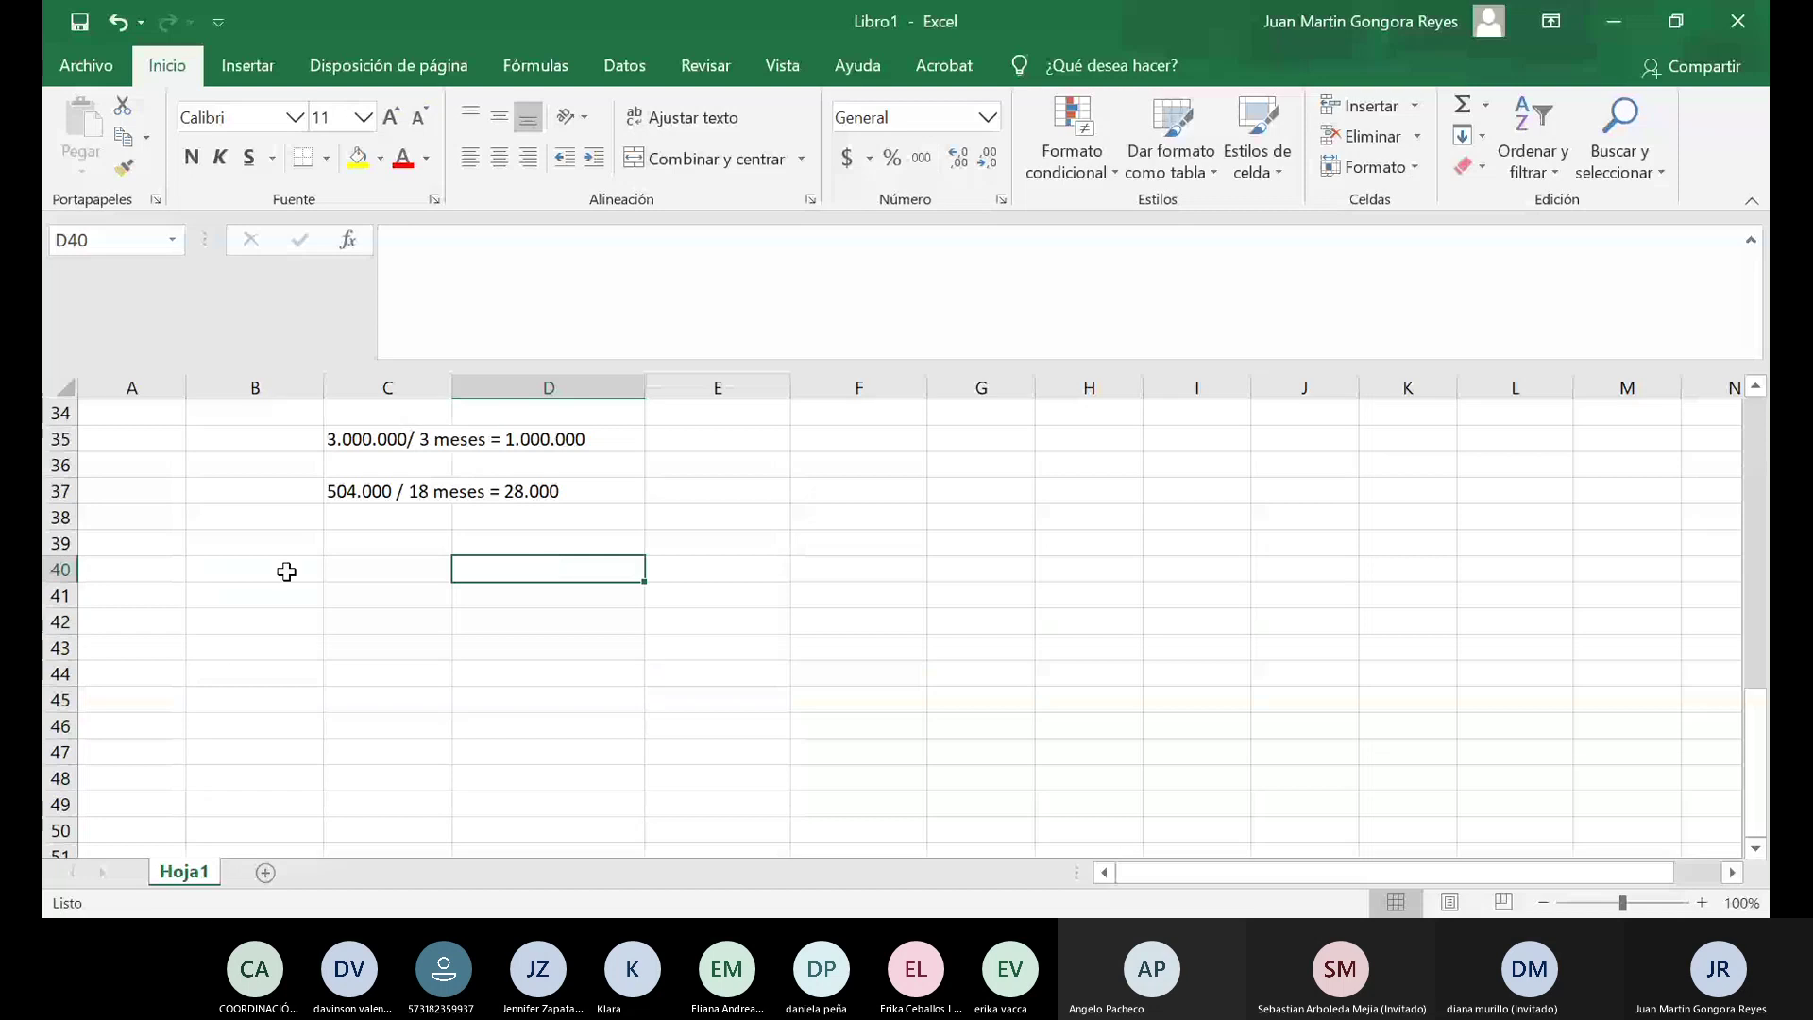
{"action": "left_click_drag", "start_coordinate": [284, 567], "coordinate": [740, 817]}
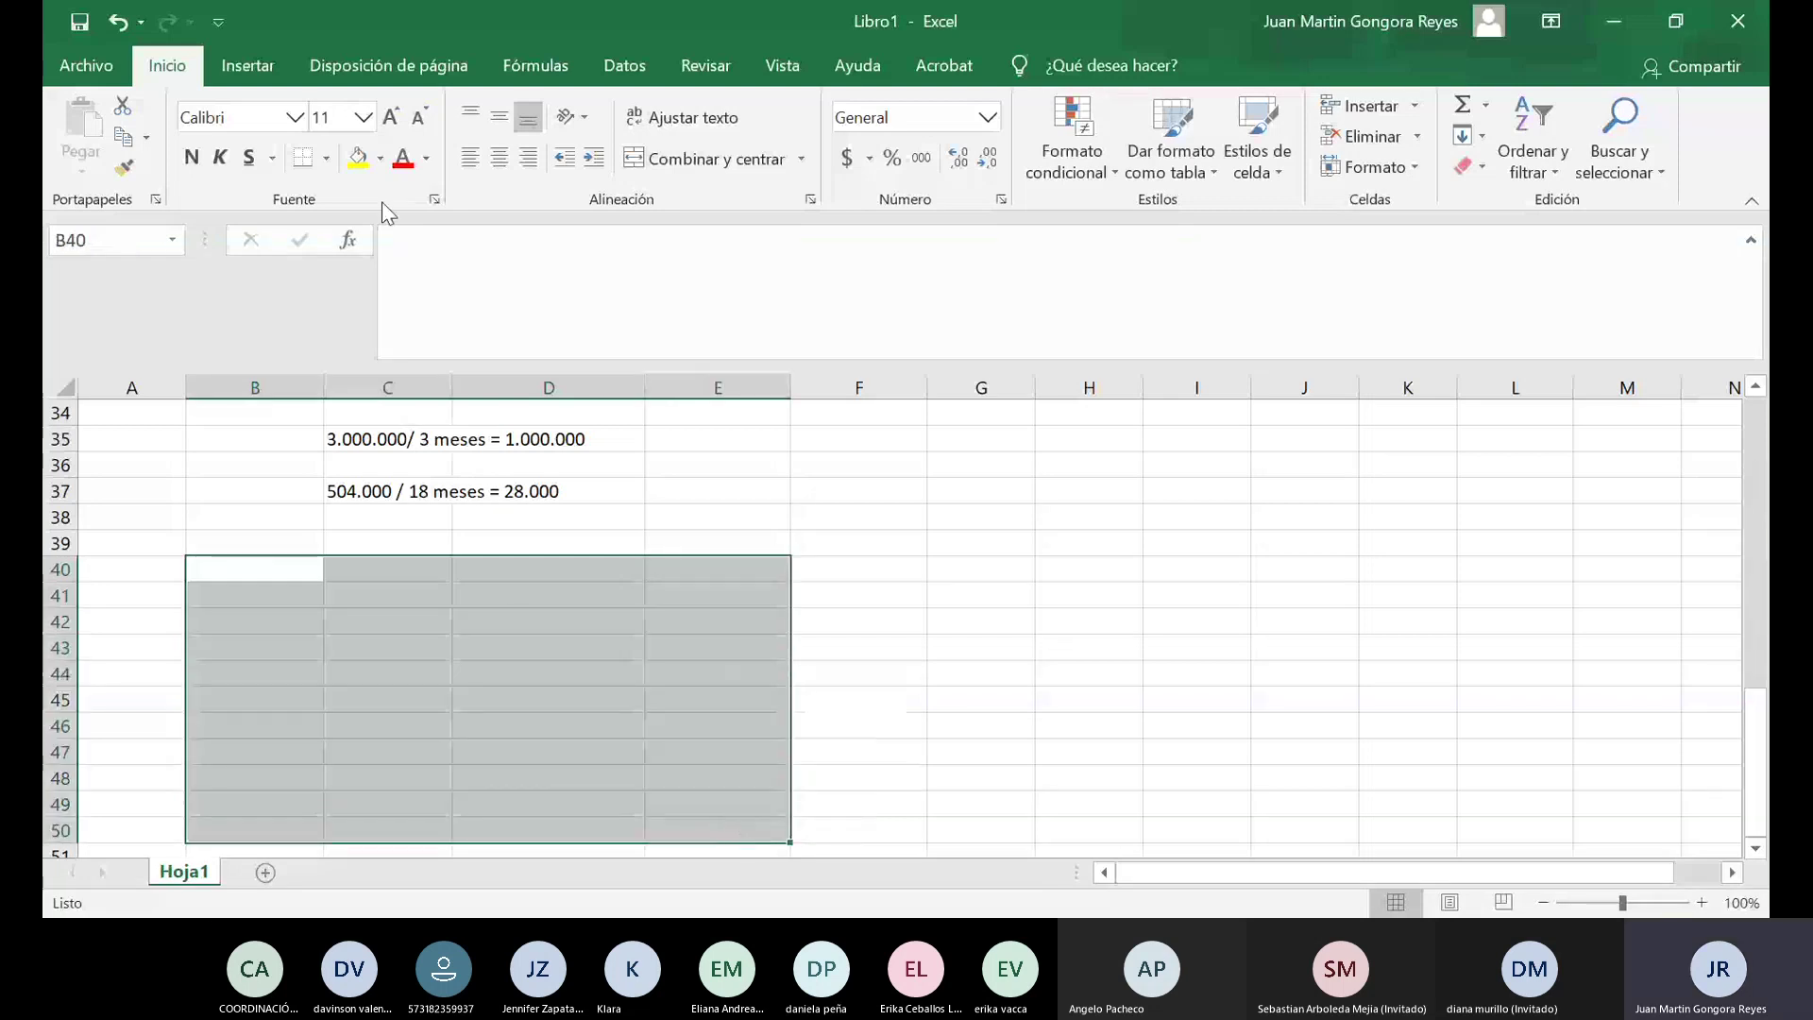
{"action": "left_click", "coordinate": [327, 159]}
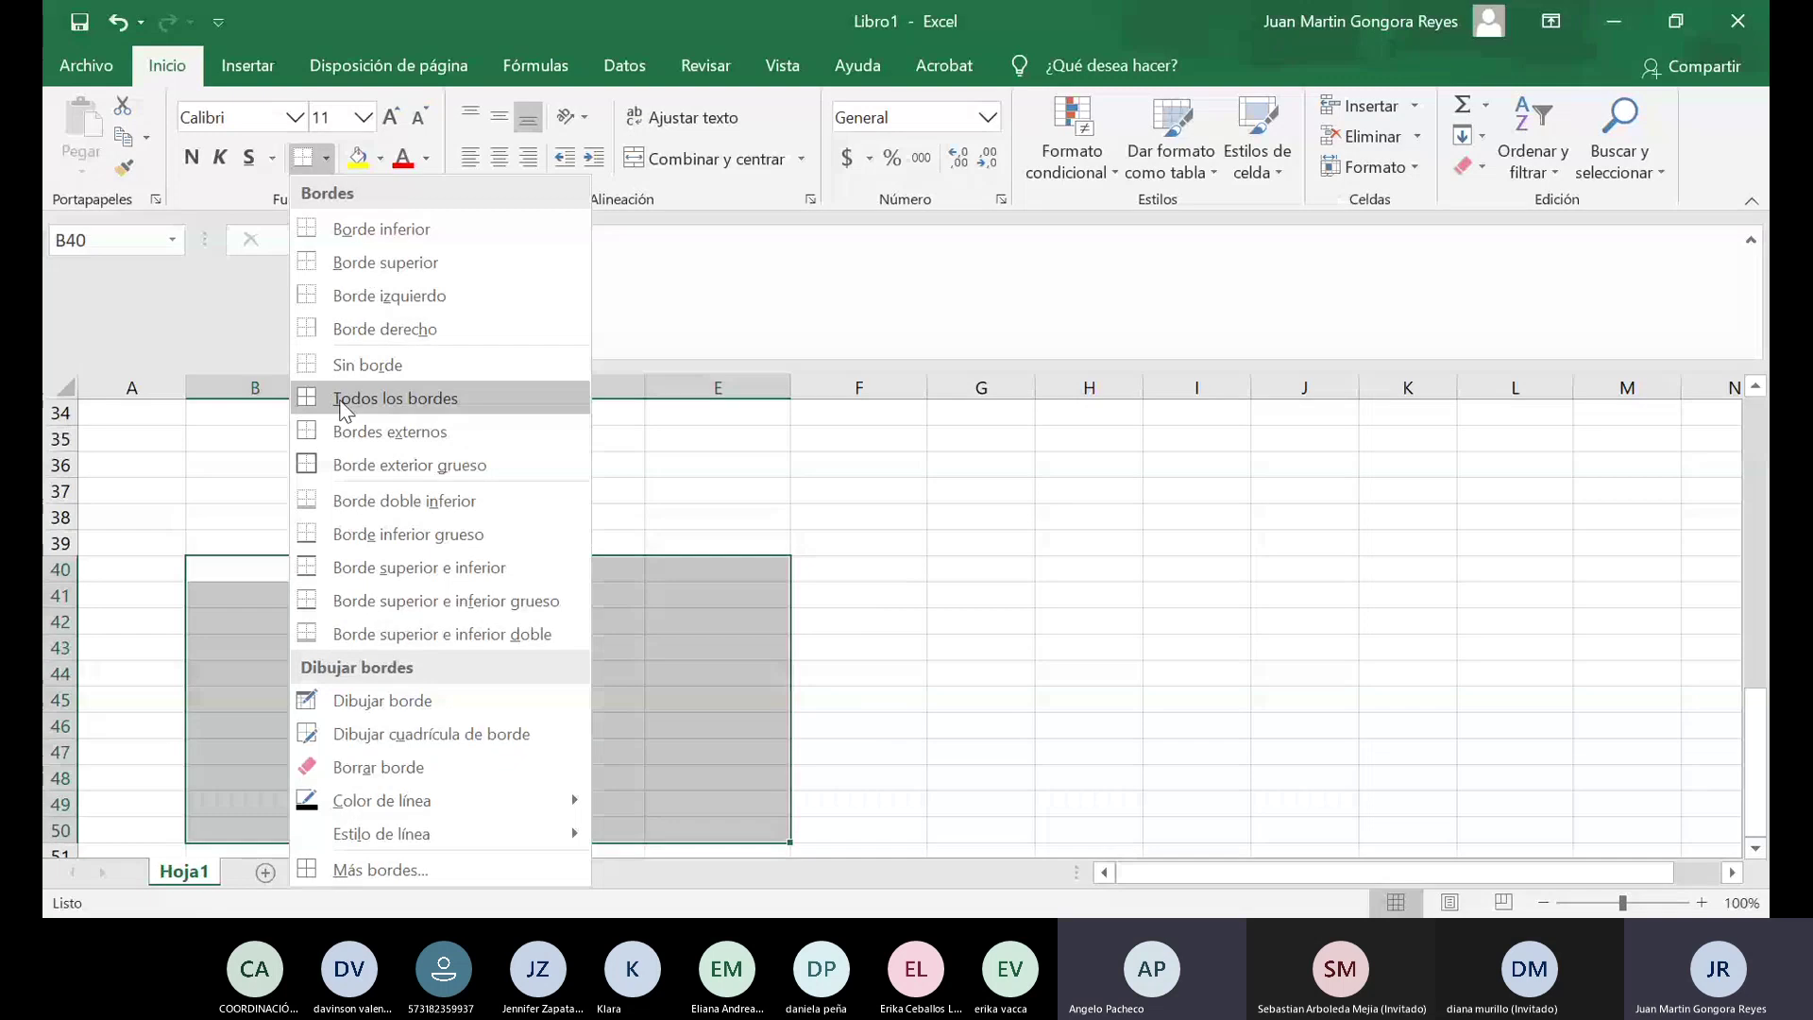
{"action": "left_click", "coordinate": [314, 464]}
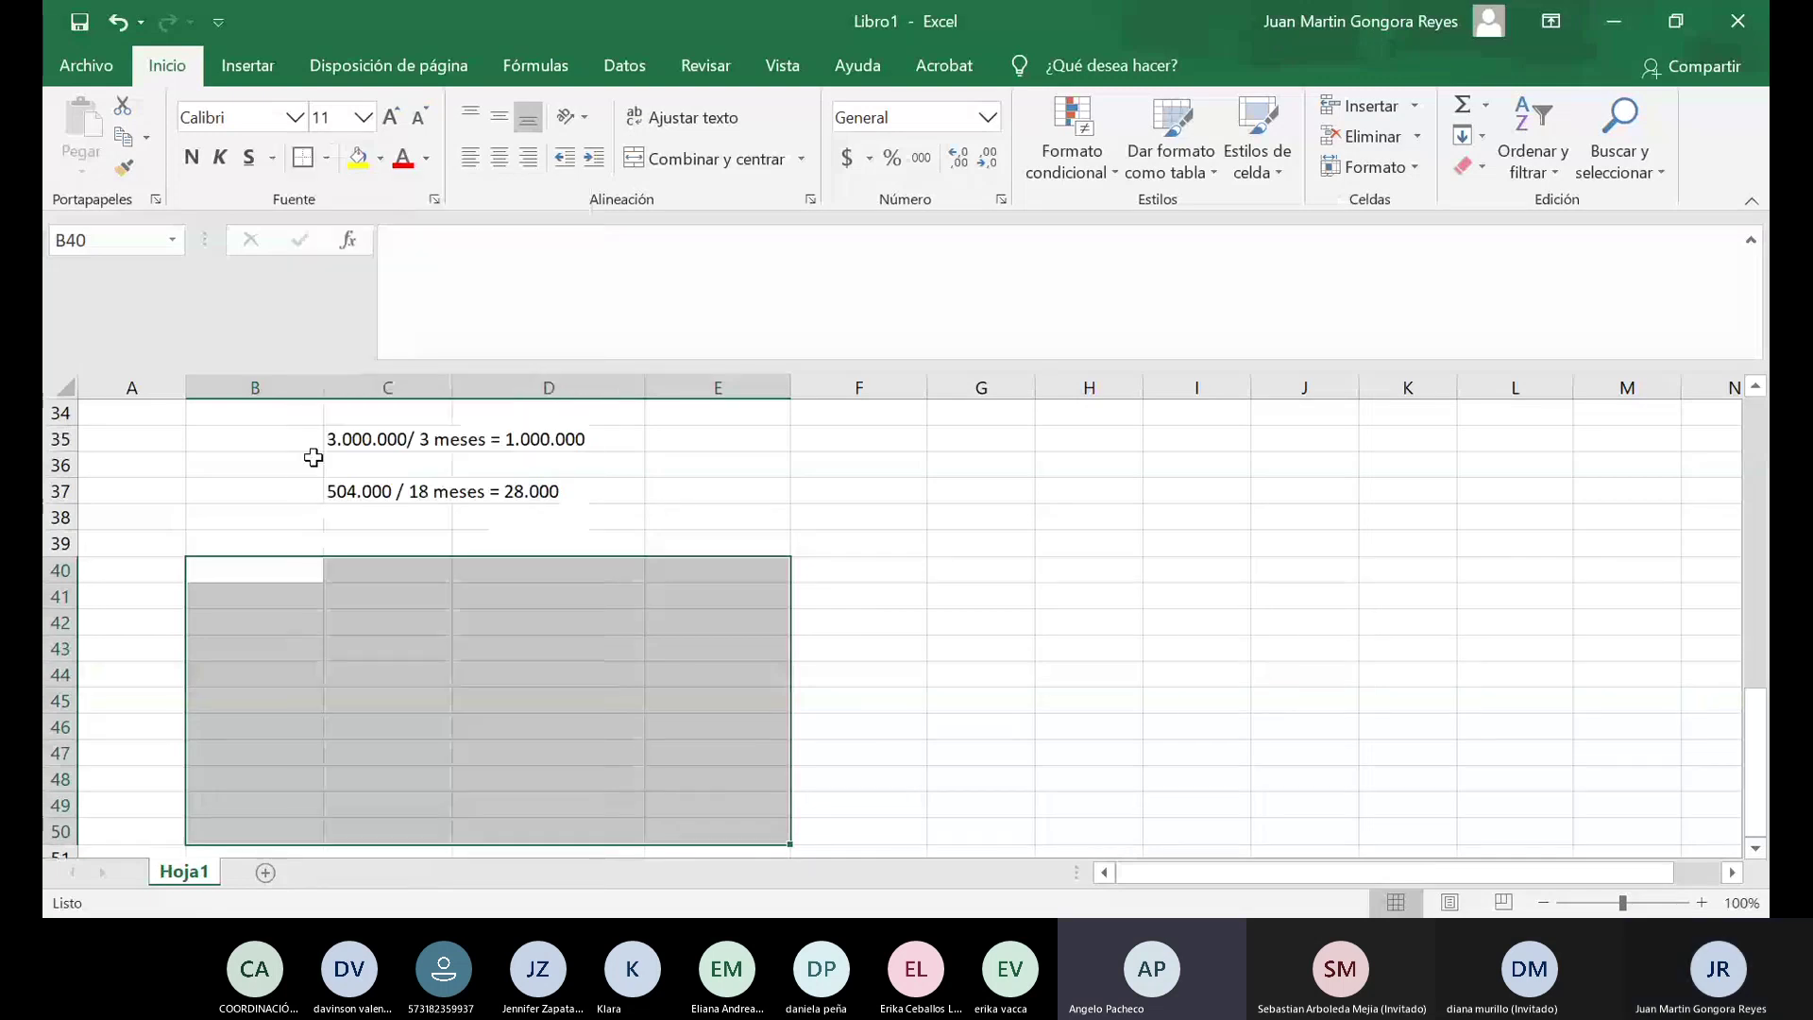
Add a left border to D40:E50 to divide the framed block into two halves.
{"action": "left_click", "coordinate": [535, 576]}
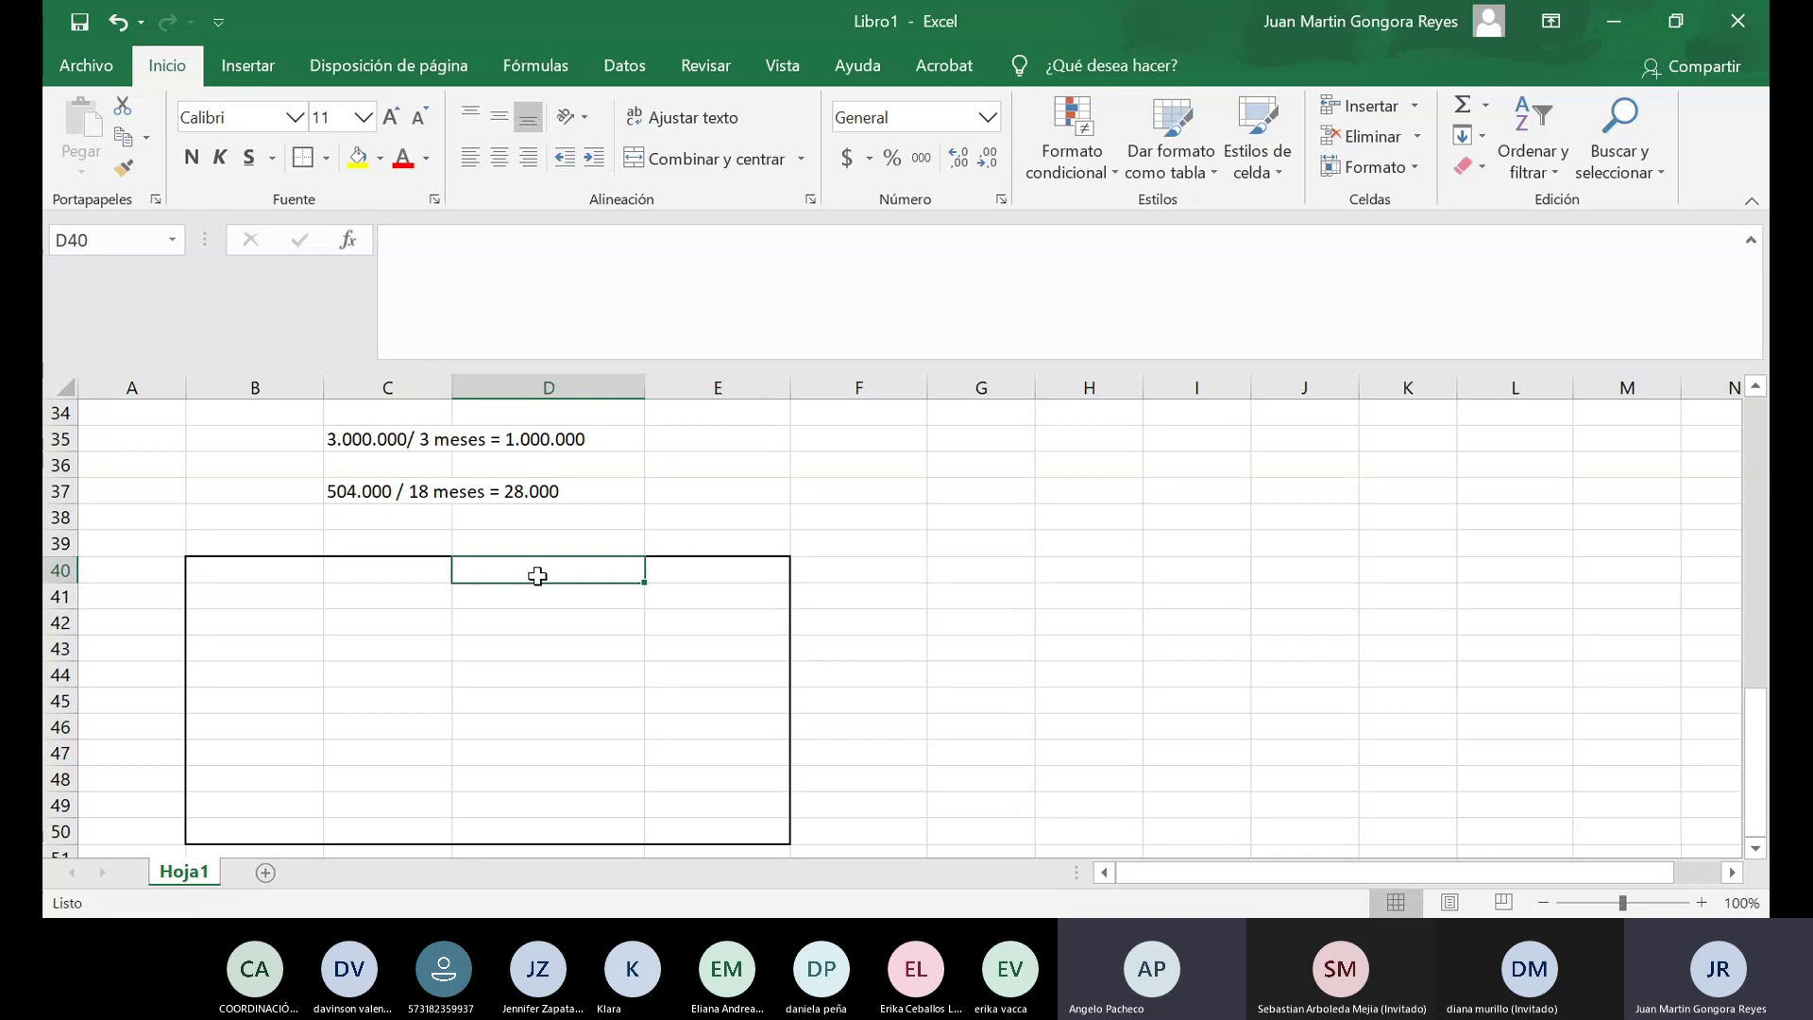
{"action": "left_click_drag", "start_coordinate": [649, 580], "coordinate": [664, 828]}
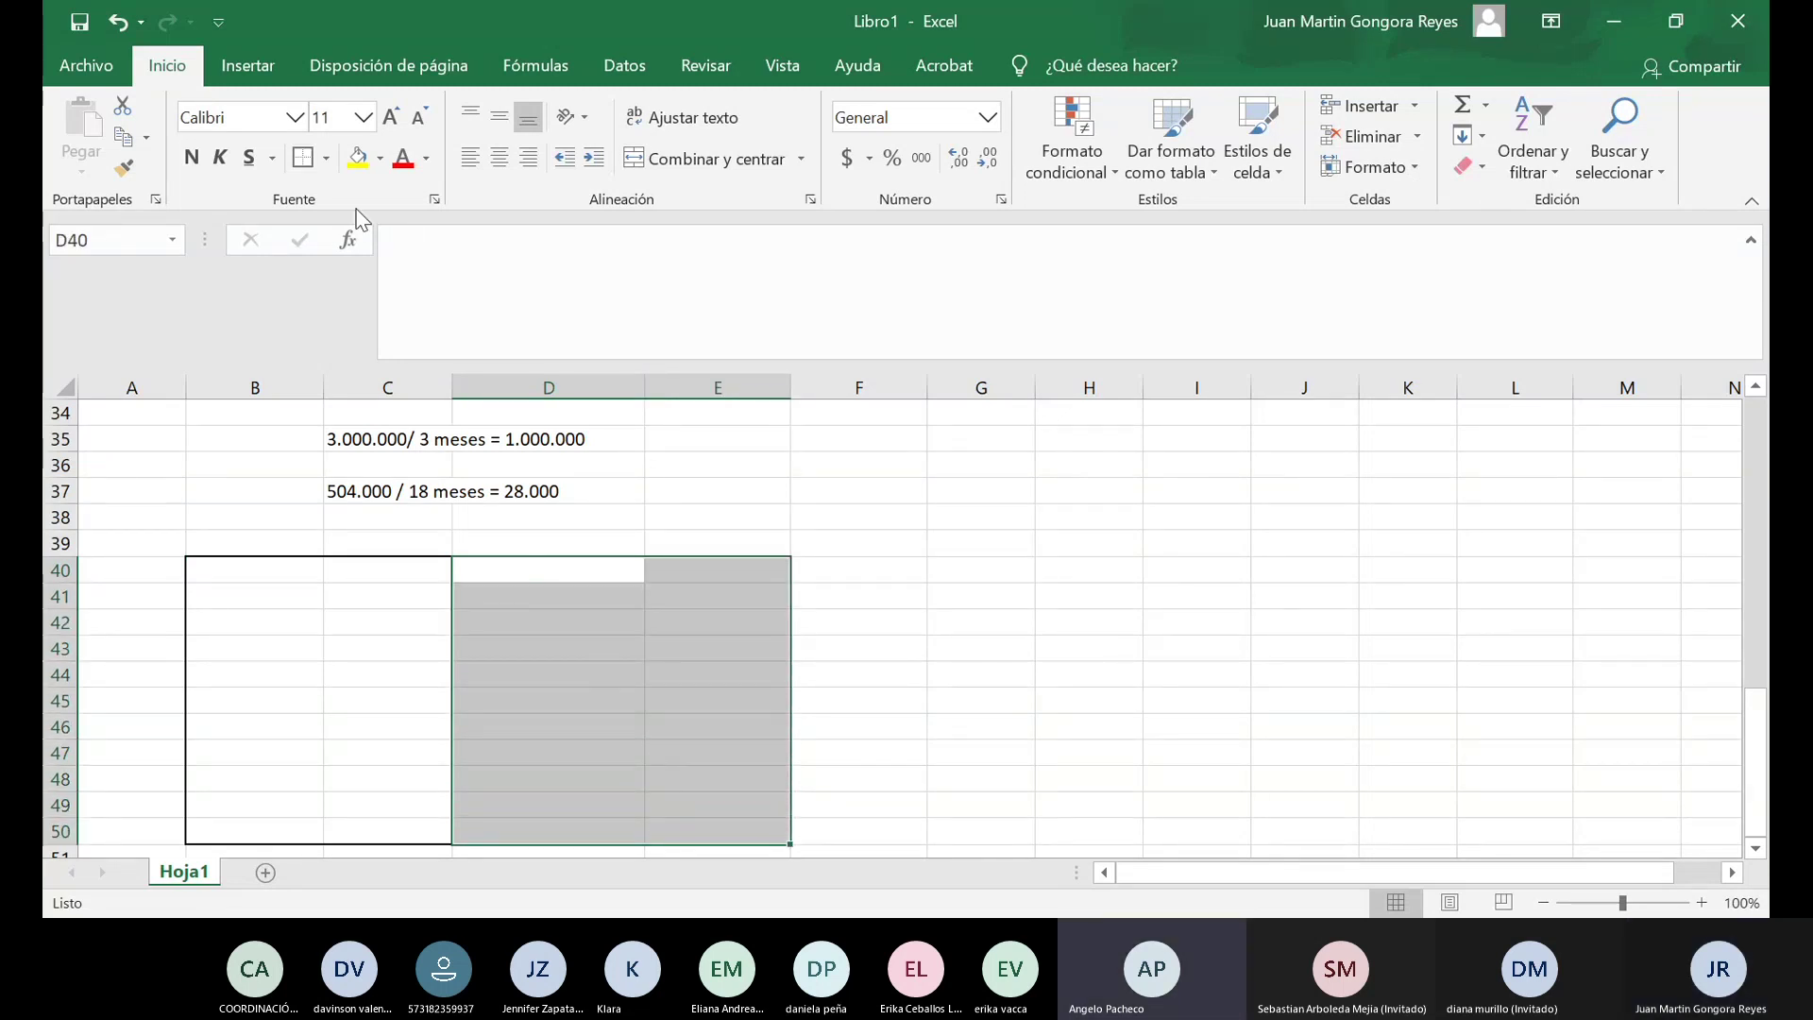
{"action": "left_click", "coordinate": [326, 159]}
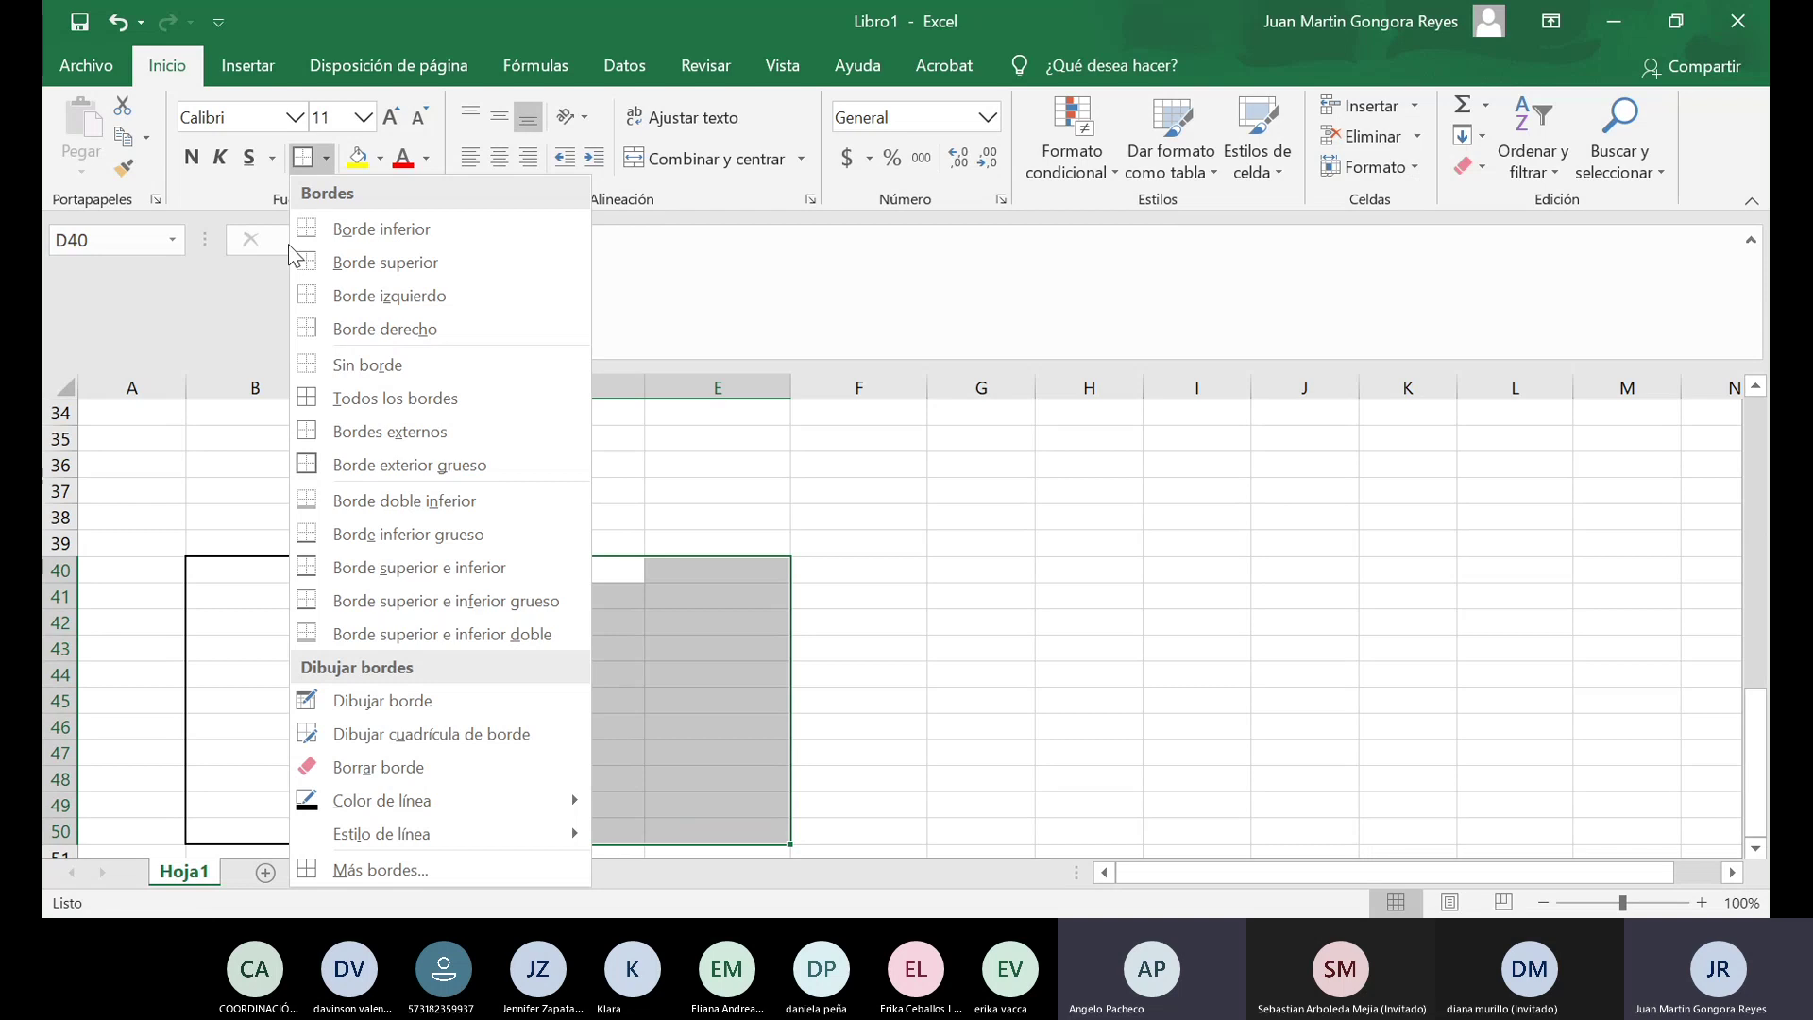
{"action": "left_click", "coordinate": [387, 295]}
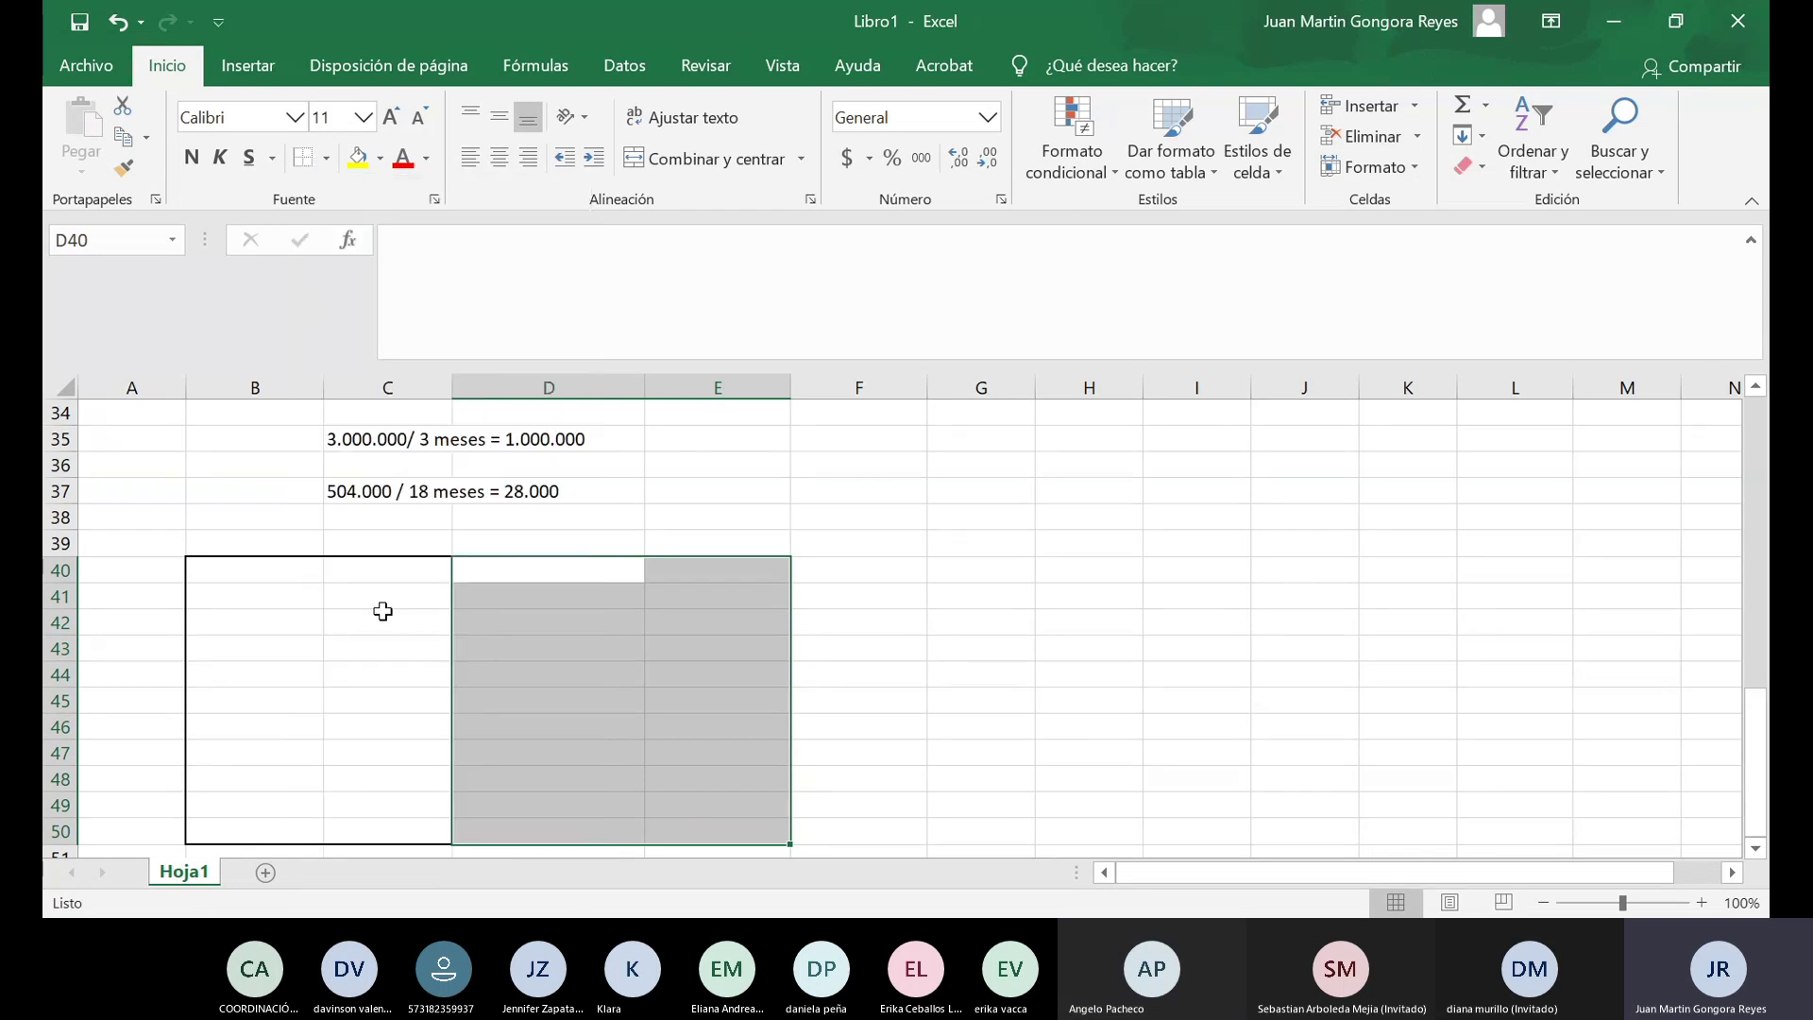
Enter the balance sheet headings ACTIVOS in B40, PASIVO in D40 and PATRIMONIO in D47.
{"action": "left_click", "coordinate": [312, 571]}
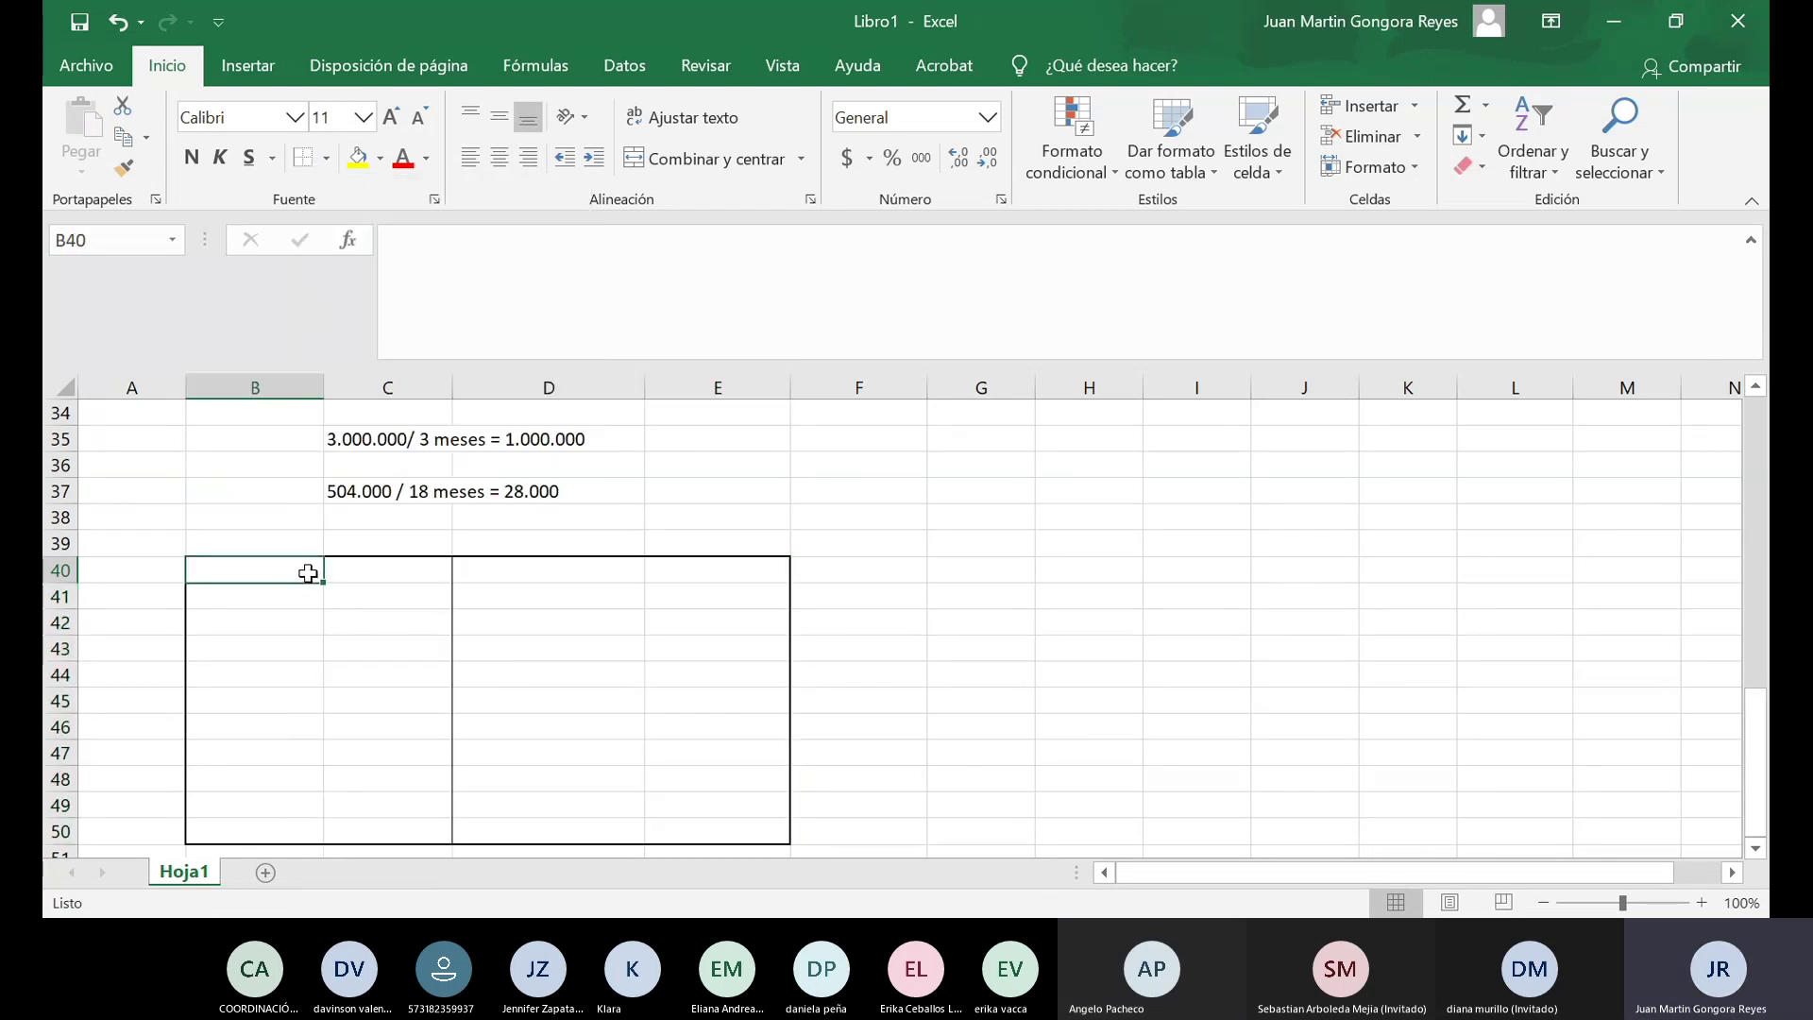
{"action": "type", "text": "ACTIVOS"}
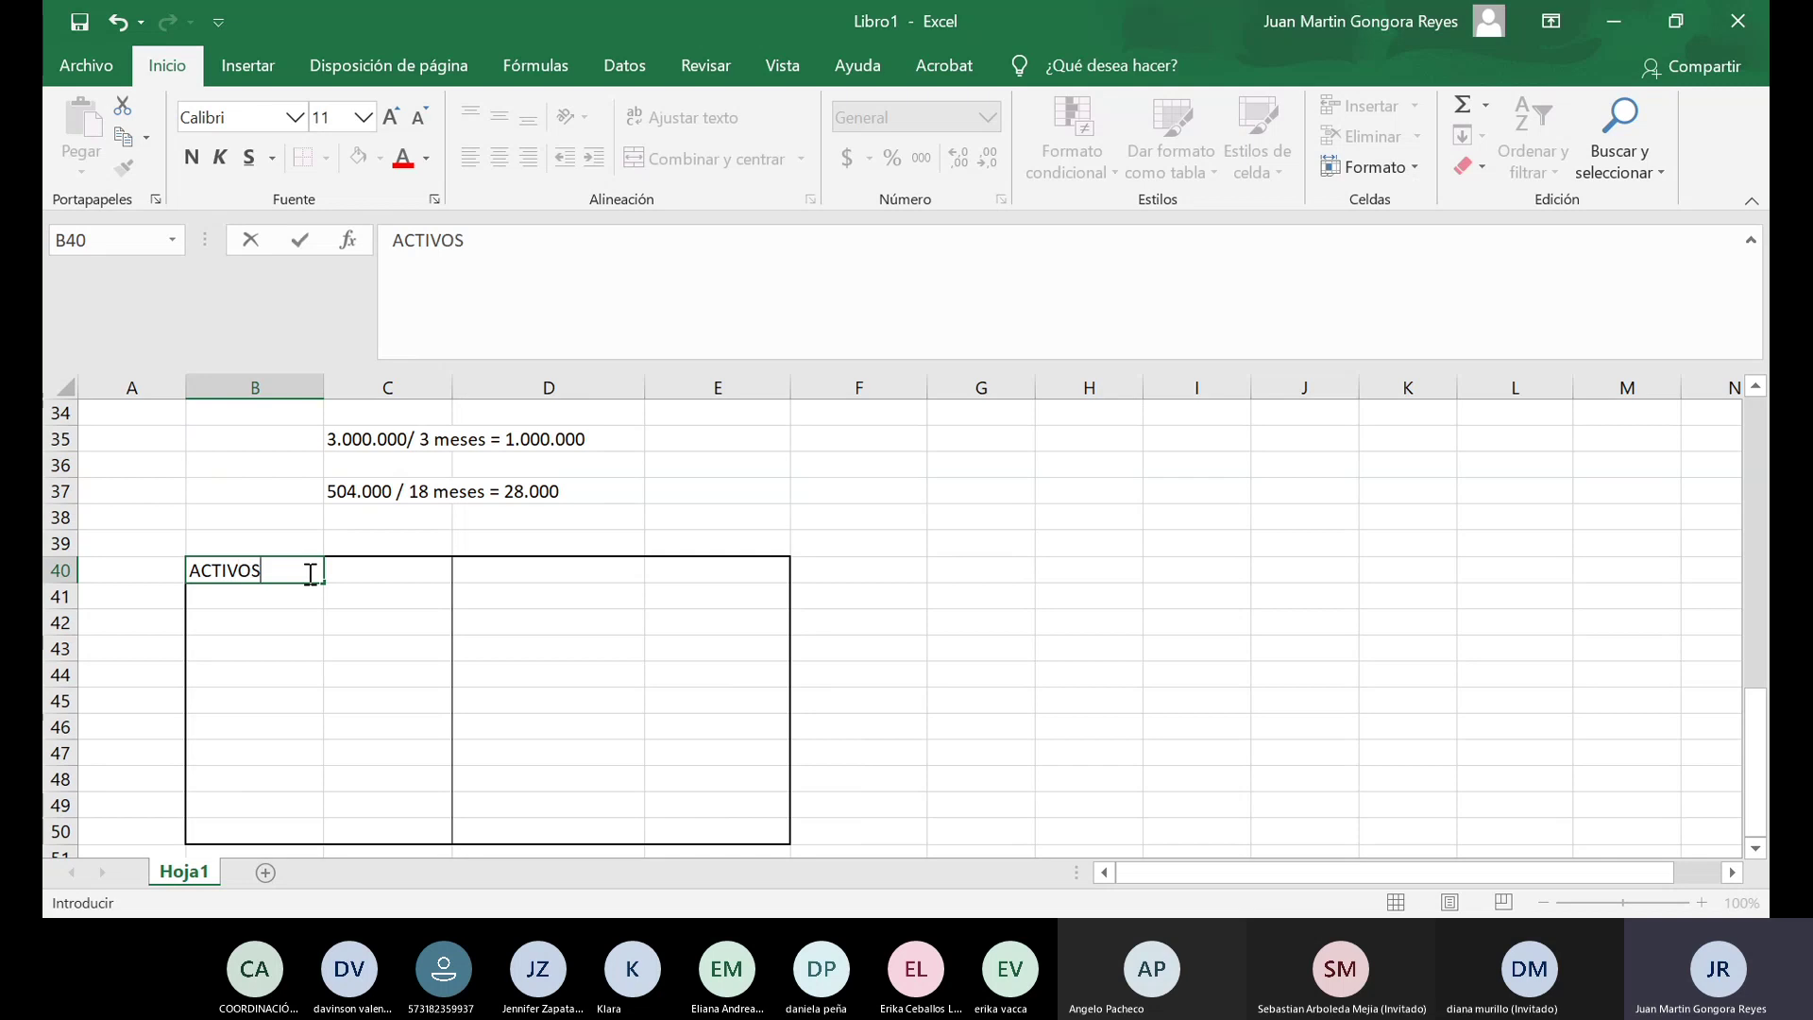
{"action": "key", "text": "Tab"}
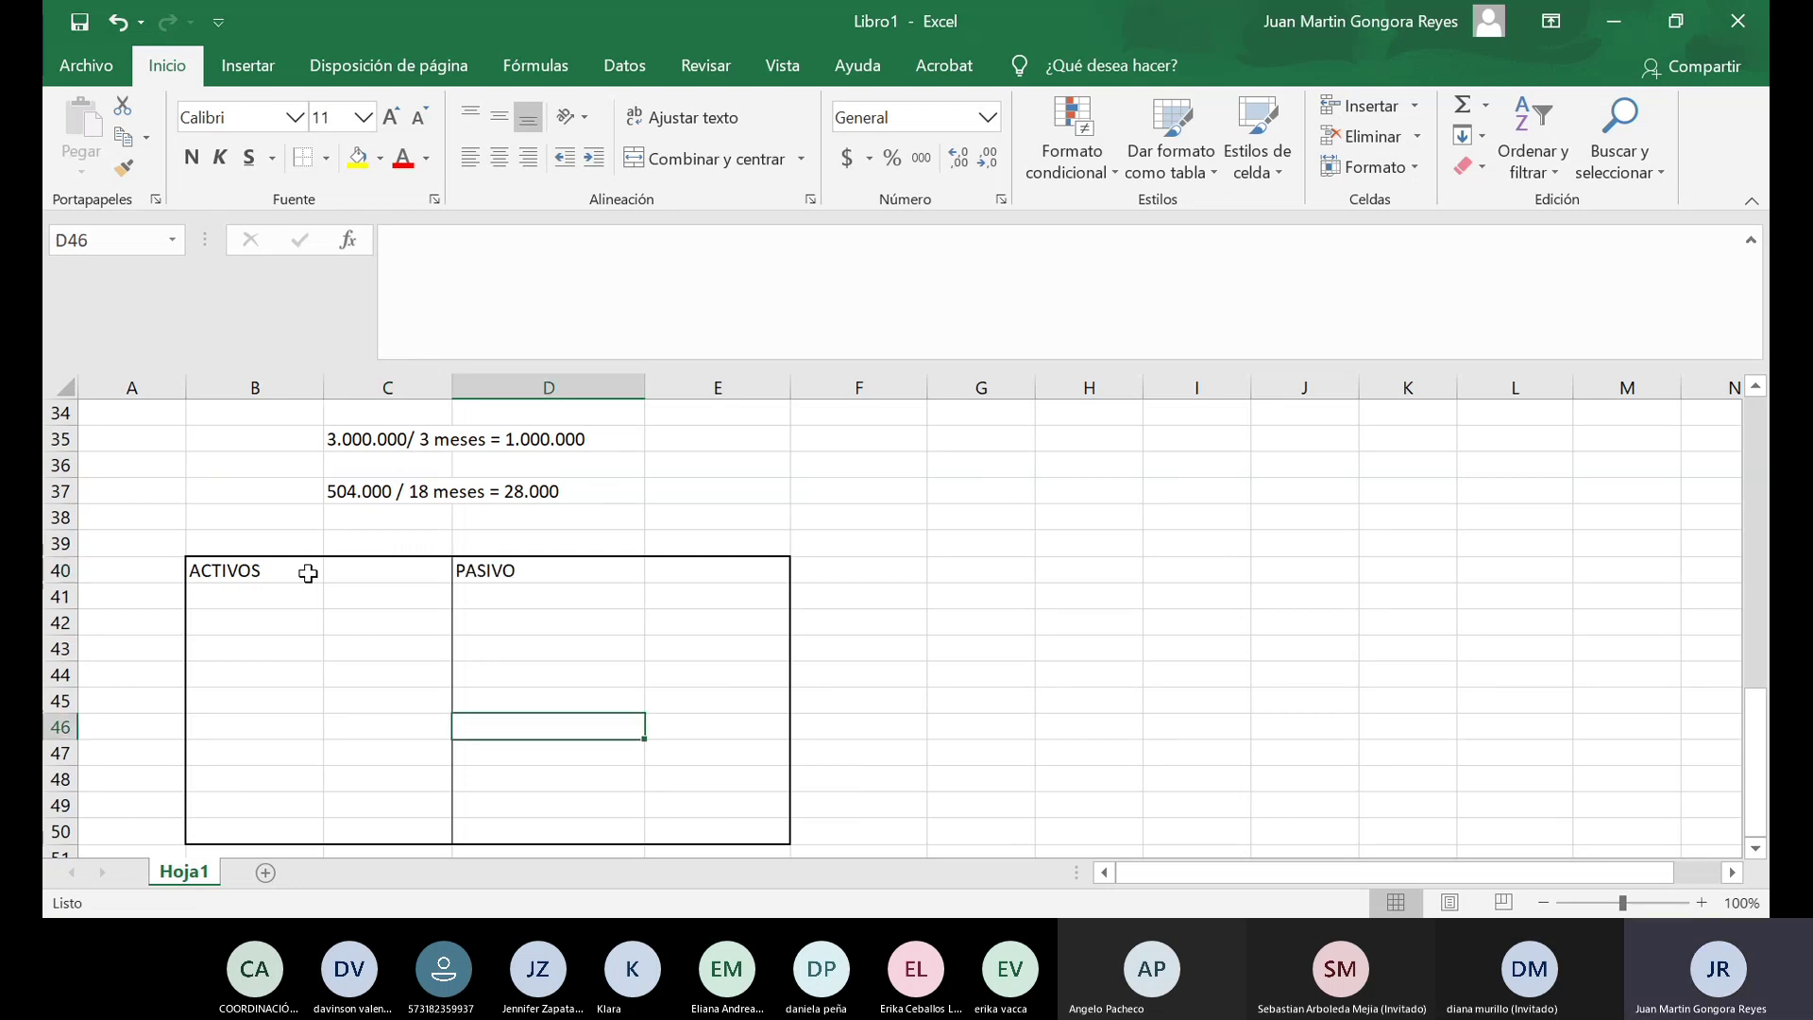
{"action": "key", "text": "Down"}
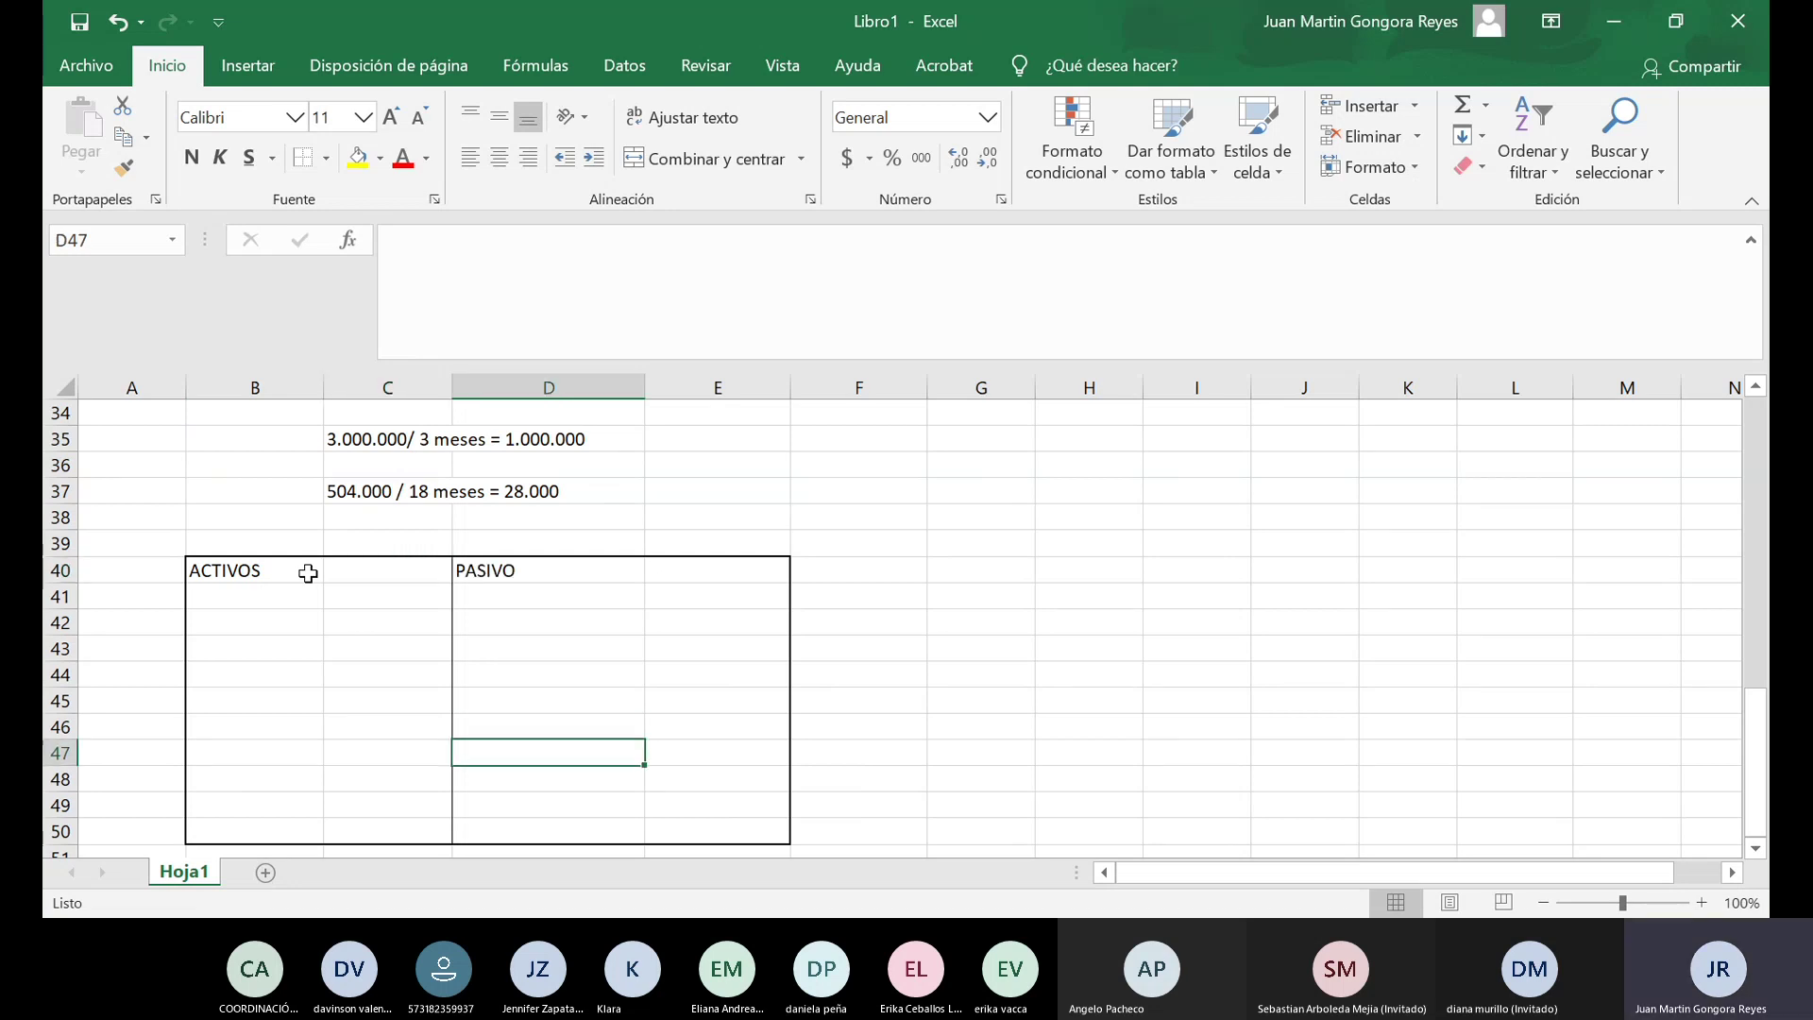
{"action": "type", "text": "PATRIMONIO"}
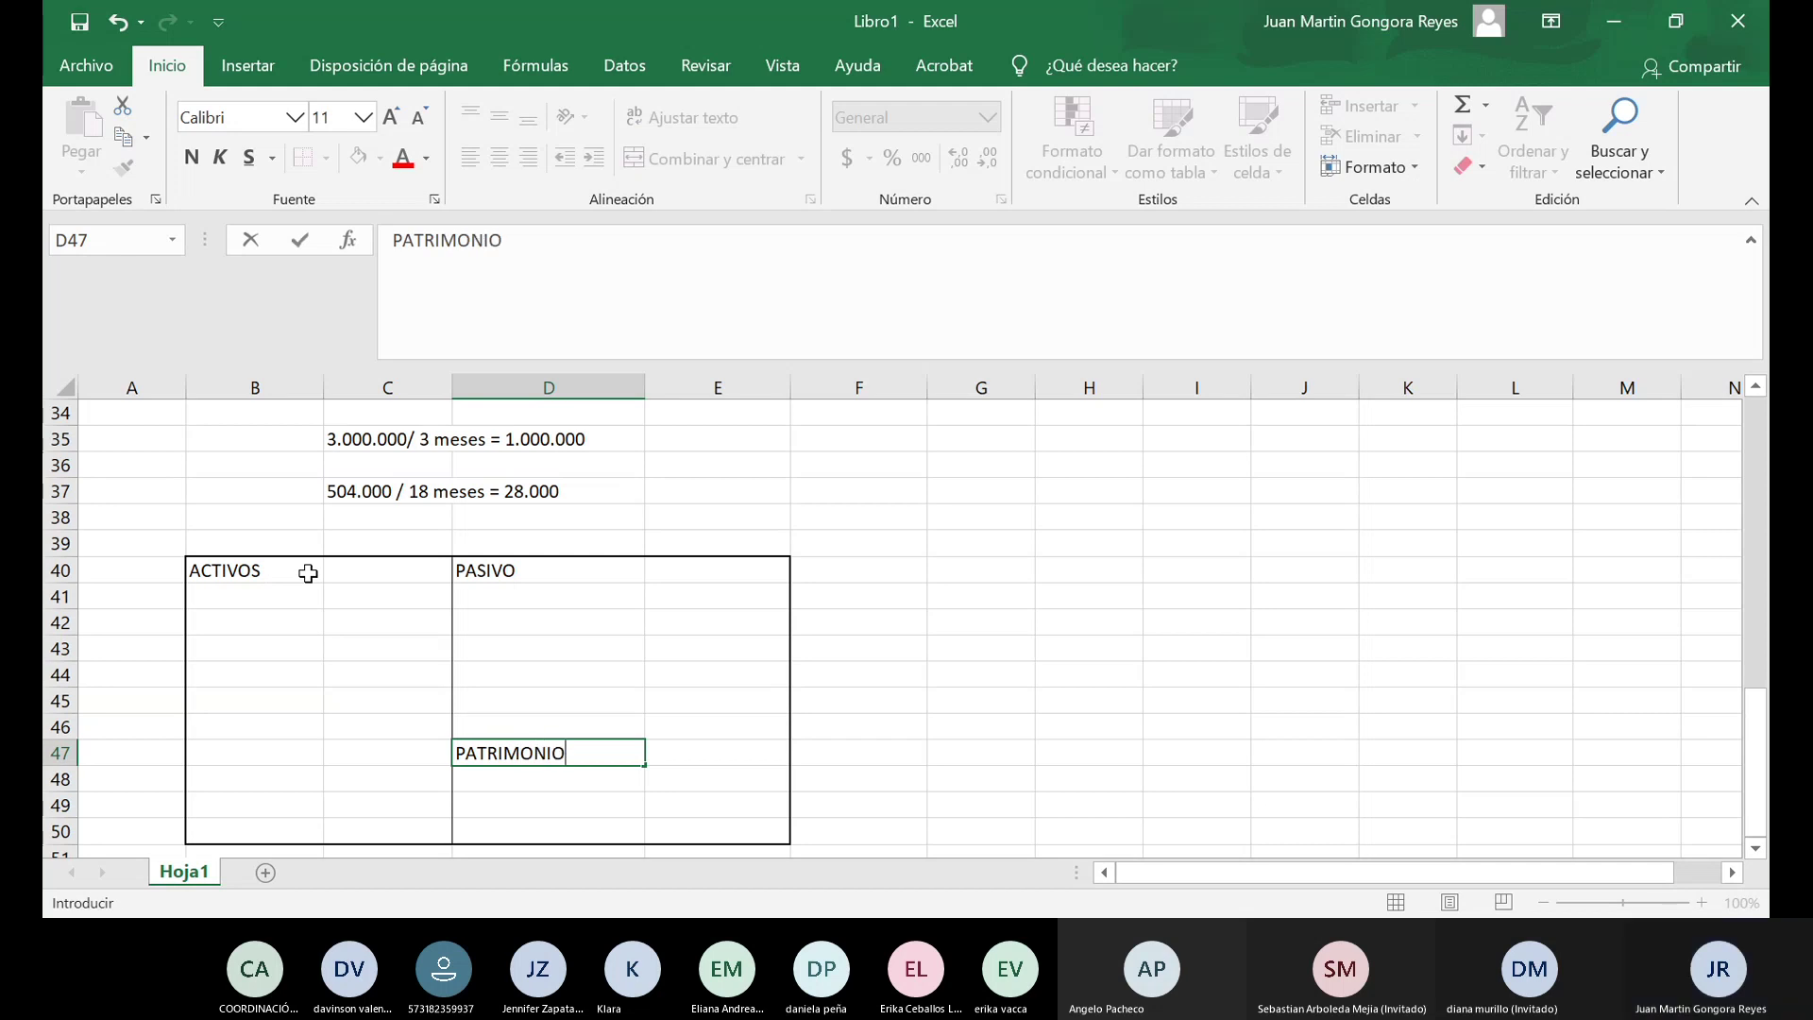
{"action": "key", "text": "Return"}
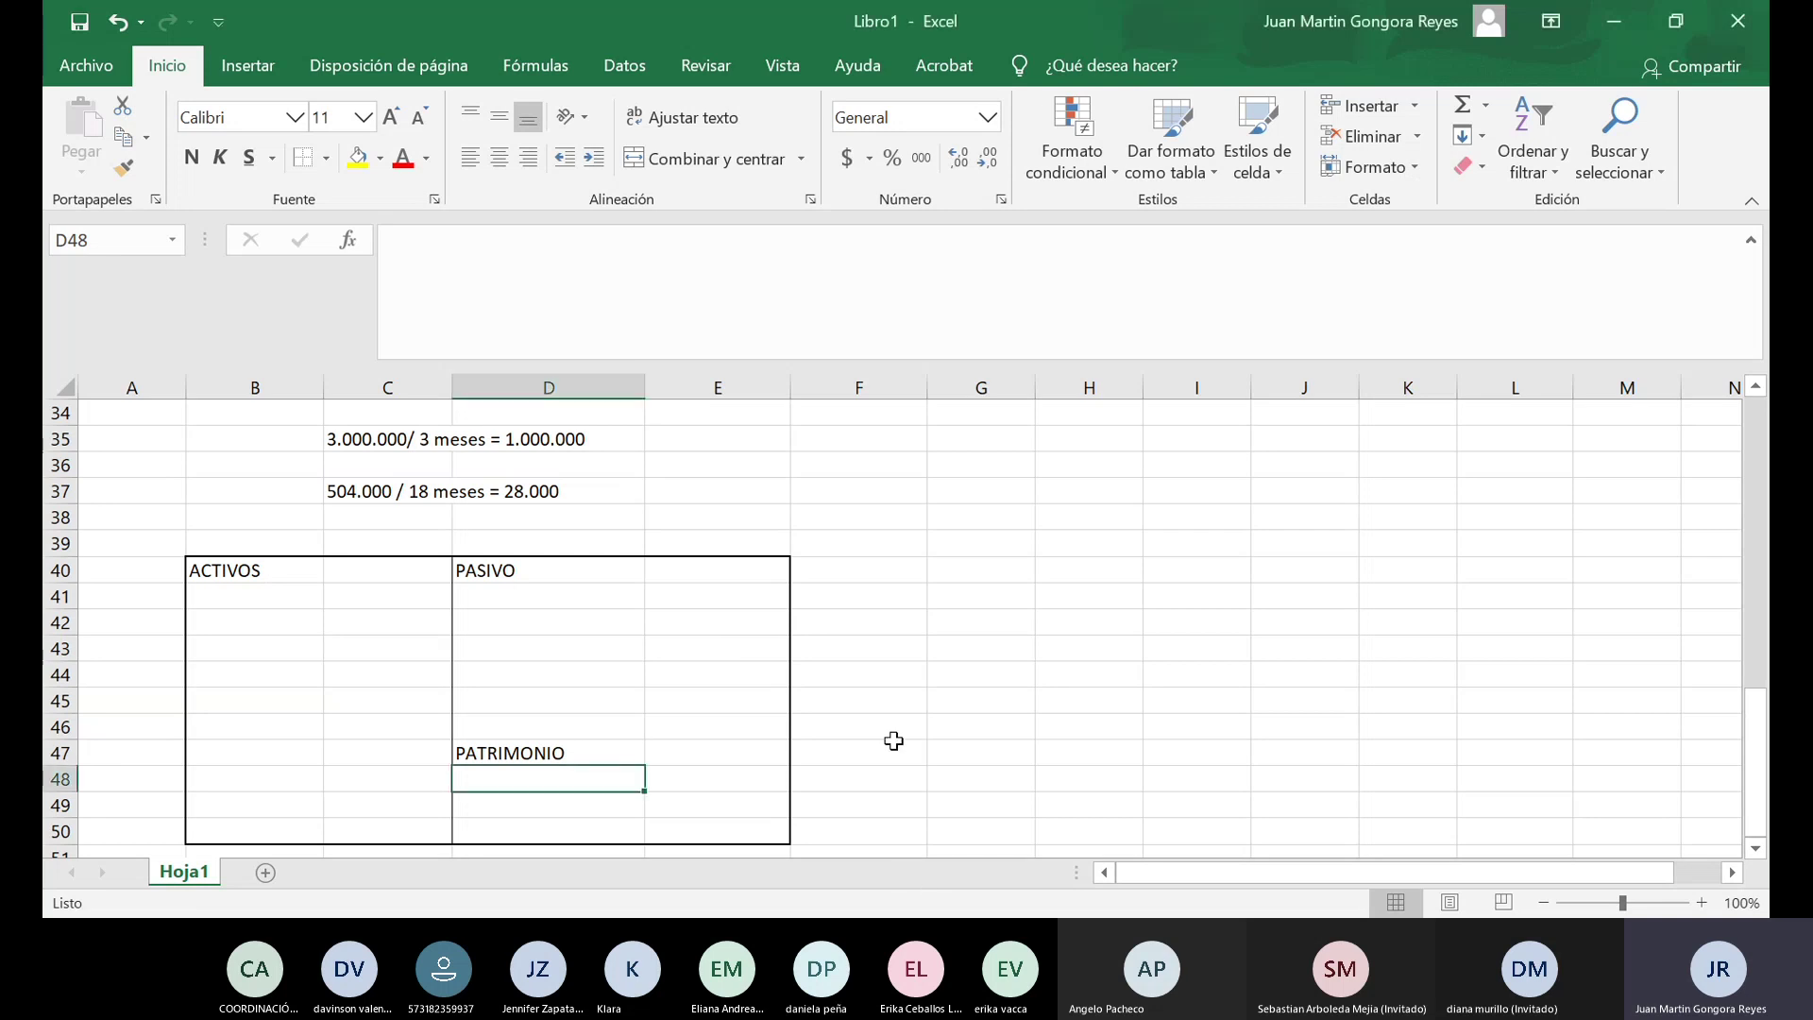
Apply a thick outside border to B50:E50 to set off the balance sheet's totals row.
{"action": "scroll", "coordinate": [887, 728], "scroll_direction": "up", "scroll_amount": 7}
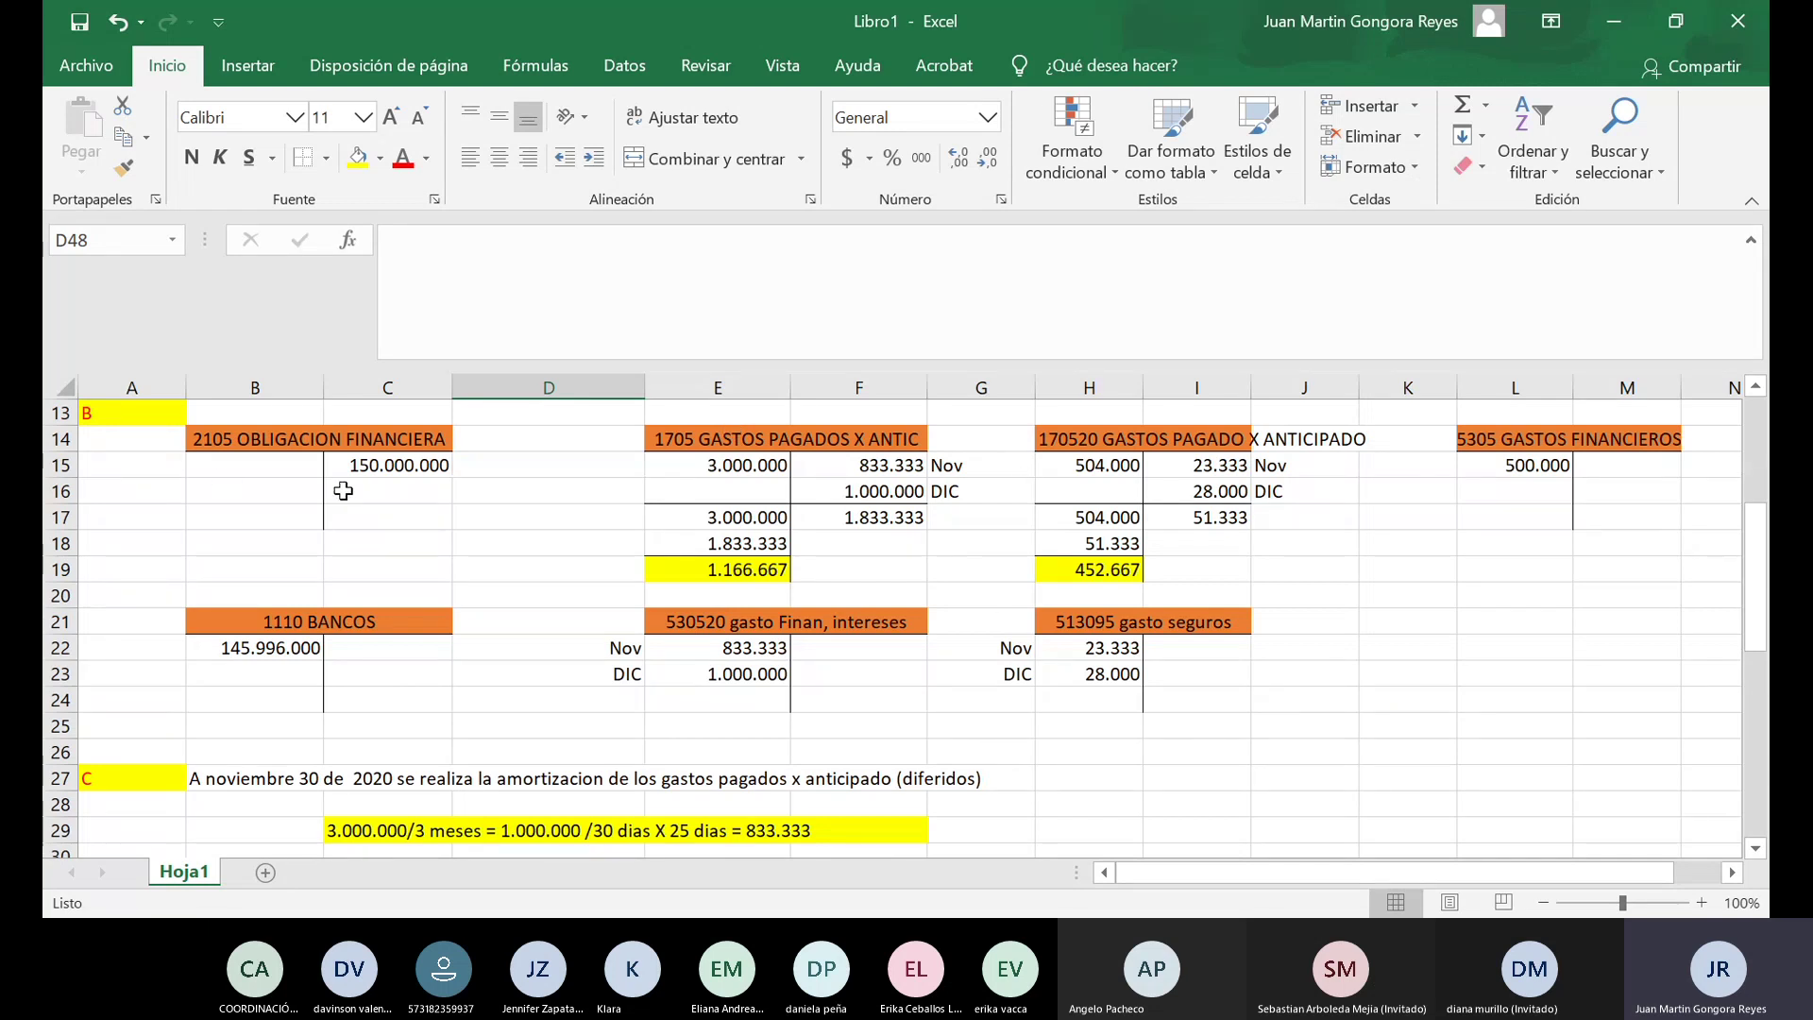
{"action": "scroll", "coordinate": [413, 477], "scroll_direction": "down", "scroll_amount": 9}
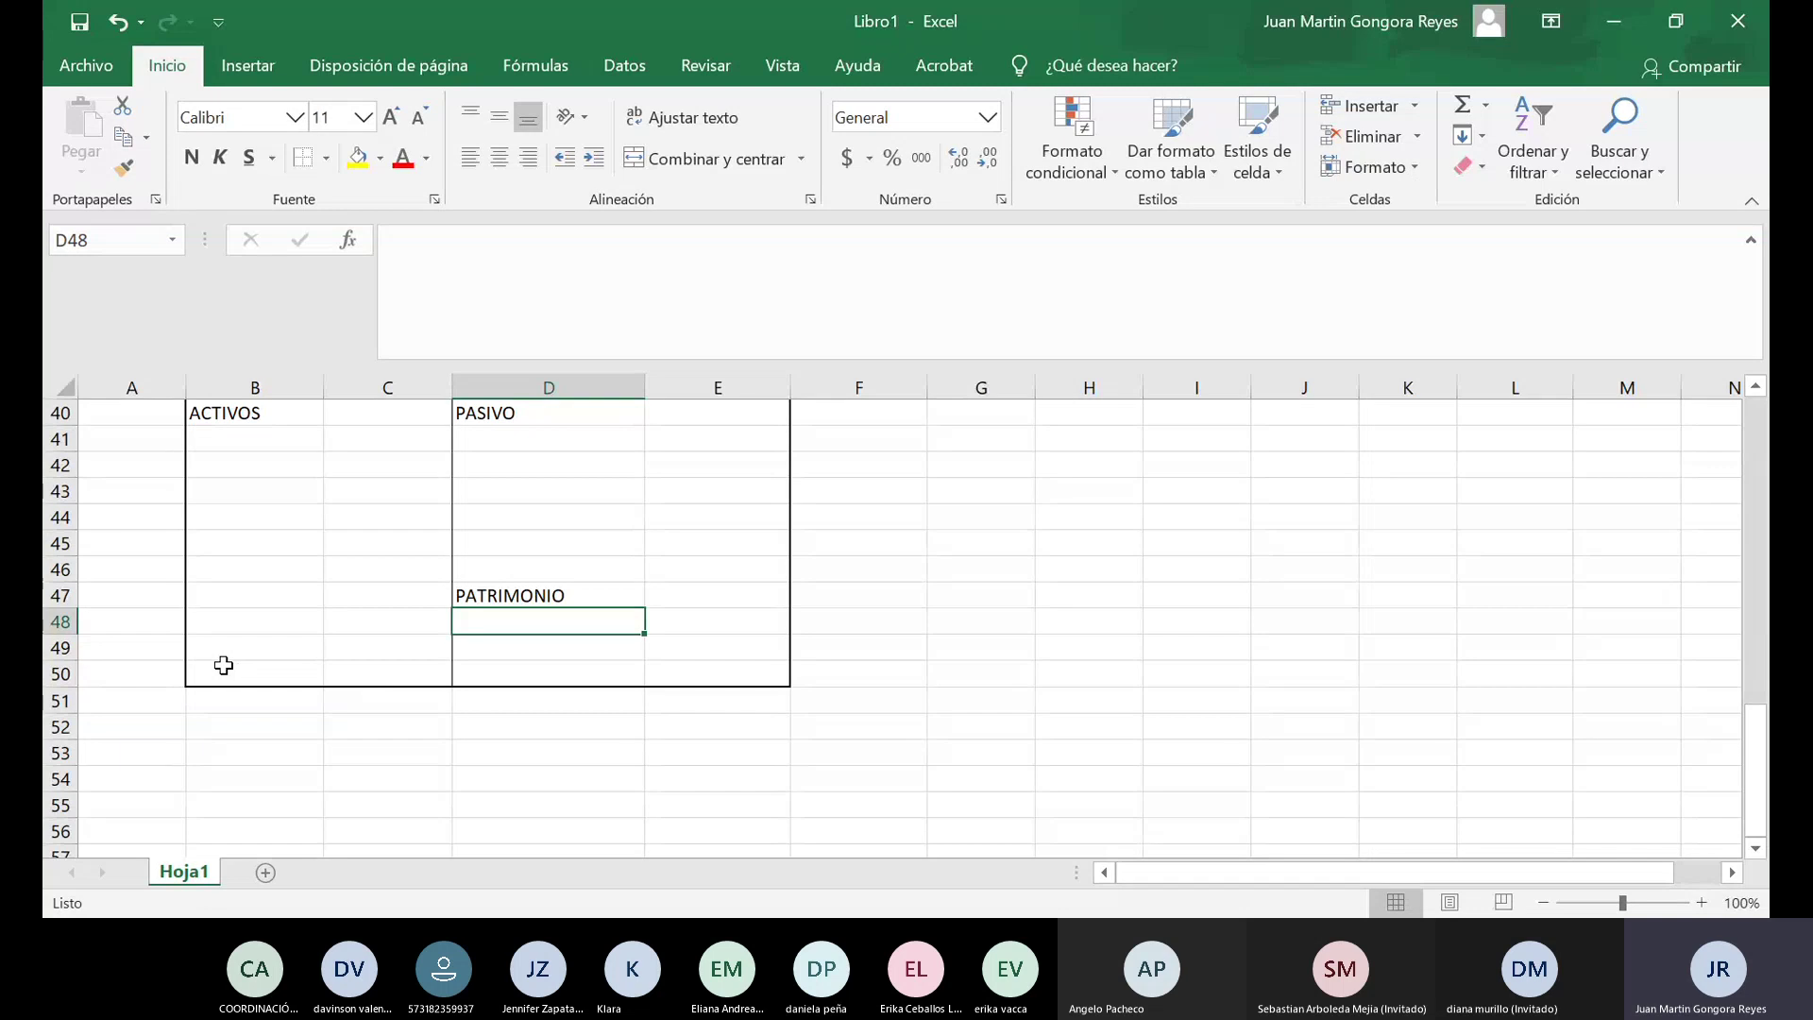
{"action": "left_click_drag", "start_coordinate": [229, 663], "coordinate": [735, 666]}
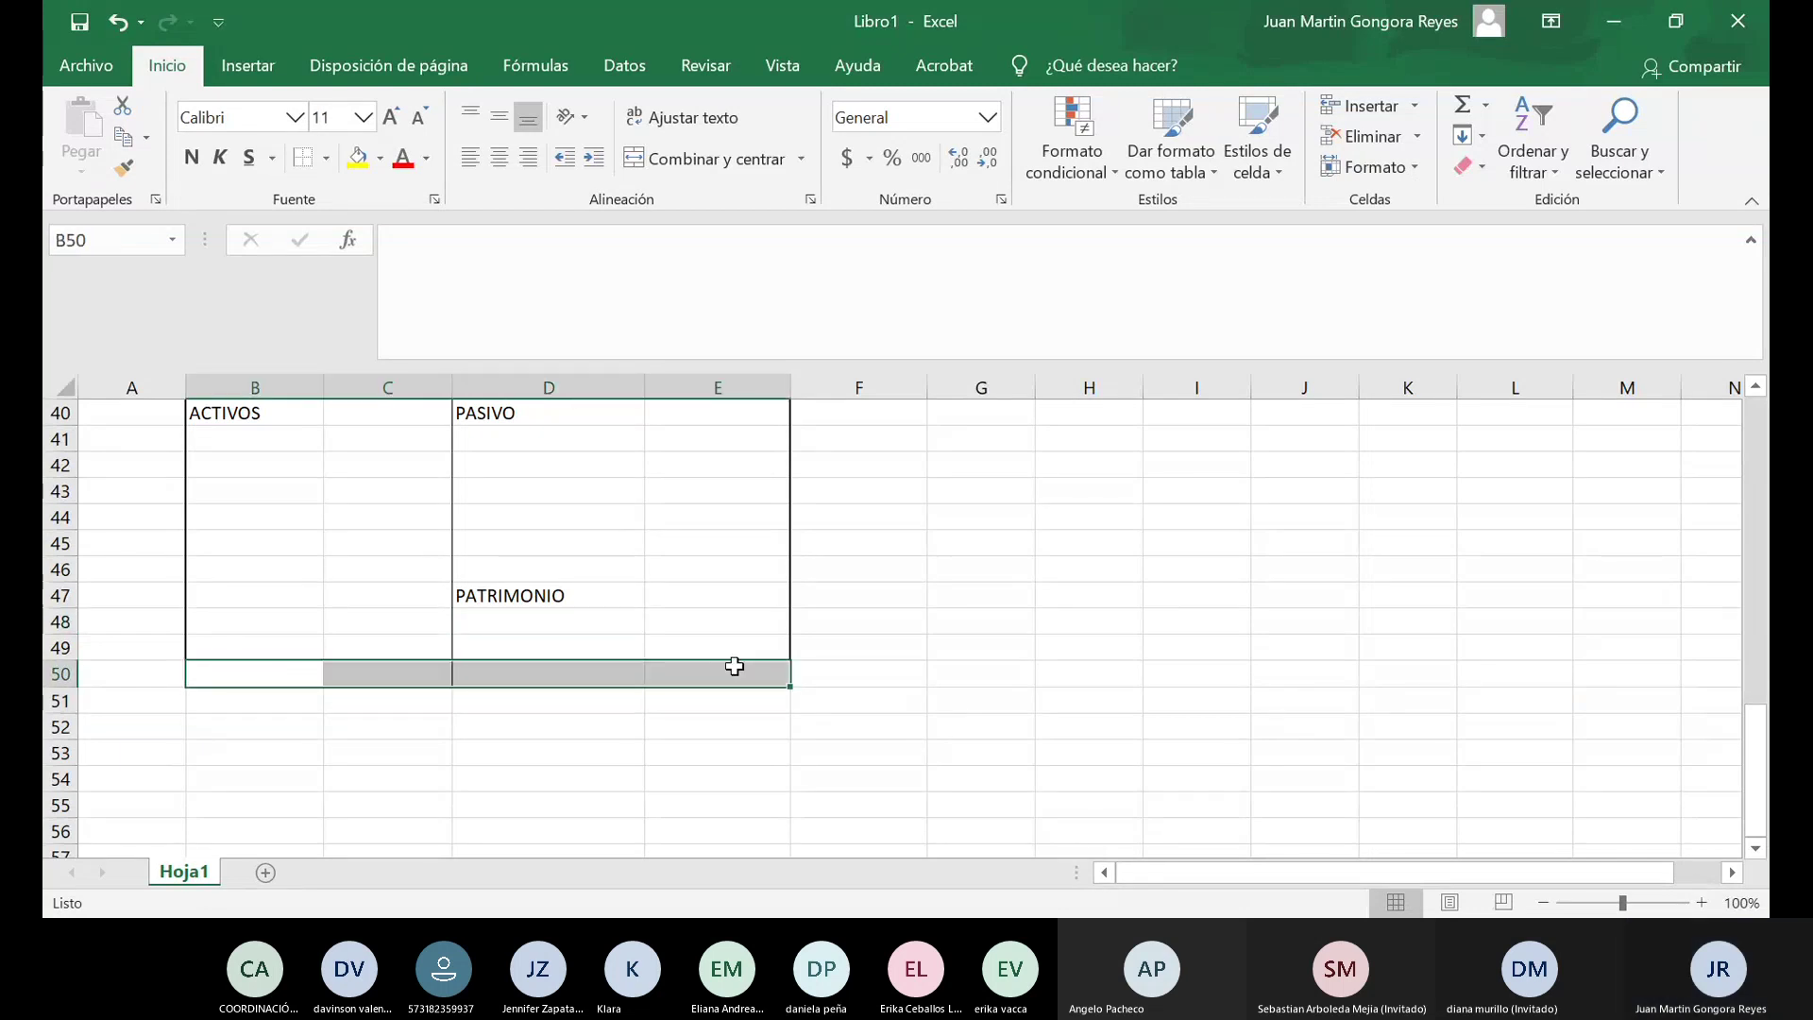
{"action": "left_click", "coordinate": [325, 159]}
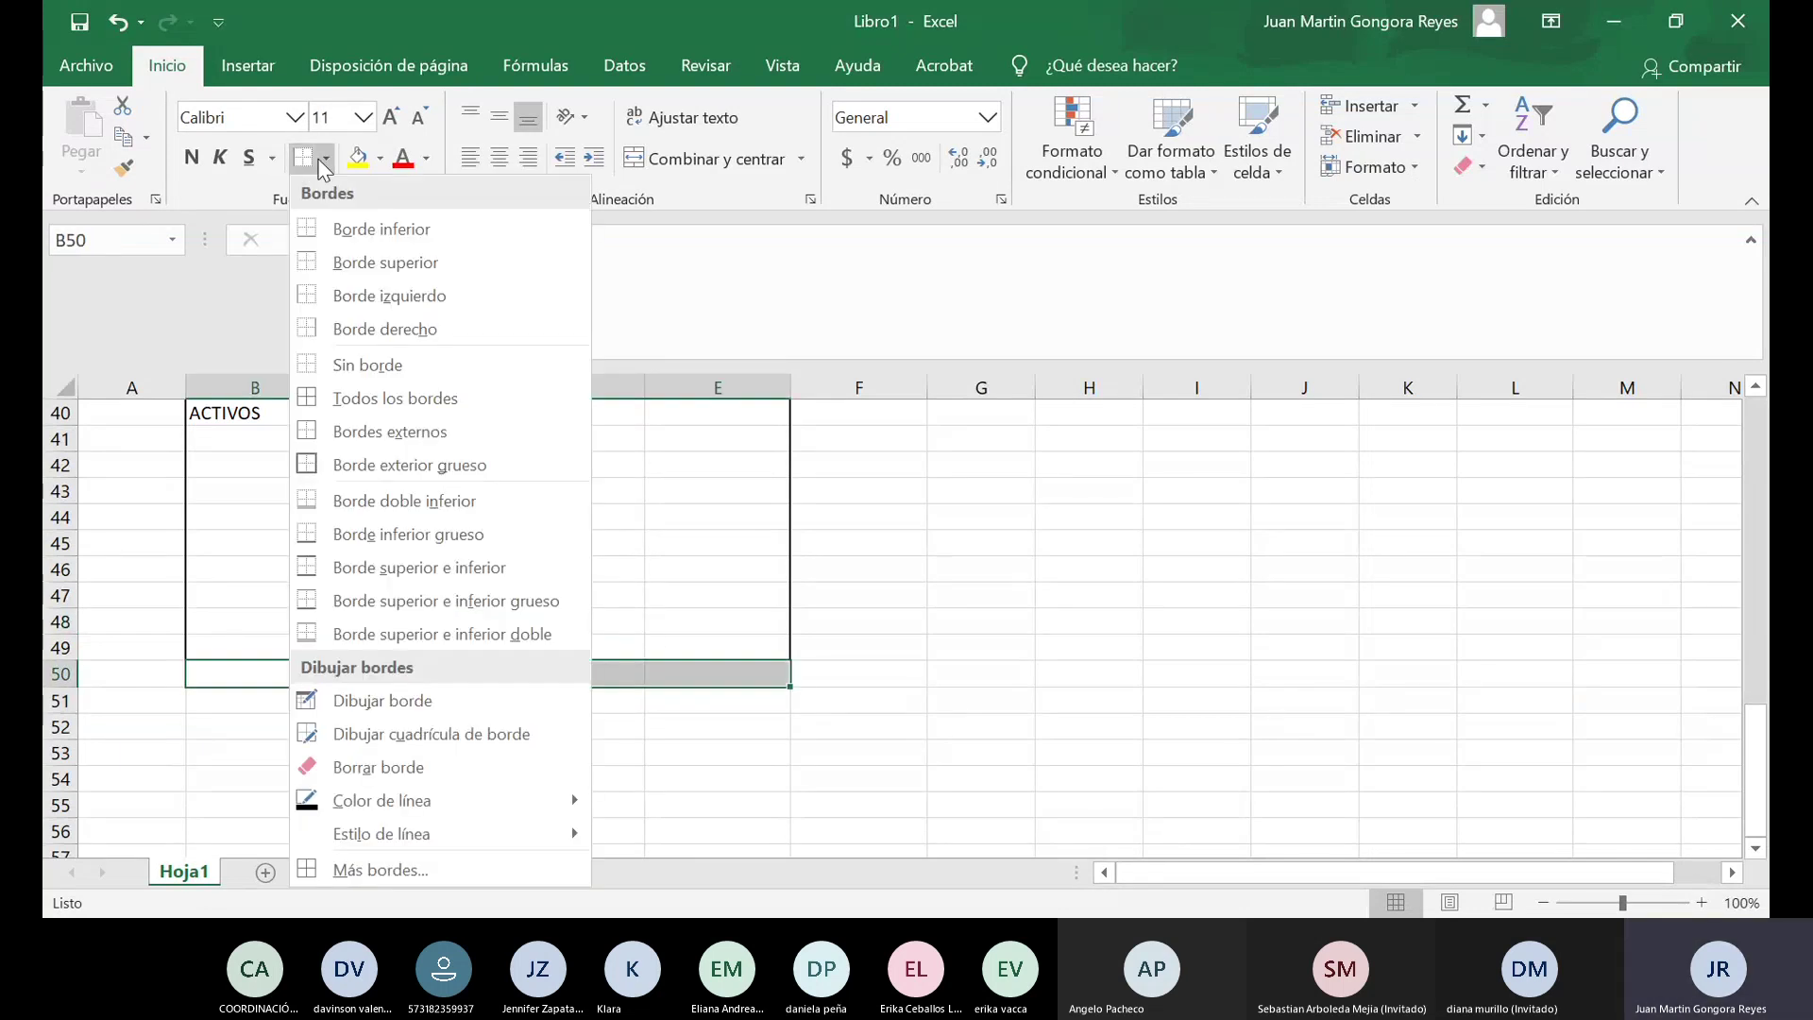
{"action": "left_click", "coordinate": [317, 464]}
Enter the label TOTAL ACTIVO in B50 of the totals row.
{"action": "left_click", "coordinate": [231, 678]}
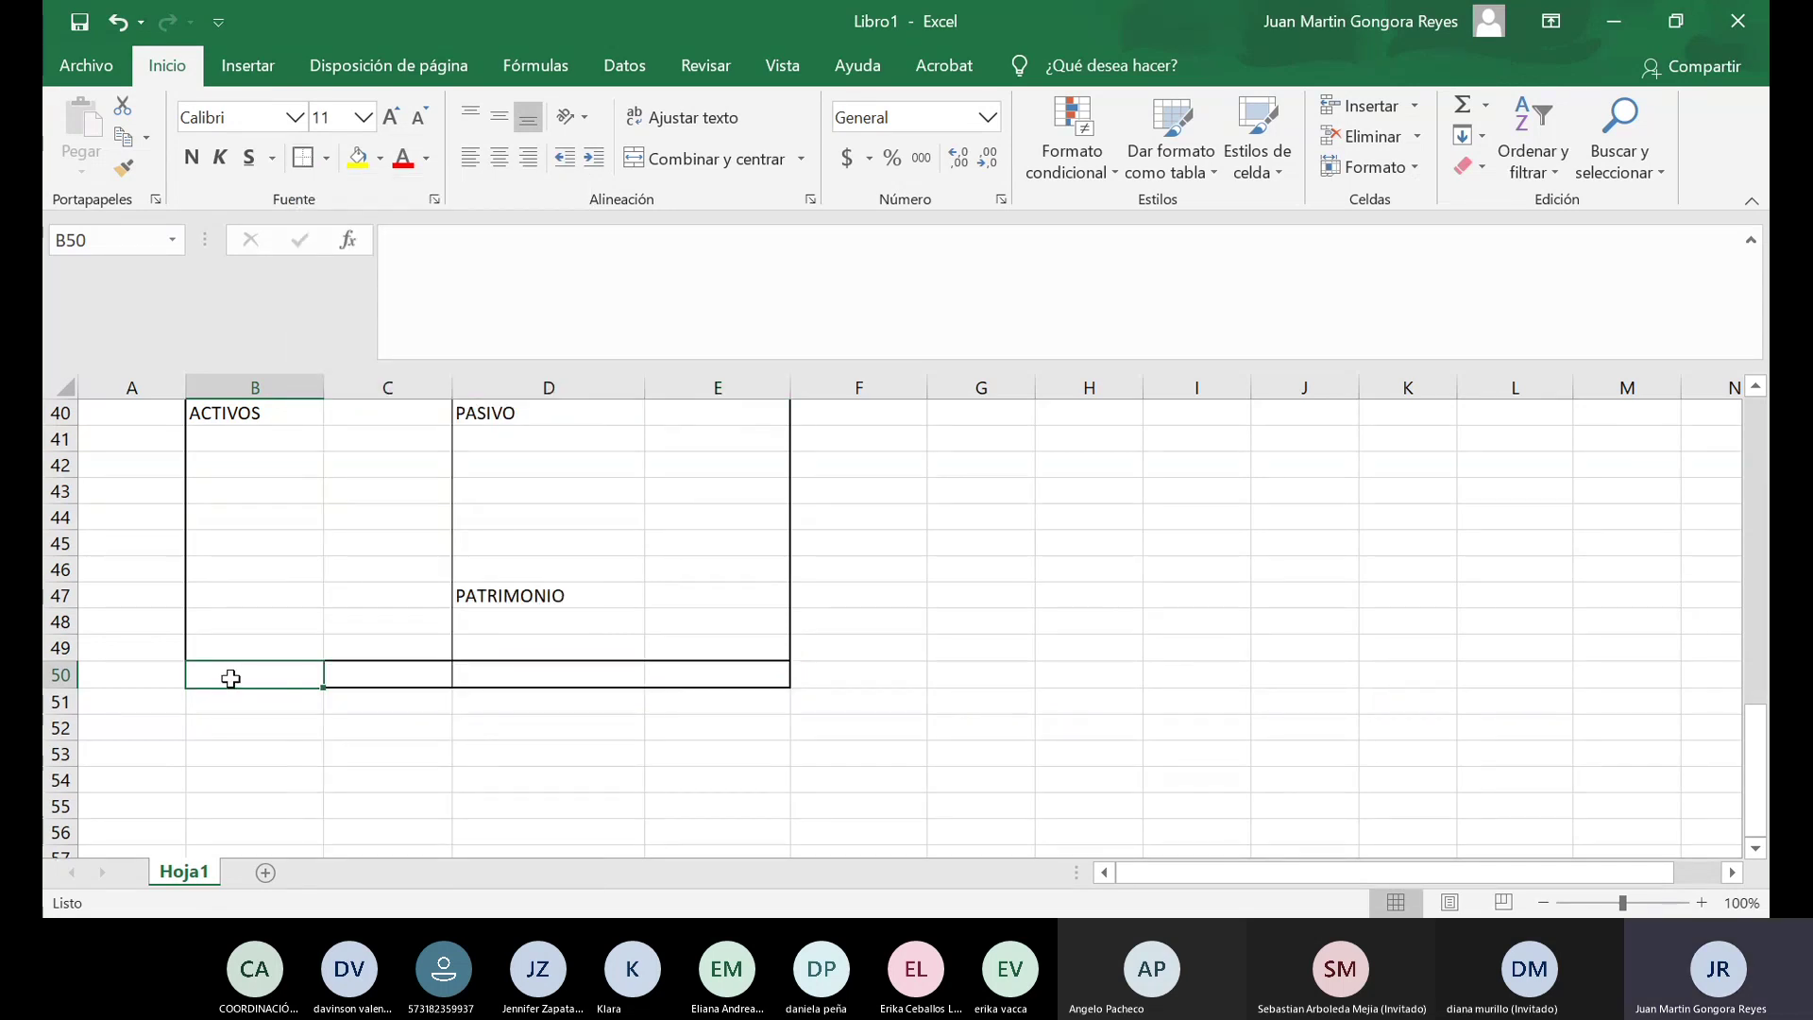
{"action": "type", "text": "TOTA"}
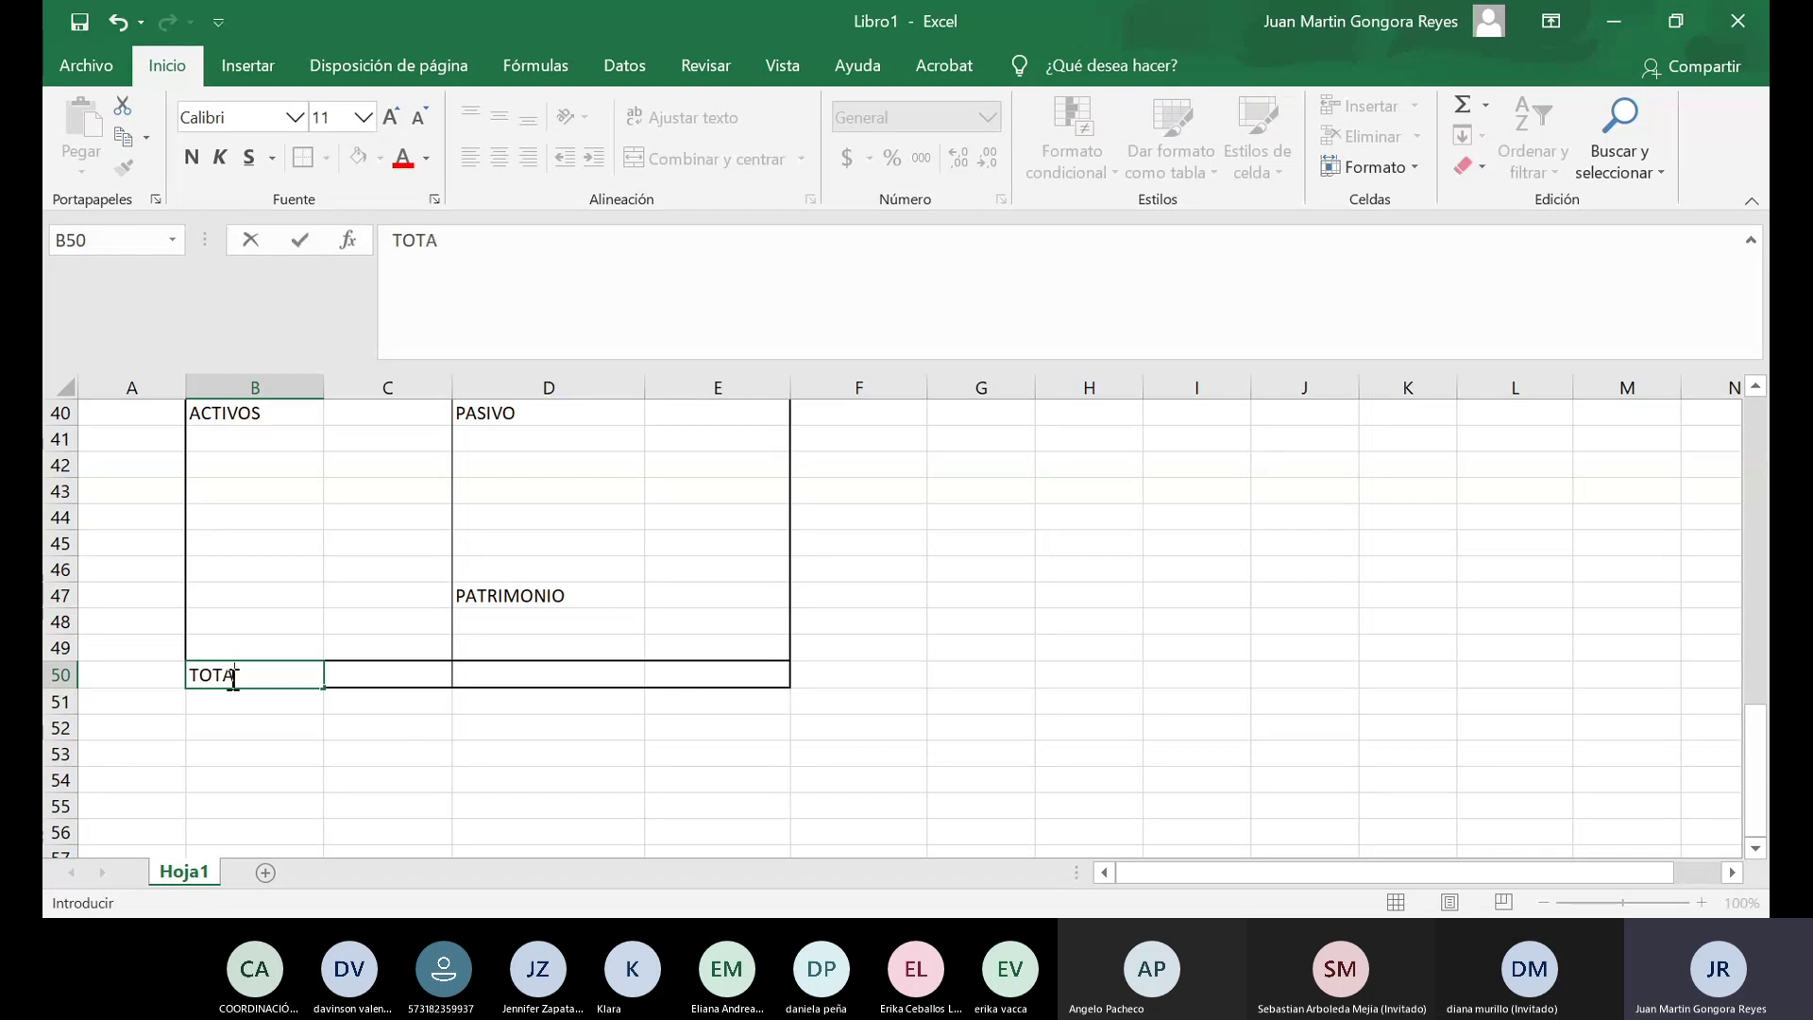
{"action": "type", "text": "L ACTIVI"}
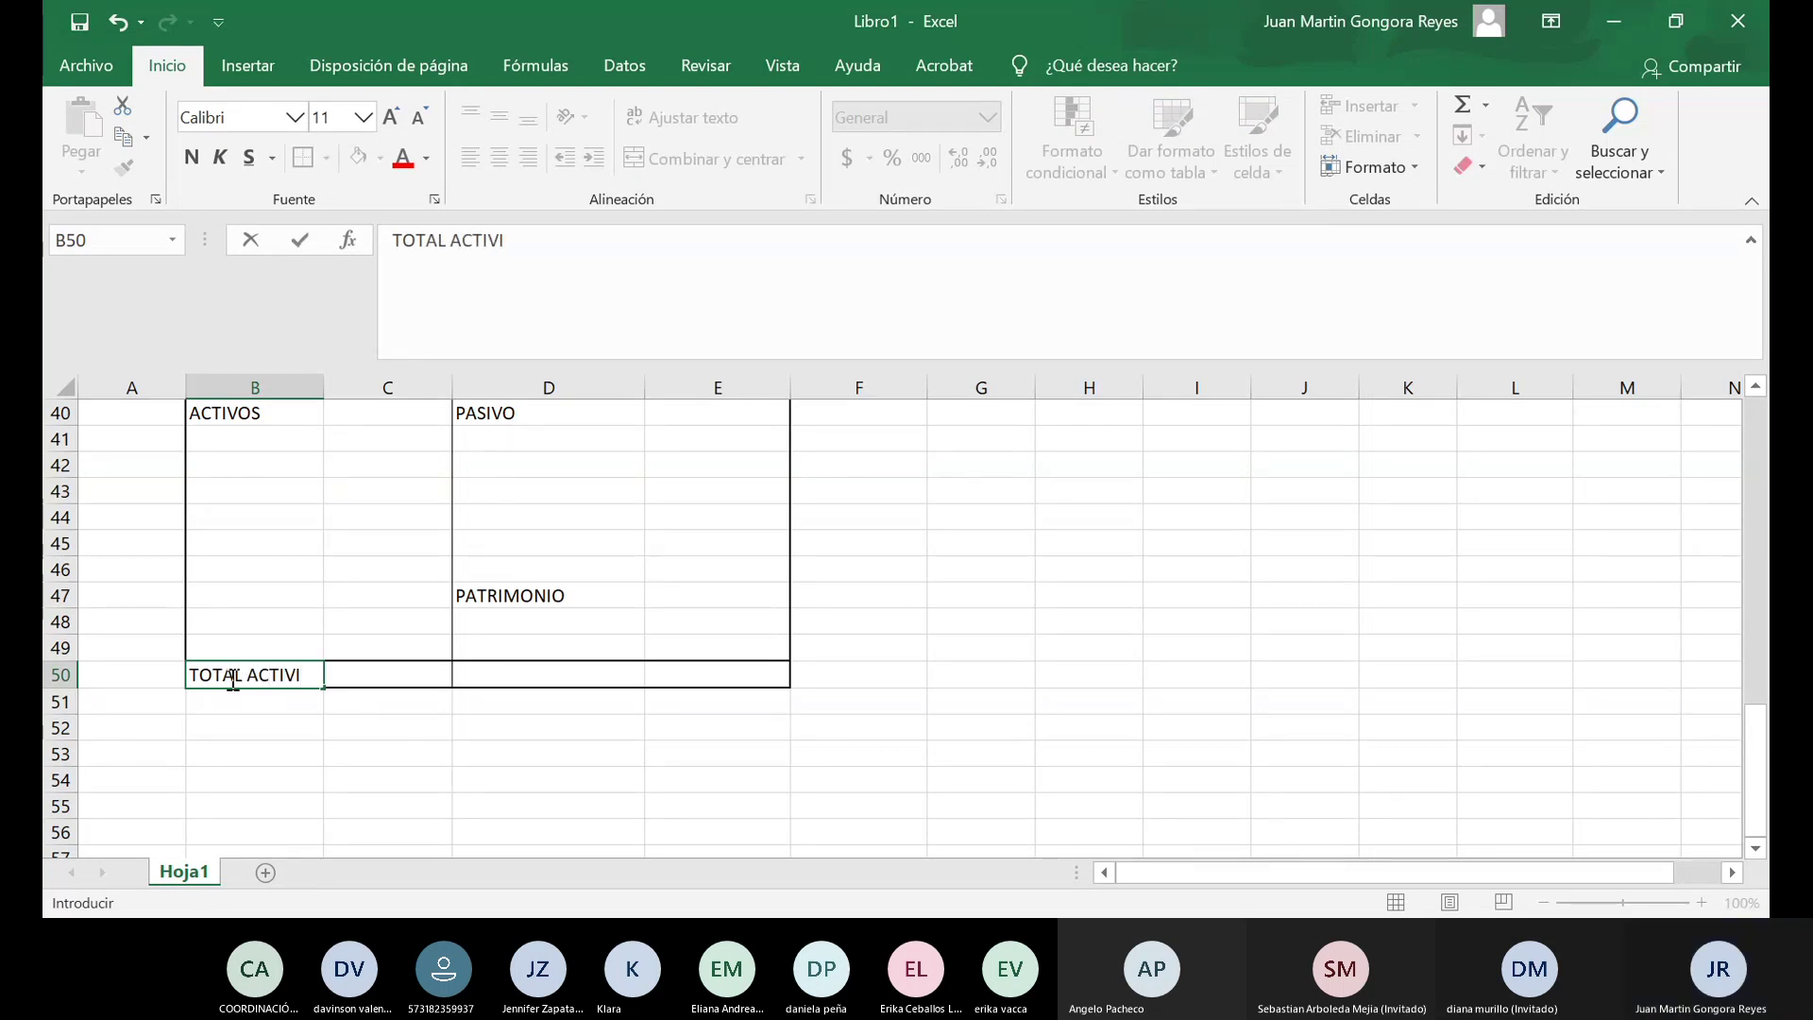
{"action": "key", "text": "BackSpace"}
{"action": "type", "text": "O"}
{"action": "key", "text": "Tab"}
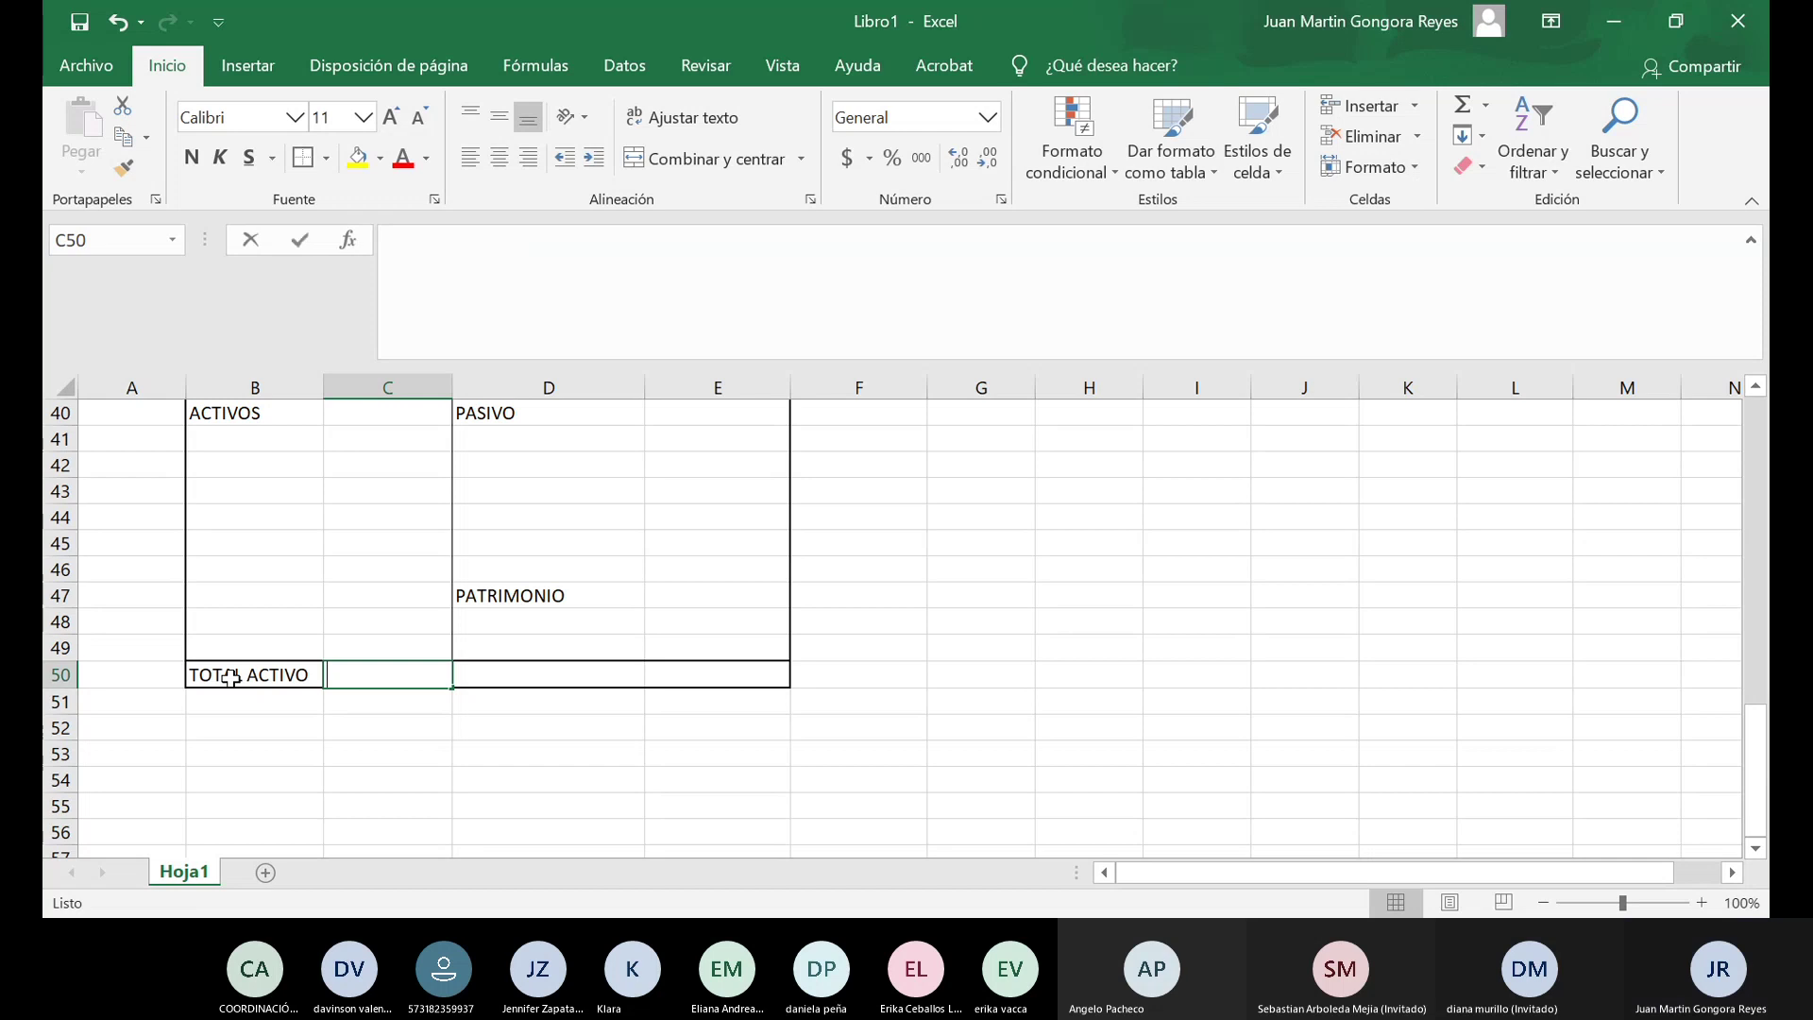
Complete the totals row with the placeholder XXXXXX in C50, the label TOTAL PAS + PATRI in D50 and XXXXXX in E50.
{"action": "type", "text": "XXXXXX"}
{"action": "key", "text": "Tab"}
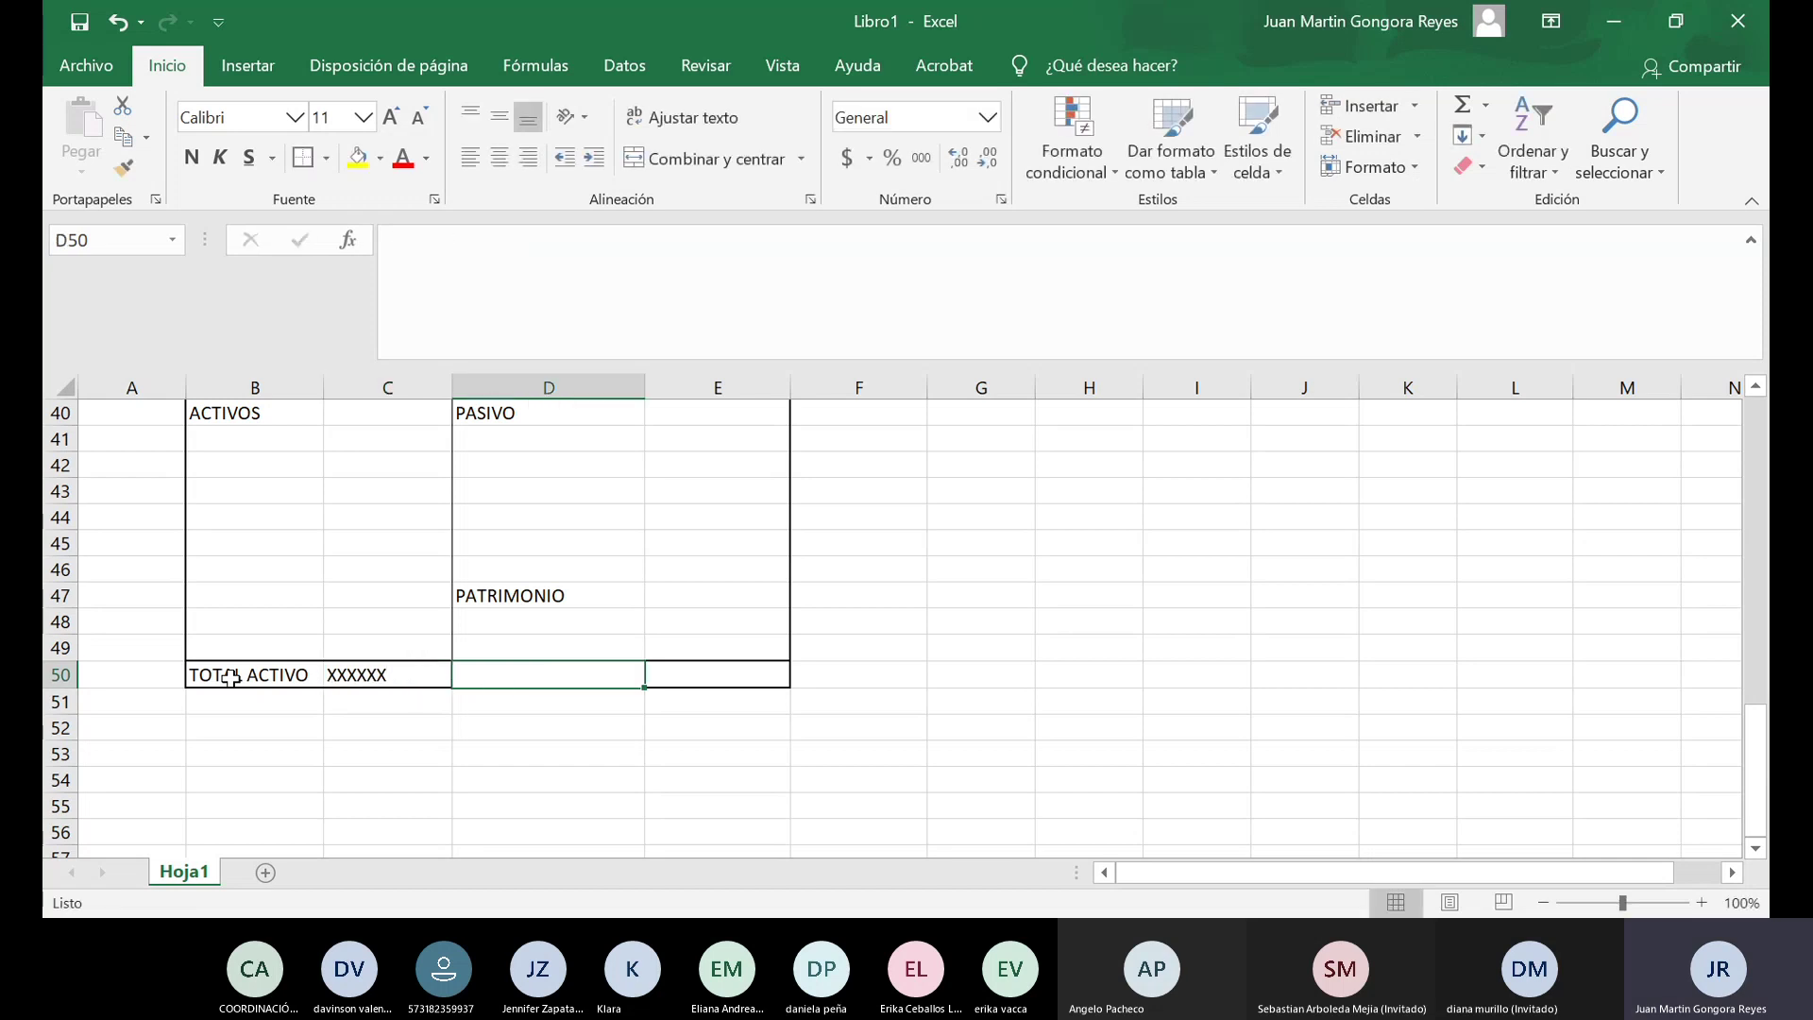
{"action": "type", "text": "TOTAL"}
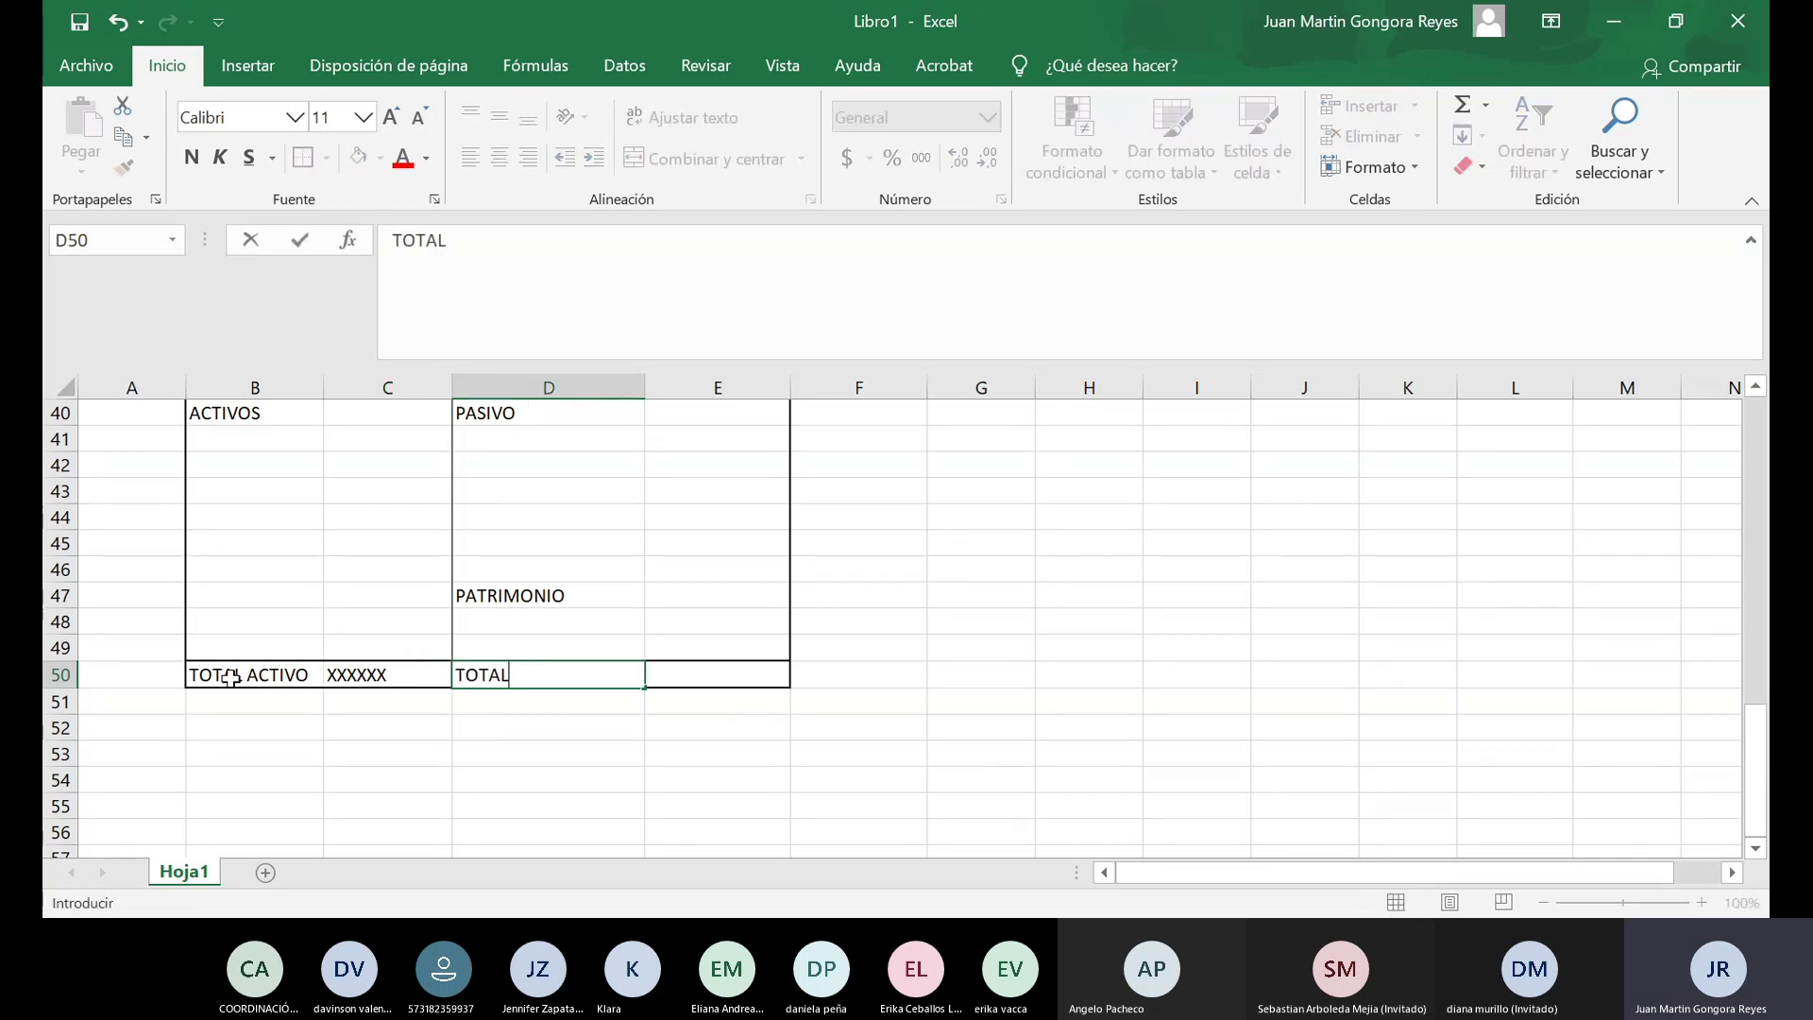
{"action": "type", "text": " PAS + PATRI"}
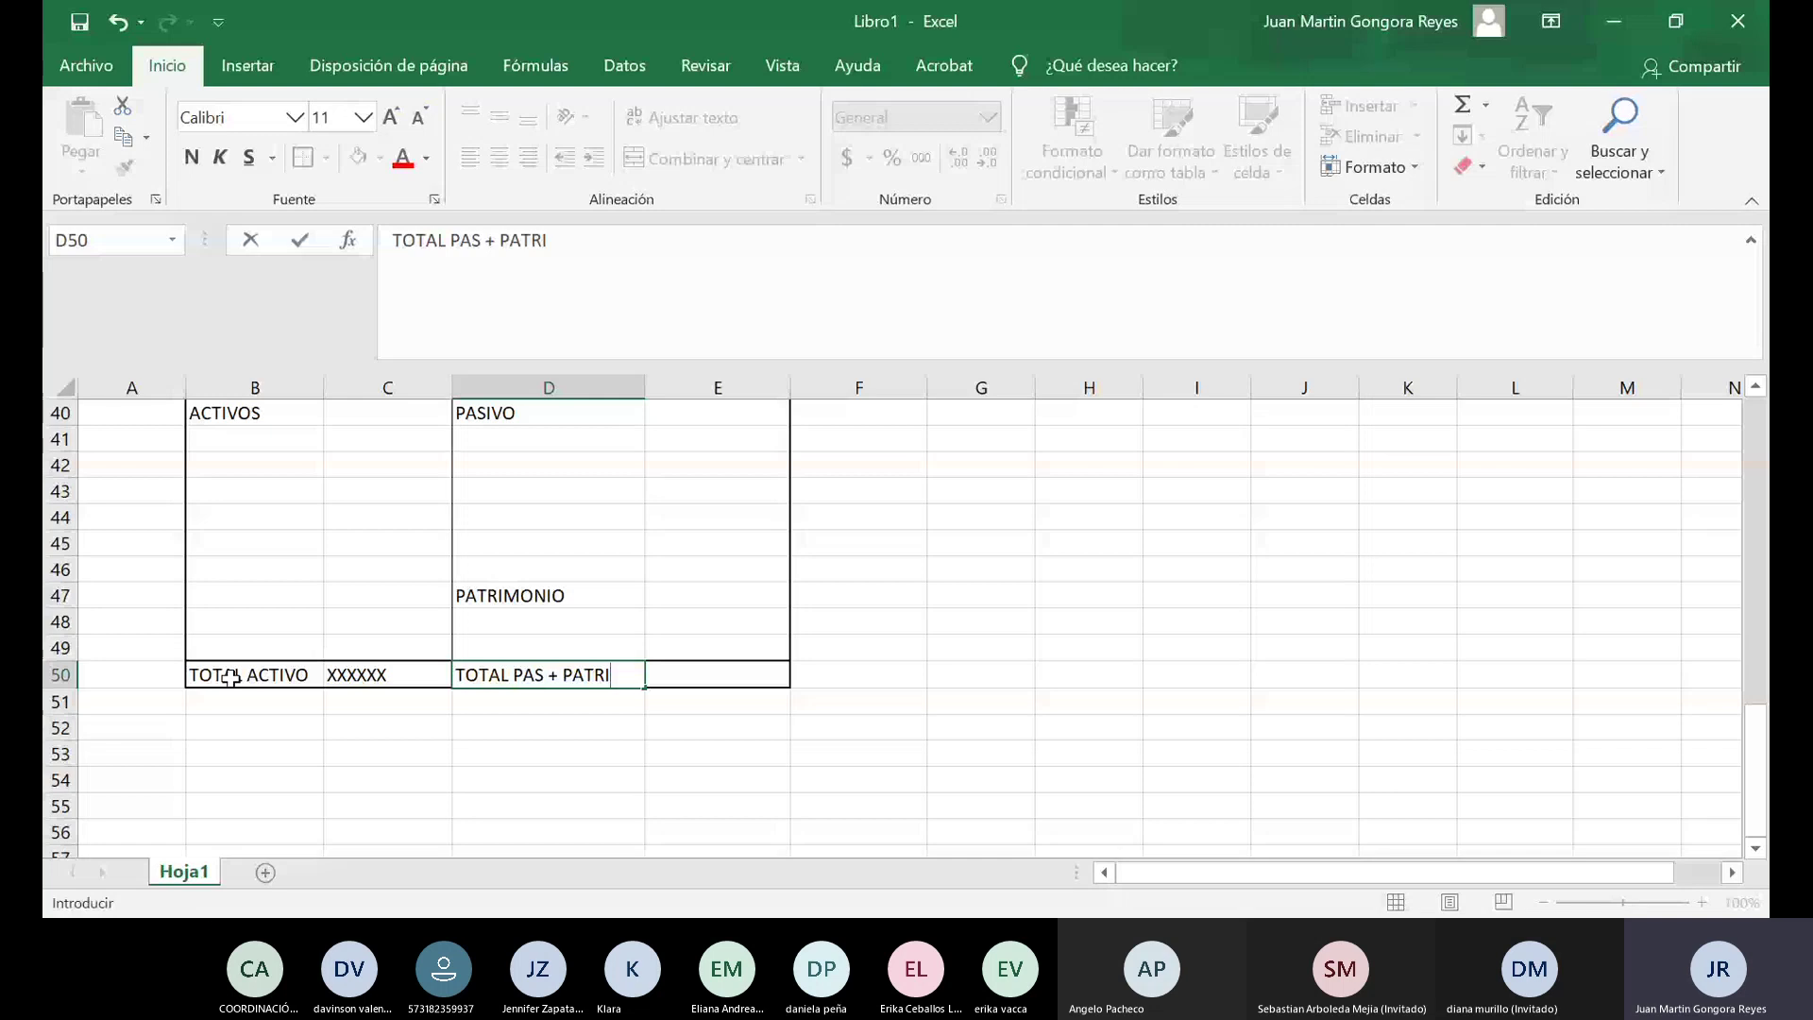
{"action": "key", "text": "Tab"}
{"action": "type", "text": "XXXXXX"}
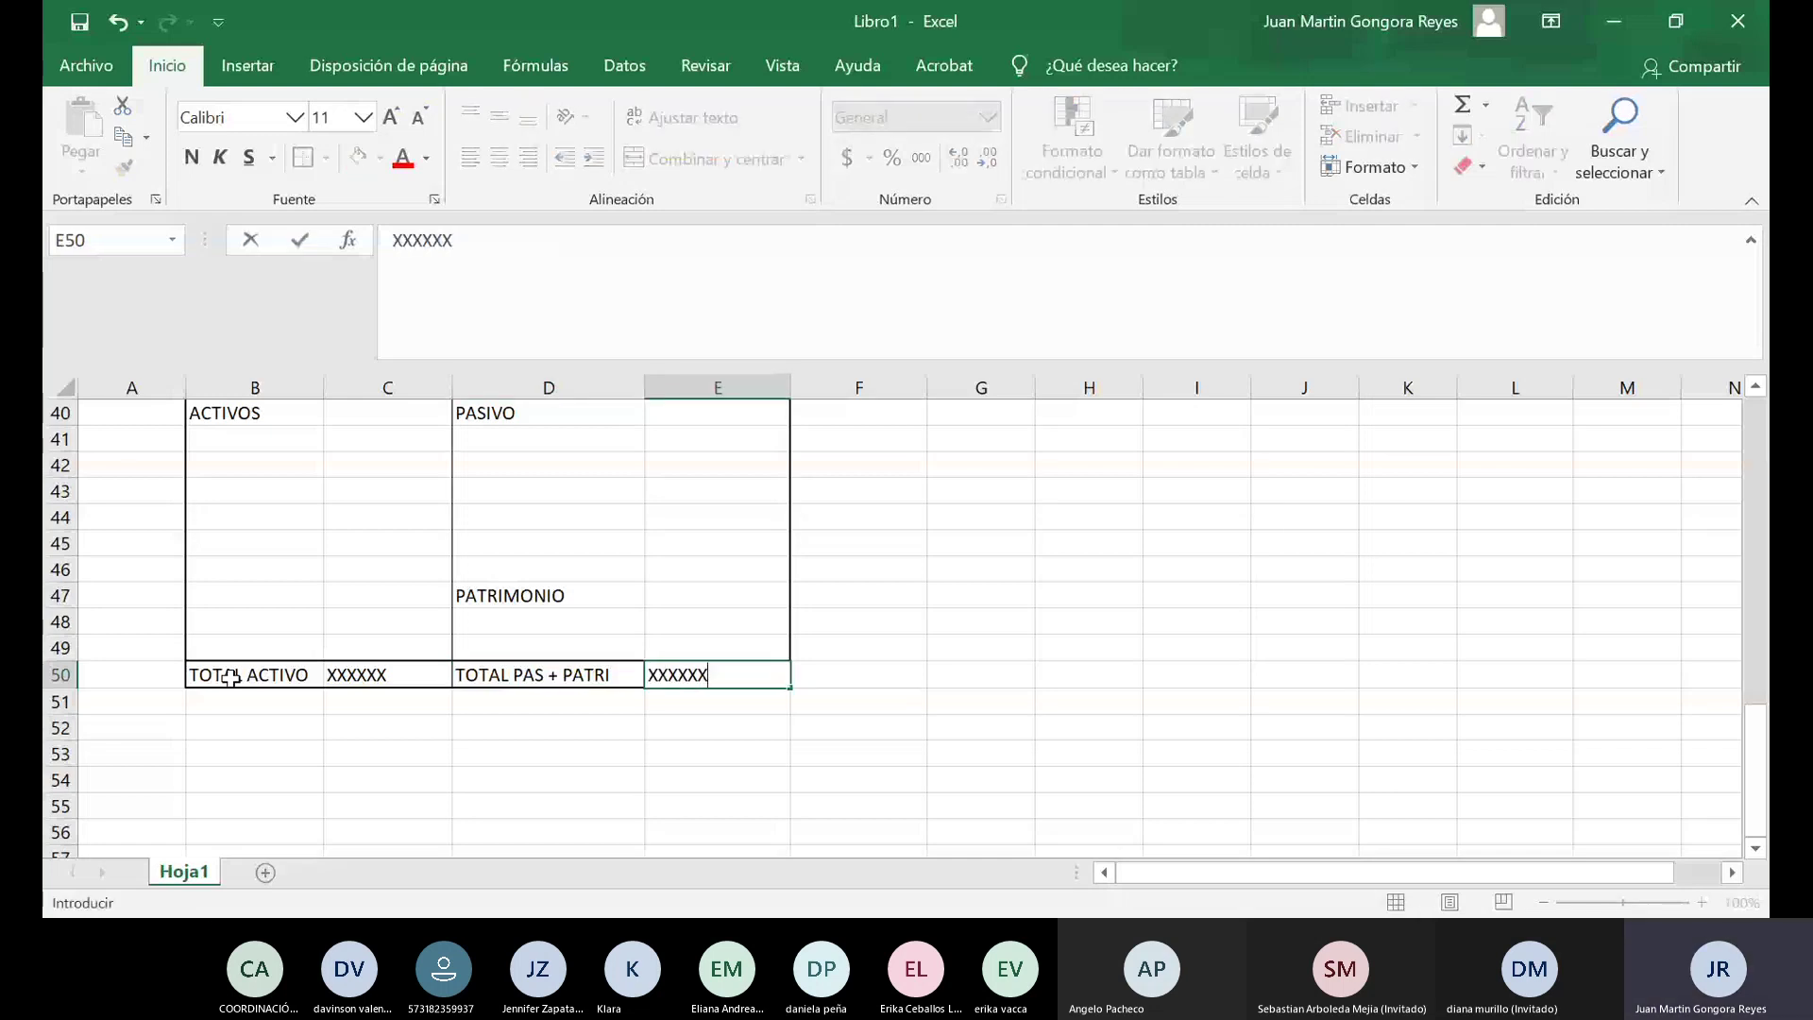
{"action": "key", "text": "Return"}
Enter the asset line label DIFERIDO in B42 under ACTIVOS.
{"action": "key", "text": "Up"}
{"action": "key", "text": "Up"}
{"action": "key", "text": "Up"}
{"action": "key", "text": "Up"}
{"action": "key", "text": "Up"}
{"action": "key", "text": "Up"}
{"action": "key", "text": "Up"}
{"action": "key", "text": "Up"}
{"action": "key", "text": "Up"}
{"action": "key", "text": "Up"}
{"action": "key", "text": "Up"}
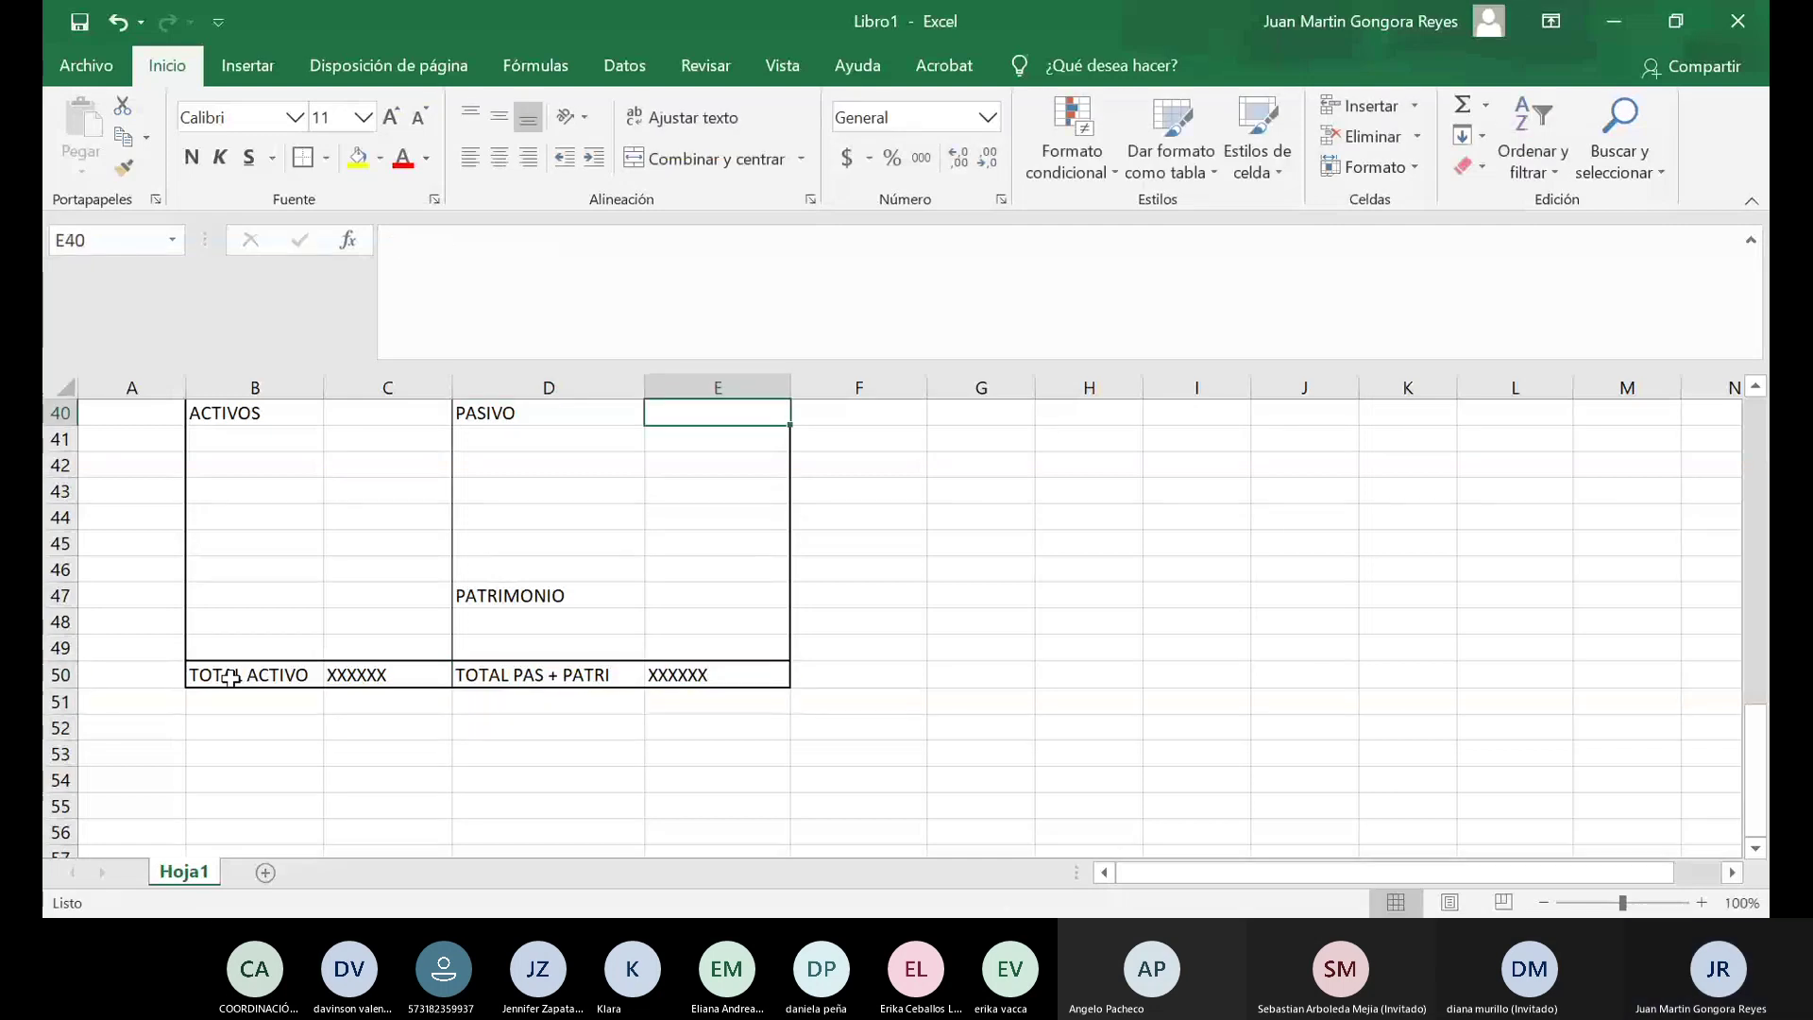
{"action": "scroll", "coordinate": [230, 677], "scroll_direction": "up", "scroll_amount": 1}
{"action": "key", "text": "Down"}
{"action": "key", "text": "Down"}
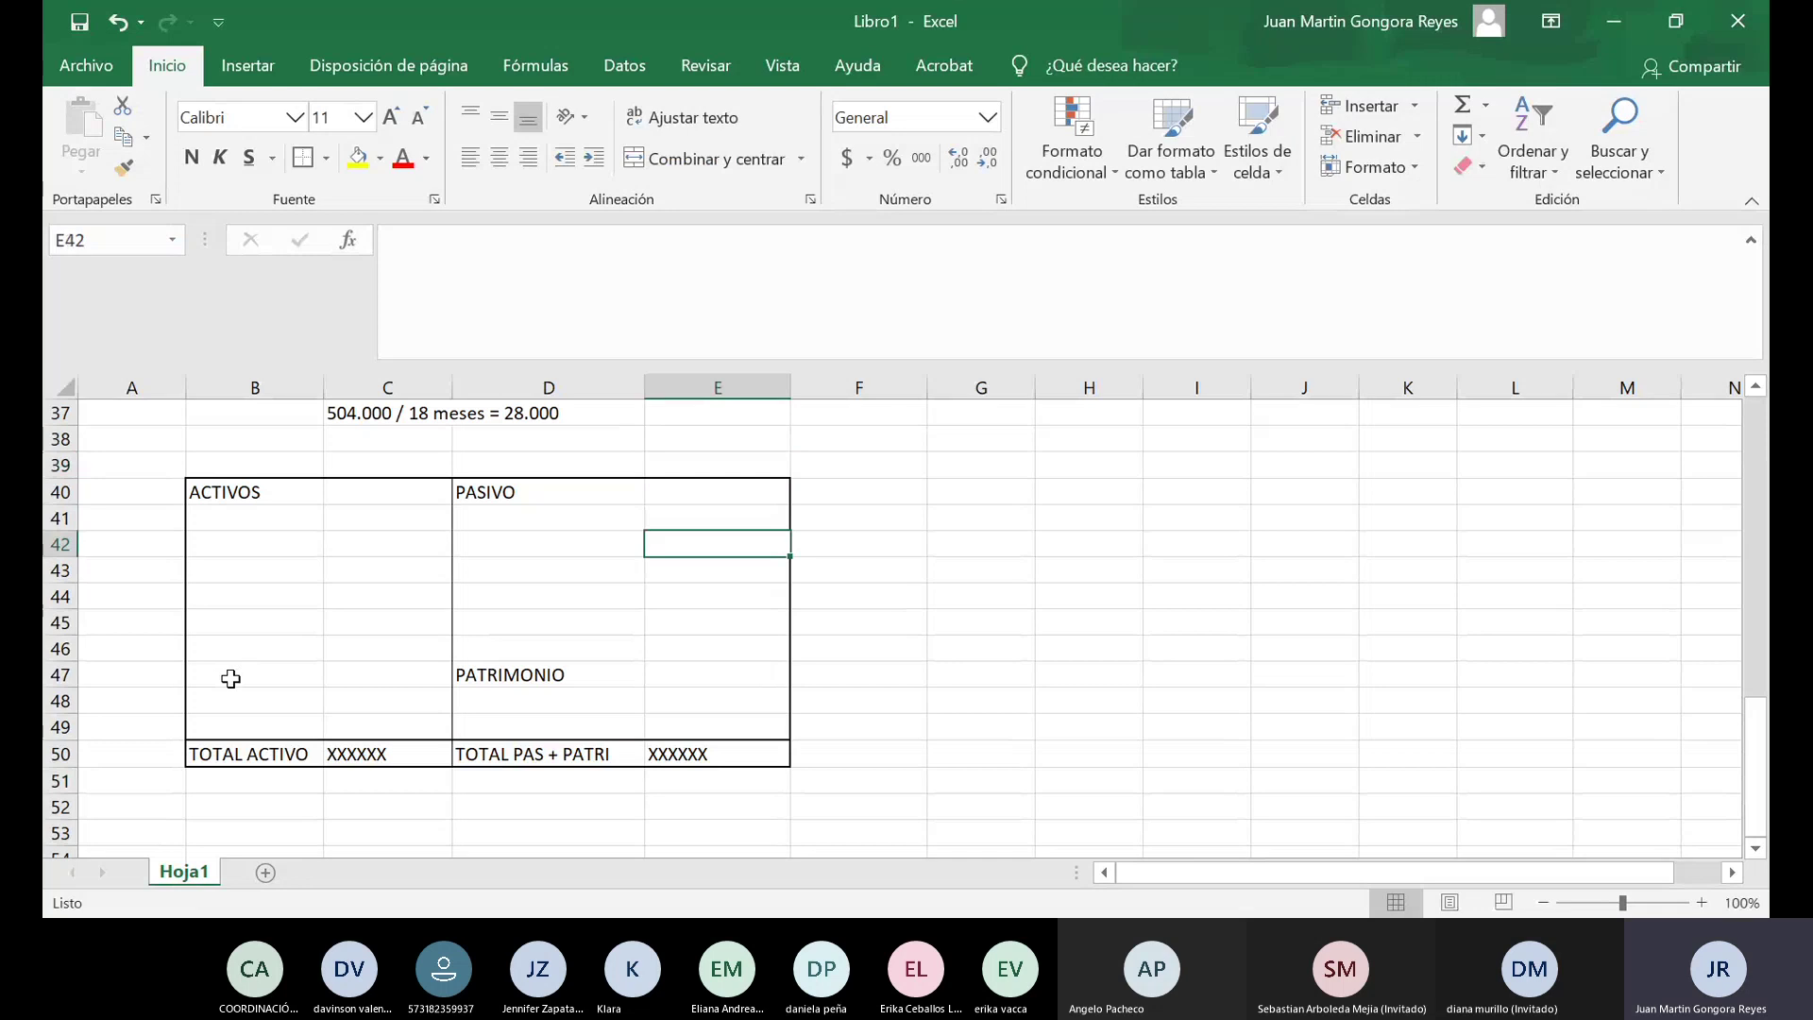
{"action": "key", "text": "Left"}
{"action": "key", "text": "Left"}
{"action": "key", "text": "Left"}
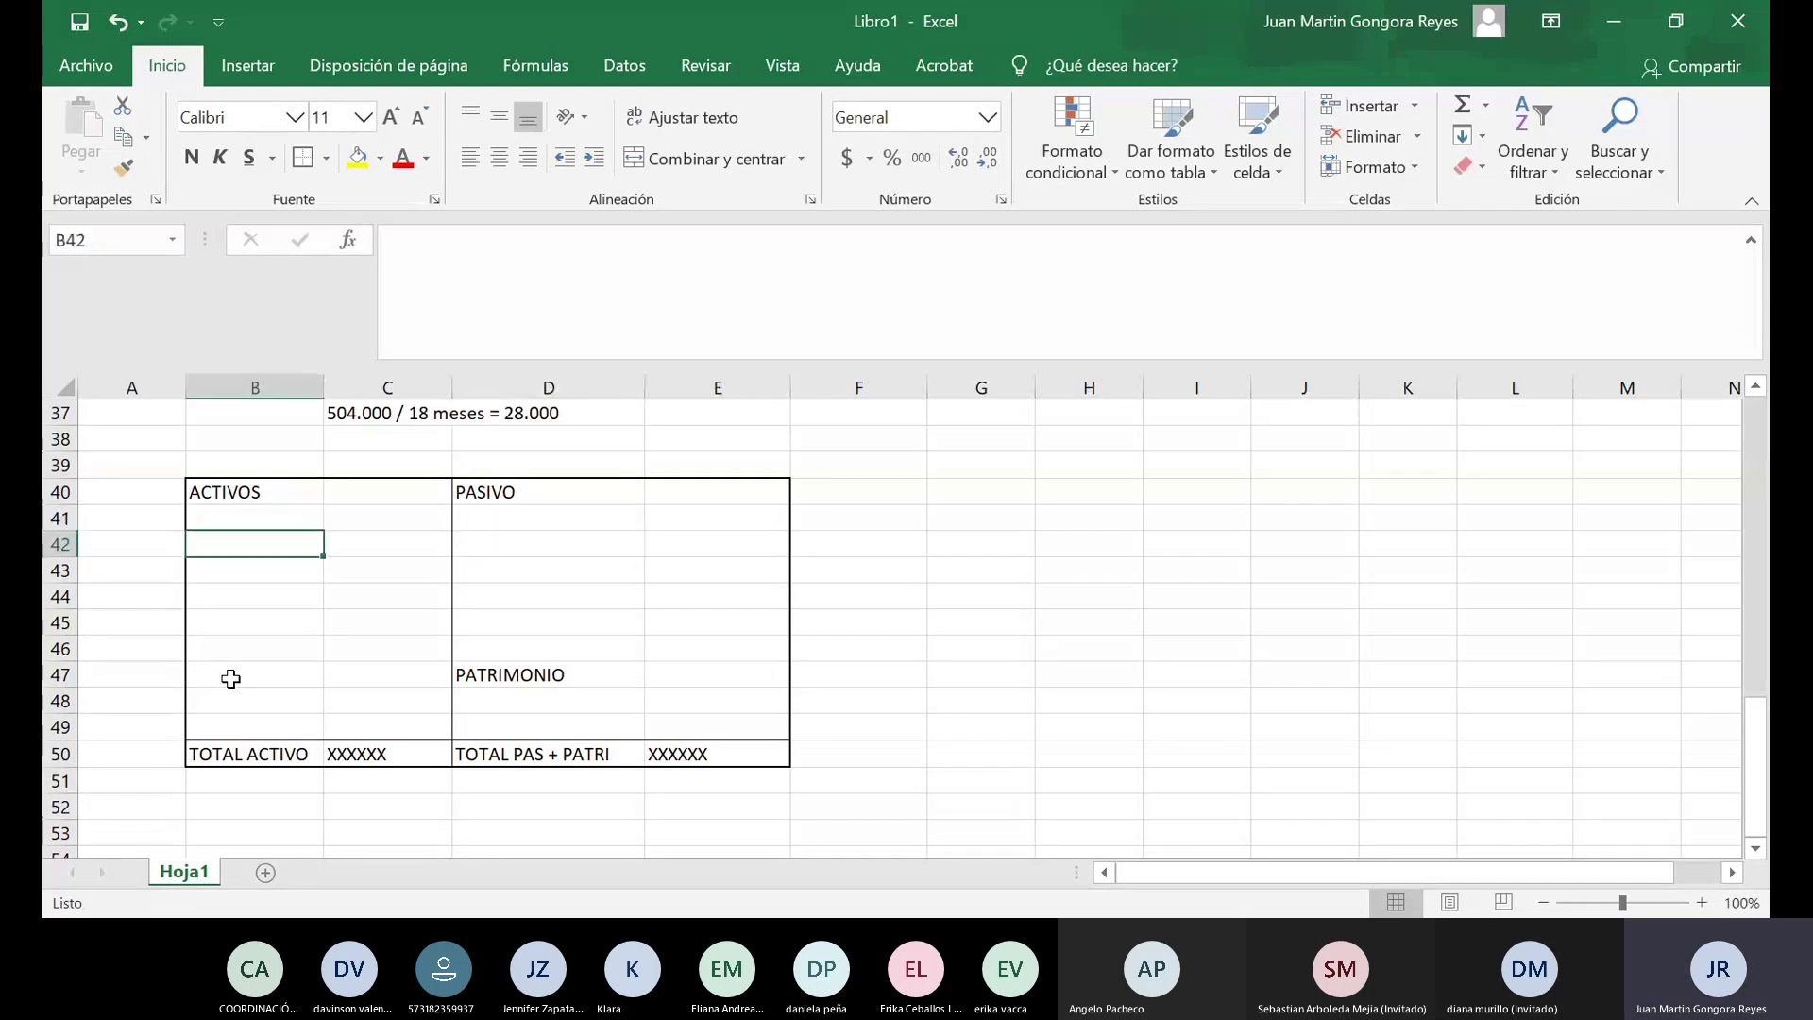
{"action": "type", "text": "DIF"}
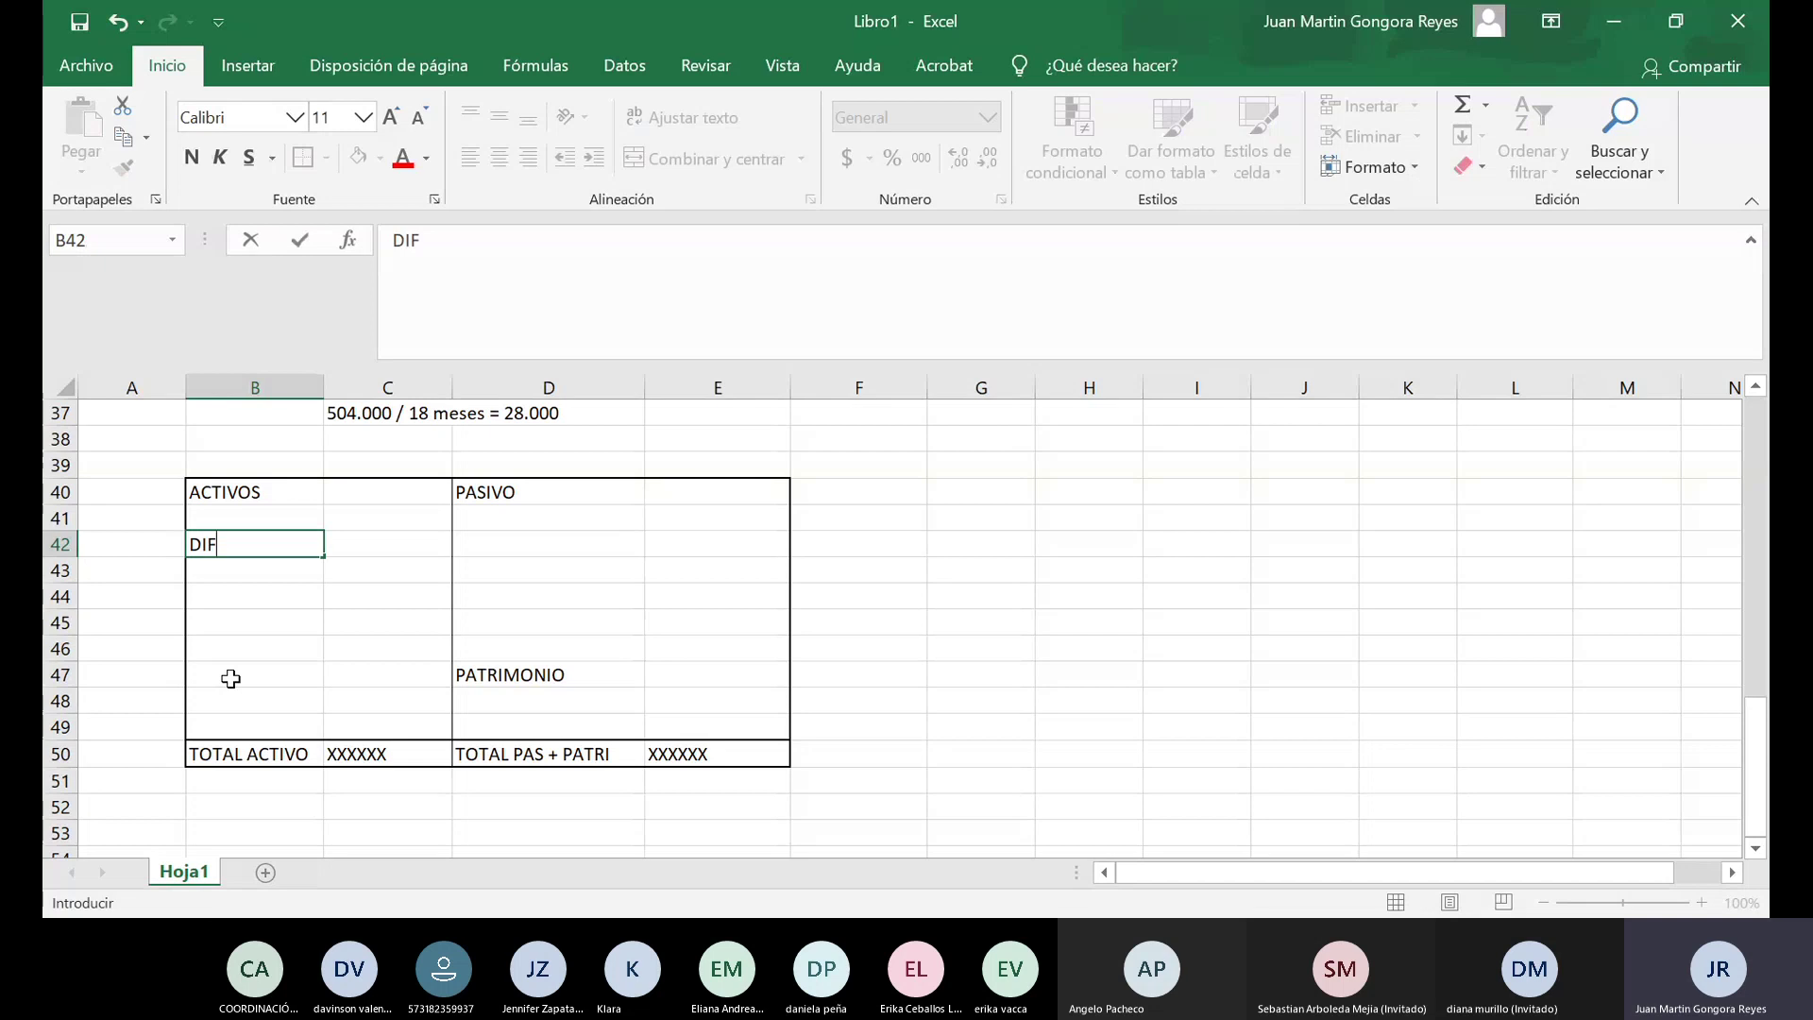
{"action": "type", "text": "ERIDO"}
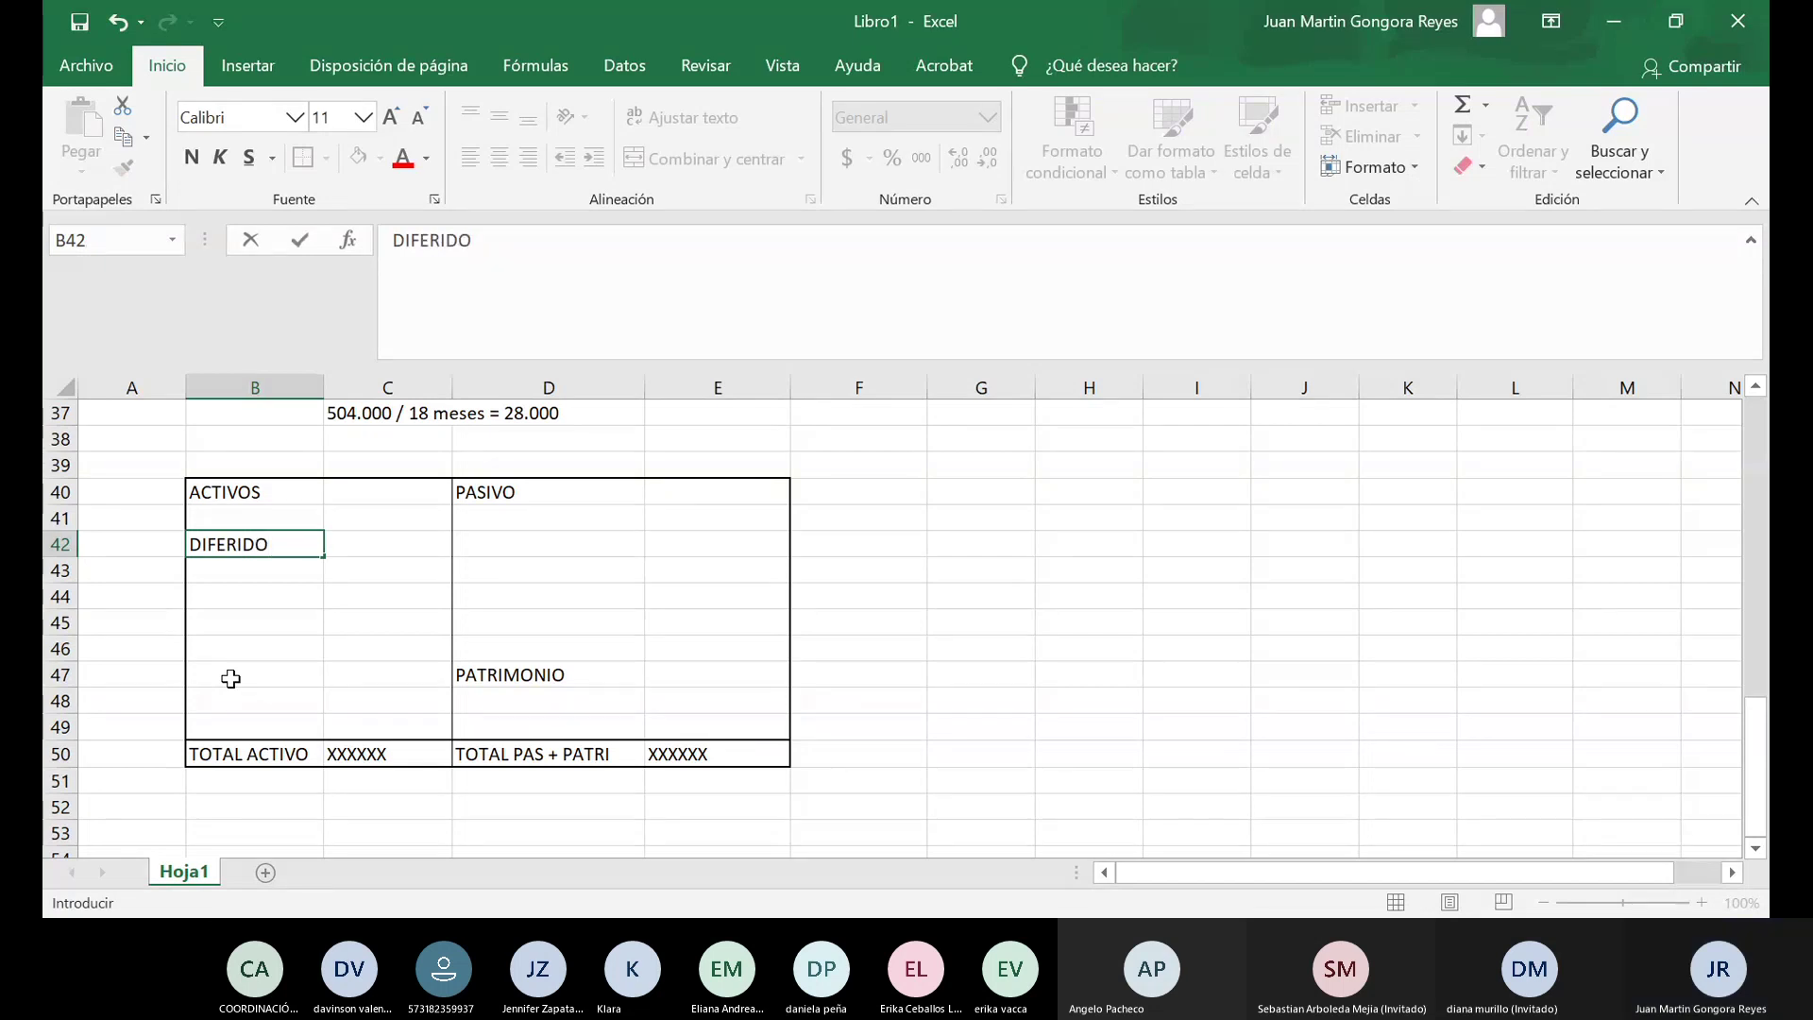
Enter 1.619.334 in C42 as the DIFERIDO amount, combining the highlighted balances of the two prepaid expense T-accounts.
{"action": "left_click", "coordinate": [387, 545]}
{"action": "scroll", "coordinate": [406, 524], "scroll_direction": "up", "scroll_amount": 4}
{"action": "scroll", "coordinate": [434, 512], "scroll_direction": "up", "scroll_amount": 4}
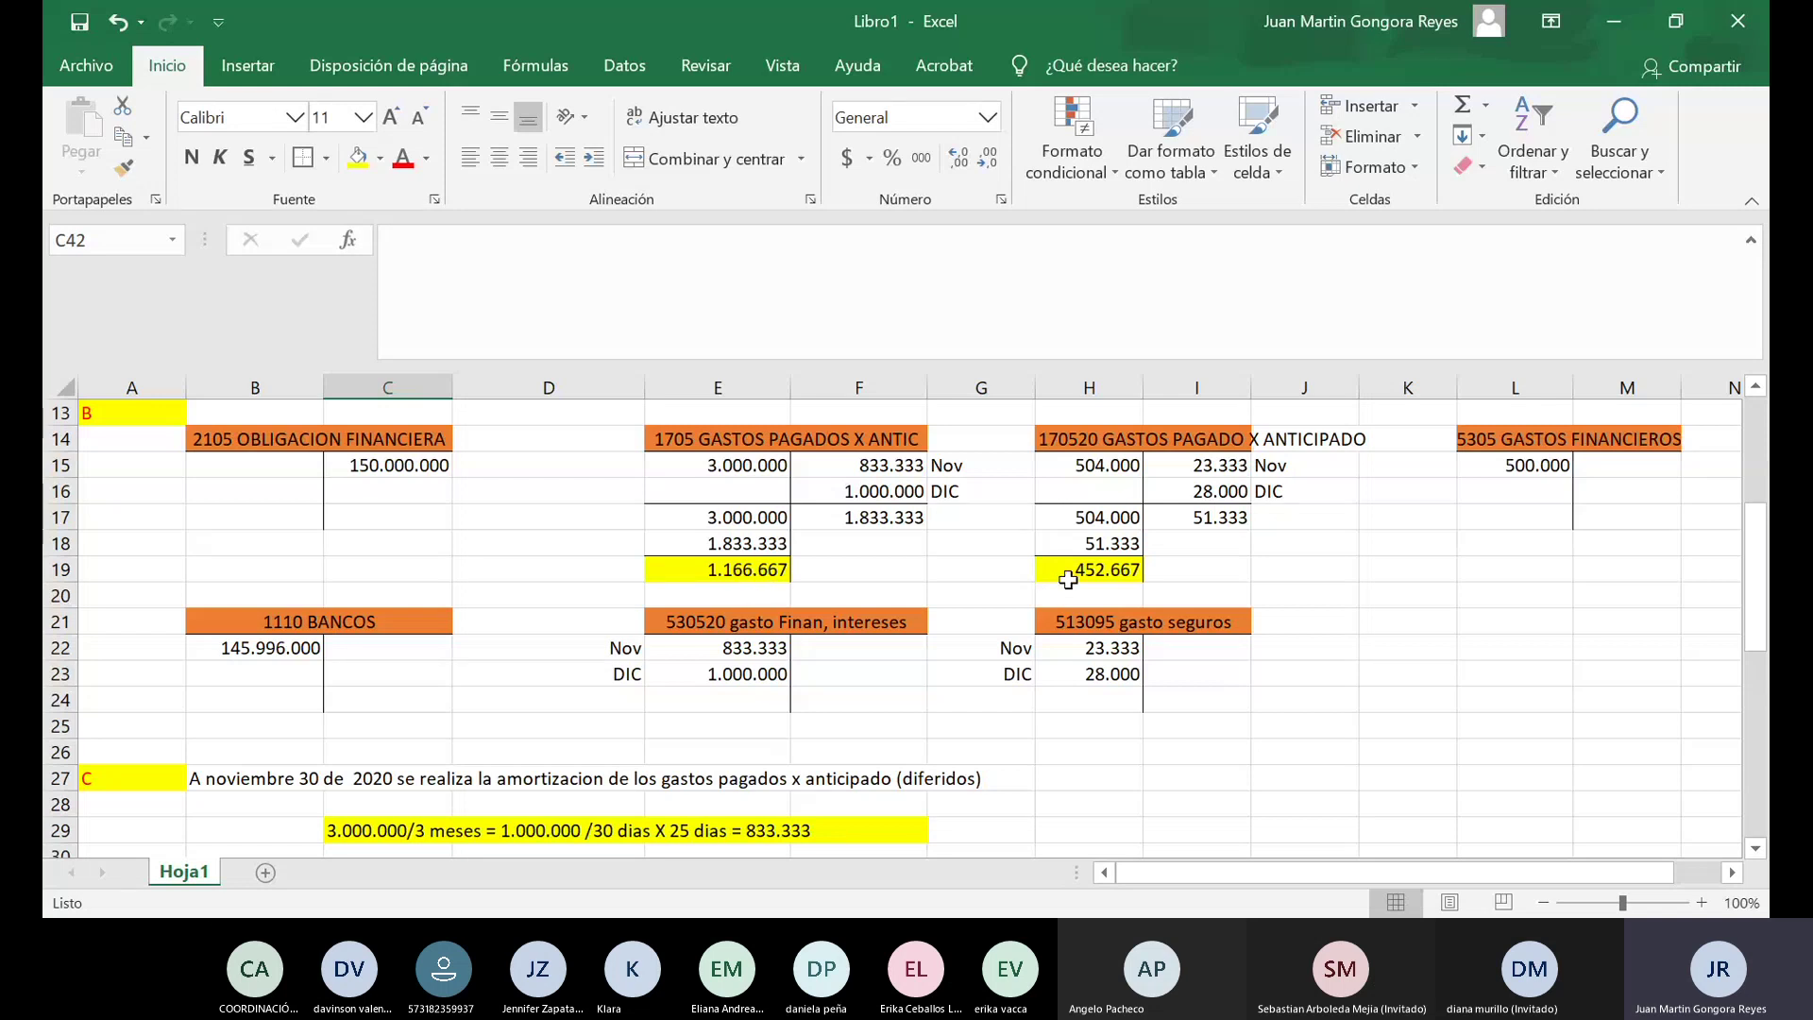
{"action": "scroll", "coordinate": [741, 692], "scroll_direction": "down", "scroll_amount": 6}
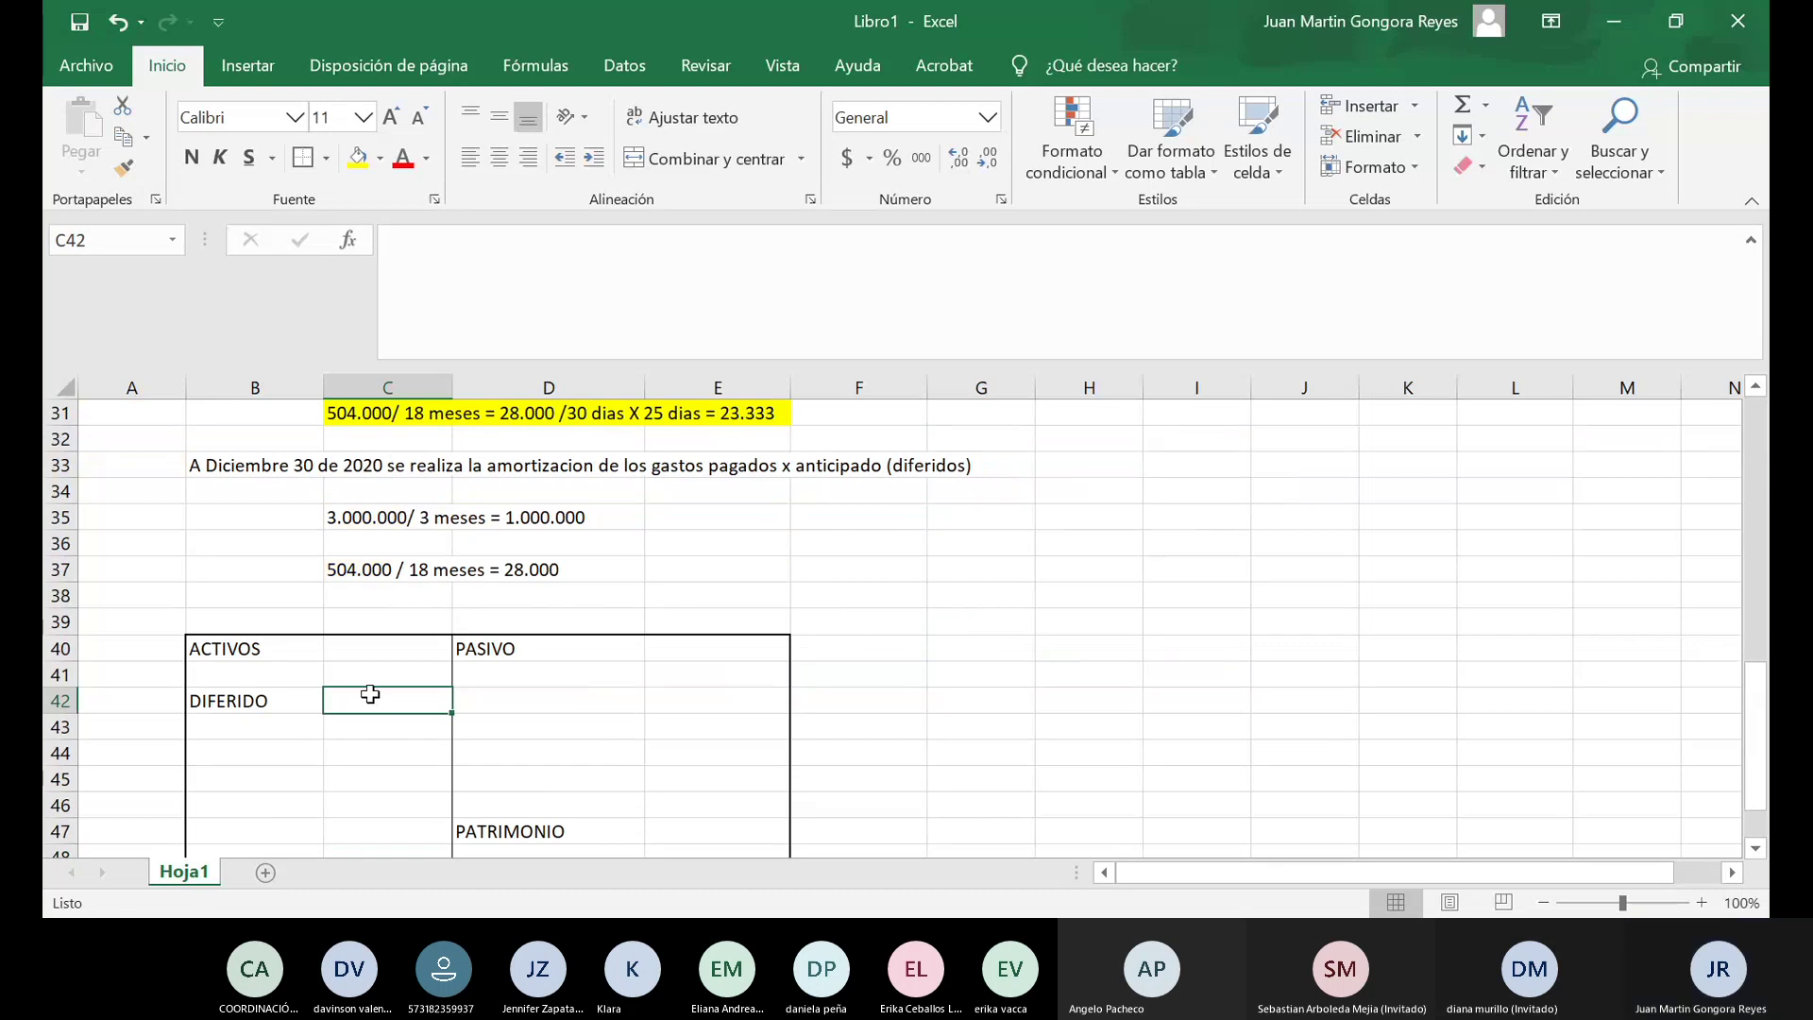
{"action": "type", "text": "1."}
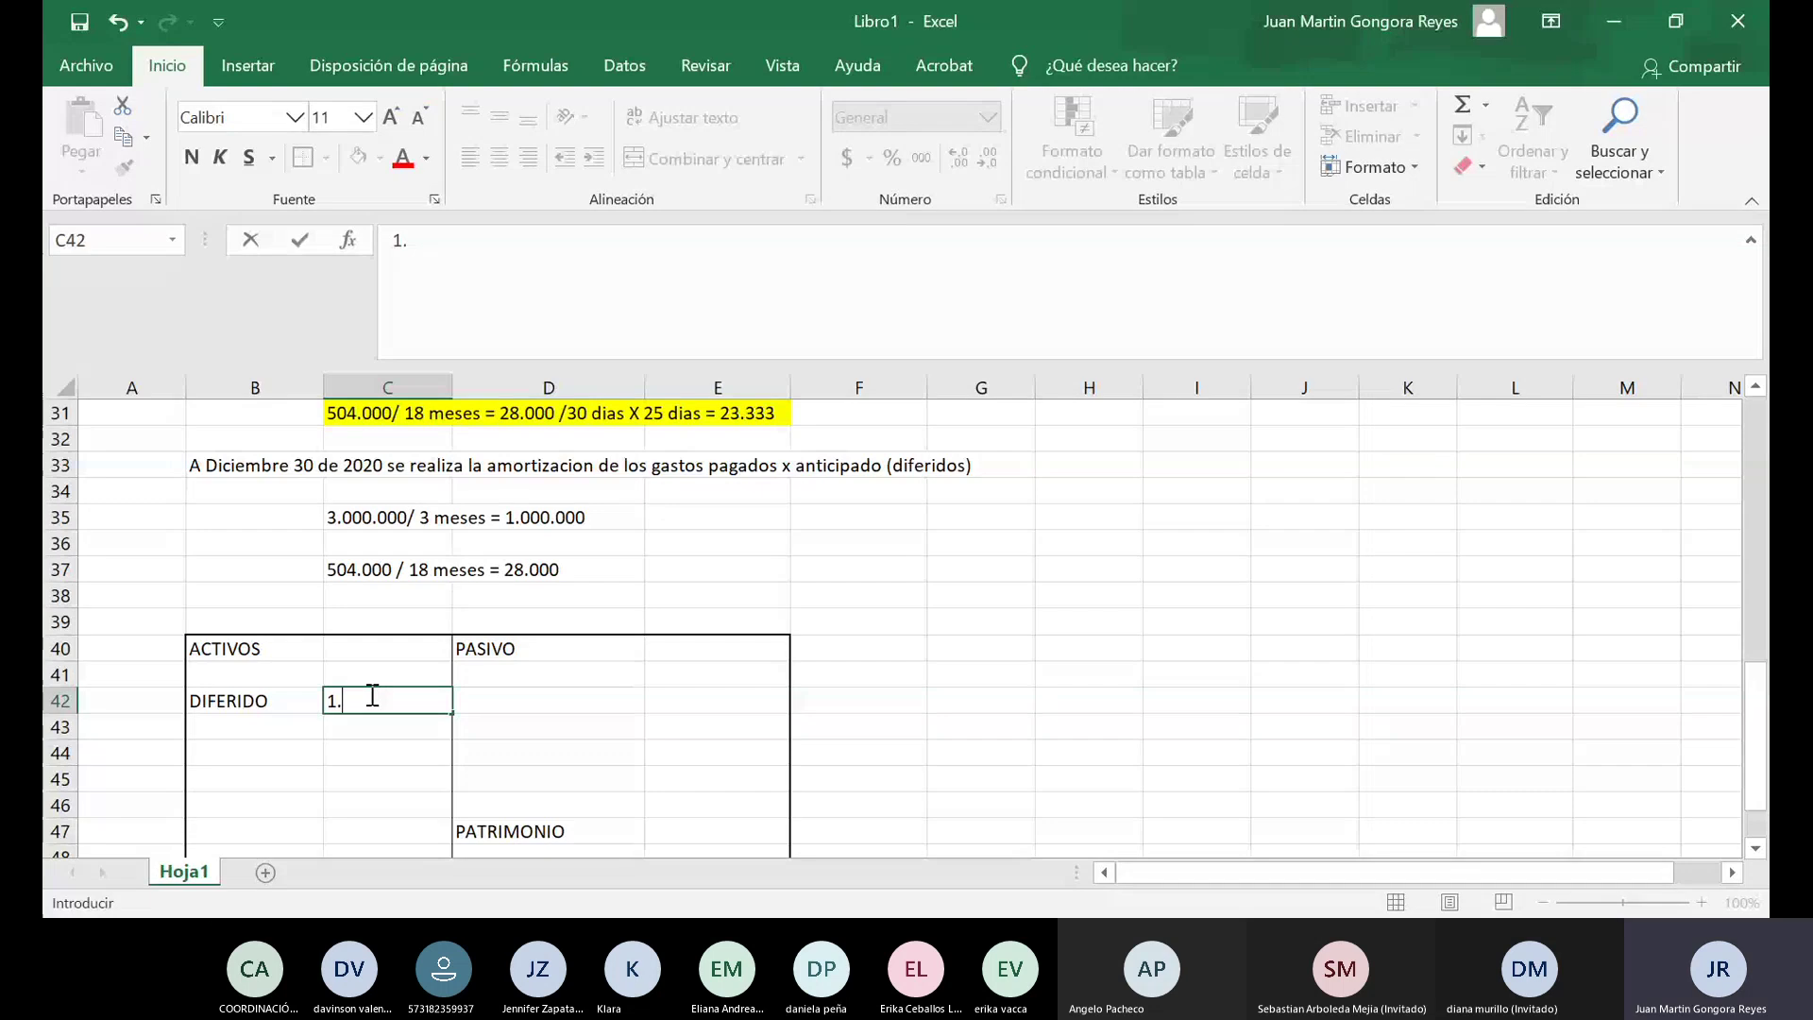
{"action": "scroll", "coordinate": [372, 696], "scroll_direction": "up", "scroll_amount": 6}
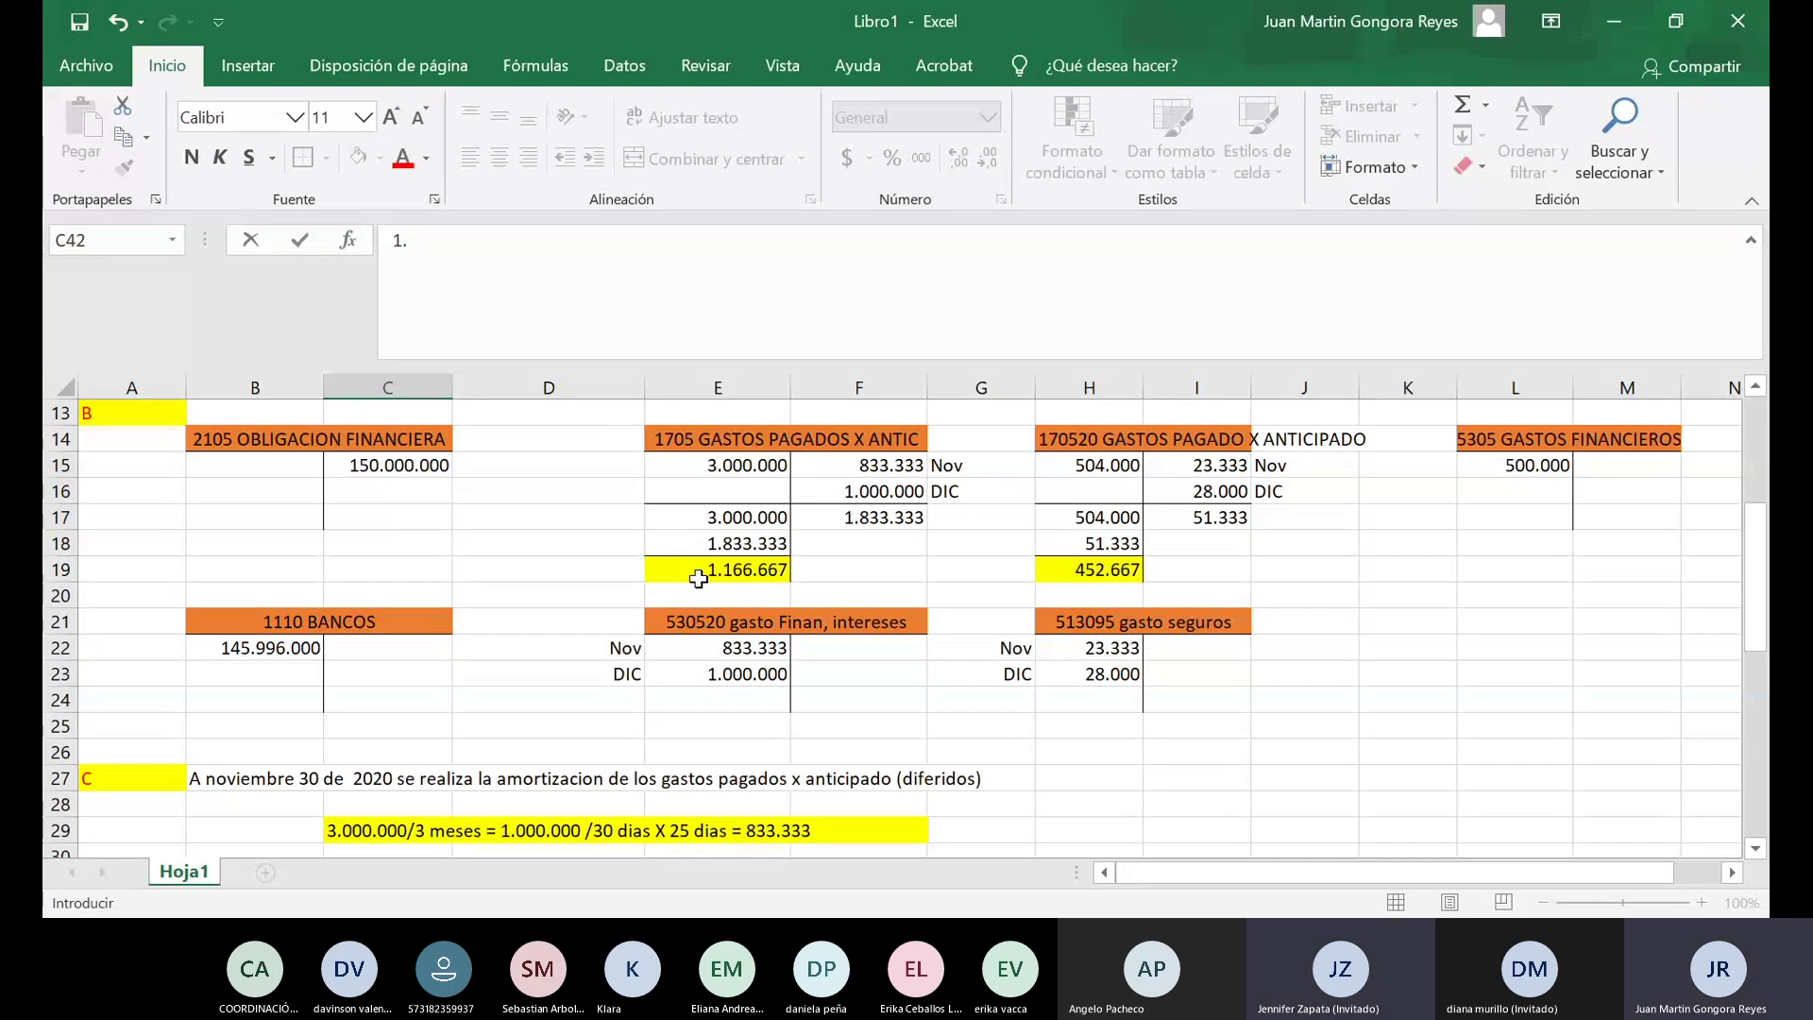
{"action": "scroll", "coordinate": [698, 578], "scroll_direction": "down", "scroll_amount": 5}
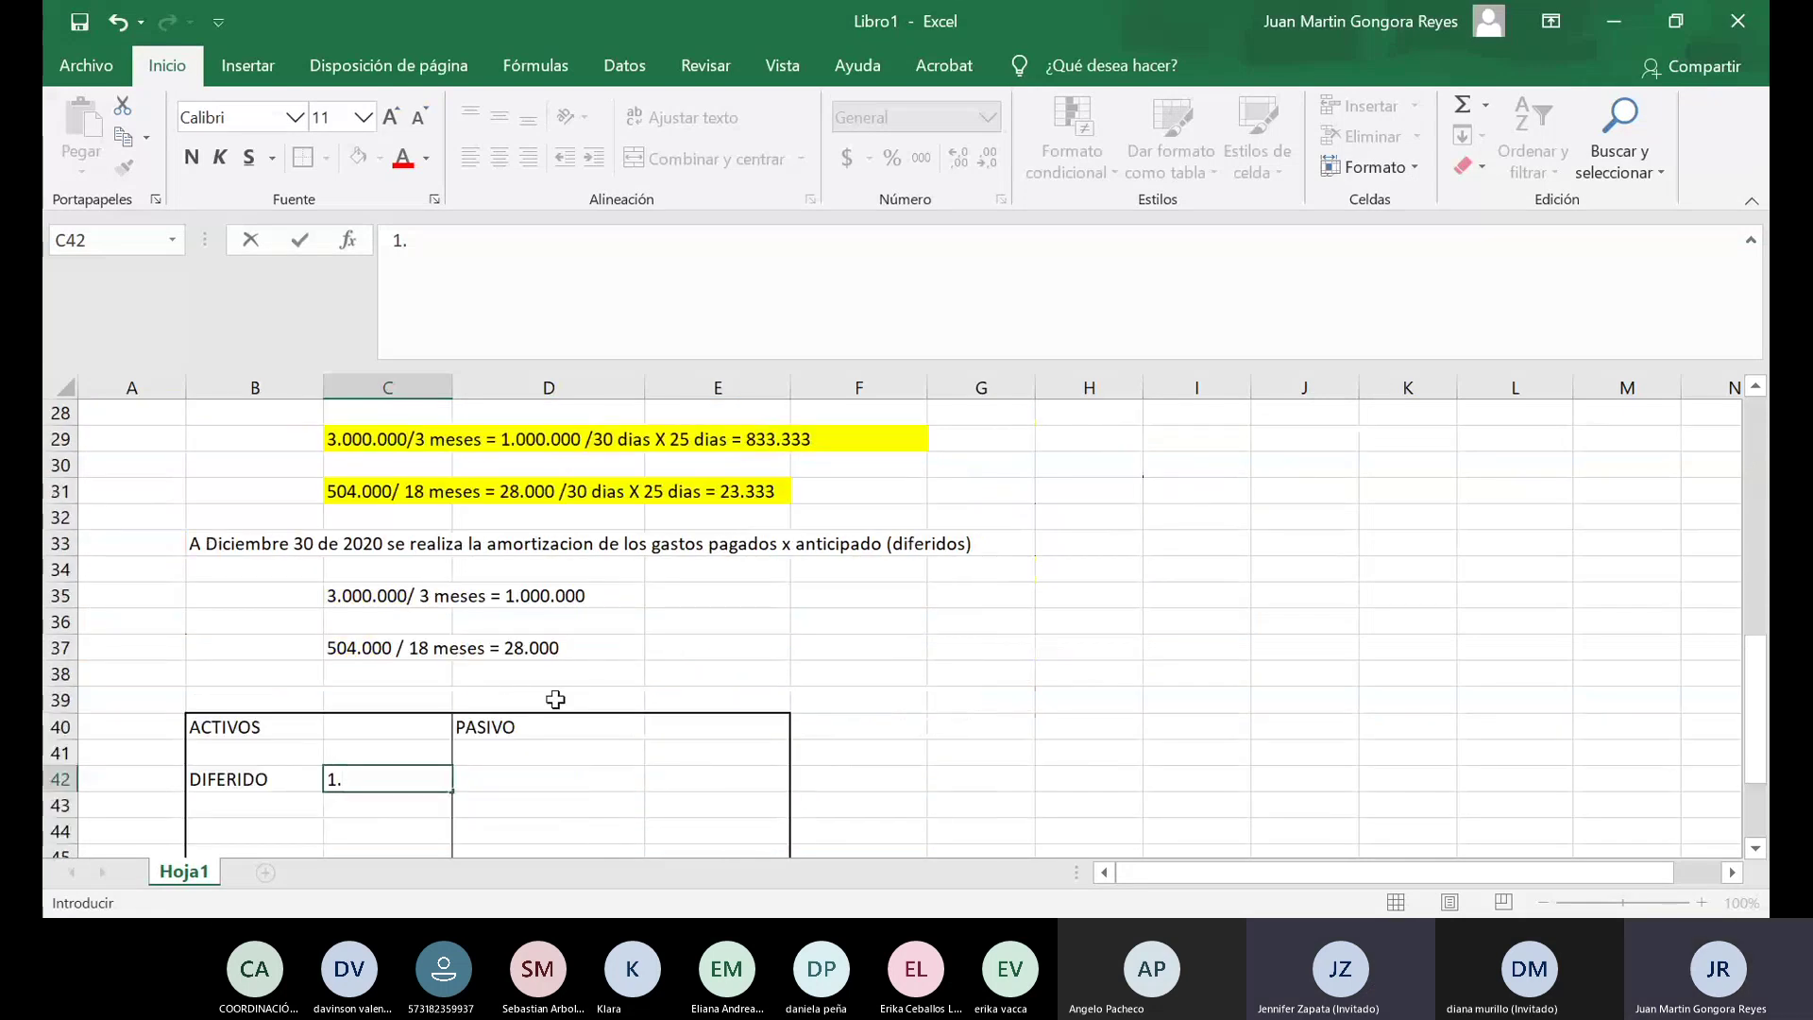
{"action": "type", "text": "619.334"}
{"action": "key", "text": "Tab"}
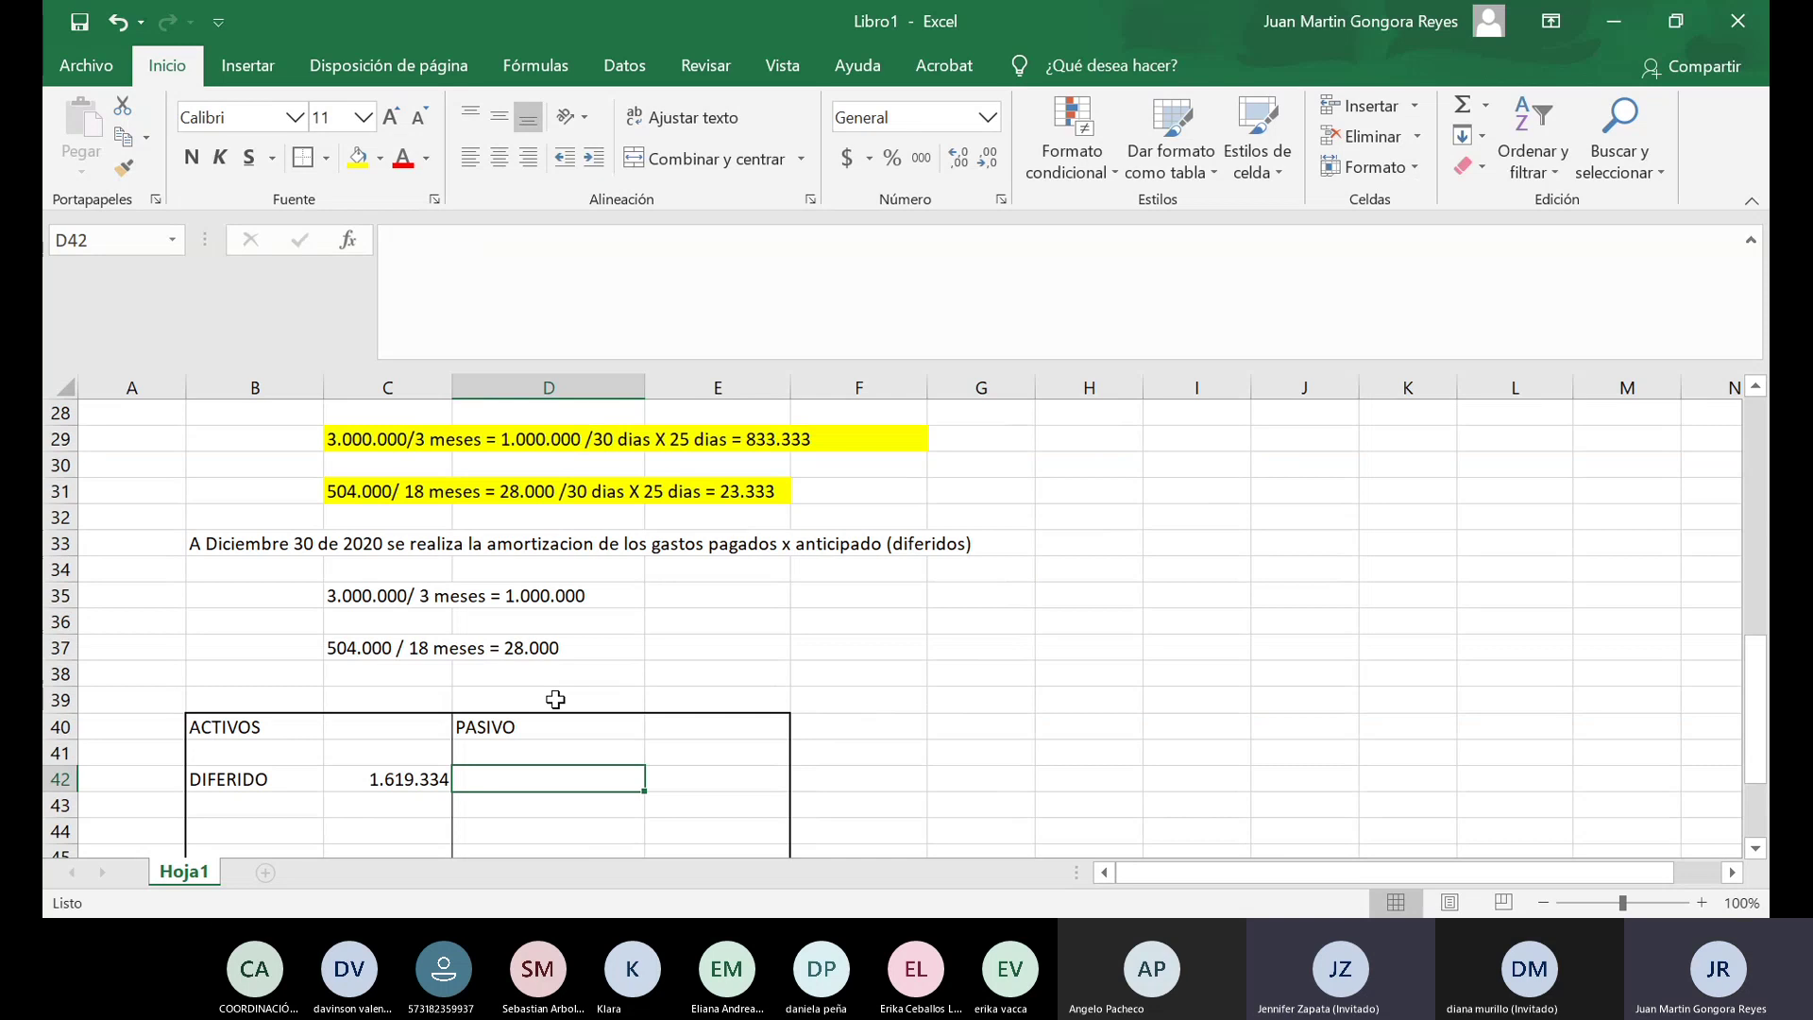
Enter the subheading Pasivo Corriente in D41, directly under PASIVO.
{"action": "key", "text": "Up"}
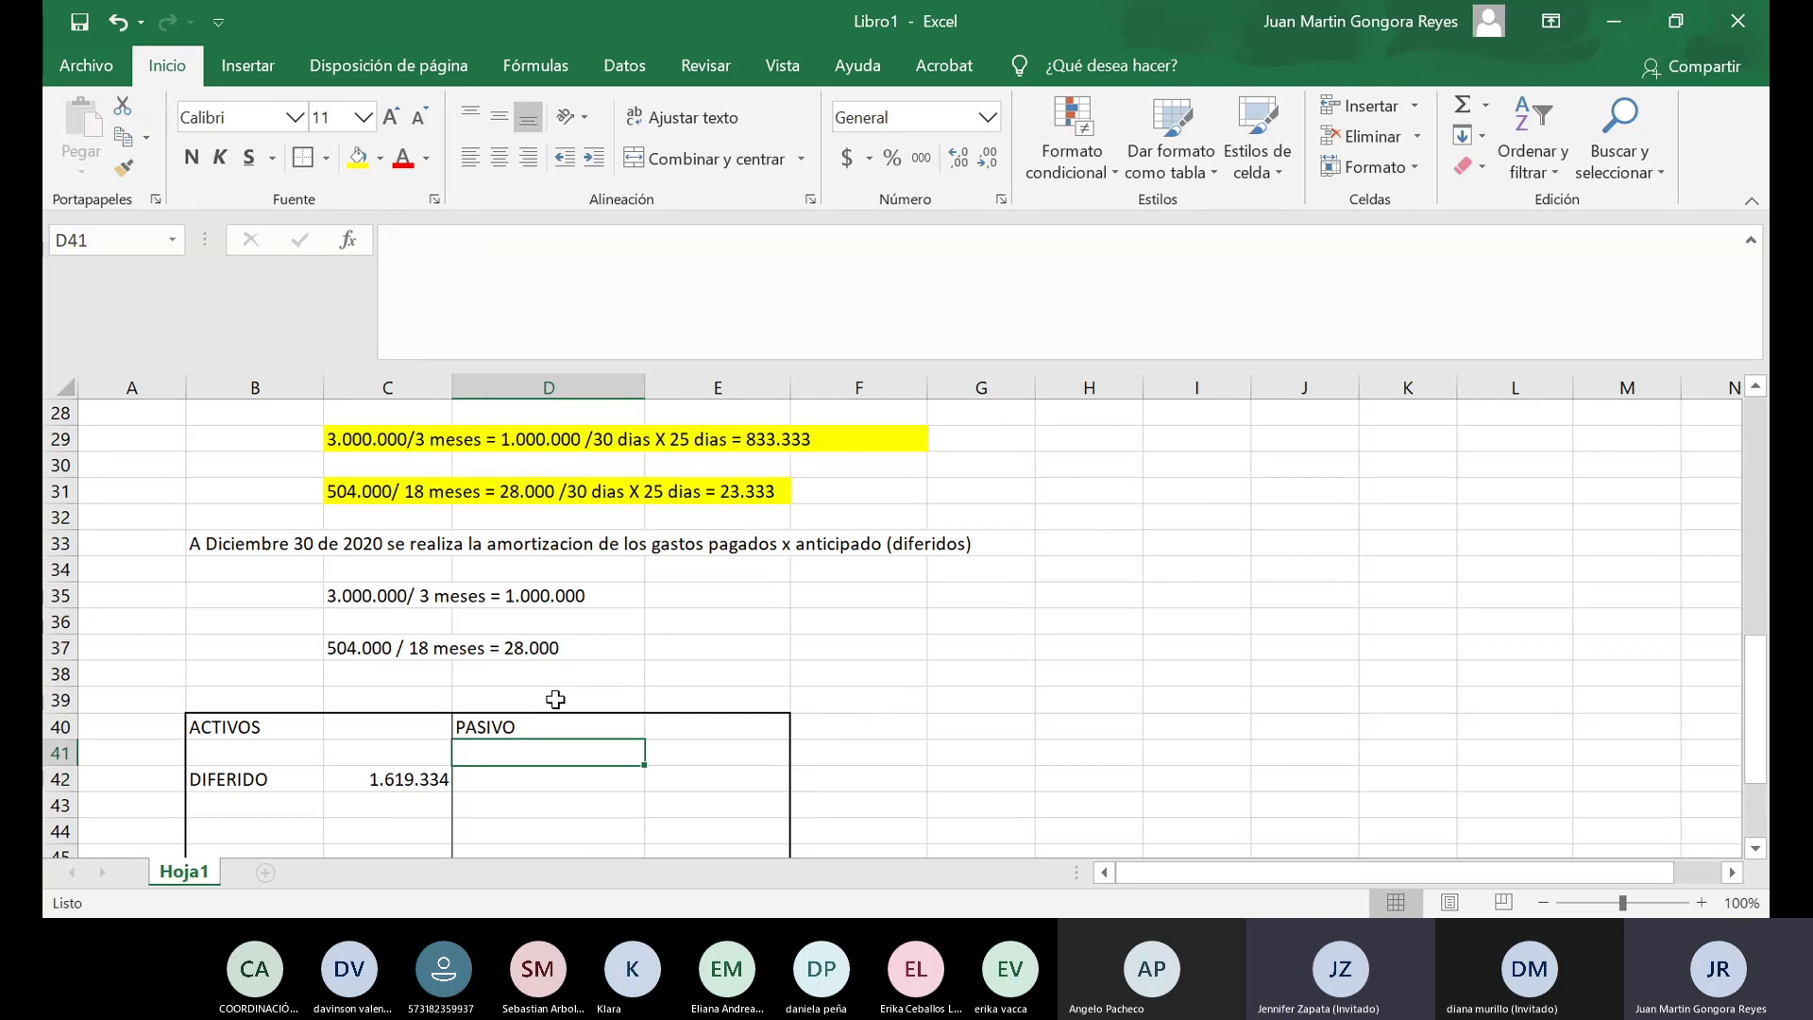
{"action": "type", "text": "Pas"}
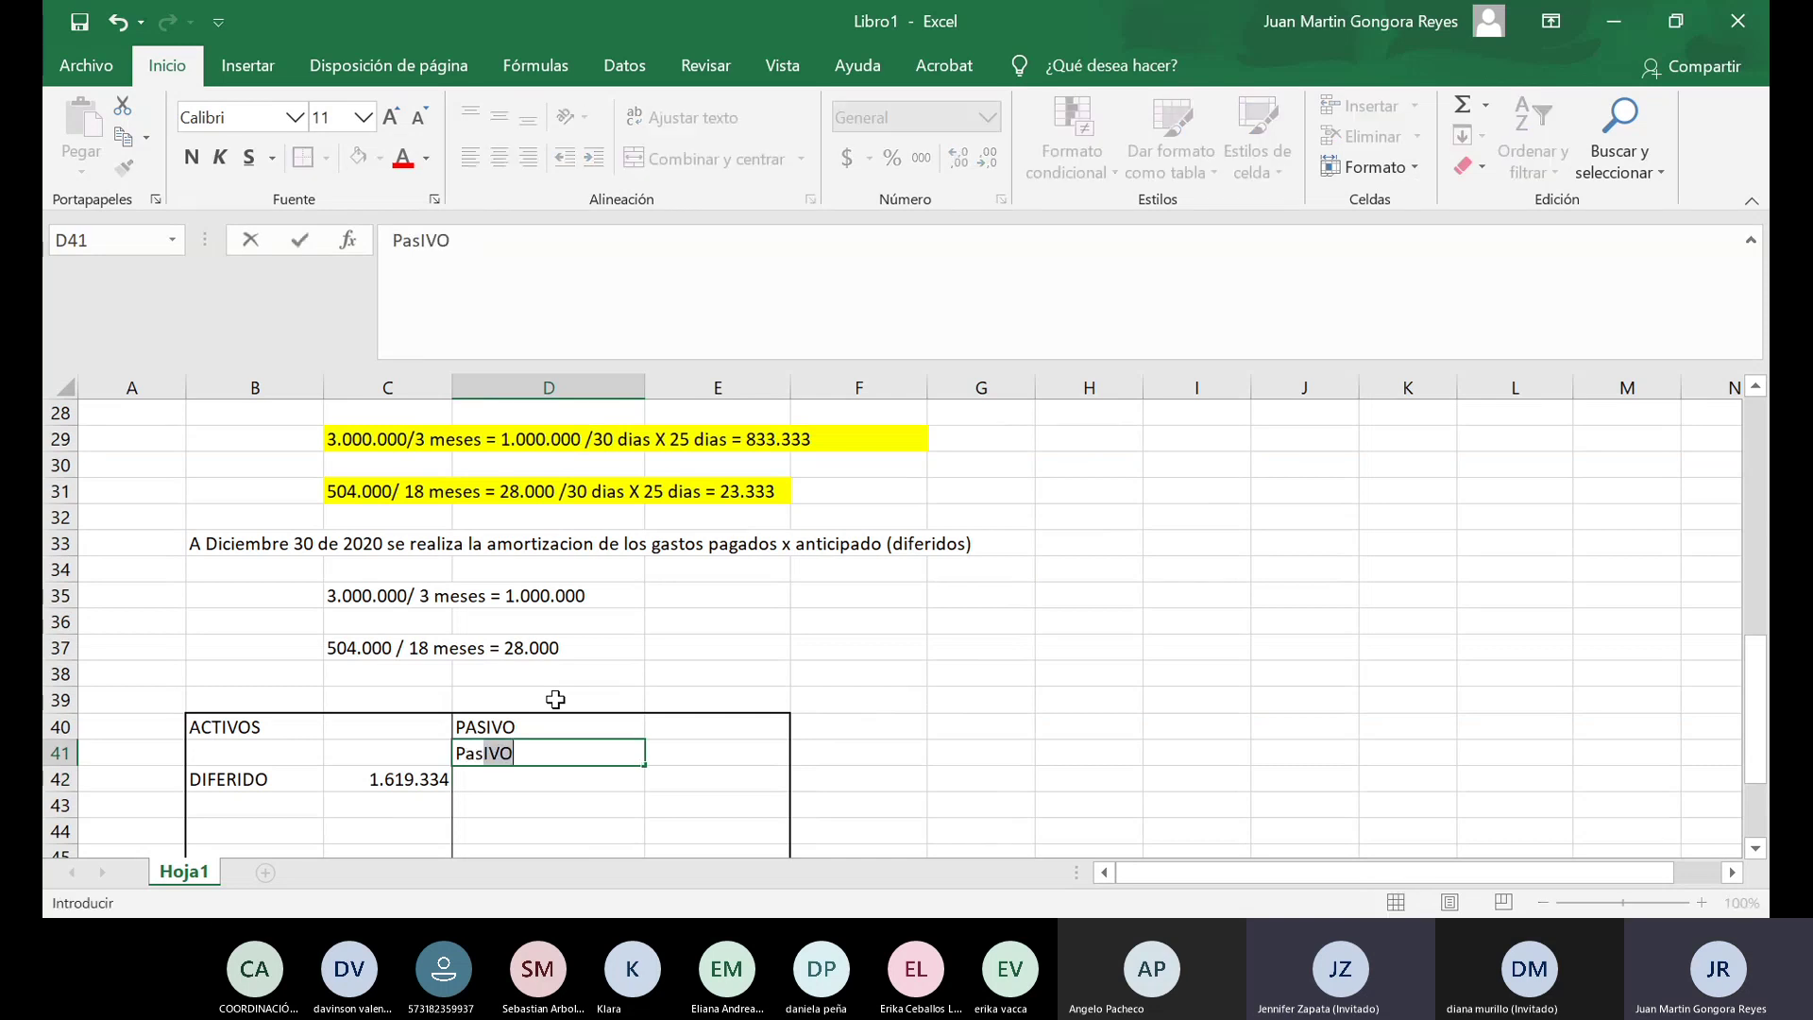
{"action": "type", "text": "ivo"}
{"action": "left_click", "coordinate": [556, 699]}
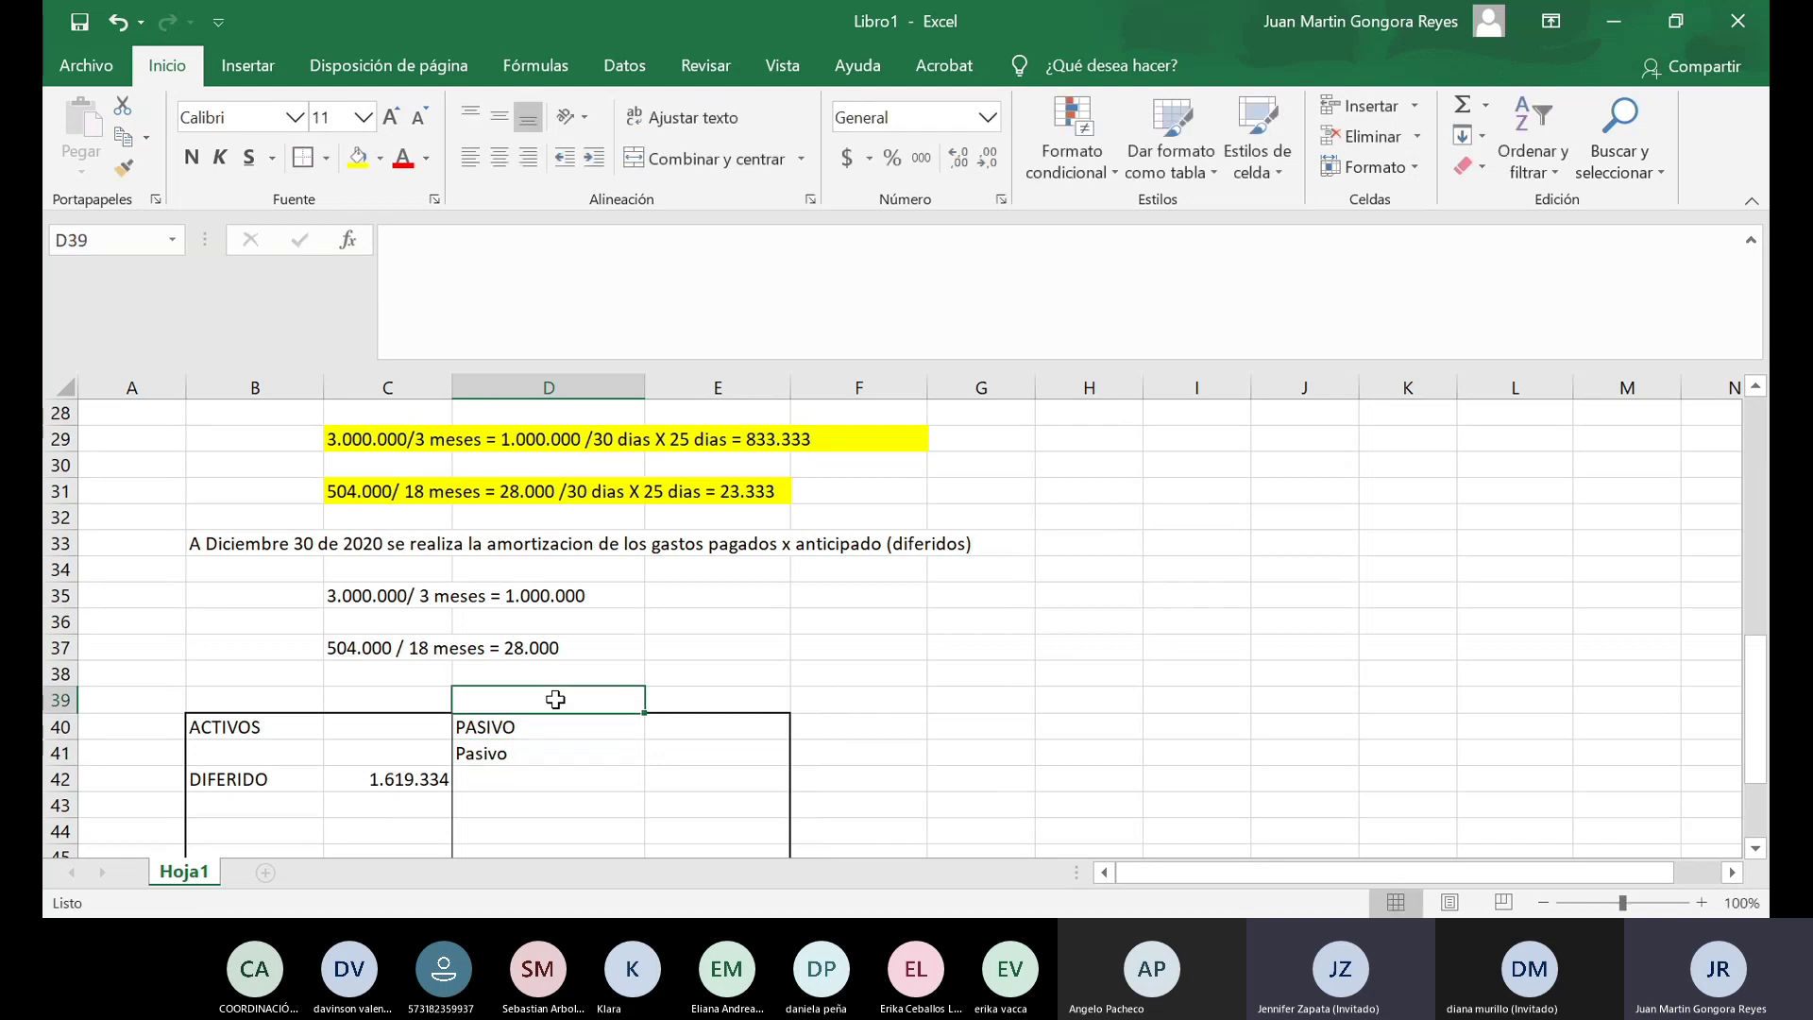
{"action": "key", "text": "Down"}
{"action": "key", "text": "Down"}
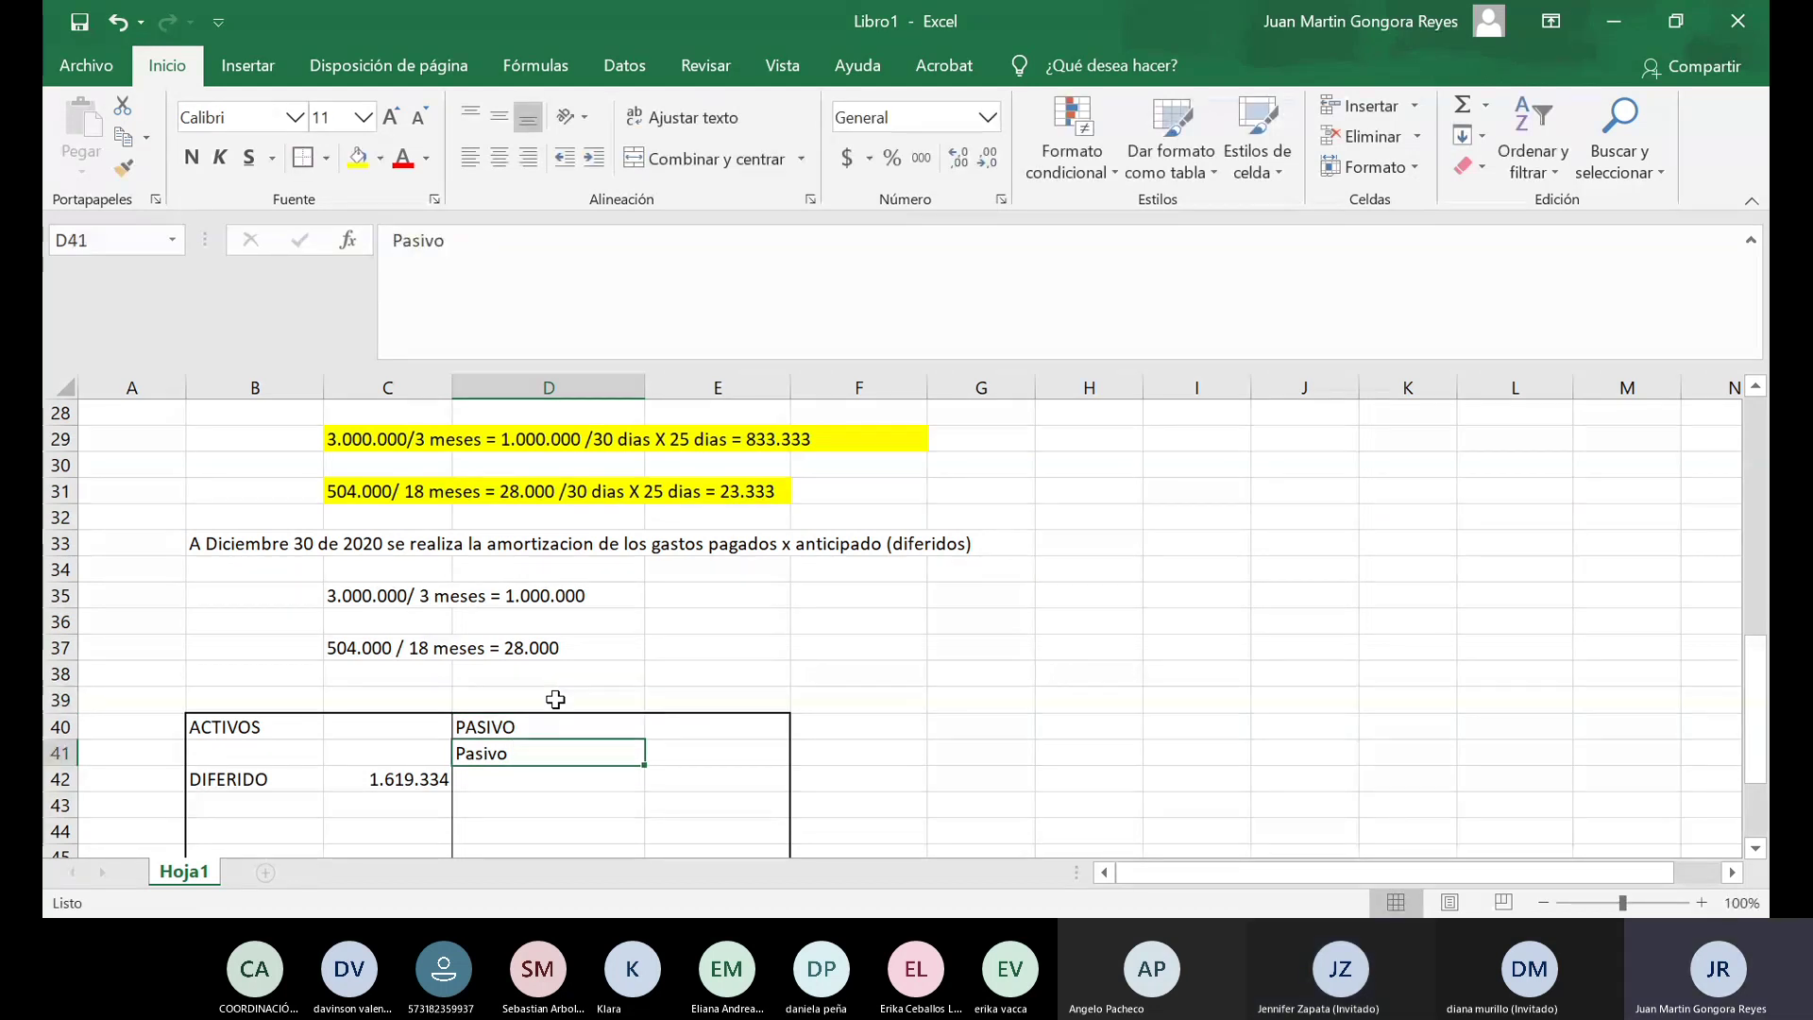
{"action": "key", "text": "F2"}
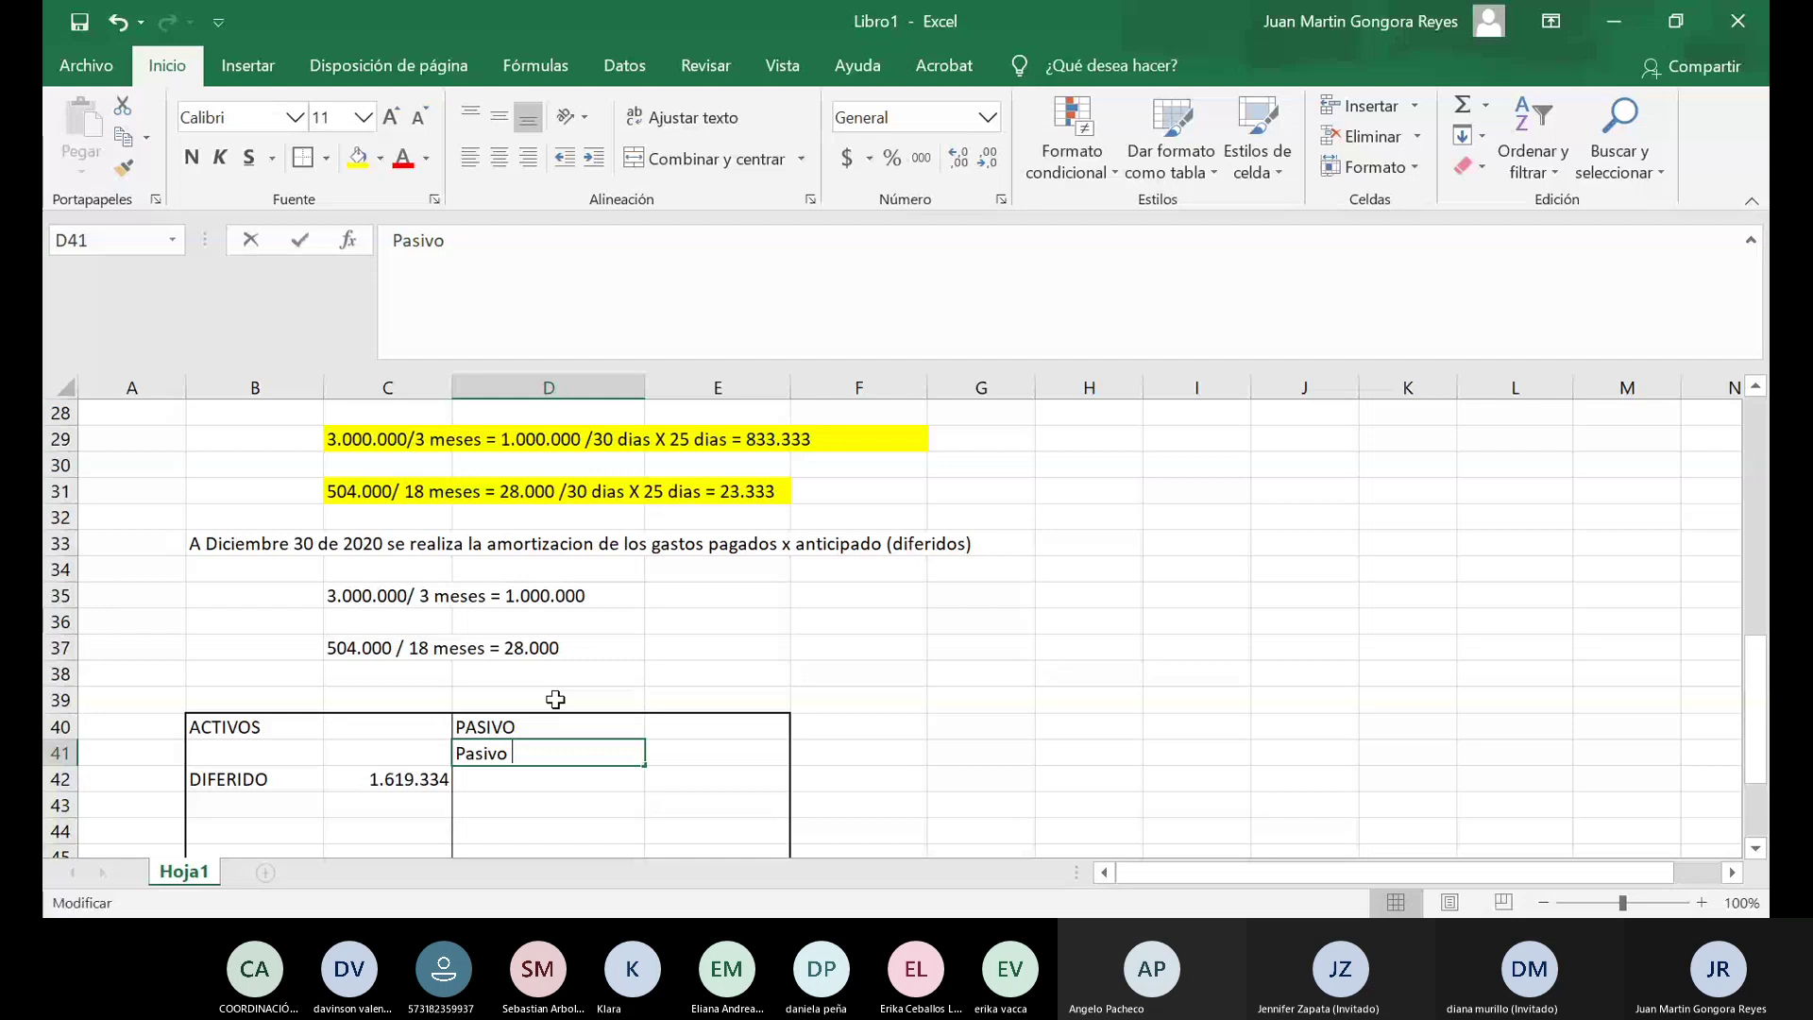
{"action": "type", "text": "Co"}
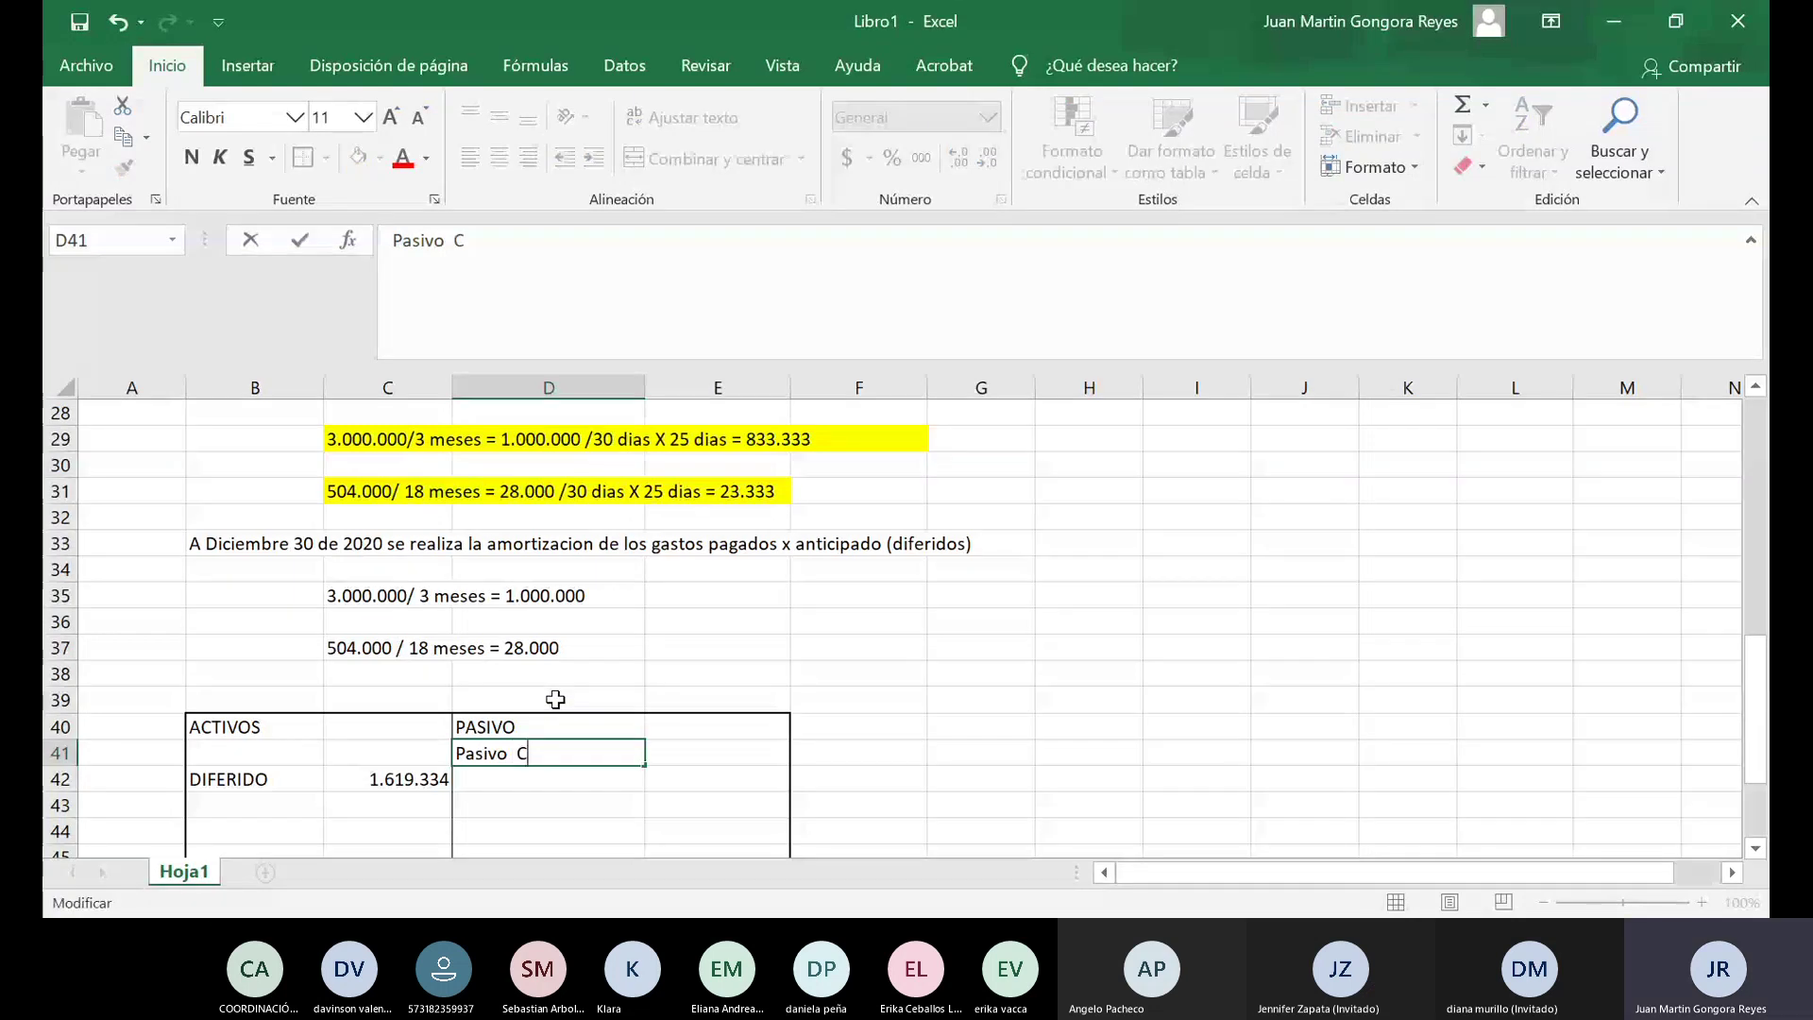
{"action": "type", "text": "rriten"}
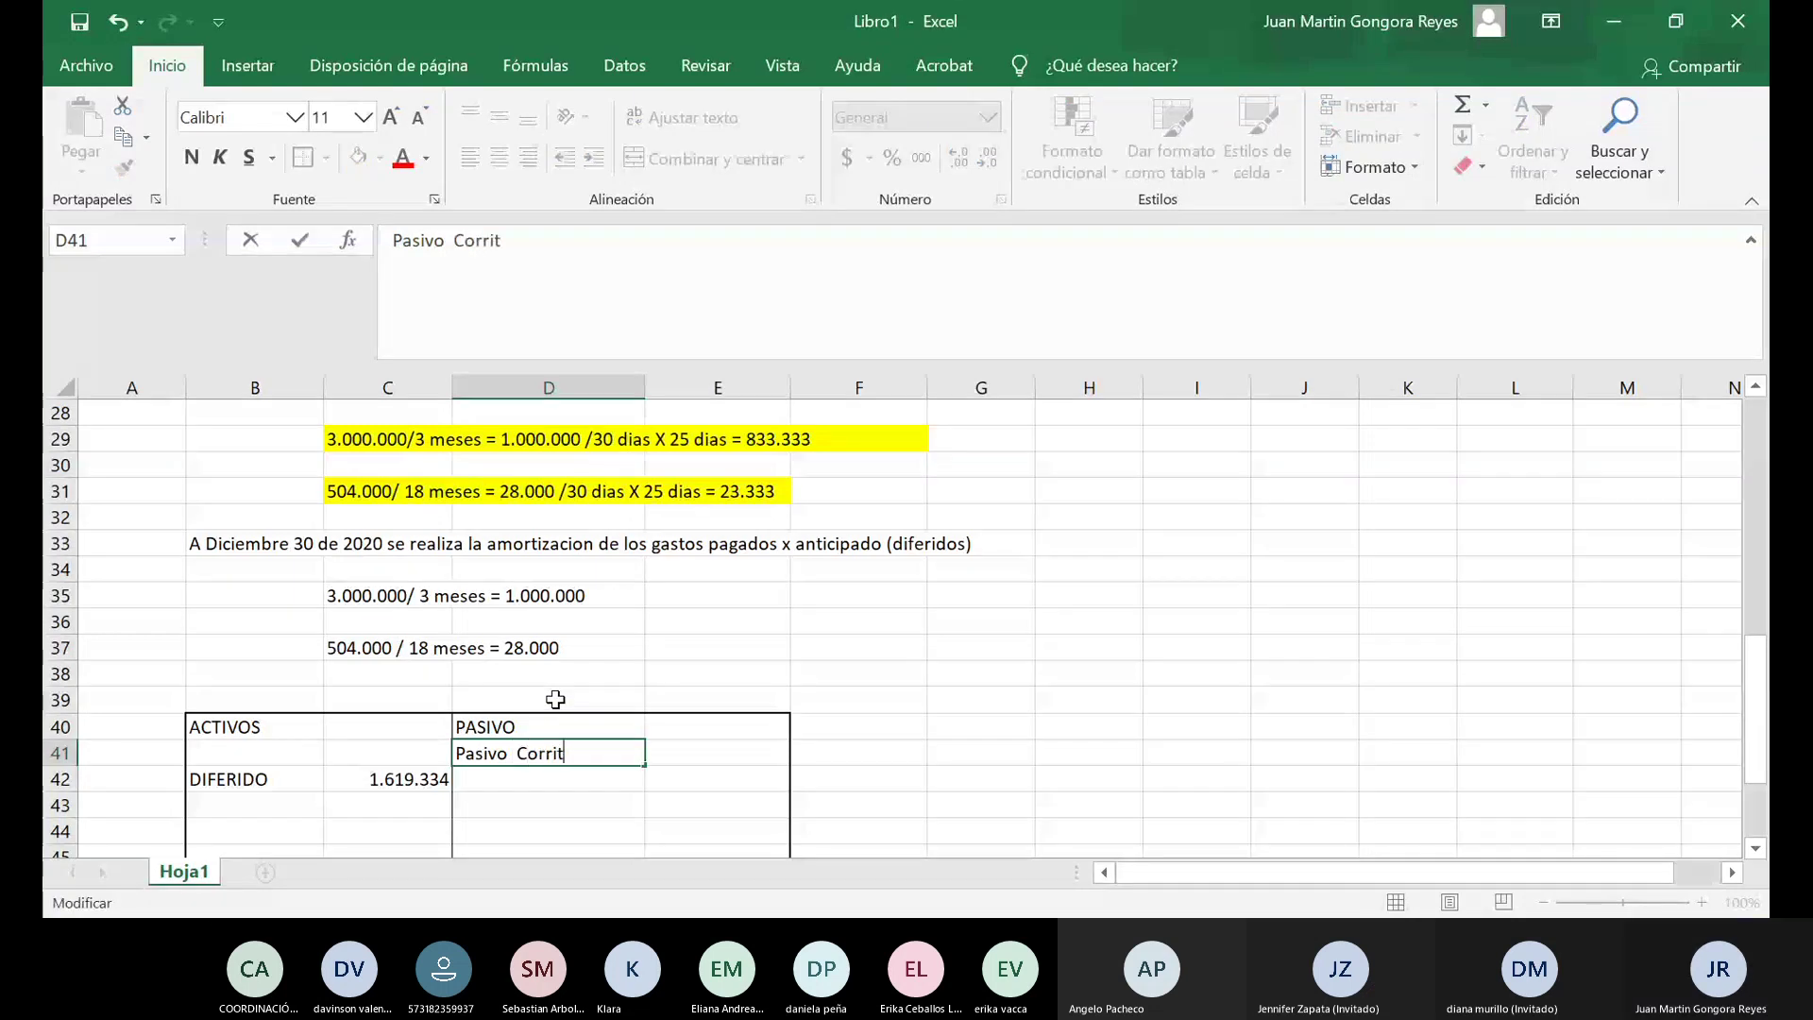
{"action": "key", "text": "BackSpace"}
{"action": "key", "text": "BackSpace"}
{"action": "key", "text": "BackSpace"}
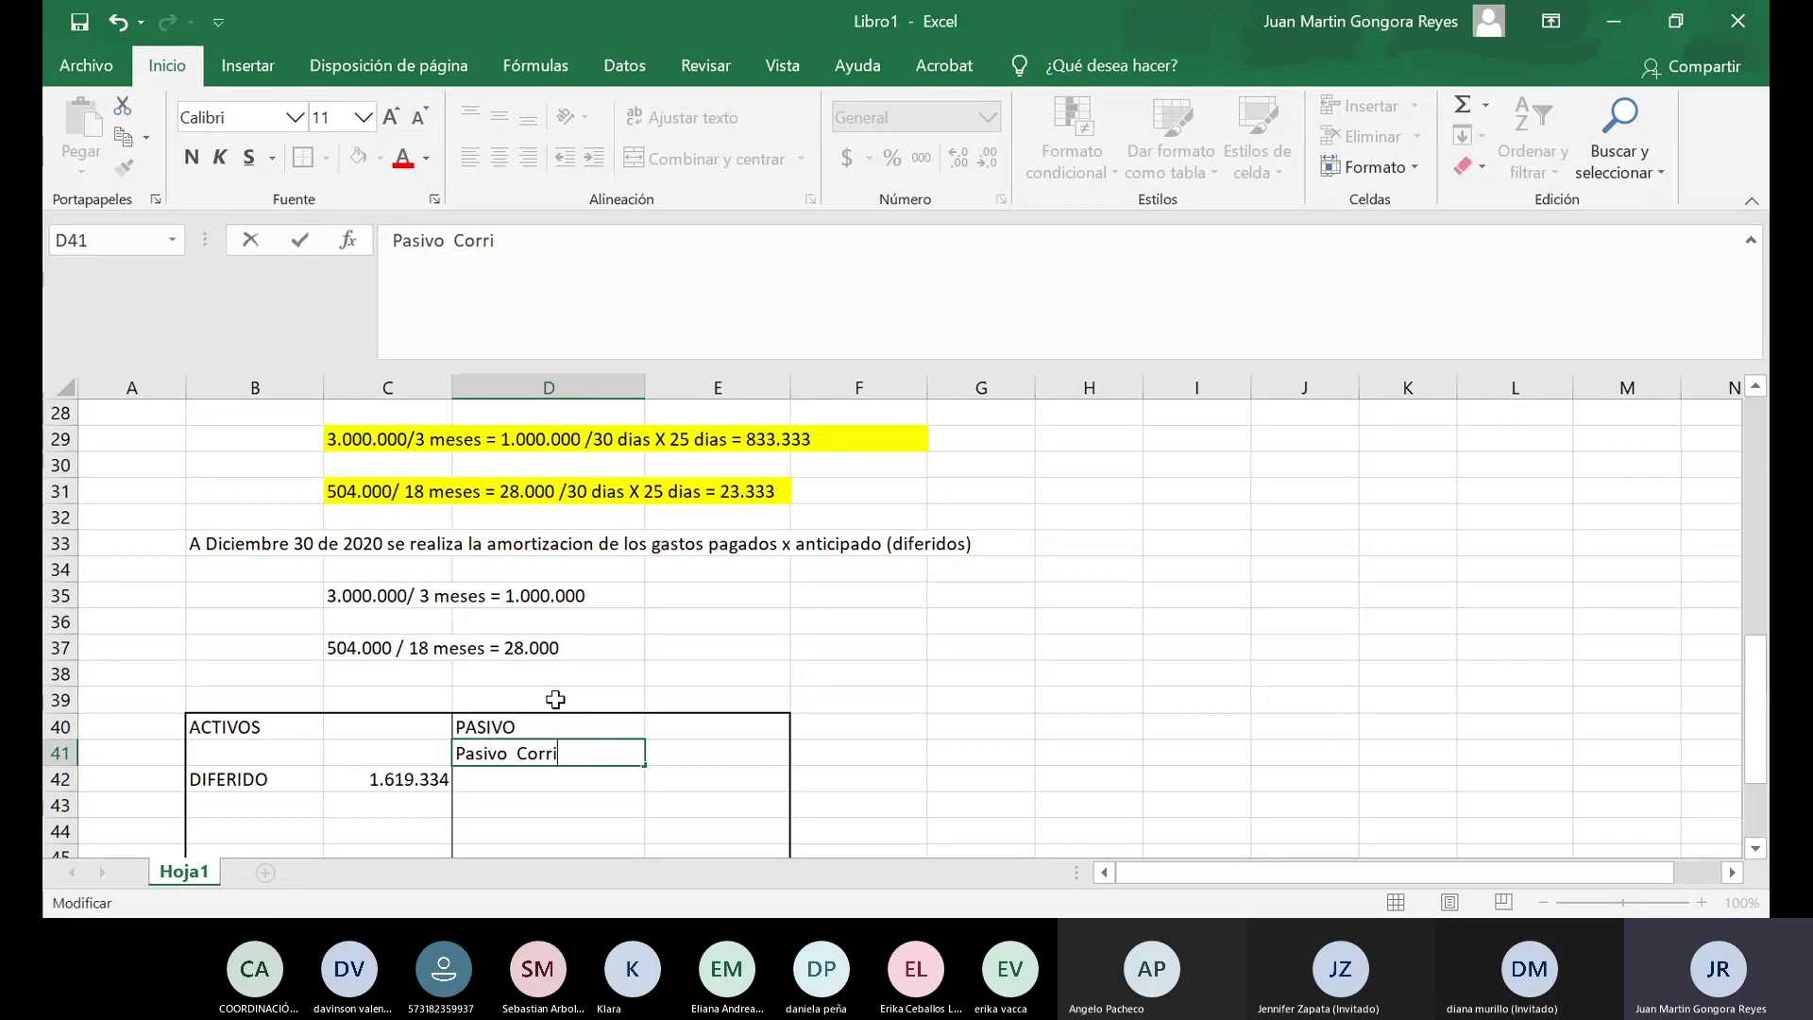
{"action": "type", "text": "ente"}
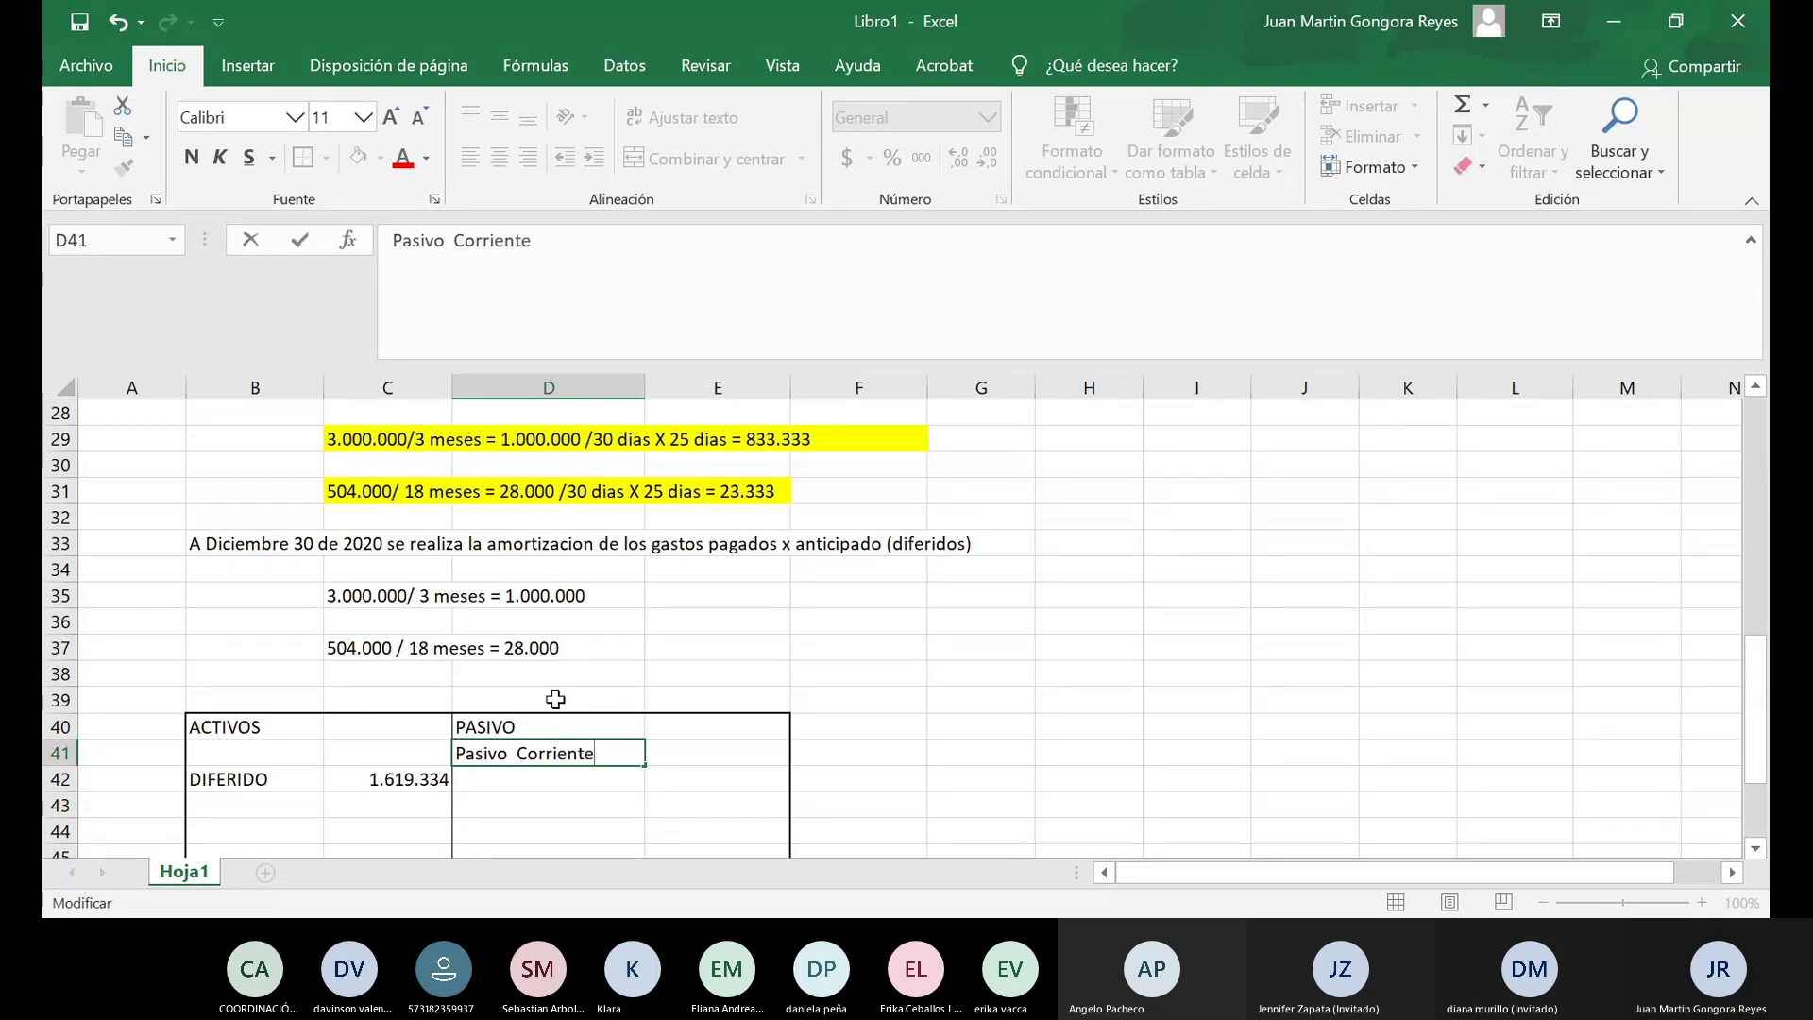
{"action": "key", "text": "Return"}
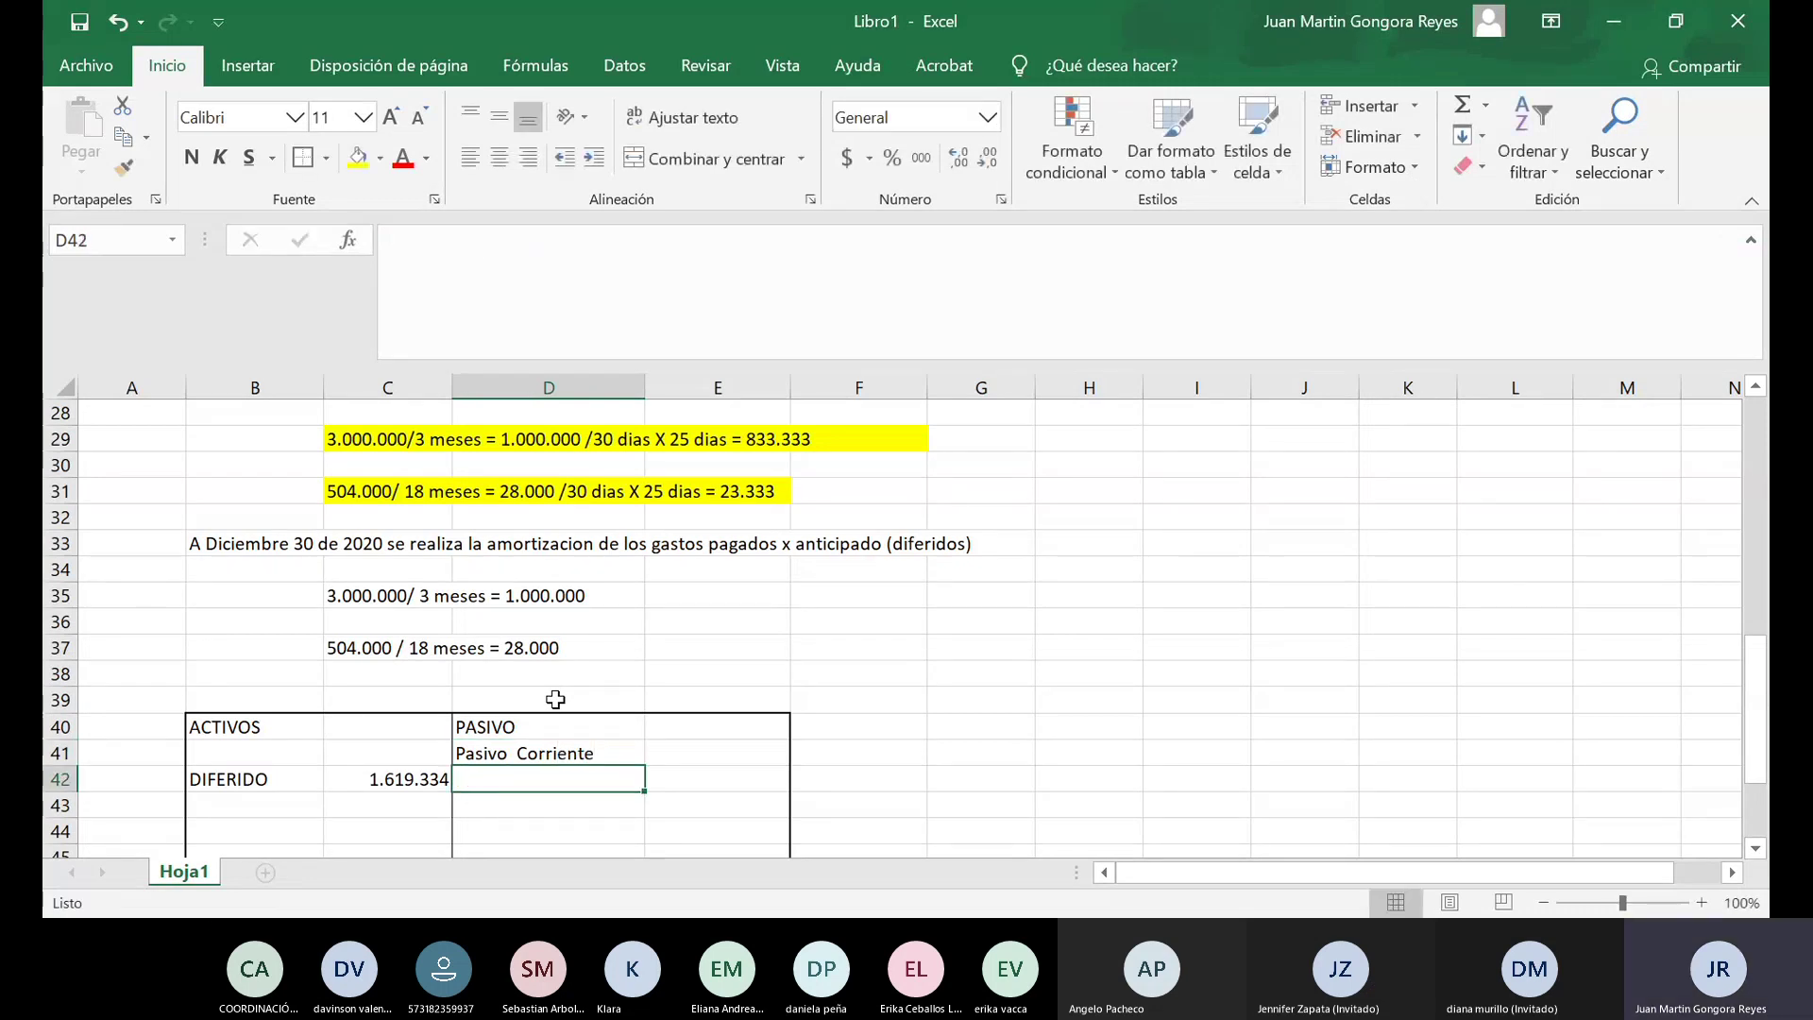
Enter the liability line label Obli. Financiera in D42 under Pasivo Corriente.
{"action": "type", "text": "O"}
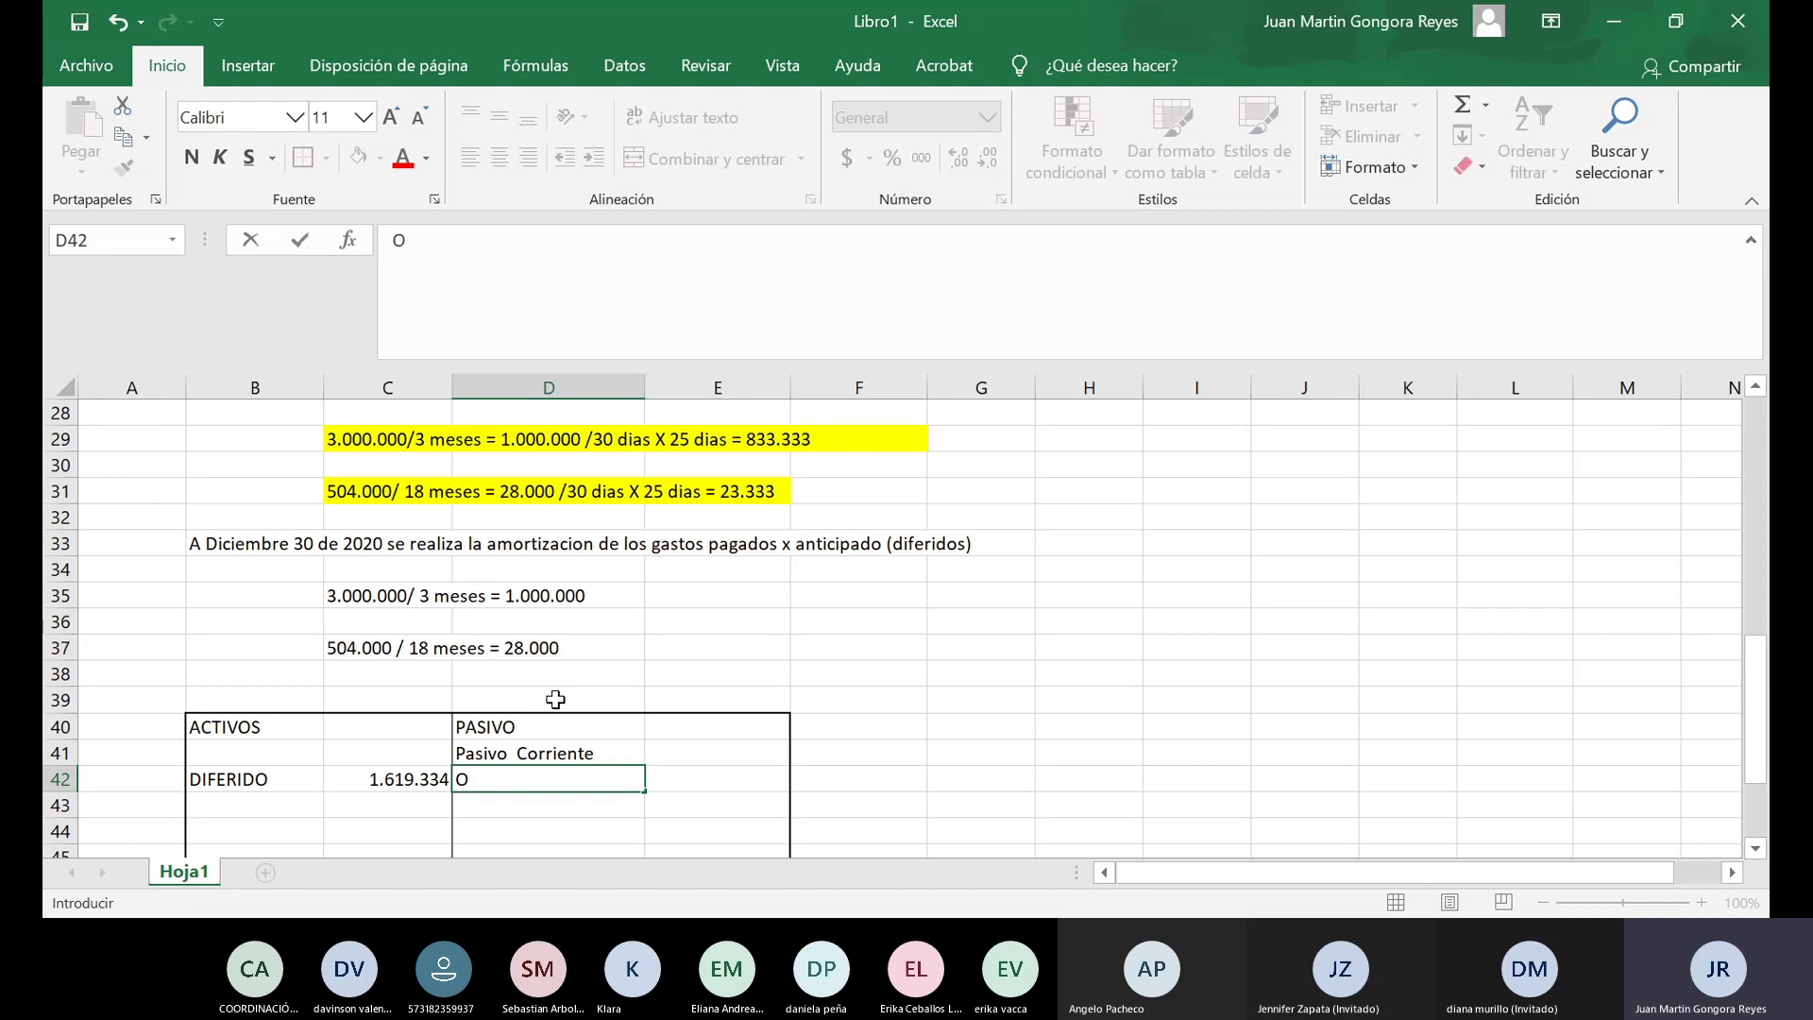
{"action": "type", "text": "bli"}
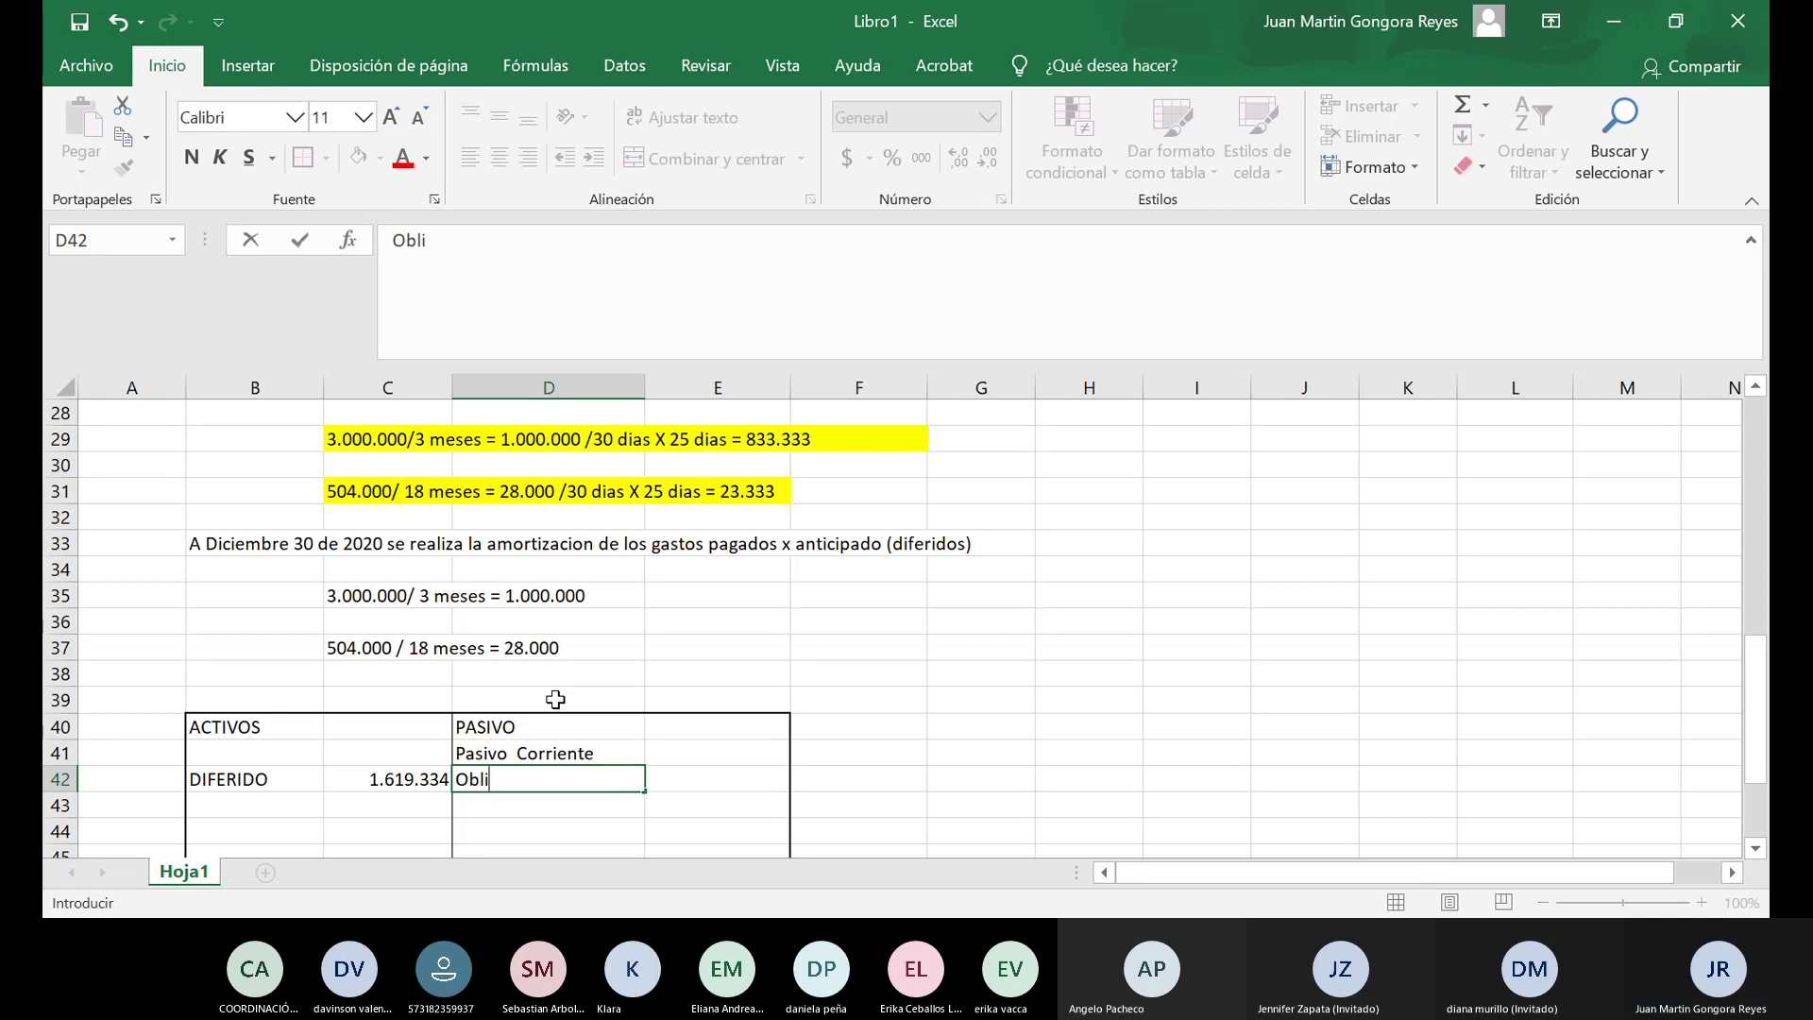
{"action": "type", "text": ","}
{"action": "key", "text": "BackSpace"}
{"action": "type", "text": ". Fi"}
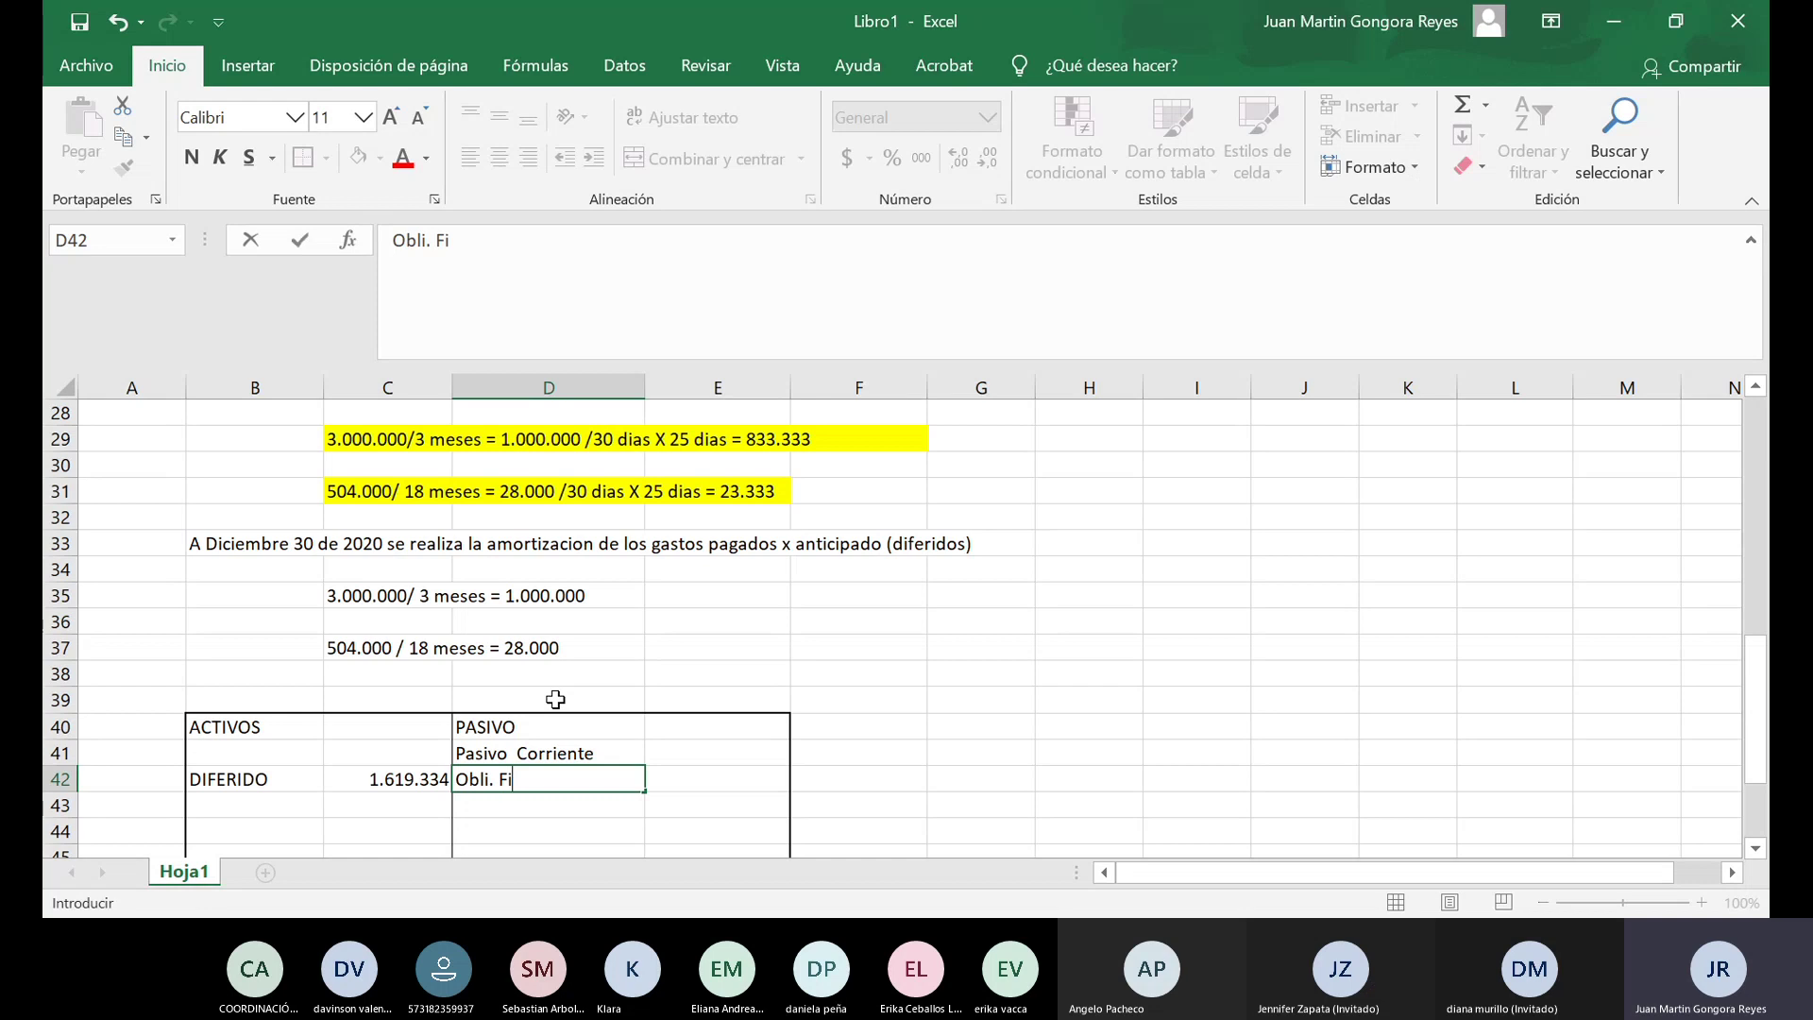
{"action": "type", "text": "nancir"}
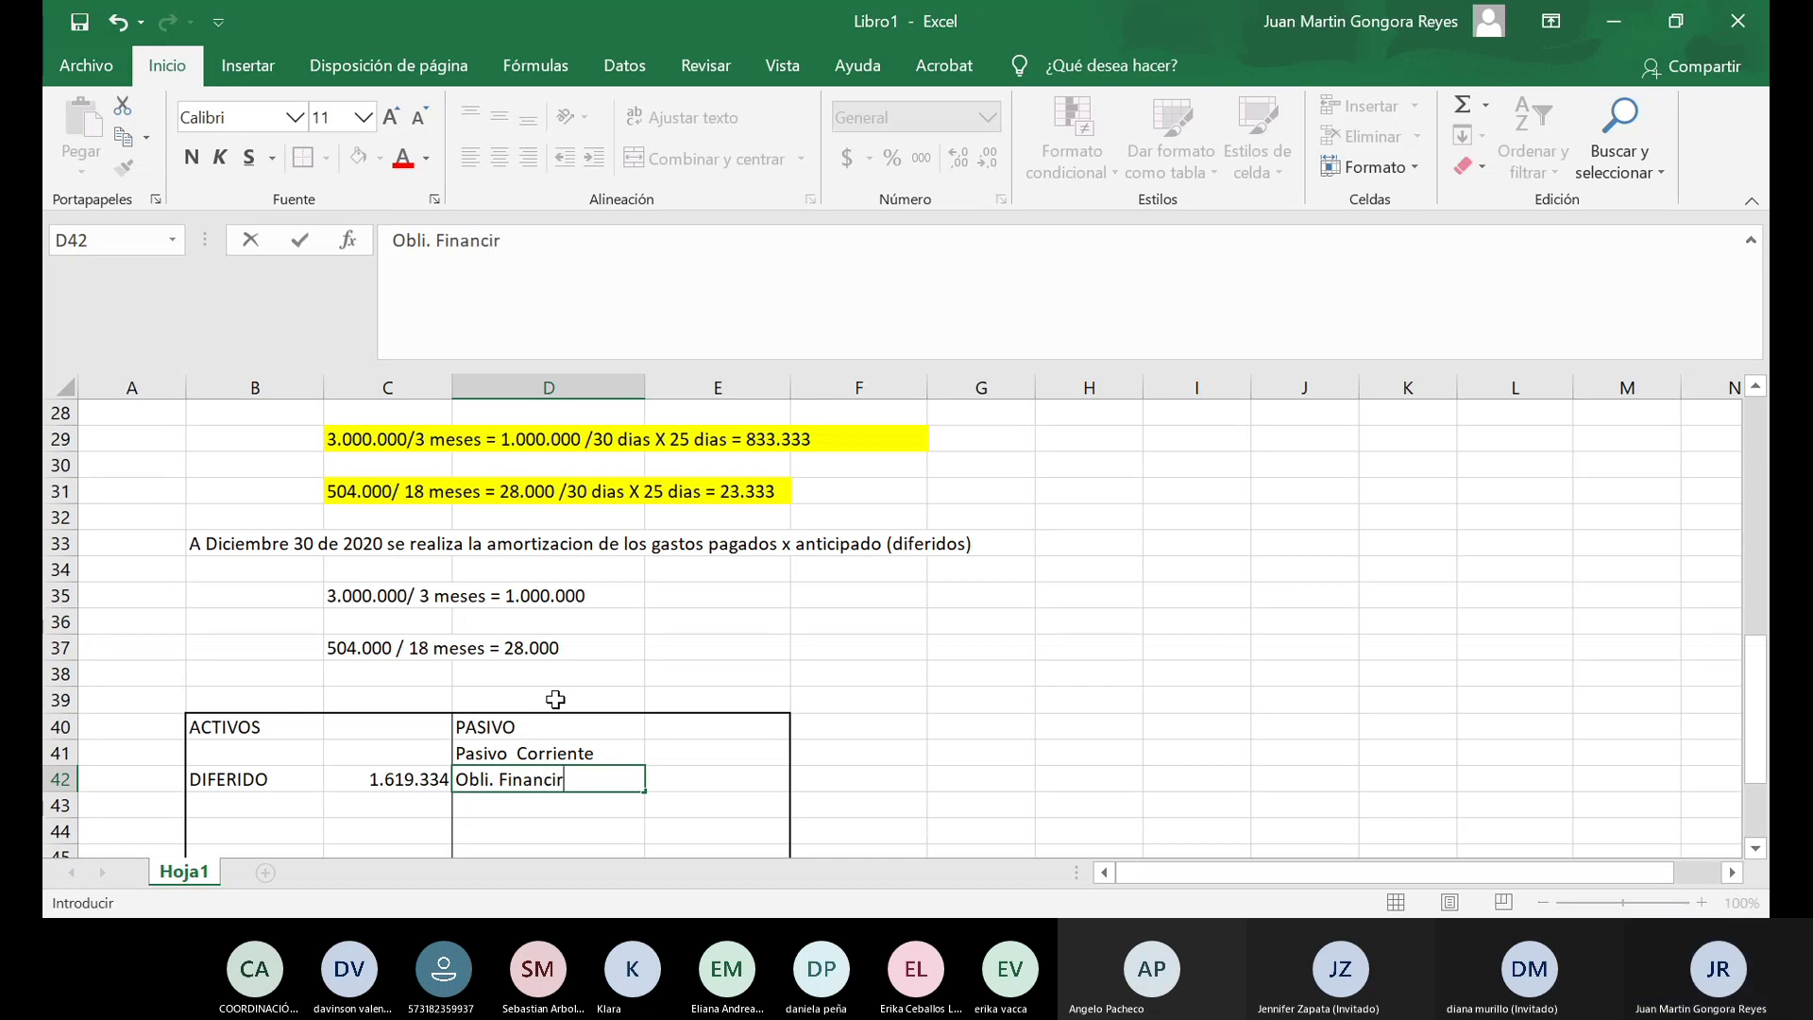
{"action": "type", "text": "a"}
{"action": "key", "text": "BackSpace"}
{"action": "key", "text": "BackSpace"}
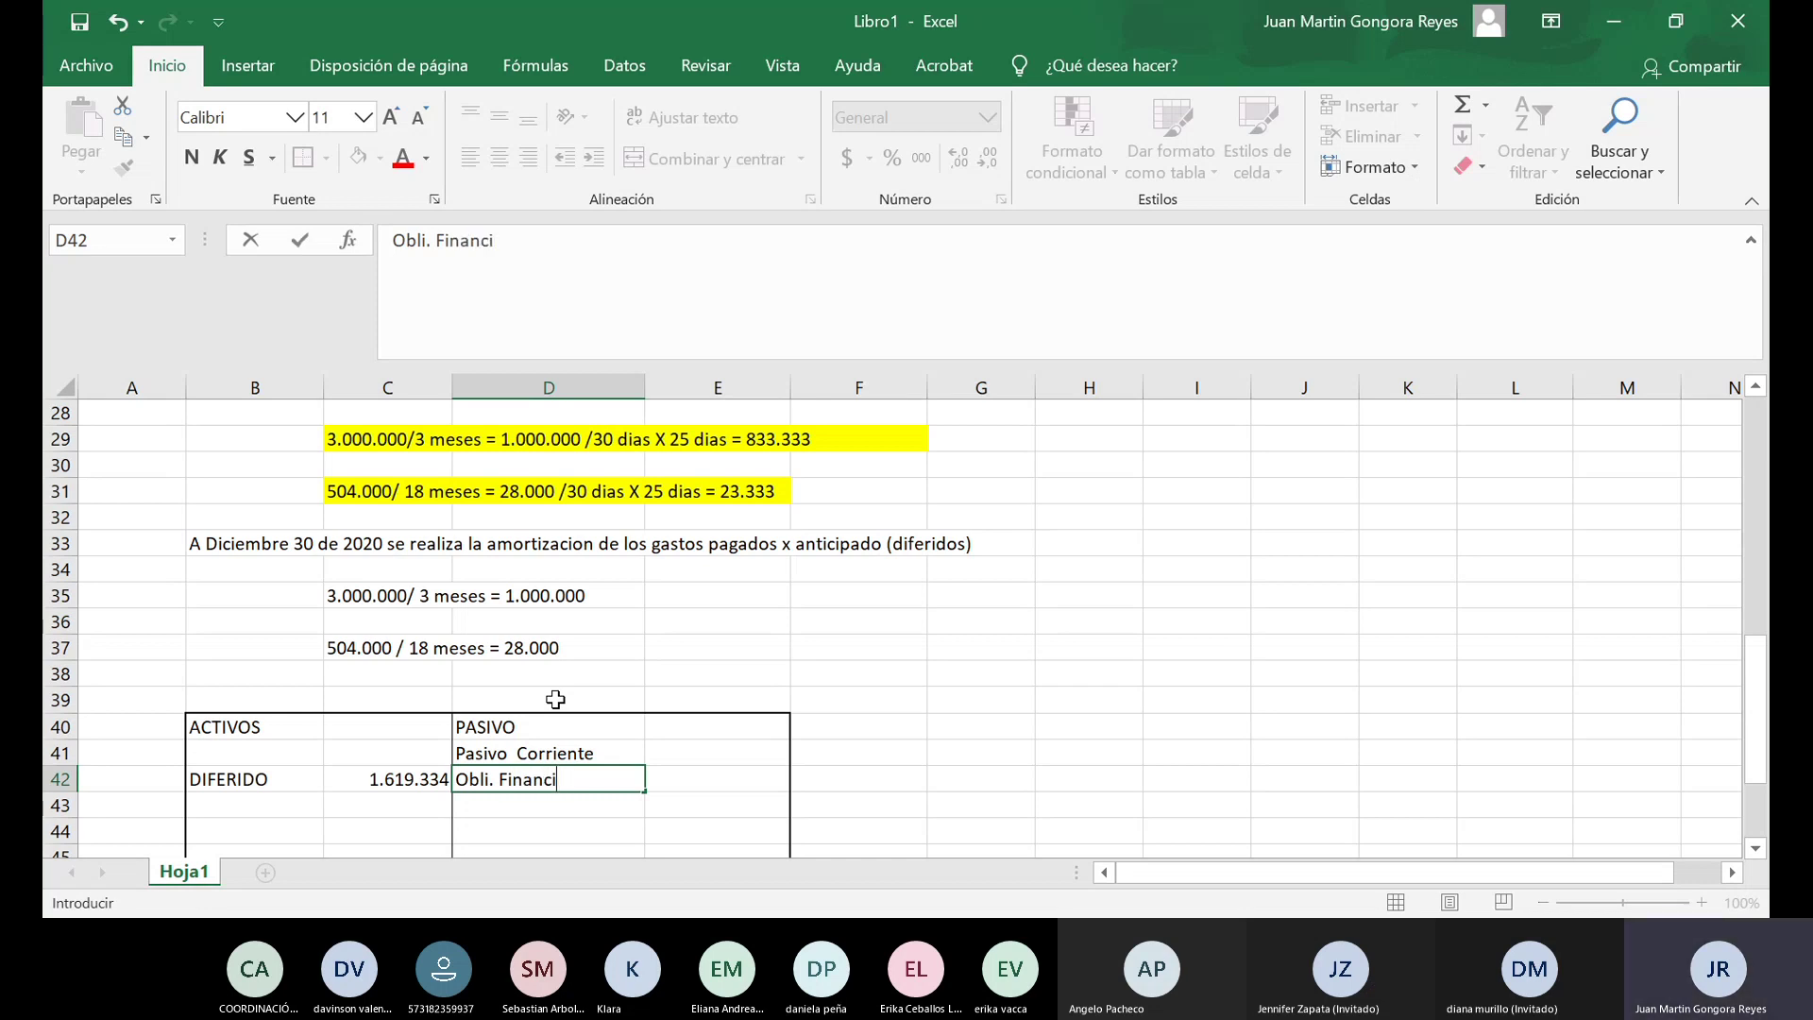
{"action": "type", "text": "era"}
{"action": "key", "text": "Return"}
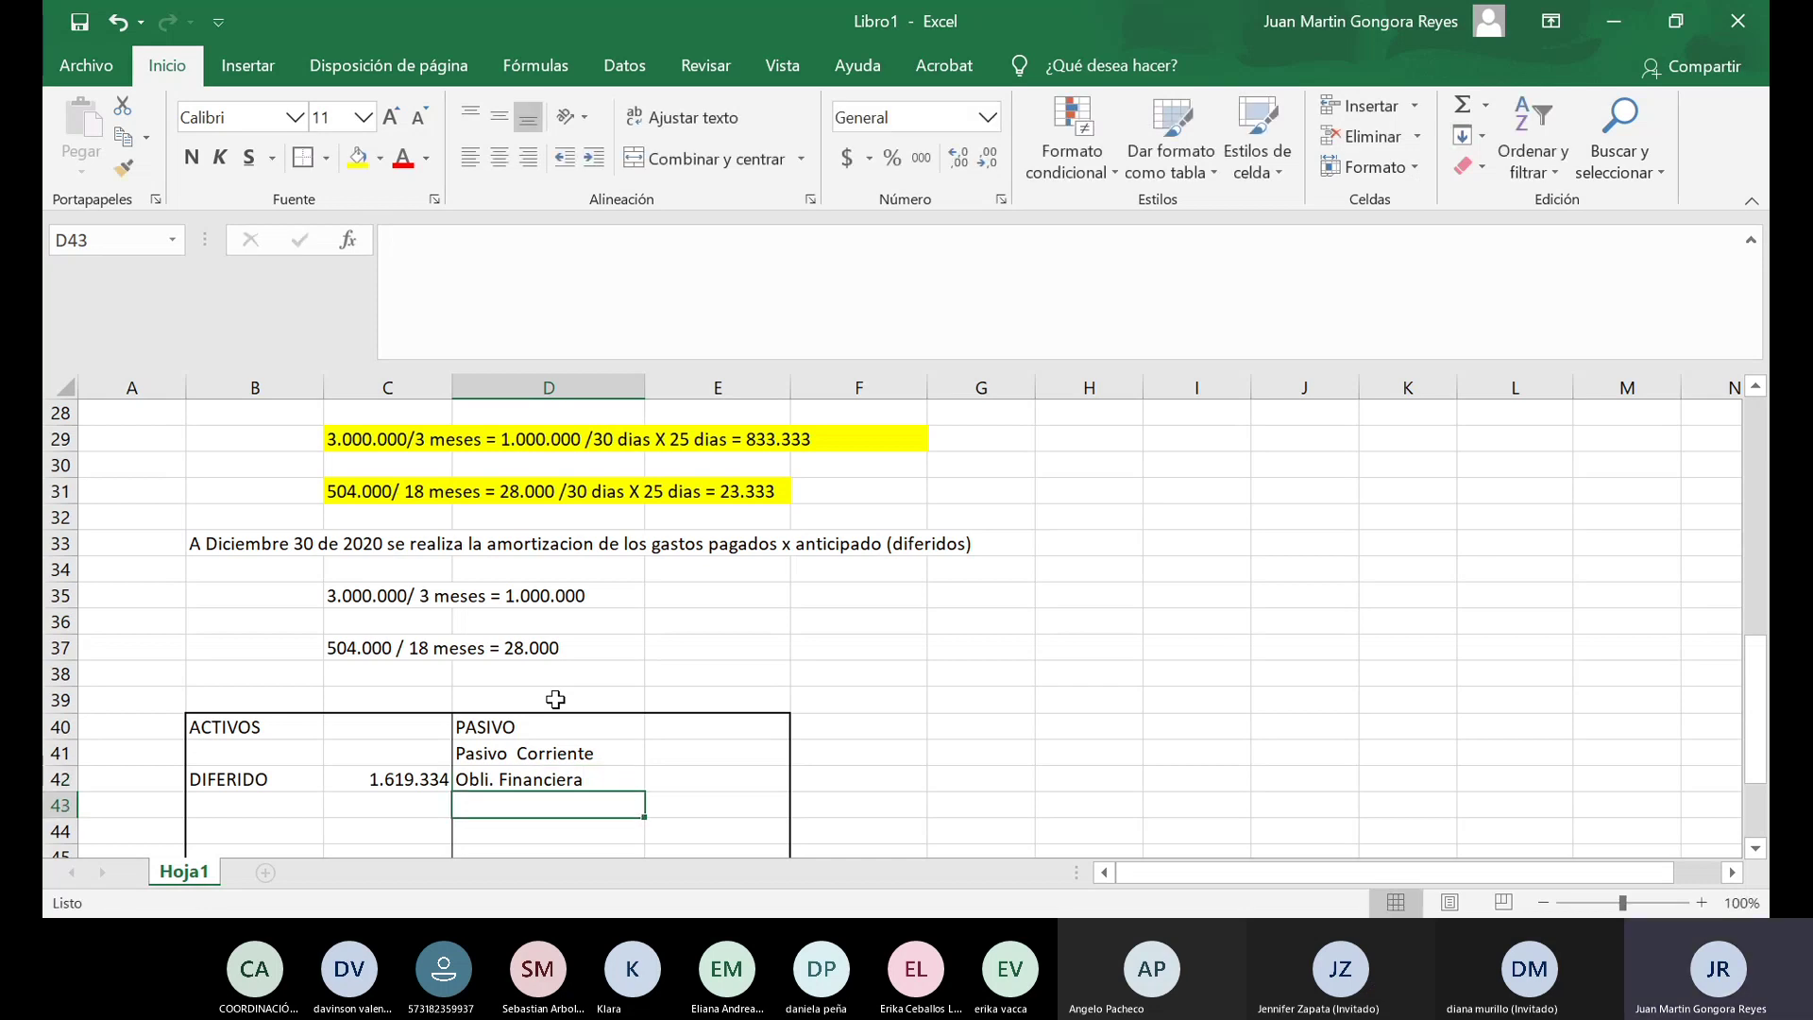
Enter the subheading Pasivo No Corriente in D44, leaving D43 blank, and select D45 below it.
{"action": "key", "text": "Return"}
{"action": "type", "text": "P"}
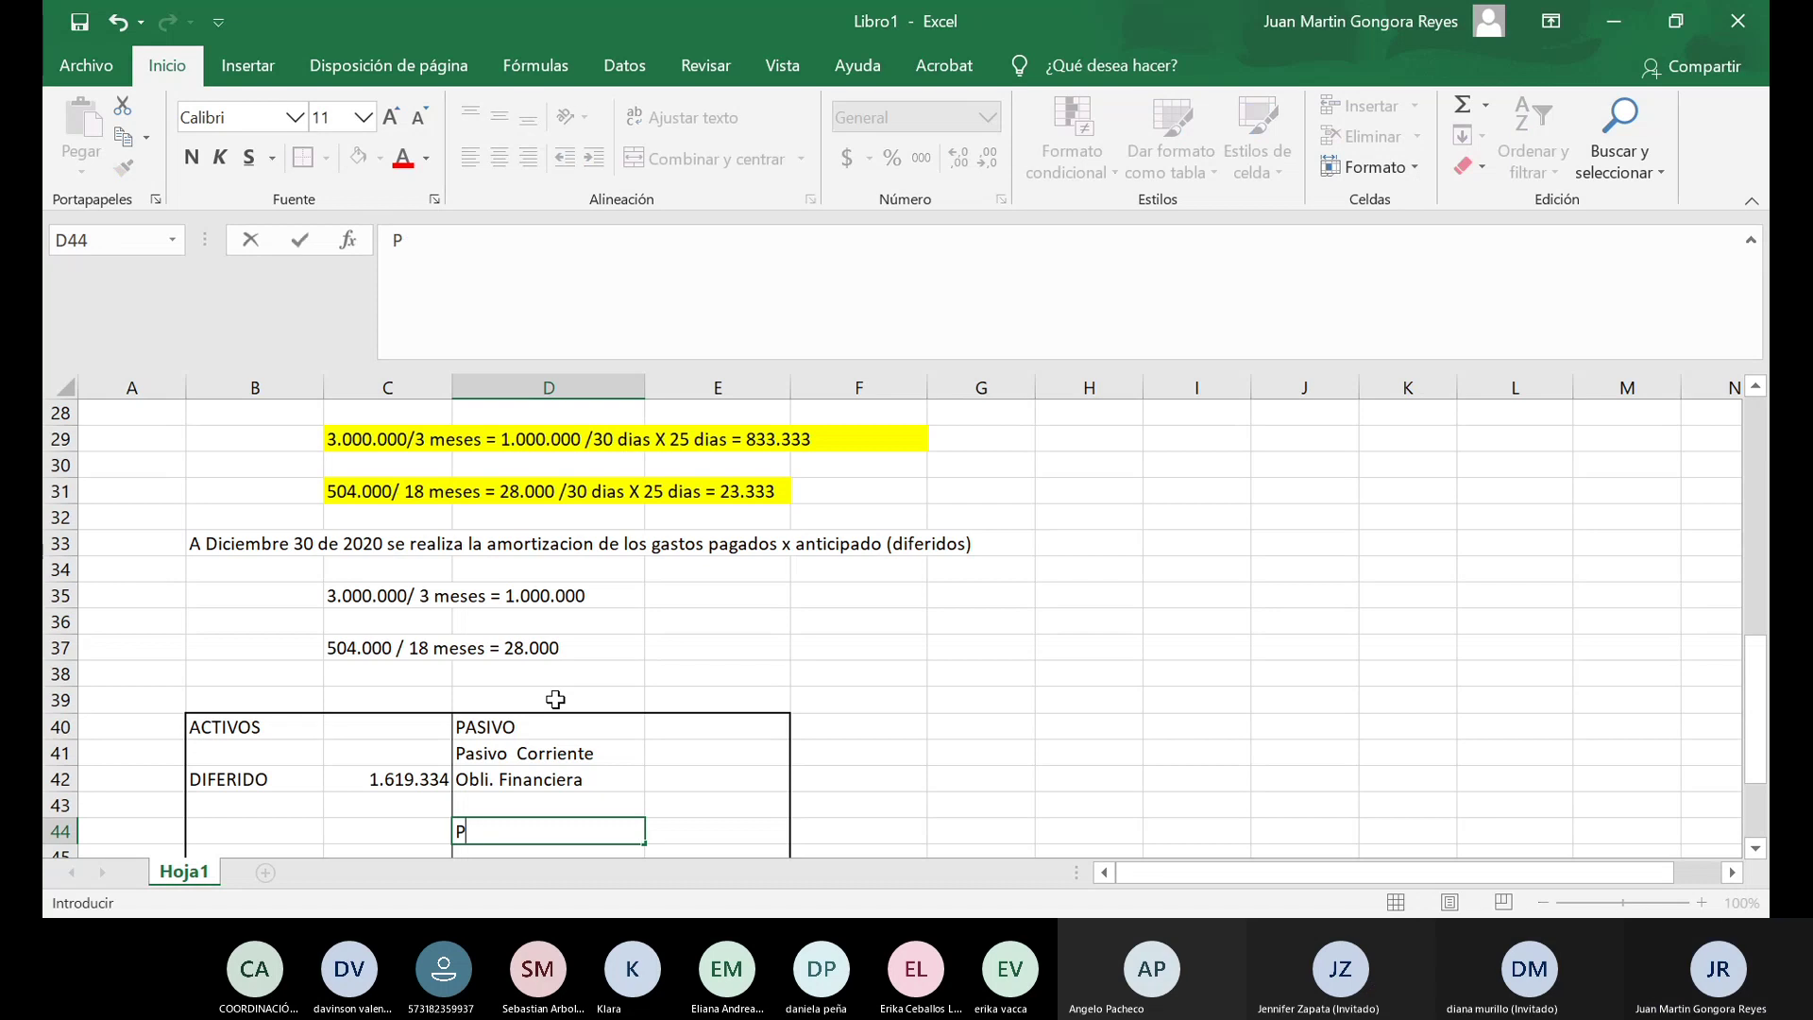
{"action": "type", "text": "asivo"}
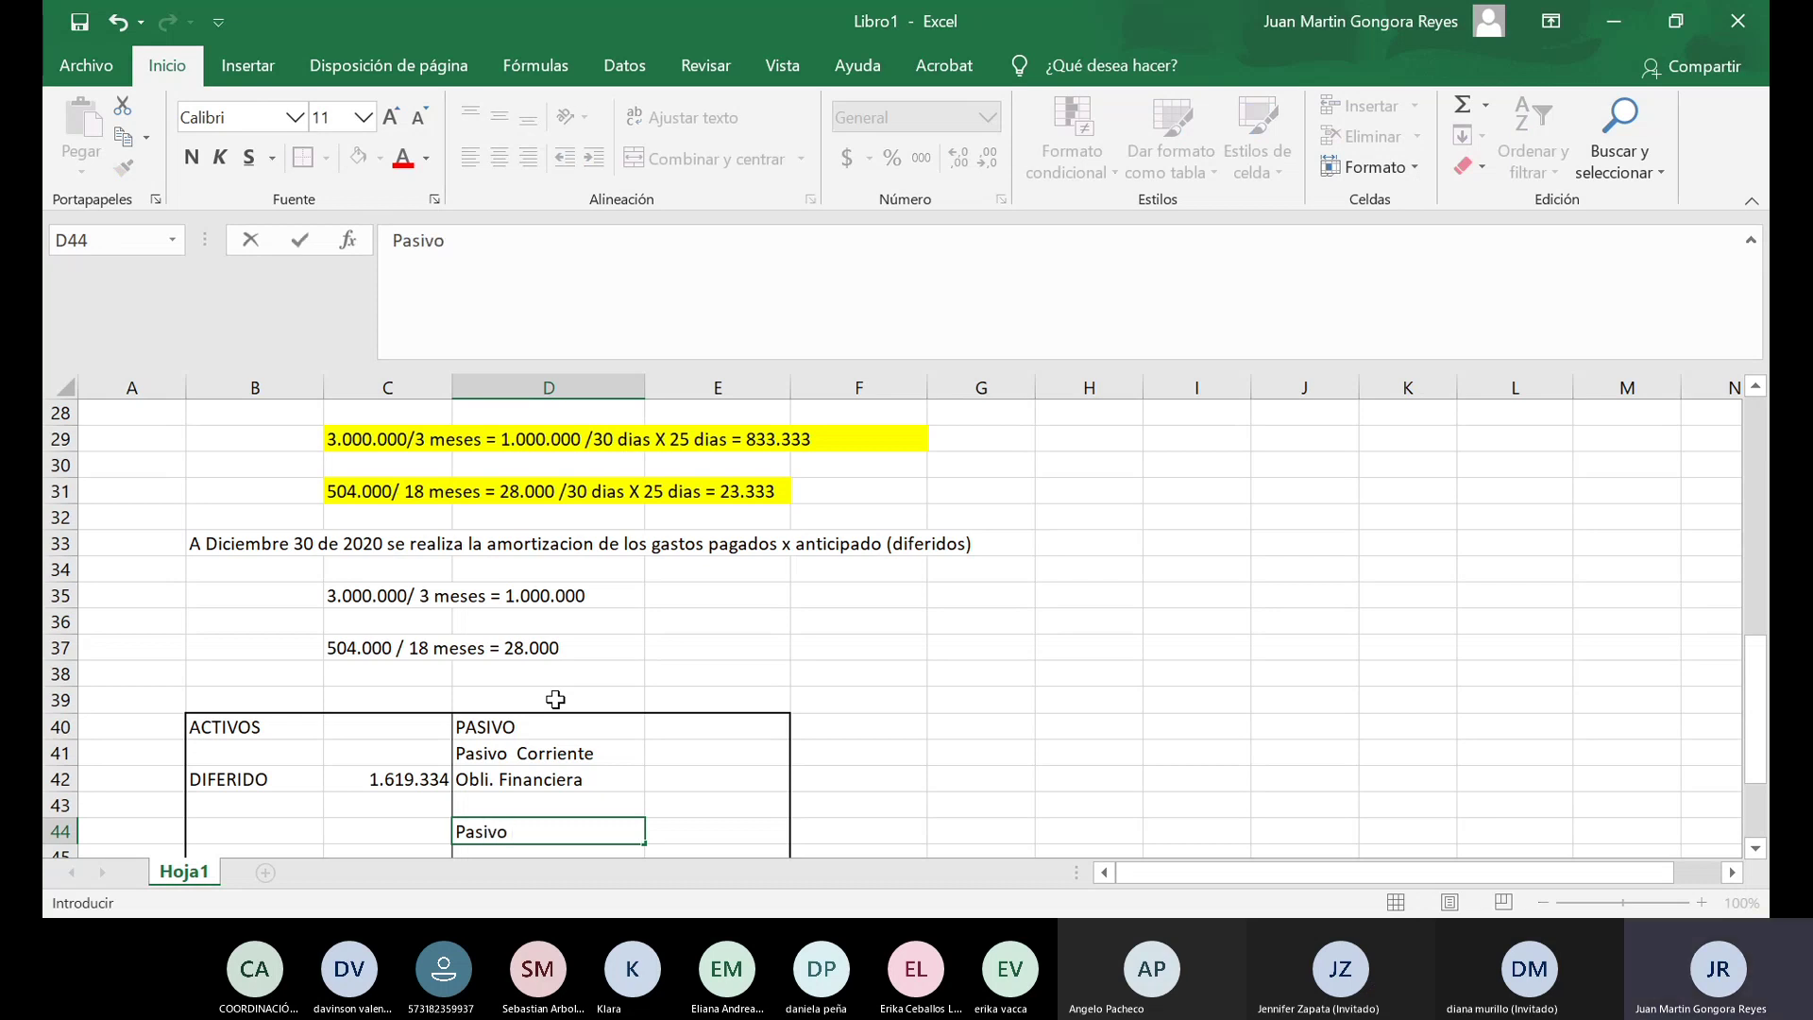
{"action": "type", "text": " No Corriten"}
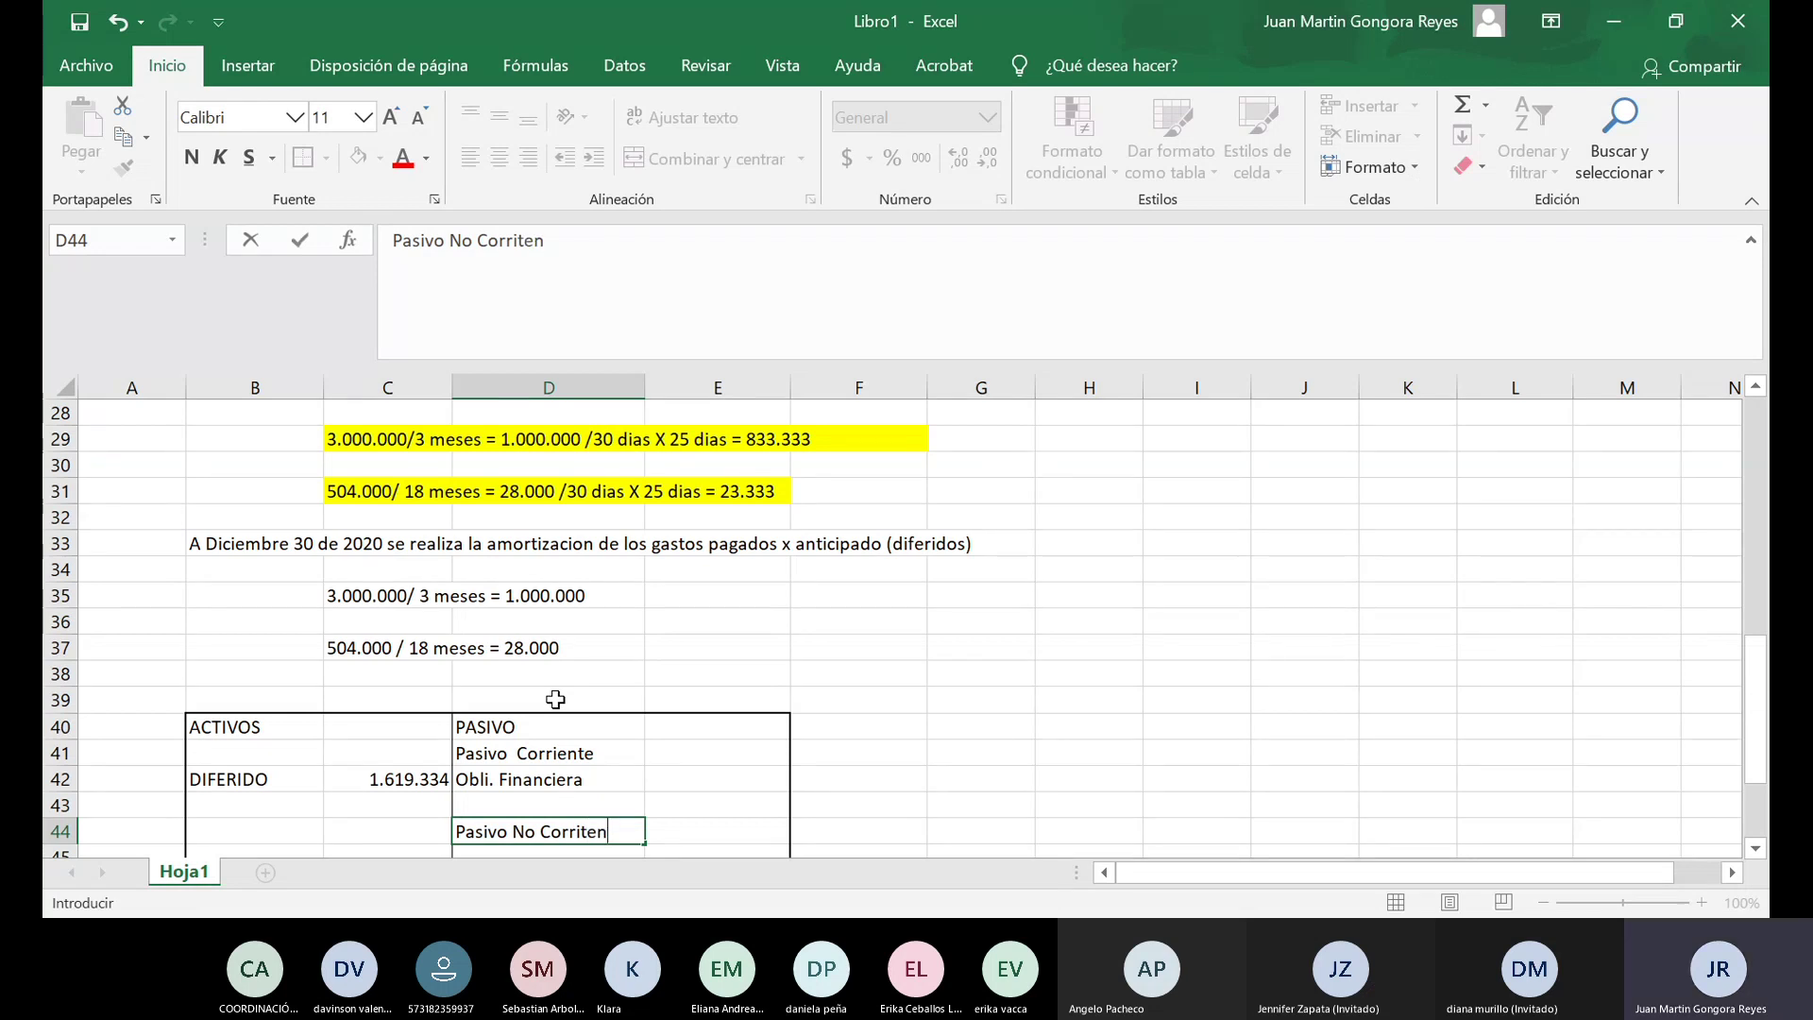
{"action": "key", "text": "BackSpace"}
{"action": "key", "text": "BackSpace"}
{"action": "key", "text": "BackSpace"}
{"action": "type", "text": "ente"}
{"action": "key", "text": "Return"}
{"action": "key", "text": "Down"}
{"action": "key", "text": "Down"}
{"action": "key", "text": "Up"}
{"action": "key", "text": "Up"}
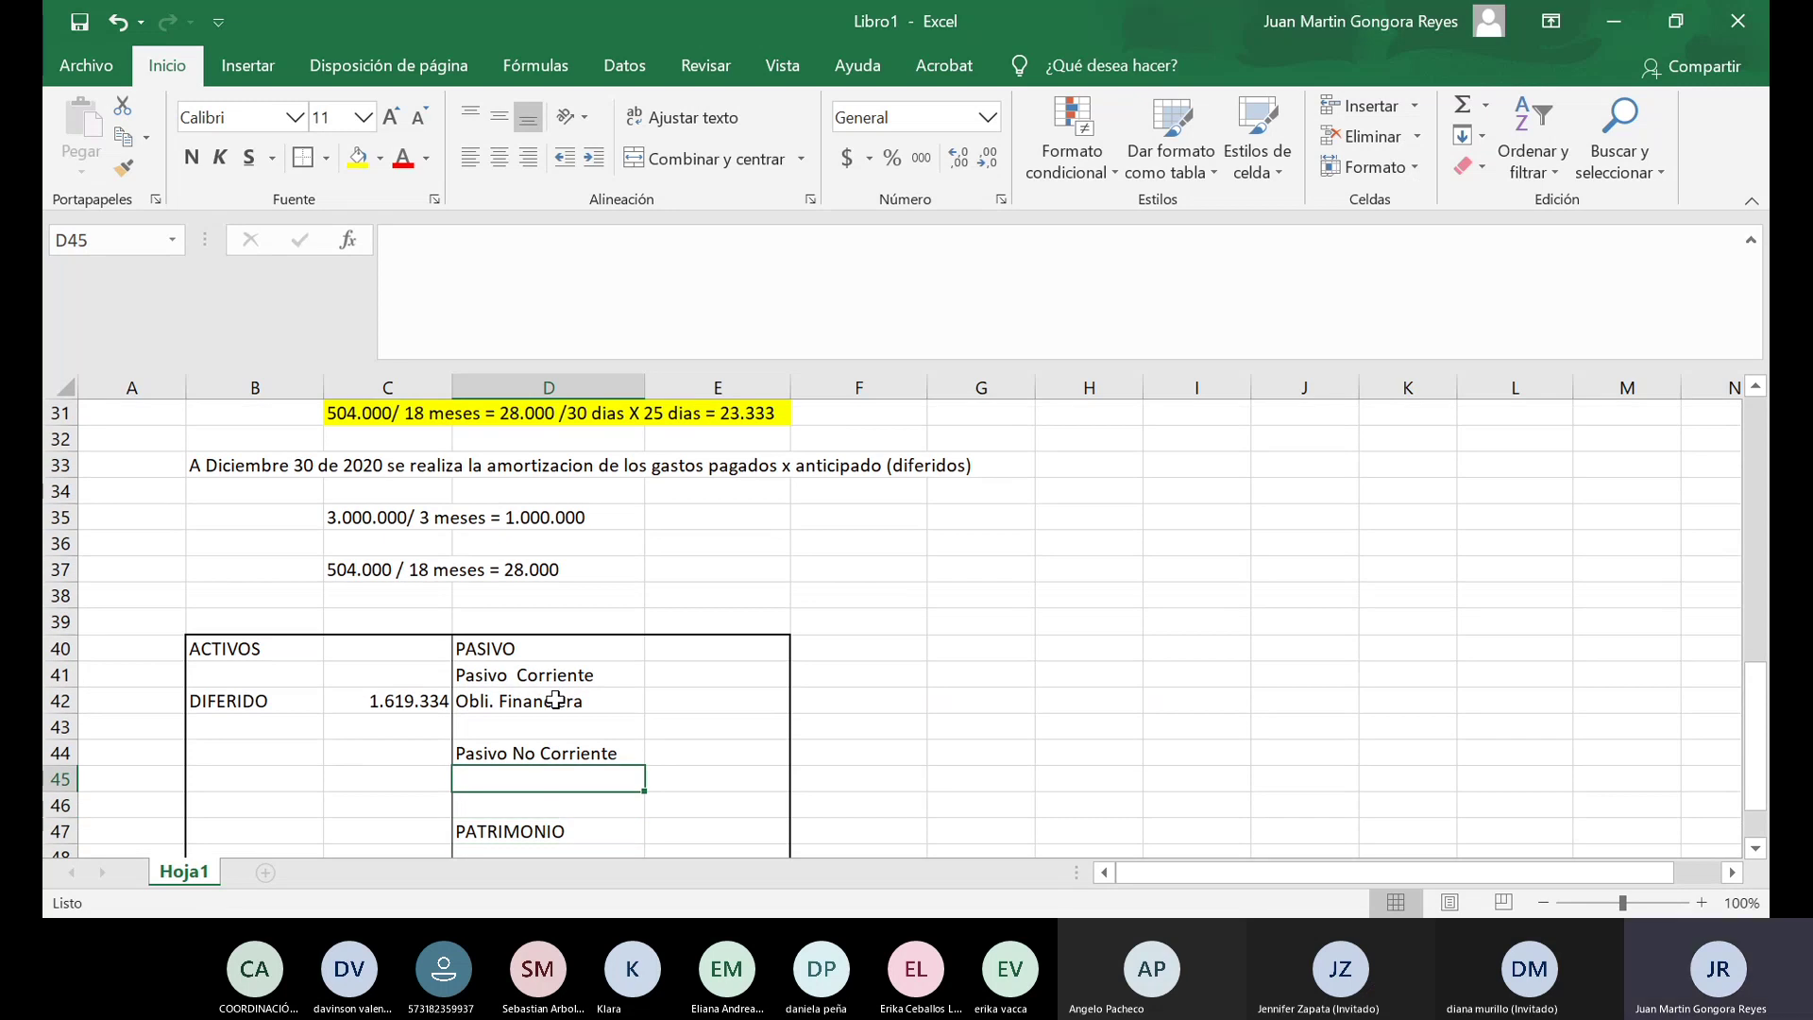
Enter the liability line label Obl. Financiera in D45 under Pasivo No Corriente.
{"action": "type", "text": "O"}
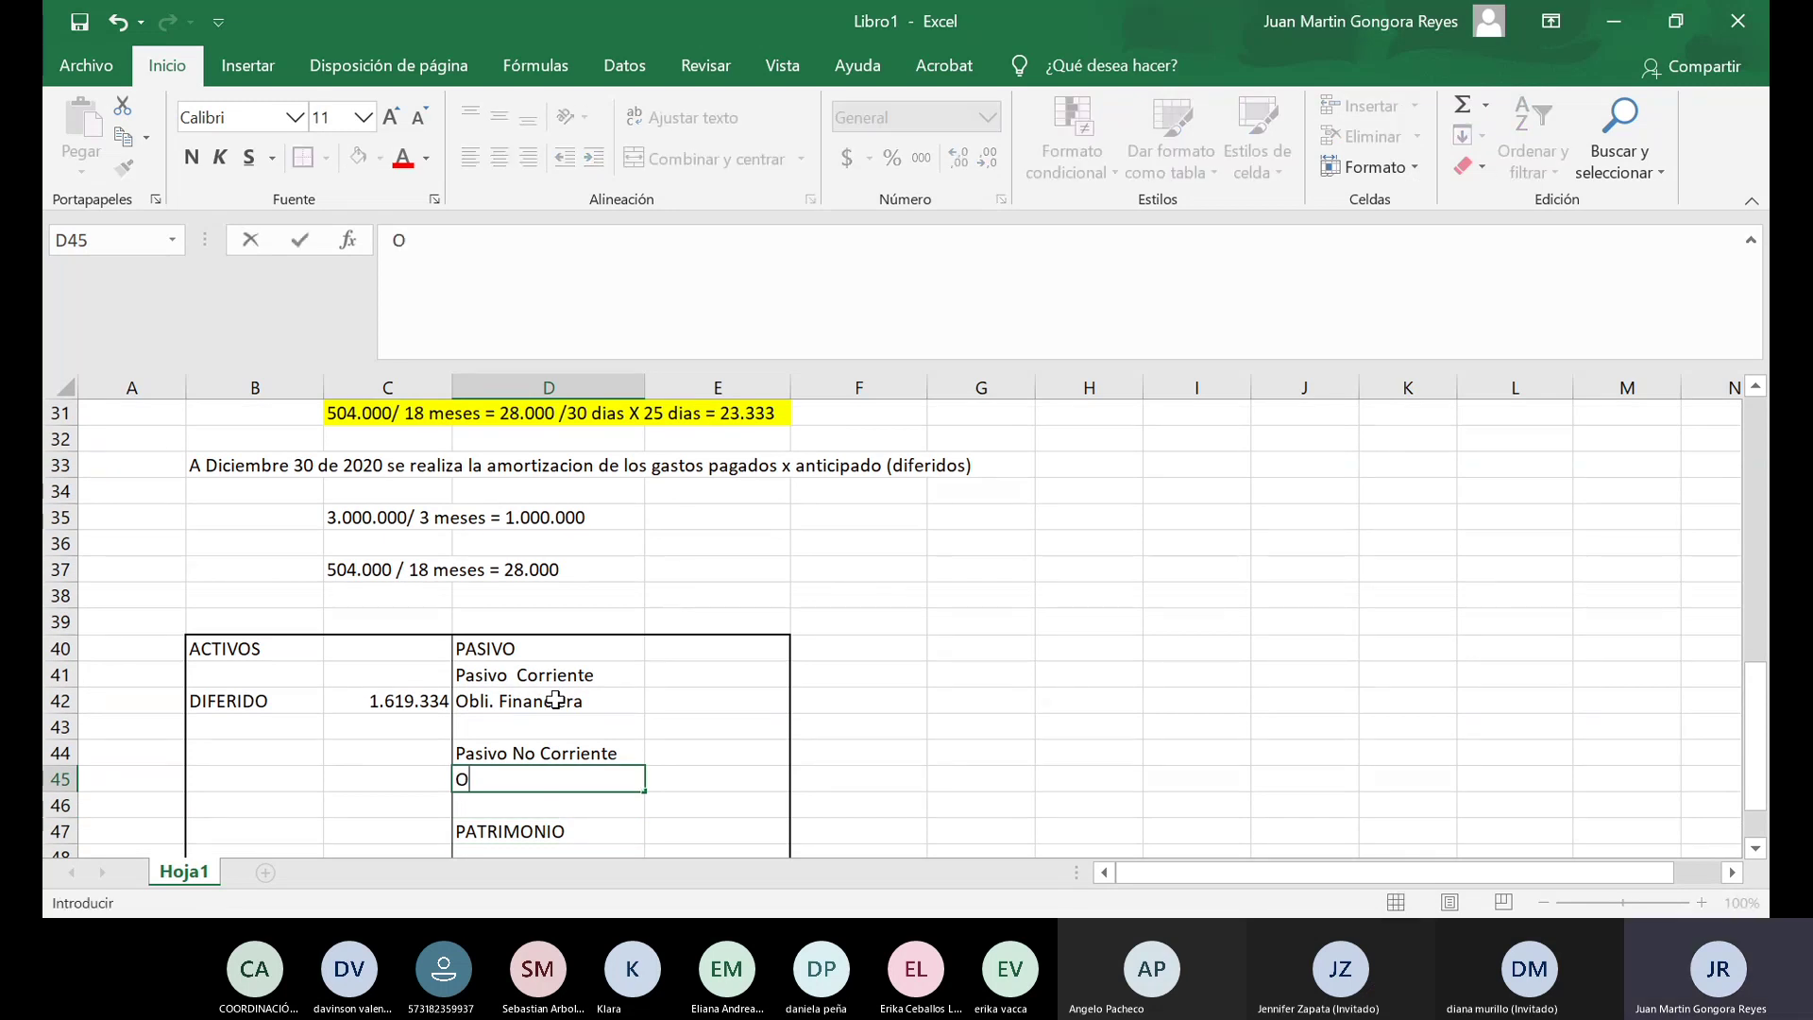
{"action": "type", "text": "bl. F"}
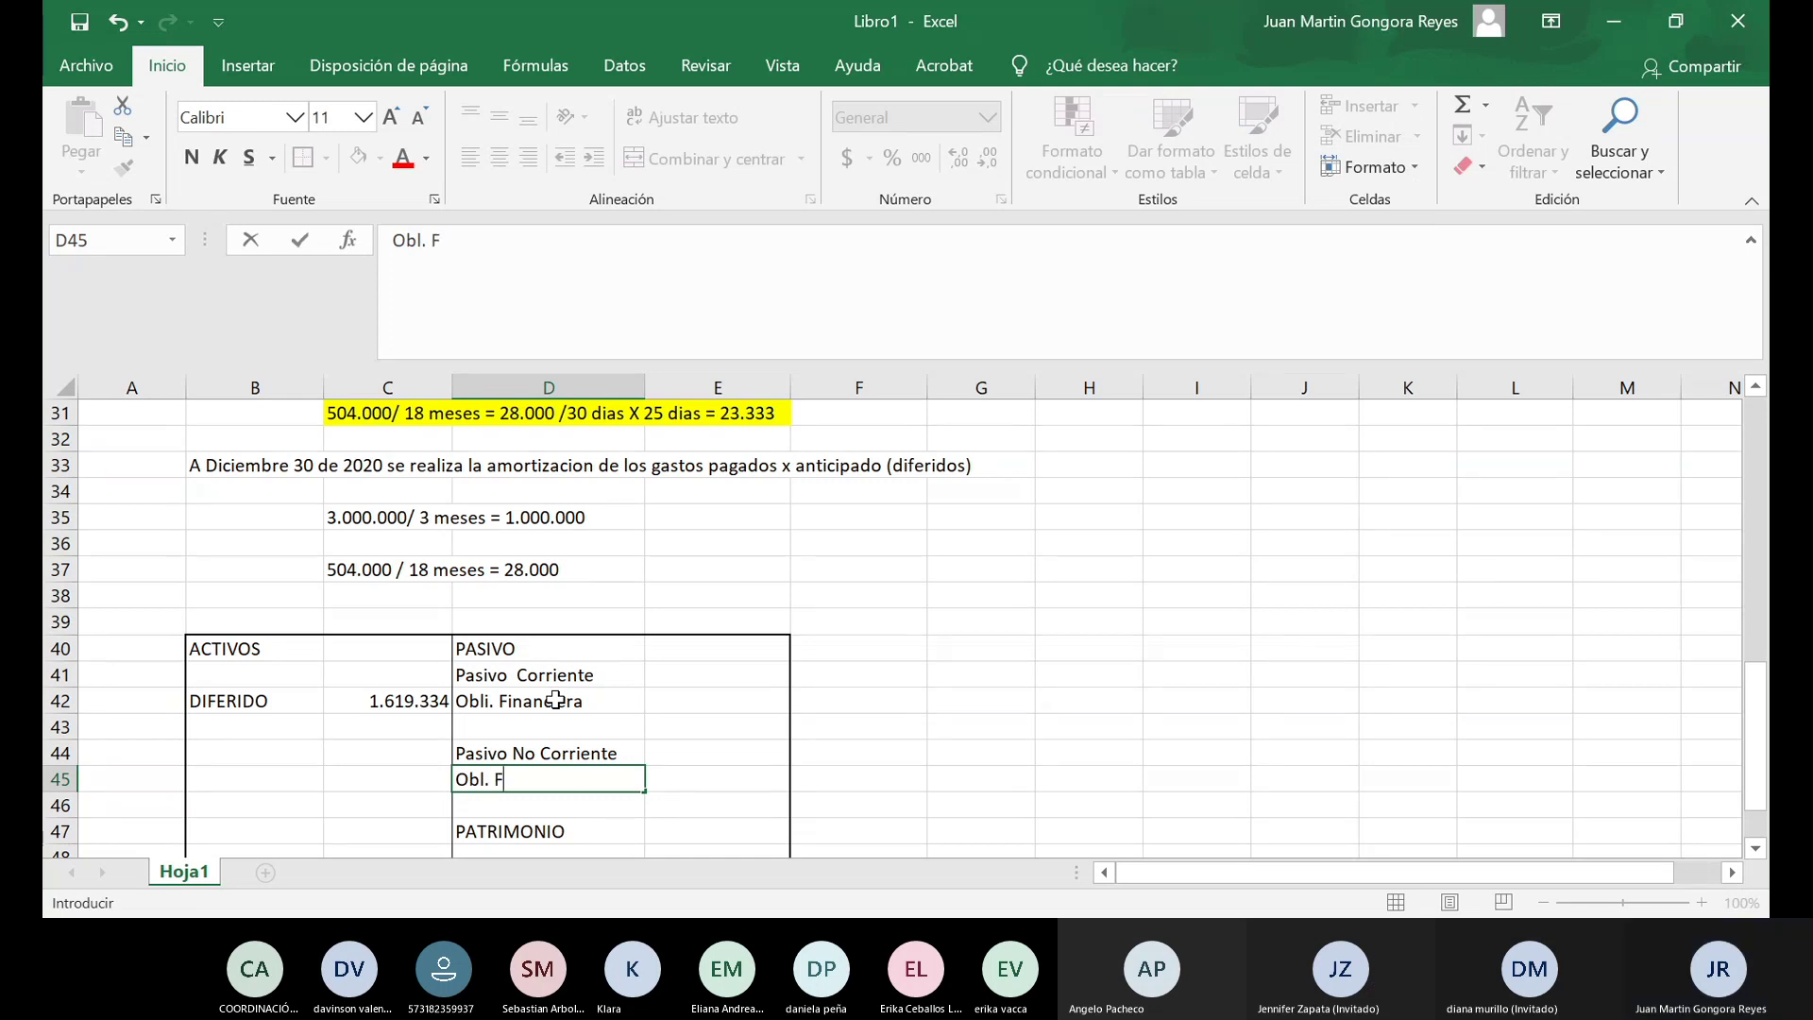
{"action": "type", "text": "inanciera"}
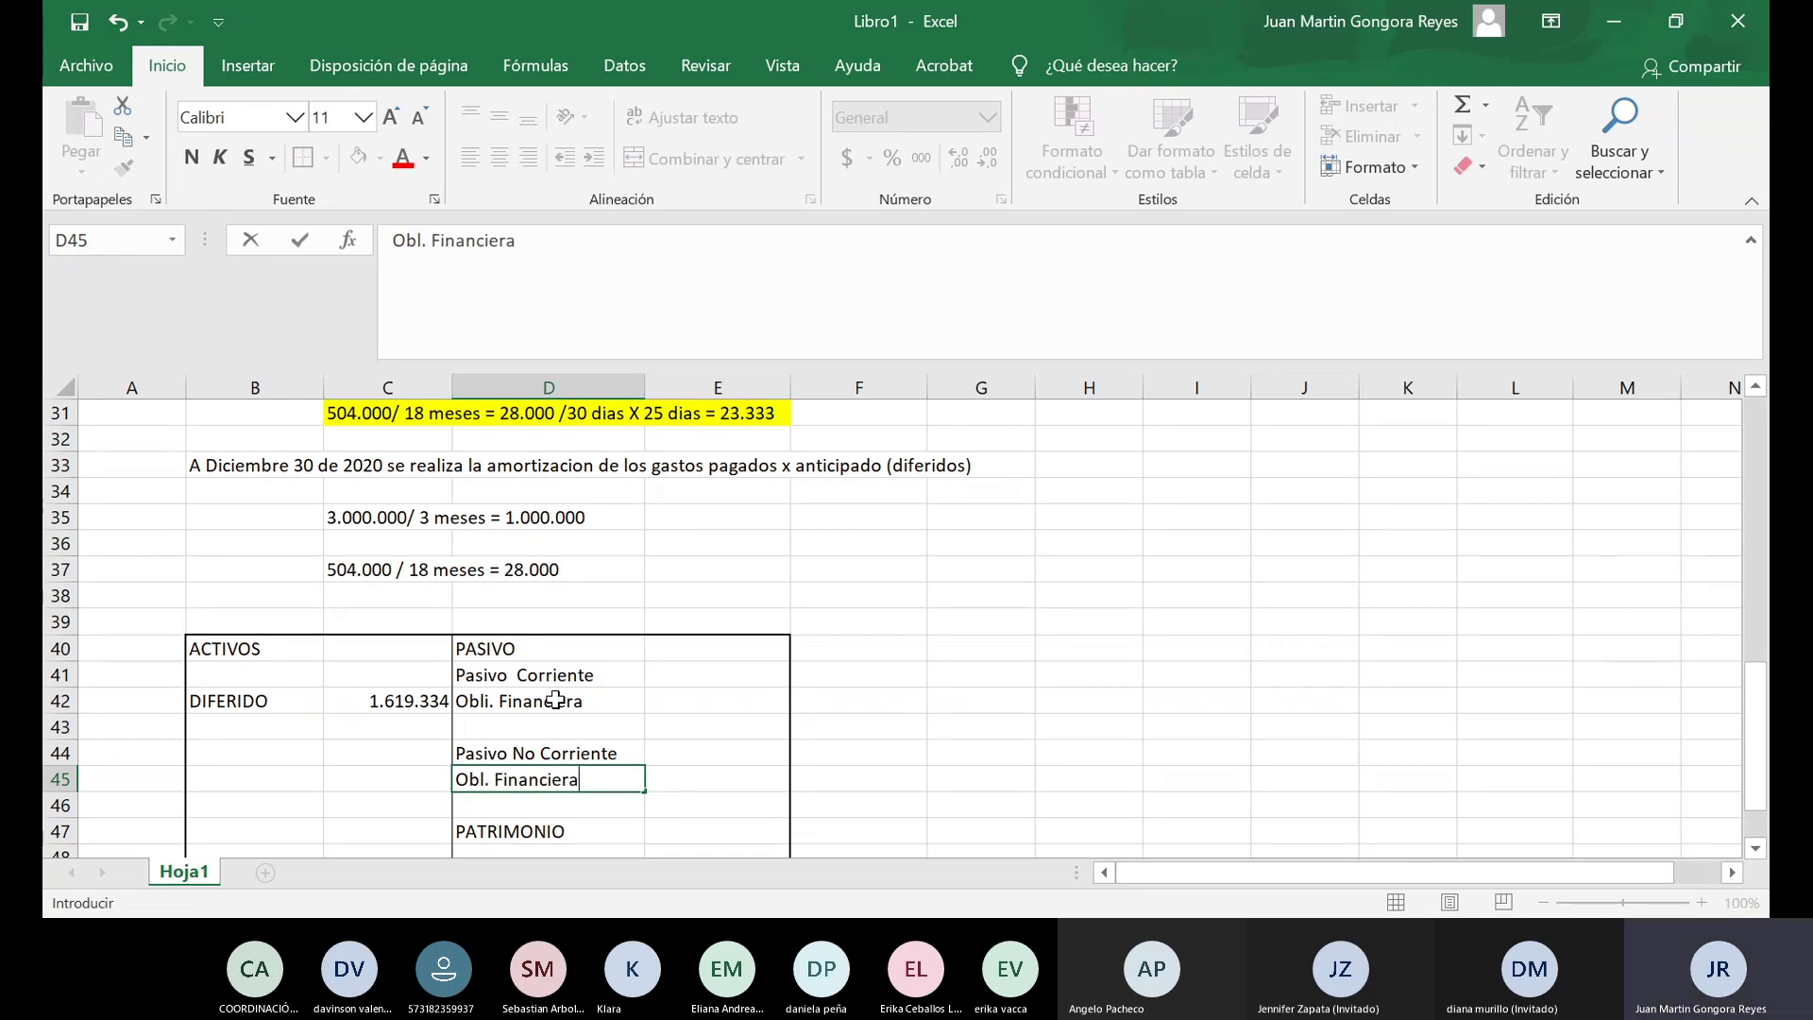
{"action": "key", "text": "Tab"}
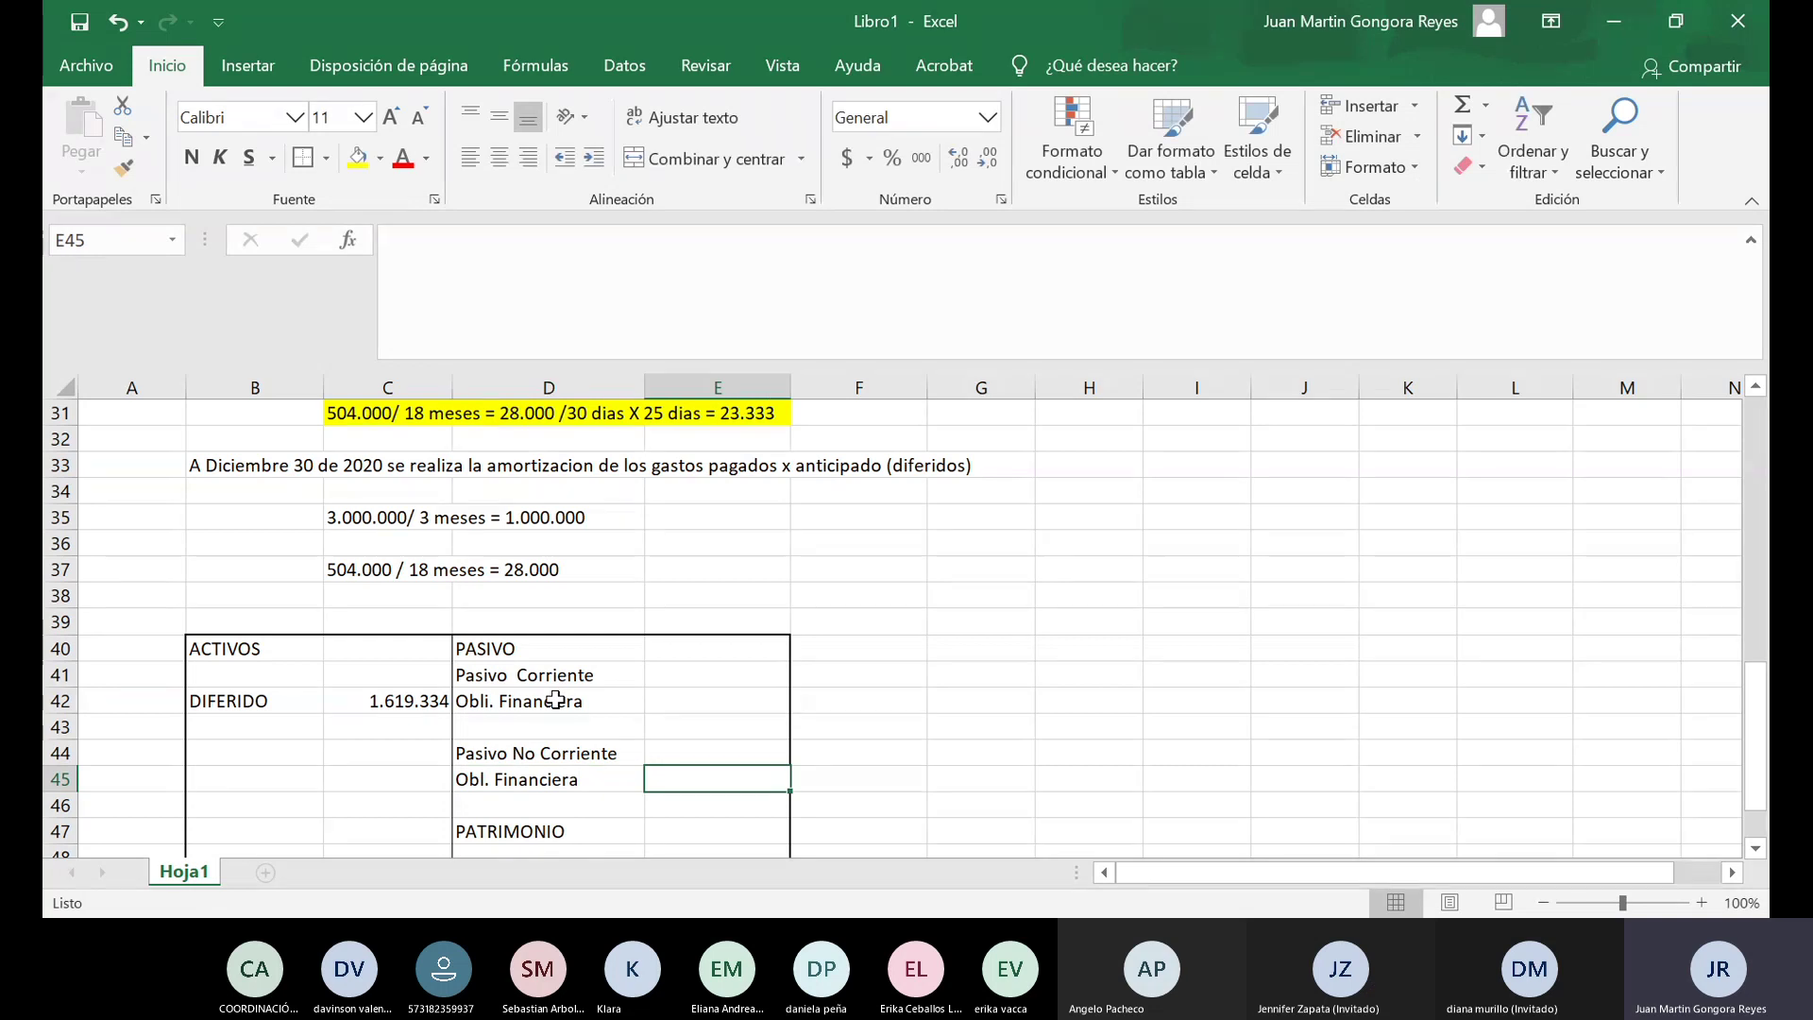
Check the loan's capital balances in the amortization table and enter 50.000.000 in E45 as the non-current Obl. Financiera amount.
{"action": "scroll", "coordinate": [282, 736], "scroll_direction": "up", "scroll_amount": 2}
{"action": "scroll", "coordinate": [283, 682], "scroll_direction": "up", "scroll_amount": 7}
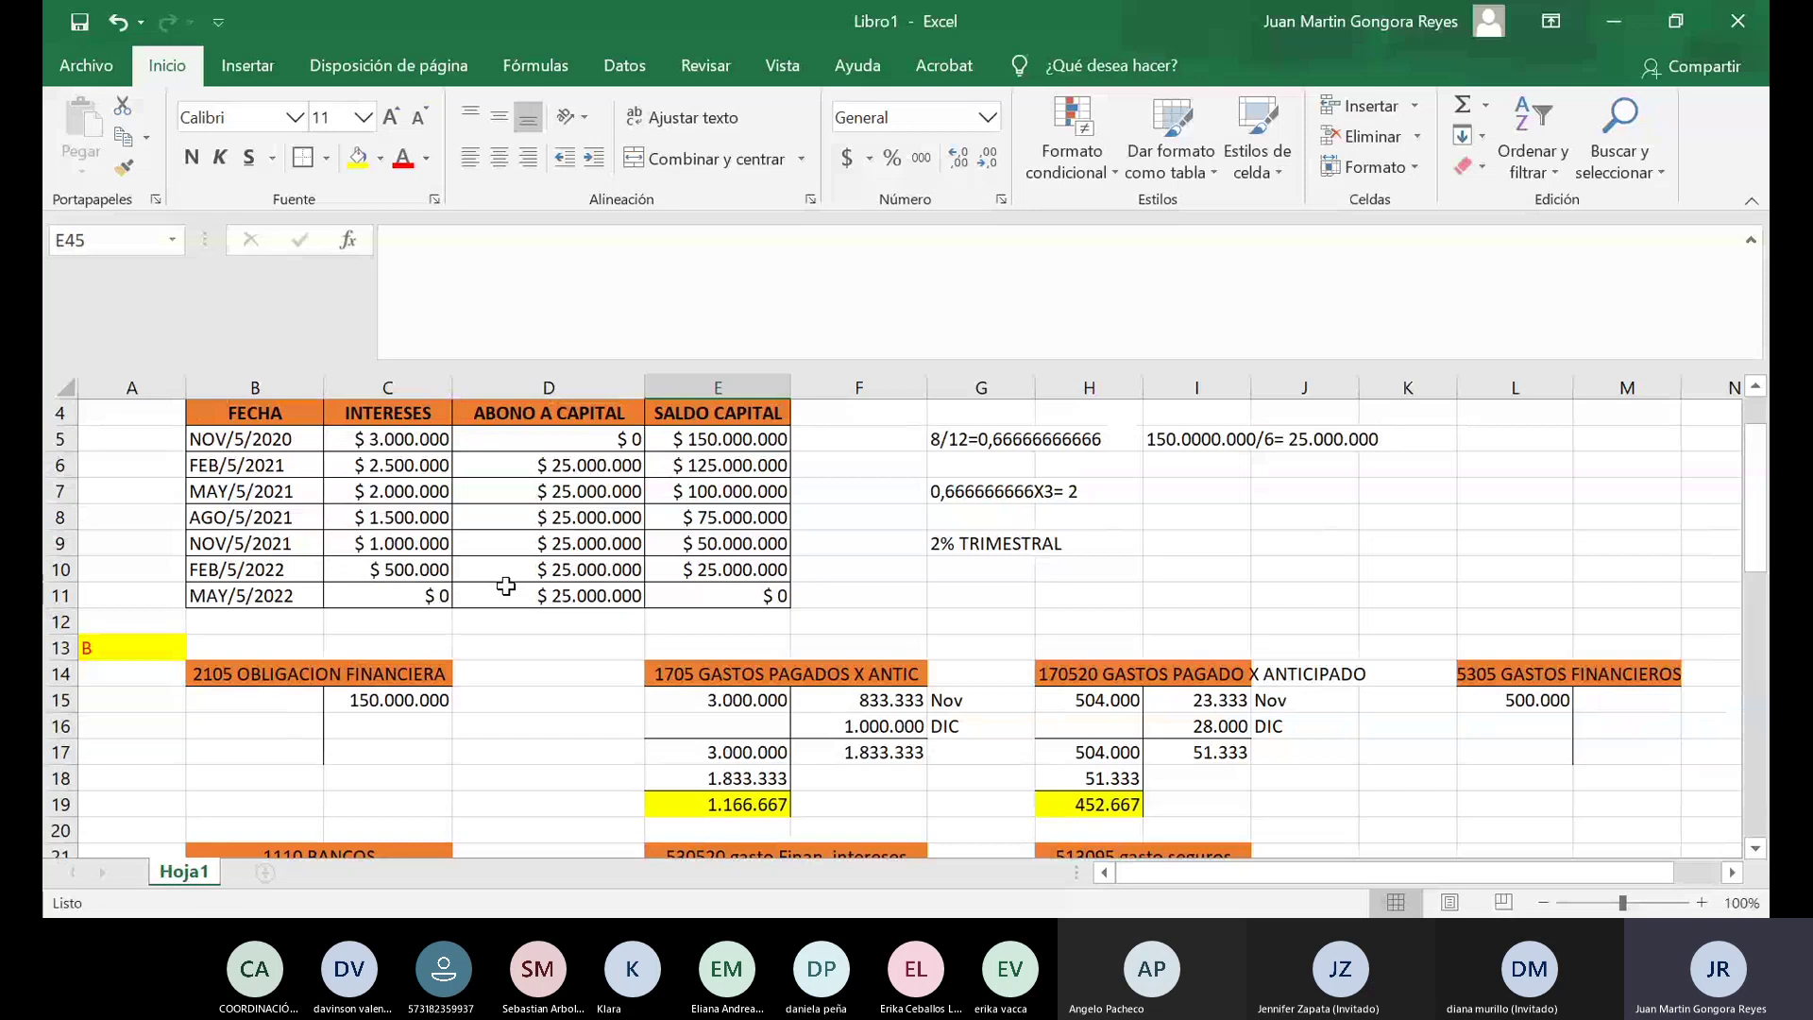
{"action": "left_click", "coordinate": [706, 446]}
{"action": "scroll", "coordinate": [705, 447], "scroll_direction": "up", "scroll_amount": 1}
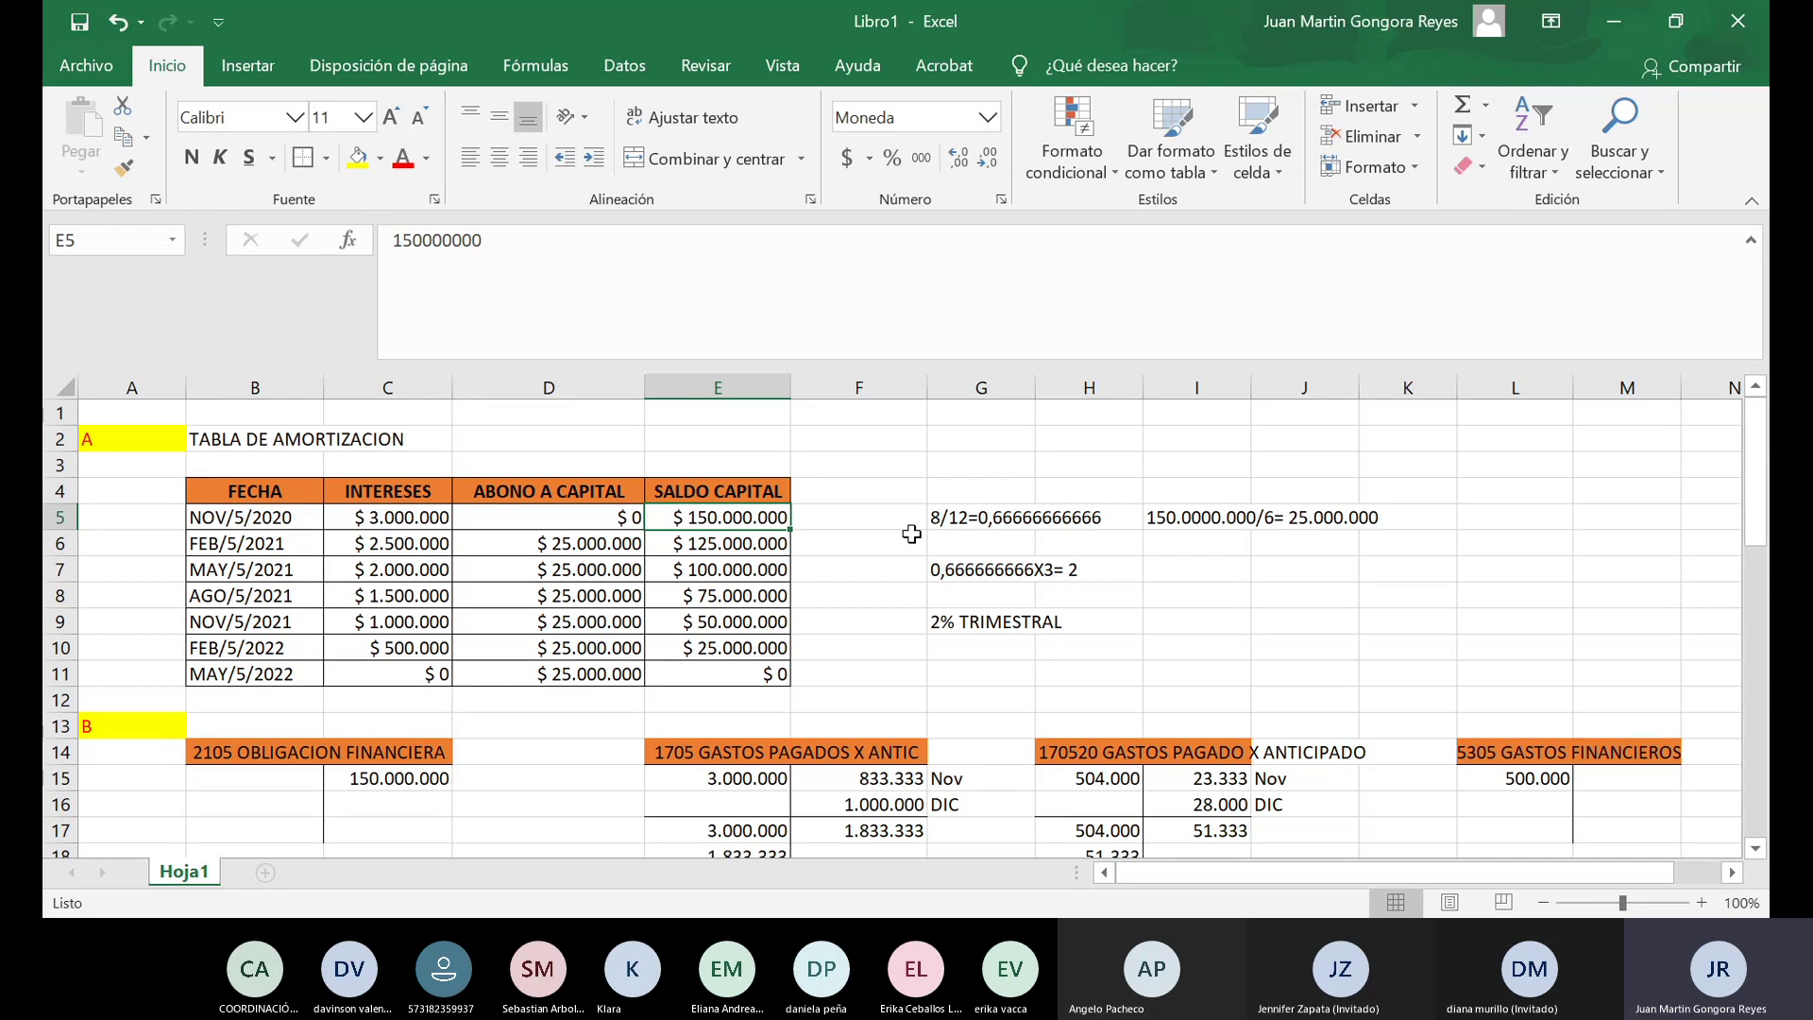
{"action": "scroll", "coordinate": [911, 534], "scroll_direction": "down", "scroll_amount": 11}
{"action": "left_click", "coordinate": [718, 701]}
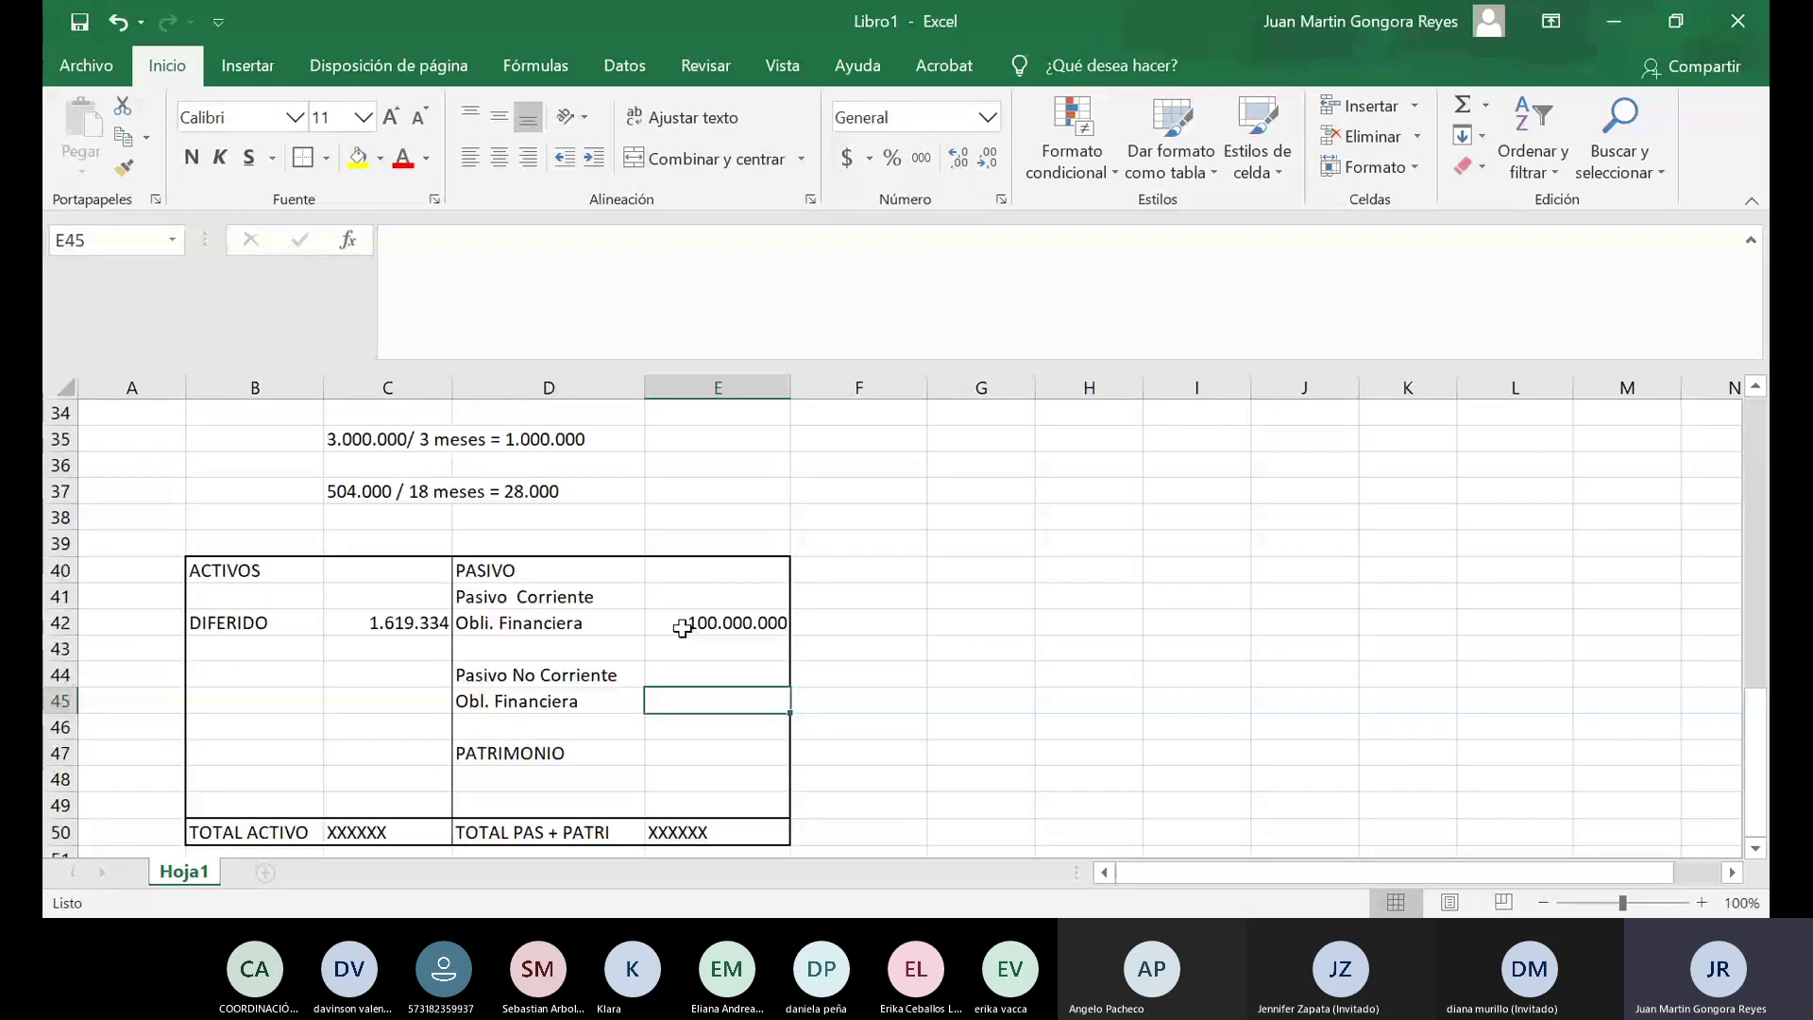
{"action": "type", "text": "50"}
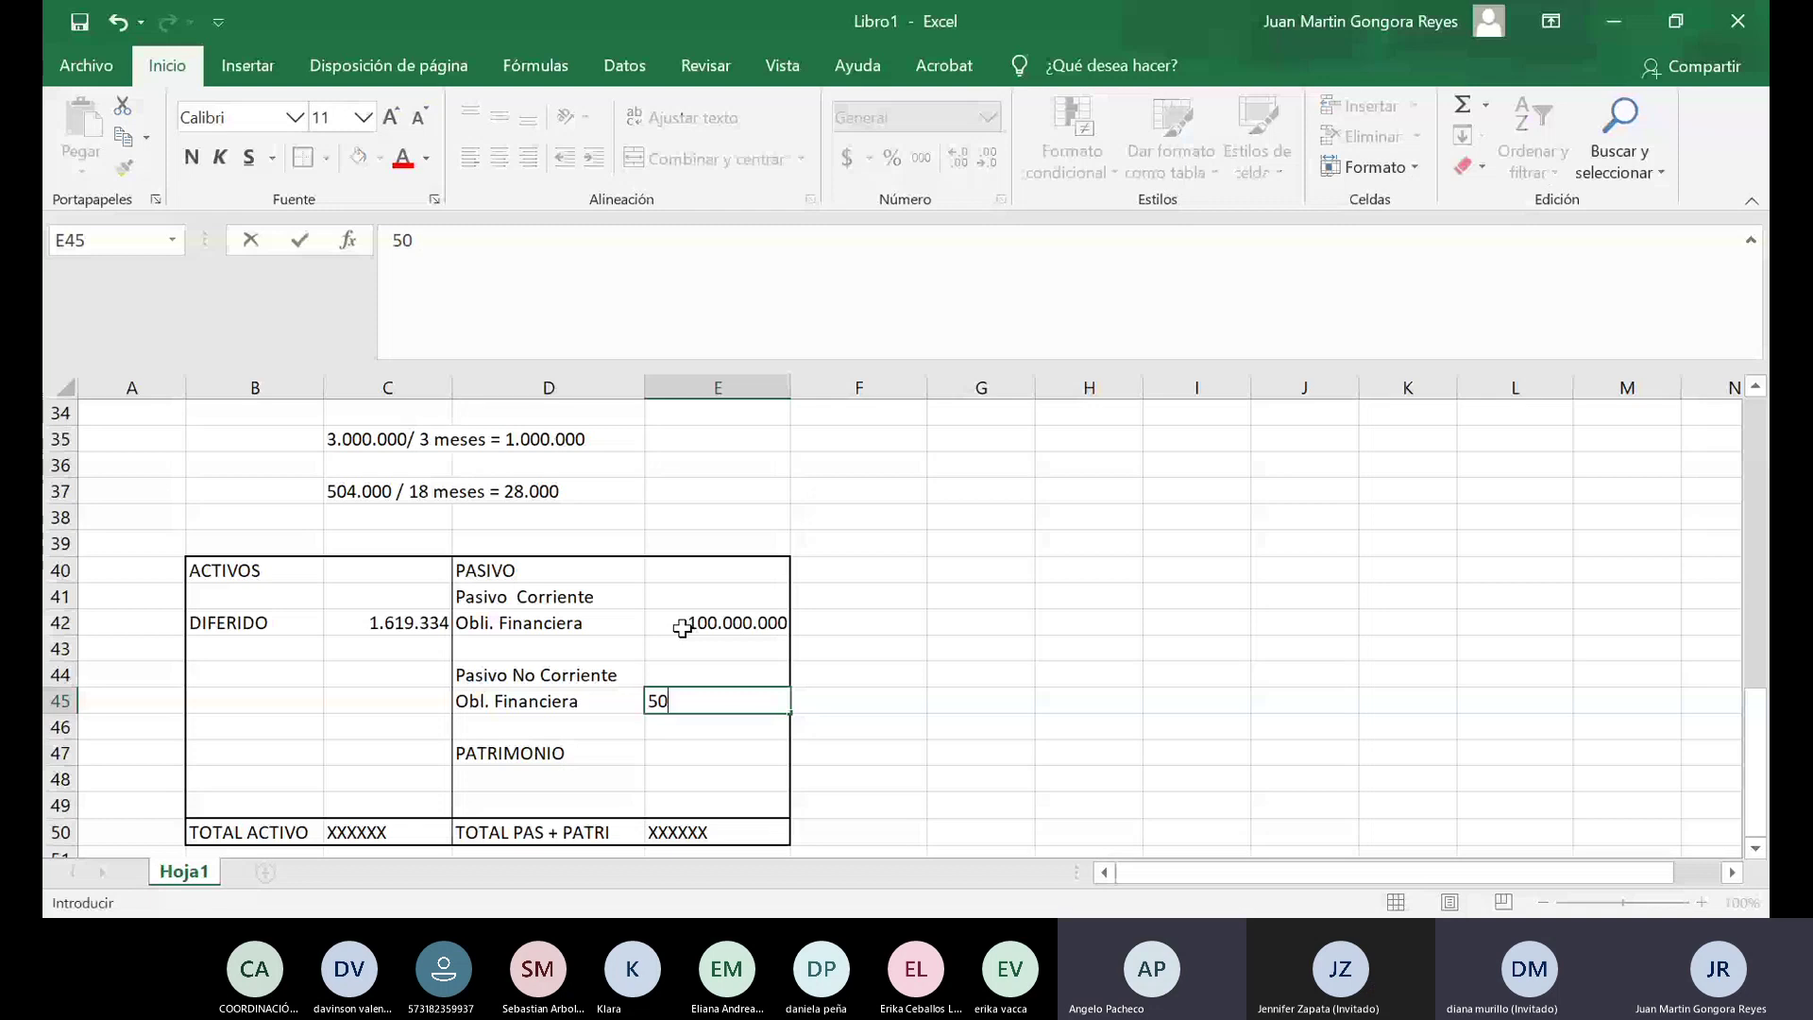
{"action": "type", "text": ".000"}
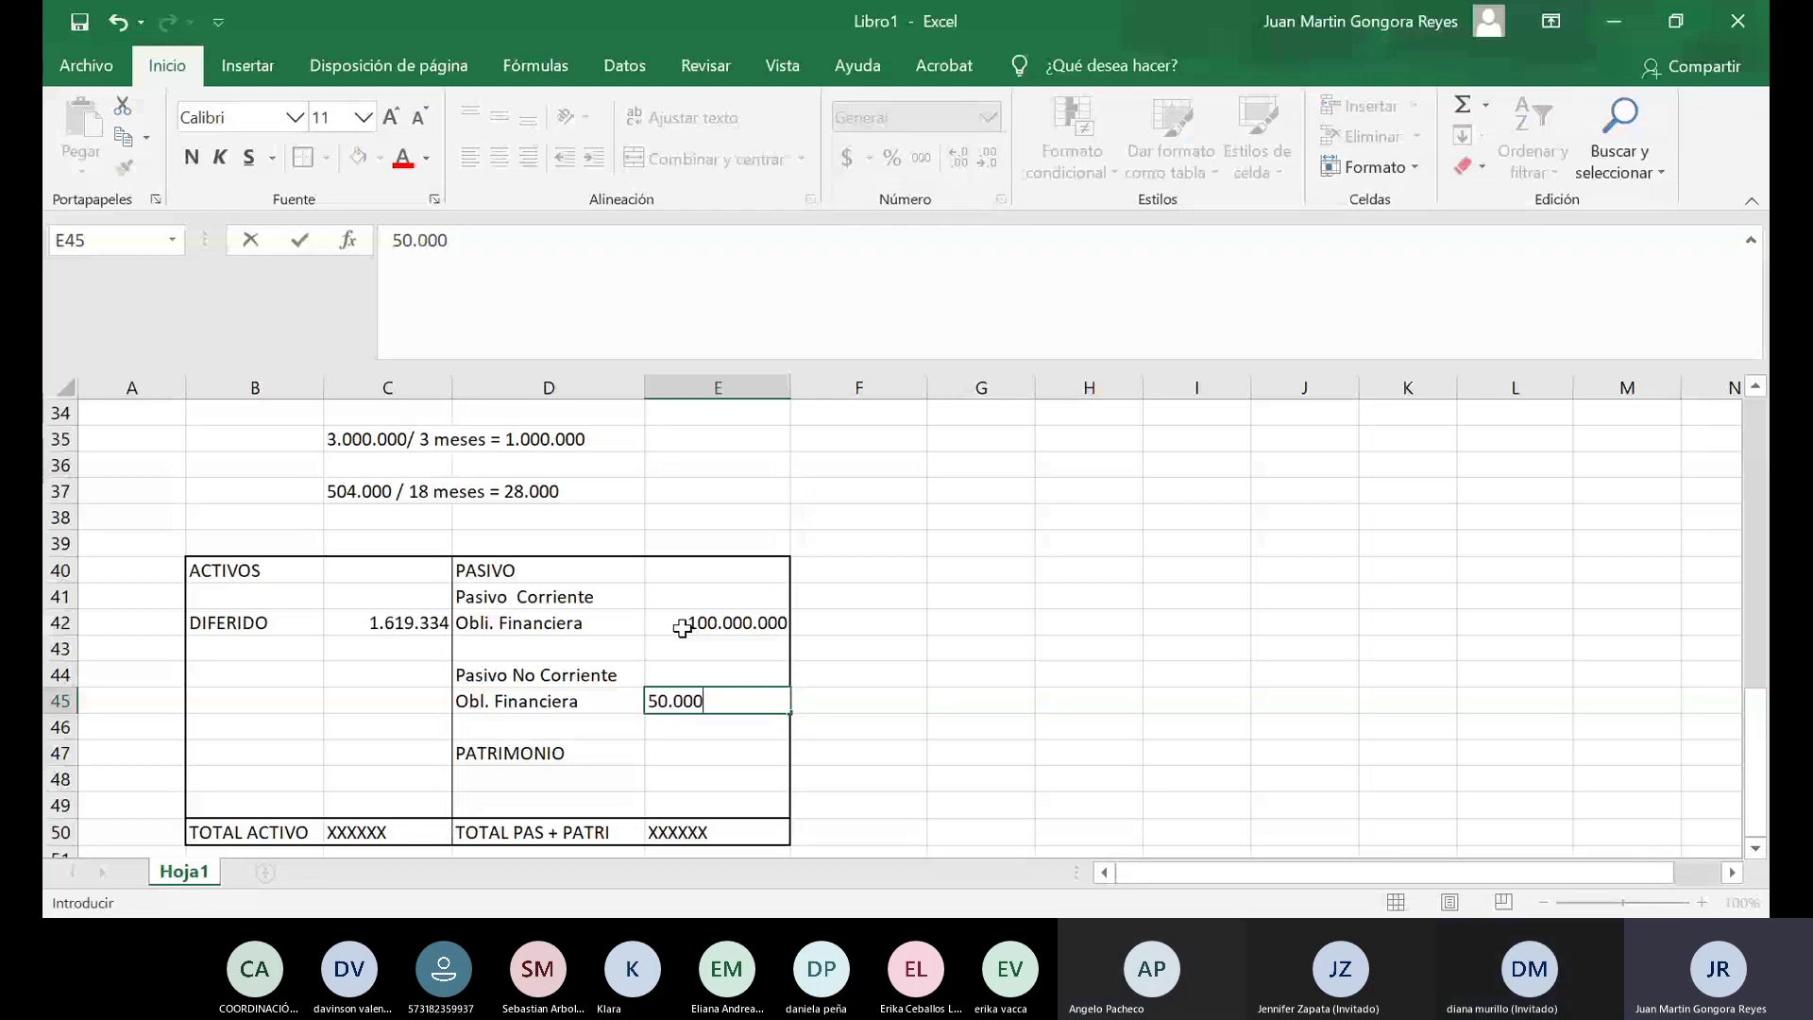
{"action": "type", "text": ".000"}
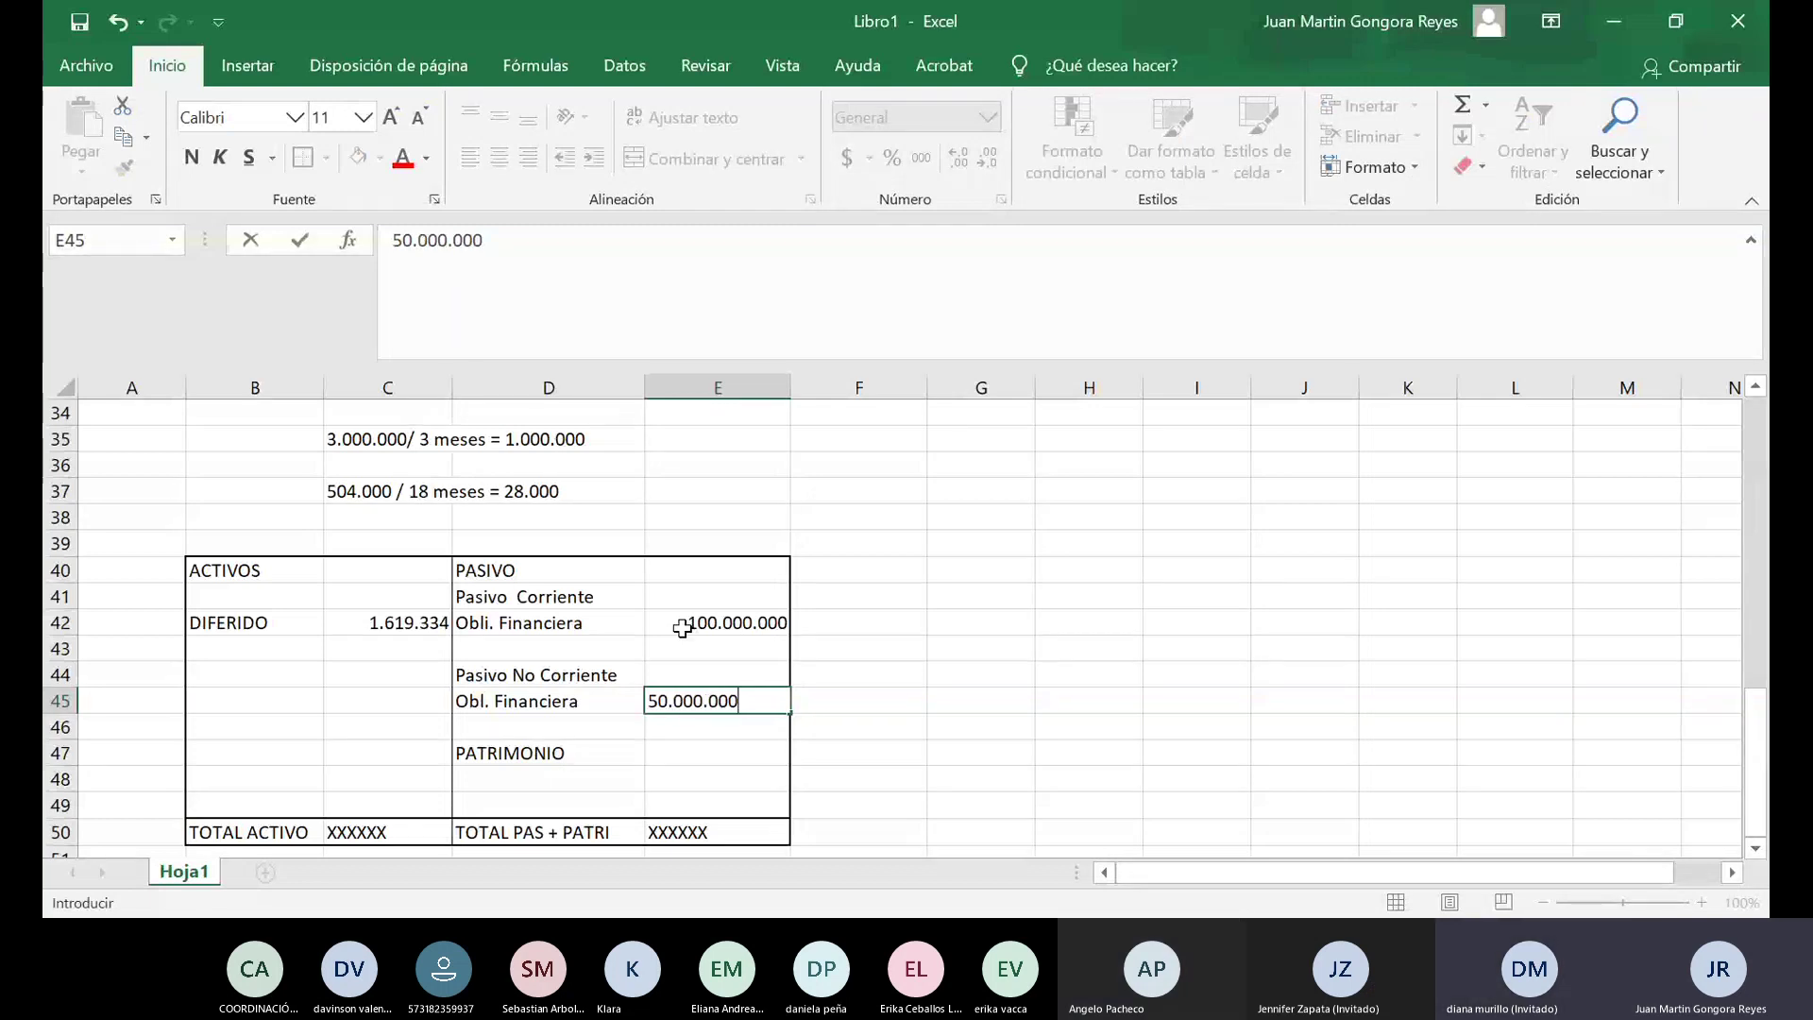
{"action": "key", "text": "Return"}
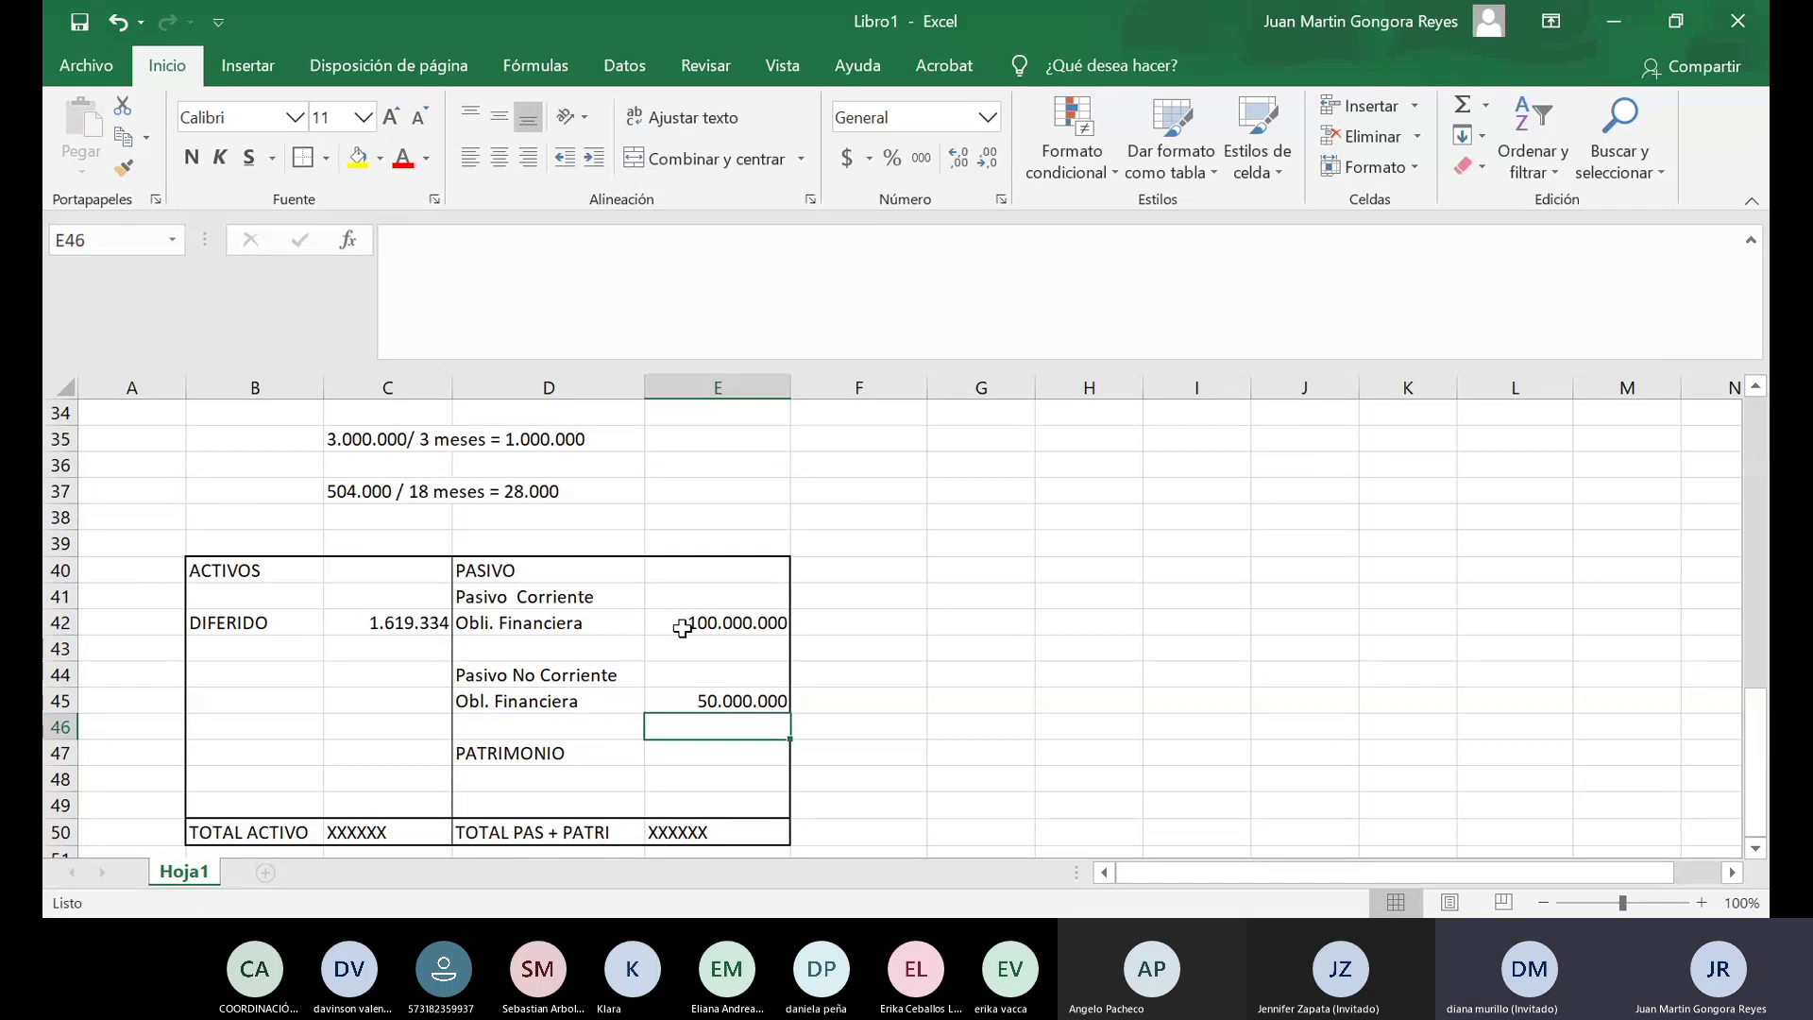
Add a TOTAL PASIVO line in D46 with the amount 150.000.000 in E46.
{"action": "key", "text": "Left"}
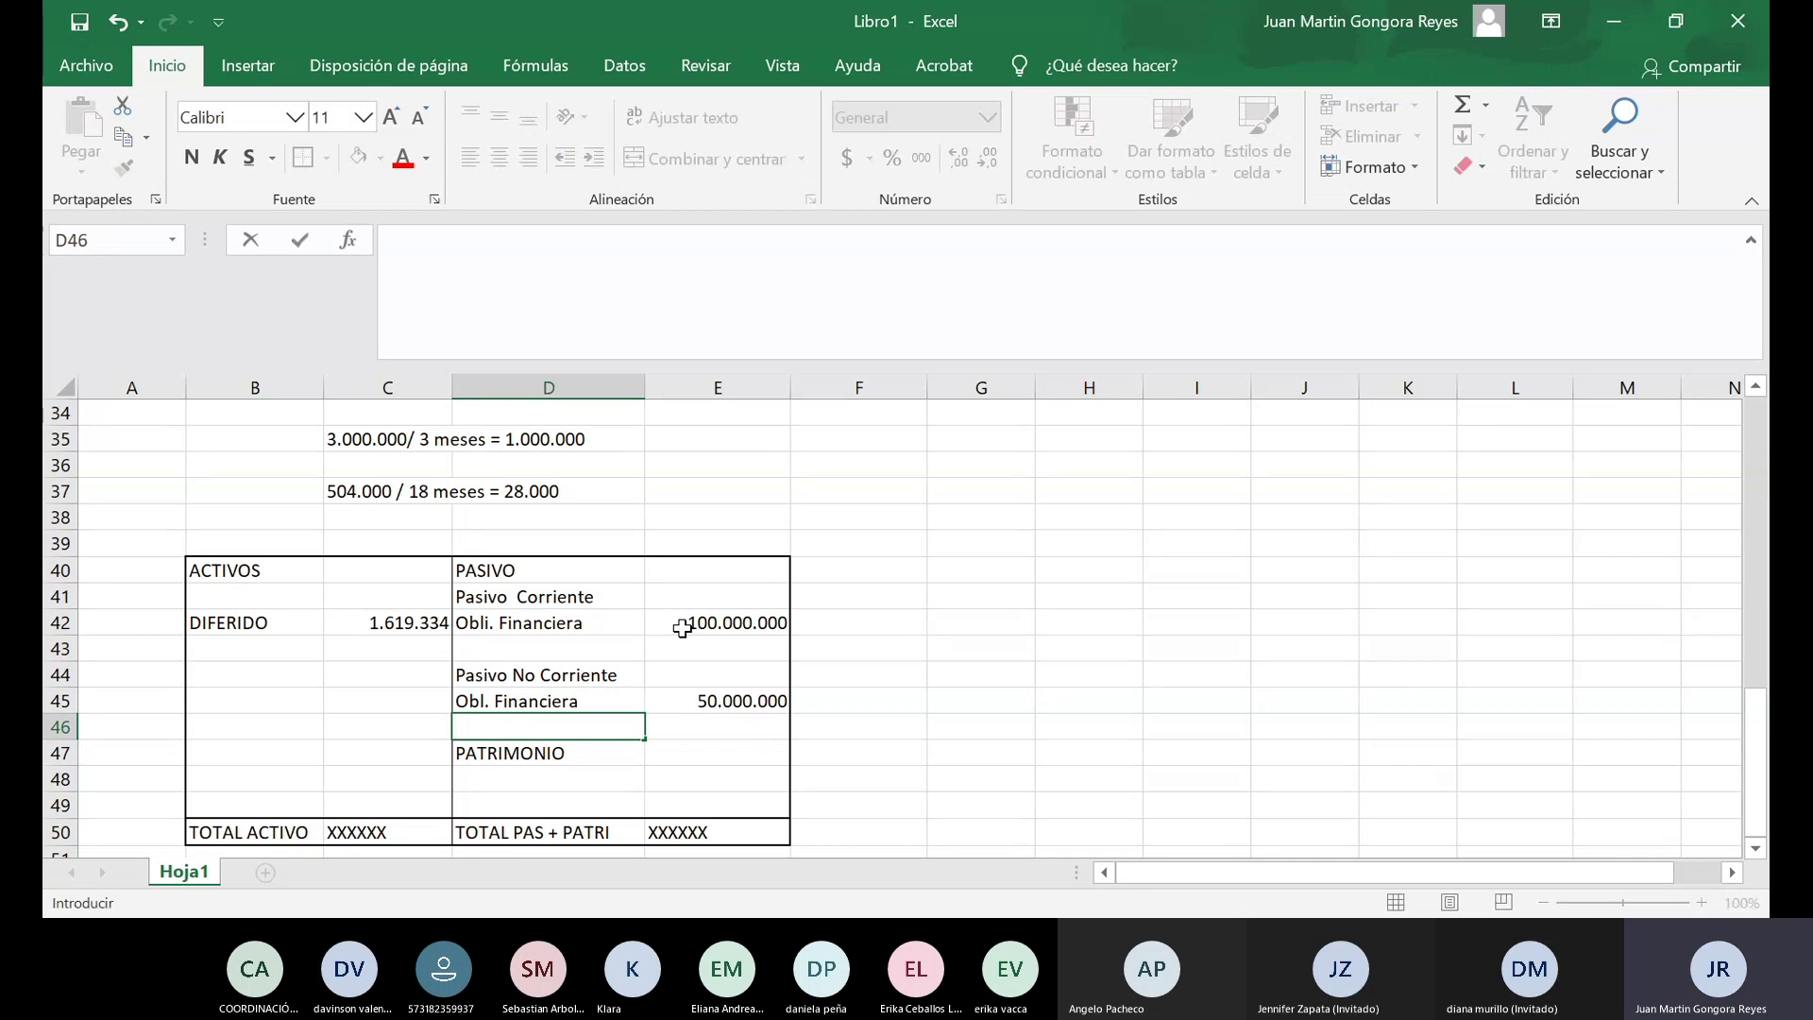
{"action": "type", "text": "TOTAL PA"}
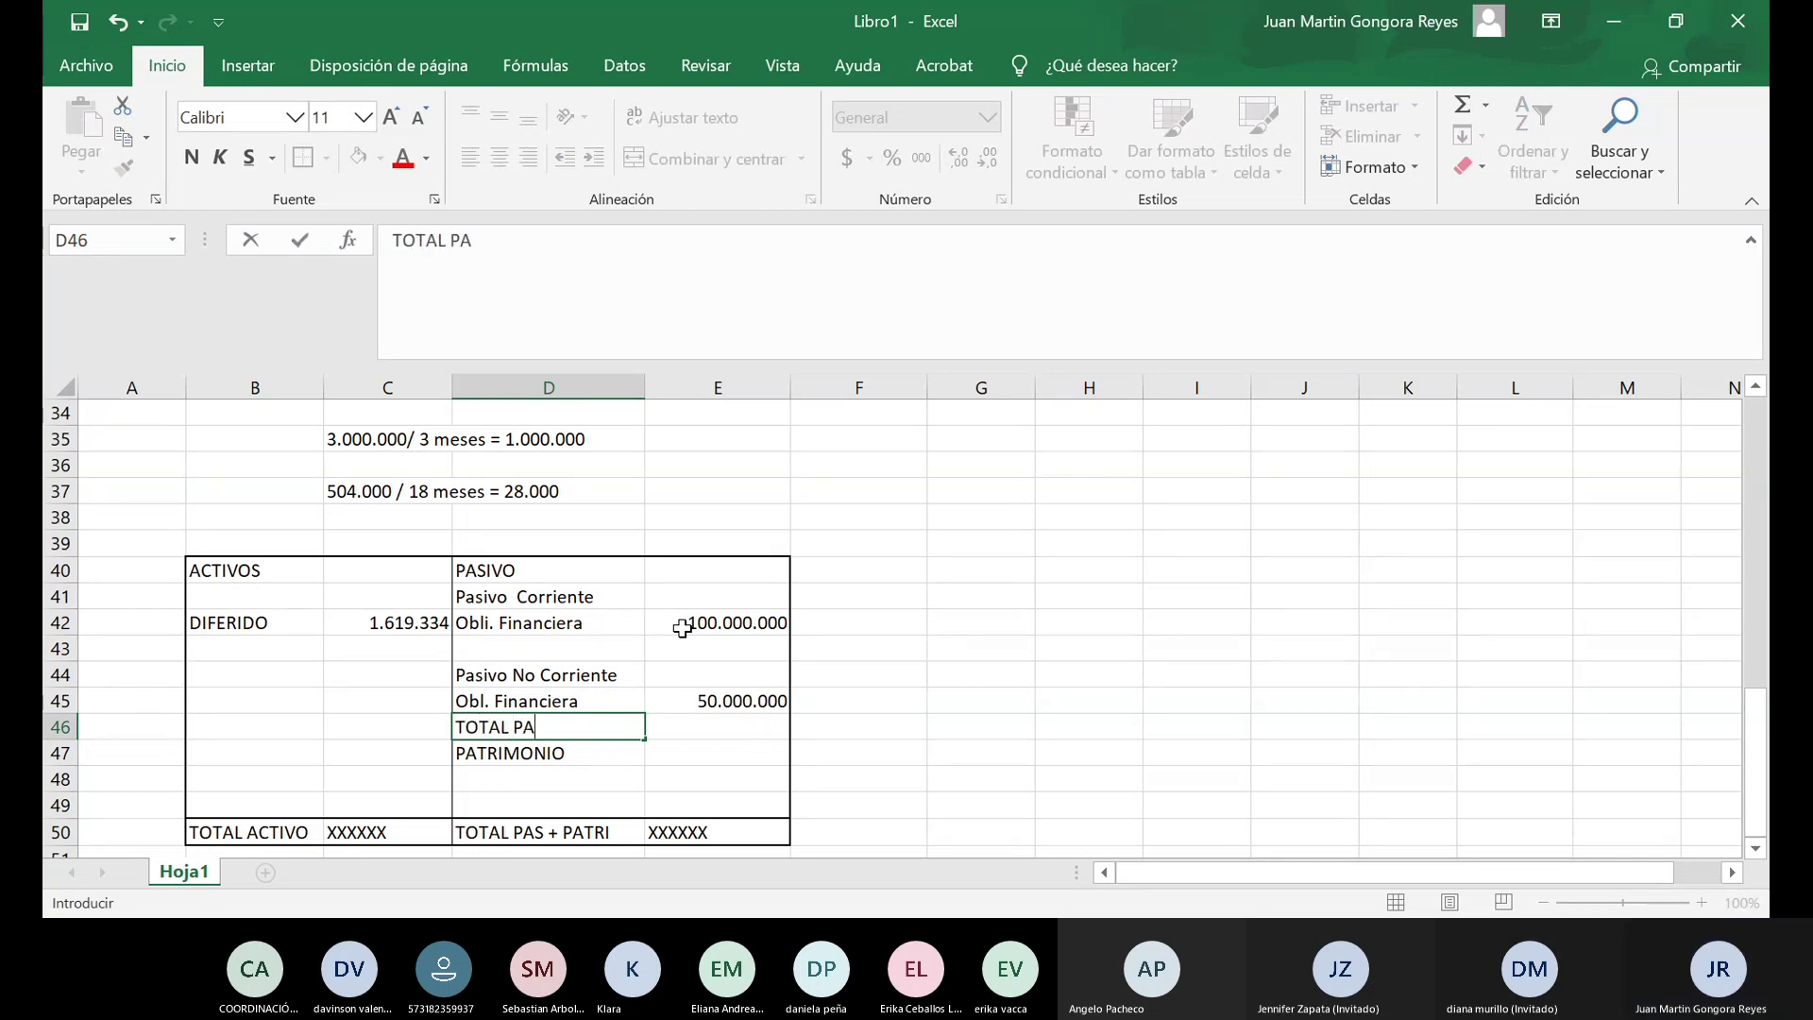
{"action": "type", "text": "SIVO"}
{"action": "key", "text": "Tab"}
{"action": "type", "text": "1"}
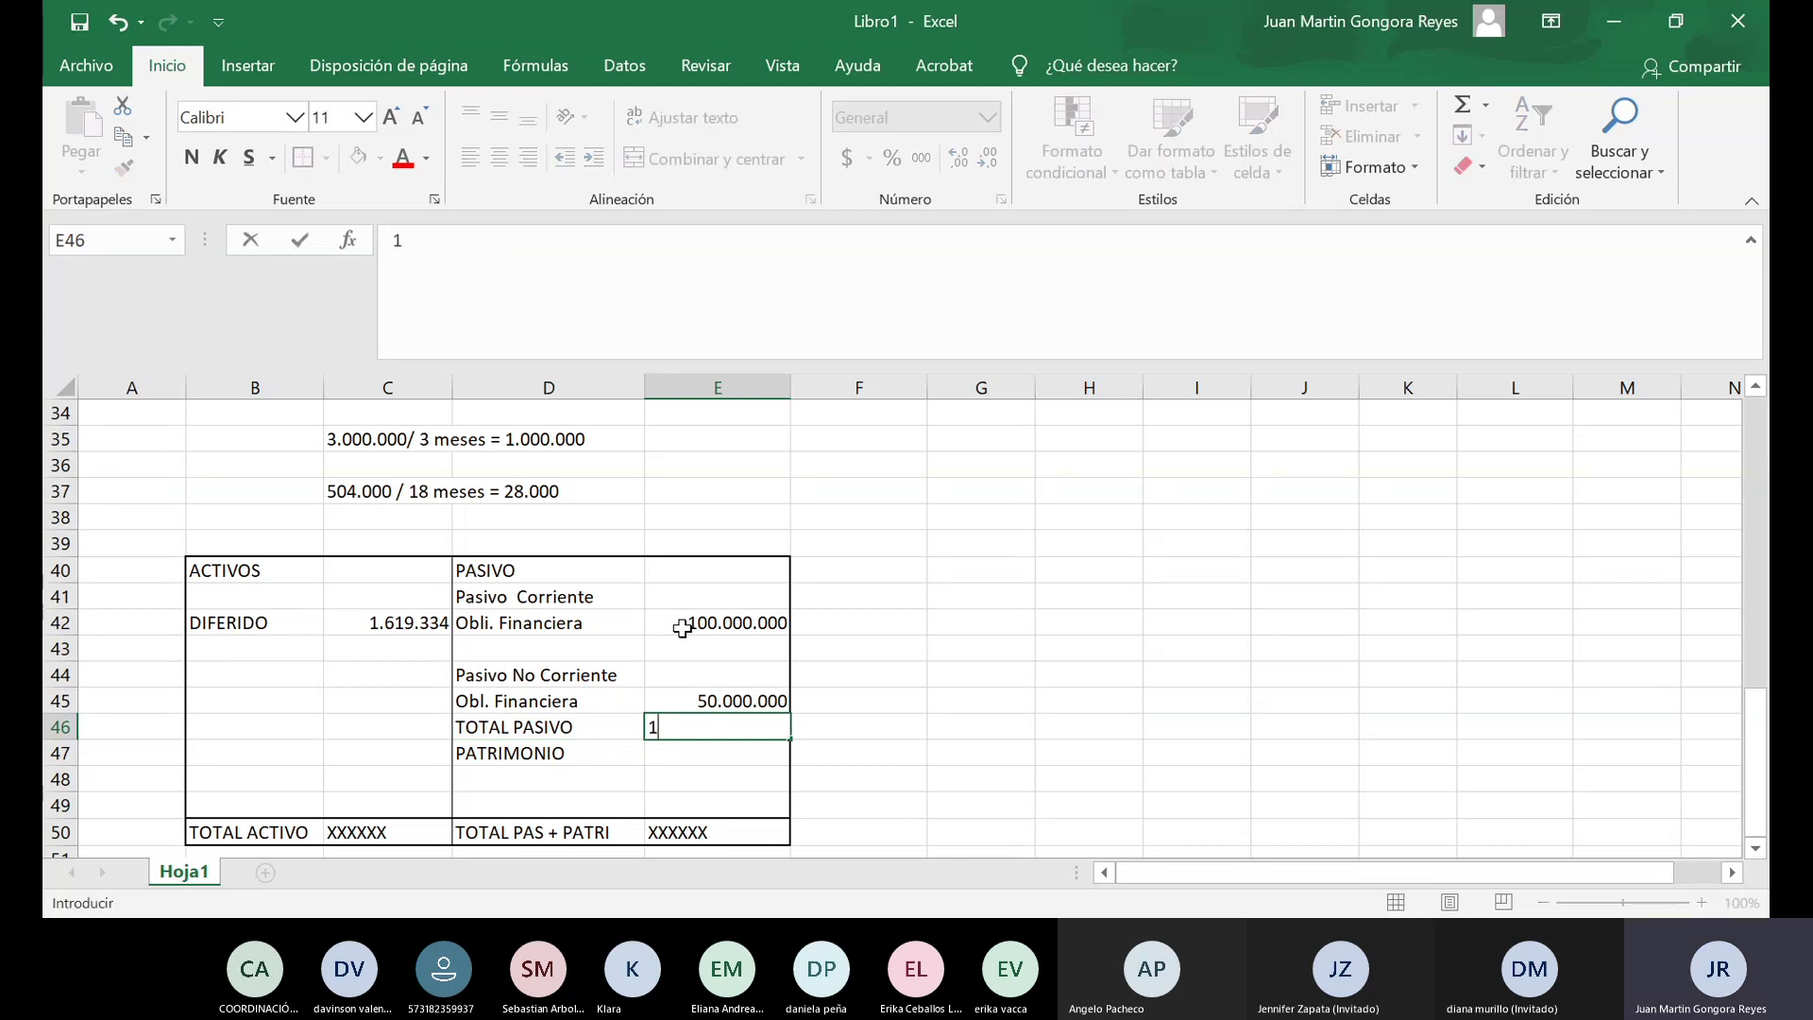
{"action": "type", "text": "50.000.000"}
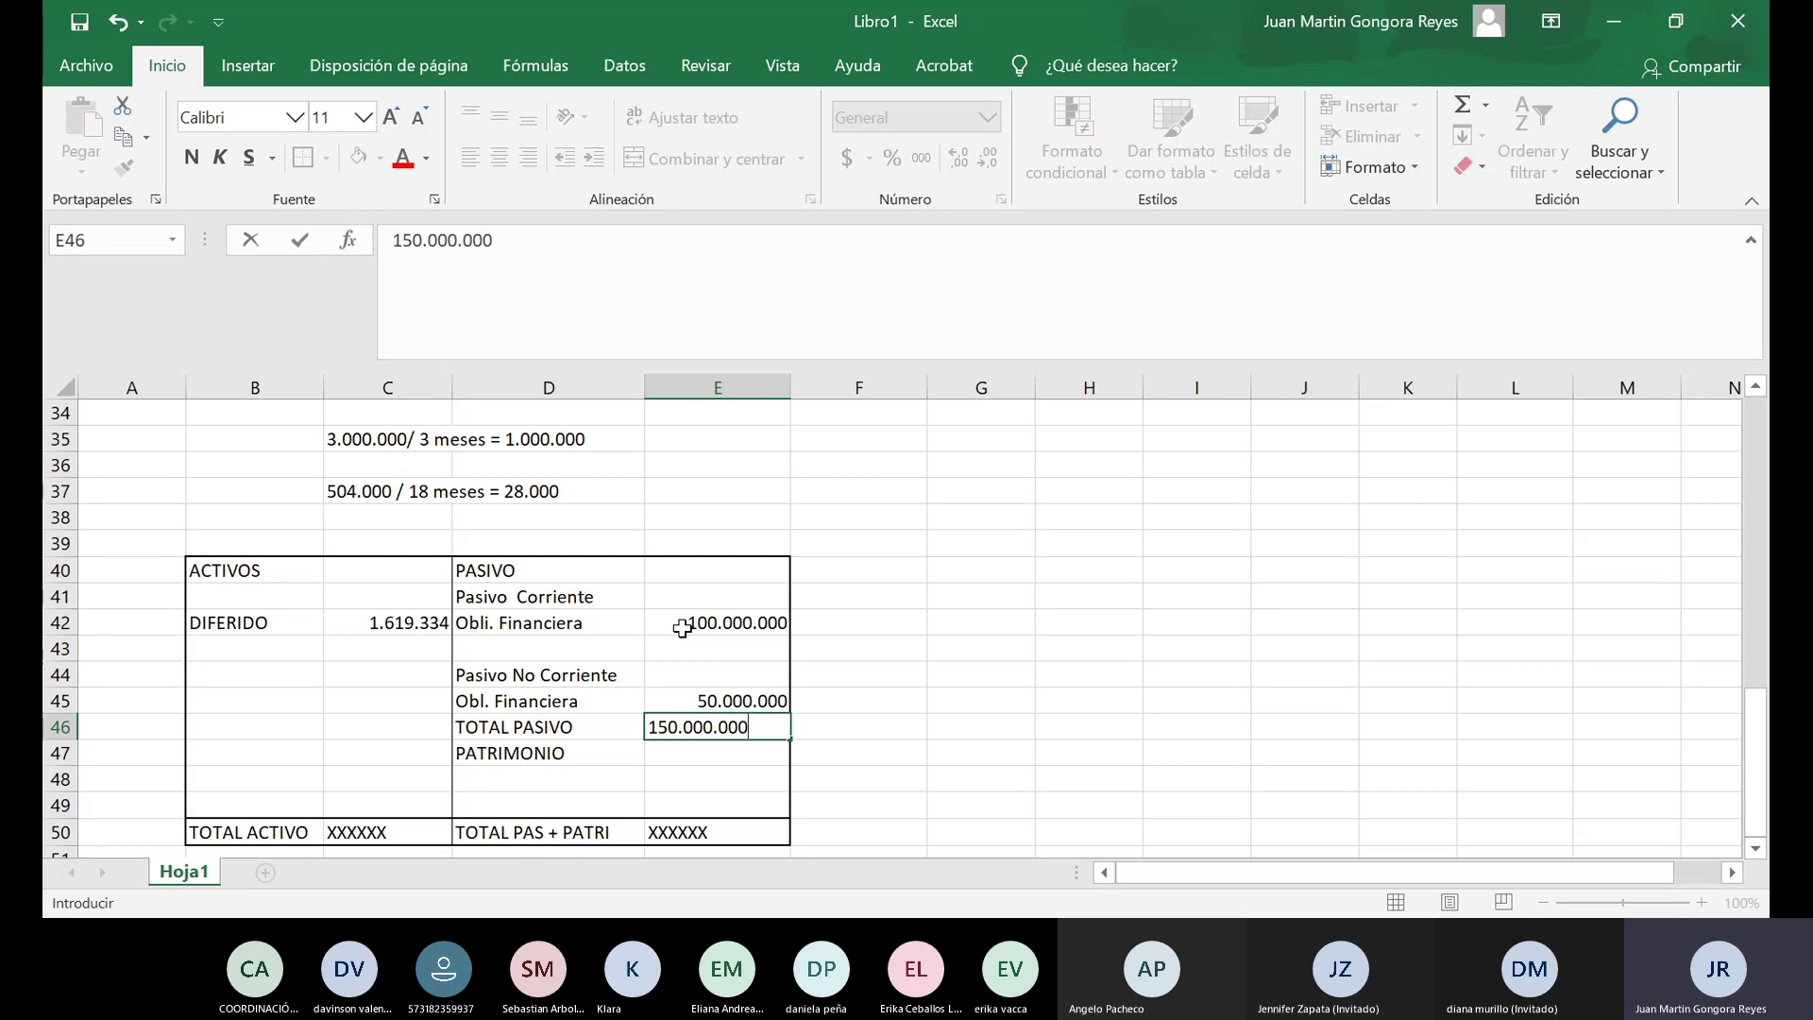
{"action": "left_click", "coordinate": [981, 623]}
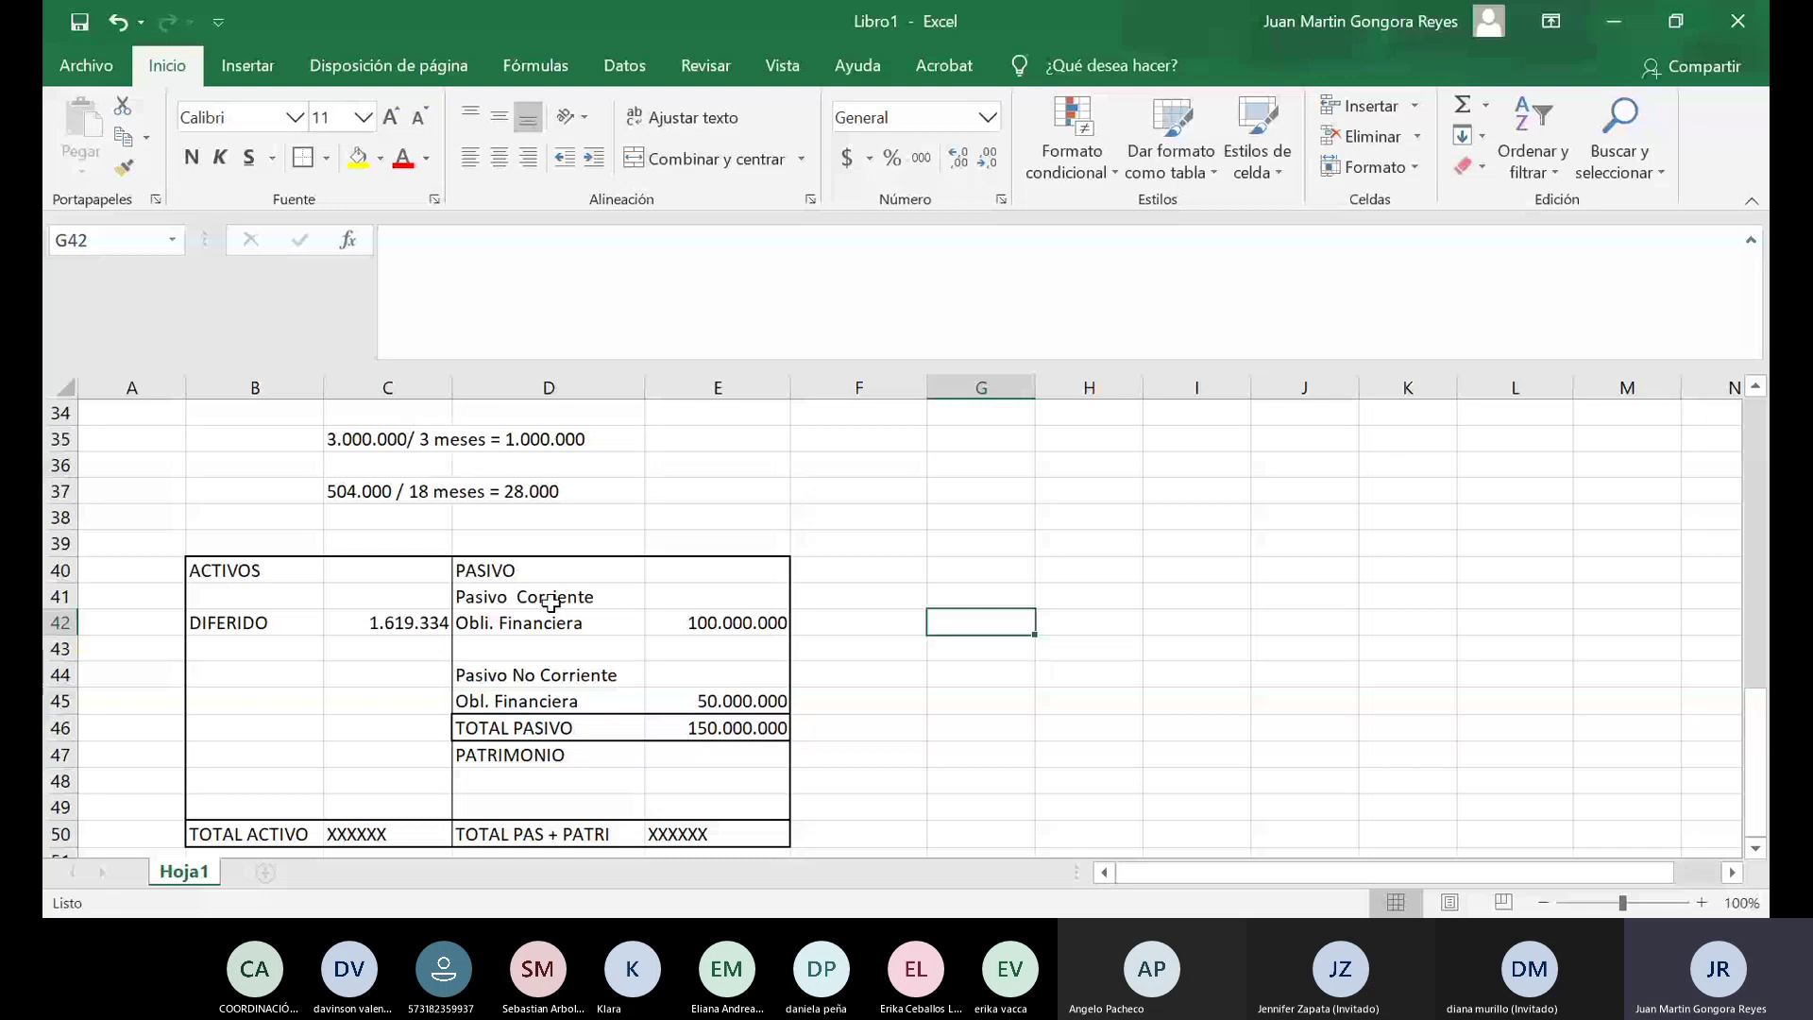
Review the balance sheet against the December amortization calculations and the loan amortization table.
{"action": "scroll", "coordinate": [743, 600], "scroll_direction": "down", "scroll_amount": 1}
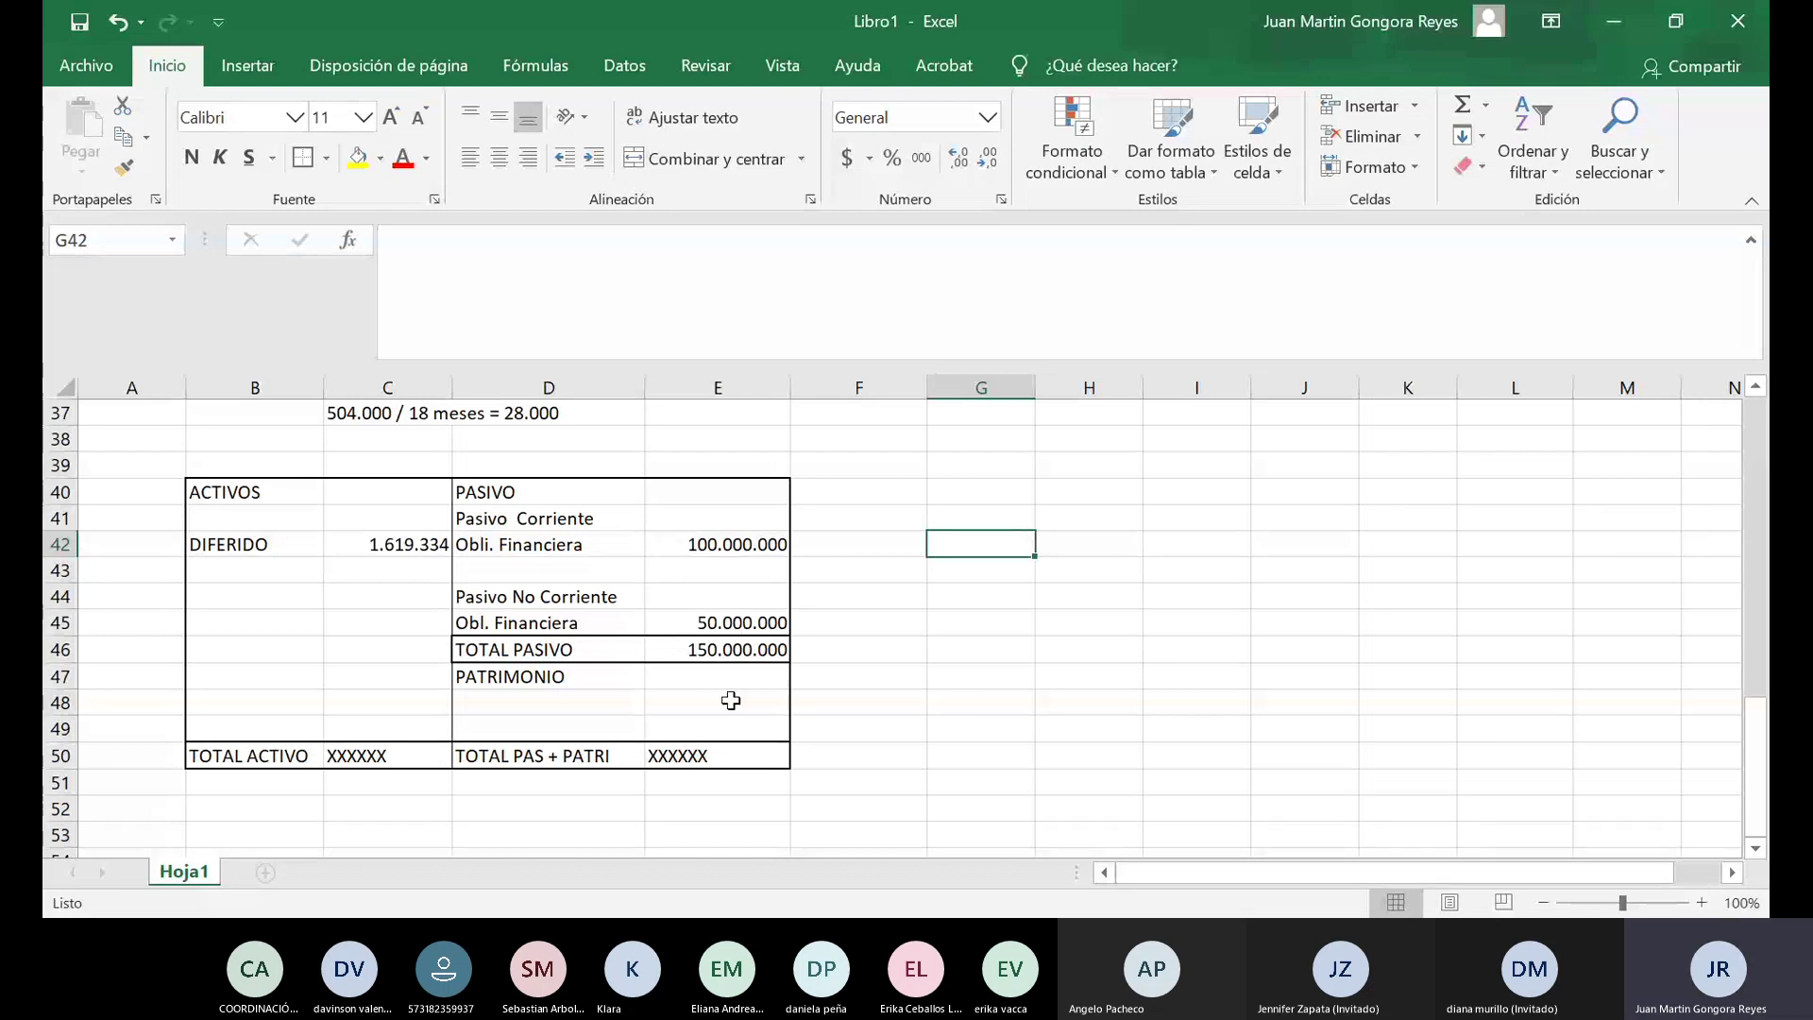
{"action": "left_click", "coordinate": [374, 673]}
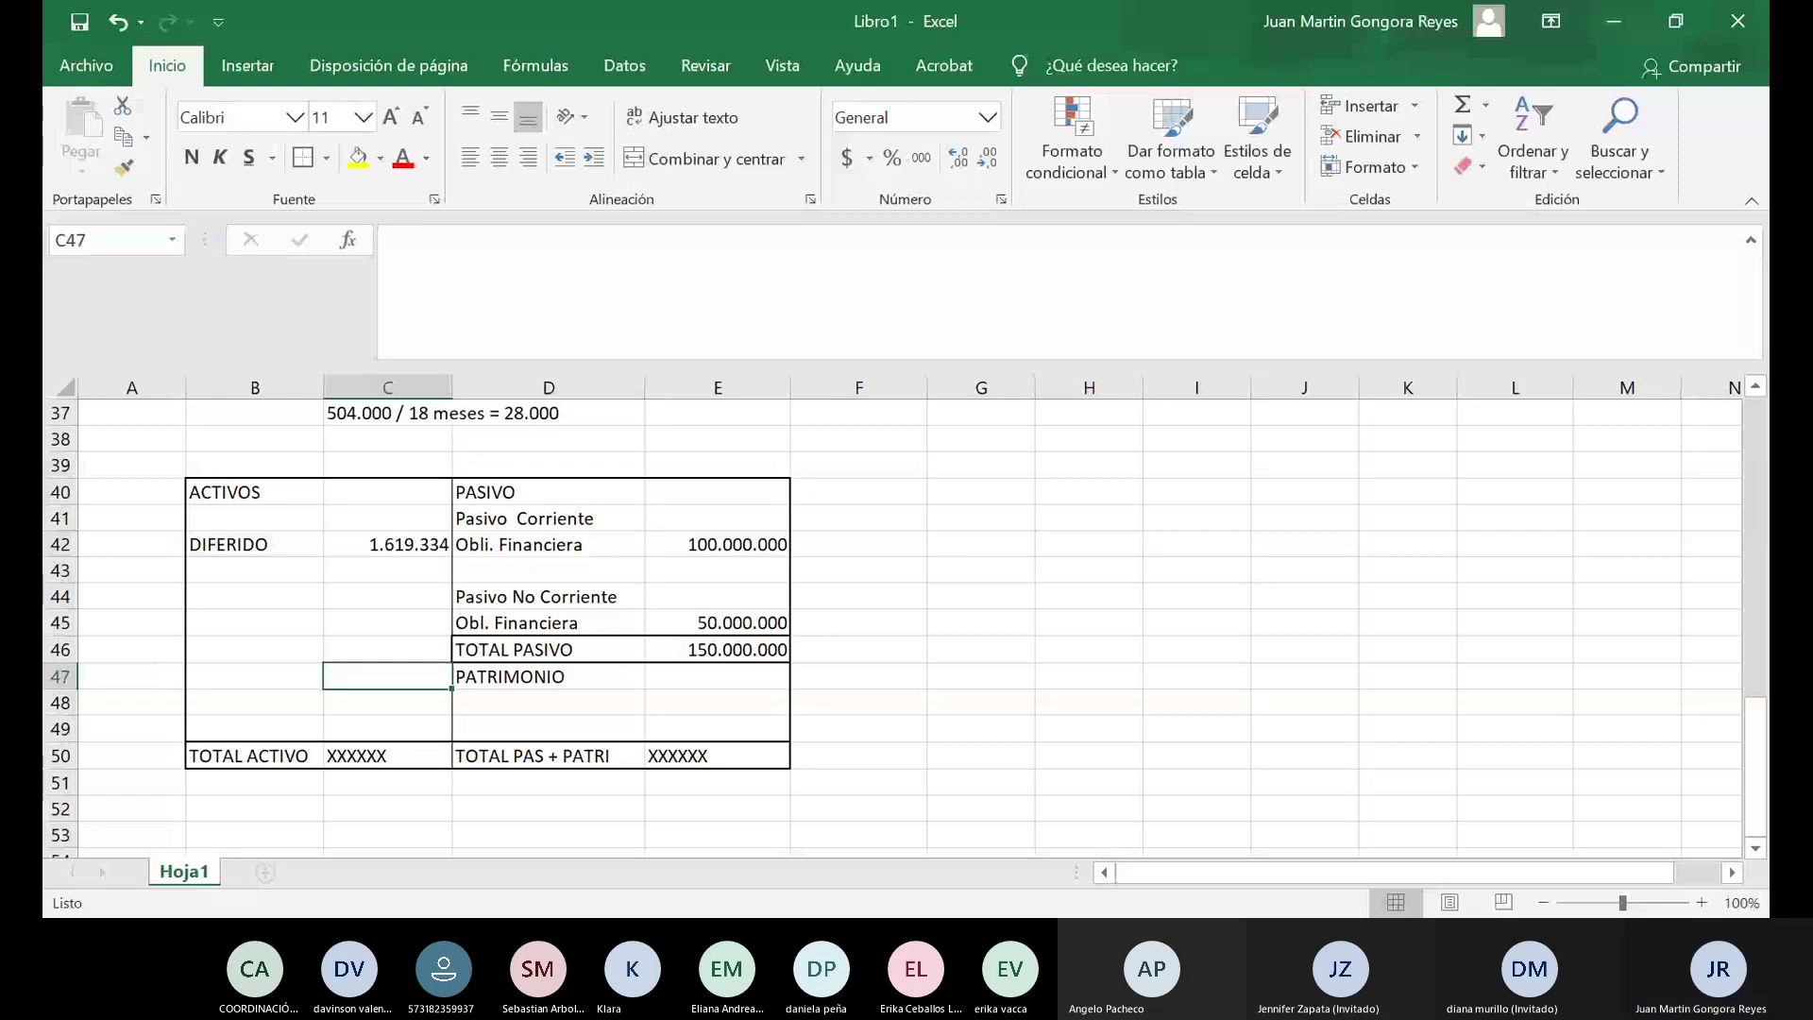
{"action": "scroll", "coordinate": [1550, 761], "scroll_direction": "up", "scroll_amount": 5}
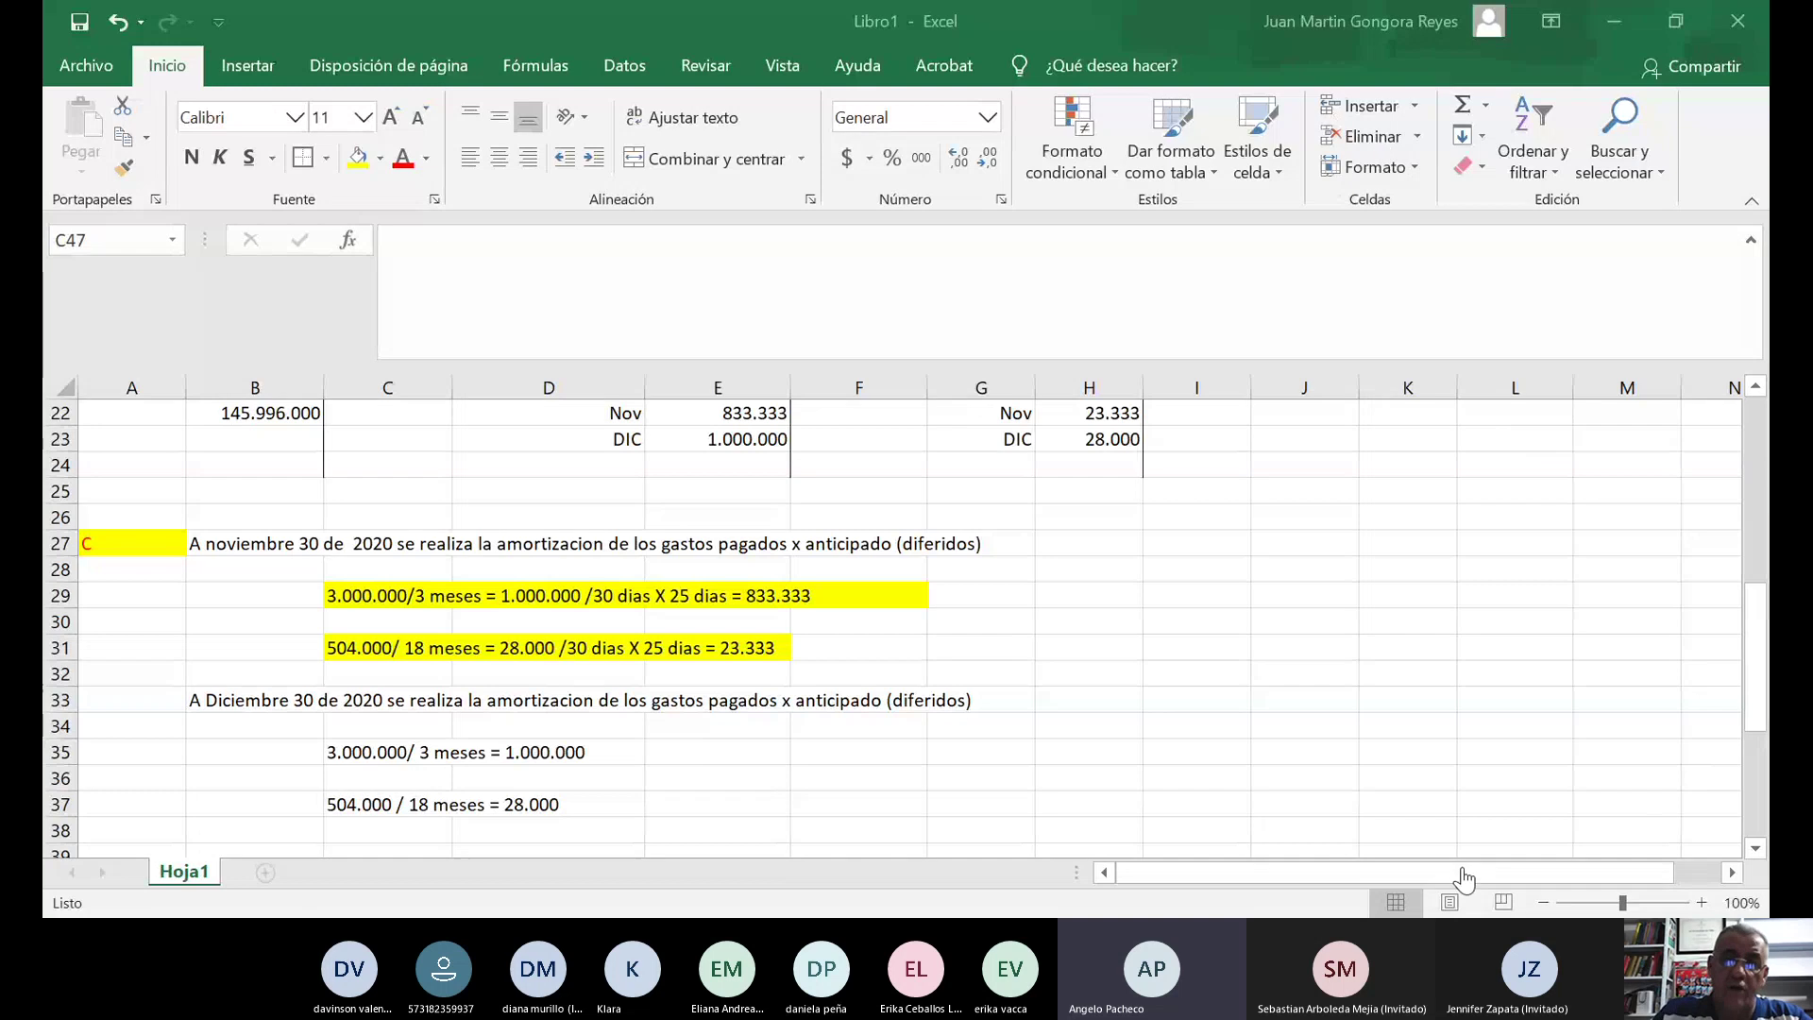
{"action": "scroll", "coordinate": [638, 769], "scroll_direction": "down", "scroll_amount": 5}
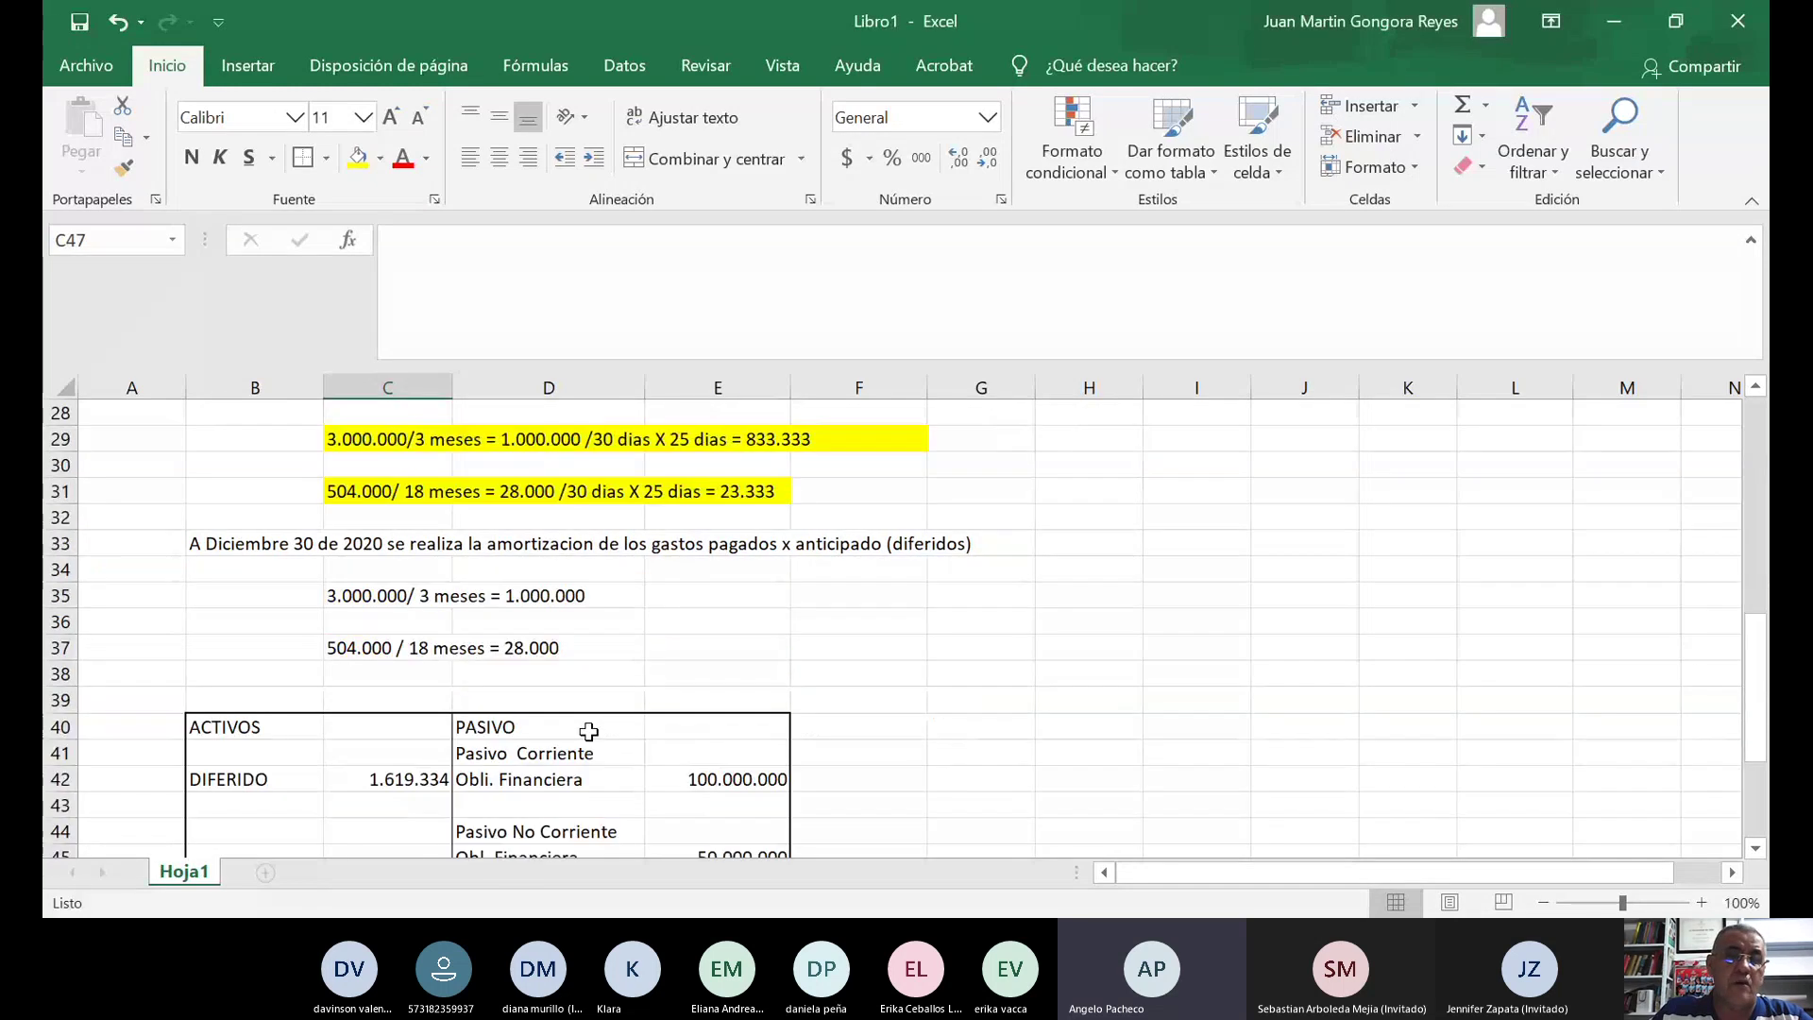
{"action": "scroll", "coordinate": [589, 731], "scroll_direction": "up", "scroll_amount": 7}
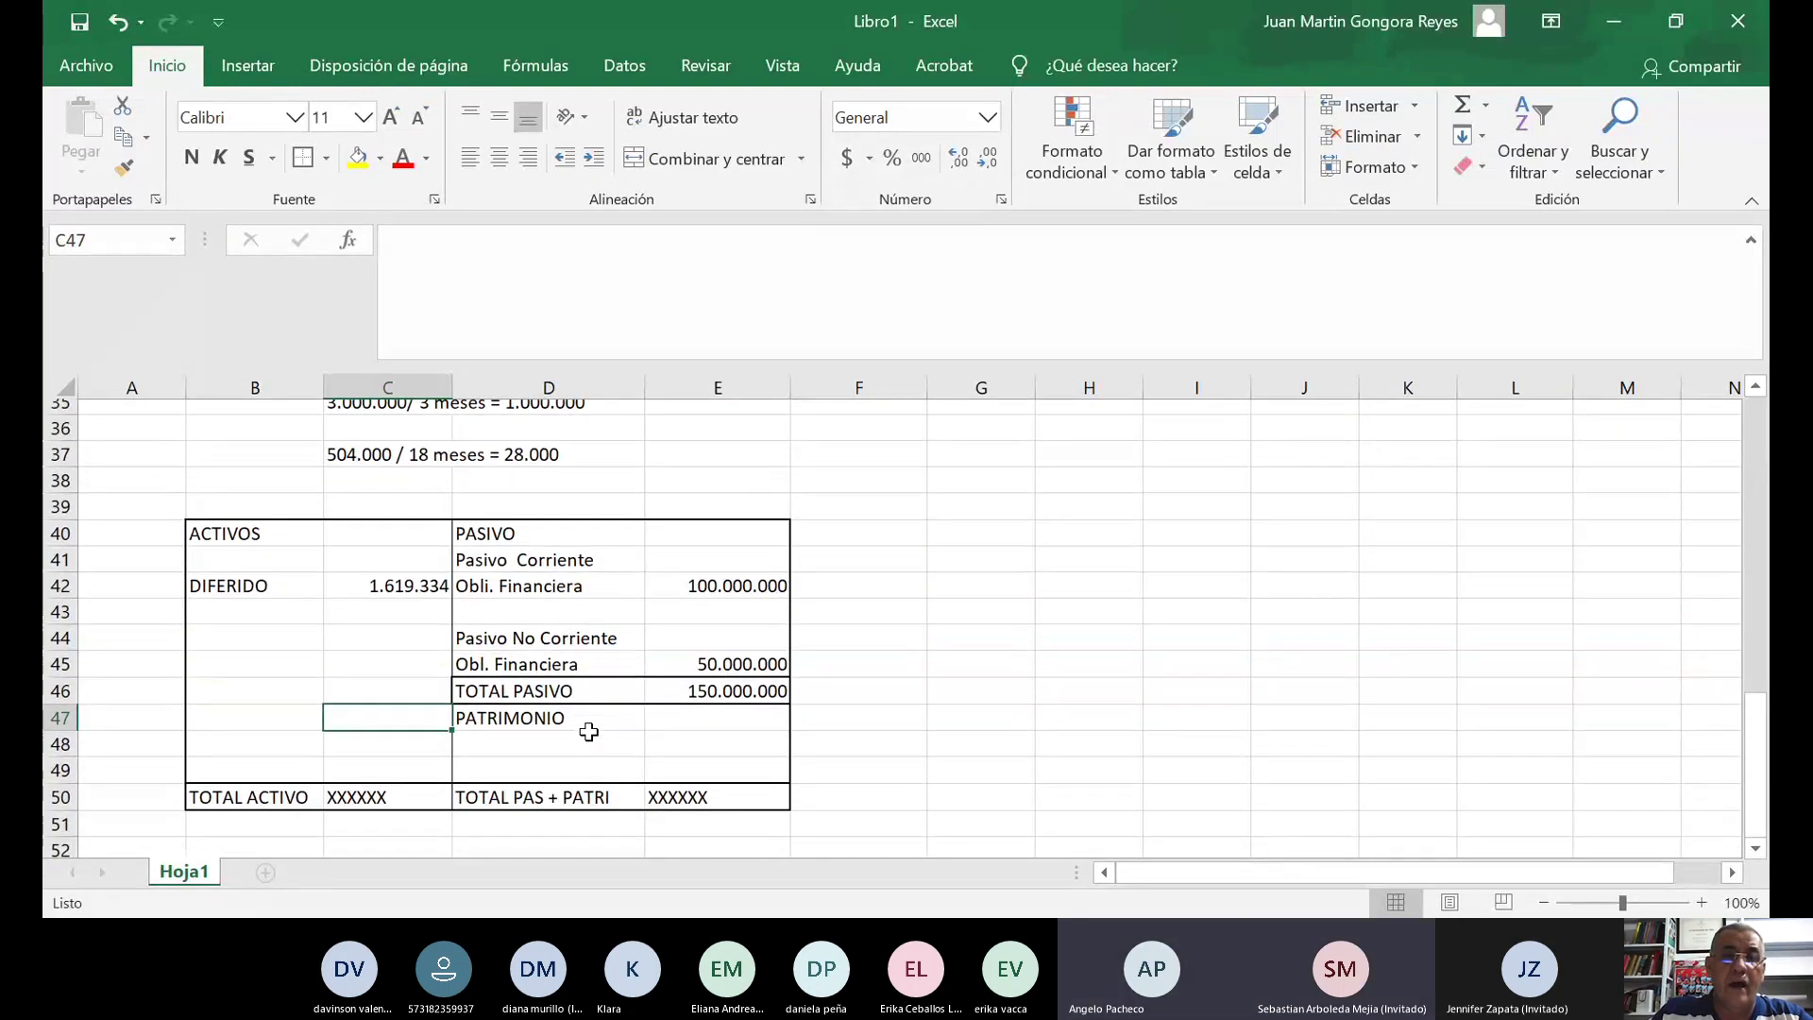
{"action": "scroll", "coordinate": [562, 539], "scroll_direction": "up", "scroll_amount": 5}
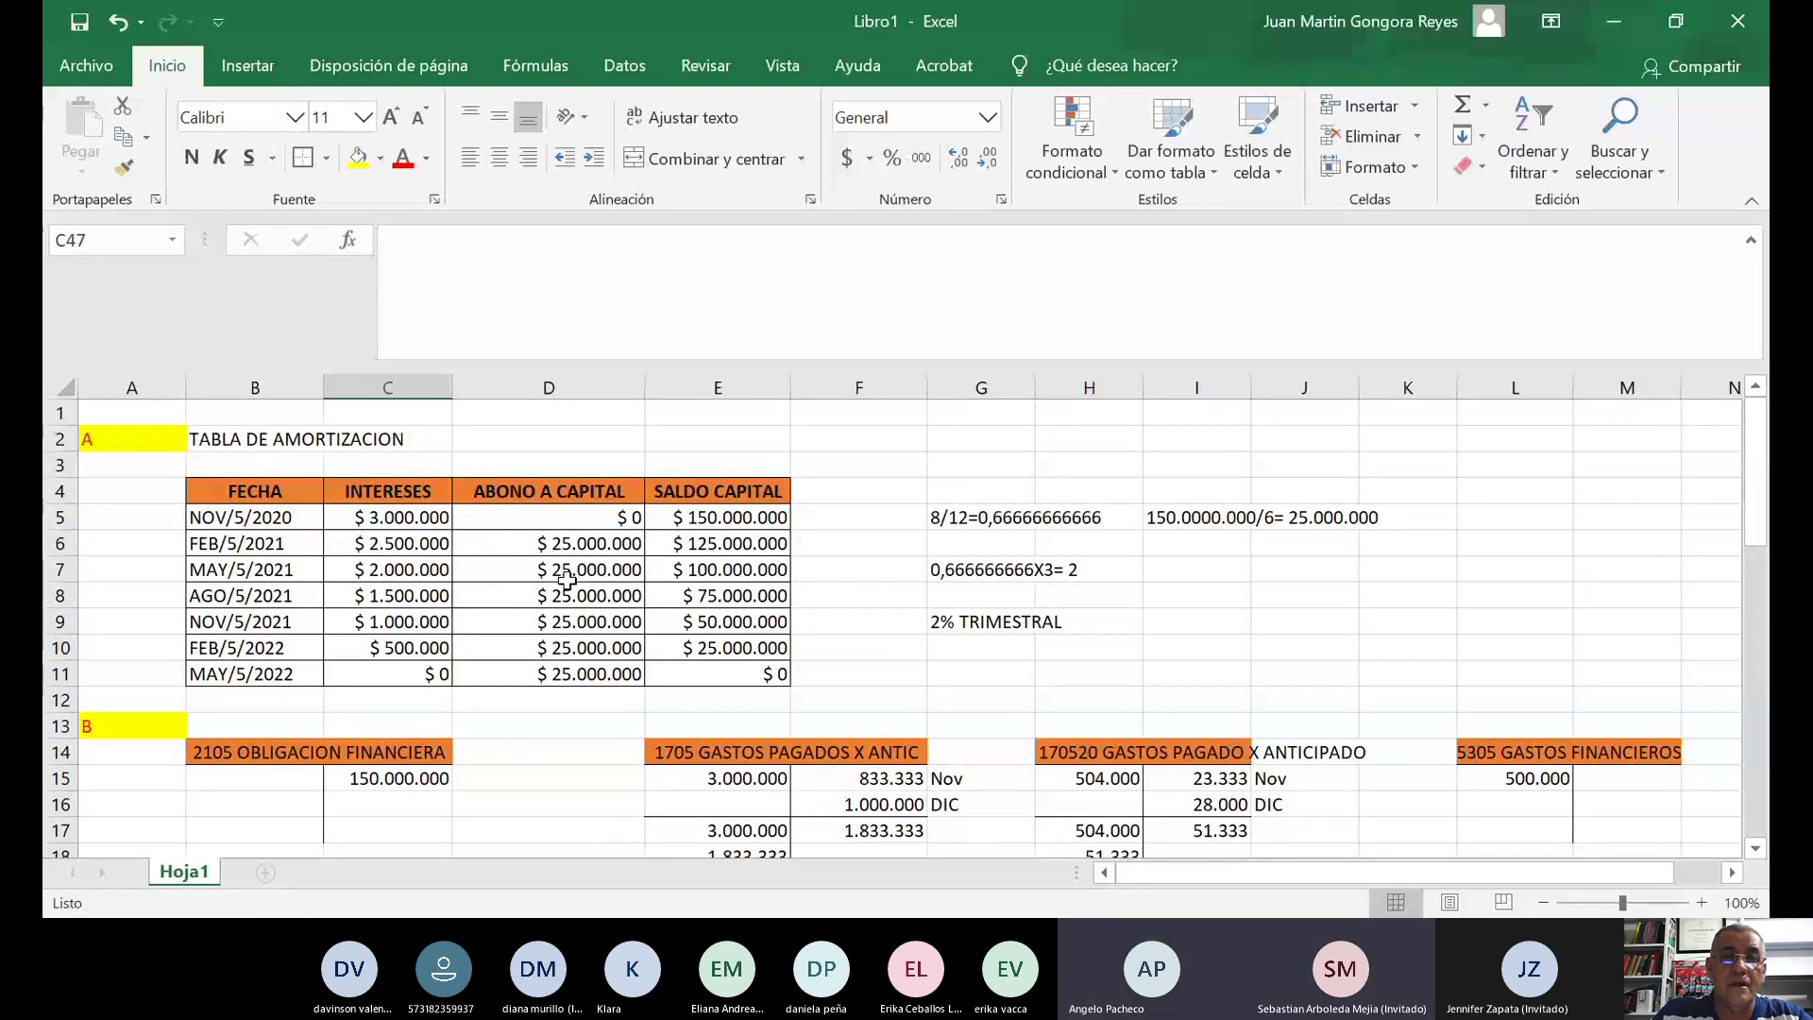
{"action": "scroll", "coordinate": [566, 579], "scroll_direction": "down", "scroll_amount": 8}
{"action": "scroll", "coordinate": [567, 580], "scroll_direction": "down", "scroll_amount": 1}
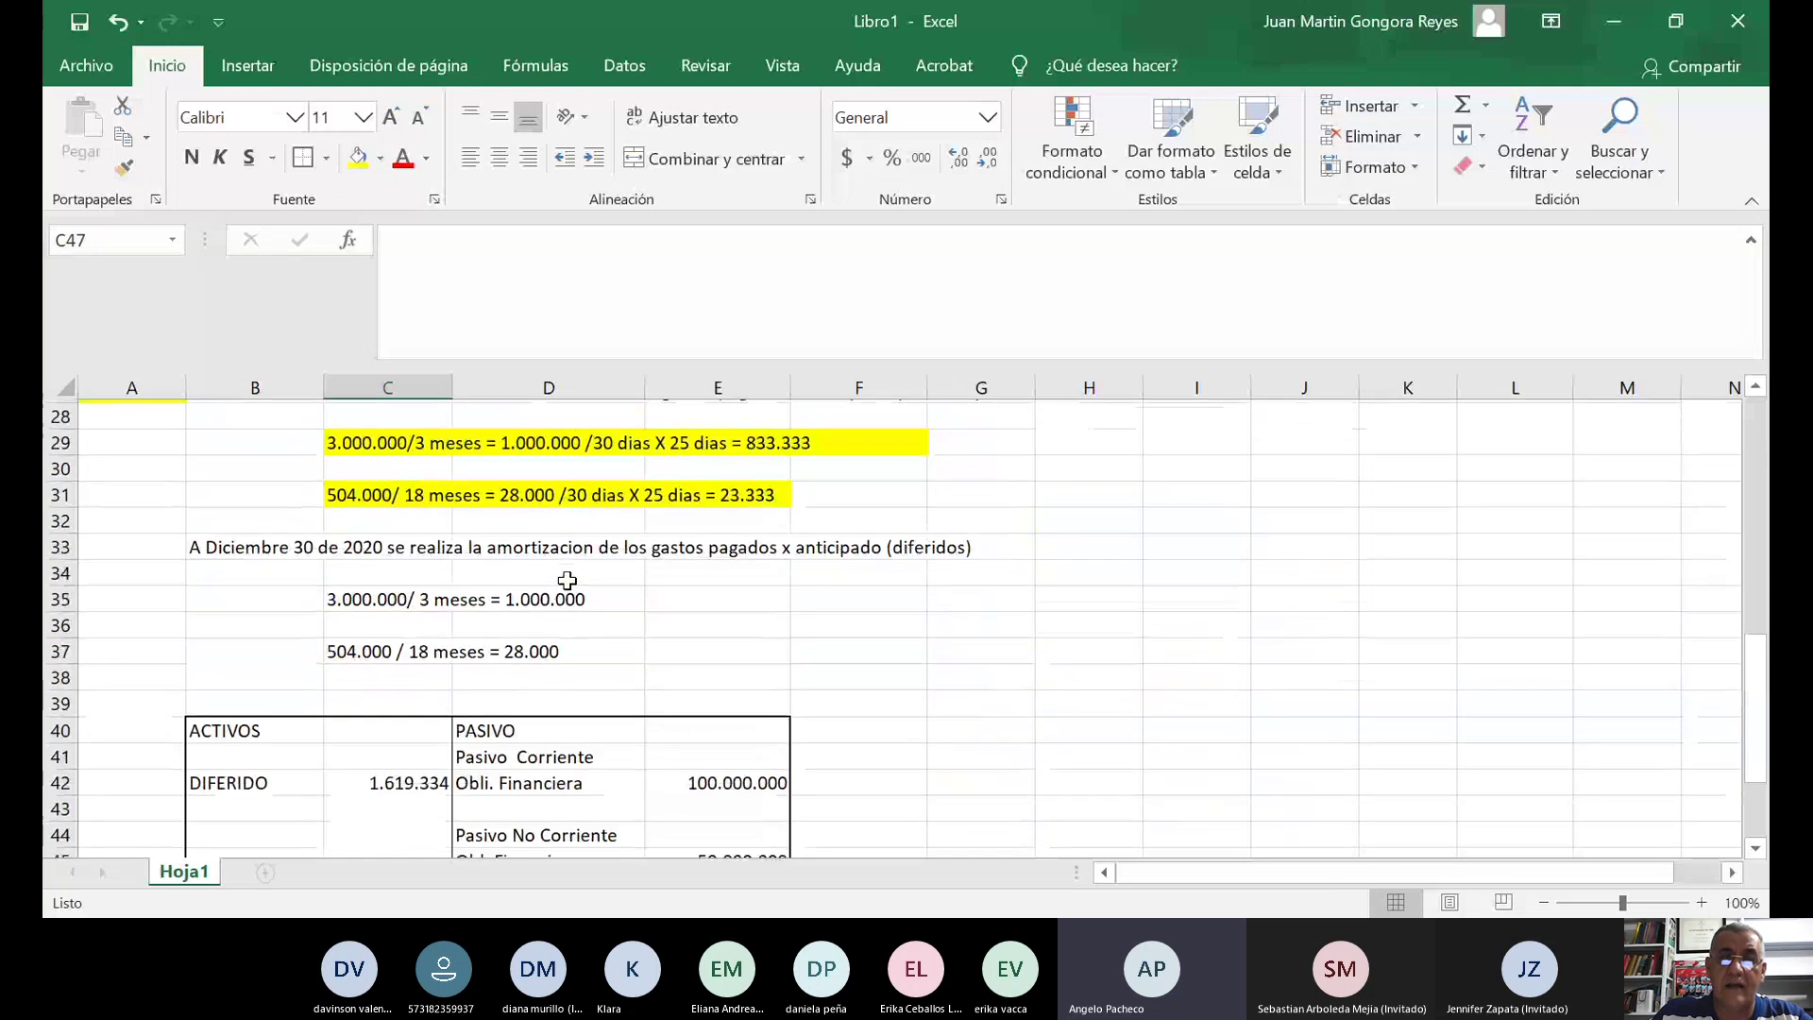
{"action": "scroll", "coordinate": [567, 583], "scroll_direction": "up", "scroll_amount": 9}
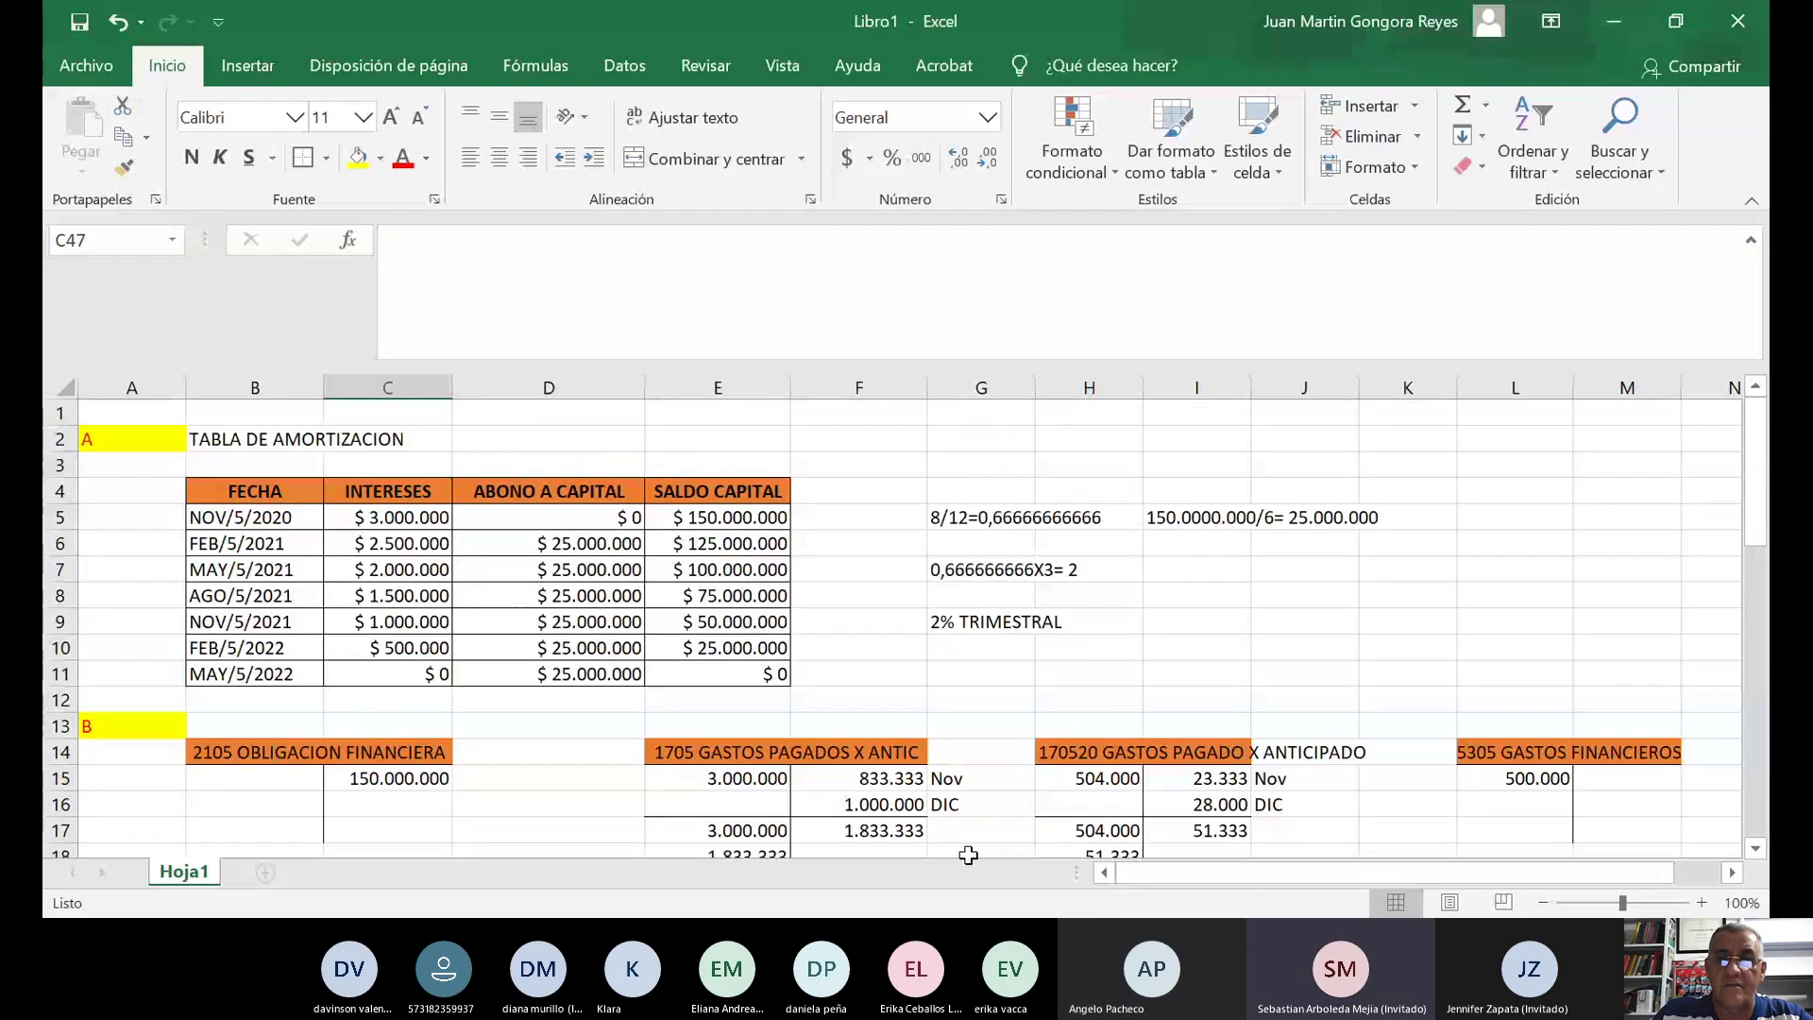